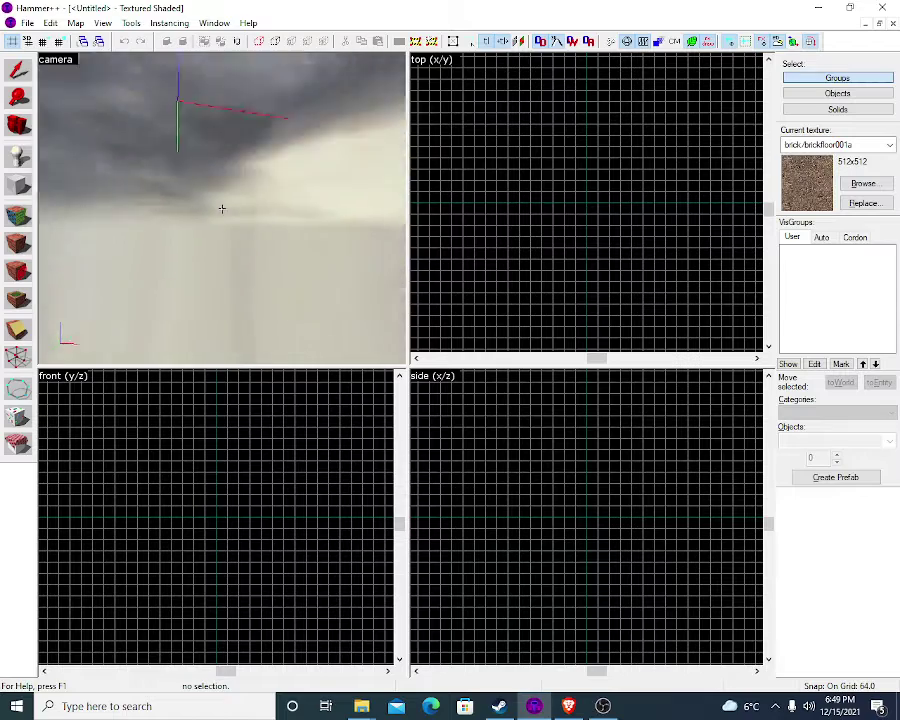
Create a brickfloor001a block about 17728 wide, 12032 long and 64 units high as the base of the map
{"action": "key", "text": "z"}
{"action": "left_click_drag", "start_coordinate": [227, 207], "coordinate": [224, 214]}
{"action": "left_click", "coordinate": [19, 186]}
{"action": "scroll", "coordinate": [566, 264], "scroll_direction": "down", "scroll_amount": 6}
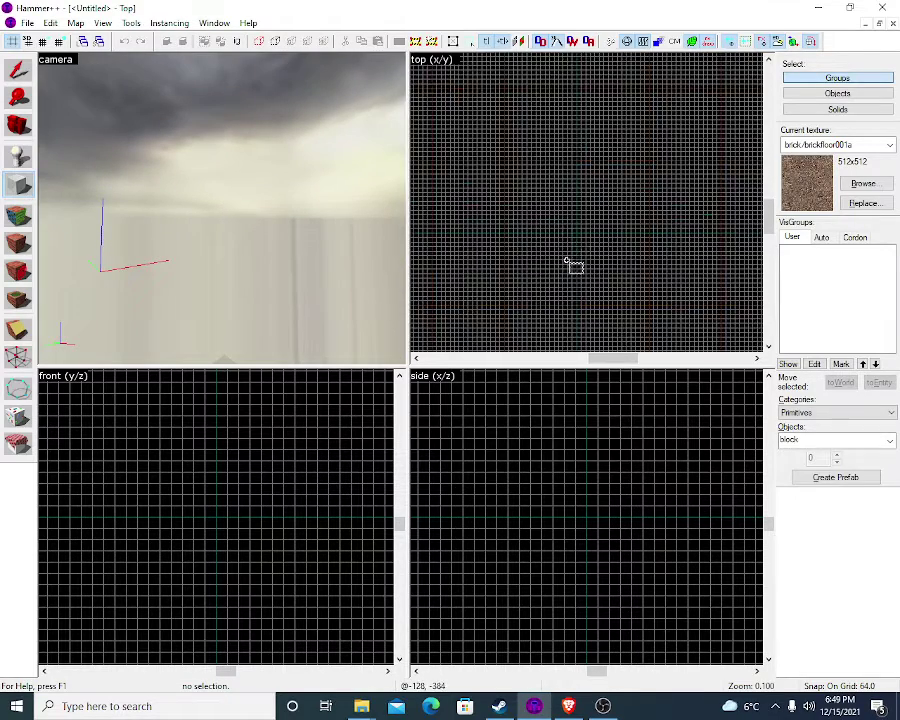
{"action": "scroll", "coordinate": [507, 232], "scroll_direction": "up", "scroll_amount": 1}
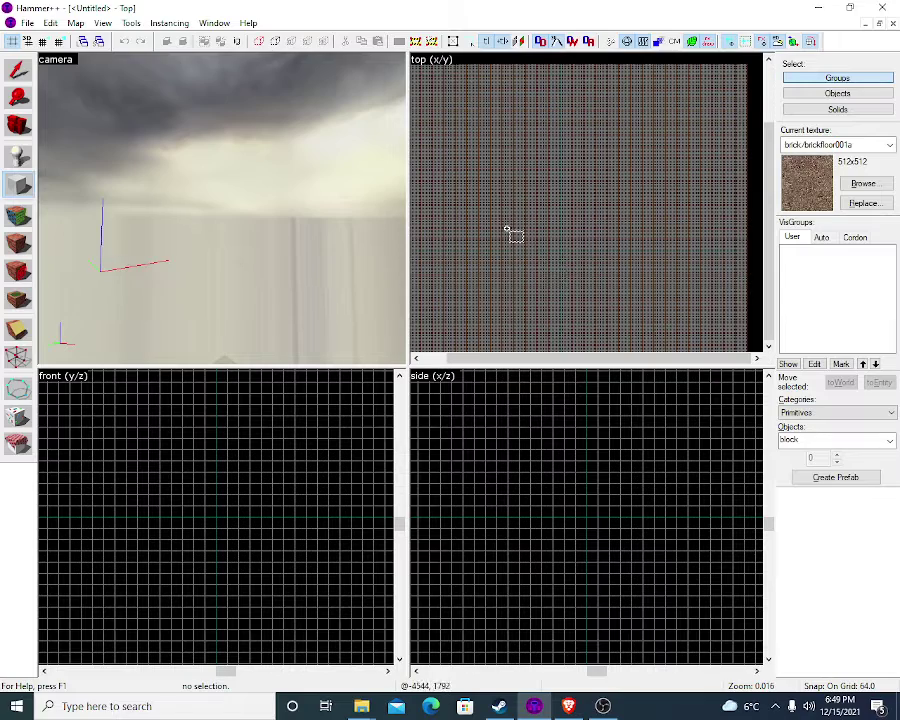
{"action": "left_click_drag", "start_coordinate": [472, 191], "coordinate": [679, 209]}
{"action": "key", "text": "z"}
{"action": "key", "text": "s"}
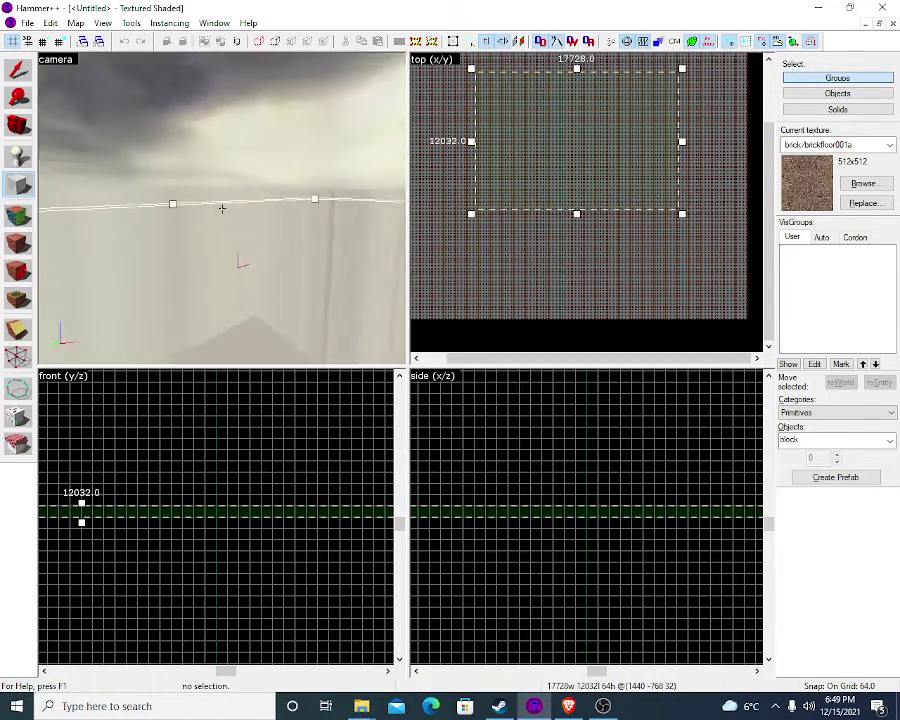
{"action": "scroll", "coordinate": [222, 208], "scroll_direction": "down", "scroll_amount": 2}
{"action": "key", "text": "Return"}
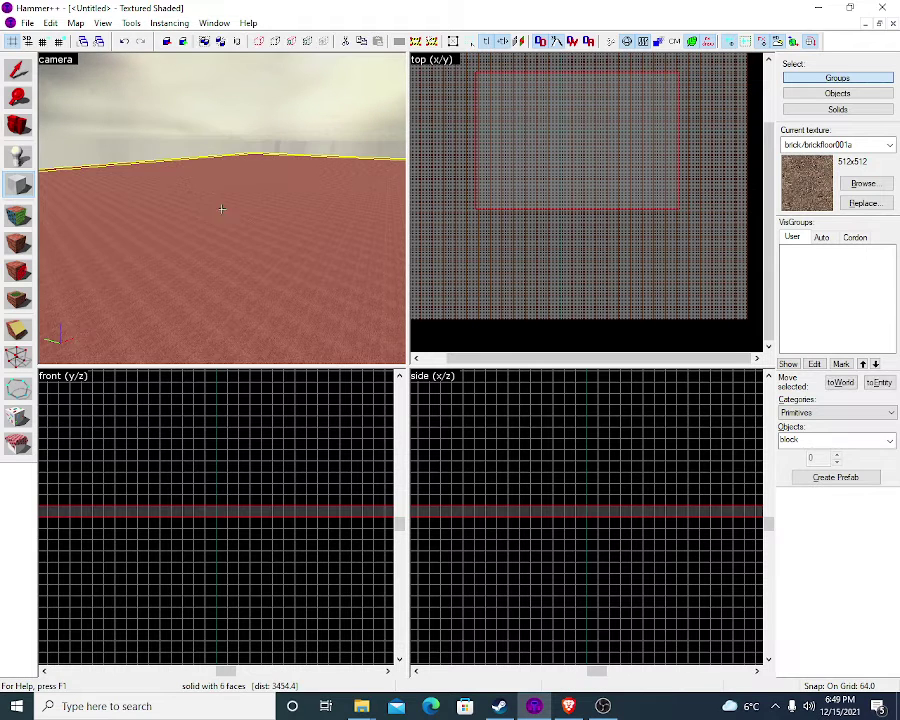
Stretch the selected block upward in the front view to a height of about 15040 units
{"action": "scroll", "coordinate": [222, 208], "scroll_direction": "down", "scroll_amount": 2}
{"action": "key", "text": "s"}
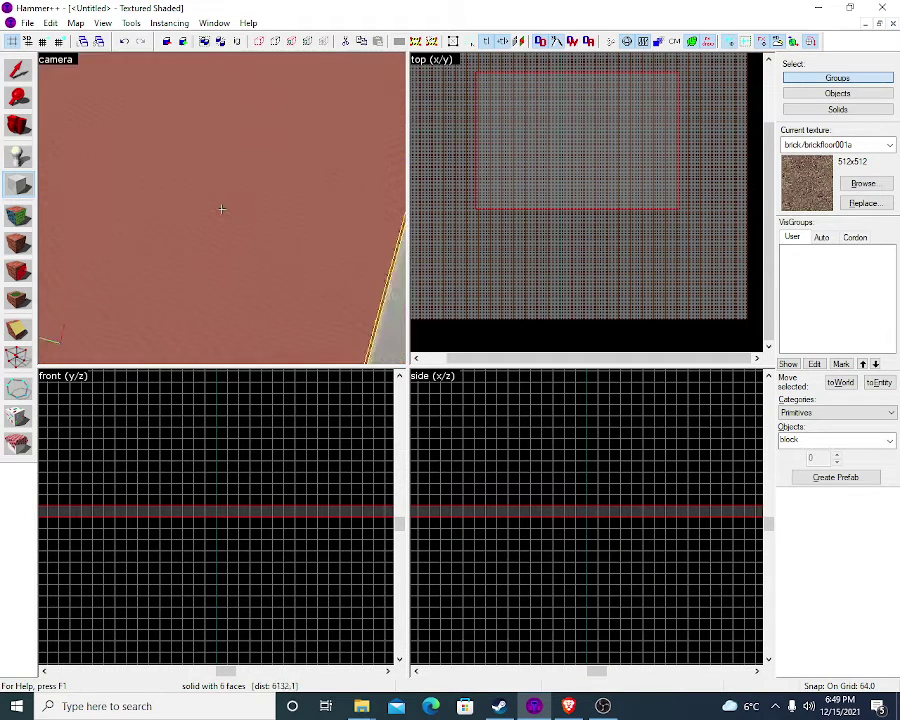
{"action": "scroll", "coordinate": [222, 208], "scroll_direction": "down", "scroll_amount": 6}
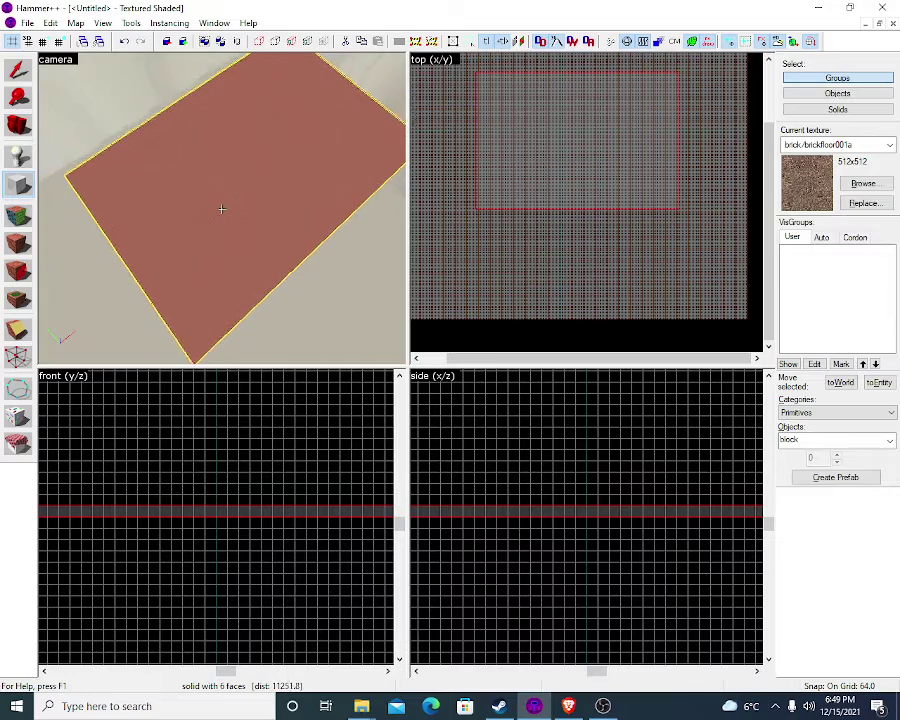
{"action": "scroll", "coordinate": [222, 208], "scroll_direction": "down", "scroll_amount": 1}
{"action": "scroll", "coordinate": [558, 225], "scroll_direction": "down", "scroll_amount": 1}
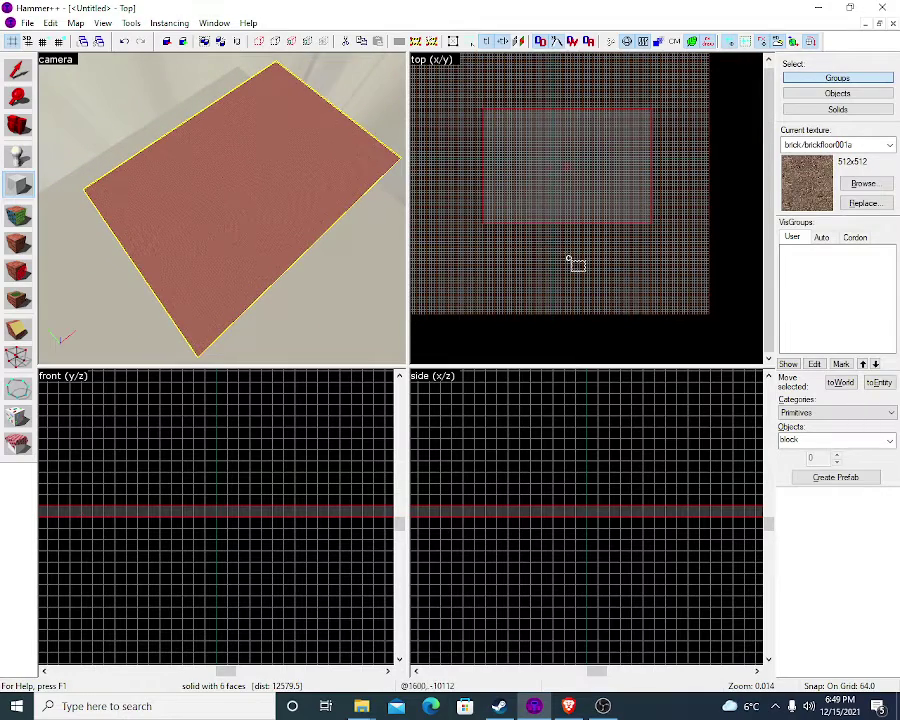
{"action": "scroll", "coordinate": [277, 571], "scroll_direction": "down", "scroll_amount": 4}
{"action": "left_click", "coordinate": [17, 68]}
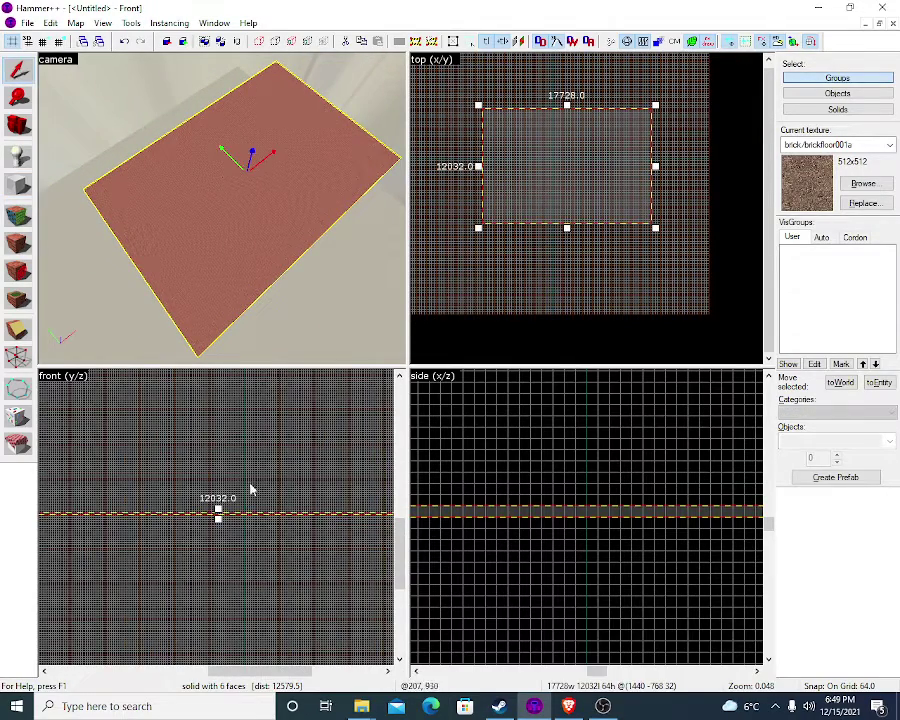
{"action": "left_click_drag", "start_coordinate": [217, 514], "coordinate": [233, 386]}
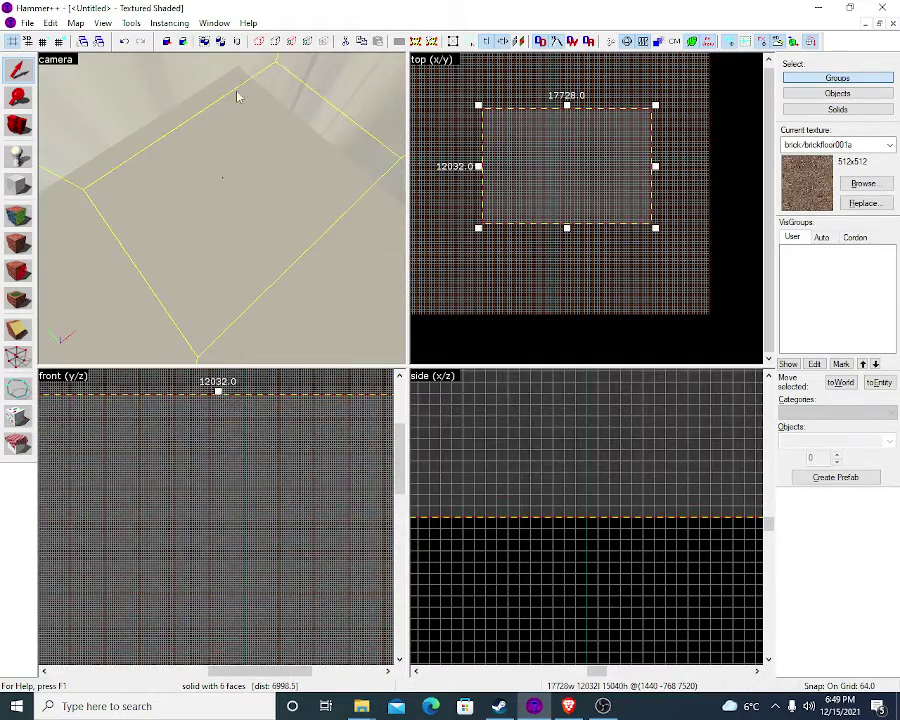
Hollow out the block with walls 32 units thick
{"action": "left_click", "coordinate": [132, 23]}
{"action": "left_click", "coordinate": [150, 54]}
{"action": "key", "text": "Return"}
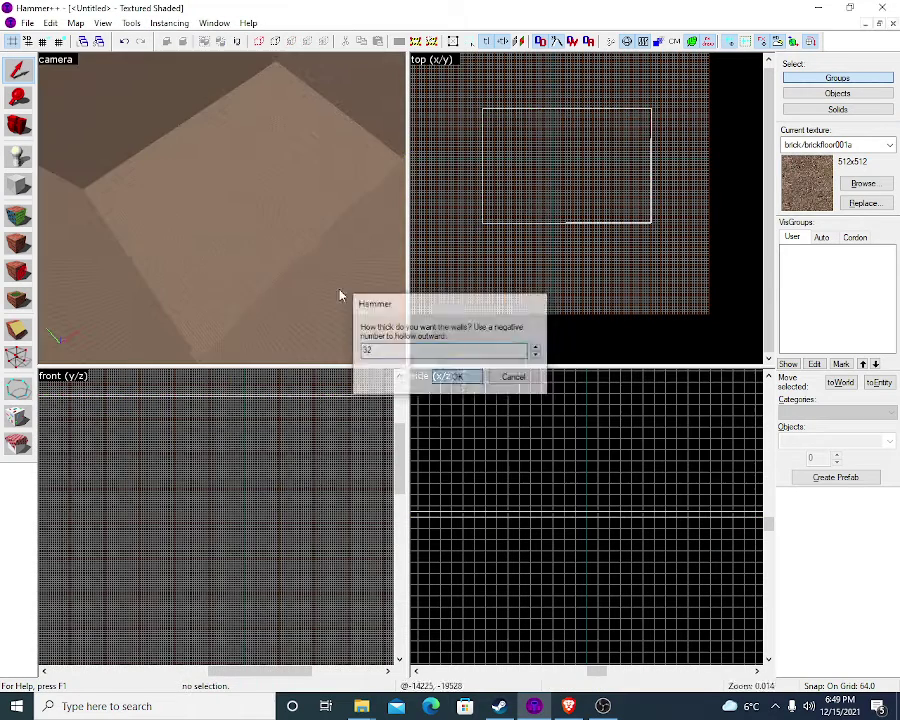
Filter the face editing textures by "sky" and make tools/toolsskybox the current texture
{"action": "key", "text": "z"}
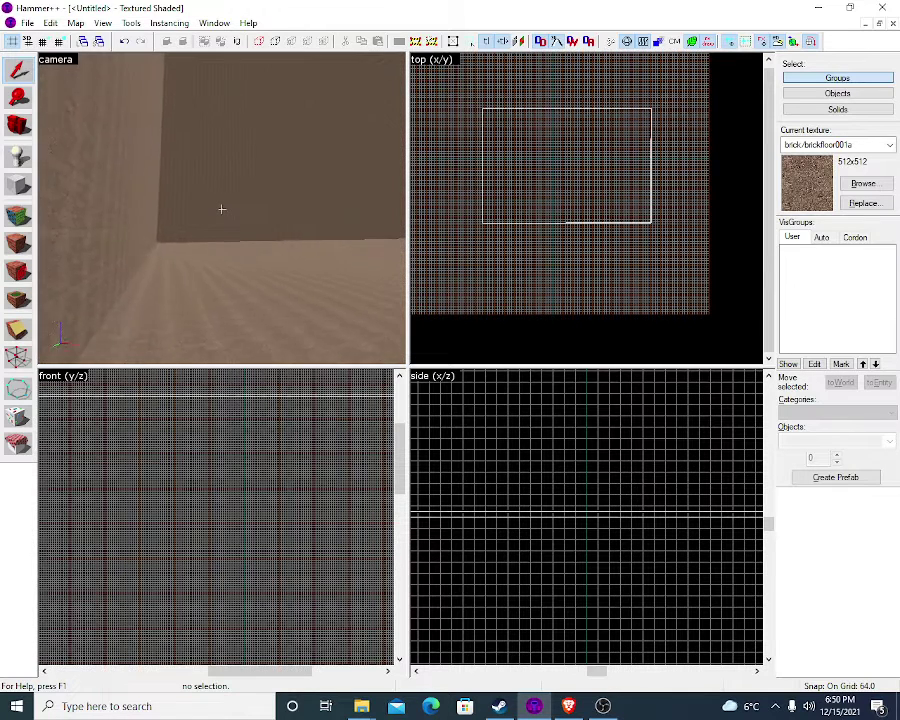
{"action": "key", "text": "w"}
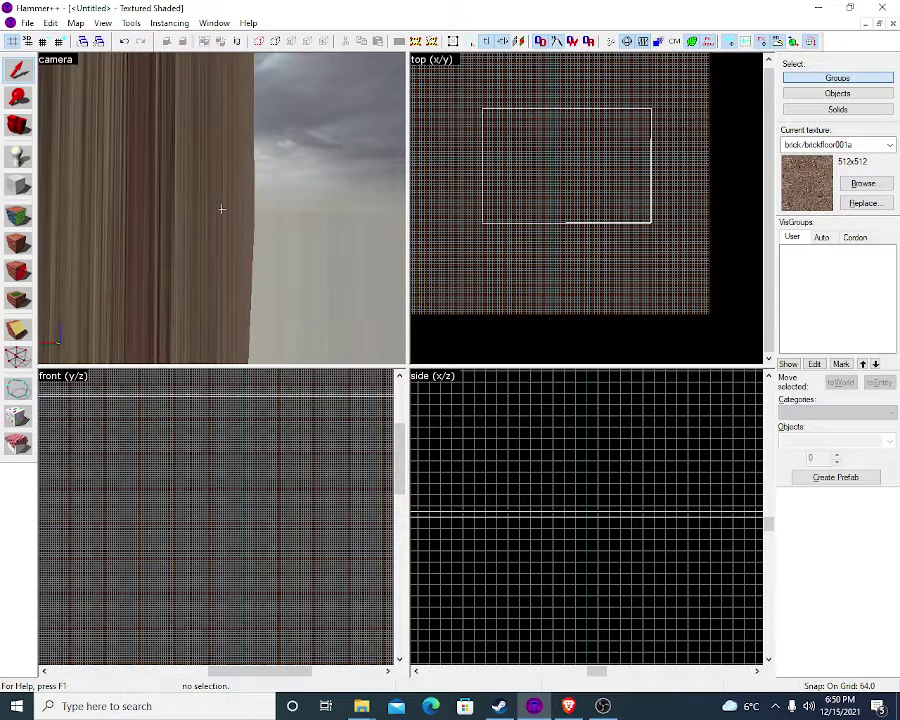
{"action": "key", "text": "s"}
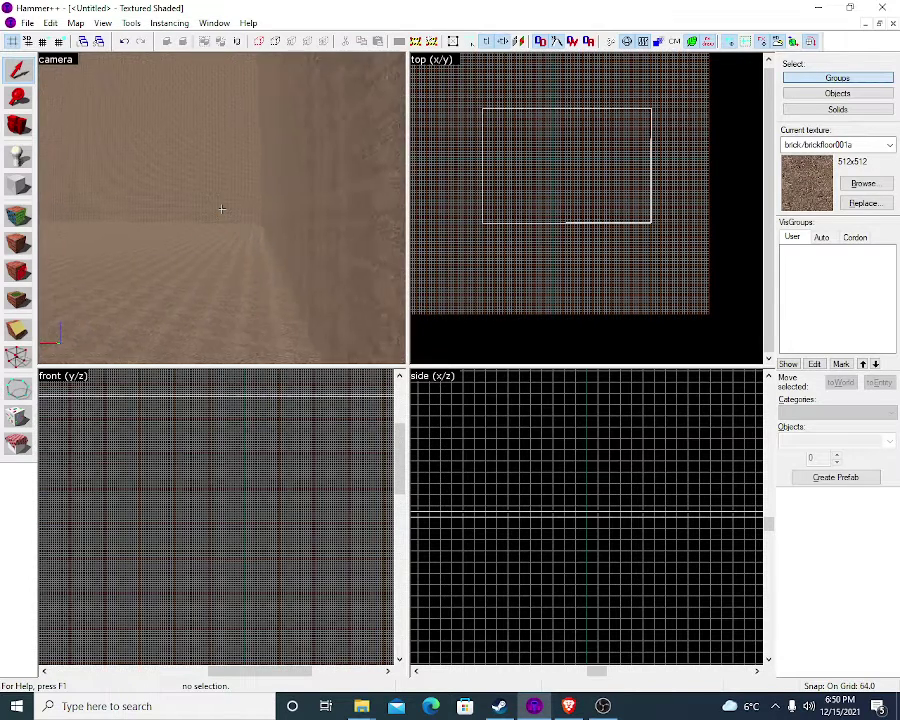
{"action": "key", "text": "s"}
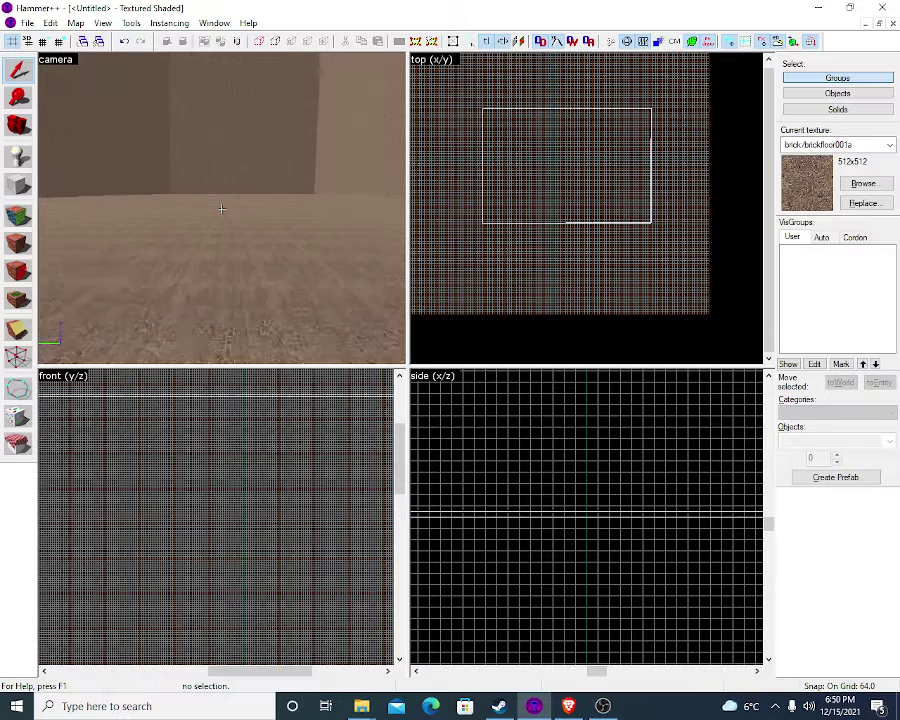
{"action": "key", "text": "z"}
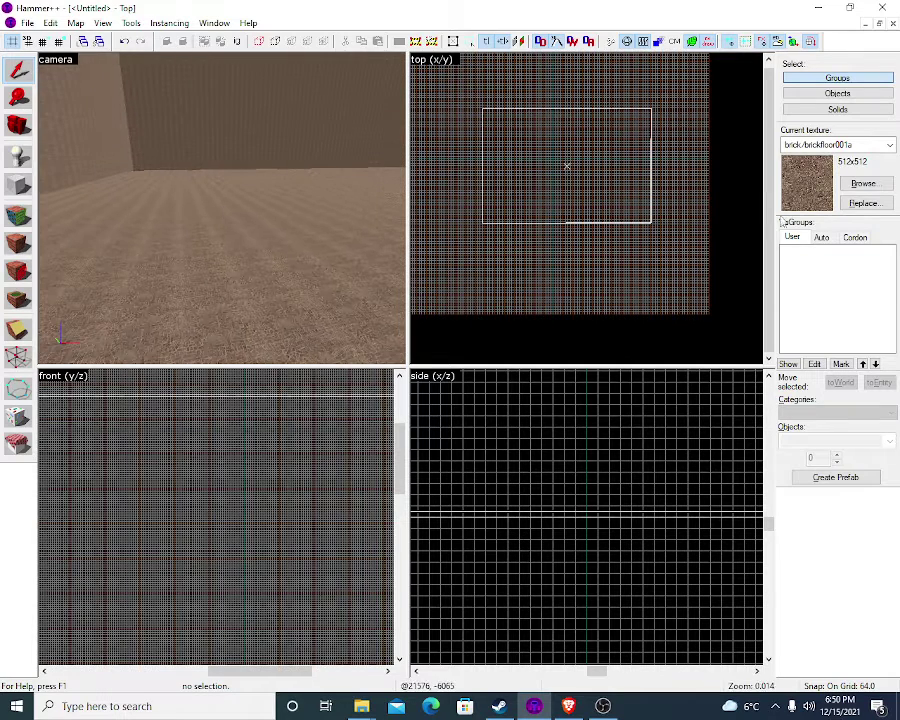
{"action": "left_click", "coordinate": [17, 215]}
{"action": "left_click", "coordinate": [408, 383]}
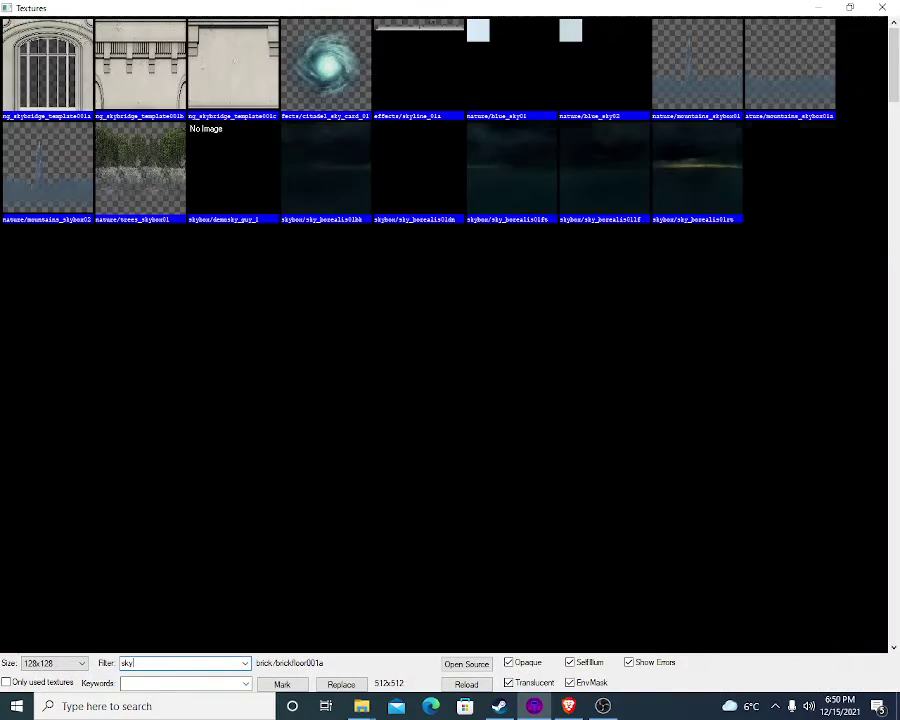
{"action": "scroll", "coordinate": [709, 281], "scroll_direction": "down", "scroll_amount": 15}
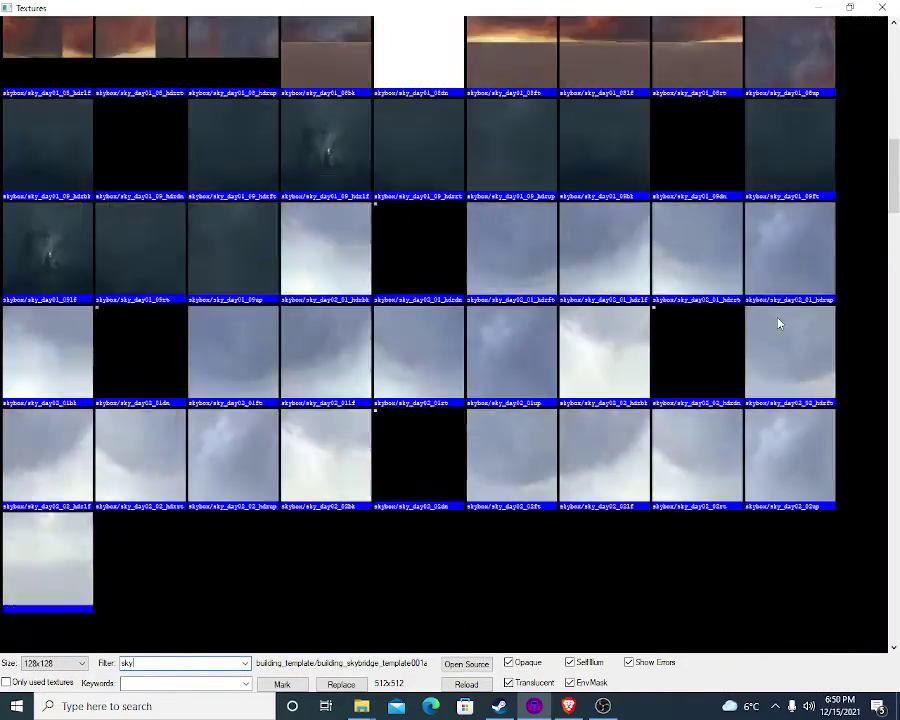
{"action": "scroll", "coordinate": [745, 336], "scroll_direction": "down", "scroll_amount": 5}
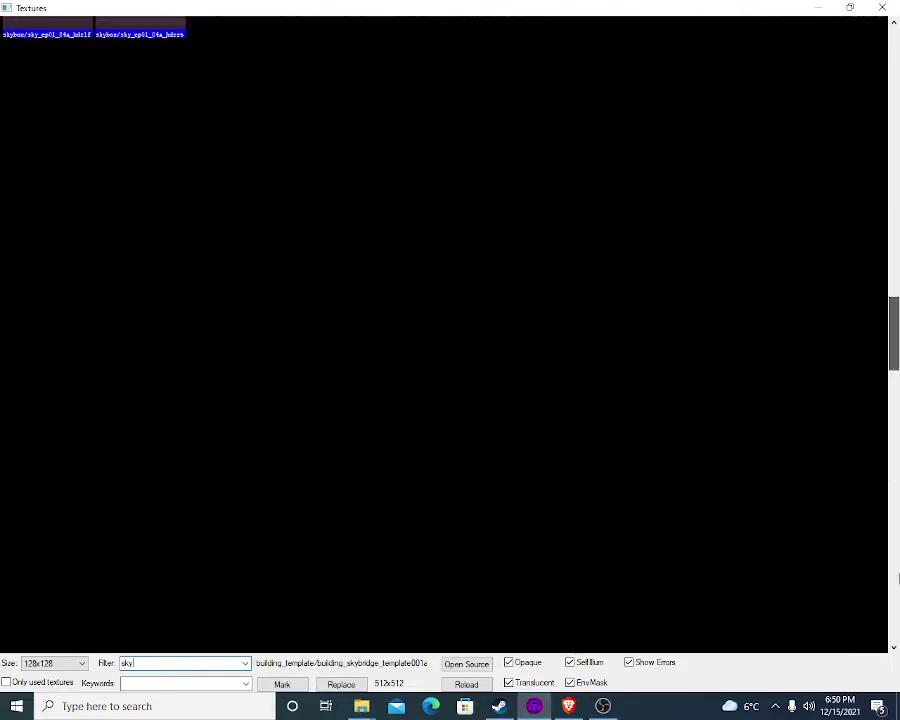
{"action": "scroll", "coordinate": [784, 444], "scroll_direction": "down", "scroll_amount": 15}
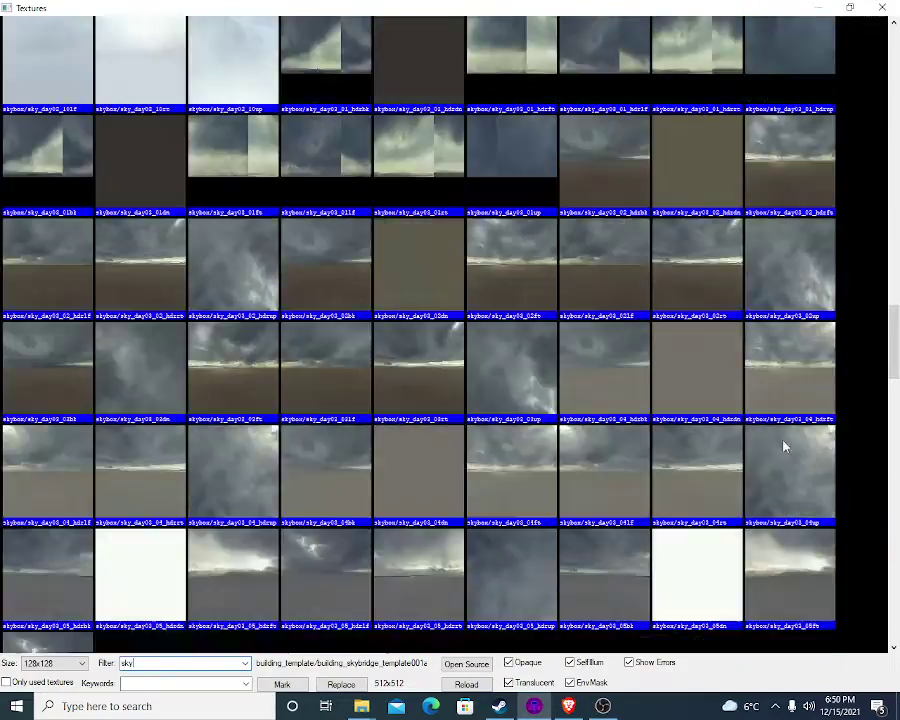
{"action": "scroll", "coordinate": [645, 485], "scroll_direction": "down", "scroll_amount": 5}
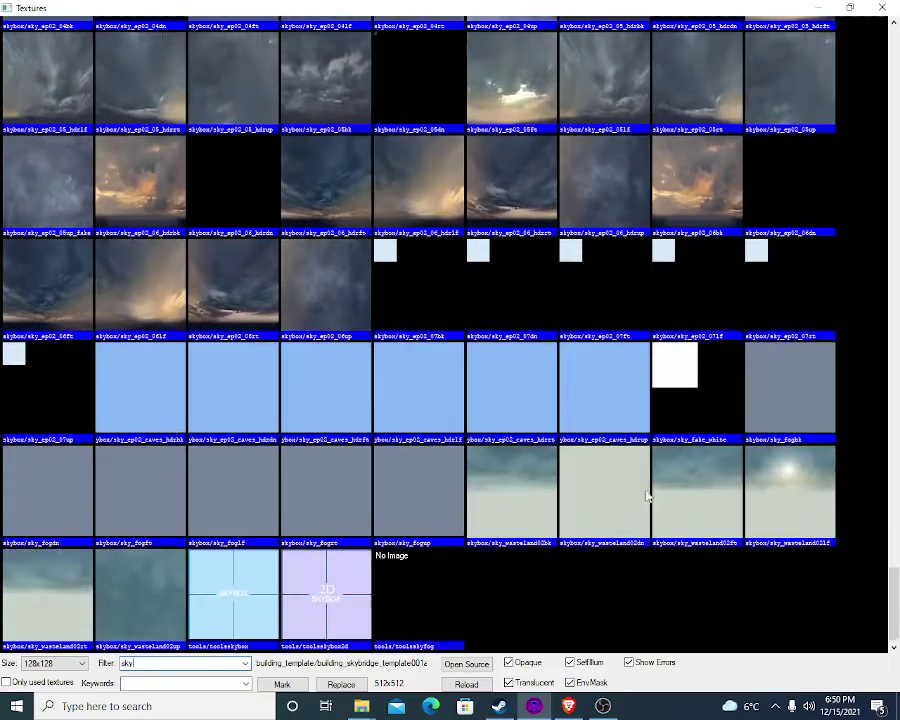
{"action": "double_click", "coordinate": [240, 609]}
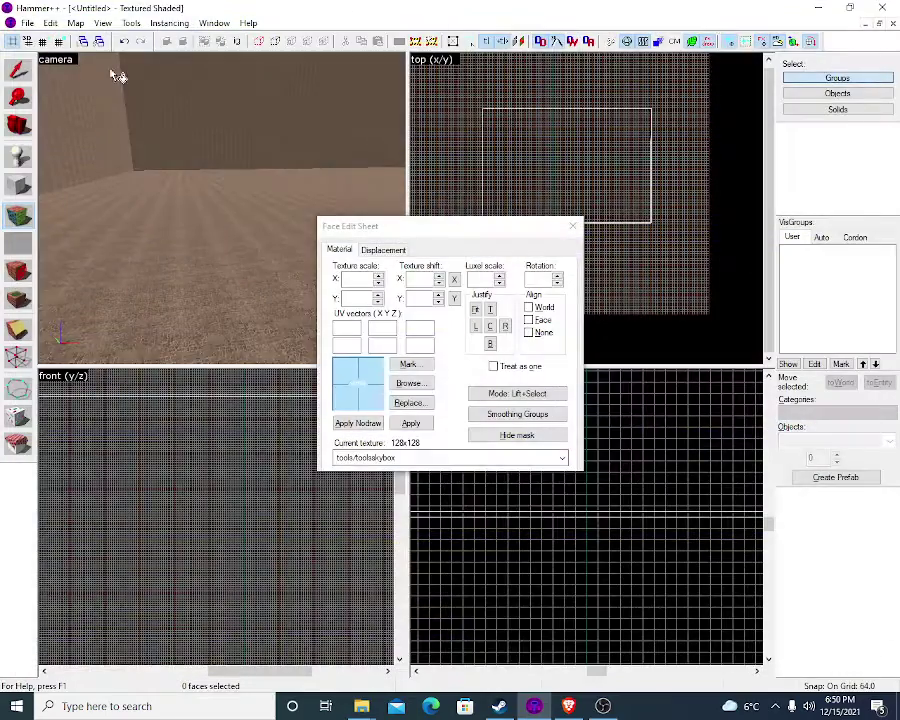
Apply the tools/toolsskybox texture to the room's inner walls and ceiling, leaving the floor brick, and finish face editing
{"action": "right_click", "coordinate": [208, 109]}
{"action": "key", "text": "z"}
{"action": "right_click", "coordinate": [220, 209]}
{"action": "key", "text": "z"}
{"action": "key", "text": "z"}
{"action": "right_click", "coordinate": [222, 208]}
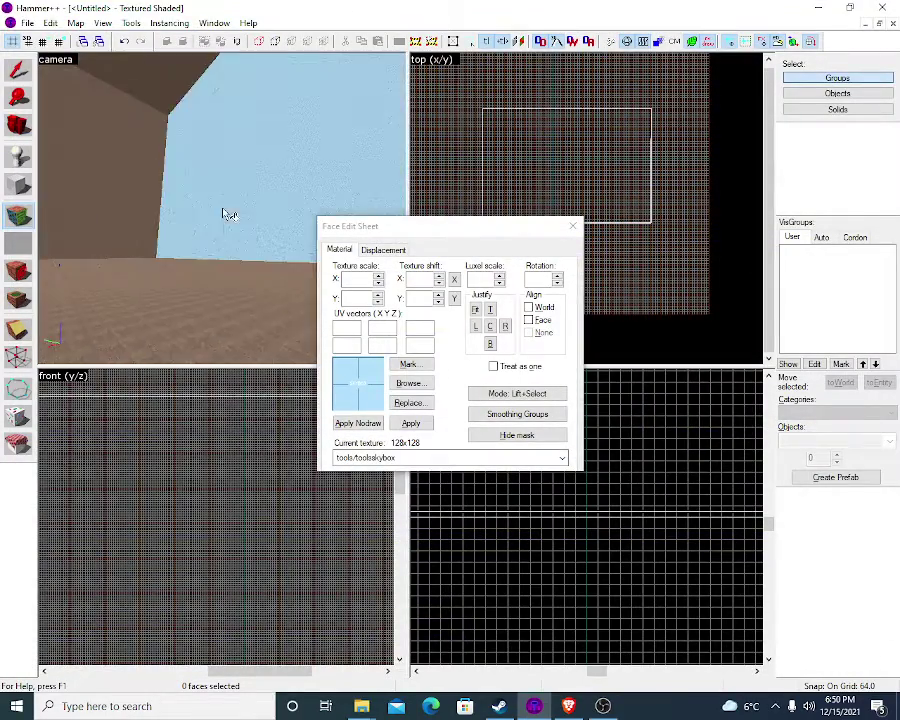
{"action": "key", "text": "z"}
{"action": "key", "text": "z"}
{"action": "right_click", "coordinate": [223, 209]}
{"action": "key", "text": "z"}
{"action": "key", "text": "z"}
{"action": "right_click", "coordinate": [222, 209]}
{"action": "key", "text": "z"}
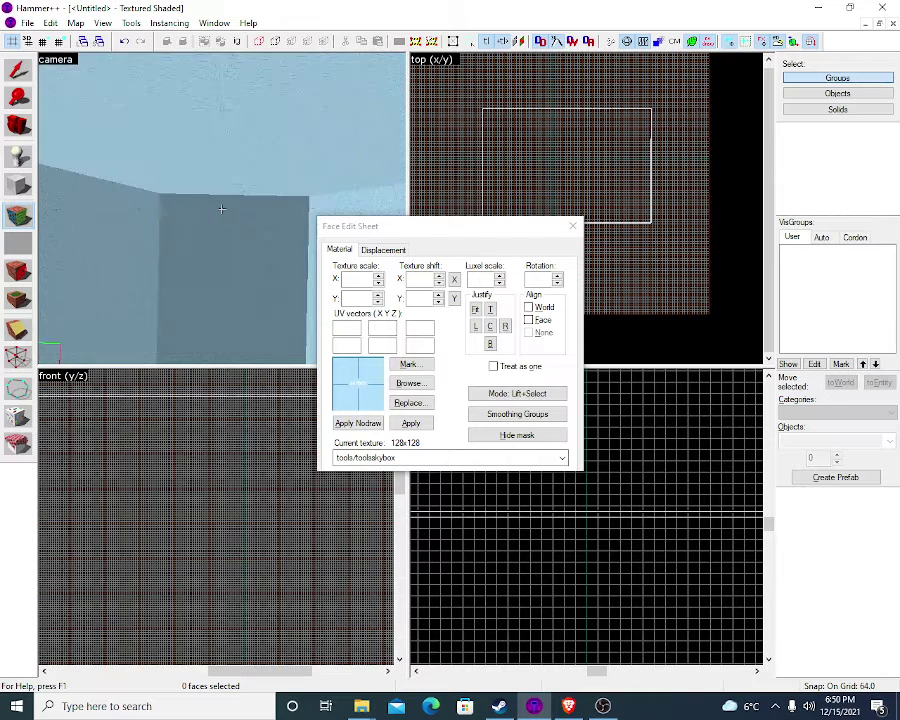
{"action": "key", "text": "z"}
{"action": "key", "text": "z"}
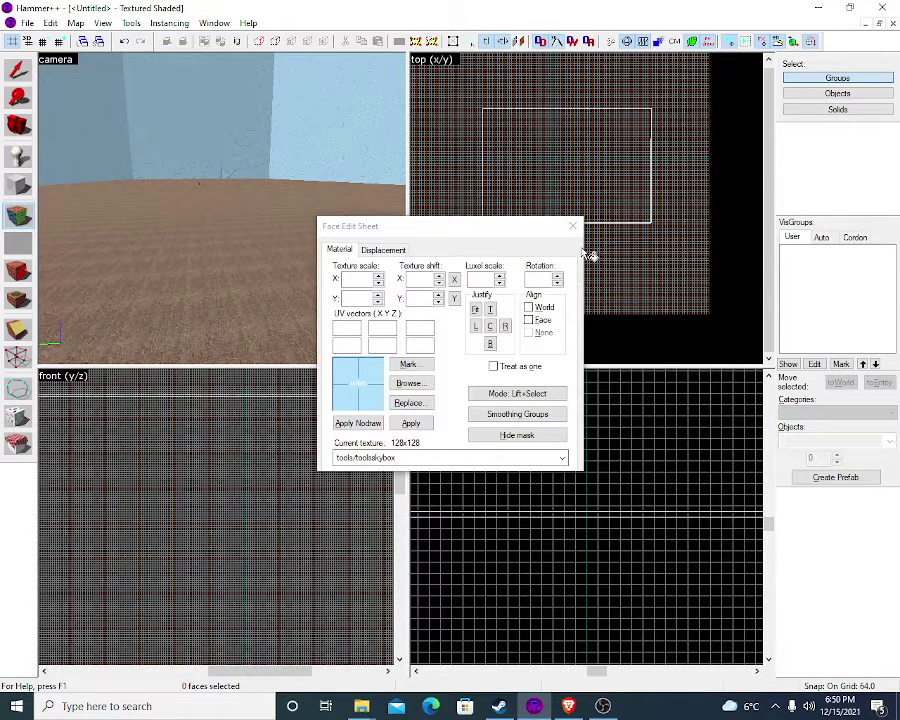
{"action": "left_click", "coordinate": [572, 227]}
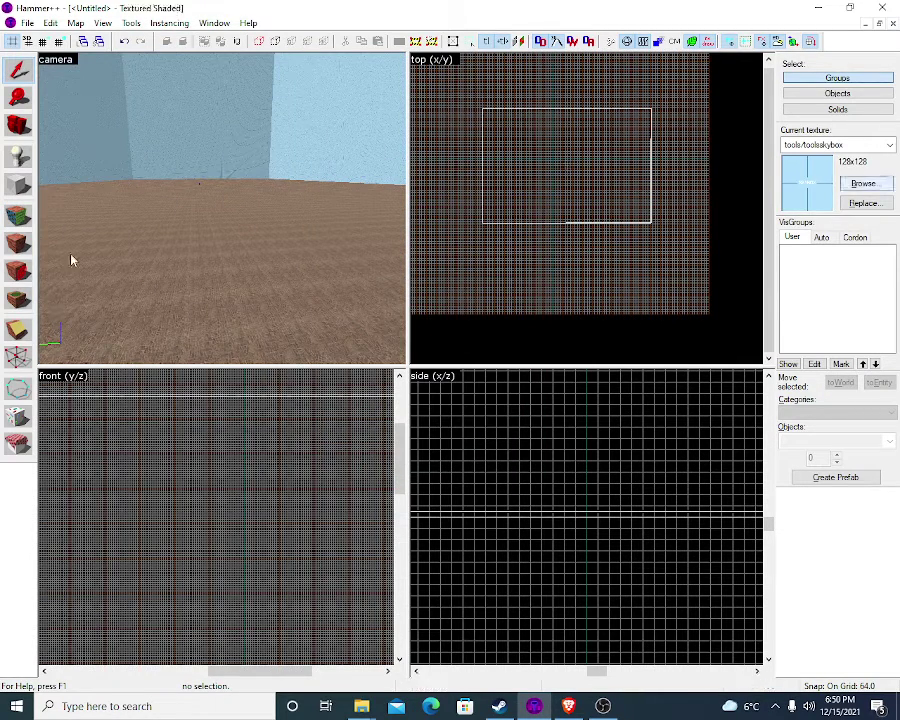
{"action": "left_click", "coordinate": [19, 218]}
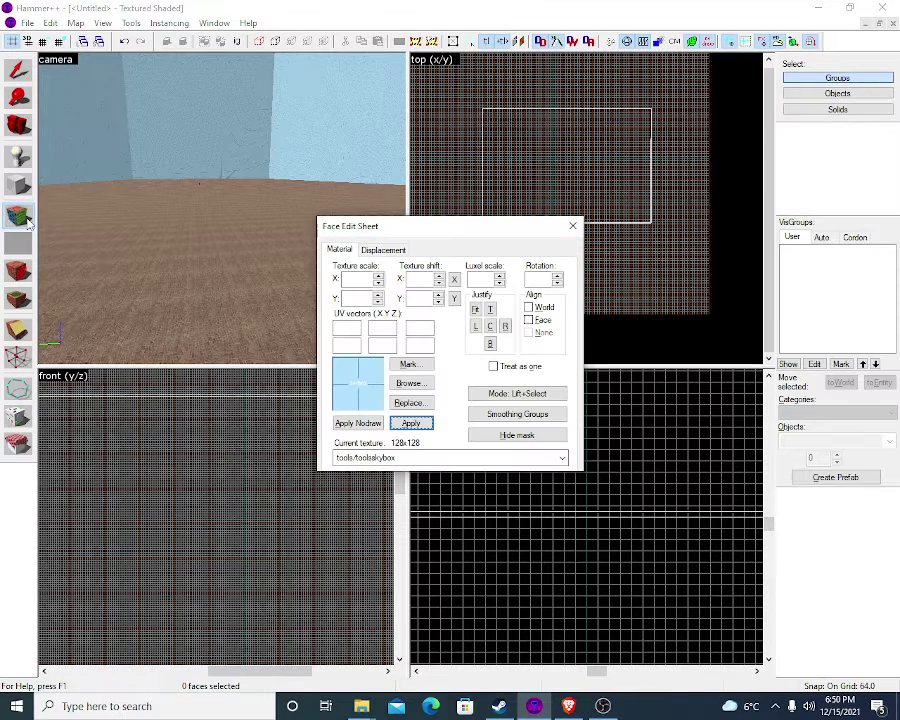
{"action": "left_click", "coordinate": [572, 227]}
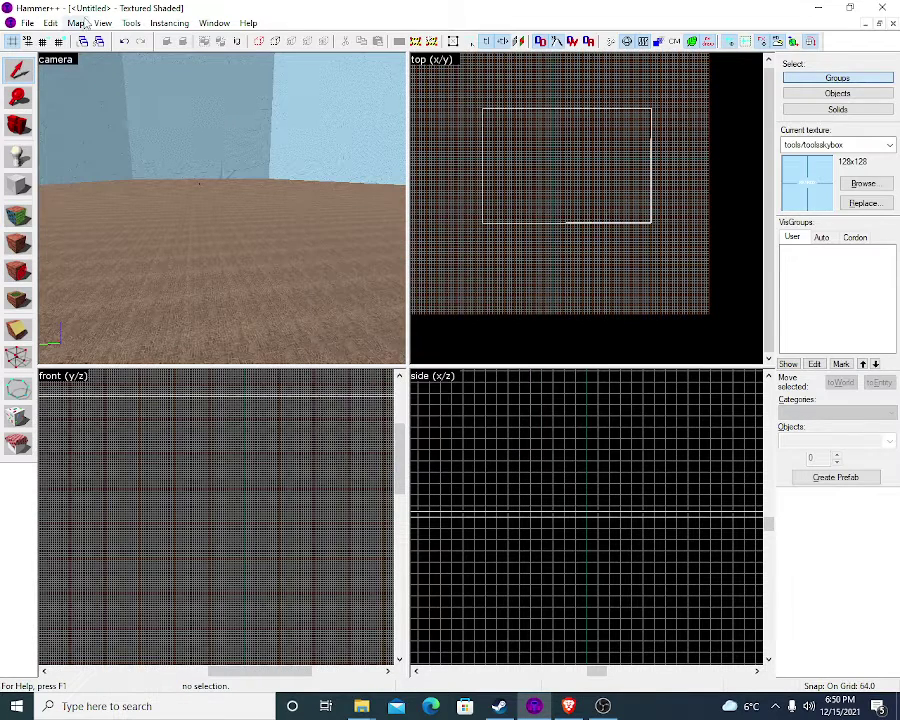
Open the map properties that hold the SkyBox Texture Name
{"action": "left_click", "coordinate": [102, 22]}
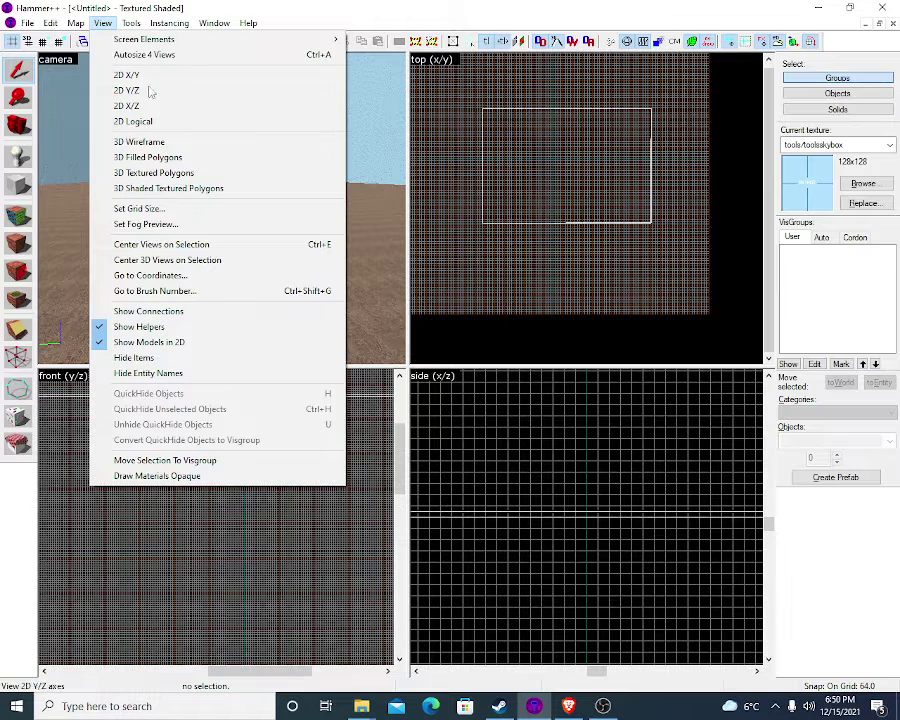
{"action": "left_click", "coordinate": [102, 22]}
{"action": "left_click", "coordinate": [131, 22]}
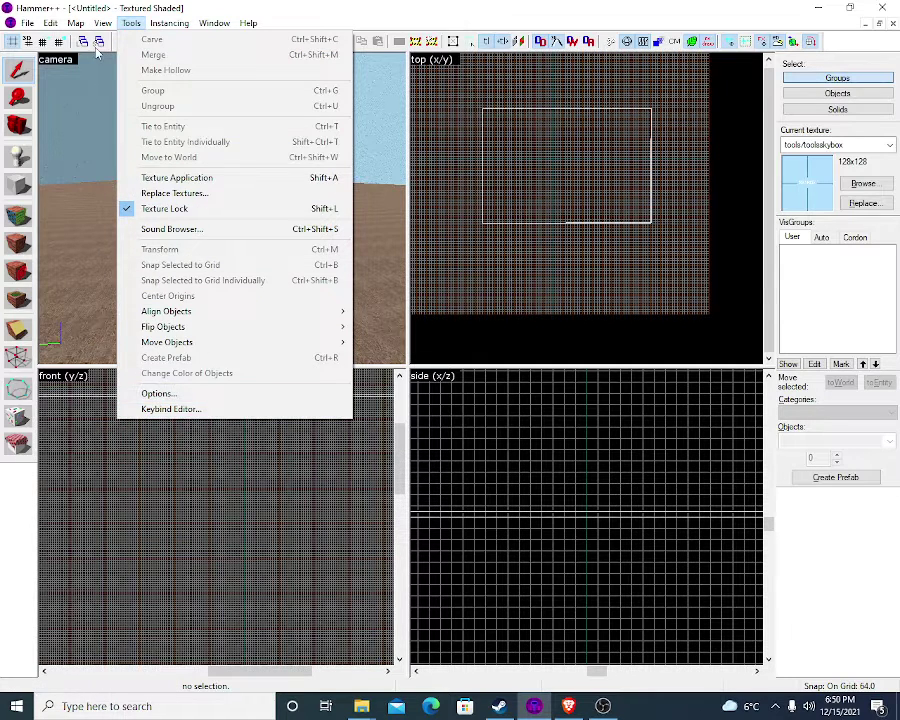
{"action": "mouse_move", "coordinate": [74, 27]}
{"action": "left_click", "coordinate": [140, 270]}
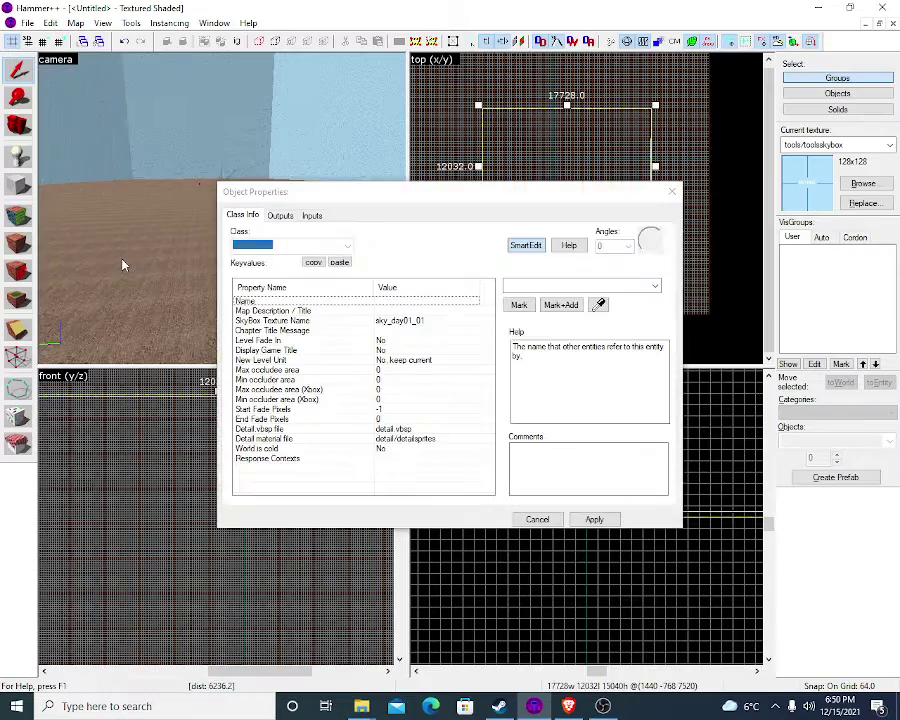
Switch to the browser, look through the Half-Life 2 skies in the Valve sky list and copy the name sky_day01_07
{"action": "left_click", "coordinate": [568, 706]}
{"action": "scroll", "coordinate": [584, 358], "scroll_direction": "up", "scroll_amount": 2}
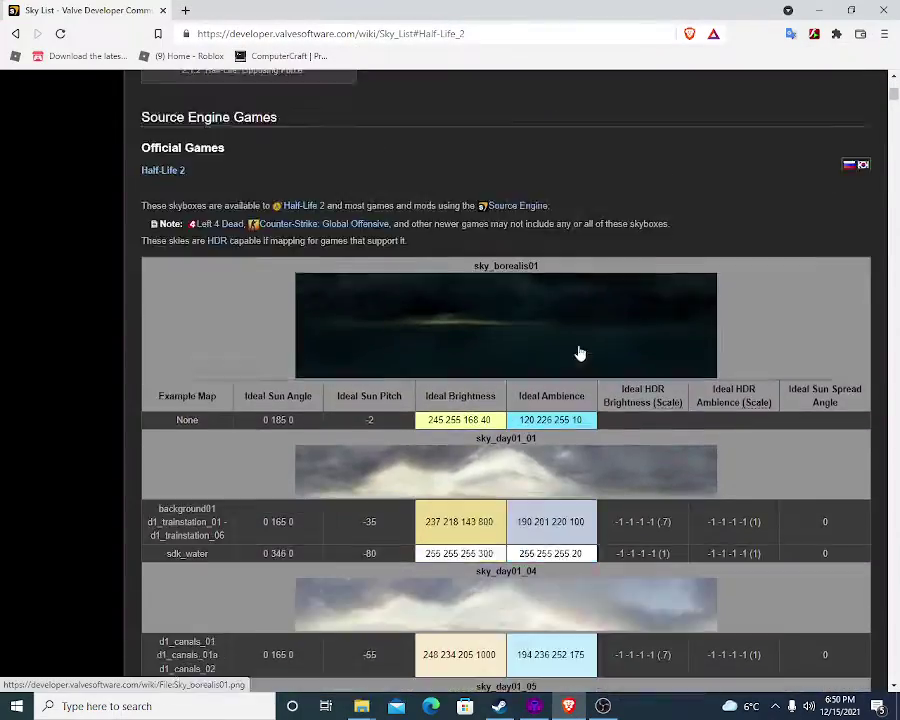
{"action": "scroll", "coordinate": [580, 353], "scroll_direction": "down", "scroll_amount": 4}
{"action": "scroll", "coordinate": [367, 289], "scroll_direction": "up", "scroll_amount": 1}
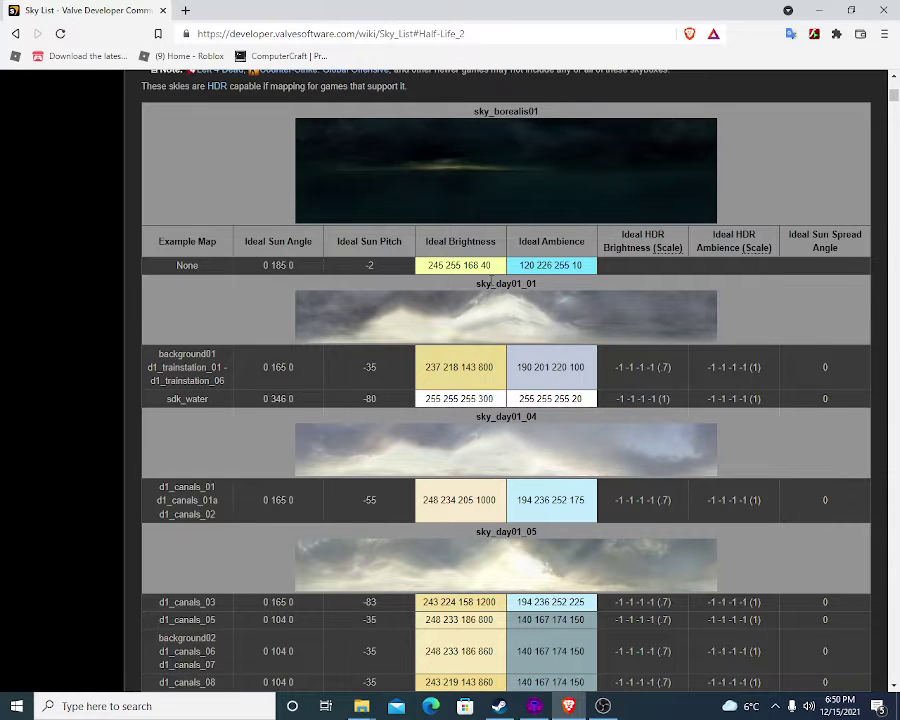
{"action": "scroll", "coordinate": [492, 286], "scroll_direction": "down", "scroll_amount": 3}
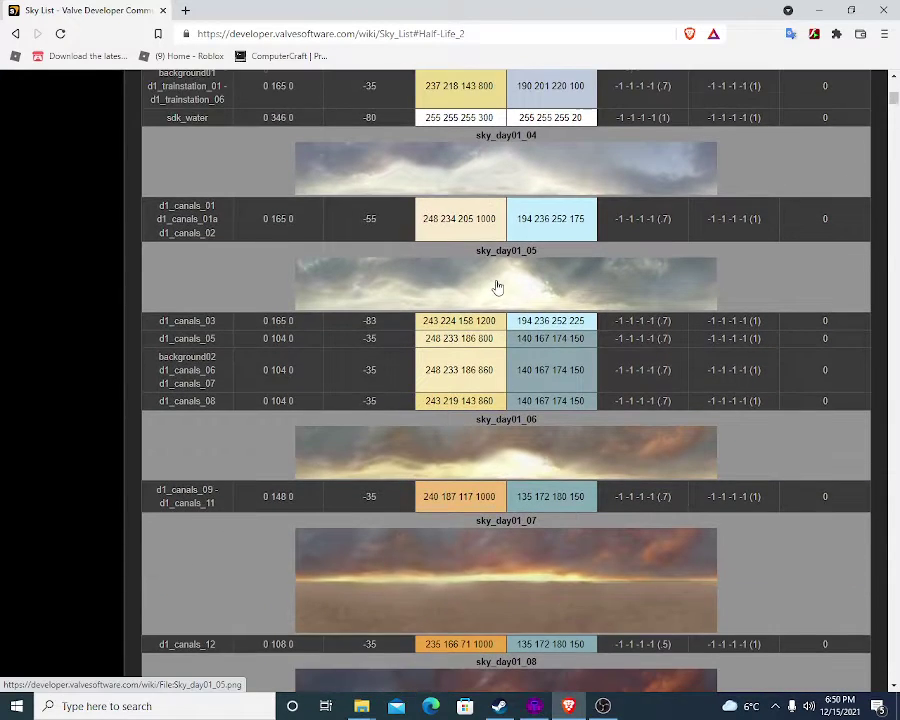
{"action": "scroll", "coordinate": [497, 289], "scroll_direction": "down", "scroll_amount": 5}
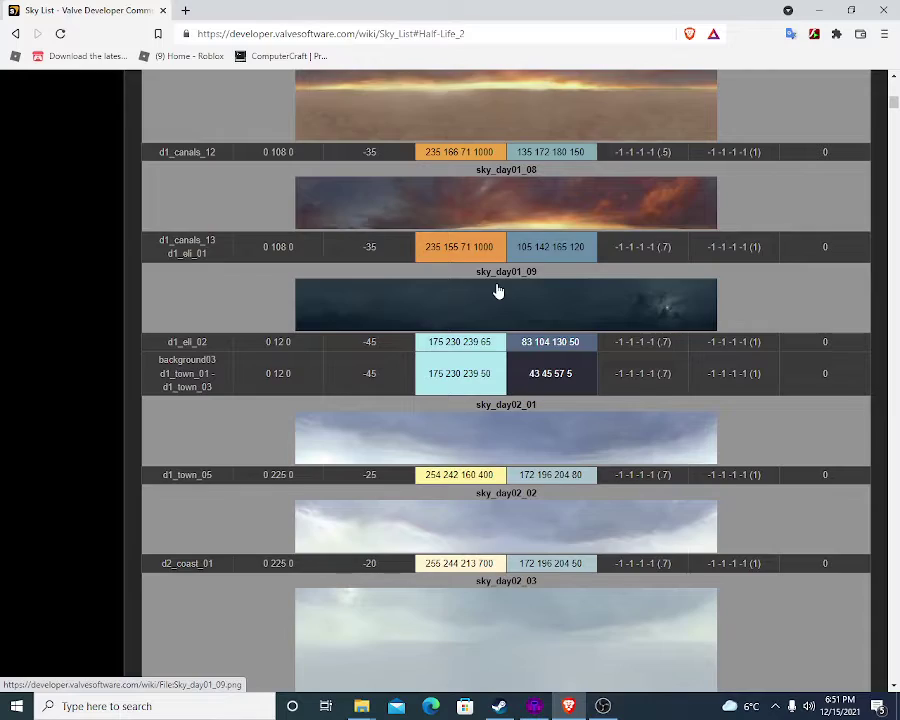
{"action": "scroll", "coordinate": [497, 290], "scroll_direction": "down", "scroll_amount": 9}
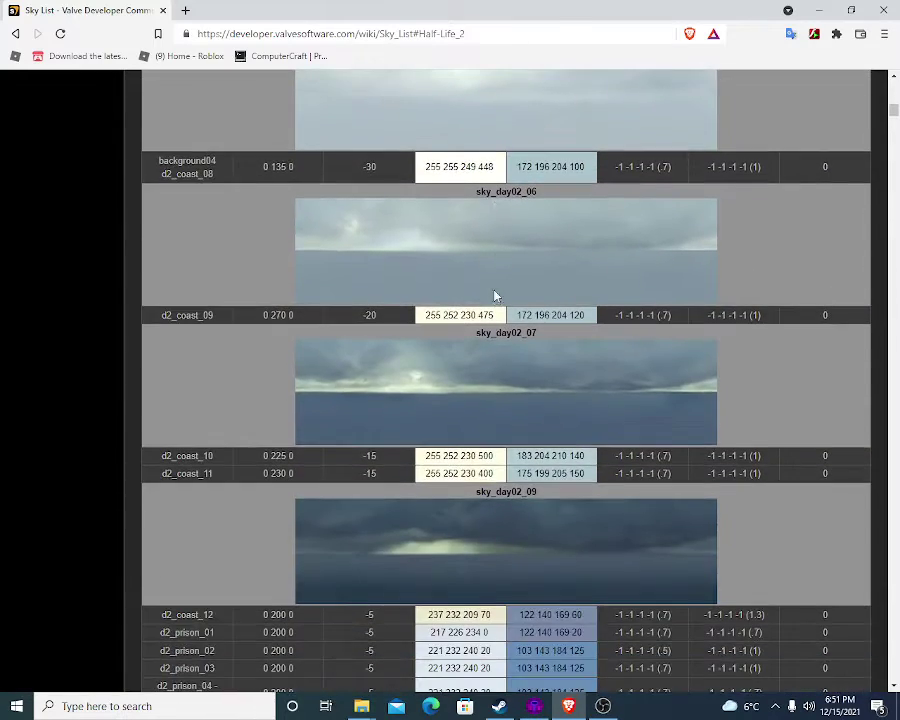
{"action": "scroll", "coordinate": [497, 294], "scroll_direction": "up", "scroll_amount": 13}
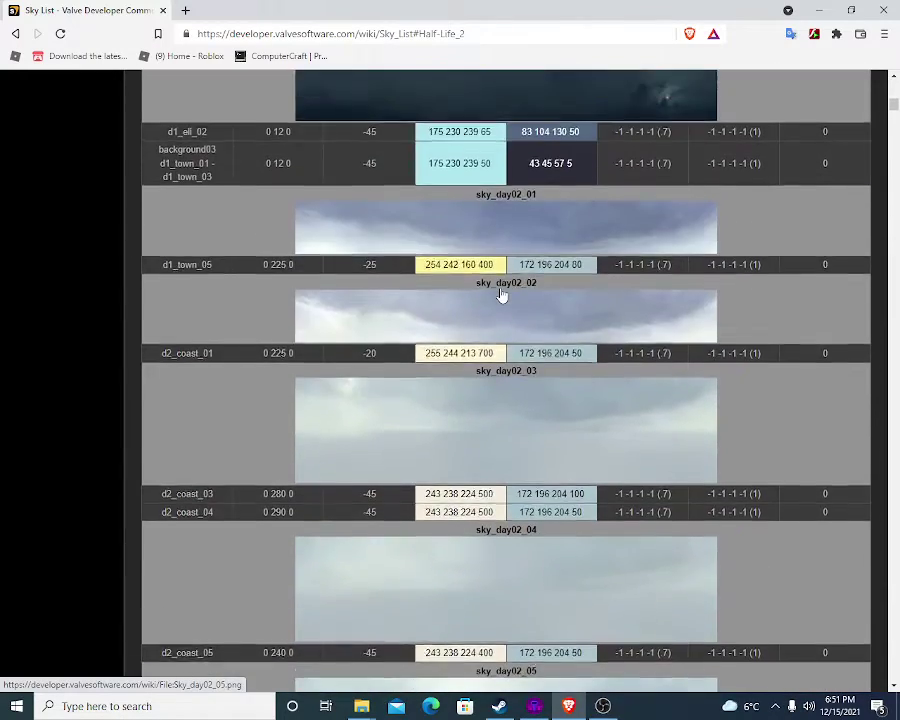
{"action": "scroll", "coordinate": [660, 342], "scroll_direction": "up", "scroll_amount": 1}
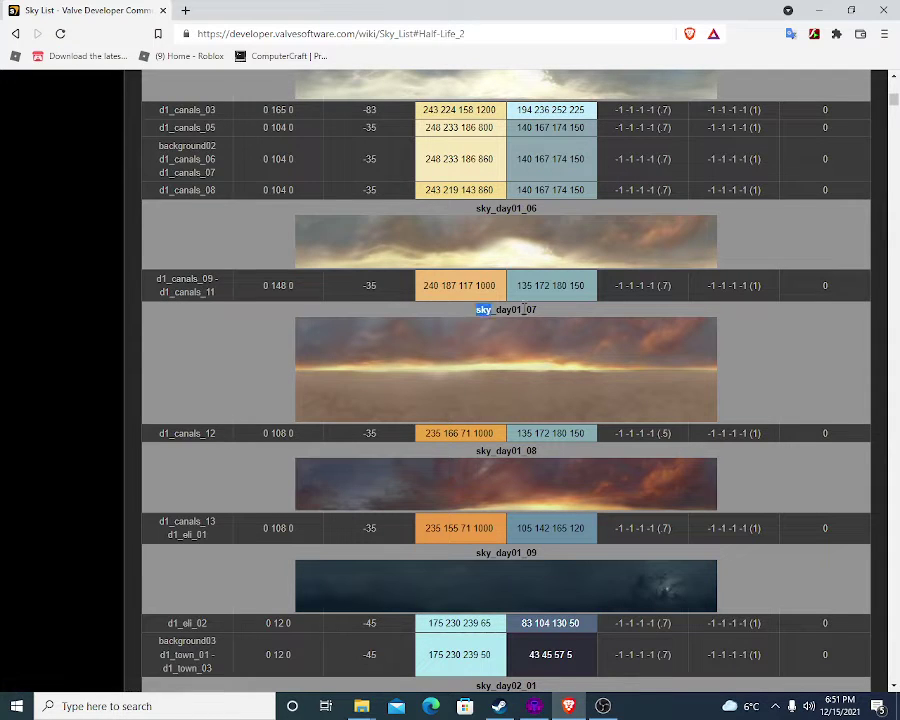
{"action": "left_click_drag", "start_coordinate": [492, 310], "coordinate": [559, 312]}
{"action": "key", "text": "ctrl+c"}
Return to Hammer++, cancel the map properties and preview the textures filtered by sky_day01_07 in the texture browser
{"action": "left_click", "coordinate": [534, 706]}
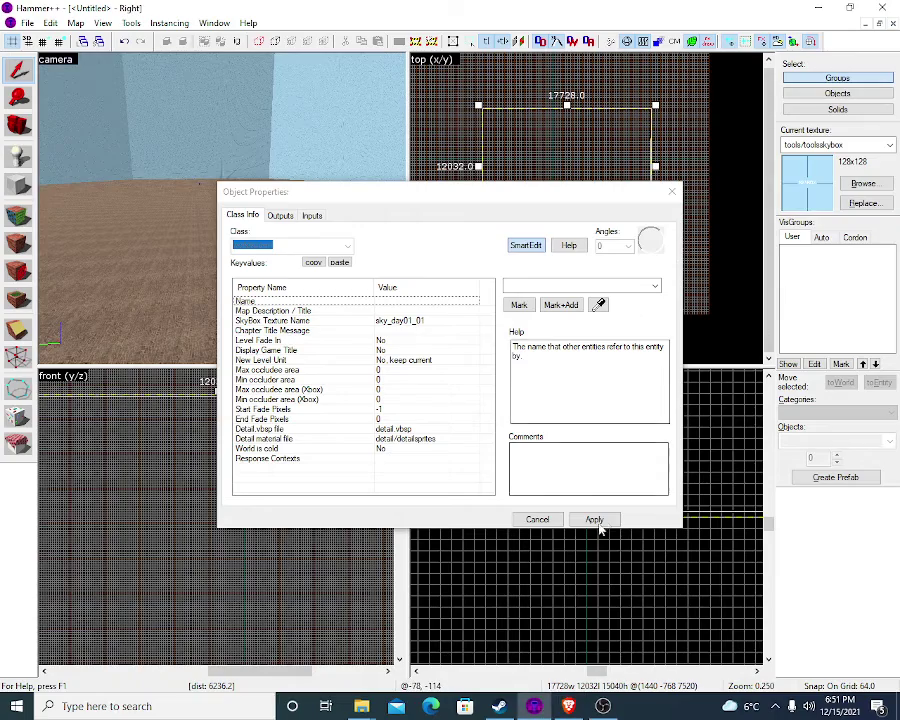
{"action": "left_click", "coordinate": [530, 522]}
{"action": "left_click", "coordinate": [875, 185]}
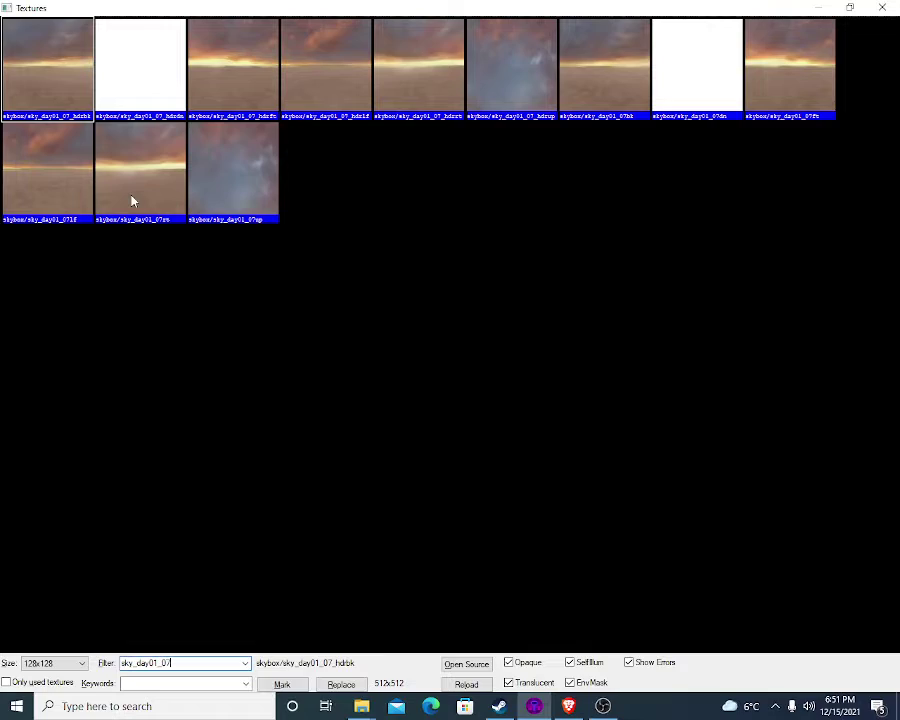
{"action": "key", "text": "Escape"}
Set the SkyBox Texture Name in the map properties to sky_day01_07, apply it and close the properties
{"action": "left_click", "coordinate": [102, 22]}
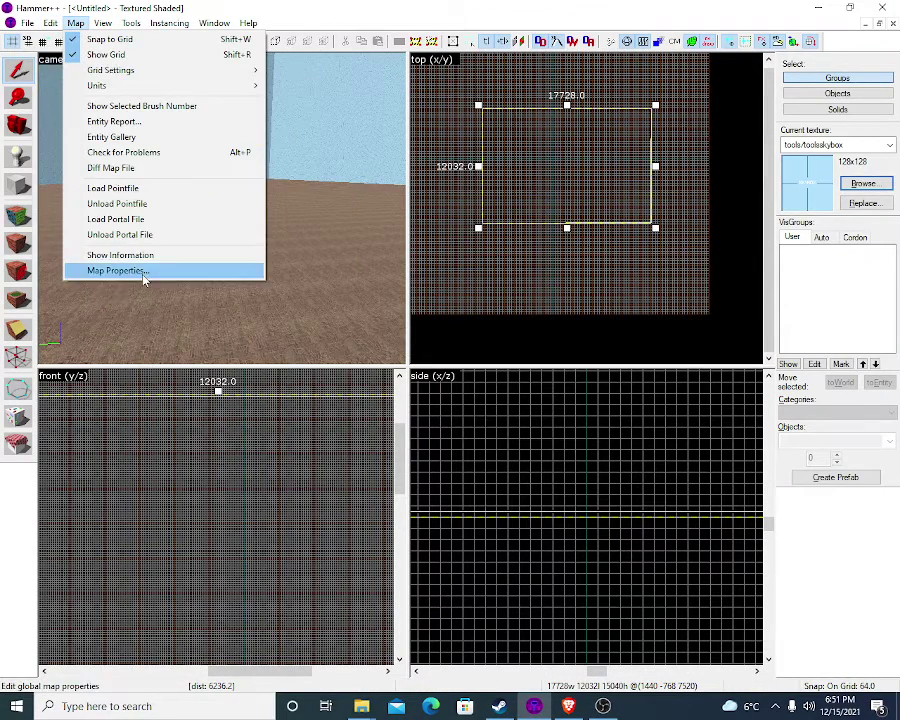
{"action": "left_click", "coordinate": [145, 272]}
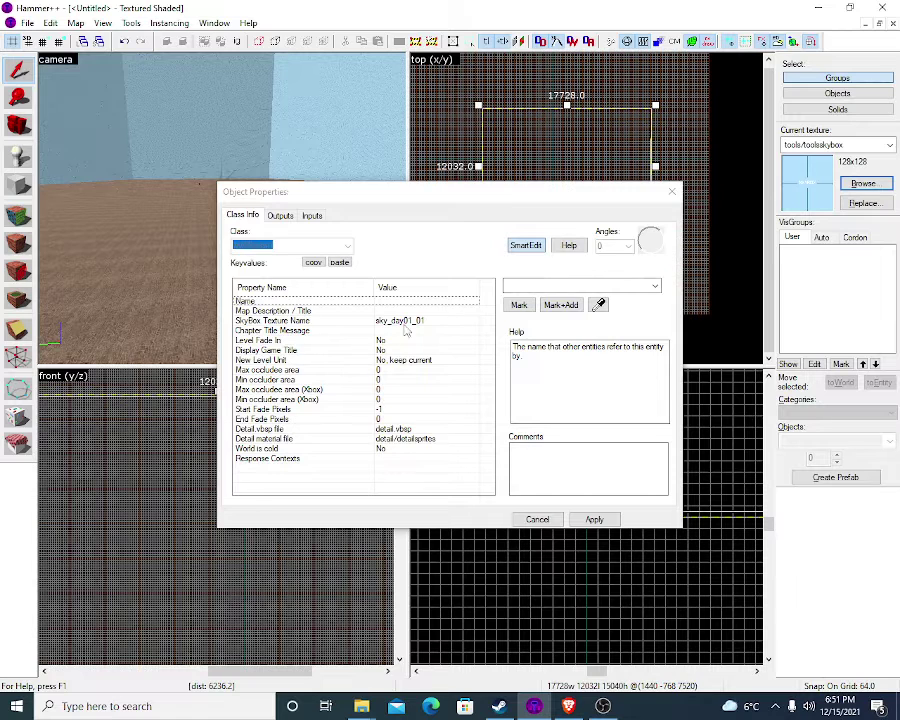
{"action": "left_click", "coordinate": [405, 322]}
{"action": "left_click_drag", "start_coordinate": [557, 289], "coordinate": [501, 291]}
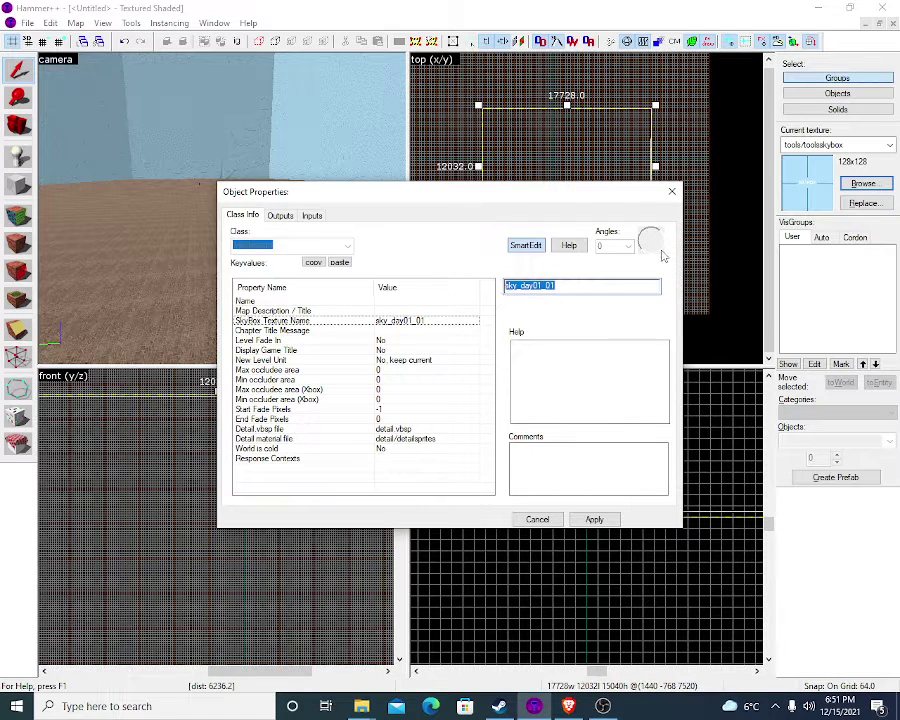
{"action": "key", "text": "ctrl+v"}
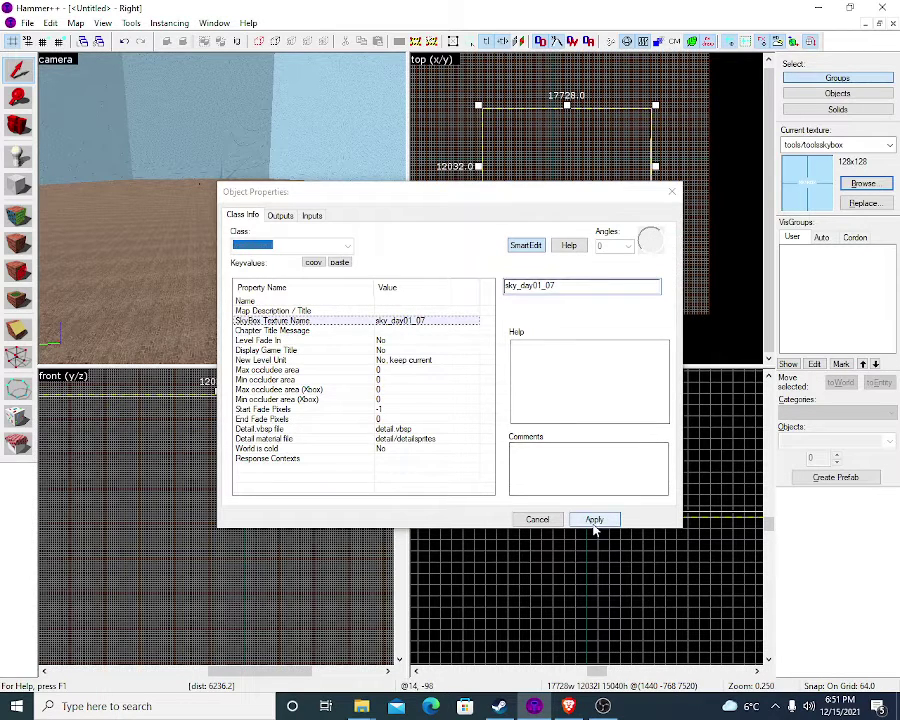
{"action": "left_click", "coordinate": [594, 521]}
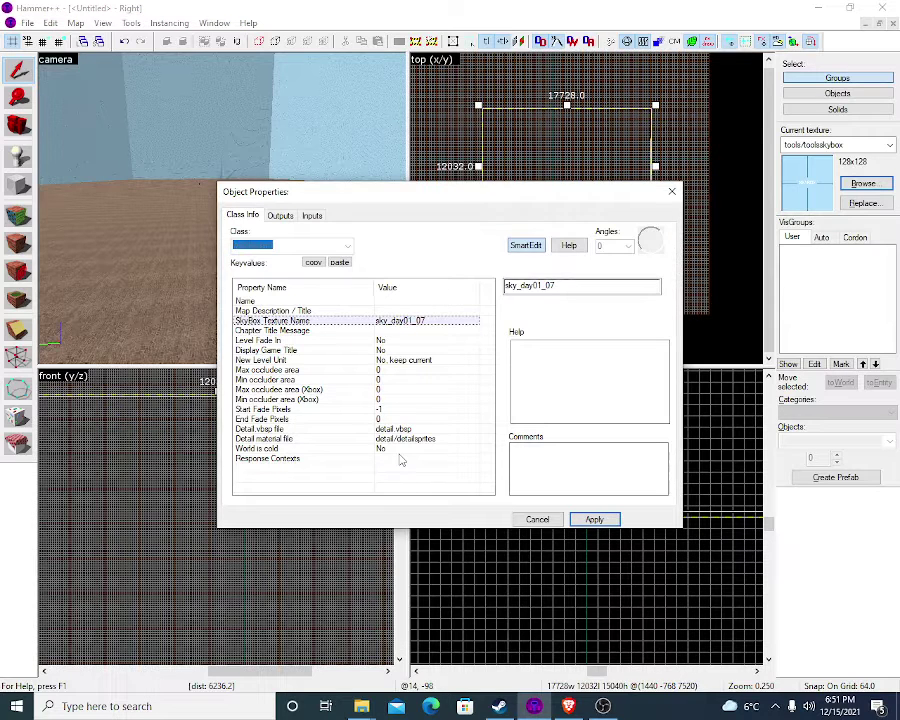
{"action": "left_click", "coordinate": [537, 519]}
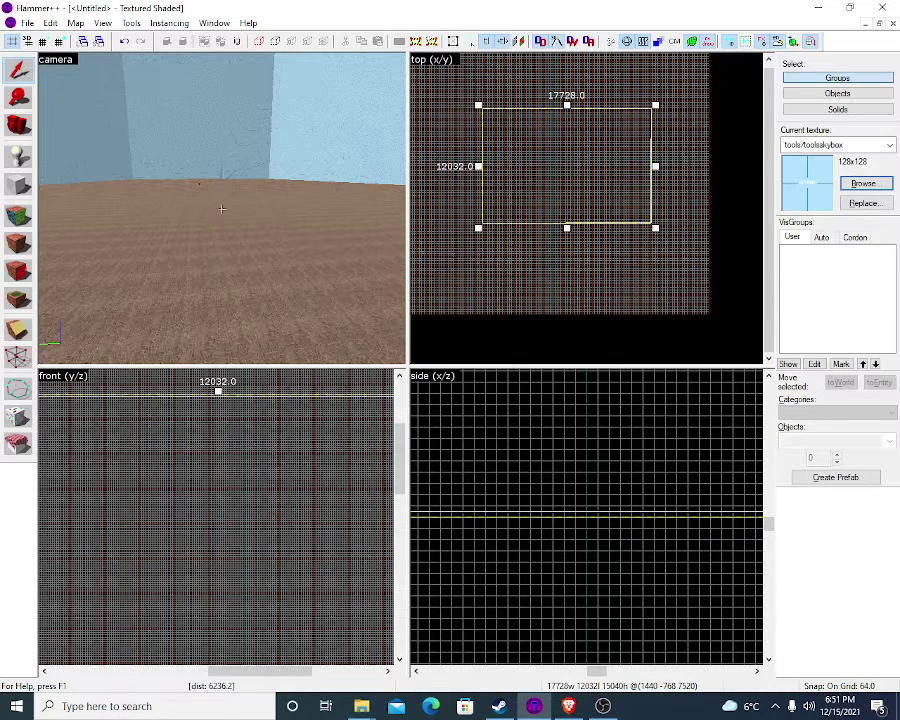
Place an info_player_start entity on the brick floor near a wall inside the room
{"action": "key", "text": "w"}
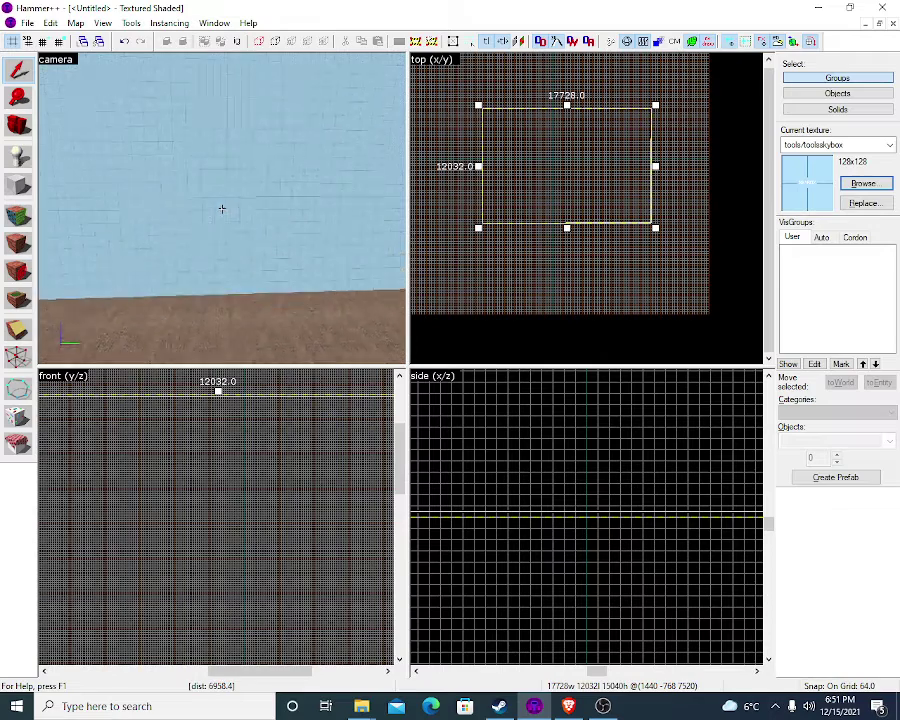
{"action": "left_click_drag", "start_coordinate": [222, 208], "coordinate": [222, 208]}
{"action": "left_click", "coordinate": [17, 96]}
{"action": "left_click", "coordinate": [195, 237]}
{"action": "left_click", "coordinate": [16, 70]}
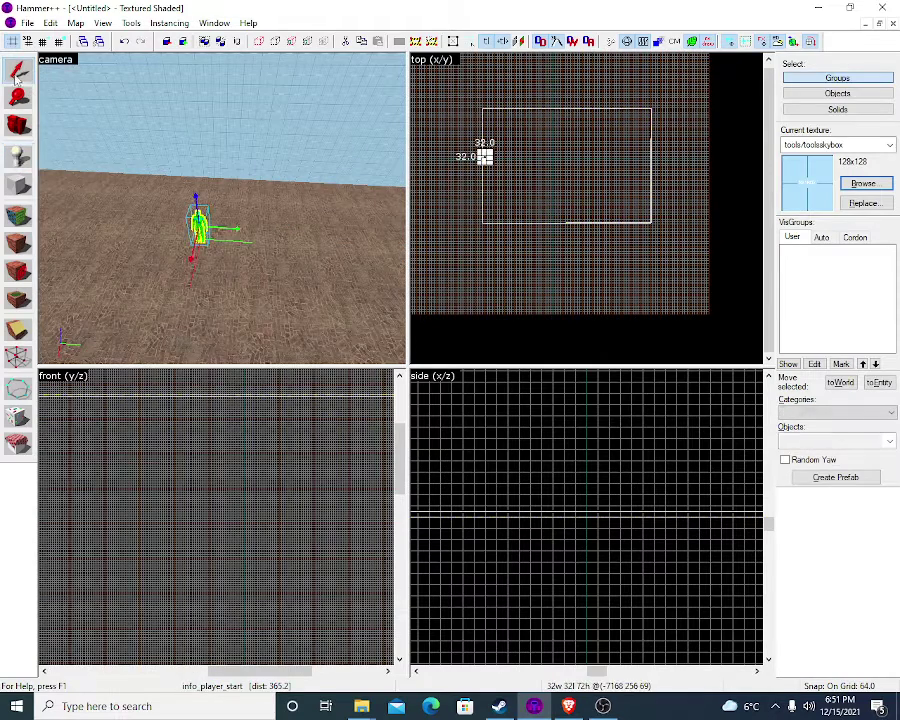
{"action": "key", "text": "z"}
{"action": "key", "text": "w"}
{"action": "key", "text": "z"}
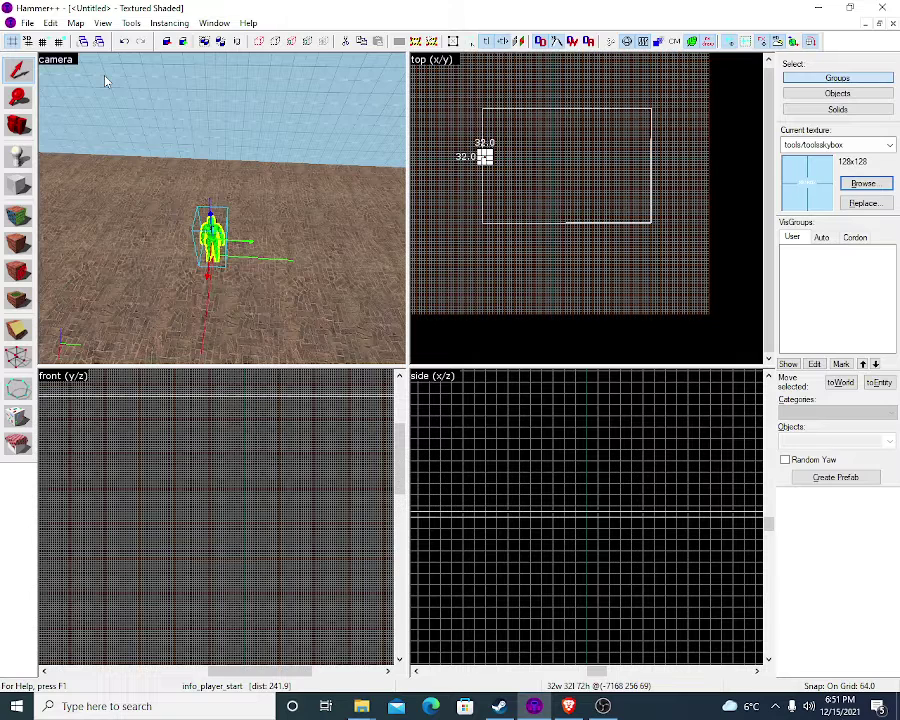
Save the map as c17_01 in the mod's maps folder
{"action": "key", "text": "ctrl+s"}
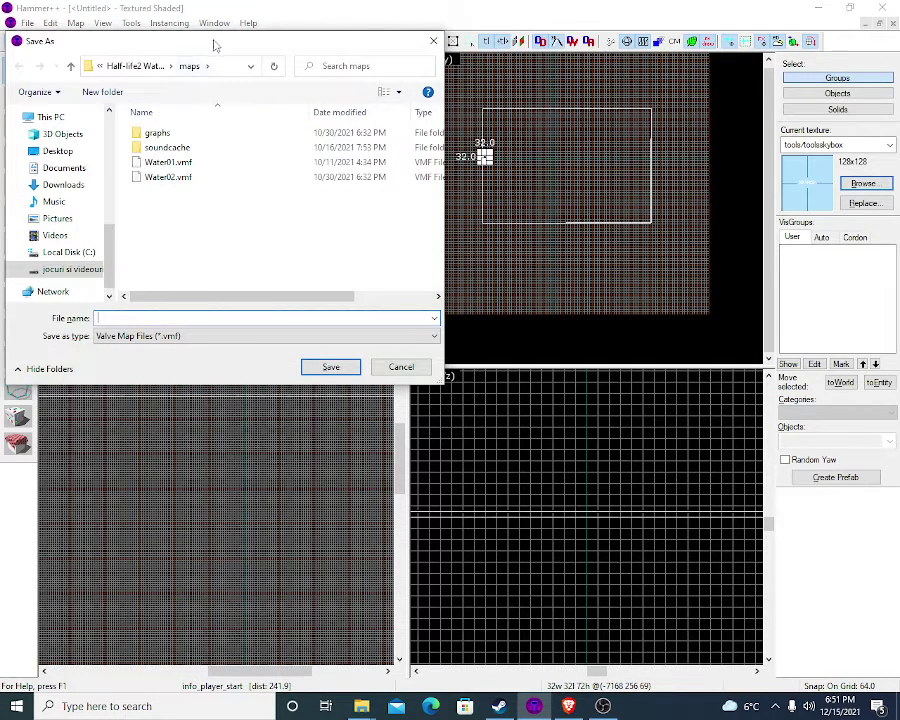
{"action": "left_click_drag", "start_coordinate": [213, 45], "coordinate": [407, 71]}
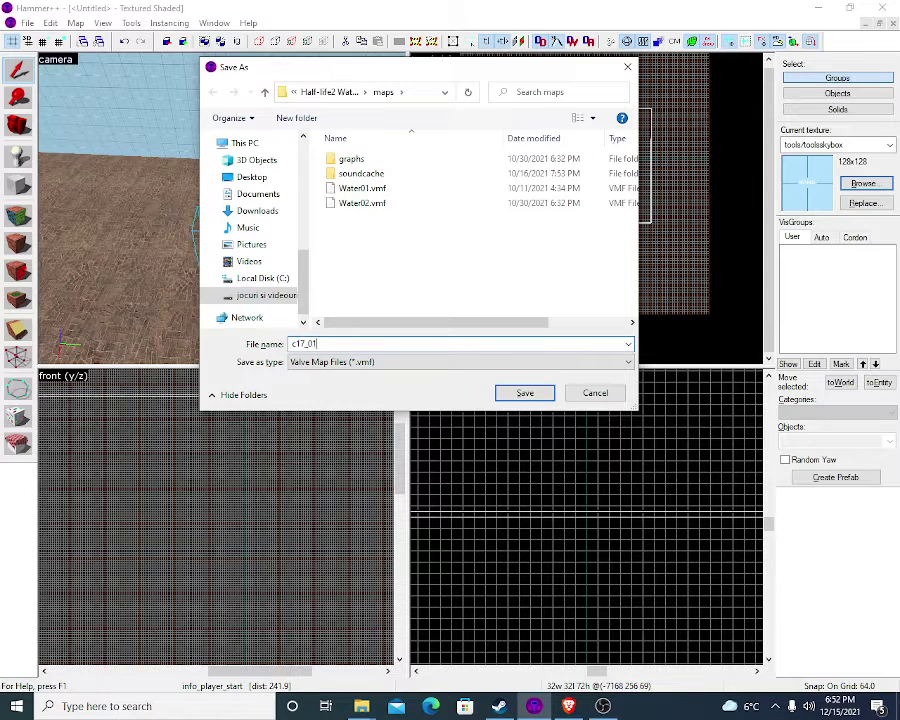
{"action": "key", "text": "Return"}
Compile the map with BSP, VIS and RAD set to Normal, then review the compile log and close it
{"action": "key", "text": "F9"}
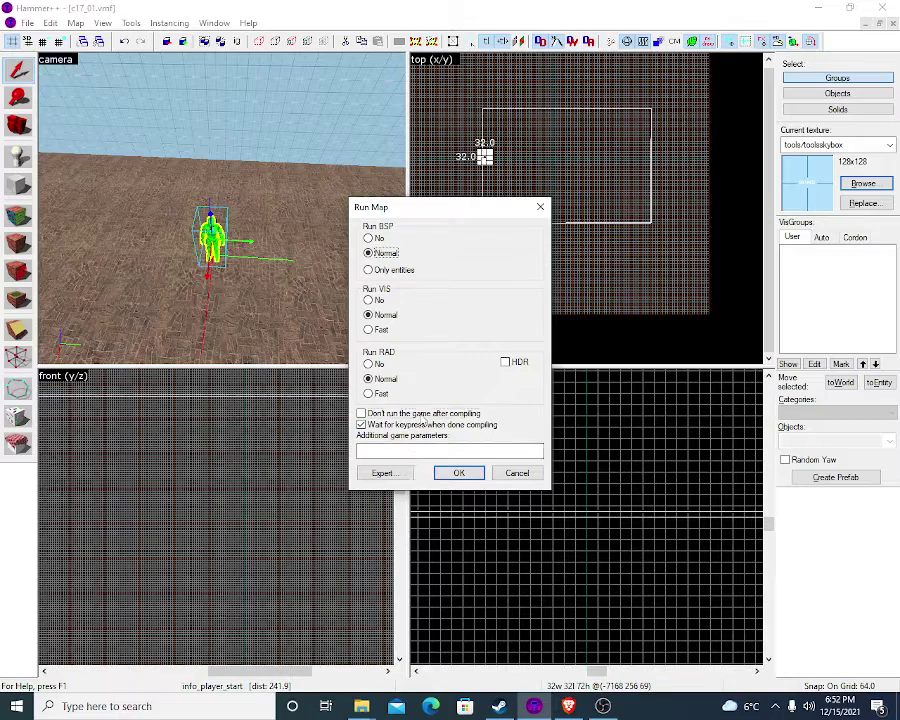
{"action": "key", "text": "Return"}
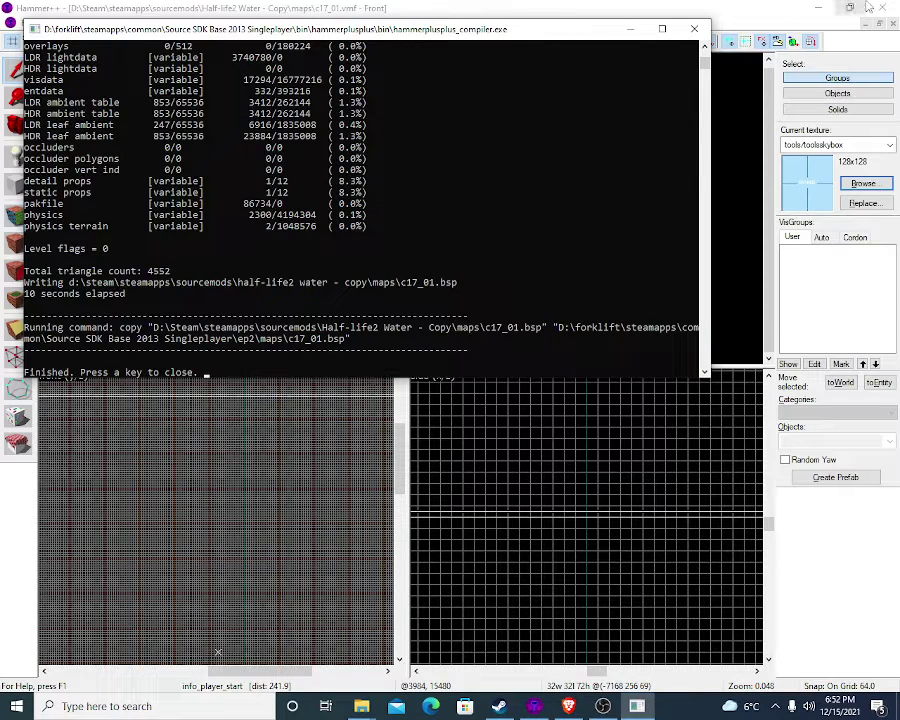
{"action": "left_click", "coordinate": [704, 66]}
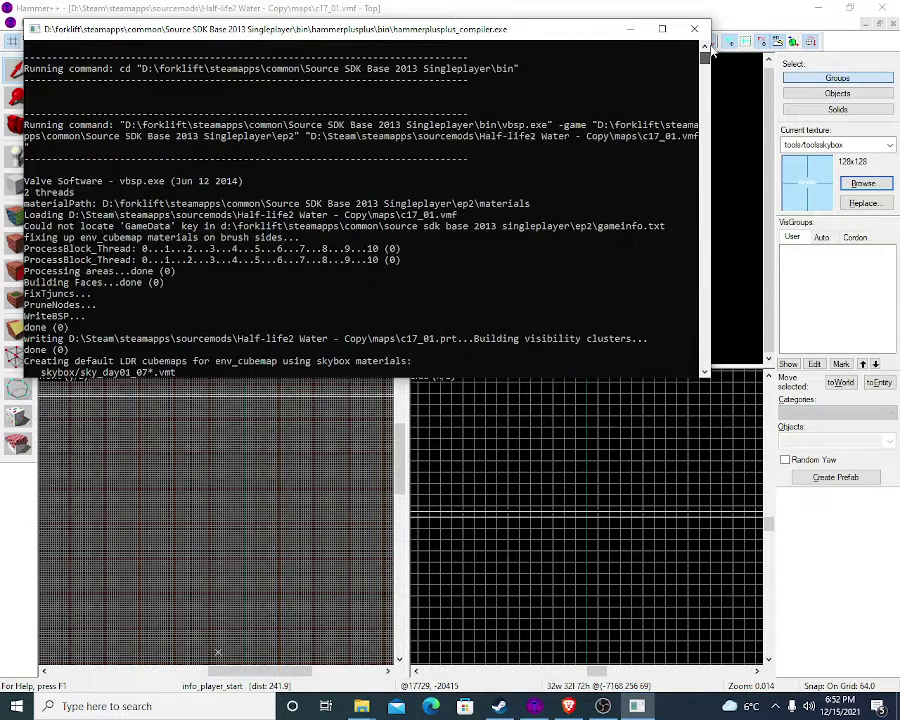
{"action": "scroll", "coordinate": [130, 270], "scroll_direction": "down", "scroll_amount": 9}
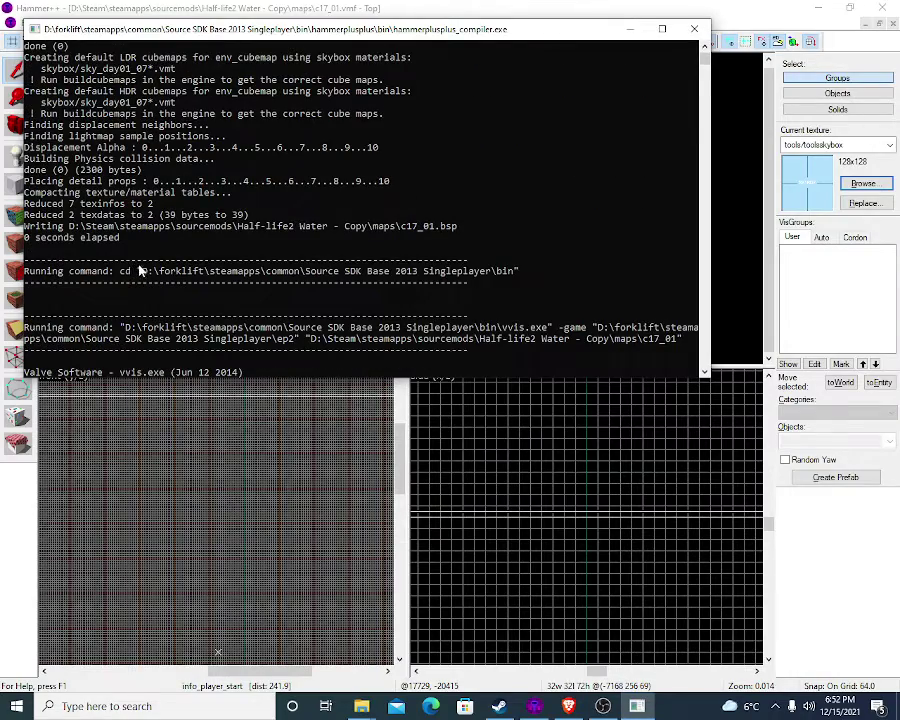
{"action": "scroll", "coordinate": [141, 271], "scroll_direction": "down", "scroll_amount": 20}
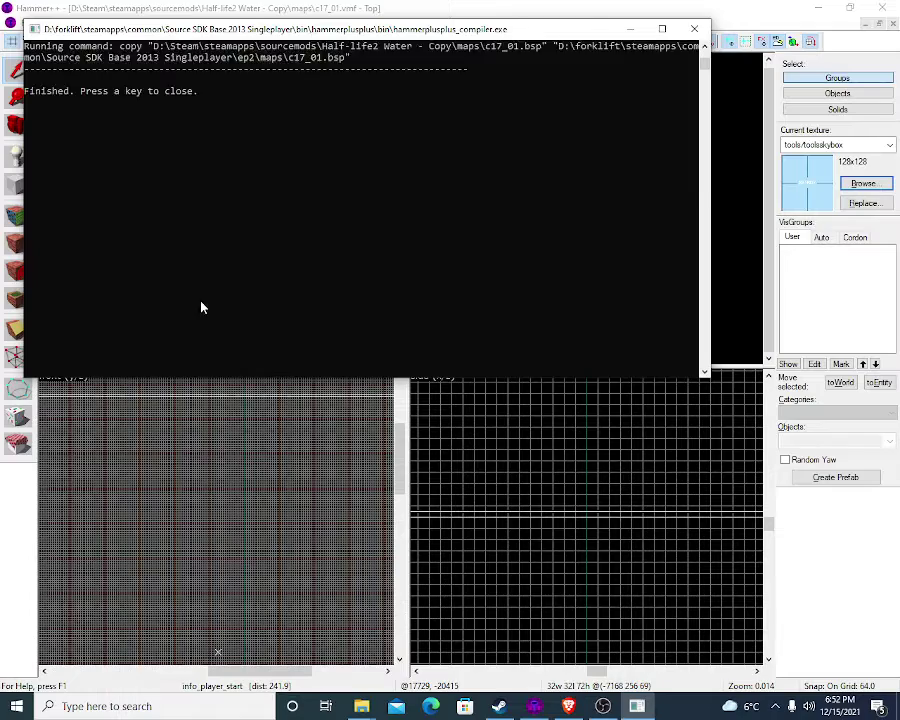
{"action": "key", "text": "Return"}
Switch to the Half-life2 Water - Copy folder and check its maps folder for the compiled c17_01.bsp
{"action": "mouse_move", "coordinate": [362, 704]}
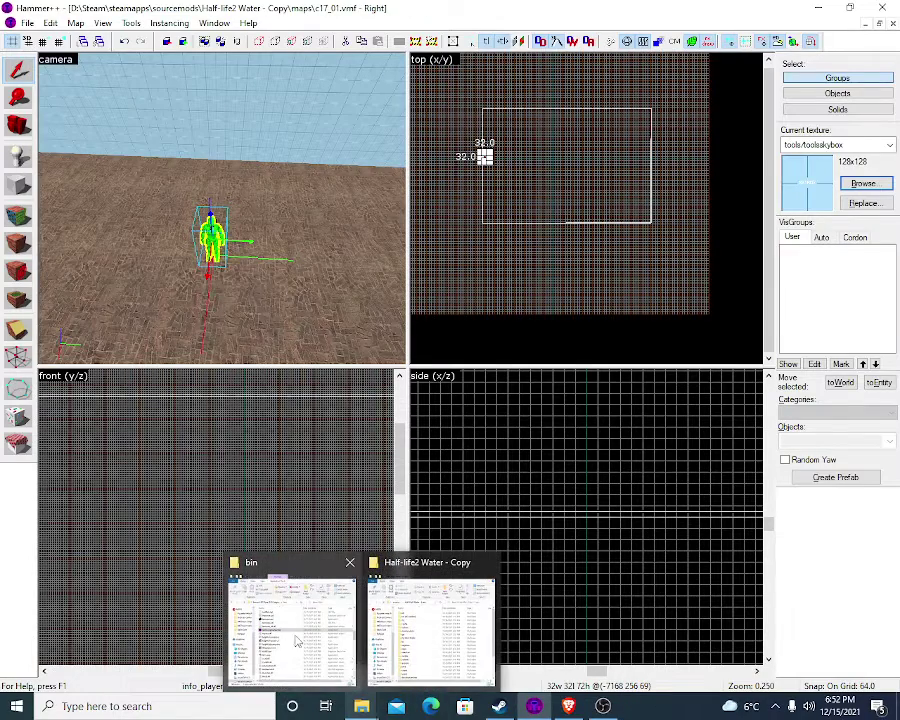
{"action": "left_click", "coordinate": [428, 604]}
{"action": "double_click", "coordinate": [169, 318]}
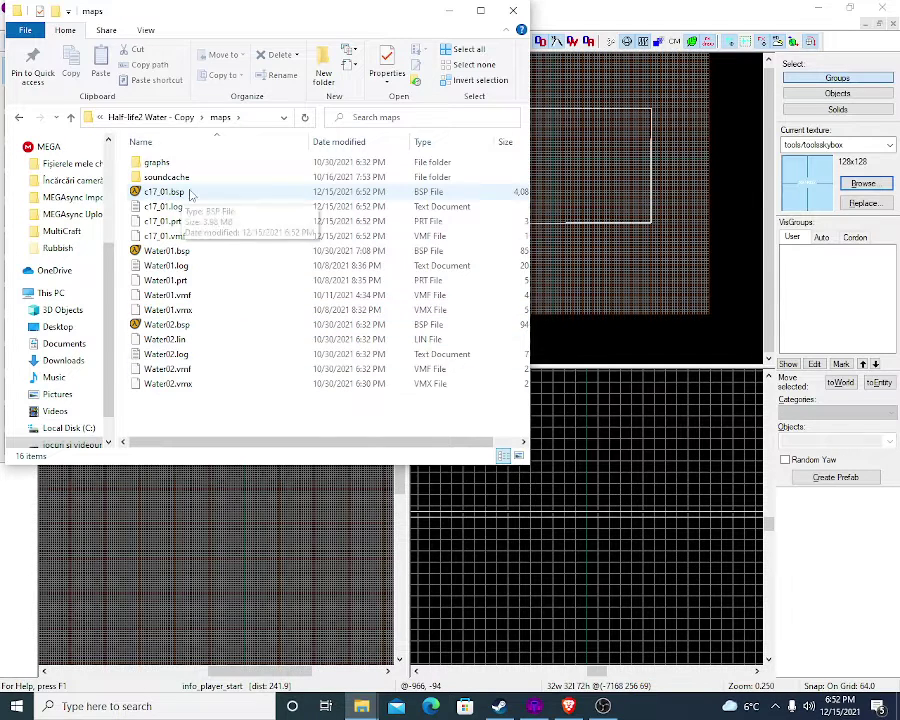
Switch to Steam and launch Half-life2 Watert, dismissing the game's bonus maps list
{"action": "left_click", "coordinate": [509, 712]}
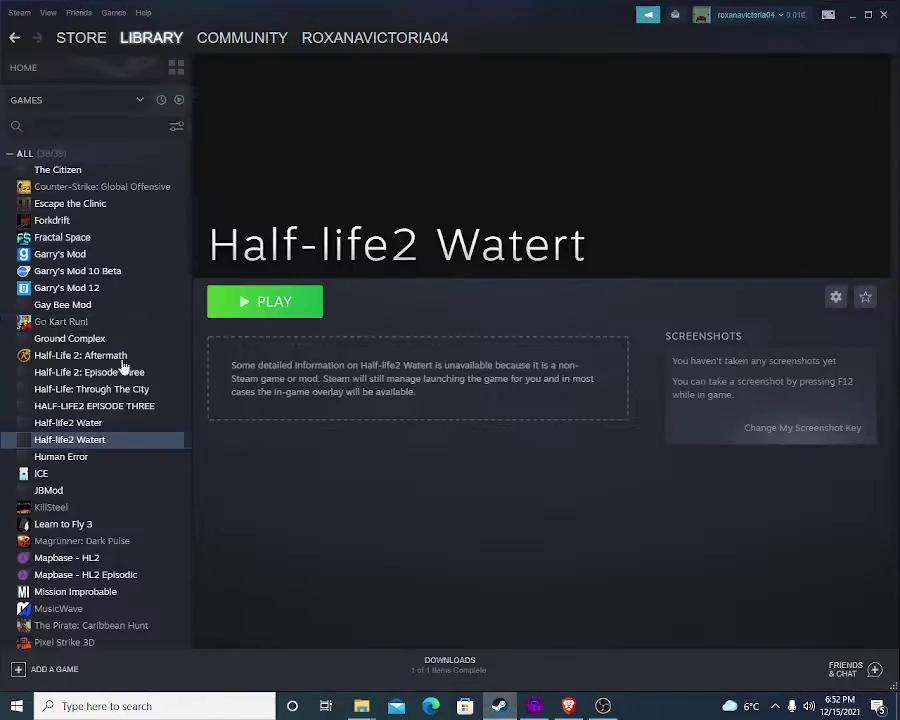
{"action": "left_click", "coordinate": [268, 318]}
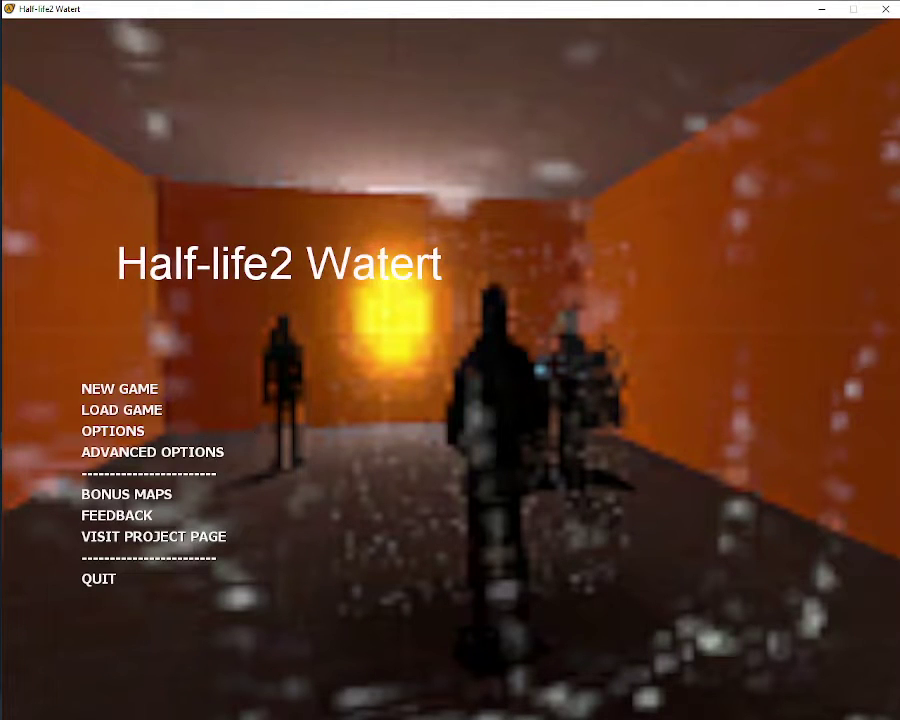
{"action": "left_click", "coordinate": [140, 494]}
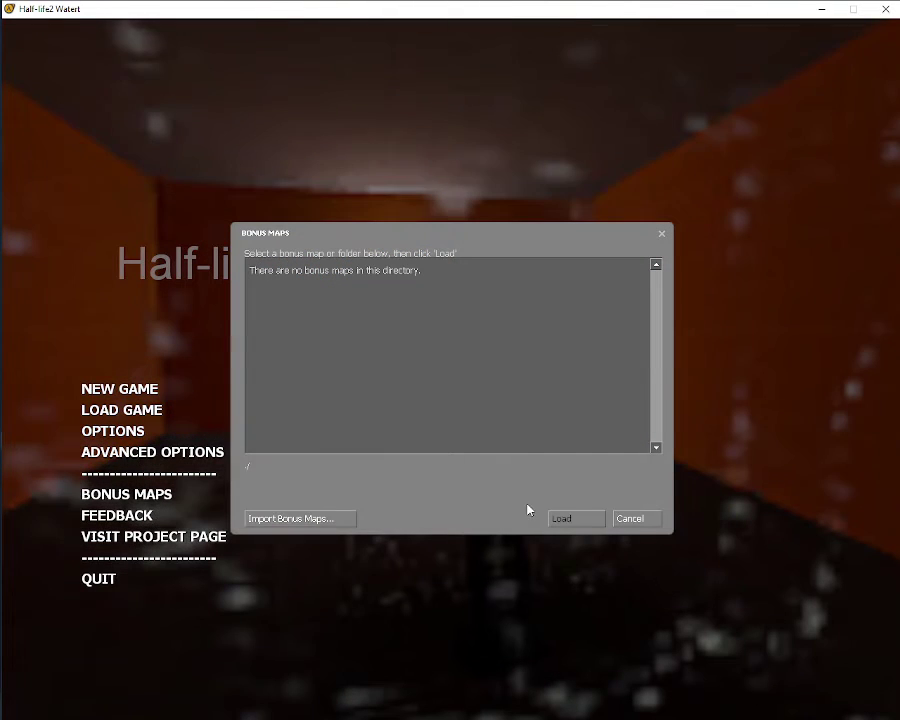
{"action": "left_click", "coordinate": [640, 520]}
Run fps_max 30 in the developer console and enter map as the start of the next command
{"action": "key", "text": "grave"}
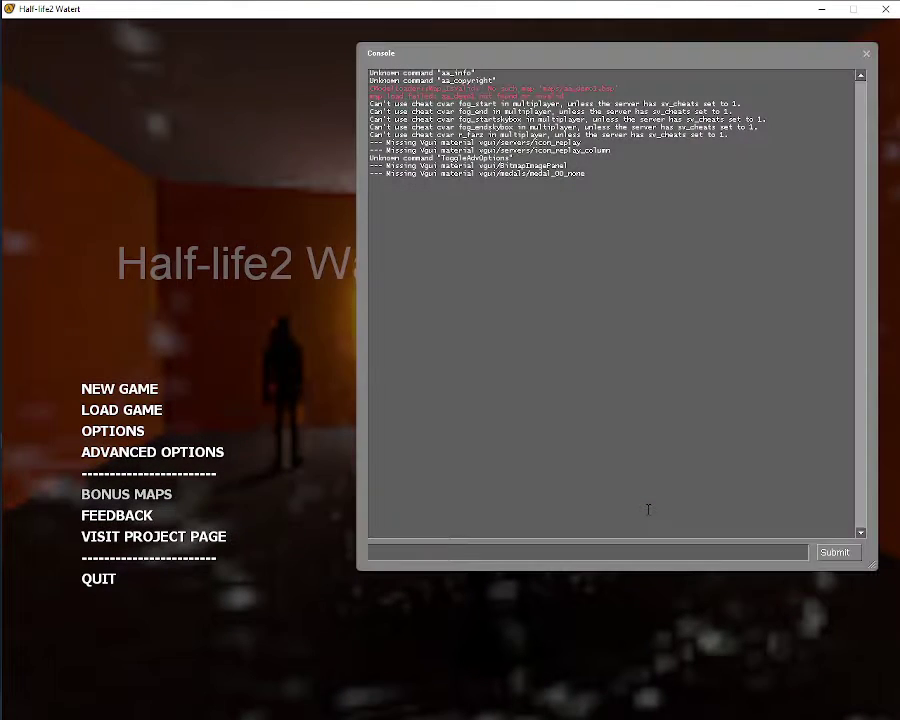
{"action": "type", "text": "fps_max 30"}
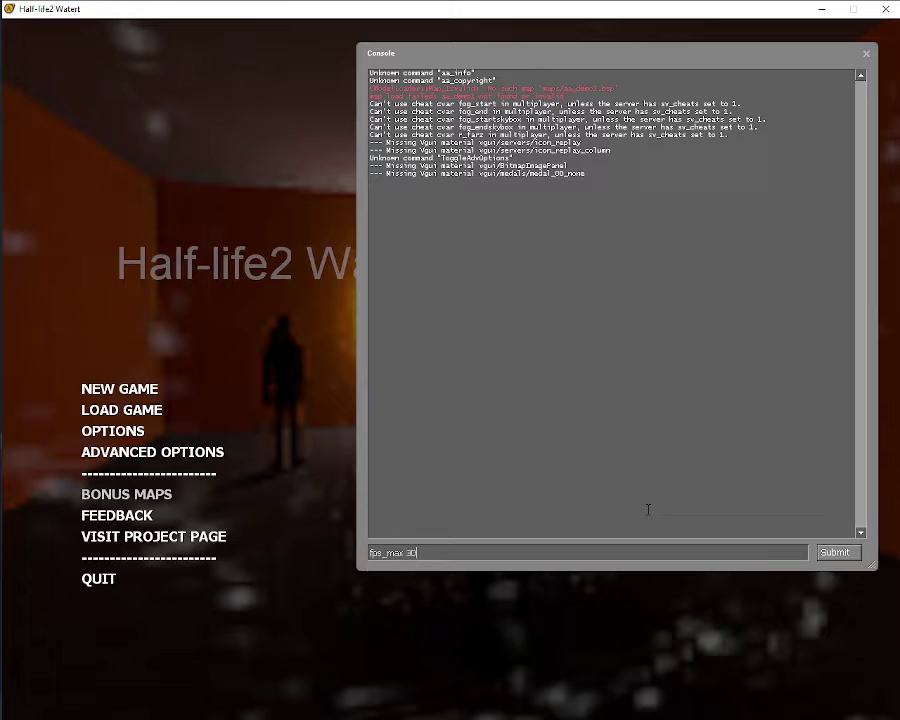
{"action": "key", "text": "Return"}
{"action": "type", "text": "map"}
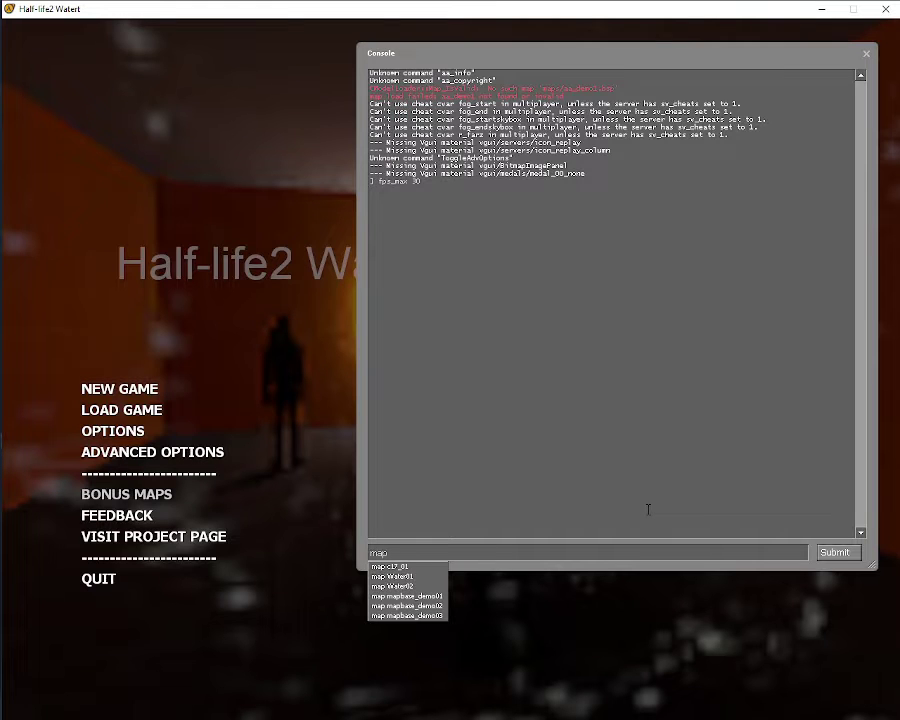
Lower the game volume slightly in the audio options, apply the change and close the options
{"action": "left_click", "coordinate": [130, 430]}
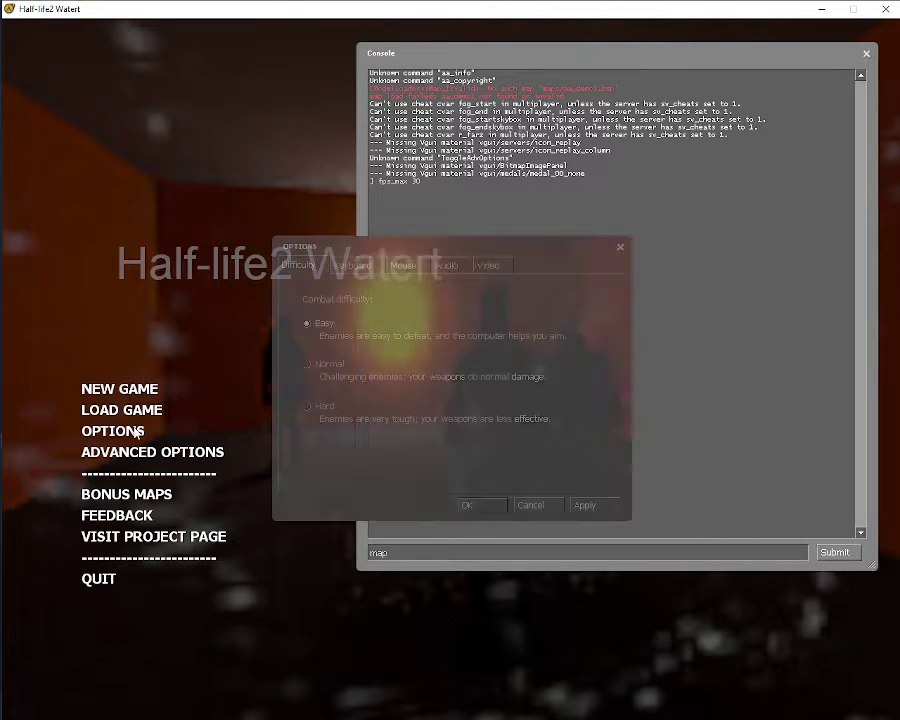
{"action": "left_click", "coordinate": [448, 265]}
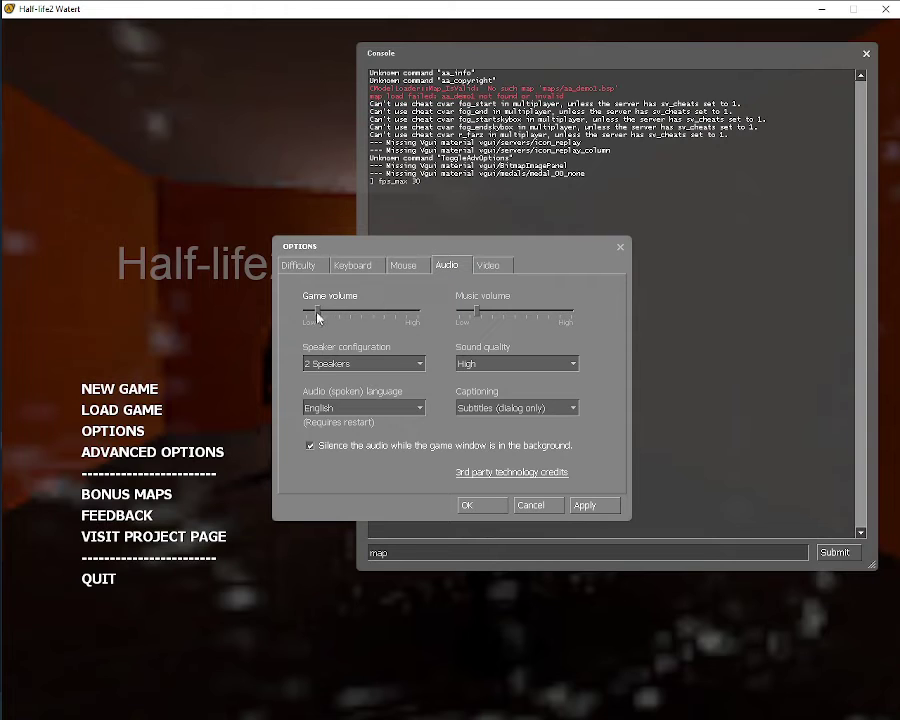
{"action": "left_click", "coordinate": [585, 505]}
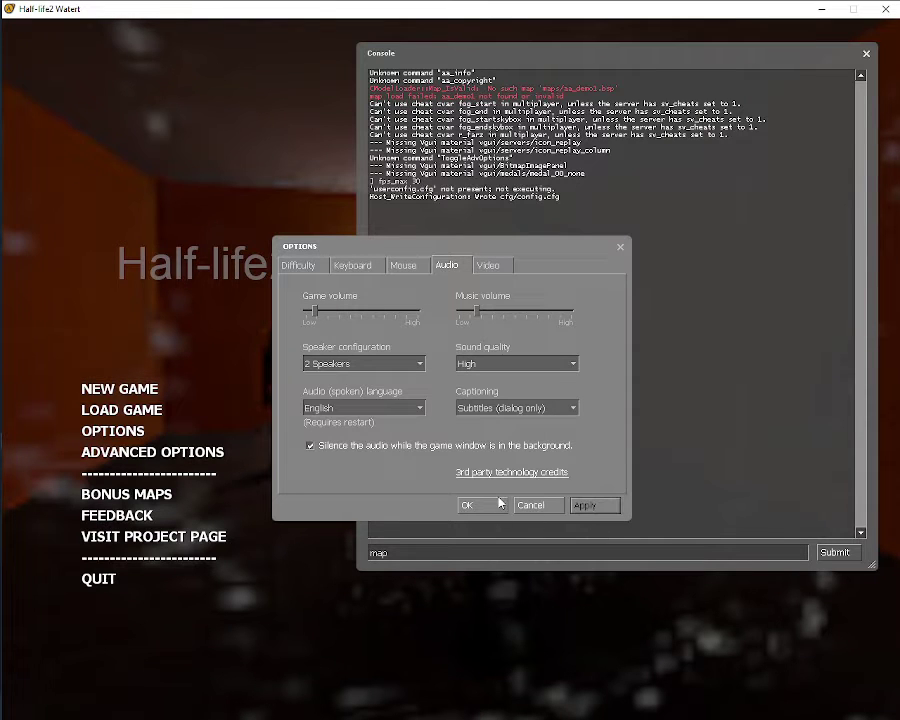
{"action": "left_click", "coordinate": [494, 499]}
{"action": "key", "text": "Escape"}
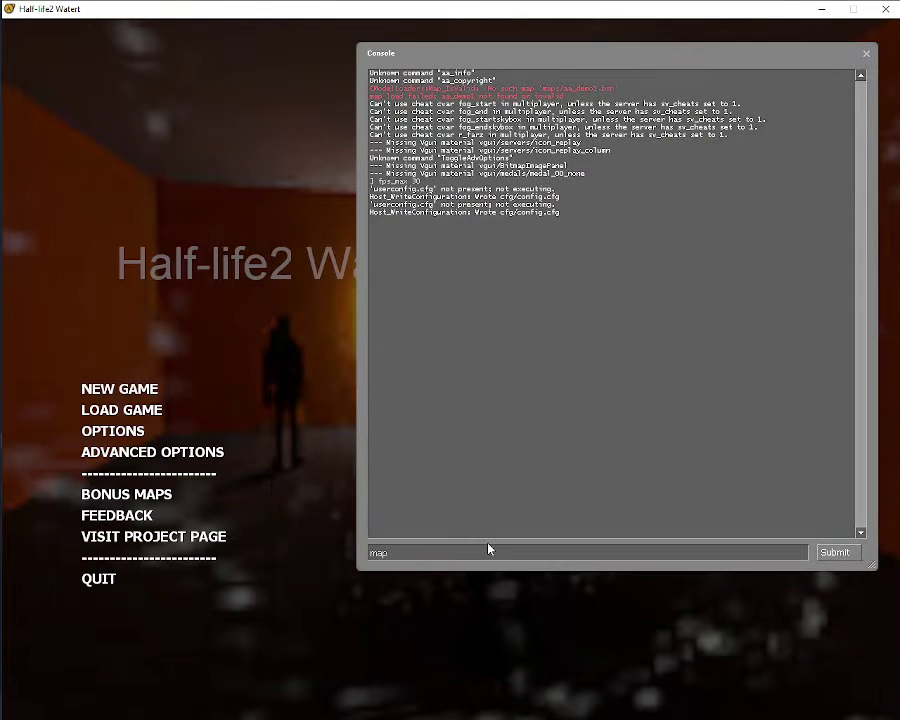
Load the c17_01 map from the developer console
{"action": "key", "text": "BackSpace"}
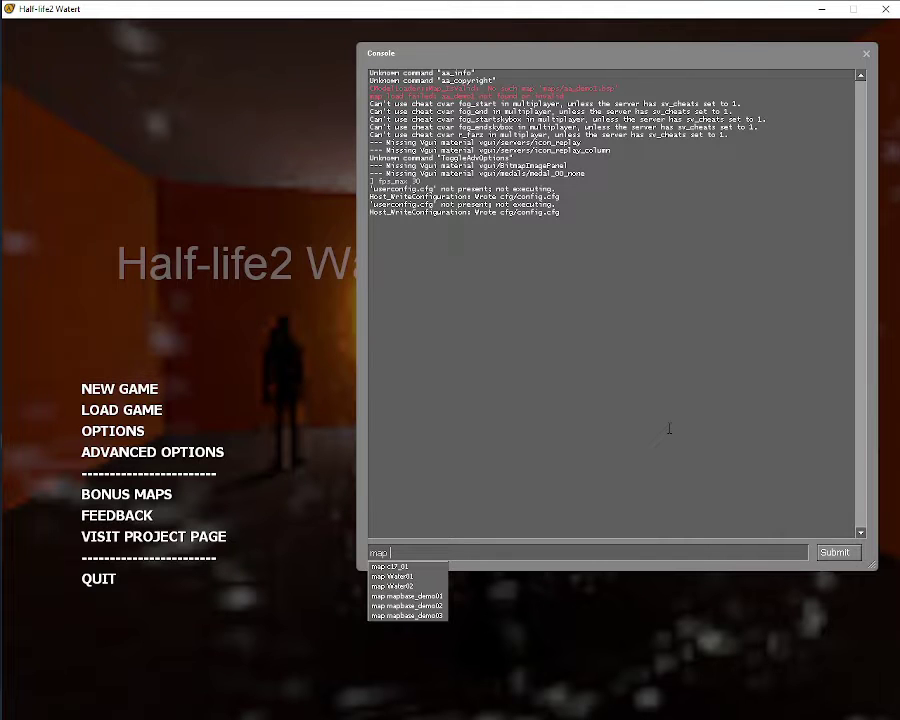
{"action": "key", "text": "Up"}
{"action": "key", "text": "Up"}
{"action": "key", "text": "Up"}
{"action": "key", "text": "Up"}
{"action": "key", "text": "Up"}
{"action": "key", "text": "Return"}
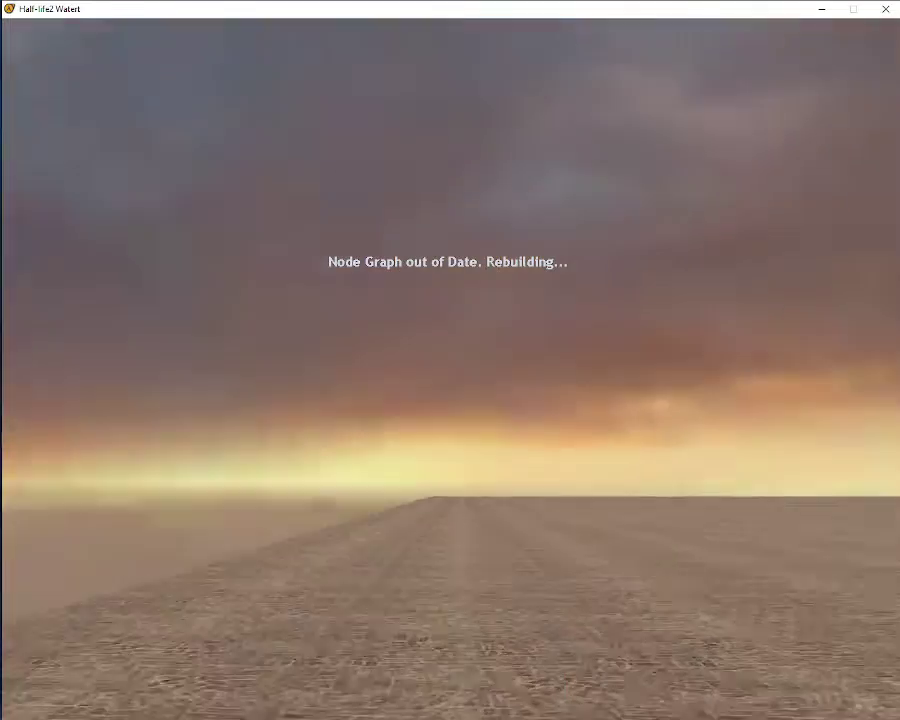
Walk around c17_01 to inspect the sky and ground, and quit the game
{"action": "key", "text": "w"}
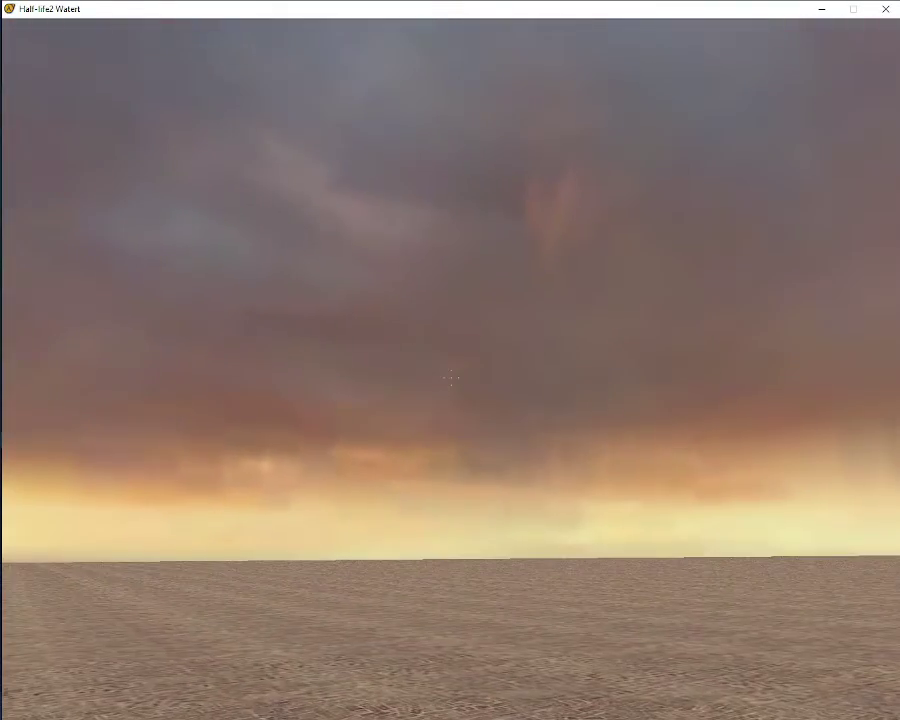
{"action": "key", "text": "Escape"}
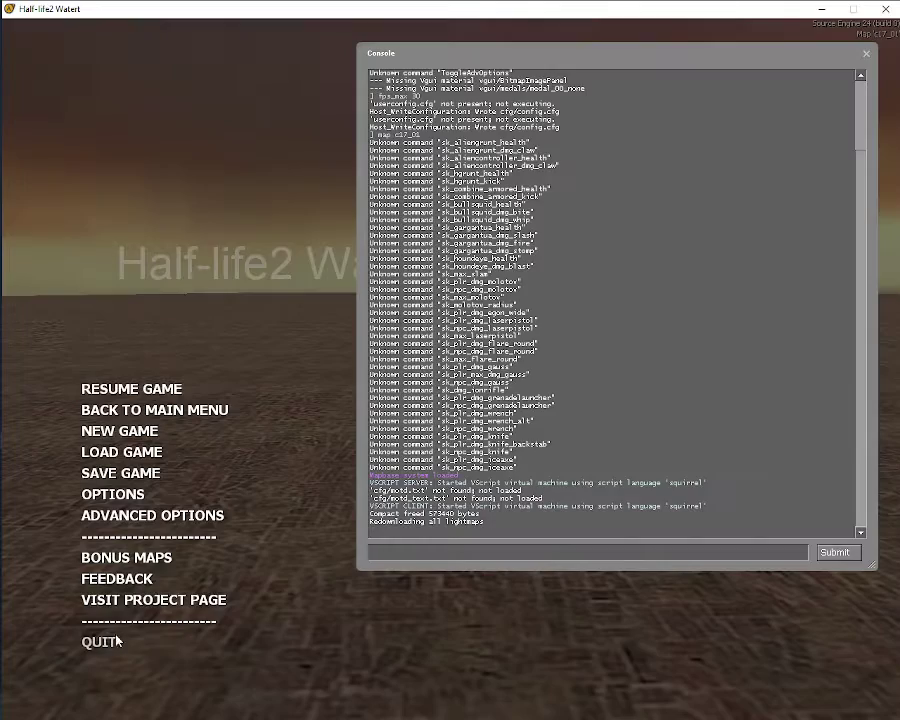
{"action": "left_click", "coordinate": [115, 641]}
{"action": "left_click", "coordinate": [462, 398]}
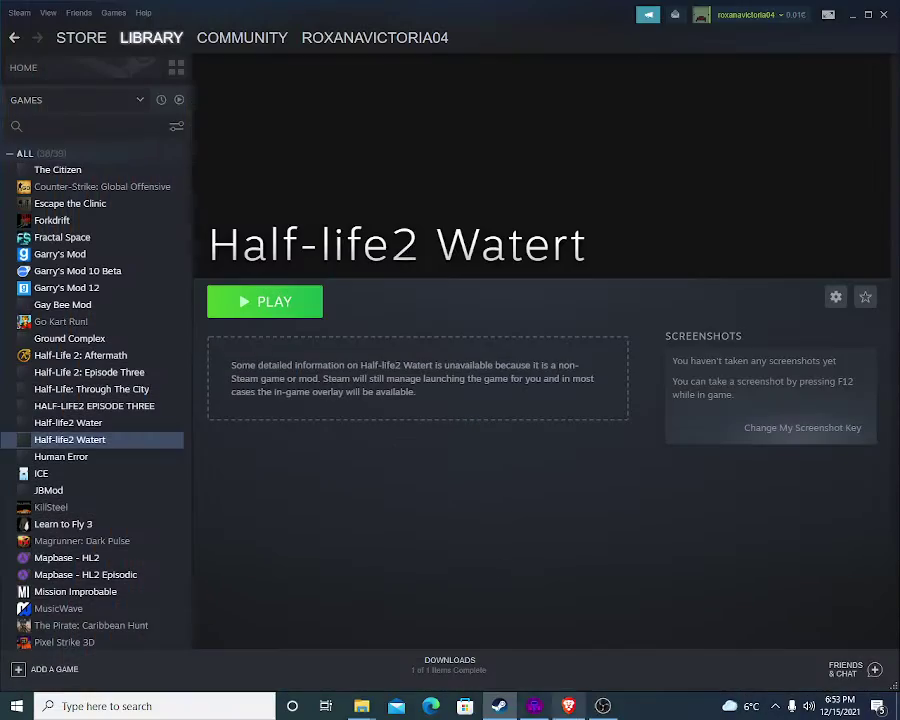
Switch to the Sky List page in Brave and examine the first Half-Life 2 skies, from sky_borealis01 onward
{"action": "left_click", "coordinate": [570, 706]}
{"action": "scroll", "coordinate": [480, 430], "scroll_direction": "down", "scroll_amount": 15}
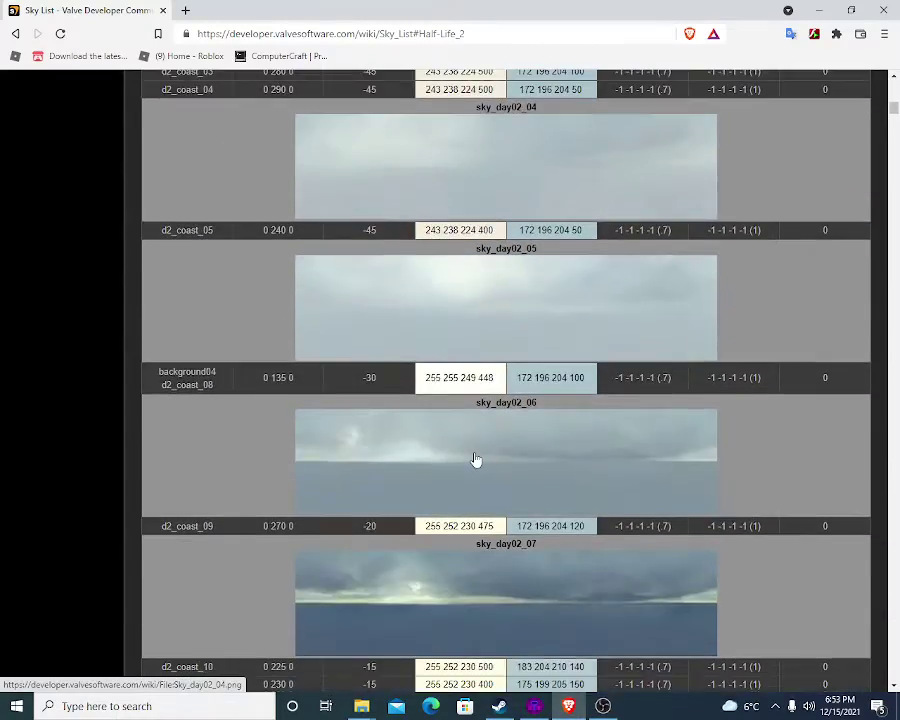
{"action": "scroll", "coordinate": [480, 465], "scroll_direction": "up", "scroll_amount": 6}
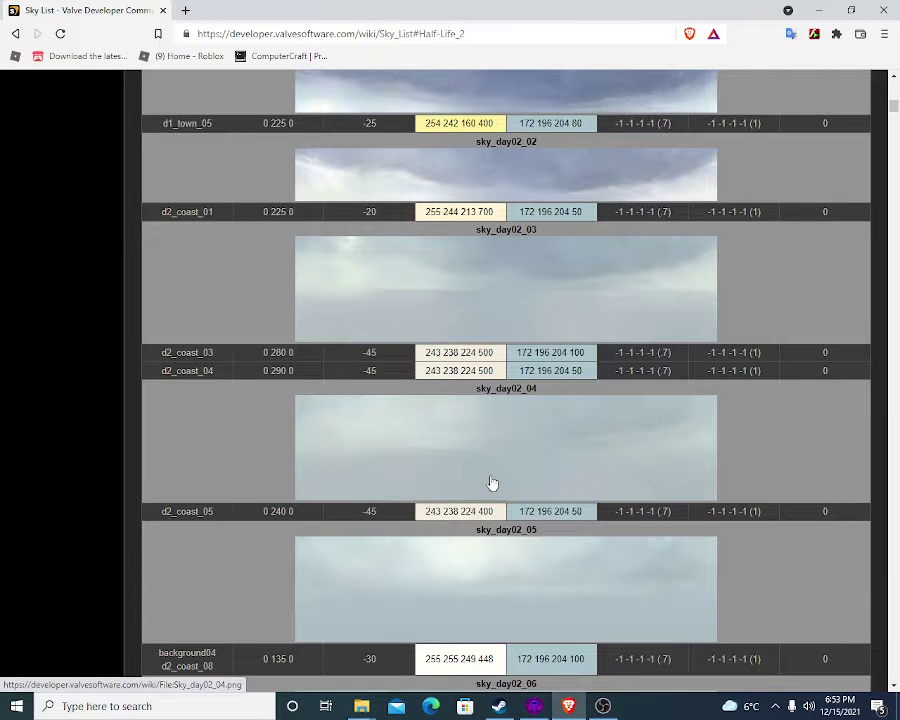
{"action": "scroll", "coordinate": [492, 483], "scroll_direction": "up", "scroll_amount": 3}
{"action": "scroll", "coordinate": [492, 483], "scroll_direction": "up", "scroll_amount": 12}
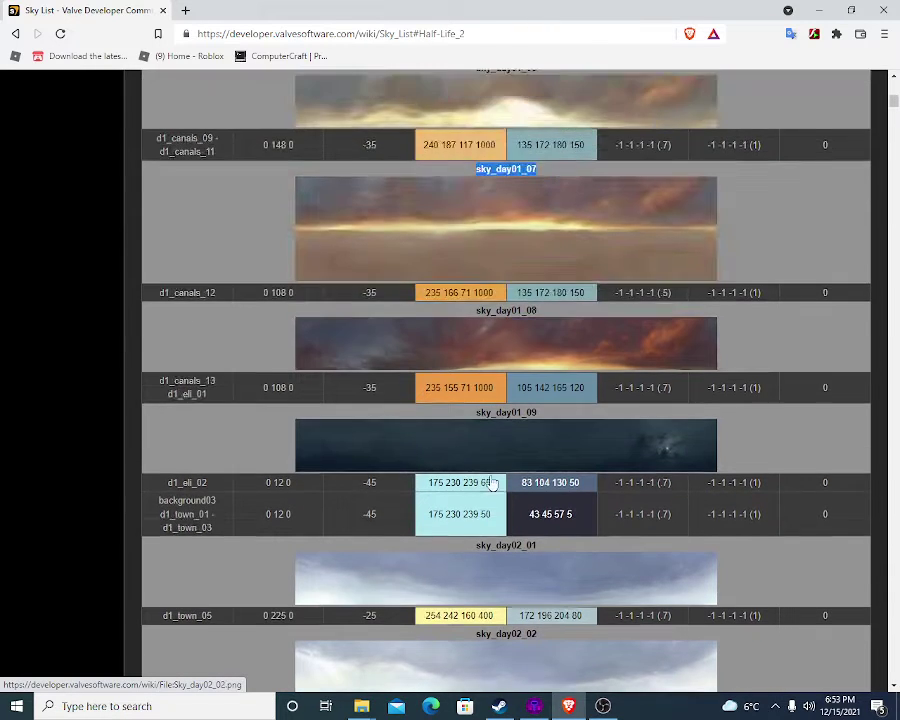
{"action": "scroll", "coordinate": [492, 483], "scroll_direction": "up", "scroll_amount": 3}
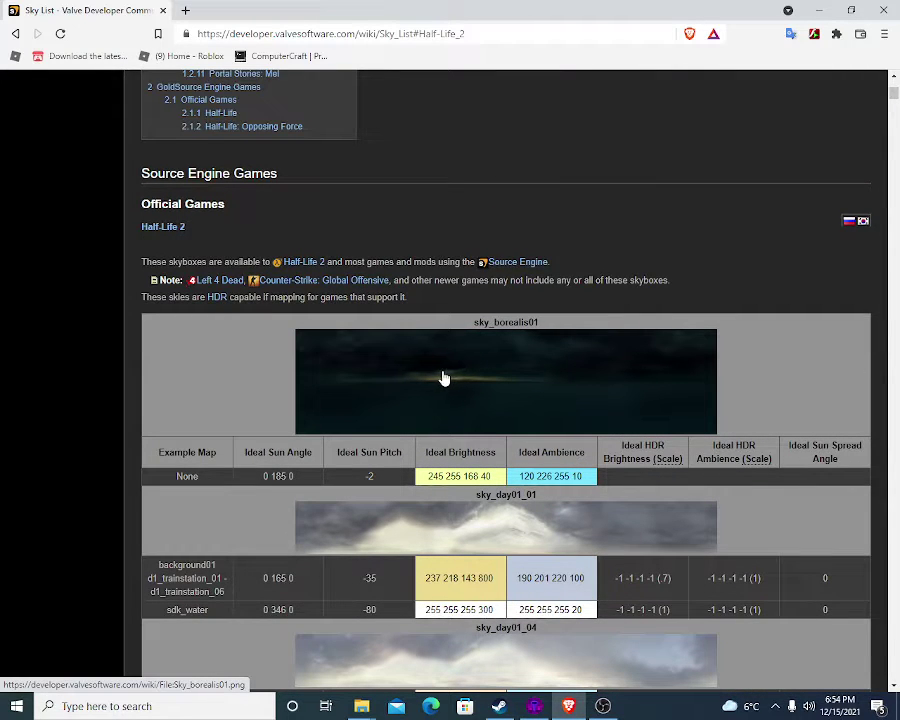
{"action": "left_click_drag", "start_coordinate": [502, 337], "coordinate": [540, 328]}
{"action": "left_click", "coordinate": [540, 328]}
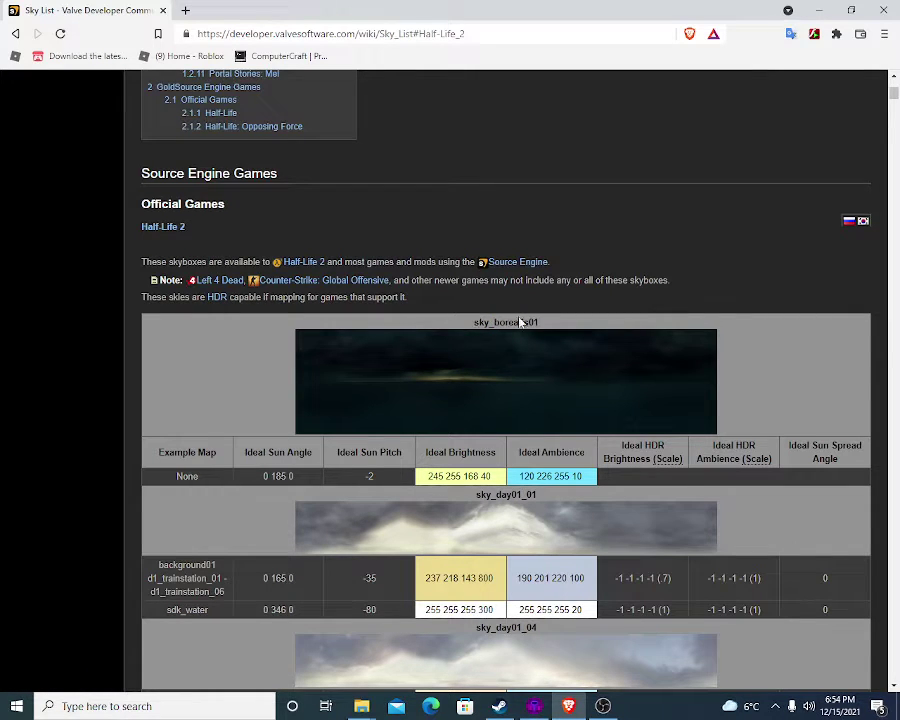
{"action": "scroll", "coordinate": [482, 432], "scroll_direction": "down", "scroll_amount": 3}
{"action": "scroll", "coordinate": [503, 422], "scroll_direction": "up", "scroll_amount": 2}
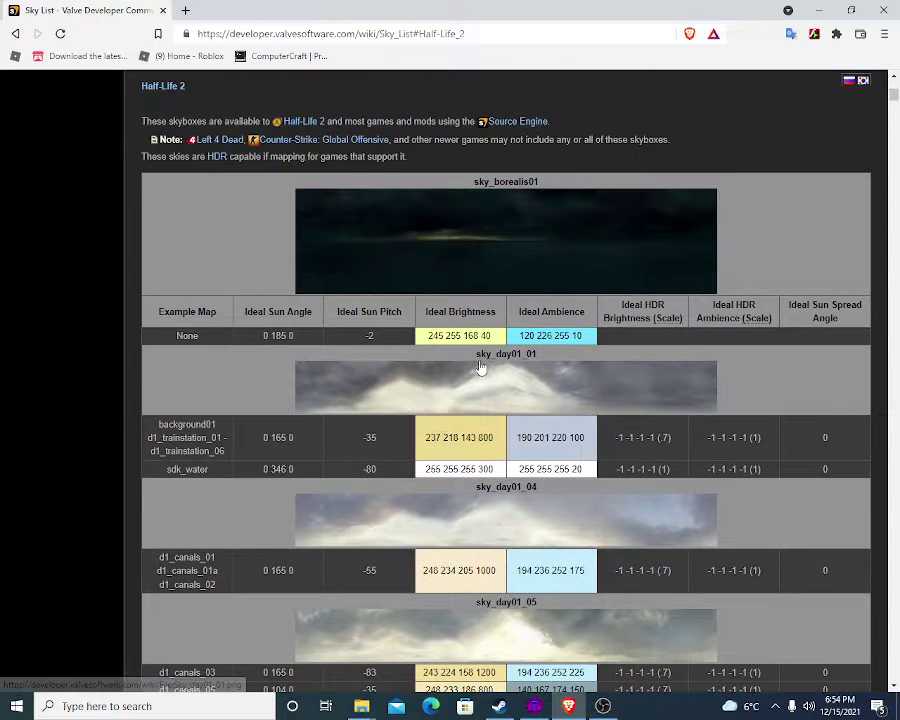
Highlight the sky_day01_01 name and compare the Half-Life 2 sky previews from there through sky_day03_06
{"action": "left_click_drag", "start_coordinate": [476, 356], "coordinate": [570, 361]}
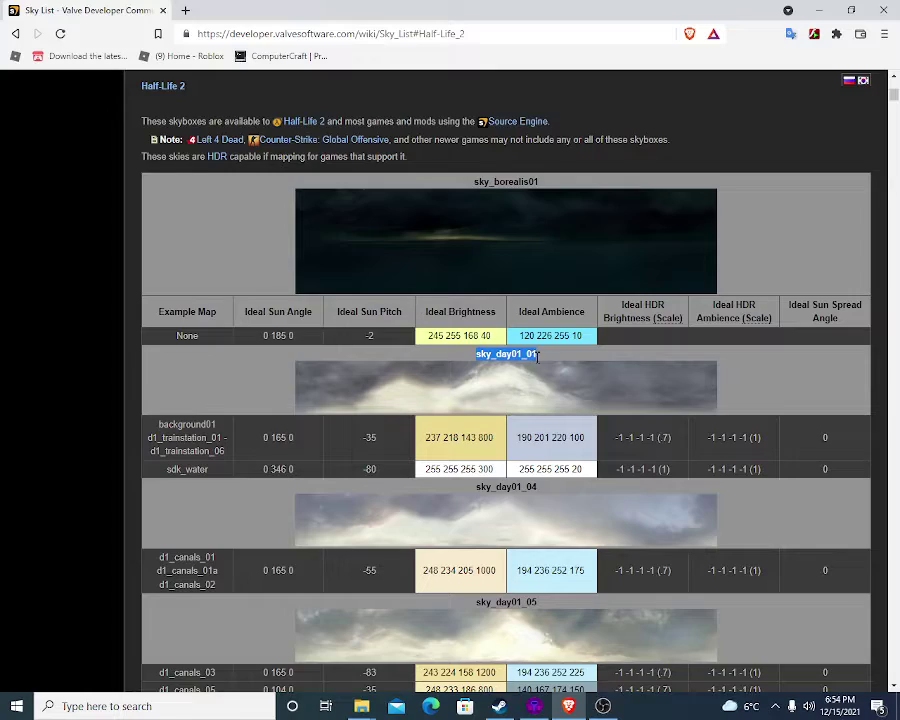
{"action": "scroll", "coordinate": [538, 362], "scroll_direction": "down", "scroll_amount": 5}
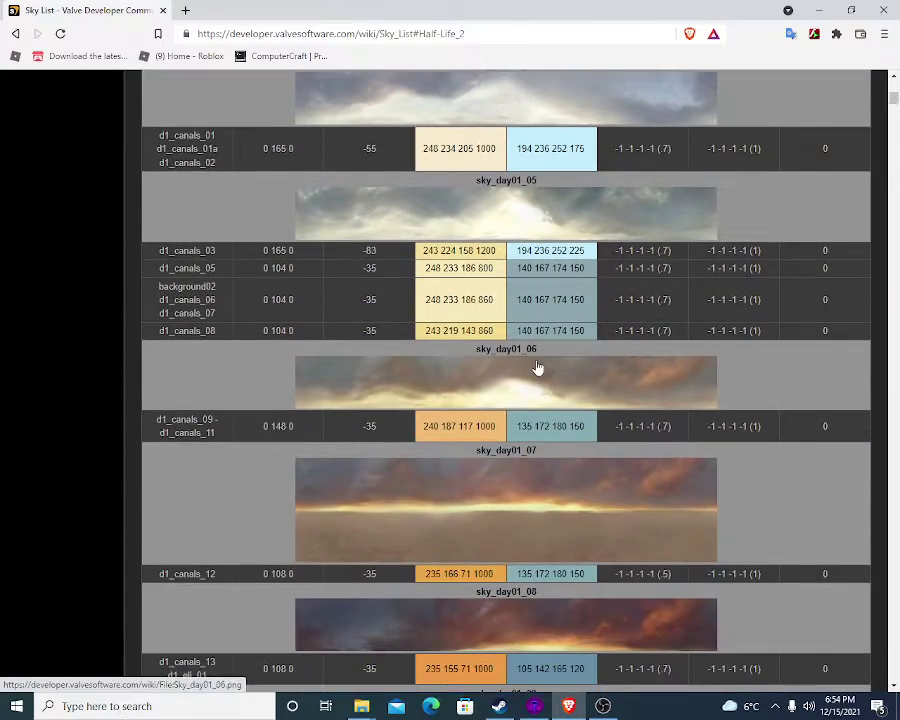
{"action": "scroll", "coordinate": [538, 368], "scroll_direction": "down", "scroll_amount": 5}
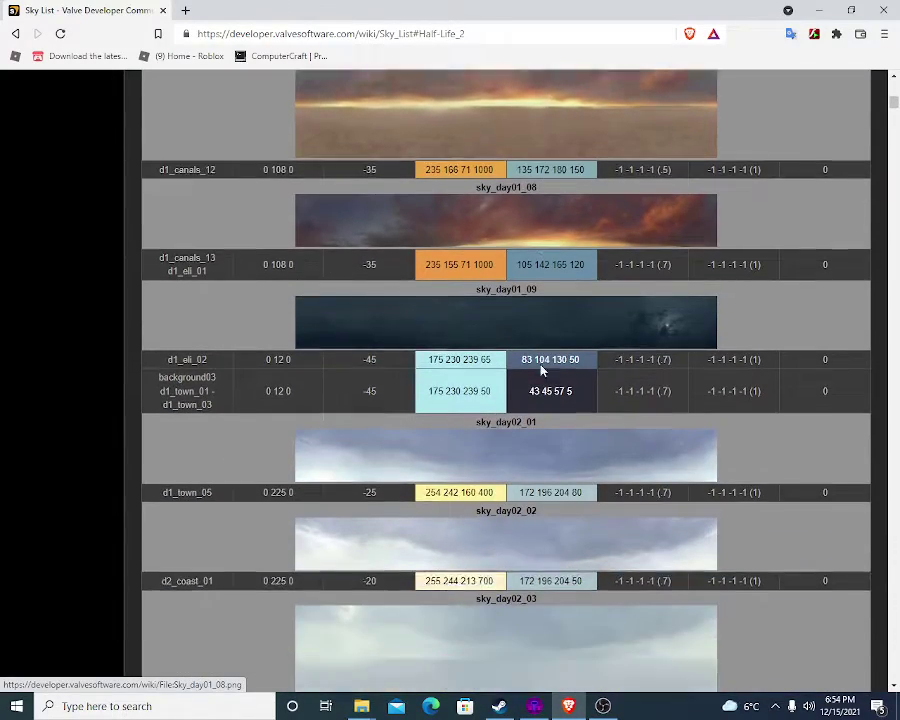
{"action": "scroll", "coordinate": [541, 370], "scroll_direction": "down", "scroll_amount": 10}
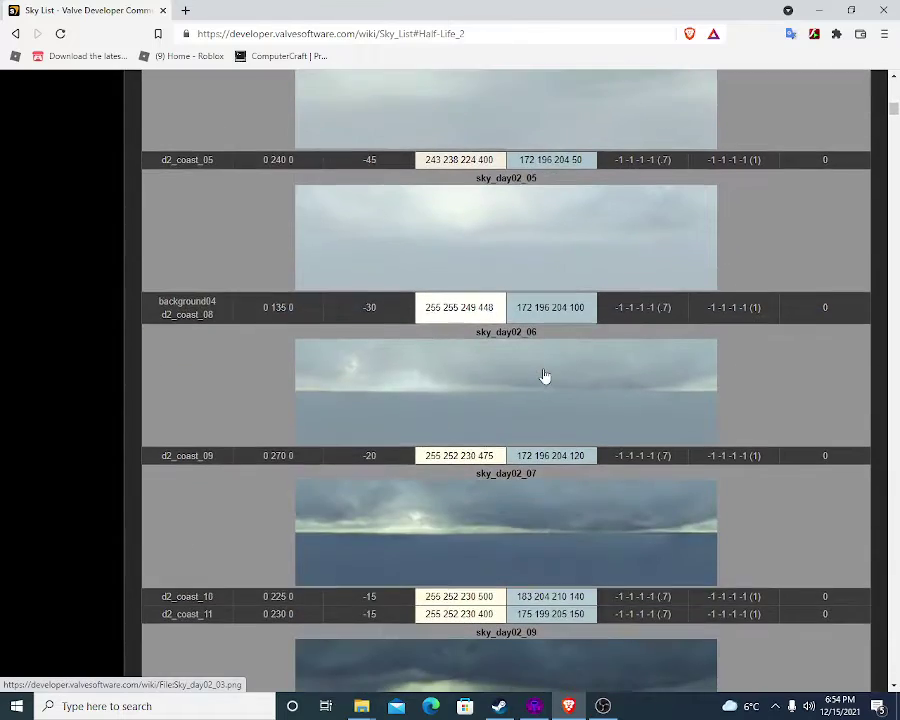
{"action": "scroll", "coordinate": [546, 376], "scroll_direction": "down", "scroll_amount": 3}
{"action": "scroll", "coordinate": [547, 374], "scroll_direction": "down", "scroll_amount": 5}
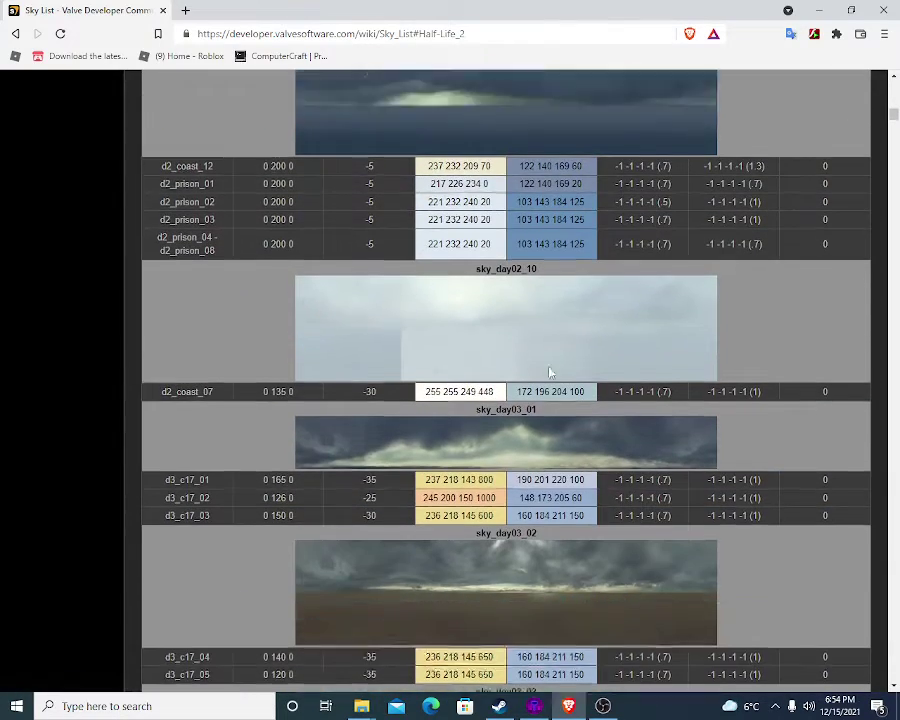
{"action": "scroll", "coordinate": [549, 372], "scroll_direction": "up", "scroll_amount": 1}
{"action": "scroll", "coordinate": [549, 372], "scroll_direction": "up", "scroll_amount": 2}
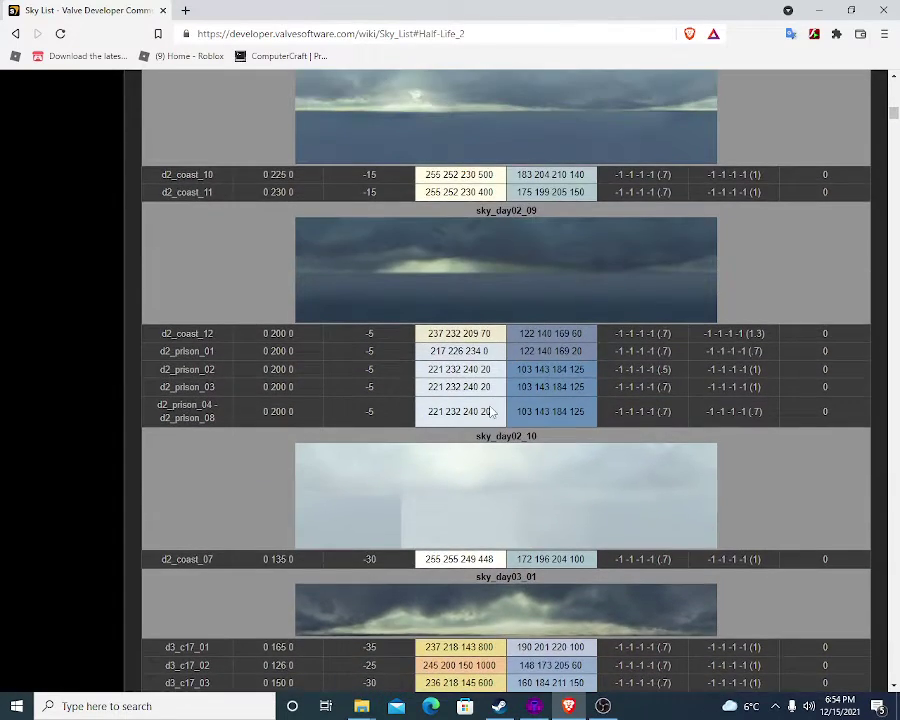
{"action": "scroll", "coordinate": [506, 412], "scroll_direction": "down", "scroll_amount": 4}
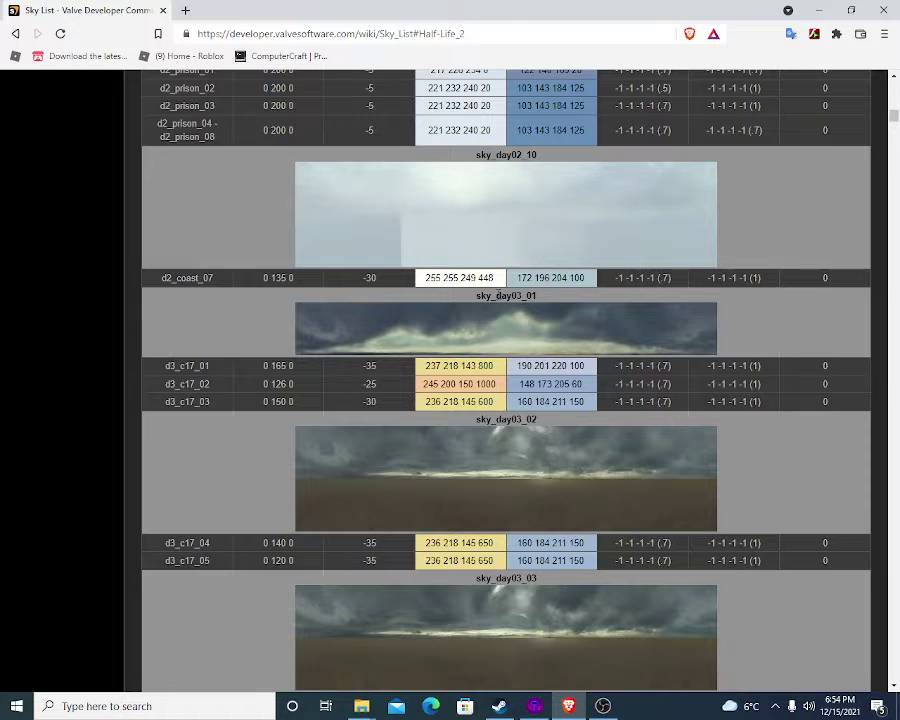
{"action": "scroll", "coordinate": [497, 290], "scroll_direction": "down", "scroll_amount": 3}
{"action": "scroll", "coordinate": [500, 300], "scroll_direction": "down", "scroll_amount": 6}
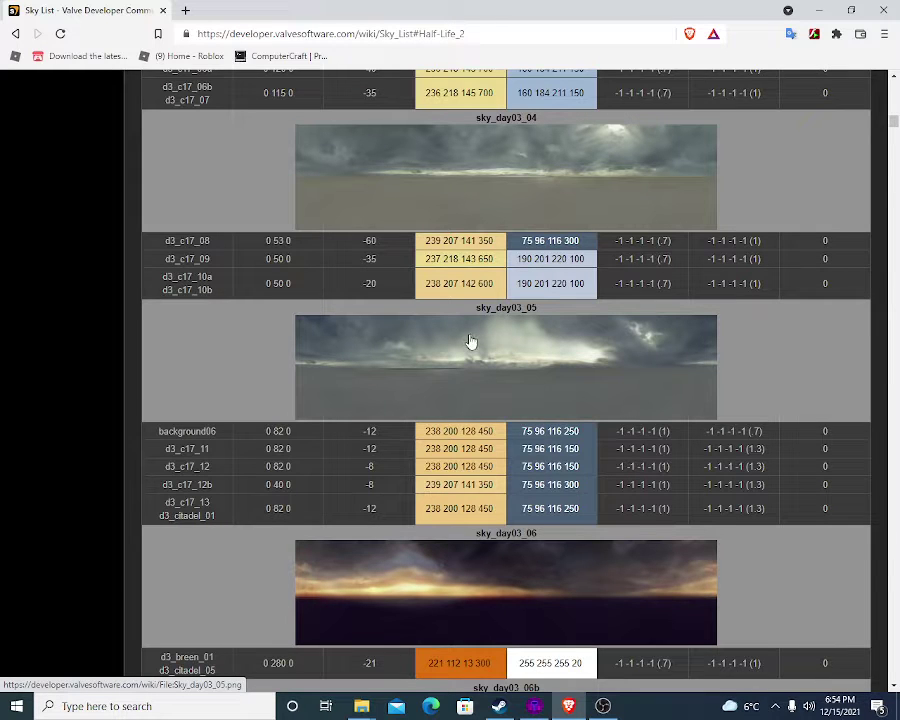
Compare the sky_day03 previews on the Sky List page and copy the name sky_day03_03
{"action": "scroll", "coordinate": [494, 366], "scroll_direction": "up", "scroll_amount": 6}
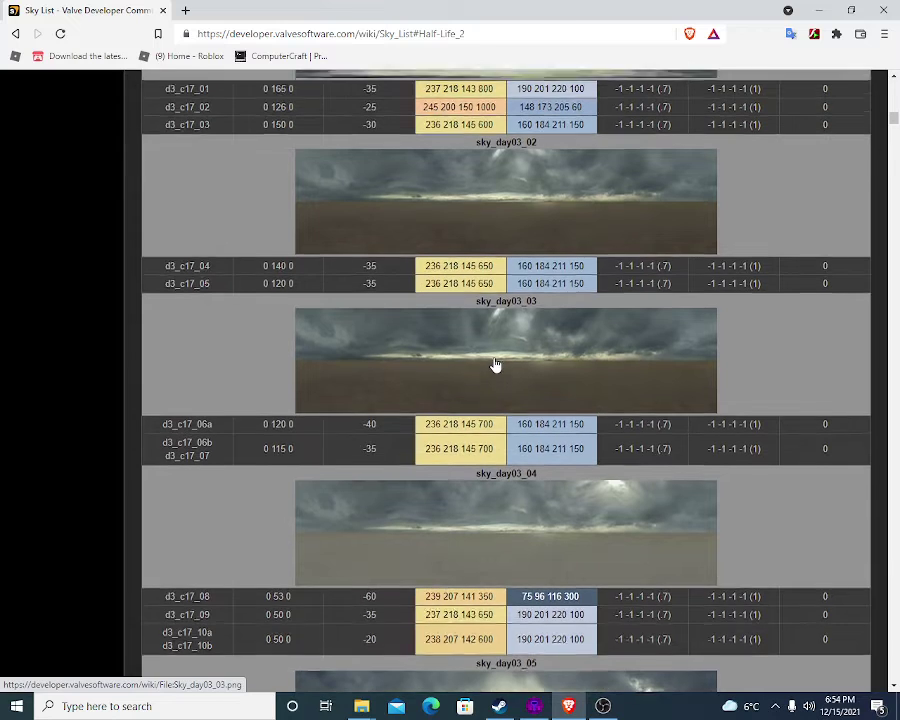
{"action": "scroll", "coordinate": [494, 366], "scroll_direction": "up", "scroll_amount": 2}
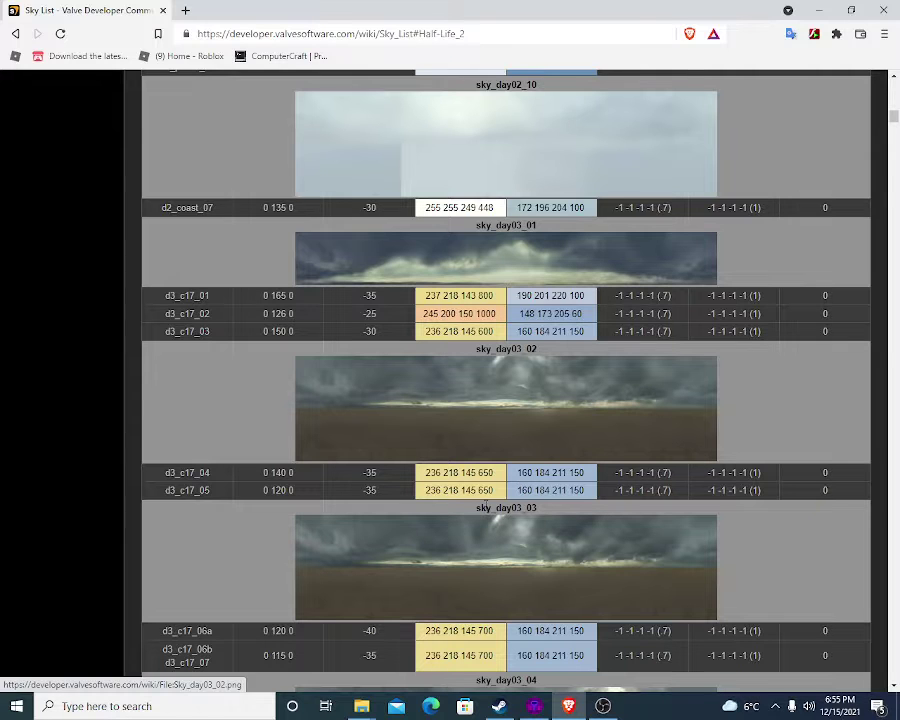
{"action": "scroll", "coordinate": [569, 517], "scroll_direction": "down", "scroll_amount": 3}
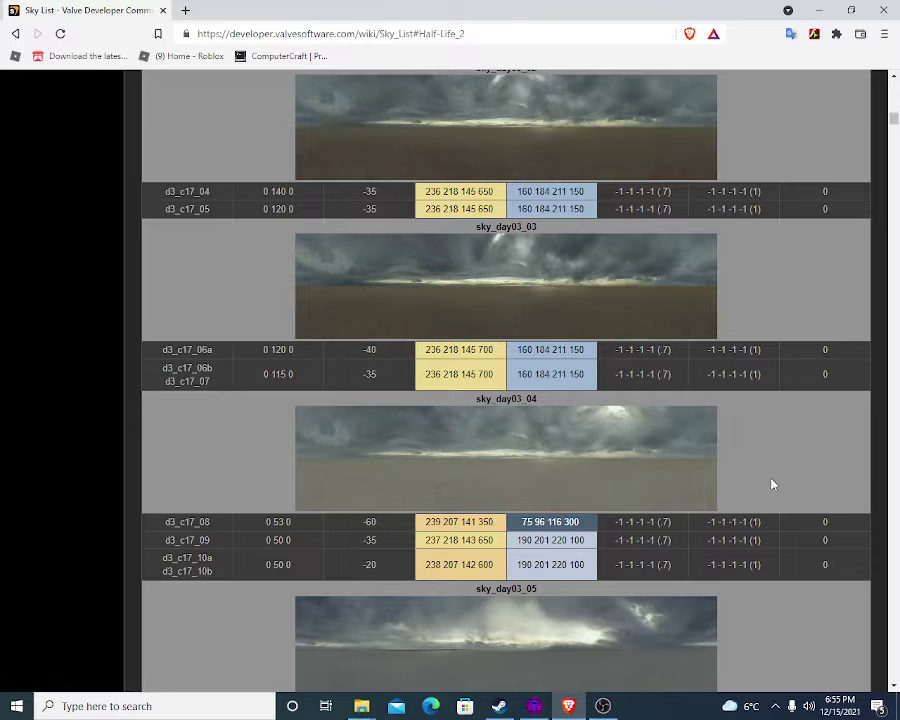
{"action": "scroll", "coordinate": [771, 485], "scroll_direction": "down", "scroll_amount": 1}
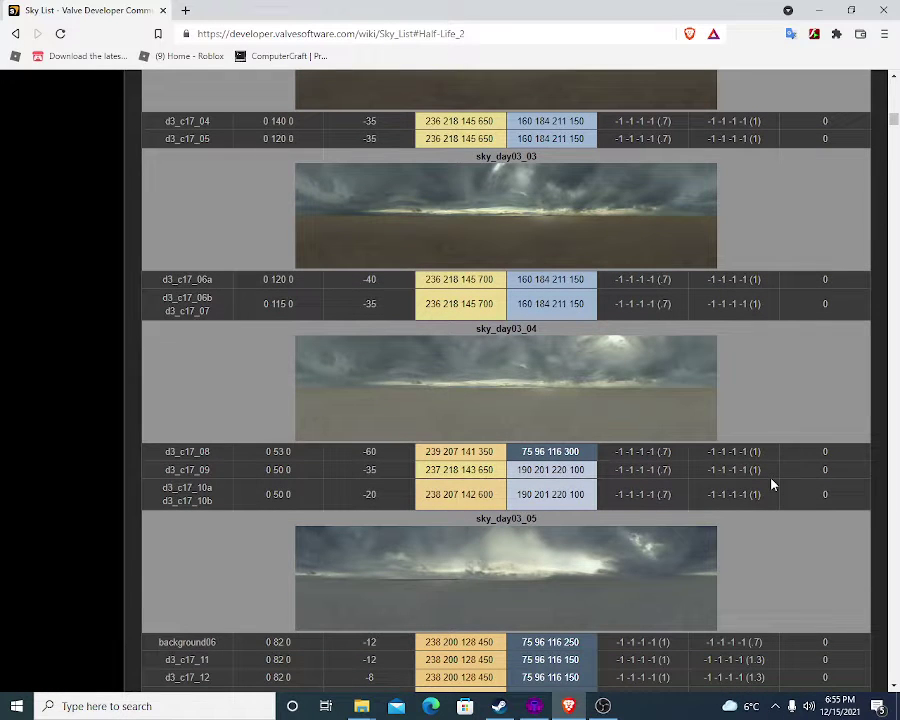
{"action": "scroll", "coordinate": [771, 485], "scroll_direction": "up", "scroll_amount": 2}
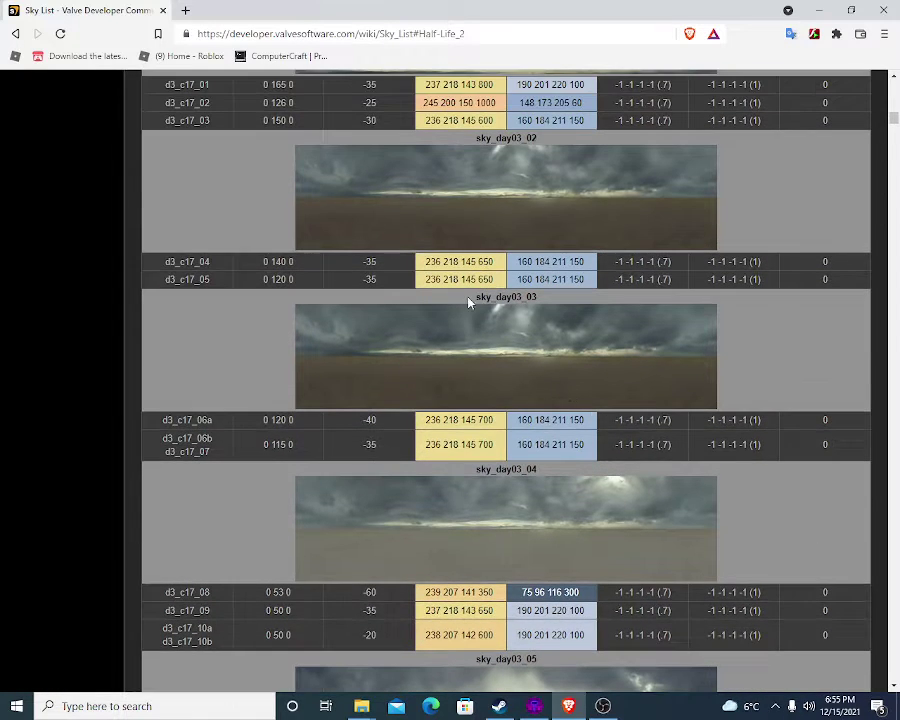
{"action": "left_click_drag", "start_coordinate": [470, 300], "coordinate": [568, 300]}
{"action": "key", "text": "ctrl+c"}
Switch to Hammer++ and set the map's SkyBox Texture Name to sky_day03_03, applying the change and closing the properties
{"action": "key", "text": "alt+Tab"}
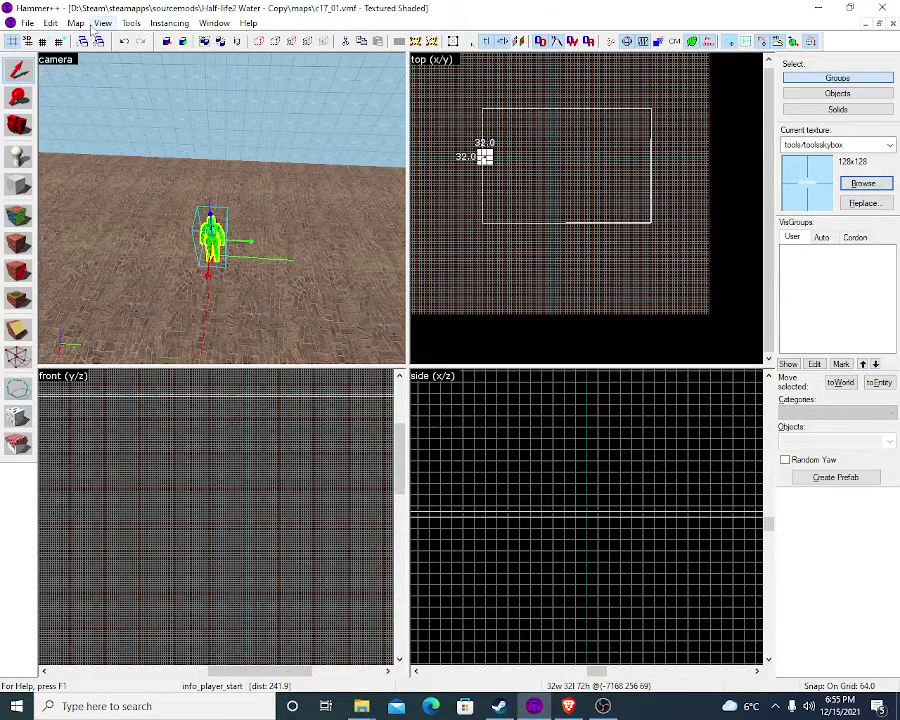
{"action": "left_click", "coordinate": [131, 23]}
{"action": "mouse_move", "coordinate": [75, 23]}
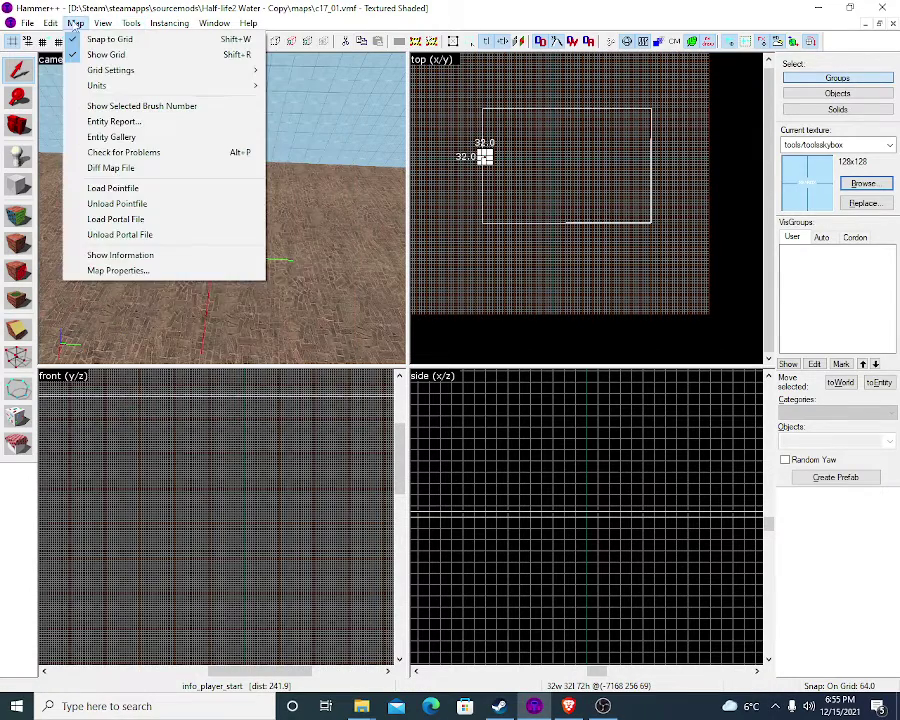
{"action": "left_click", "coordinate": [112, 268]}
{"action": "double_click", "coordinate": [540, 285]}
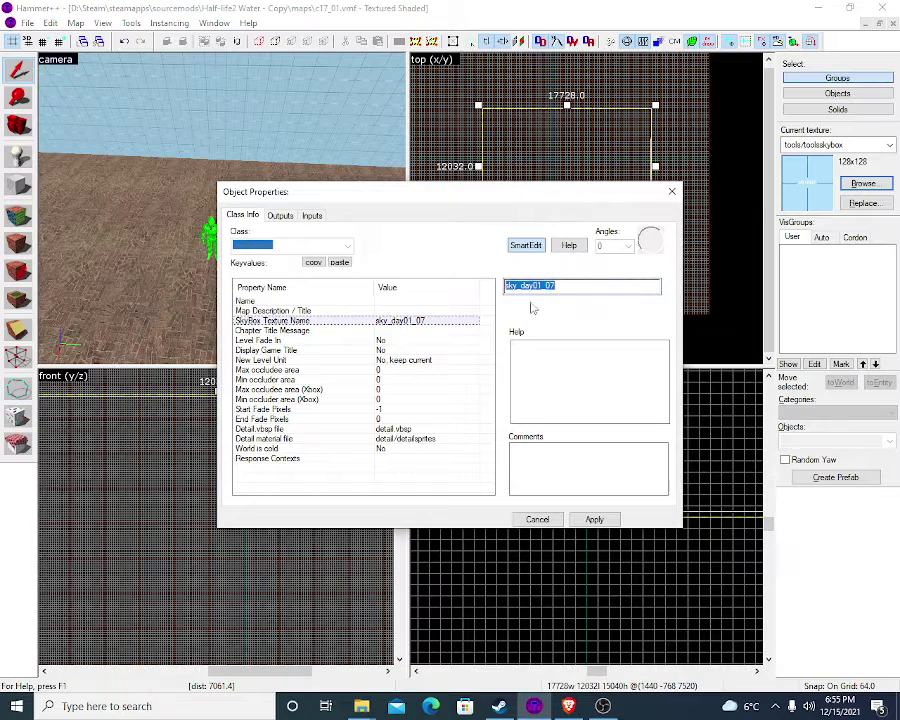
{"action": "key", "text": "ctrl+v"}
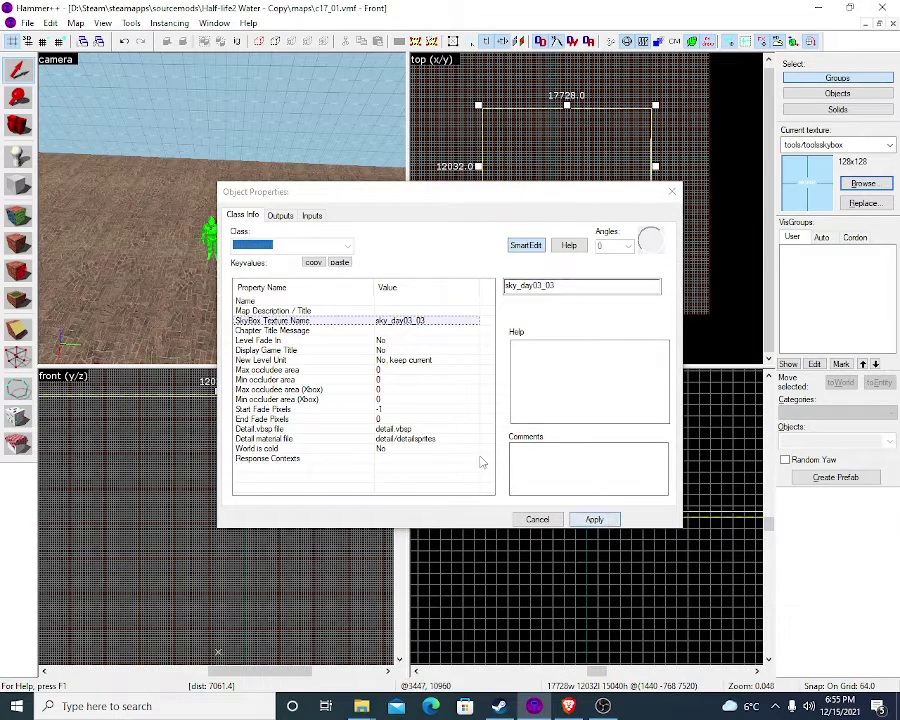
{"action": "left_click", "coordinate": [545, 520]}
Compile the map with BSP, VIS and RAD set to Normal, and review the compile log from its start
{"action": "key", "text": "F9"}
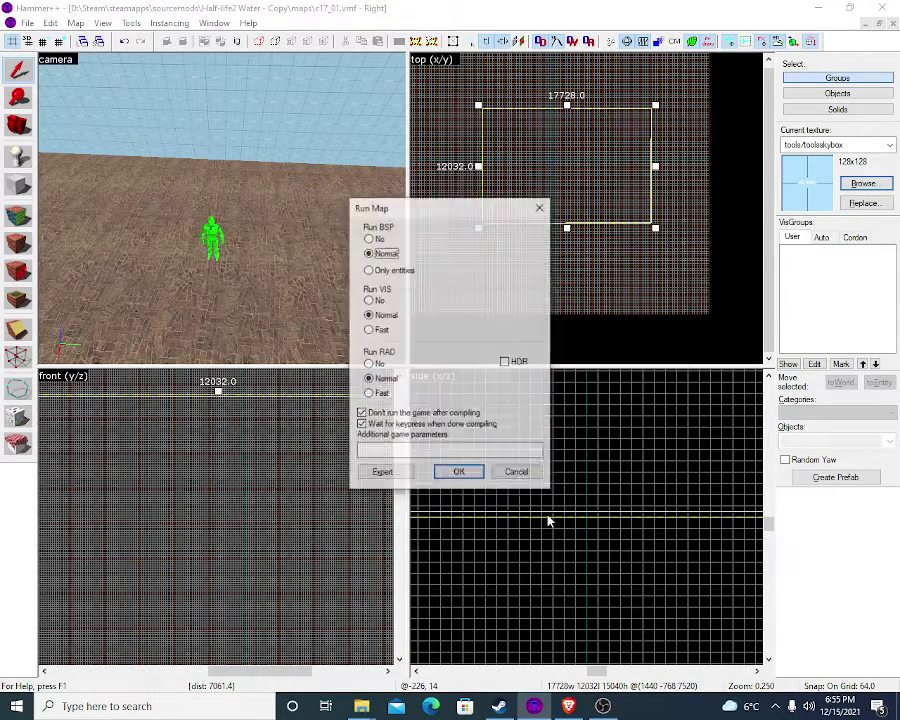
{"action": "key", "text": "Return"}
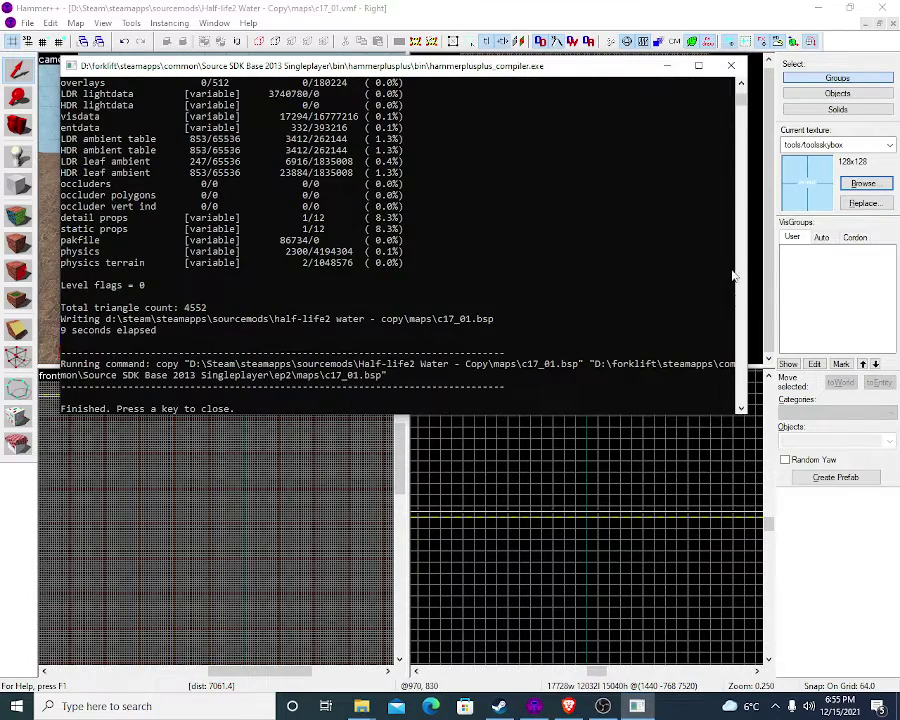
{"action": "left_click_drag", "start_coordinate": [742, 99], "coordinate": [746, 87]}
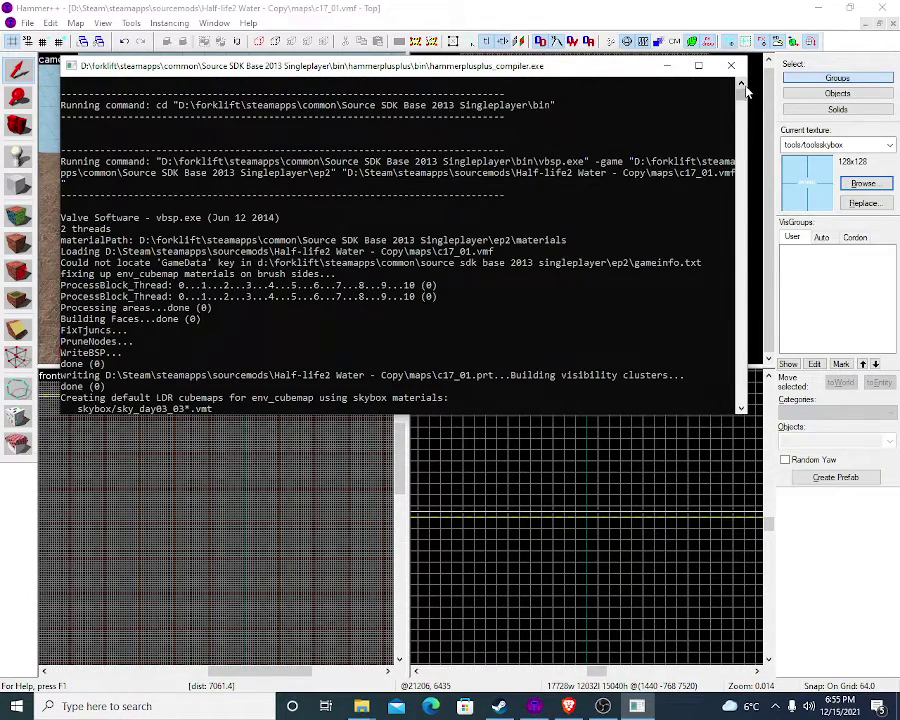
Leave the compile log, switch to Steam and launch Half-life2 Watert from the library
{"action": "key", "text": "Return"}
{"action": "left_click", "coordinate": [499, 706]}
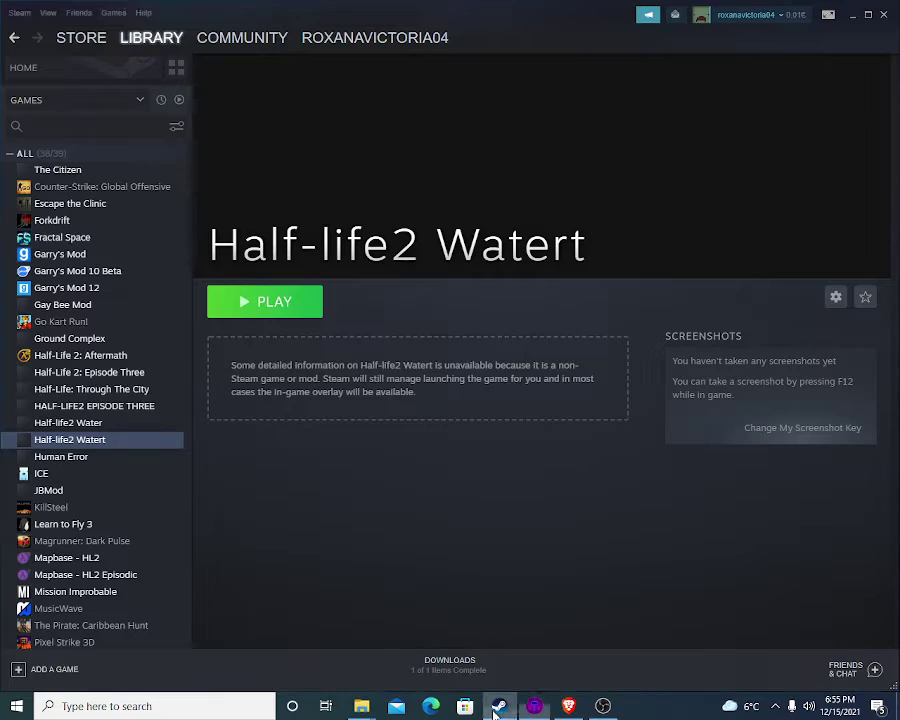
{"action": "left_click", "coordinate": [260, 303]}
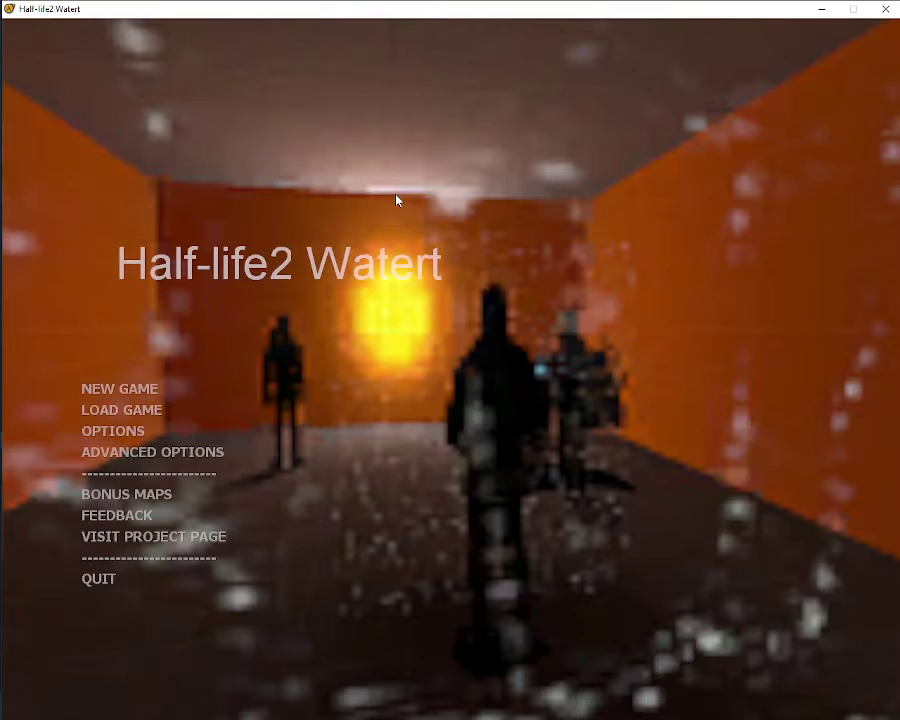
Cap the game's frame rate at 60 with the console command fps_max 60
{"action": "type", "text": "fps"}
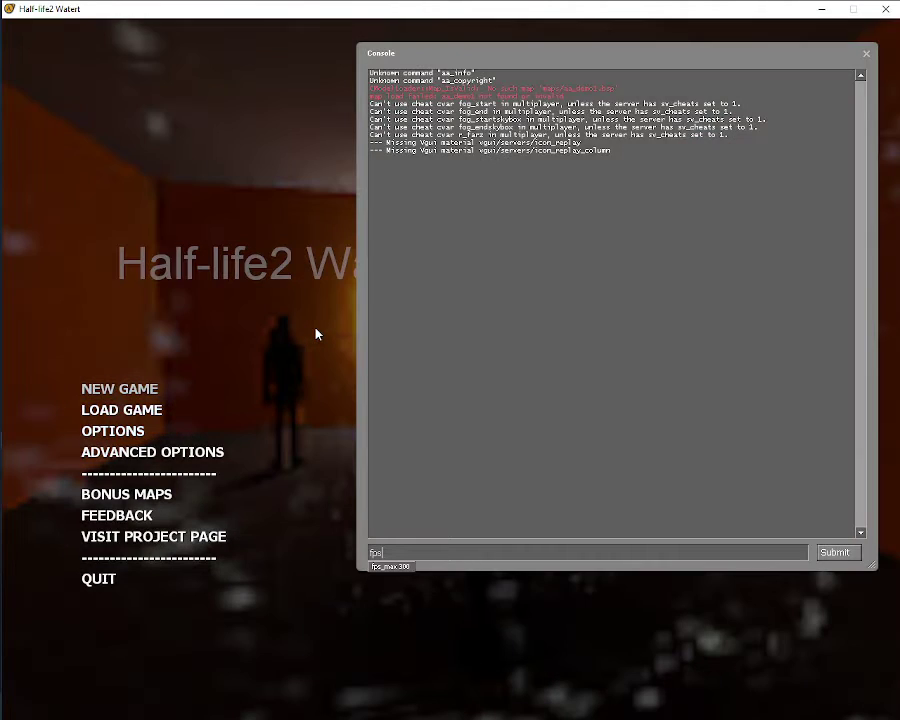
{"action": "type", "text": "_max 60"}
{"action": "key", "text": "Return"}
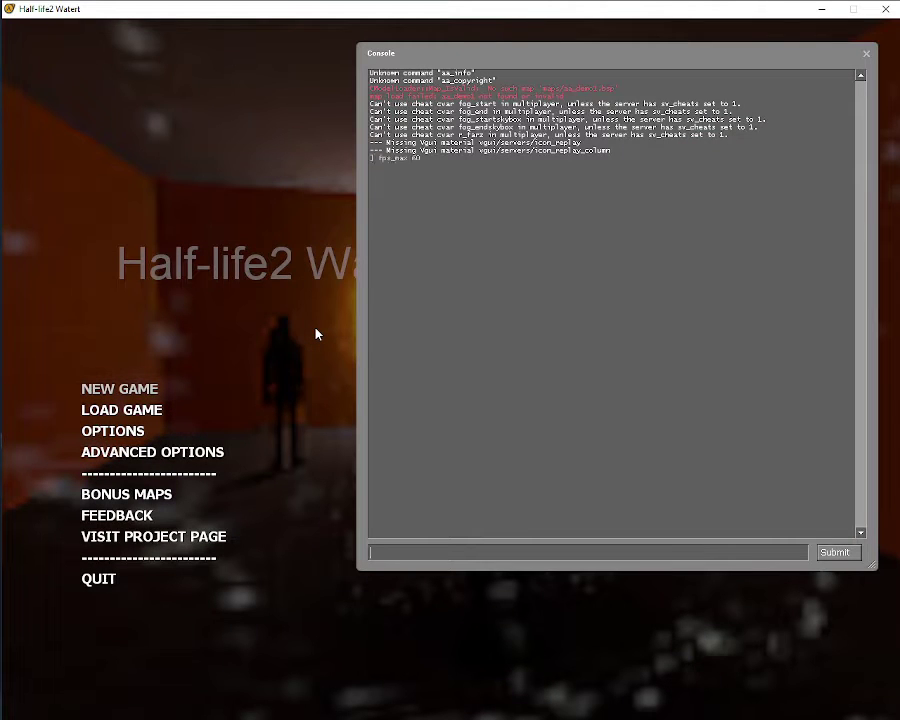
Load the compiled map through the console with the command map c17_01
{"action": "type", "text": "map"}
{"action": "key", "text": "Up"}
{"action": "key", "text": "Up"}
{"action": "key", "text": "Up"}
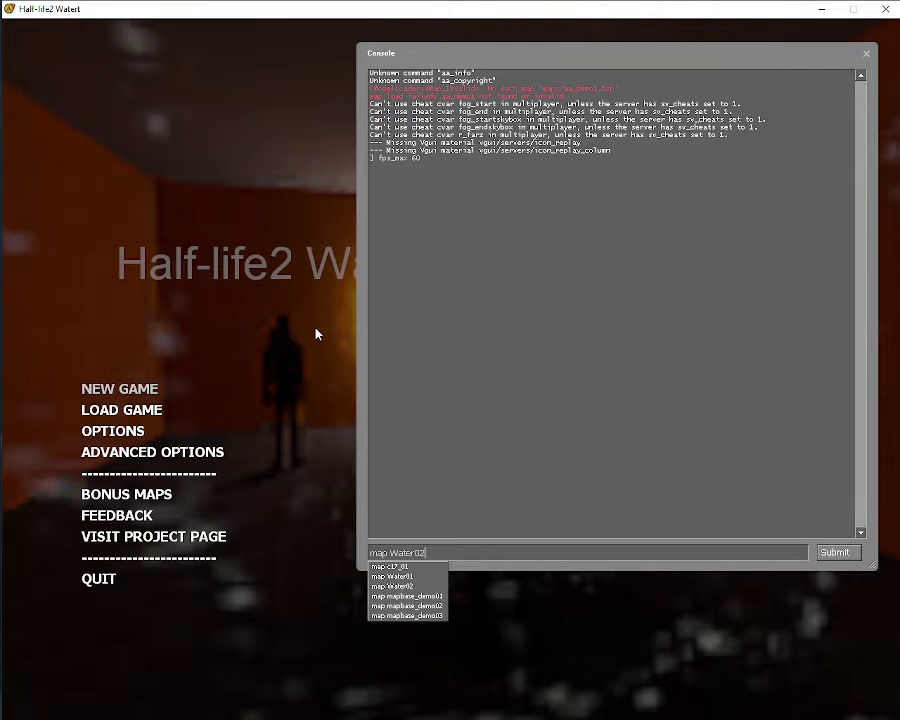
{"action": "key", "text": "Up"}
{"action": "key", "text": "Up"}
{"action": "key", "text": "Return"}
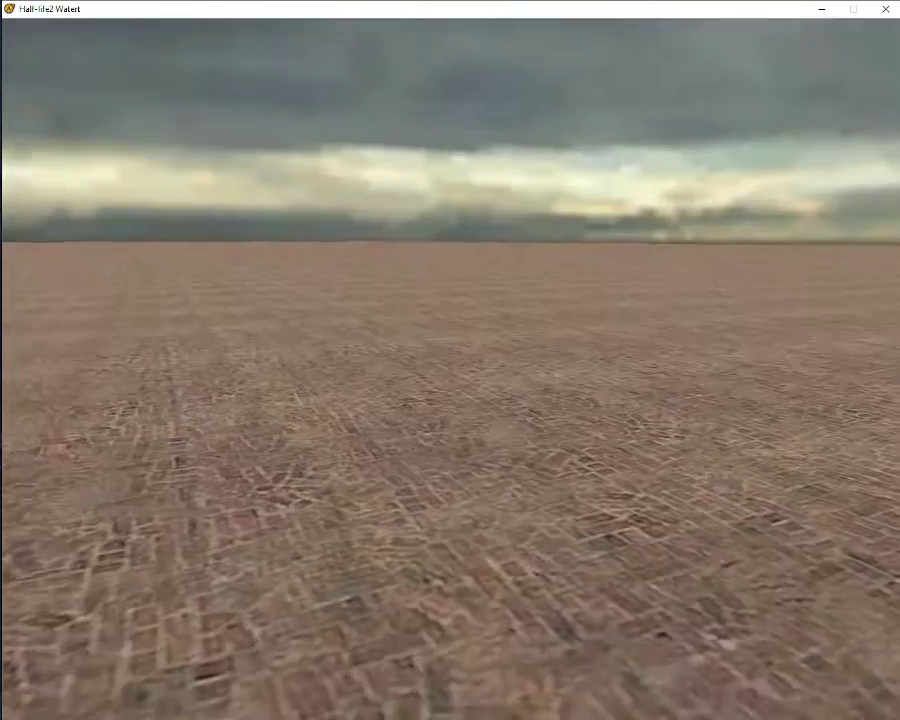
Set the advanced video options to High texture detail, High shader detail and Medium shadow detail, accept them and resume the game
{"action": "key", "text": "grave"}
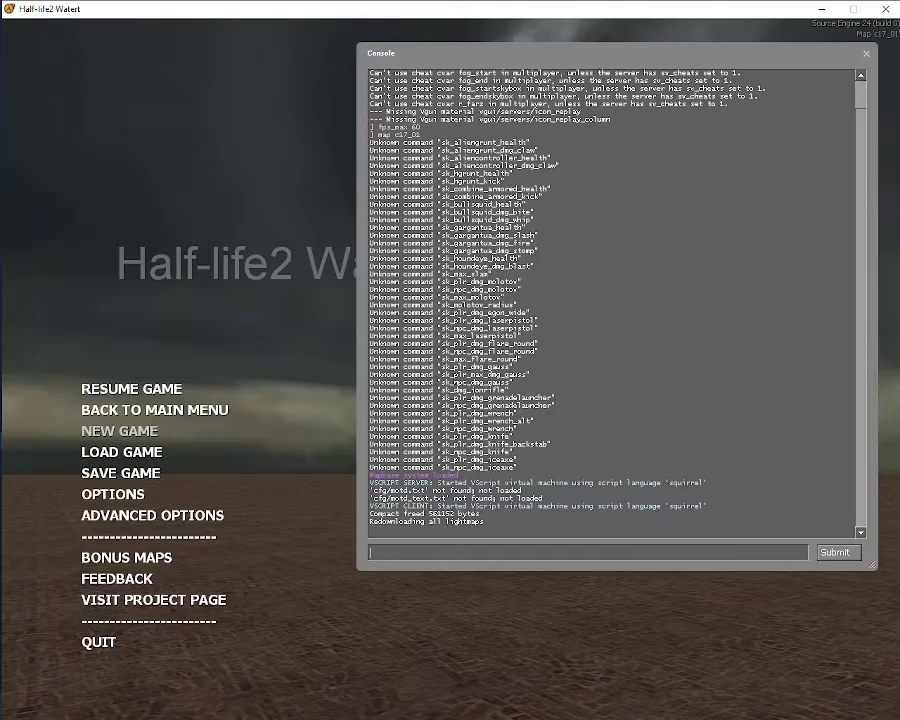
{"action": "left_click", "coordinate": [150, 503]}
{"action": "left_click", "coordinate": [487, 266]}
{"action": "left_click", "coordinate": [520, 418]}
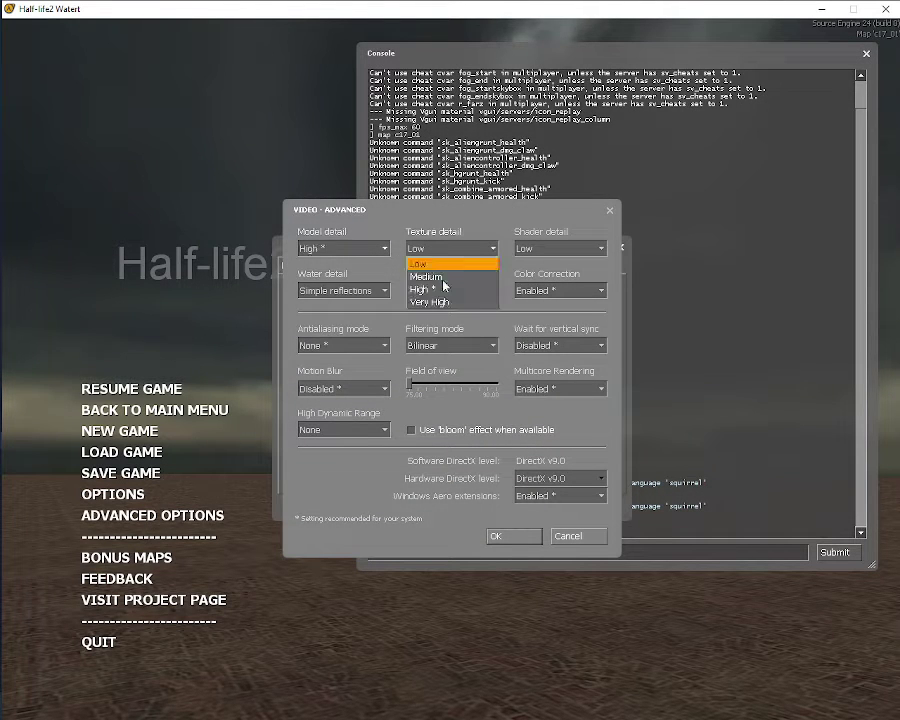
{"action": "left_click", "coordinate": [461, 290]}
{"action": "left_click", "coordinate": [544, 249]}
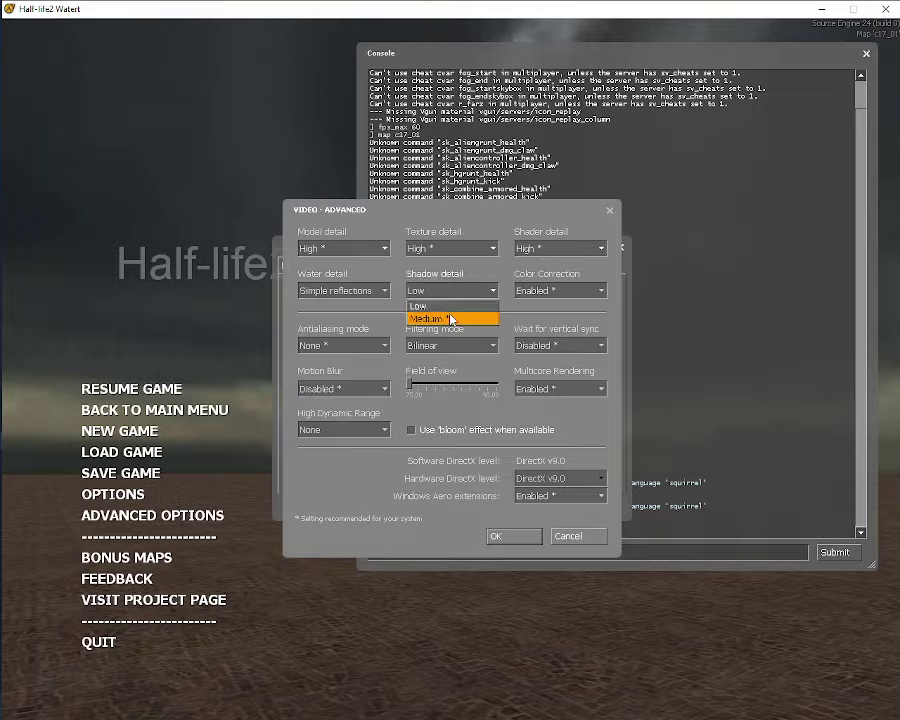
{"action": "left_click", "coordinate": [410, 345]}
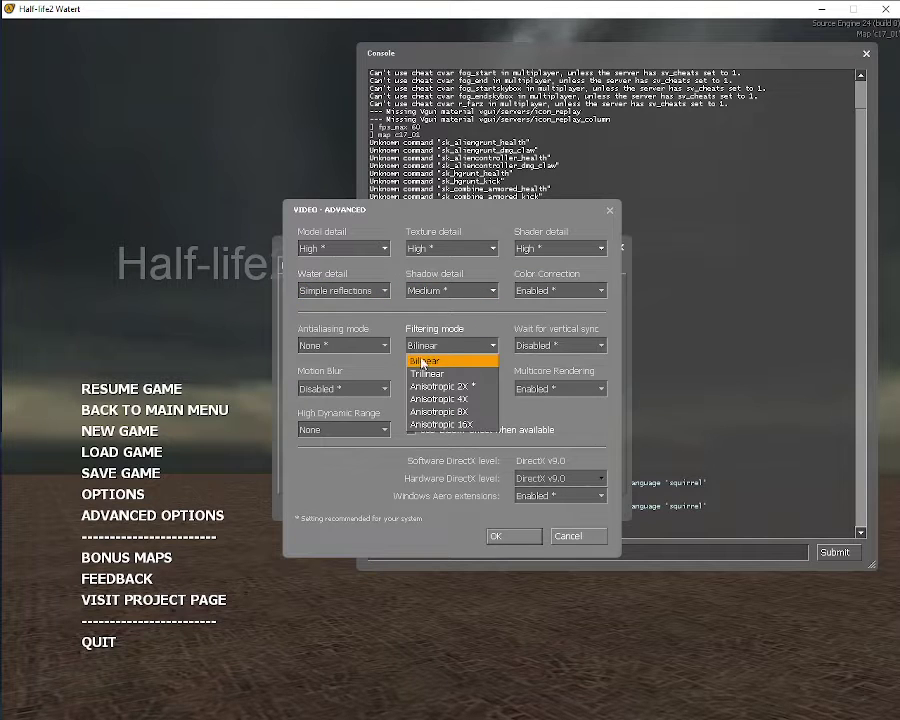
{"action": "left_click", "coordinate": [424, 340]}
{"action": "left_click", "coordinate": [497, 536]}
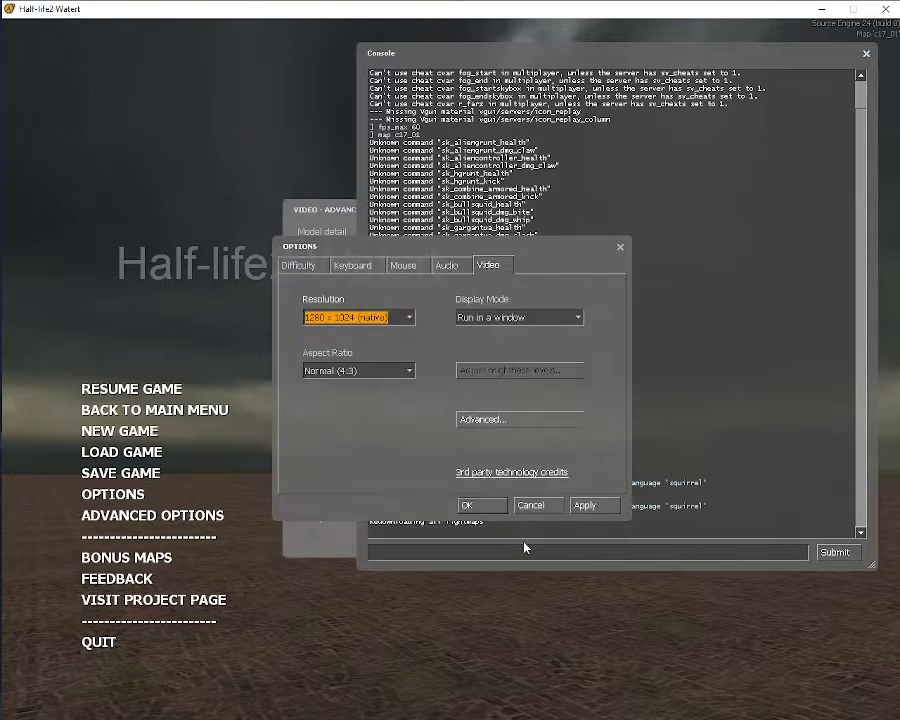
{"action": "left_click", "coordinate": [476, 505]}
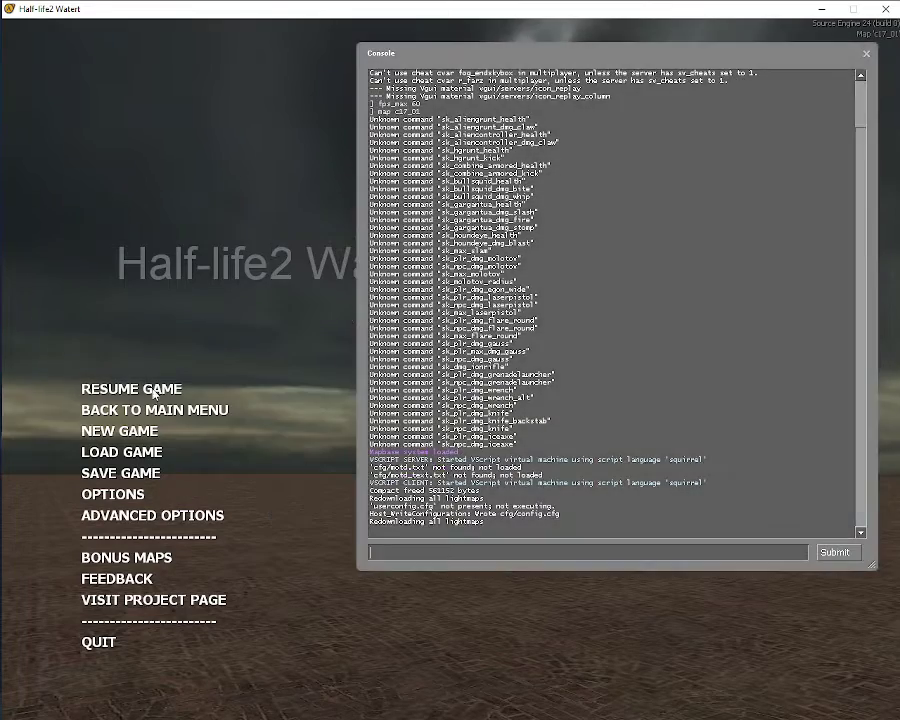
{"action": "left_click", "coordinate": [117, 388]}
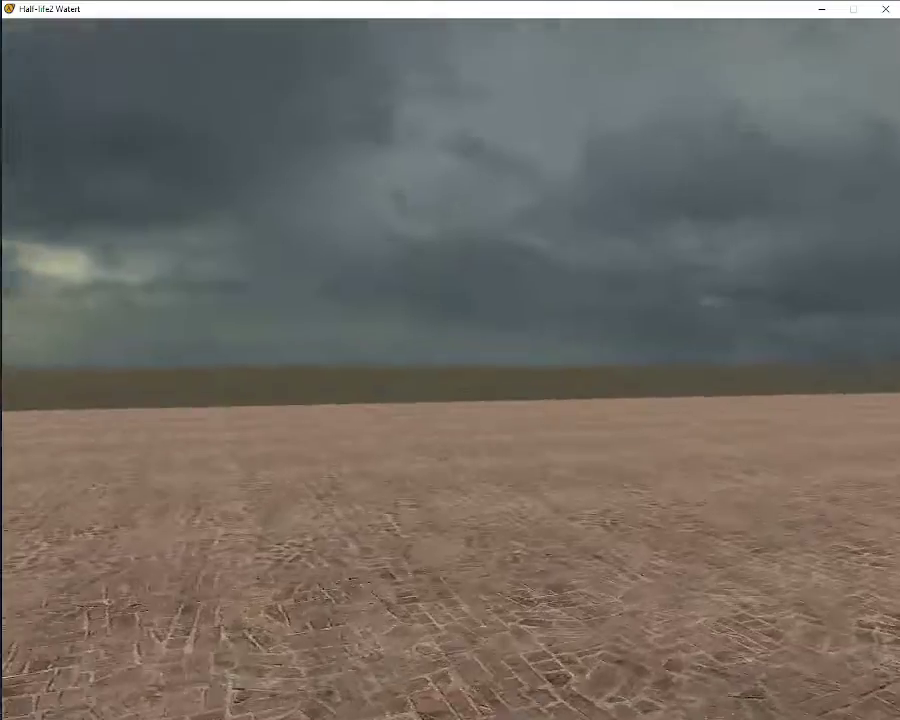
Pause the game, check the recording status in OBS and return to the game
{"action": "key", "text": "Escape"}
{"action": "key", "text": "super"}
{"action": "left_click", "coordinate": [603, 706]}
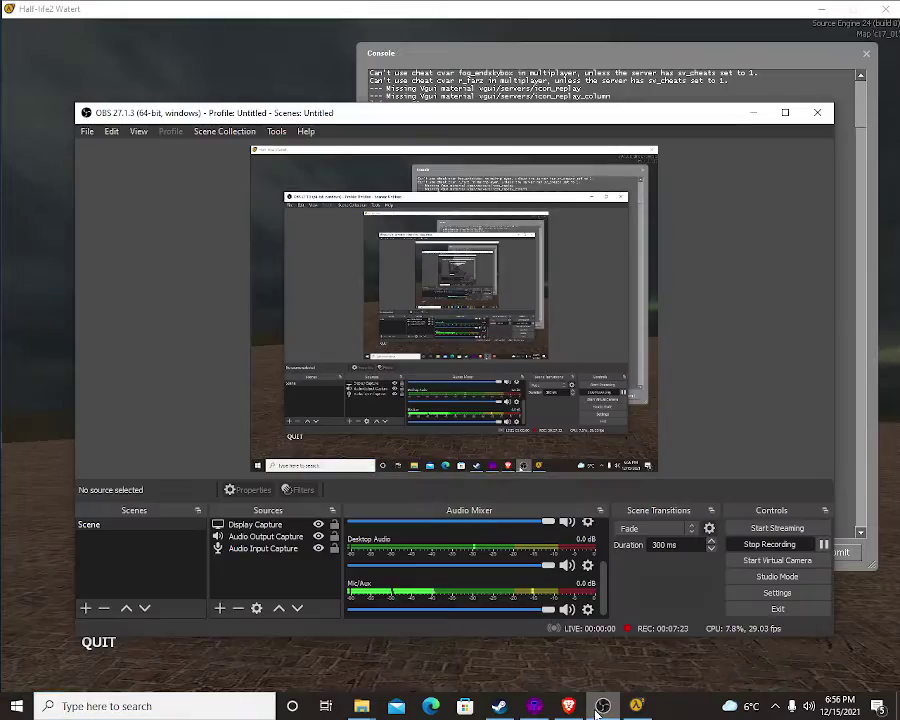
{"action": "left_click", "coordinate": [636, 706]}
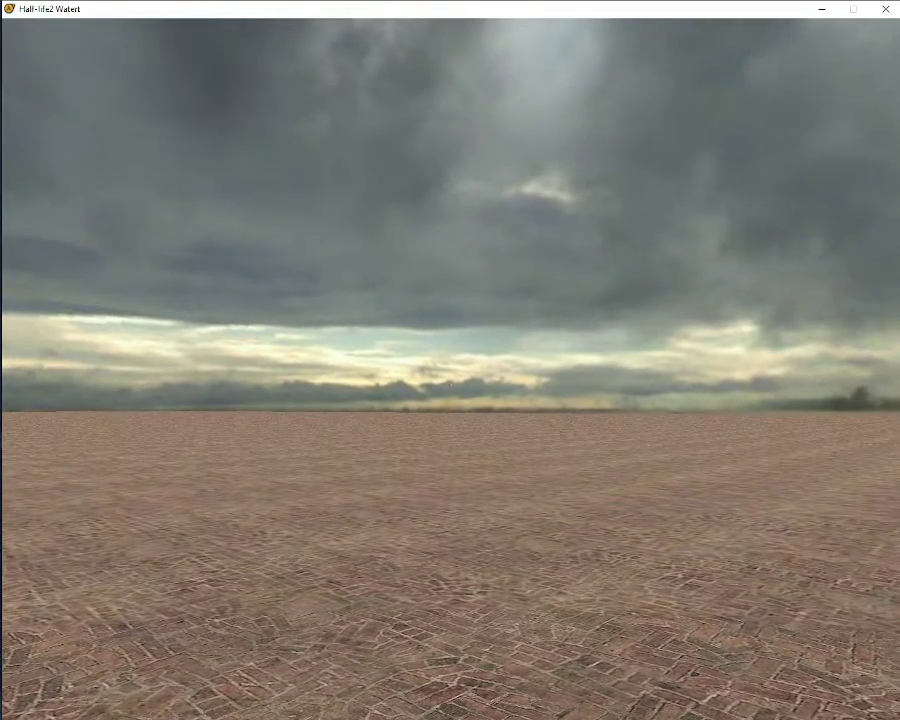
Enable cheats with sv_cheats 1, give the player all weapons with impulse 101, and return to the map
{"action": "key", "text": "grave"}
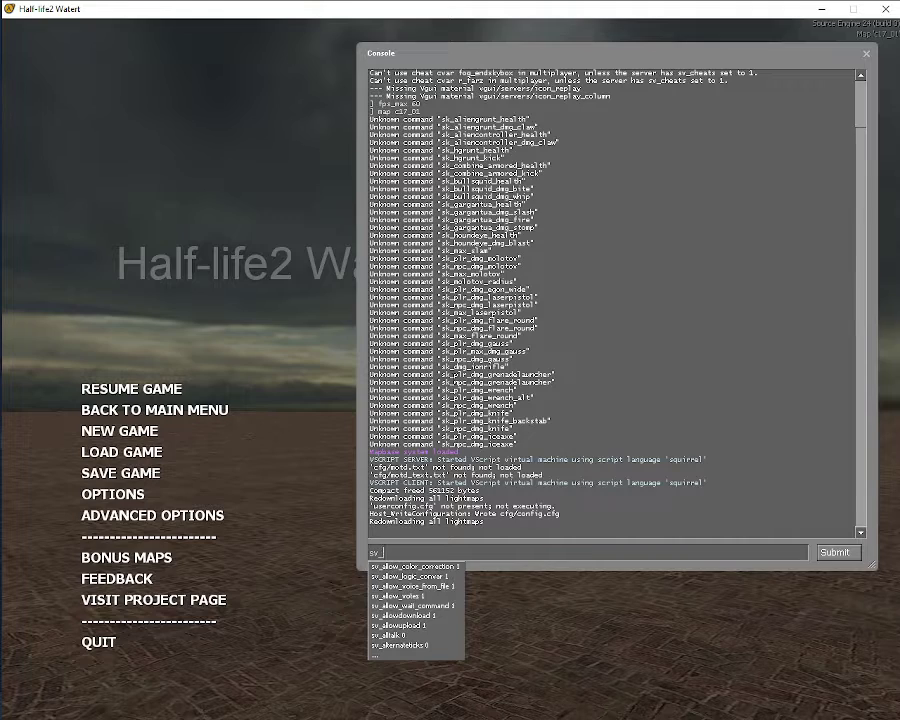
{"action": "type", "text": "sv_Cheats 1"}
{"action": "key", "text": "Return"}
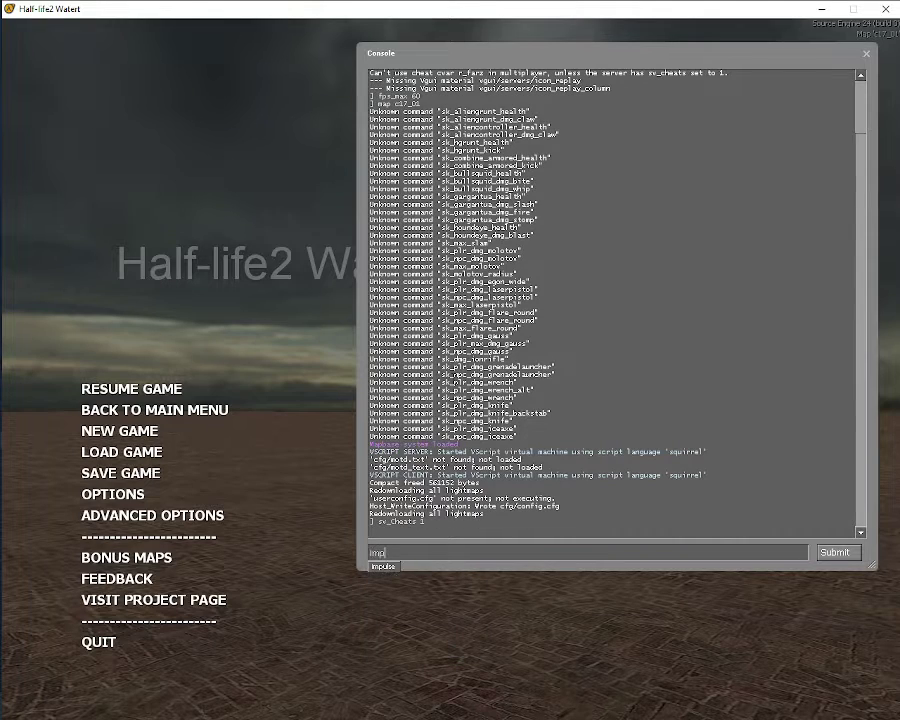
{"action": "type", "text": "impulse 101"}
{"action": "key", "text": "Return"}
{"action": "key", "text": "Escape"}
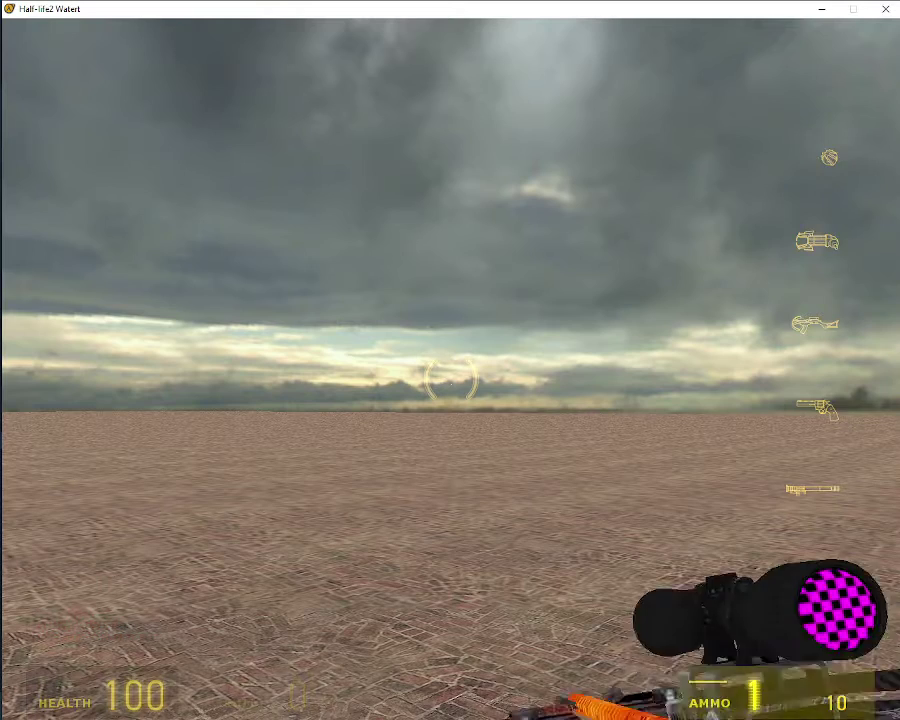
Cycle through the player's weapons, equipping the shotgun, grenade and pulse rifle among others
{"action": "scroll", "coordinate": [450, 380], "scroll_direction": "up", "scroll_amount": 6}
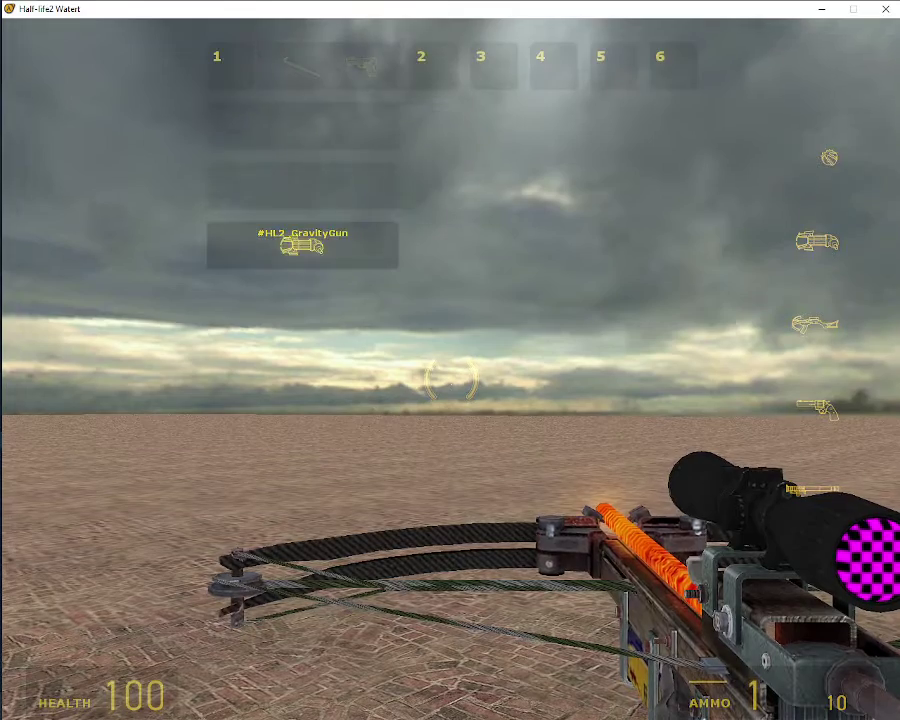
{"action": "scroll", "coordinate": [450, 380], "scroll_direction": "down", "scroll_amount": 6}
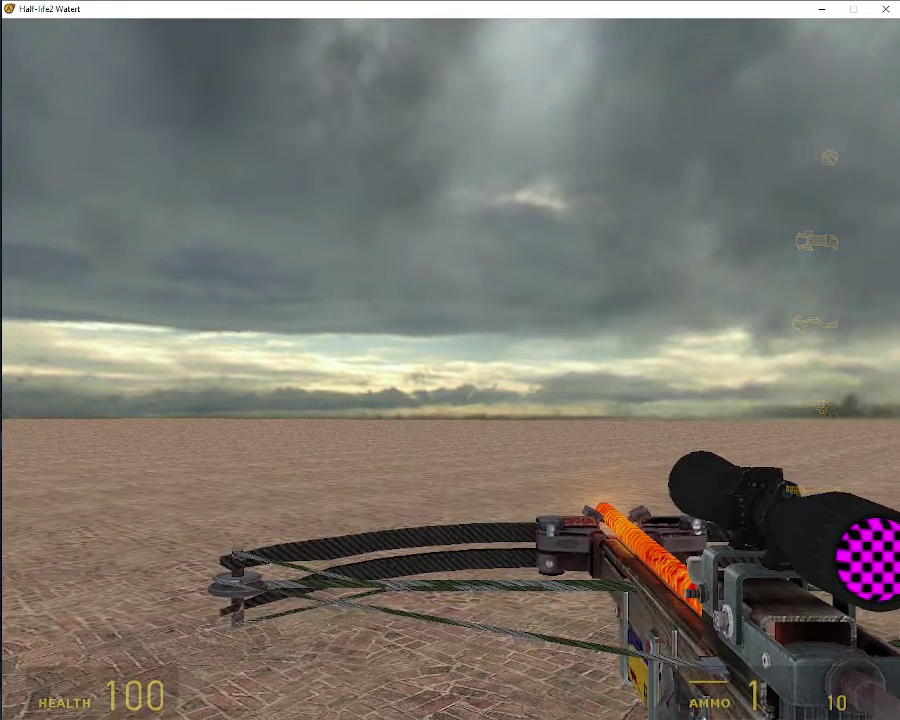
{"action": "right_click", "coordinate": [450, 380]}
{"action": "right_click", "coordinate": [450, 380]}
{"action": "left_click", "coordinate": [450, 380]}
{"action": "scroll", "coordinate": [450, 380], "scroll_direction": "up", "scroll_amount": 1}
{"action": "left_click", "coordinate": [450, 380]}
{"action": "scroll", "coordinate": [450, 380], "scroll_direction": "down", "scroll_amount": 3}
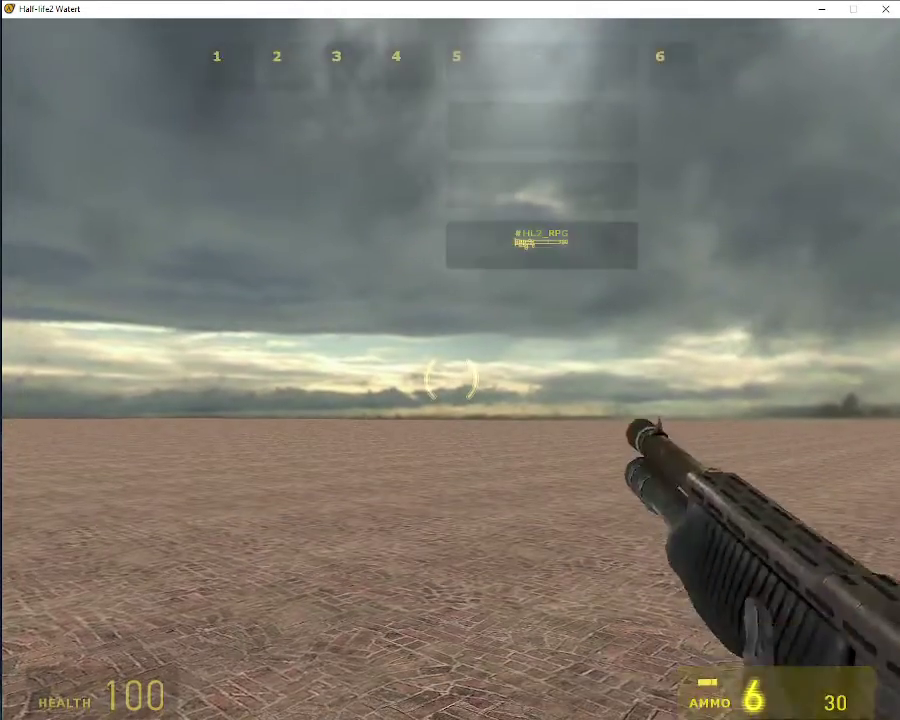
{"action": "left_click", "coordinate": [450, 380]}
{"action": "scroll", "coordinate": [450, 380], "scroll_direction": "up", "scroll_amount": 1}
{"action": "left_click", "coordinate": [450, 380]}
{"action": "scroll", "coordinate": [450, 380], "scroll_direction": "down", "scroll_amount": 2}
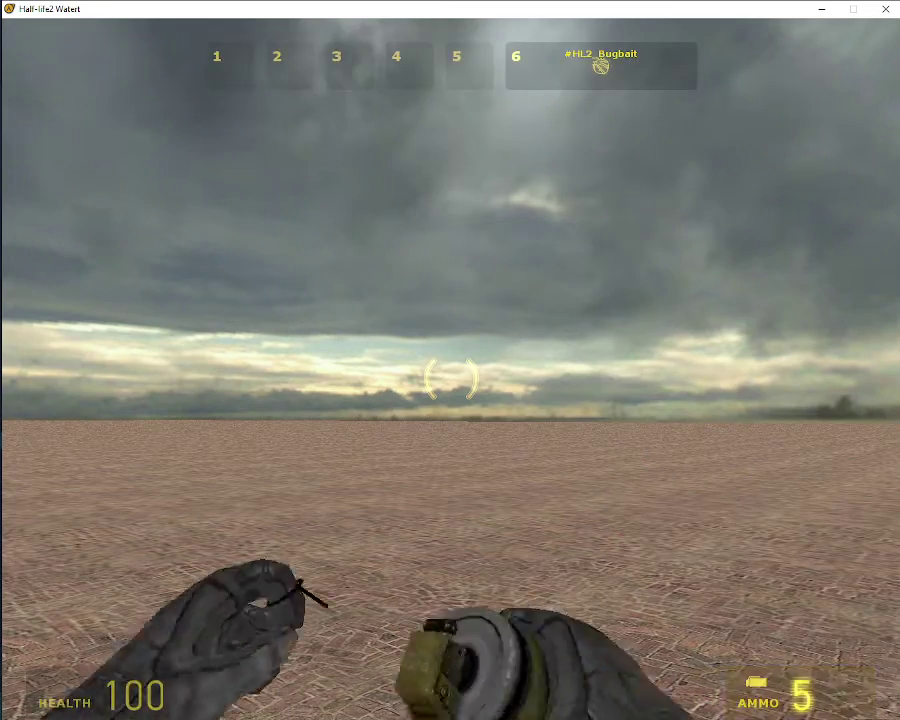
{"action": "left_click", "coordinate": [450, 380]}
{"action": "scroll", "coordinate": [450, 380], "scroll_direction": "up", "scroll_amount": 3}
{"action": "left_click", "coordinate": [450, 380]}
{"action": "scroll", "coordinate": [450, 380], "scroll_direction": "up", "scroll_amount": 2}
{"action": "left_click", "coordinate": [450, 380]}
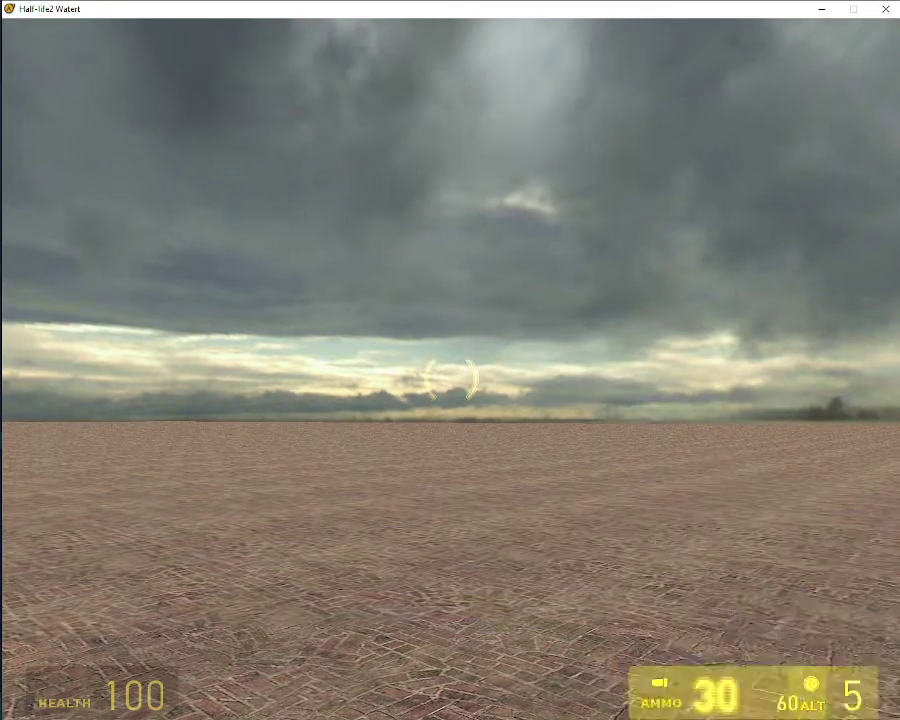
{"action": "scroll", "coordinate": [450, 380], "scroll_direction": "up", "scroll_amount": 1}
{"action": "left_click", "coordinate": [450, 380]}
{"action": "scroll", "coordinate": [450, 380], "scroll_direction": "down", "scroll_amount": 1}
{"action": "left_click", "coordinate": [450, 380]}
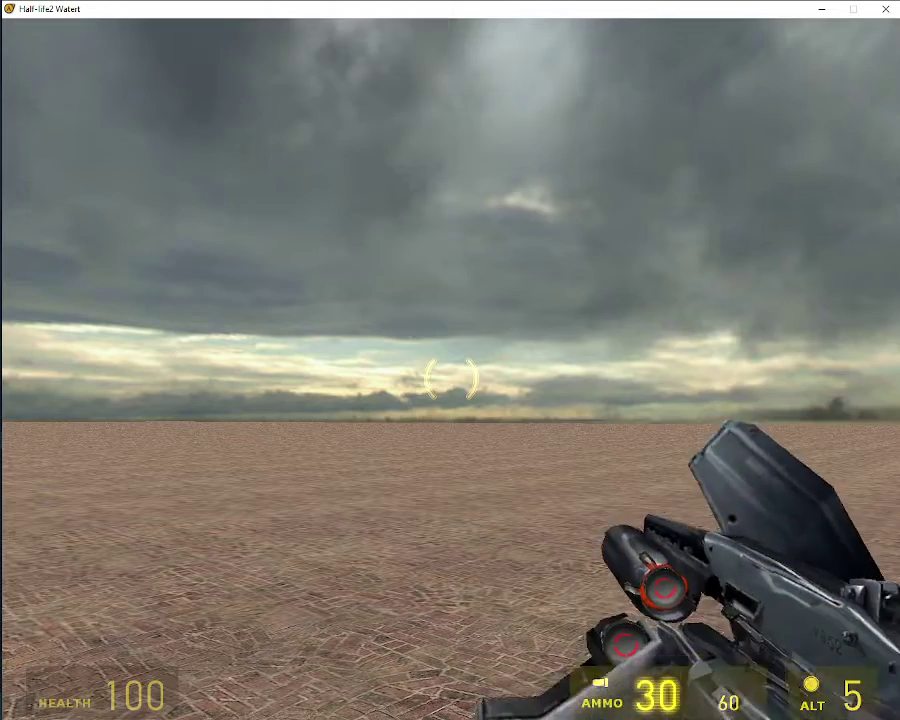
Test the secondary fire of the pulse rifle and submachine gun on the map, and switch to the gravity gun
{"action": "right_click", "coordinate": [450, 380]}
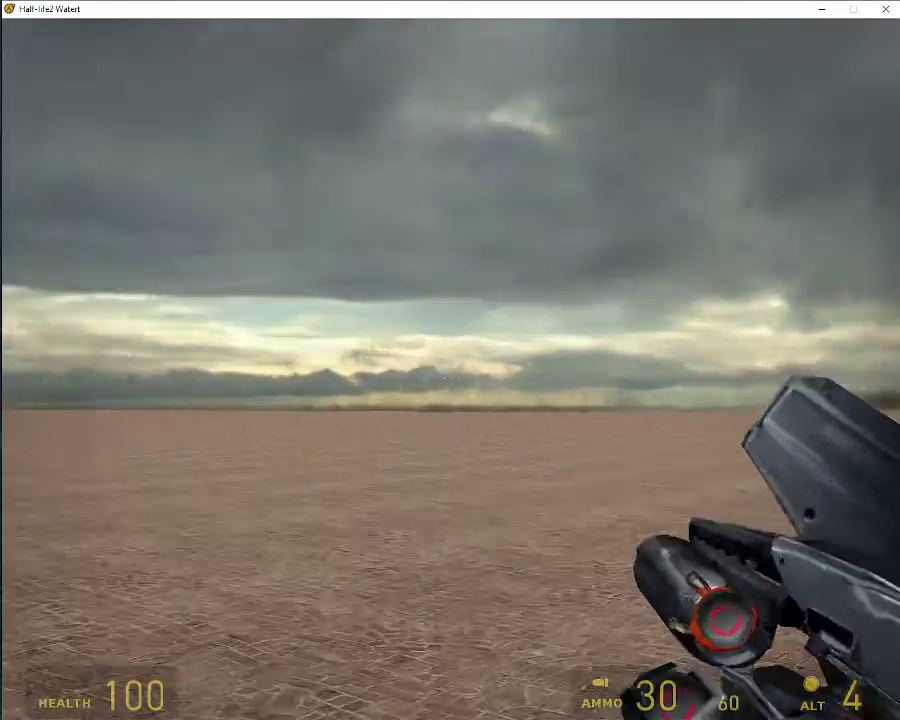
{"action": "key", "text": "z"}
{"action": "scroll", "coordinate": [450, 380], "scroll_direction": "up", "scroll_amount": 1}
{"action": "left_click", "coordinate": [450, 380]}
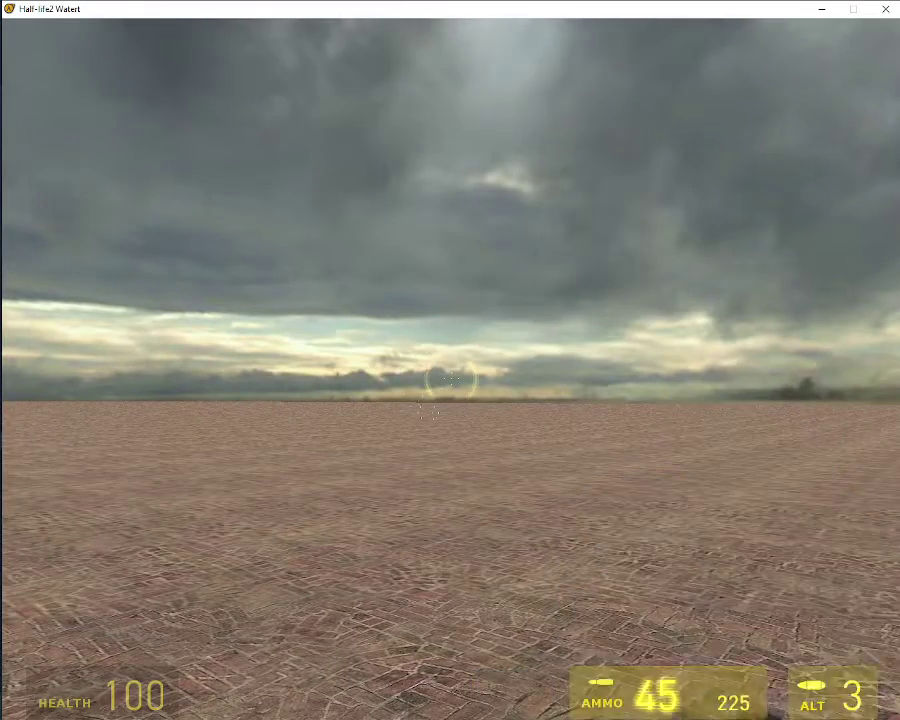
{"action": "left_click", "coordinate": [450, 380]}
{"action": "right_click", "coordinate": [450, 380]}
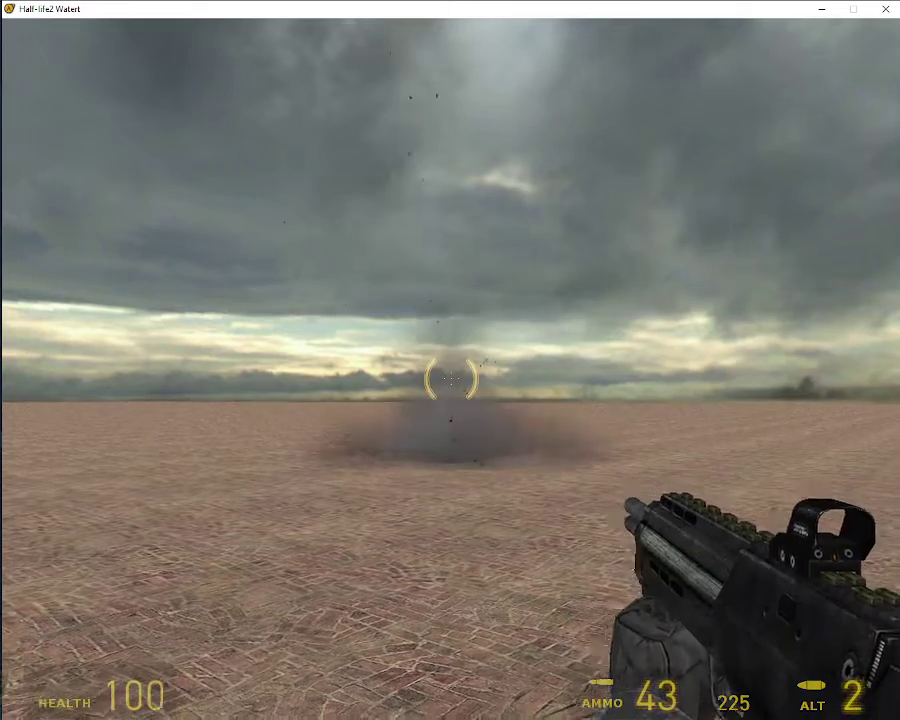
{"action": "key", "text": "g"}
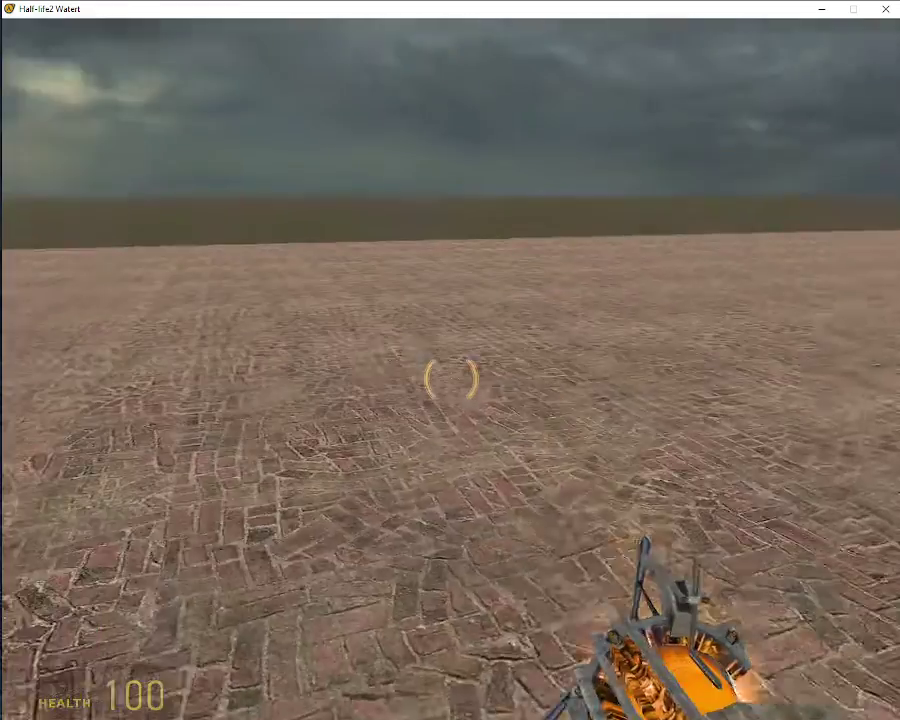
Pause the map test and quit the game, confirming the exit
{"action": "key", "text": "grave"}
{"action": "left_click", "coordinate": [444, 557]}
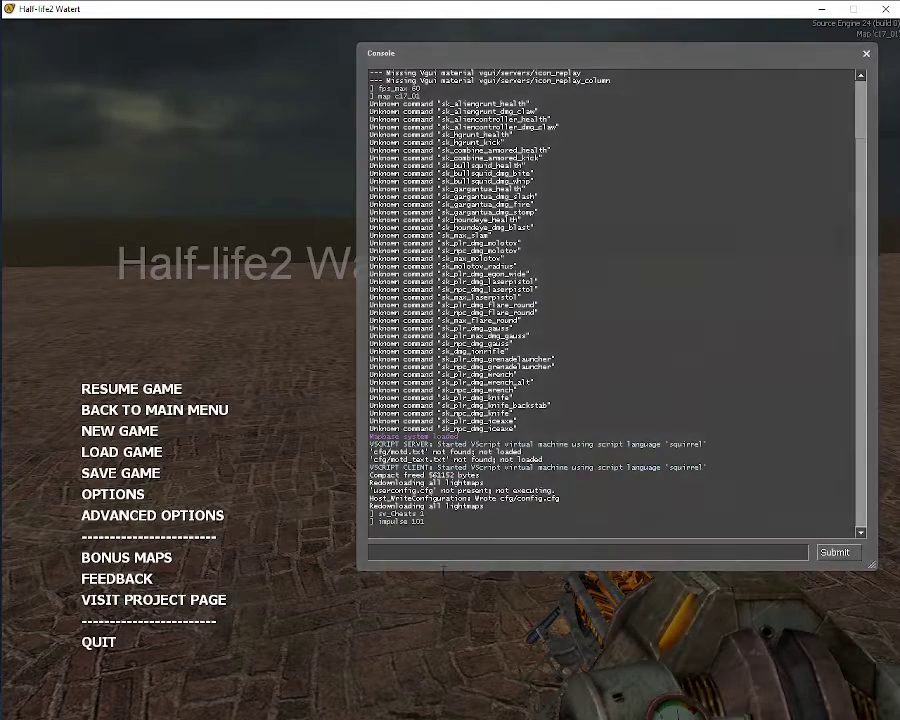
{"action": "left_click", "coordinate": [98, 642]}
{"action": "left_click", "coordinate": [460, 398]}
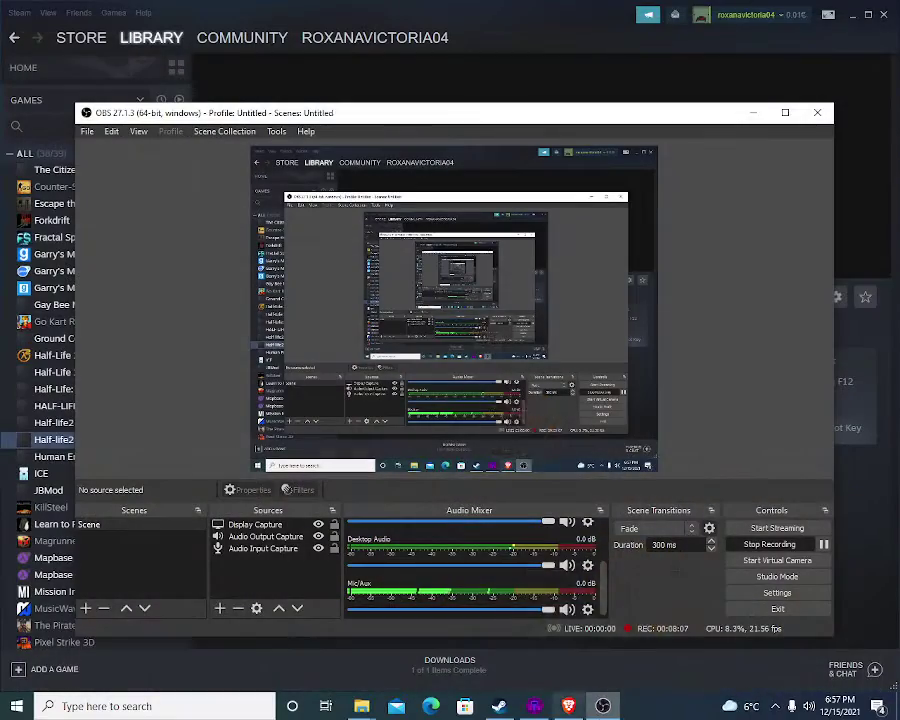
Switch to Hammer++ and fly the 3D camera through the room to view the brick floor and player start
{"action": "mouse_move", "coordinate": [603, 706]}
{"action": "left_click", "coordinate": [536, 708]}
{"action": "key", "text": "z"}
{"action": "key", "text": "s"}
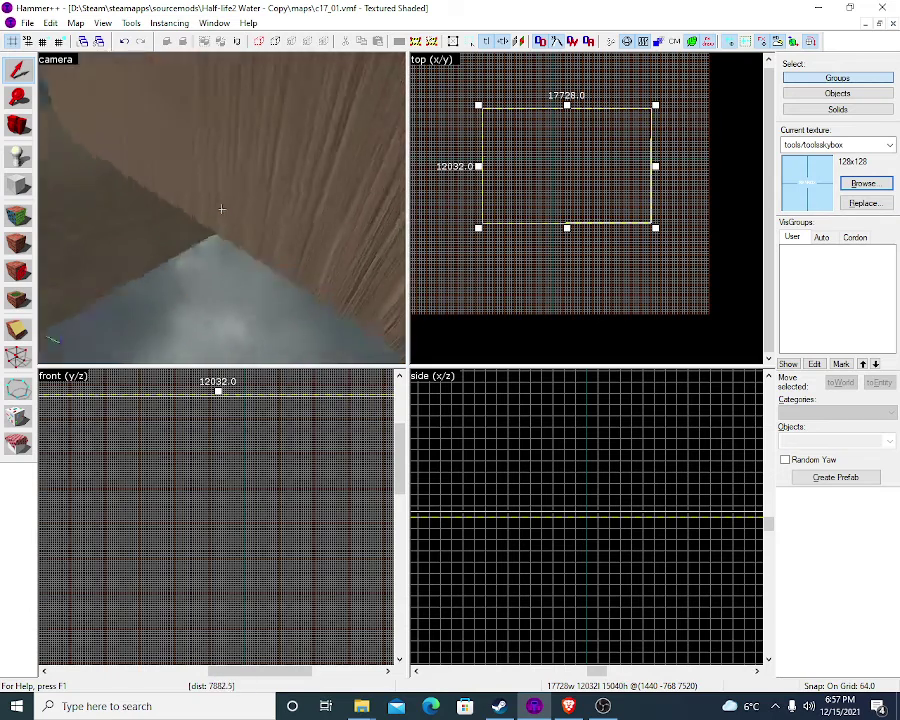
{"action": "key", "text": "w"}
{"action": "left_click_drag", "start_coordinate": [222, 209], "coordinate": [222, 209]}
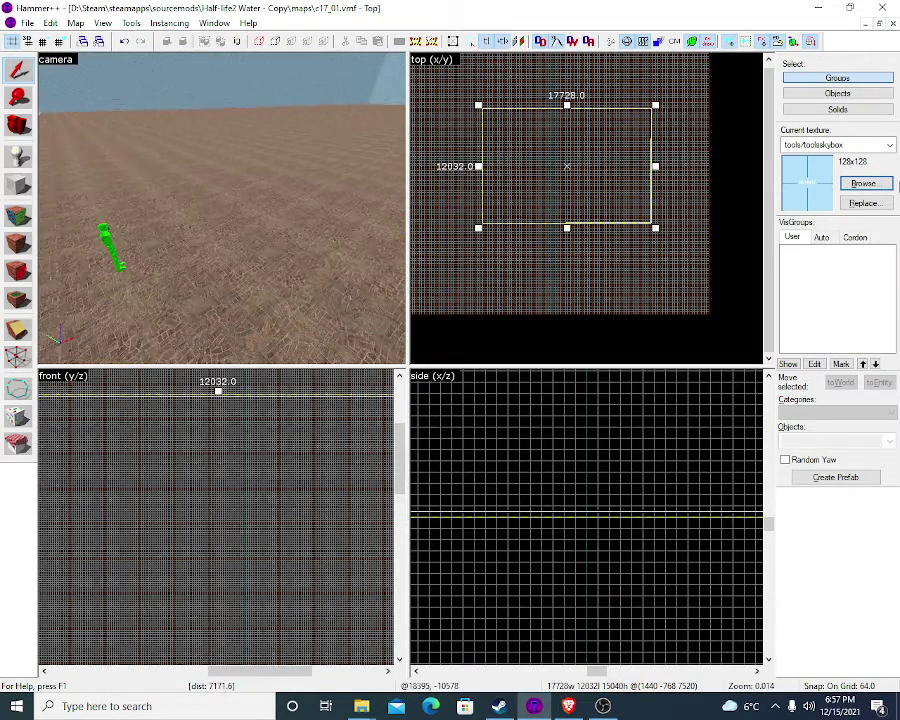
Browse the texture library from the skybox textures back through the shadertest, props, plaster and particle textures
{"action": "left_click", "coordinate": [869, 187]}
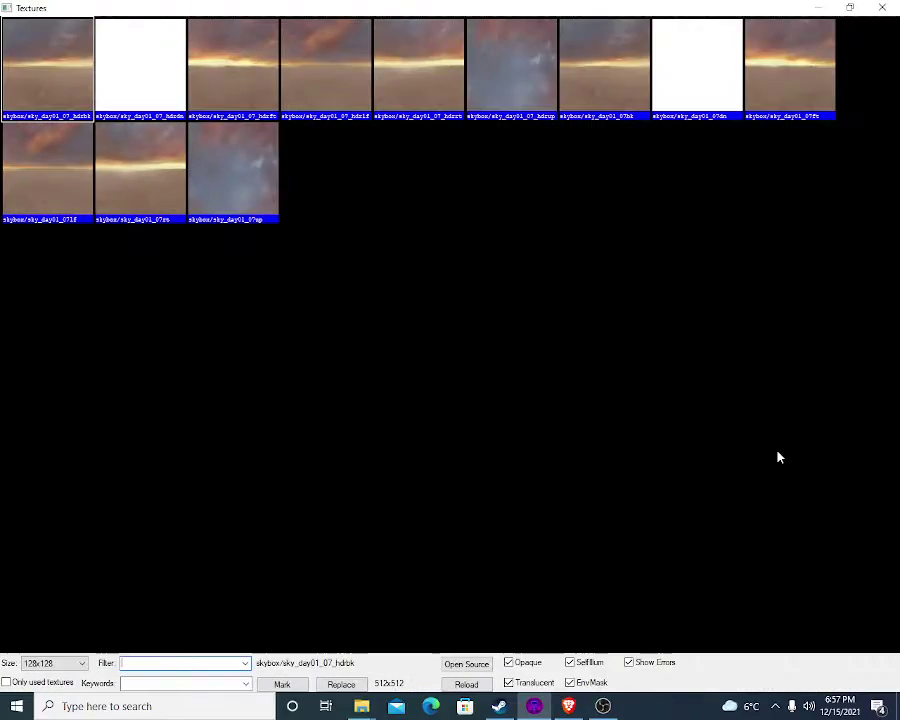
{"action": "scroll", "coordinate": [750, 446], "scroll_direction": "down", "scroll_amount": 15}
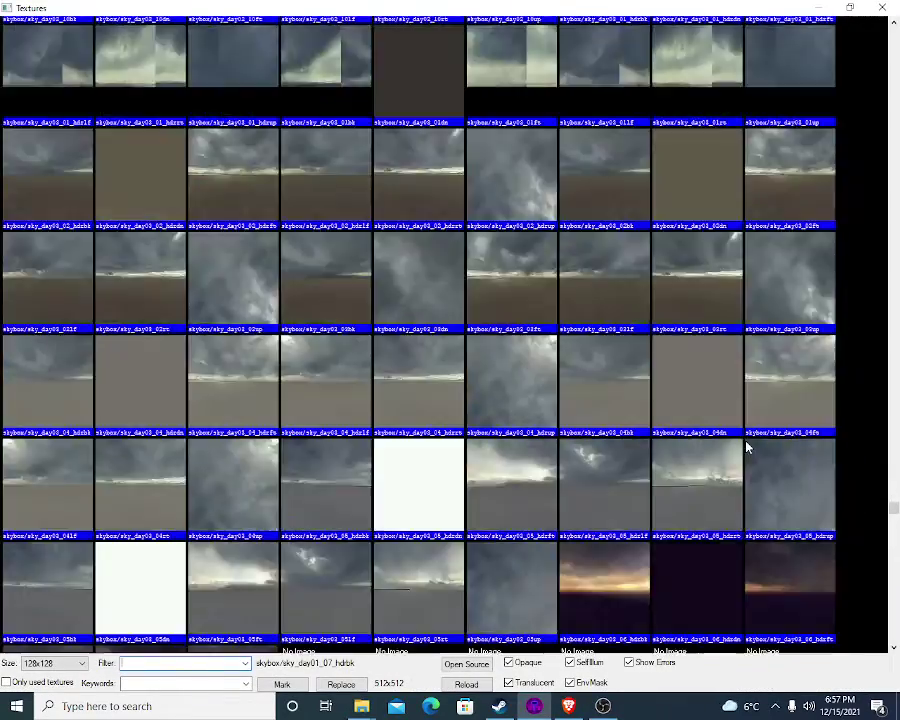
{"action": "scroll", "coordinate": [840, 376], "scroll_direction": "up", "scroll_amount": 10}
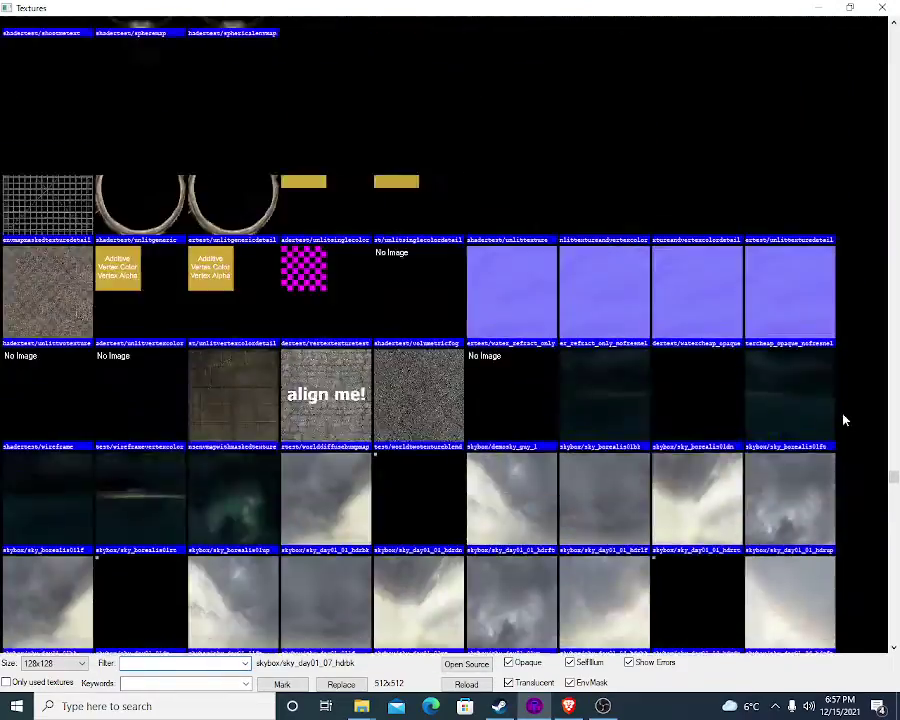
{"action": "scroll", "coordinate": [843, 420], "scroll_direction": "up", "scroll_amount": 3}
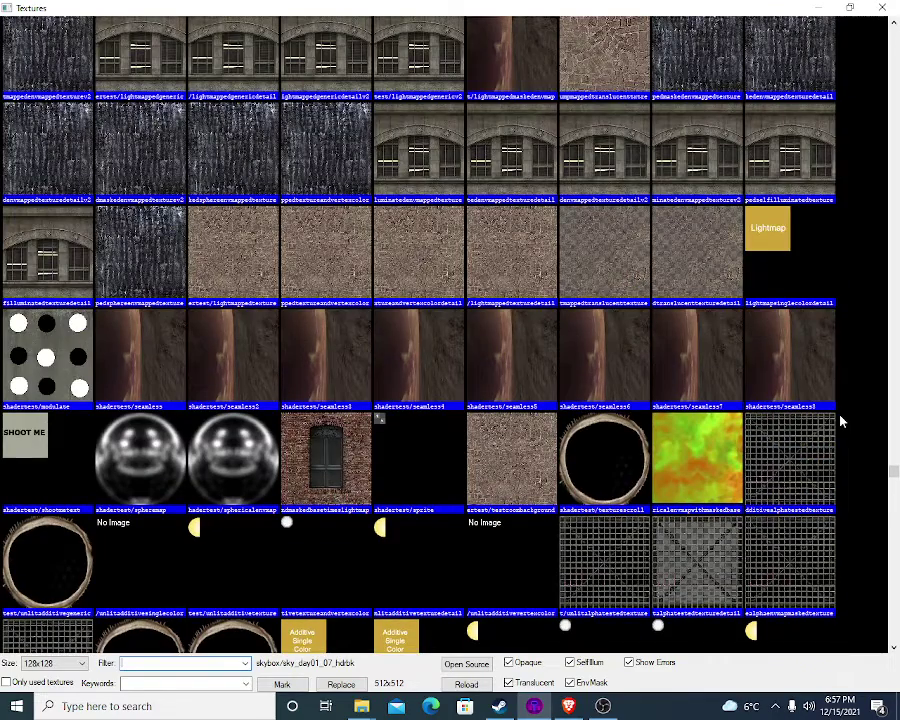
{"action": "scroll", "coordinate": [840, 422], "scroll_direction": "up", "scroll_amount": 10}
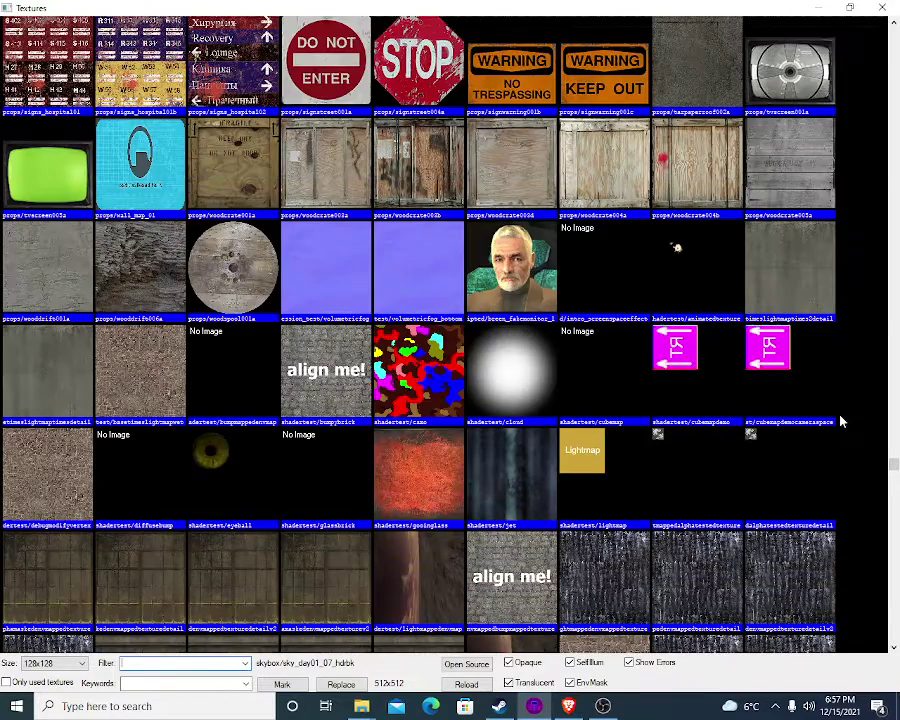
{"action": "scroll", "coordinate": [812, 580], "scroll_direction": "up", "scroll_amount": 10}
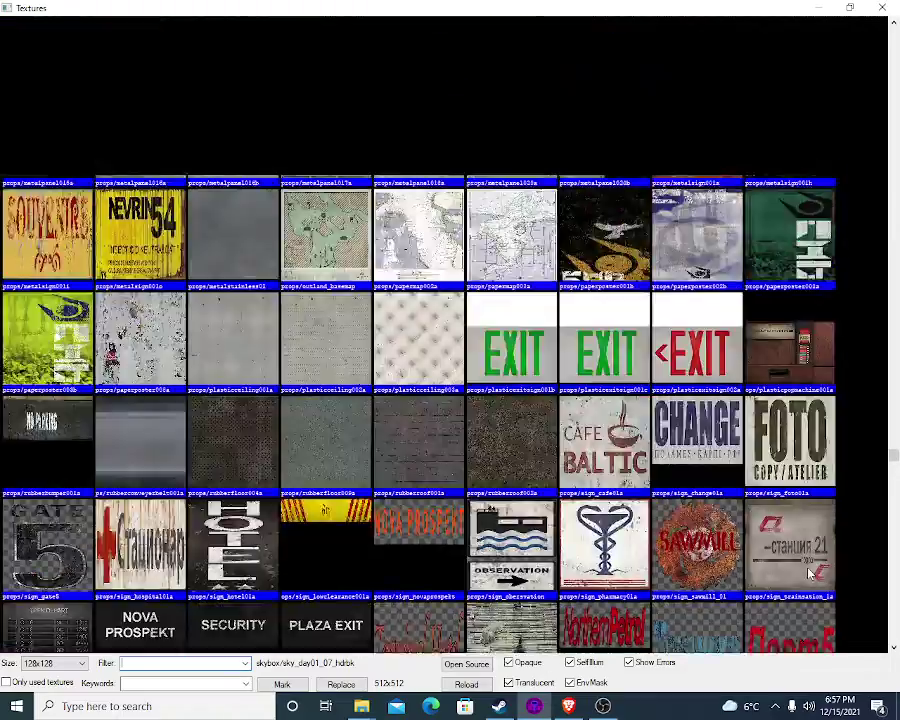
{"action": "scroll", "coordinate": [812, 573], "scroll_direction": "up", "scroll_amount": 12}
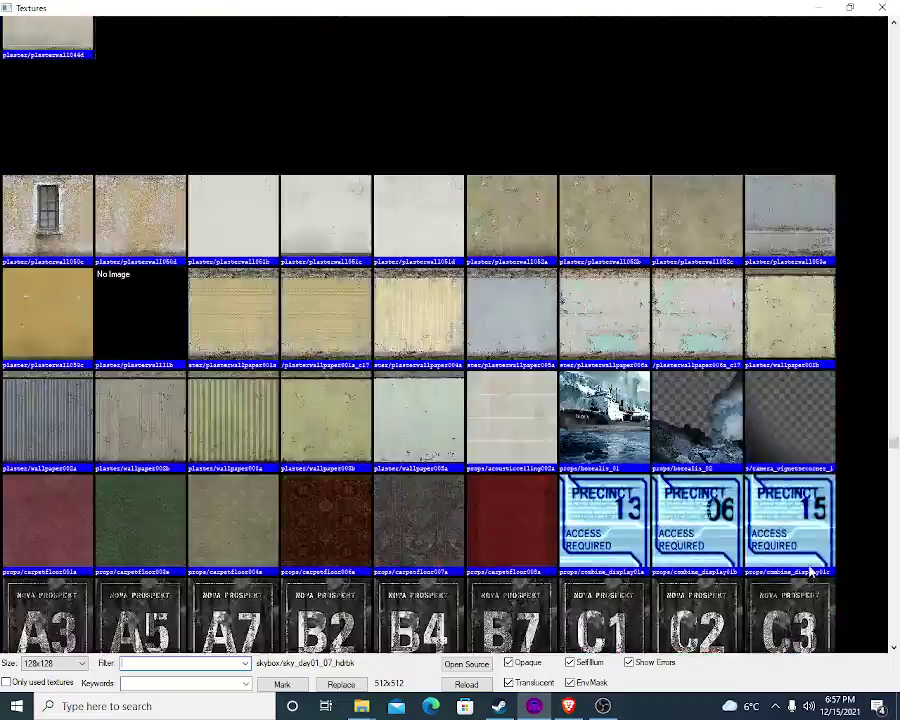
{"action": "scroll", "coordinate": [812, 573], "scroll_direction": "up", "scroll_amount": 12}
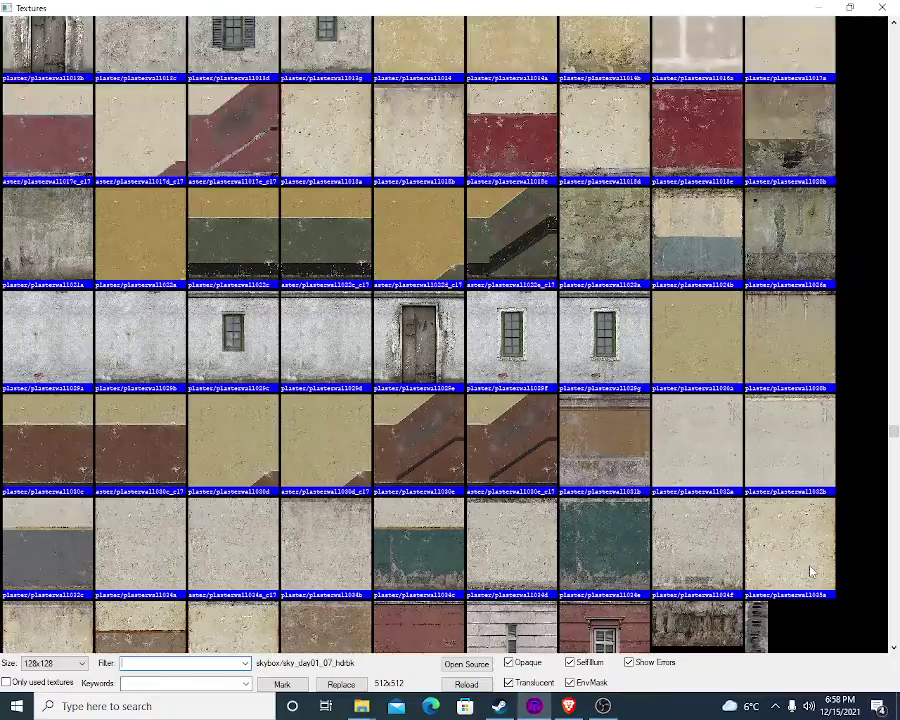
{"action": "scroll", "coordinate": [812, 568], "scroll_direction": "up", "scroll_amount": 12}
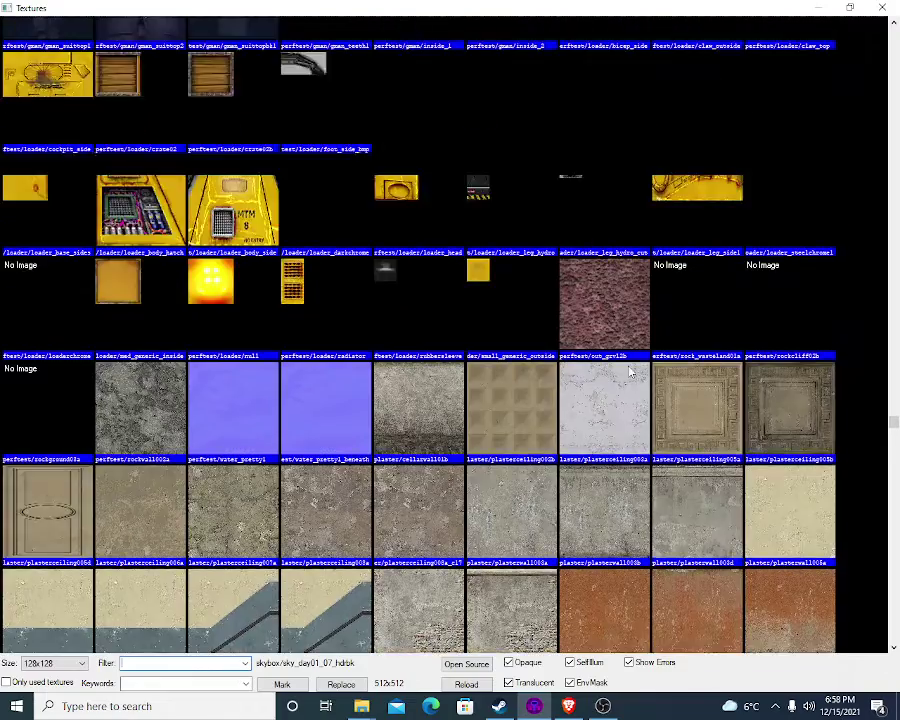
{"action": "scroll", "coordinate": [630, 372], "scroll_direction": "up", "scroll_amount": 8}
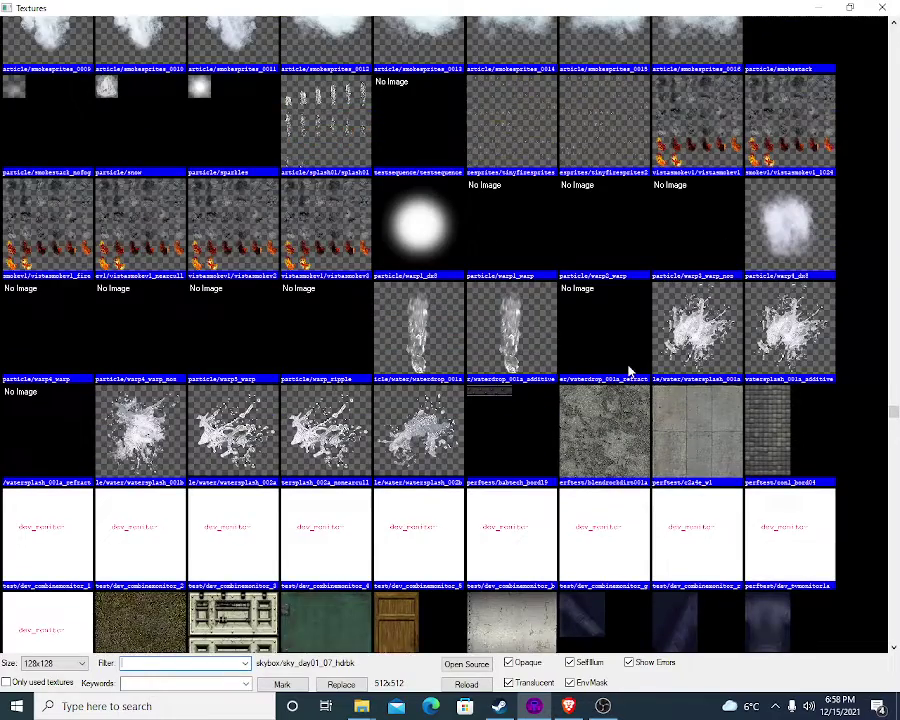
{"action": "scroll", "coordinate": [630, 372], "scroll_direction": "down", "scroll_amount": 5}
{"action": "scroll", "coordinate": [630, 372], "scroll_direction": "up", "scroll_amount": 5}
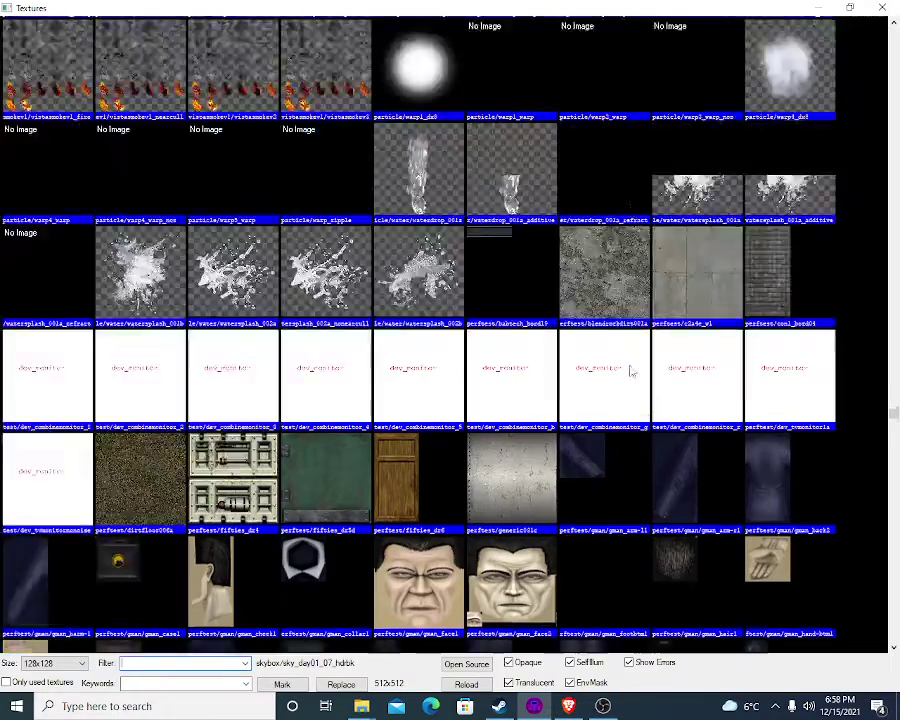
{"action": "scroll", "coordinate": [635, 371], "scroll_direction": "up", "scroll_amount": 4}
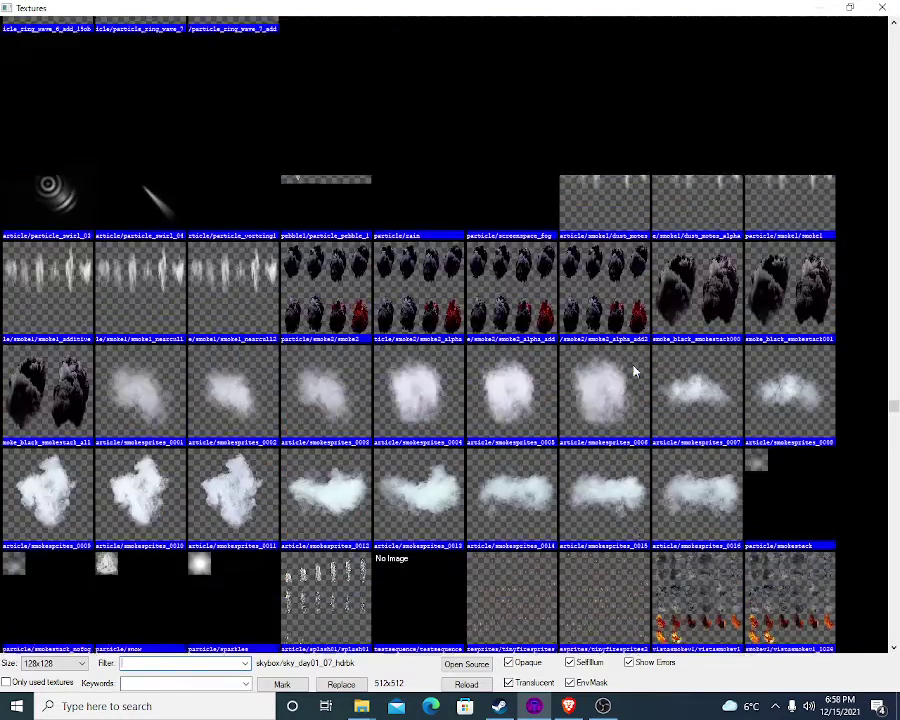
Filter the textures by "street" and apply decals/decalstreet008a to the room's floor with the face editing tool
{"action": "type", "text": "street"}
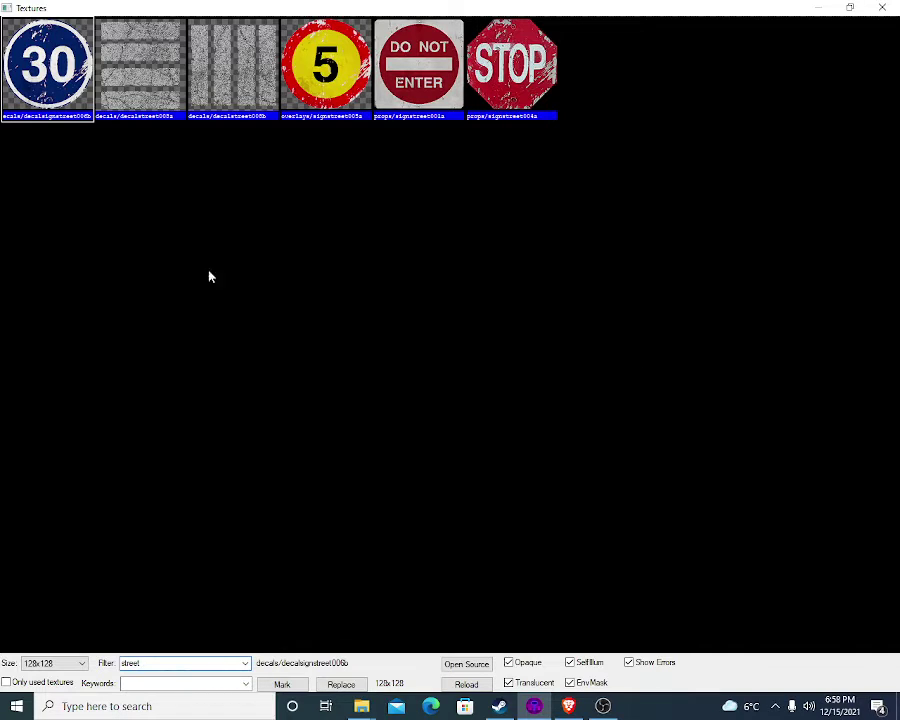
{"action": "double_click", "coordinate": [122, 97]}
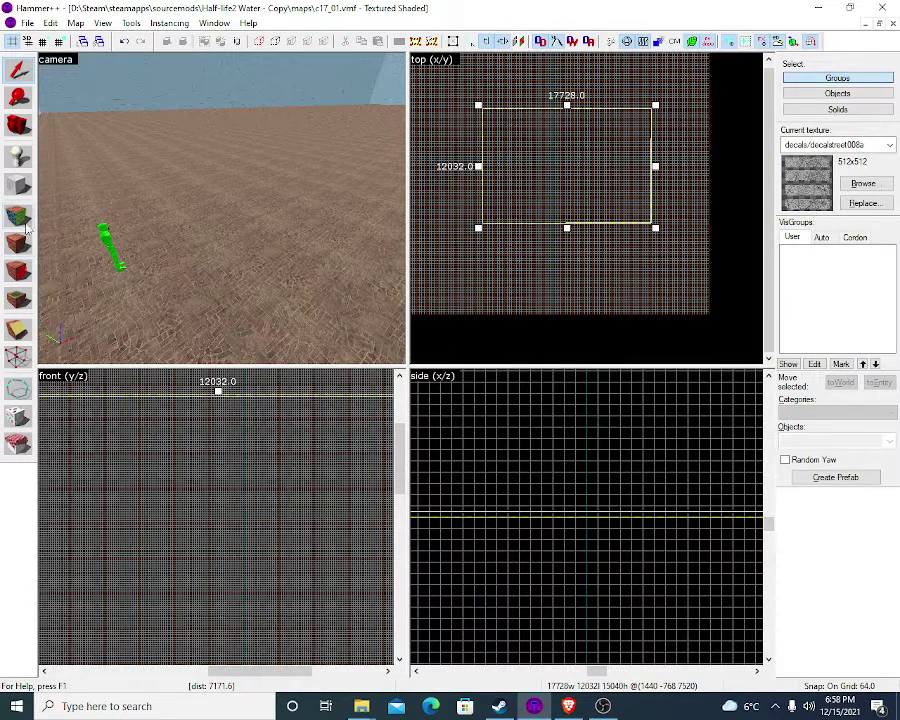
{"action": "left_click", "coordinate": [19, 217]}
{"action": "left_click", "coordinate": [414, 388]}
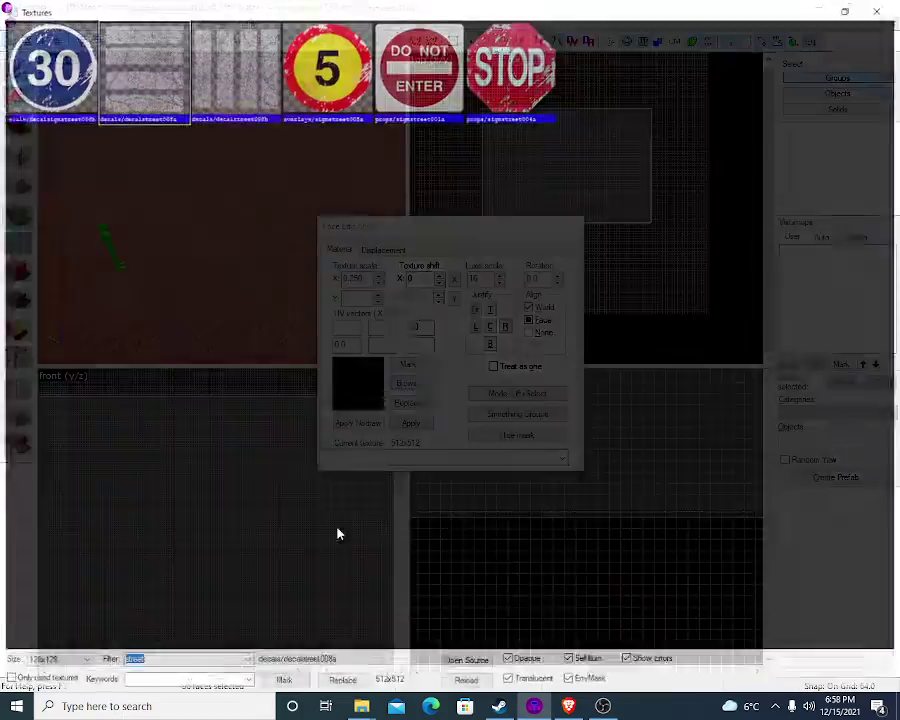
{"action": "double_click", "coordinate": [185, 96]}
Justify the textures to fit the selected room faces and close the Face Edit Sheet
{"action": "key", "text": "z"}
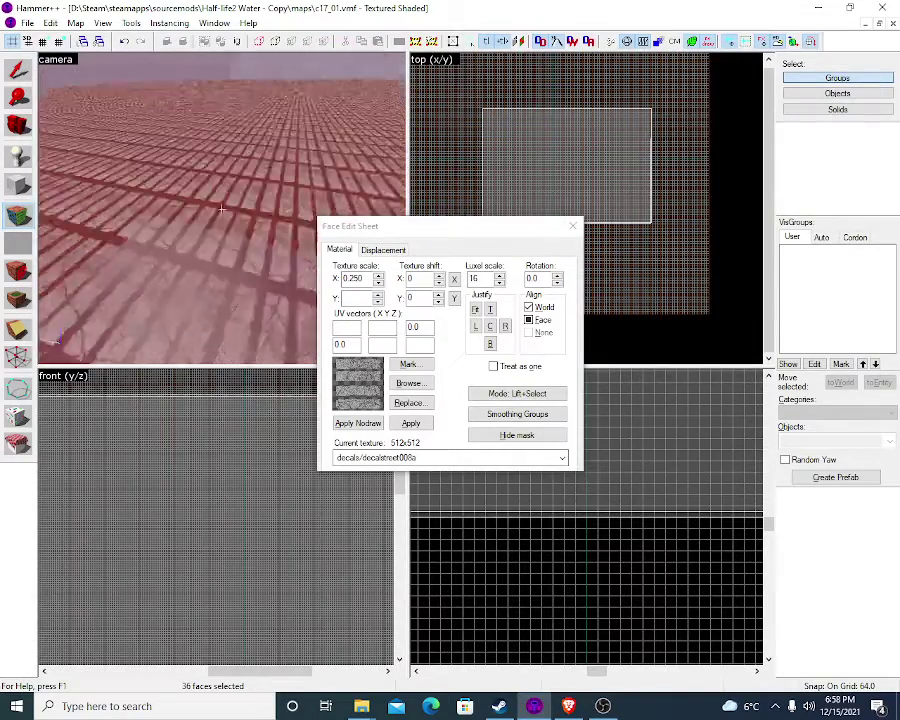
{"action": "key", "text": "z"}
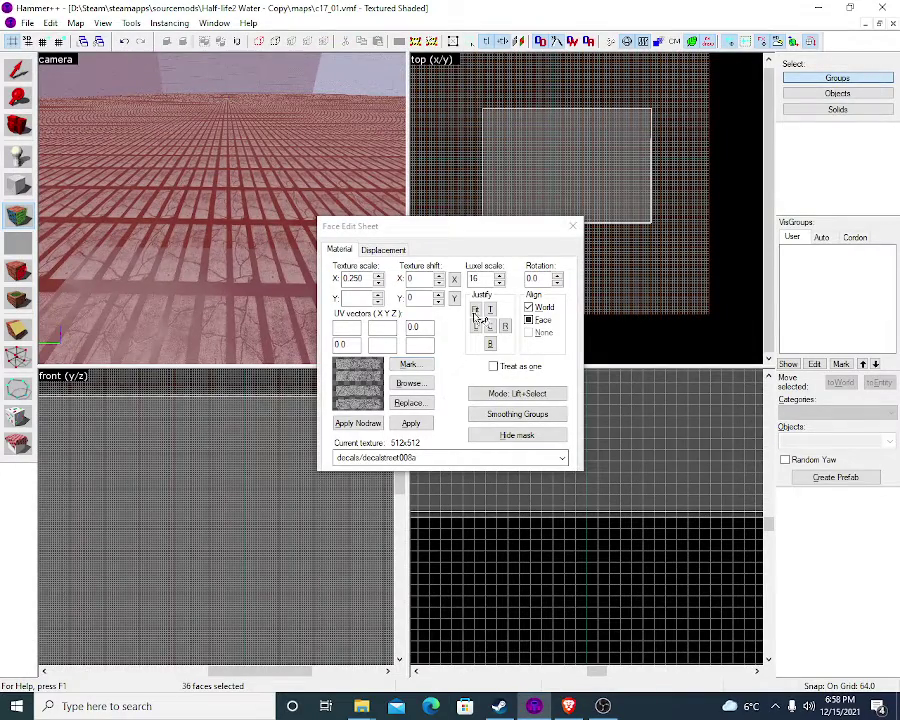
{"action": "left_click", "coordinate": [475, 312]}
{"action": "key", "text": "z"}
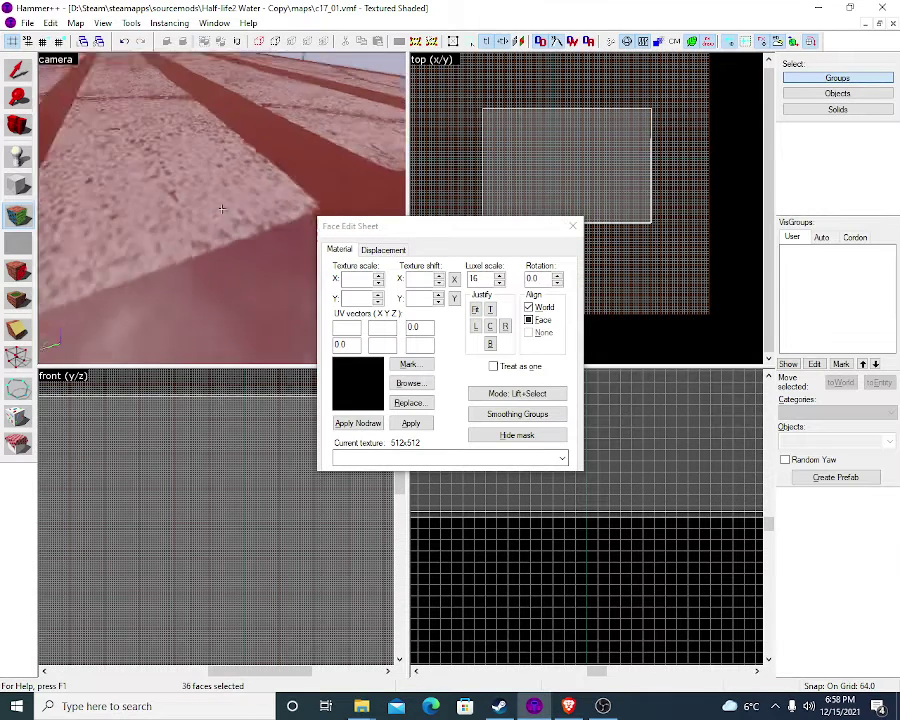
{"action": "key", "text": "w"}
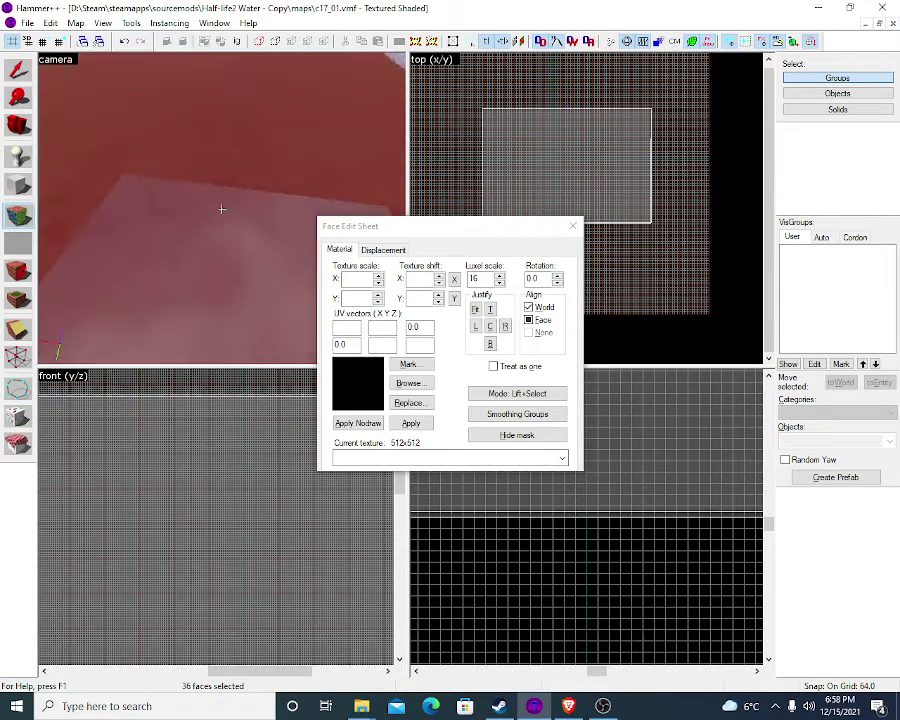
{"action": "key", "text": "s"}
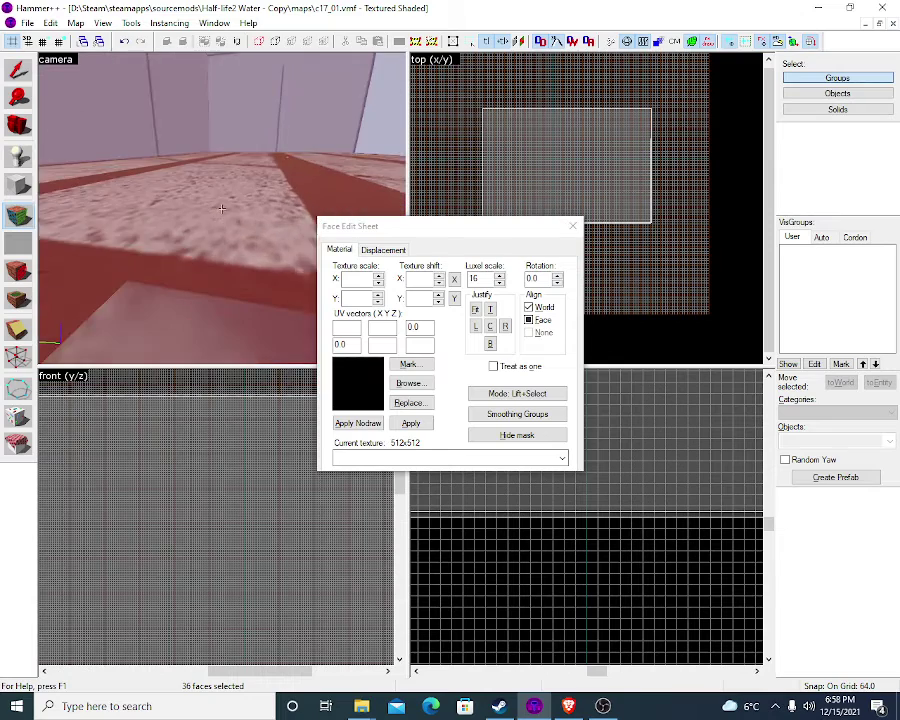
{"action": "key", "text": "z"}
{"action": "key", "text": "w"}
{"action": "left_click", "coordinate": [576, 227]}
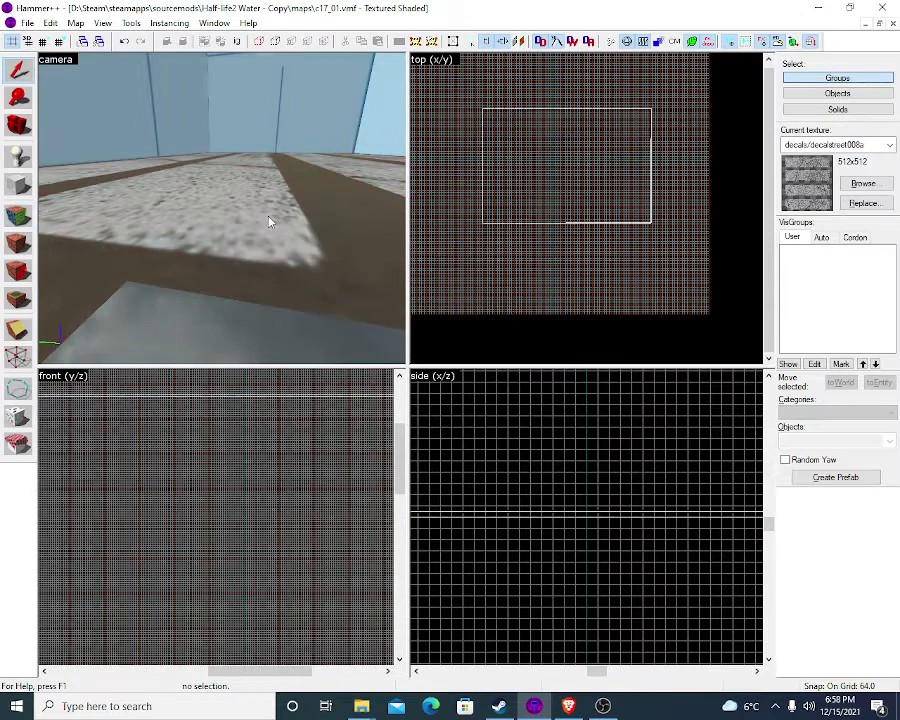
{"action": "key", "text": "z"}
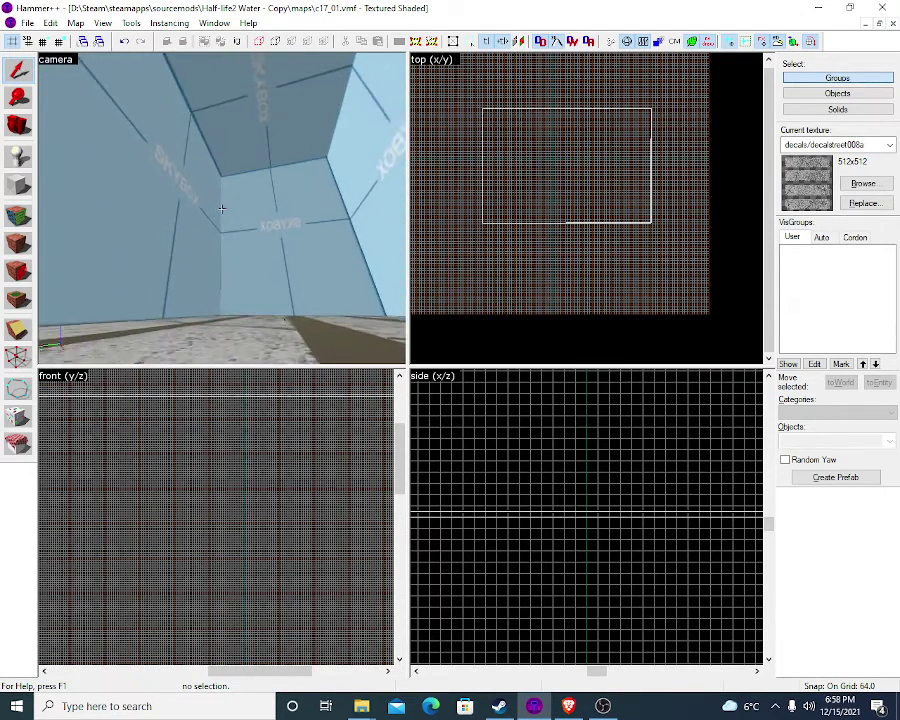
{"action": "key", "text": "s"}
{"action": "key", "text": "z"}
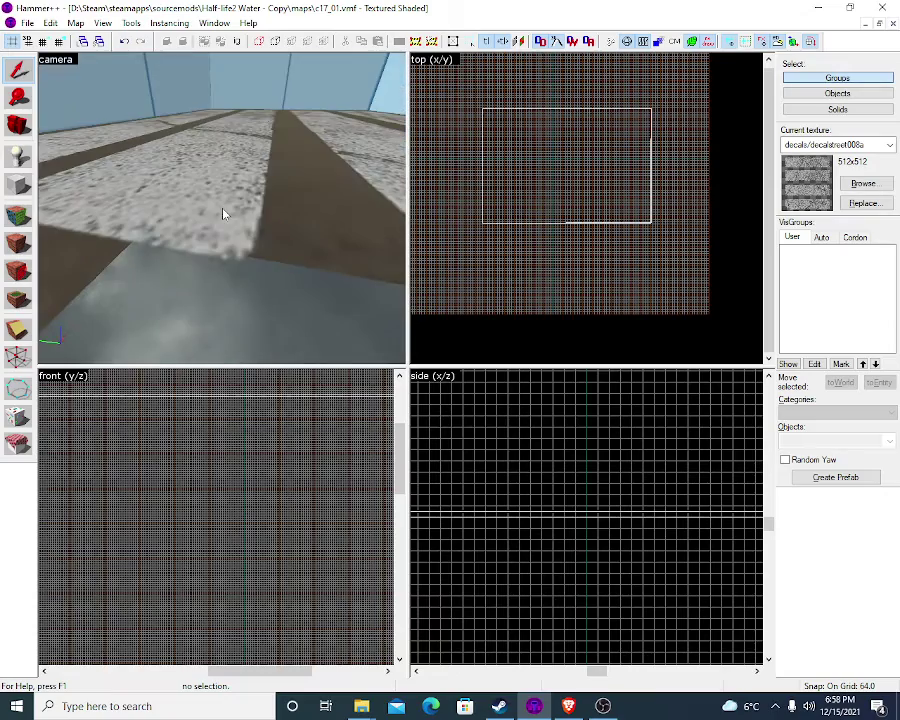
Switch to the Brave browser, search Google for "city 17" and examine the Half-Life Wiki street picture for reference
{"action": "left_click", "coordinate": [567, 708]}
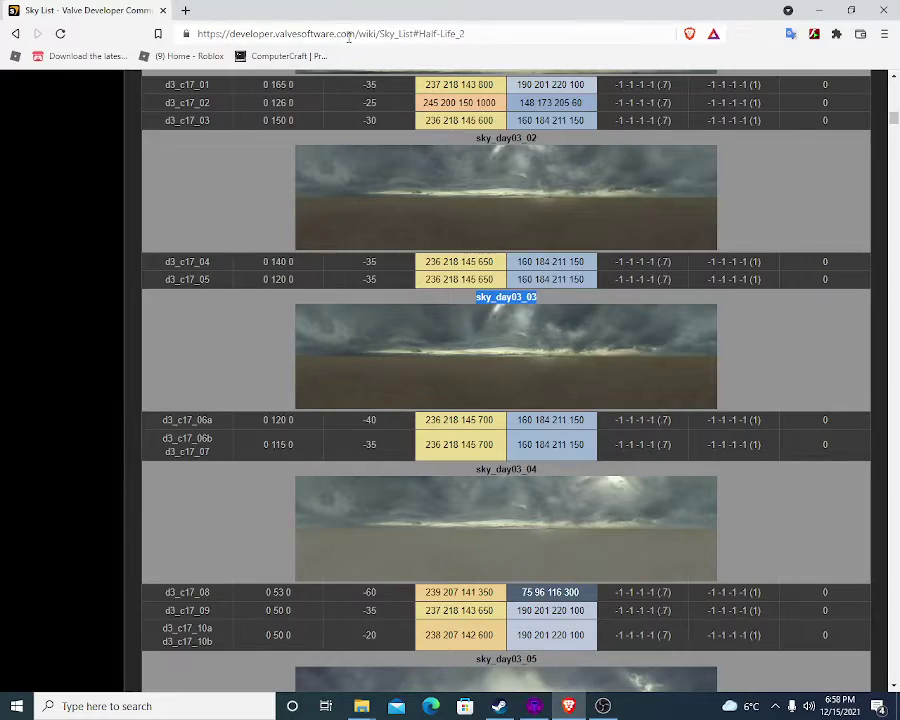
{"action": "left_click", "coordinate": [185, 10]}
{"action": "type", "text": "c"}
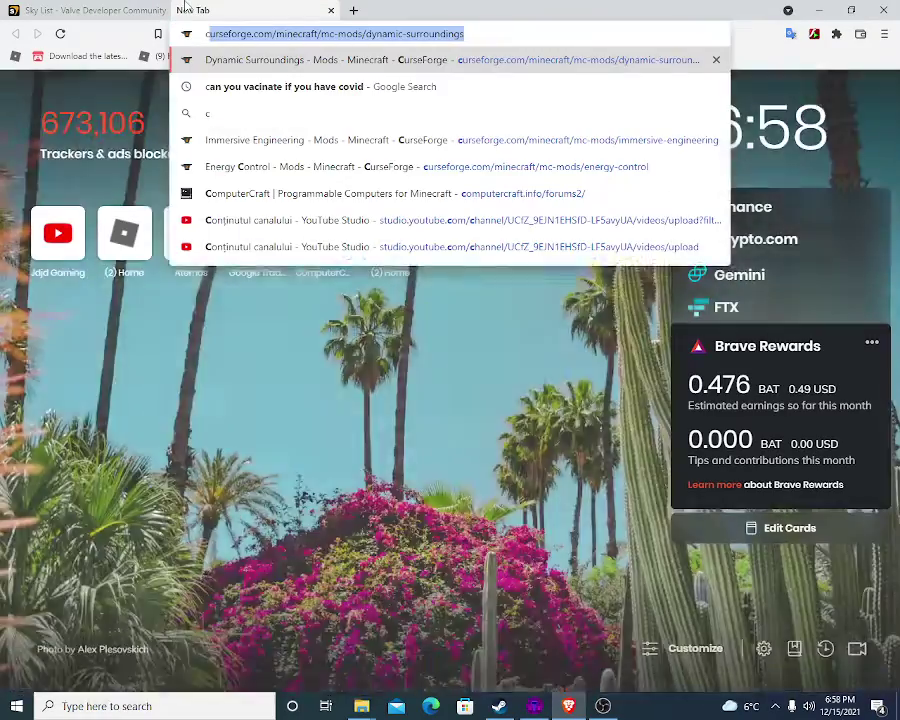
{"action": "type", "text": "ity 17"}
{"action": "key", "text": "Return"}
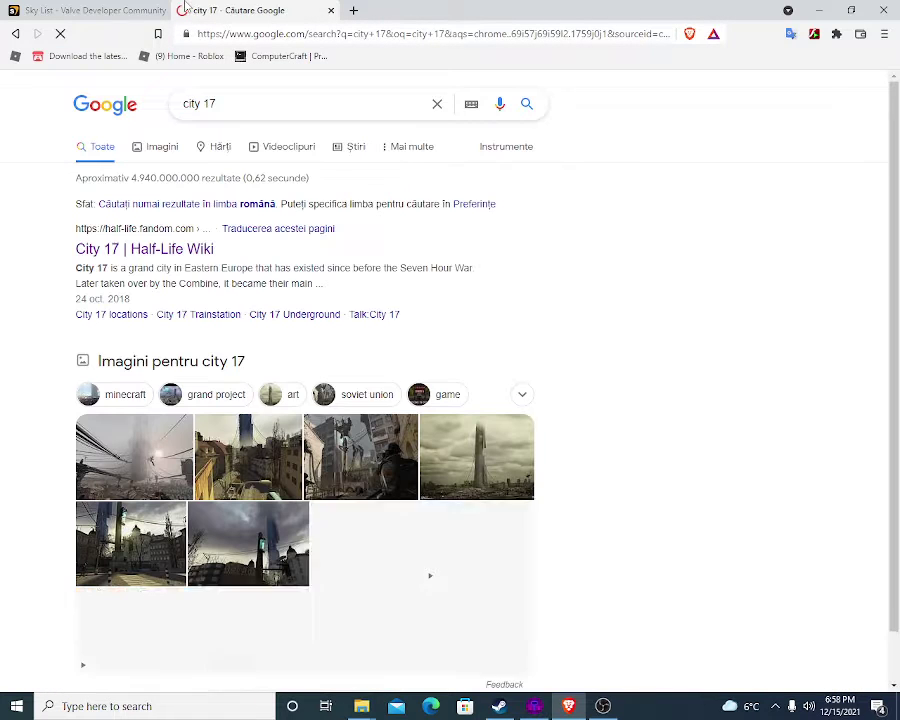
{"action": "left_click", "coordinate": [215, 447]}
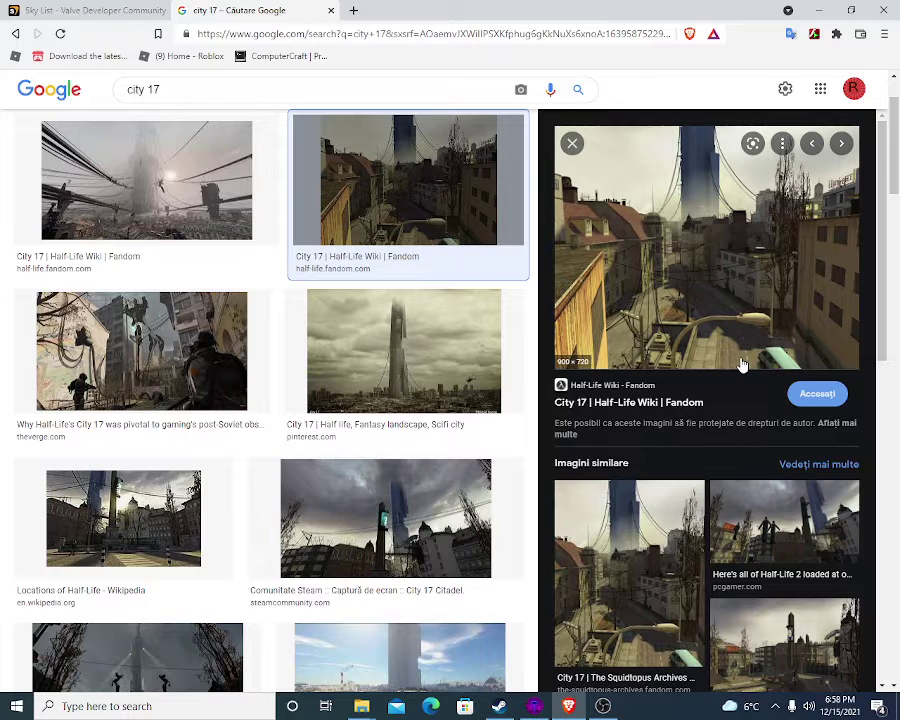
{"action": "left_click", "coordinate": [6, 10]}
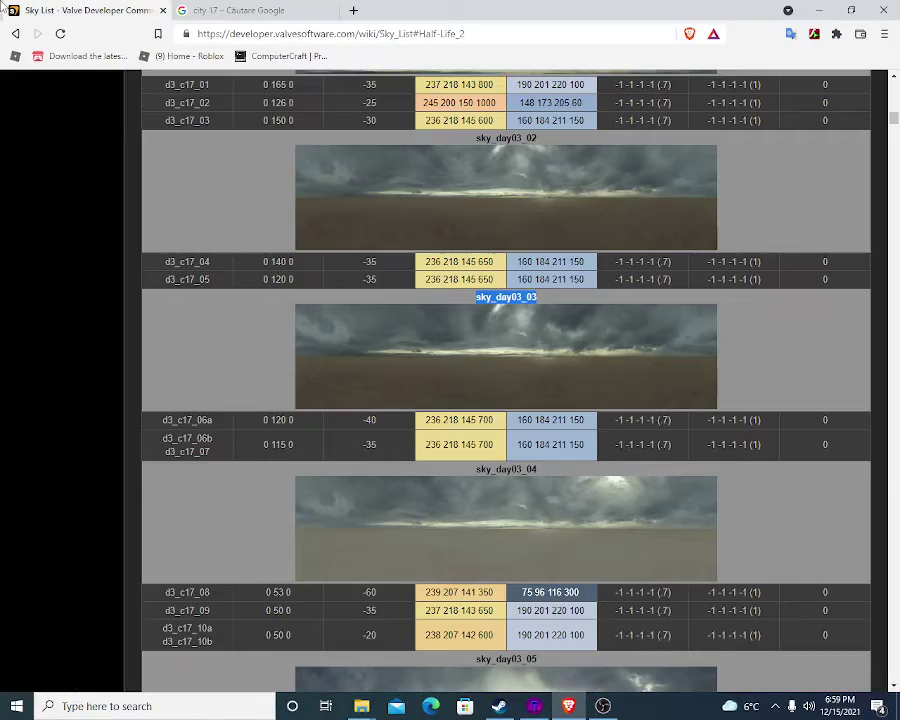
Switch to Hammer++ and browse the texture library from the decals back through the debug, console and concrete textures for a floor texture
{"action": "left_click", "coordinate": [536, 707]}
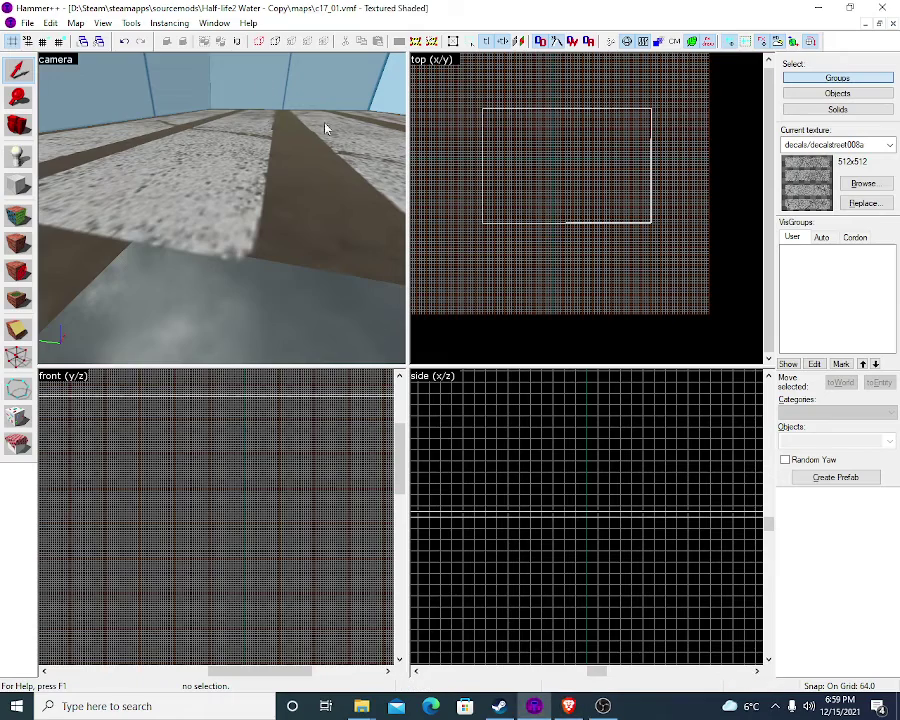
{"action": "left_click_drag", "start_coordinate": [325, 128], "coordinate": [224, 214]}
{"action": "left_click", "coordinate": [863, 183]}
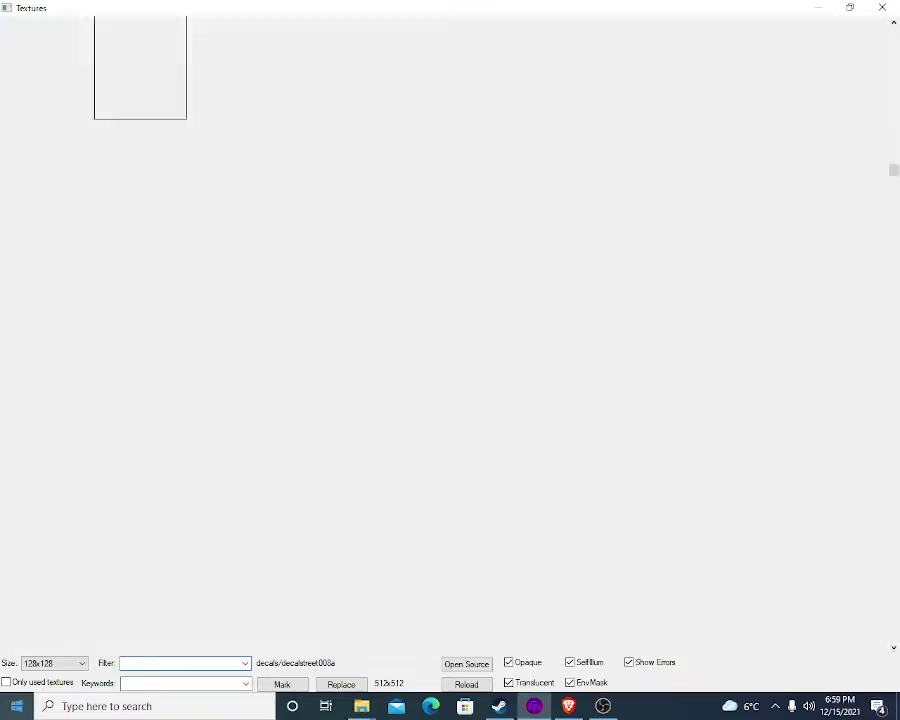
{"action": "scroll", "coordinate": [717, 232], "scroll_direction": "up", "scroll_amount": 4}
{"action": "scroll", "coordinate": [700, 232], "scroll_direction": "up", "scroll_amount": 15}
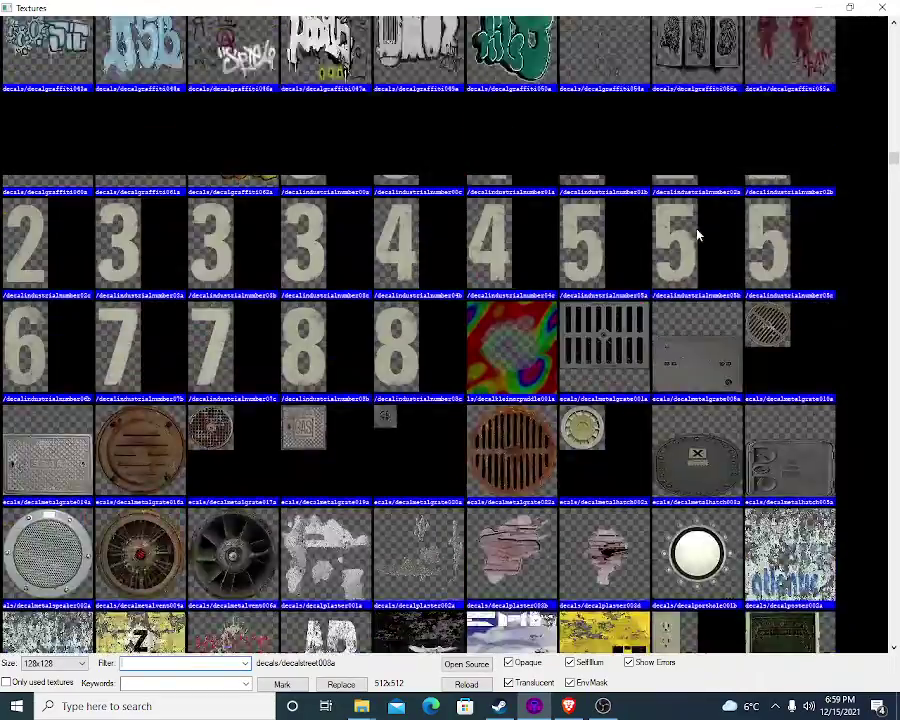
{"action": "scroll", "coordinate": [698, 230], "scroll_direction": "up", "scroll_amount": 15}
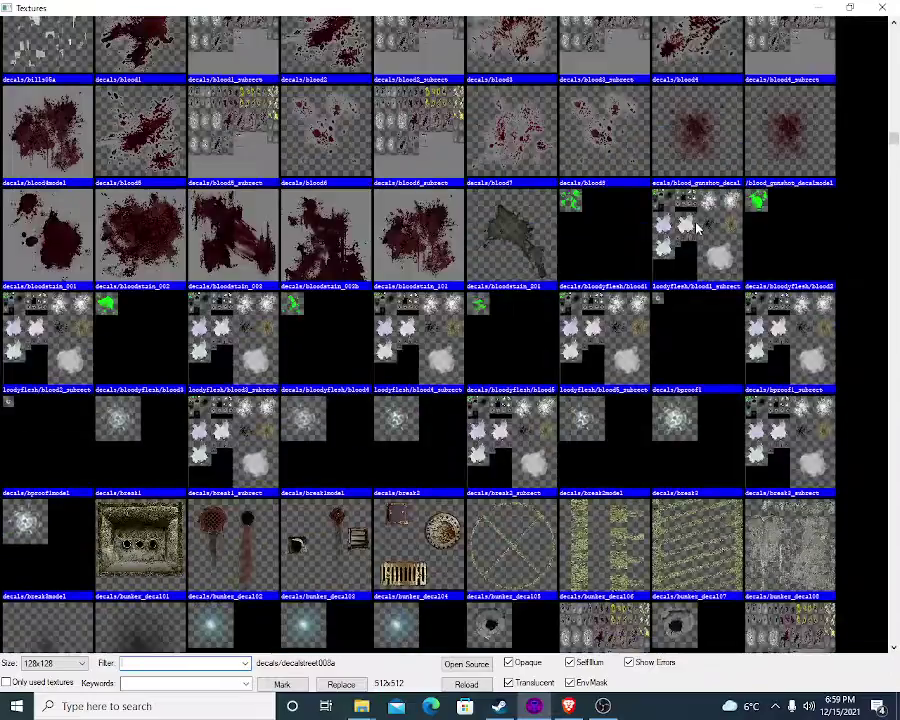
{"action": "scroll", "coordinate": [692, 230], "scroll_direction": "up", "scroll_amount": 15}
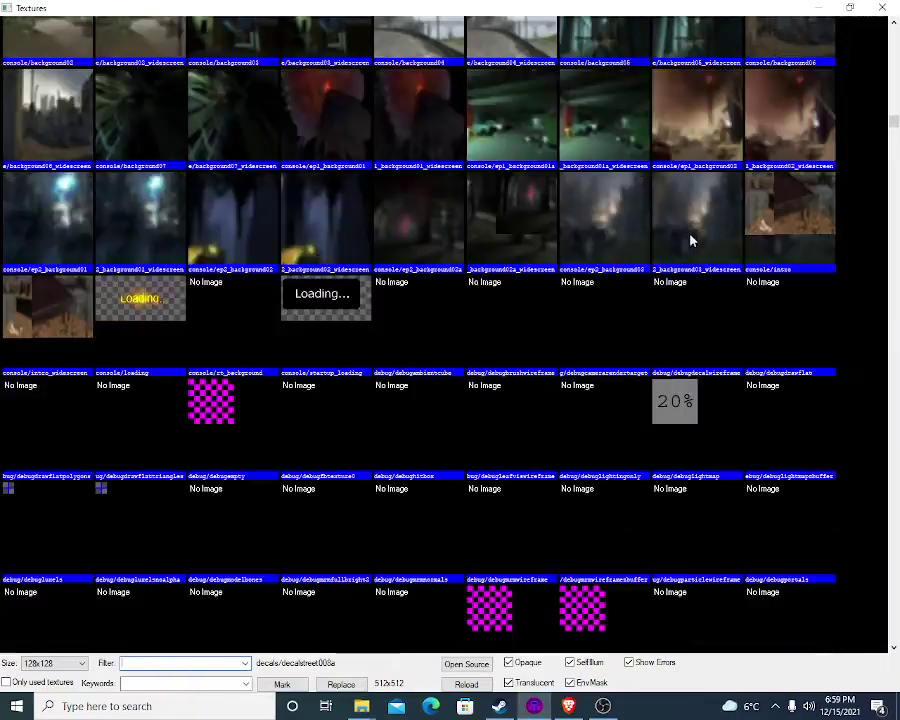
{"action": "scroll", "coordinate": [690, 244], "scroll_direction": "up", "scroll_amount": 3}
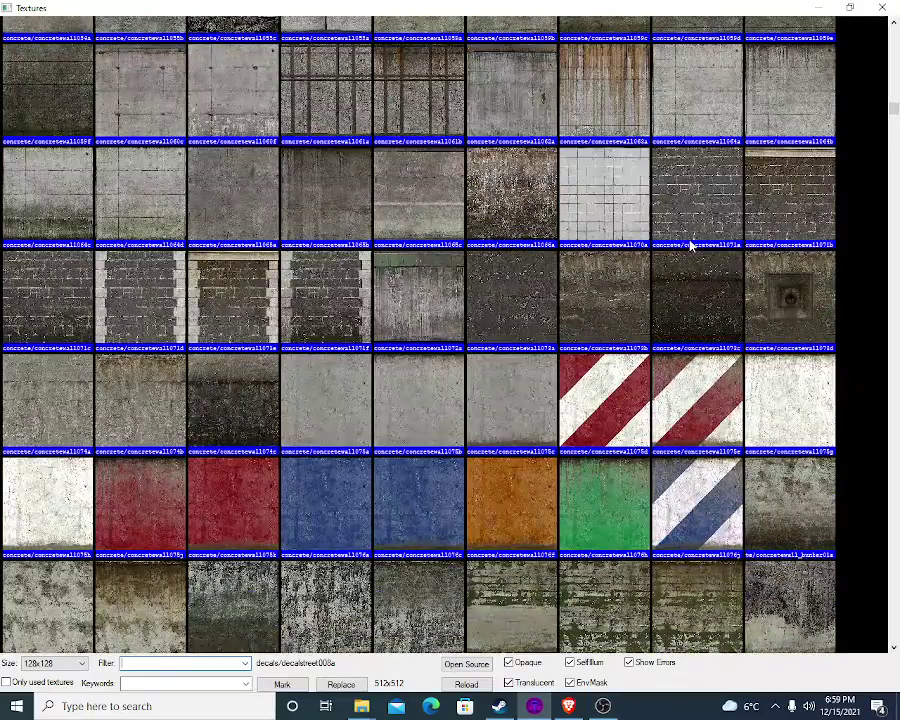
{"action": "scroll", "coordinate": [690, 244], "scroll_direction": "up", "scroll_amount": 10}
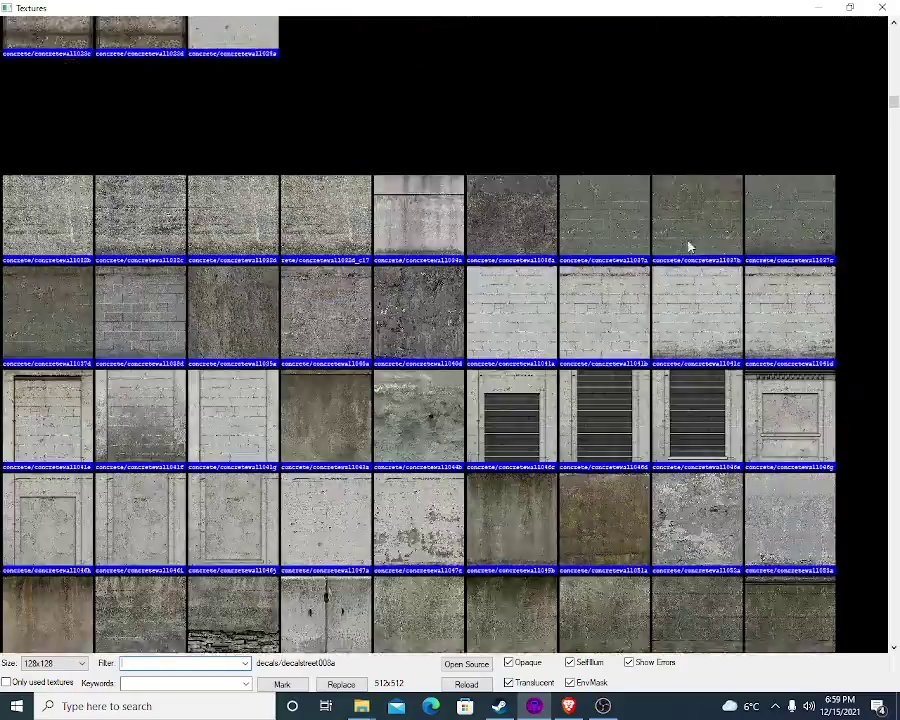
{"action": "scroll", "coordinate": [688, 247], "scroll_direction": "up", "scroll_amount": 12}
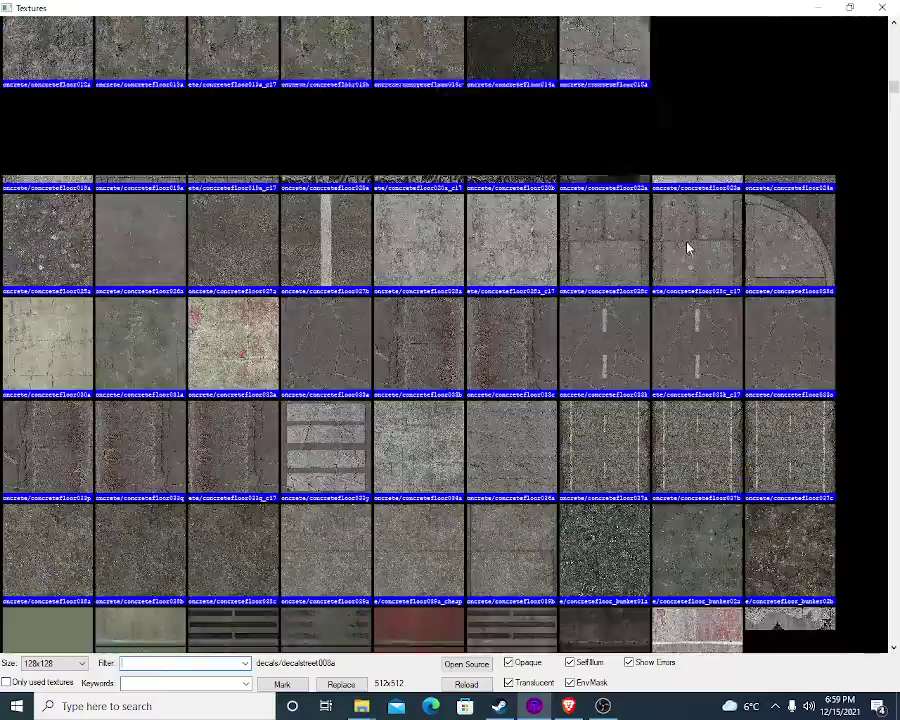
{"action": "scroll", "coordinate": [688, 247], "scroll_direction": "up", "scroll_amount": 12}
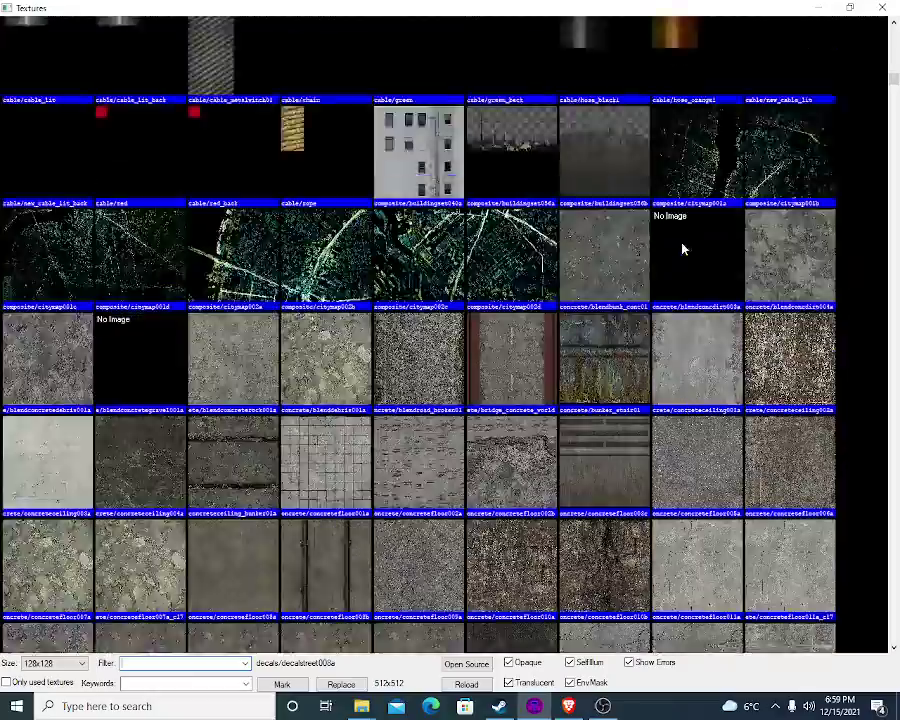
Browse the cable, courtyard template, building template and brick textures for a suitable floor surface
{"action": "scroll", "coordinate": [683, 249], "scroll_direction": "up", "scroll_amount": 12}
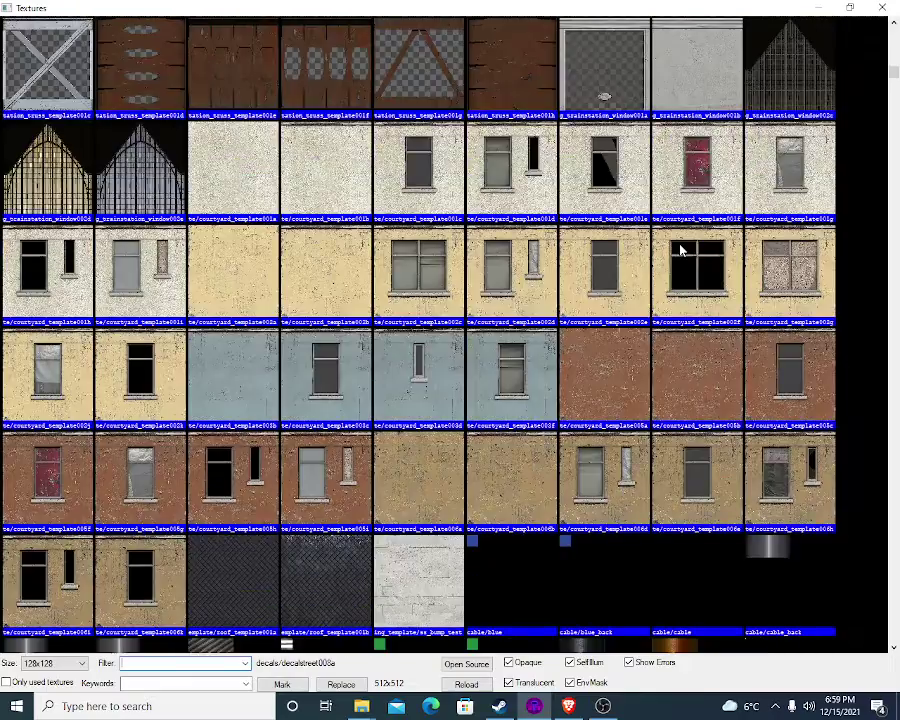
{"action": "scroll", "coordinate": [680, 249], "scroll_direction": "up", "scroll_amount": 3}
{"action": "scroll", "coordinate": [252, 285], "scroll_direction": "up", "scroll_amount": 7}
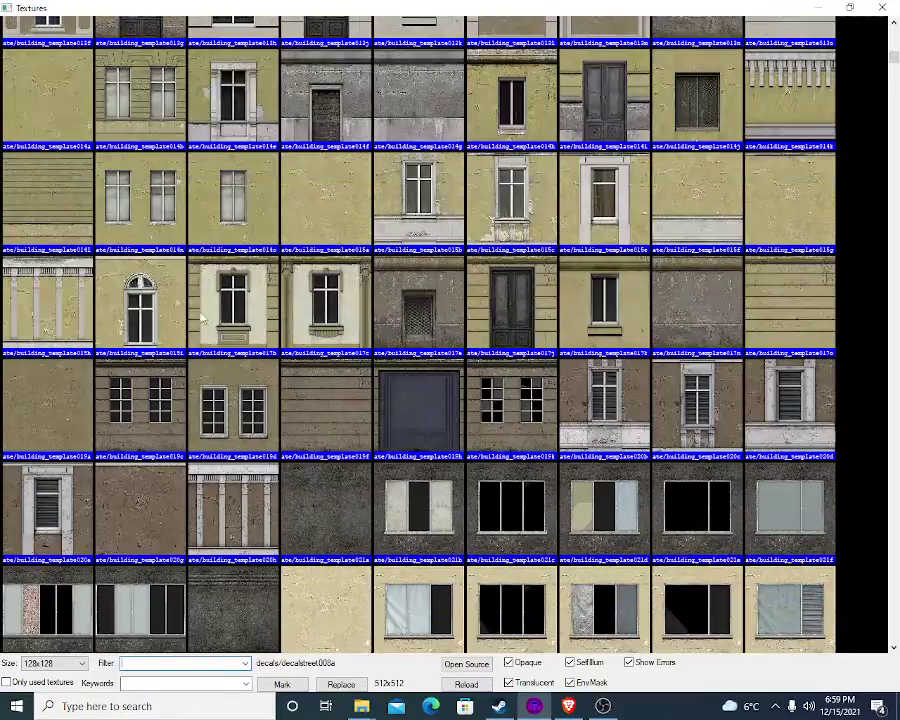
{"action": "scroll", "coordinate": [250, 295], "scroll_direction": "up", "scroll_amount": 10}
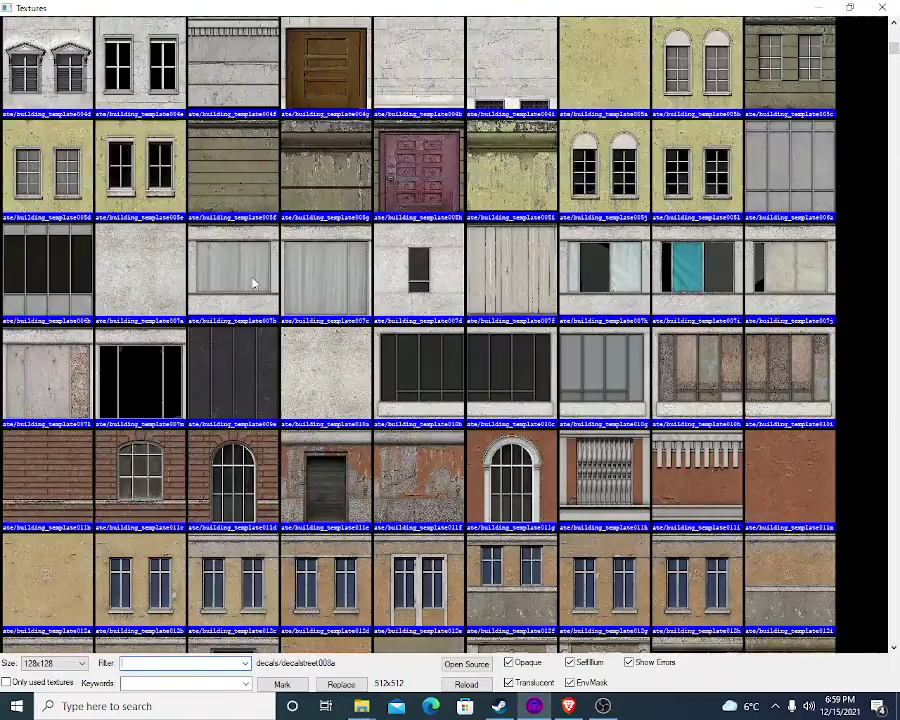
{"action": "scroll", "coordinate": [245, 310], "scroll_direction": "up", "scroll_amount": 3}
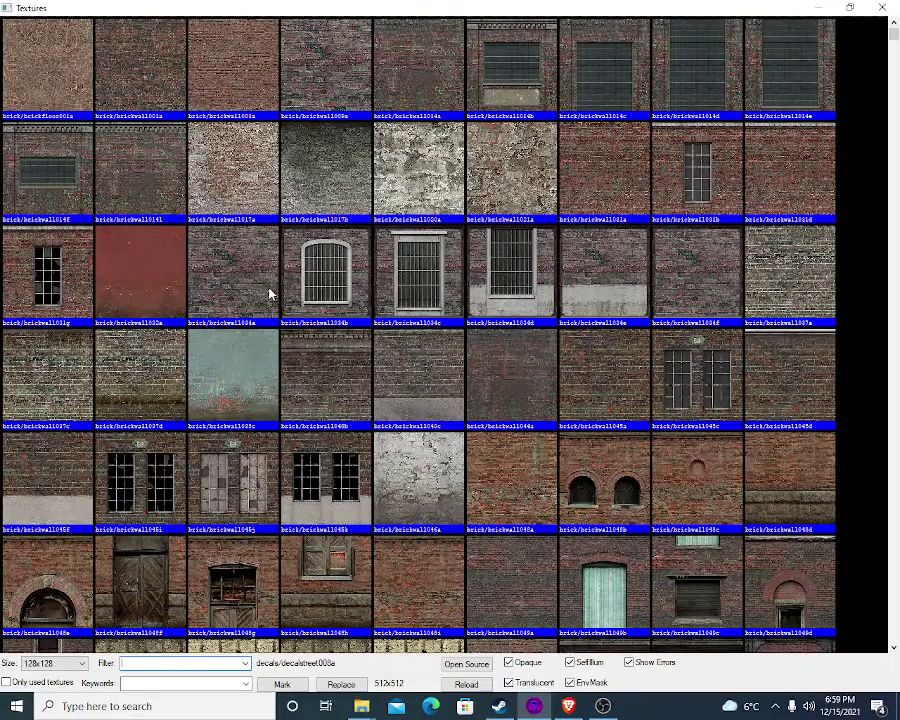
{"action": "scroll", "coordinate": [272, 291], "scroll_direction": "down", "scroll_amount": 15}
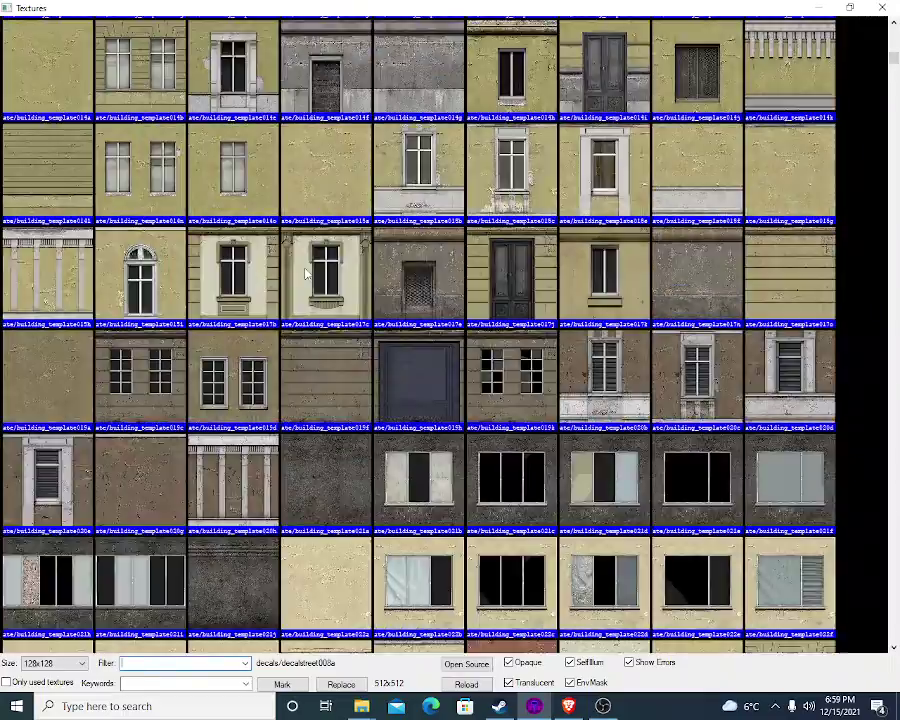
{"action": "scroll", "coordinate": [306, 276], "scroll_direction": "down", "scroll_amount": 8}
{"action": "scroll", "coordinate": [325, 256], "scroll_direction": "up", "scroll_amount": 9}
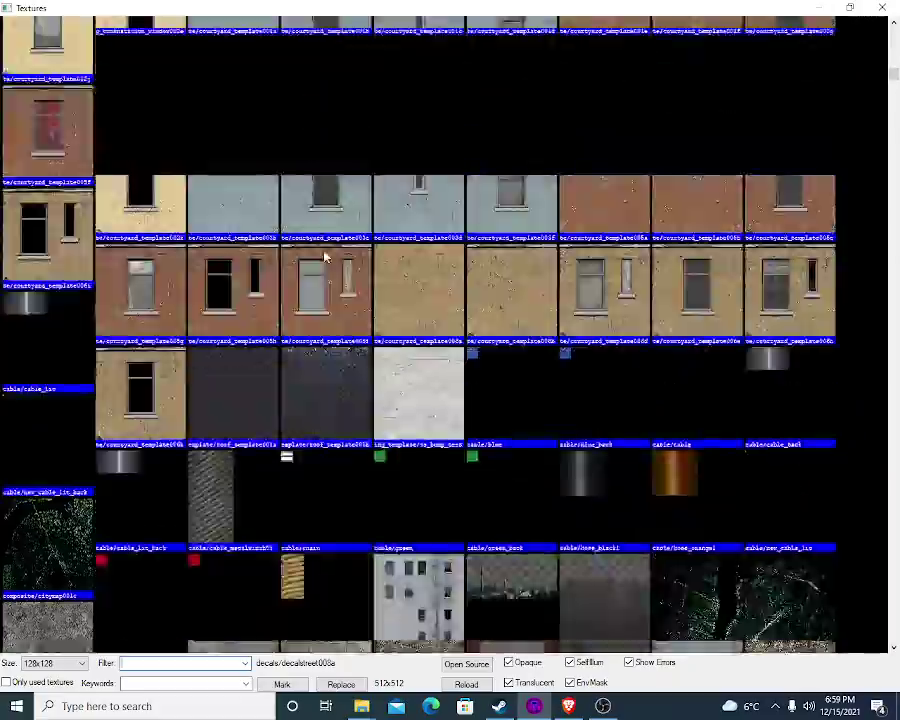
{"action": "scroll", "coordinate": [325, 255], "scroll_direction": "up", "scroll_amount": 10}
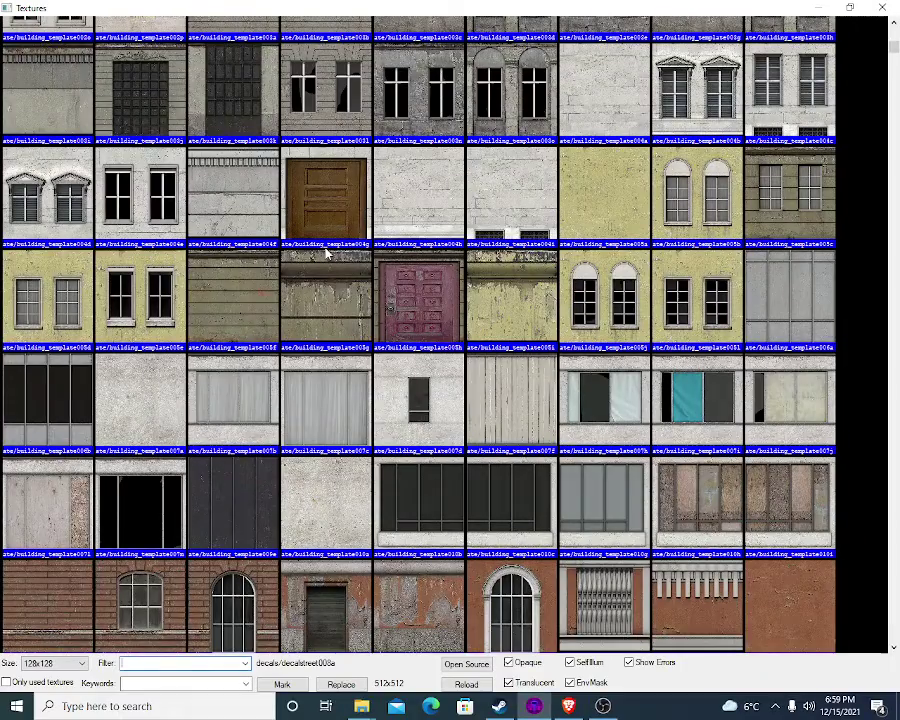
{"action": "scroll", "coordinate": [335, 224], "scroll_direction": "up", "scroll_amount": 5}
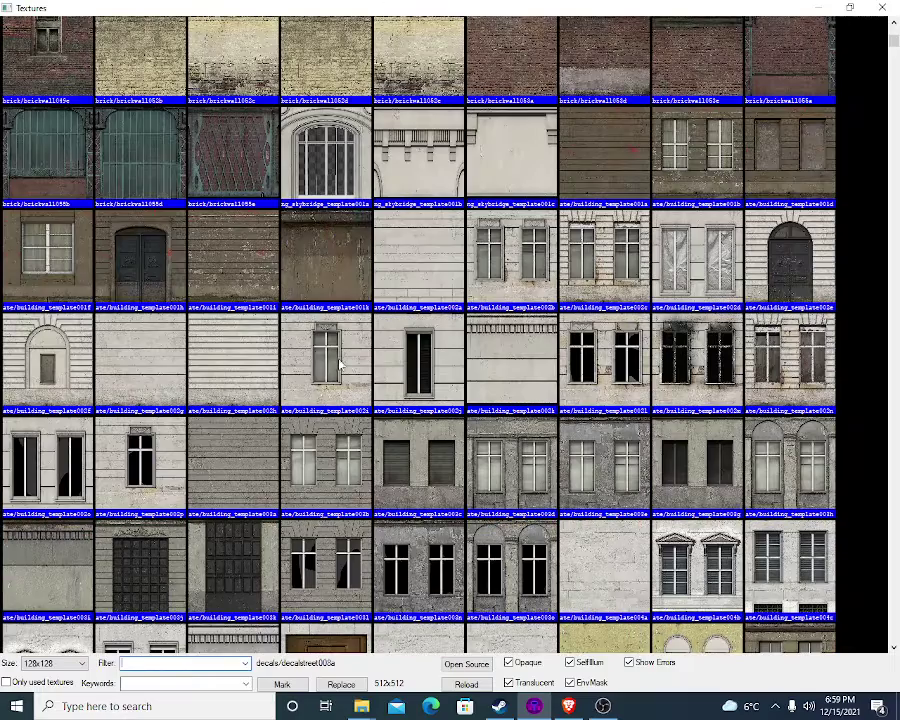
Apply building_template/building_template002g to the room's floor with the face editing tool, inspect it around the room, and close the Face Edit Sheet
{"action": "double_click", "coordinate": [171, 380]}
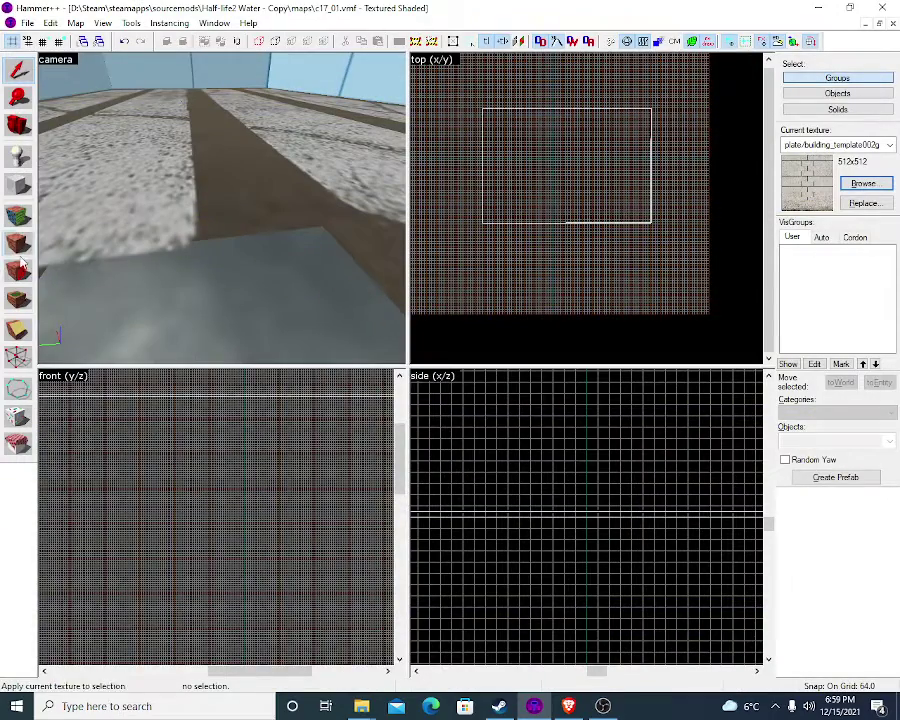
{"action": "key", "text": "shift+a"}
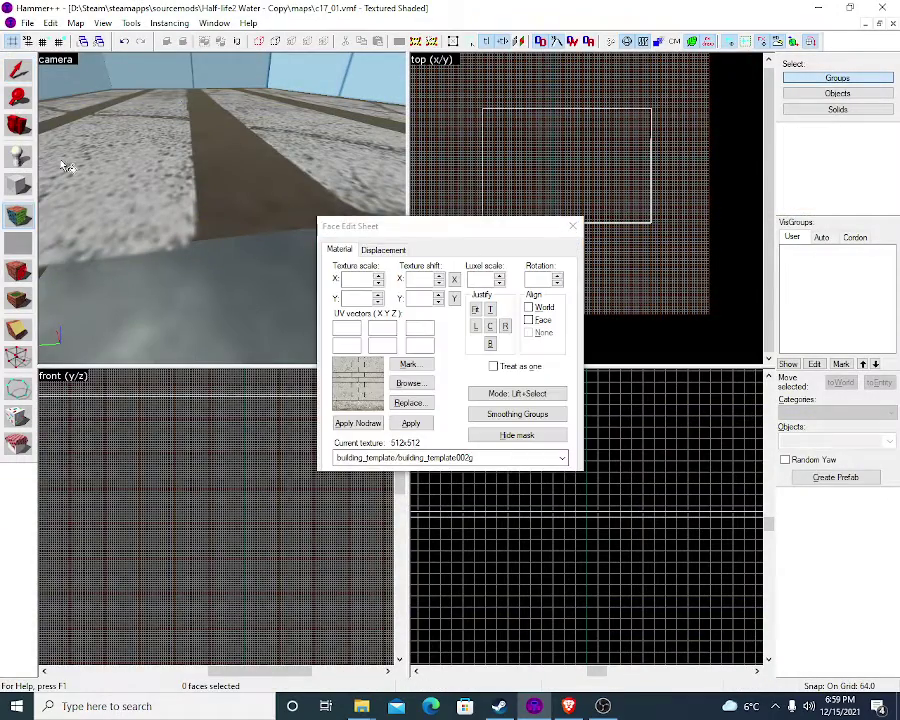
{"action": "right_click", "coordinate": [62, 162]}
{"action": "left_click", "coordinate": [475, 313]}
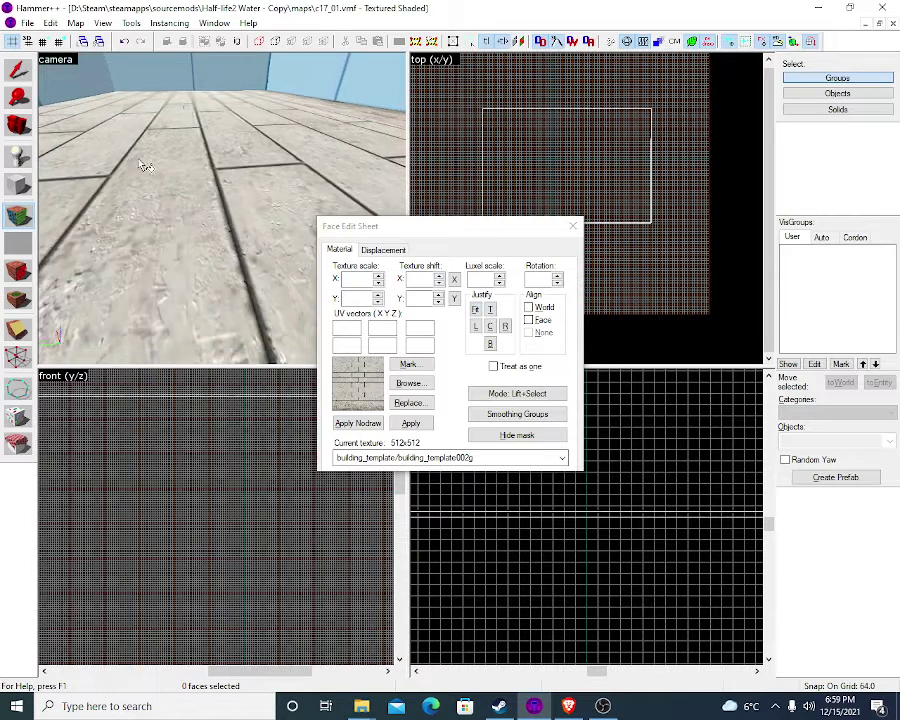
{"action": "key", "text": "z"}
{"action": "key", "text": "w"}
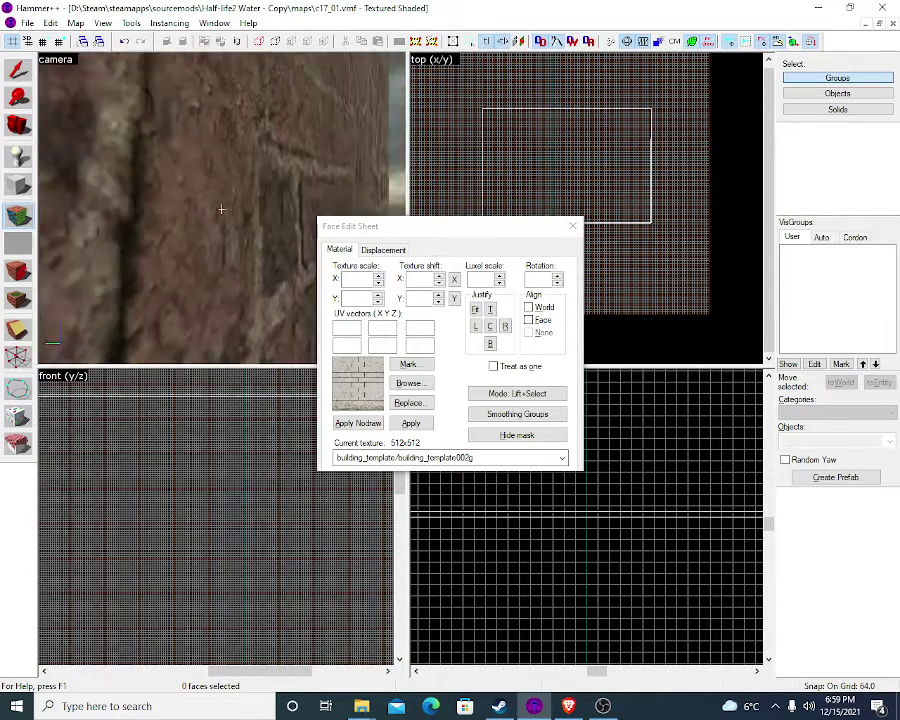
{"action": "key", "text": "w"}
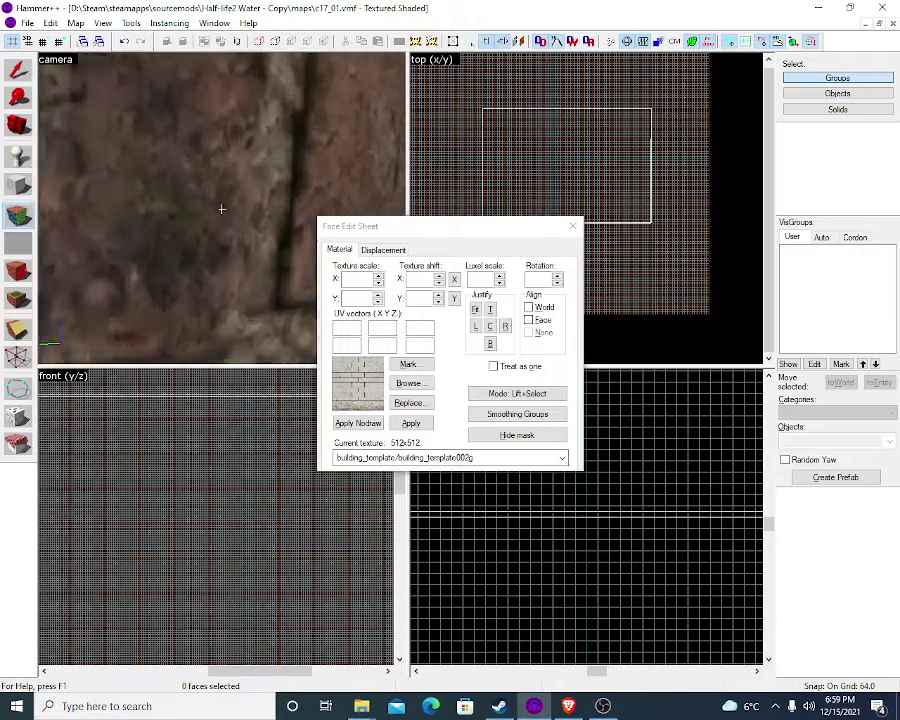
{"action": "key", "text": "z"}
{"action": "key", "text": "z"}
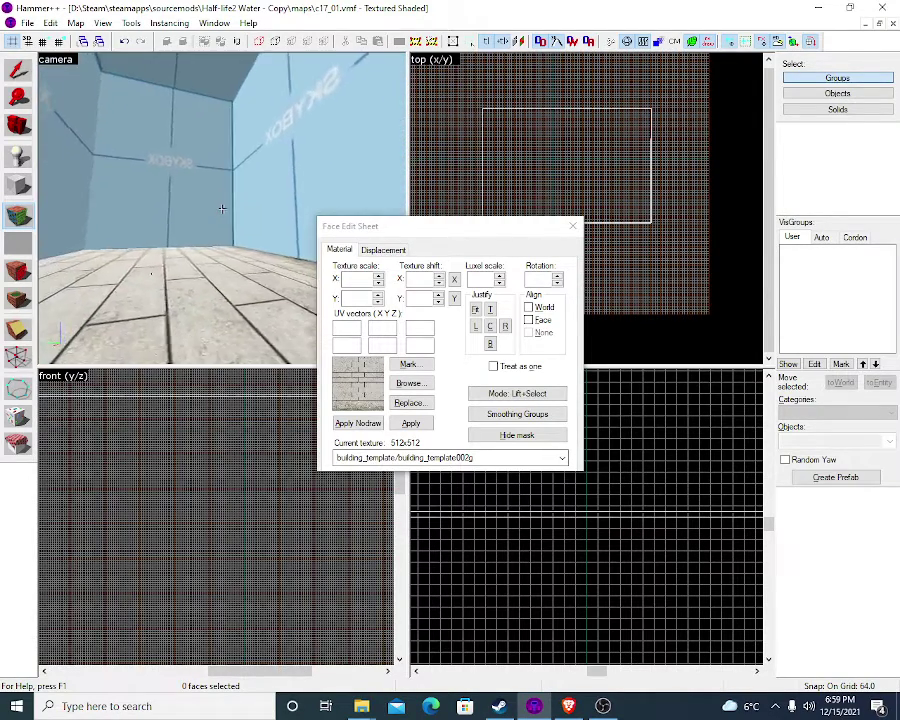
{"action": "key", "text": "z"}
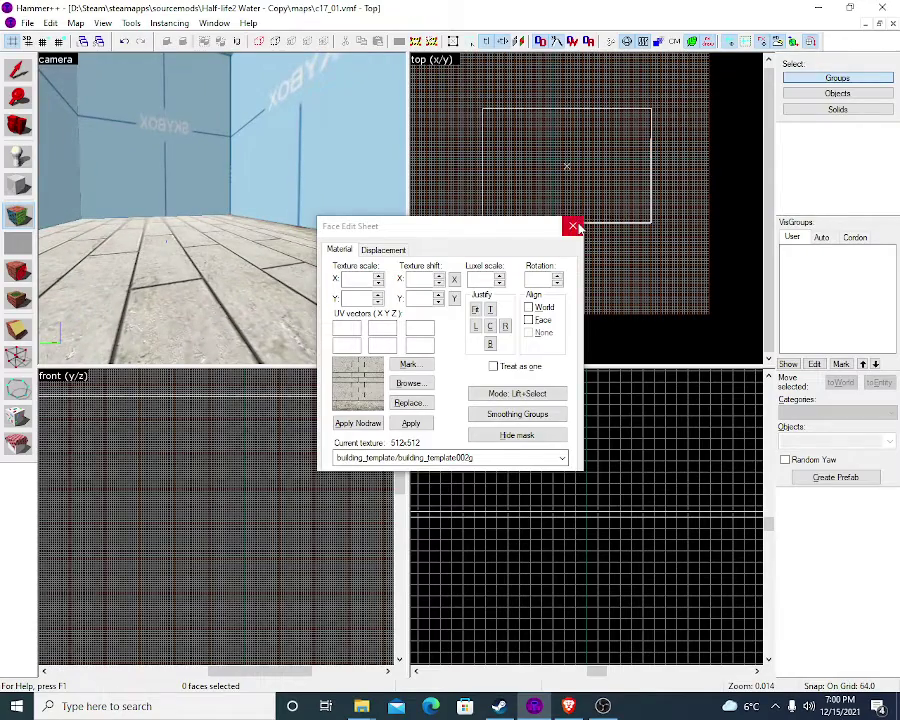
{"action": "left_click", "coordinate": [573, 226]}
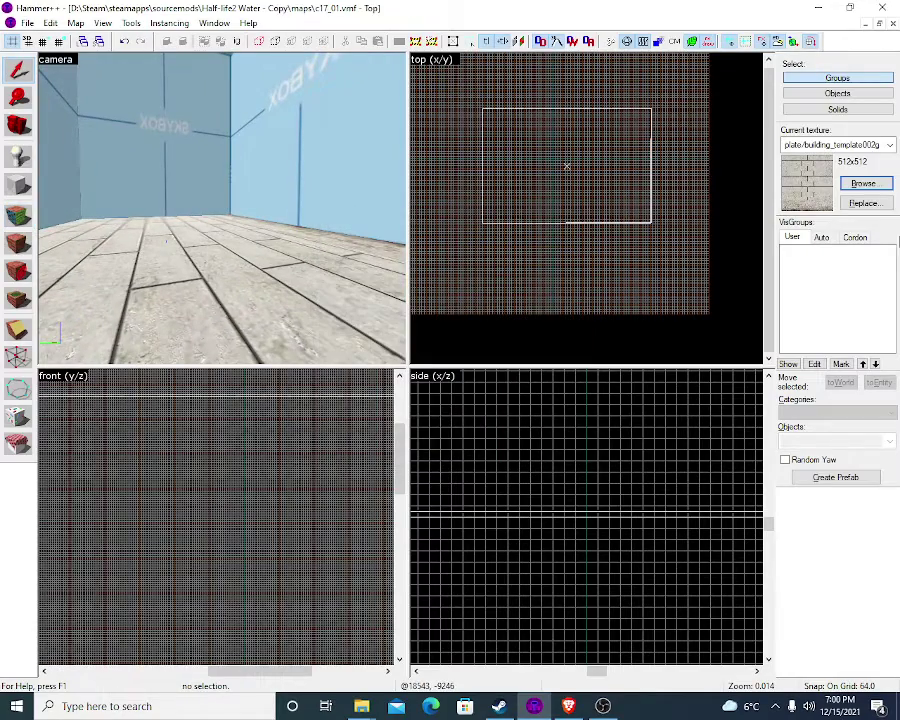
Pick tools/toolsskybox from the textures filtered by "sky" and apply it to the wrongly textured face of the room
{"action": "left_click", "coordinate": [18, 215]}
{"action": "left_click", "coordinate": [410, 380]}
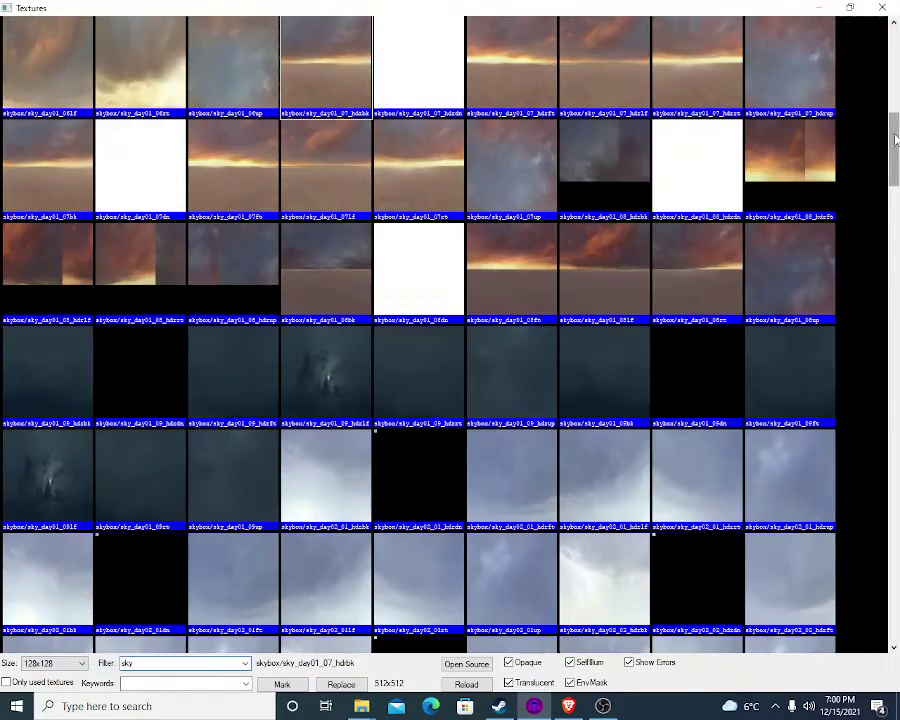
{"action": "left_click_drag", "start_coordinate": [893, 137], "coordinate": [893, 606]}
{"action": "double_click", "coordinate": [240, 603]}
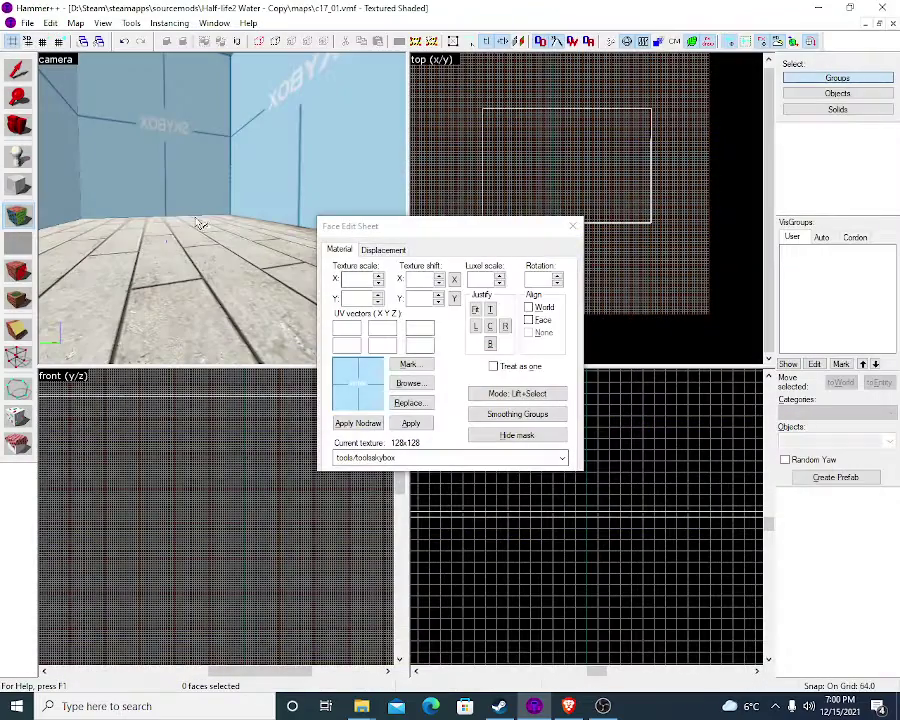
{"action": "key", "text": "z"}
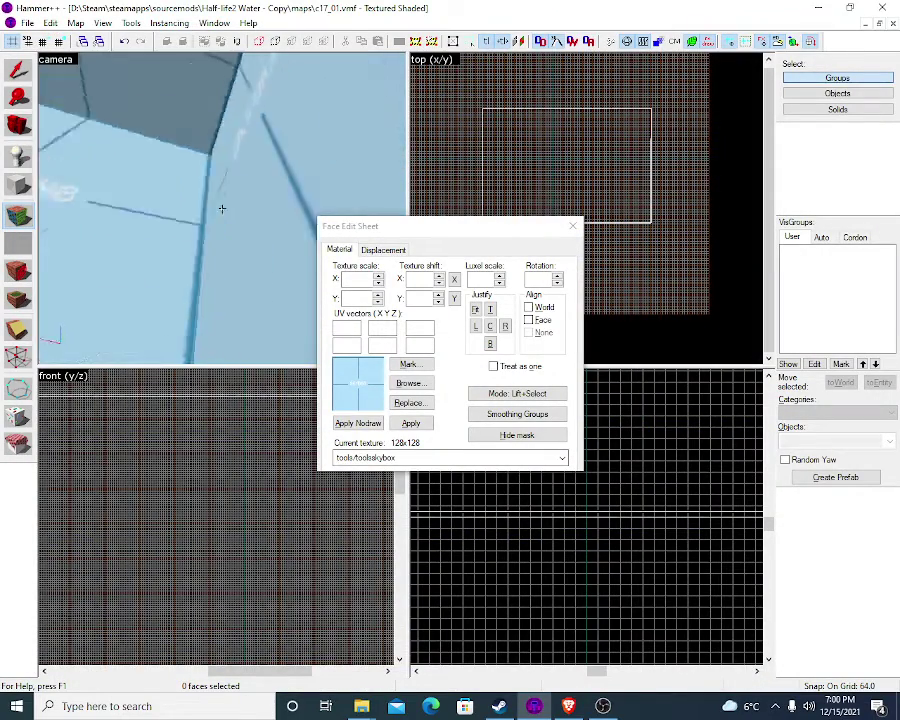
{"action": "key", "text": "z"}
{"action": "key", "text": "z"}
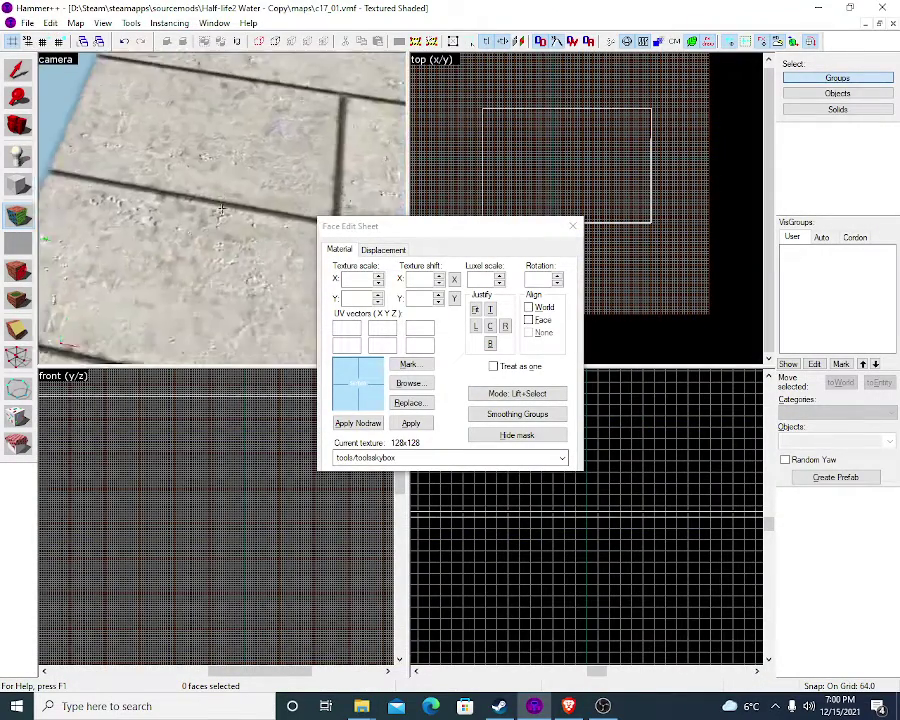
{"action": "key", "text": "z"}
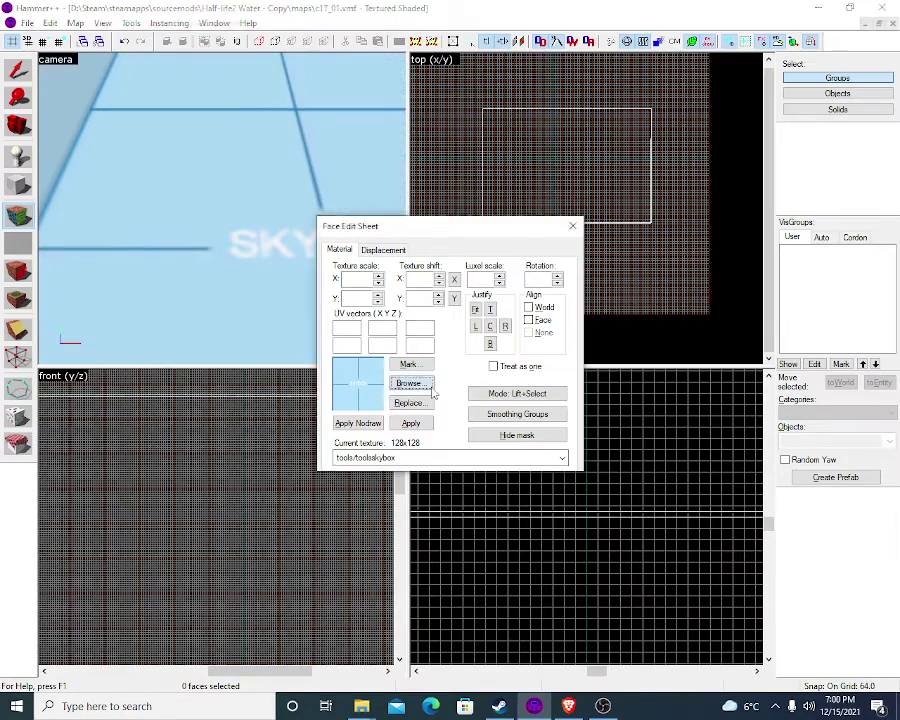
Pick building_template/building_template004h from the texture library and apply it to the room's floor
{"action": "left_click", "coordinate": [409, 383]}
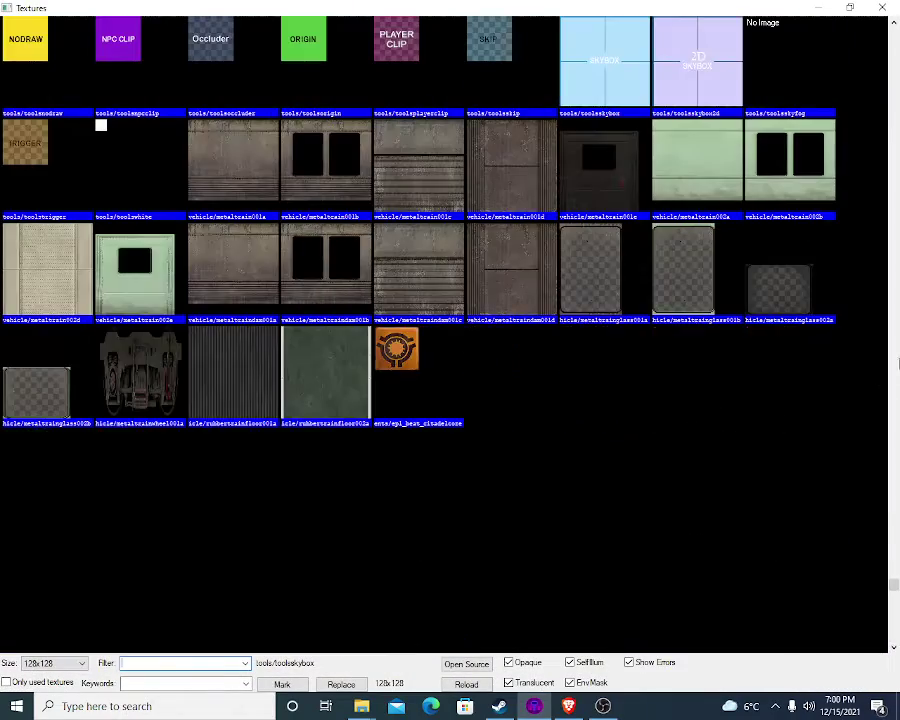
{"action": "scroll", "coordinate": [775, 368], "scroll_direction": "up", "scroll_amount": 5}
{"action": "left_click_drag", "start_coordinate": [892, 582], "coordinate": [886, 37]}
{"action": "scroll", "coordinate": [657, 268], "scroll_direction": "down", "scroll_amount": 5}
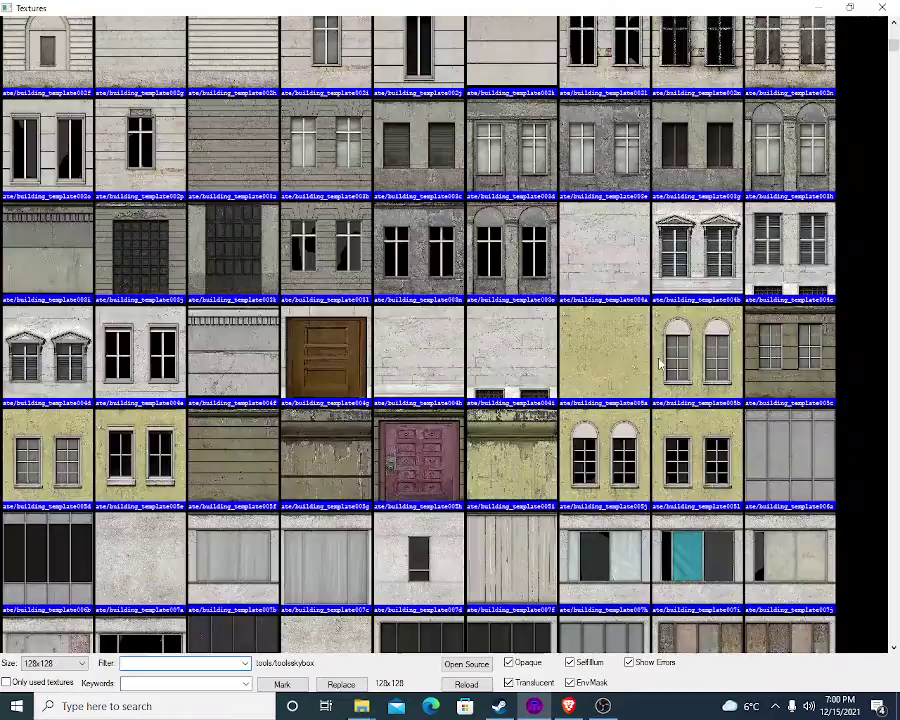
{"action": "double_click", "coordinate": [441, 366]}
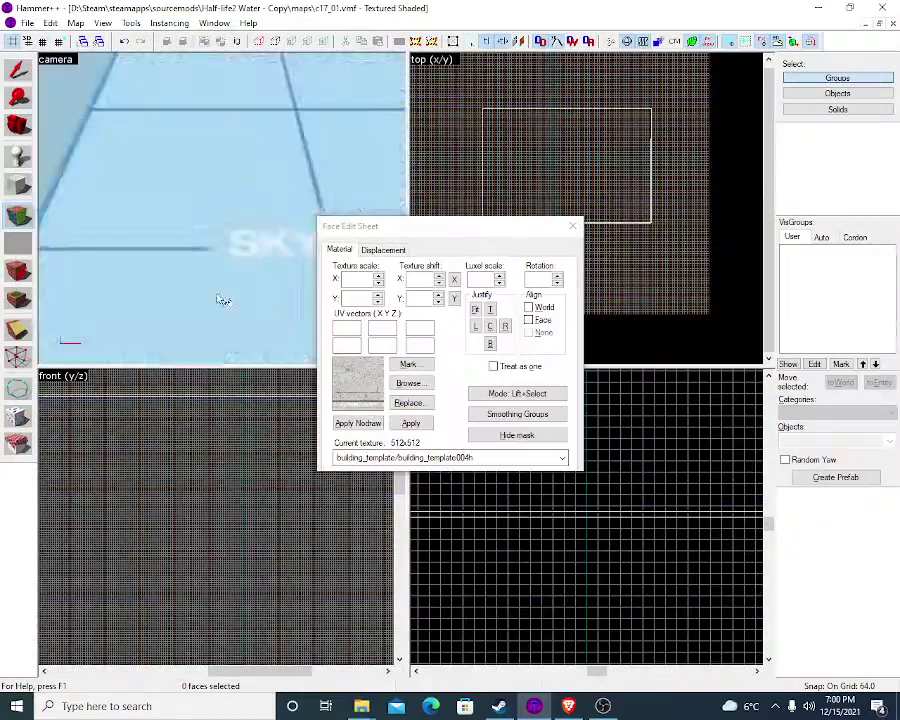
{"action": "key", "text": "z"}
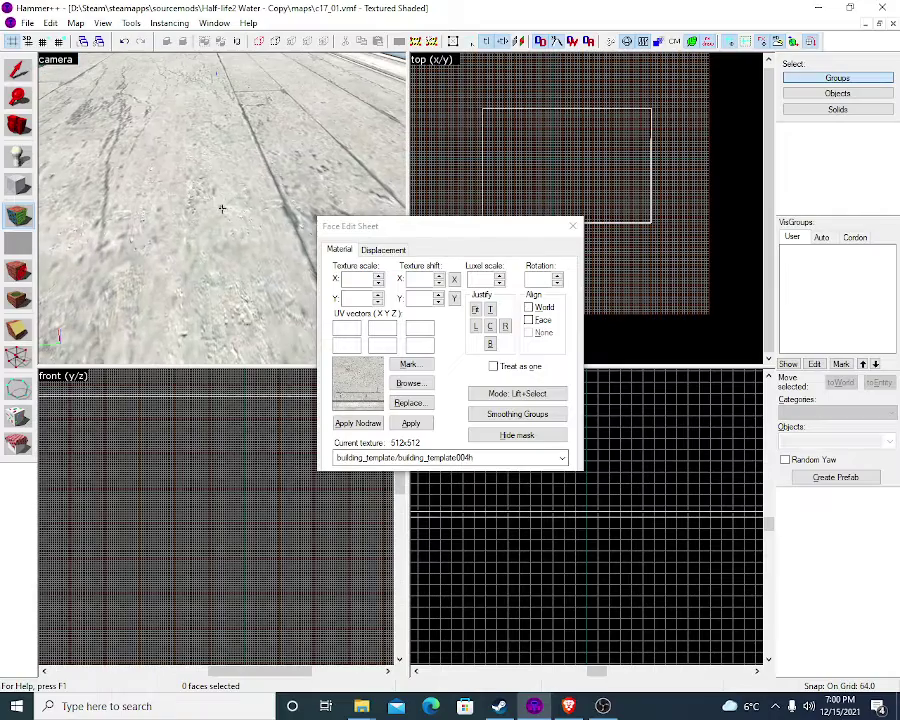
{"action": "left_click", "coordinate": [473, 309]}
{"action": "key", "text": "z"}
{"action": "key", "text": "z"}
Pick building_template/building_template002g from the texture library for the room's floor and close the Face Edit Sheet
{"action": "left_click", "coordinate": [418, 388]}
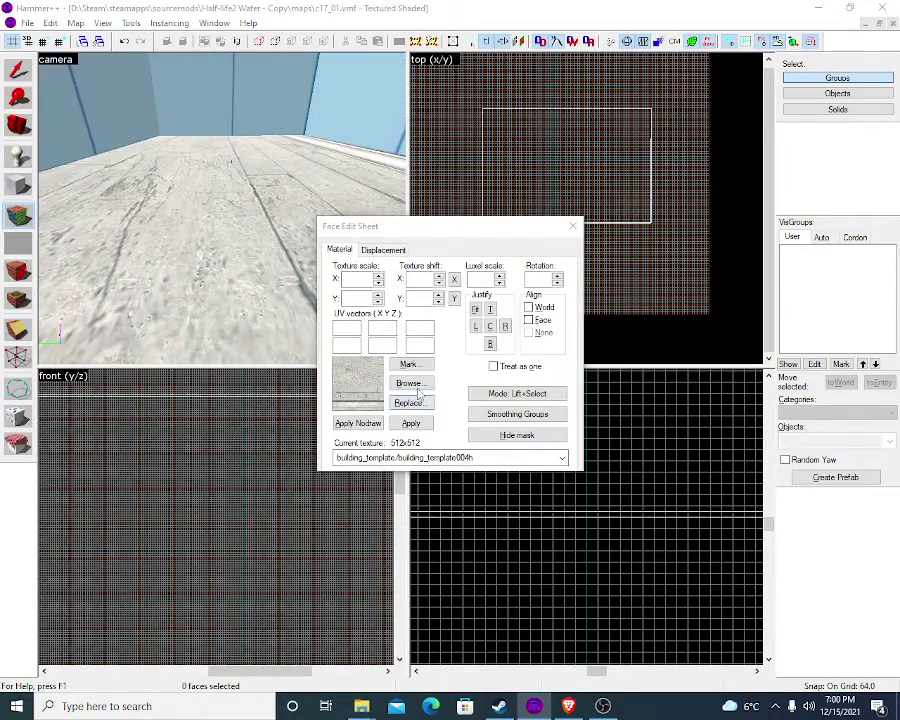
{"action": "left_click", "coordinate": [409, 384]}
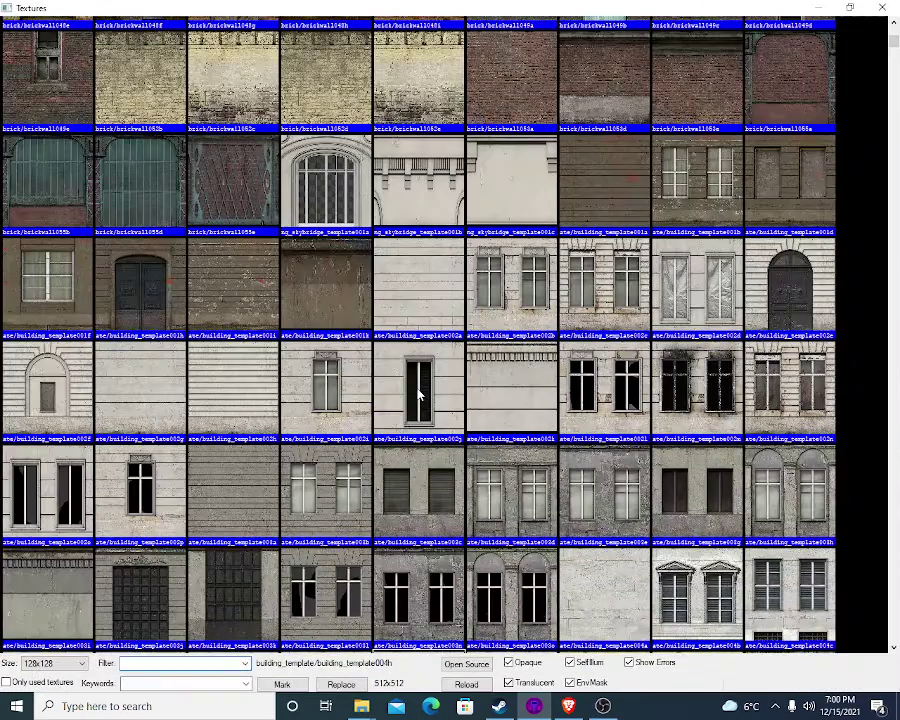
{"action": "double_click", "coordinate": [176, 392]}
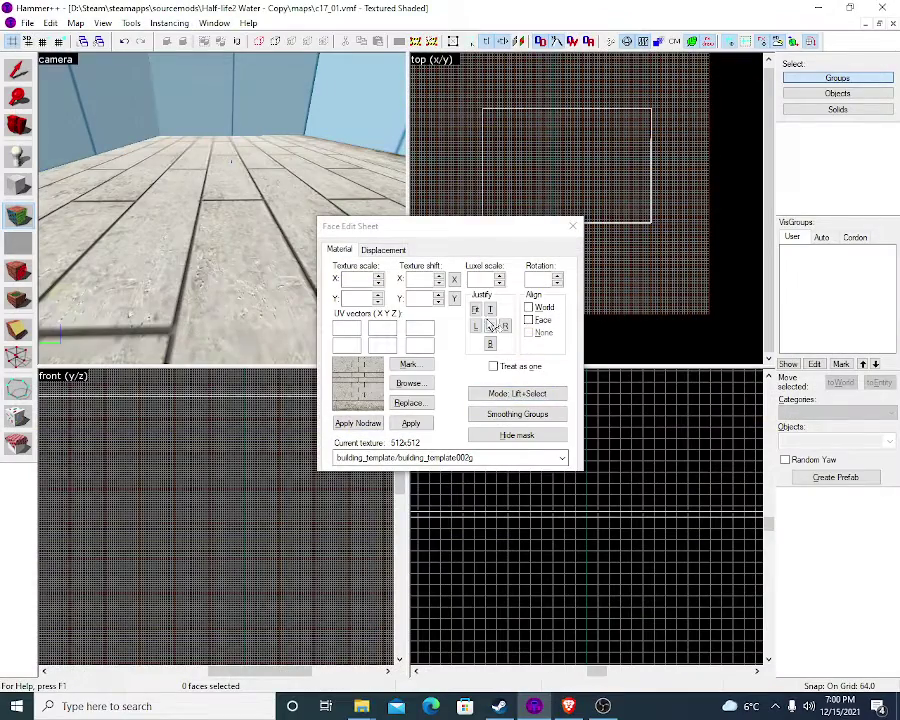
{"action": "left_click", "coordinate": [477, 311]}
{"action": "left_click", "coordinate": [573, 229]}
Place an info_player_start entity on the floor near the room's wall with the Entity tool
{"action": "key", "text": "z"}
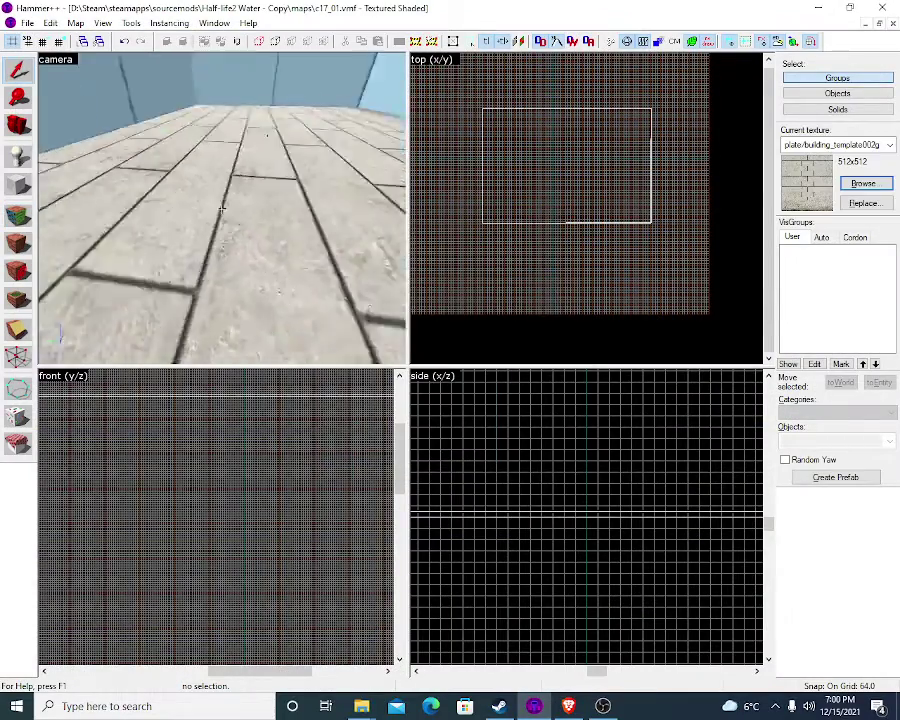
{"action": "key", "text": "w"}
{"action": "key", "text": "w"}
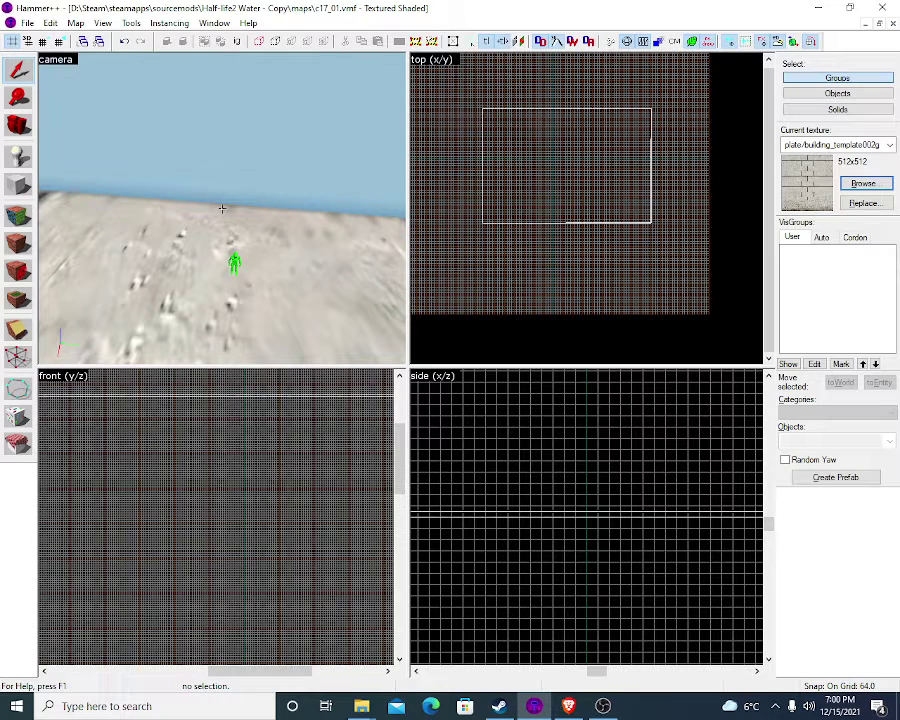
{"action": "key", "text": "w"}
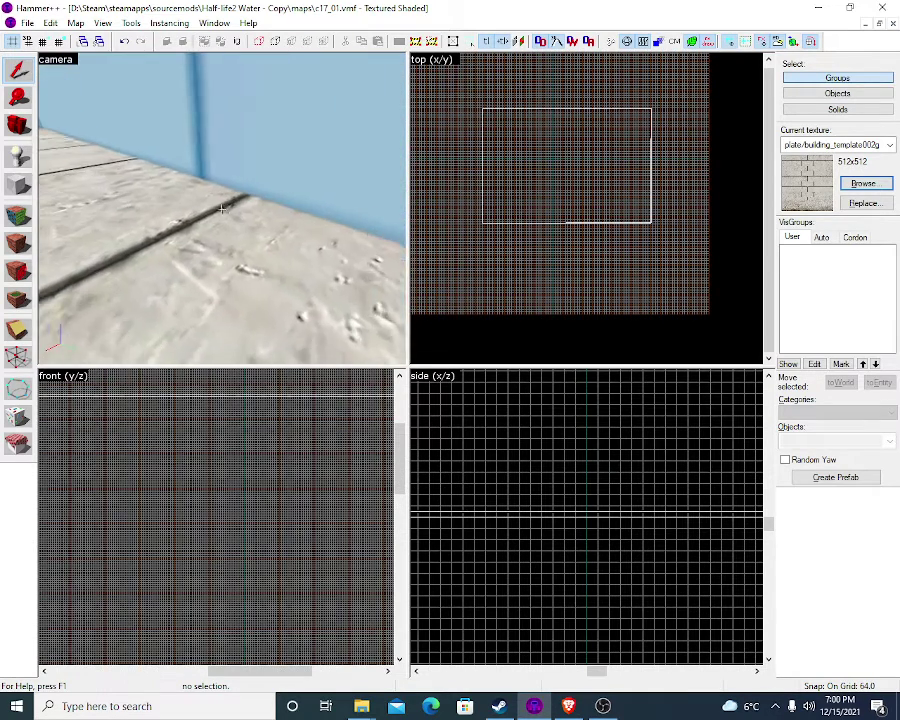
{"action": "key", "text": "w"}
{"action": "key", "text": "shift+e"}
{"action": "key", "text": "z"}
{"action": "left_click", "coordinate": [283, 277]}
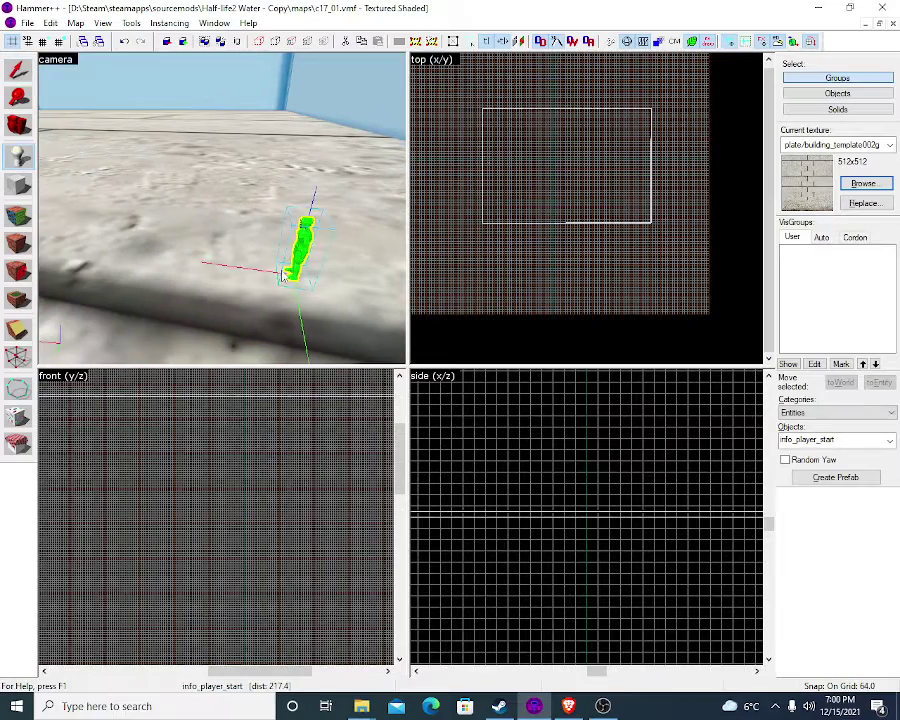
Switch to the browser, check the "city 17" image search results for reference, and return to Hammer++
{"action": "key", "text": "alt+Tab"}
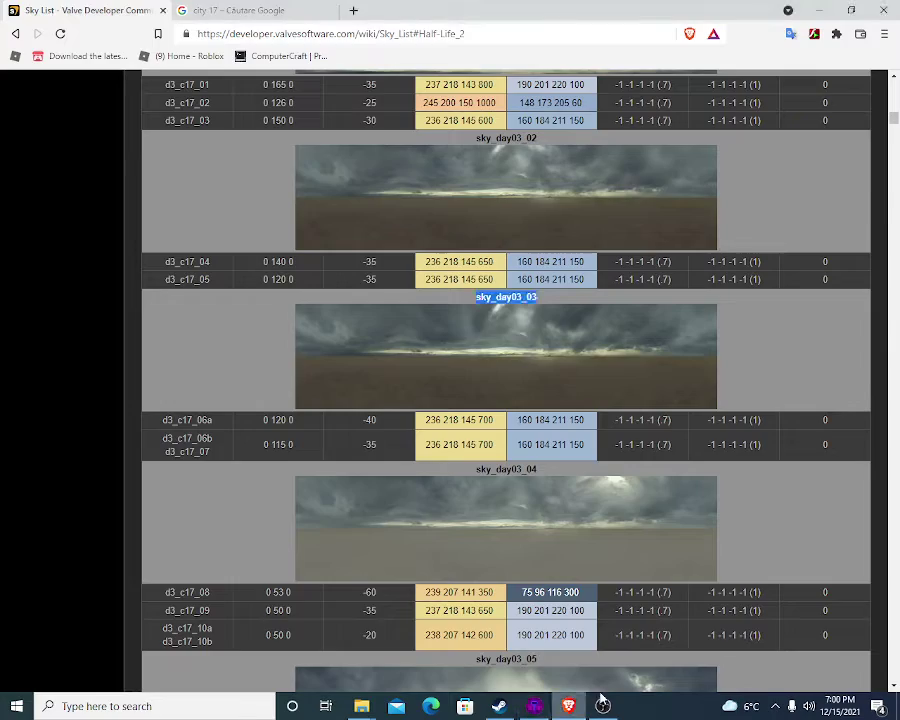
{"action": "left_click", "coordinate": [205, 10]}
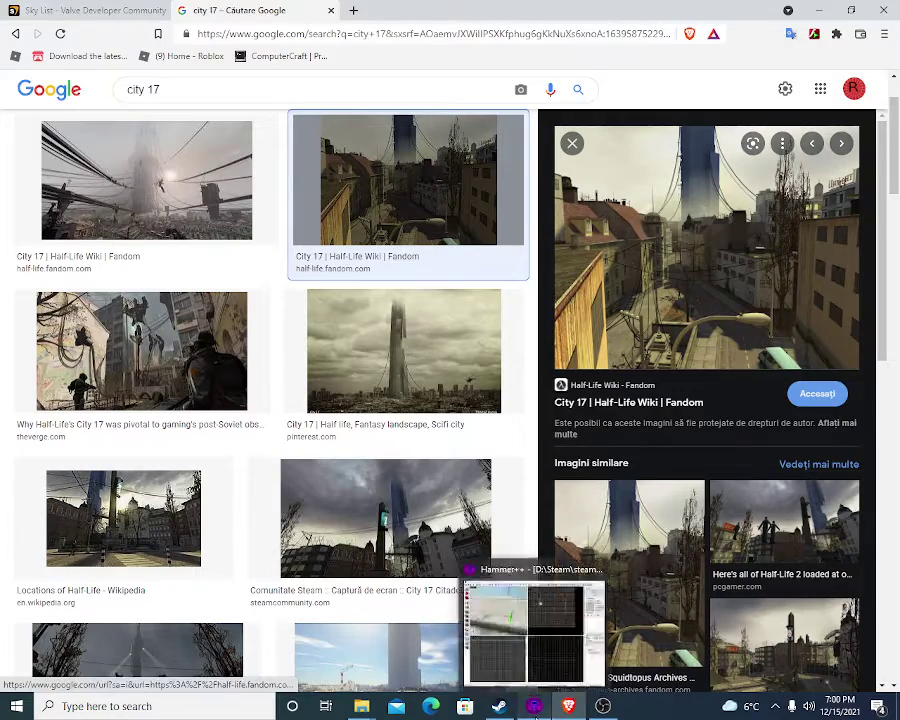
{"action": "left_click", "coordinate": [534, 706]}
Open the placed info_player_start's object properties, change its class to prop_dynamic and apply the change
{"action": "mouse_move", "coordinate": [222, 208]}
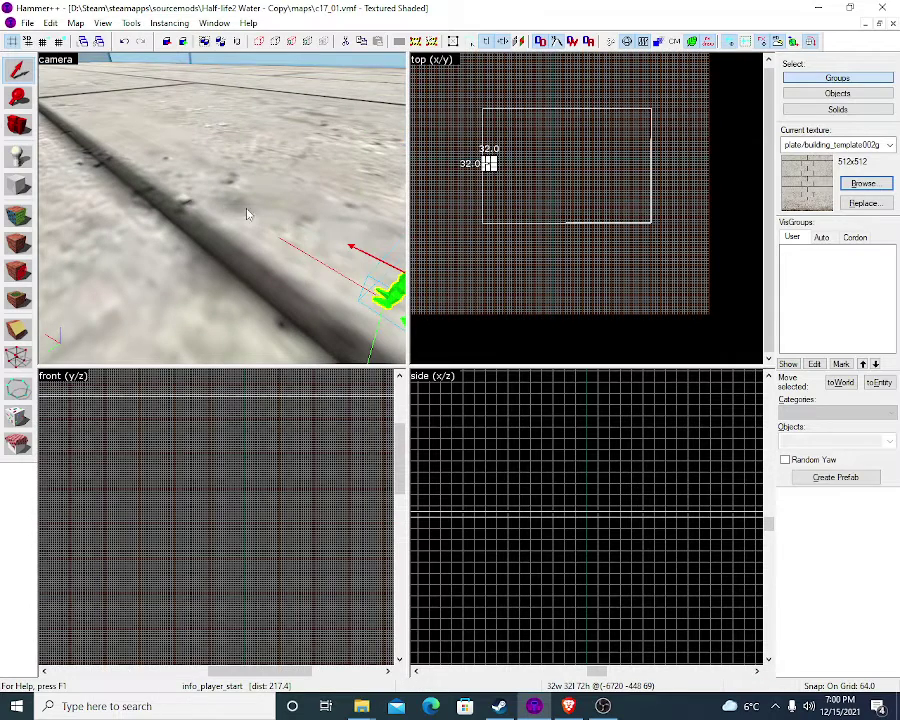
{"action": "key", "text": "z"}
{"action": "double_click", "coordinate": [222, 208]}
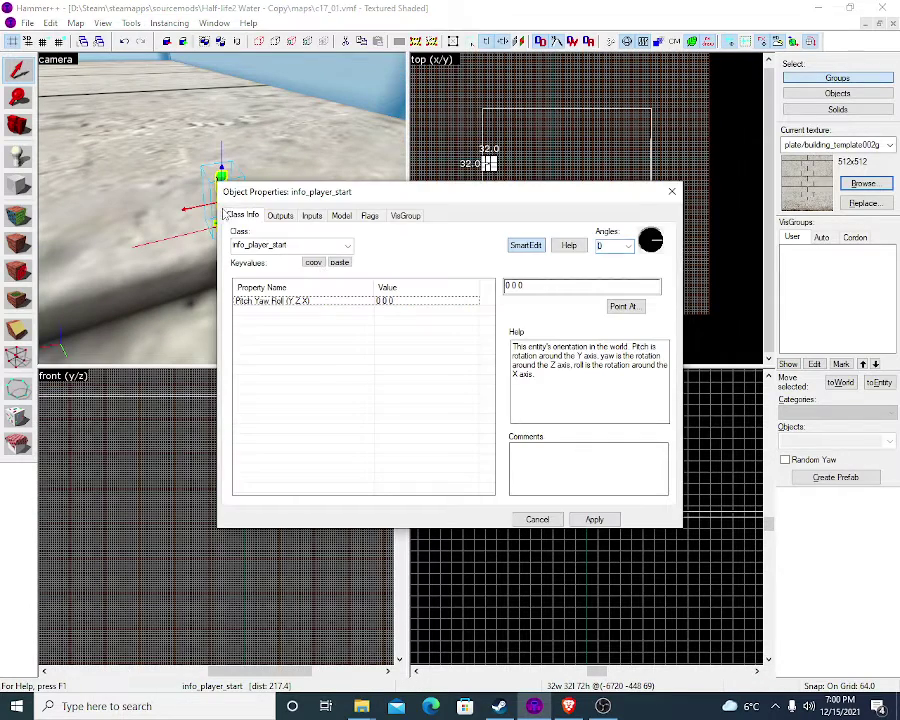
{"action": "left_click", "coordinate": [347, 245]}
{"action": "scroll", "coordinate": [300, 420], "scroll_direction": "down", "scroll_amount": 5}
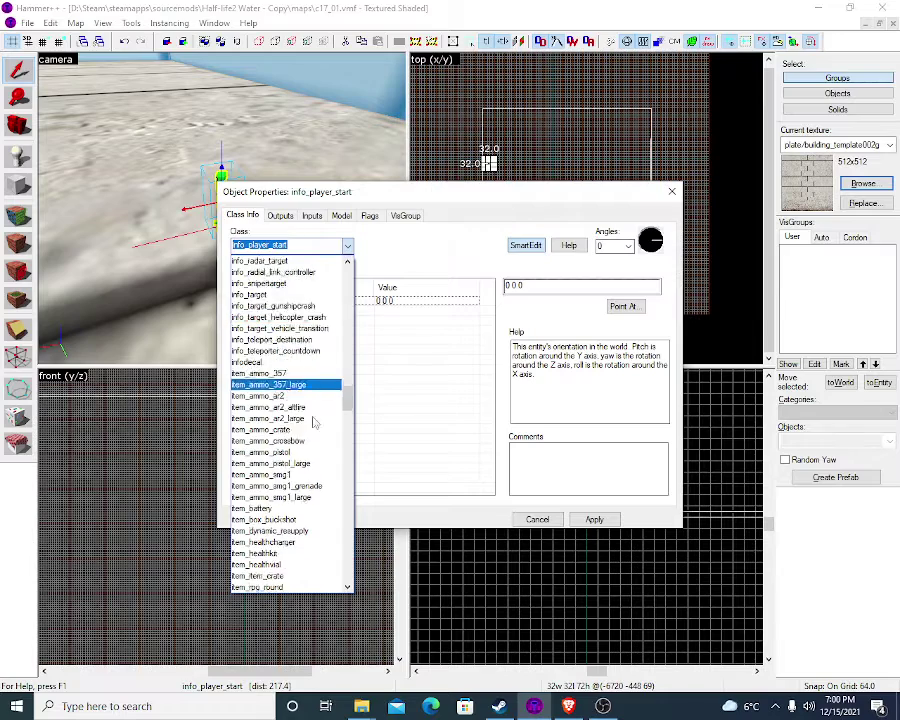
{"action": "scroll", "coordinate": [266, 424], "scroll_direction": "down", "scroll_amount": 20}
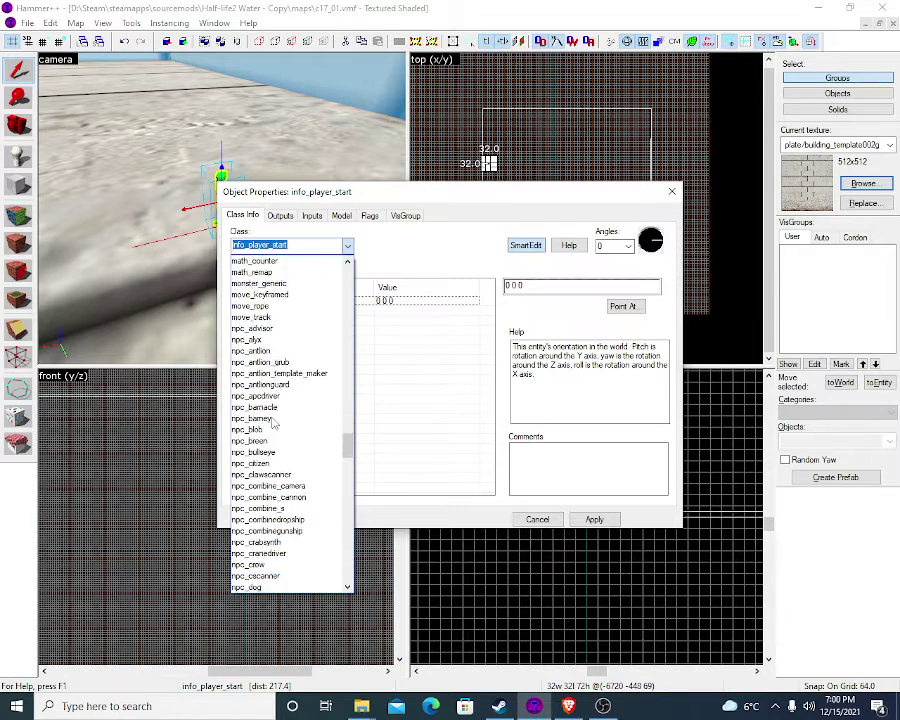
{"action": "scroll", "coordinate": [273, 424], "scroll_direction": "down", "scroll_amount": 3}
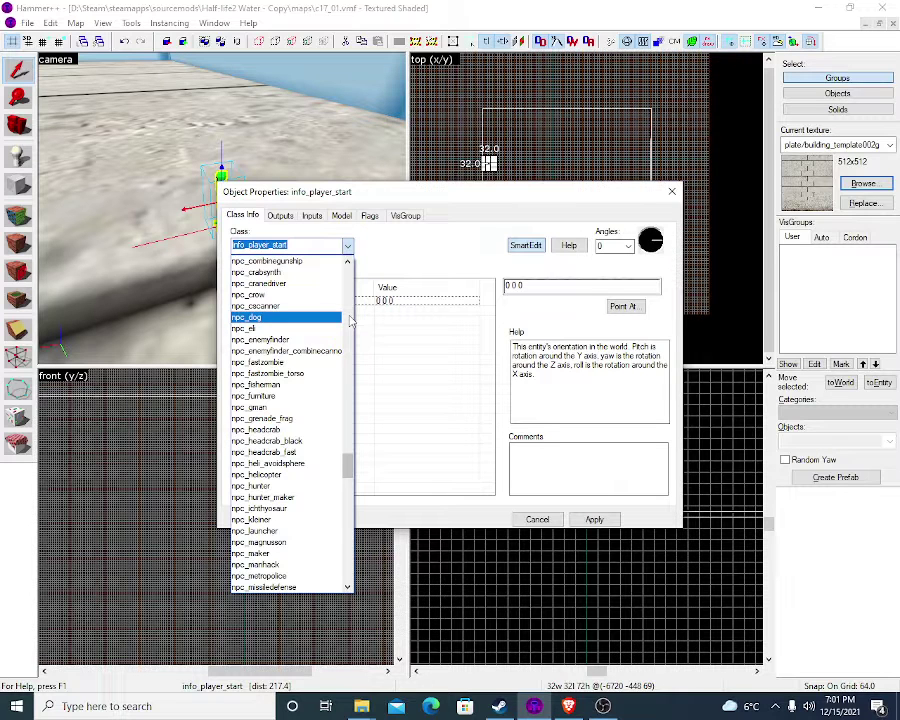
{"action": "left_click", "coordinate": [312, 396]}
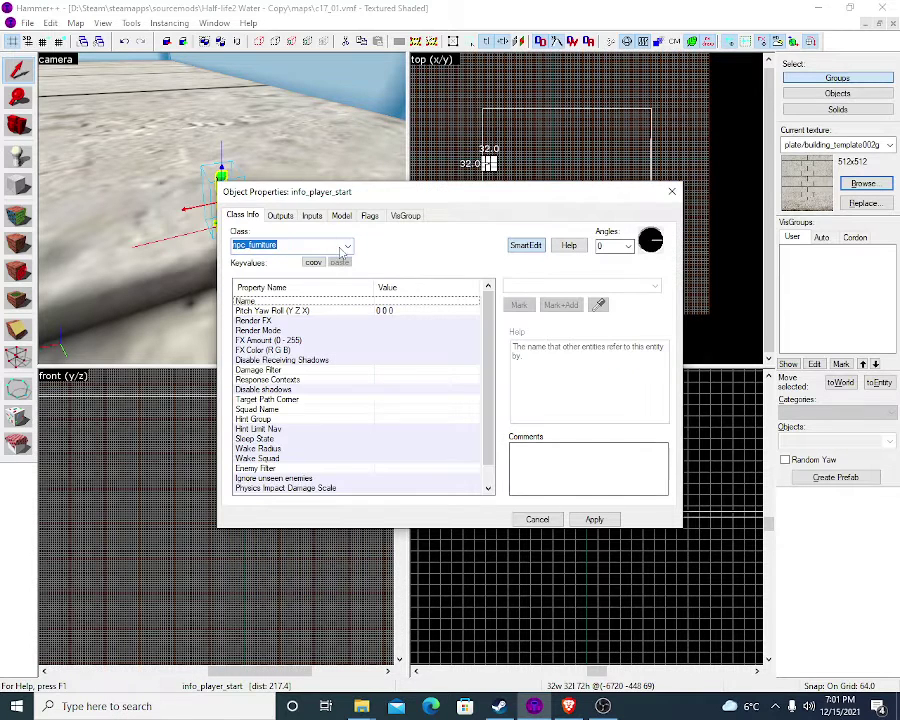
{"action": "left_click", "coordinate": [346, 249]}
{"action": "key", "text": "BackSpace"}
{"action": "type", "text": "p"}
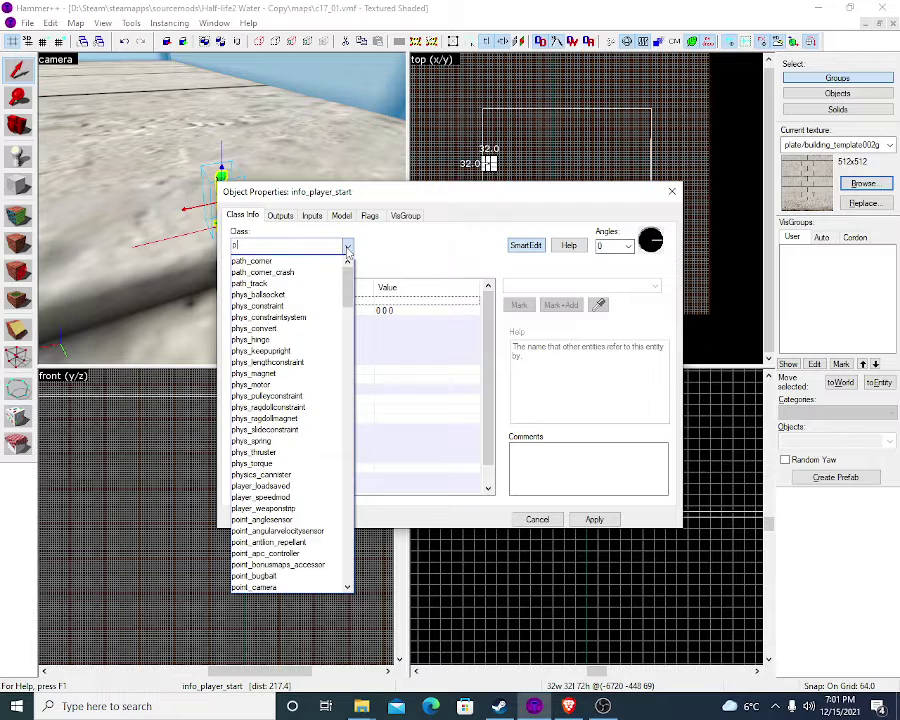
{"action": "type", "text": "rop"}
{"action": "left_click", "coordinate": [295, 305]}
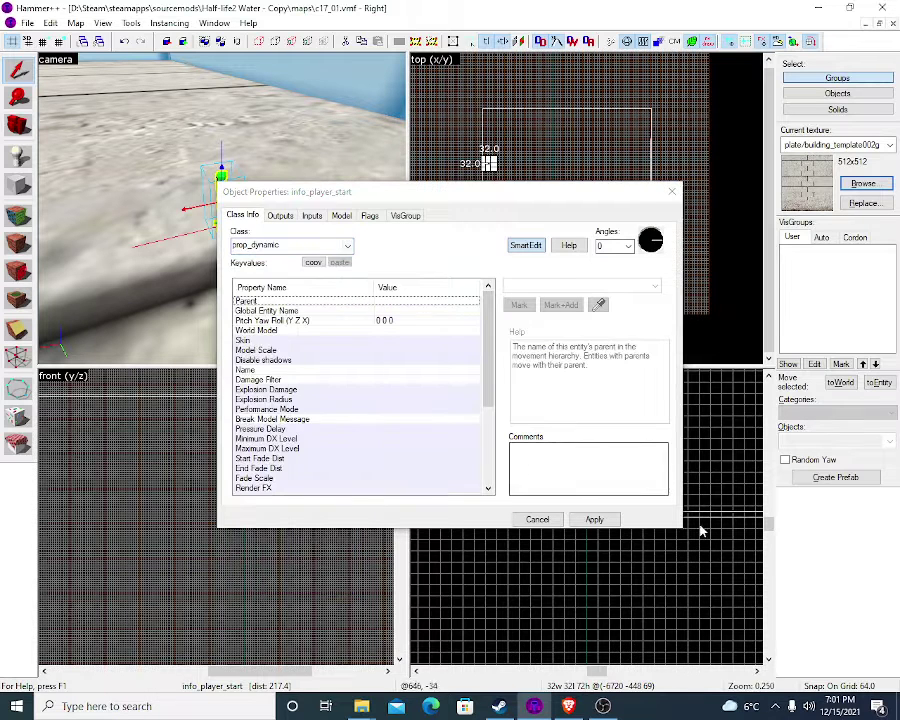
{"action": "left_click", "coordinate": [606, 523]}
Open the model browser for the prop's World Model, filter the models by "building" and check the City 17 reference images in the browser
{"action": "left_click", "coordinate": [378, 341]}
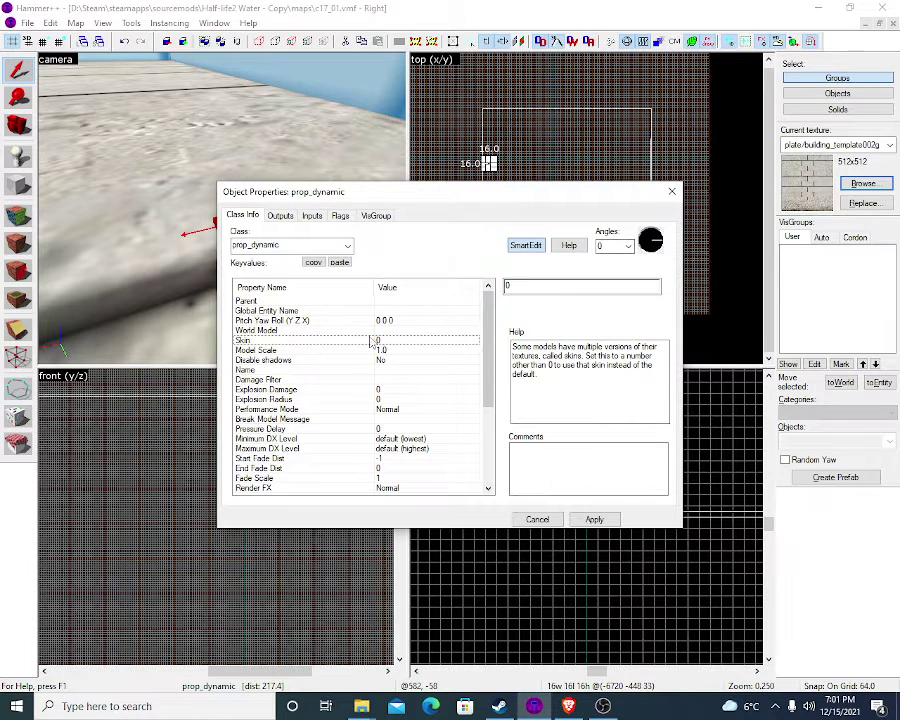
{"action": "left_click", "coordinate": [373, 331]}
{"action": "left_click", "coordinate": [522, 306]}
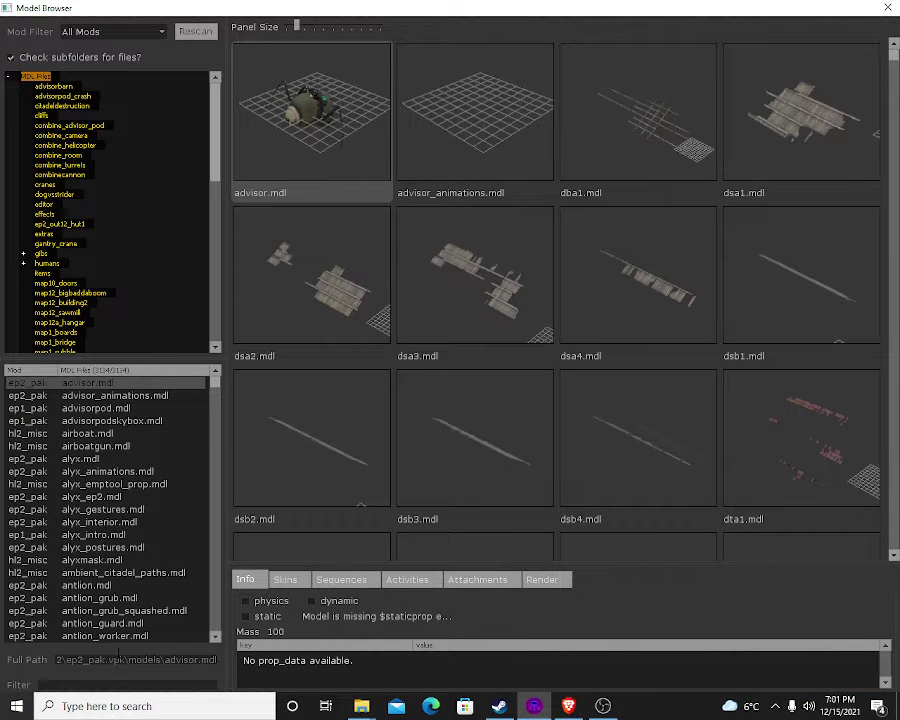
{"action": "left_click", "coordinate": [117, 684]}
{"action": "type", "text": "build"}
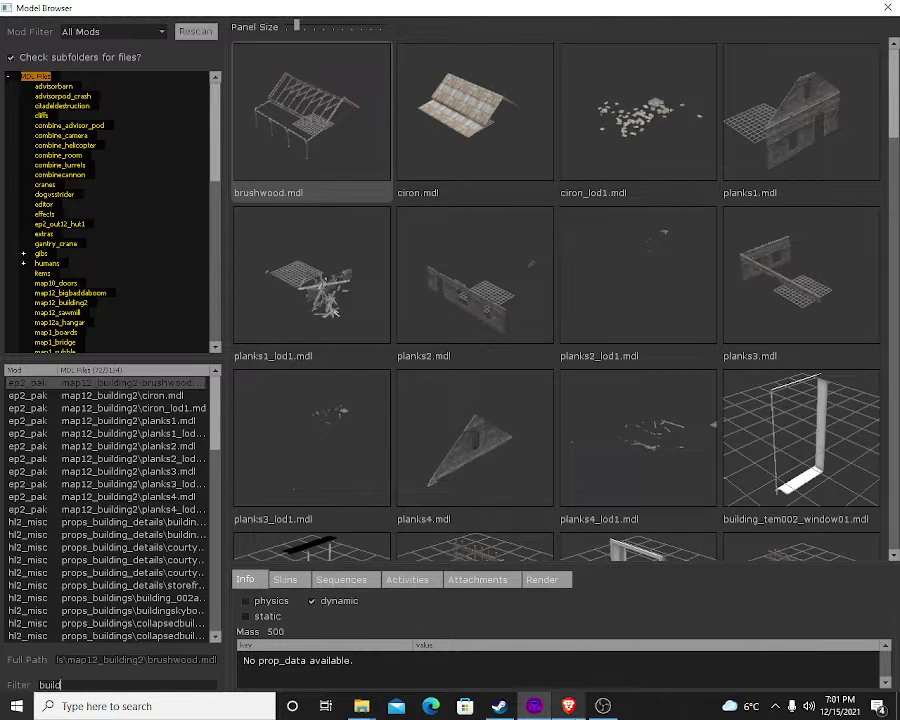
{"action": "key", "text": "alt+Tab"}
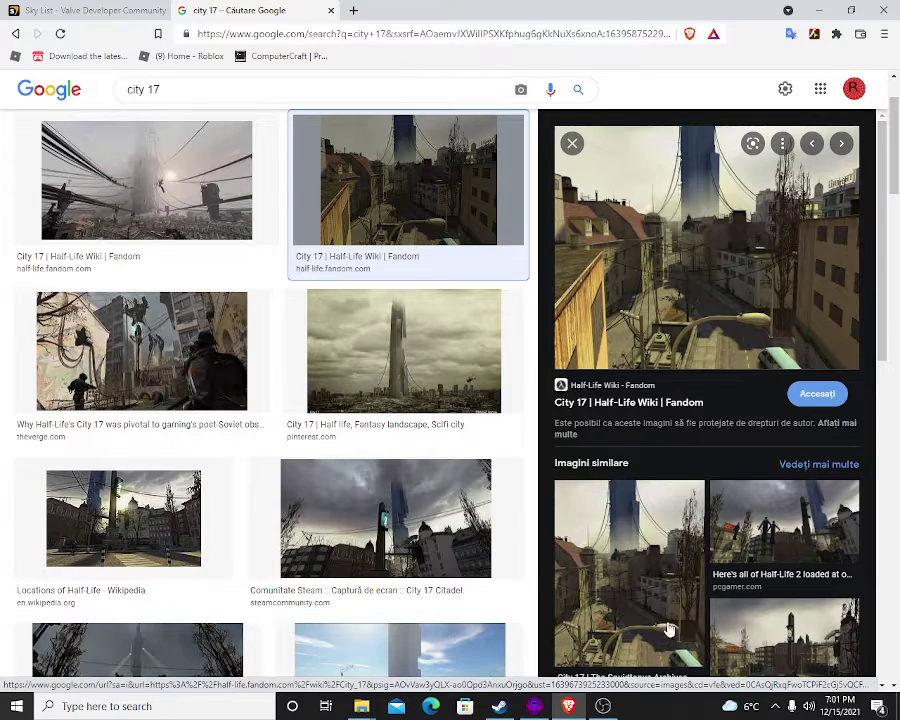
{"action": "left_click", "coordinate": [535, 708]}
Browse the filtered building models, choose row_res_2.mdl as the prop's world model and apply it
{"action": "scroll", "coordinate": [575, 398], "scroll_direction": "down", "scroll_amount": 10}
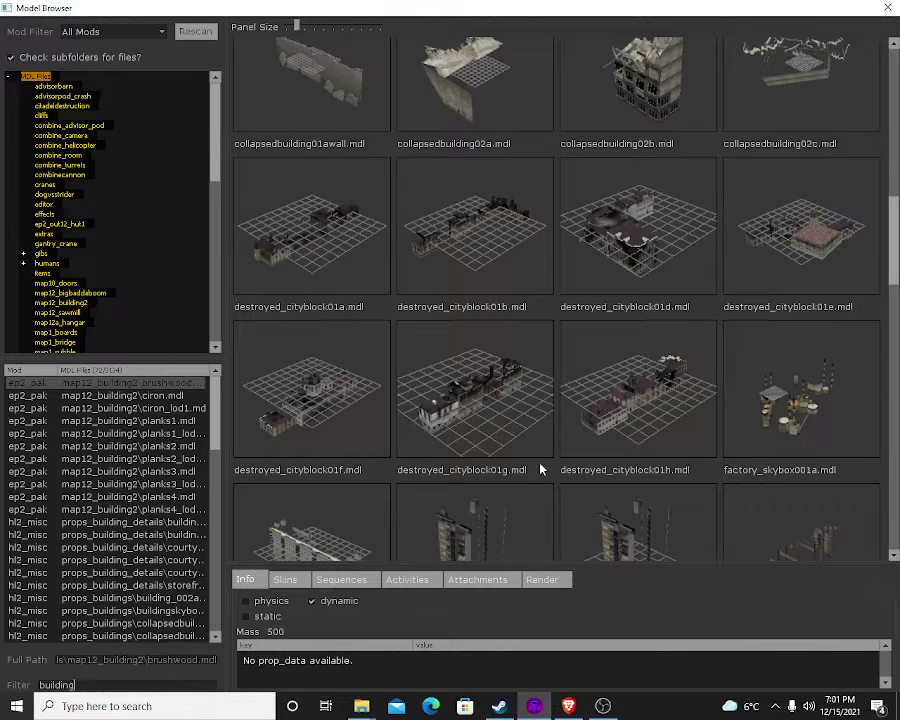
{"action": "scroll", "coordinate": [652, 342], "scroll_direction": "down", "scroll_amount": 8}
{"action": "scroll", "coordinate": [648, 341], "scroll_direction": "down", "scroll_amount": 3}
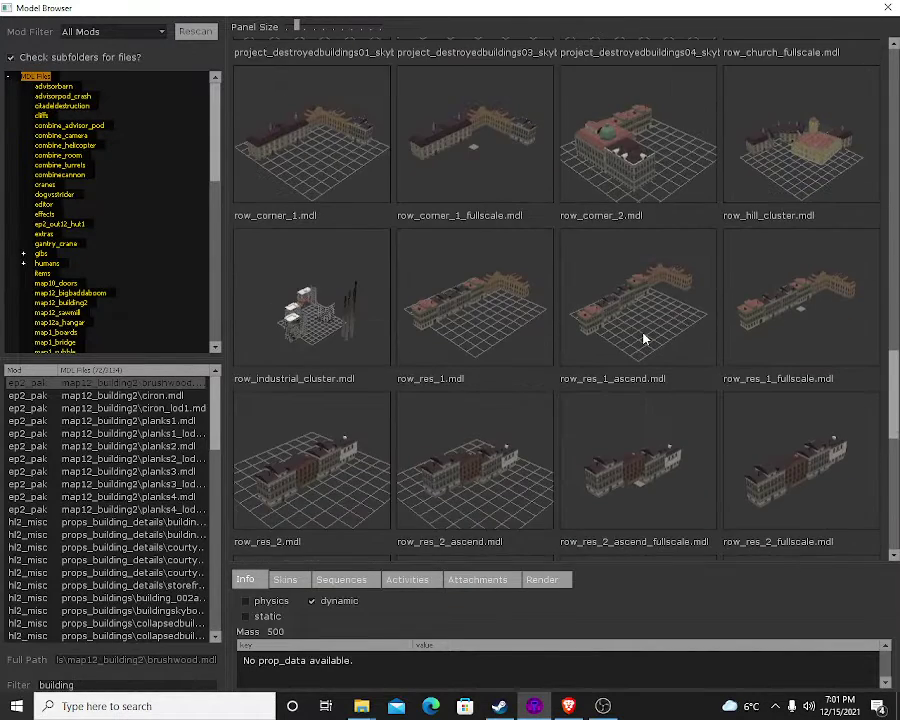
{"action": "scroll", "coordinate": [645, 340], "scroll_direction": "down", "scroll_amount": 2}
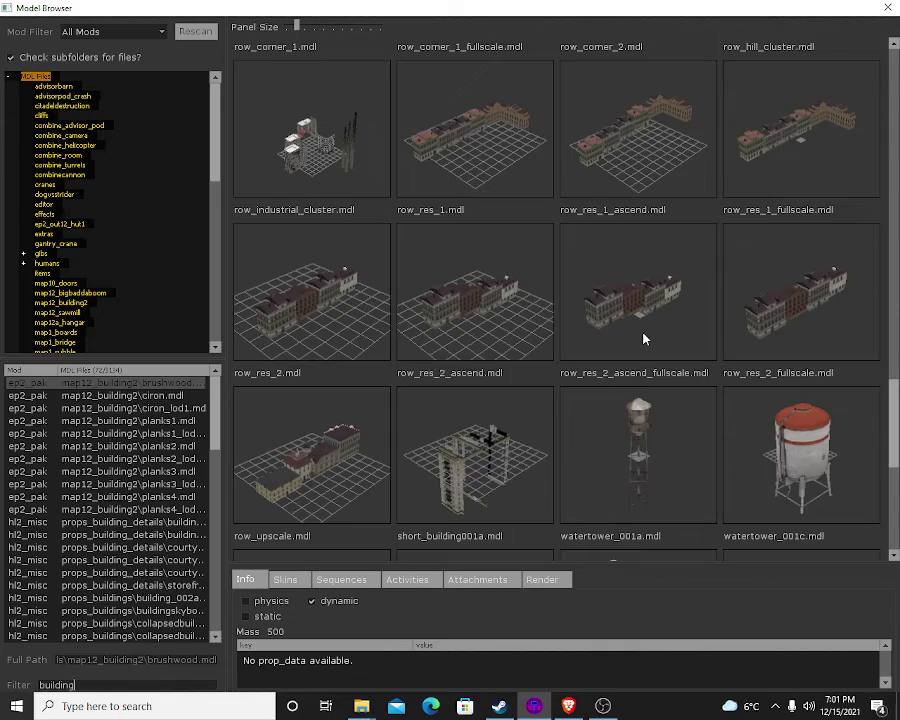
{"action": "scroll", "coordinate": [638, 337], "scroll_direction": "down", "scroll_amount": 6}
{"action": "scroll", "coordinate": [622, 340], "scroll_direction": "up", "scroll_amount": 4}
{"action": "scroll", "coordinate": [622, 340], "scroll_direction": "up", "scroll_amount": 2}
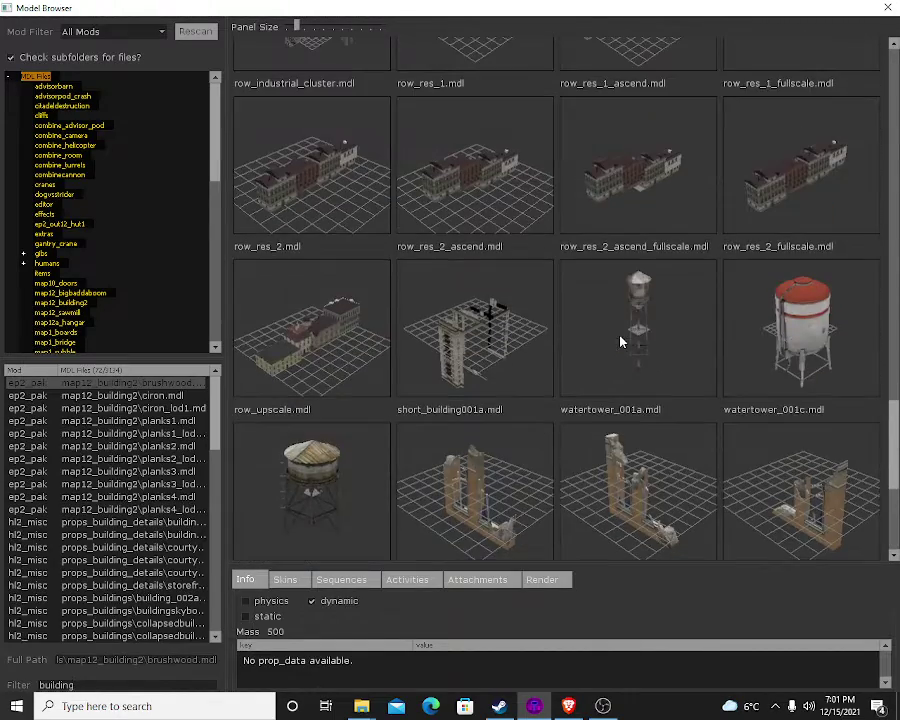
{"action": "double_click", "coordinate": [300, 213]}
{"action": "left_click", "coordinate": [594, 519]}
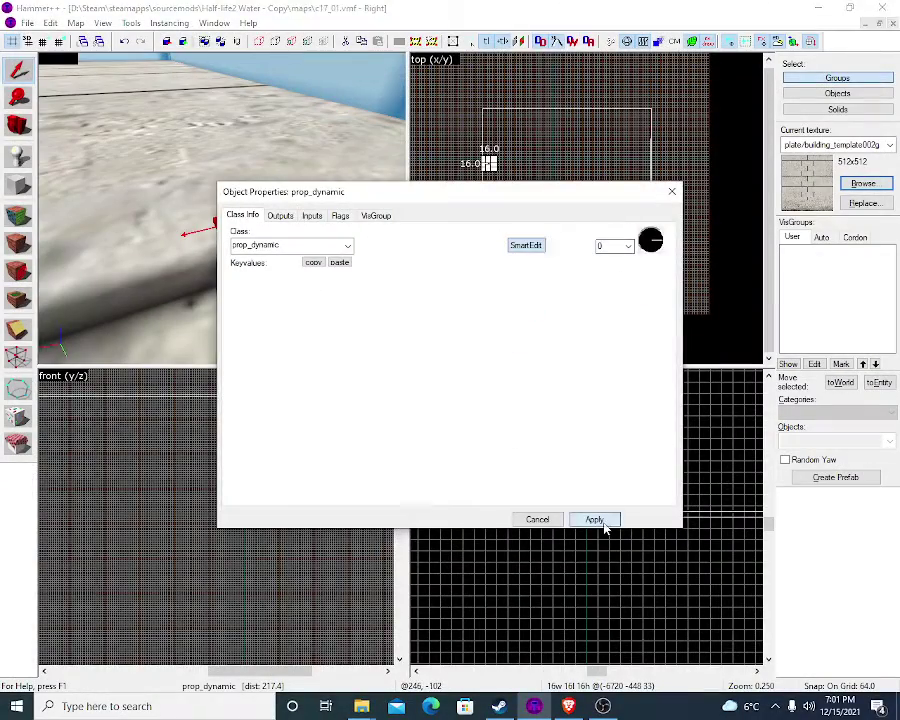
Set the row_res_2 prop's Model Scale to 10, apply it and close the object properties
{"action": "key", "text": "w"}
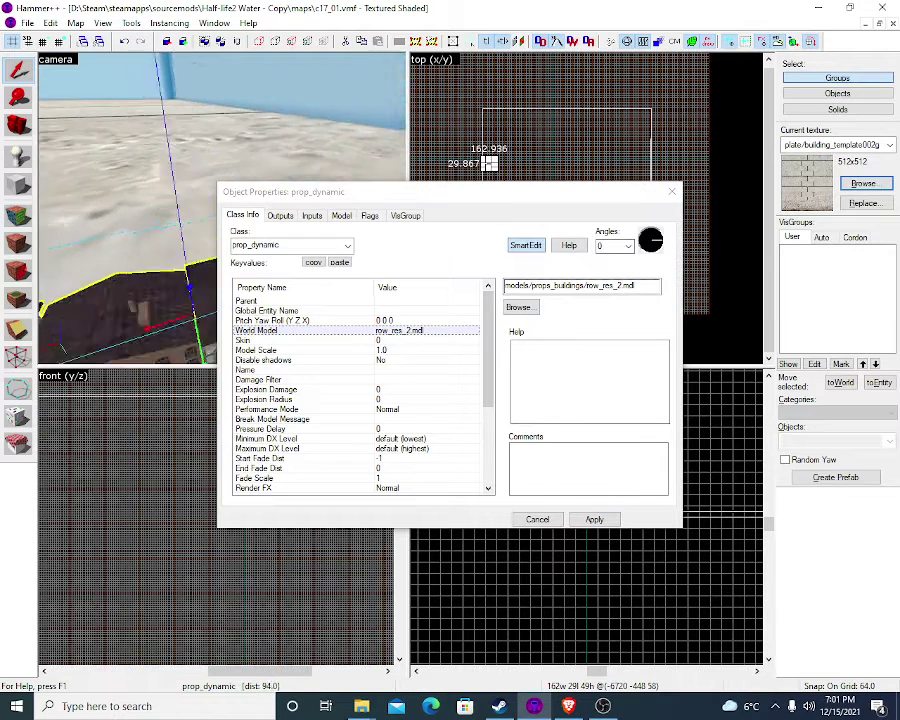
{"action": "key", "text": "s"}
{"action": "key", "text": "s"}
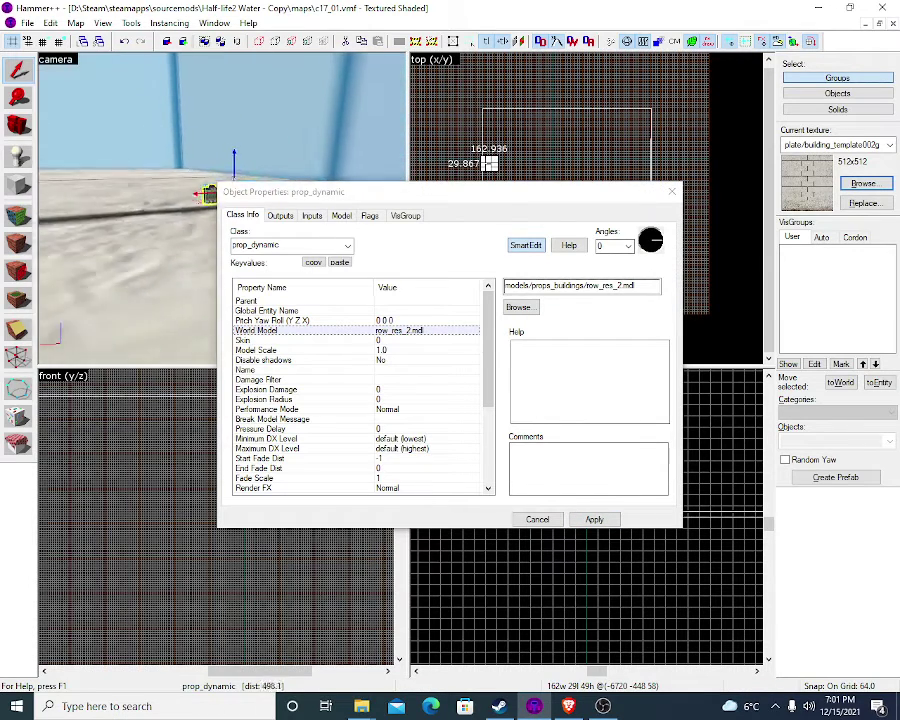
{"action": "key", "text": "z"}
{"action": "left_click", "coordinate": [390, 350]}
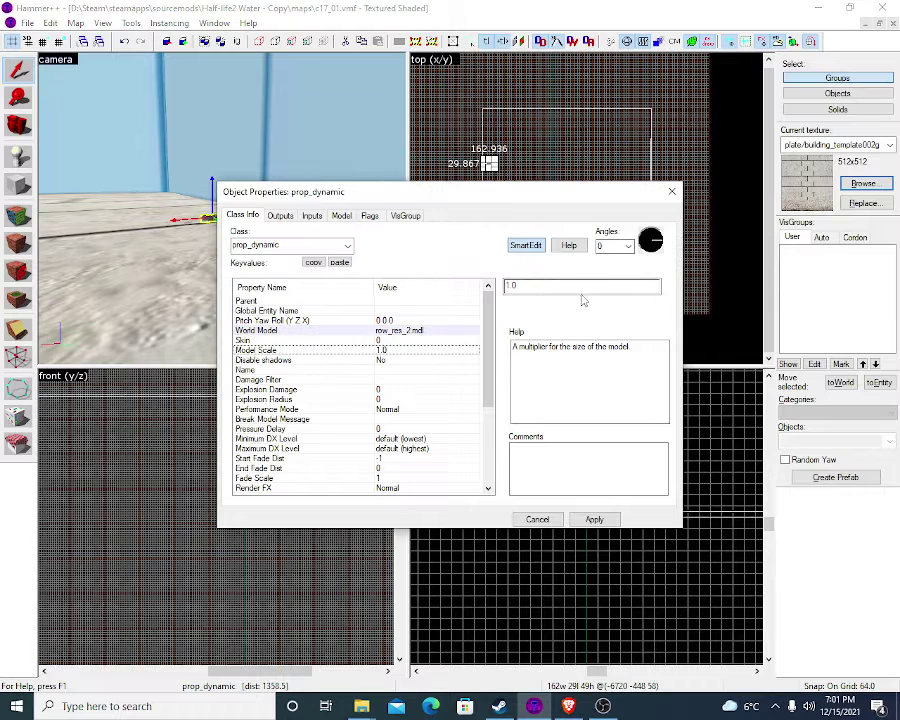
{"action": "type", "text": "1o"}
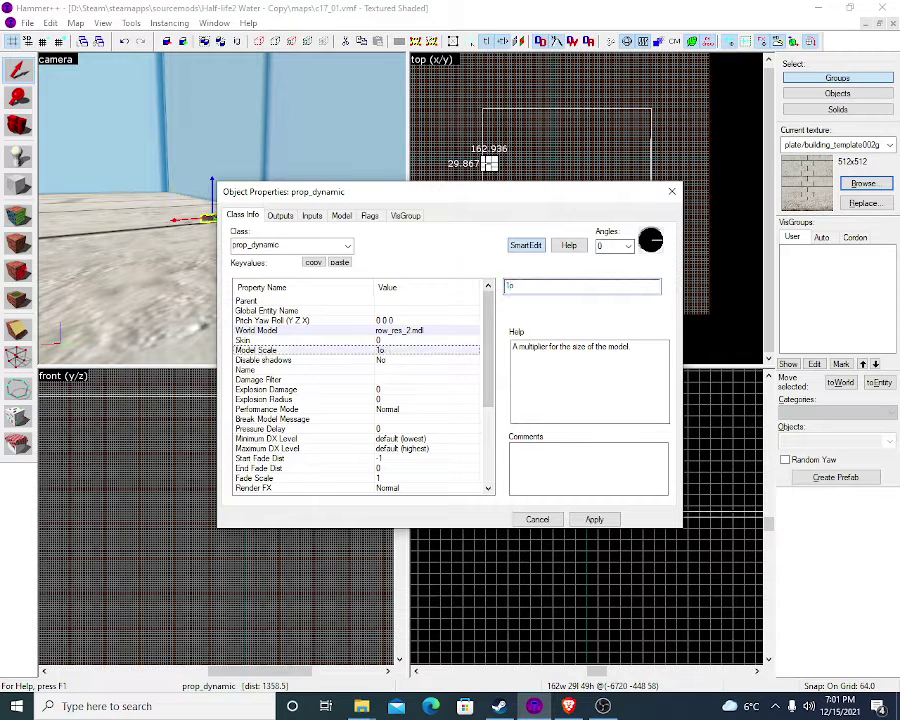
{"action": "left_click", "coordinate": [592, 519]}
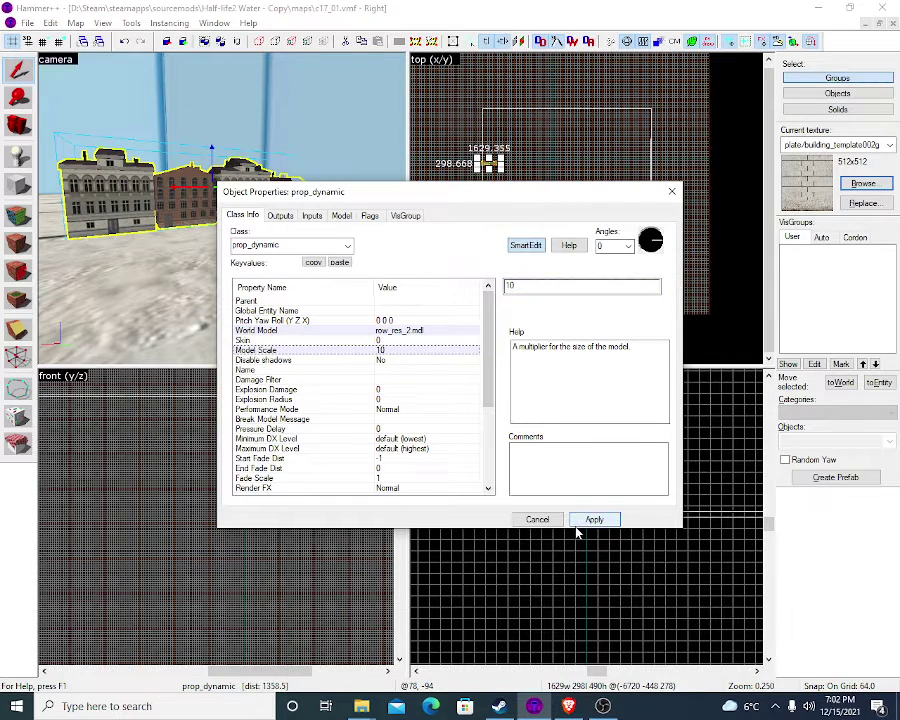
{"action": "left_click", "coordinate": [545, 521]}
Move the scaled building row about 512 units along the X axis, away from the room's wall, and inspect its placement
{"action": "key", "text": "z"}
{"action": "key", "text": "w"}
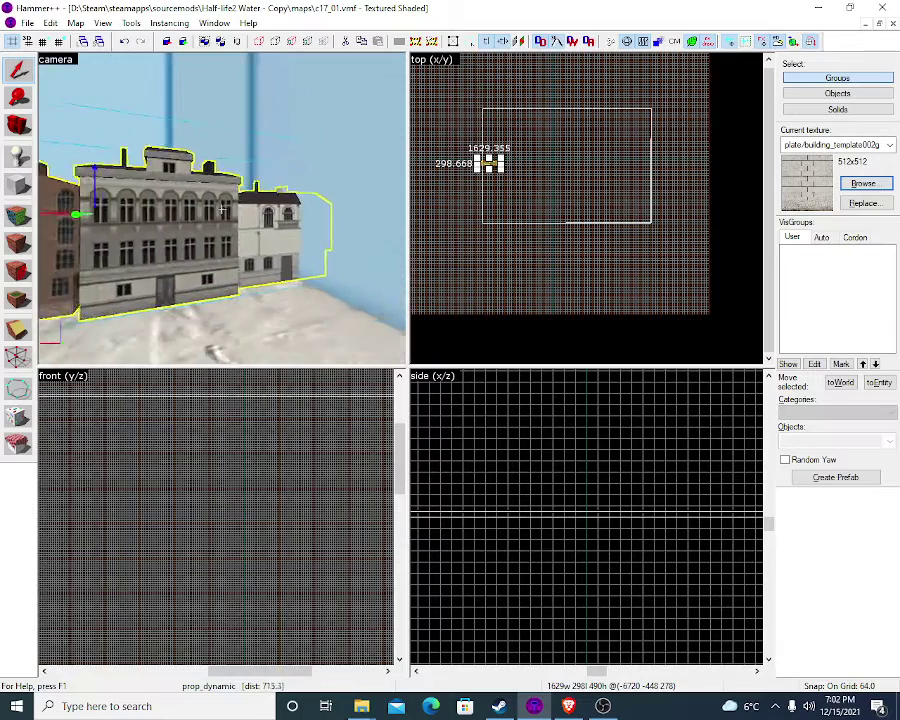
{"action": "key", "text": "s"}
{"action": "key", "text": "d"}
{"action": "key", "text": "z"}
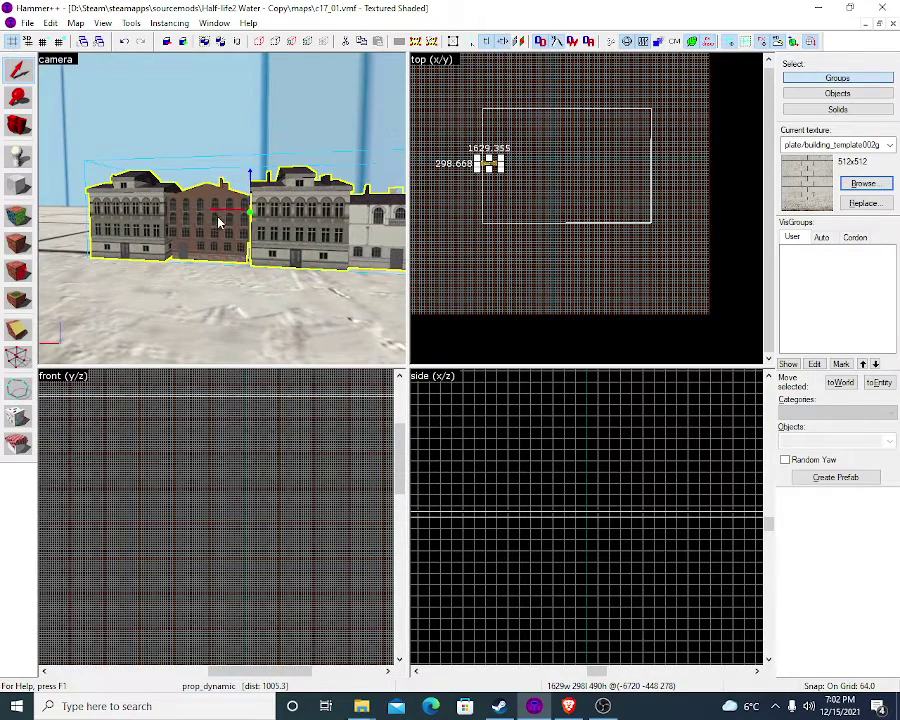
{"action": "left_click_drag", "start_coordinate": [215, 207], "coordinate": [192, 215]}
{"action": "left_click", "coordinate": [183, 211]}
{"action": "key", "text": "z"}
{"action": "key", "text": "w"}
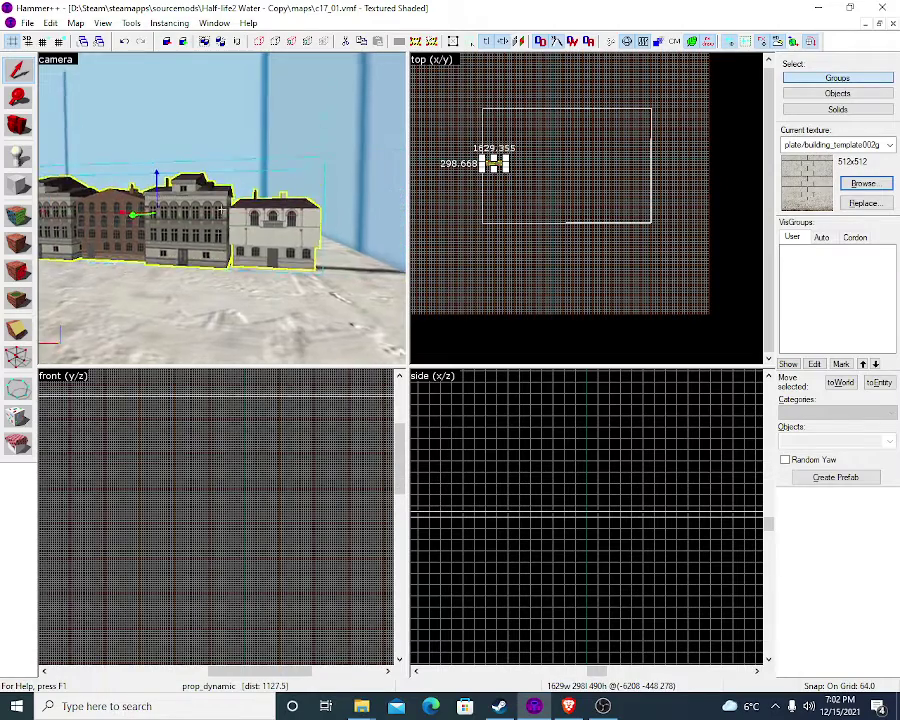
{"action": "key", "text": "w"}
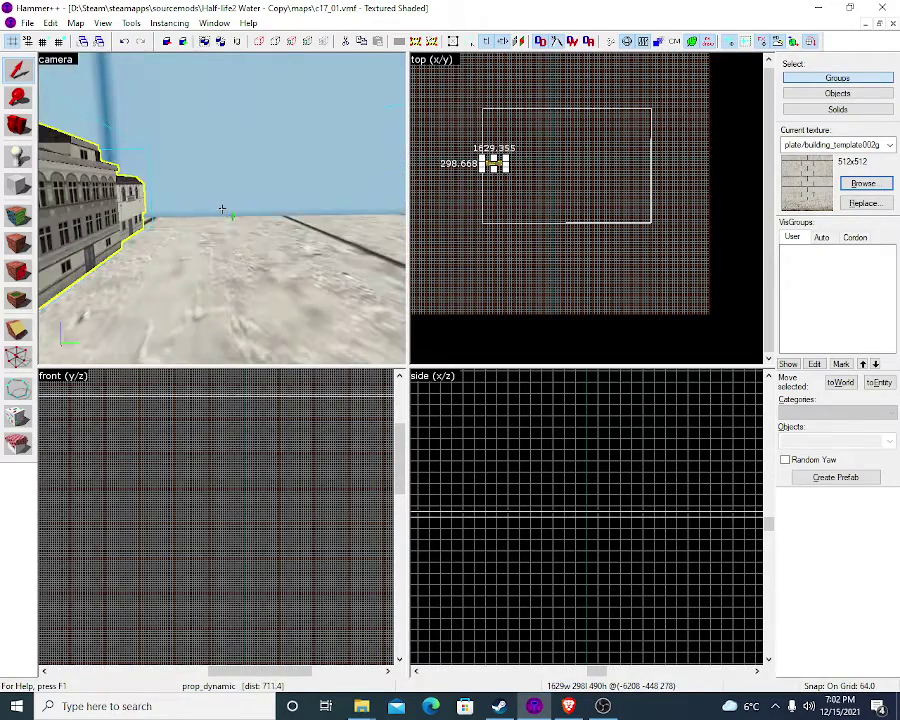
Inspect the building row from several sides and distances to judge its size against the player figure and the room
{"action": "key", "text": "d"}
{"action": "key", "text": "w"}
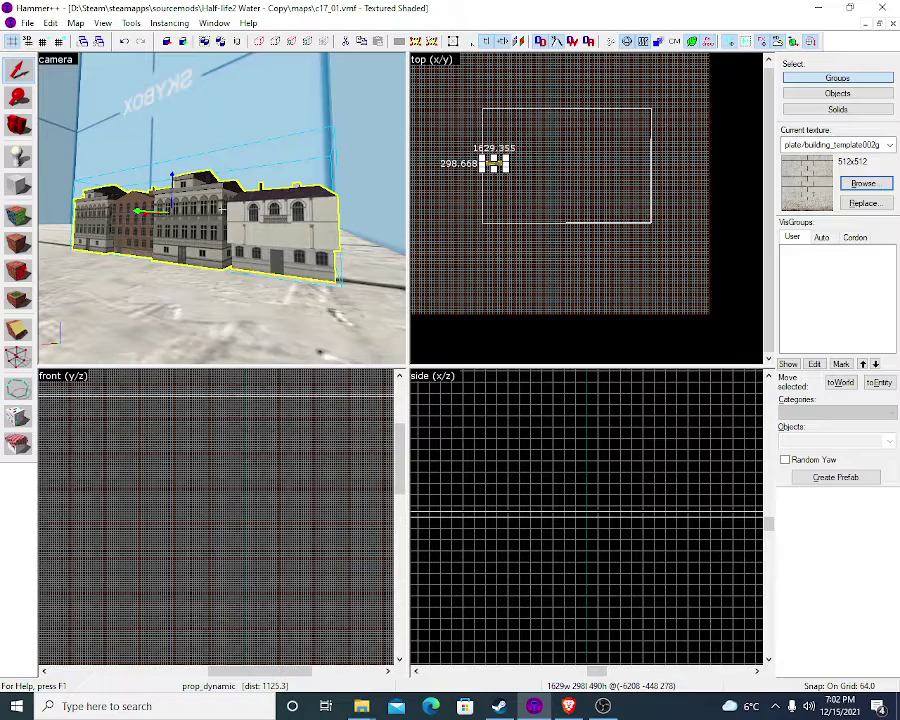
{"action": "key", "text": "w"}
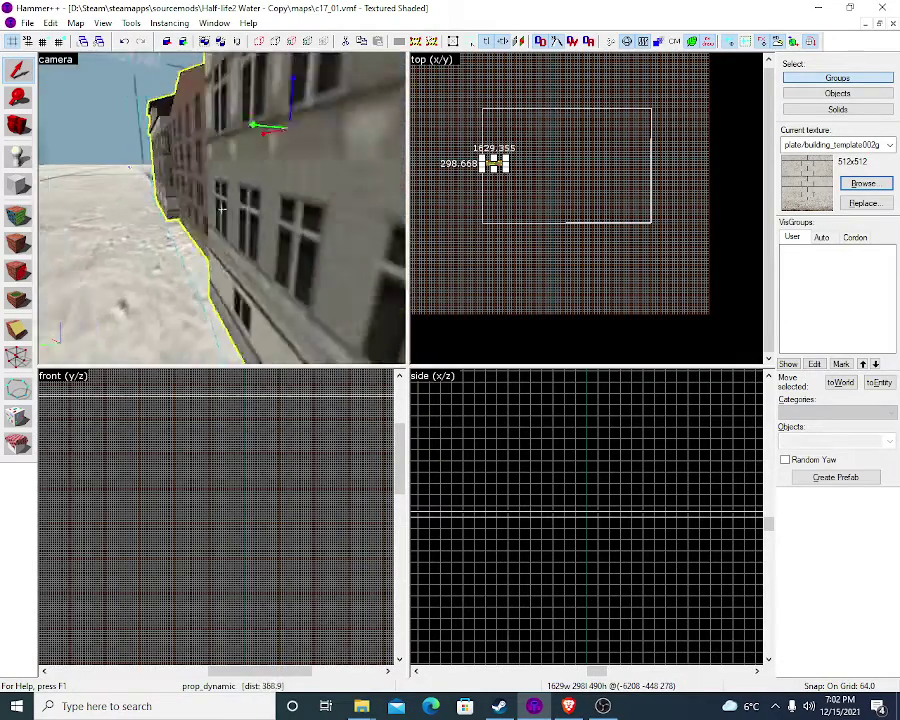
{"action": "key", "text": "Down"}
{"action": "key", "text": "Left"}
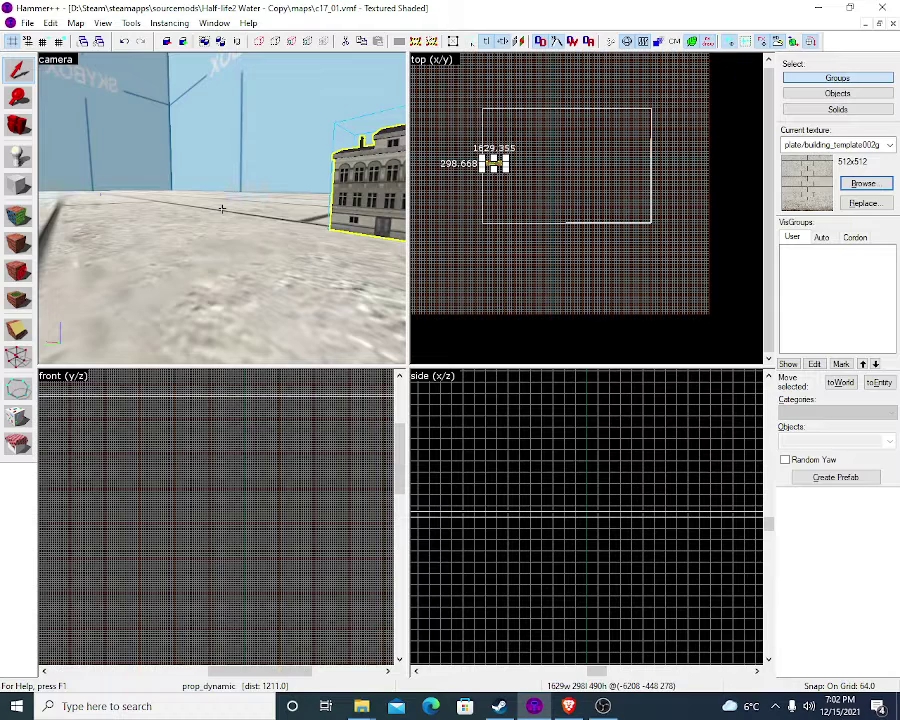
{"action": "key", "text": "Right"}
{"action": "key", "text": "Up"}
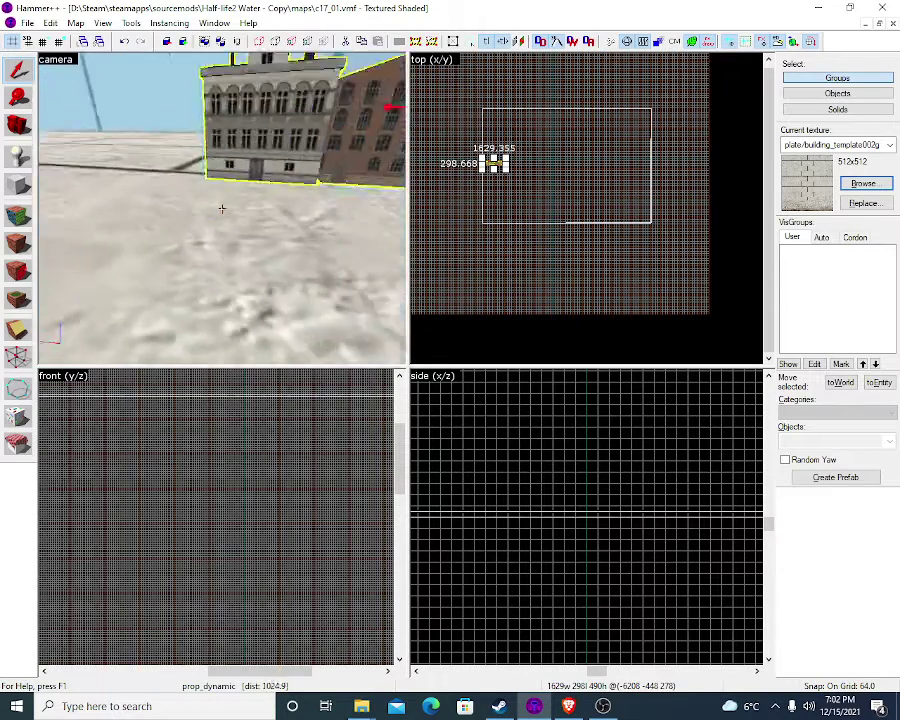
{"action": "key", "text": "w"}
{"action": "key", "text": "s"}
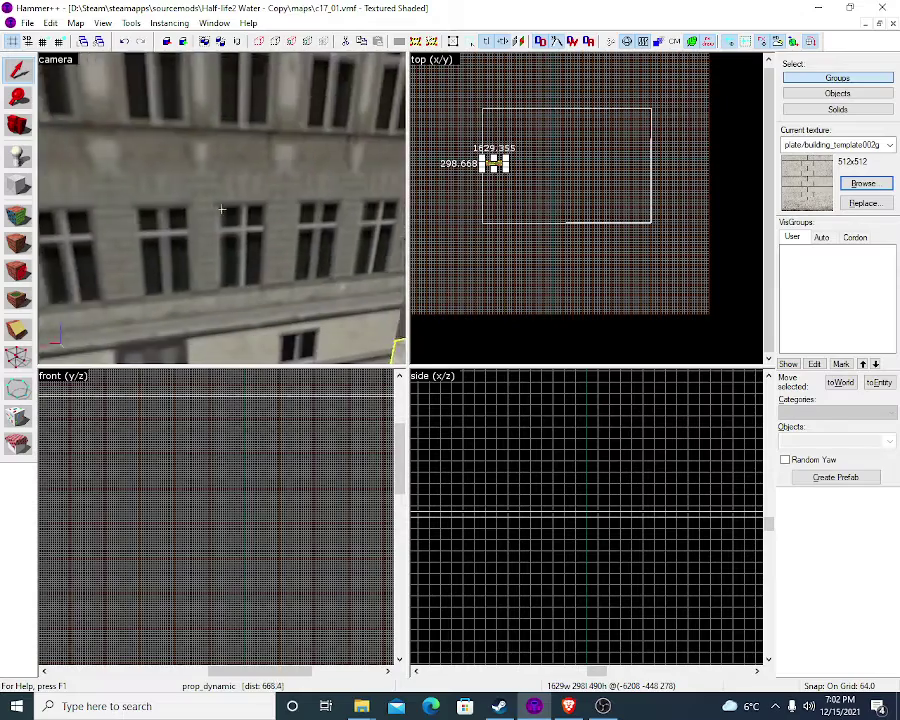
{"action": "key", "text": "Down"}
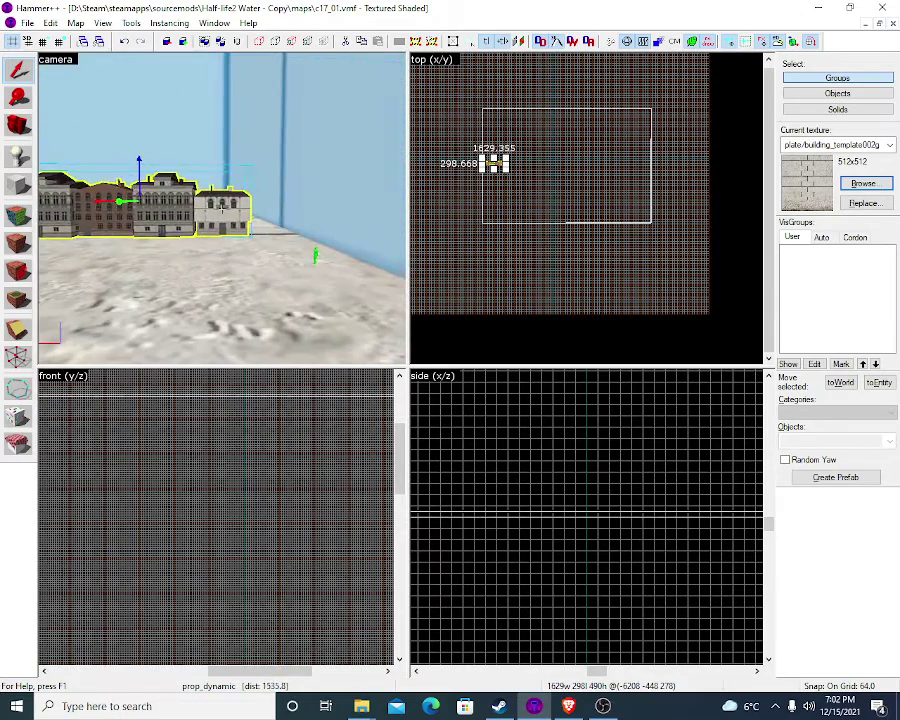
{"action": "key", "text": "Up"}
Set the row_res_2 prop's Model Scale to 20, apply it and close the object properties
{"action": "key", "text": "alt+Return"}
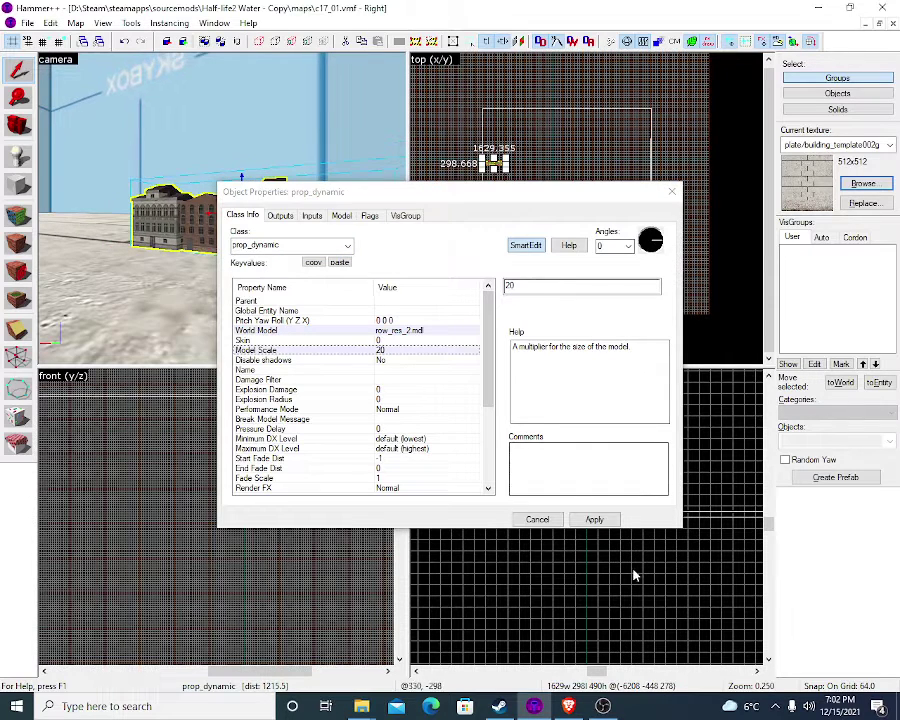
{"action": "left_click", "coordinate": [592, 519]}
{"action": "left_click", "coordinate": [545, 519]}
{"action": "scroll", "coordinate": [191, 184], "scroll_direction": "down", "scroll_amount": 3}
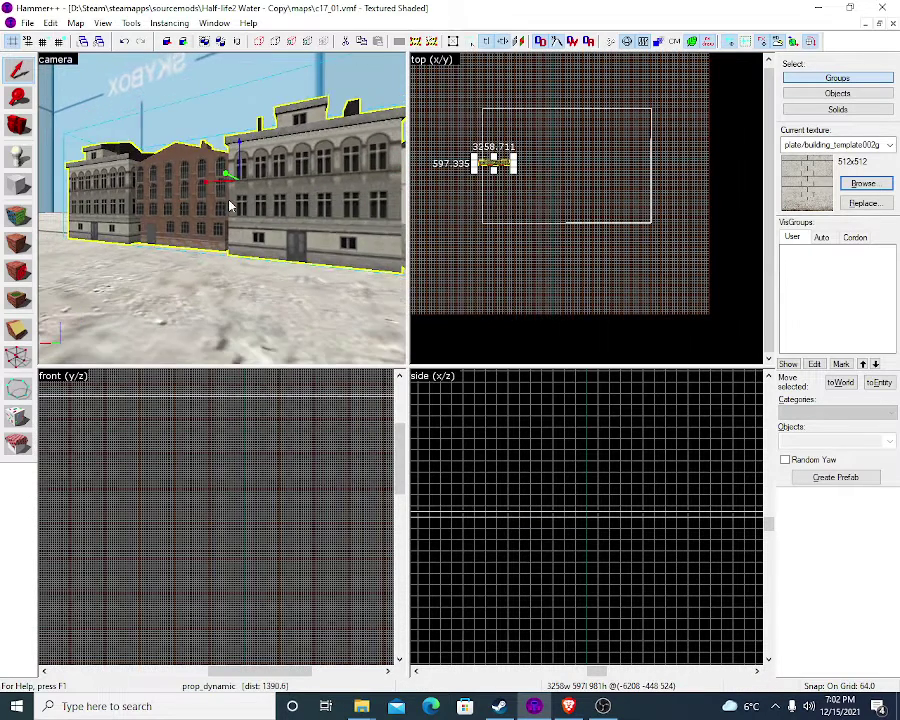
{"action": "scroll", "coordinate": [268, 227], "scroll_direction": "down", "scroll_amount": 1}
Move the enlarged building row about 768 units along the X axis into the room and check its placement
{"action": "key", "text": "z"}
{"action": "key", "text": "z"}
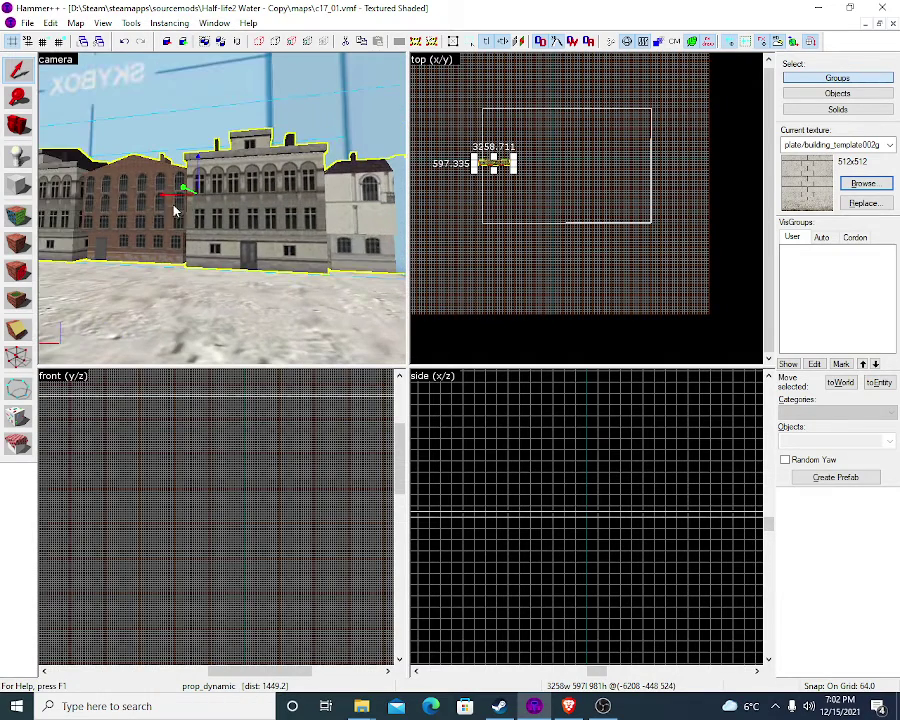
{"action": "mouse_move", "coordinate": [162, 193]}
{"action": "left_mouse_down"}
{"action": "mouse_move", "coordinate": [141, 201]}
{"action": "mouse_move", "coordinate": [275, 207]}
{"action": "mouse_move", "coordinate": [248, 210]}
{"action": "left_mouse_up"}
{"action": "key", "text": "a"}
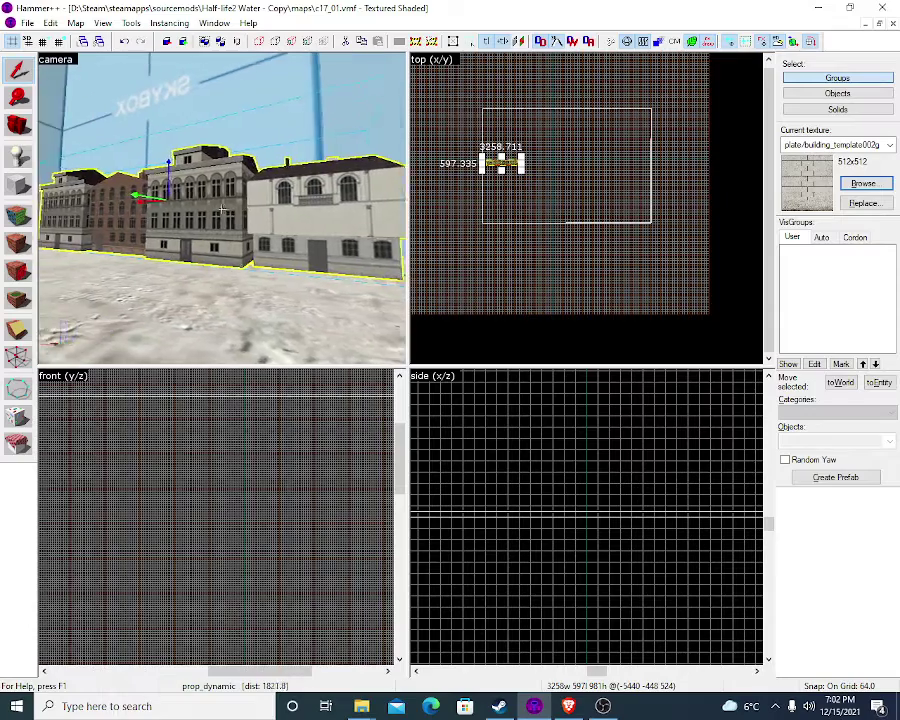
{"action": "key", "text": "a"}
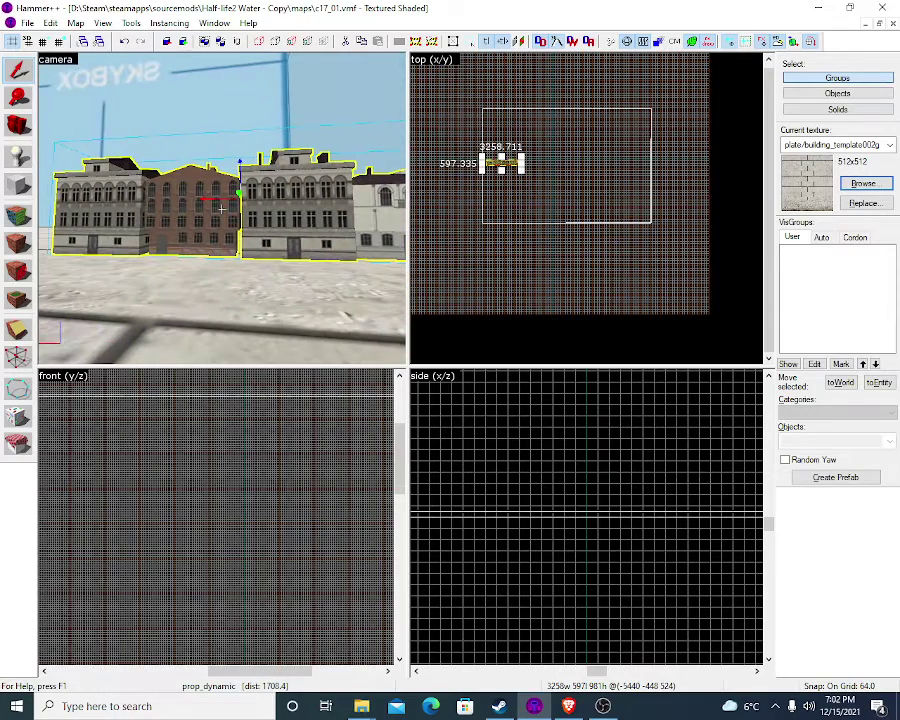
{"action": "key", "text": "w"}
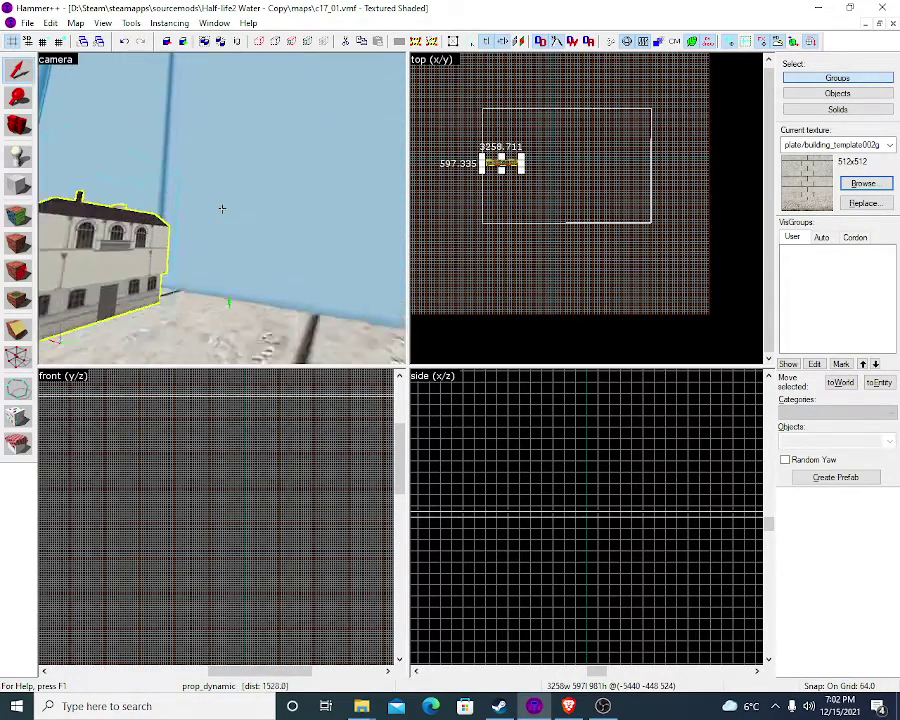
{"action": "key", "text": "Left"}
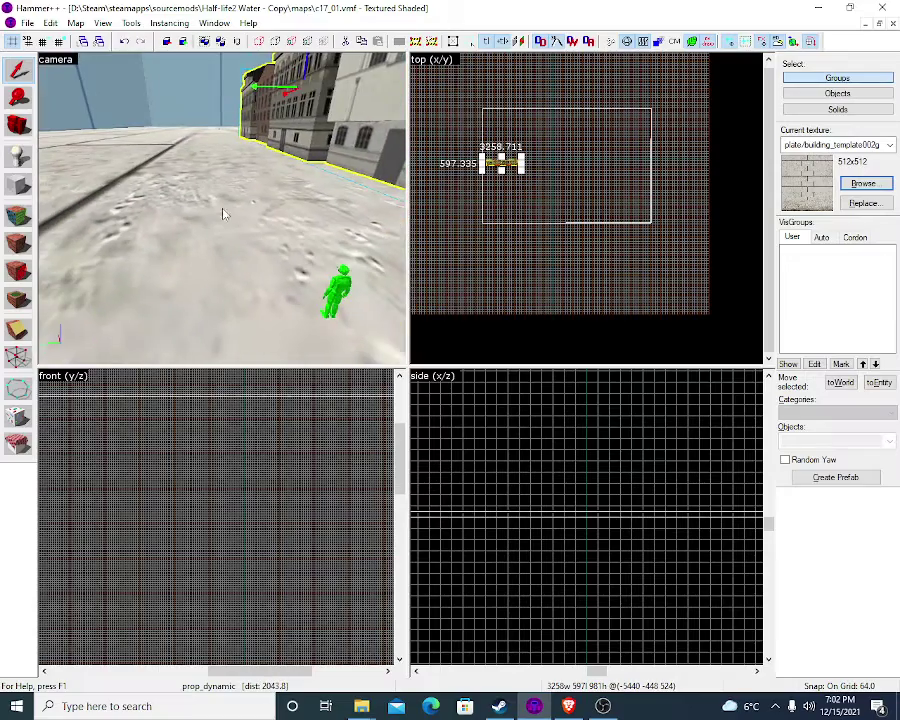
Start face editing, open the texture browser and filter the textures by "road"
{"action": "left_click", "coordinate": [20, 214]}
{"action": "left_click", "coordinate": [410, 378]}
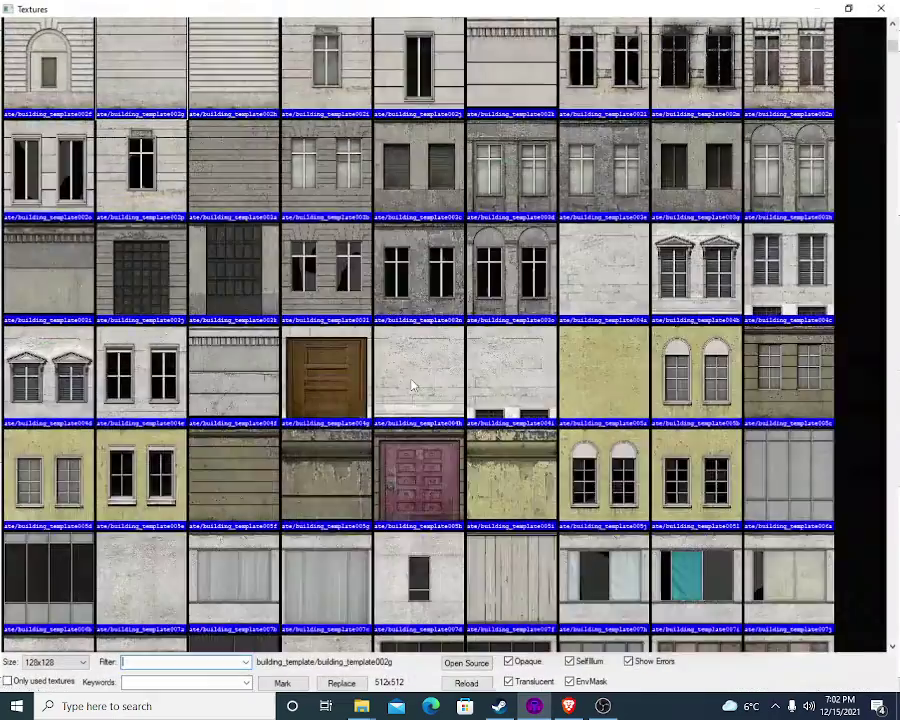
{"action": "scroll", "coordinate": [410, 385], "scroll_direction": "down", "scroll_amount": 5}
{"action": "scroll", "coordinate": [410, 385], "scroll_direction": "down", "scroll_amount": 20}
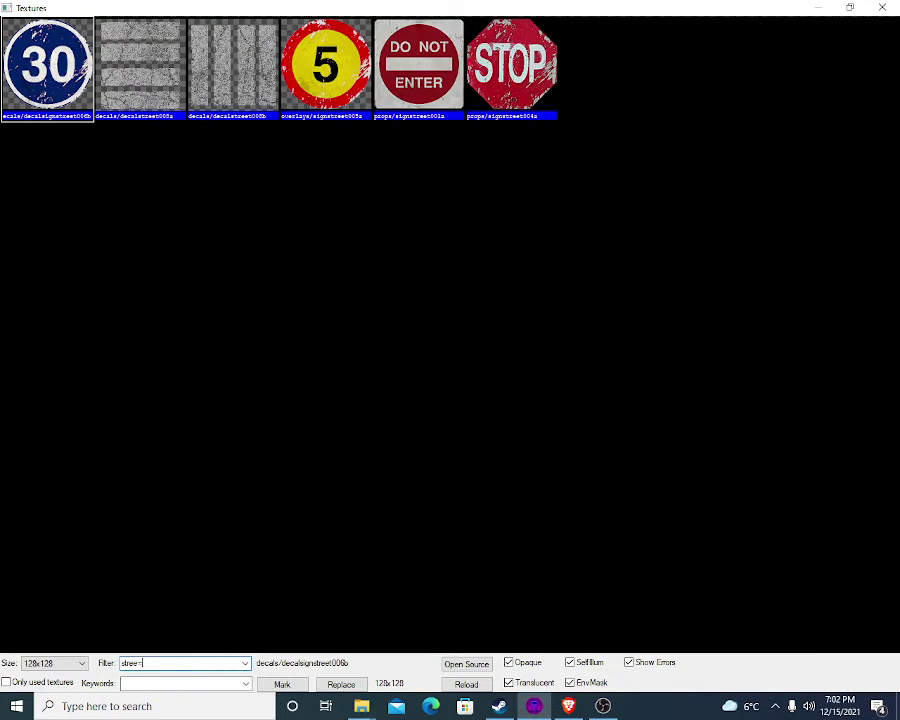
{"action": "type", "text": "ad"}
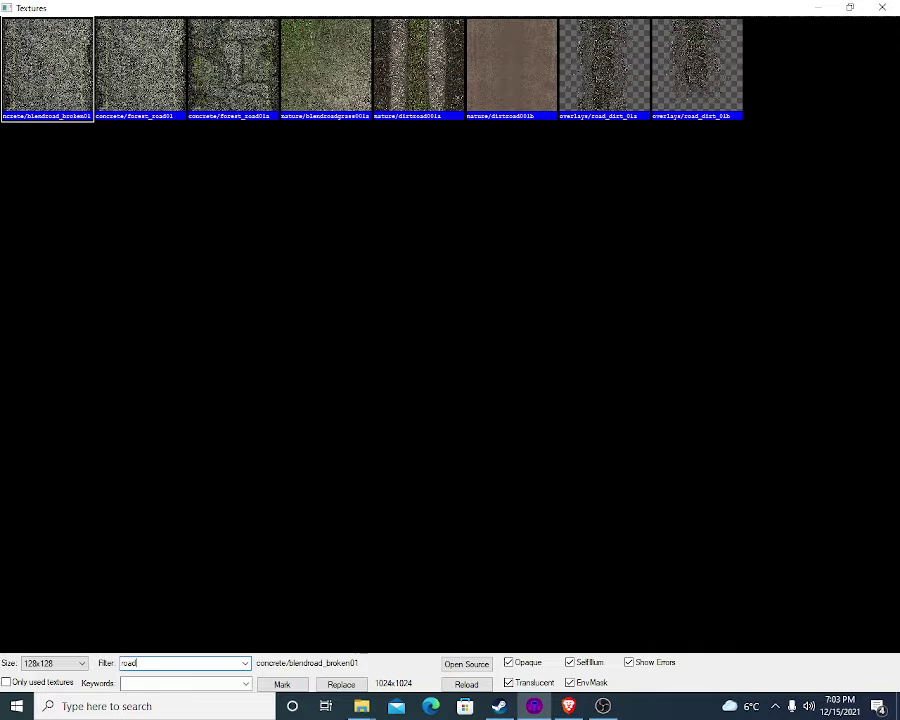
Try concrete/blendroad_broken01, nature/dirtroad001b, nature/dirtroad001a and overlays/road_dirt_01b in turn as the floor texture
{"action": "double_click", "coordinate": [55, 113]}
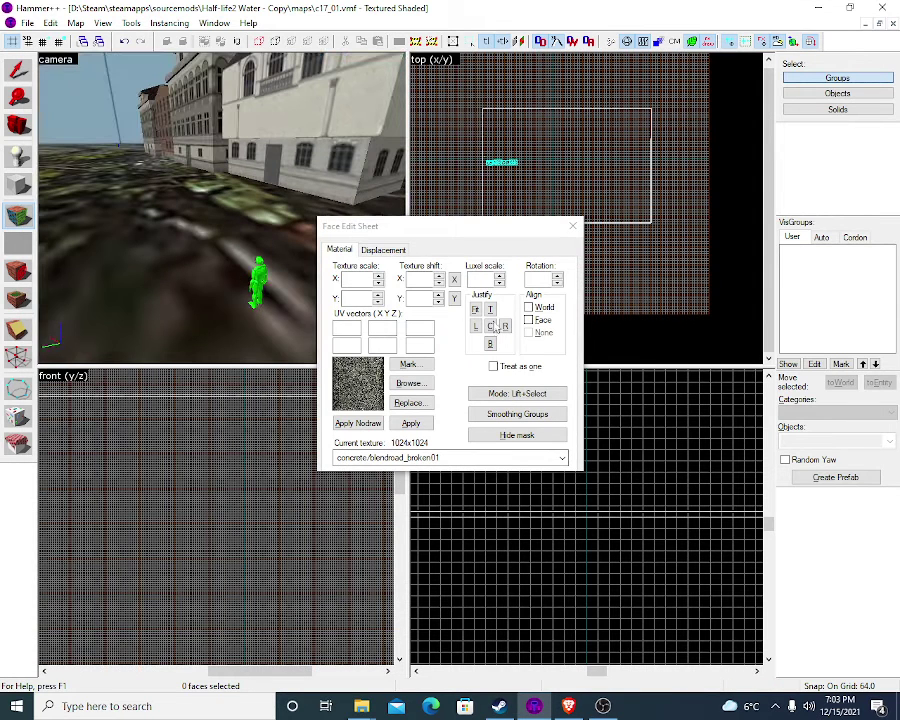
{"action": "left_click", "coordinate": [428, 388]}
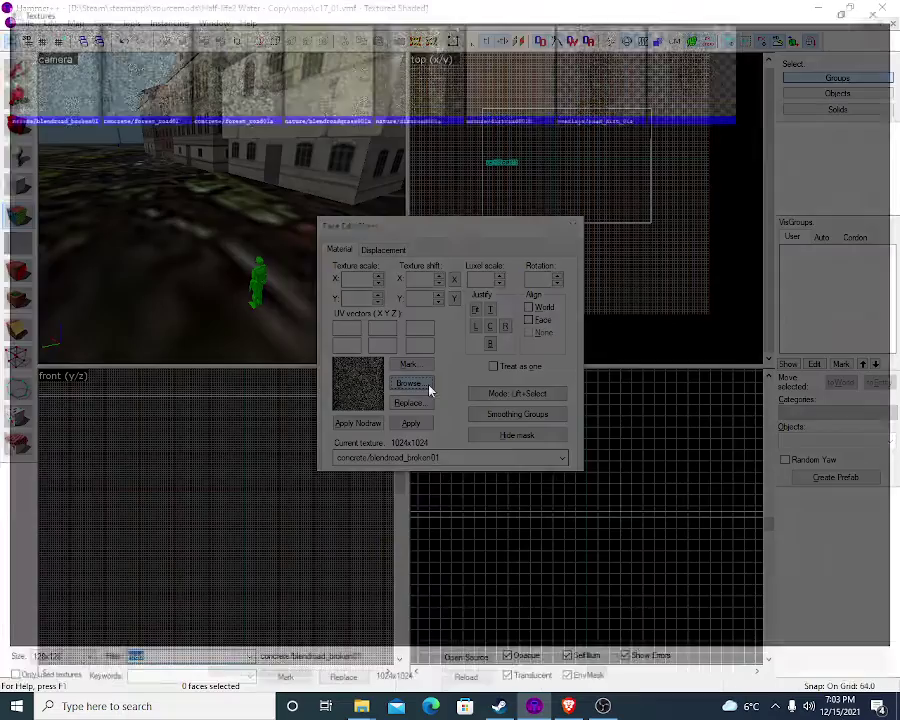
{"action": "double_click", "coordinate": [512, 66]}
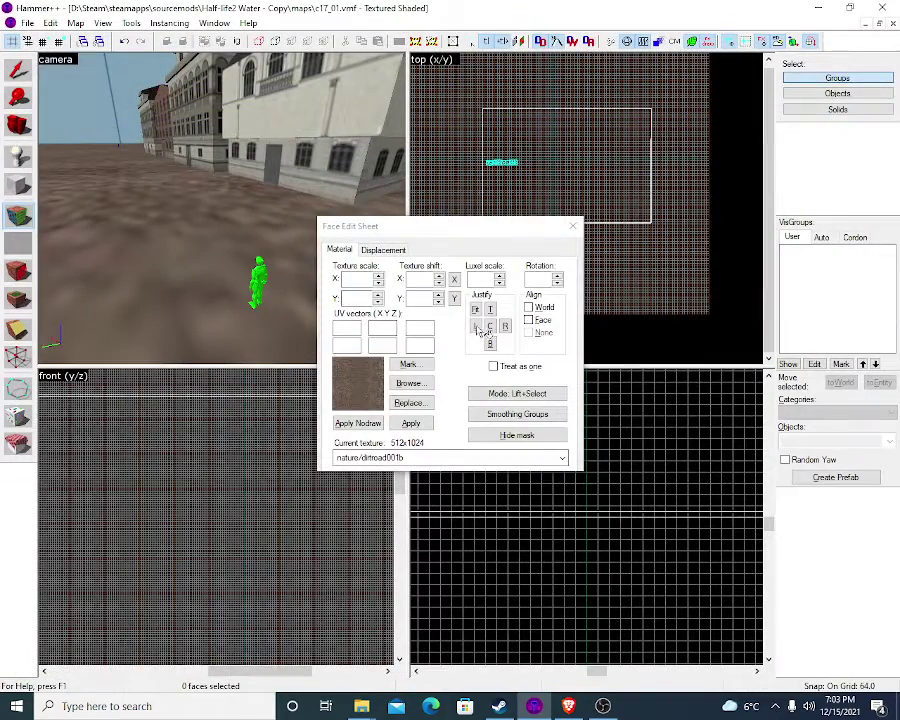
{"action": "left_click", "coordinate": [411, 385]}
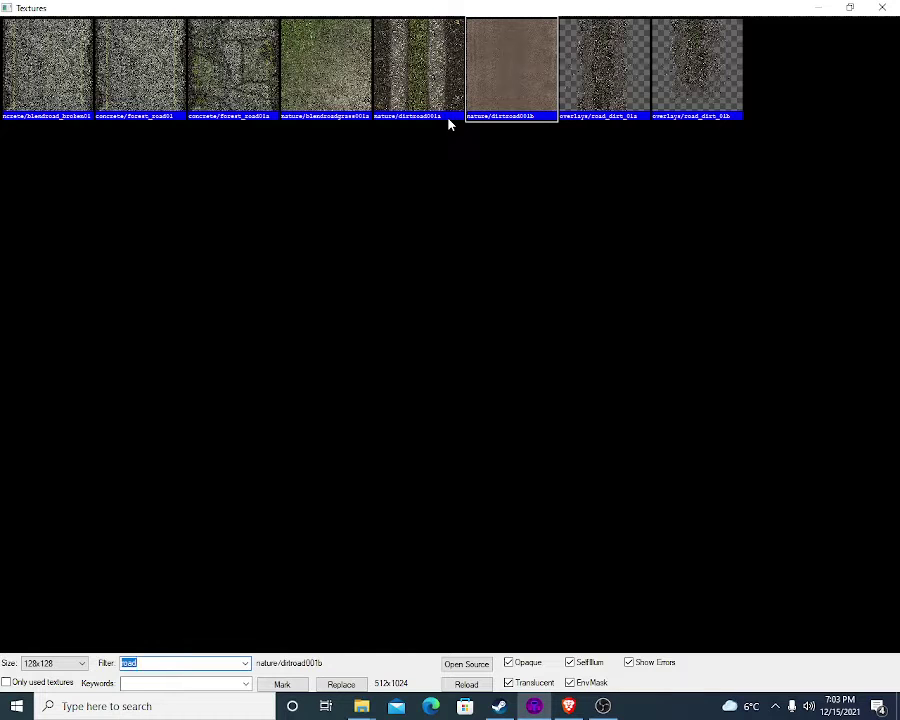
{"action": "double_click", "coordinate": [386, 97]}
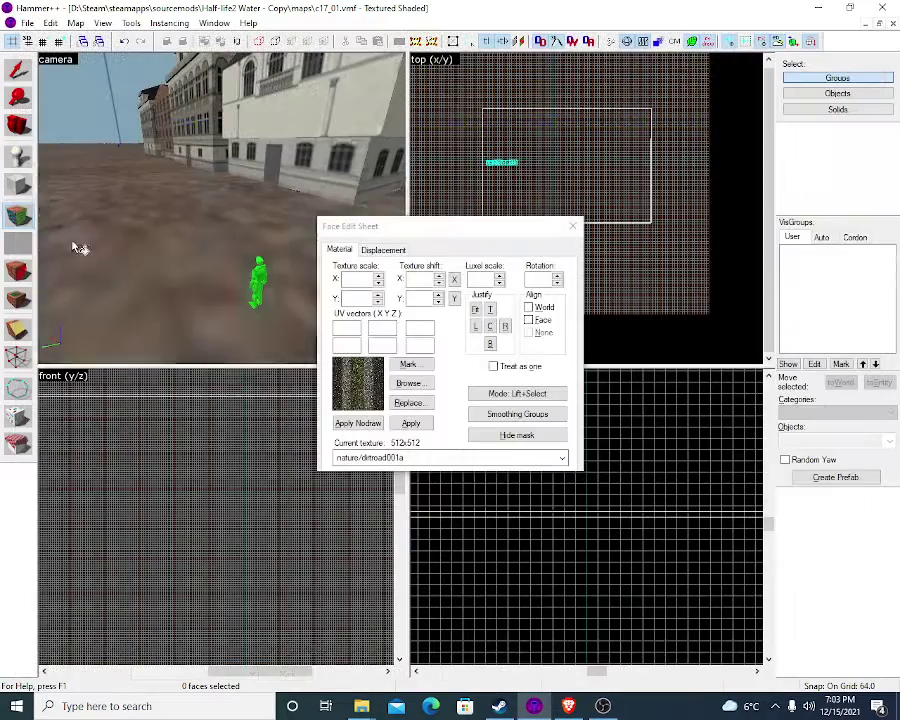
{"action": "left_click", "coordinate": [411, 384]}
{"action": "double_click", "coordinate": [692, 107]}
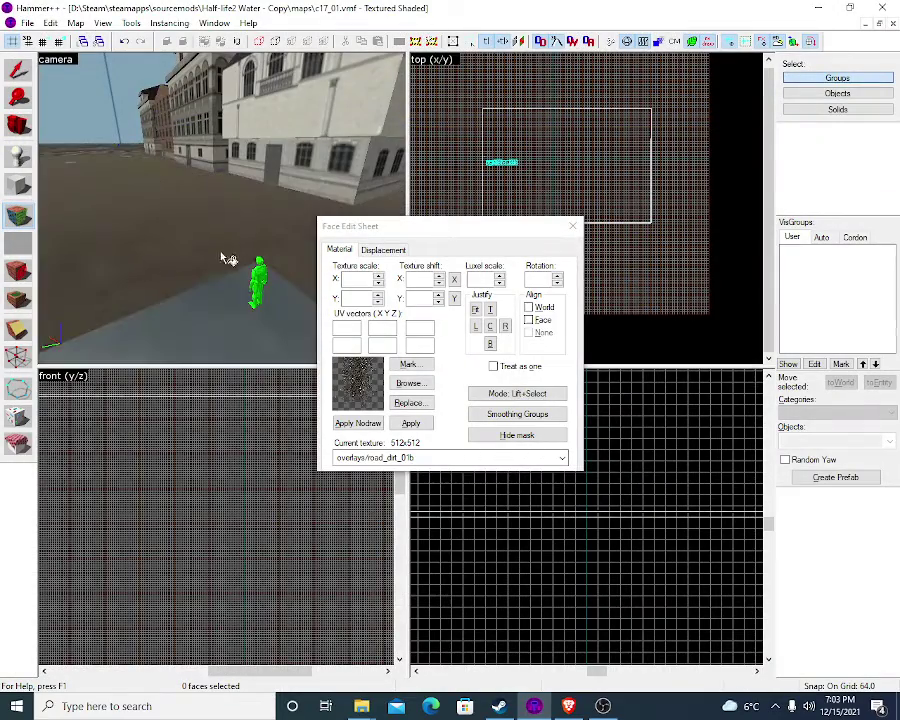
{"action": "key", "text": "z"}
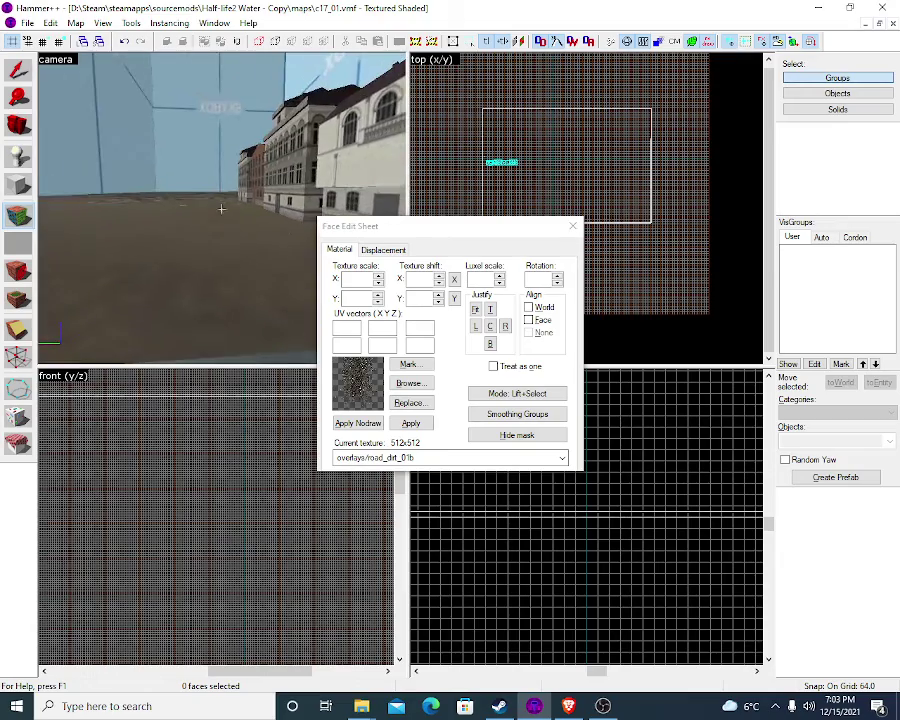
Choose the nature/blendroadgrass001a texture and apply it to the room's floor
{"action": "left_click", "coordinate": [411, 383]}
{"action": "double_click", "coordinate": [324, 72]}
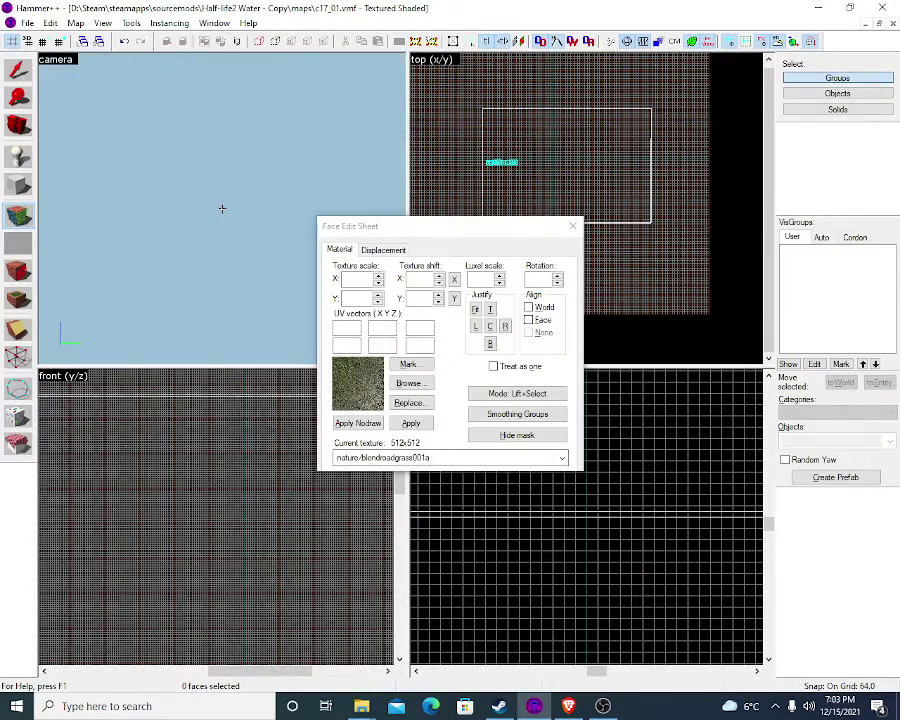
{"action": "key", "text": "z"}
{"action": "left_click", "coordinate": [338, 226]}
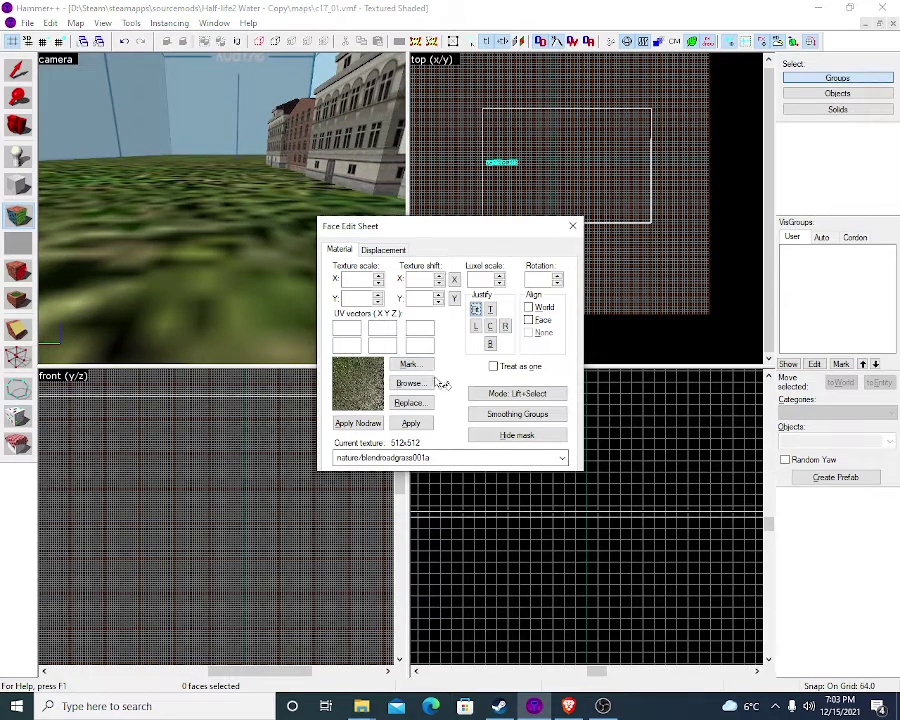
Reopen the texture browser, filter by "nature" and look through the ground textures for another floor candidate
{"action": "left_click", "coordinate": [408, 384]}
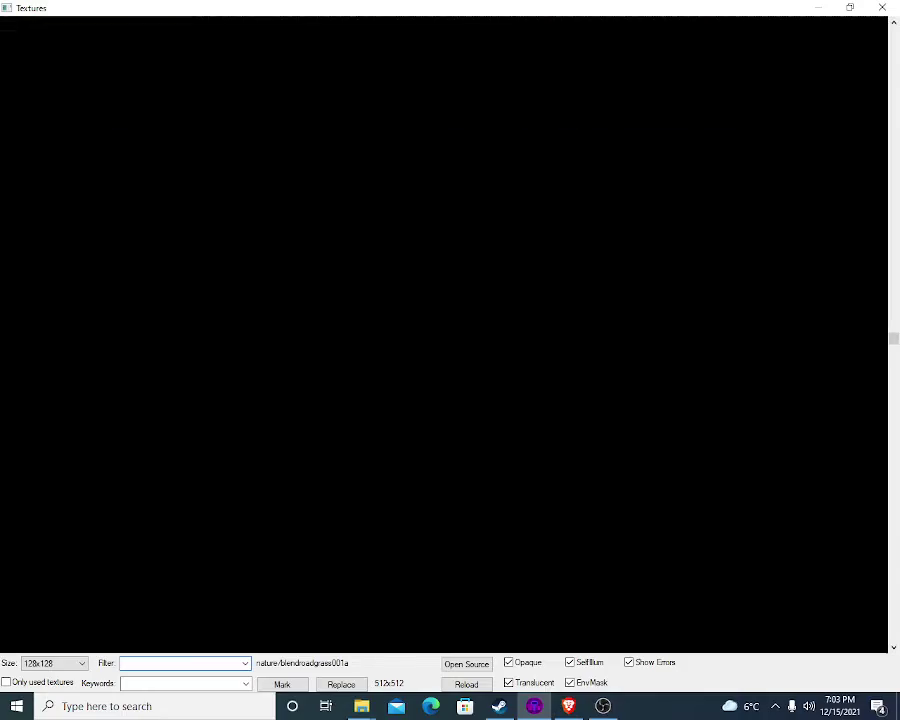
{"action": "scroll", "coordinate": [503, 383], "scroll_direction": "down", "scroll_amount": 3}
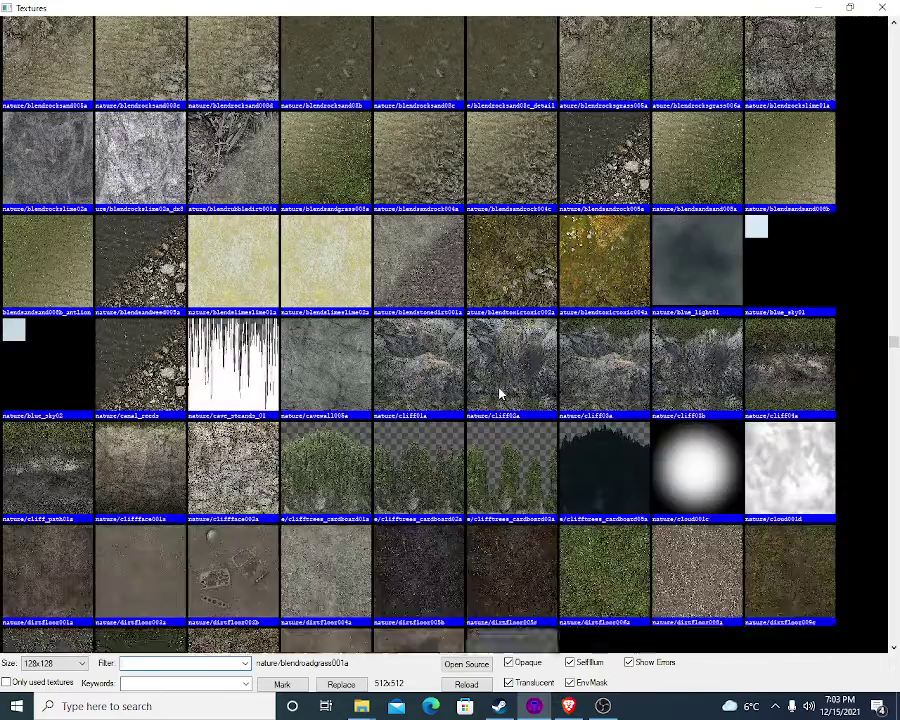
{"action": "type", "text": "nature"}
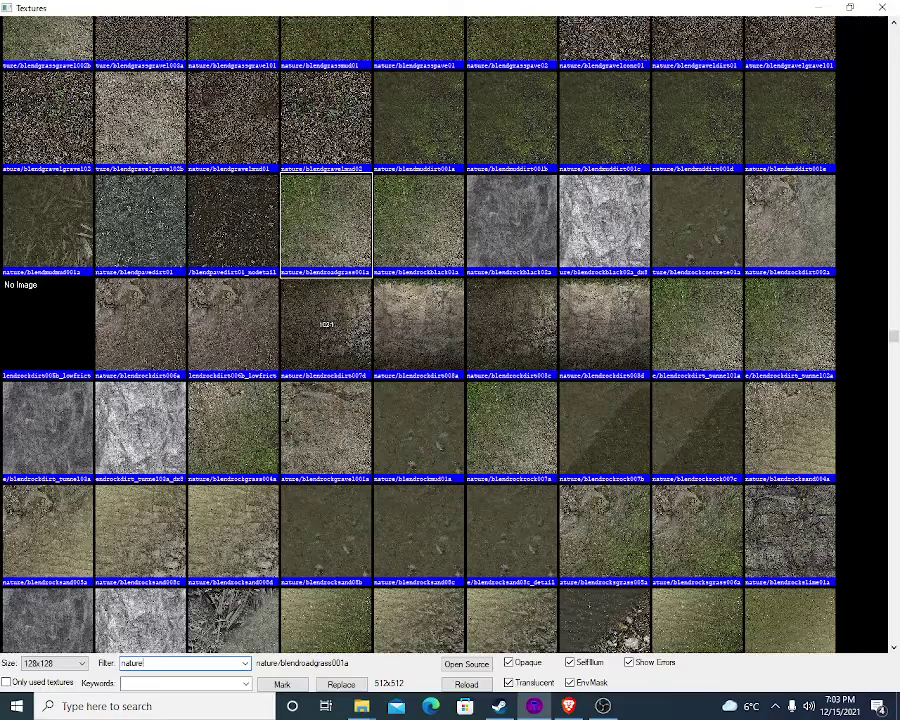
{"action": "scroll", "coordinate": [634, 357], "scroll_direction": "down", "scroll_amount": 2}
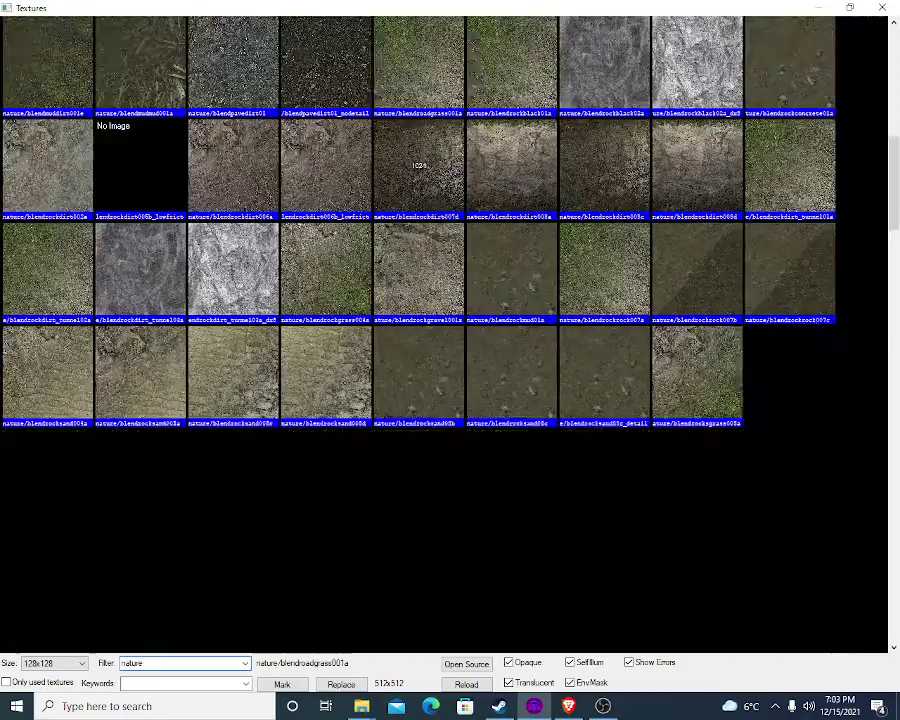
{"action": "scroll", "coordinate": [634, 357], "scroll_direction": "down", "scroll_amount": 5}
{"action": "scroll", "coordinate": [634, 357], "scroll_direction": "down", "scroll_amount": 6}
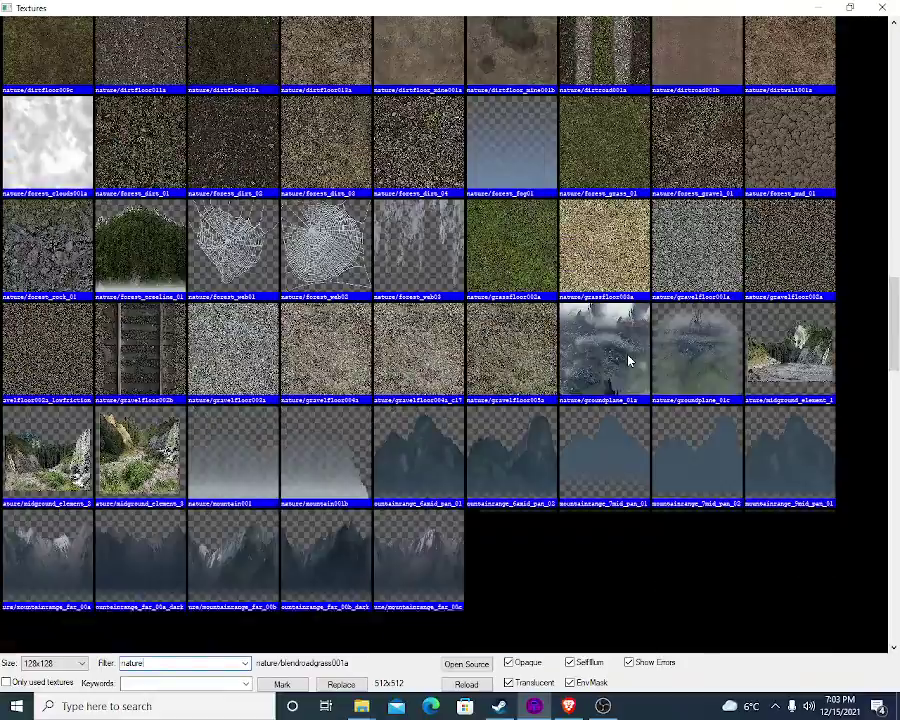
{"action": "scroll", "coordinate": [629, 360], "scroll_direction": "down", "scroll_amount": 5}
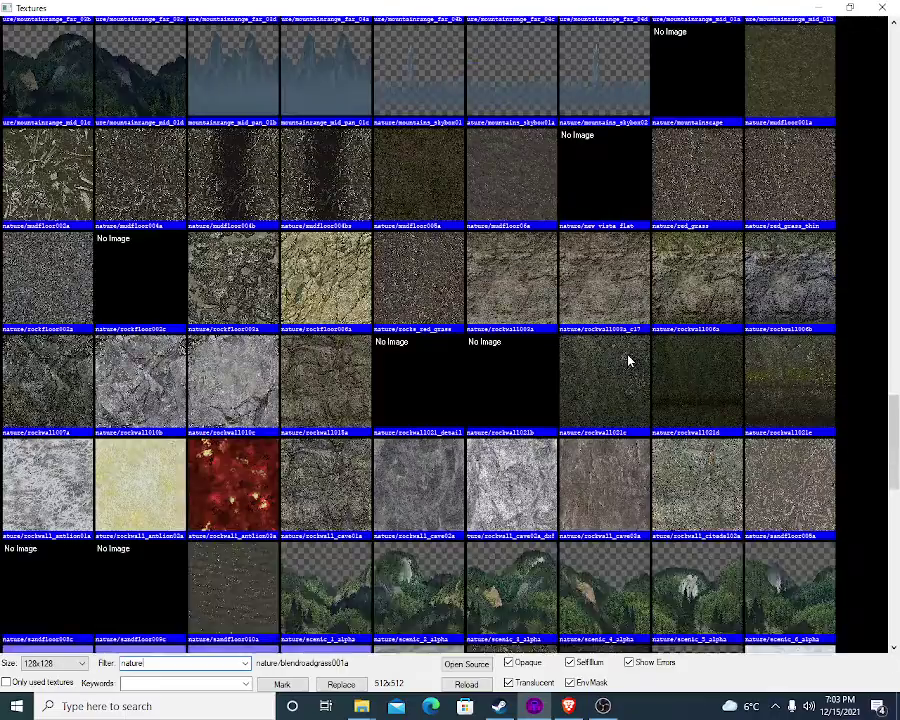
{"action": "scroll", "coordinate": [629, 361], "scroll_direction": "up", "scroll_amount": 18}
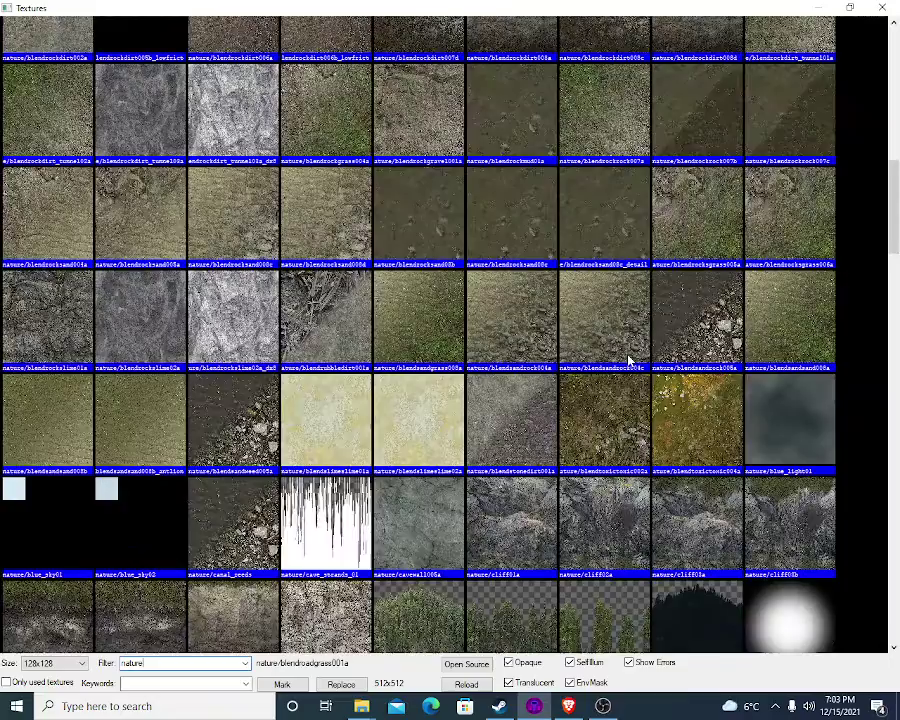
Check the City 17 reference image in the web browser, then filter Hammer++'s textures by "grass"
{"action": "key", "text": "alt+Tab"}
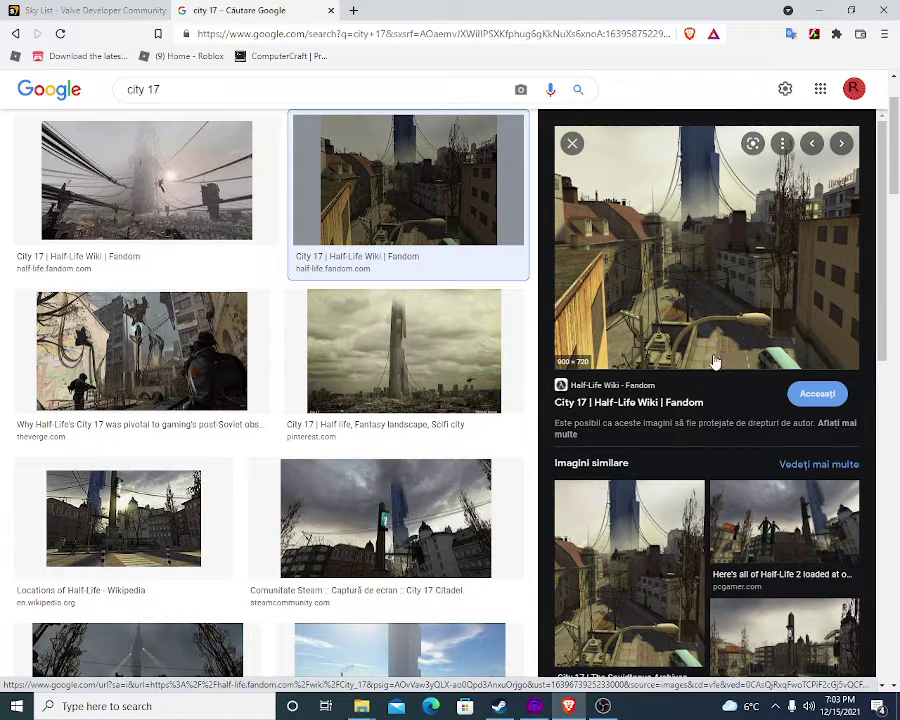
{"action": "left_click", "coordinate": [534, 706]}
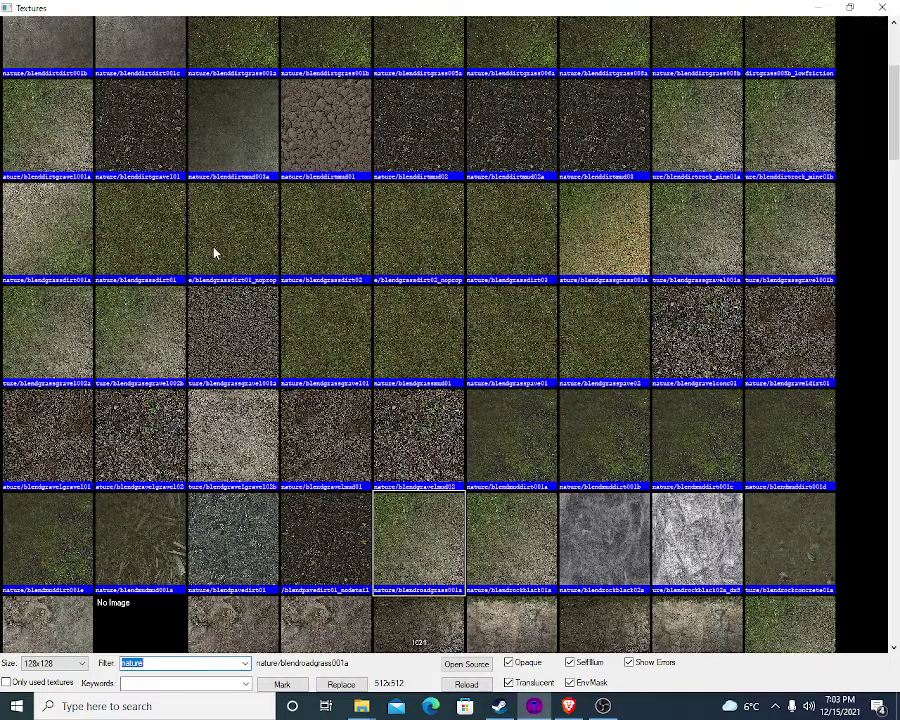
{"action": "scroll", "coordinate": [234, 260], "scroll_direction": "up", "scroll_amount": 3}
{"action": "type", "text": "grass"}
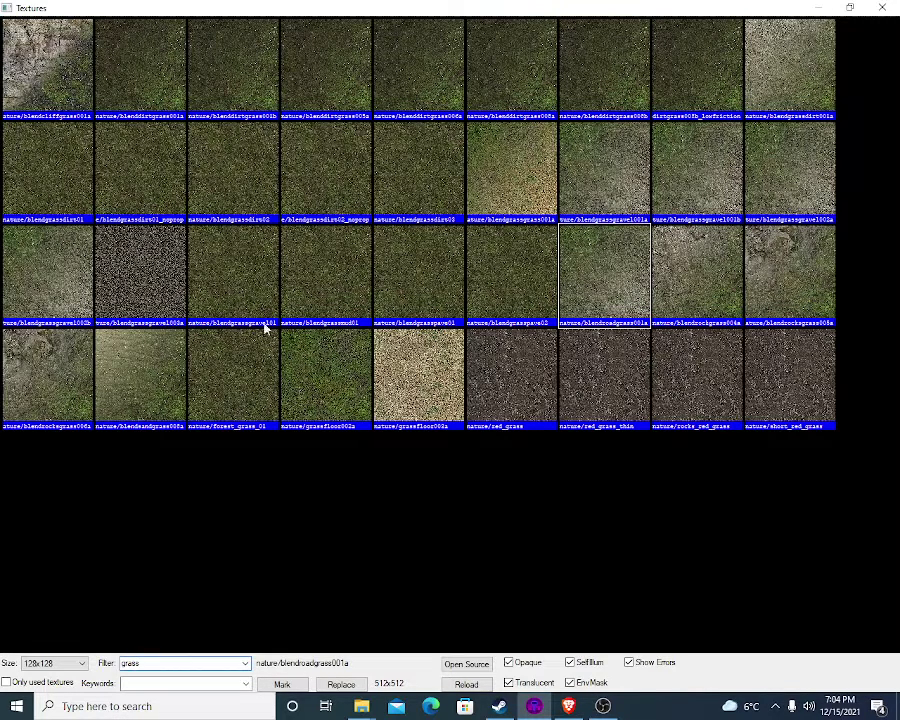
Try nature/blendgrasspave02 on the room's floor, and replace it with the nature/blenddirtgrass001a texture
{"action": "double_click", "coordinate": [502, 305]}
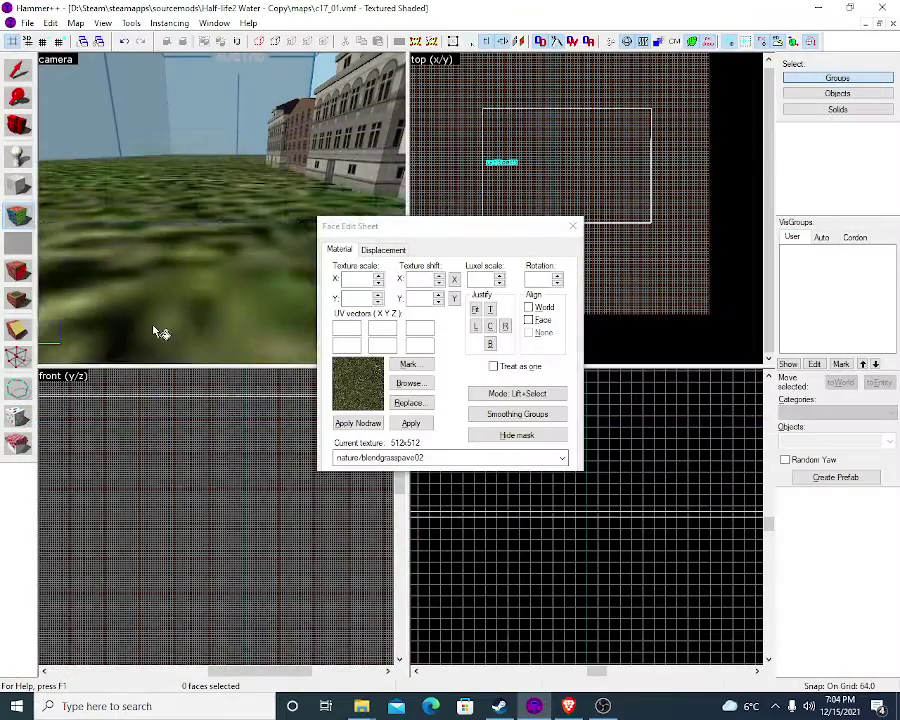
{"action": "left_click", "coordinate": [409, 383]}
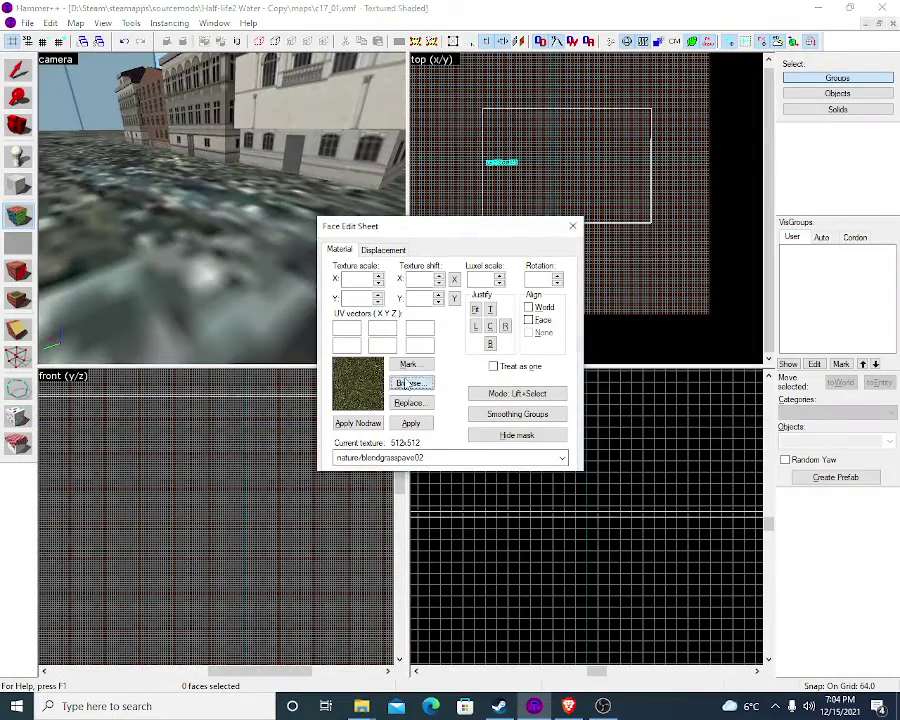
{"action": "double_click", "coordinate": [138, 86]}
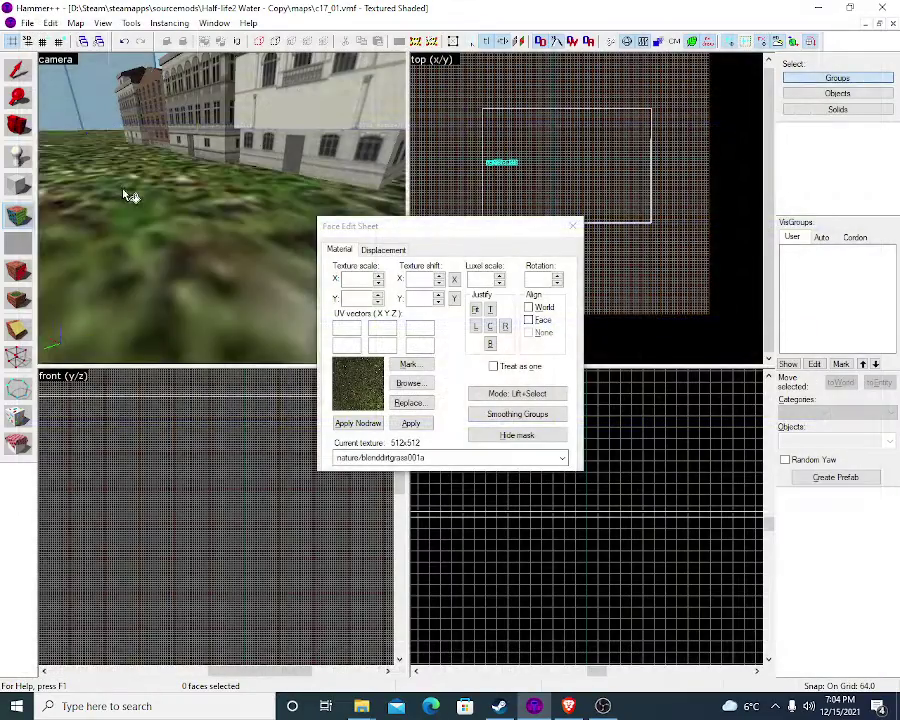
{"action": "key", "text": "w"}
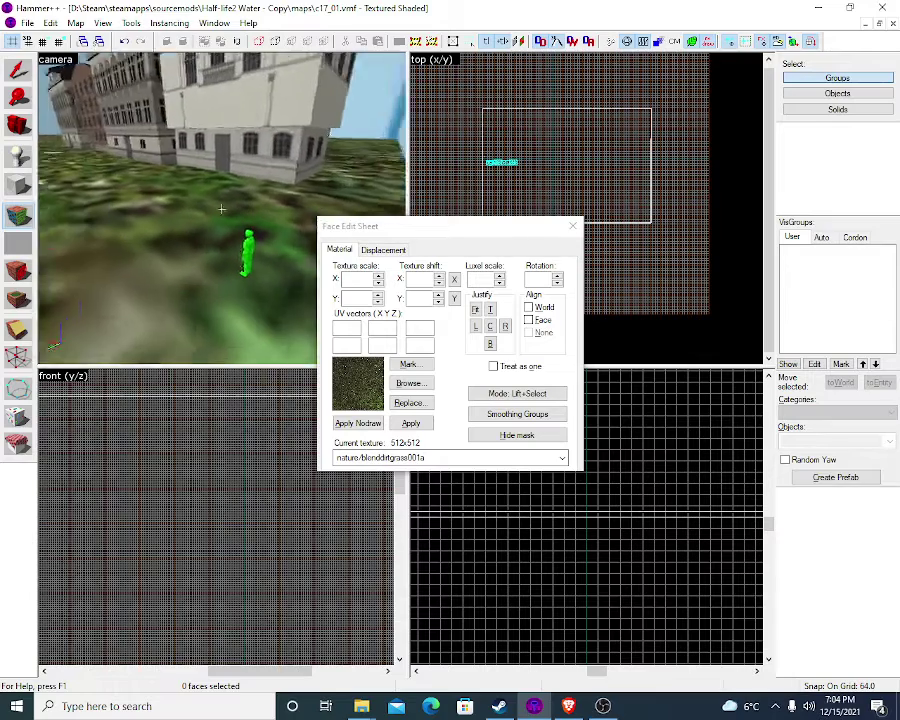
{"action": "key", "text": "z"}
{"action": "key", "text": "z"}
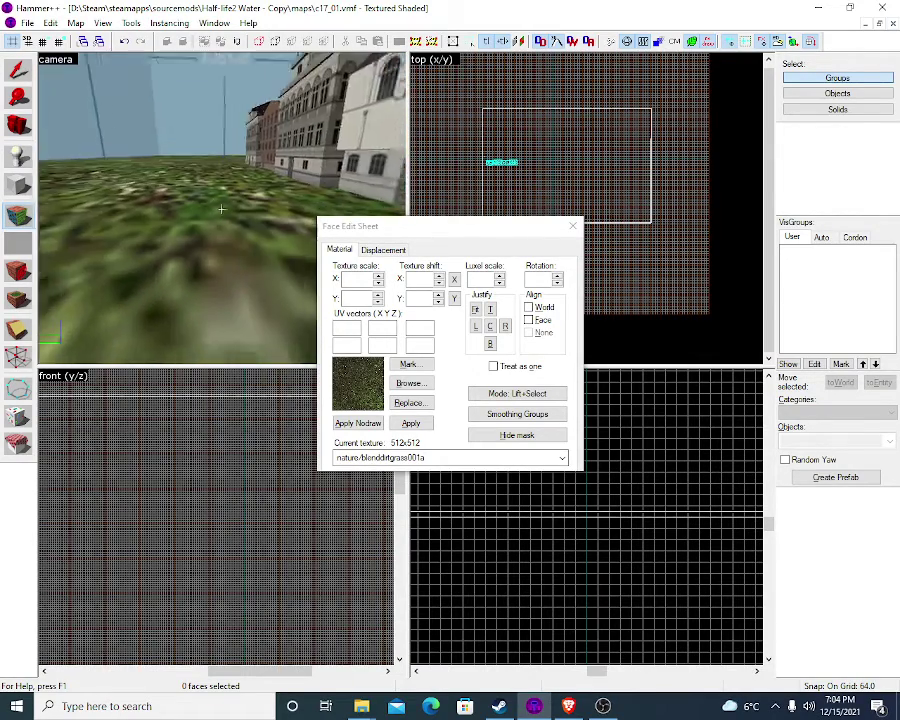
Select the row_res_2.mdl building prop and set its Model Scale to 50
{"action": "key", "text": "z"}
{"action": "key", "text": "shift+s"}
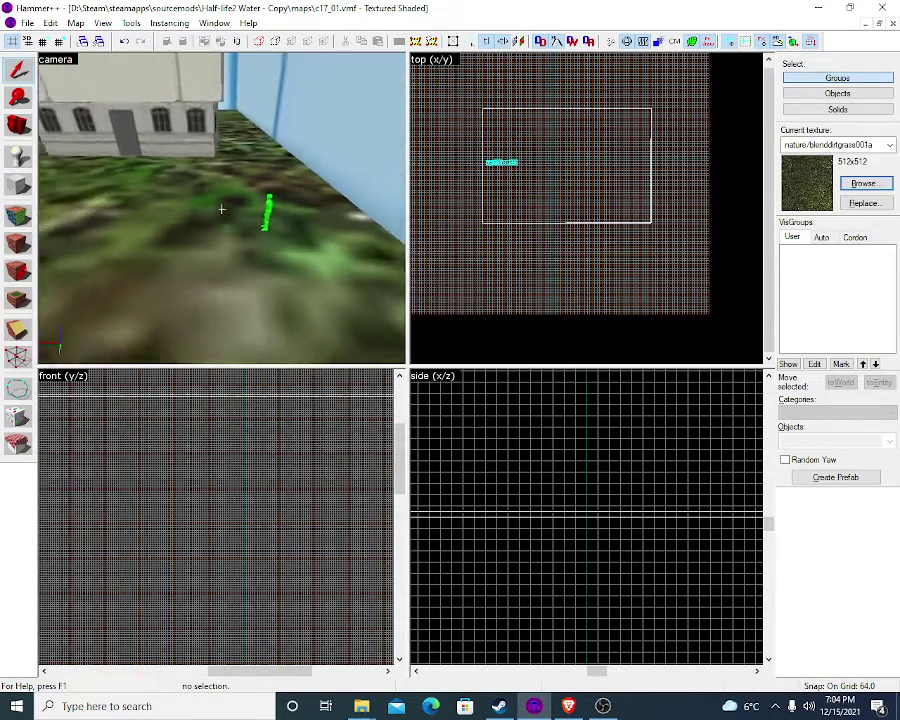
{"action": "left_click", "coordinate": [249, 199]}
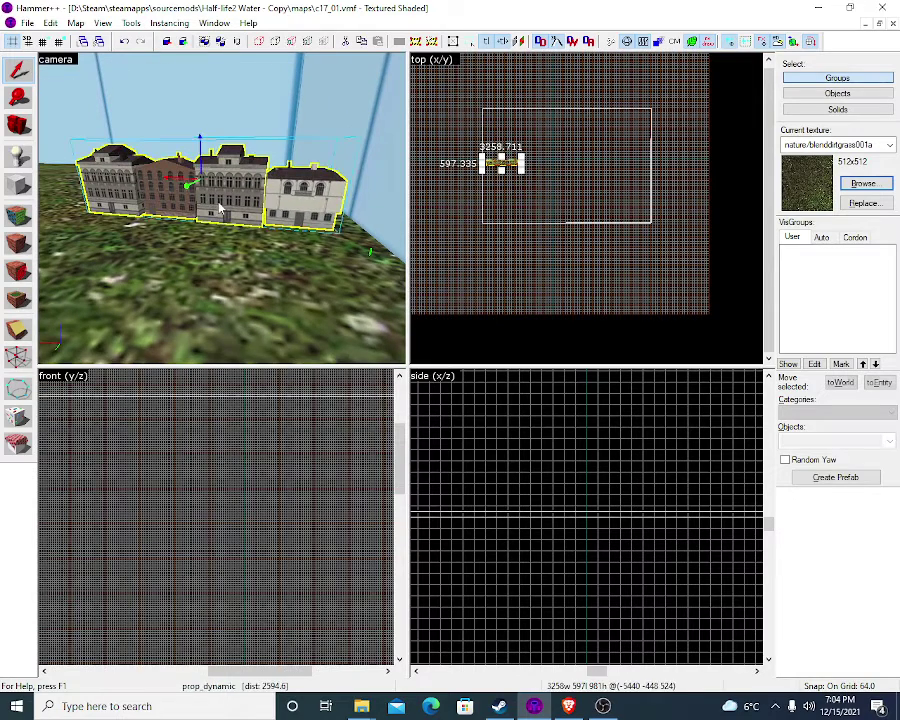
{"action": "double_click", "coordinate": [249, 199]}
{"action": "left_click_drag", "start_coordinate": [549, 288], "coordinate": [476, 289]}
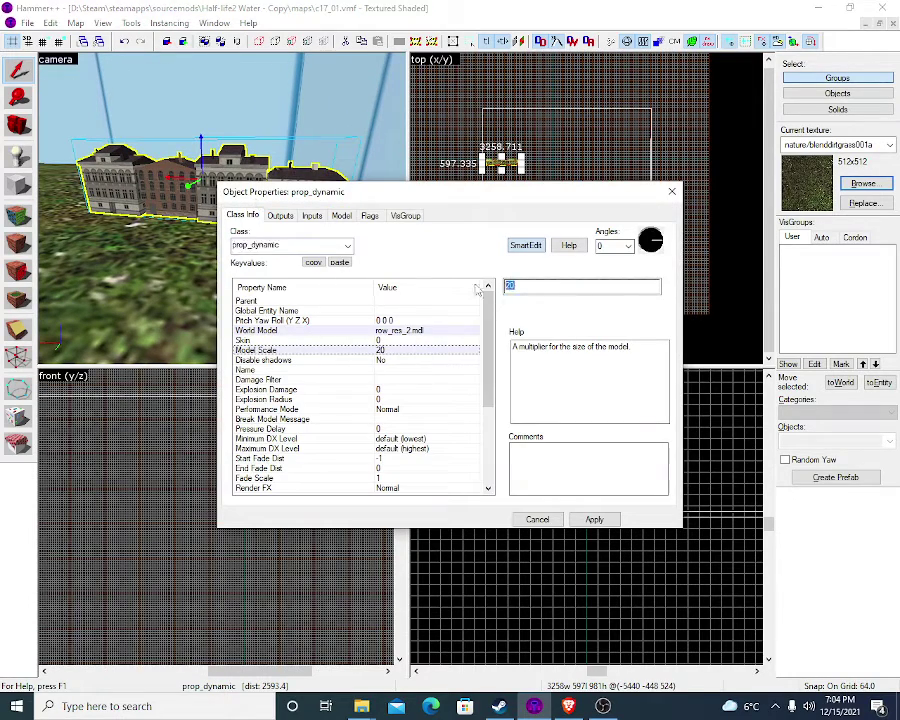
{"action": "type", "text": "50"}
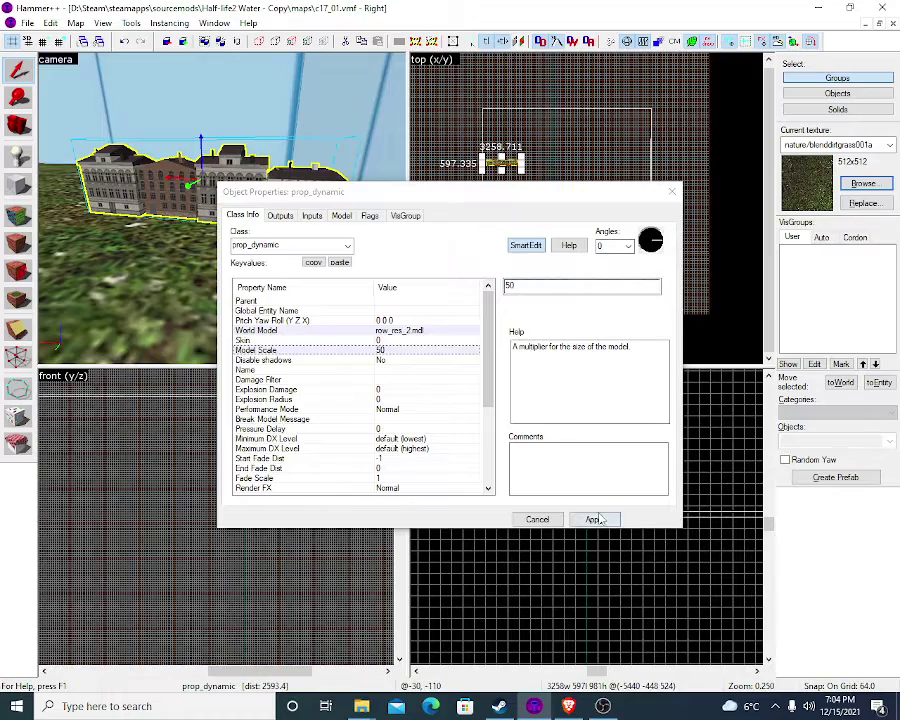
{"action": "left_click", "coordinate": [594, 519]}
{"action": "left_click", "coordinate": [538, 519]}
Move the enlarged building row about 2500 units along the X axis so it sits inside the room's walls
{"action": "key", "text": "z"}
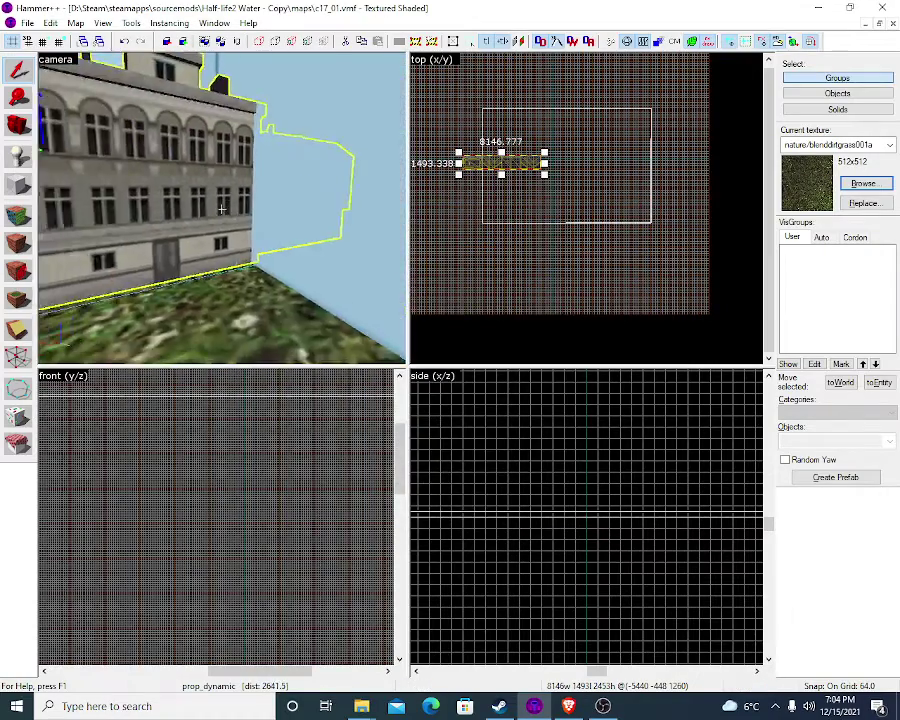
{"action": "key", "text": "s"}
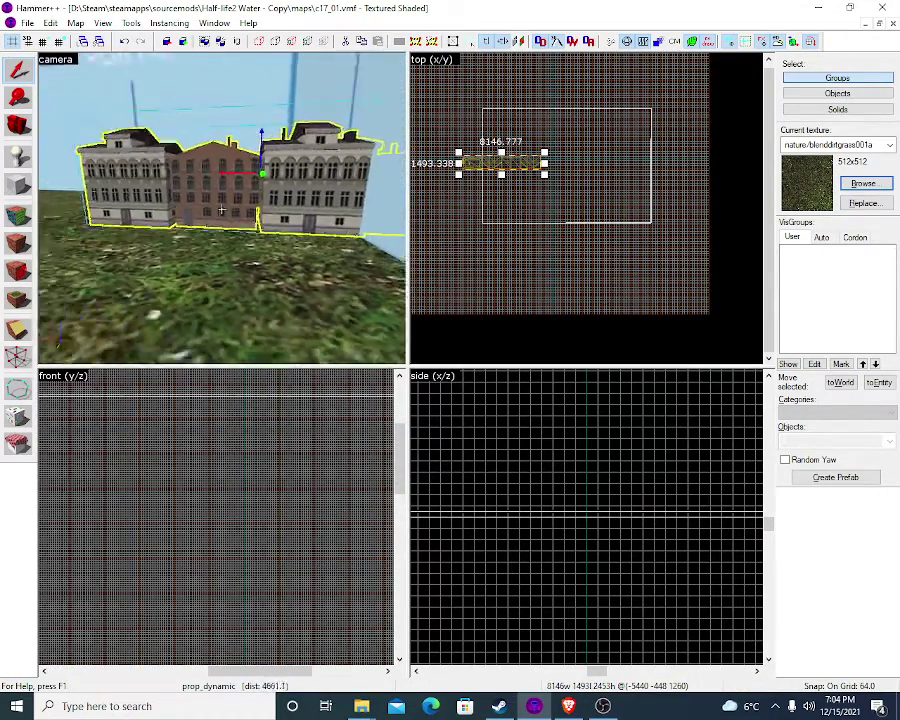
{"action": "key", "text": "w"}
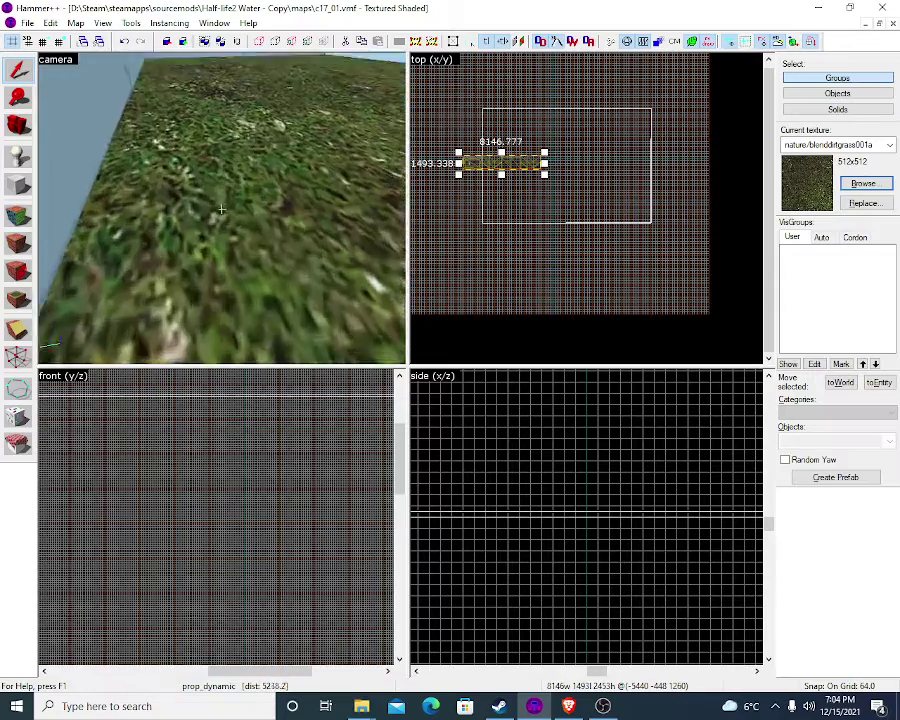
{"action": "key", "text": "w"}
{"action": "key", "text": "z"}
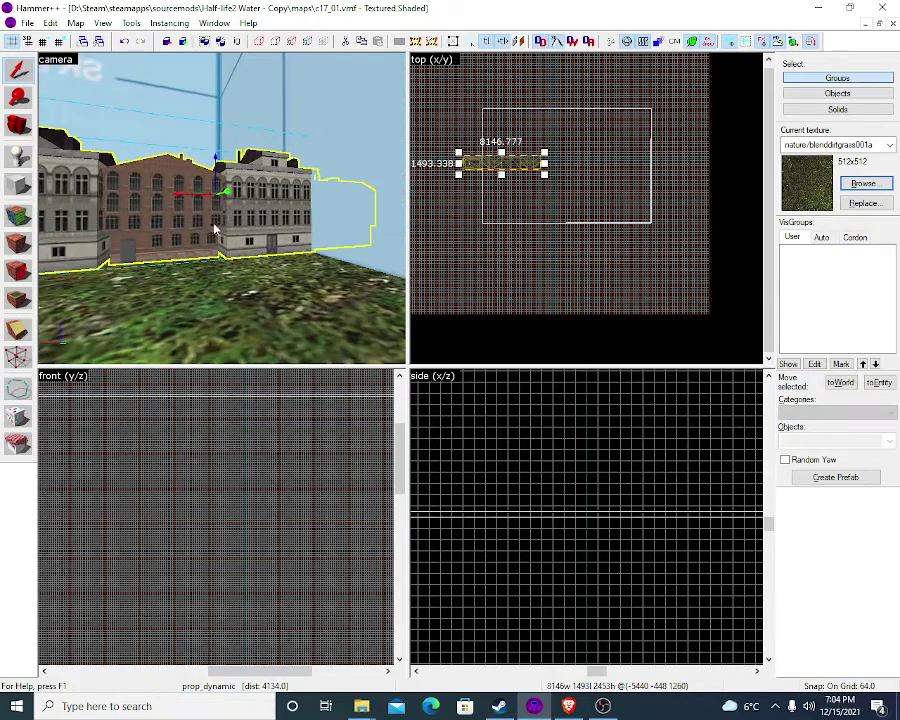
{"action": "left_click_drag", "start_coordinate": [181, 207], "coordinate": [291, 180]}
Select the info_player_start and move it in front of the building row, to about -7168 896
{"action": "key", "text": "z"}
{"action": "key", "text": "w"}
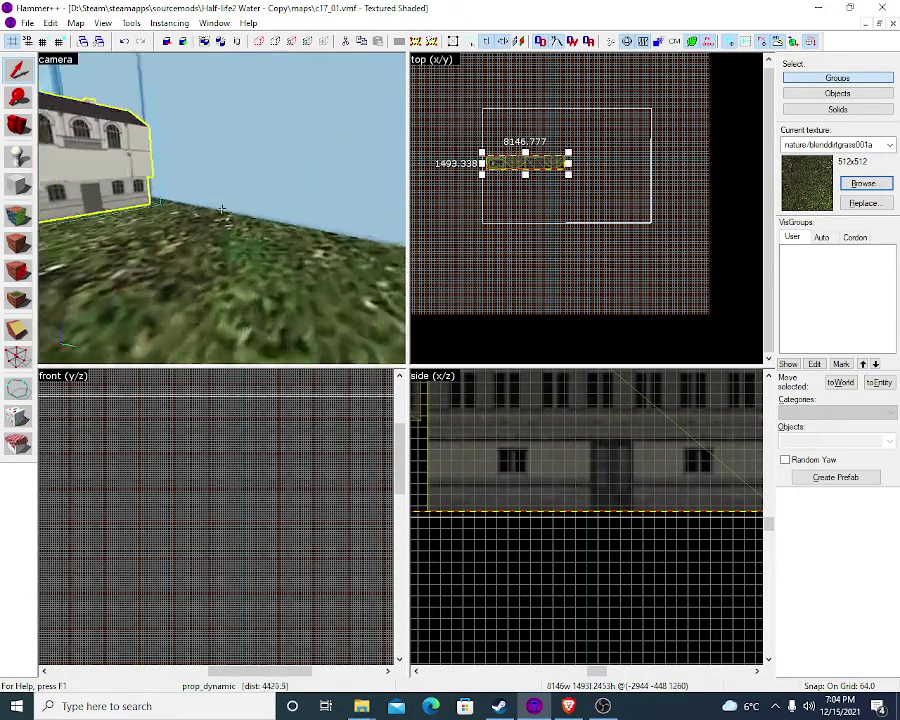
{"action": "key", "text": "w"}
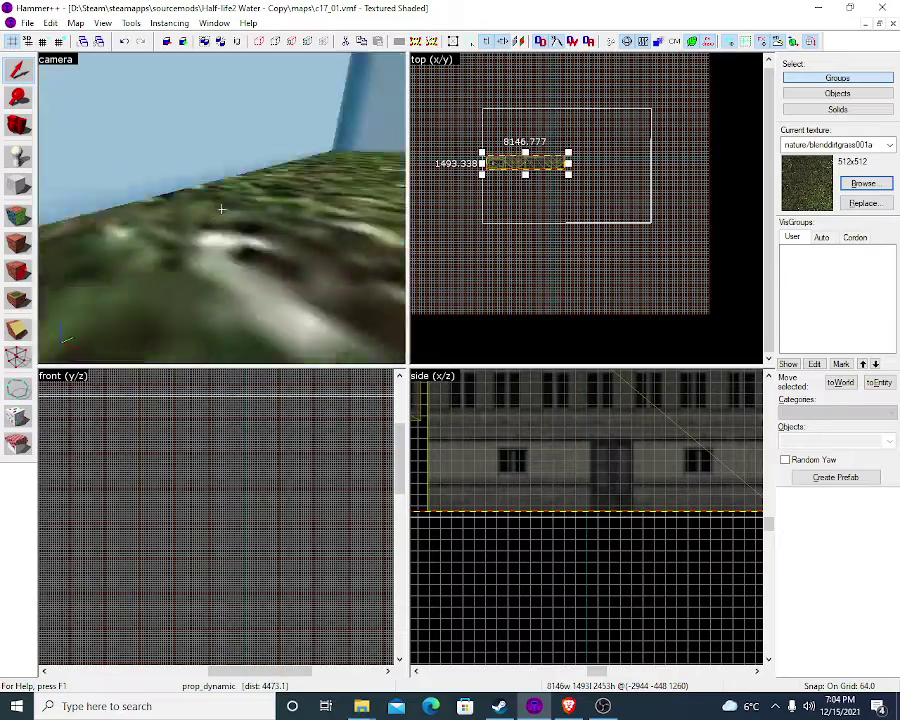
{"action": "key", "text": "w"}
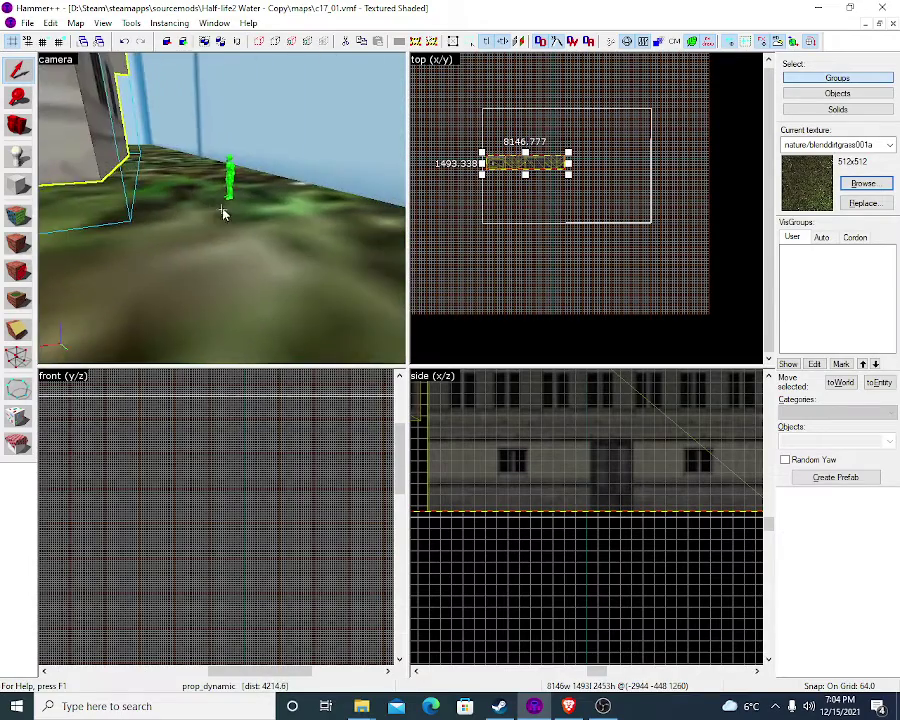
{"action": "left_click", "coordinate": [226, 195]}
{"action": "key", "text": "s"}
{"action": "left_click_drag", "start_coordinate": [243, 199], "coordinate": [323, 354]}
{"action": "key", "text": "z"}
{"action": "key", "text": "z"}
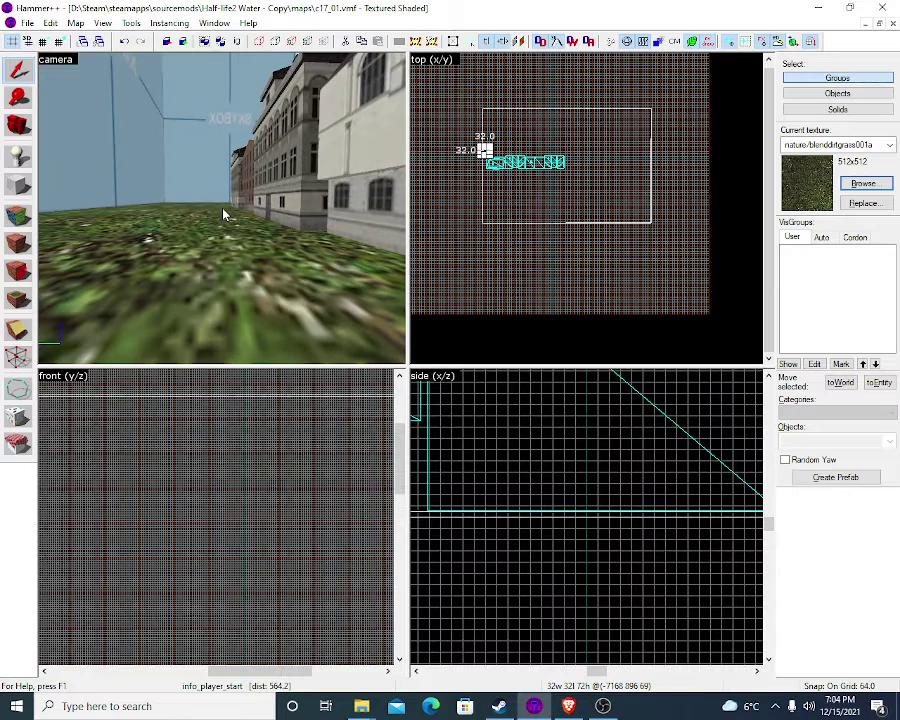
Compile the map with Normal BSP, VIS and RAD without launching the game, and close the finished compiler window
{"action": "key", "text": "F9"}
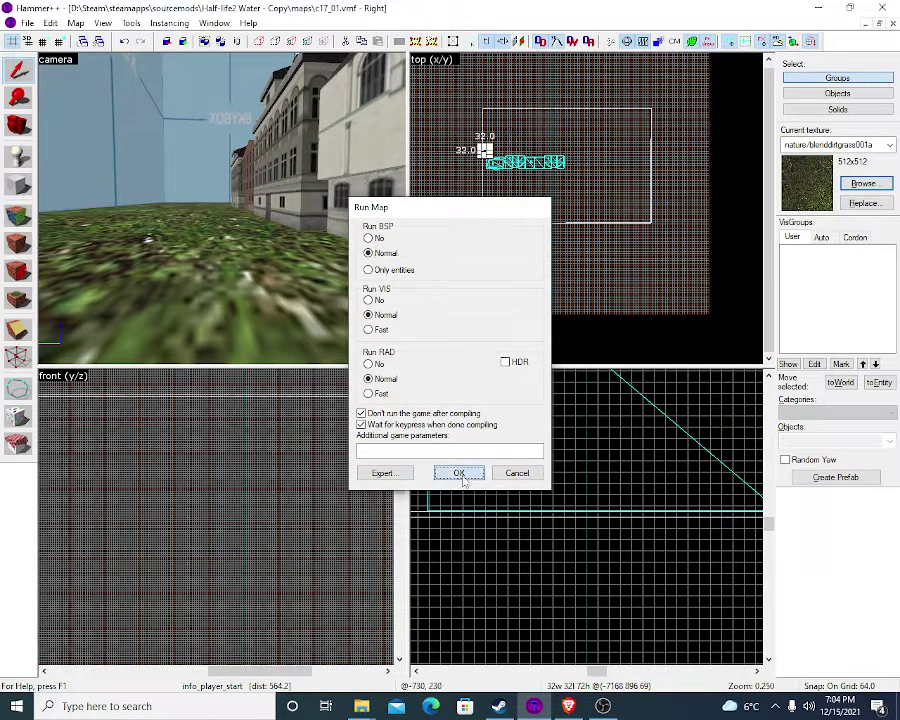
{"action": "left_click", "coordinate": [459, 473]}
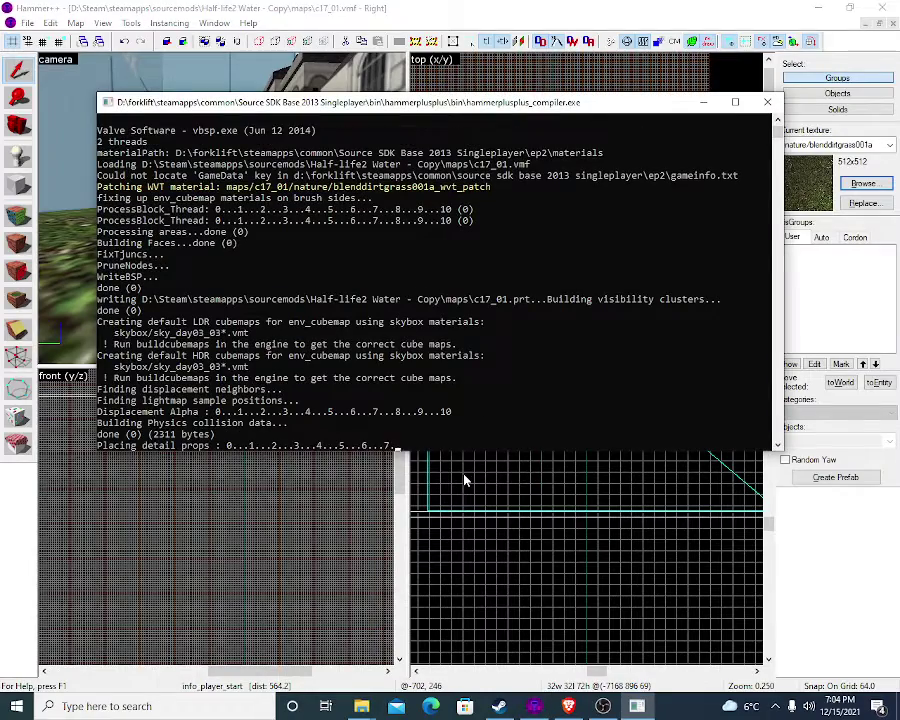
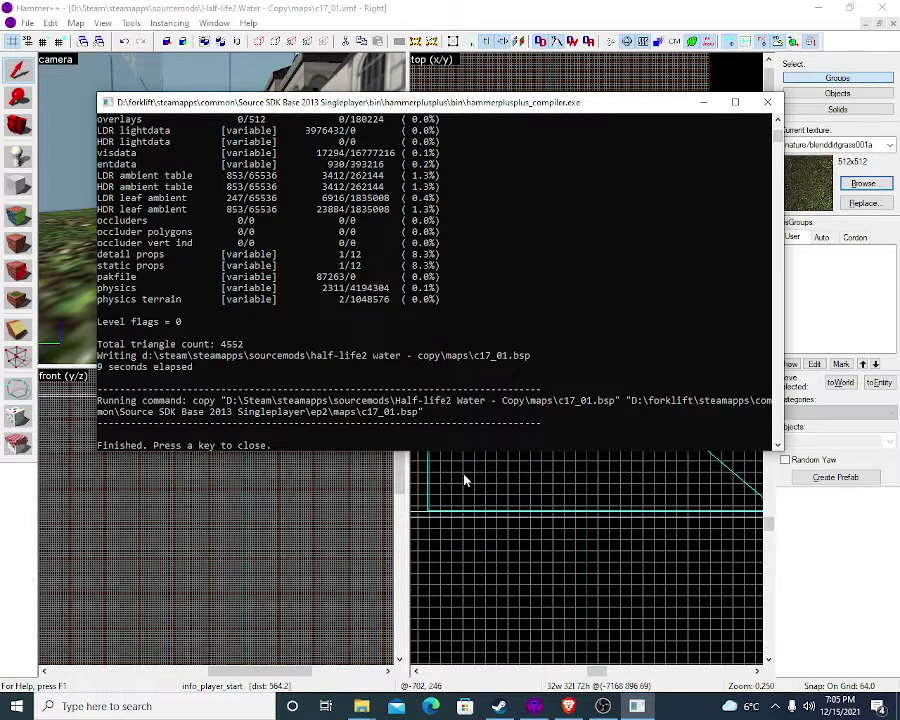
{"action": "key", "text": "Return"}
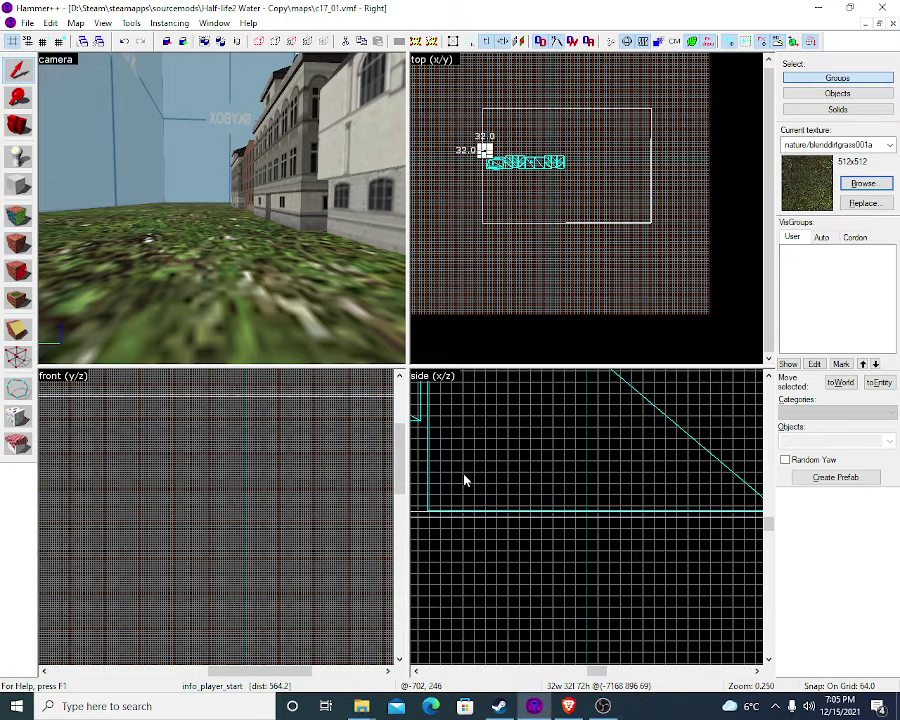
Switch to Steam, launch Half-life2 Watert and set fps_max to 60 in the developer console
{"action": "left_click", "coordinate": [498, 706]}
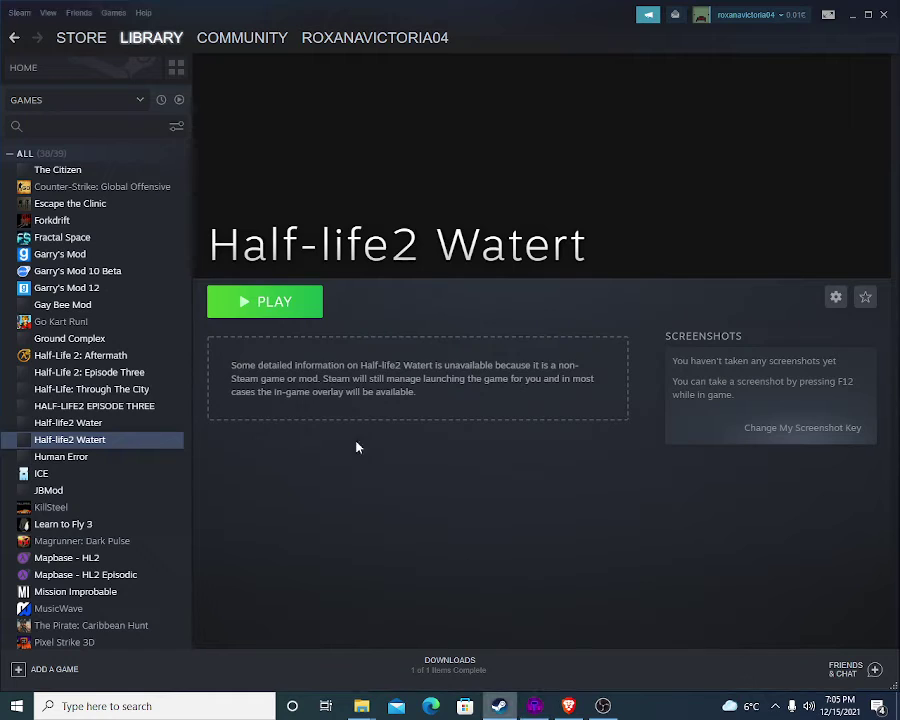
{"action": "left_click", "coordinate": [255, 310]}
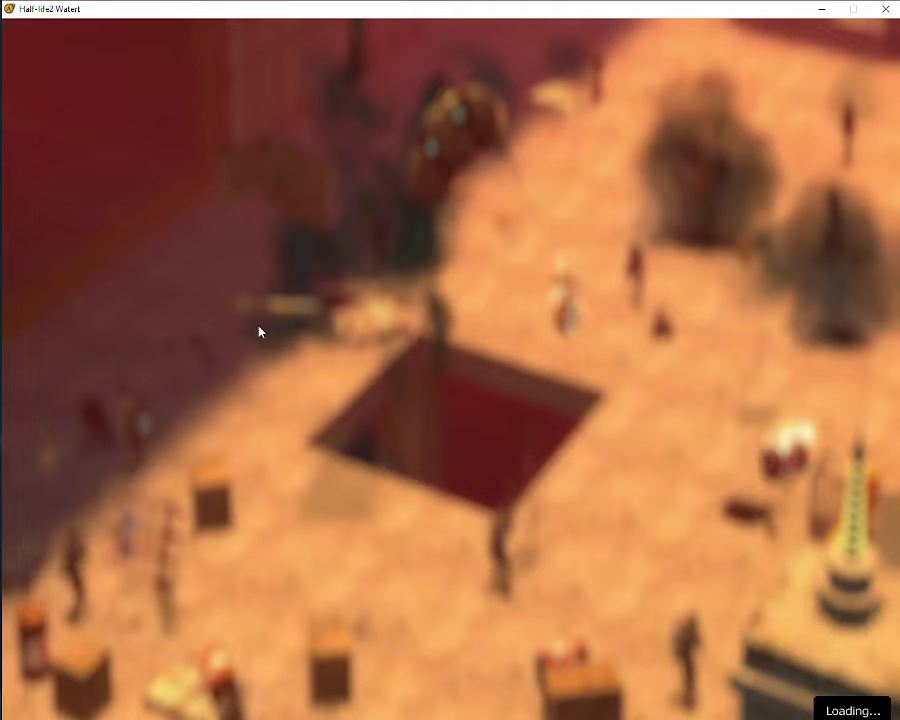
{"action": "key", "text": "grave"}
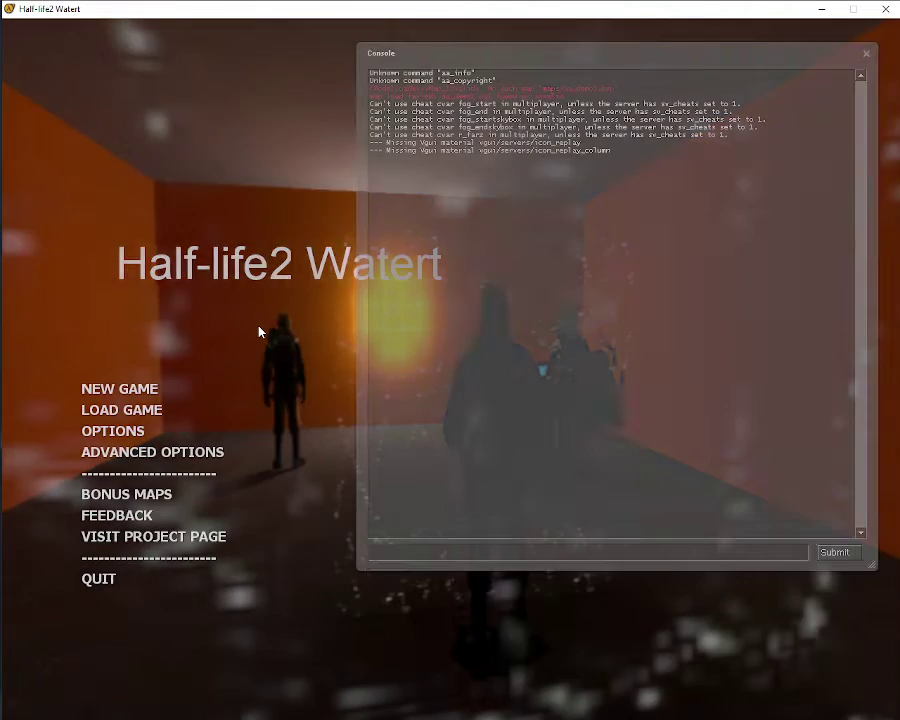
{"action": "type", "text": "fps_max "}
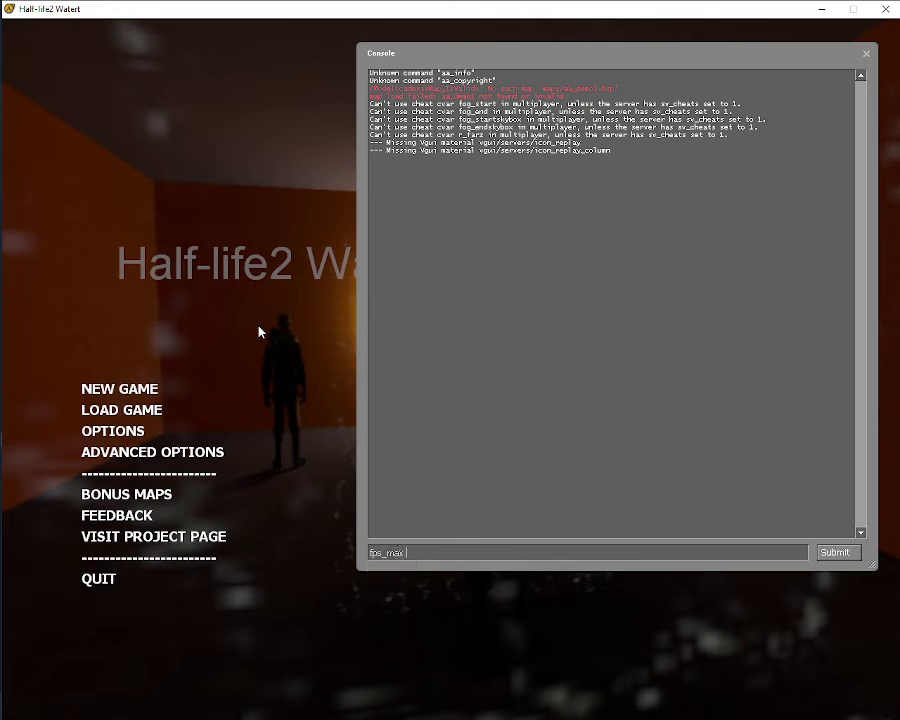
{"action": "type", "text": "60"}
{"action": "key", "text": "Return"}
Load the c17_01 map with the console's map command
{"action": "type", "text": "map mapbase_demo03"}
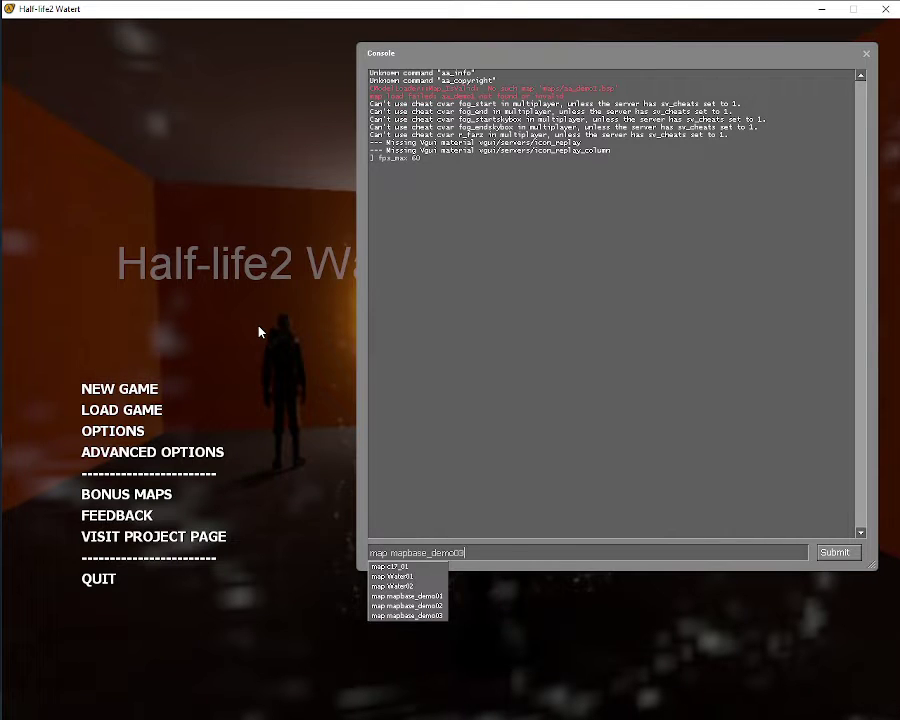
{"action": "key", "text": "Up"}
{"action": "key", "text": "Up"}
{"action": "key", "text": "Up"}
{"action": "key", "text": "Up"}
{"action": "key", "text": "Return"}
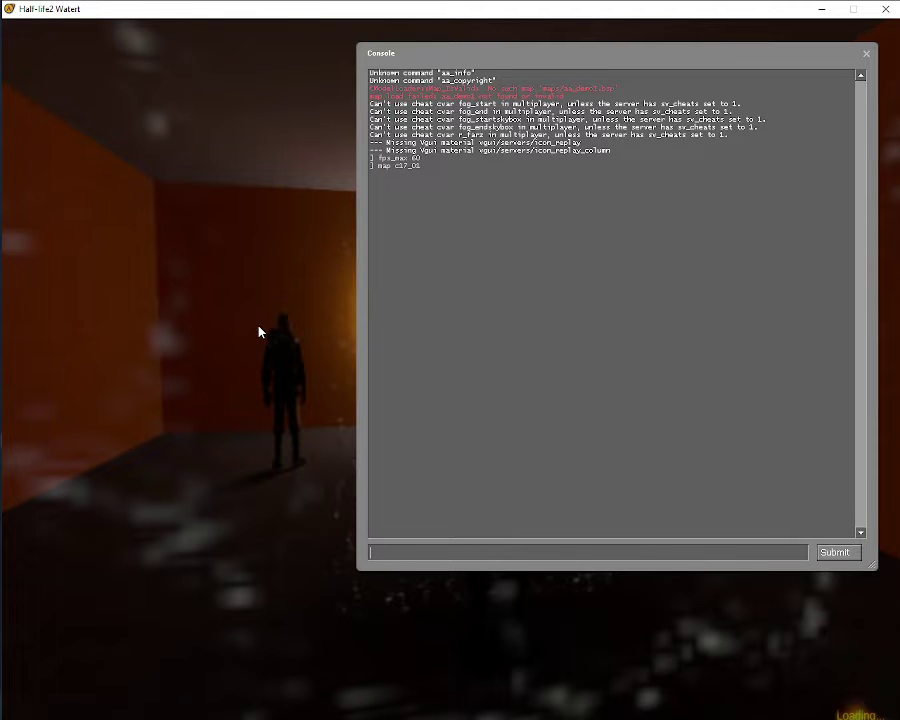
Walk around the loaded map and examine the building row, ground texture and skybox at player scale
{"action": "key", "text": "w"}
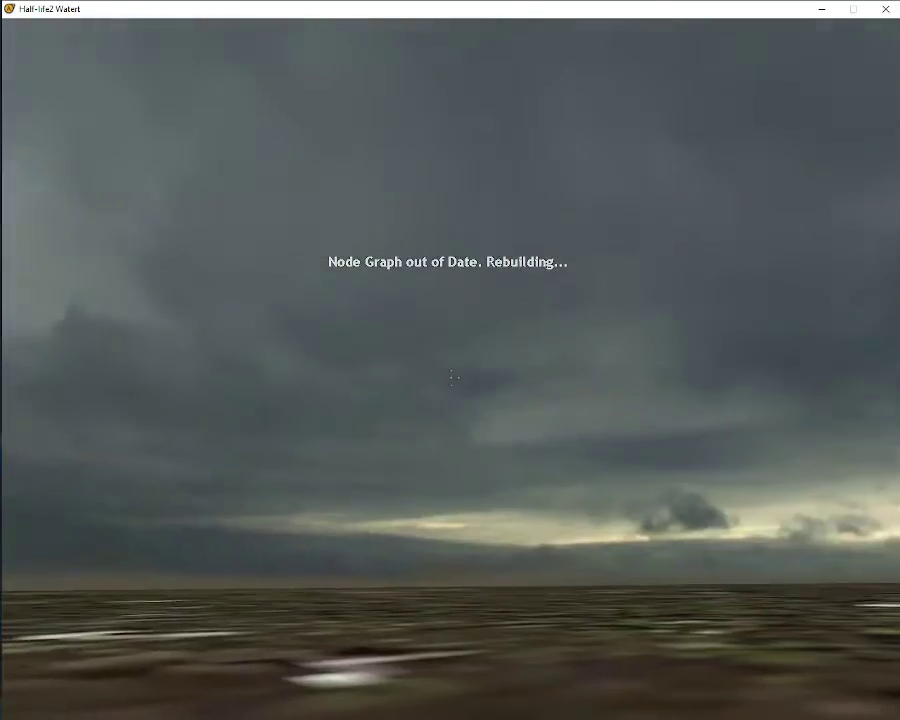
{"action": "key", "text": "w"}
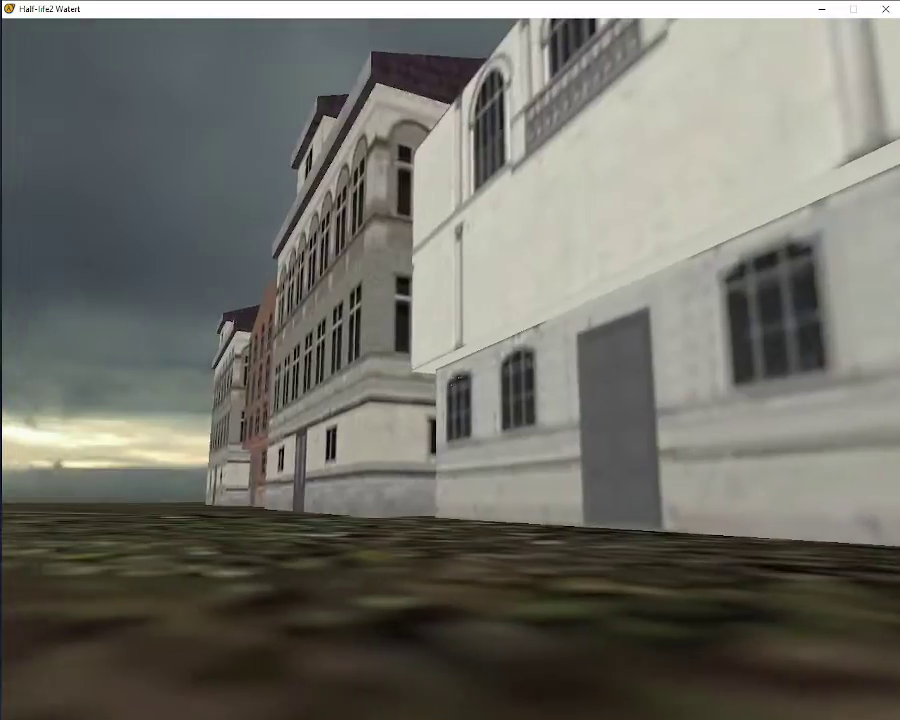
{"action": "key", "text": "w"}
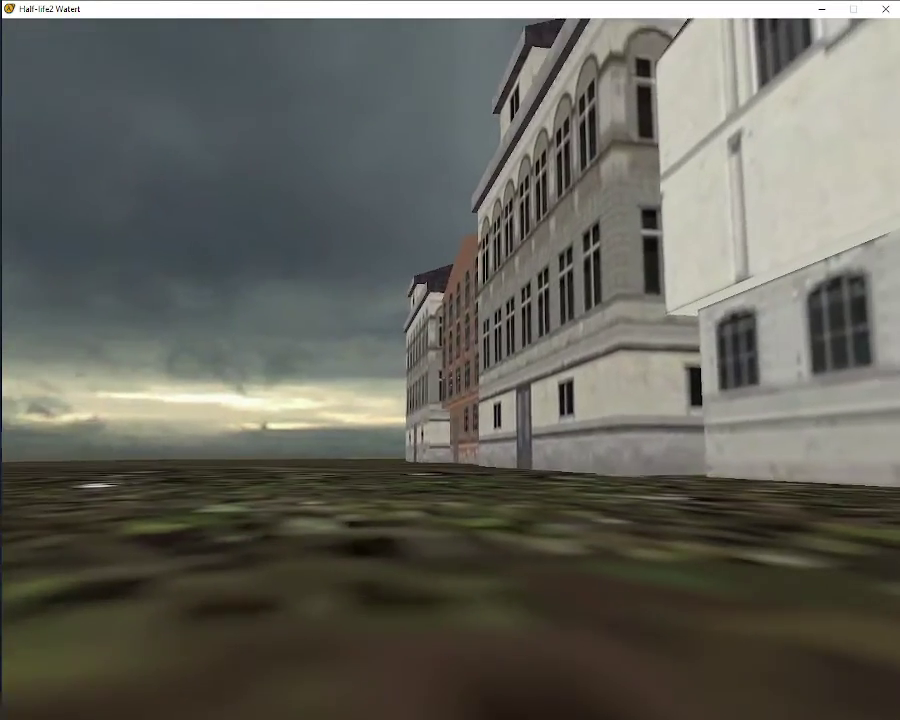
{"action": "key", "text": "w"}
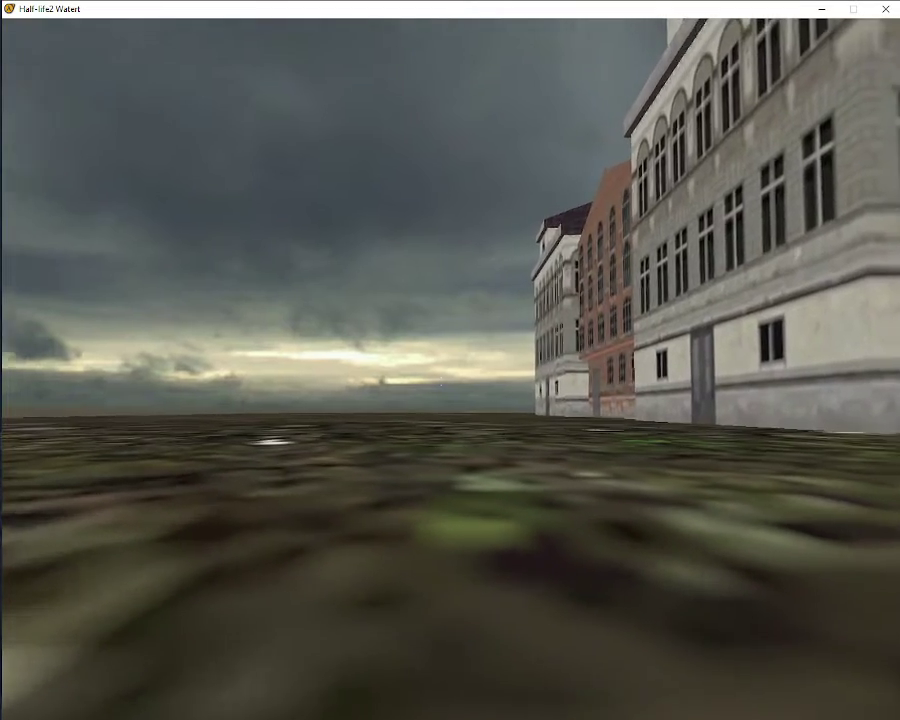
{"action": "key", "text": "w"}
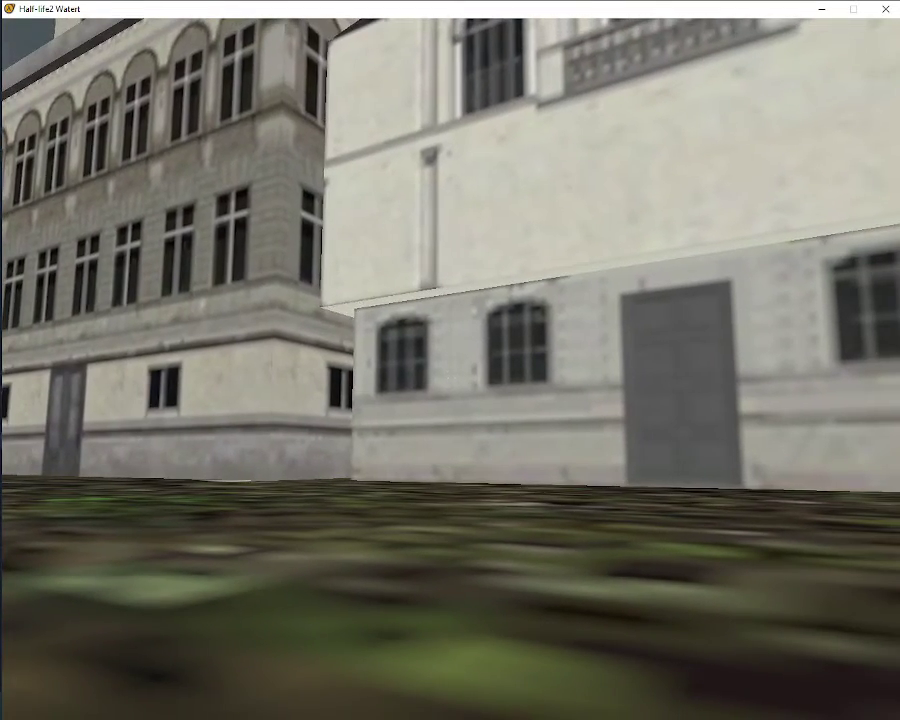
{"action": "key", "text": "w"}
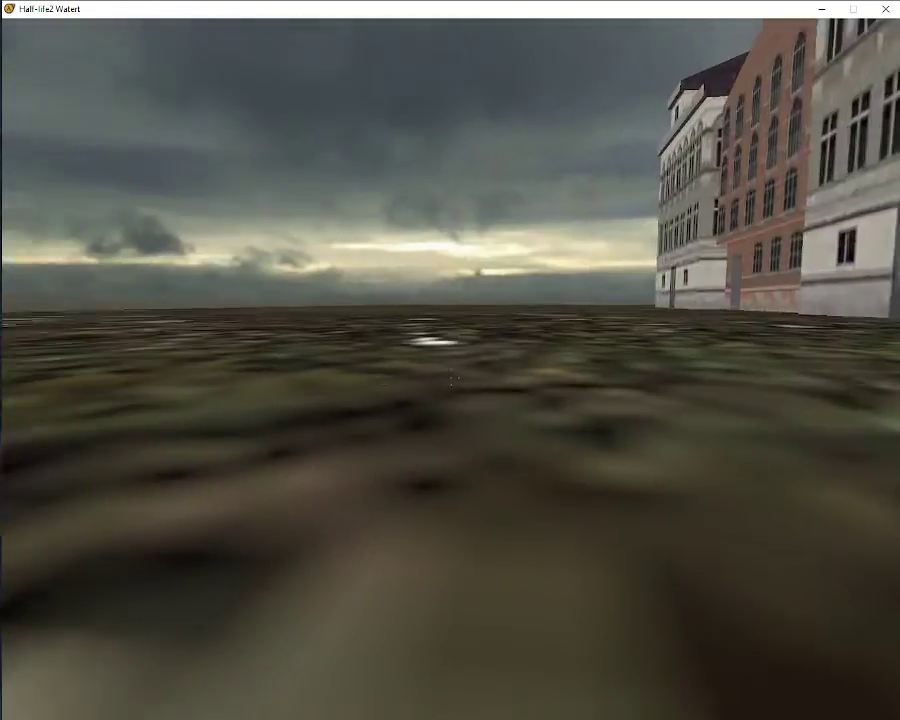
{"action": "key", "text": "w"}
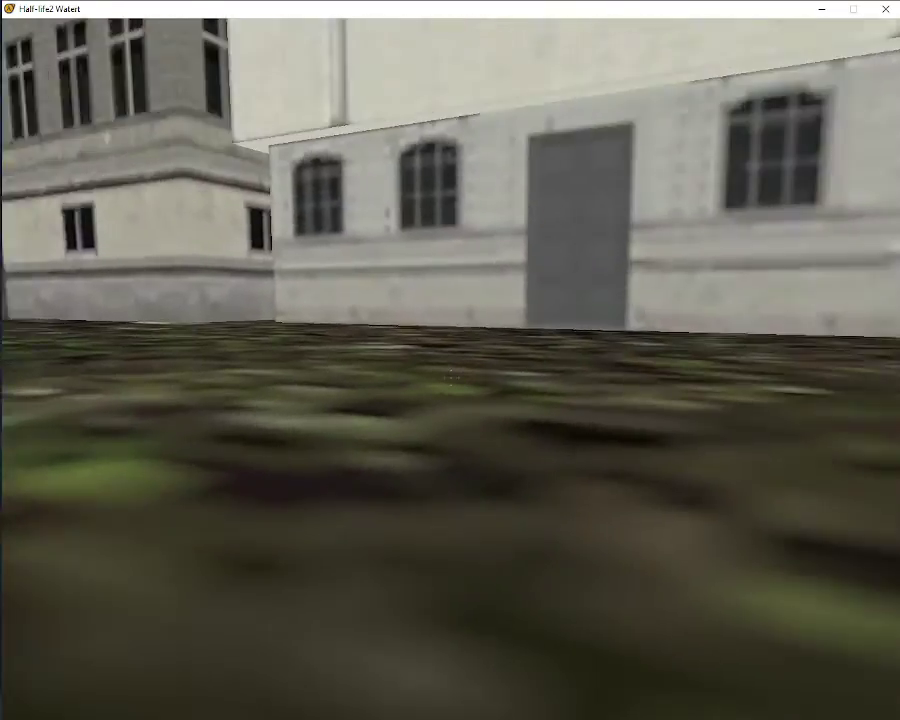
Try to give the player all weapons with impulse 101 in the developer console and return to the game
{"action": "key", "text": "Escape"}
{"action": "type", "text": "impulse "}
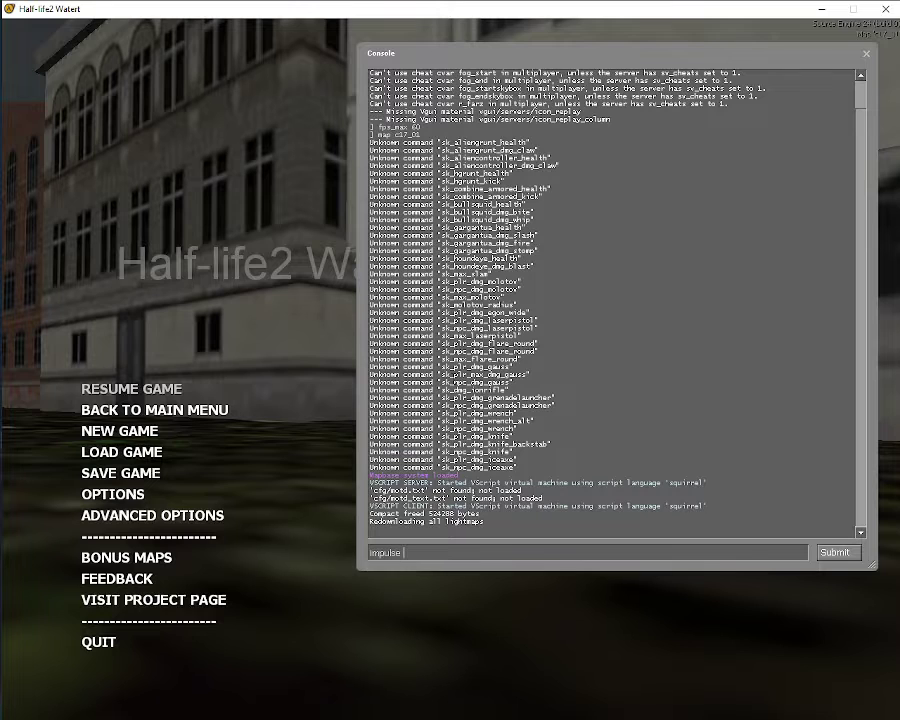
{"action": "type", "text": "101"}
{"action": "key", "text": "Return"}
{"action": "key", "text": "Escape"}
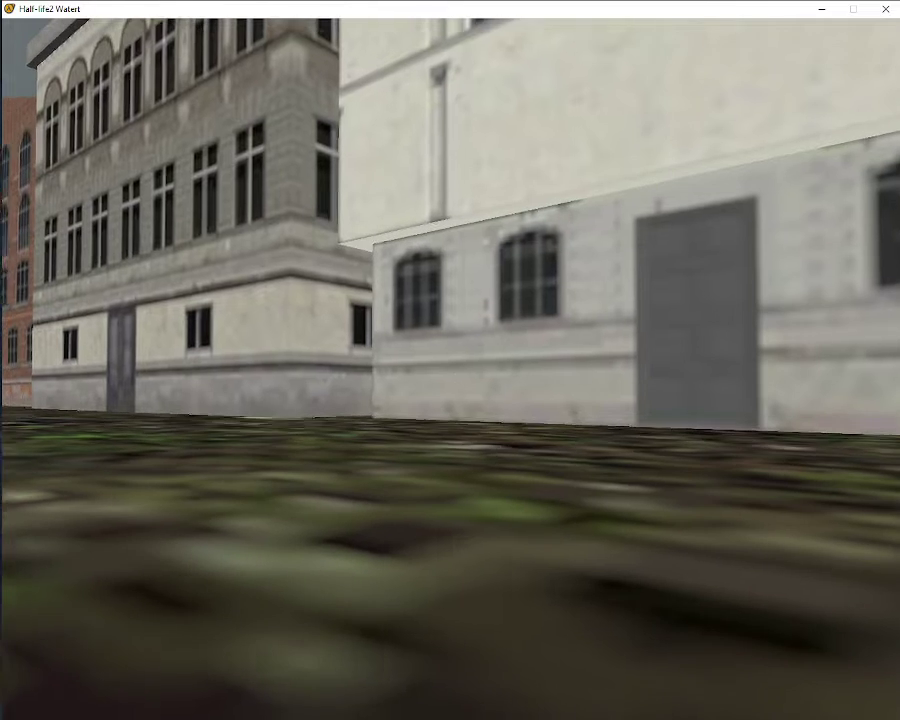
Set sv_cheats to 1 in the console, run impulse 101 again and resume the game
{"action": "key", "text": "Escape"}
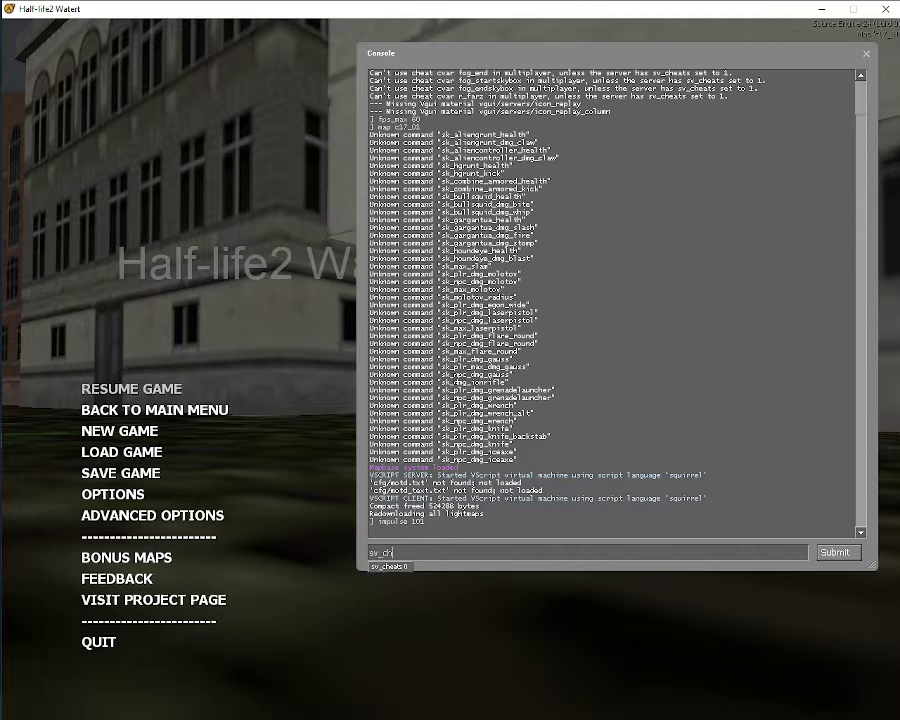
{"action": "key", "text": "Return"}
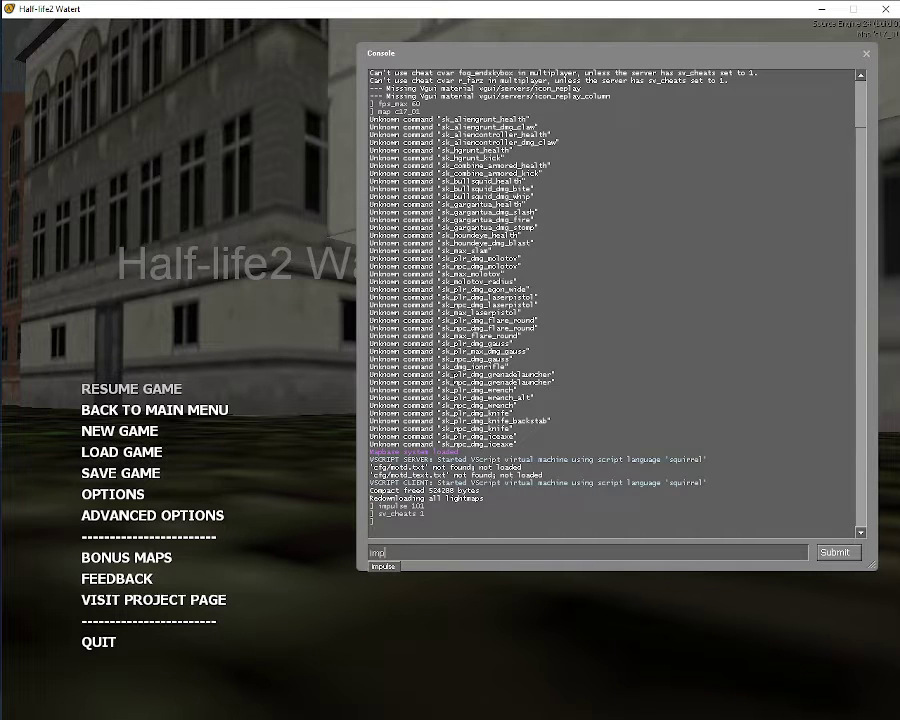
{"action": "key", "text": "Escape"}
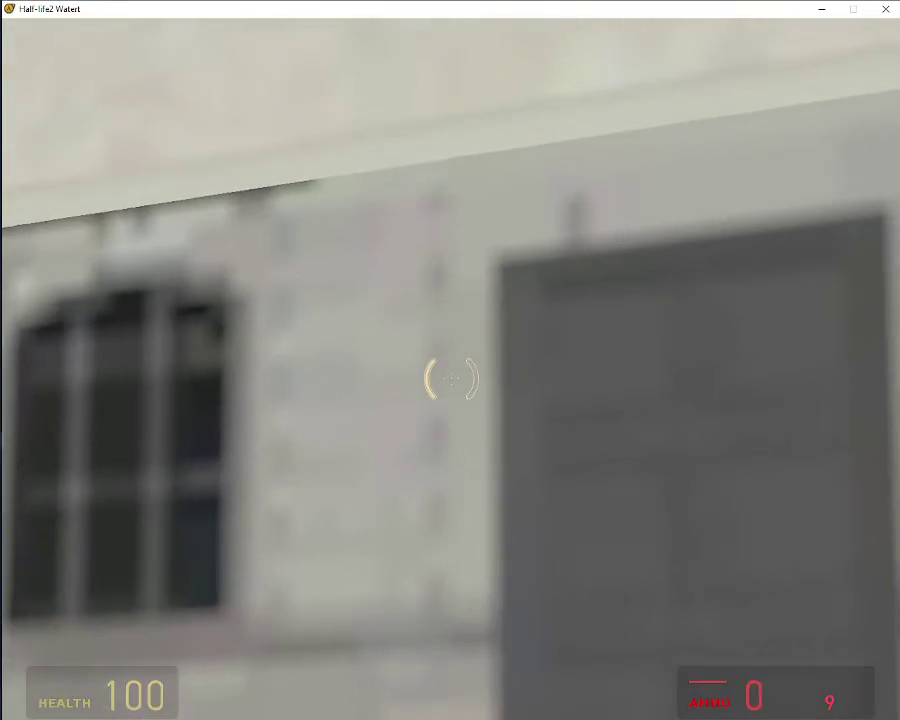
Walk and sprint around the white building with the crossbow to examine its door, facade and overhang at player scale
{"action": "right_click", "coordinate": [451, 379]}
{"action": "key", "text": "shift+w"}
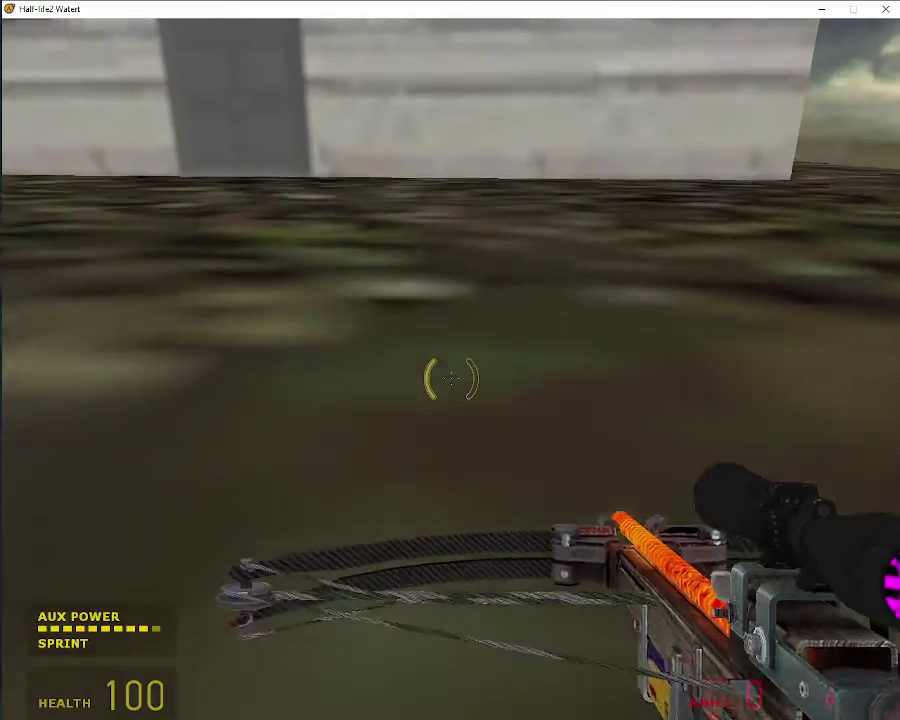
{"action": "key", "text": "shift+w"}
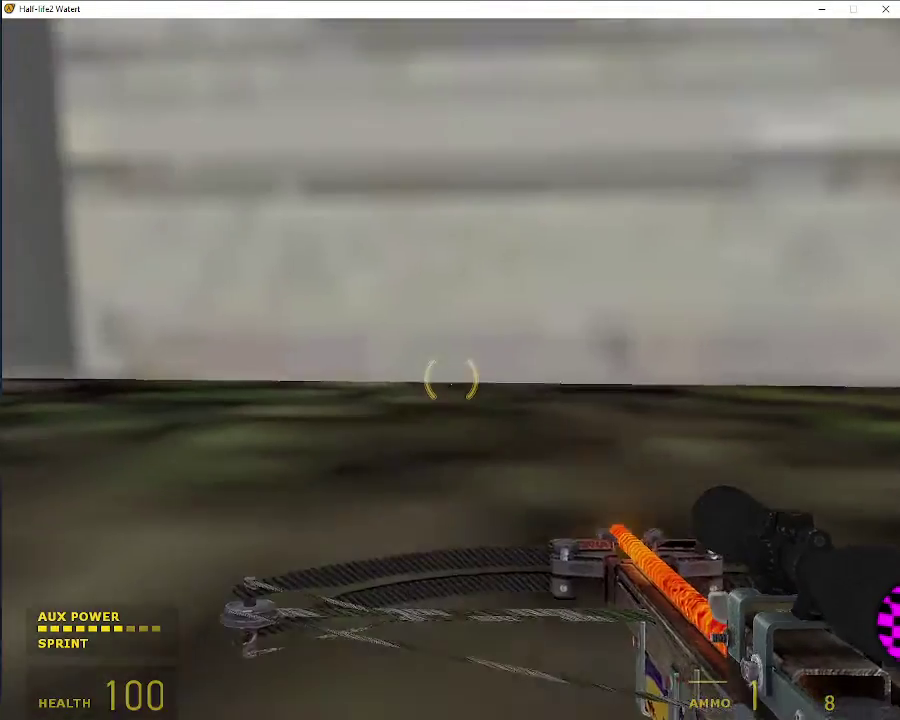
{"action": "key", "text": "w"}
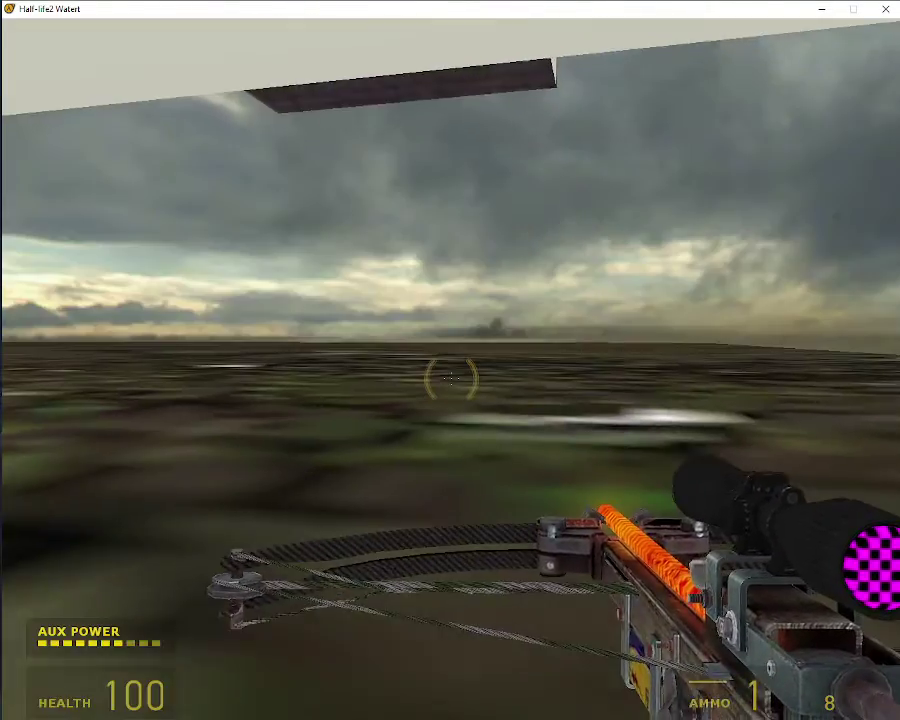
{"action": "key", "text": "shift+w"}
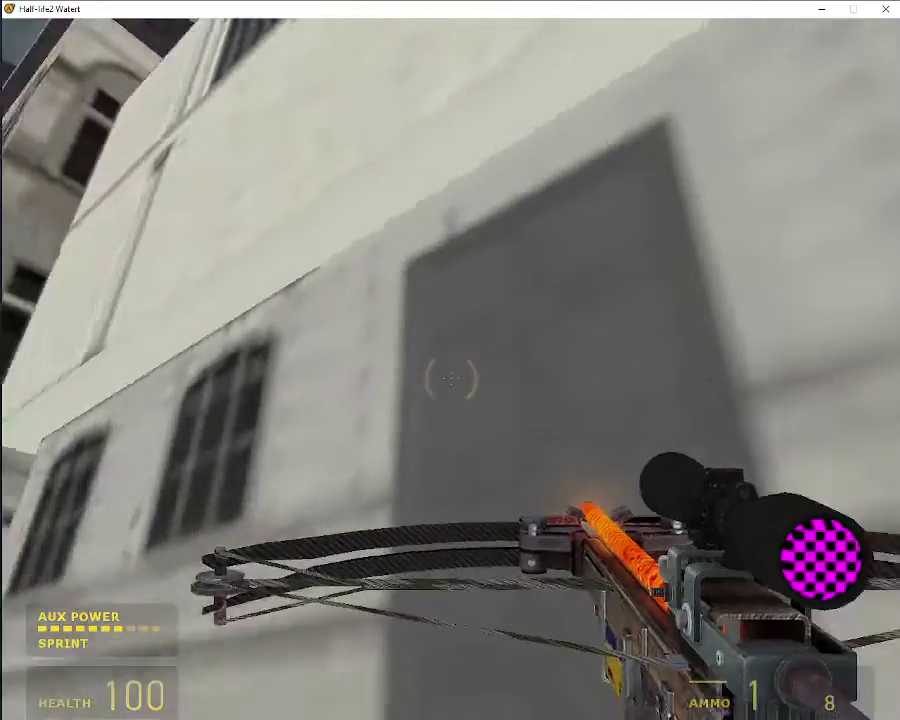
Switch to the pulse rifle, test its primary fire, reload and alternate fire, and examine the row of buildings
{"action": "scroll", "coordinate": [451, 379], "scroll_direction": "up", "scroll_amount": 1}
{"action": "key", "text": "3"}
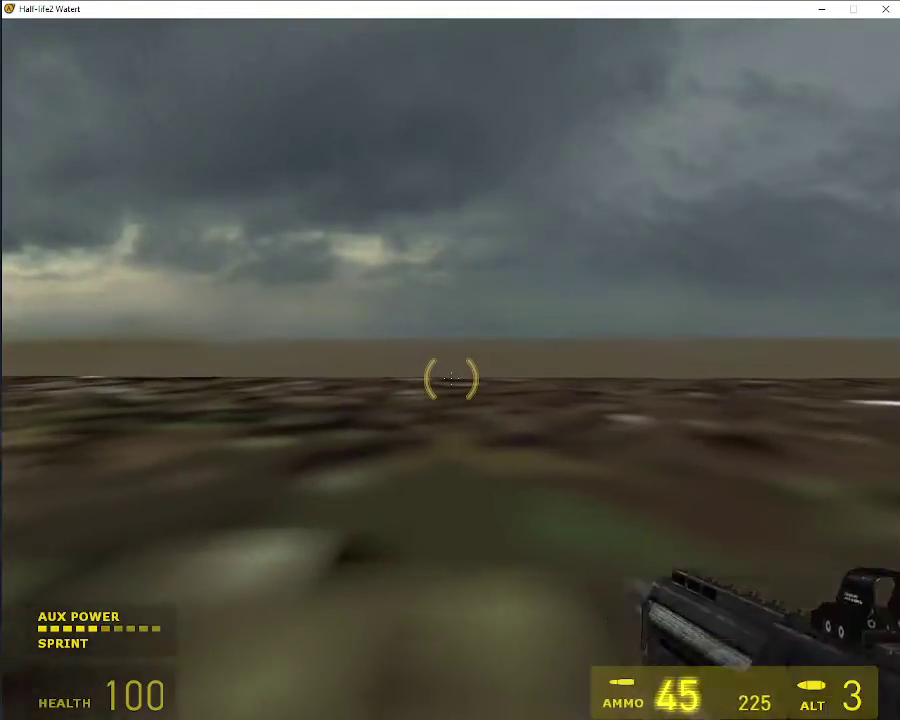
{"action": "key", "text": "3"}
{"action": "left_click", "coordinate": [450, 378]}
{"action": "left_click", "coordinate": [450, 378]}
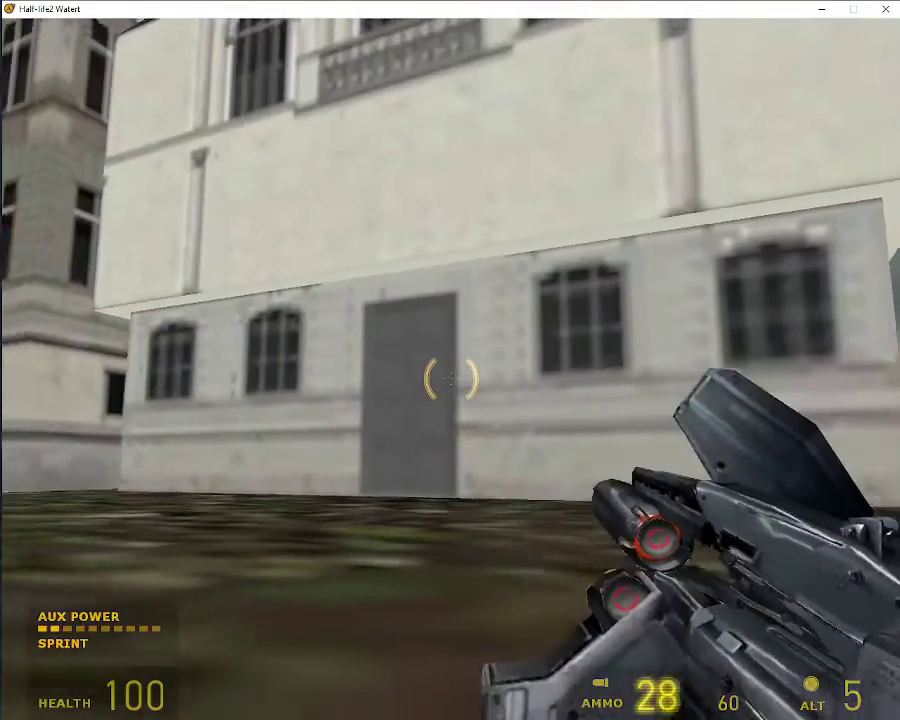
{"action": "key", "text": "shift+w"}
{"action": "key", "text": "r"}
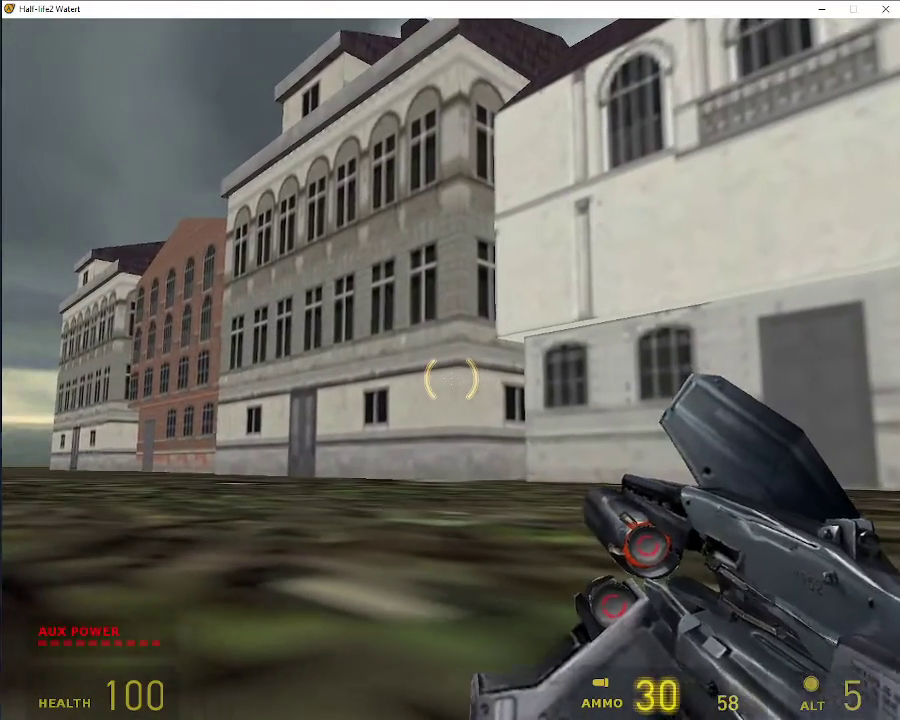
{"action": "right_click", "coordinate": [450, 378]}
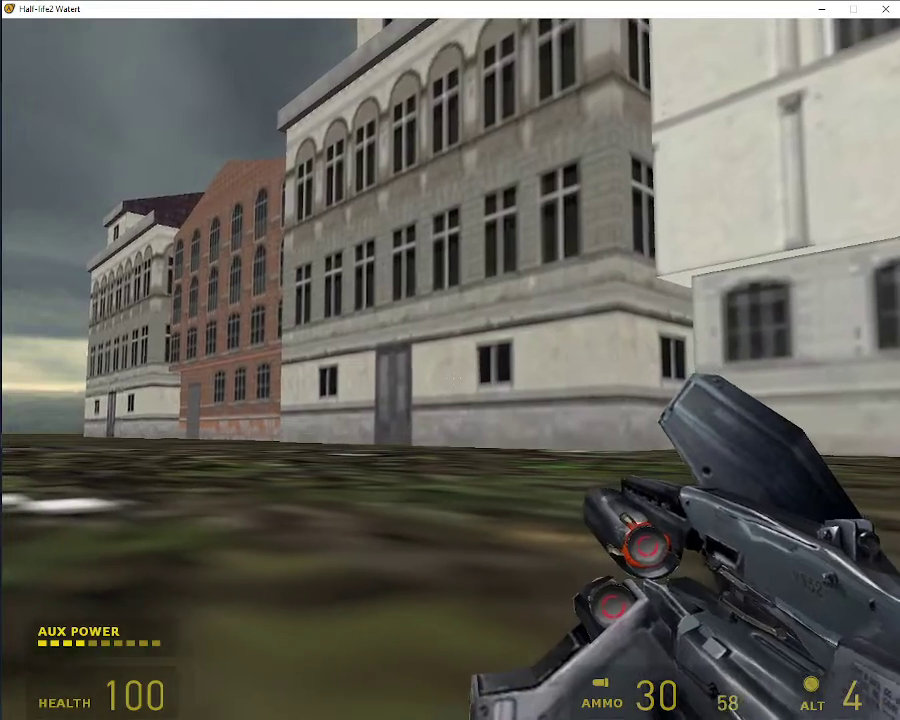
Pause the game with the developer console and bring up the Windows taskbar to switch to another program
{"action": "key", "text": "grave"}
{"action": "key", "text": "super"}
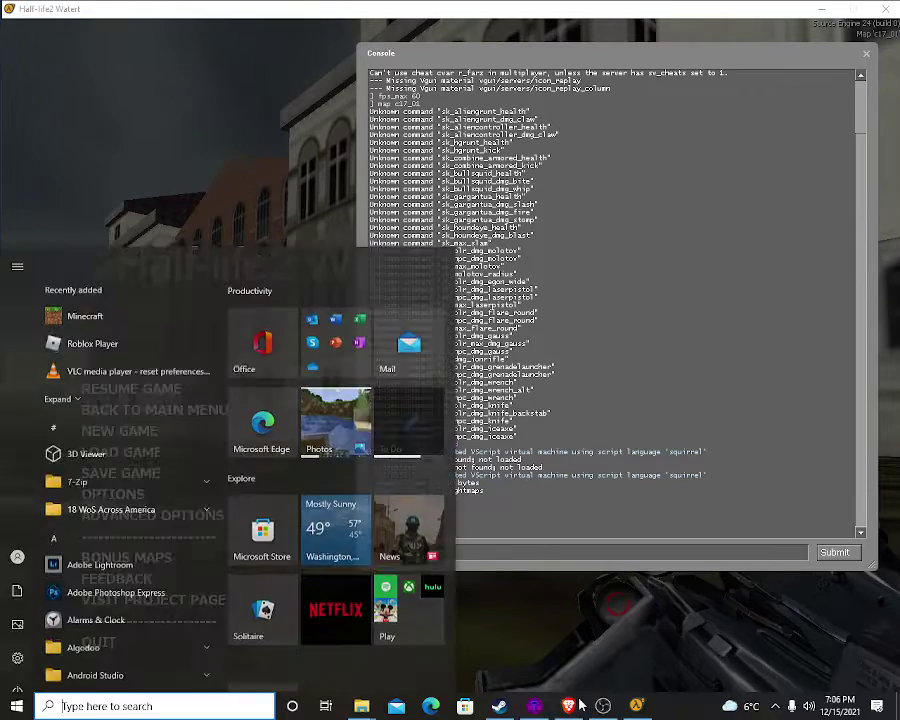
Quit the running Half-life2 test session and confirm, to return to the c17_01 map in Hammer++
{"action": "left_click", "coordinate": [603, 705]}
{"action": "left_click", "coordinate": [125, 662]}
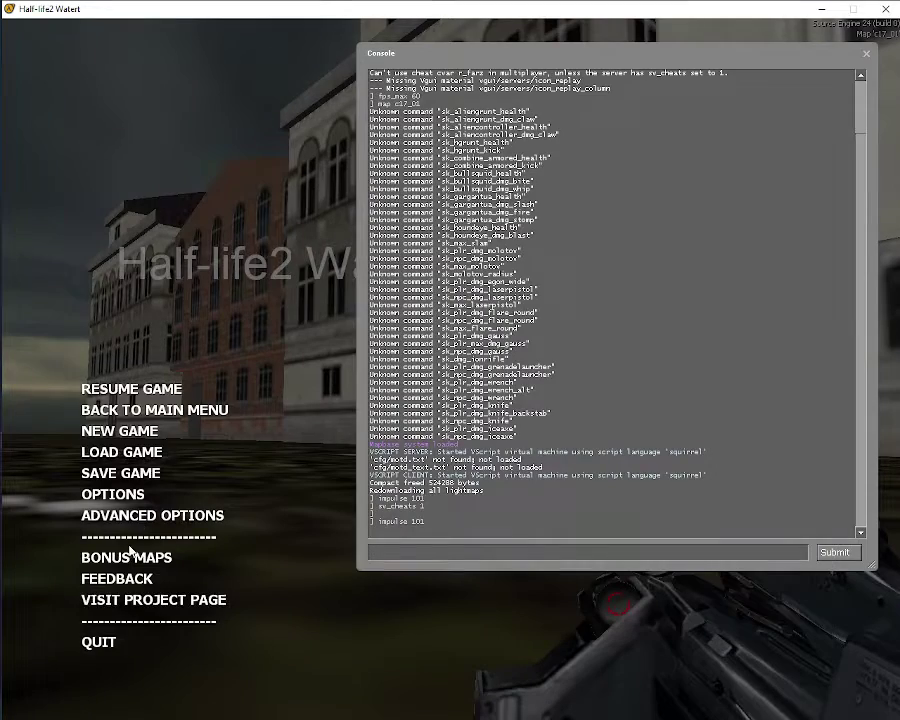
{"action": "left_click", "coordinate": [135, 645]}
{"action": "left_click", "coordinate": [460, 398]}
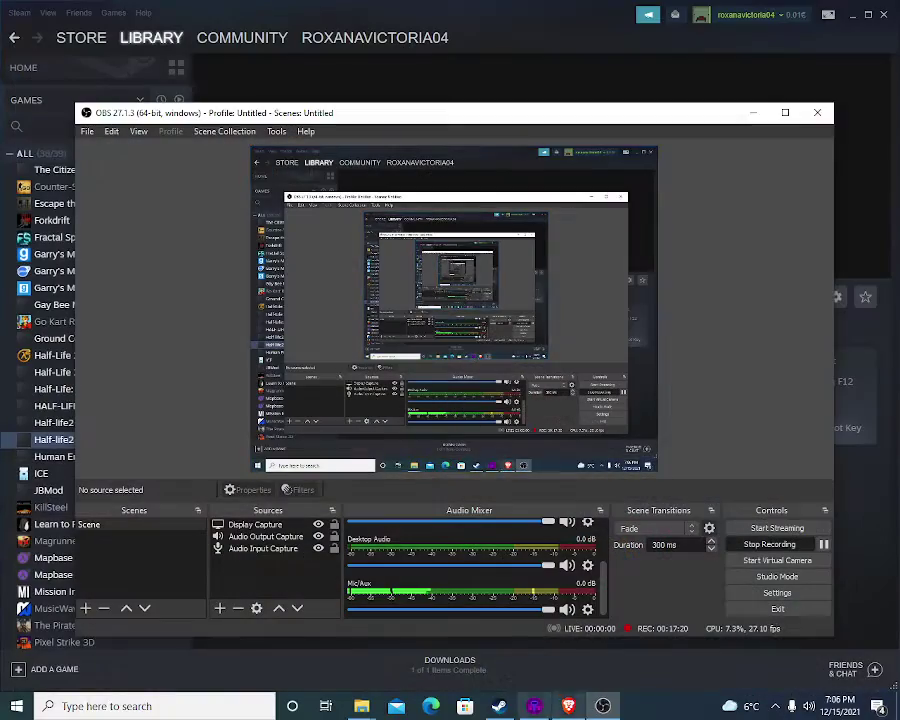
Set the Model Scale of the row_res_2.mdl building prop to 10 and apply it
{"action": "key", "text": "z"}
{"action": "key", "text": "w"}
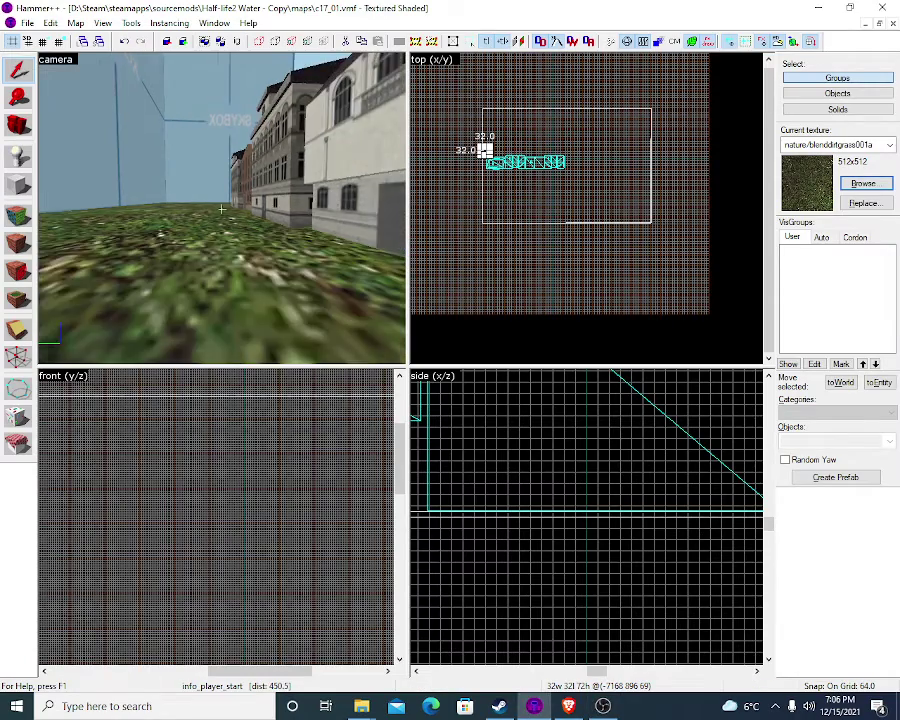
{"action": "key", "text": "s"}
{"action": "left_click", "coordinate": [223, 210]}
{"action": "double_click", "coordinate": [223, 214]}
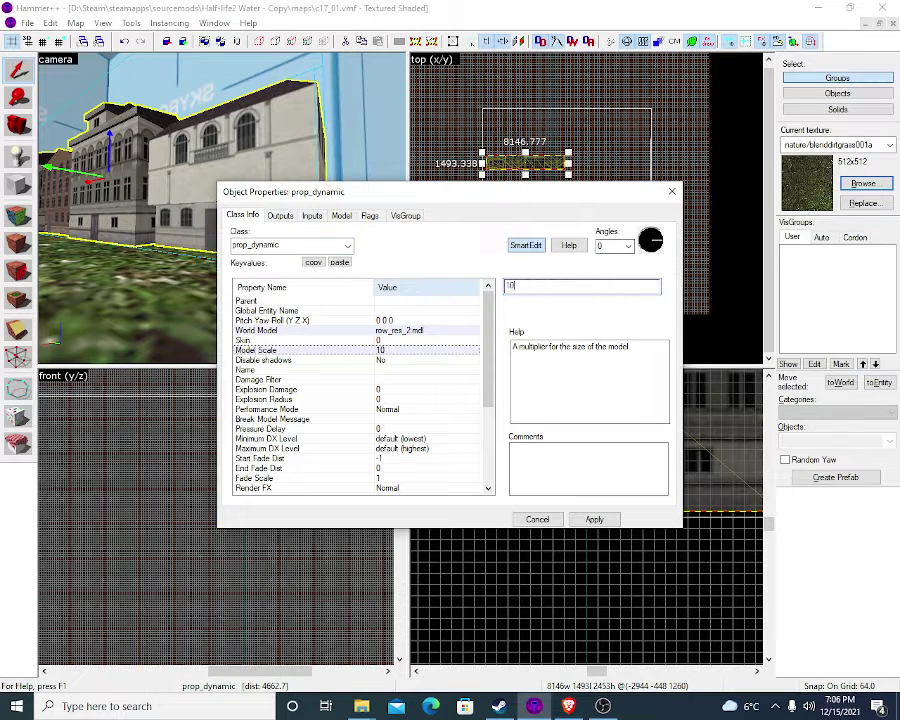
{"action": "left_click", "coordinate": [594, 520]}
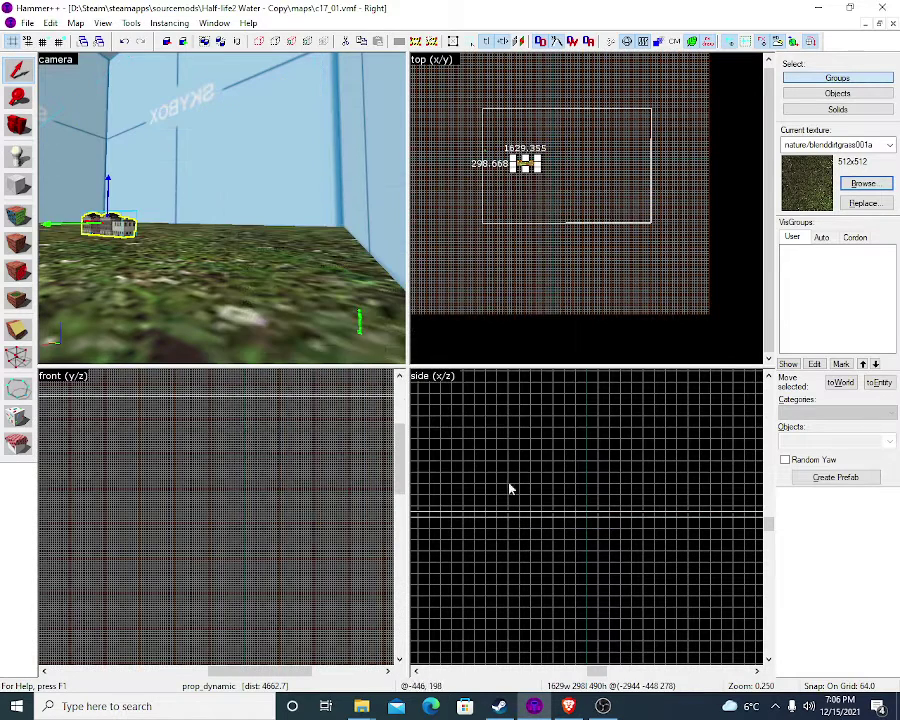
{"action": "double_click", "coordinate": [126, 230]}
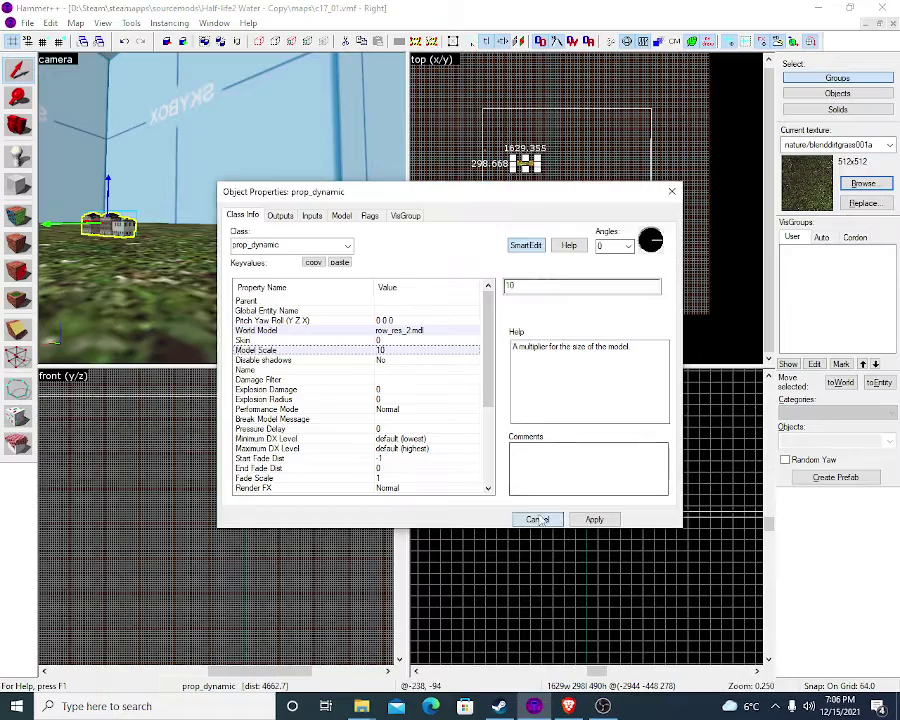
{"action": "left_click", "coordinate": [538, 519]}
Move the building prop along the X axis to about -6144, beside the end wall of the map
{"action": "key", "text": "a"}
{"action": "key", "text": "w"}
{"action": "key", "text": "z"}
{"action": "key", "text": "w"}
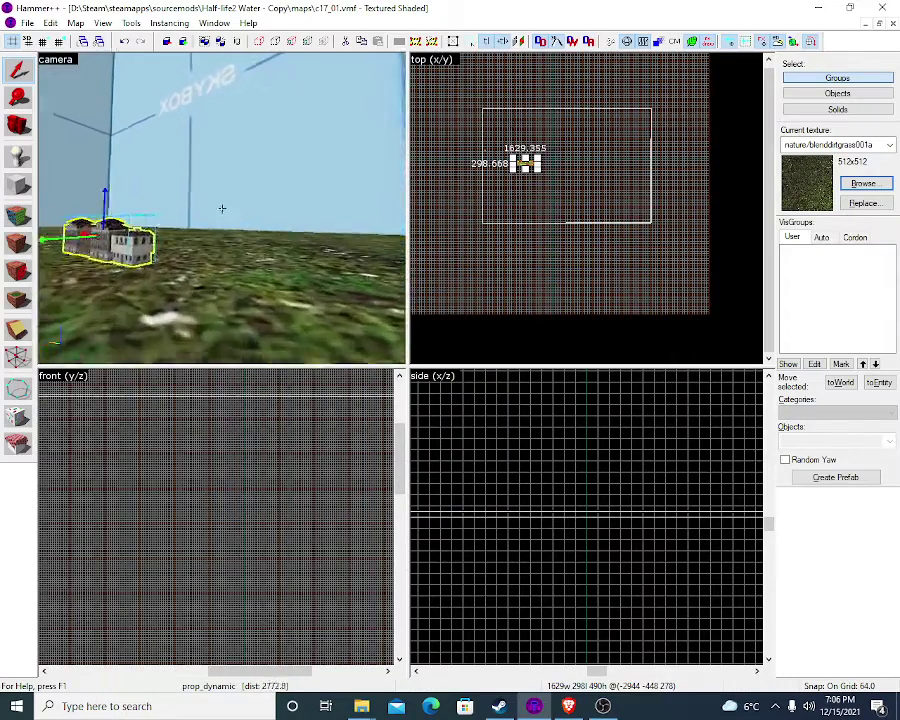
{"action": "key", "text": "s"}
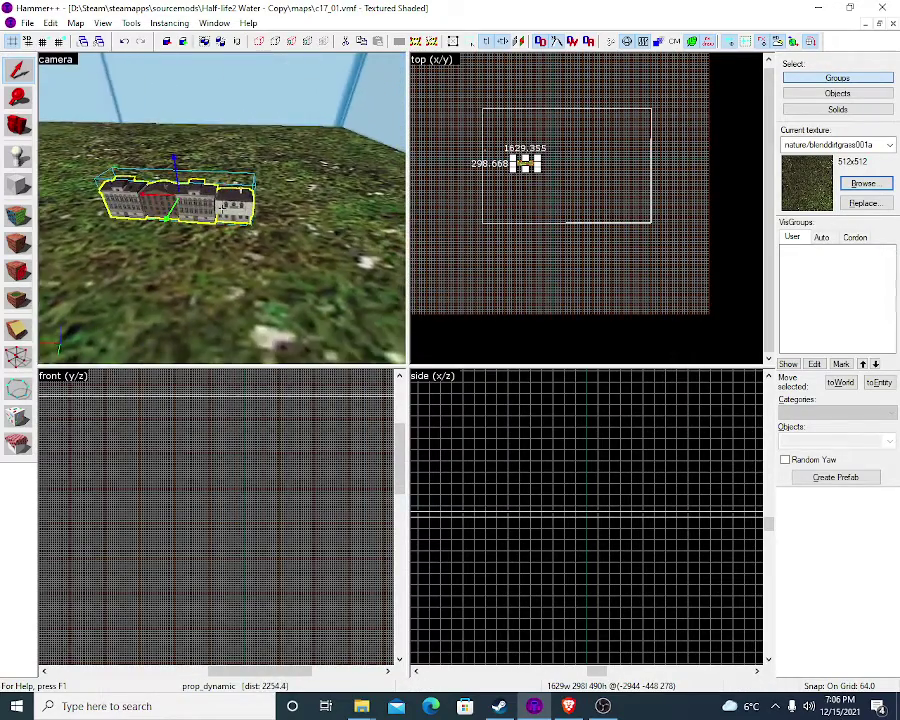
{"action": "key", "text": "z"}
{"action": "left_click_drag", "start_coordinate": [73, 220], "coordinate": [311, 201]}
{"action": "key", "text": "z"}
{"action": "key", "text": "w"}
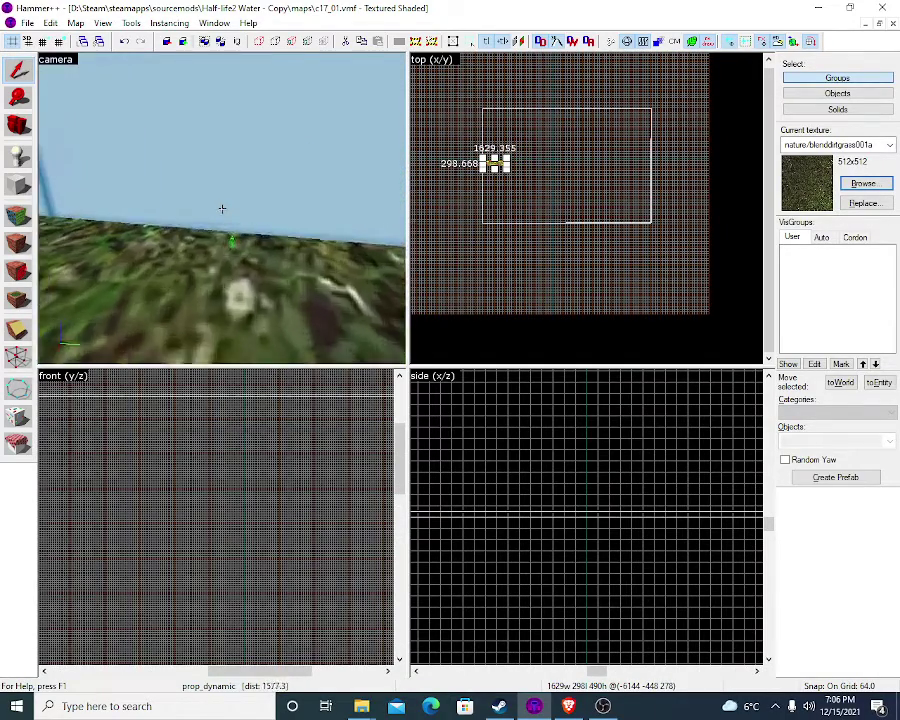
Try the grass textures nature/blendgrassdirt02 and nature/blenddirtgrass001b on the ground face
{"action": "key", "text": "z"}
{"action": "left_click", "coordinate": [20, 217]}
{"action": "left_click", "coordinate": [418, 385]}
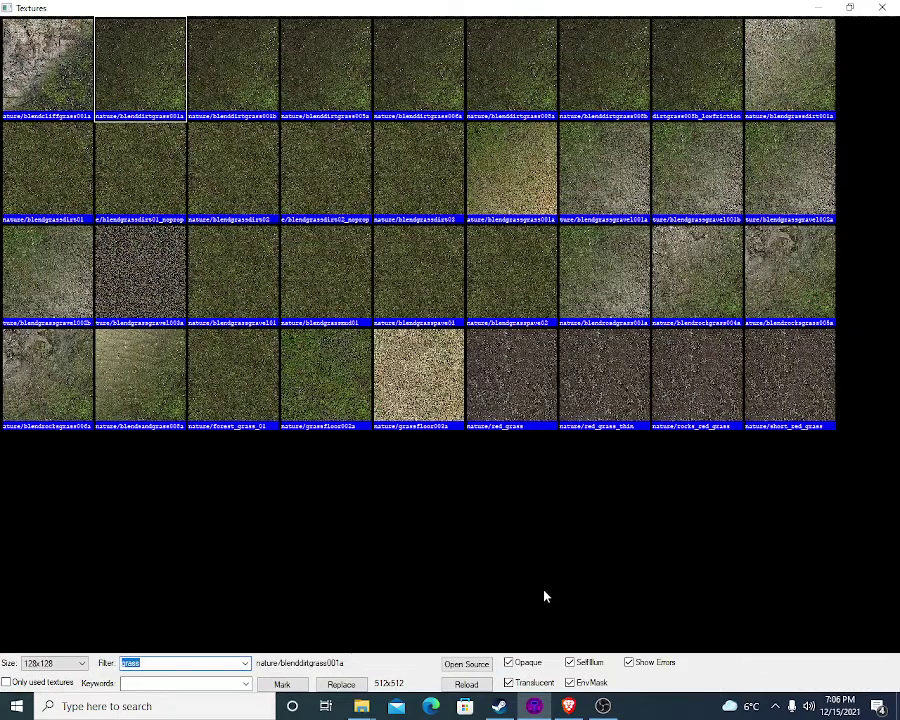
{"action": "double_click", "coordinate": [233, 165]}
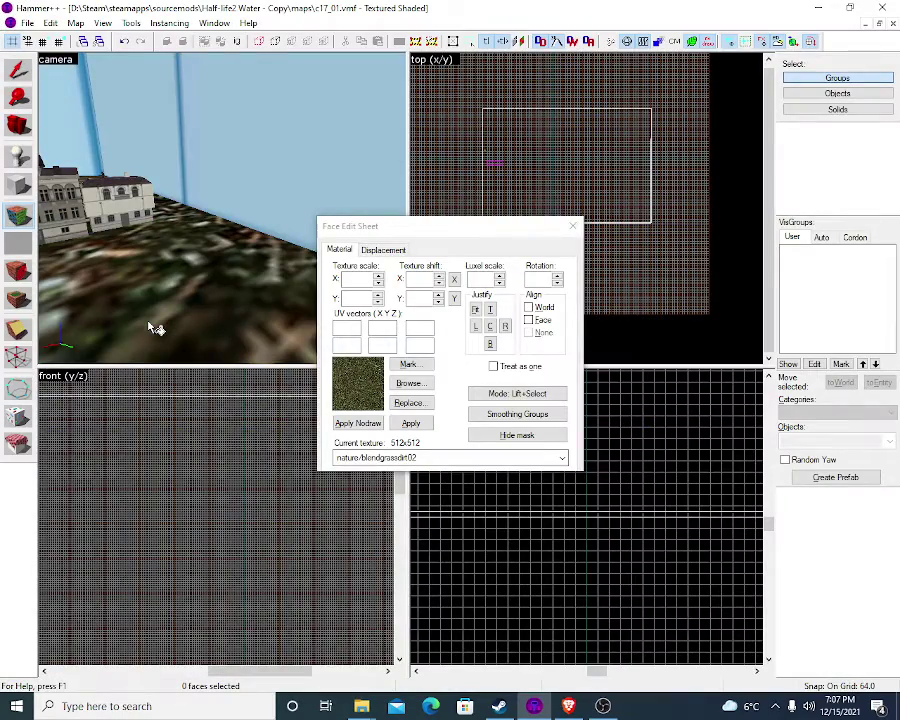
{"action": "left_click", "coordinate": [411, 385]}
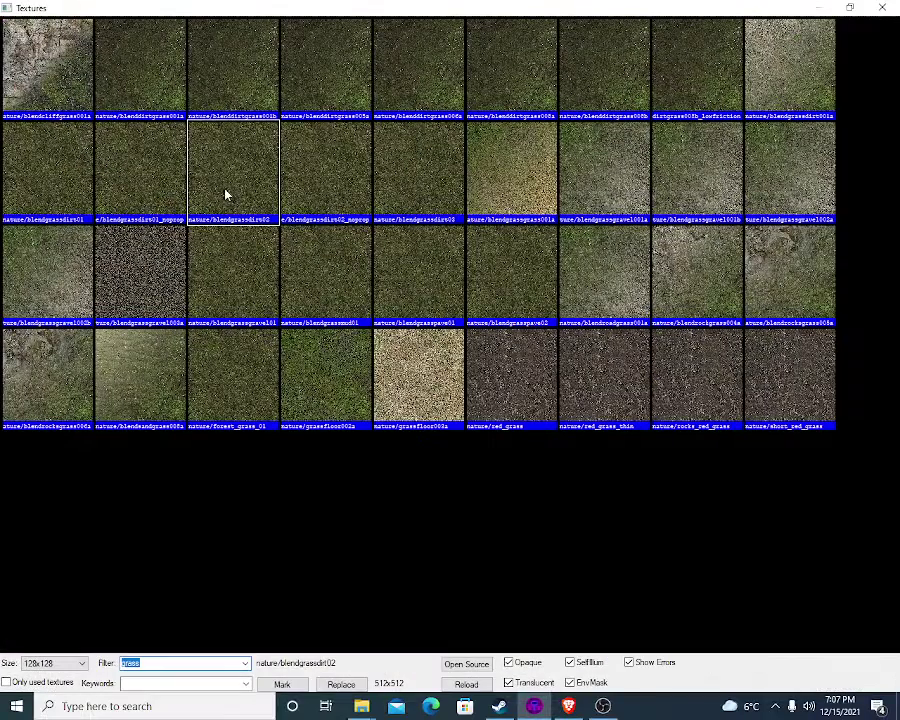
{"action": "double_click", "coordinate": [229, 86]}
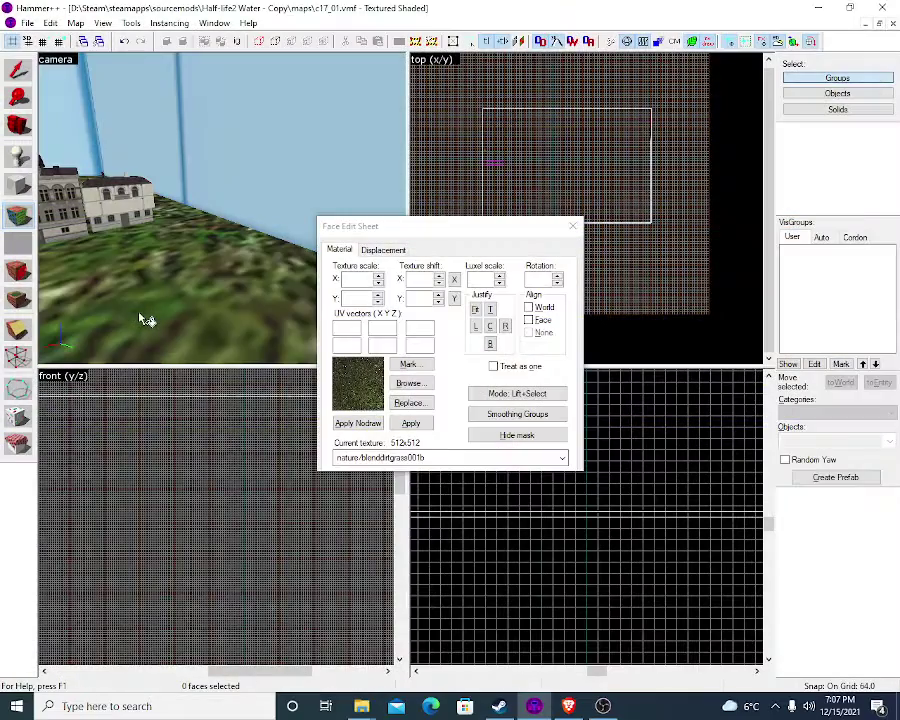
Filter the textures for brick and apply brick/brickfloor001a to the ground
{"action": "key", "text": "z"}
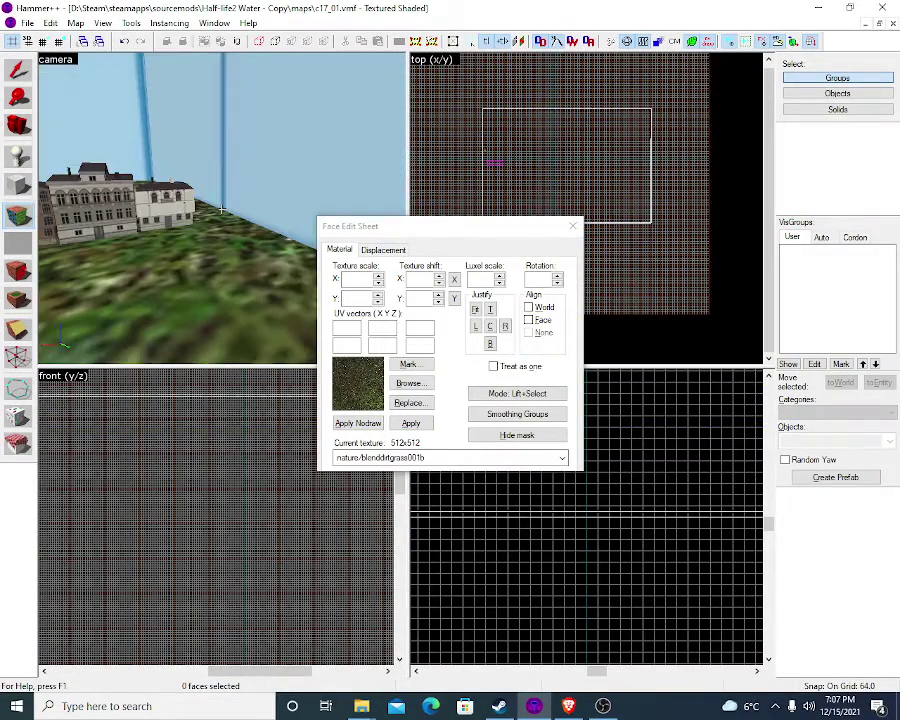
{"action": "left_click", "coordinate": [417, 388]}
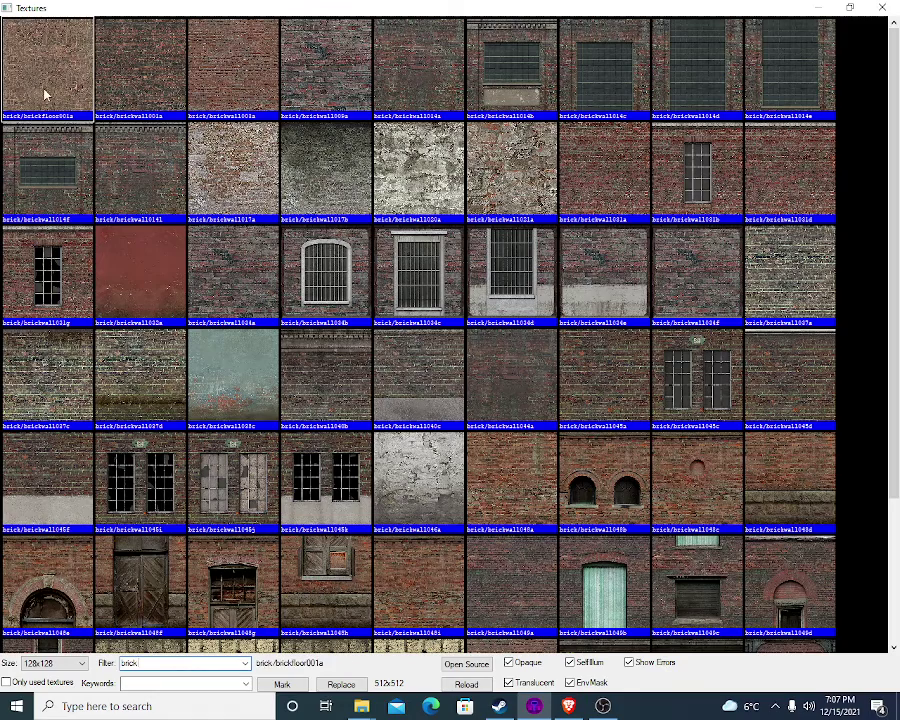
{"action": "double_click", "coordinate": [44, 95]}
{"action": "right_click", "coordinate": [129, 293]}
{"action": "key", "text": "z"}
{"action": "key", "text": "z"}
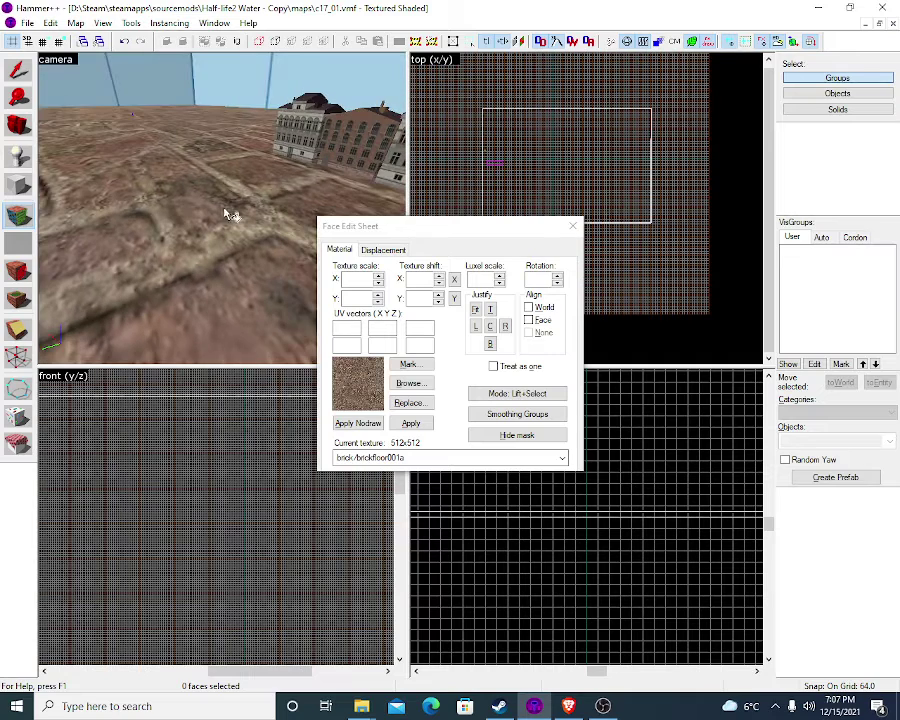
Try to fit the brick floor texture to the ground face and align it to the world
{"action": "left_click", "coordinate": [478, 311]}
{"action": "key", "text": "z"}
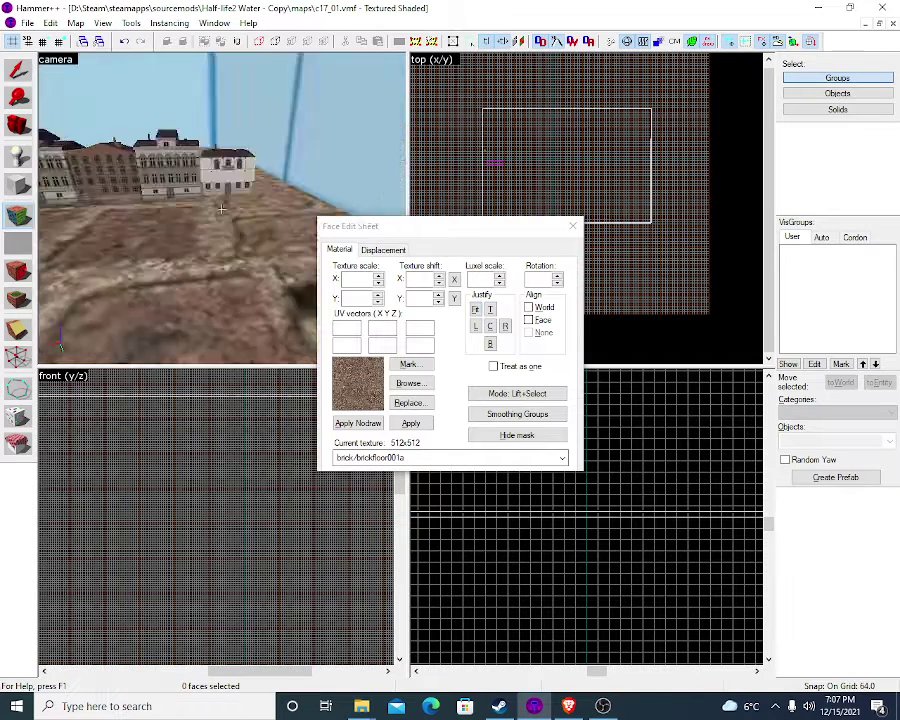
{"action": "key", "text": "w"}
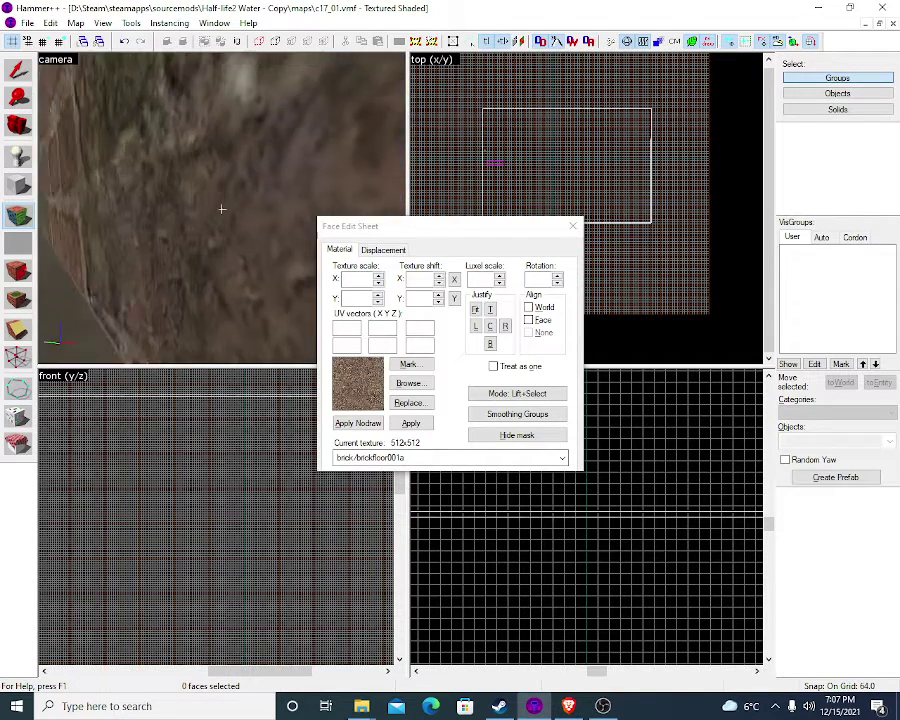
{"action": "key", "text": "w"}
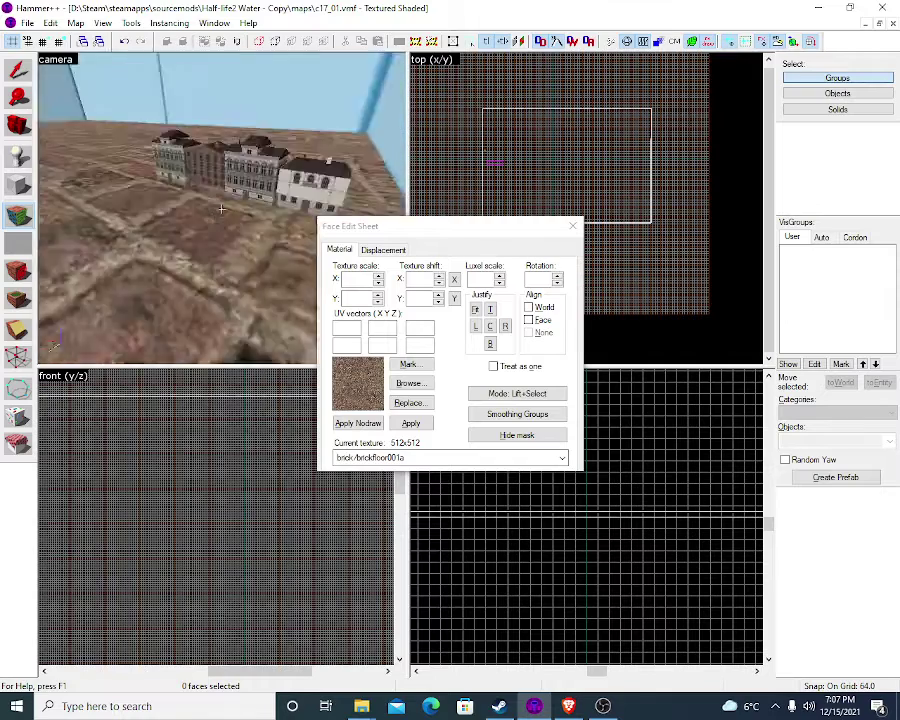
{"action": "left_click_drag", "start_coordinate": [222, 208], "coordinate": [222, 208]}
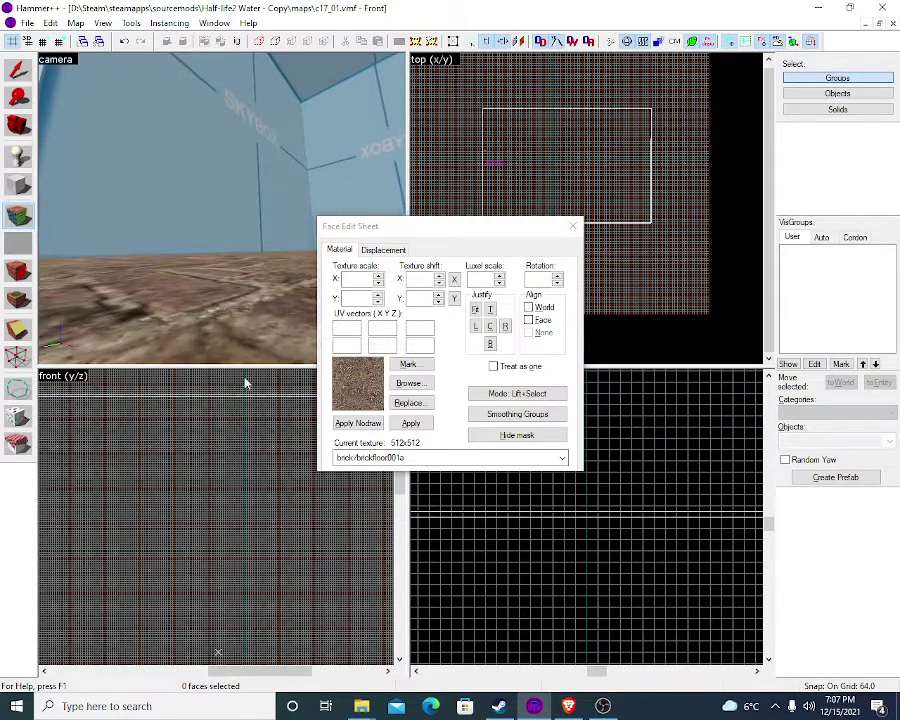
{"action": "left_click", "coordinate": [351, 428]}
{"action": "key", "text": "z"}
{"action": "key", "text": "s"}
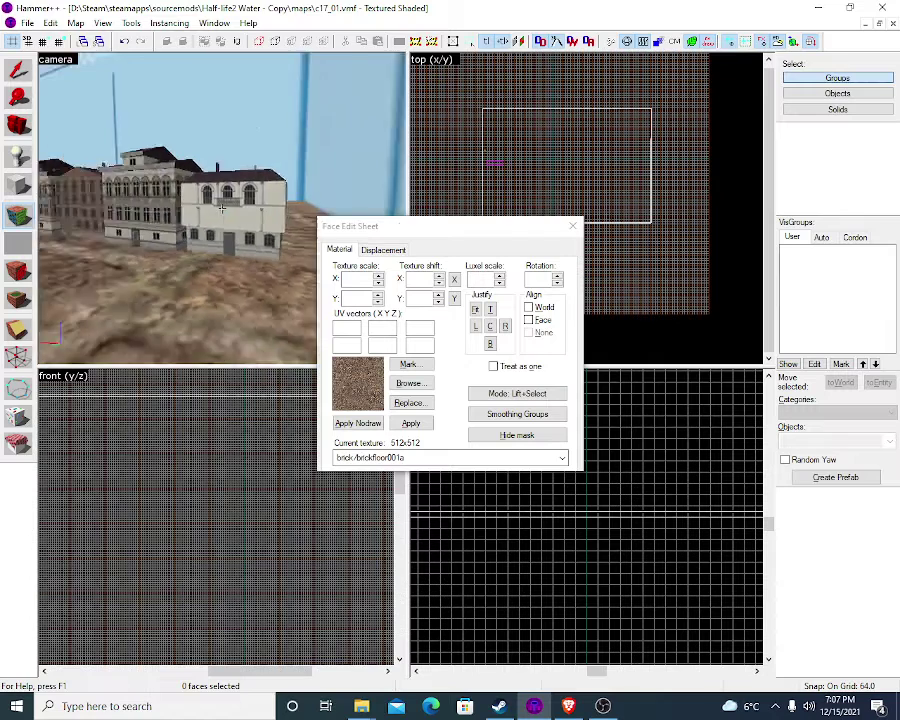
{"action": "key", "text": "z"}
{"action": "left_click", "coordinate": [534, 311]}
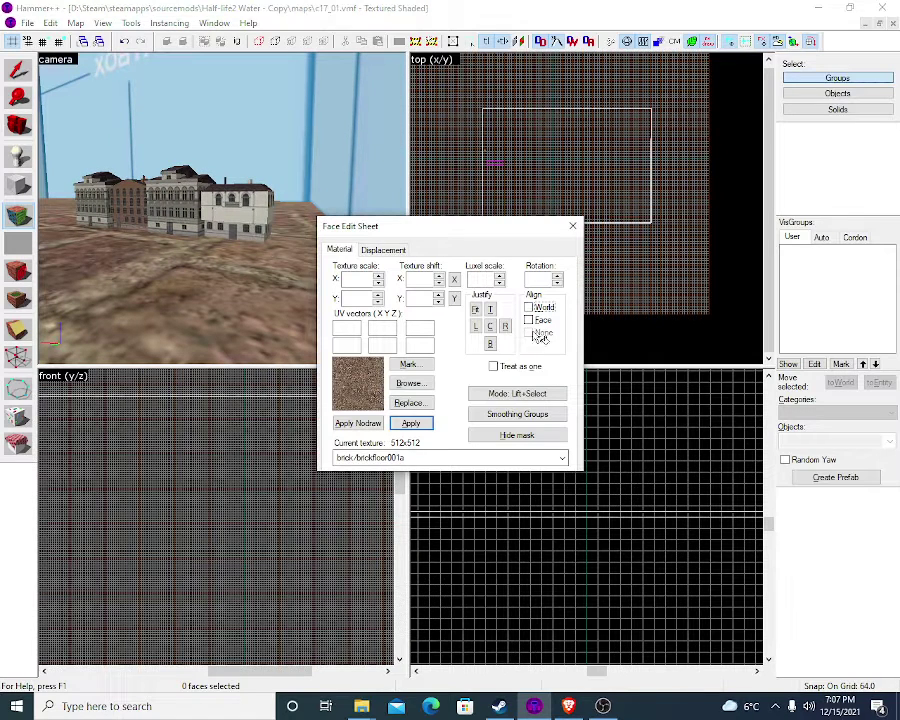
Select the ground face and try the shadertest/bumpybrick and brick/brickwall003a textures on it
{"action": "left_click", "coordinate": [378, 250]}
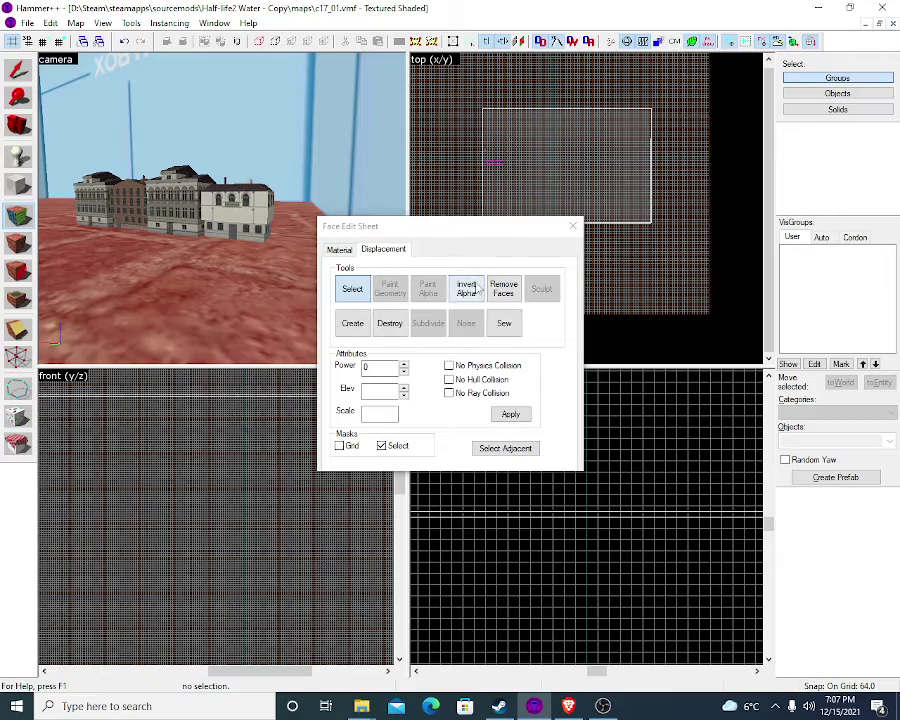
{"action": "left_click", "coordinate": [350, 252]}
{"action": "left_click", "coordinate": [407, 385]}
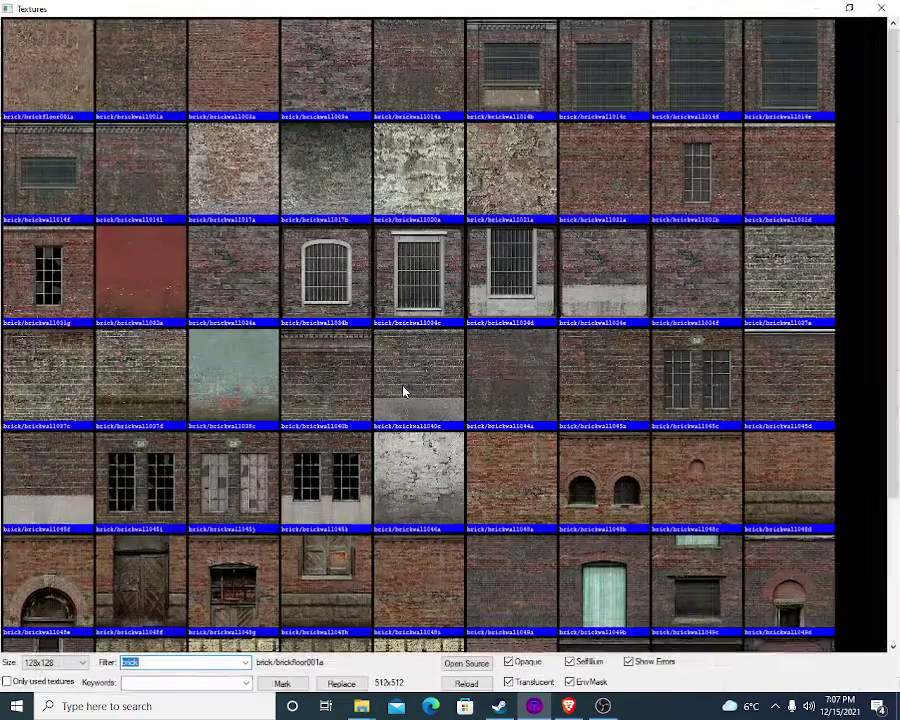
{"action": "scroll", "coordinate": [402, 386], "scroll_direction": "down", "scroll_amount": 3}
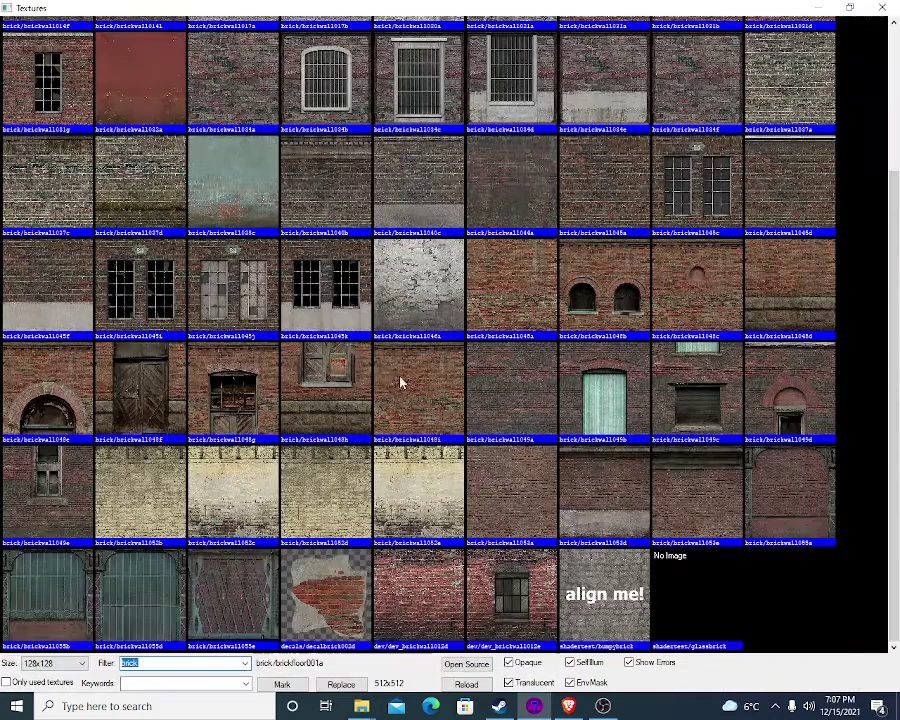
{"action": "double_click", "coordinate": [613, 592]}
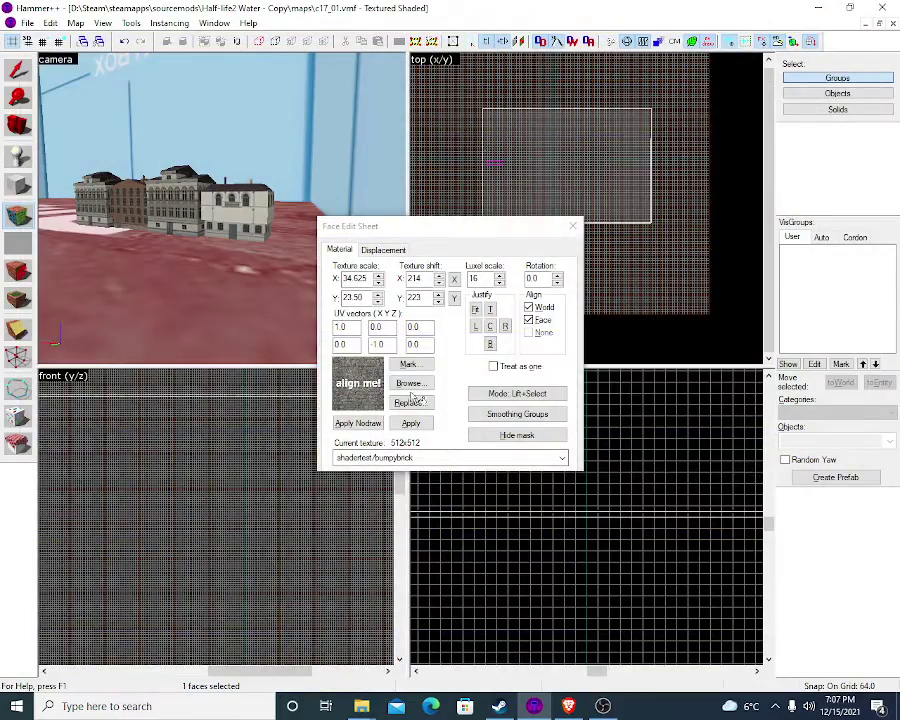
{"action": "left_click", "coordinate": [408, 383]}
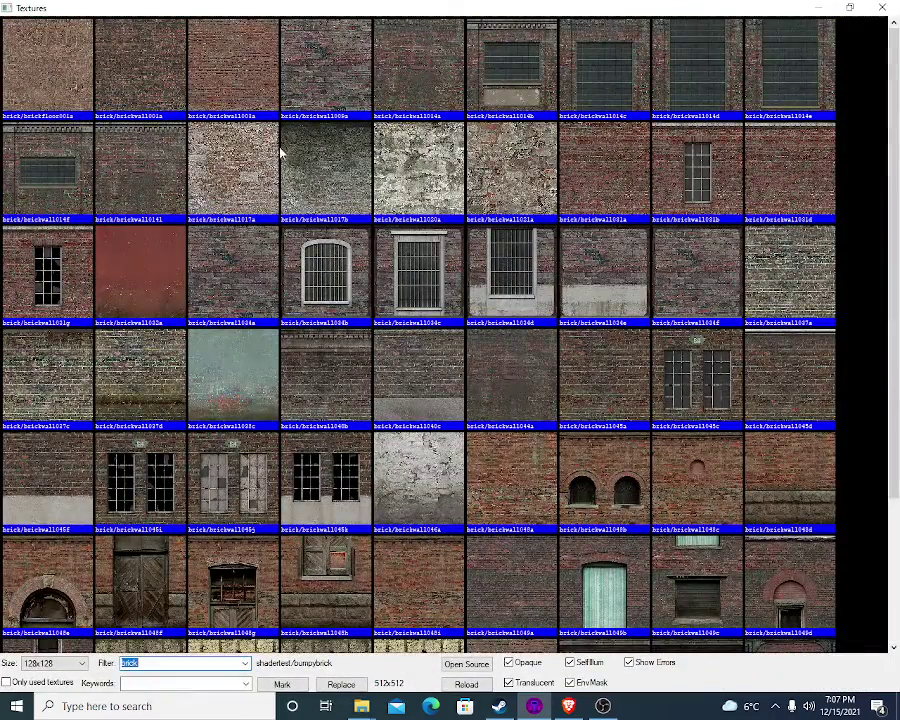
{"action": "double_click", "coordinate": [262, 101]}
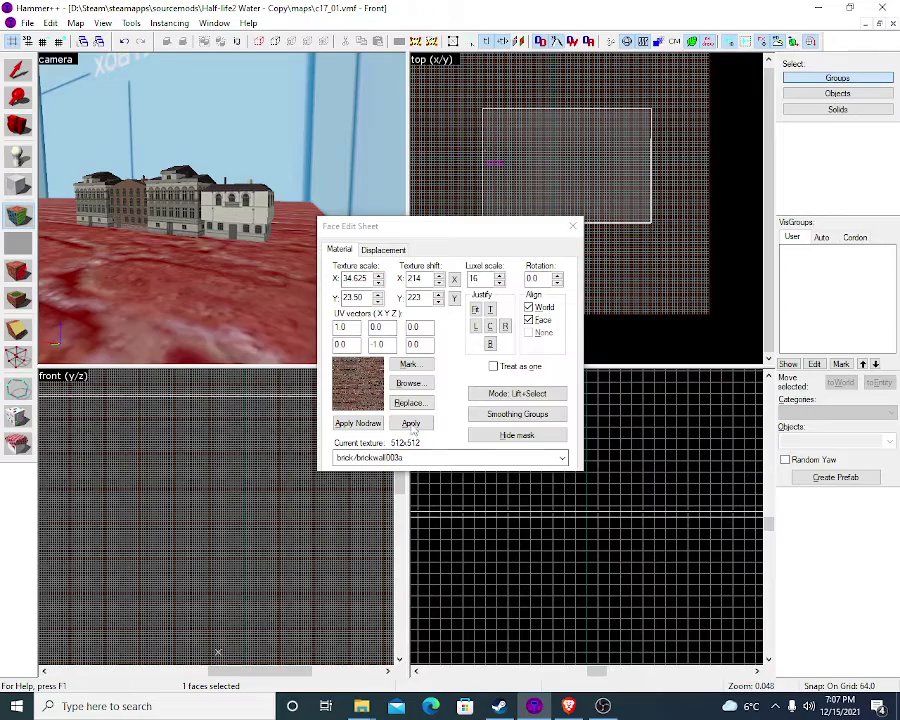
Filter the textures for dev and apply dev/dev_blendmeasure to the selected ground face
{"action": "left_click", "coordinate": [409, 383]}
{"action": "type", "text": "dev"}
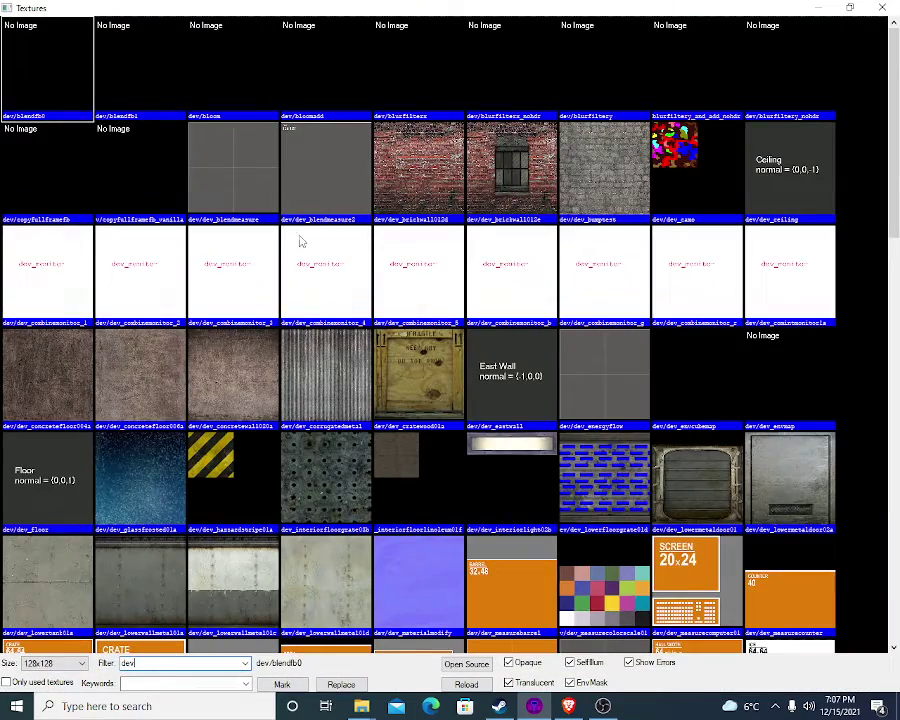
{"action": "double_click", "coordinate": [251, 198]}
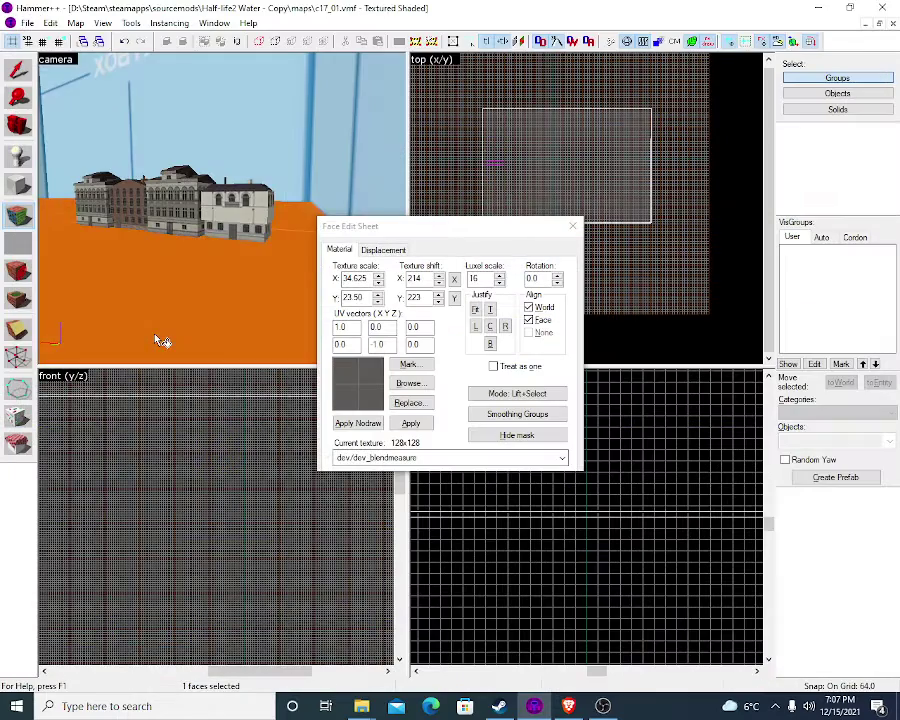
Inspect the retextured ground and the building row from several sides of the map
{"action": "key", "text": "z"}
{"action": "key", "text": "w"}
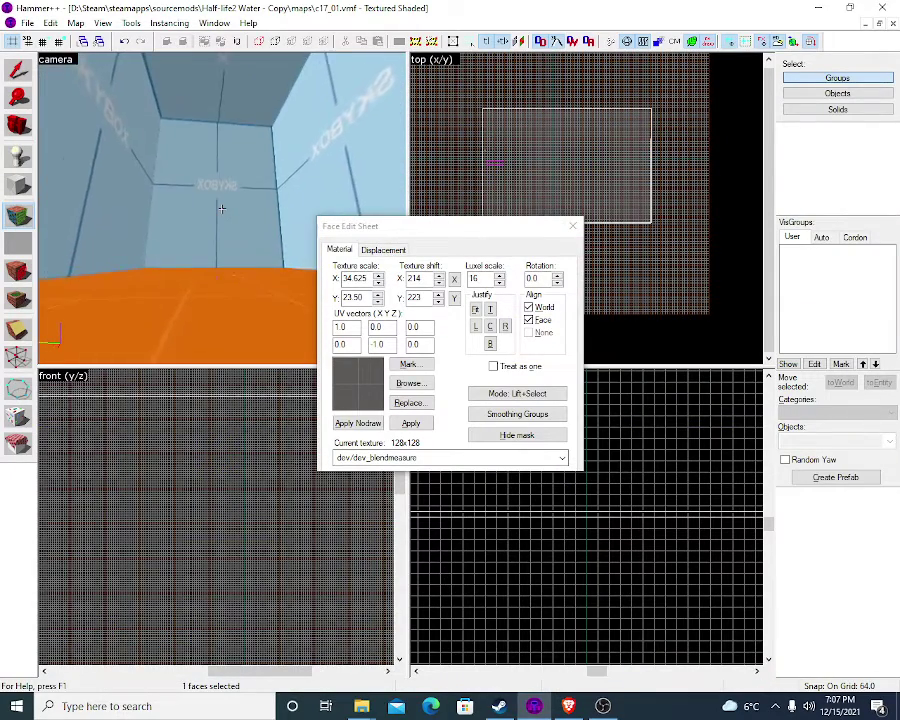
{"action": "key", "text": "s"}
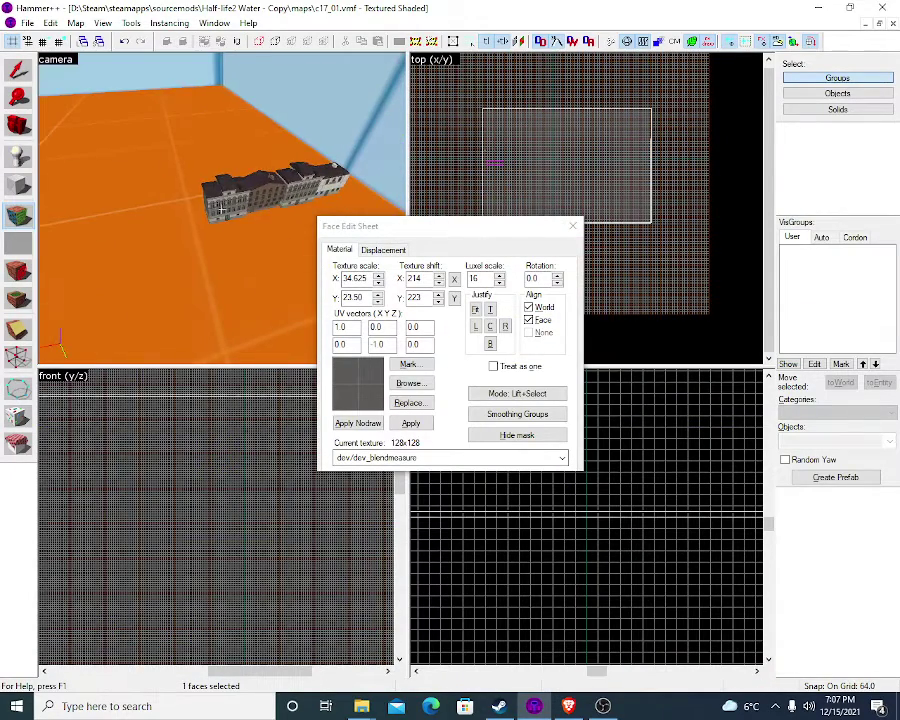
{"action": "key", "text": "w"}
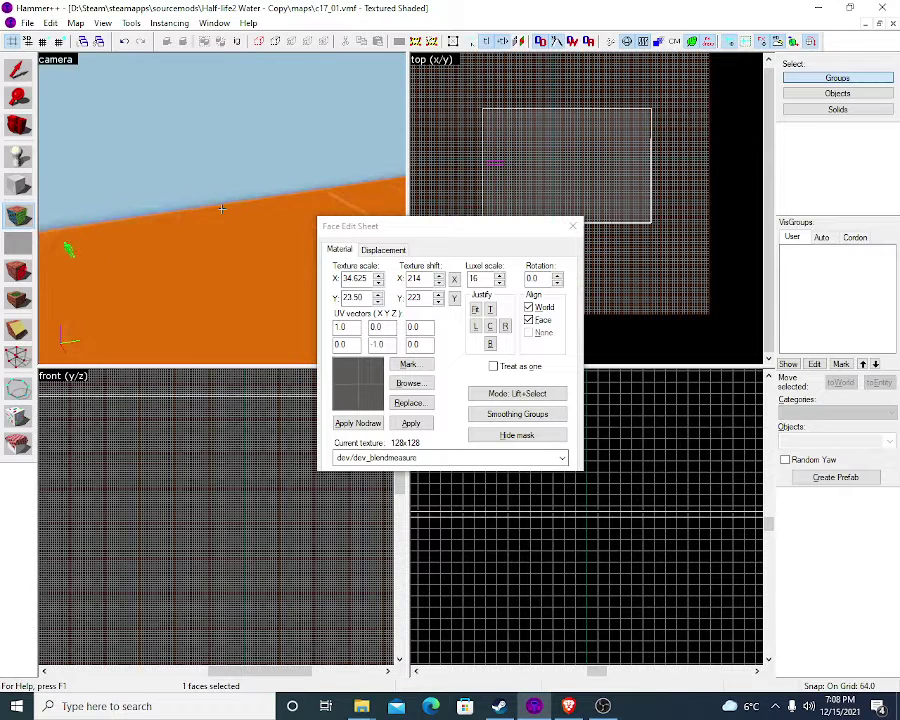
{"action": "key", "text": "w"}
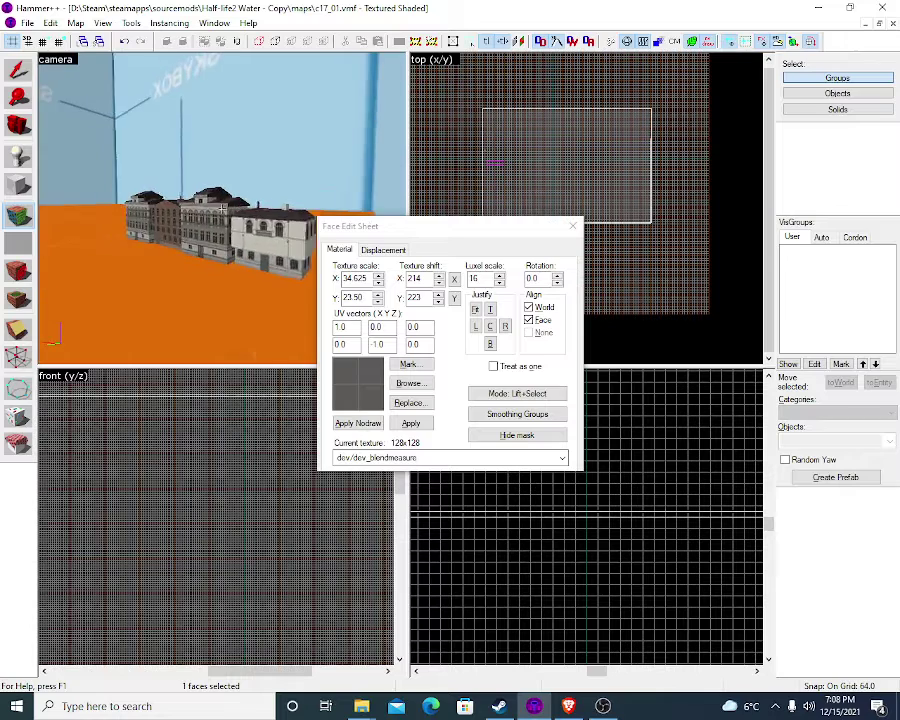
{"action": "key", "text": "w"}
{"action": "key", "text": "w"}
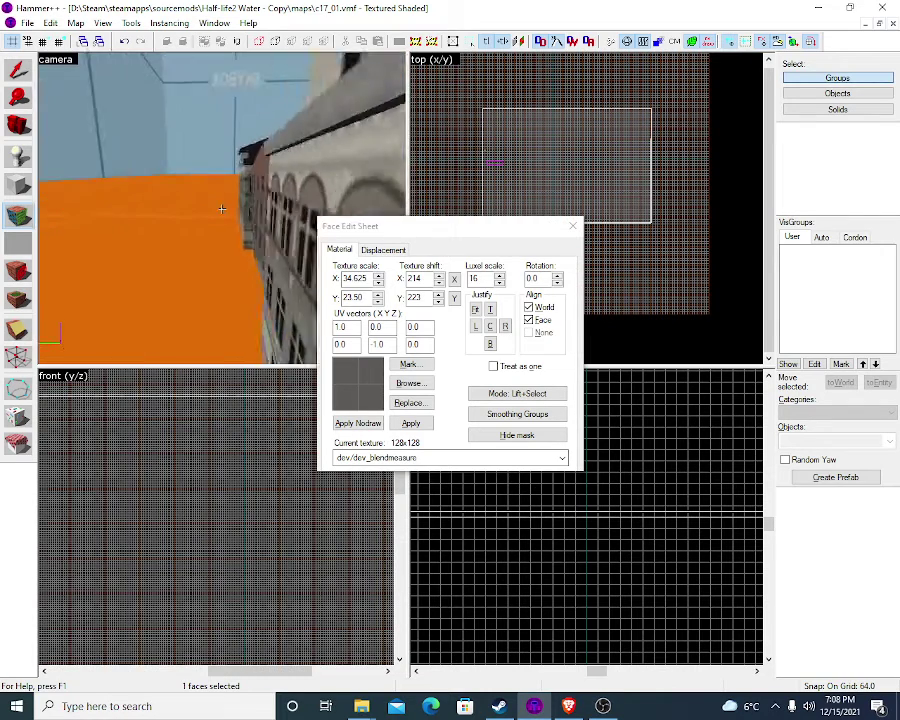
Try the dev/dev_measuredoor01 texture on the selected ground face
{"action": "key", "text": "s"}
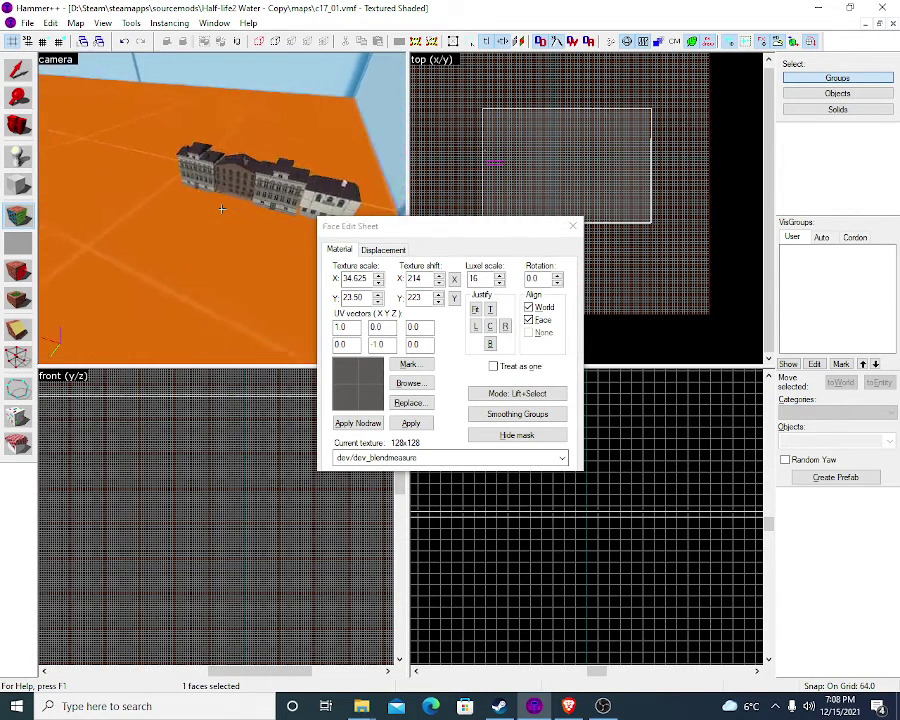
{"action": "key", "text": "a"}
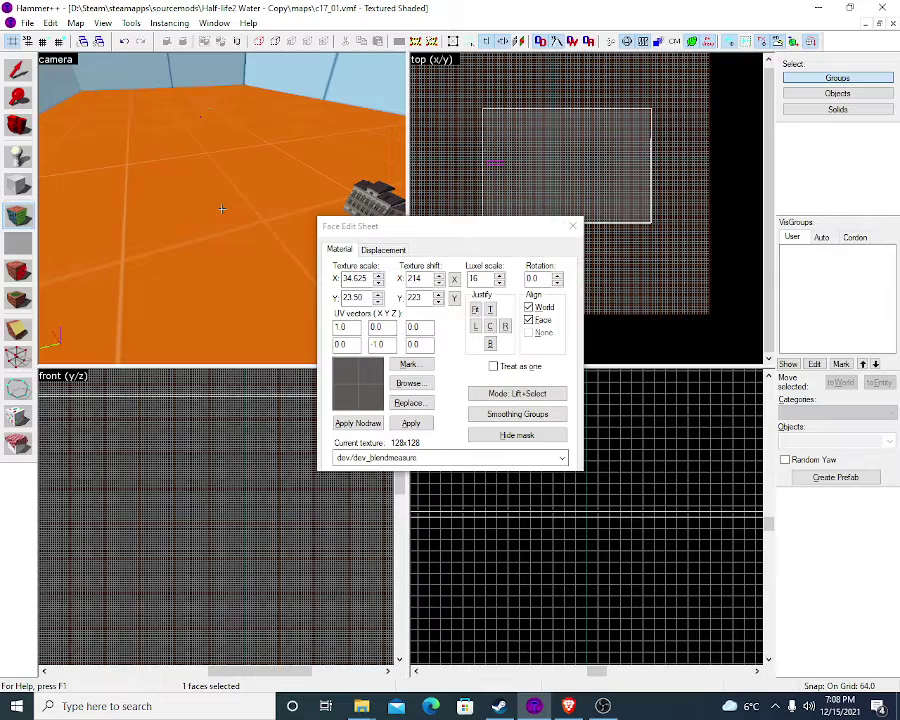
{"action": "left_click", "coordinate": [409, 383]}
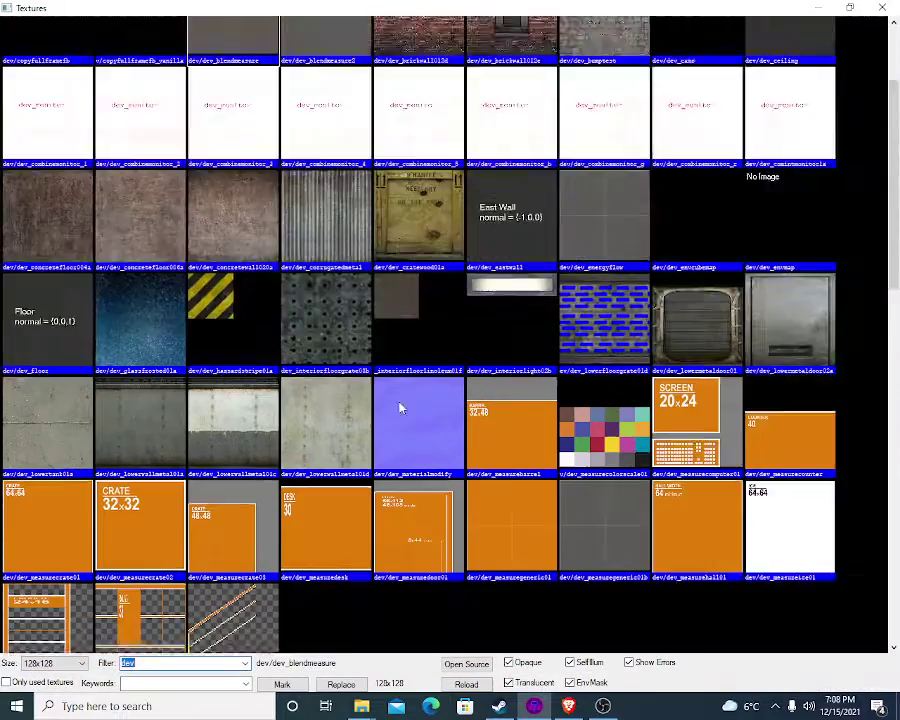
{"action": "scroll", "coordinate": [392, 394], "scroll_direction": "down", "scroll_amount": 3}
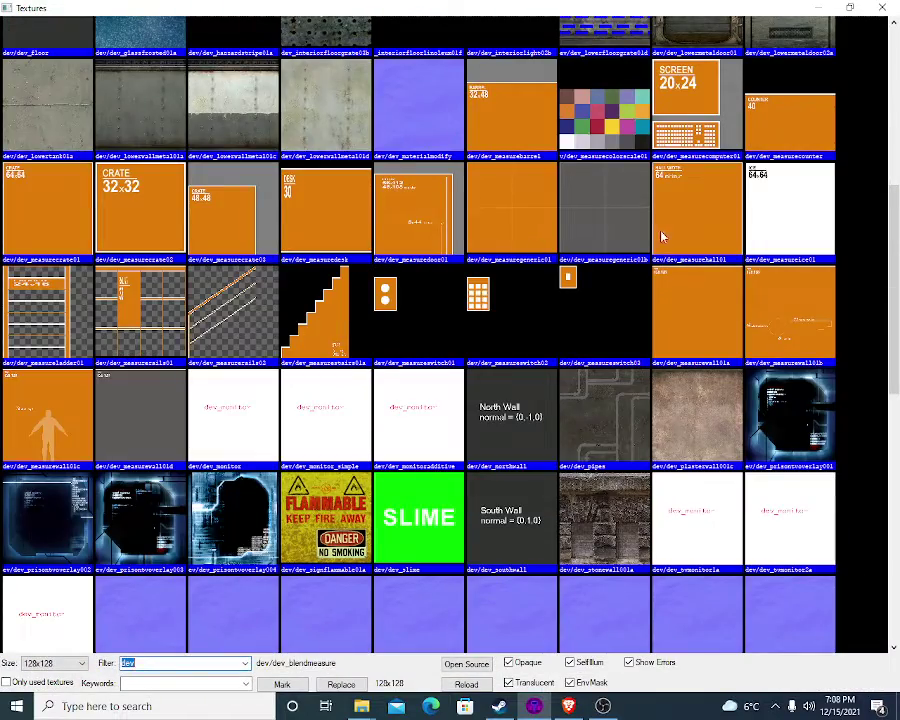
{"action": "double_click", "coordinate": [452, 232]}
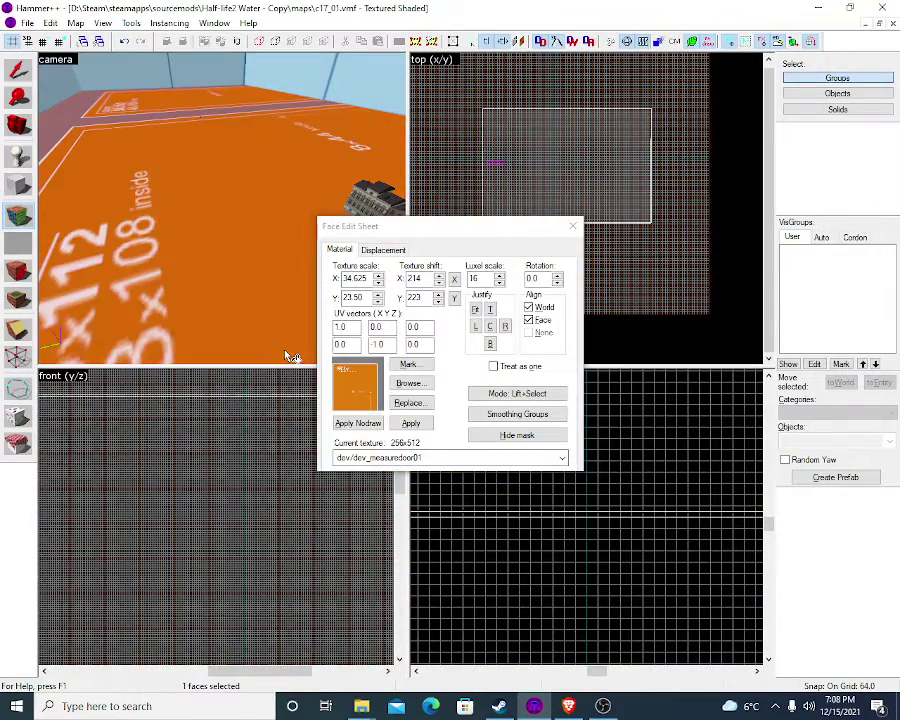
Replace the ground face's texture with dev/dev_measuregeneric01b
{"action": "left_click", "coordinate": [402, 390]}
{"action": "scroll", "coordinate": [403, 396], "scroll_direction": "down", "scroll_amount": 8}
{"action": "scroll", "coordinate": [403, 396], "scroll_direction": "up", "scroll_amount": 6}
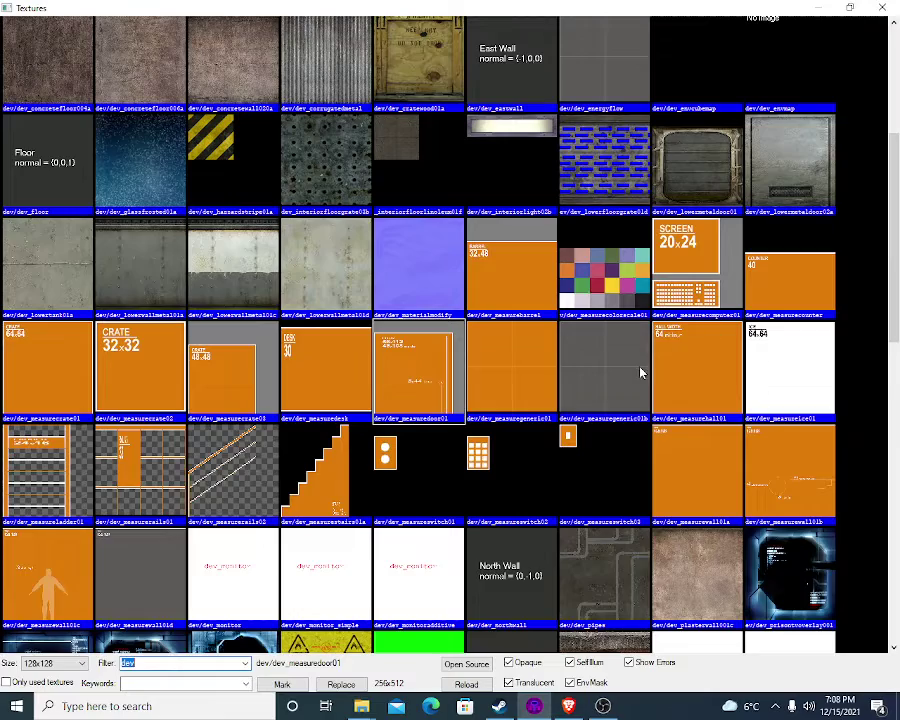
{"action": "double_click", "coordinate": [636, 370]}
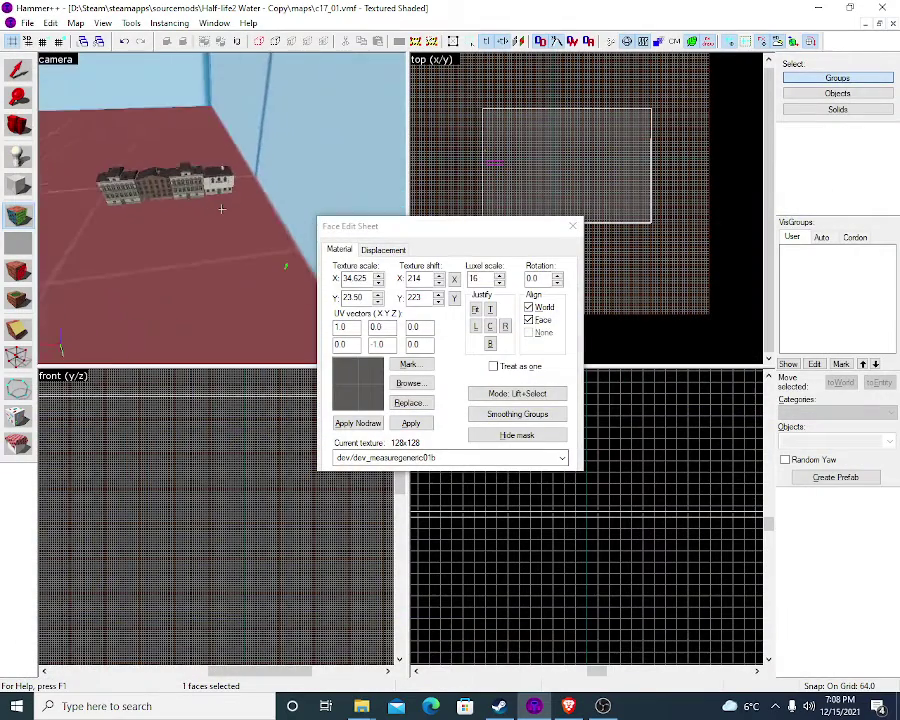
Inspect the retextured ground around the building row and along the skybox walls, and close the face editing sheet
{"action": "key", "text": "w"}
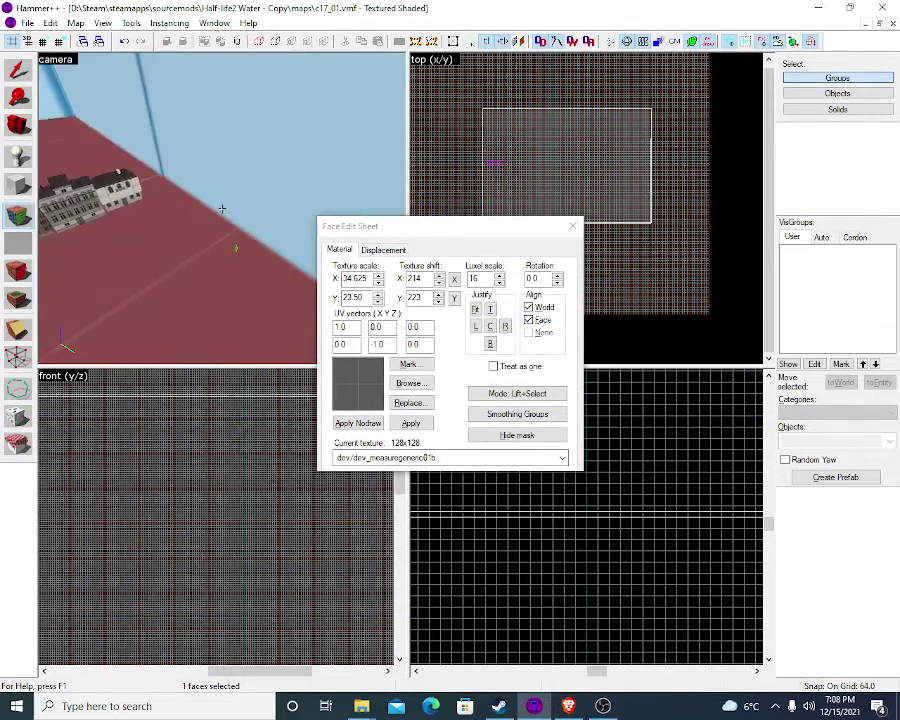
{"action": "key", "text": "w"}
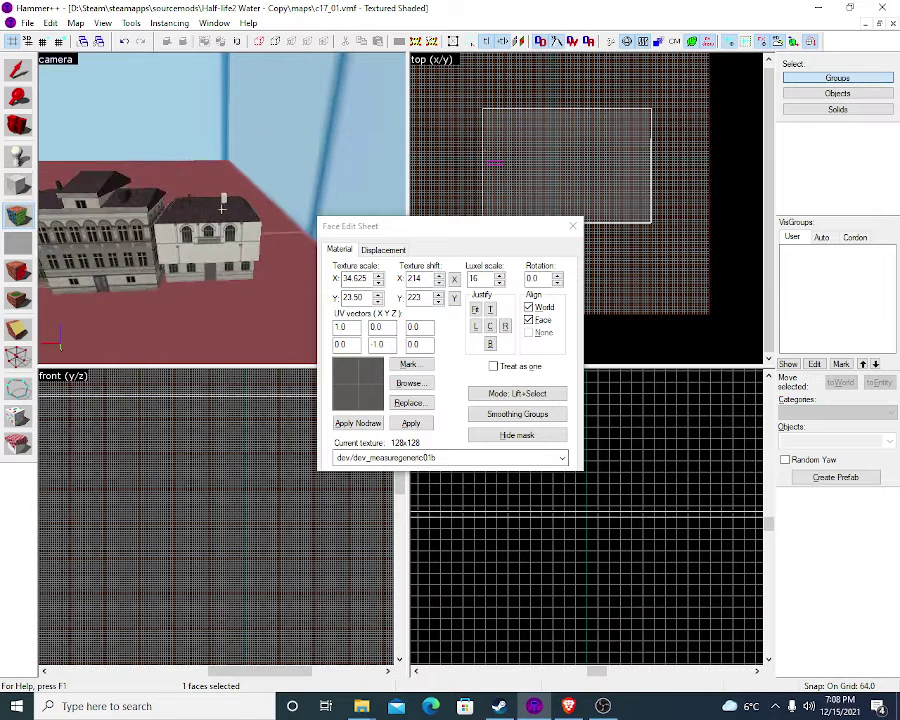
{"action": "key", "text": "z"}
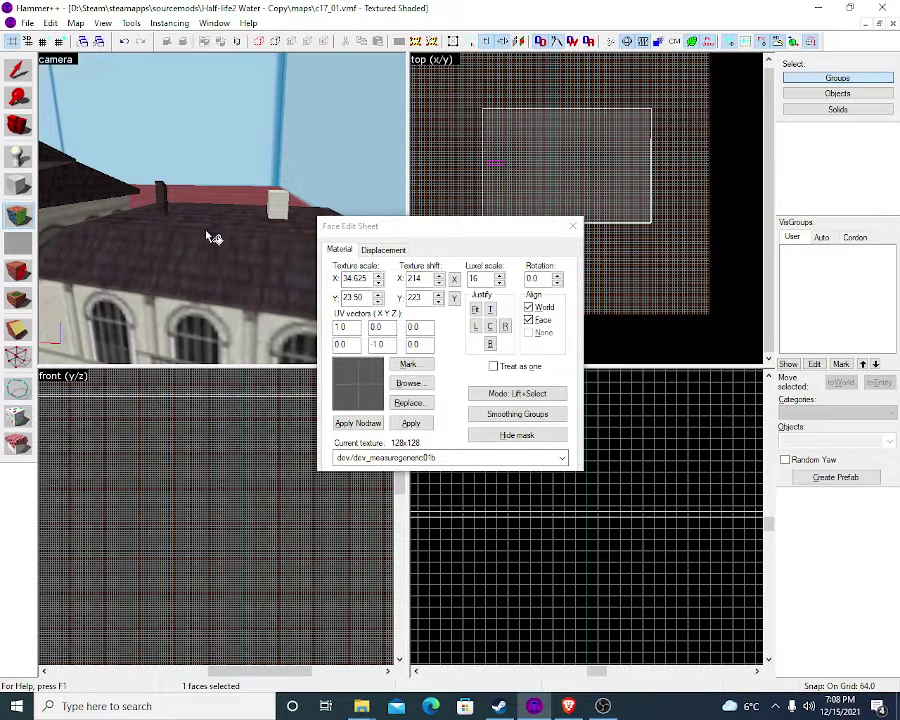
{"action": "key", "text": "z"}
{"action": "key", "text": "a"}
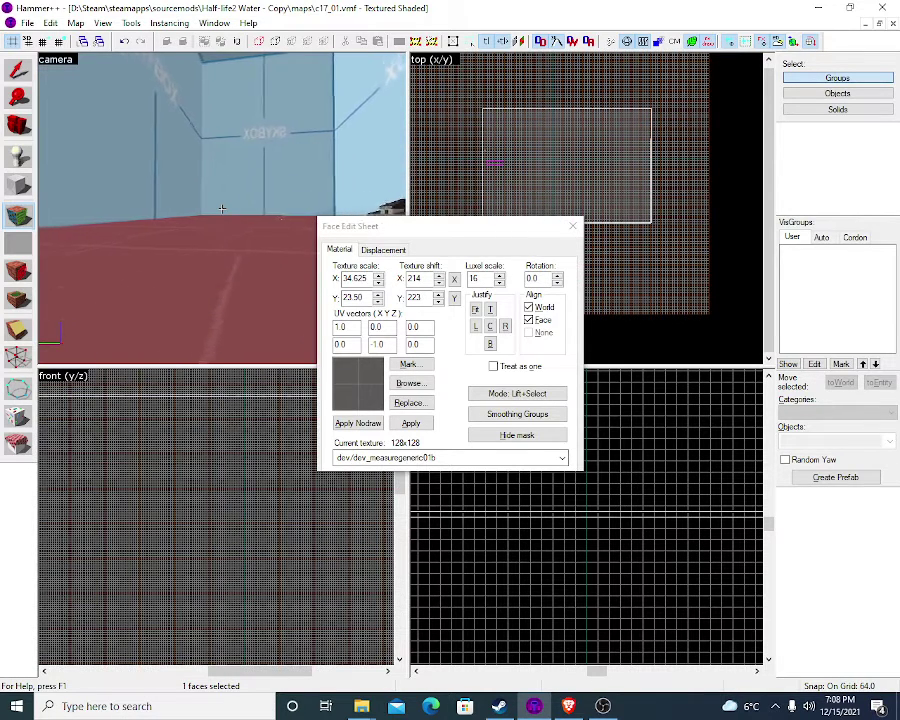
{"action": "key", "text": "a"}
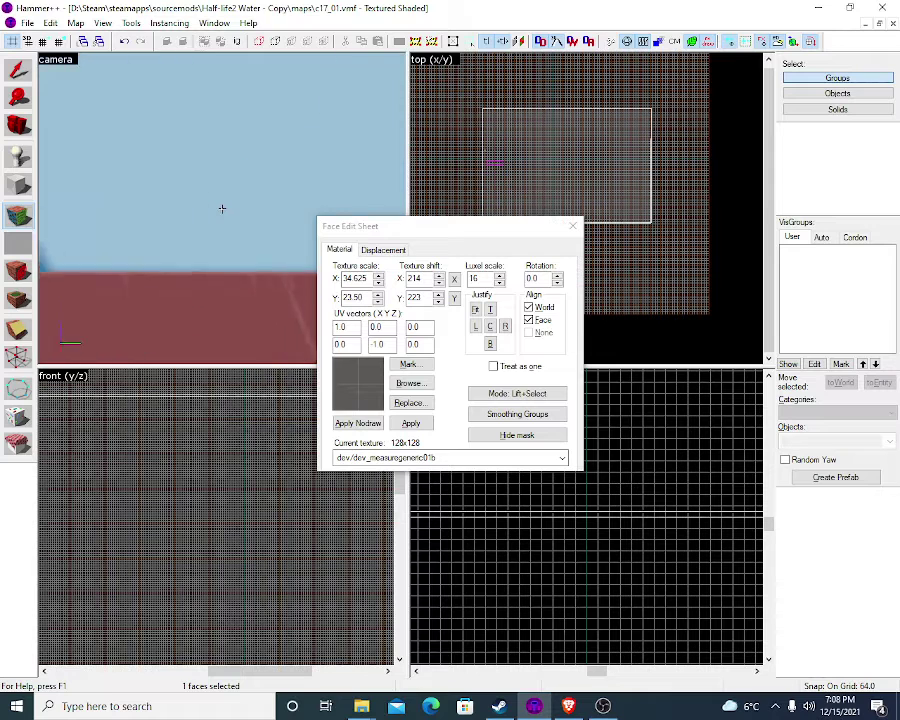
{"action": "key", "text": "z"}
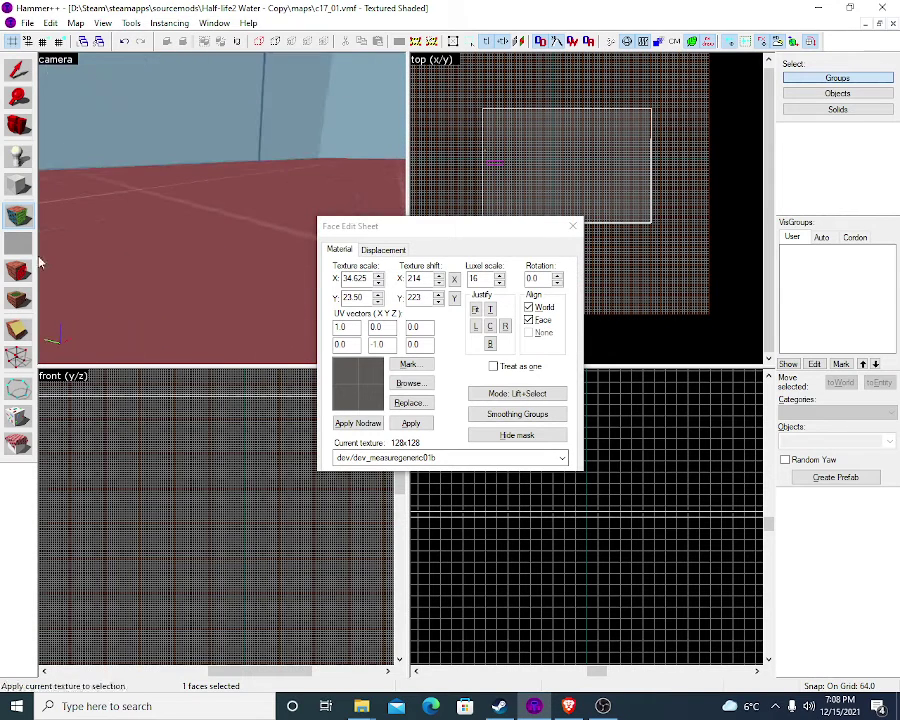
{"action": "key", "text": "z"}
{"action": "key", "text": "z"}
{"action": "left_click", "coordinate": [574, 225]}
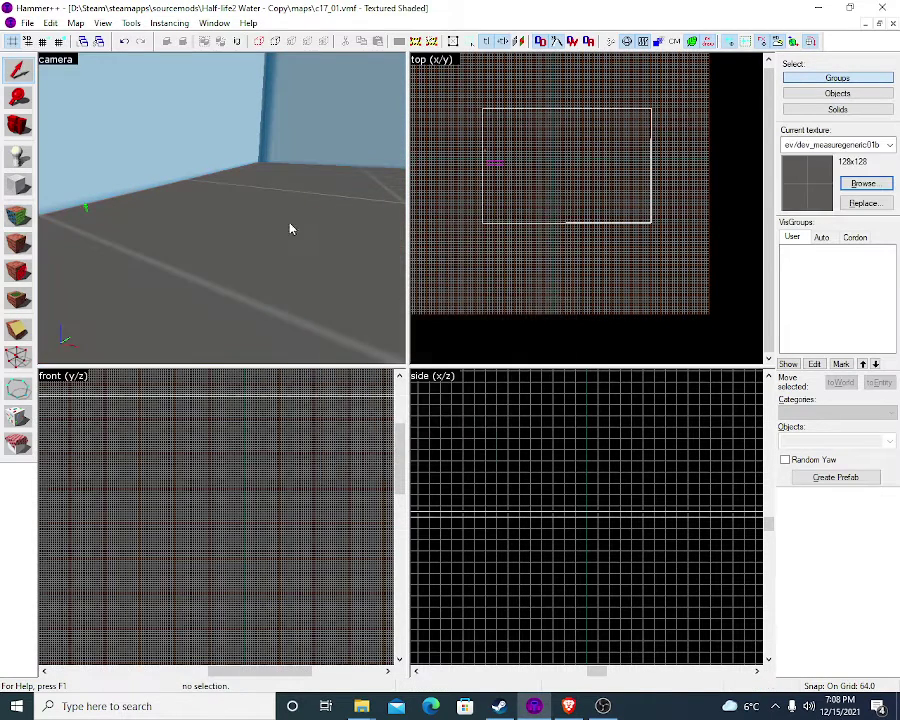
Place a new info_player_start entity on the ground near the existing one by the skybox wall
{"action": "key", "text": "w"}
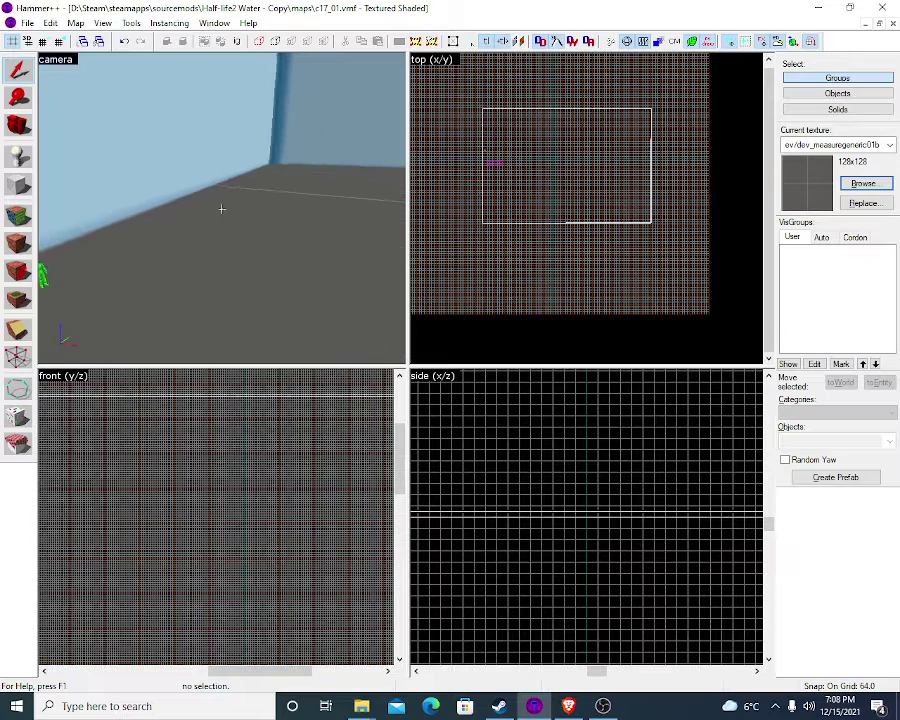
{"action": "key", "text": "z"}
{"action": "left_click", "coordinate": [22, 183]}
{"action": "left_click", "coordinate": [19, 158]}
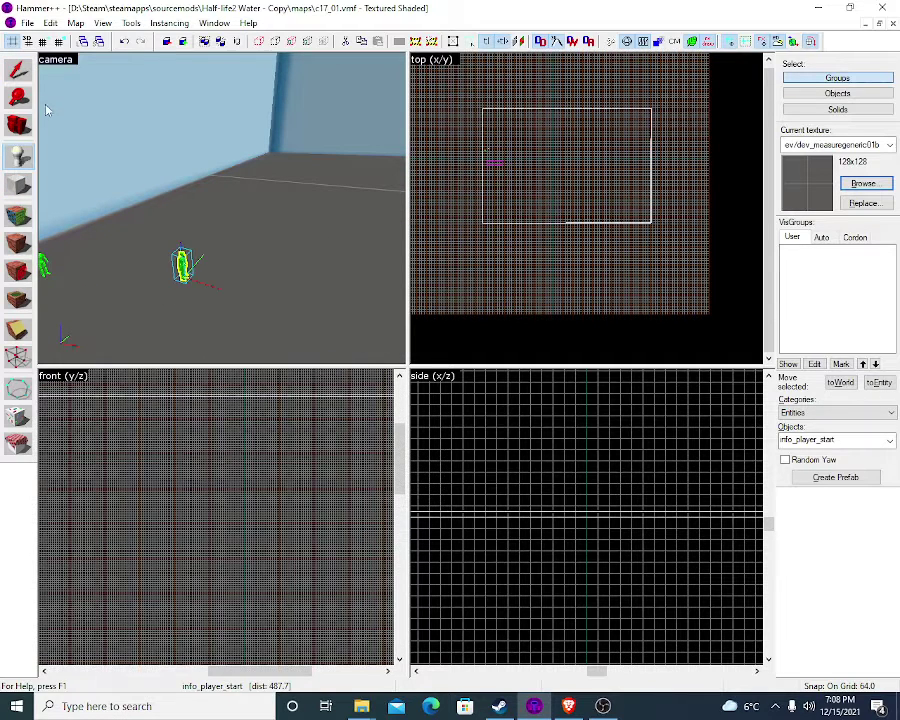
Filter the textures for grass and retexture the ground, first with nature/blenddirtgrass001a, finally with nature/blendgrassgravel003a
{"action": "left_click", "coordinate": [17, 215]}
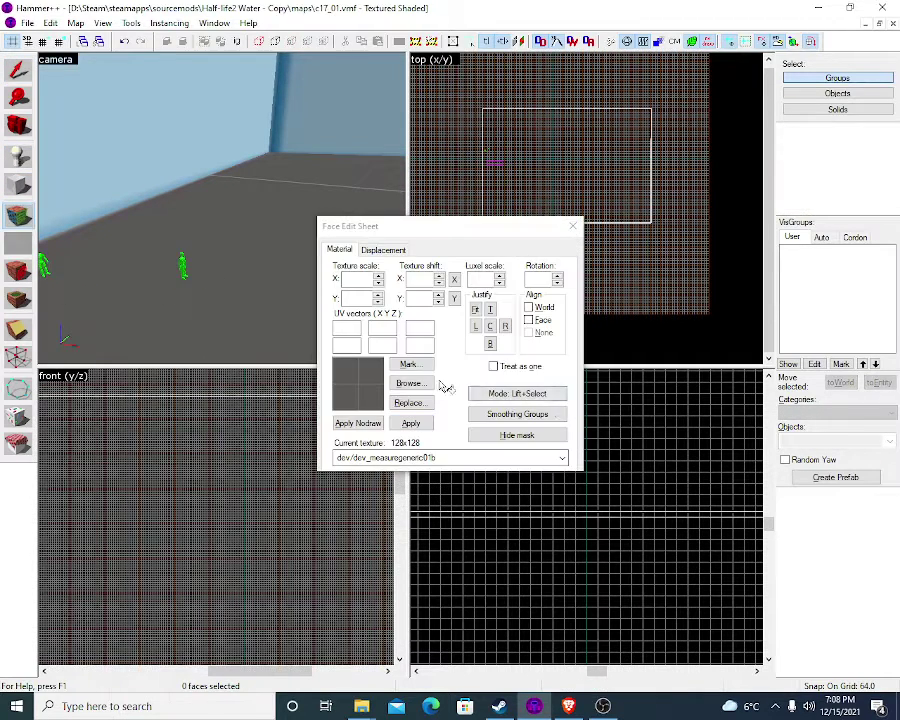
{"action": "left_click", "coordinate": [408, 383]}
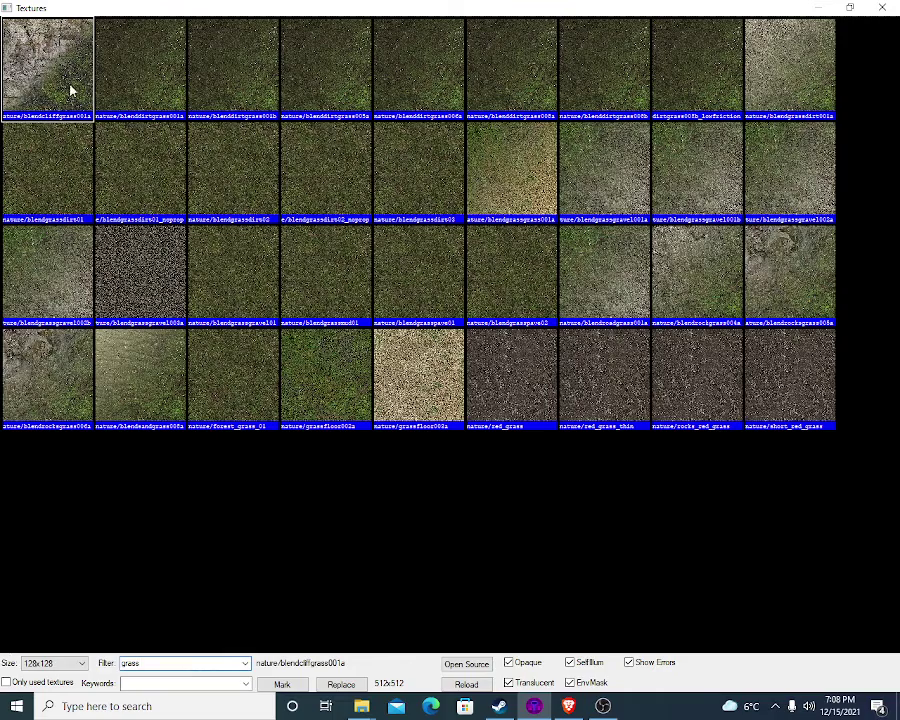
{"action": "double_click", "coordinate": [140, 68]}
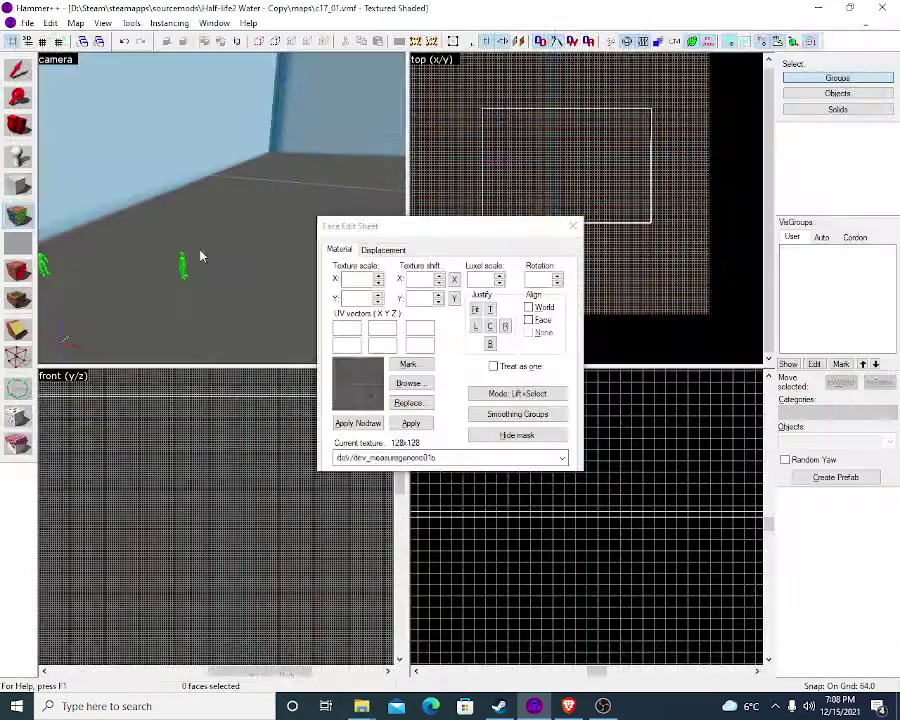
{"action": "key", "text": "z"}
{"action": "key", "text": "s"}
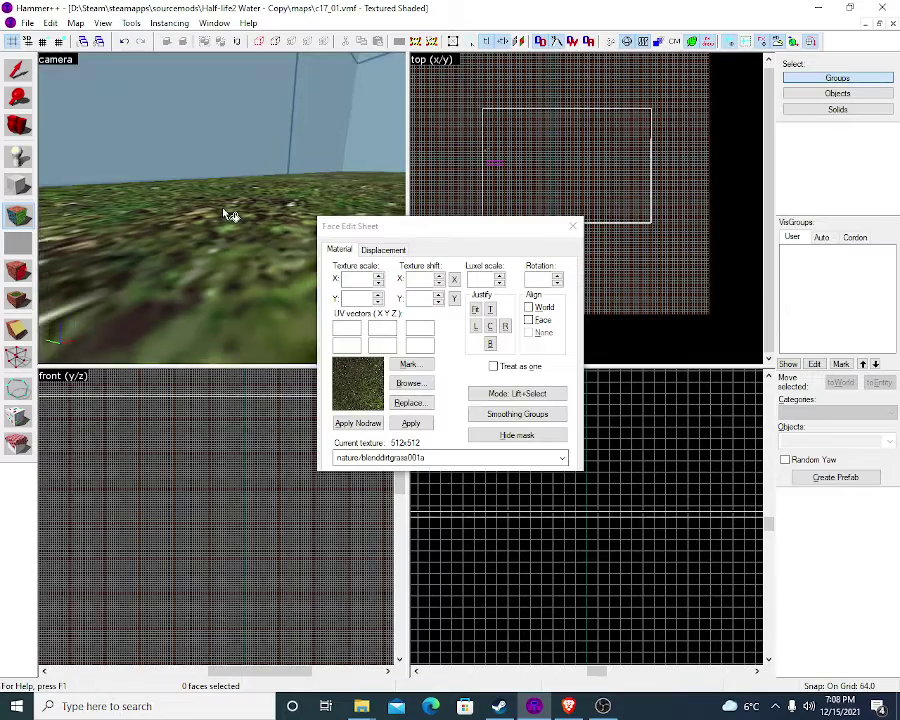
{"action": "left_click", "coordinate": [420, 385]}
{"action": "left_click", "coordinate": [422, 385]}
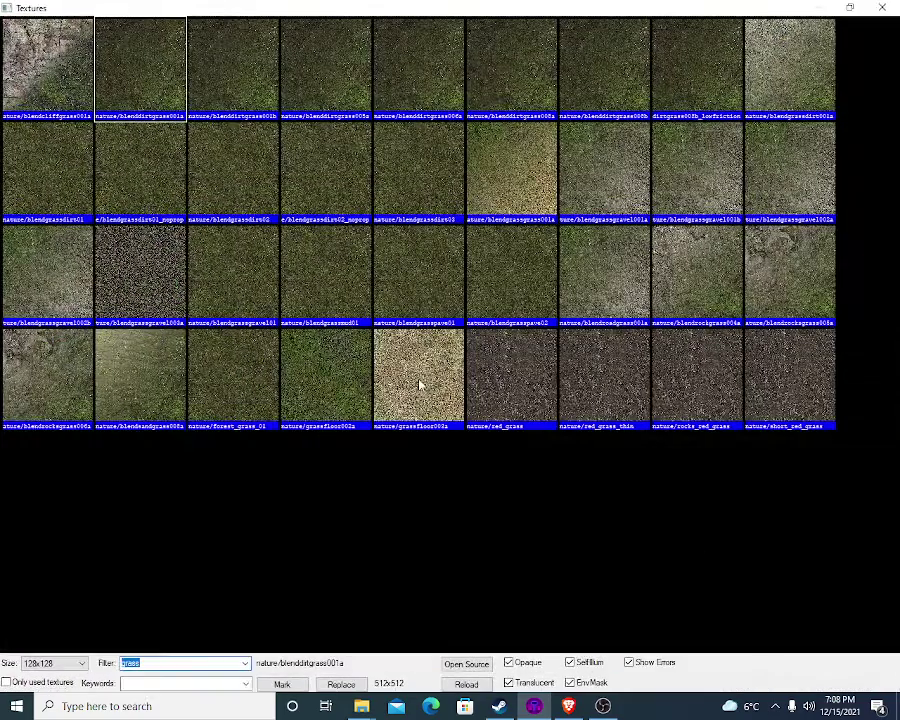
{"action": "double_click", "coordinate": [137, 257]}
{"action": "right_click", "coordinate": [182, 288]}
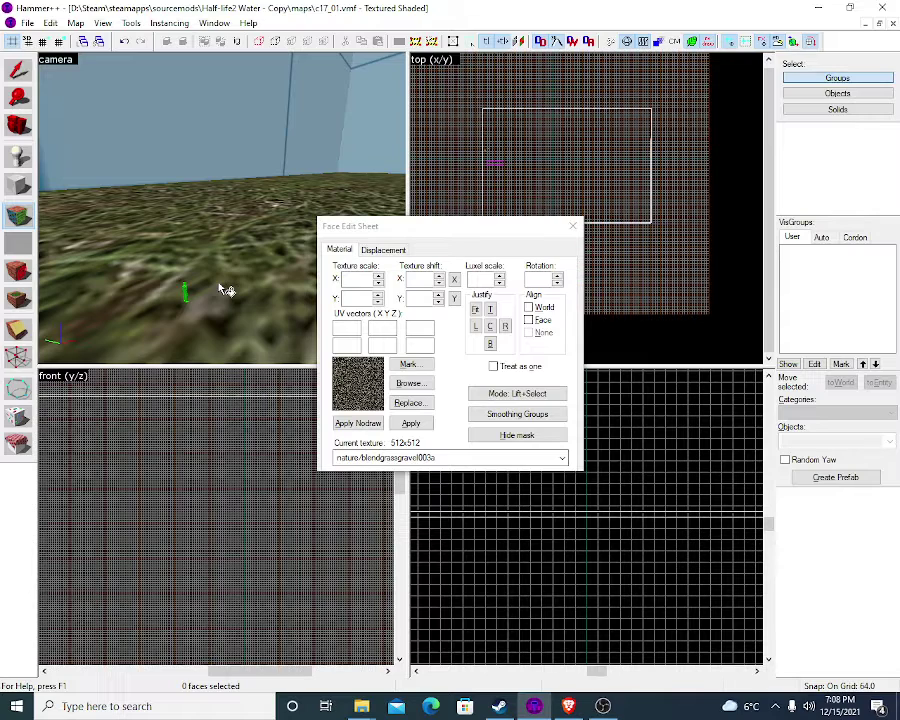
{"action": "left_click", "coordinate": [576, 231]}
Change the class of the info_player_start on the grass to env_sun and apply it
{"action": "key", "text": "z"}
{"action": "key", "text": "w"}
{"action": "key", "text": "z"}
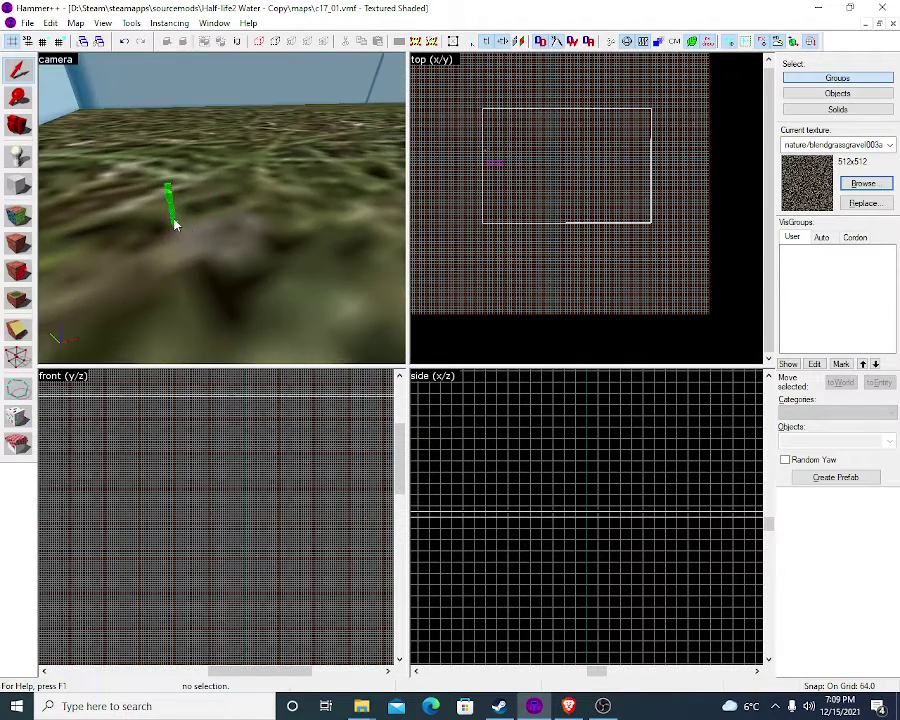
{"action": "double_click", "coordinate": [172, 215]}
{"action": "type", "text": "e"}
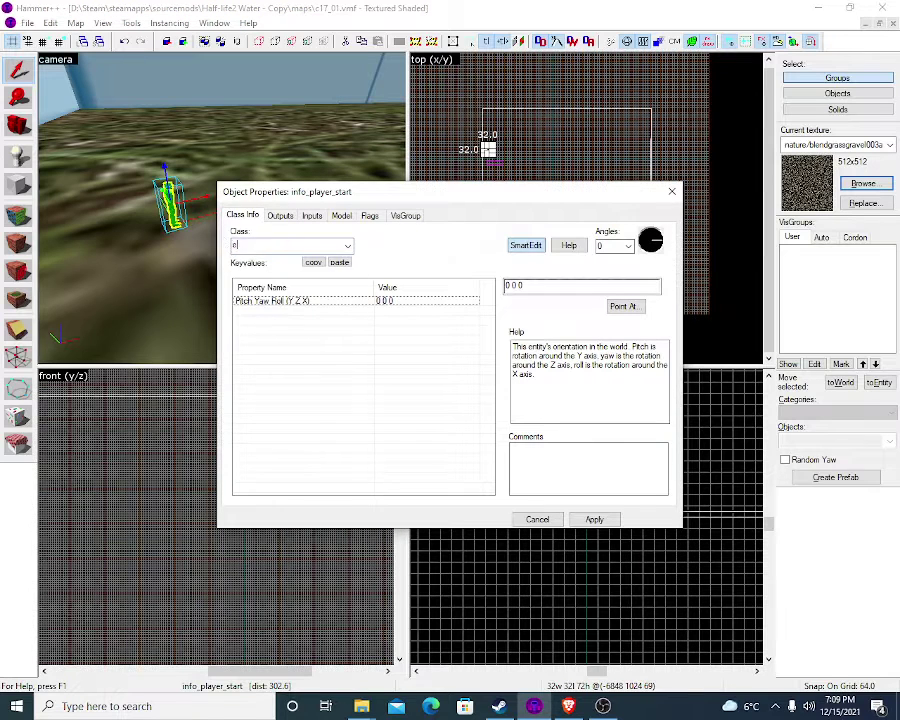
{"action": "type", "text": "nv"}
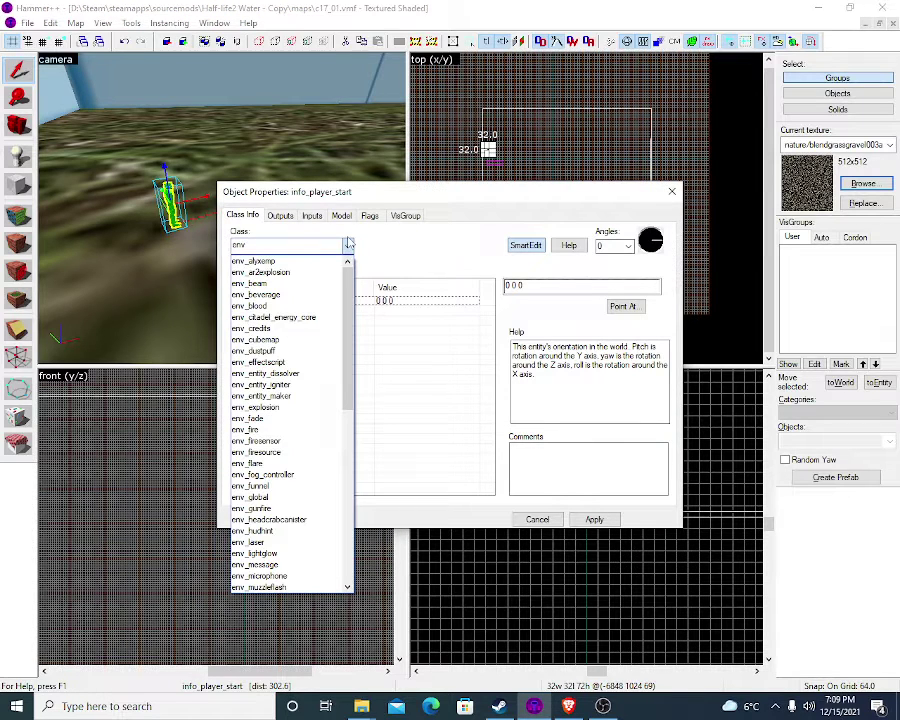
{"action": "type", "text": "env_s"}
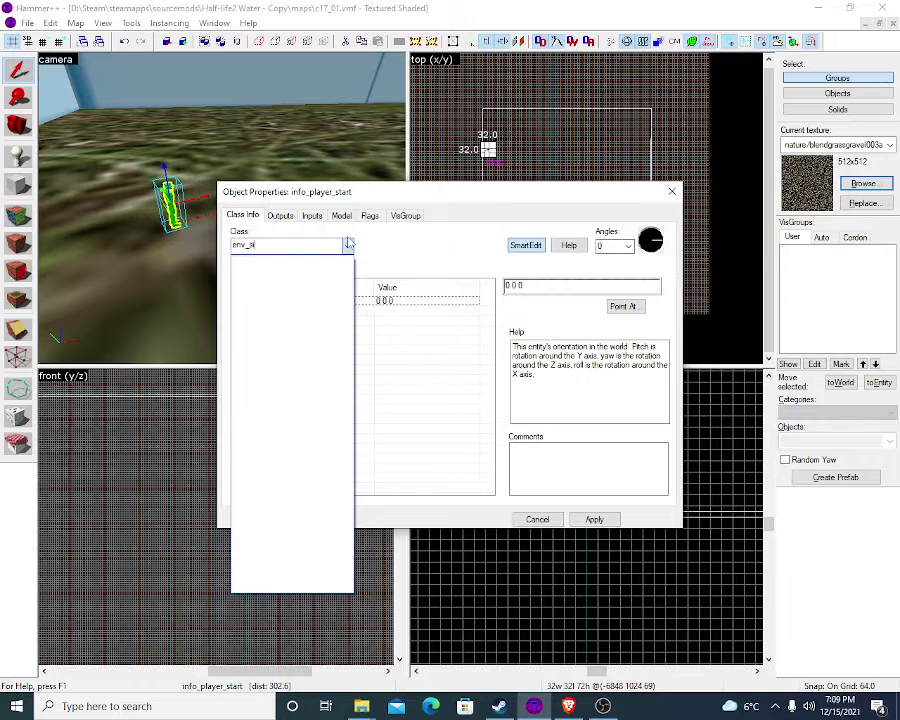
{"action": "type", "text": "un"}
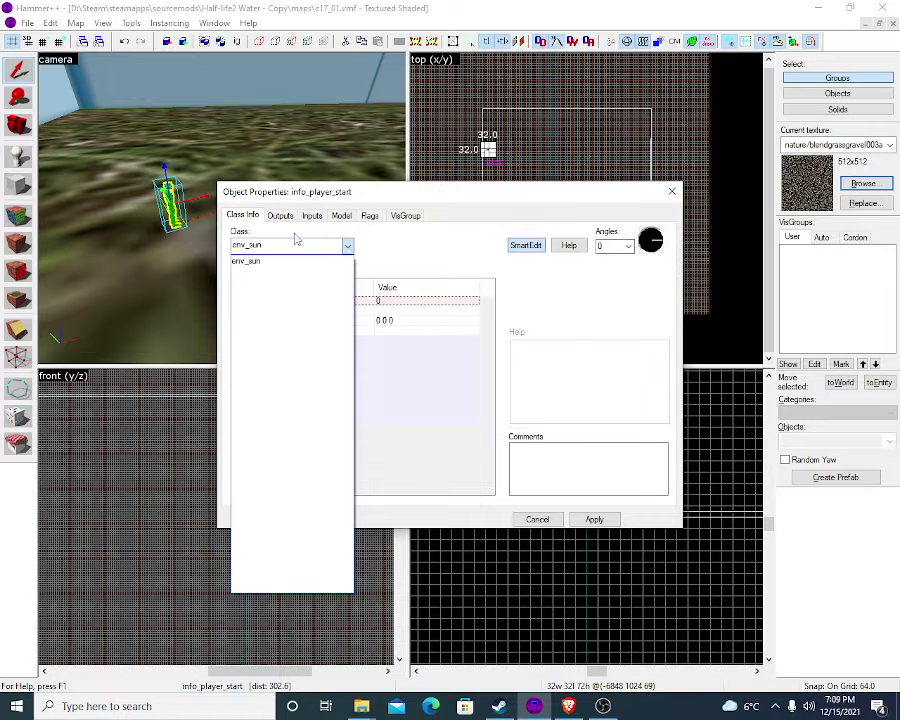
{"action": "left_click", "coordinate": [271, 261]}
{"action": "left_click", "coordinate": [592, 518]}
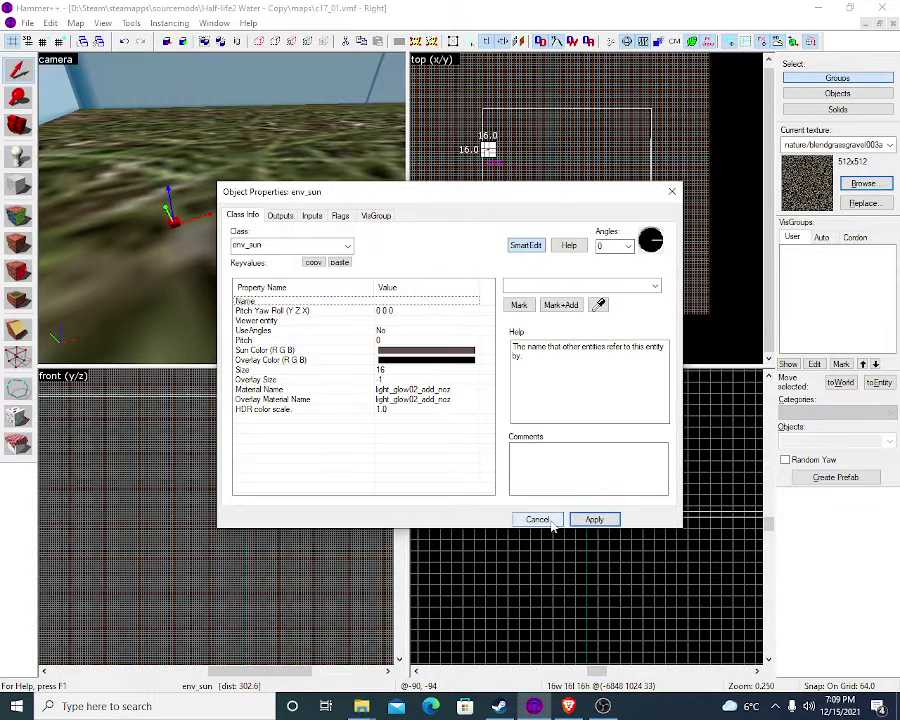
{"action": "left_click", "coordinate": [546, 521]}
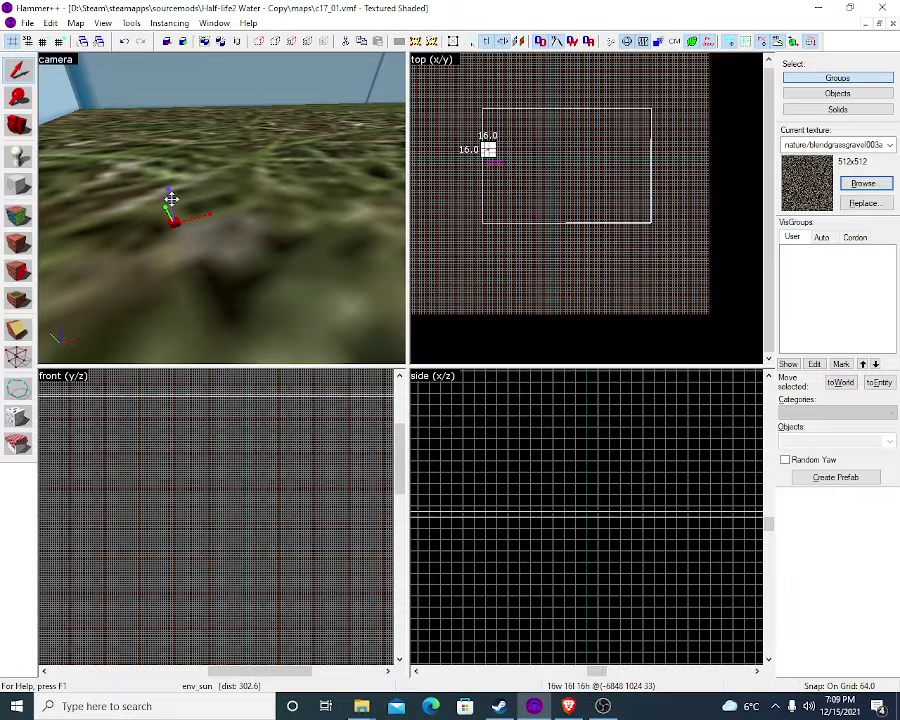
Raise the env_sun entity to a height of 64 and place another info_player_start beside it
{"action": "left_click_drag", "start_coordinate": [171, 199], "coordinate": [172, 170]}
{"action": "key", "text": "z"}
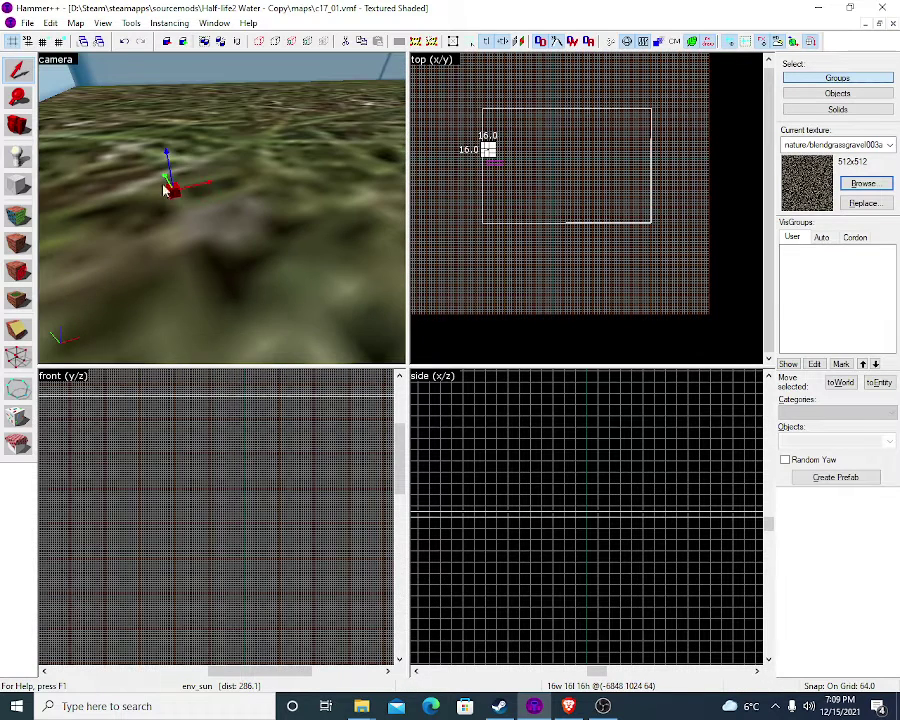
{"action": "left_click", "coordinate": [18, 156]}
{"action": "left_click", "coordinate": [223, 218]}
{"action": "left_click", "coordinate": [14, 64]}
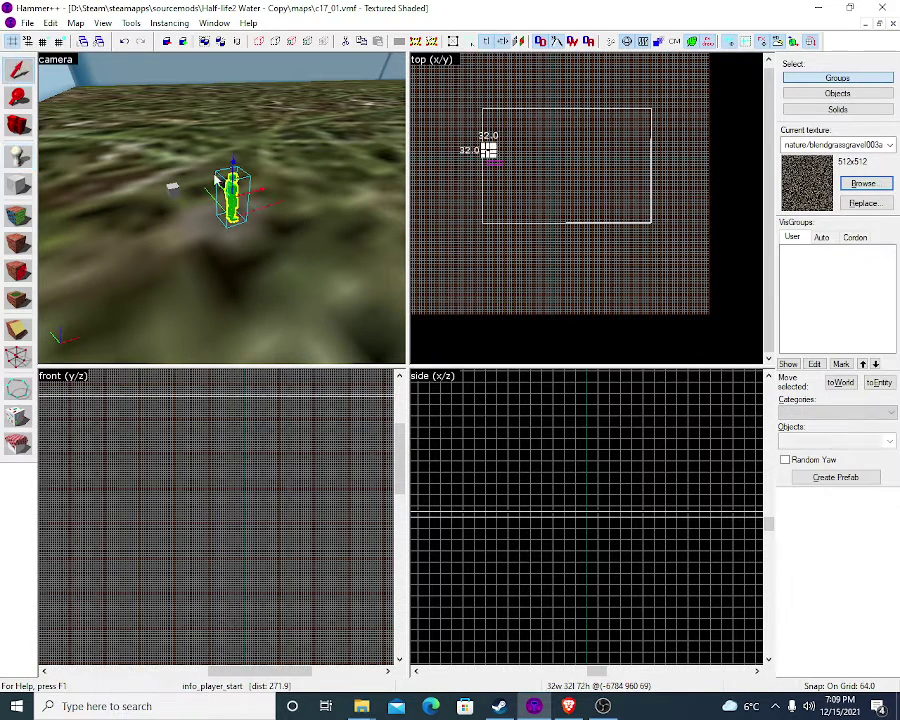
Change the class of the new info_player_start beside the env_sun to light_environment and apply it
{"action": "double_click", "coordinate": [228, 199]}
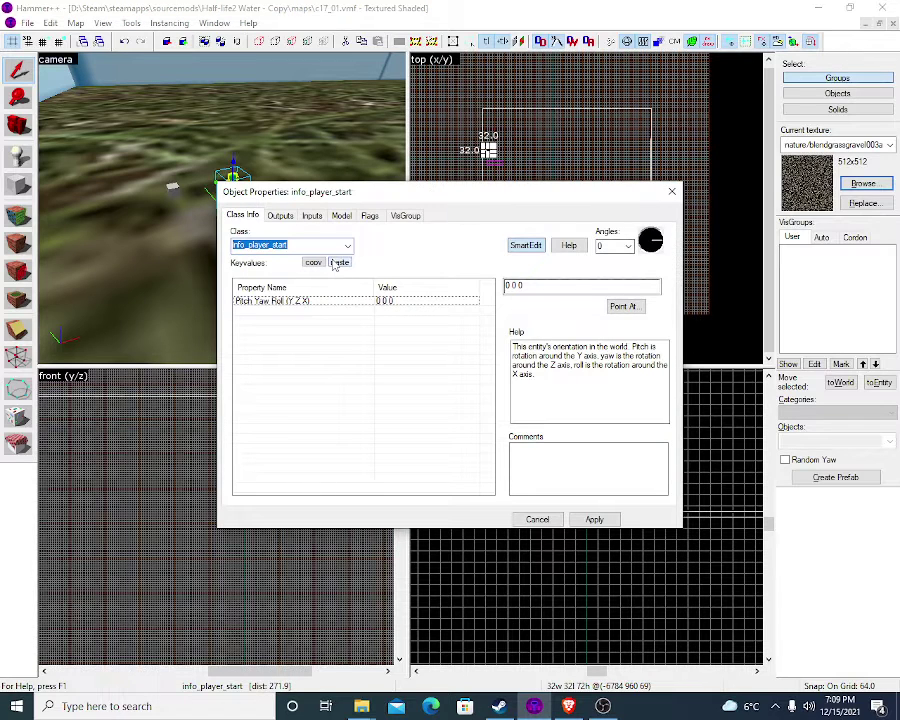
{"action": "key", "text": "BackSpace"}
{"action": "type", "text": "cub"}
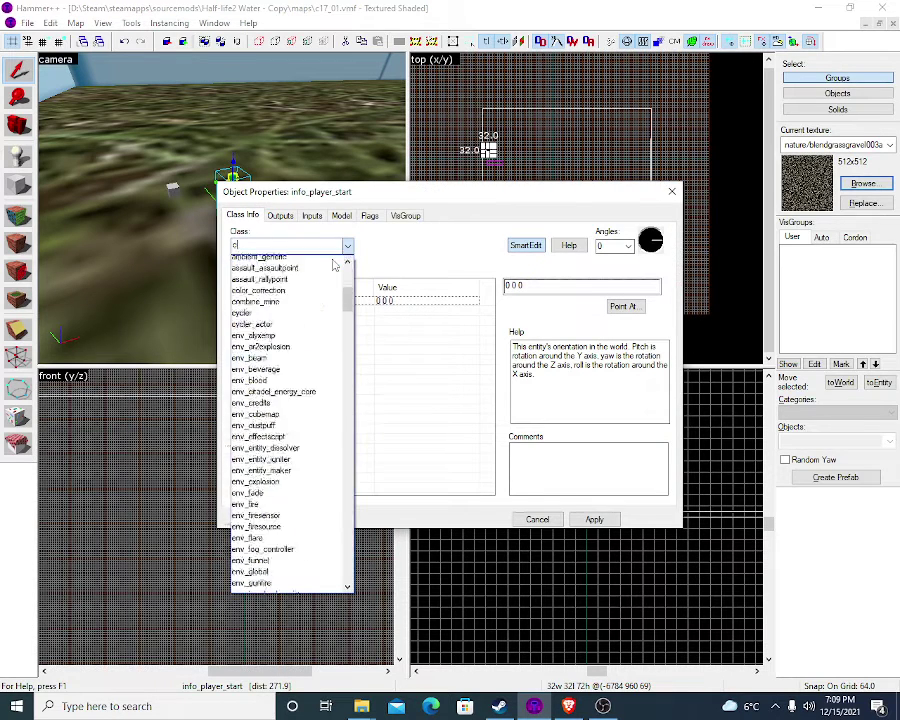
{"action": "key", "text": "BackSpace"}
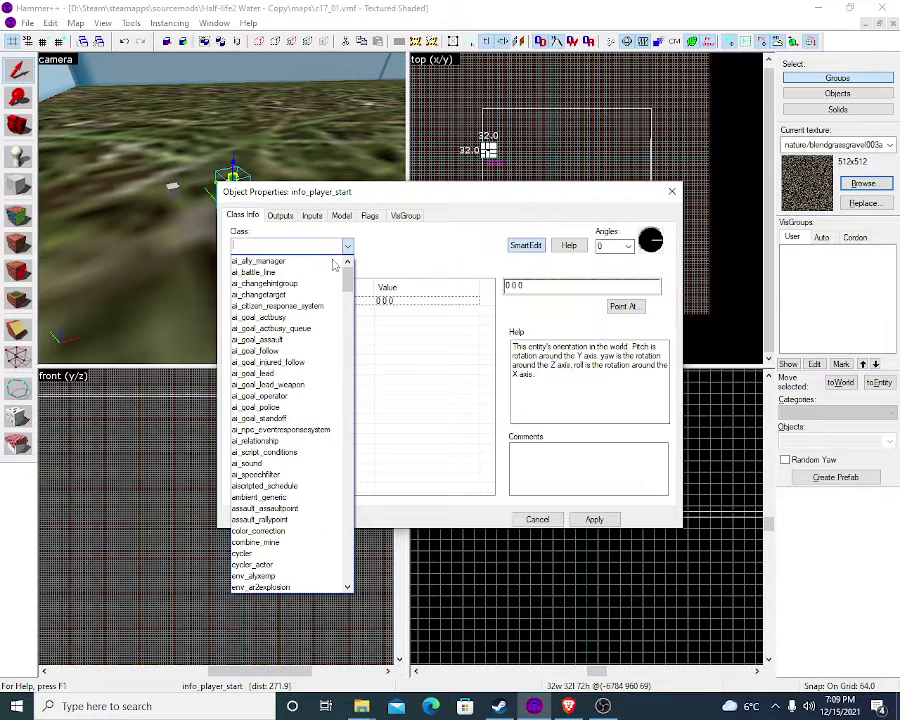
{"action": "type", "text": "light"}
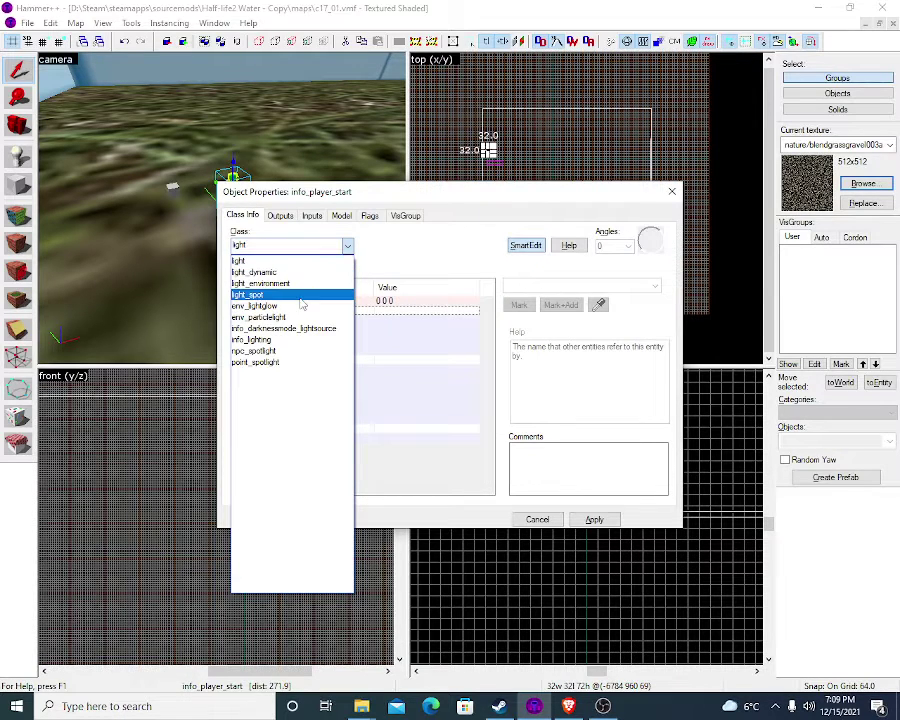
{"action": "left_click", "coordinate": [300, 284]}
{"action": "left_click", "coordinate": [594, 519]}
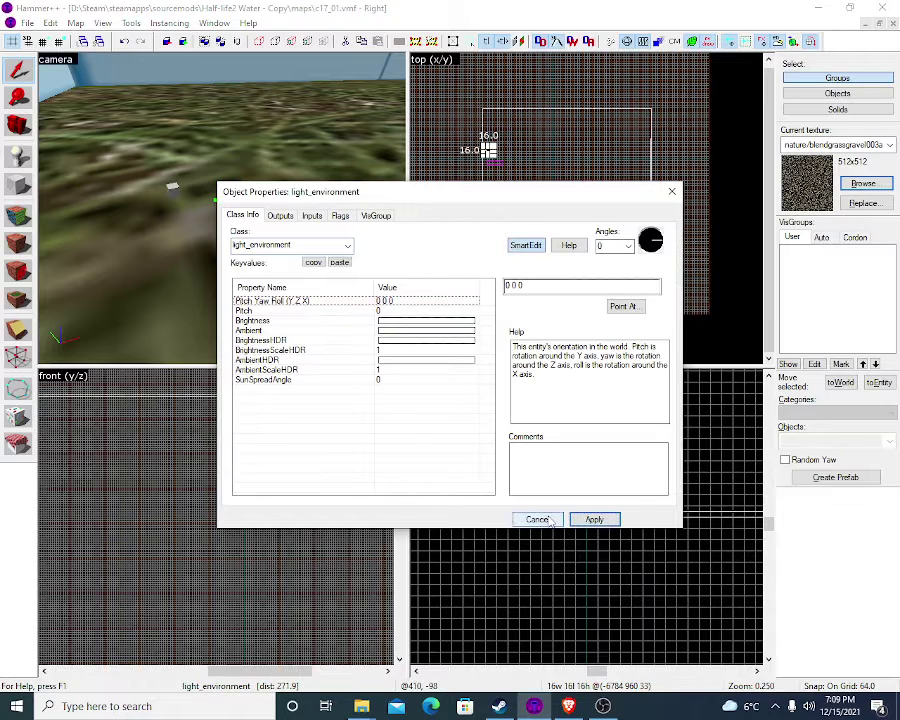
Set the light_environment's Ambient intensity to 50 and apply it
{"action": "left_click", "coordinate": [413, 332]}
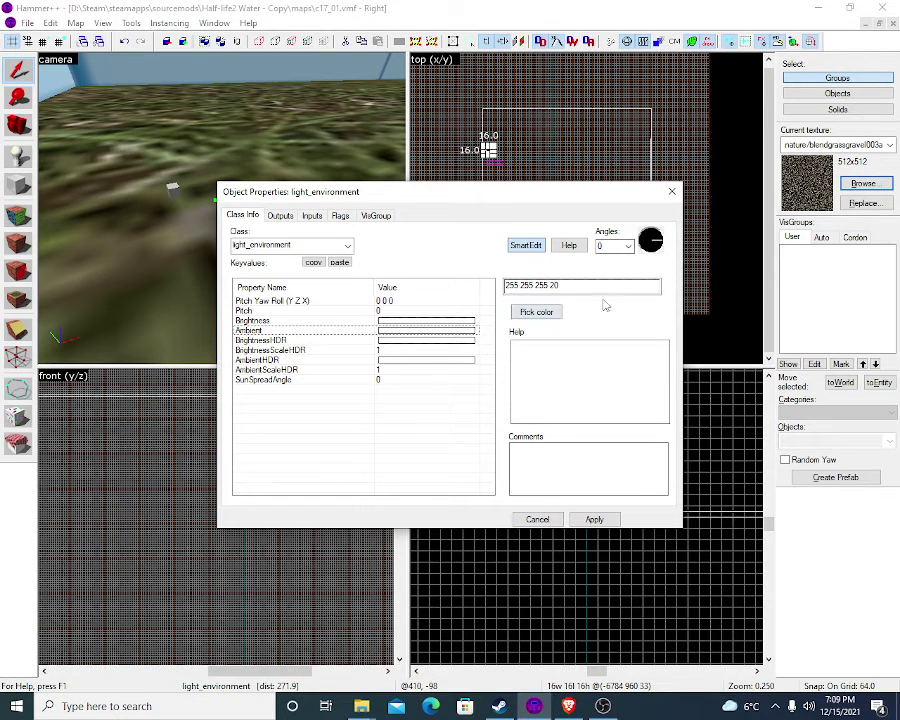
{"action": "key", "text": "BackSpace"}
{"action": "key", "text": "BackSpace"}
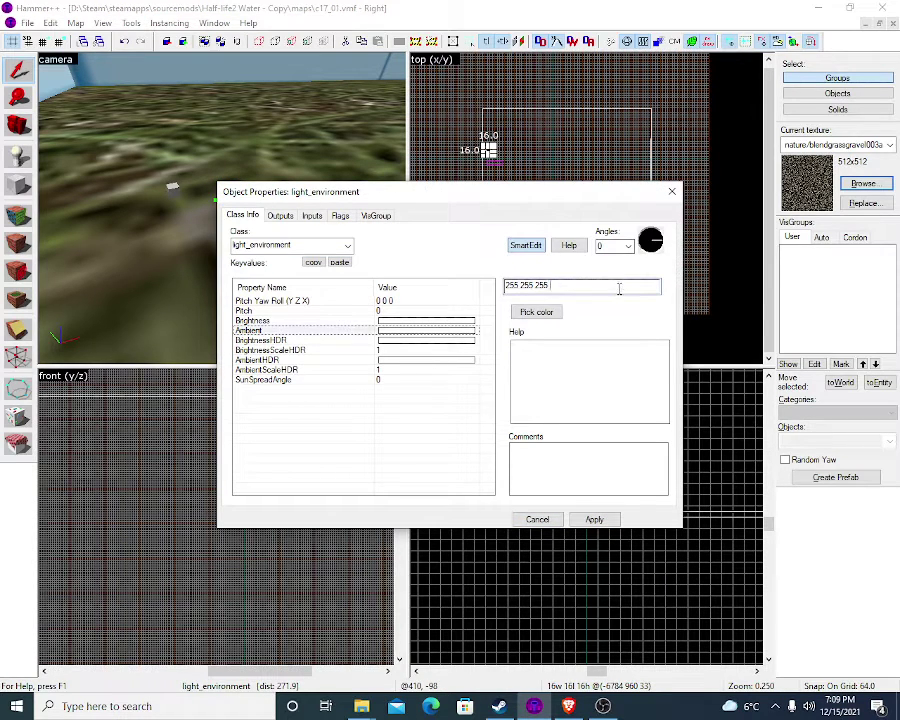
{"action": "left_click", "coordinate": [594, 519]}
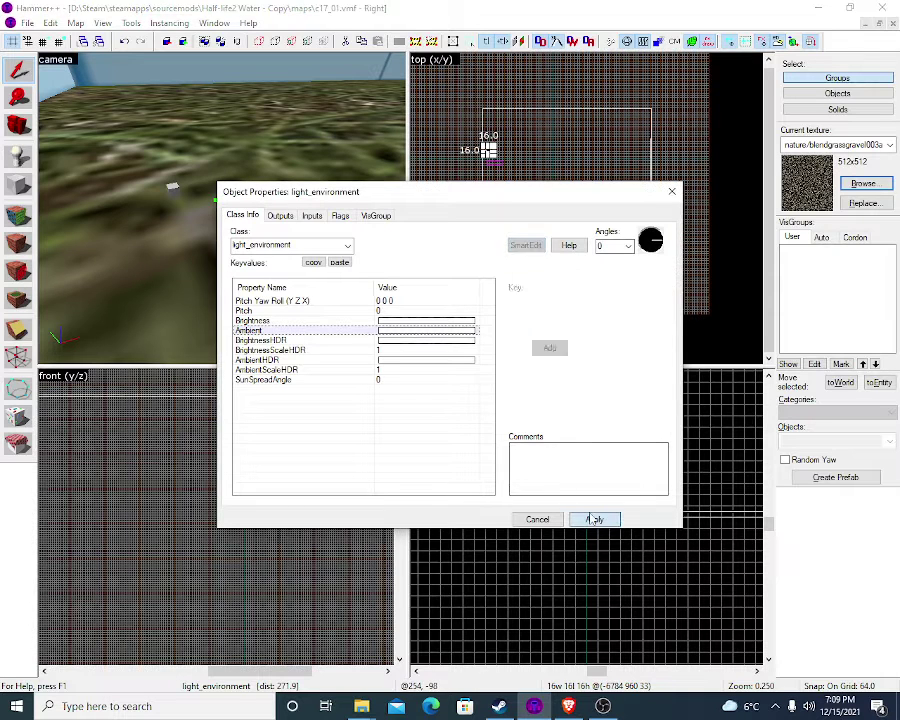
Pick a pale yellow-orange Ambient color with RGB 253, 228, 172 for the light_environment
{"action": "left_click", "coordinate": [537, 312]}
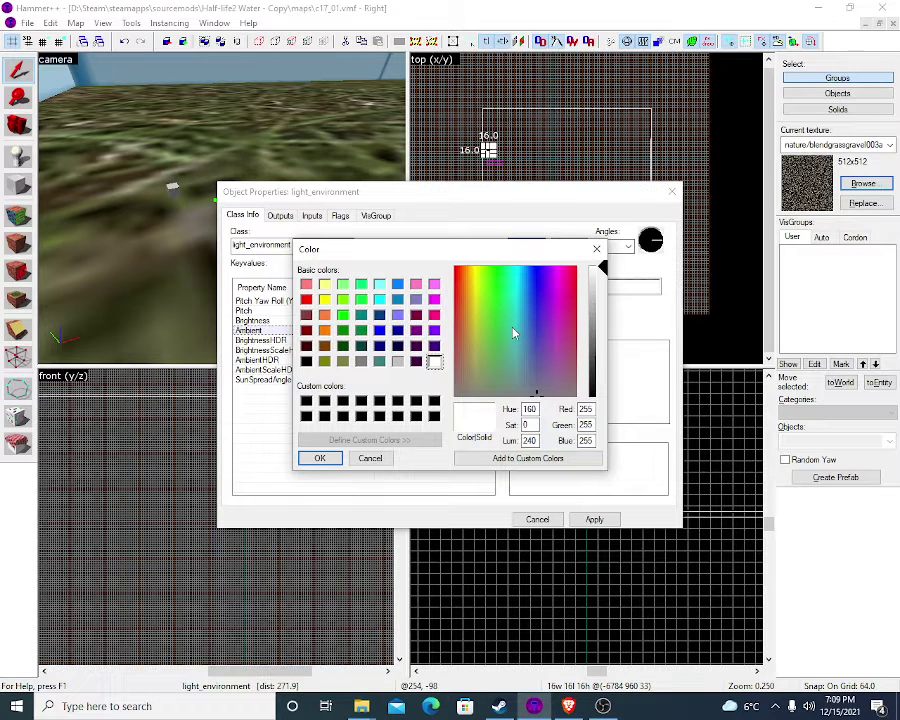
{"action": "left_click_drag", "start_coordinate": [535, 388], "coordinate": [506, 331]}
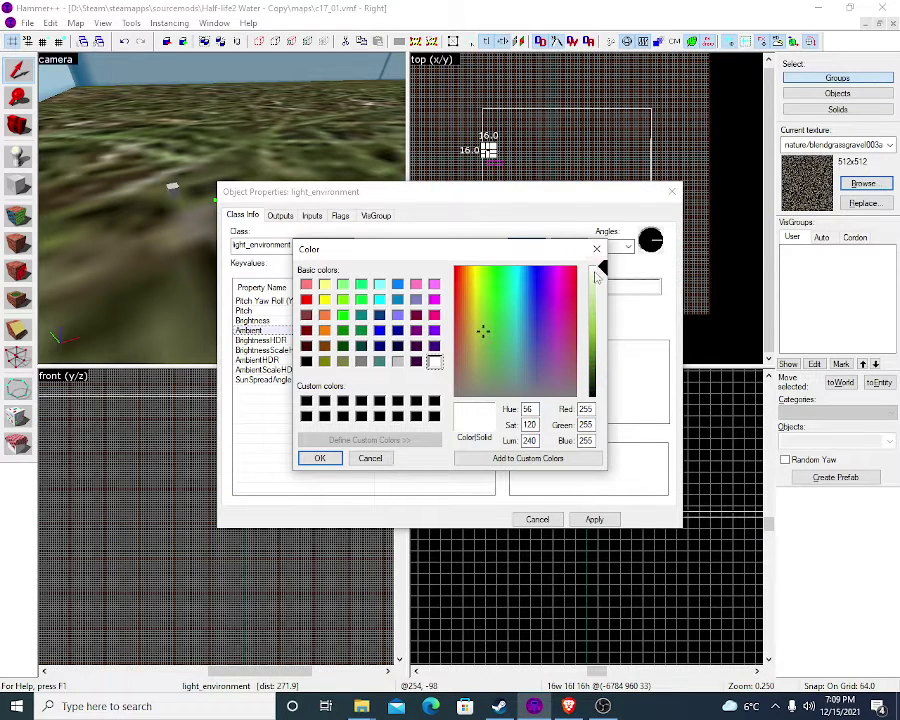
{"action": "mouse_move", "coordinate": [600, 270]}
{"action": "left_mouse_down"}
{"action": "mouse_move", "coordinate": [604, 295]}
{"action": "mouse_move", "coordinate": [605, 286]}
{"action": "left_mouse_up"}
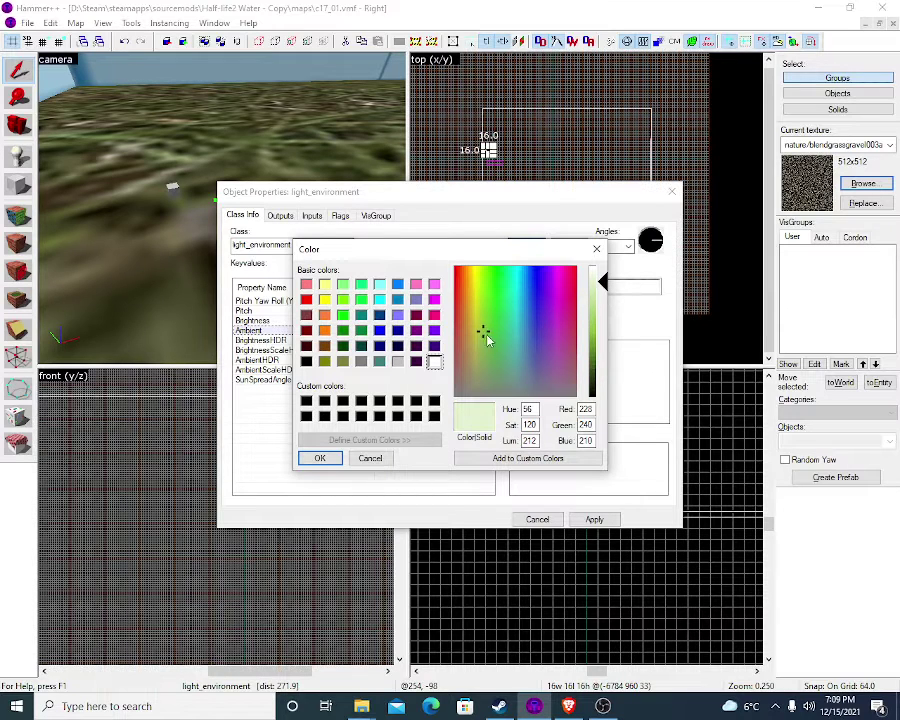
{"action": "left_click_drag", "start_coordinate": [481, 337], "coordinate": [469, 272]}
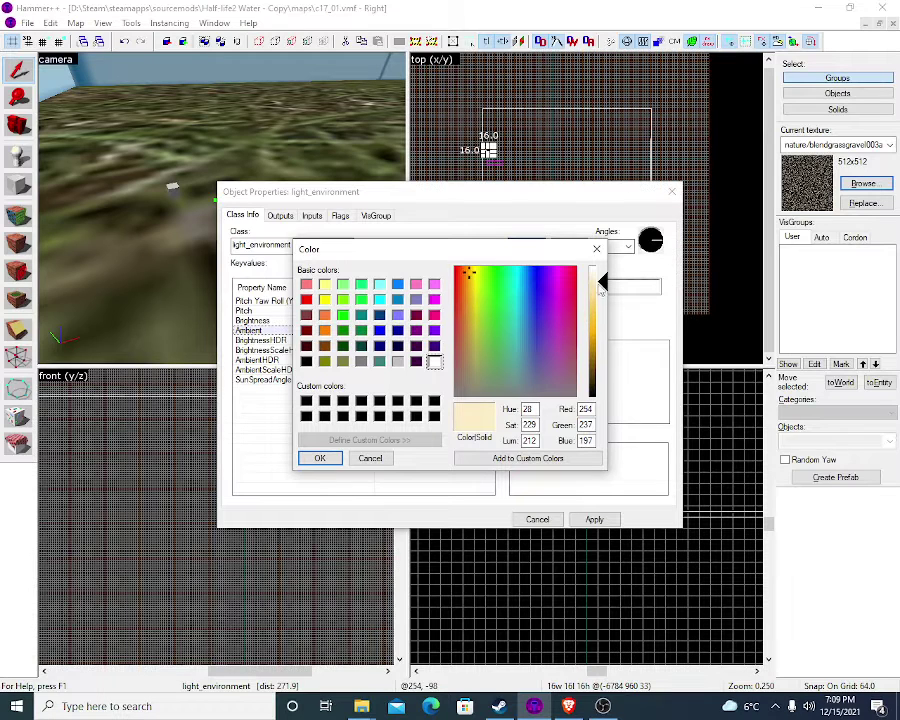
{"action": "left_click_drag", "start_coordinate": [600, 286], "coordinate": [601, 293]}
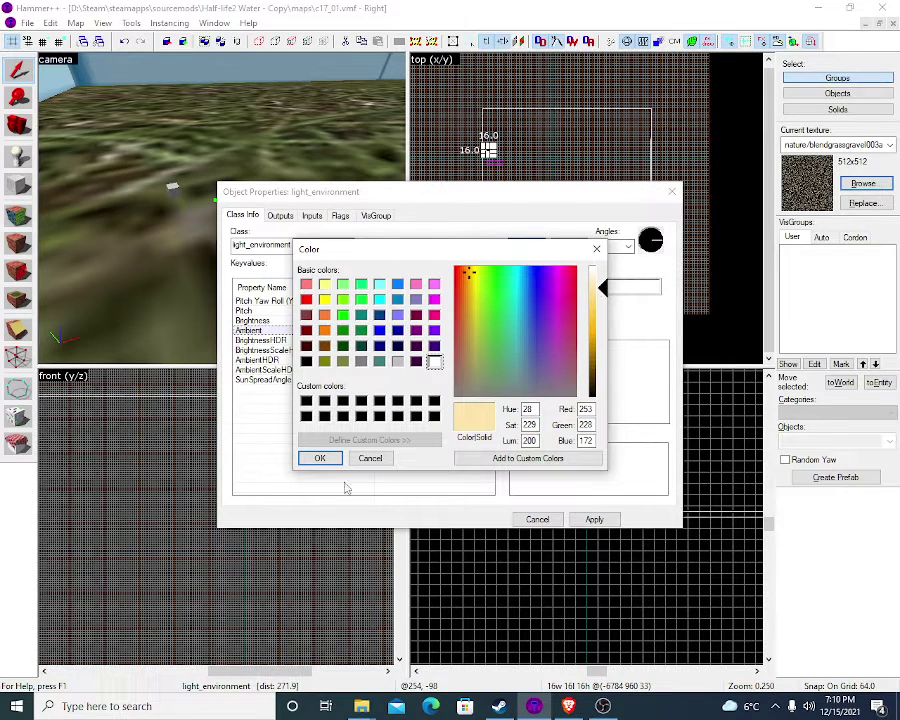
{"action": "left_click", "coordinate": [319, 457]}
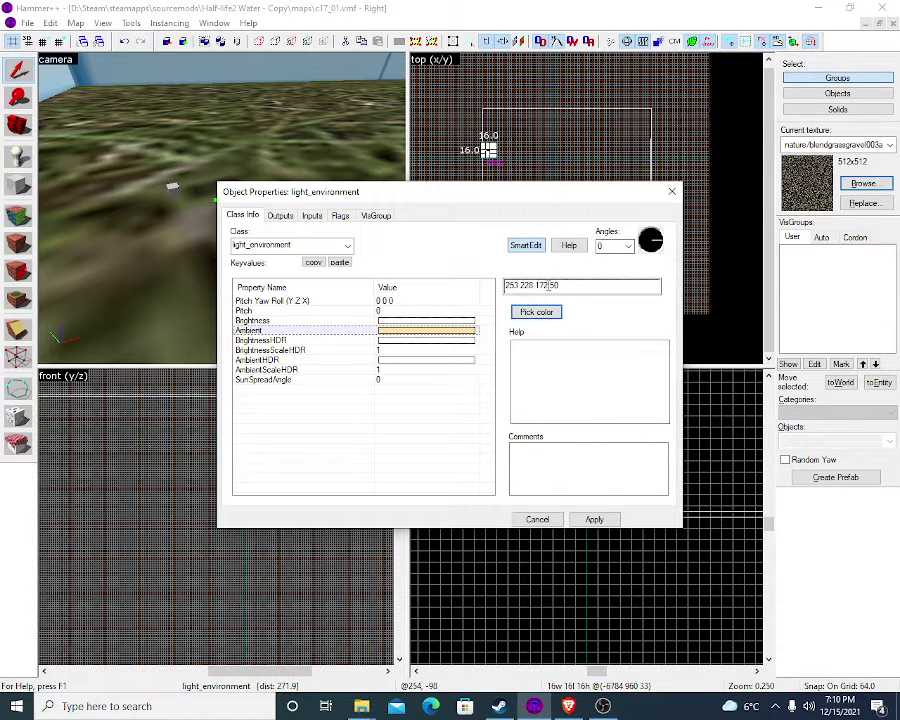
{"action": "left_click_drag", "start_coordinate": [549, 286], "coordinate": [505, 287]}
{"action": "left_click", "coordinate": [464, 320]}
{"action": "type", "text": "253 228 172"}
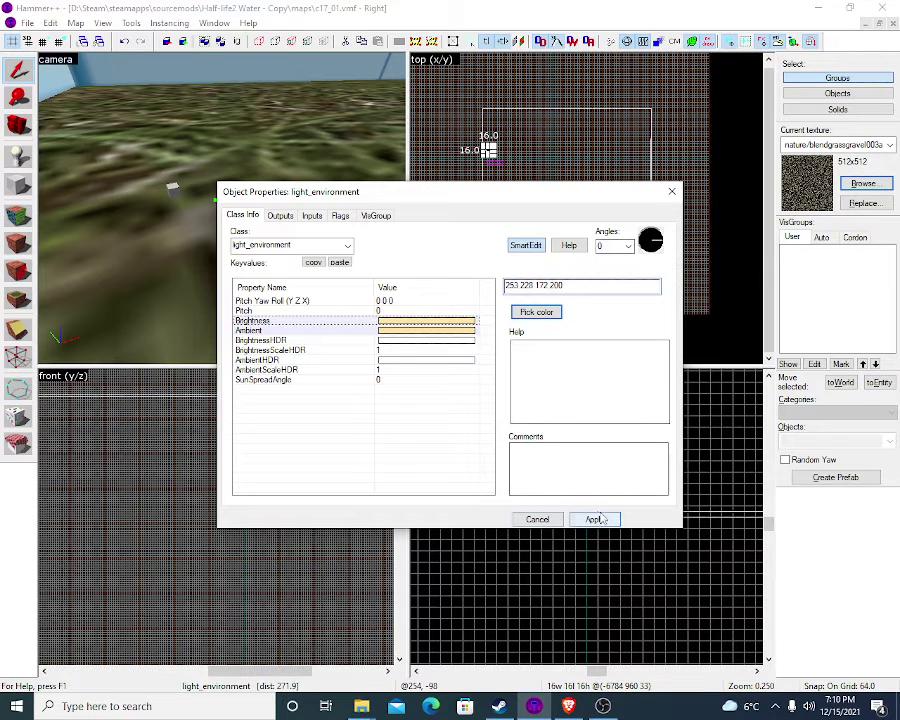
{"action": "left_click", "coordinate": [595, 520]}
Set the light_environment's SunSpreadAngle to 5, apply it and close the object properties
{"action": "left_click", "coordinate": [406, 380]}
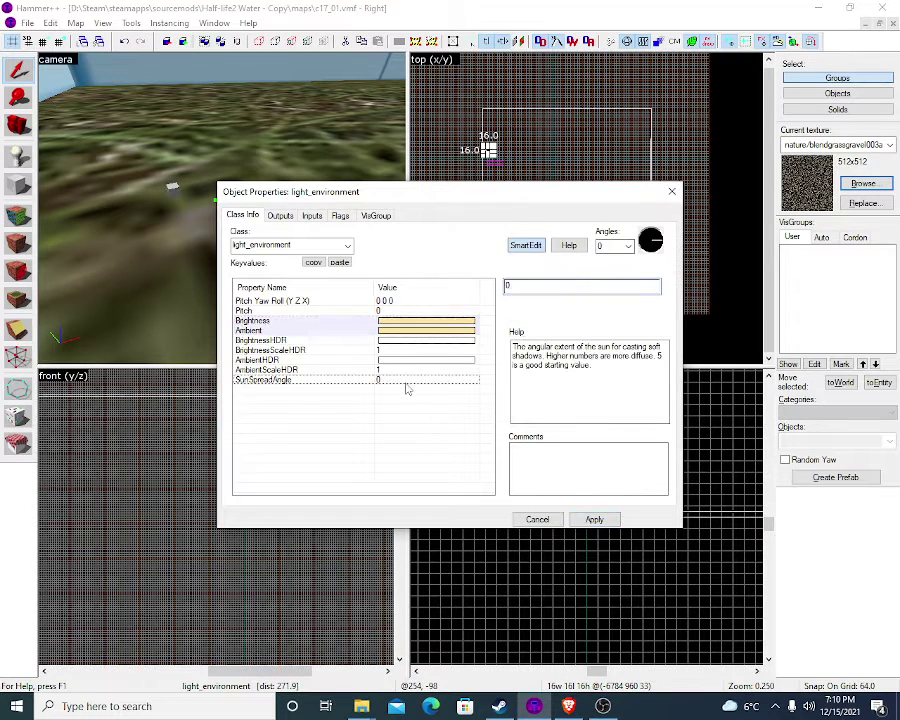
{"action": "left_click", "coordinate": [521, 287]}
{"action": "key", "text": "BackSpace"}
{"action": "left_click", "coordinate": [592, 520]}
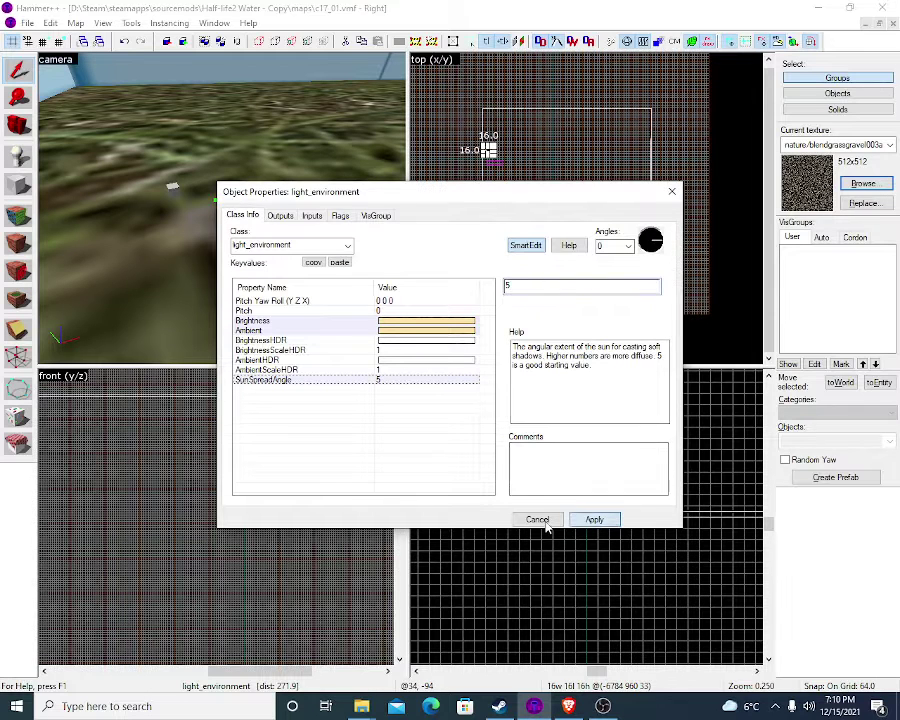
{"action": "left_click", "coordinate": [537, 519]}
Raise the light_environment entity high above the ground to a height of 5696
{"action": "left_click_drag", "start_coordinate": [229, 186], "coordinate": [233, 153]}
{"action": "key", "text": "z"}
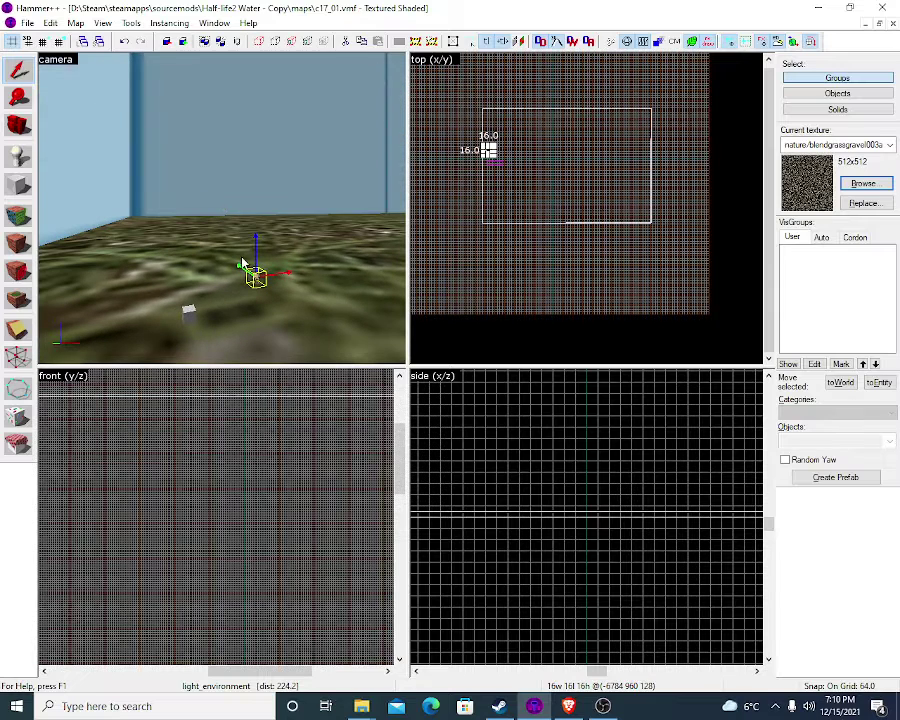
{"action": "left_click_drag", "start_coordinate": [255, 237], "coordinate": [278, 213]}
{"action": "key", "text": "z"}
{"action": "key", "text": "z"}
{"action": "left_click_drag", "start_coordinate": [194, 277], "coordinate": [237, 68]}
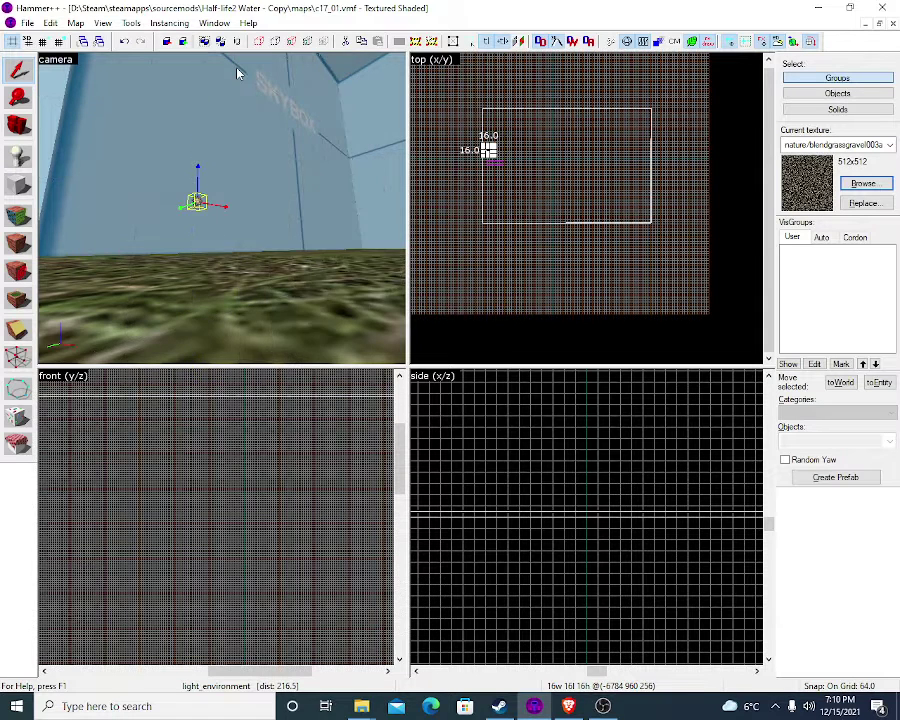
{"action": "key", "text": "z"}
{"action": "key", "text": "z"}
{"action": "key", "text": "z"}
{"action": "key", "text": "z"}
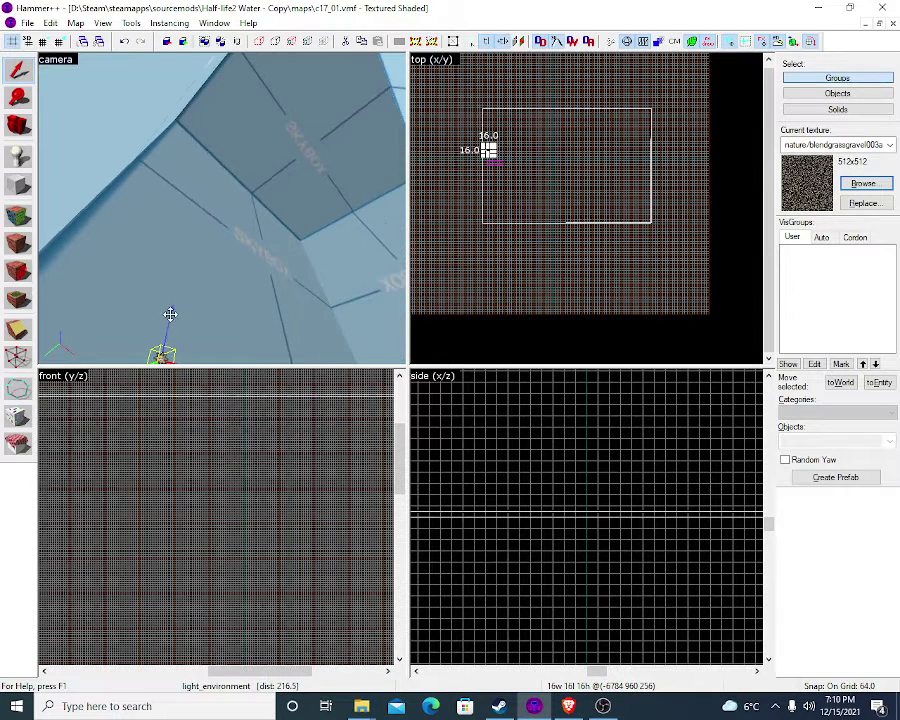
{"action": "left_click_drag", "start_coordinate": [176, 297], "coordinate": [224, 89]}
{"action": "key", "text": "z"}
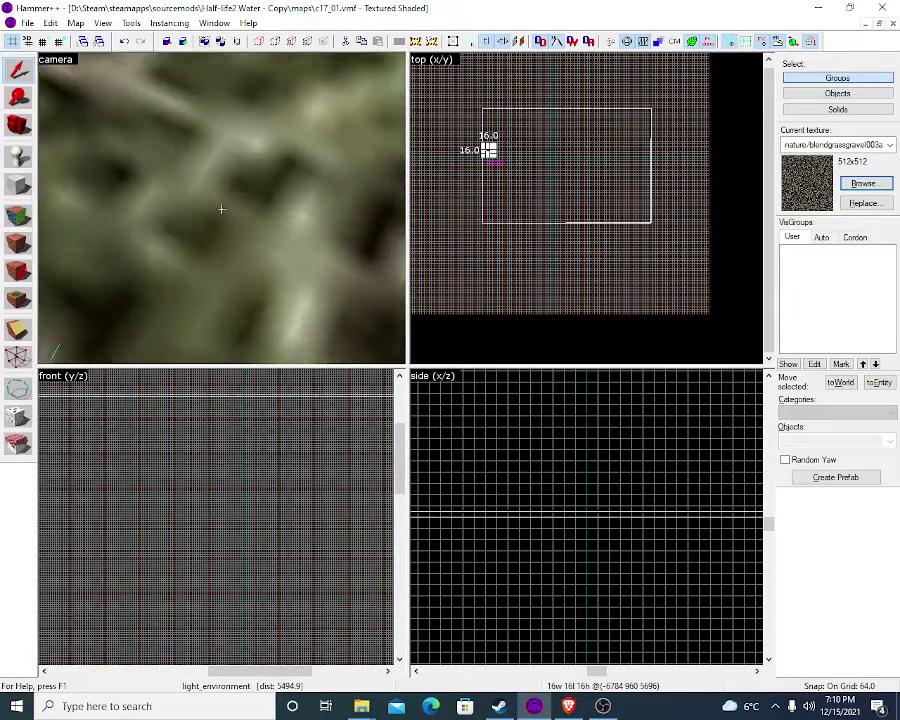
{"action": "key", "text": "z"}
{"action": "left_click", "coordinate": [252, 215]}
{"action": "left_click", "coordinate": [249, 217]}
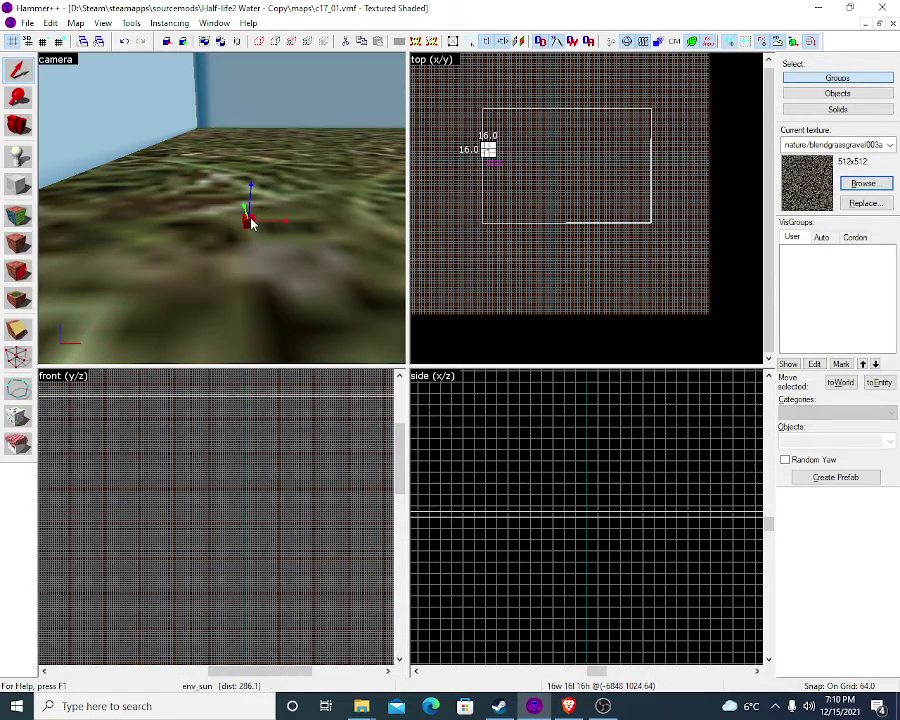
{"action": "left_click", "coordinate": [19, 156]}
{"action": "left_click", "coordinate": [201, 245]}
{"action": "key", "text": "shift+s"}
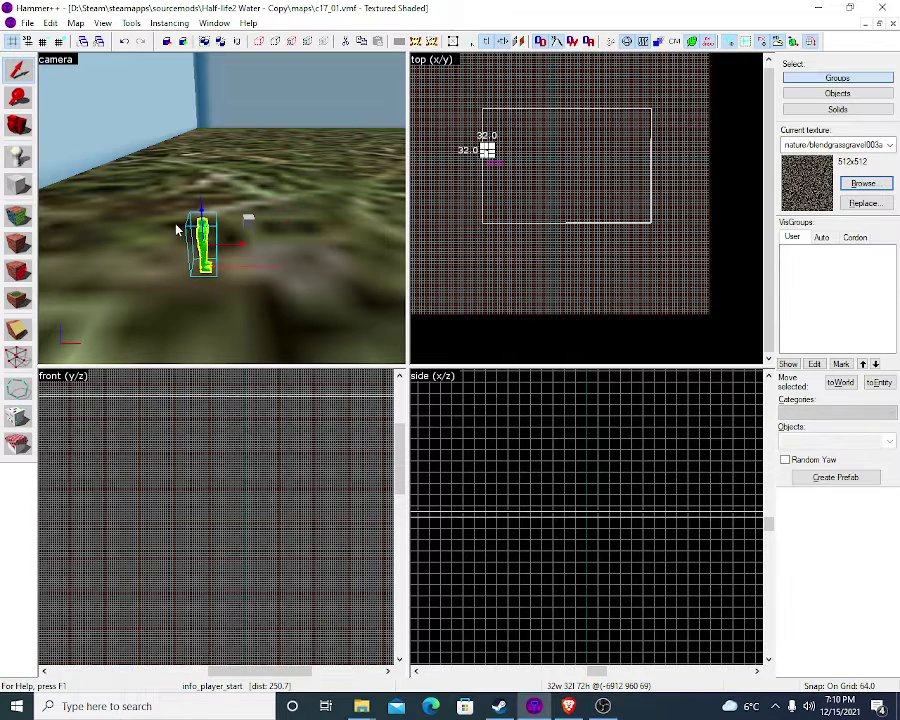
{"action": "double_click", "coordinate": [201, 228]}
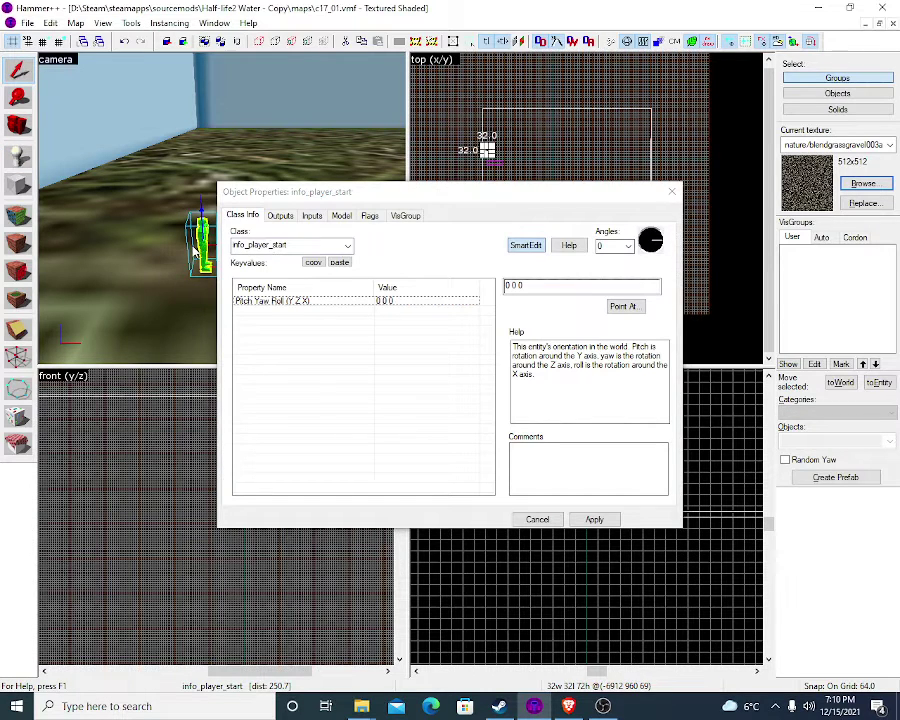
{"action": "key", "text": "Delete"}
{"action": "left_click", "coordinate": [540, 521]}
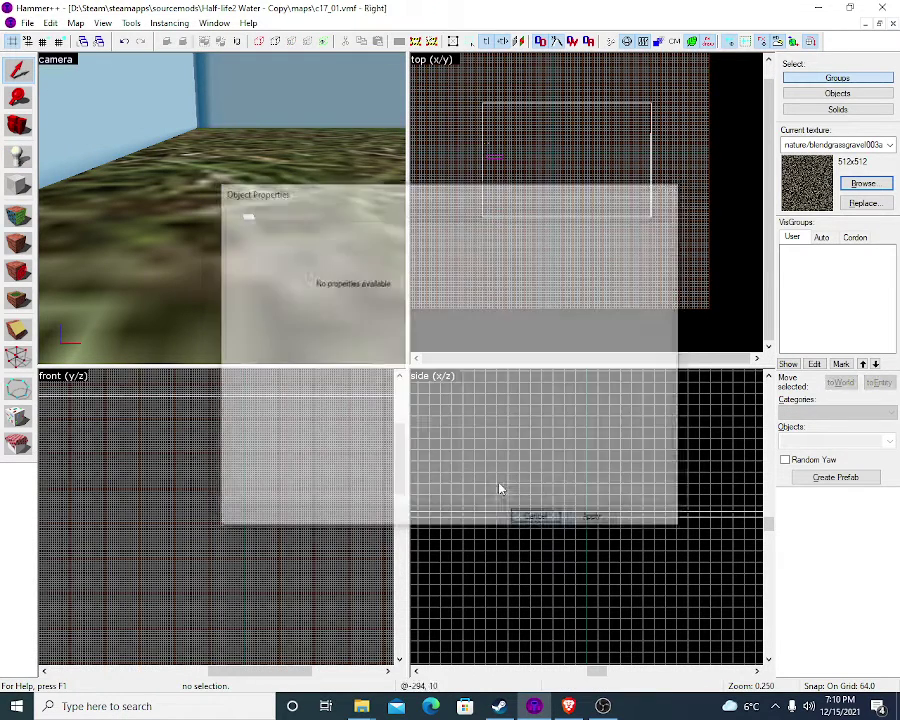
Place a new info_player_start on the ground beside the env_sun entity
{"action": "key", "text": "z"}
{"action": "key", "text": "z"}
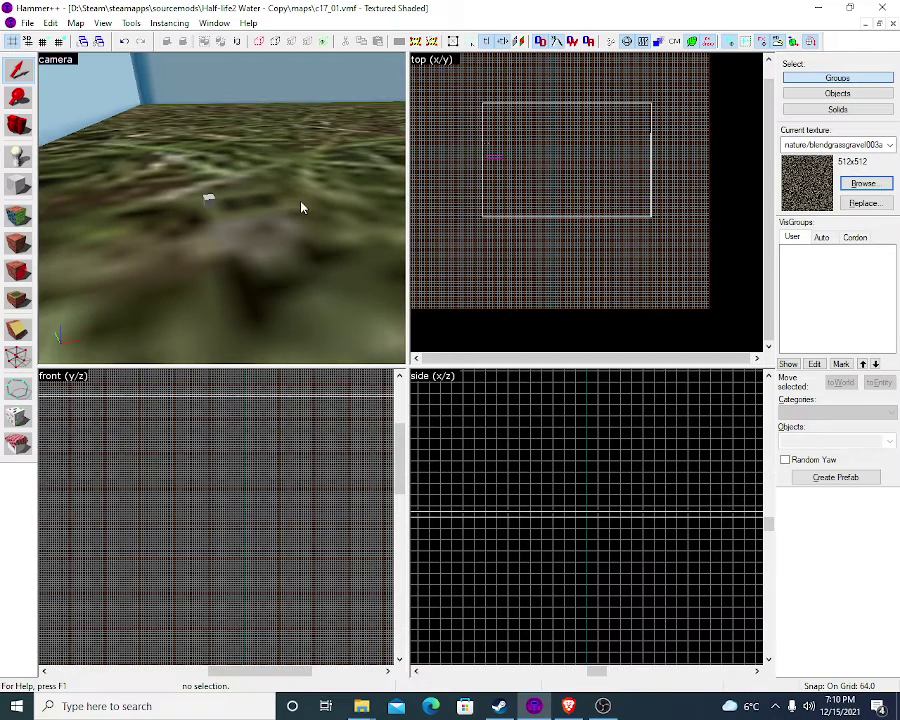
{"action": "left_click", "coordinate": [216, 197]}
{"action": "left_click", "coordinate": [213, 196]}
{"action": "left_click", "coordinate": [17, 158]}
{"action": "left_click", "coordinate": [252, 254]}
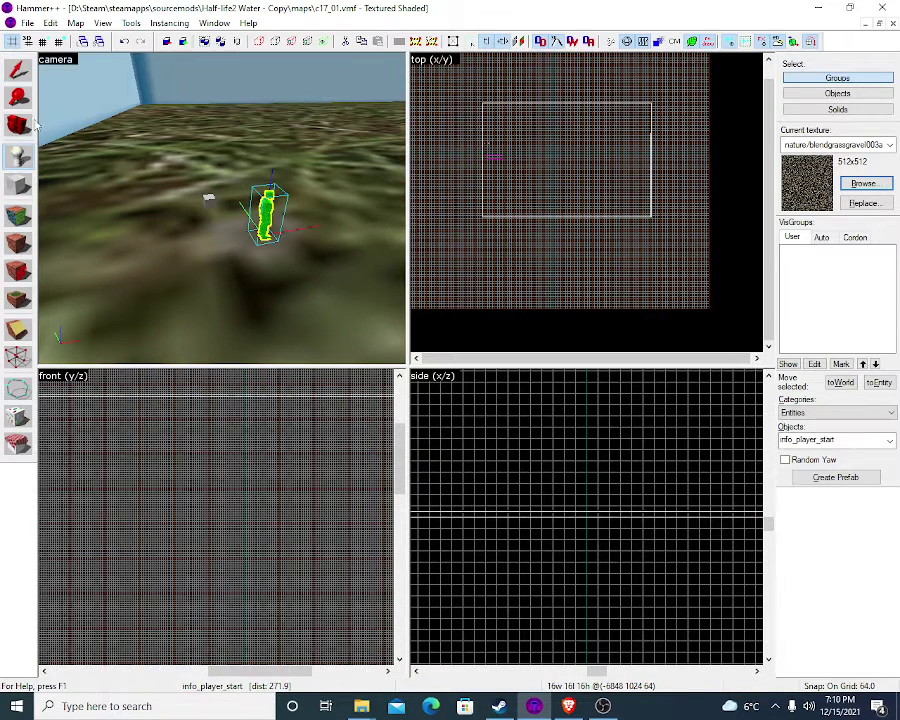
{"action": "left_click", "coordinate": [18, 71]}
Change the class of the new info_player_start to info_lighting, apply it and close the object properties
{"action": "double_click", "coordinate": [267, 207]}
{"action": "left_click_drag", "start_coordinate": [306, 247], "coordinate": [228, 238]}
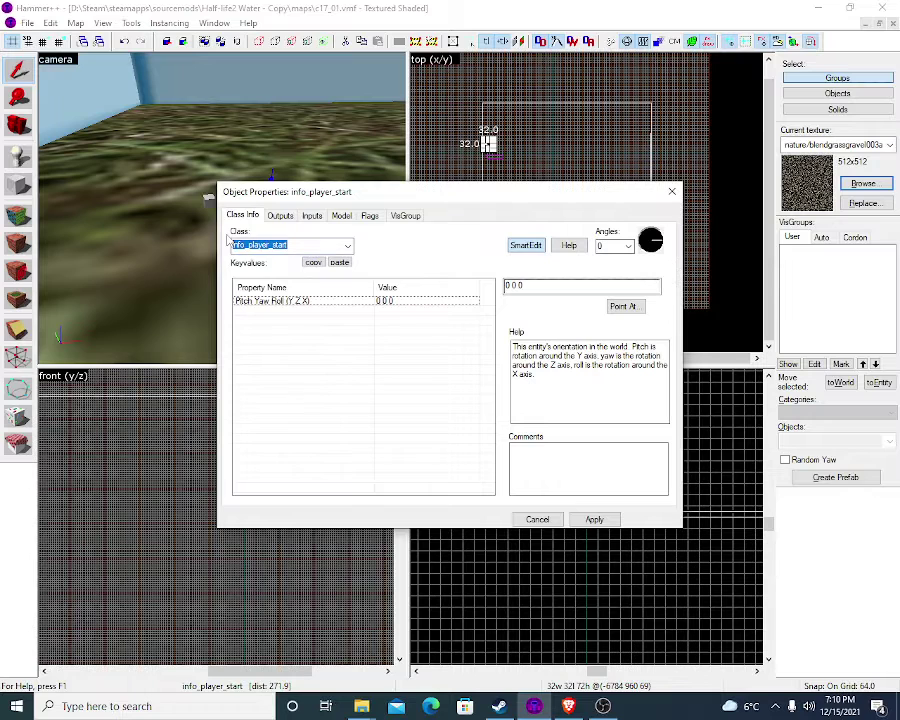
{"action": "type", "text": "li"}
{"action": "key", "text": "BackSpace"}
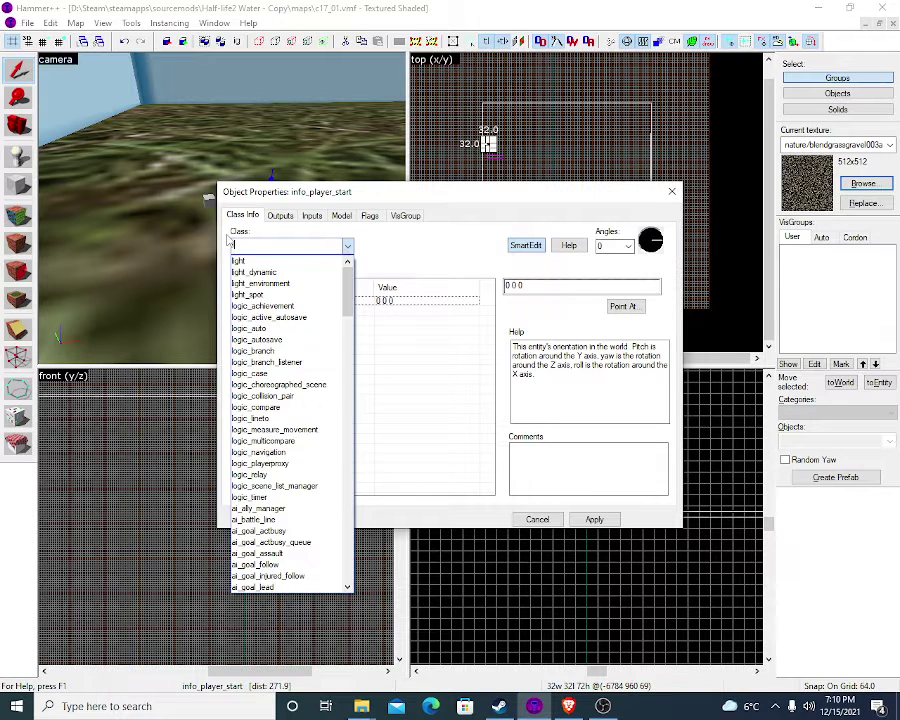
{"action": "type", "text": "ight"}
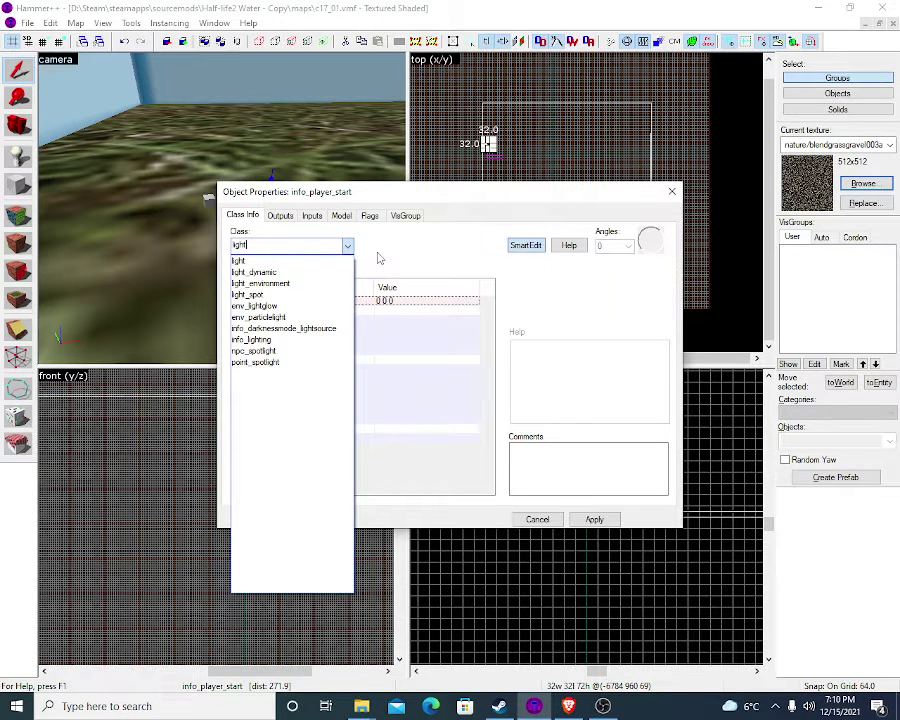
{"action": "left_click", "coordinate": [262, 340]}
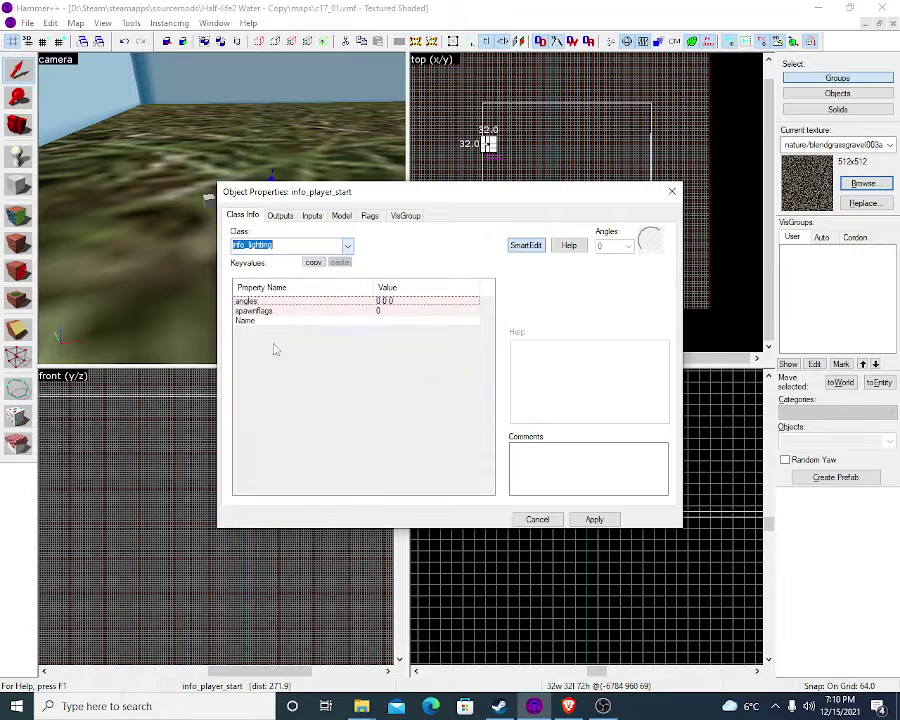
{"action": "left_click", "coordinate": [594, 519]}
{"action": "left_click", "coordinate": [533, 519]}
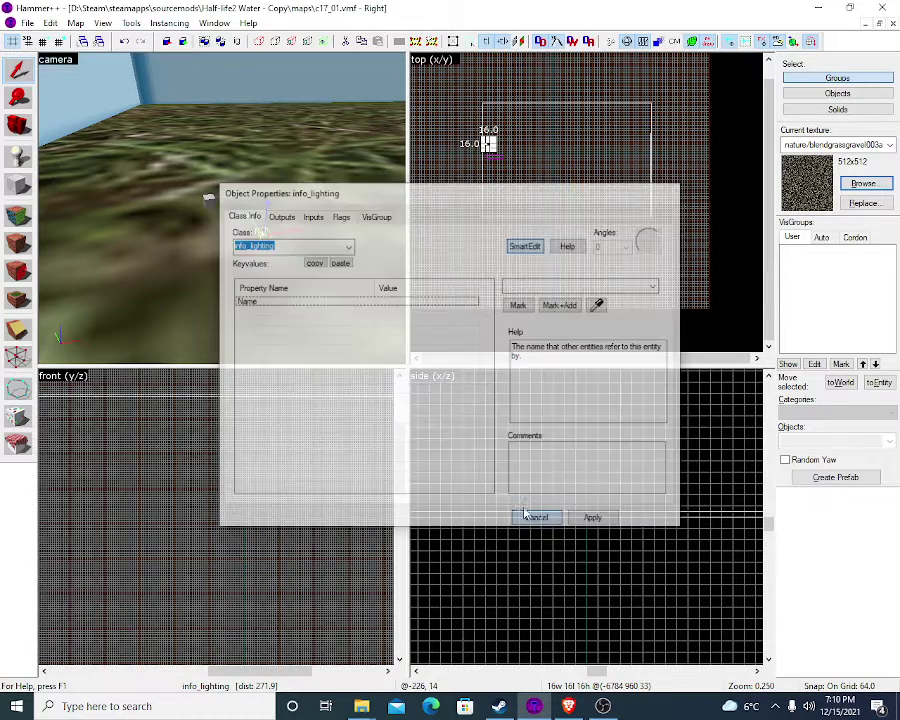
Raise the info_lighting entity above the grass to a height of 128
{"action": "key", "text": "d"}
{"action": "key", "text": "z"}
{"action": "key", "text": "w"}
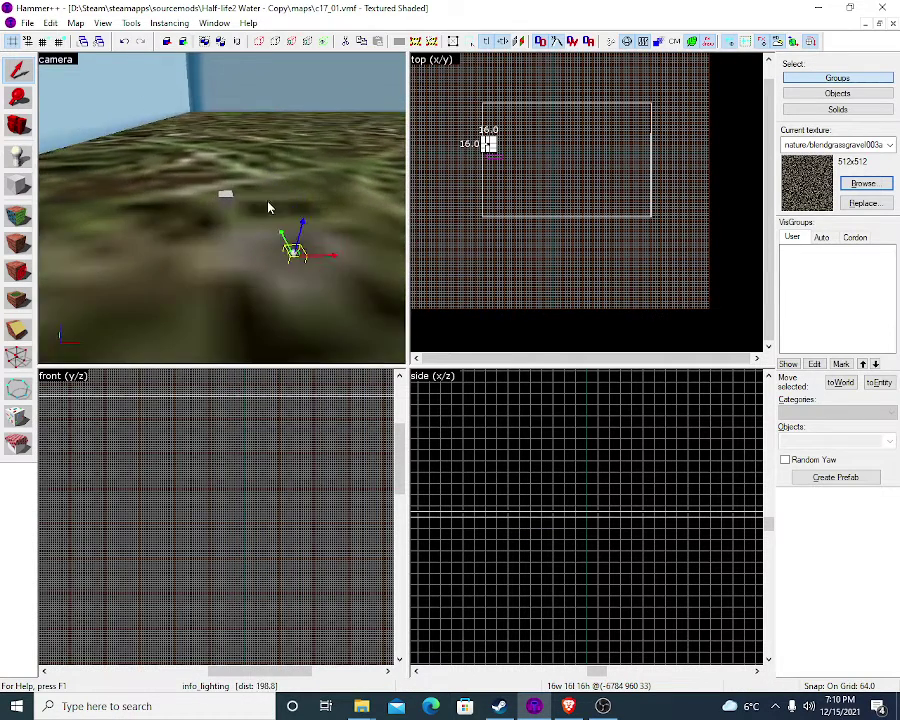
{"action": "left_click_drag", "start_coordinate": [303, 223], "coordinate": [315, 140]}
{"action": "key", "text": "s"}
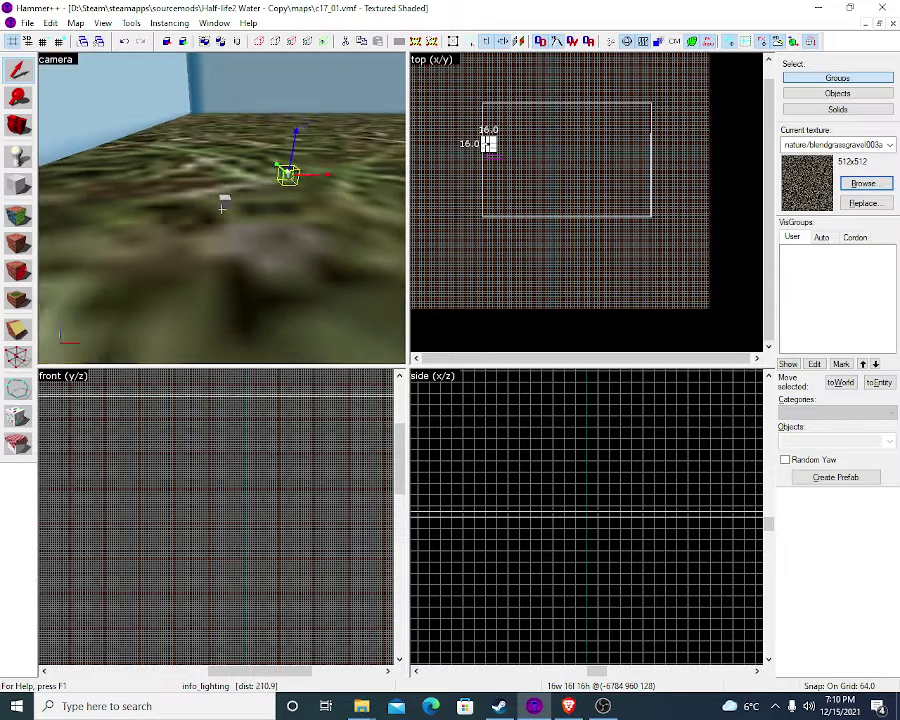
{"action": "left_click", "coordinate": [27, 22]}
{"action": "left_click", "coordinate": [226, 184]}
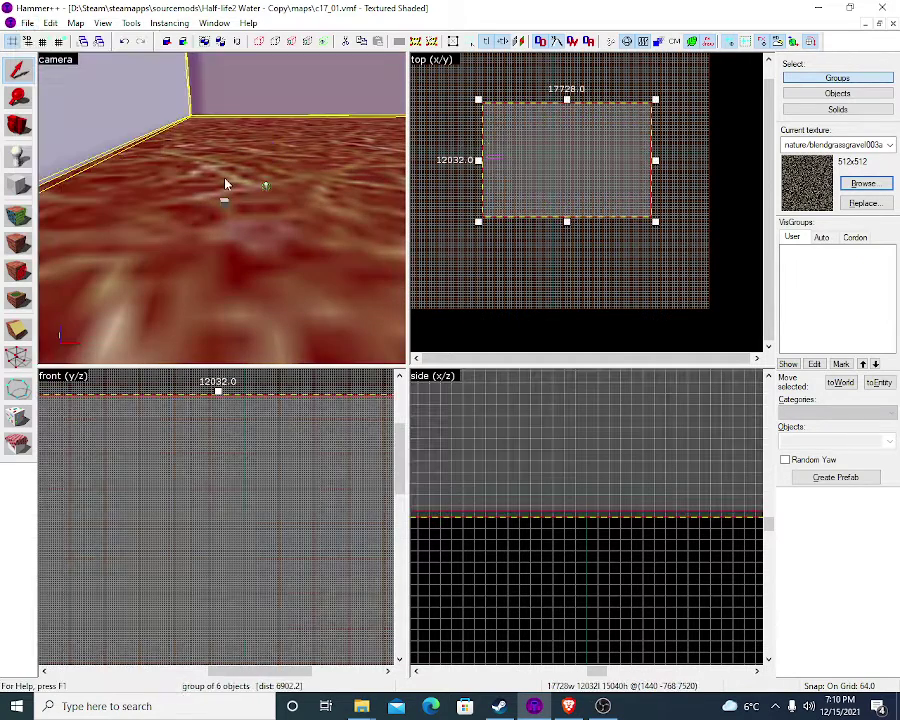
Compile the map with normal BSP, VIS and RAD without running the game, and close the compile log after reviewing it
{"action": "key", "text": "F9"}
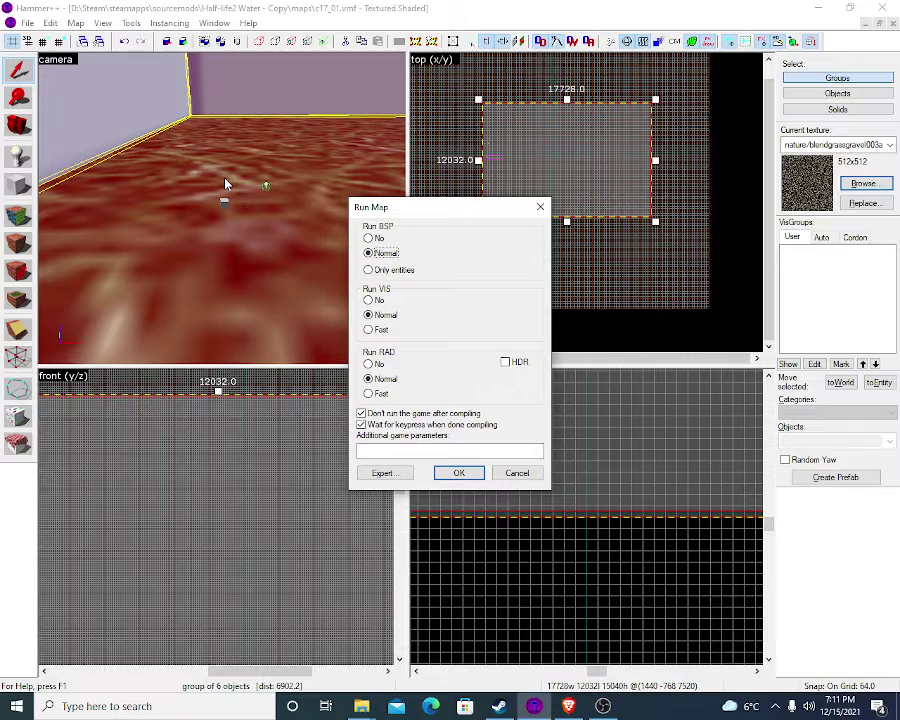
{"action": "key", "text": "Return"}
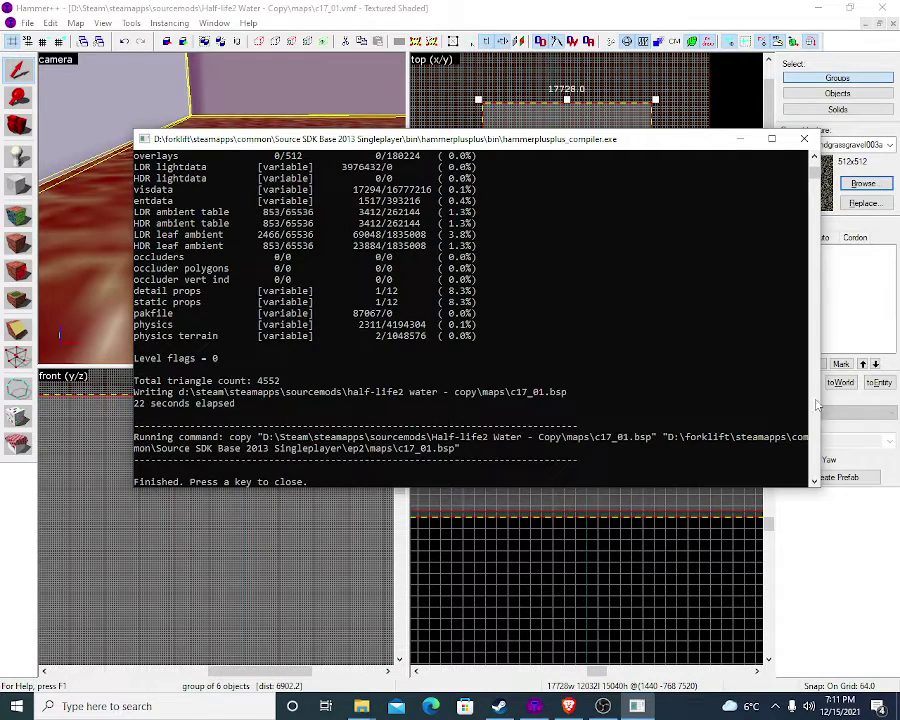
{"action": "left_click_drag", "start_coordinate": [816, 180], "coordinate": [816, 168]}
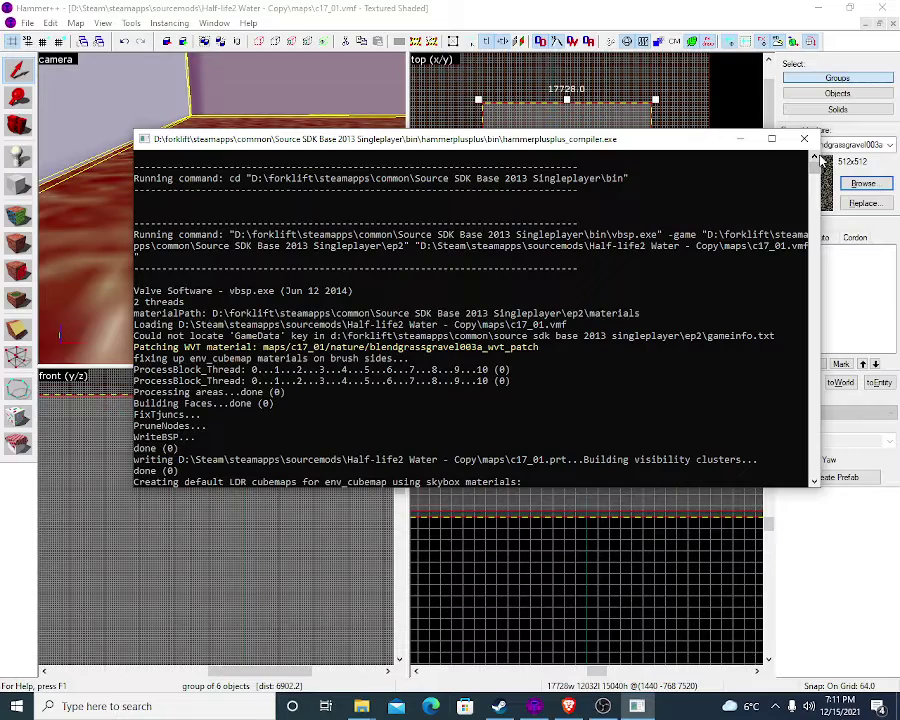
{"action": "scroll", "coordinate": [625, 335], "scroll_direction": "down", "scroll_amount": 10}
{"action": "key", "text": "Return"}
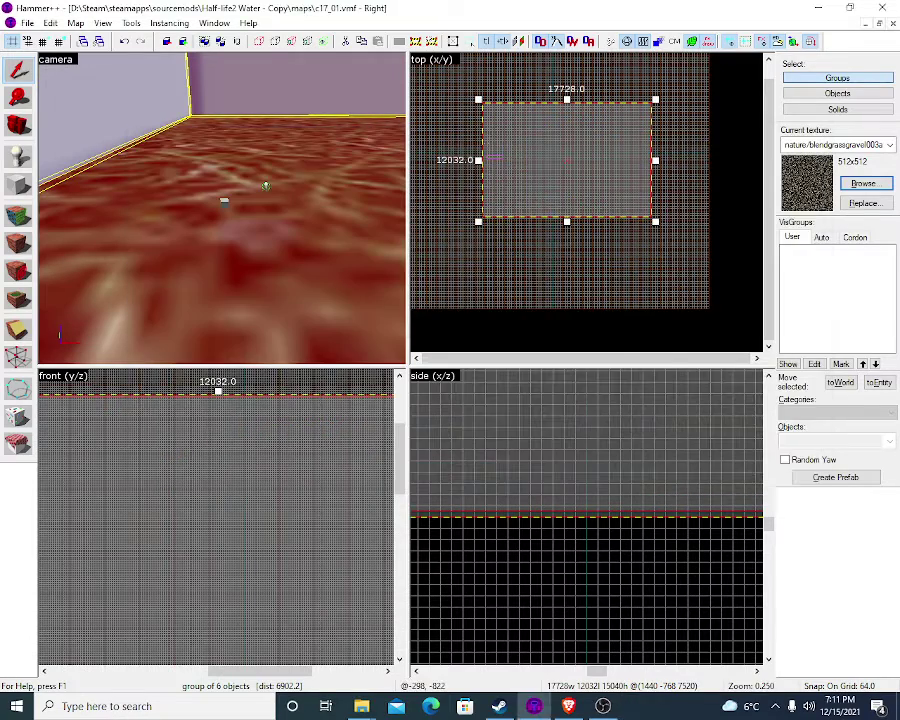
Switch to Steam, launch Half-life2 Watert and set fps_max to 60 in its developer console
{"action": "left_click", "coordinate": [498, 706]}
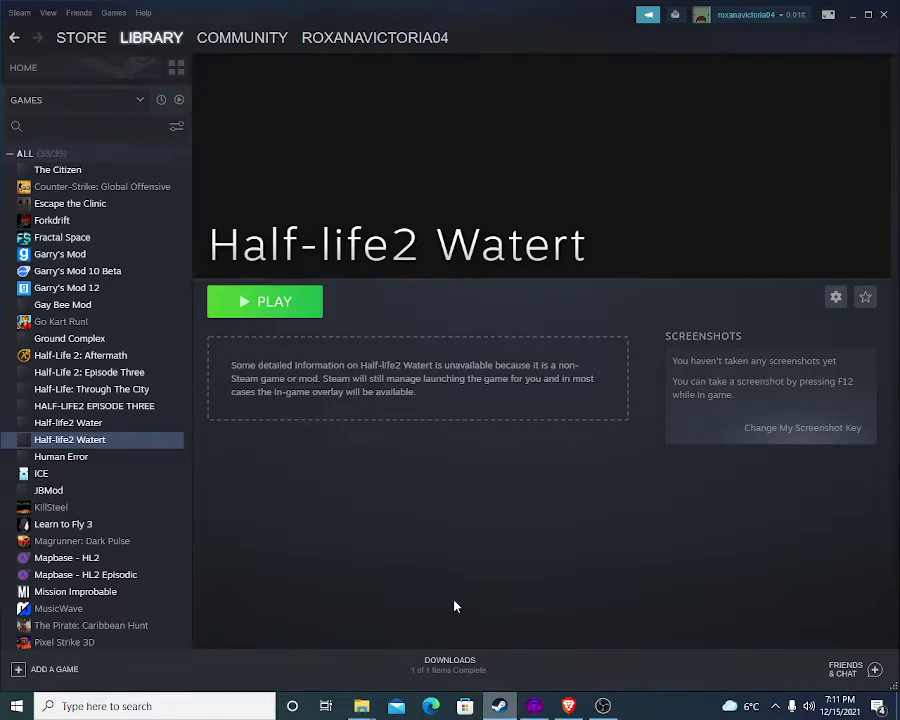
{"action": "left_click", "coordinate": [282, 310]}
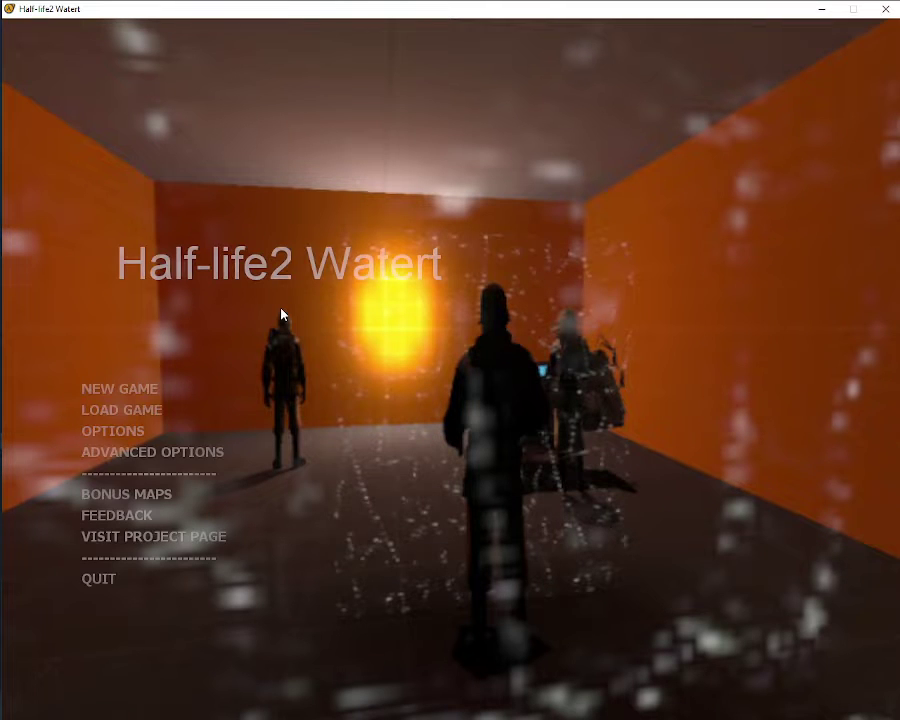
{"action": "key", "text": "grave"}
{"action": "type", "text": "f"}
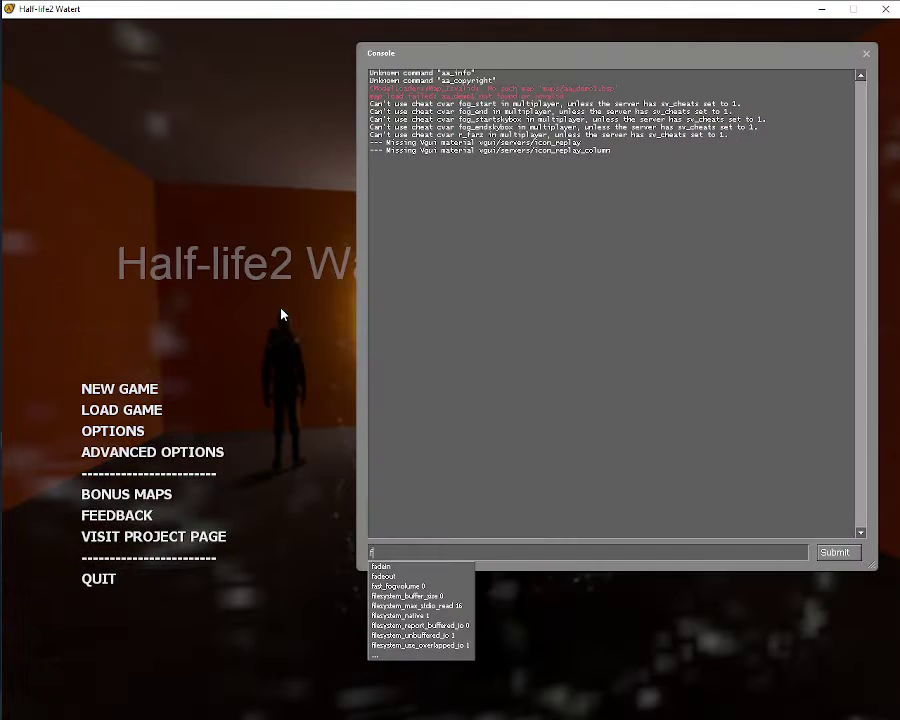
{"action": "type", "text": "ps_max 60"}
{"action": "key", "text": "Return"}
Load the map c17_01 in the game through the developer console
{"action": "type", "text": "map mapbase_demo03"}
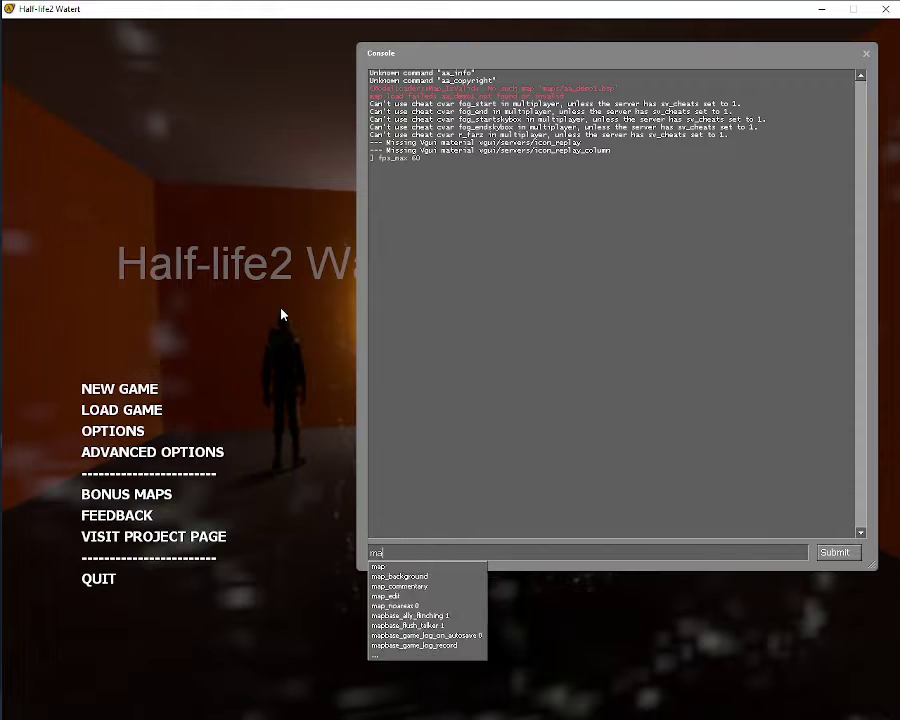
{"action": "key", "text": "Up"}
{"action": "key", "text": "Up"}
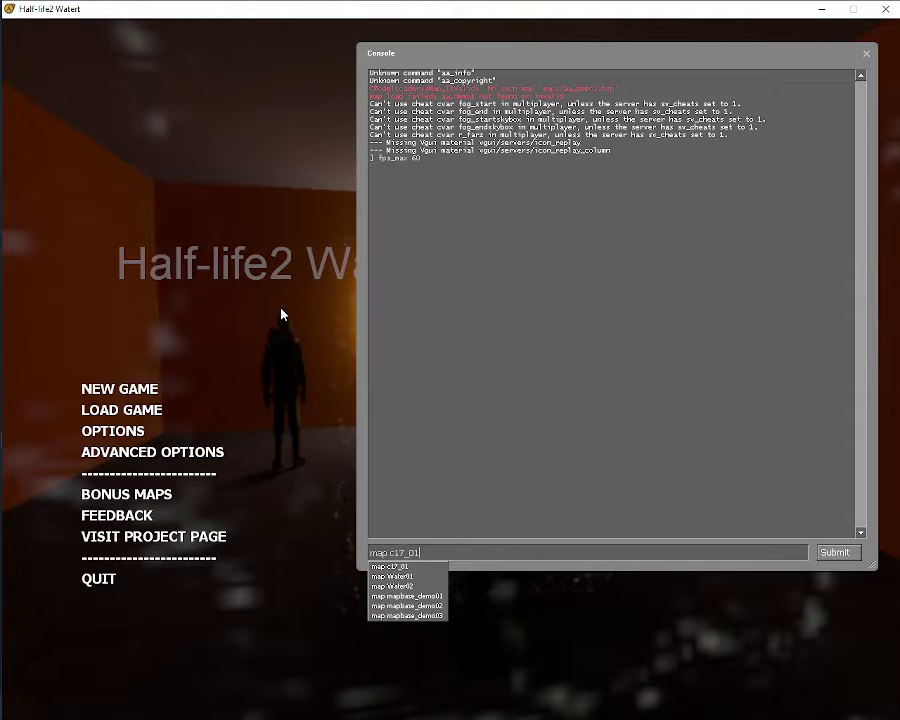
{"action": "key", "text": "Return"}
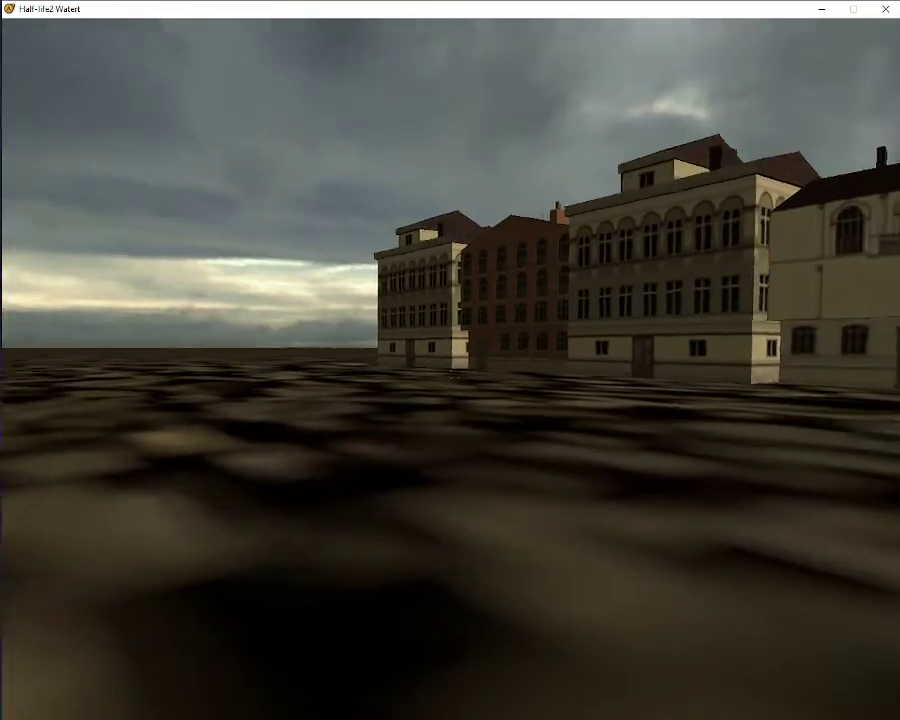
Walk around the ground and buildings in the running map to examine the lighting and sky, and return to Hammer++
{"action": "key", "text": "w"}
{"action": "key", "text": "d"}
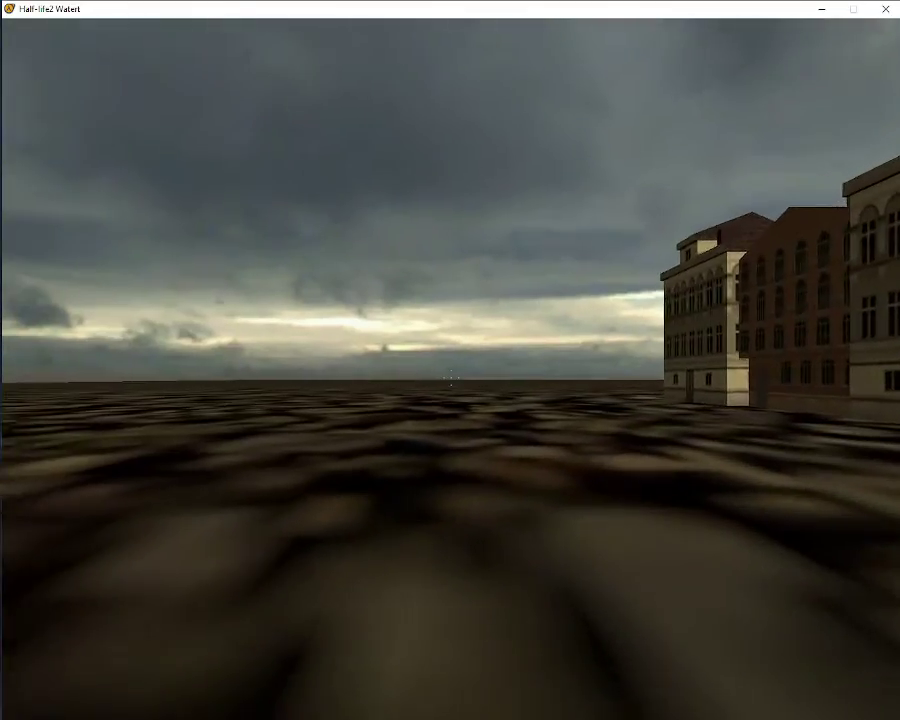
{"action": "key", "text": "w"}
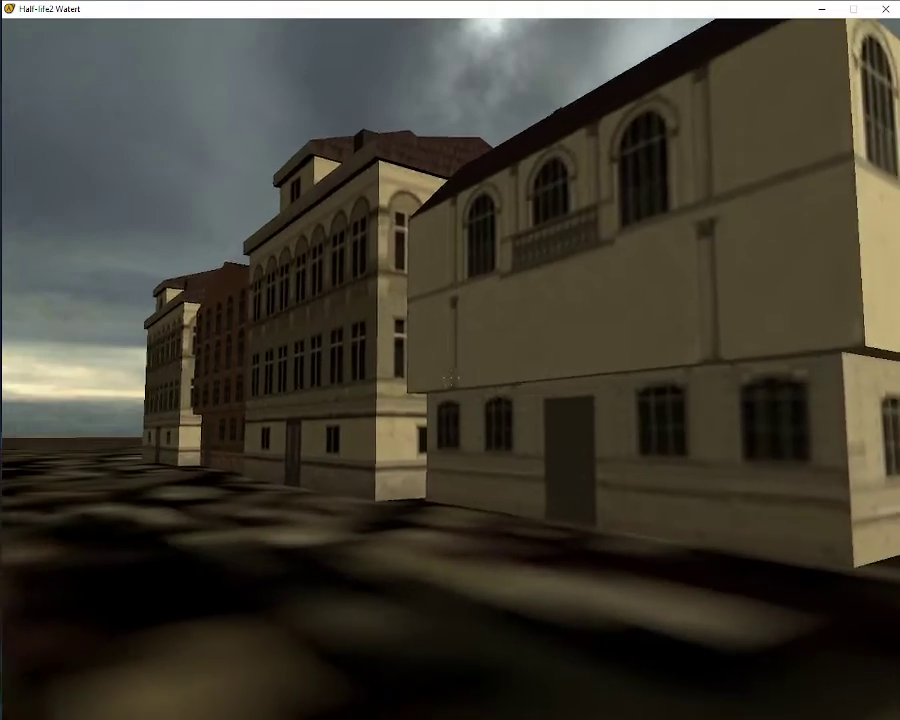
{"action": "key", "text": "Escape"}
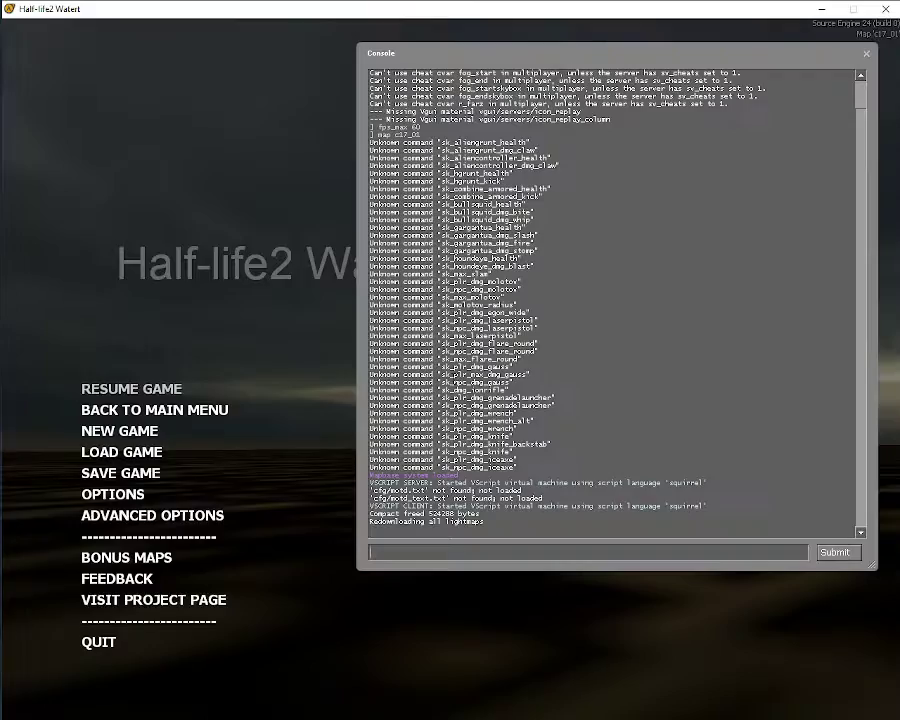
{"action": "key", "text": "super"}
{"action": "left_click", "coordinate": [534, 708]}
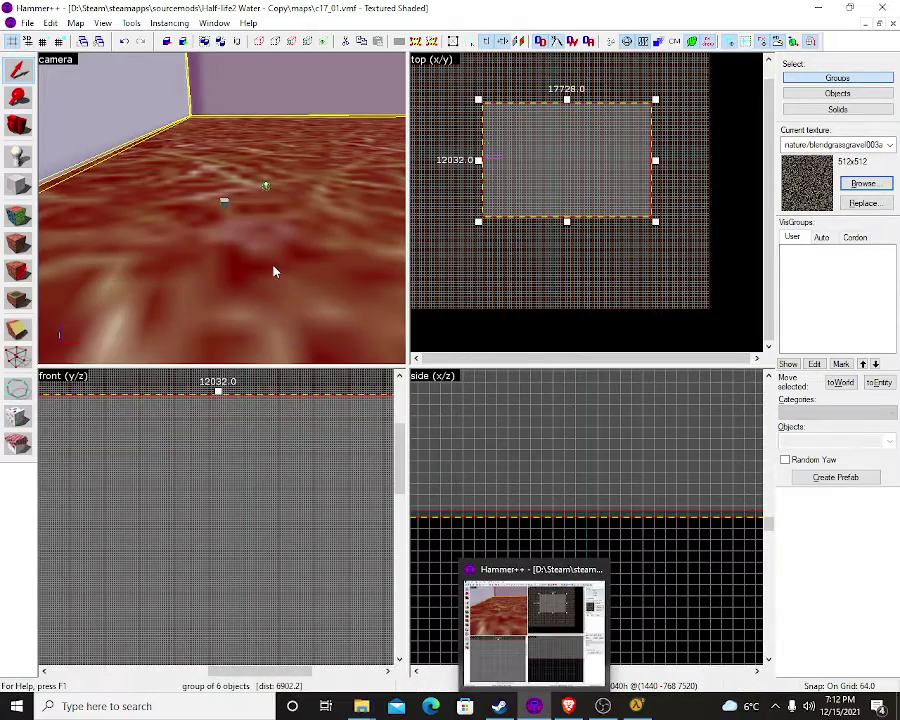
{"action": "left_click", "coordinate": [624, 704]}
{"action": "key", "text": "Escape"}
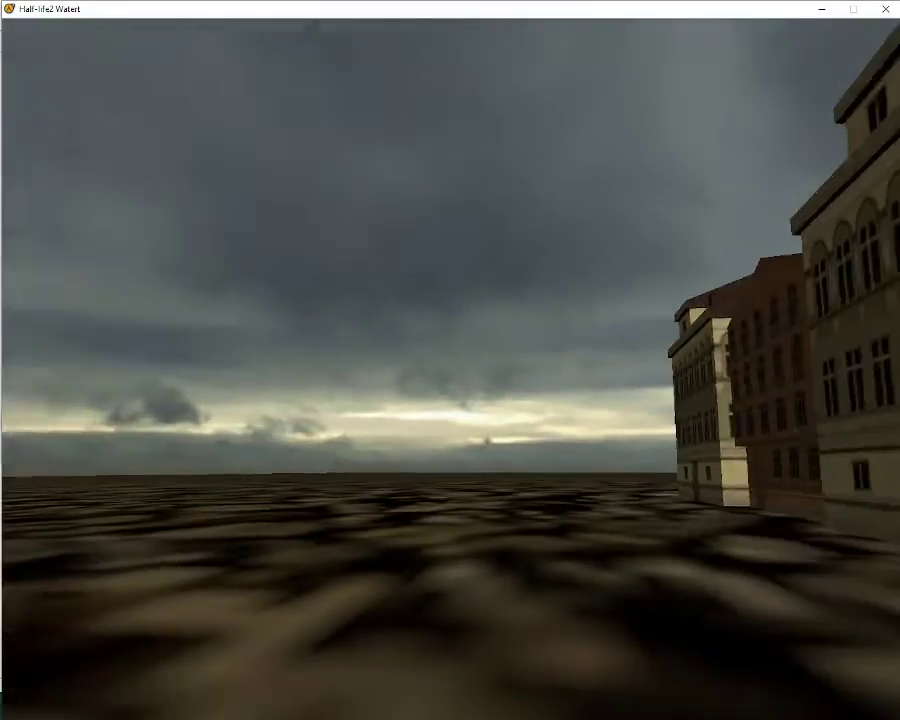
{"action": "key", "text": "s"}
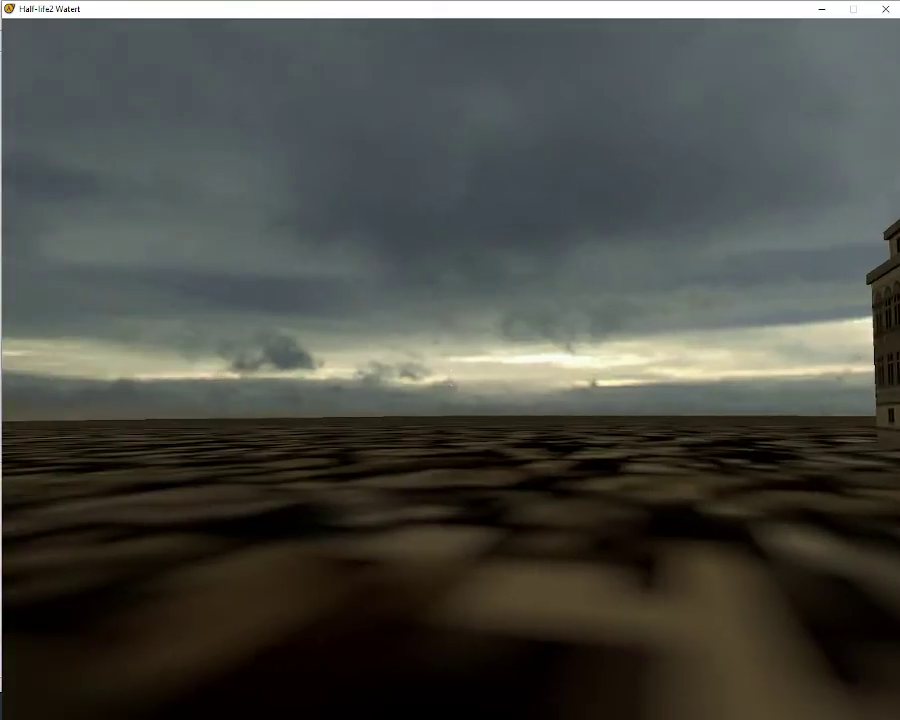
{"action": "key", "text": "w"}
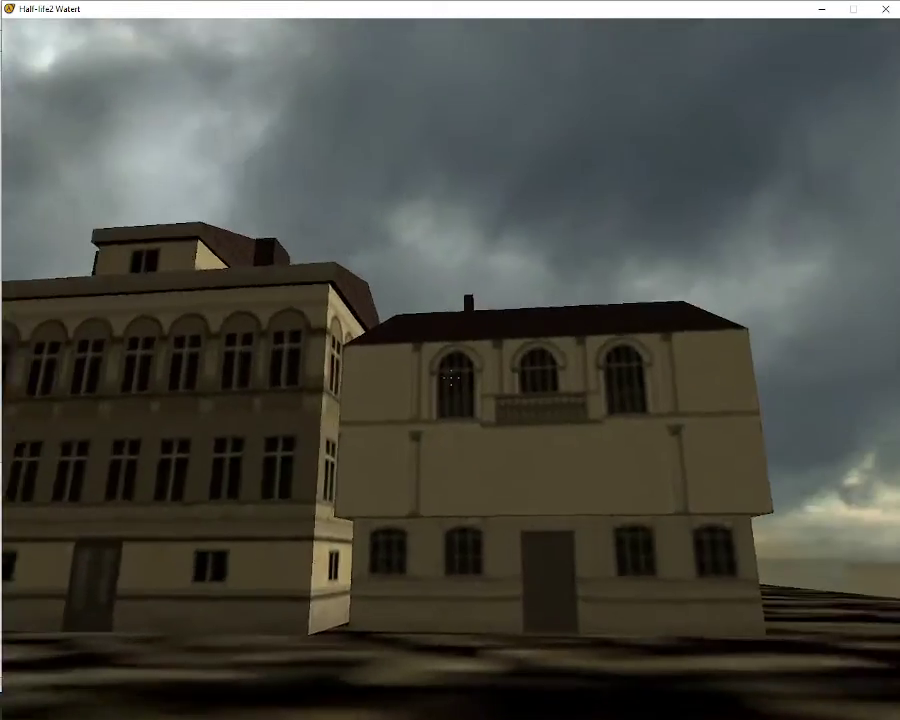
{"action": "key", "text": "w"}
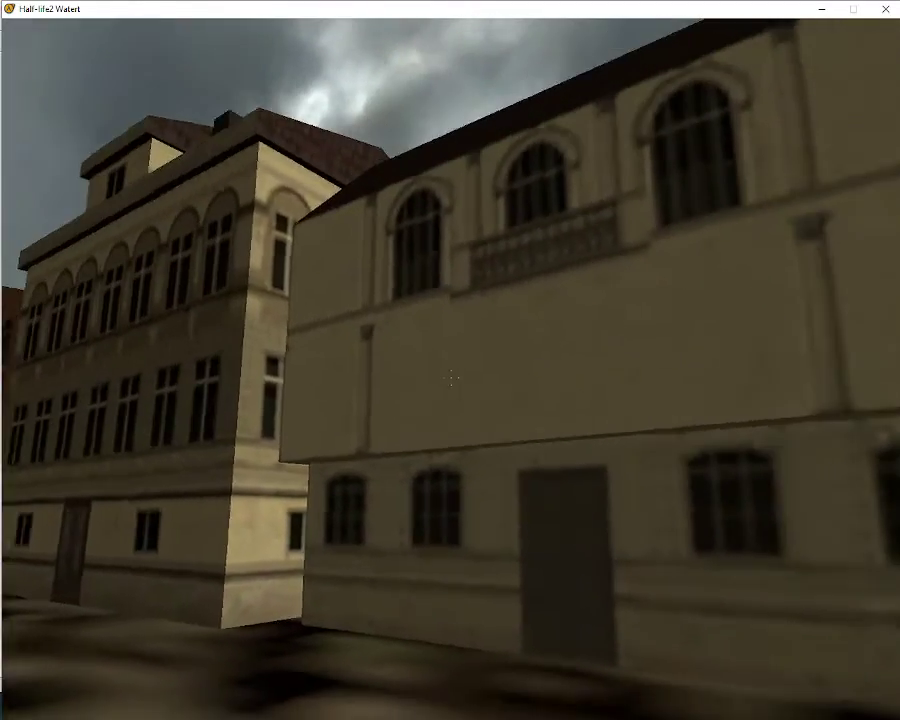
{"action": "key", "text": "s"}
{"action": "key", "text": "Escape"}
{"action": "key", "text": "super"}
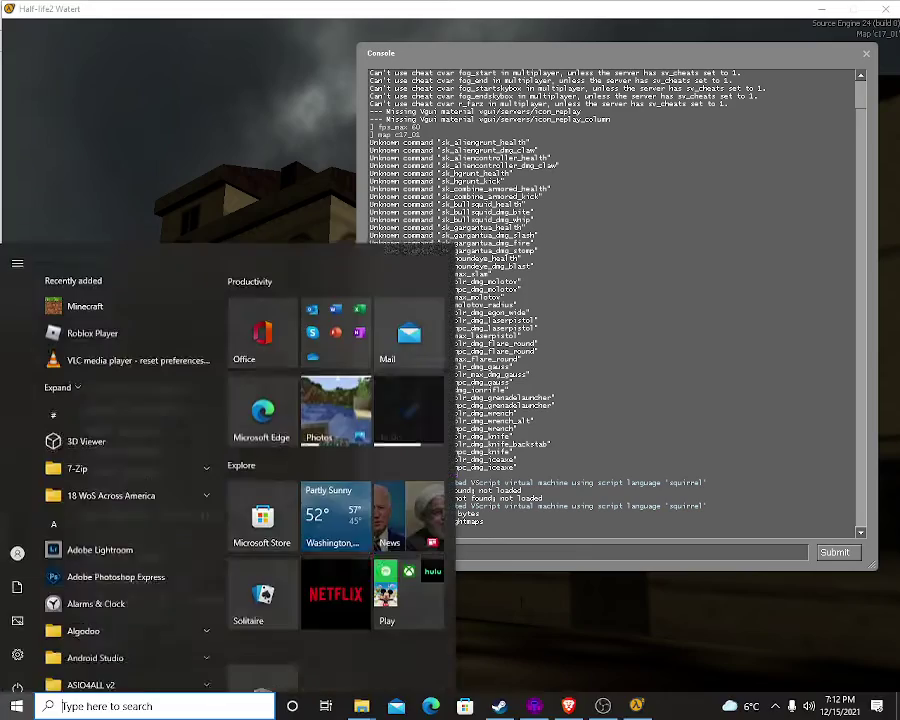
{"action": "left_click", "coordinate": [535, 706]}
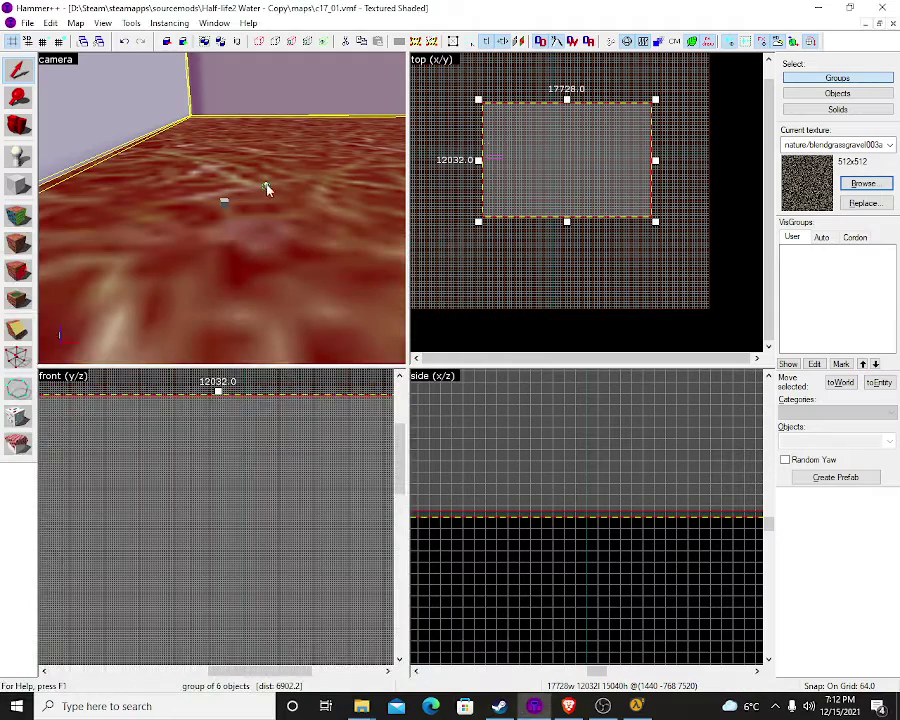
Try a yellow sun color of RGB 255, 221, 83 on the env_sun entity and leave its object properties without applying
{"action": "double_click", "coordinate": [228, 207]}
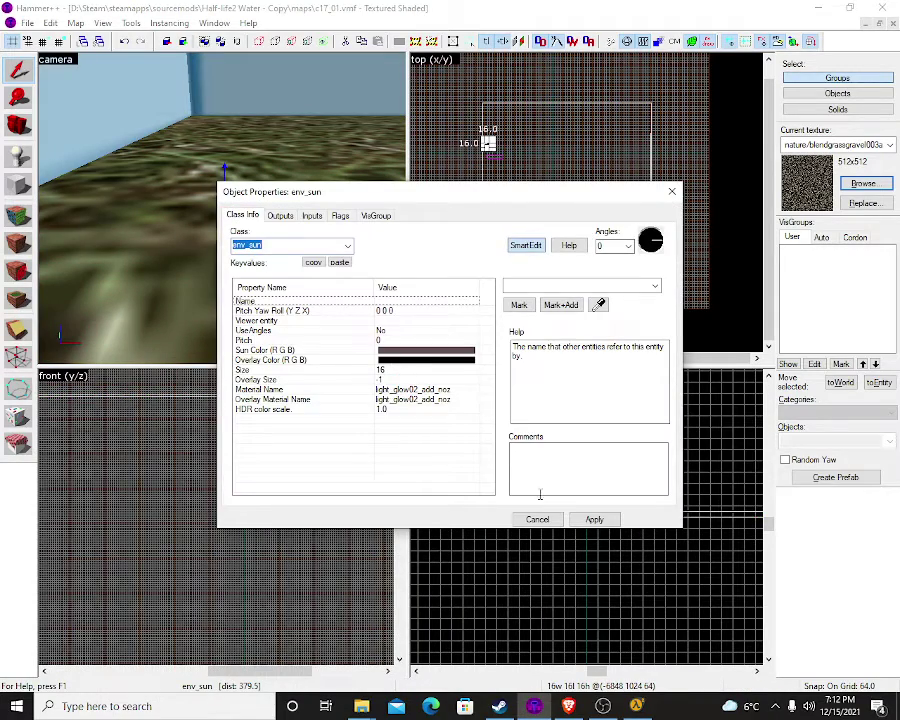
{"action": "left_click", "coordinate": [430, 350]}
{"action": "left_click", "coordinate": [535, 313]}
{"action": "left_click_drag", "start_coordinate": [475, 358], "coordinate": [470, 269]}
{"action": "left_click_drag", "start_coordinate": [600, 359], "coordinate": [601, 315]}
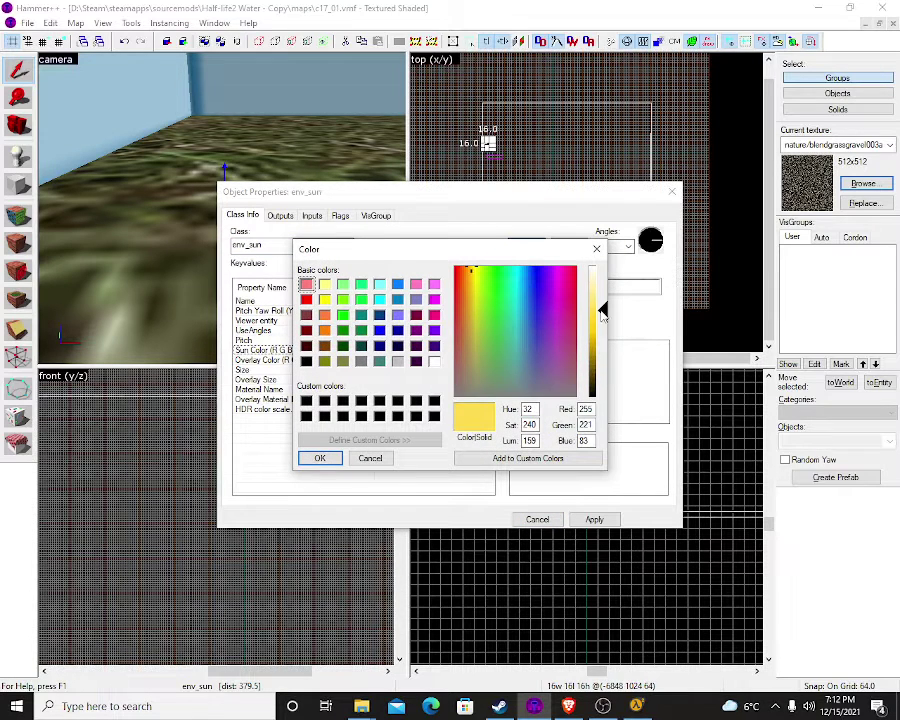
{"action": "left_click", "coordinate": [317, 458]}
{"action": "left_click", "coordinate": [537, 519]}
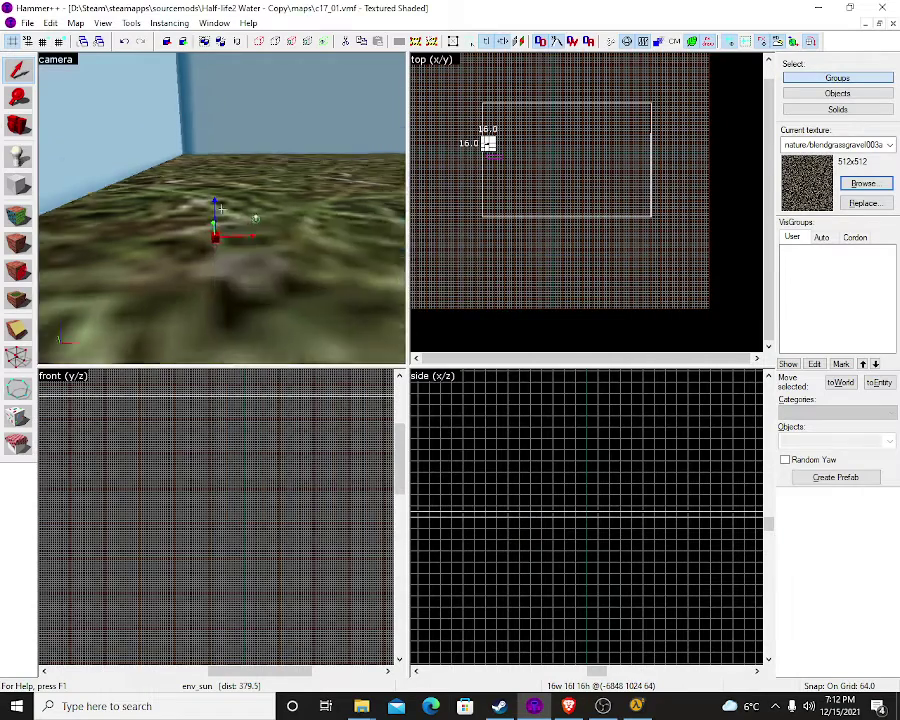
Clear the selection and search the skybox and the front view for the light entity placed high above the ground
{"action": "key", "text": "w"}
{"action": "key", "text": "z"}
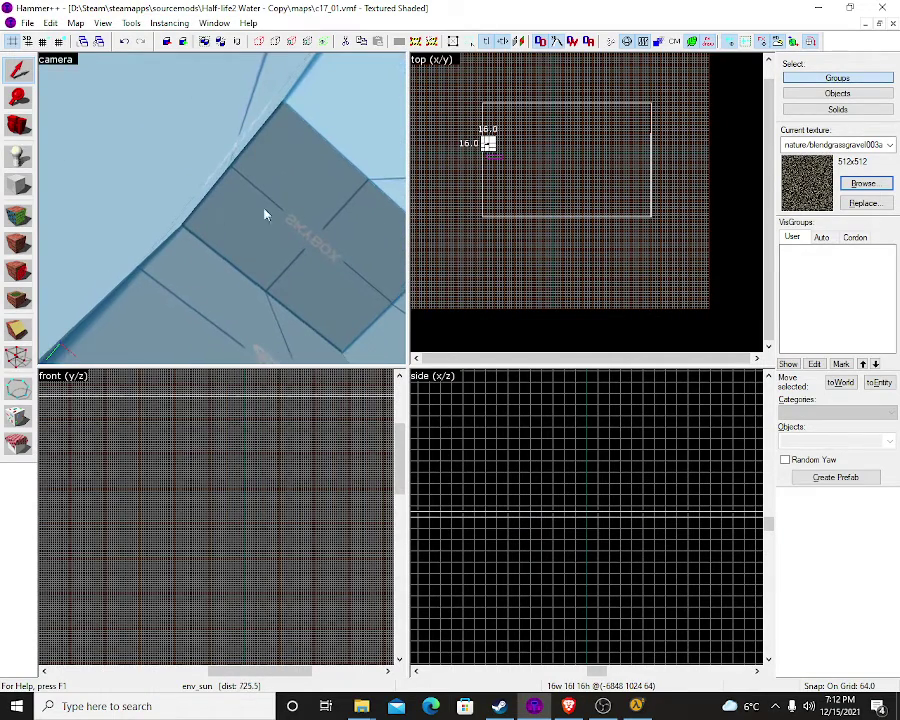
{"action": "scroll", "coordinate": [526, 224], "scroll_direction": "up", "scroll_amount": 2}
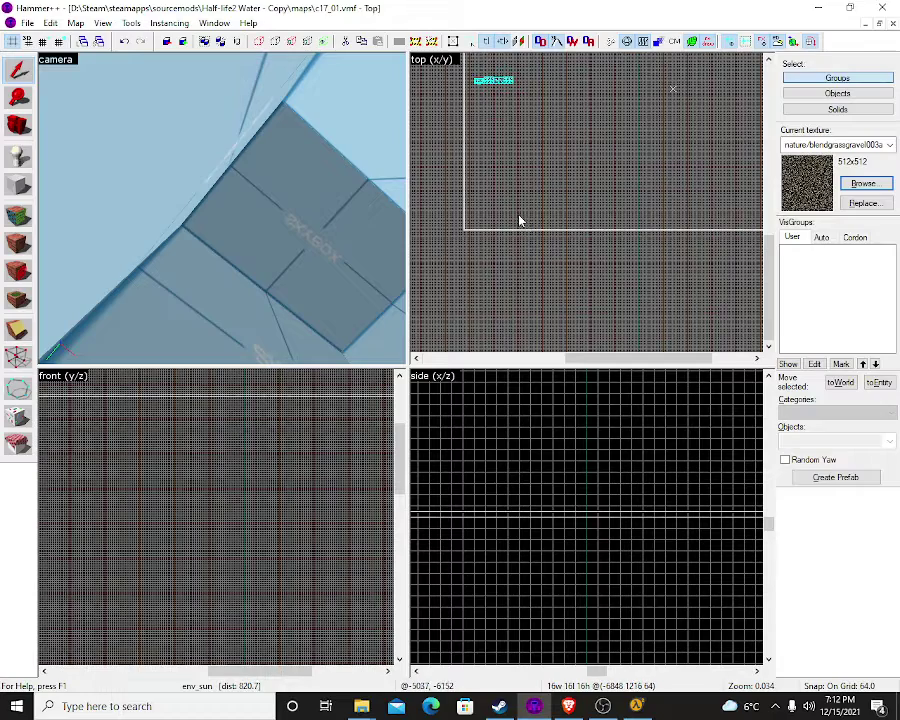
{"action": "scroll", "coordinate": [525, 222], "scroll_direction": "down", "scroll_amount": 2}
{"action": "scroll", "coordinate": [253, 587], "scroll_direction": "up", "scroll_amount": 3}
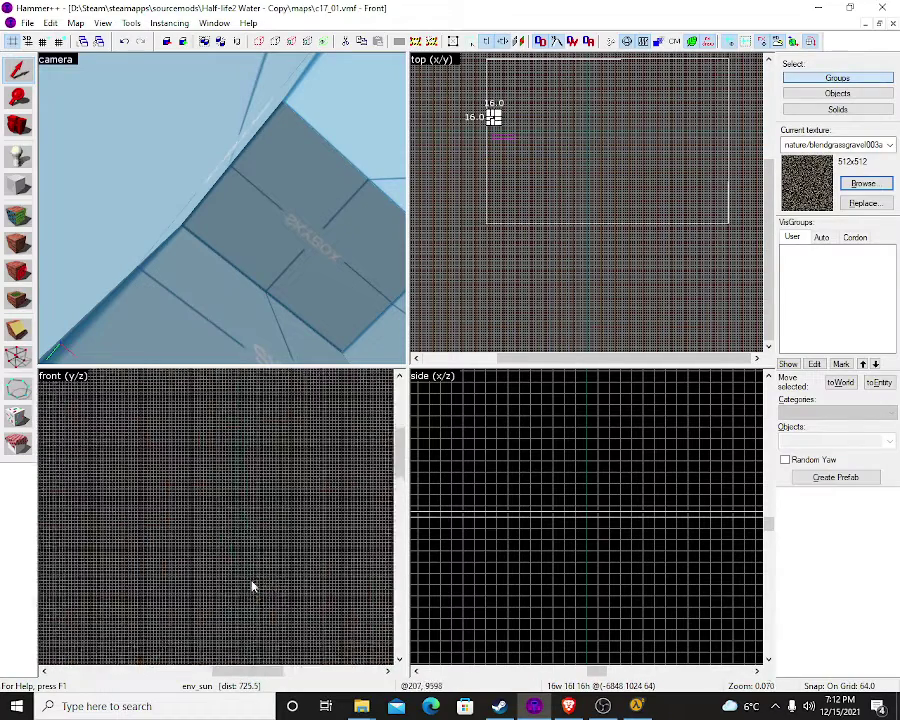
{"action": "scroll", "coordinate": [273, 516], "scroll_direction": "up", "scroll_amount": 3}
{"action": "right_click", "coordinate": [264, 503]}
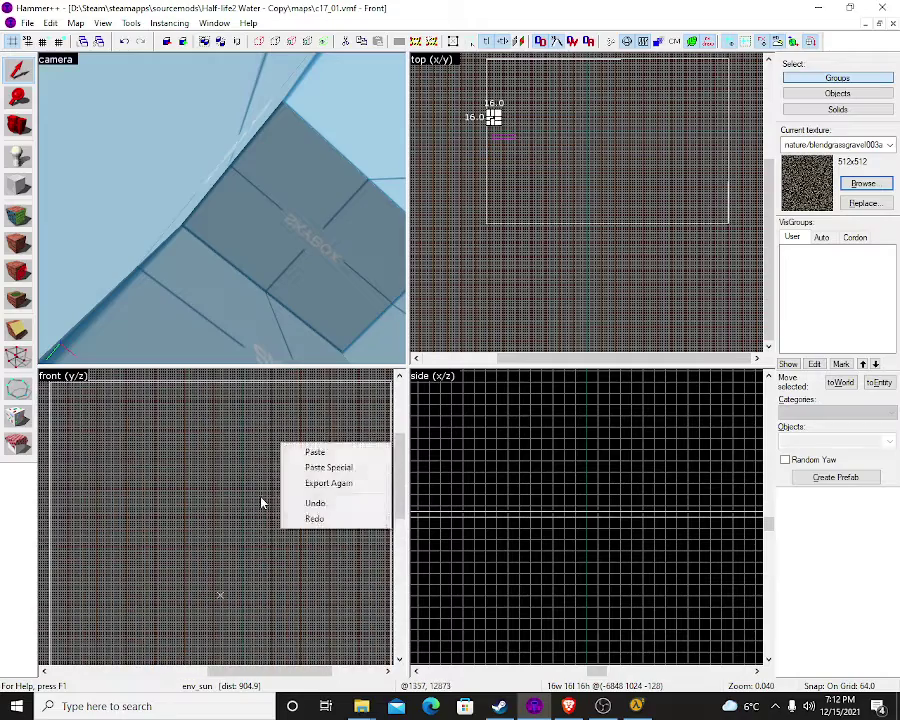
{"action": "left_click", "coordinate": [277, 403]}
{"action": "scroll", "coordinate": [257, 500], "scroll_direction": "up", "scroll_amount": 2}
{"action": "scroll", "coordinate": [252, 494], "scroll_direction": "down", "scroll_amount": 10}
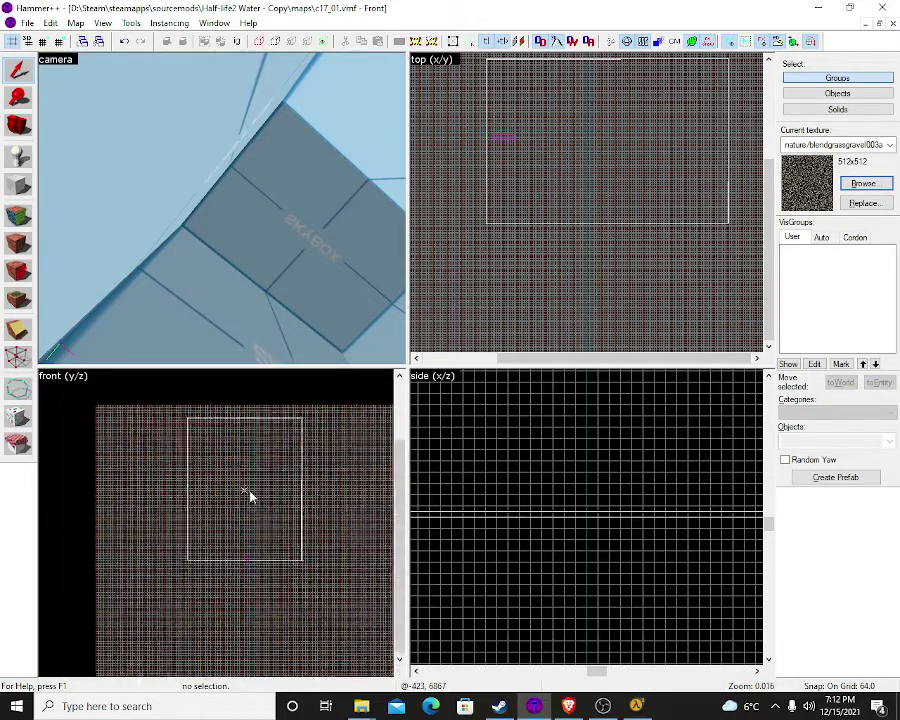
{"action": "middle_click_drag", "start_coordinate": [264, 498], "coordinate": [283, 430]}
{"action": "scroll", "coordinate": [283, 430], "scroll_direction": "up", "scroll_amount": 10}
{"action": "scroll", "coordinate": [278, 389], "scroll_direction": "down", "scroll_amount": 2}
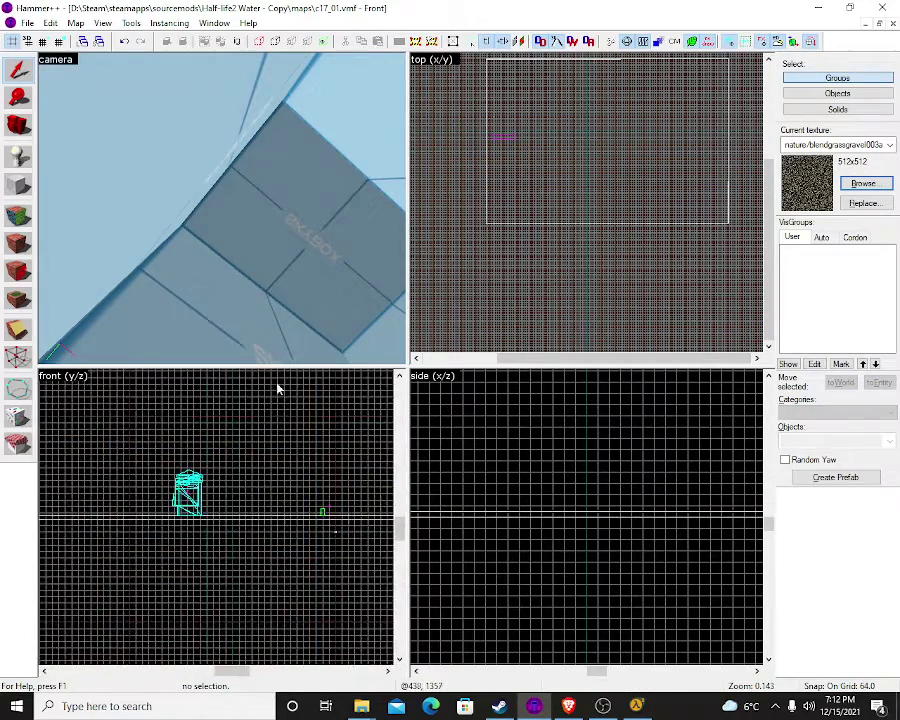
{"action": "scroll", "coordinate": [233, 516], "scroll_direction": "up", "scroll_amount": 4}
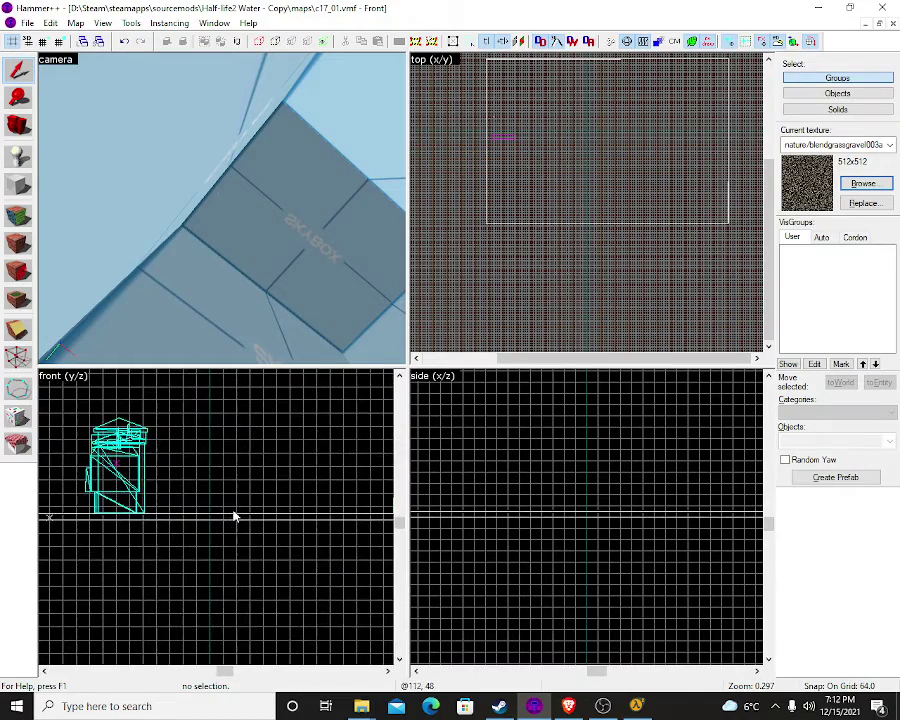
{"action": "scroll", "coordinate": [113, 441], "scroll_direction": "up", "scroll_amount": 1}
{"action": "scroll", "coordinate": [185, 458], "scroll_direction": "down", "scroll_amount": 10}
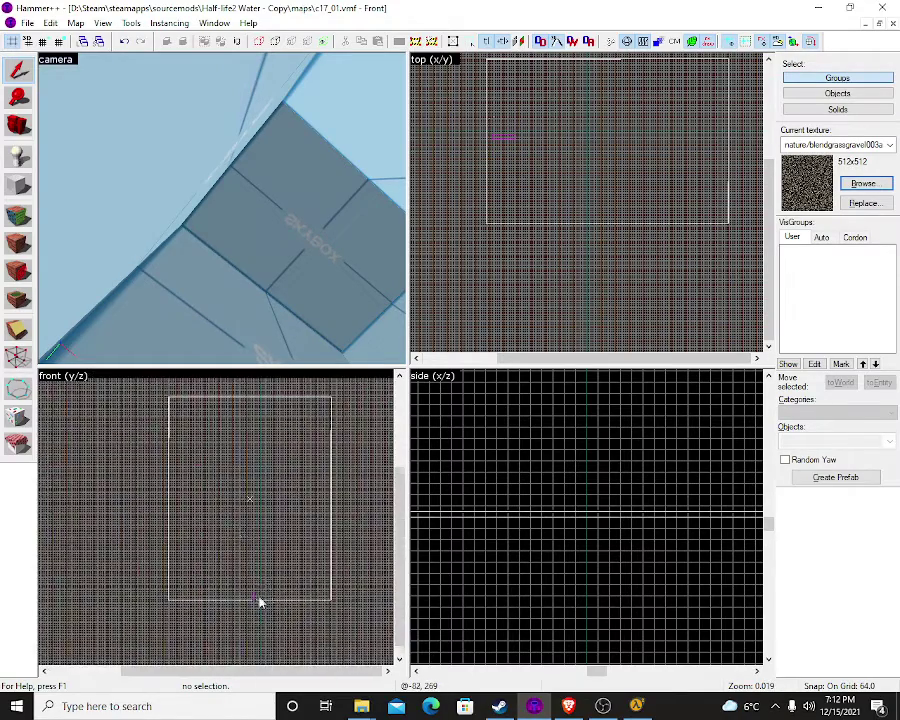
{"action": "scroll", "coordinate": [228, 517], "scroll_direction": "up", "scroll_amount": 5}
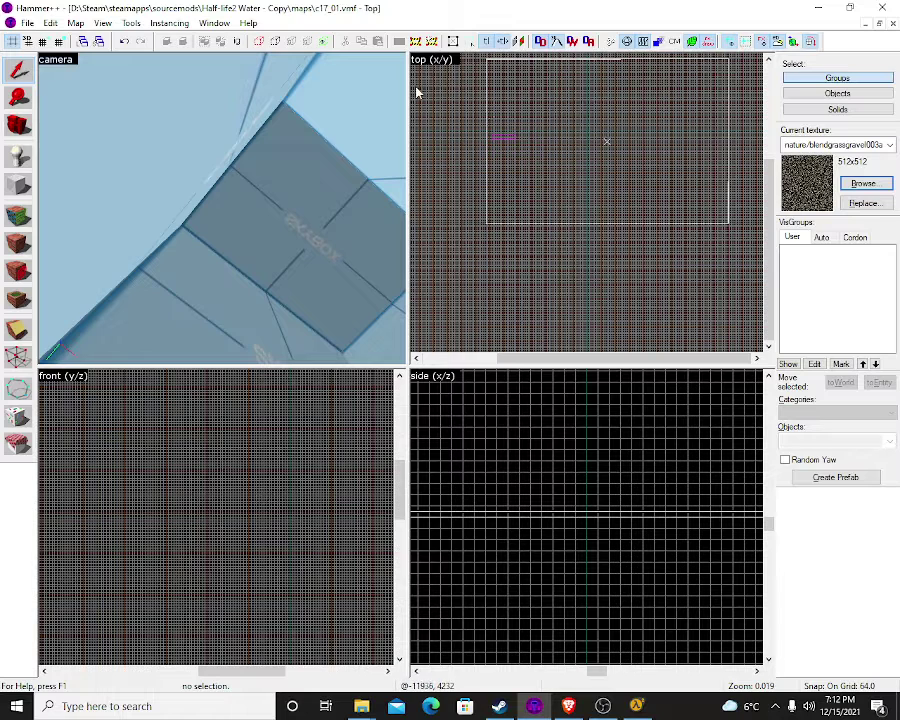
Examine the skybox and the top view for the small point entities around the row of buildings
{"action": "key", "text": "z"}
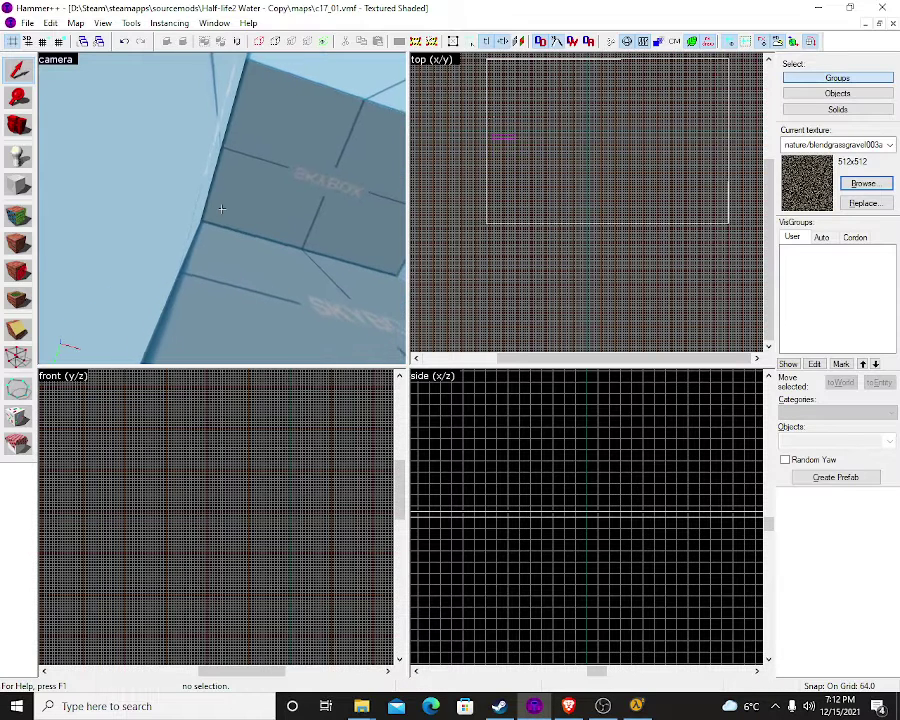
{"action": "left_click_drag", "start_coordinate": [221, 208], "coordinate": [221, 208]}
{"action": "scroll", "coordinate": [554, 120], "scroll_direction": "up", "scroll_amount": 2}
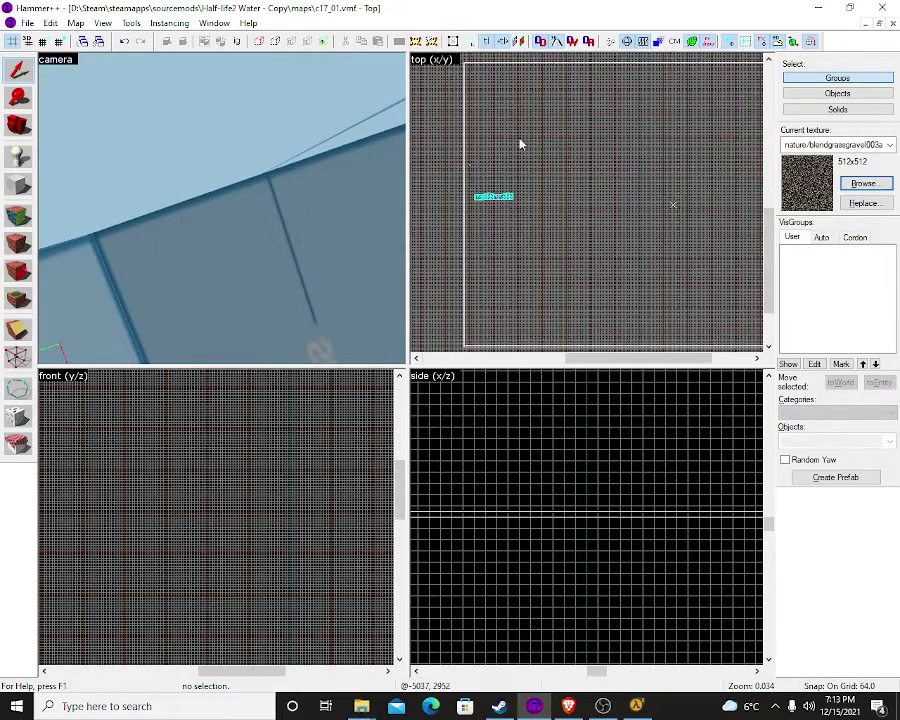
{"action": "scroll", "coordinate": [519, 144], "scroll_direction": "up", "scroll_amount": 10}
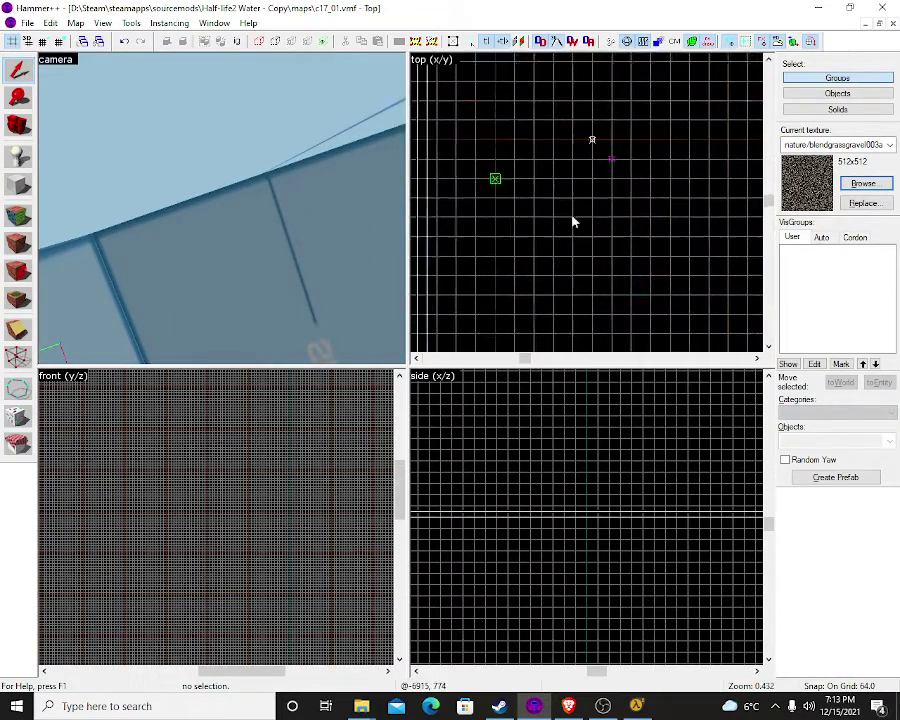
{"action": "scroll", "coordinate": [574, 220], "scroll_direction": "up", "scroll_amount": 4}
{"action": "middle_click_drag", "start_coordinate": [578, 207], "coordinate": [650, 268]}
{"action": "scroll", "coordinate": [583, 263], "scroll_direction": "down", "scroll_amount": 1}
{"action": "scroll", "coordinate": [645, 240], "scroll_direction": "down", "scroll_amount": 10}
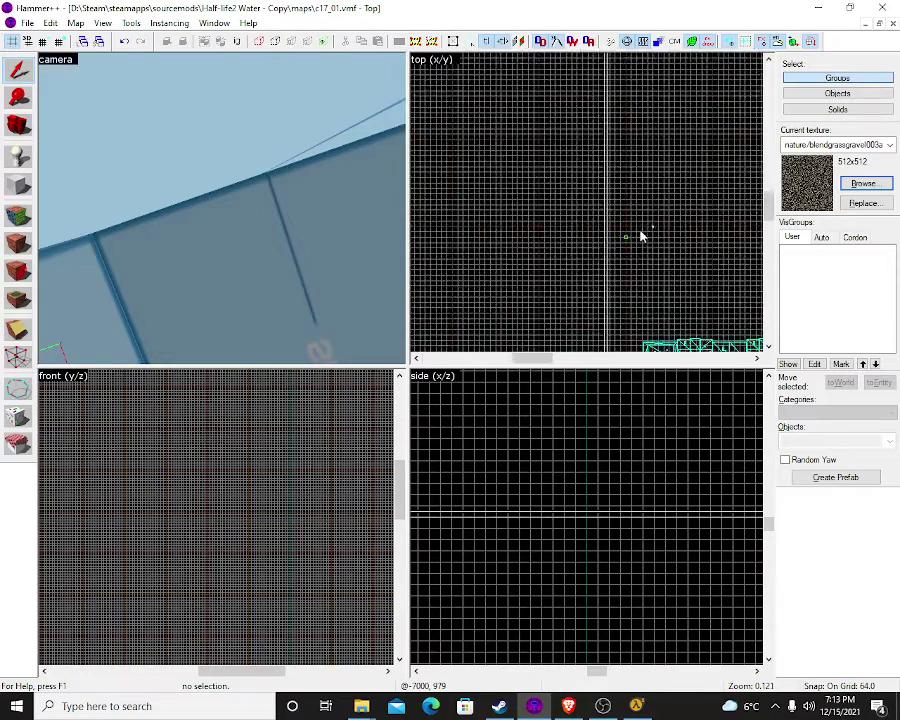
{"action": "scroll", "coordinate": [559, 261], "scroll_direction": "down", "scroll_amount": 5}
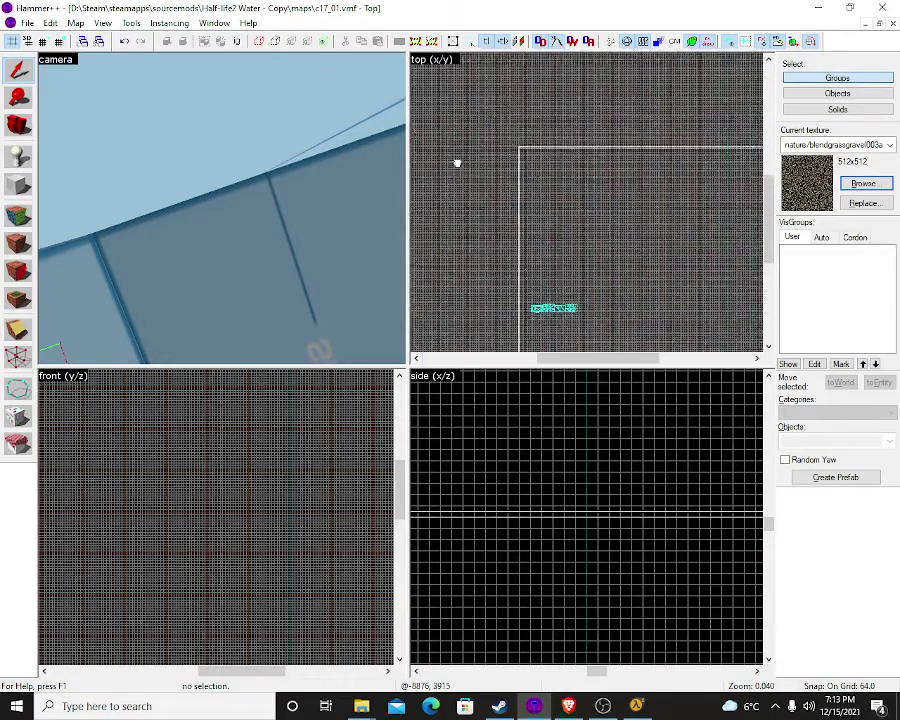
{"action": "middle_click_drag", "start_coordinate": [457, 163], "coordinate": [383, 74]}
{"action": "middle_click_drag", "start_coordinate": [593, 255], "coordinate": [656, 232]}
{"action": "scroll", "coordinate": [656, 232], "scroll_direction": "up", "scroll_amount": 1}
{"action": "scroll", "coordinate": [229, 203], "scroll_direction": "down", "scroll_amount": 3}
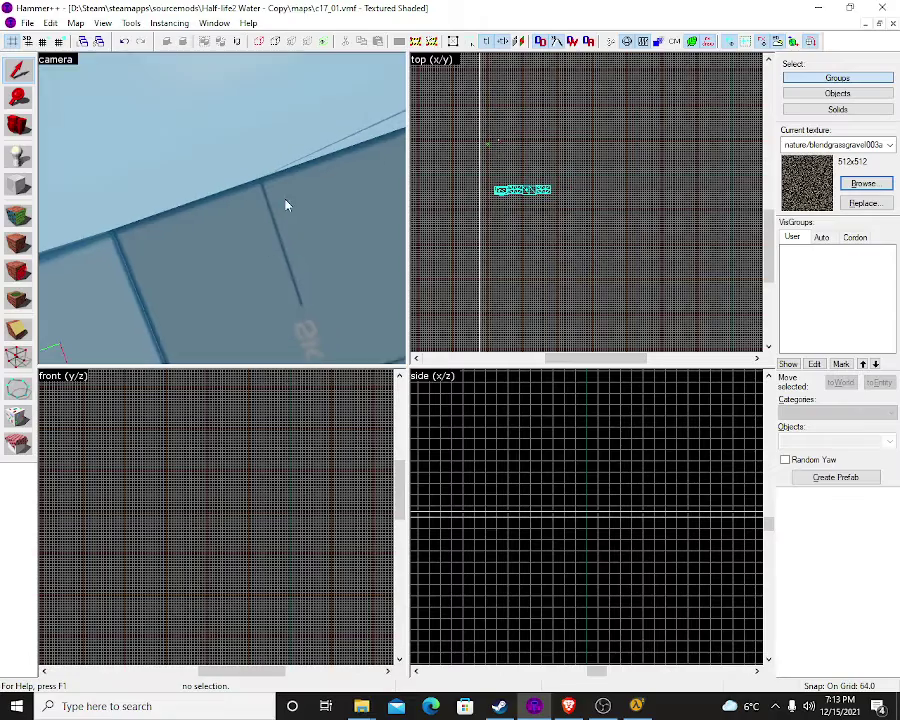
Fly the camera over the grass and along the building row to the existing entities near the skybox corner
{"action": "key", "text": "z"}
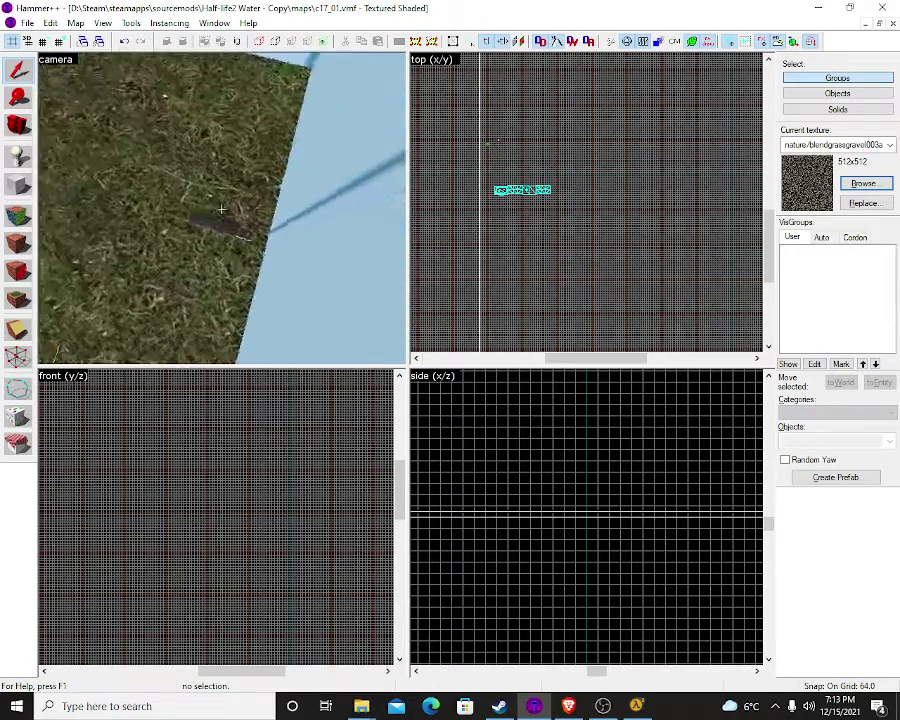
{"action": "key", "text": "w"}
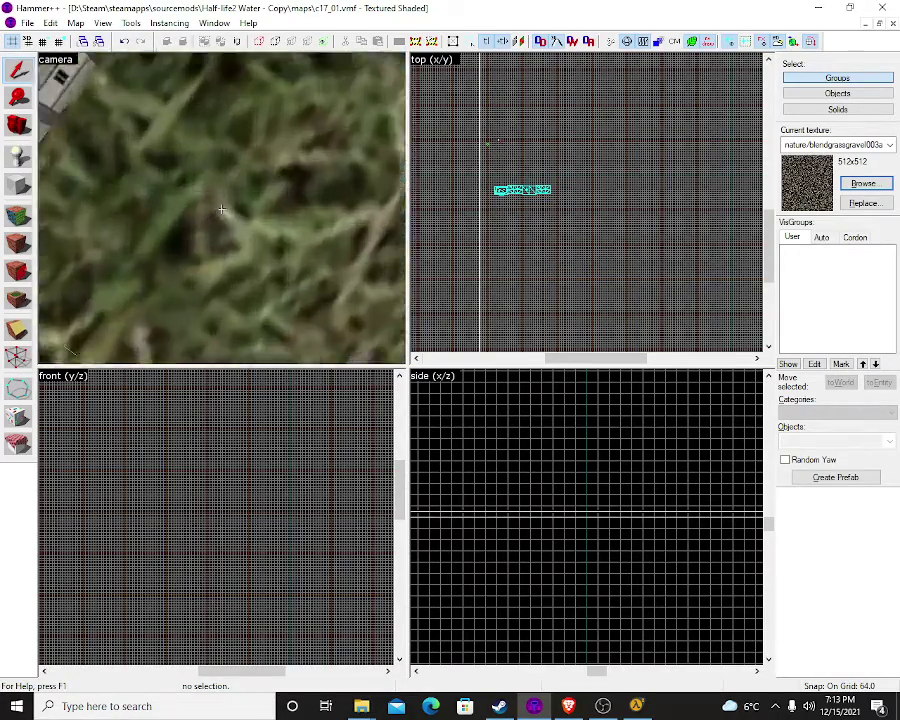
{"action": "key", "text": "w"}
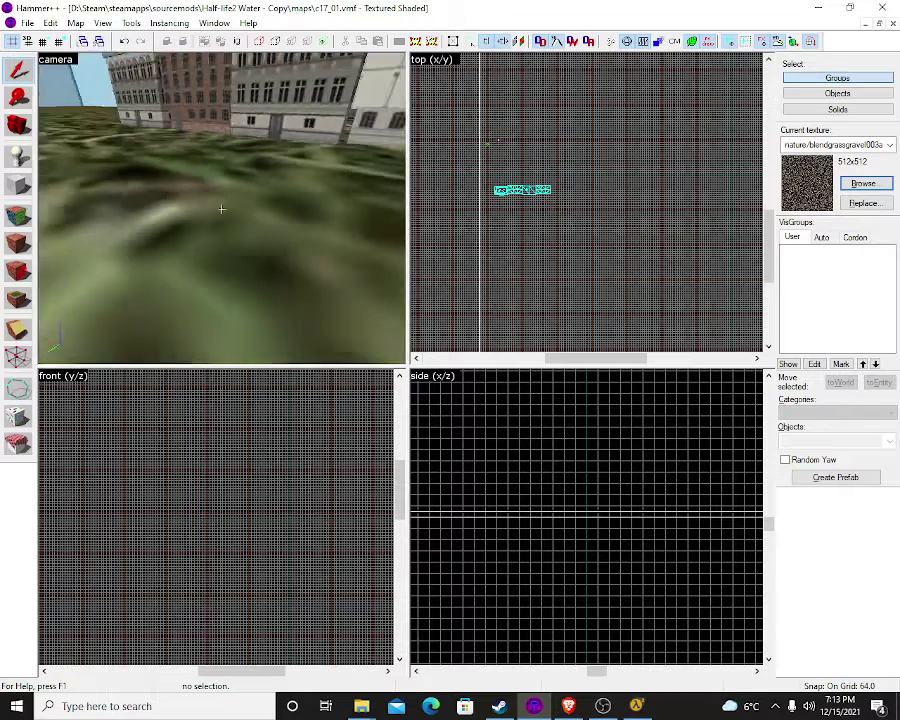
{"action": "key", "text": "w"}
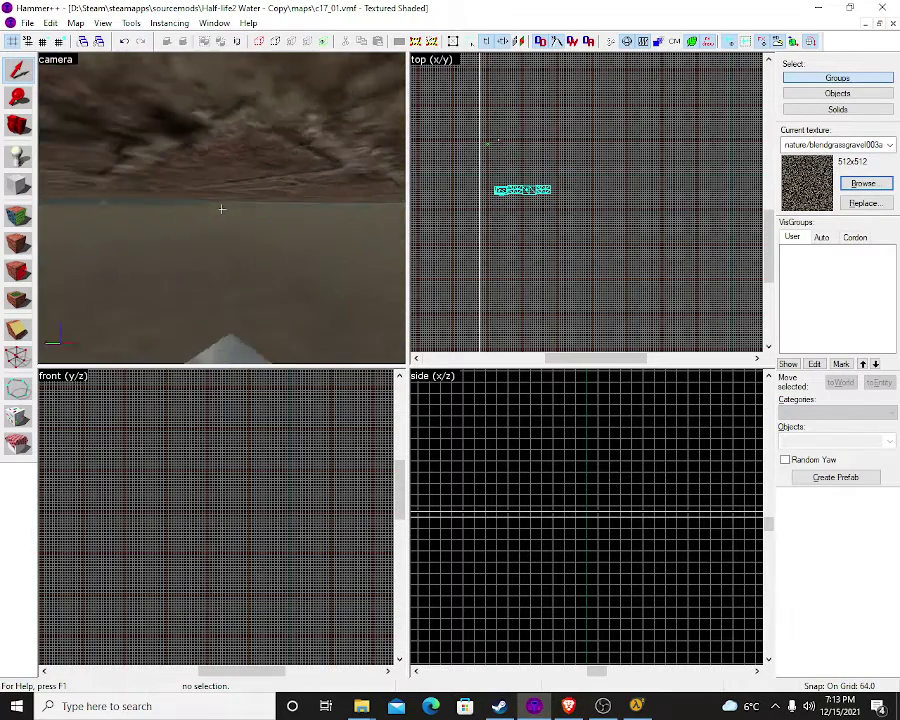
{"action": "key", "text": "w"}
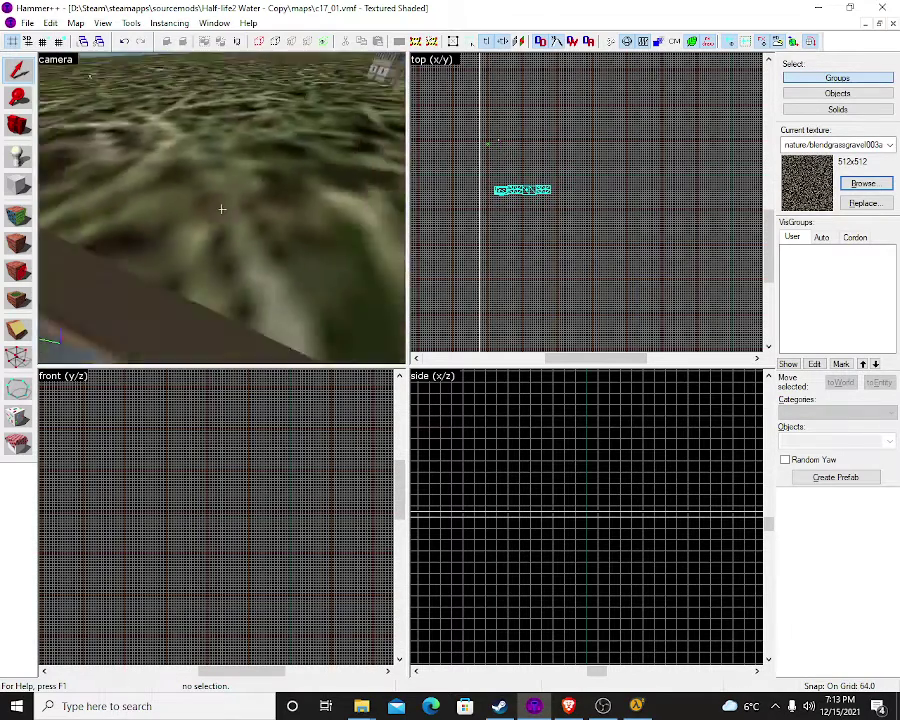
{"action": "key", "text": "w"}
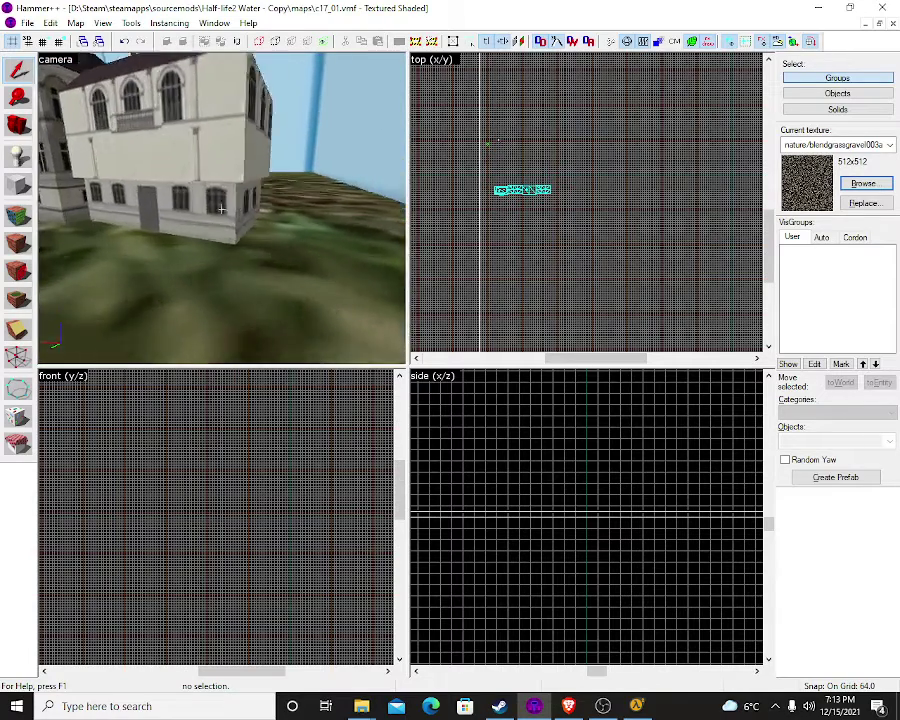
{"action": "key", "text": "w"}
{"action": "key", "text": "s"}
{"action": "key", "text": "z"}
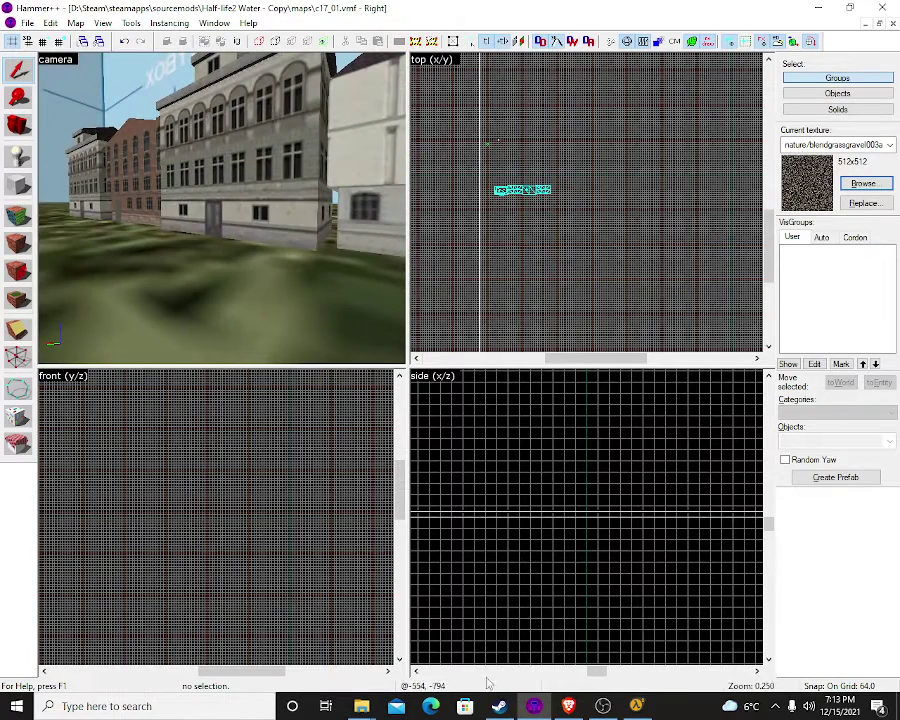
{"action": "key", "text": "z"}
{"action": "key", "text": "w"}
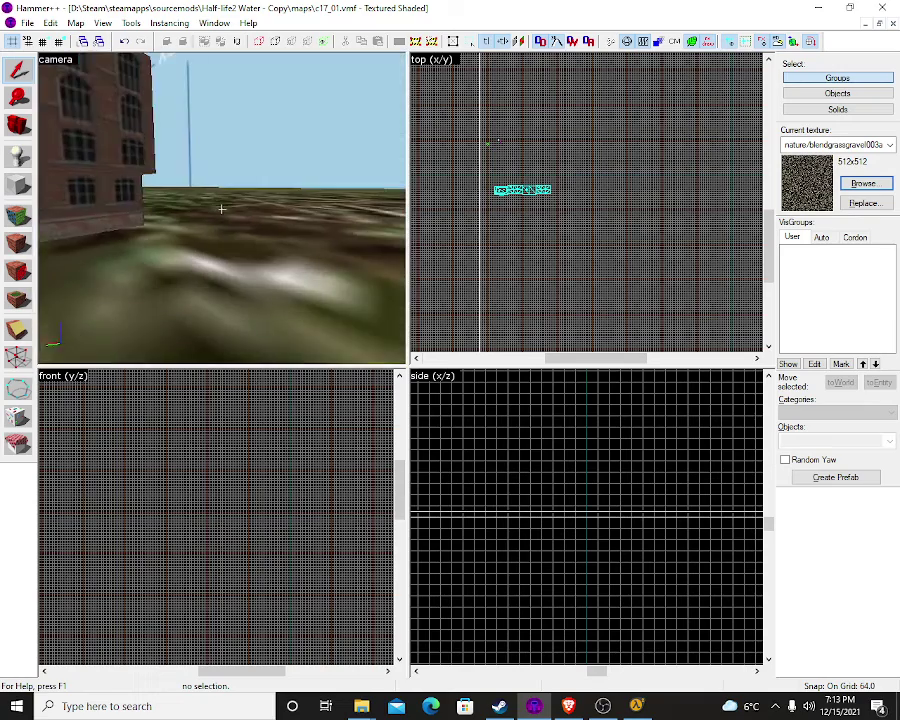
{"action": "key", "text": "s"}
{"action": "key", "text": "z"}
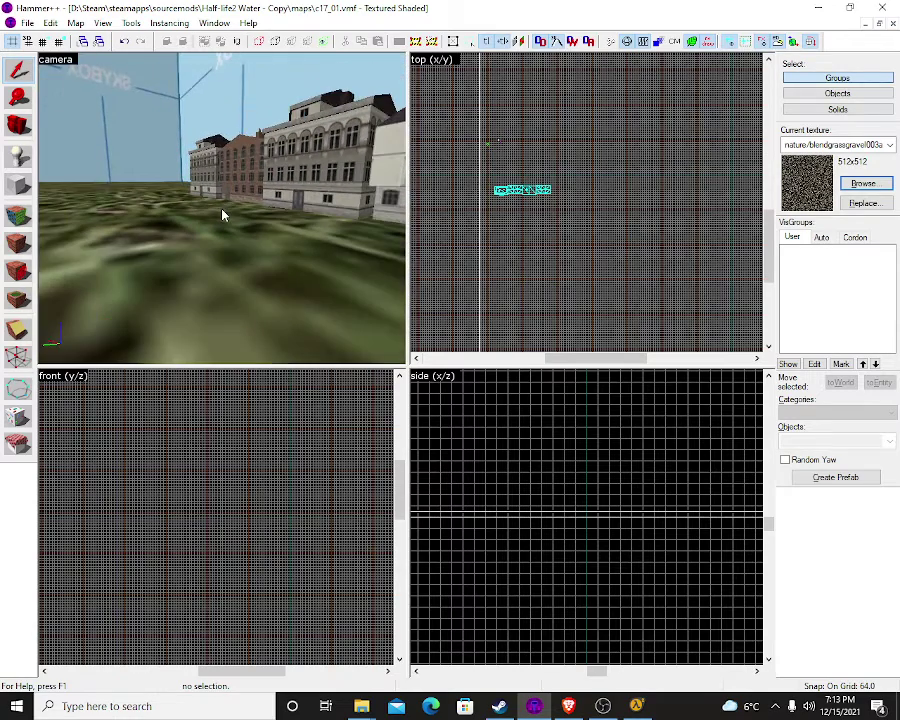
{"action": "key", "text": "z"}
{"action": "key", "text": "w"}
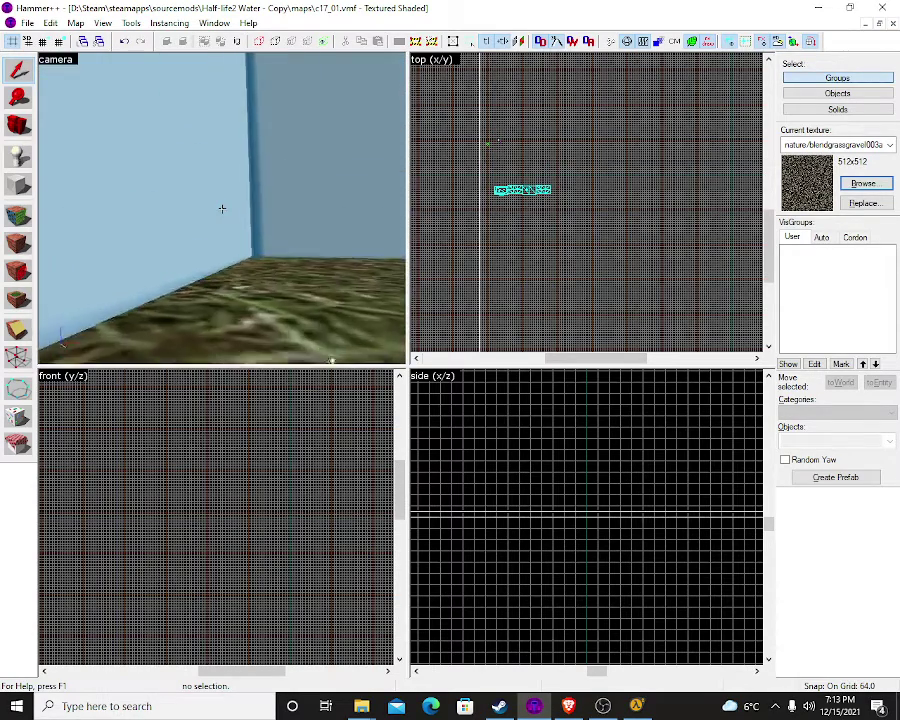
{"action": "key", "text": "s"}
{"action": "key", "text": "z"}
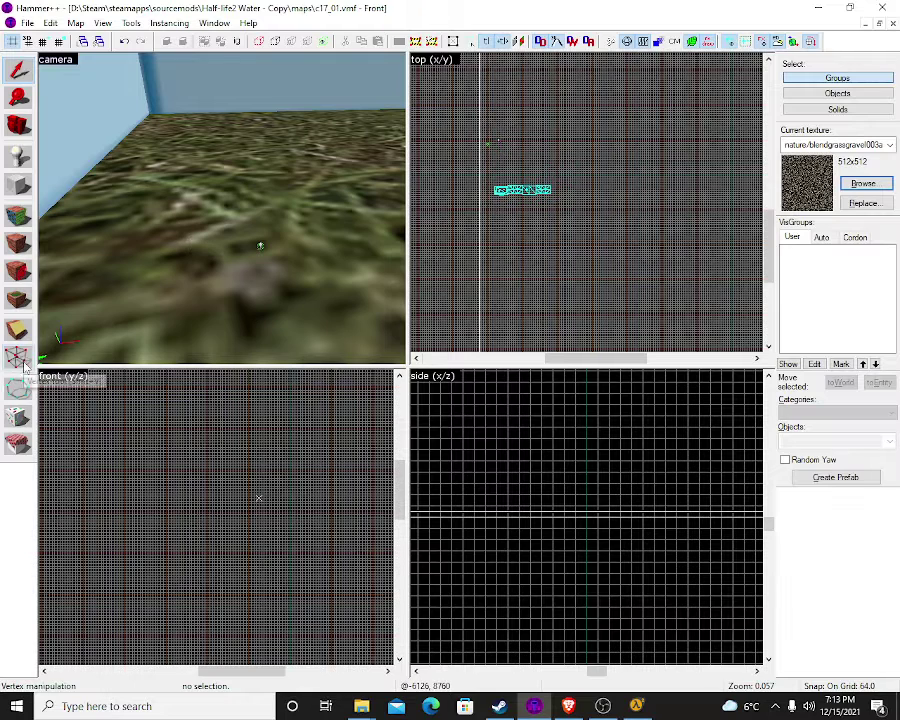
Place a new info_player_start entity on the grass beside the existing player start
{"action": "left_click", "coordinate": [17, 215]}
{"action": "left_click", "coordinate": [573, 227]}
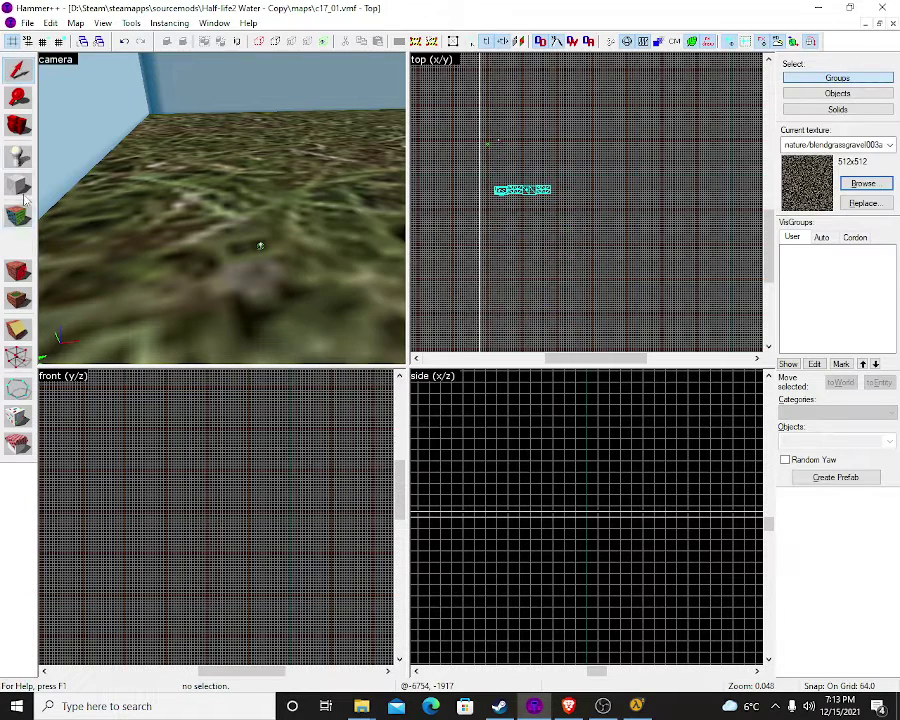
{"action": "key", "text": "z"}
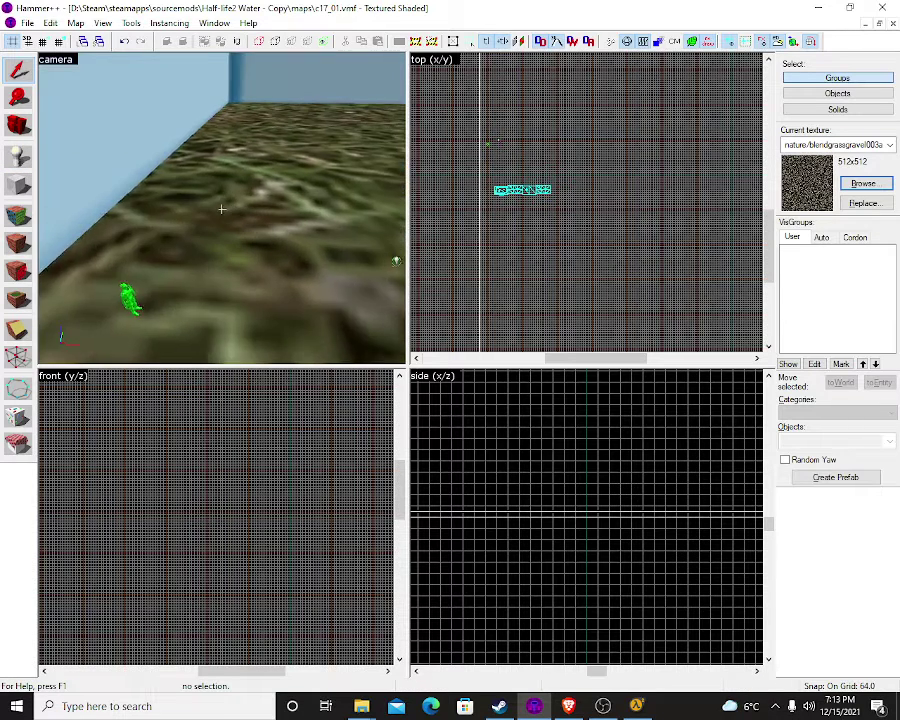
{"action": "key", "text": "z"}
{"action": "left_click_drag", "start_coordinate": [388, 244], "coordinate": [221, 208]}
{"action": "left_click", "coordinate": [12, 160]}
{"action": "left_click", "coordinate": [222, 297]}
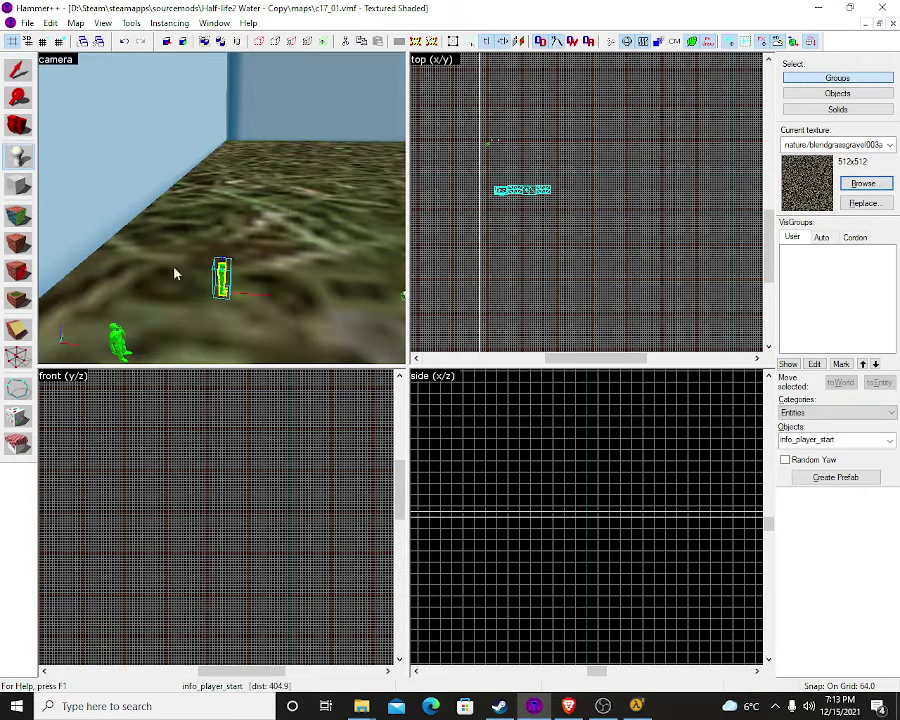
Try the sky_camera class in the object properties of the newly placed entity
{"action": "left_click", "coordinate": [17, 71]}
{"action": "double_click", "coordinate": [229, 282]}
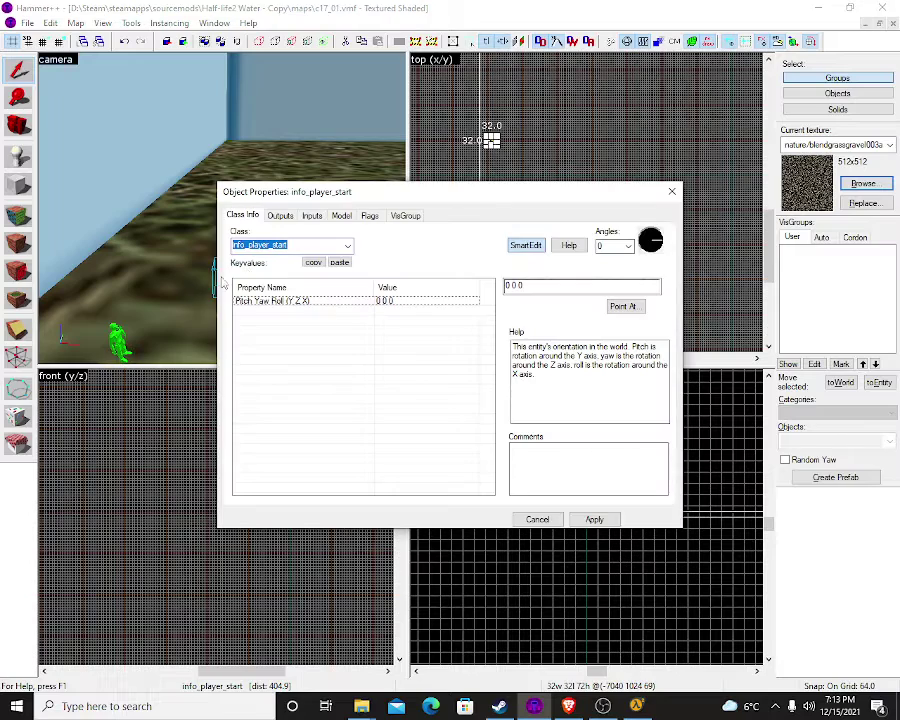
{"action": "left_click", "coordinate": [347, 246]}
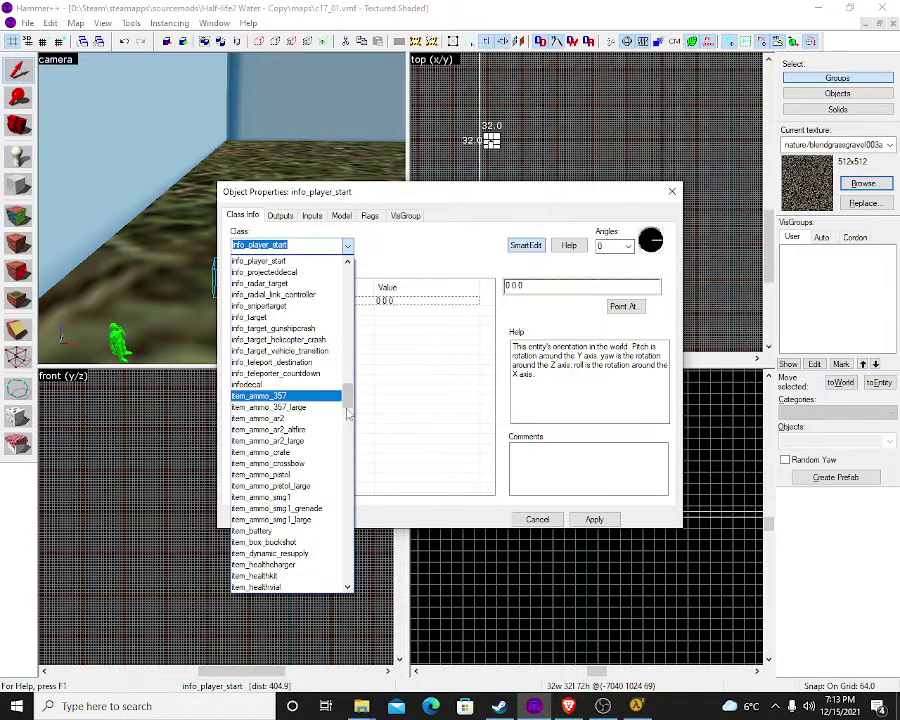
{"action": "left_click_drag", "start_coordinate": [352, 405], "coordinate": [338, 582]}
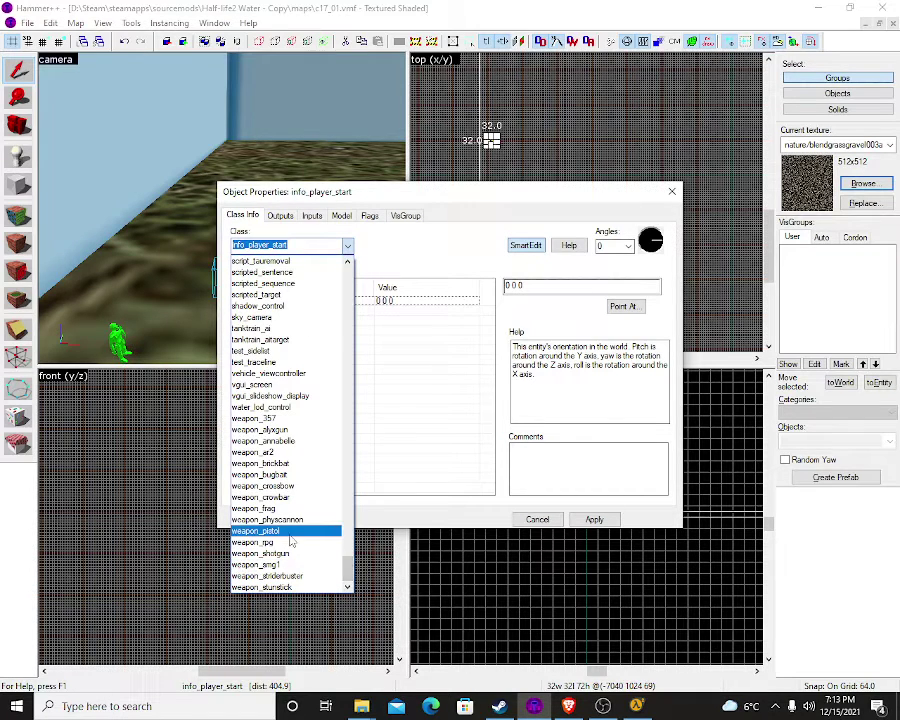
{"action": "scroll", "coordinate": [274, 352], "scroll_direction": "up", "scroll_amount": 1}
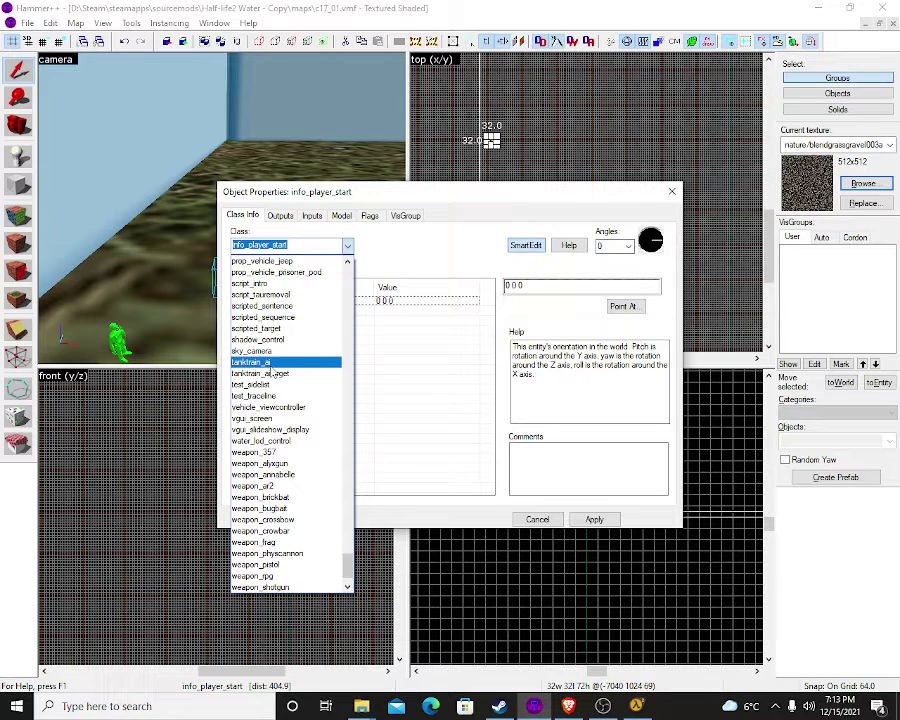
{"action": "left_click", "coordinate": [275, 352]}
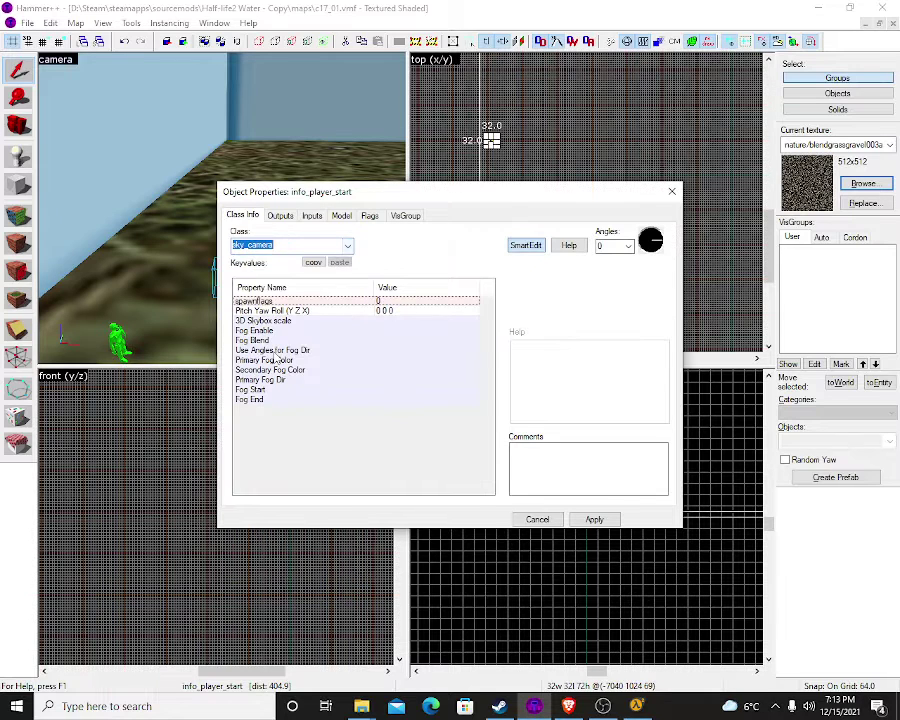
{"action": "left_click", "coordinate": [610, 520]}
{"action": "left_click", "coordinate": [538, 519]}
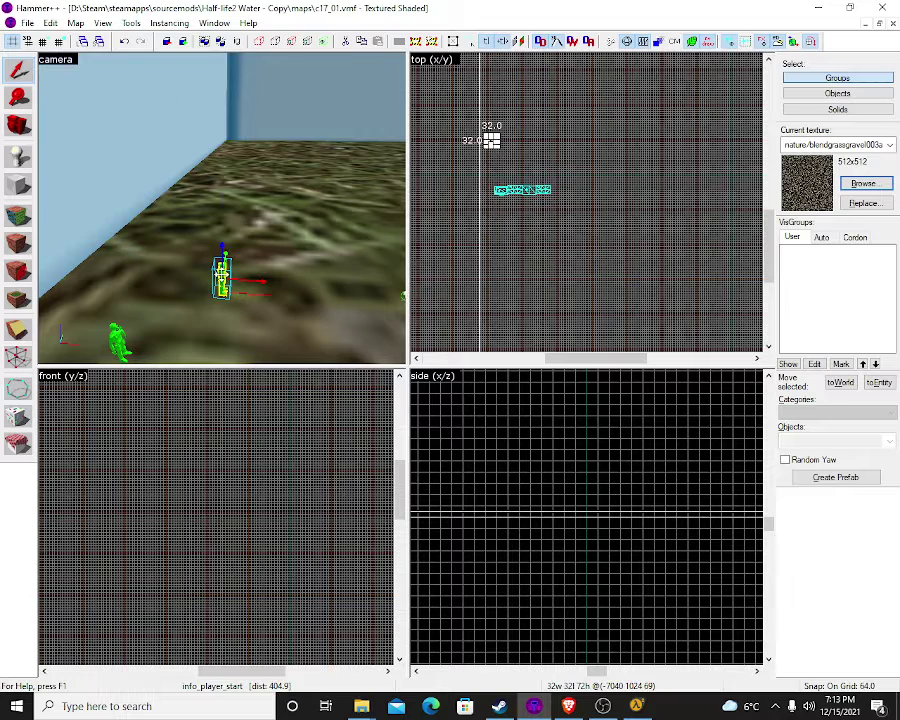
Change the new entity's class to env_fog_controller and apply it
{"action": "key", "text": "alt+Return"}
{"action": "type", "text": "fogf"}
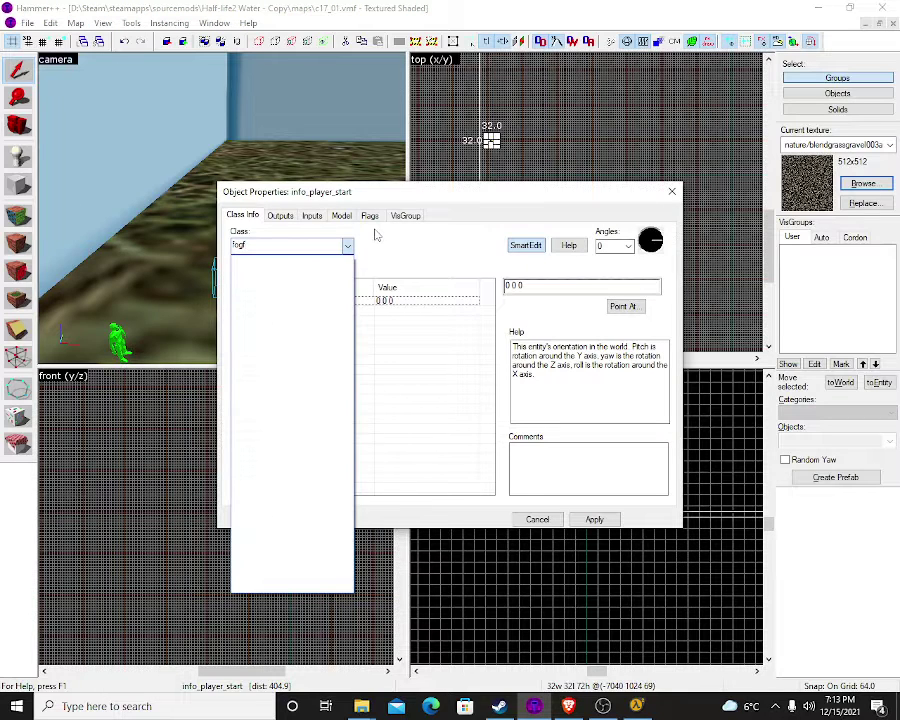
{"action": "left_click", "coordinate": [315, 262]}
{"action": "left_click", "coordinate": [594, 519]}
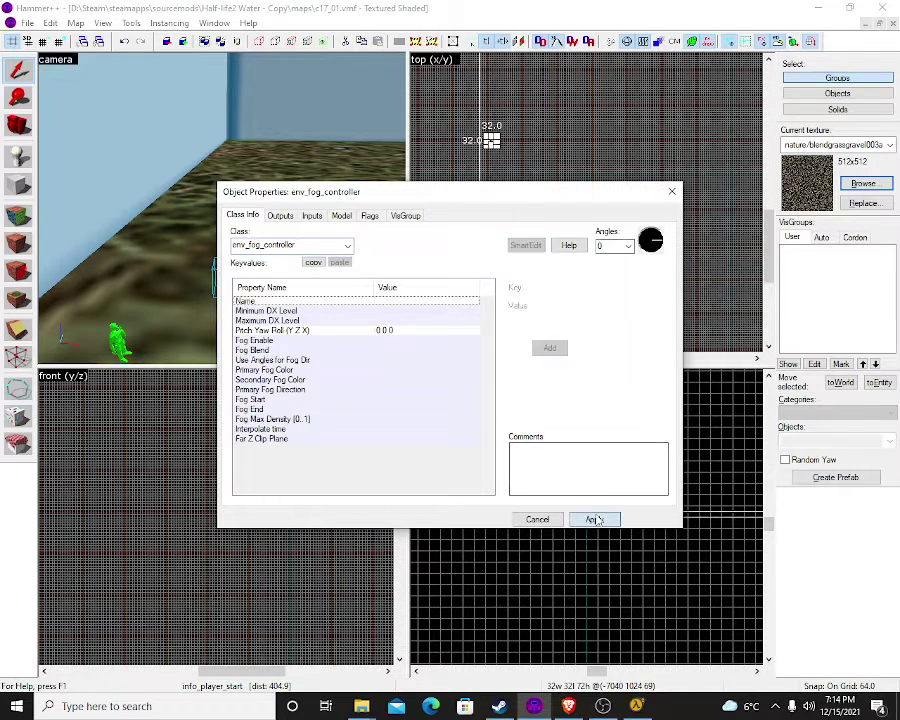
Set the env_fog_controller's Fog Start to 300 and apply the change
{"action": "left_click", "coordinate": [366, 400]}
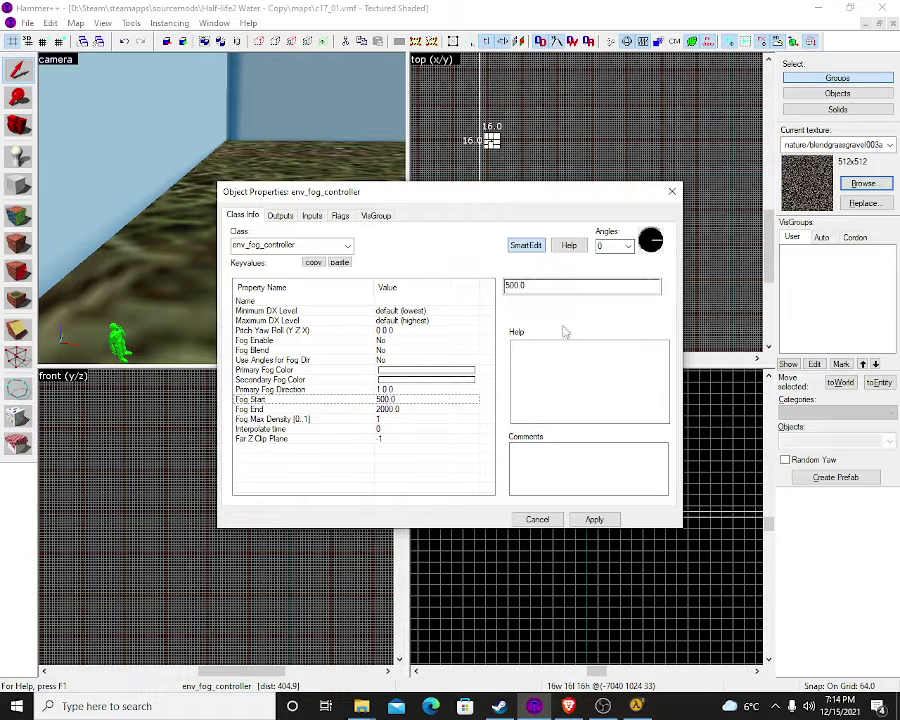
{"action": "key", "text": "Tab"}
{"action": "type", "text": "300"}
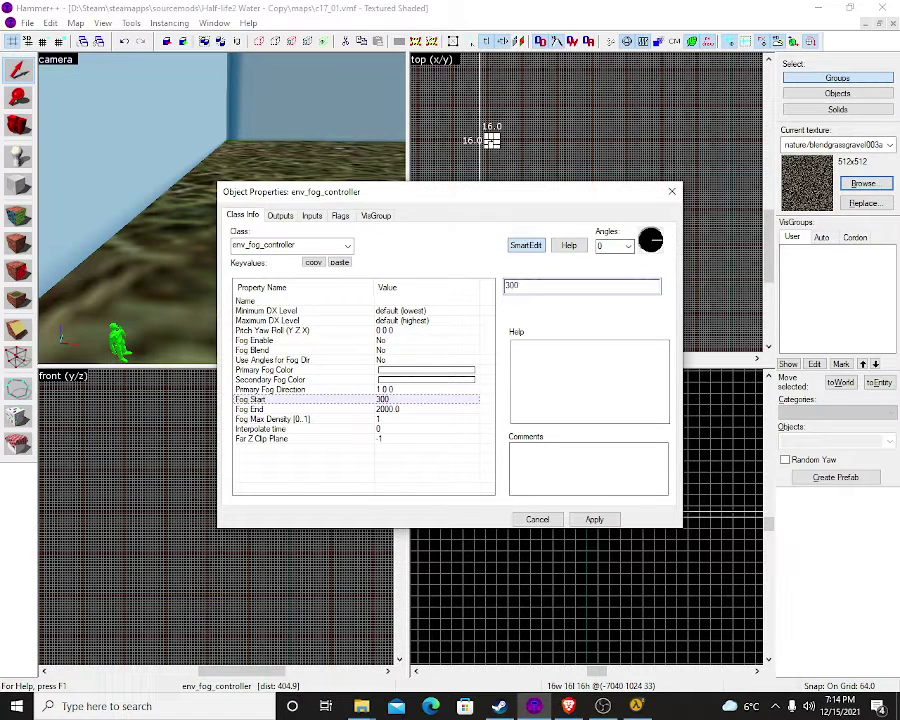
{"action": "left_click", "coordinate": [452, 409]}
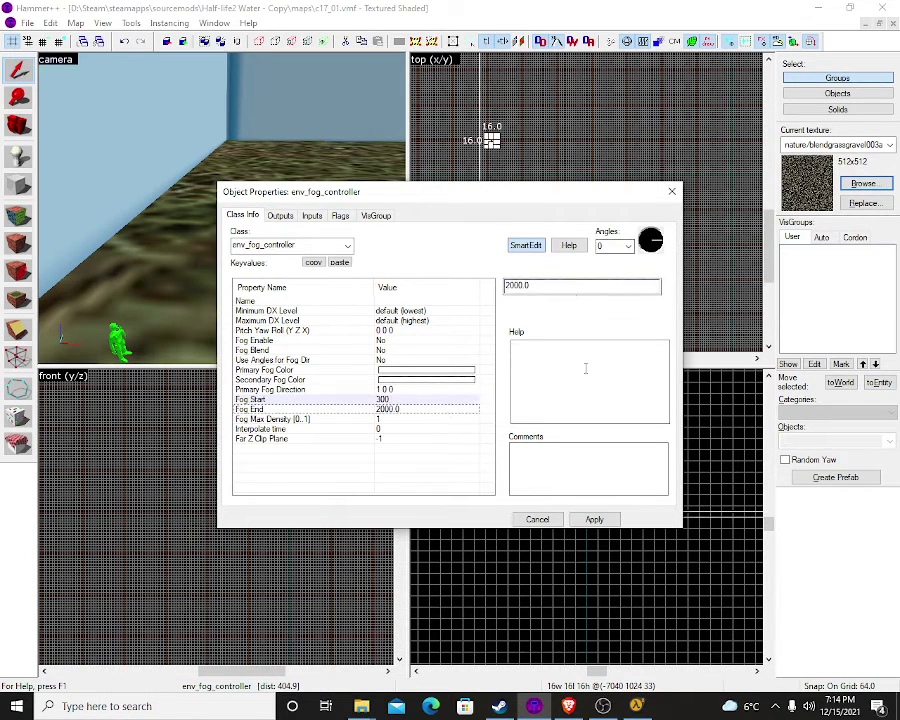
{"action": "left_click", "coordinate": [594, 520]}
Set the Primary Fog Color to a pale yellow of RGB 226, 231, 141
{"action": "left_click", "coordinate": [424, 372]}
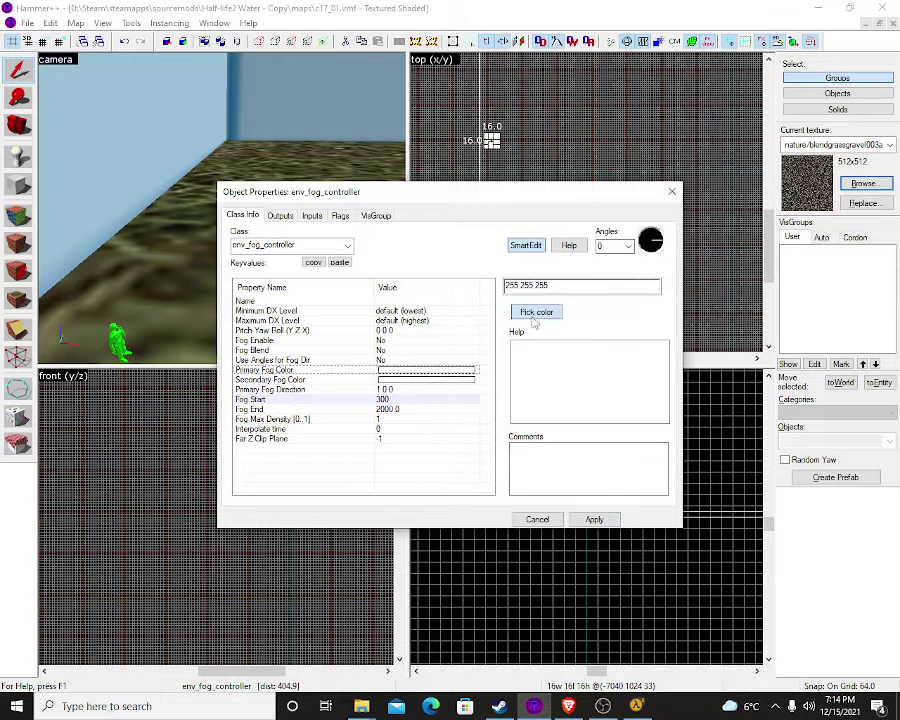
{"action": "left_click", "coordinate": [533, 315]}
{"action": "left_click", "coordinate": [476, 312]}
{"action": "left_click_drag", "start_coordinate": [600, 268], "coordinate": [608, 306]}
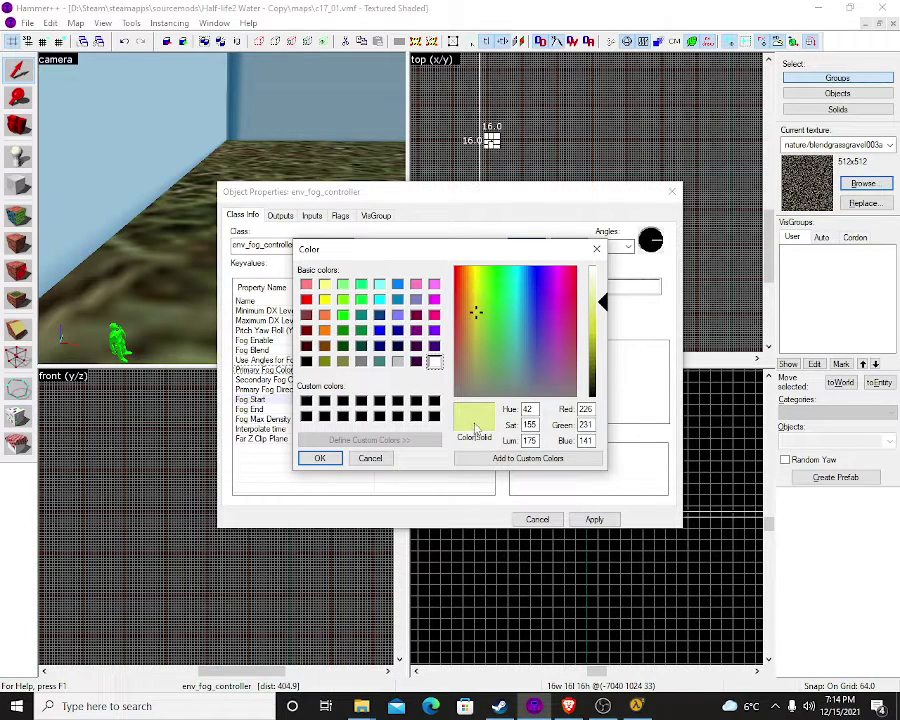
{"action": "left_click", "coordinate": [320, 458]}
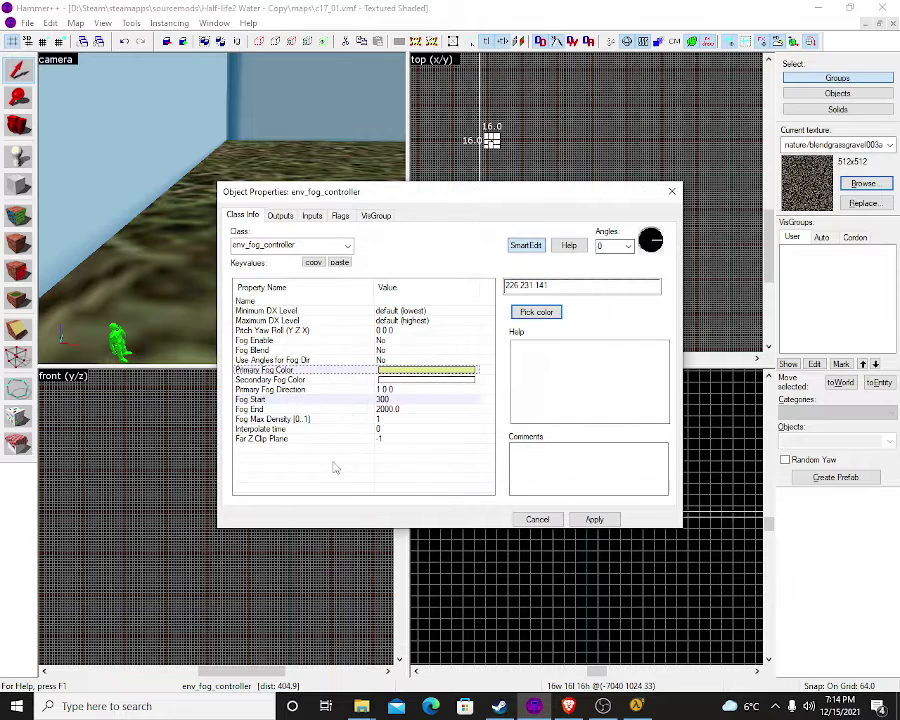
Apply the env_fog_controller's pending property changes and close its object properties
{"action": "left_click", "coordinate": [391, 381]}
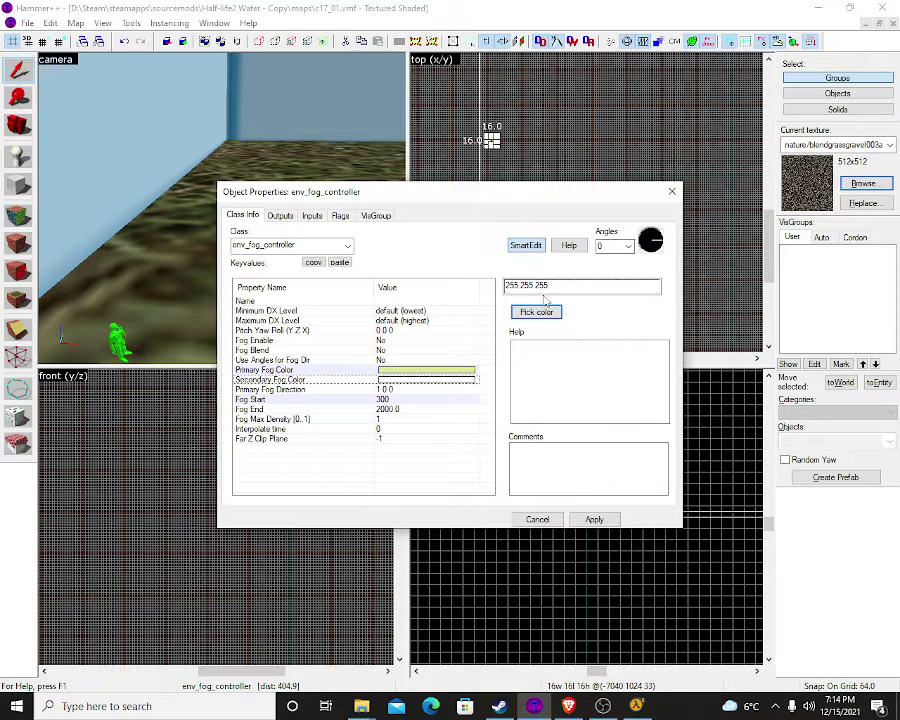
{"action": "left_click", "coordinate": [579, 522]}
{"action": "left_click", "coordinate": [538, 520]}
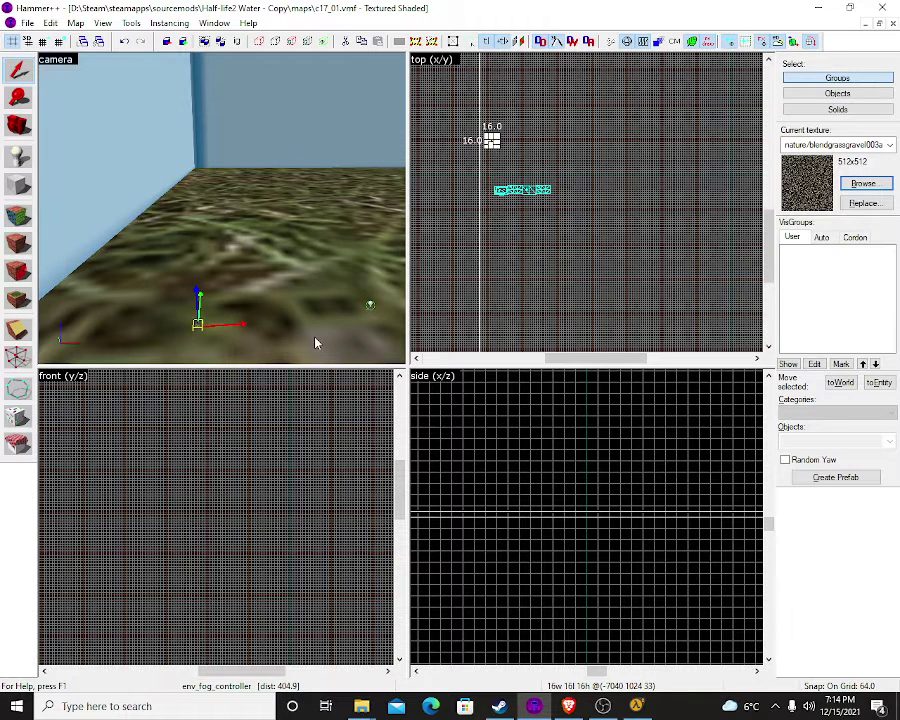
Place a new info_player_start entity on the grass ground, change its class to prop_physics and apply it
{"action": "left_click", "coordinate": [18, 162]}
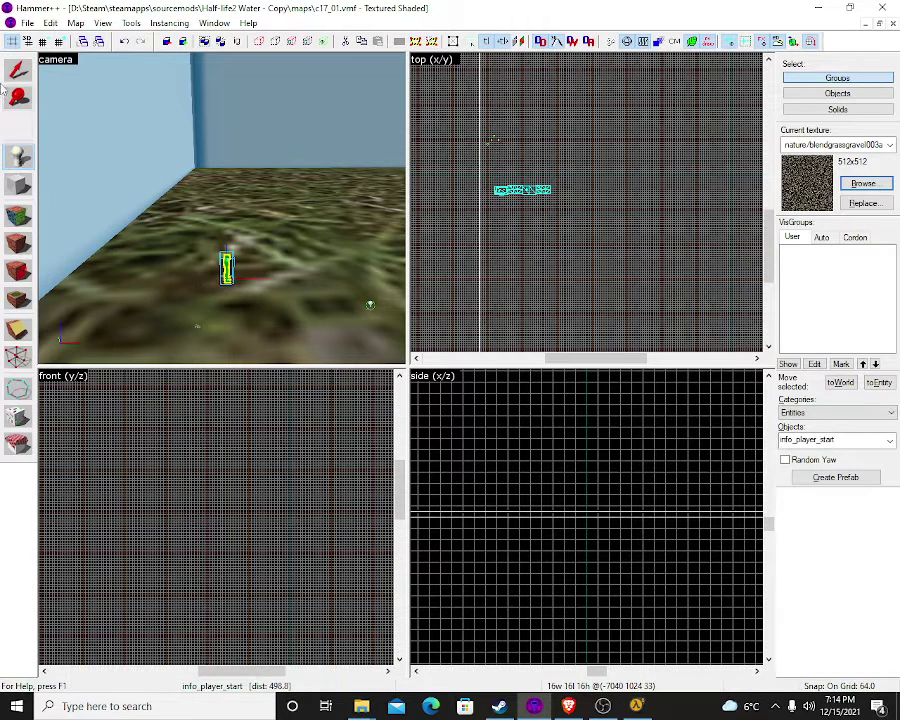
{"action": "left_click", "coordinate": [19, 71]}
{"action": "double_click", "coordinate": [228, 264]}
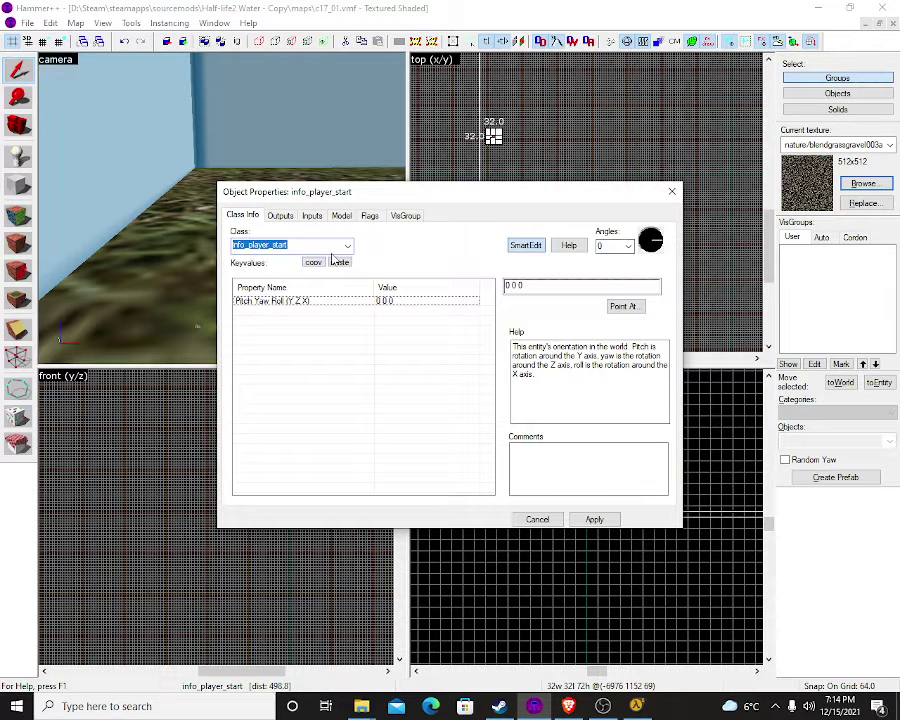
{"action": "type", "text": "prop"}
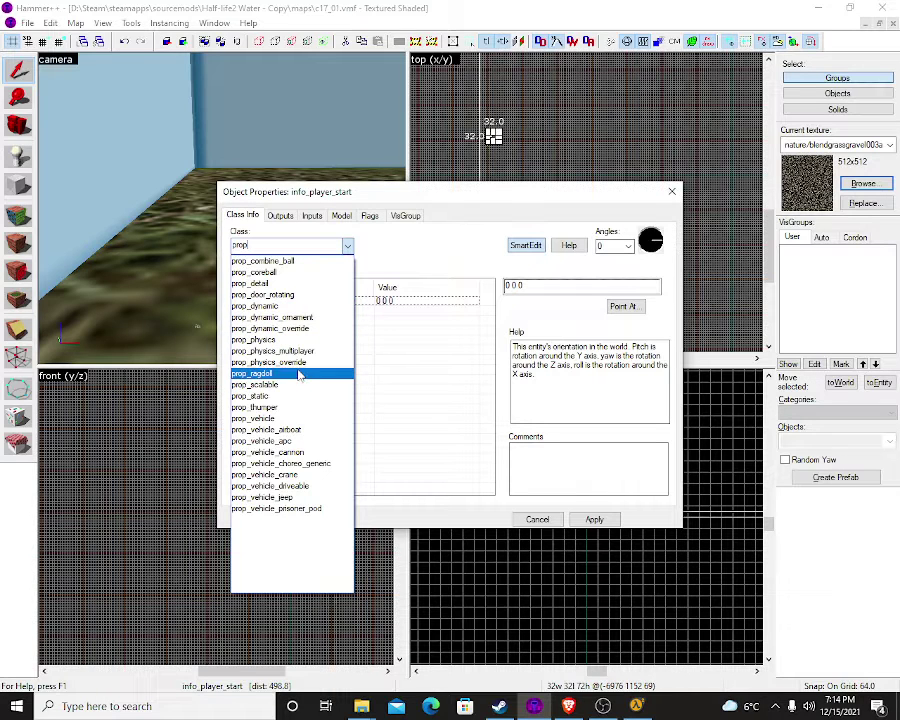
{"action": "left_click", "coordinate": [282, 339]}
{"action": "left_click", "coordinate": [594, 519]}
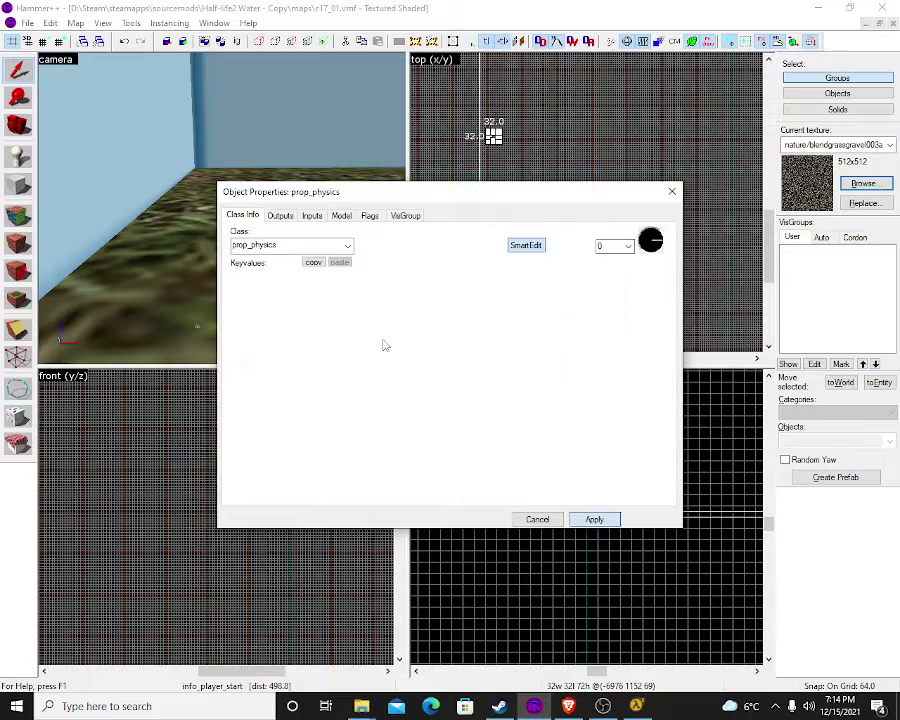
Set the prop_physics World Model to row_industrial_cluster.mdl, apply it, and reposition the properties dialog clear of the 3D view
{"action": "left_click", "coordinate": [507, 309]}
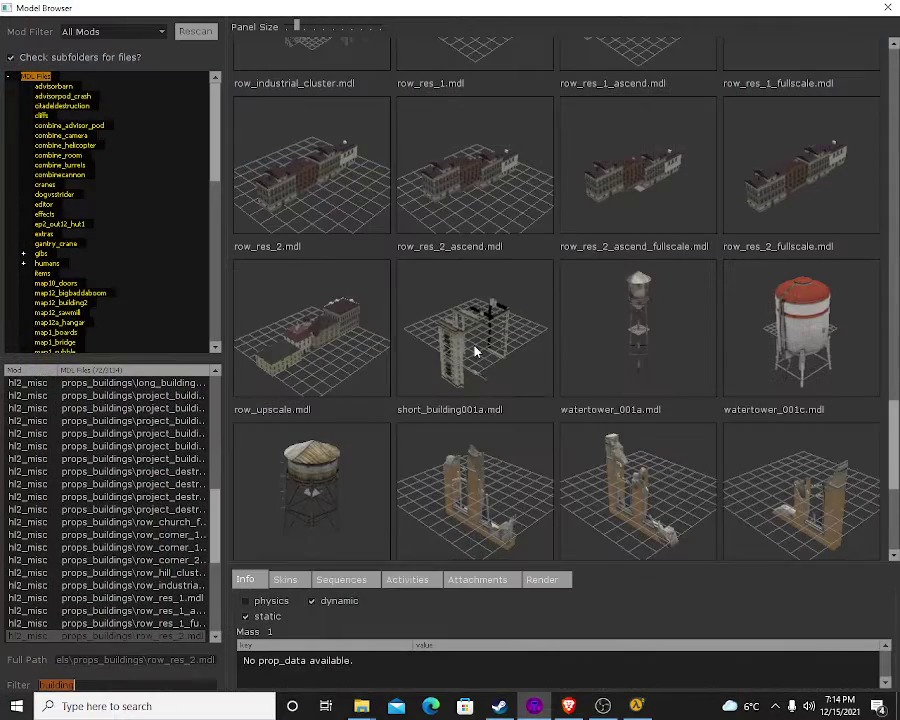
{"action": "scroll", "coordinate": [658, 250], "scroll_direction": "up", "scroll_amount": 5}
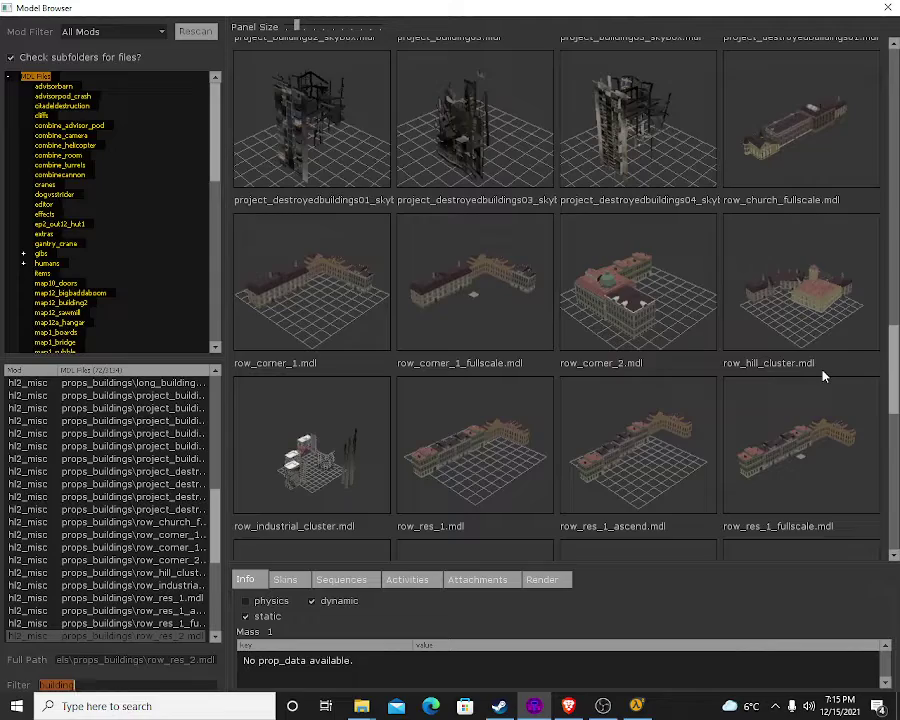
{"action": "double_click", "coordinate": [312, 450]}
{"action": "left_click", "coordinate": [596, 524]}
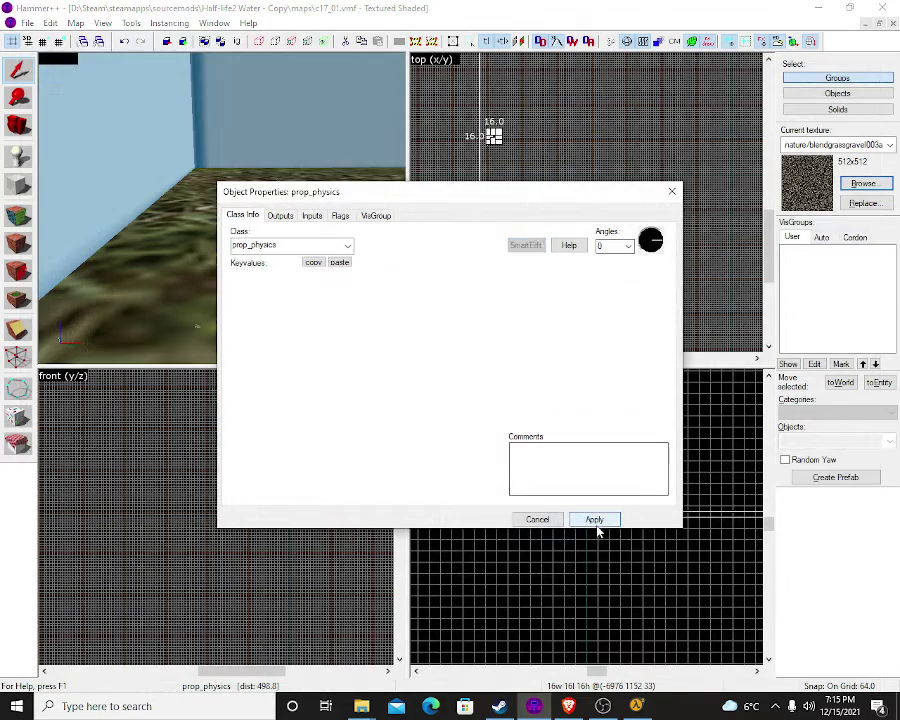
{"action": "key", "text": "z"}
{"action": "key", "text": "w"}
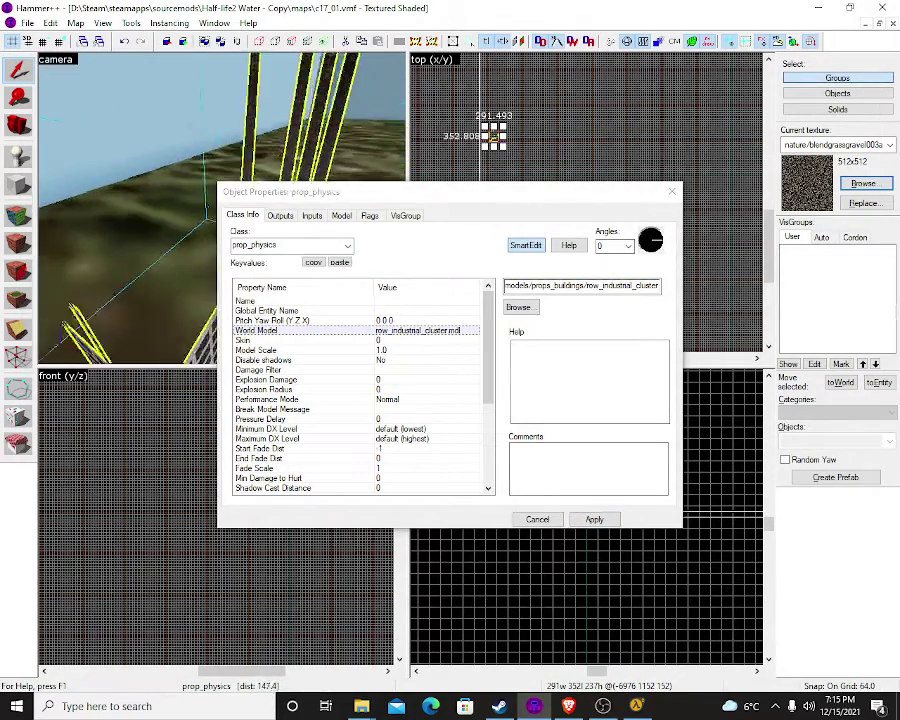
{"action": "key", "text": "w"}
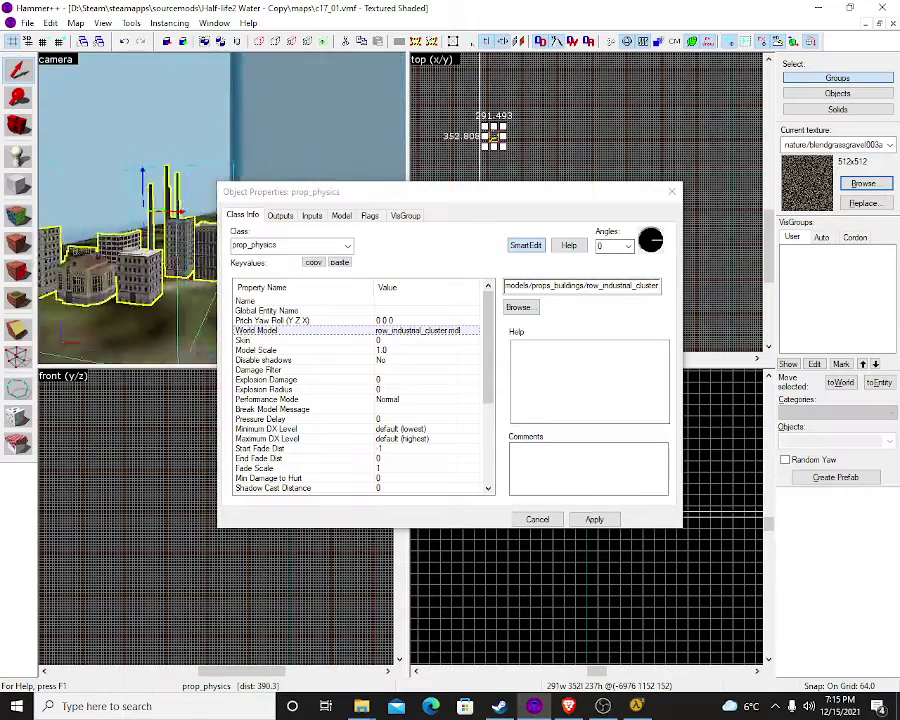
{"action": "key", "text": "a"}
{"action": "key", "text": "z"}
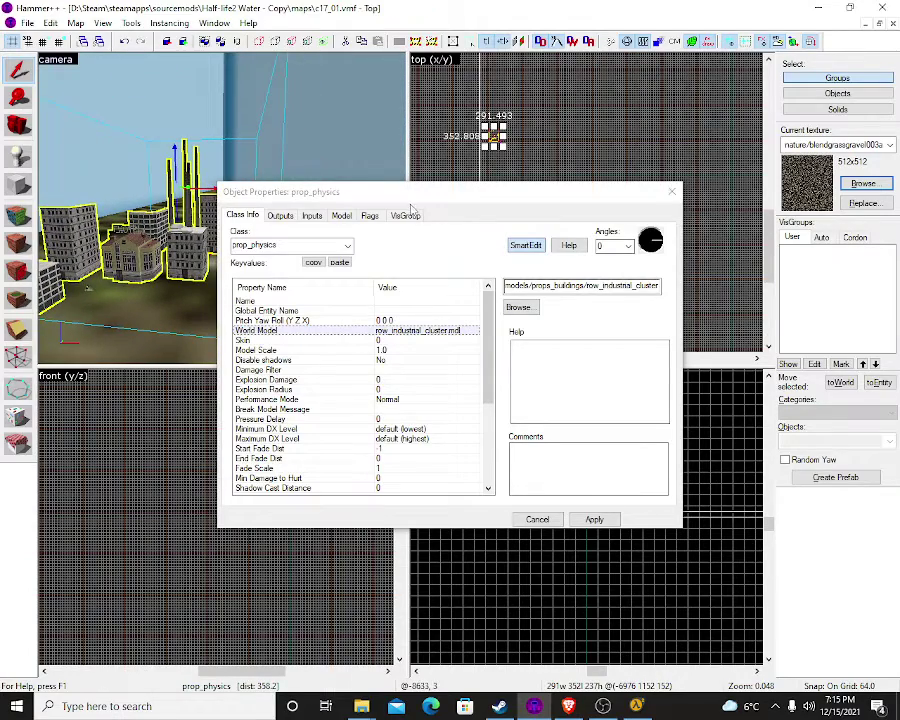
{"action": "left_click_drag", "start_coordinate": [410, 193], "coordinate": [599, 169]}
{"action": "key", "text": "z"}
{"action": "key", "text": "s"}
{"action": "key", "text": "z"}
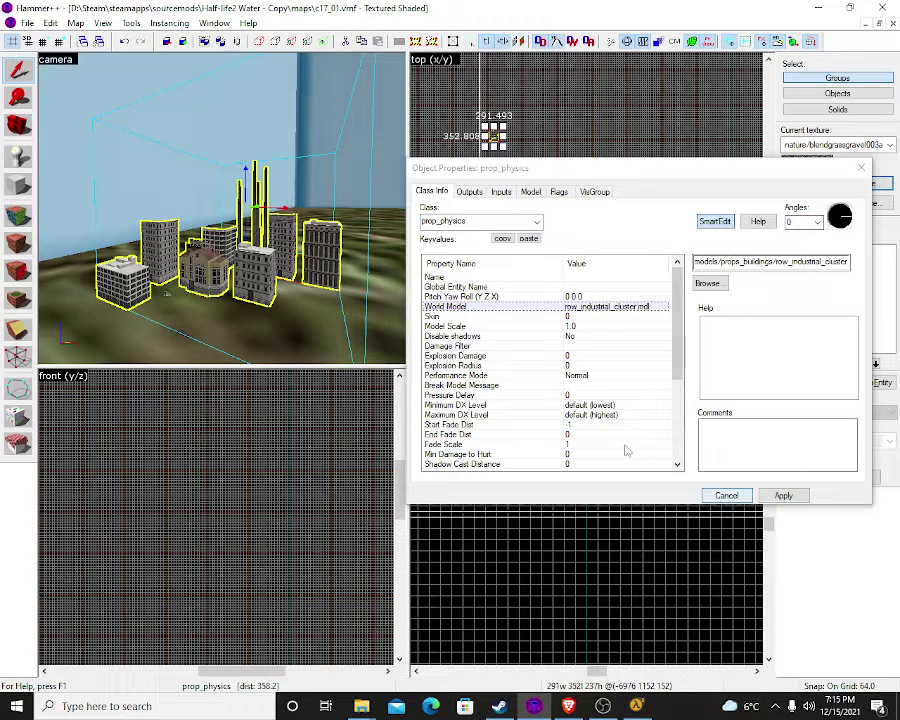
Set the industrial building cluster's Model Scale to 10 and apply the change
{"action": "left_click", "coordinate": [556, 395]}
{"action": "scroll", "coordinate": [558, 405], "scroll_direction": "down", "scroll_amount": 5}
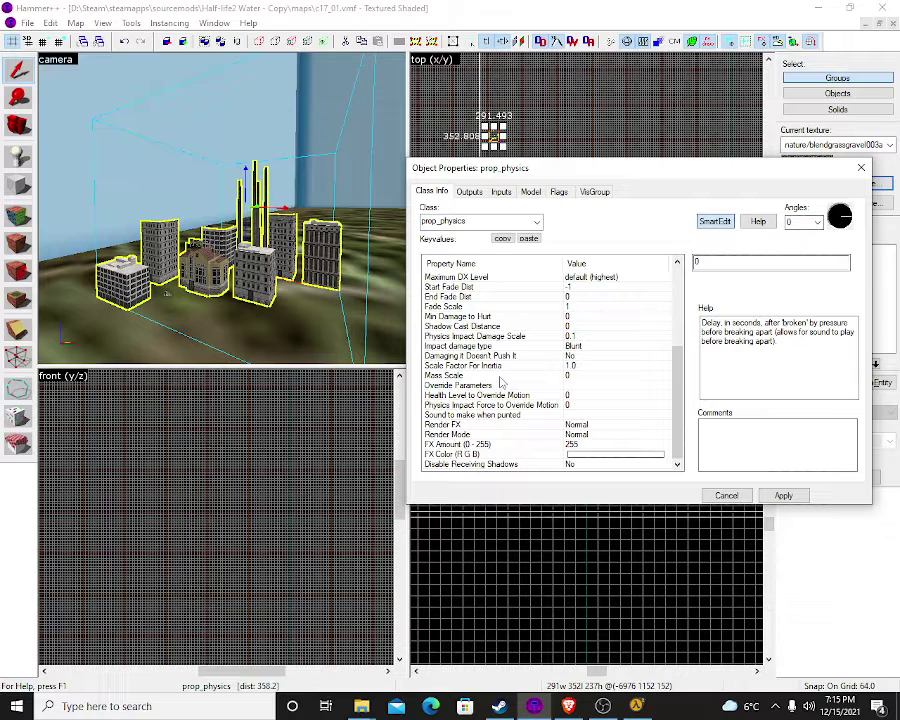
{"action": "scroll", "coordinate": [502, 383], "scroll_direction": "up", "scroll_amount": 1}
{"action": "scroll", "coordinate": [478, 344], "scroll_direction": "up", "scroll_amount": 4}
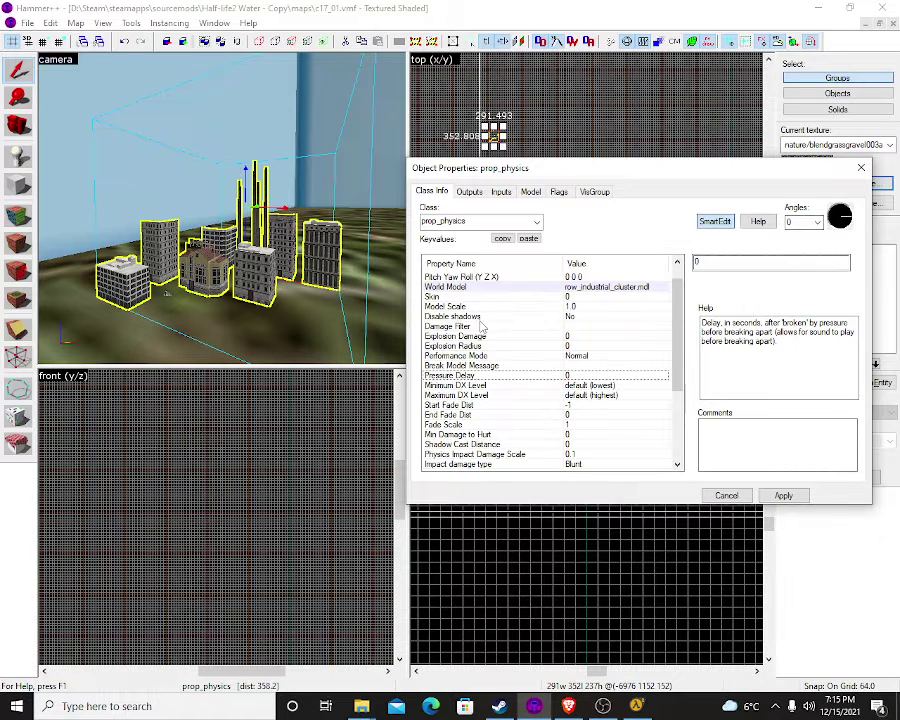
{"action": "left_click", "coordinate": [478, 327]}
{"action": "scroll", "coordinate": [319, 255], "scroll_direction": "down", "scroll_amount": 5}
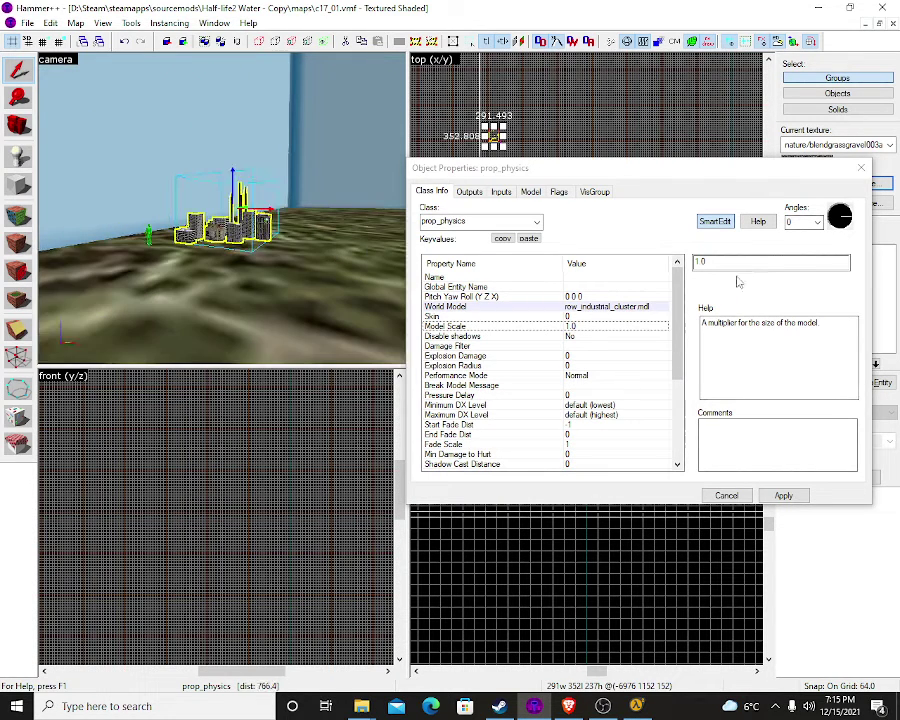
{"action": "left_click_drag", "start_coordinate": [727, 264], "coordinate": [640, 254]}
{"action": "type", "text": "1"}
{"action": "left_click", "coordinate": [898, 441]}
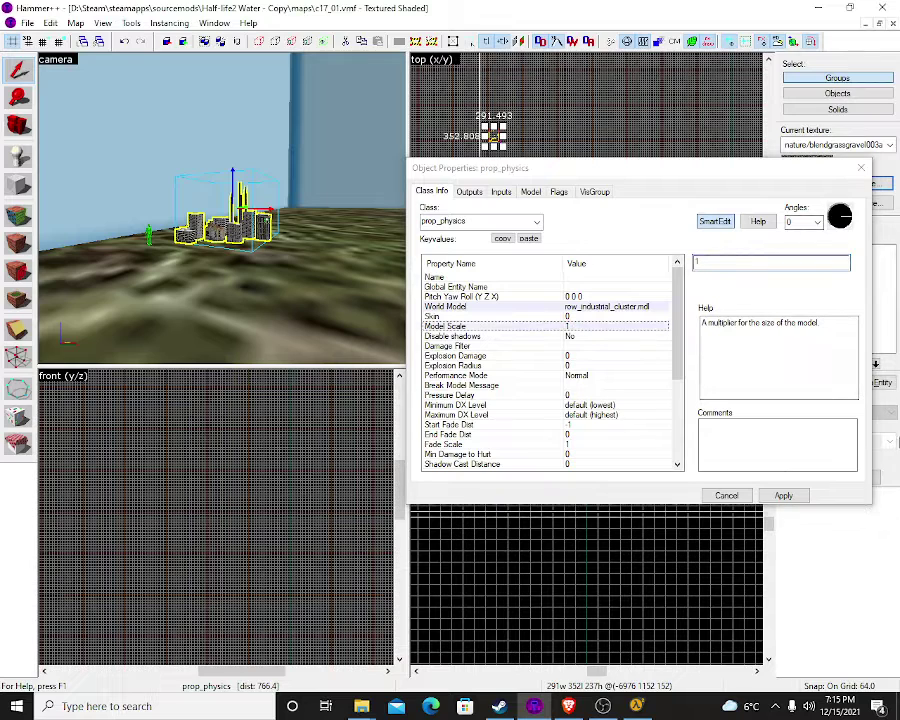
{"action": "left_click", "coordinate": [786, 497]}
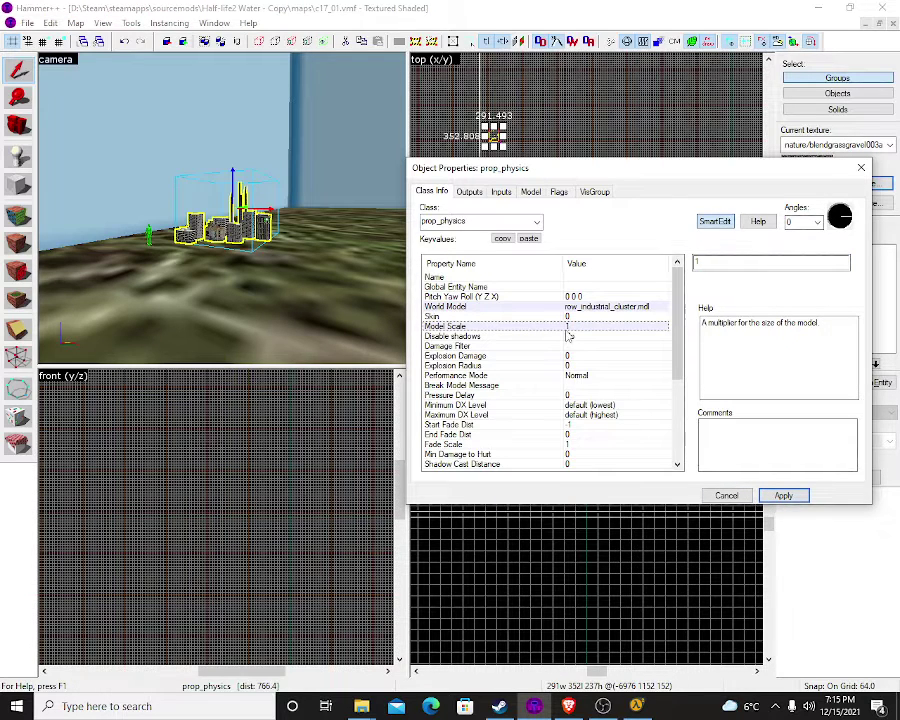
{"action": "type", "text": "0"}
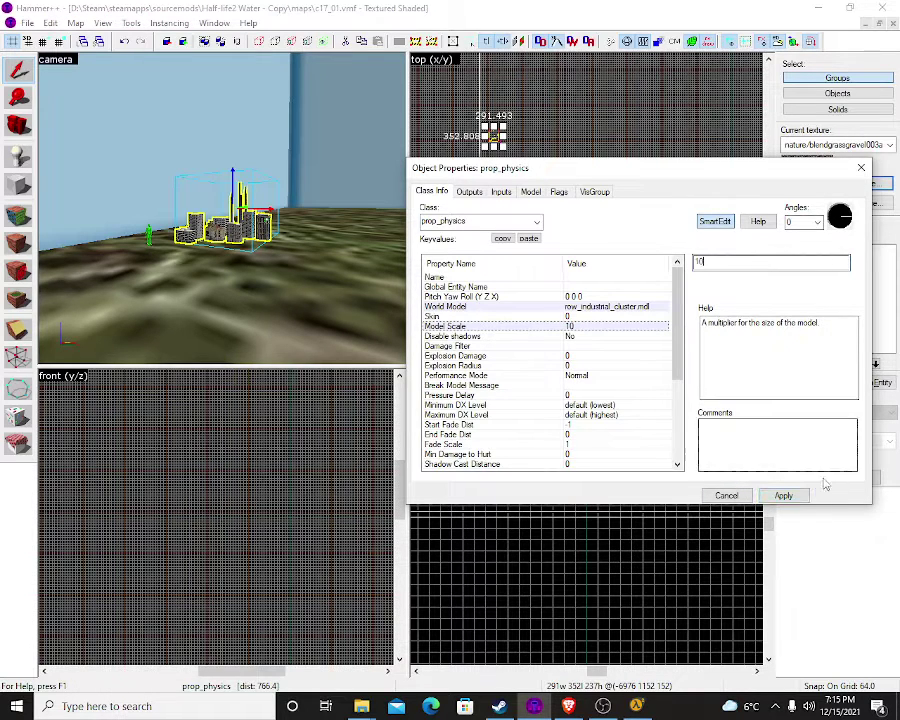
{"action": "left_click", "coordinate": [783, 495]}
Set the industrial building cluster's Model Scale to 5, apply the change and close its object properties
{"action": "left_click", "coordinate": [350, 248]}
{"action": "scroll", "coordinate": [350, 248], "scroll_direction": "down", "scroll_amount": 5}
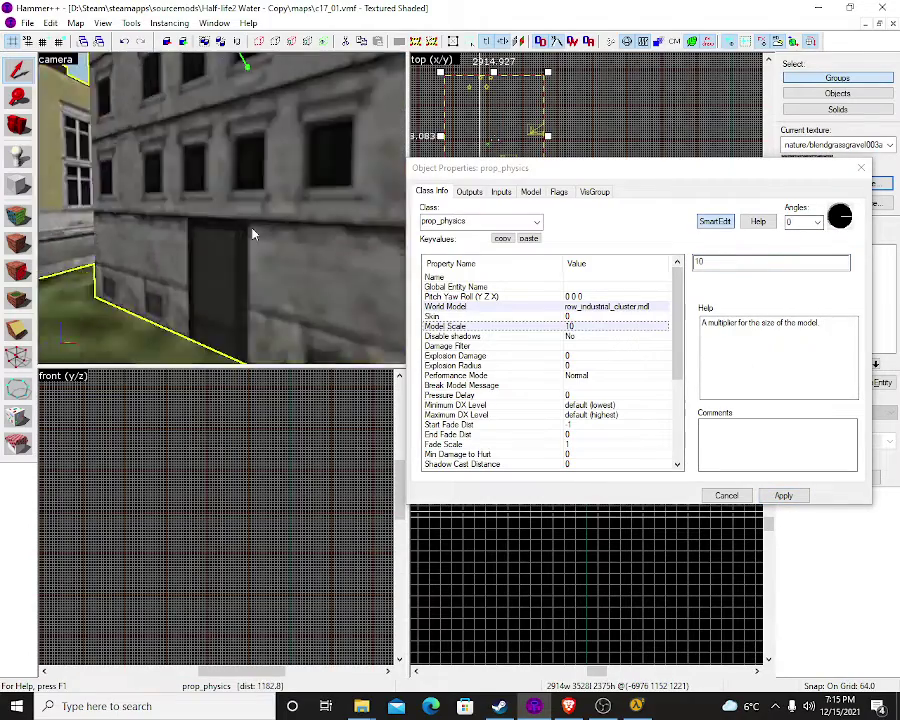
{"action": "key", "text": "z"}
{"action": "key", "text": "w"}
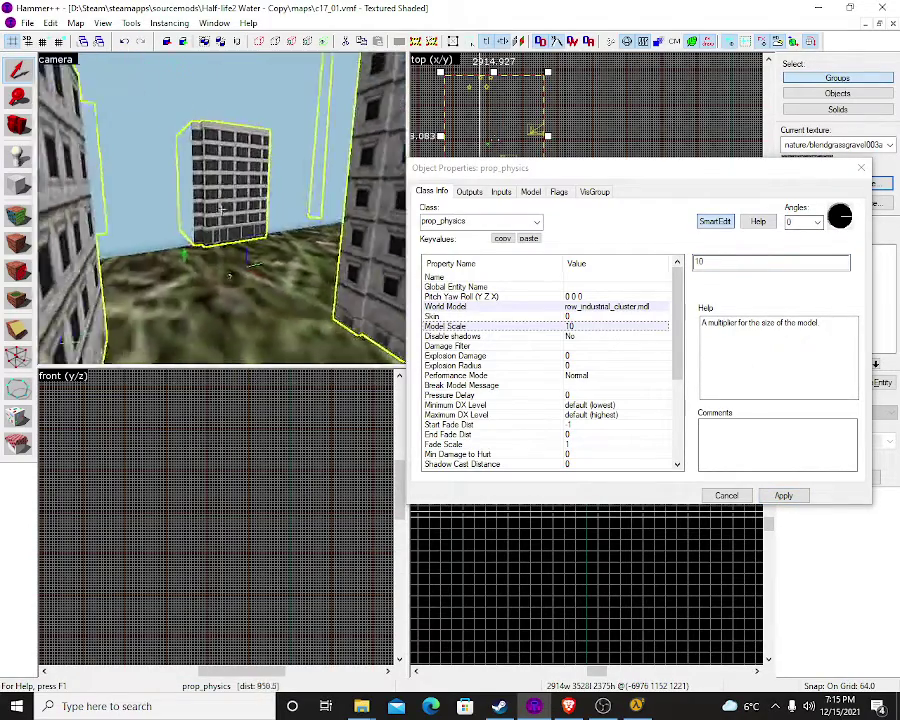
{"action": "key", "text": "s"}
{"action": "key", "text": "z"}
{"action": "left_click_drag", "start_coordinate": [719, 265], "coordinate": [590, 265]}
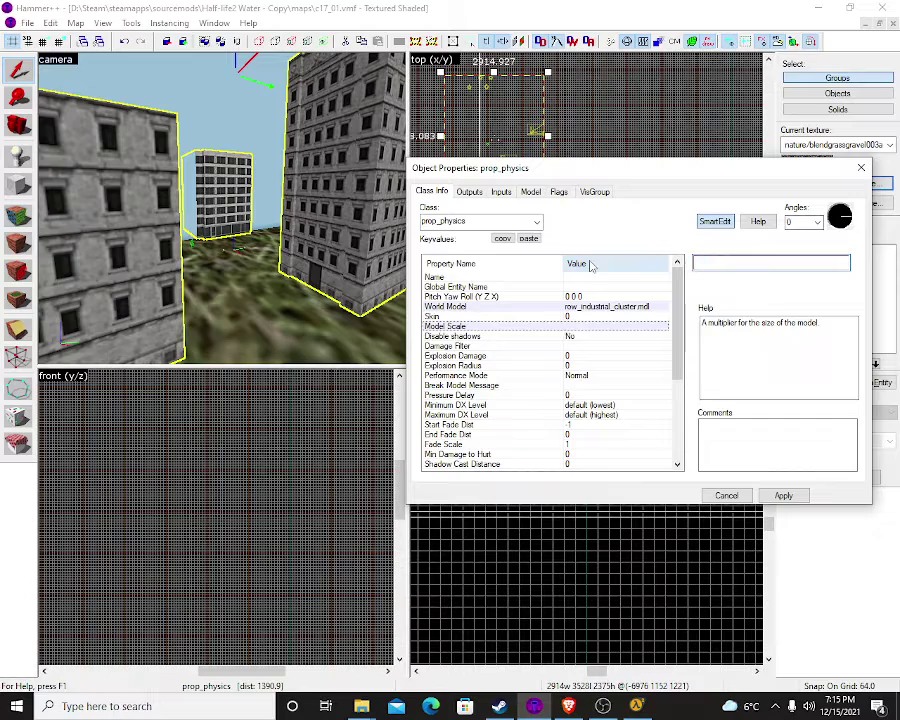
{"action": "type", "text": "5"}
{"action": "left_click", "coordinate": [784, 496]}
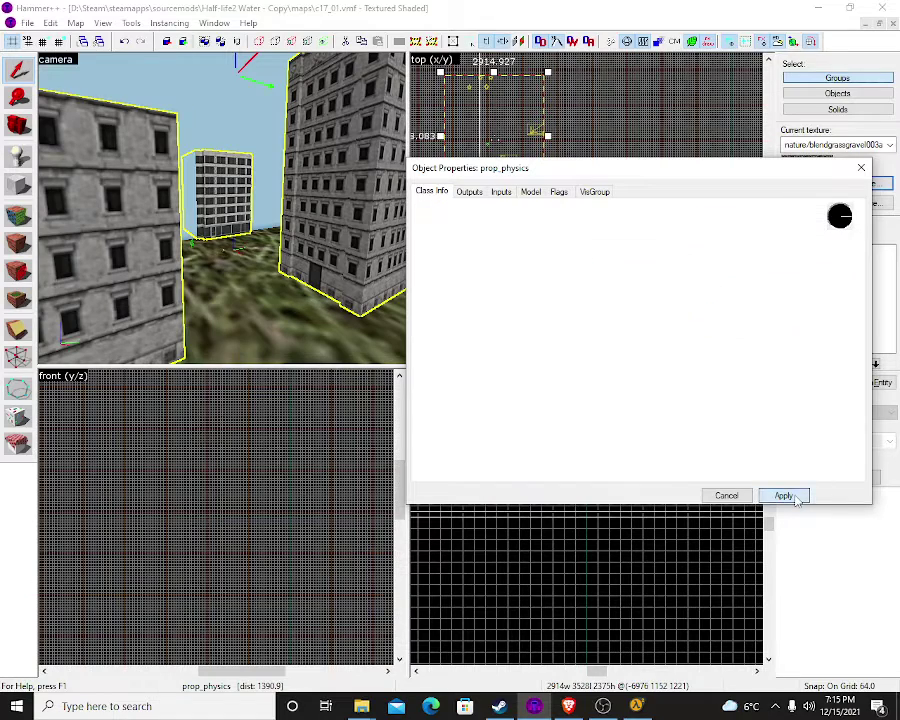
{"action": "key", "text": "w"}
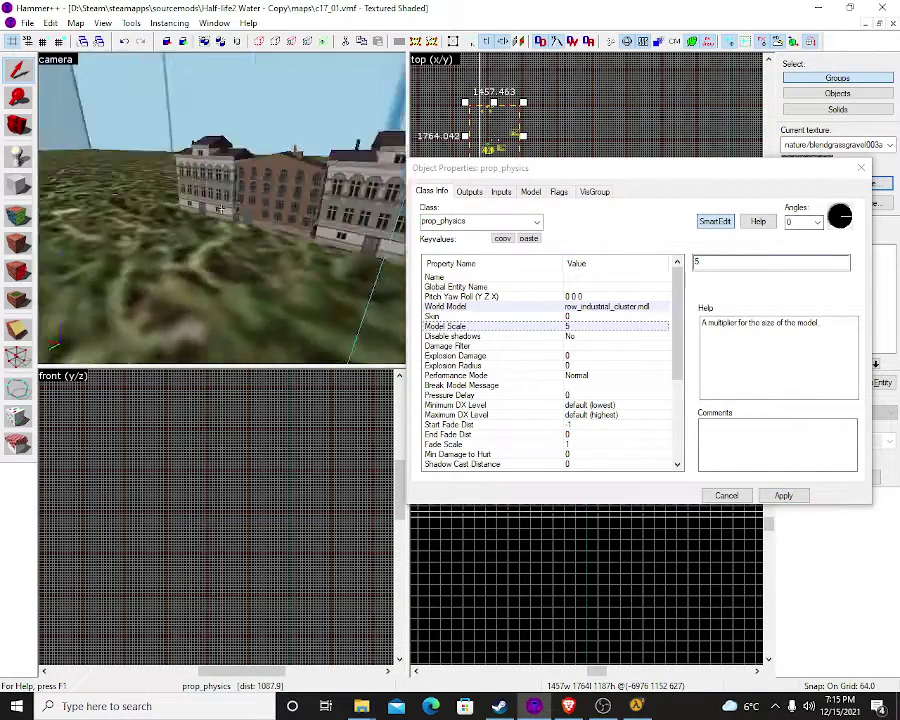
{"action": "key", "text": "a"}
{"action": "key", "text": "s"}
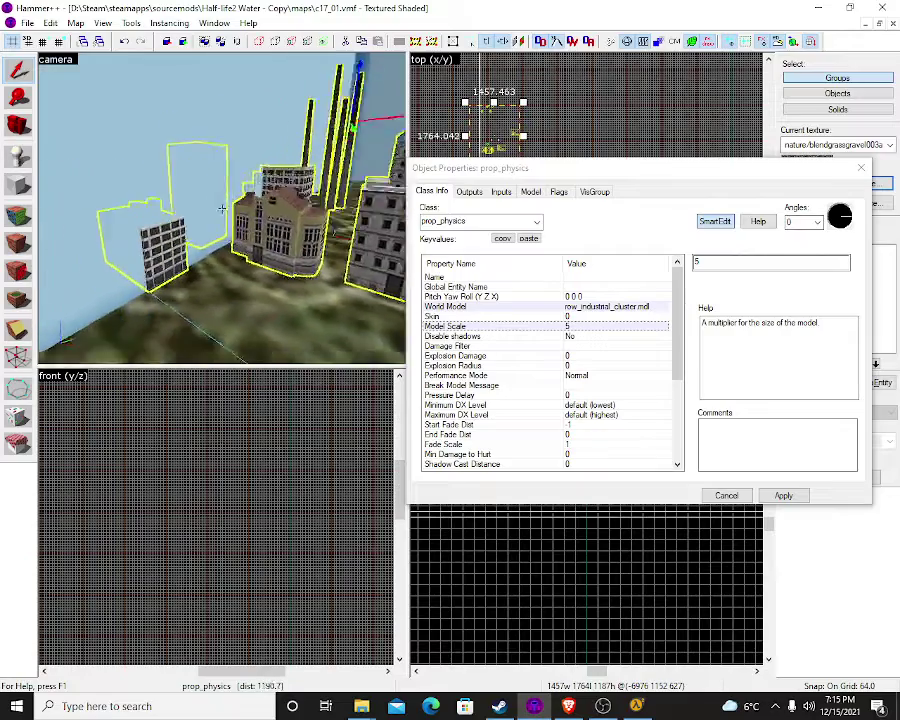
{"action": "key", "text": "d"}
{"action": "key", "text": "z"}
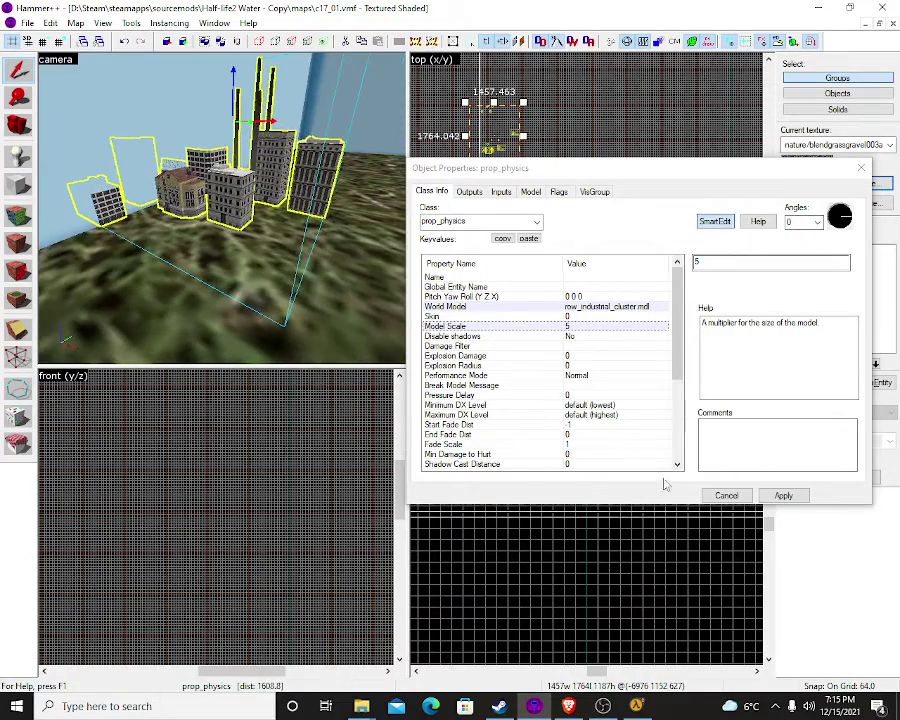
{"action": "left_click", "coordinate": [694, 472]}
{"action": "left_click", "coordinate": [729, 497]}
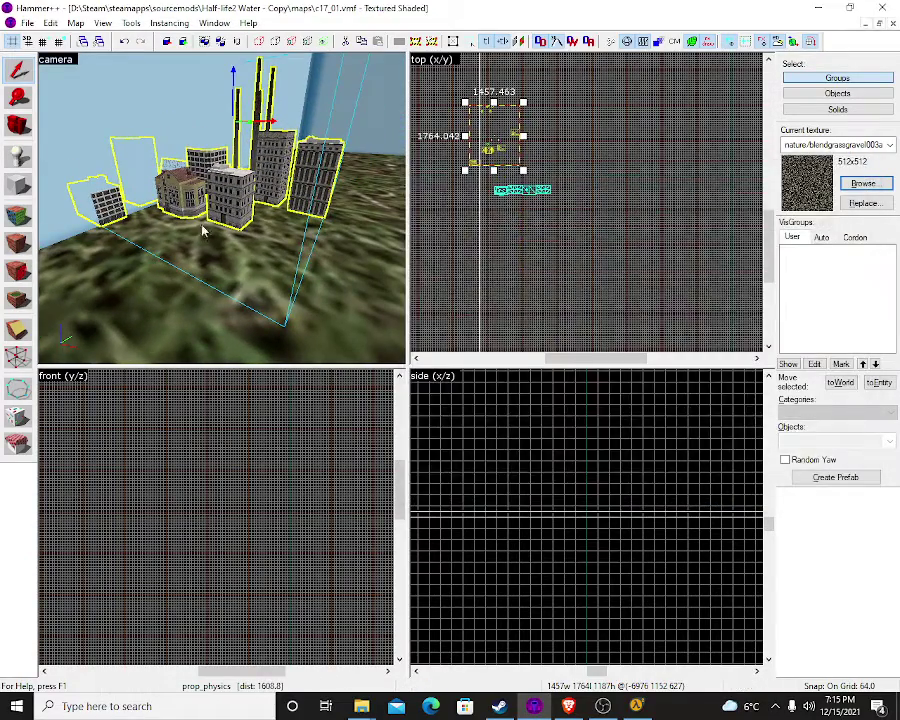
Move the industrial building cluster along the X axis to about X -3968
{"action": "left_click_drag", "start_coordinate": [268, 133], "coordinate": [203, 110]}
{"action": "left_click_drag", "start_coordinate": [280, 162], "coordinate": [320, 217]}
{"action": "key", "text": "z"}
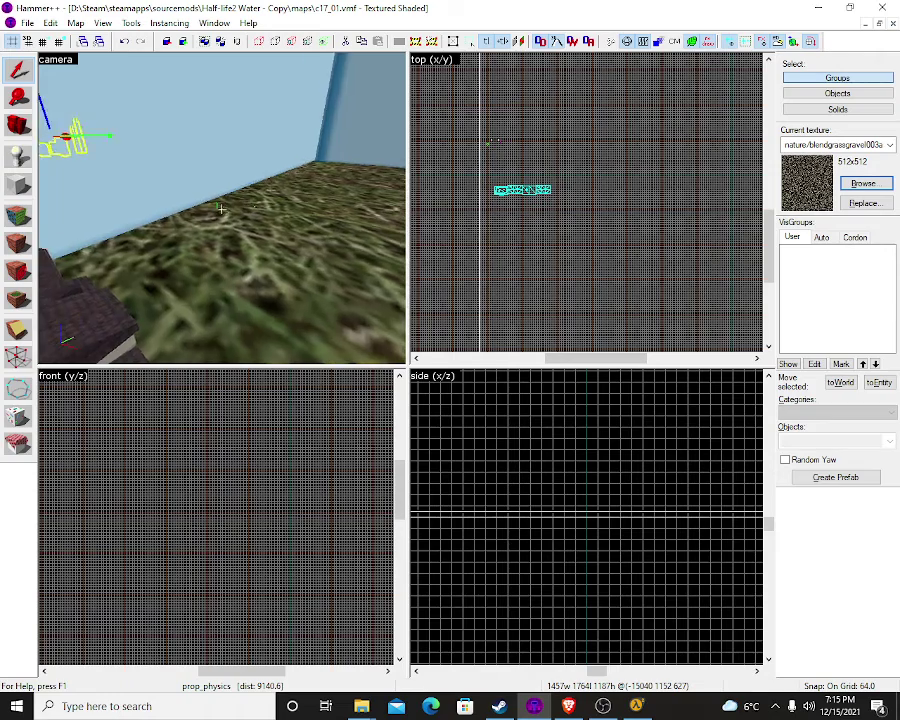
{"action": "key", "text": "w"}
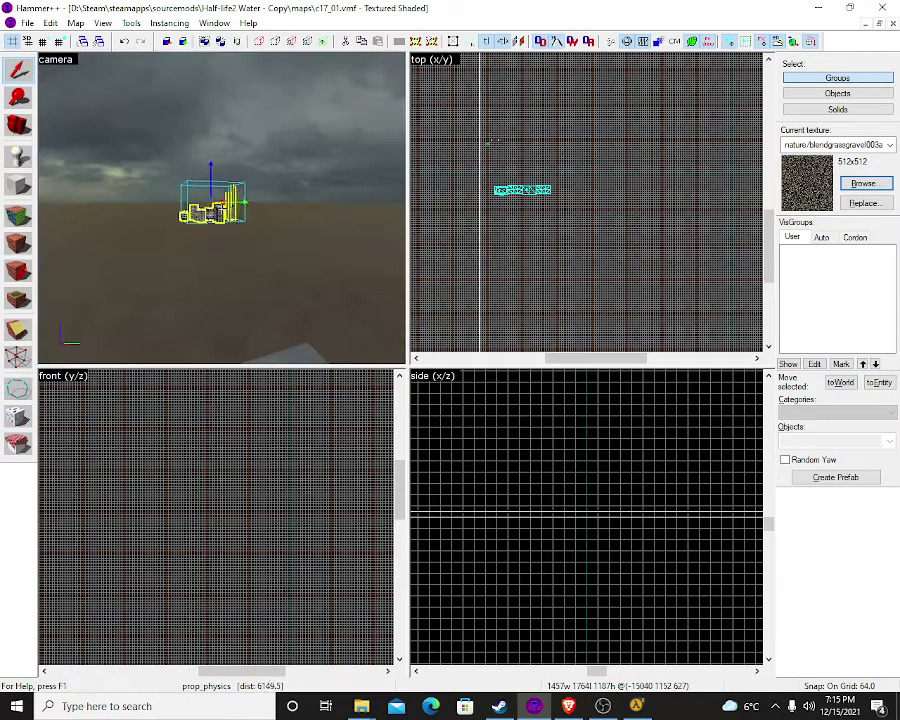
{"action": "key", "text": "w"}
{"action": "key", "text": "w"}
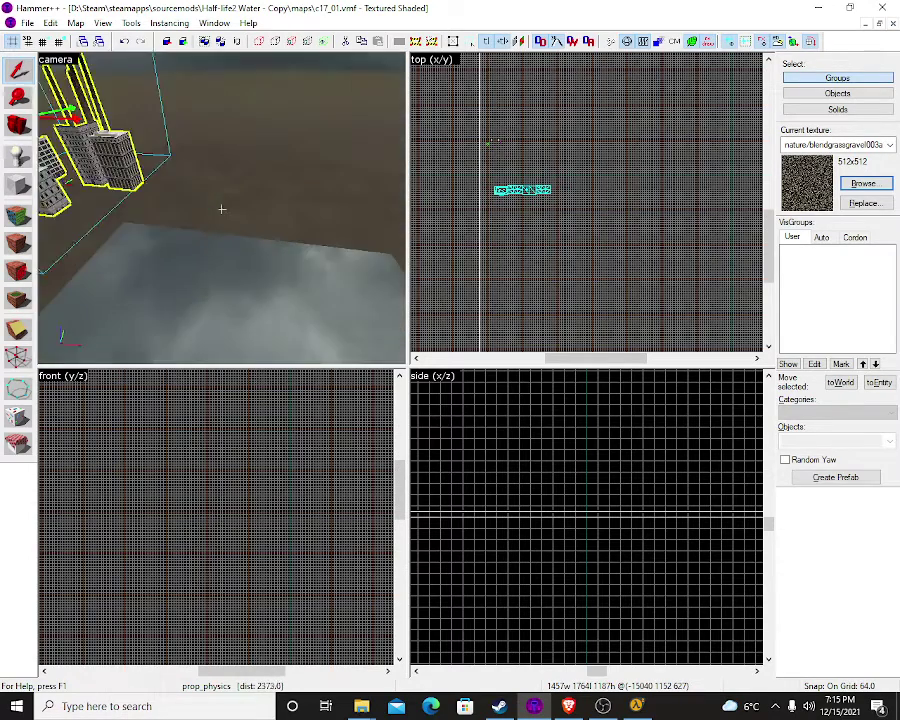
{"action": "key", "text": "s"}
{"action": "key", "text": "z"}
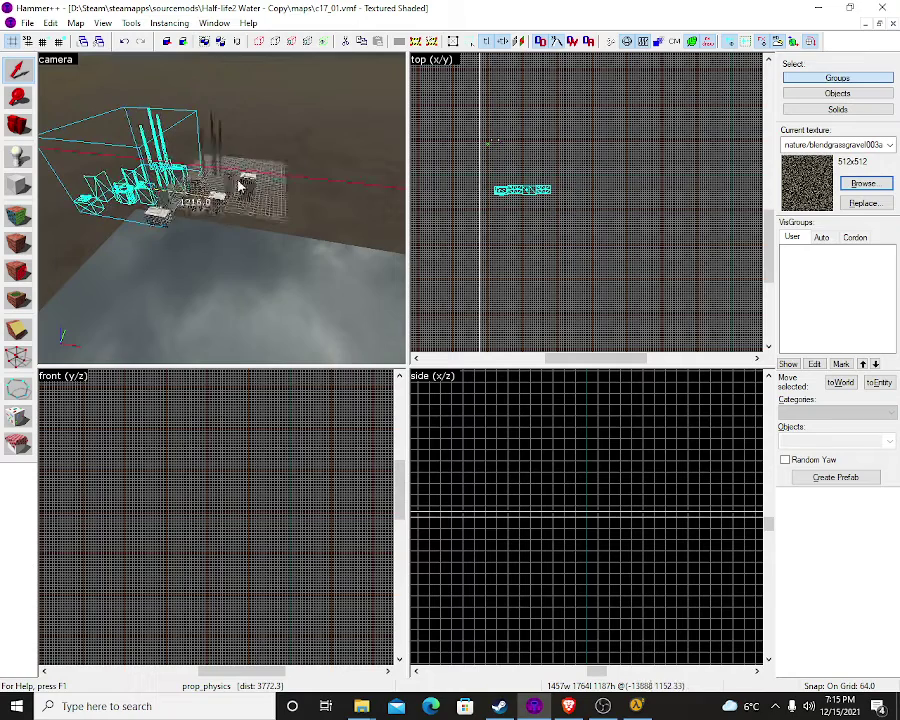
{"action": "left_click_drag", "start_coordinate": [240, 187], "coordinate": [366, 193]}
{"action": "key", "text": "z"}
{"action": "key", "text": "z"}
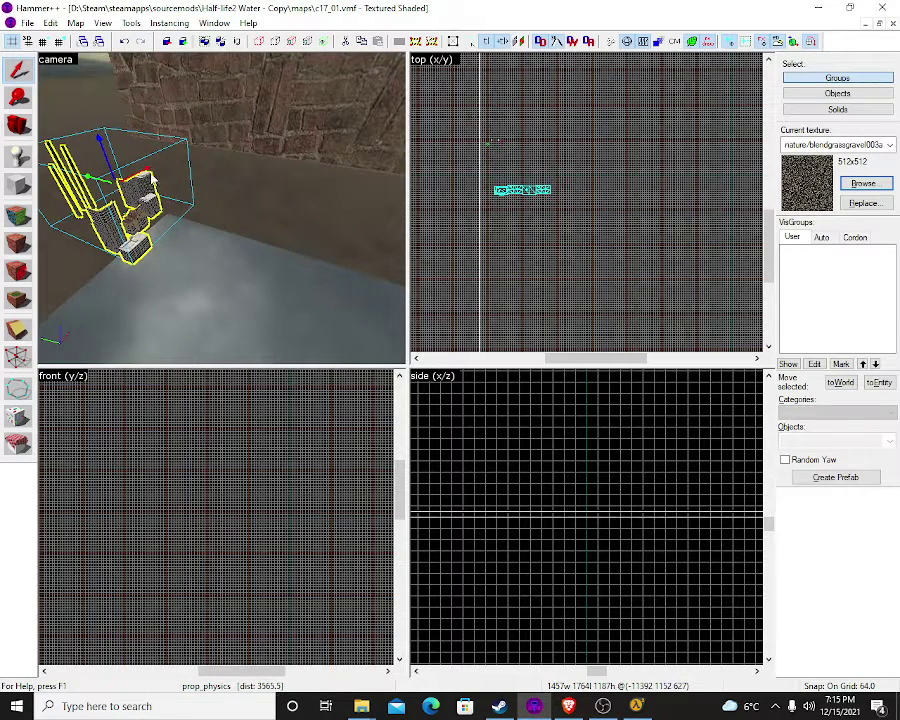
{"action": "left_click_drag", "start_coordinate": [157, 170], "coordinate": [243, 126]}
Move the industrial building cluster along the X axis to about X -5952
{"action": "key", "text": "z"}
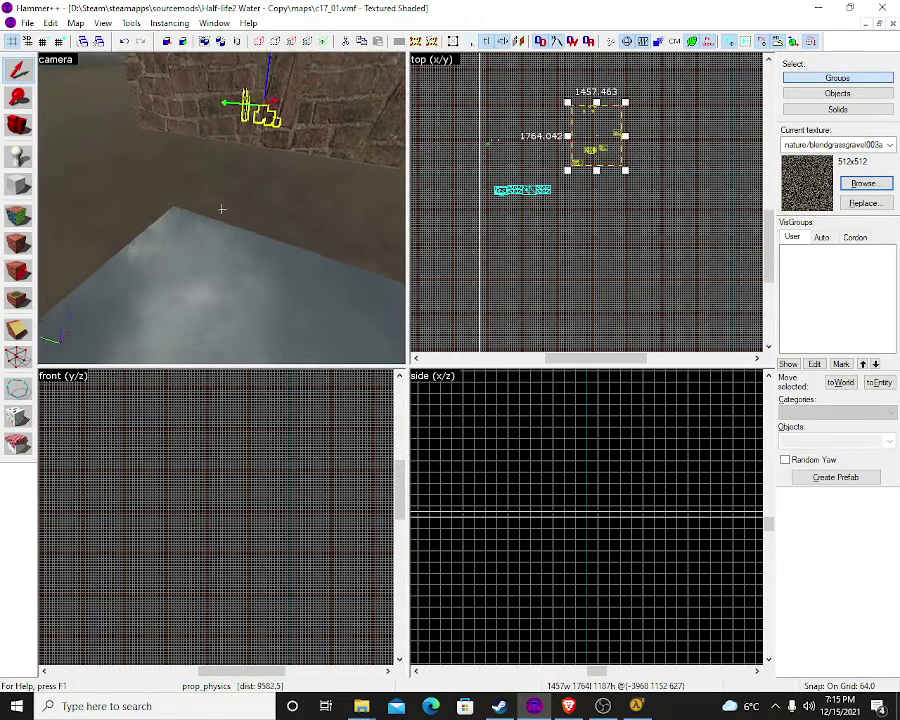
{"action": "key", "text": "w"}
{"action": "key", "text": "w"}
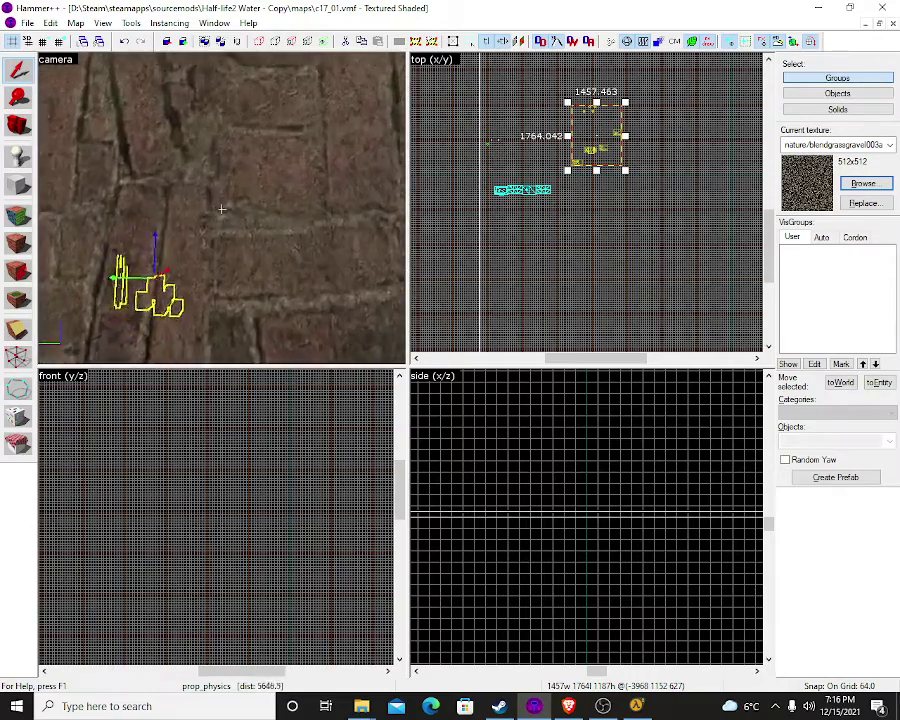
{"action": "key", "text": "w"}
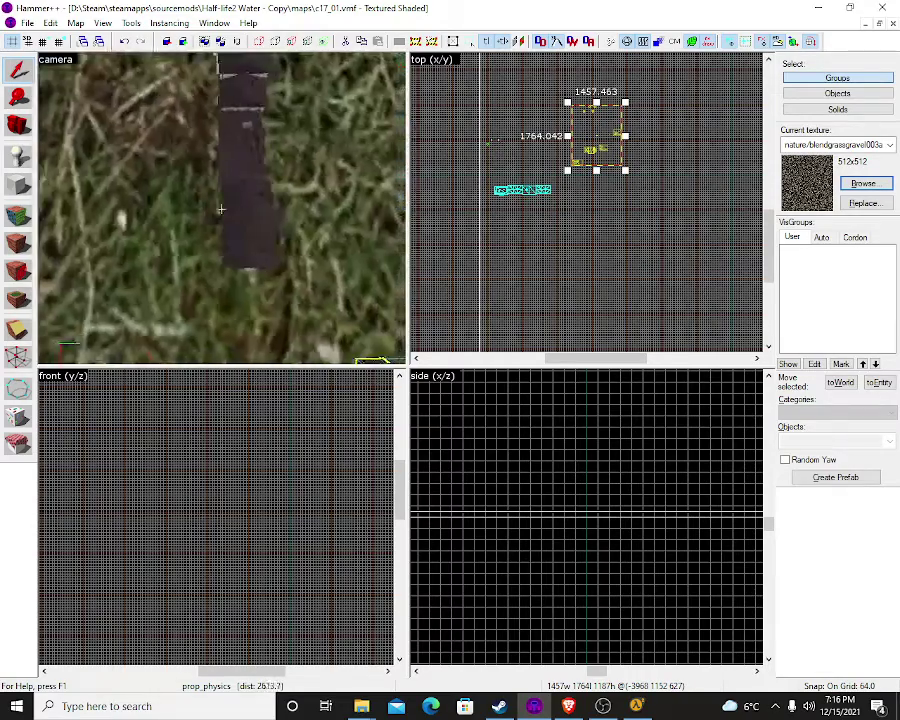
{"action": "key", "text": "w"}
{"action": "key", "text": "s"}
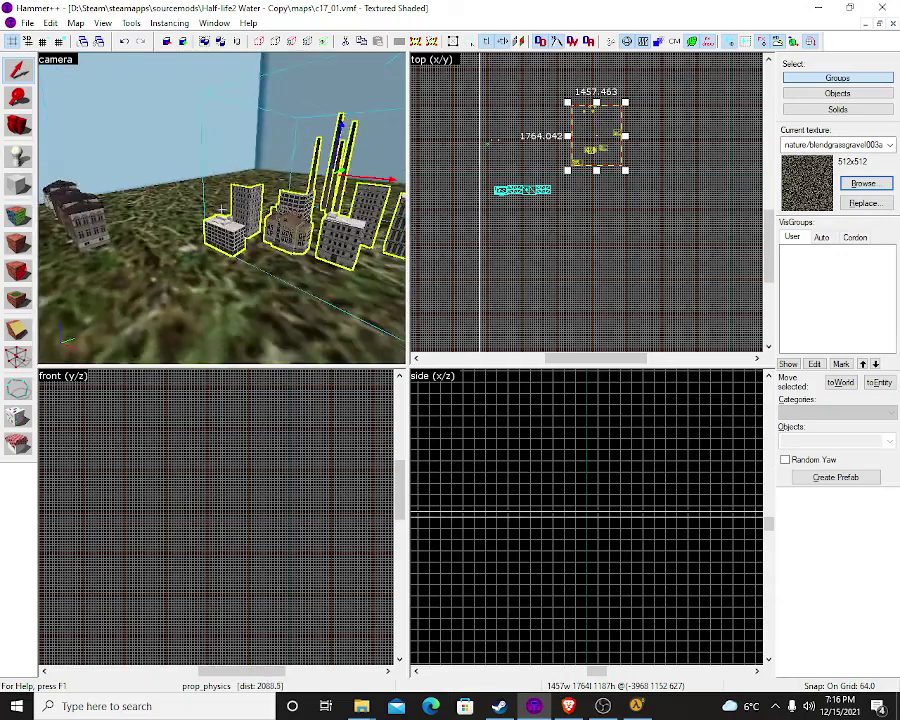
{"action": "key", "text": "z"}
{"action": "left_click_drag", "start_coordinate": [300, 197], "coordinate": [203, 208]}
{"action": "key", "text": "z"}
Inspect the object properties of the info_player_start beside the buildings and close them without editing anything
{"action": "key", "text": "w"}
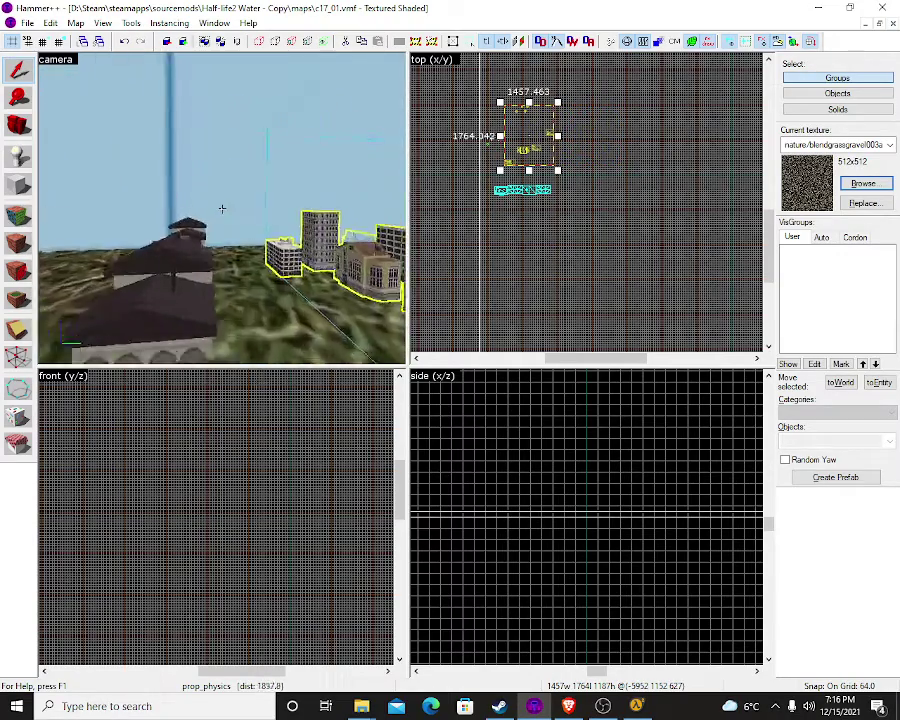
{"action": "key", "text": "s"}
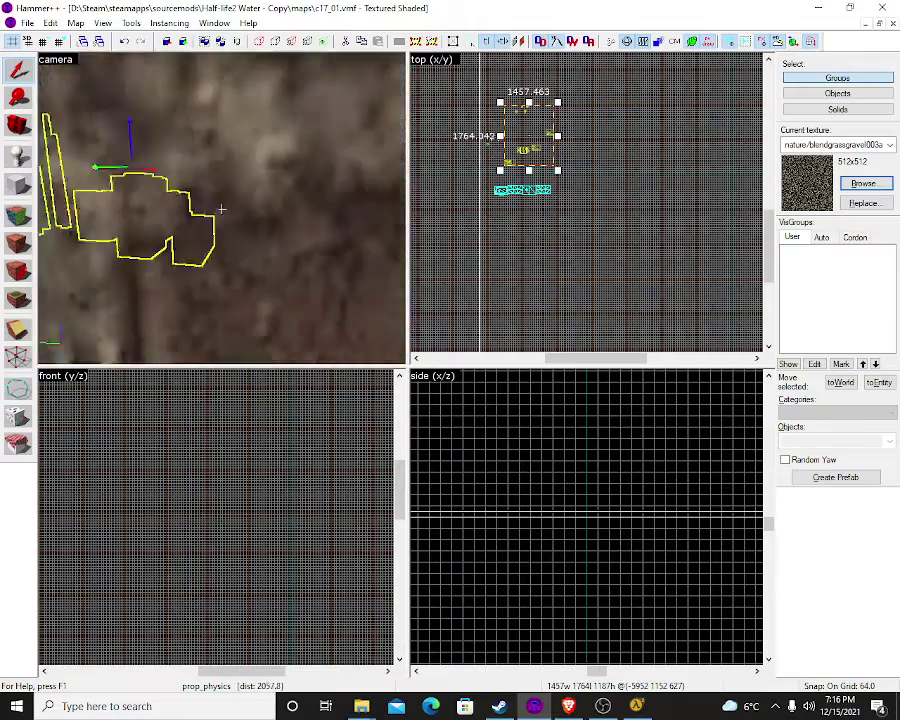
{"action": "key", "text": "w"}
{"action": "key", "text": "z"}
{"action": "key", "text": "s"}
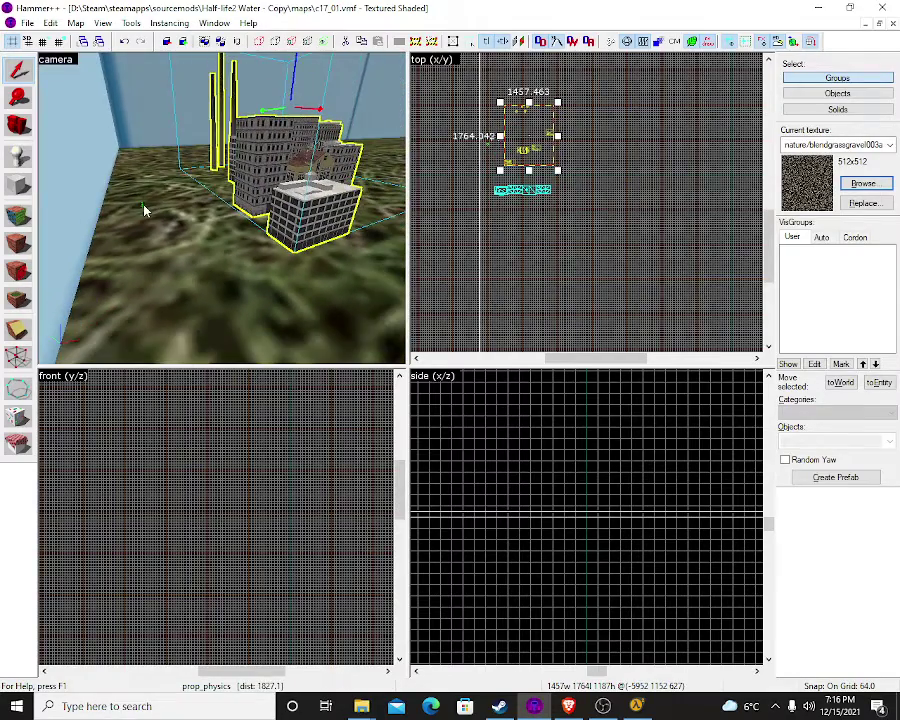
{"action": "left_click", "coordinate": [144, 205]}
{"action": "double_click", "coordinate": [144, 206]}
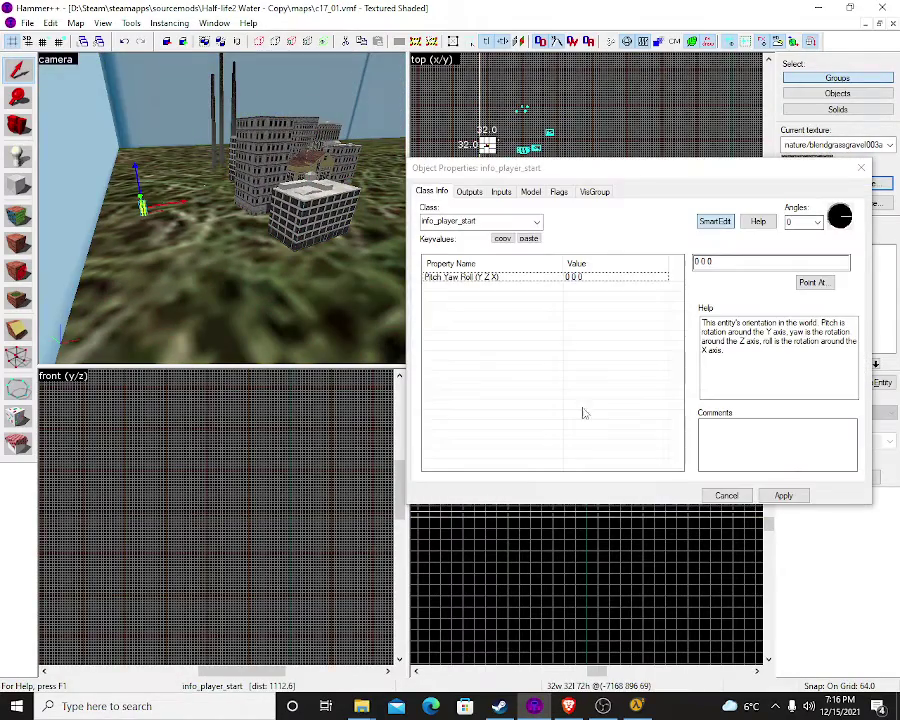
{"action": "left_click", "coordinate": [738, 498]}
Move the info_player_start along the Y axis from beside the industrial buildings to Y 0
{"action": "key", "text": "z"}
{"action": "key", "text": "w"}
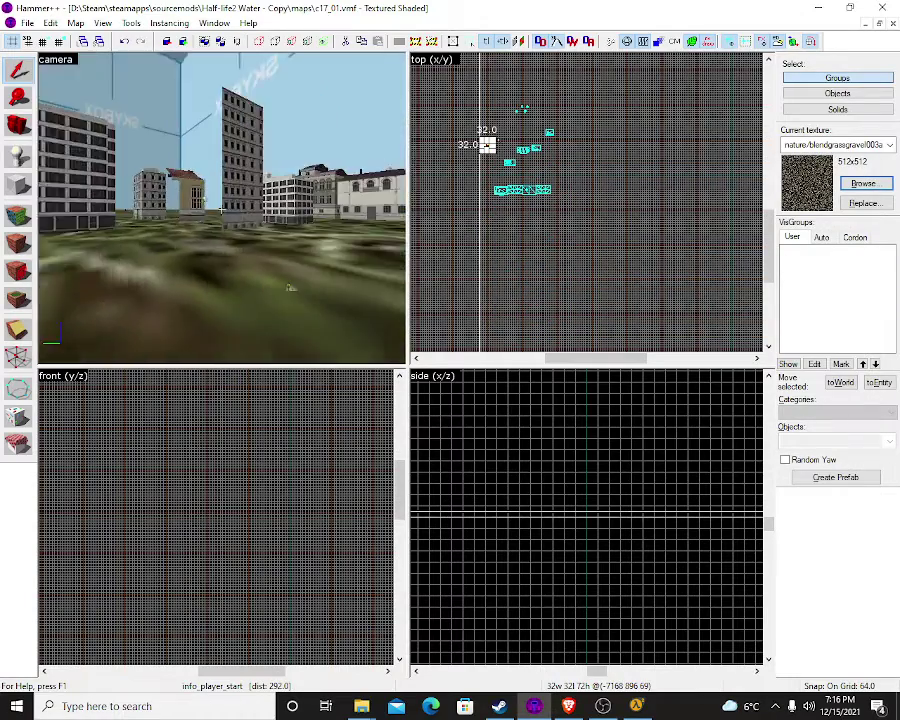
{"action": "key", "text": "s"}
{"action": "key", "text": "s"}
{"action": "key", "text": "s"}
{"action": "key", "text": "s"}
{"action": "key", "text": "s"}
{"action": "key", "text": "z"}
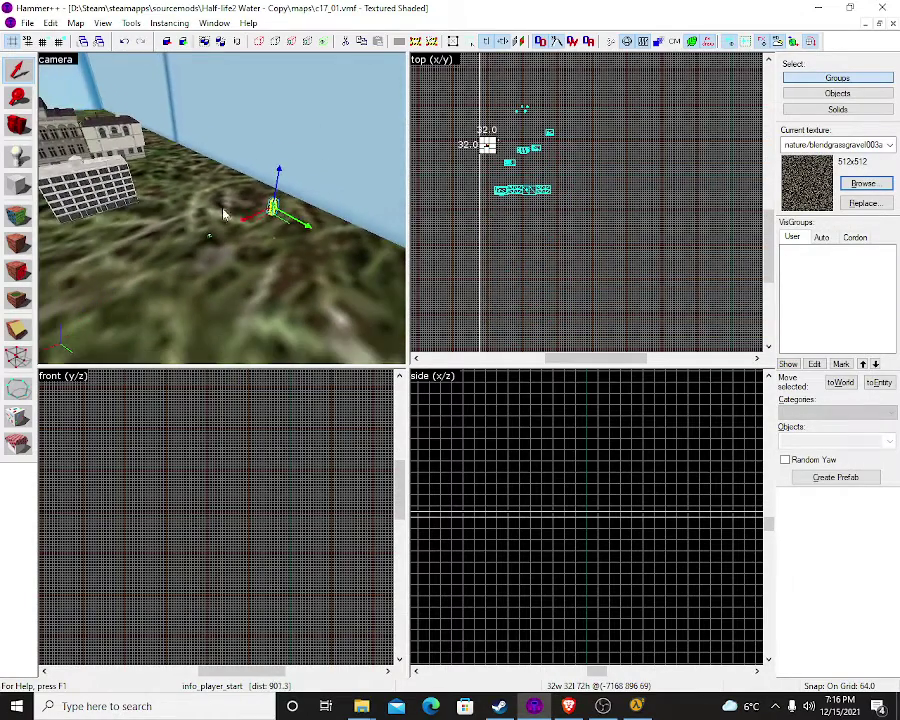
{"action": "left_click_drag", "start_coordinate": [313, 229], "coordinate": [190, 162]}
Select the industrial building cluster and move it along the X axis to about X -8256
{"action": "key", "text": "z"}
{"action": "key", "text": "w"}
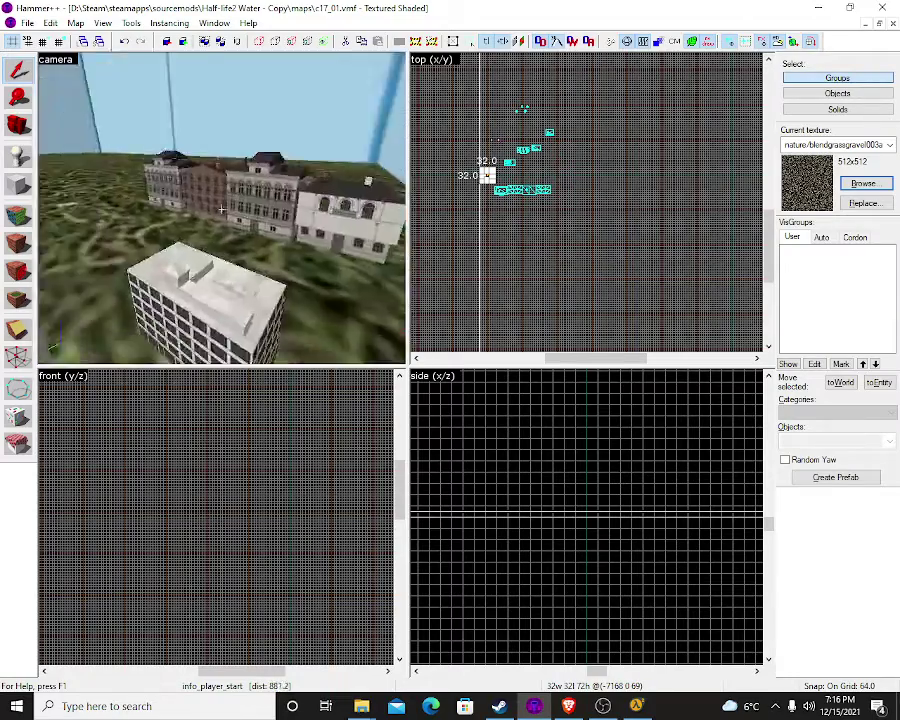
{"action": "key", "text": "w"}
{"action": "key", "text": "s"}
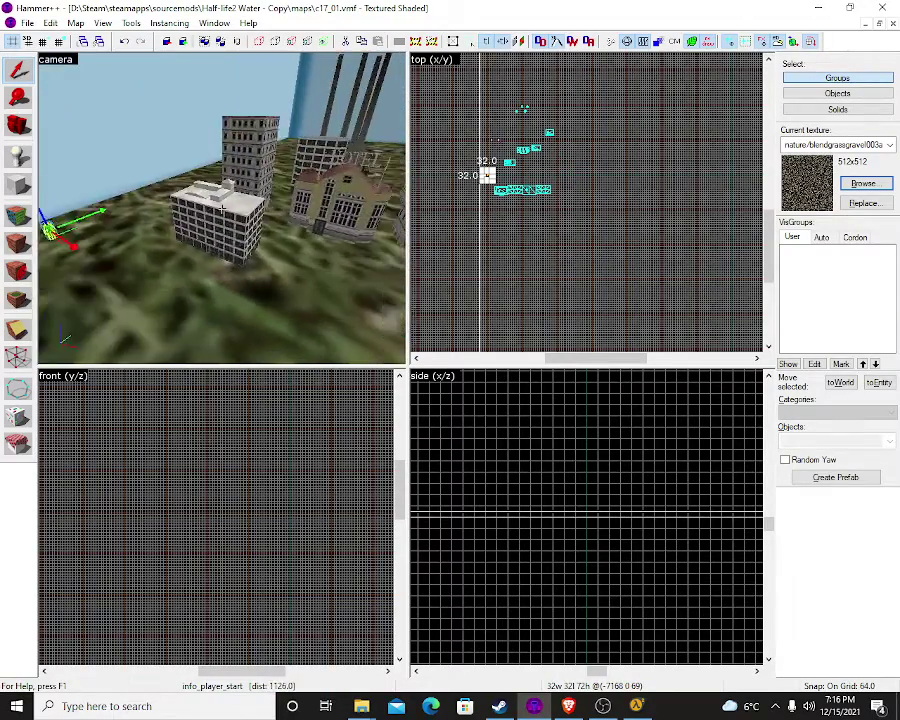
{"action": "key", "text": "a"}
{"action": "key", "text": "z"}
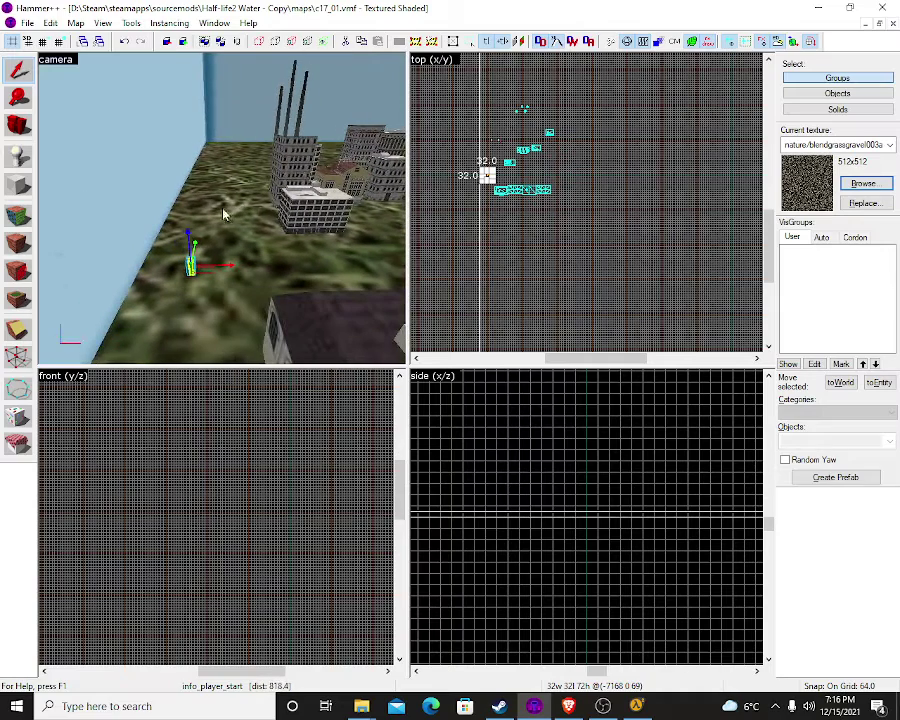
{"action": "left_click", "coordinate": [313, 196]}
{"action": "left_click", "coordinate": [336, 150]}
{"action": "left_click_drag", "start_coordinate": [391, 118], "coordinate": [395, 117]}
Move the industrial building cluster back inside the skybox along the X axis to about X -6464
{"action": "key", "text": "z"}
{"action": "key", "text": "a"}
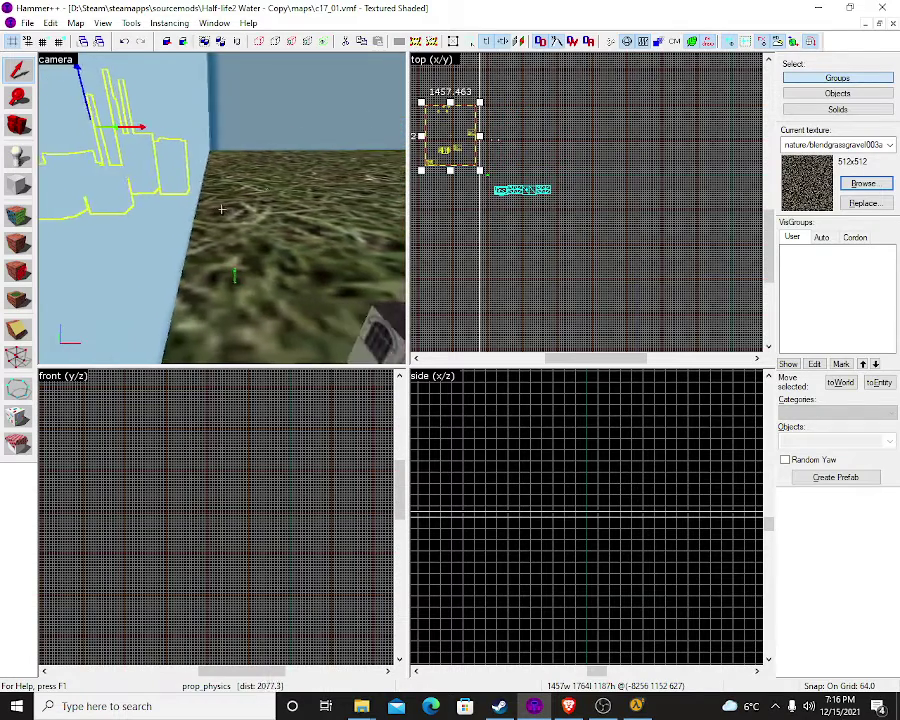
{"action": "key", "text": "z"}
{"action": "left_click_drag", "start_coordinate": [175, 135], "coordinate": [178, 143]}
{"action": "key", "text": "z"}
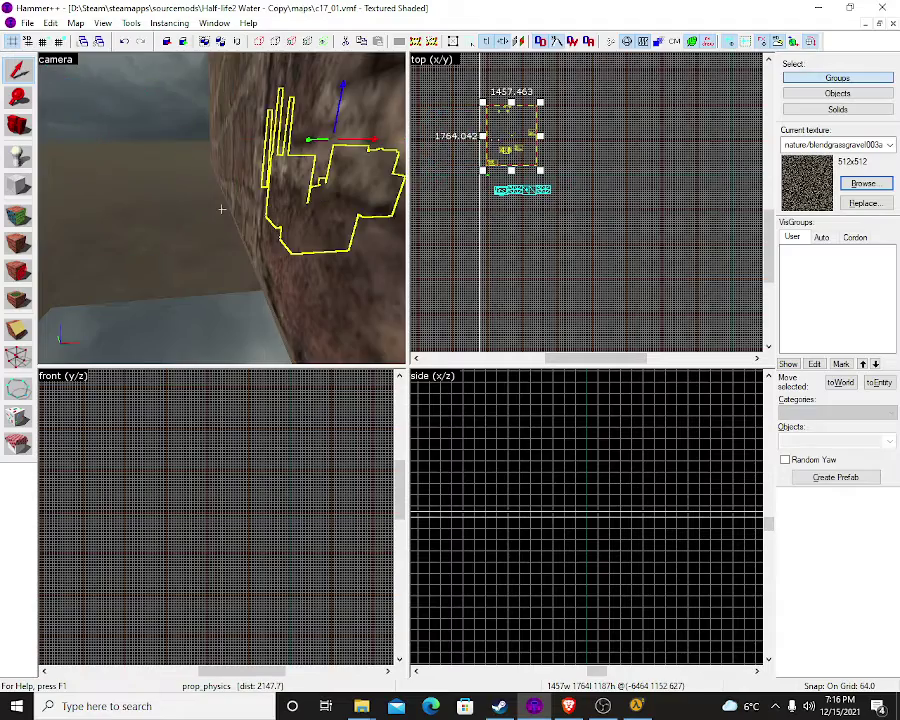
Check the cluster's placement beside the player start and start compiling the c17_01 map
{"action": "key", "text": "d"}
{"action": "key", "text": "w"}
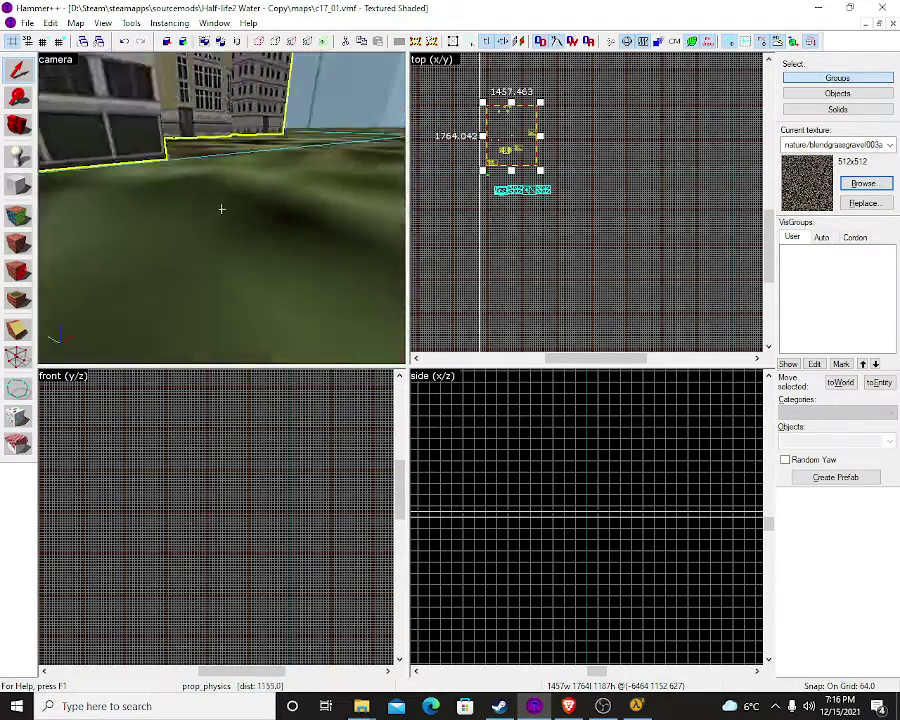
{"action": "key", "text": "s"}
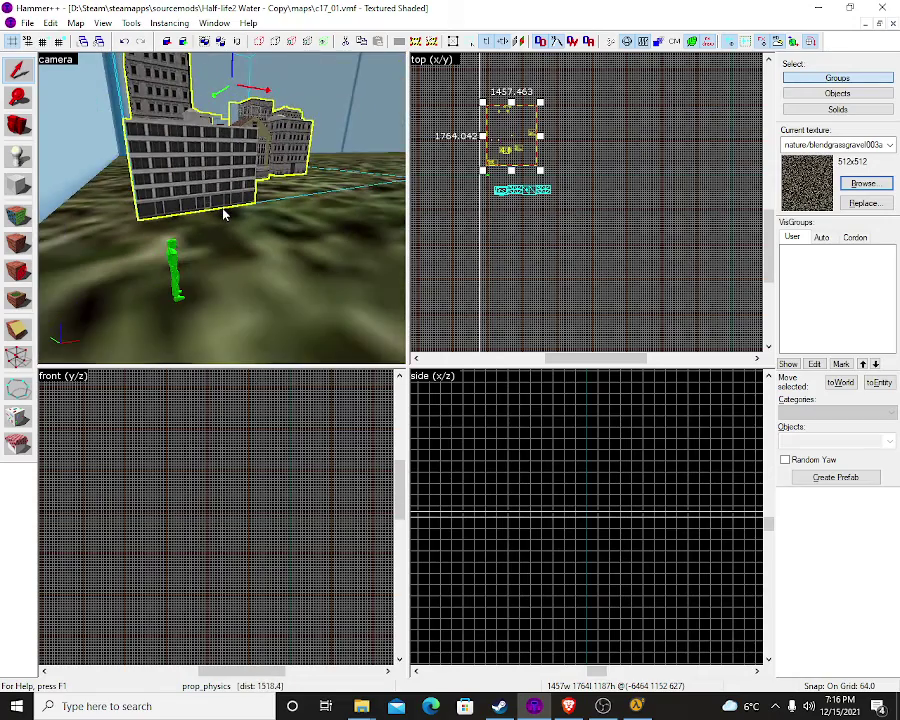
{"action": "key", "text": "F9"}
{"action": "key", "text": "Return"}
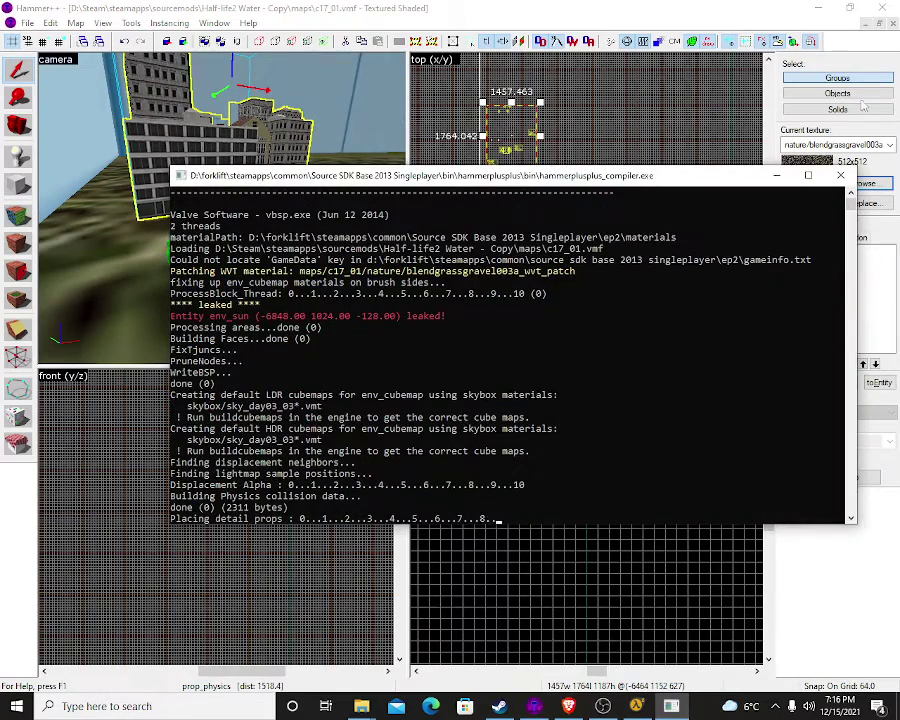
Copy the leaked env_sun's coordinates -6848.00 1024.00 -128.00 from the compile log and close the compiler window
{"action": "scroll", "coordinate": [669, 398], "scroll_direction": "up", "scroll_amount": 4}
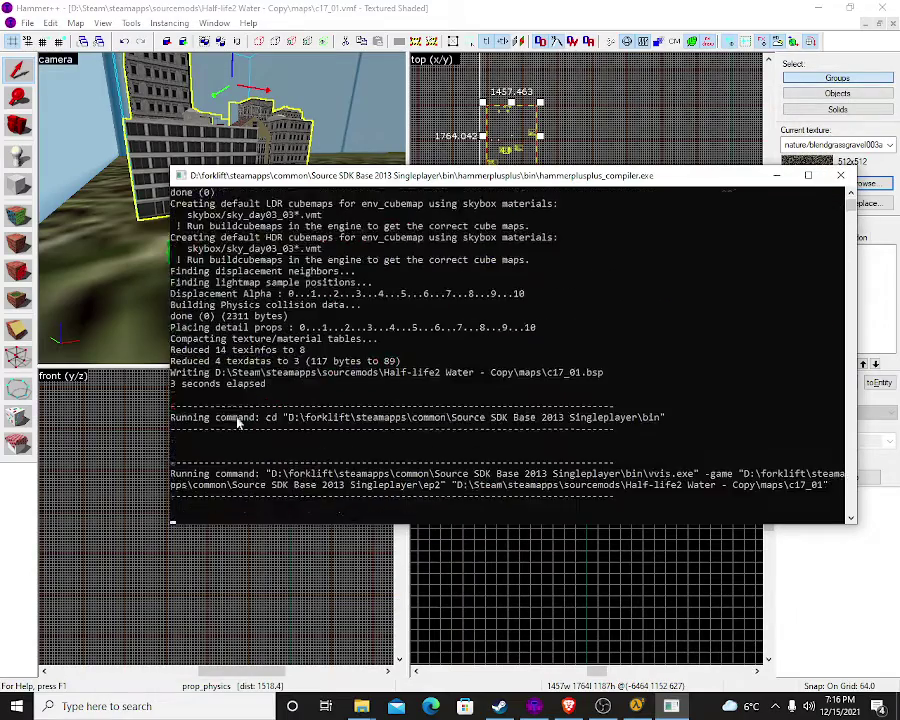
{"action": "scroll", "coordinate": [238, 421], "scroll_direction": "up", "scroll_amount": 8}
{"action": "left_click_drag", "start_coordinate": [280, 402], "coordinate": [411, 403]}
{"action": "left_click", "coordinate": [267, 396]}
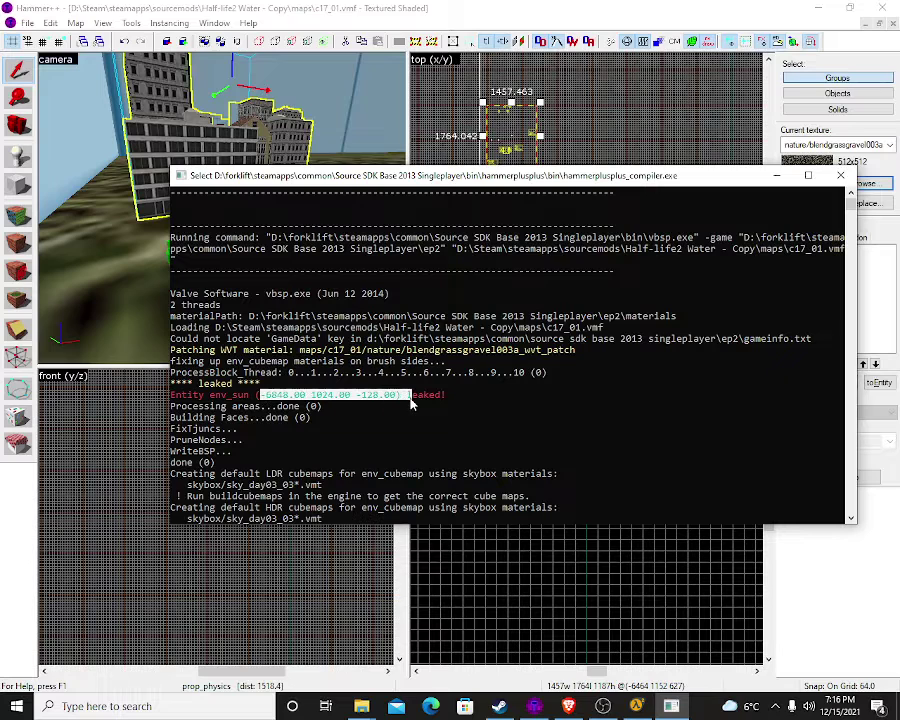
{"action": "key", "text": "ctrl+c"}
{"action": "left_click_drag", "start_coordinate": [262, 395], "coordinate": [393, 397]}
{"action": "key", "text": "ctrl+c"}
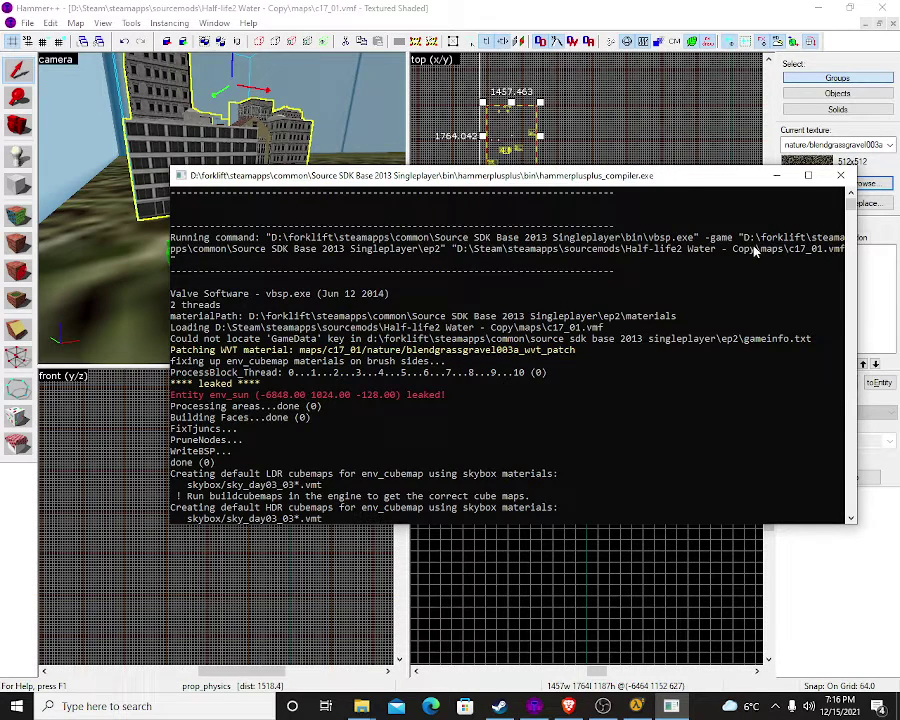
{"action": "left_click", "coordinate": [840, 177]}
Center the views on the copied env_sun coordinates with Go to Coordinates
{"action": "left_click", "coordinate": [131, 23]}
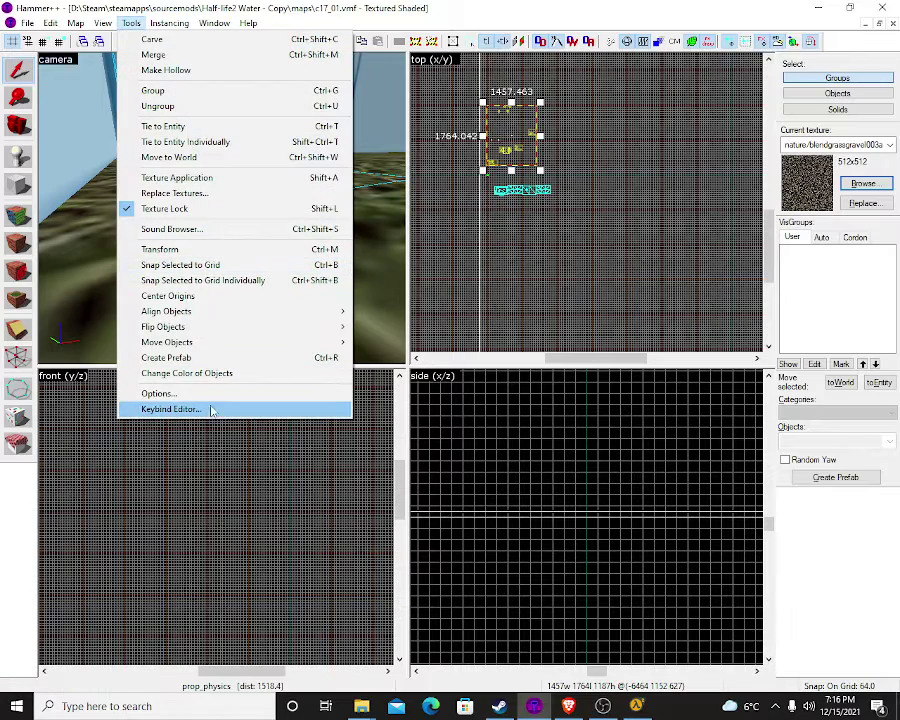
{"action": "mouse_move", "coordinate": [108, 24]}
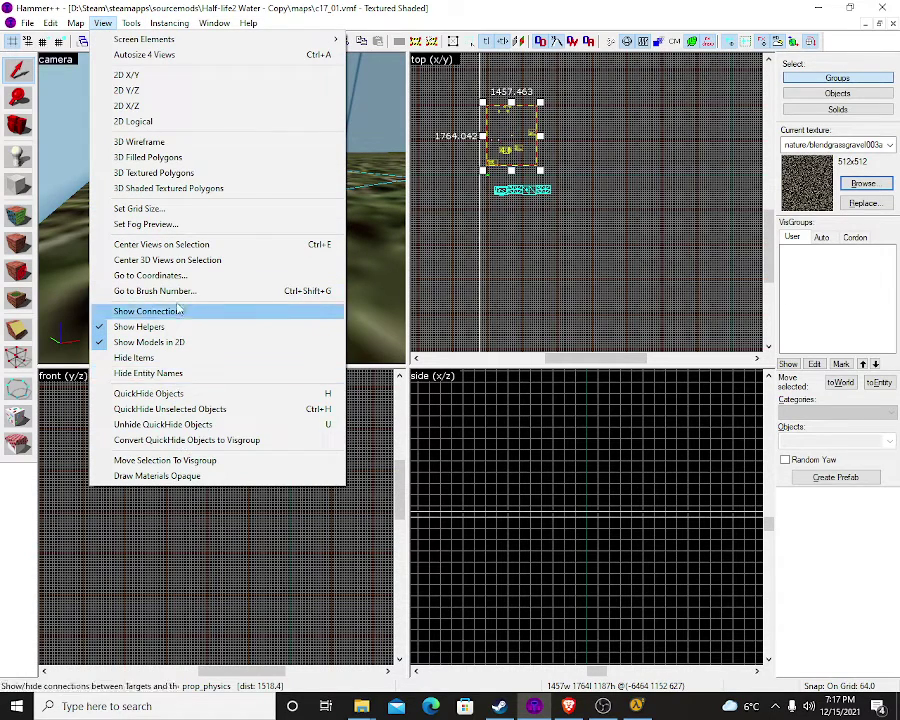
{"action": "left_click", "coordinate": [150, 275]}
{"action": "left_click", "coordinate": [426, 418]}
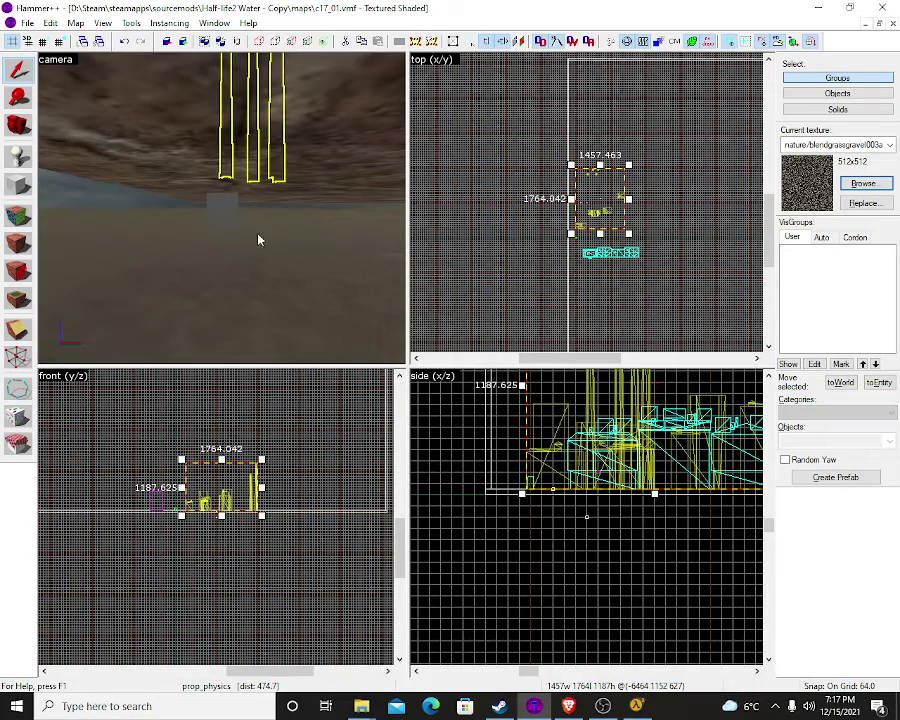
Select the env_sun below the floor and move it up inside the map to Z 1024
{"action": "key", "text": "z"}
{"action": "key", "text": "w"}
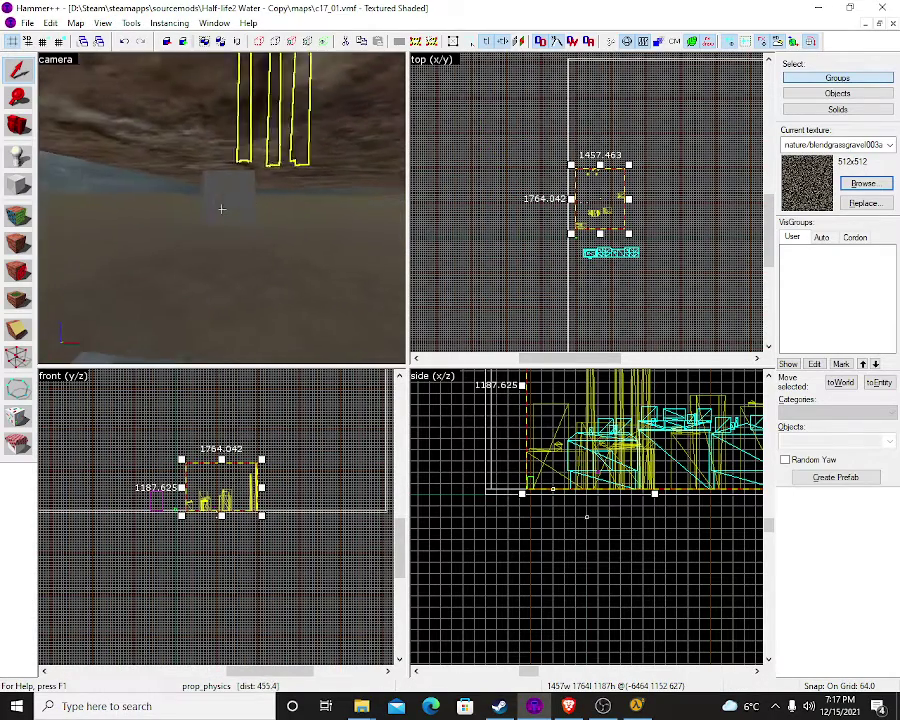
{"action": "key", "text": "z"}
{"action": "left_click", "coordinate": [223, 213]}
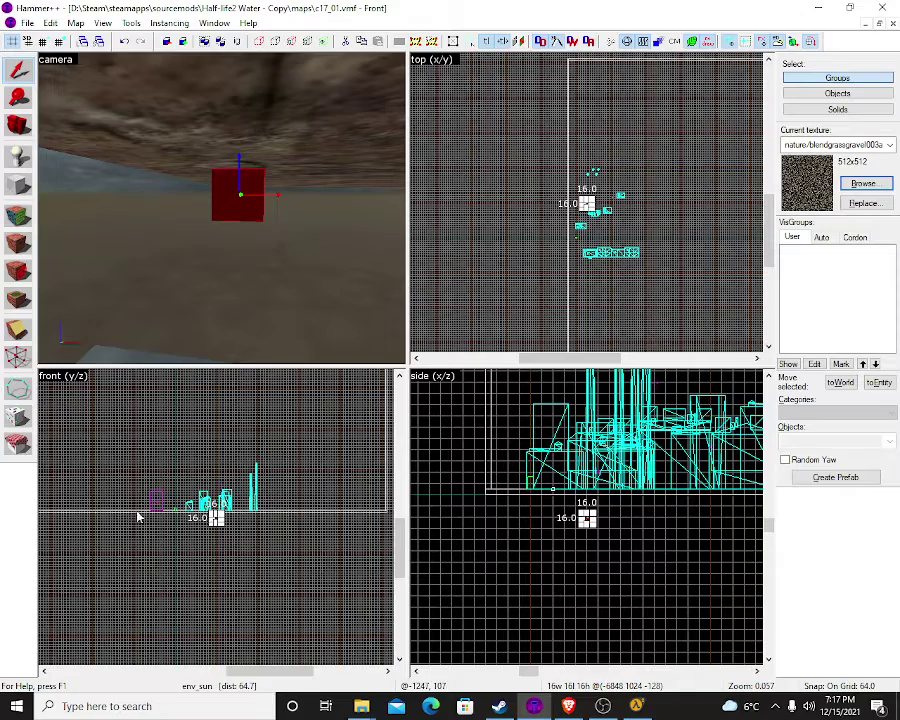
{"action": "scroll", "coordinate": [229, 539], "scroll_direction": "up", "scroll_amount": 8}
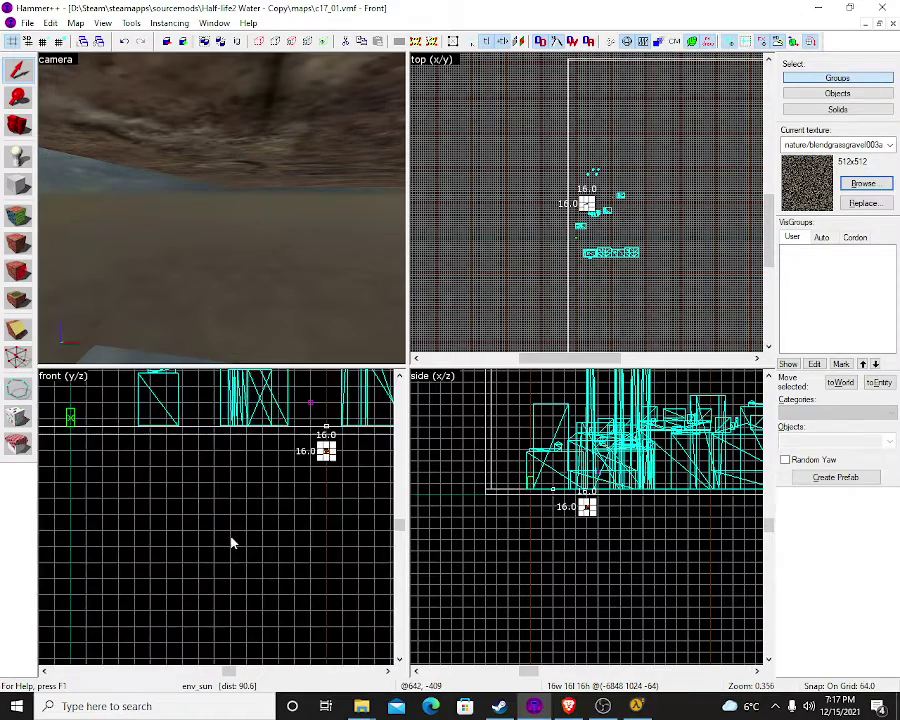
{"action": "scroll", "coordinate": [231, 540], "scroll_direction": "down", "scroll_amount": 7}
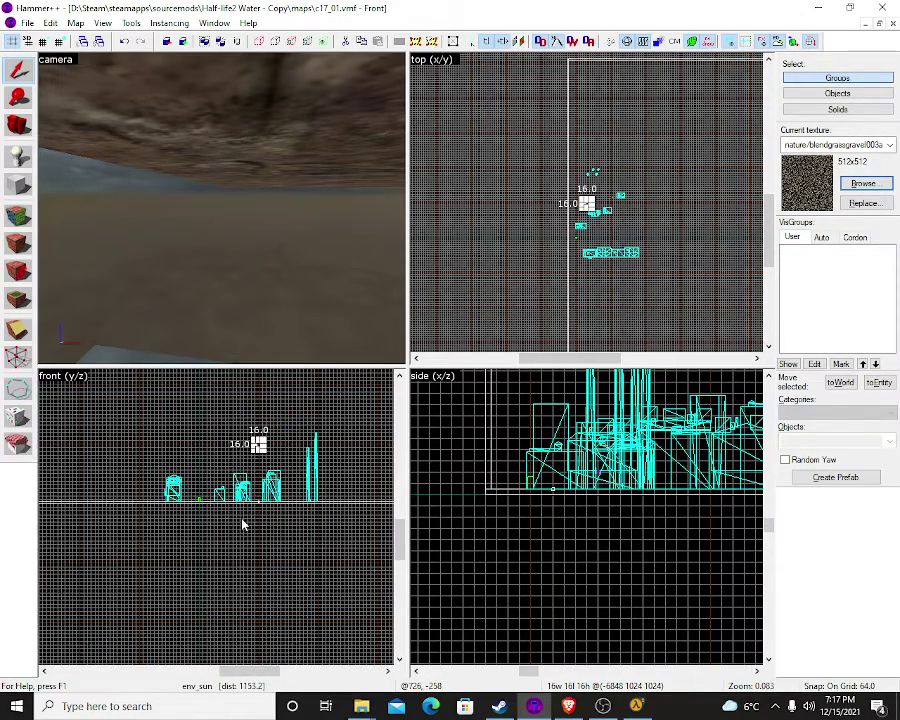
Recompile the c17_01 map with the relocated env_sun, follow the compile log, and close the compiler window when it finishes
{"action": "key", "text": "z"}
{"action": "key", "text": "w"}
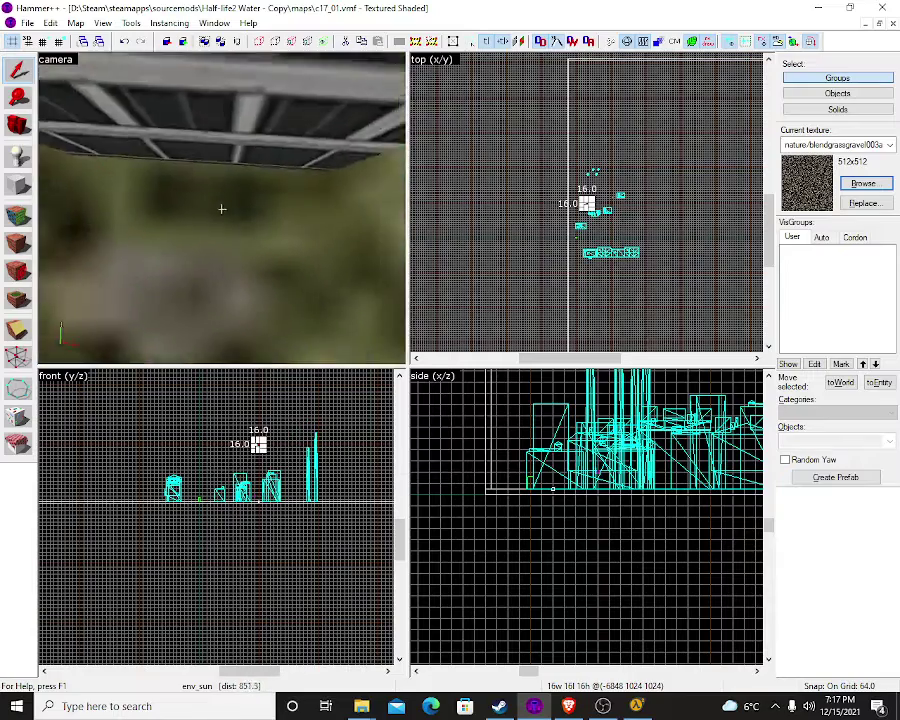
{"action": "key", "text": "w"}
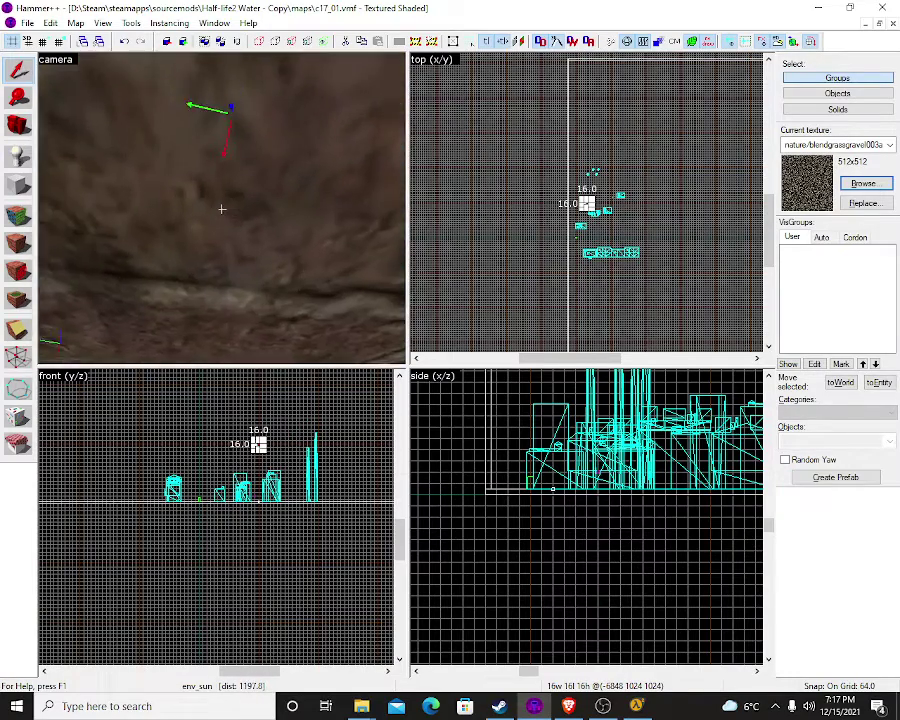
{"action": "key", "text": "z"}
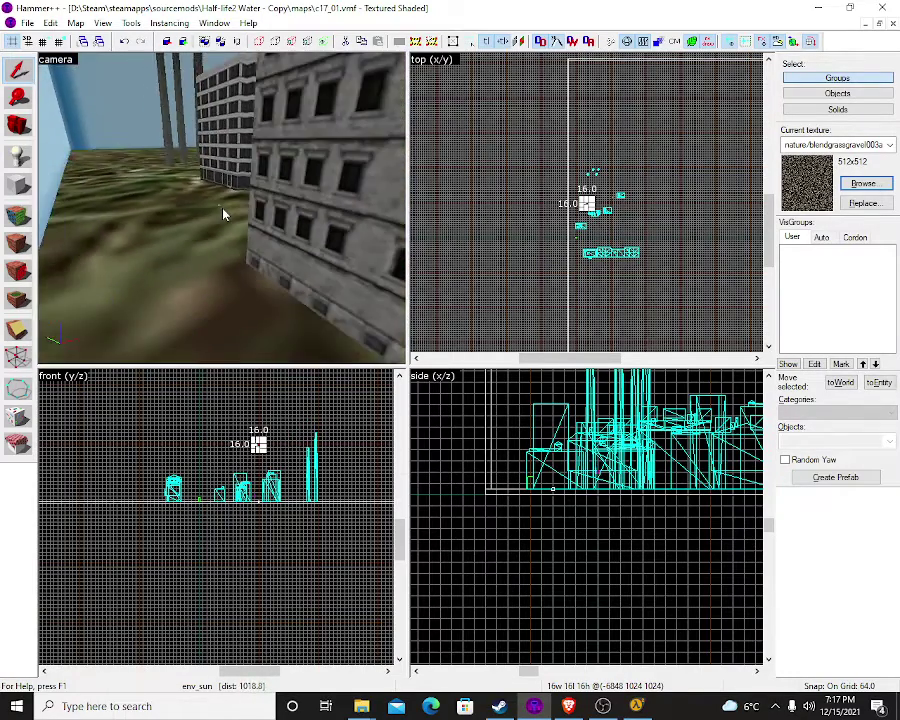
{"action": "key", "text": "F9"}
{"action": "key", "text": "Return"}
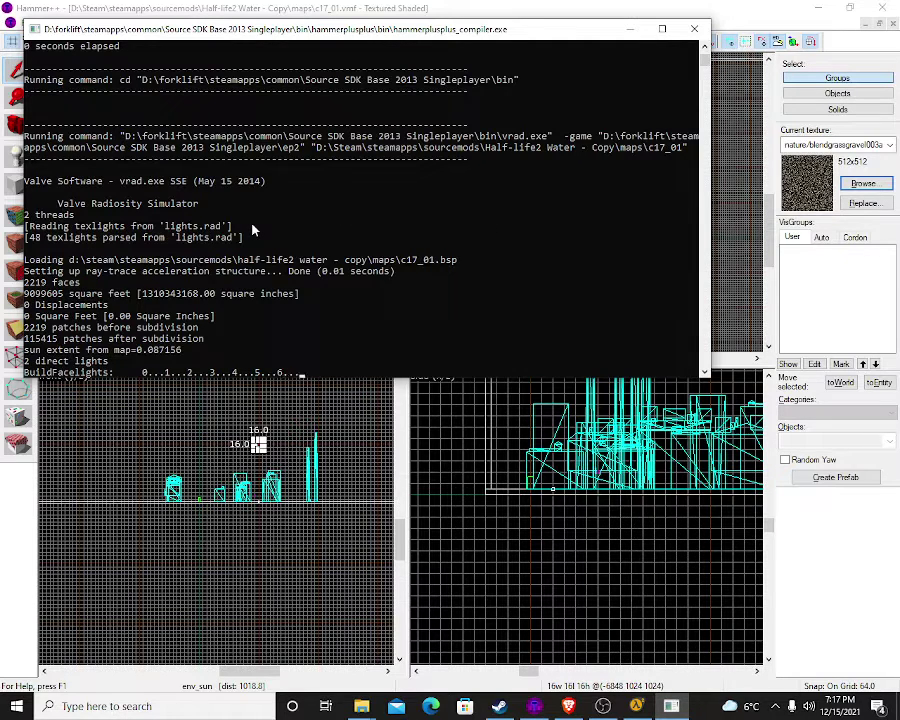
{"action": "scroll", "coordinate": [183, 211], "scroll_direction": "up", "scroll_amount": 3}
{"action": "scroll", "coordinate": [184, 222], "scroll_direction": "down", "scroll_amount": 5}
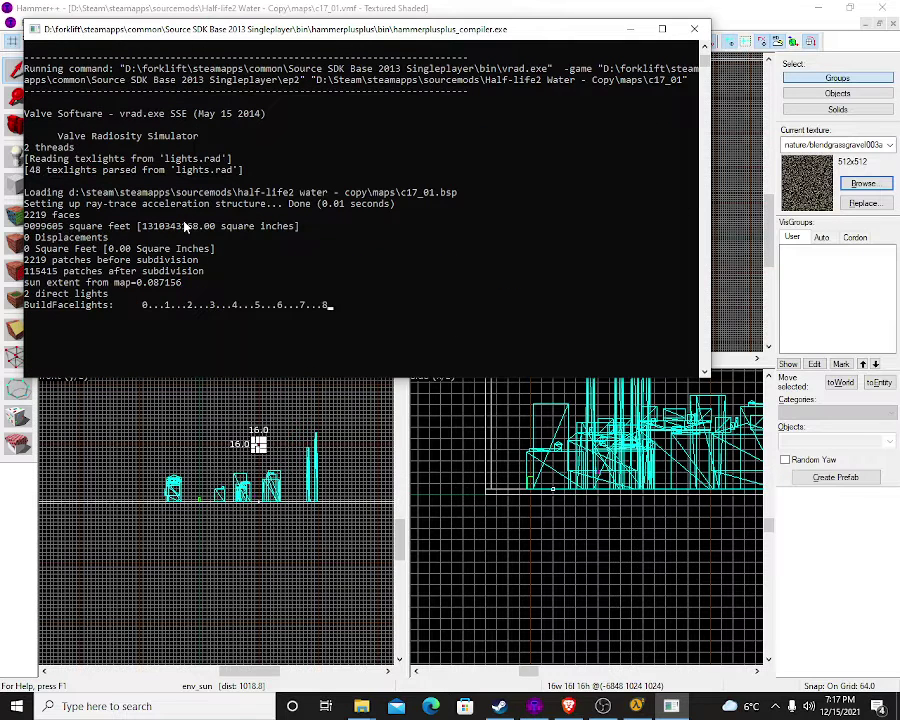
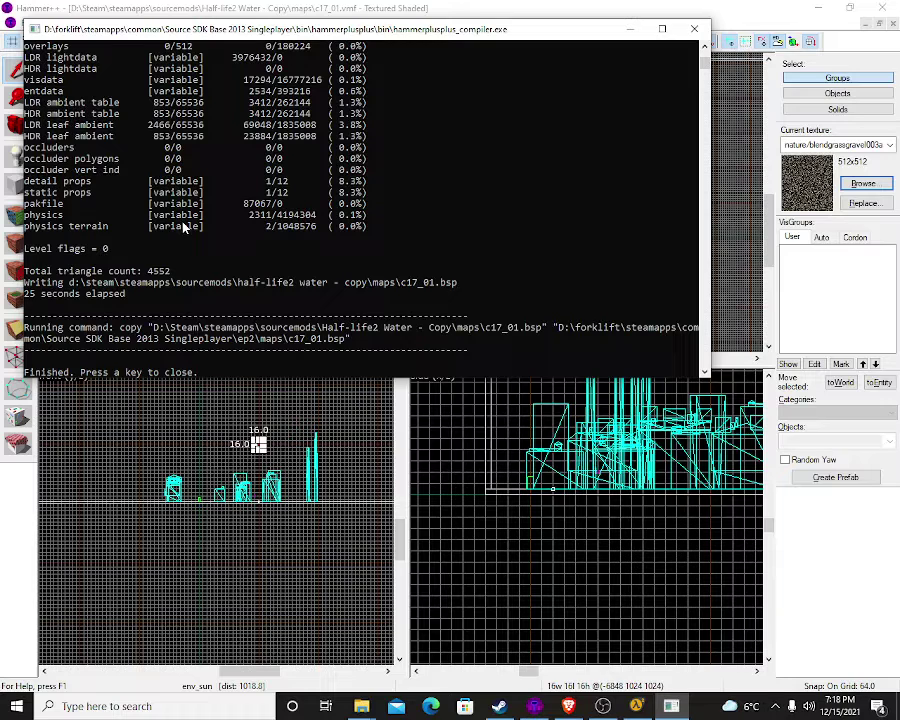
{"action": "key", "text": "Return"}
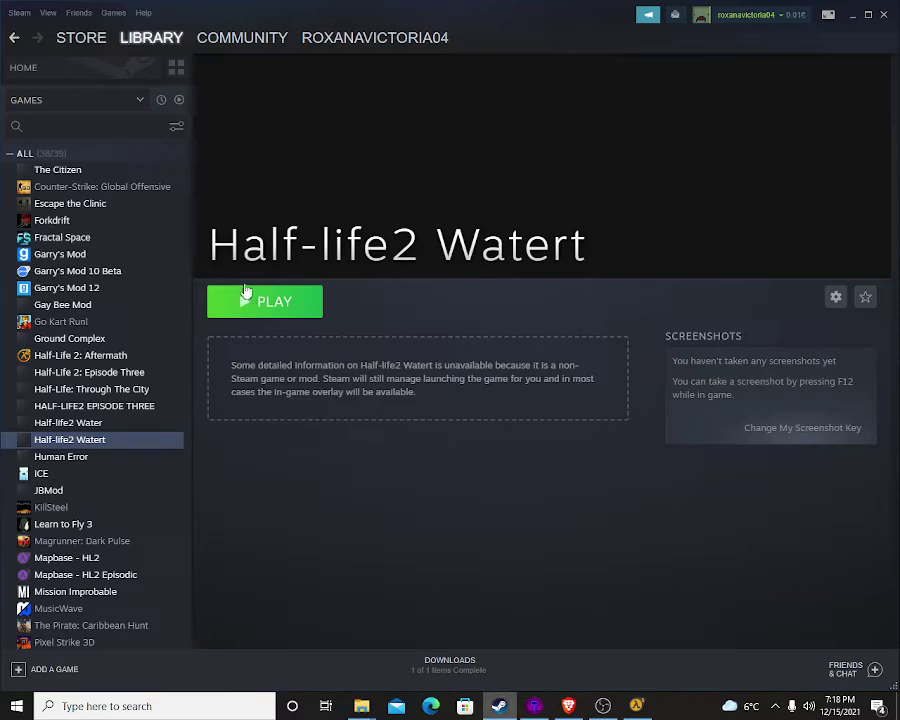
Launch the Half-life2 Watert mod and load the recompiled map with the console command map c17_01
{"action": "left_click", "coordinate": [241, 299]}
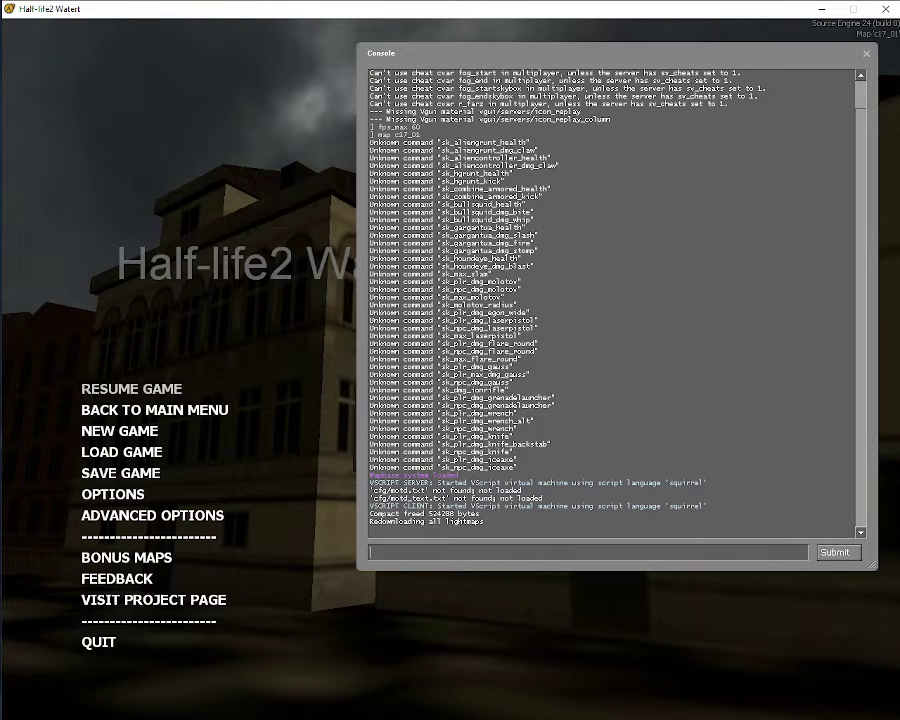
{"action": "type", "text": "map"}
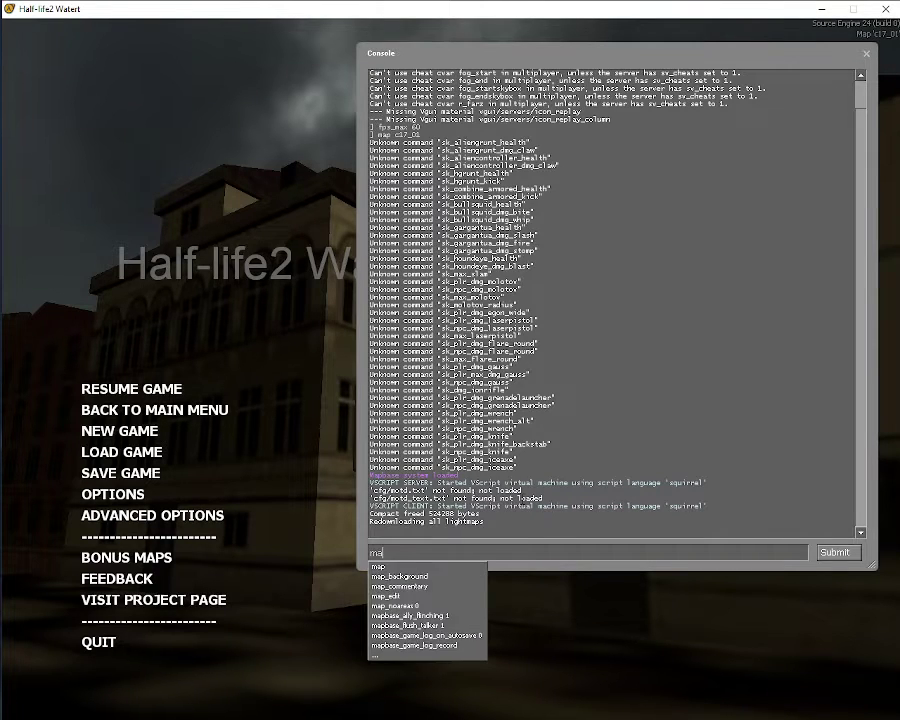
{"action": "key", "text": "Up"}
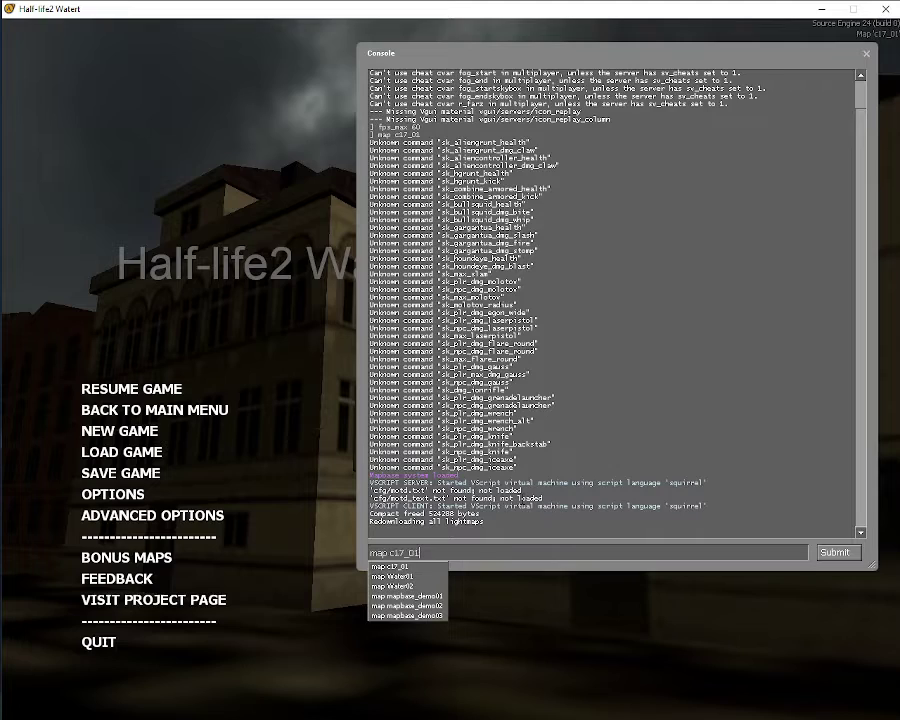
{"action": "key", "text": "Return"}
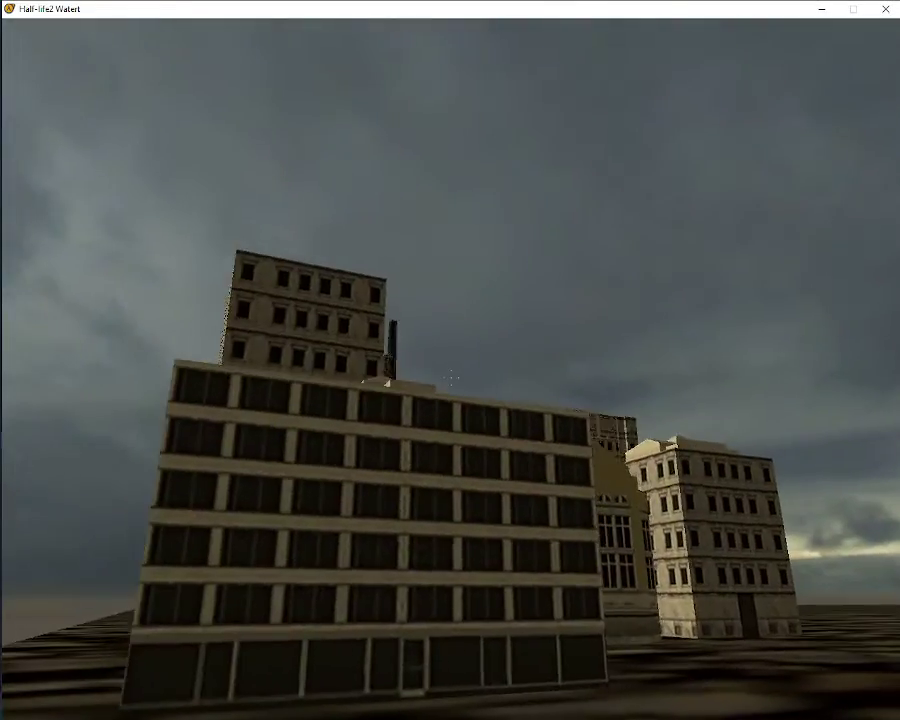
Cap the game's frame rate with the console command fps_max 60 and return to the map
{"action": "key", "text": "grave"}
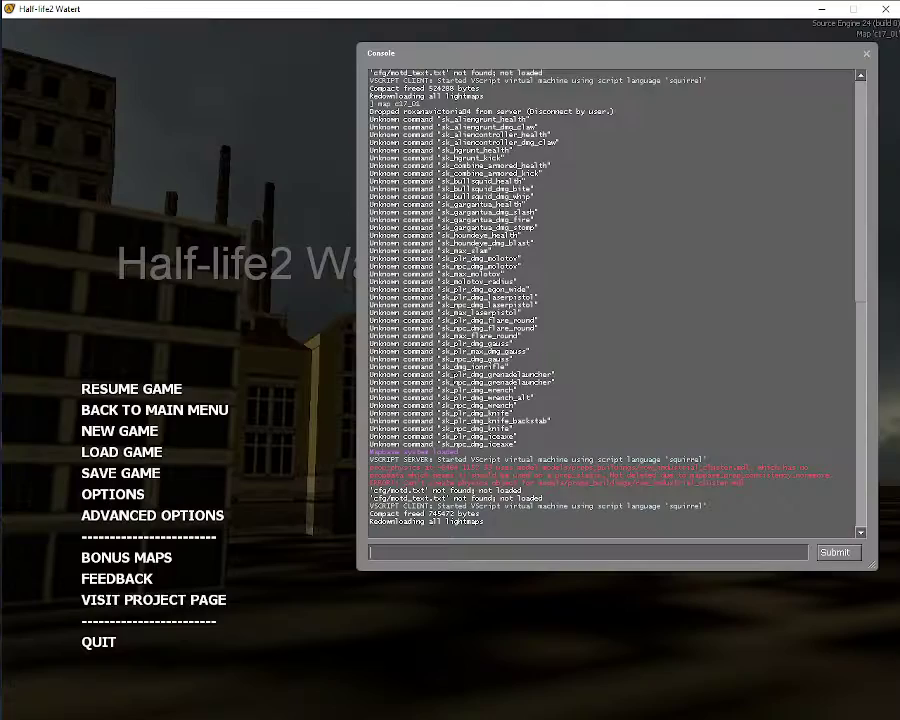
{"action": "type", "text": "fp"}
{"action": "type", "text": "60"}
{"action": "key", "text": "Return"}
{"action": "key", "text": "grave"}
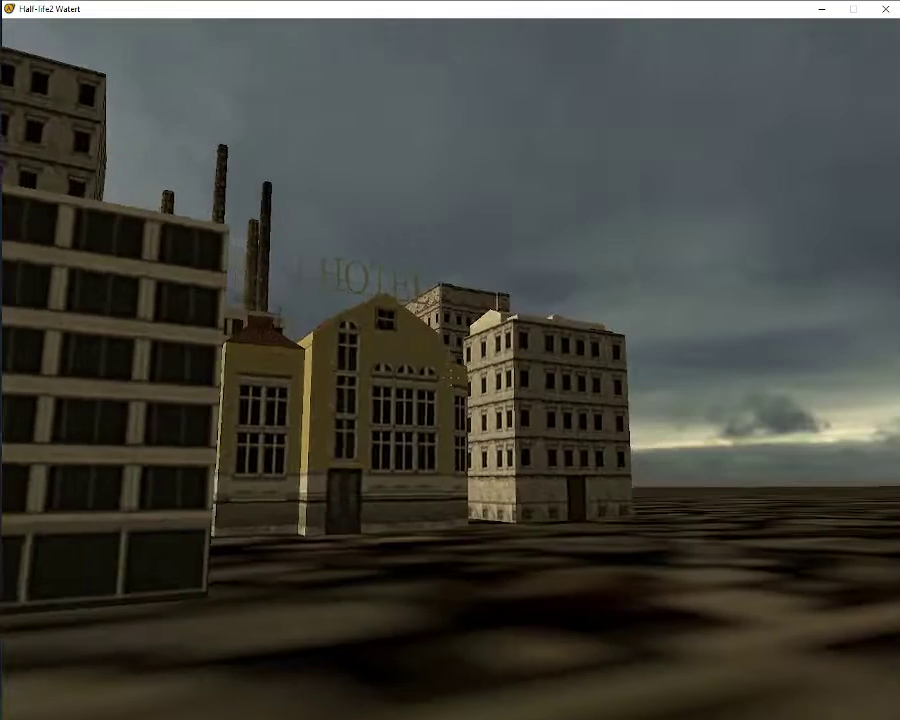
Walk around the buildings in c17_01 to check the lighting, quit without saving, and switch back to Hammer++
{"action": "key", "text": "d"}
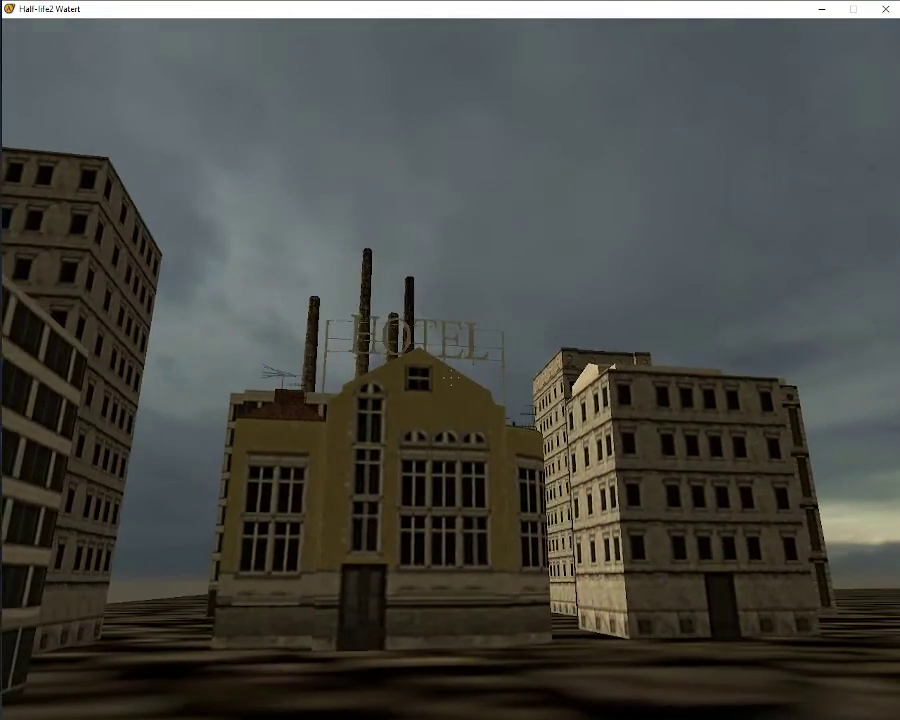
{"action": "key", "text": "d"}
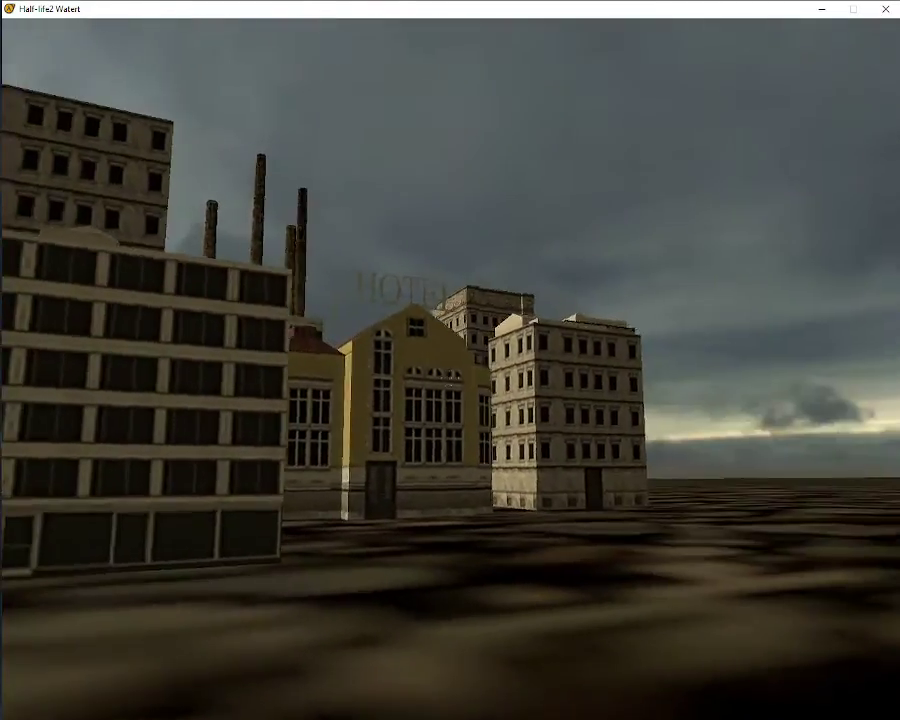
{"action": "key", "text": "grave"}
{"action": "left_click", "coordinate": [120, 638]}
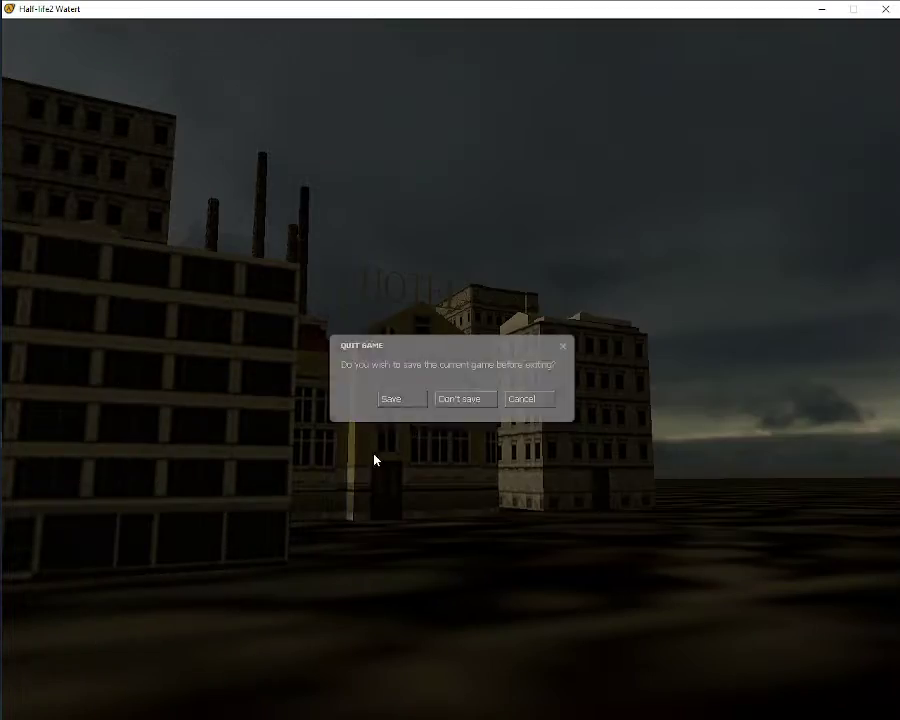
{"action": "left_click", "coordinate": [467, 400]}
{"action": "left_click", "coordinate": [534, 708]}
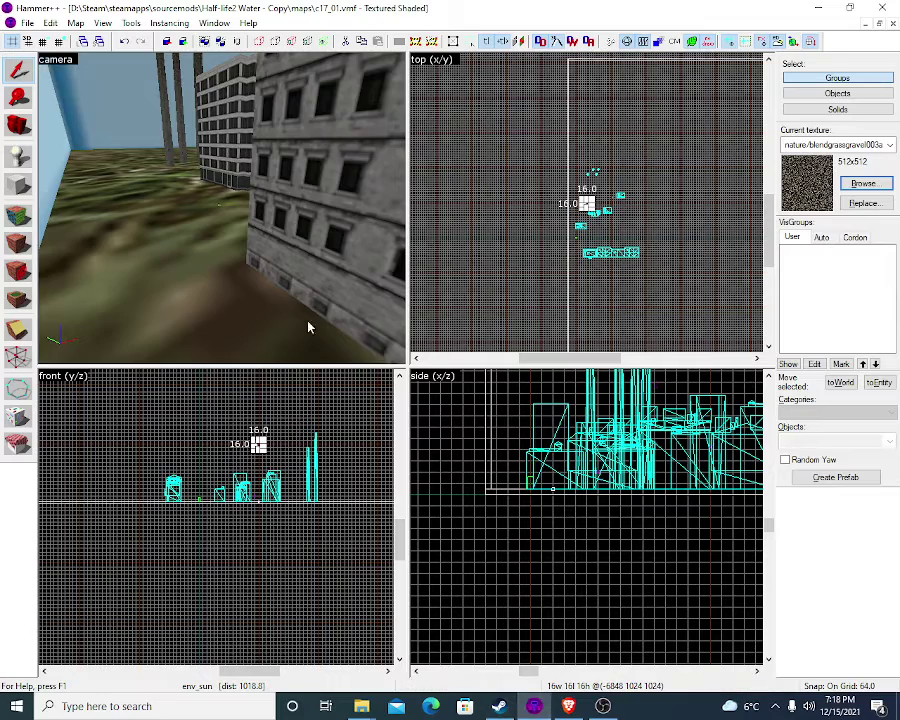
Open the properties of the env_fog_controller on the ground, set Fog Enable to Yes, and apply the change
{"action": "scroll", "coordinate": [237, 226], "scroll_direction": "down", "scroll_amount": 3}
{"action": "scroll", "coordinate": [237, 226], "scroll_direction": "up", "scroll_amount": 3}
{"action": "key", "text": "z"}
{"action": "key", "text": "w"}
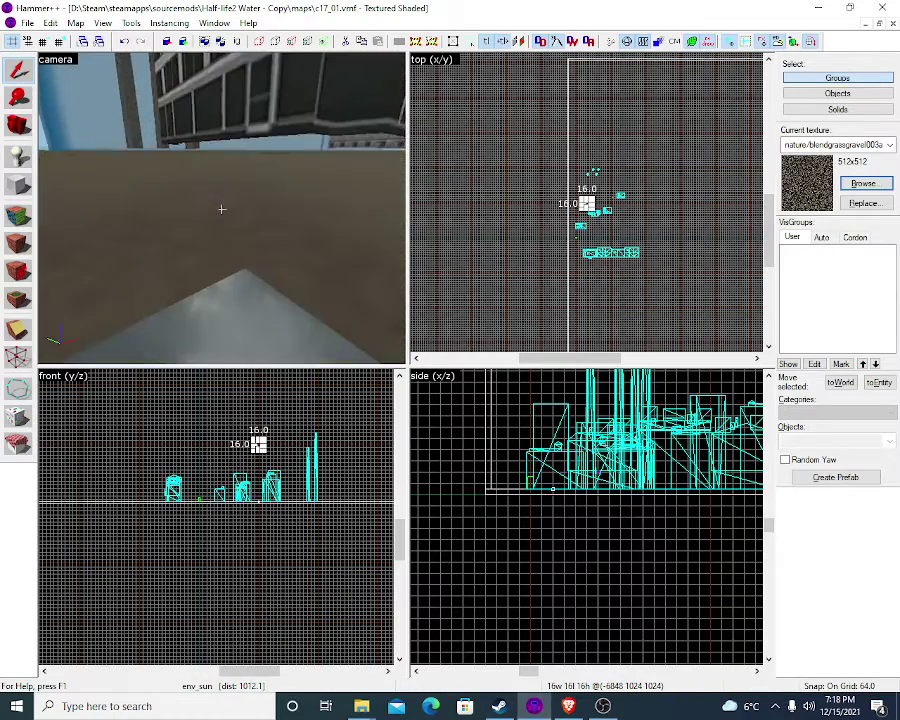
{"action": "key", "text": "s"}
{"action": "key", "text": "z"}
{"action": "double_click", "coordinate": [229, 210]}
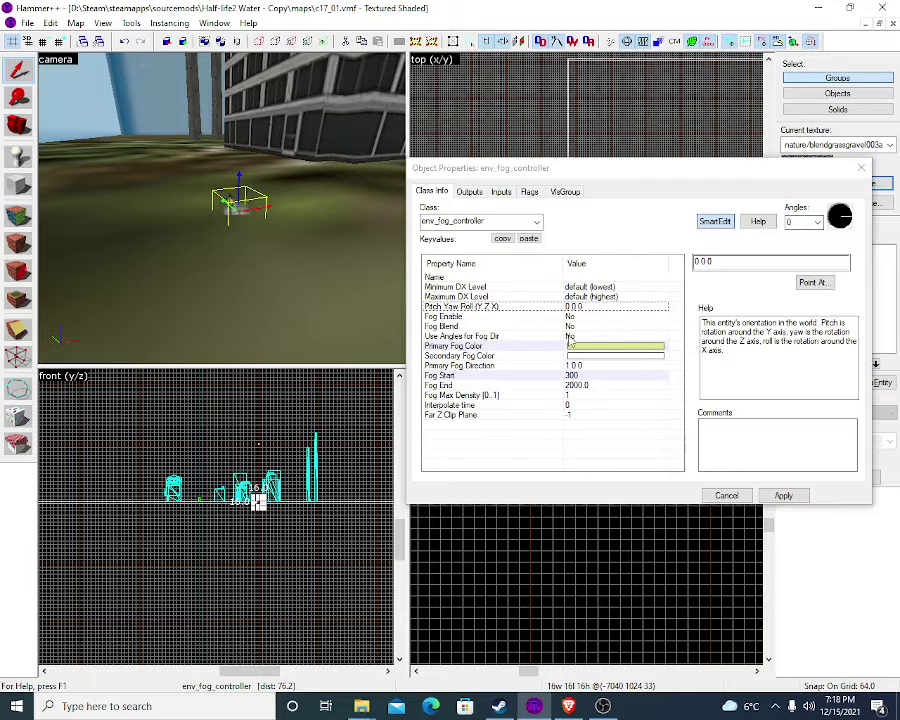
{"action": "left_click", "coordinate": [572, 316]}
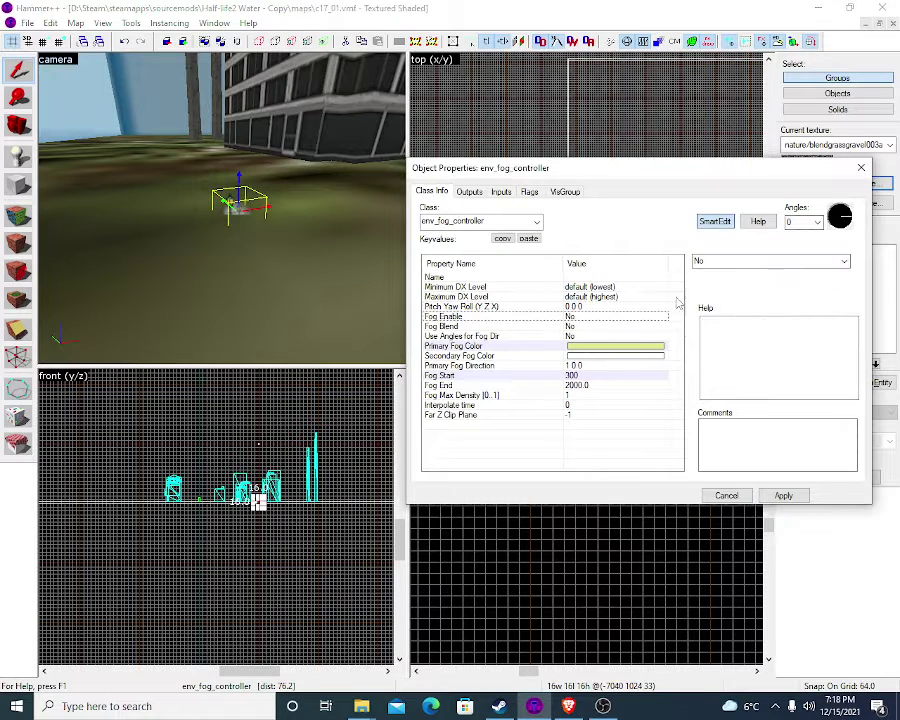
{"action": "left_click", "coordinate": [845, 262]}
{"action": "left_click", "coordinate": [770, 281]}
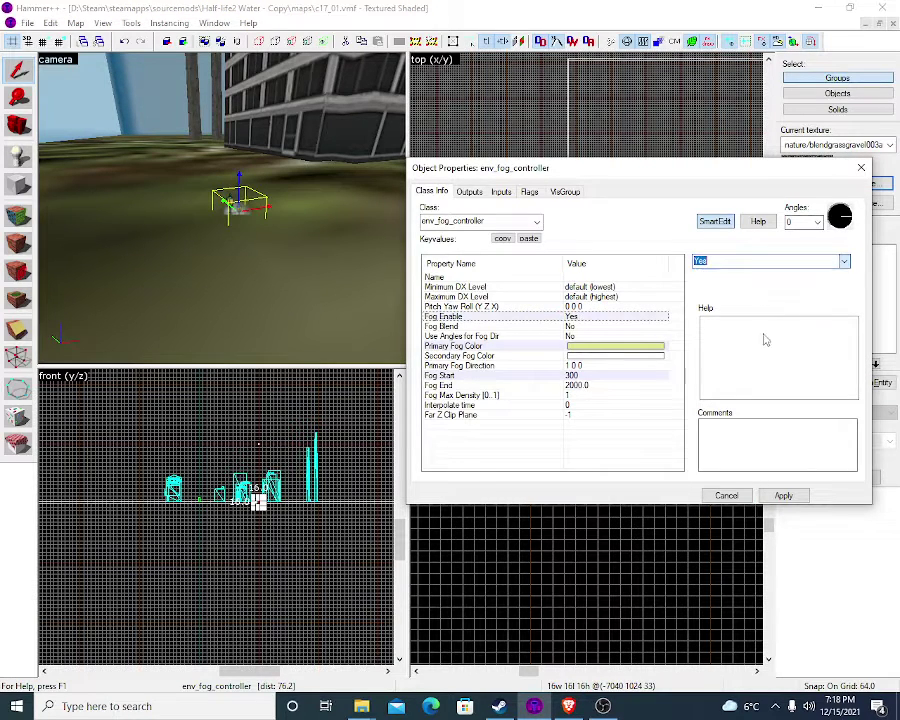
{"action": "left_click", "coordinate": [766, 497]}
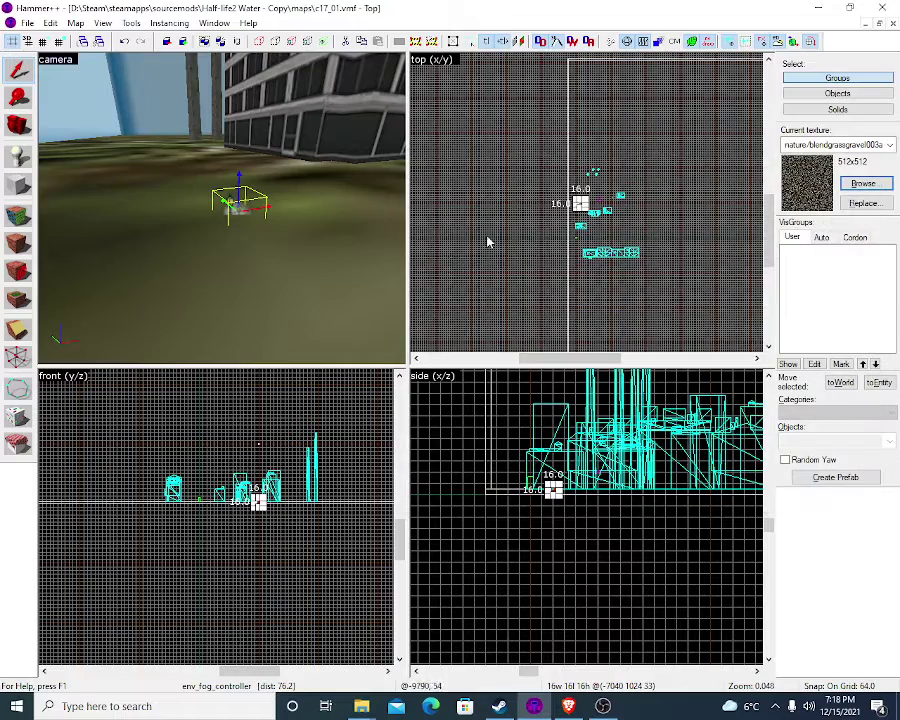
Place two info_player_start entities on the ground beside the existing player start with the Entity tool
{"action": "key", "text": "z"}
{"action": "key", "text": "w"}
{"action": "key", "text": "w"}
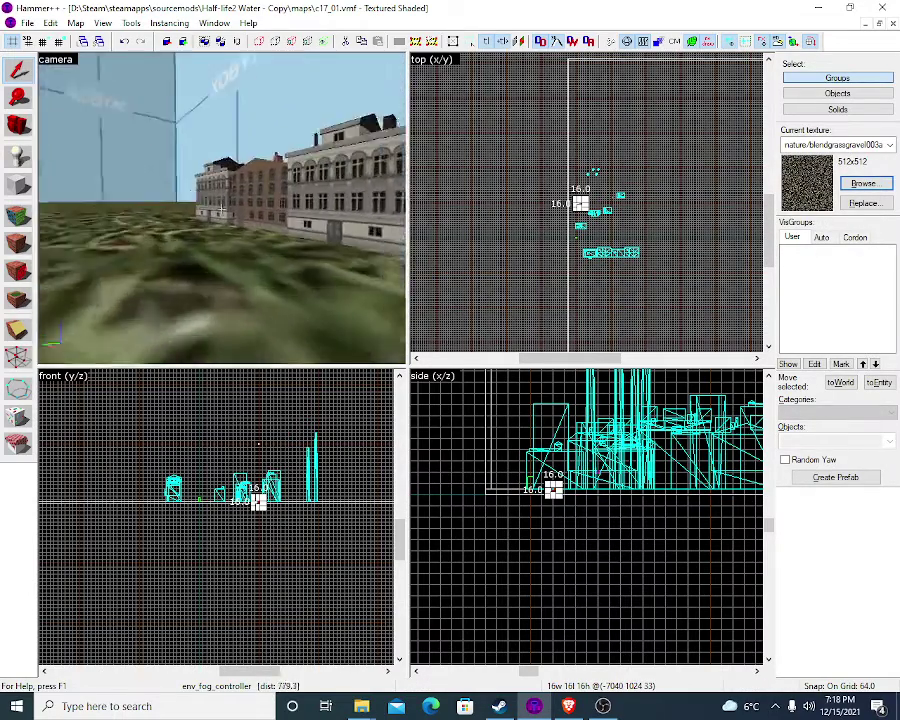
{"action": "key", "text": "s"}
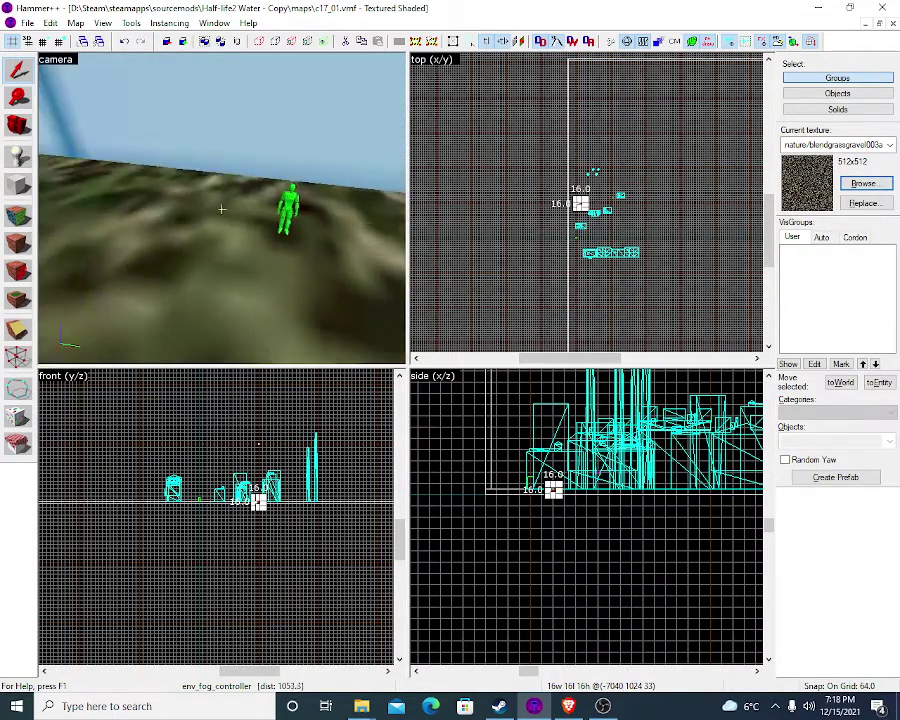
{"action": "key", "text": "z"}
{"action": "key", "text": "d"}
{"action": "key", "text": "z"}
{"action": "key", "text": "z"}
{"action": "key", "text": "z"}
{"action": "key", "text": "z"}
{"action": "key", "text": "z"}
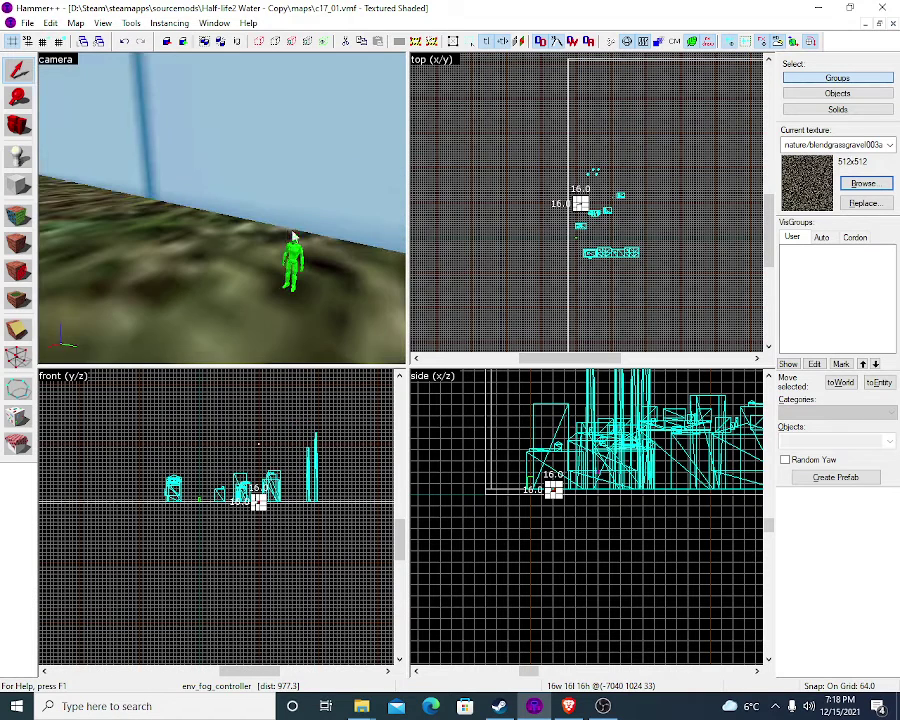
{"action": "left_click", "coordinate": [18, 156]}
{"action": "left_click", "coordinate": [182, 214]}
{"action": "left_click", "coordinate": [91, 234]}
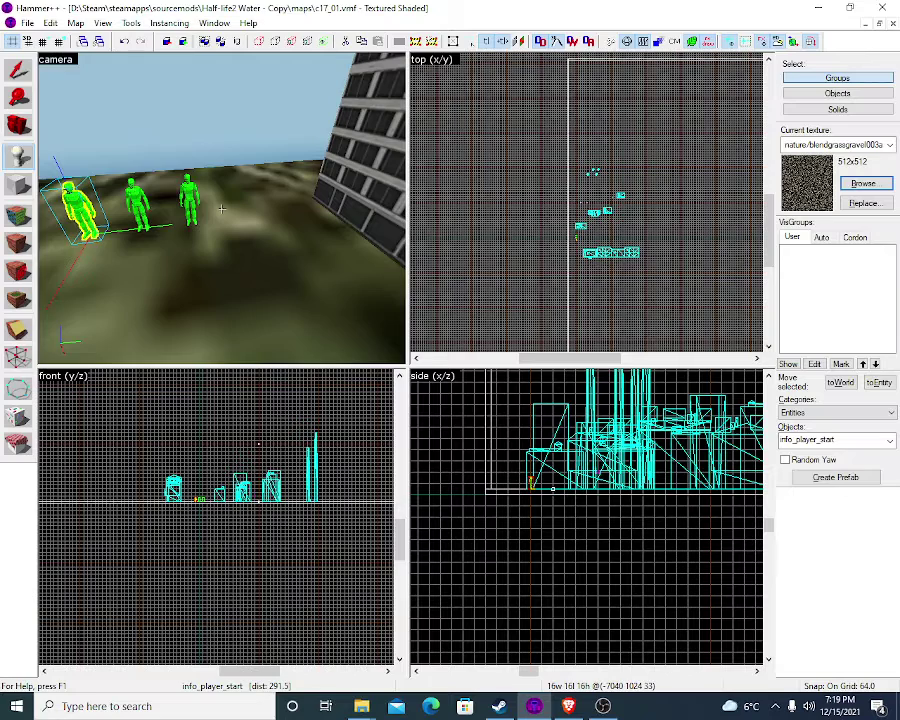
Extend the row of player starts with another two info_player_start entities
{"action": "key", "text": "a"}
{"action": "key", "text": "z"}
{"action": "left_click", "coordinate": [206, 218]}
{"action": "key", "text": "z"}
{"action": "key", "text": "d"}
{"action": "key", "text": "z"}
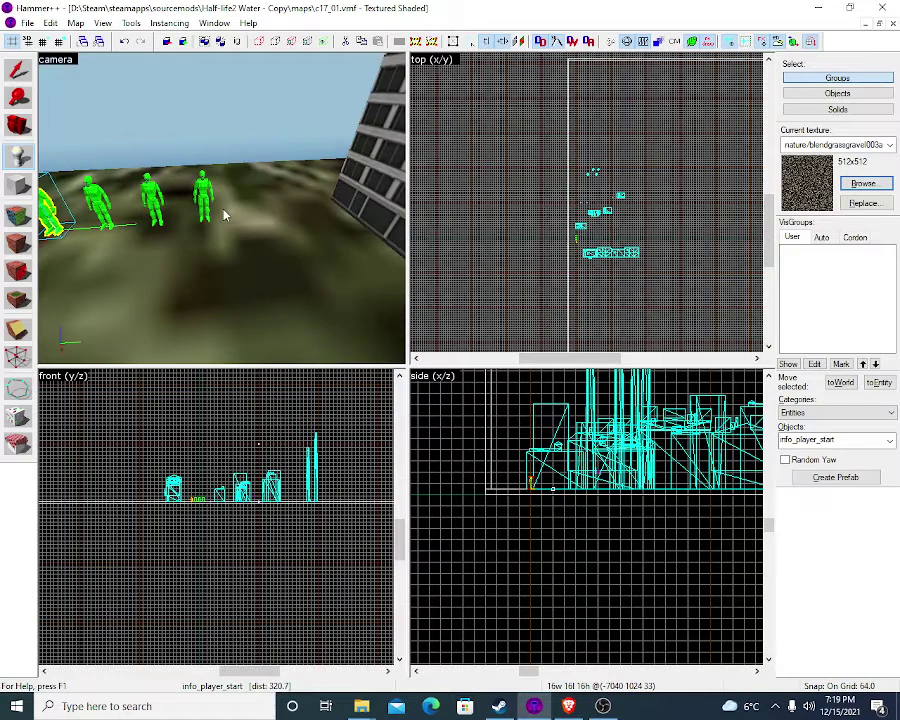
{"action": "left_click", "coordinate": [234, 214]}
{"action": "key", "text": "z"}
{"action": "key", "text": "z"}
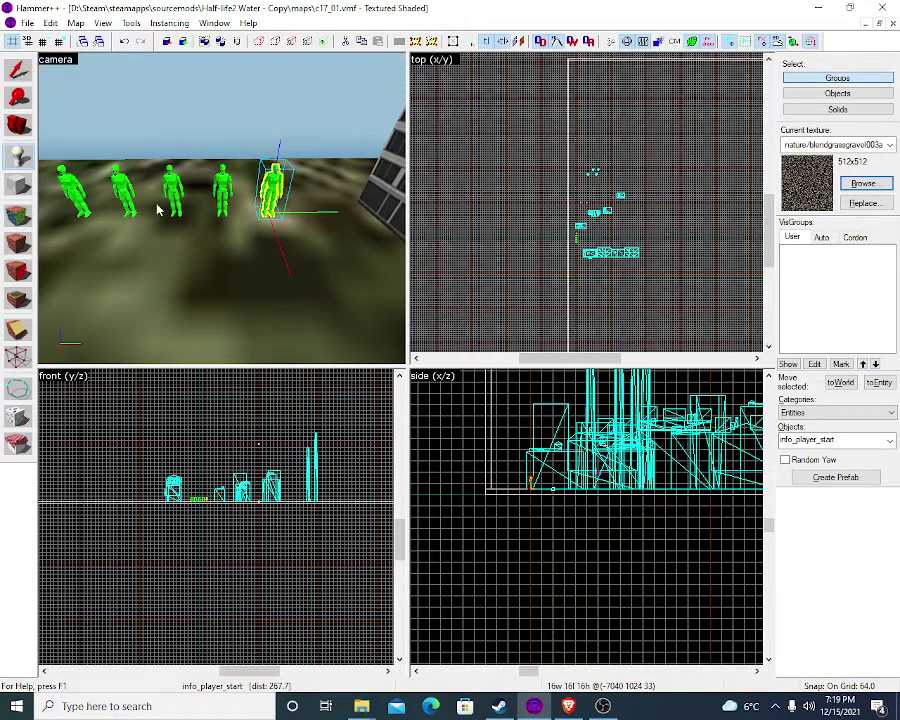
Open the properties of the fourth info_player_start in the row and search the class list for rebel
{"action": "left_click", "coordinate": [18, 68]}
{"action": "left_click", "coordinate": [181, 196]}
{"action": "left_click", "coordinate": [178, 196]}
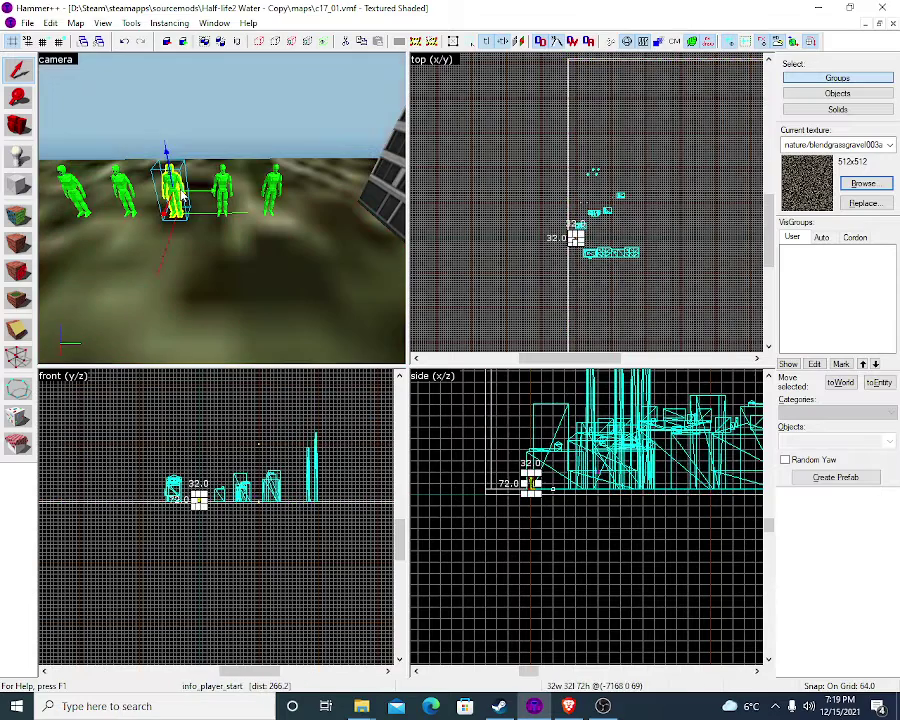
{"action": "double_click", "coordinate": [224, 192]}
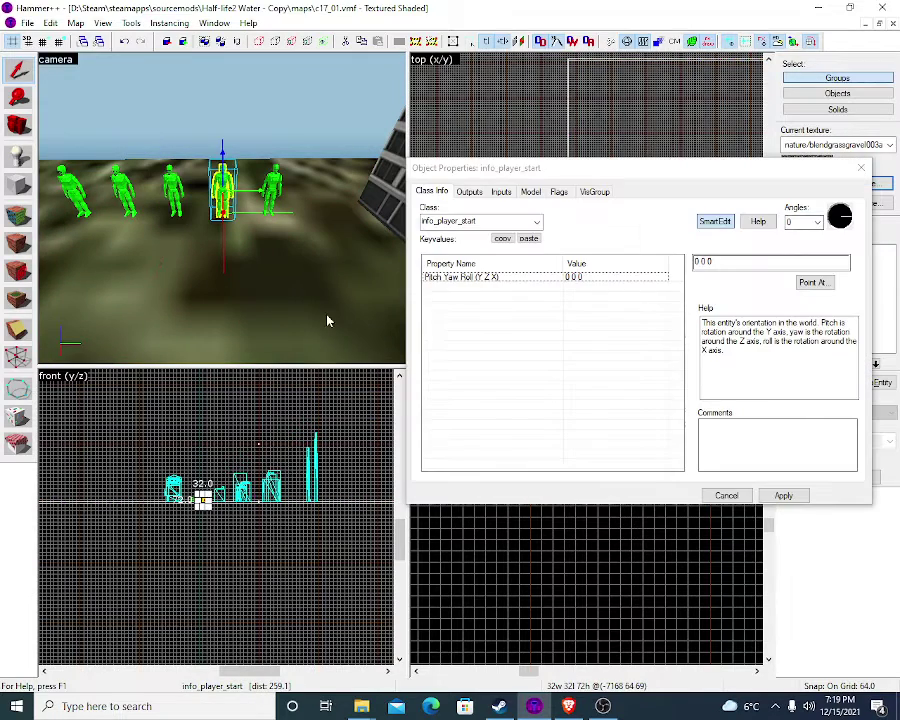
{"action": "left_click", "coordinate": [480, 221]}
{"action": "type", "text": "rebel"}
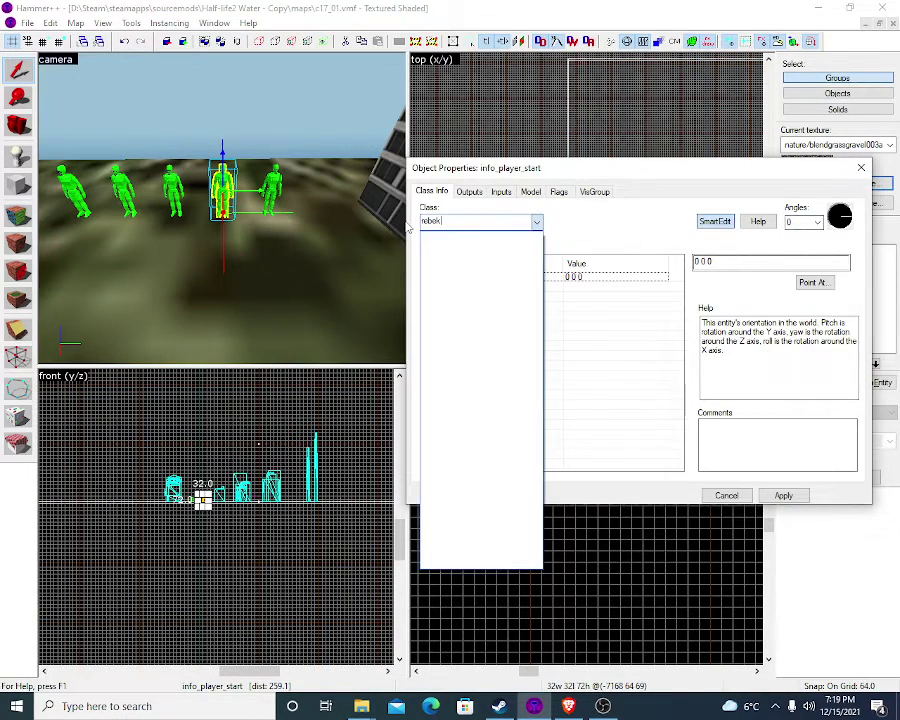
Filter the class list by npc_ and look through the available NPC classes for a rebel
{"action": "key", "text": "BackSpace"}
{"action": "key", "text": "BackSpace"}
{"action": "key", "text": "BackSpace"}
{"action": "key", "text": "BackSpace"}
{"action": "key", "text": "BackSpace"}
{"action": "type", "text": "npc"}
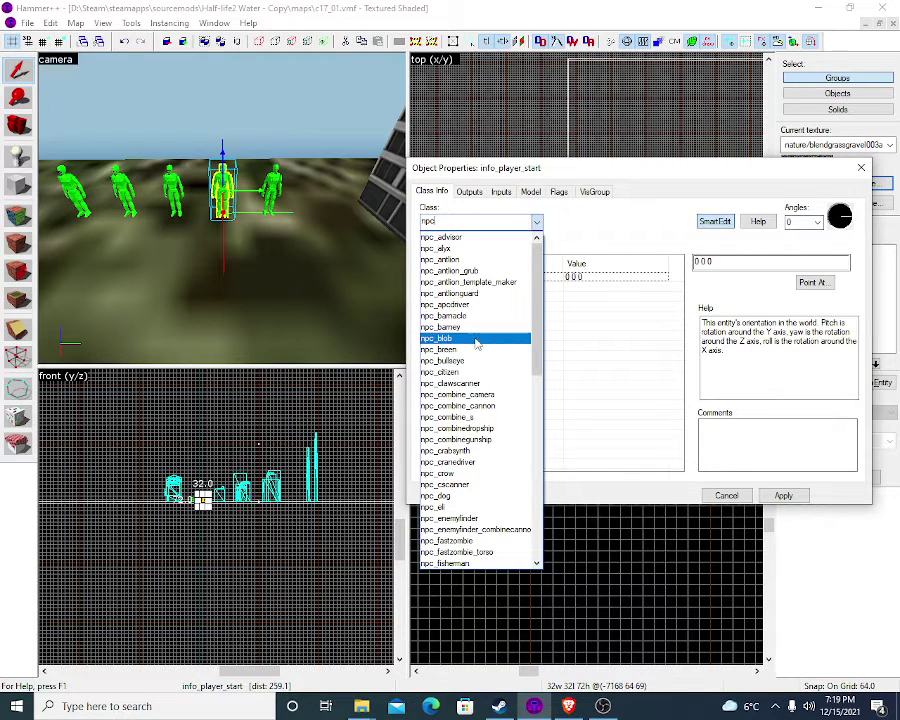
{"action": "scroll", "coordinate": [474, 292], "scroll_direction": "down", "scroll_amount": 5}
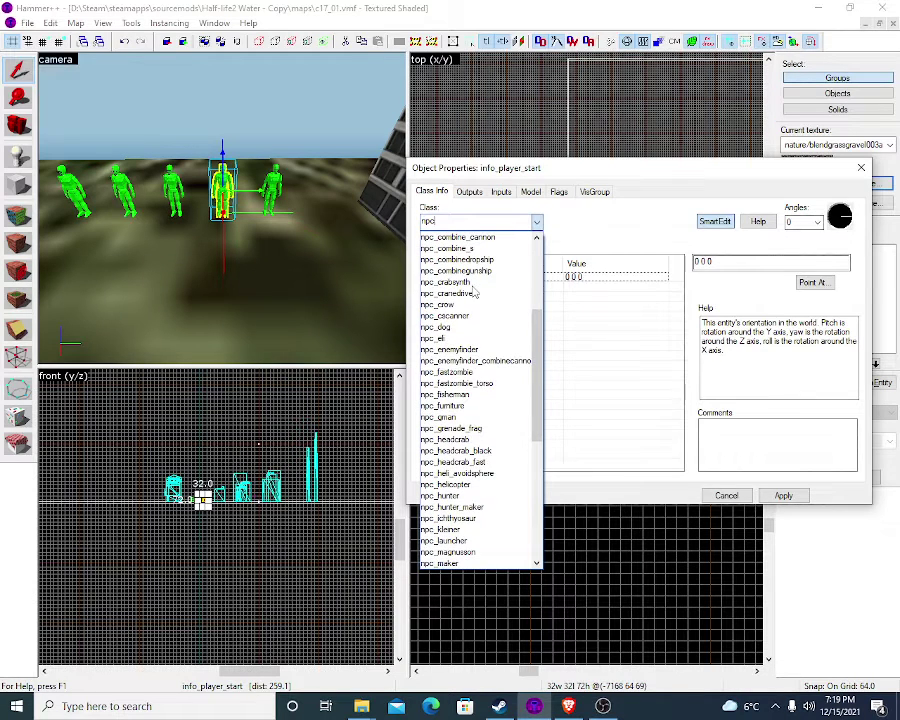
{"action": "scroll", "coordinate": [476, 372], "scroll_direction": "down", "scroll_amount": 9}
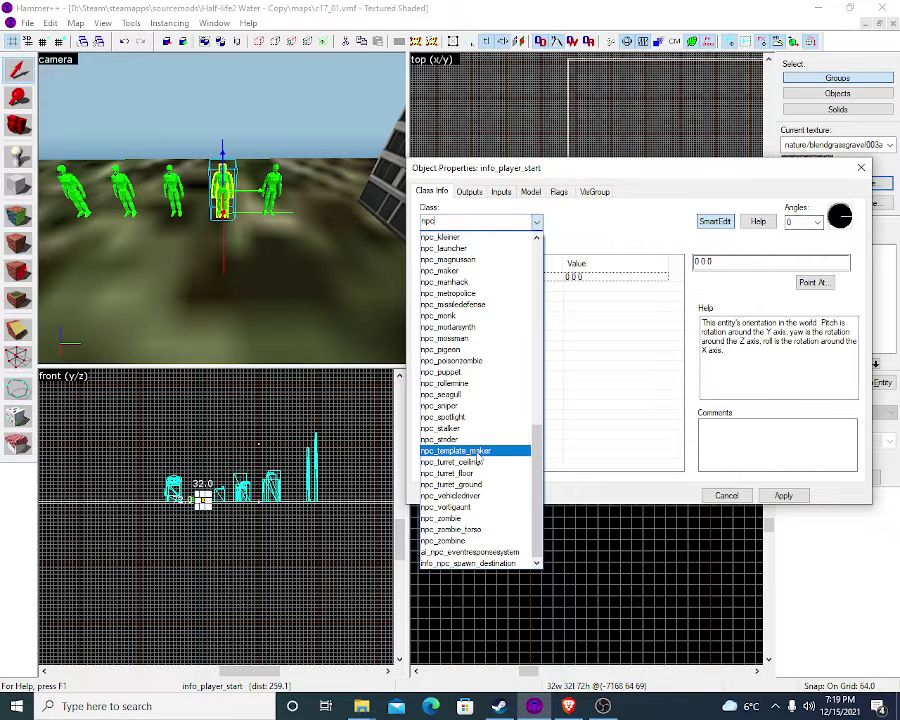
{"action": "type", "text": "_"}
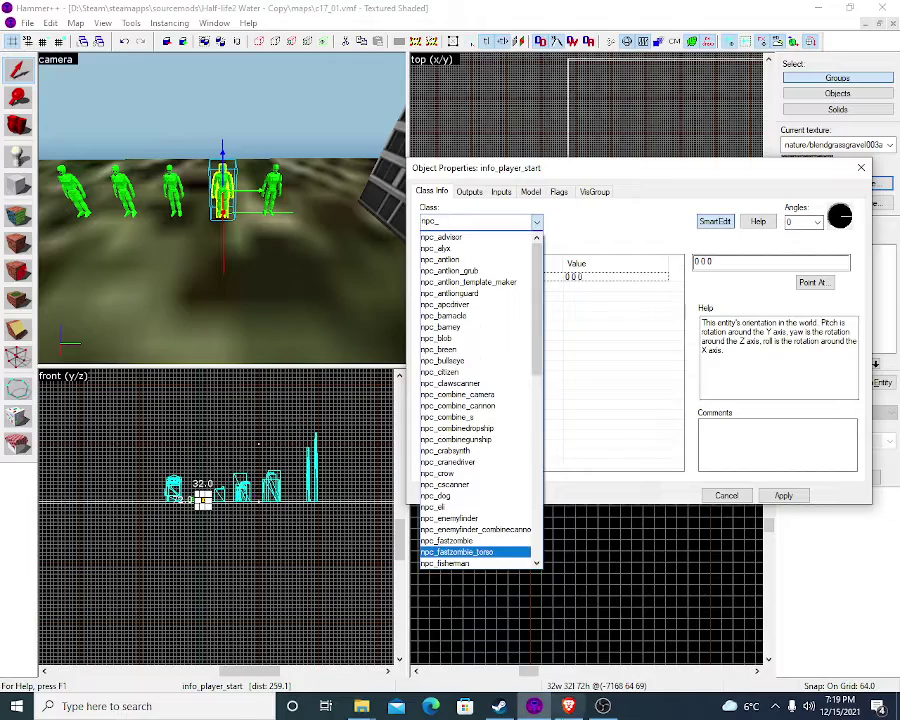
Search the web for "rebel hammer editor" in a new Brave tab, close the tab, and return to Hammer++
{"action": "left_click", "coordinate": [568, 706]}
{"action": "left_click", "coordinate": [338, 33]}
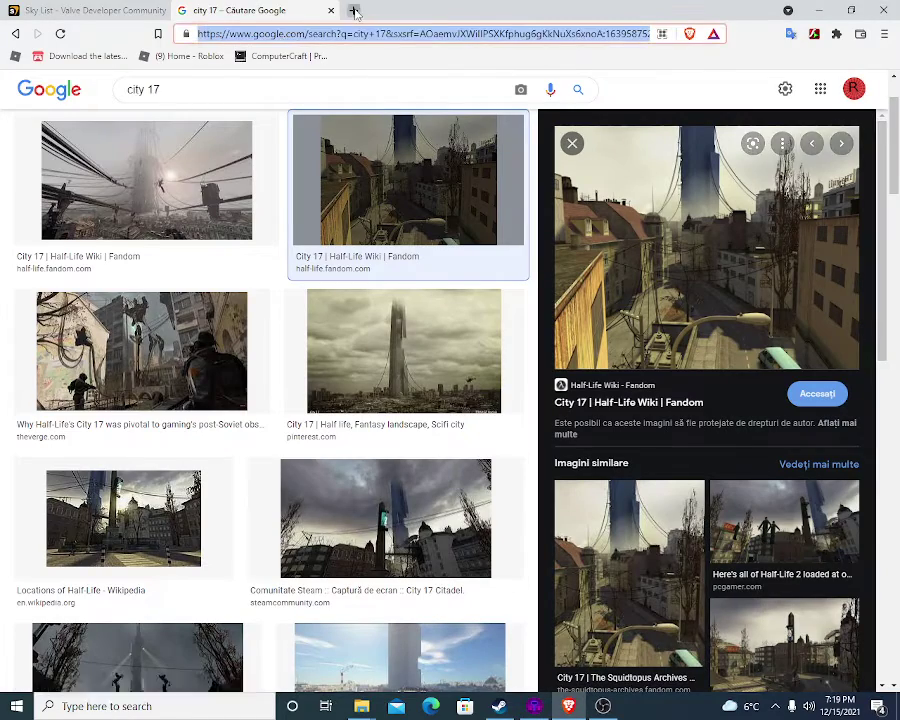
{"action": "left_click", "coordinate": [353, 10]}
{"action": "type", "text": "rebel hammer editor"}
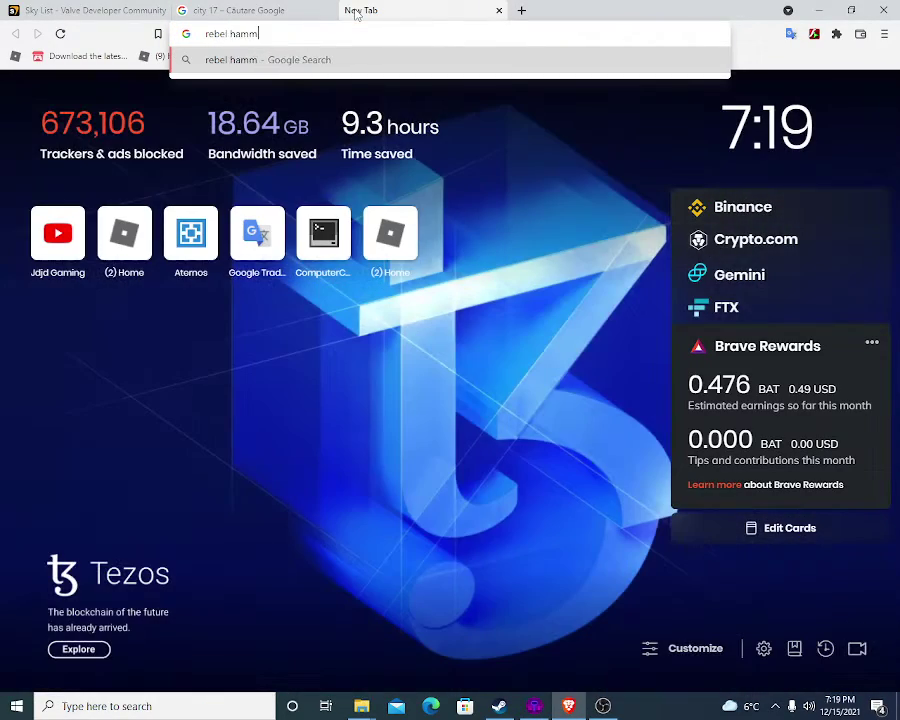
{"action": "key", "text": "Return"}
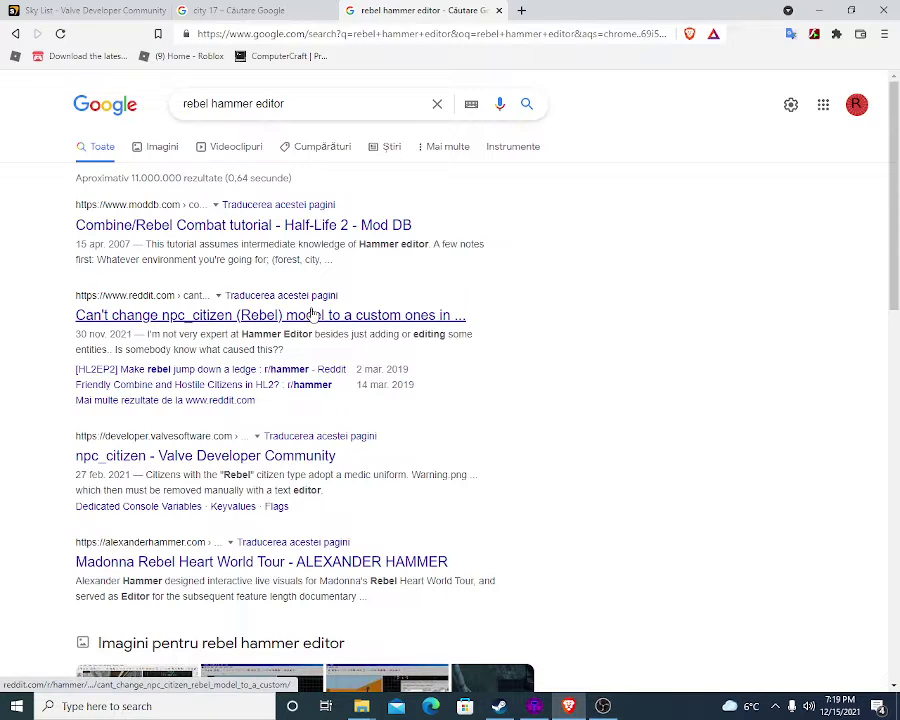
{"action": "left_click", "coordinate": [498, 10]}
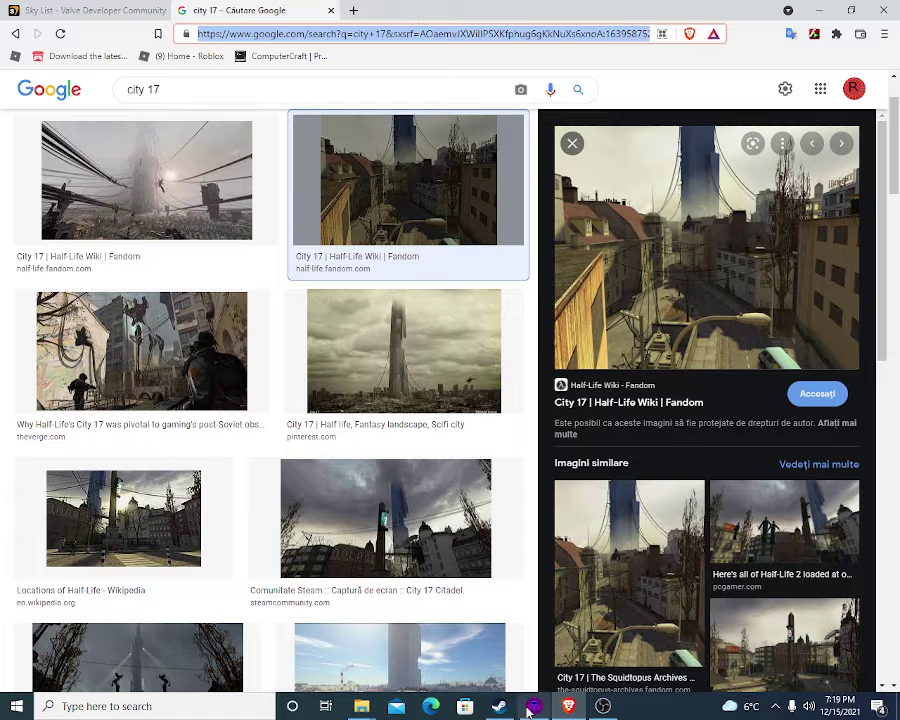
{"action": "left_click", "coordinate": [534, 706]}
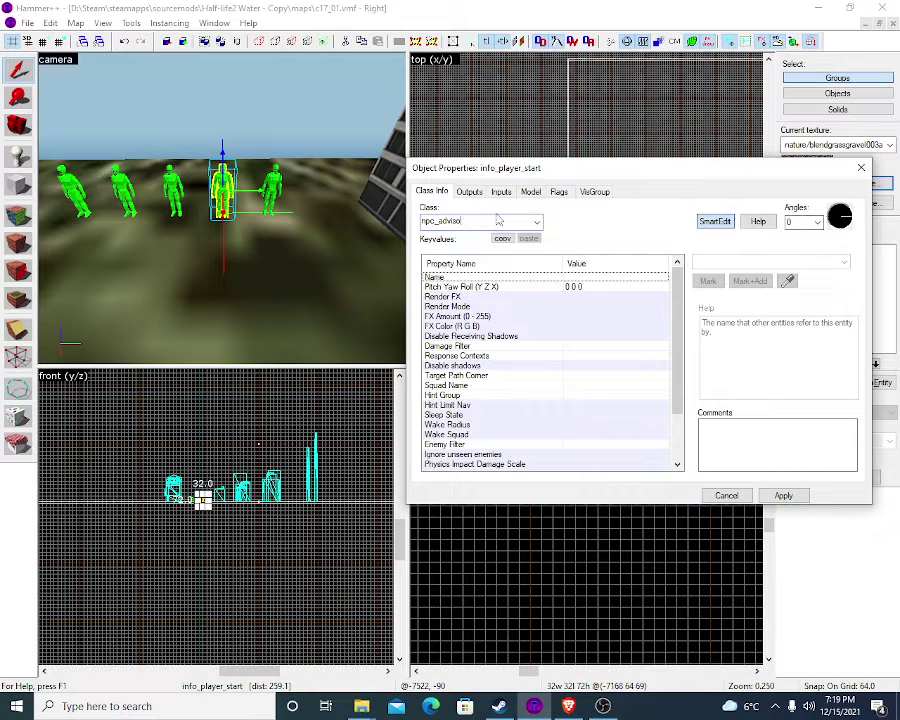
Change the selected info_player_start's class to npc_citizen
{"action": "key", "text": "BackSpace"}
{"action": "key", "text": "BackSpace"}
{"action": "key", "text": "BackSpace"}
{"action": "key", "text": "BackSpace"}
{"action": "key", "text": "BackSpace"}
{"action": "key", "text": "BackSpace"}
{"action": "type", "text": "c_c"}
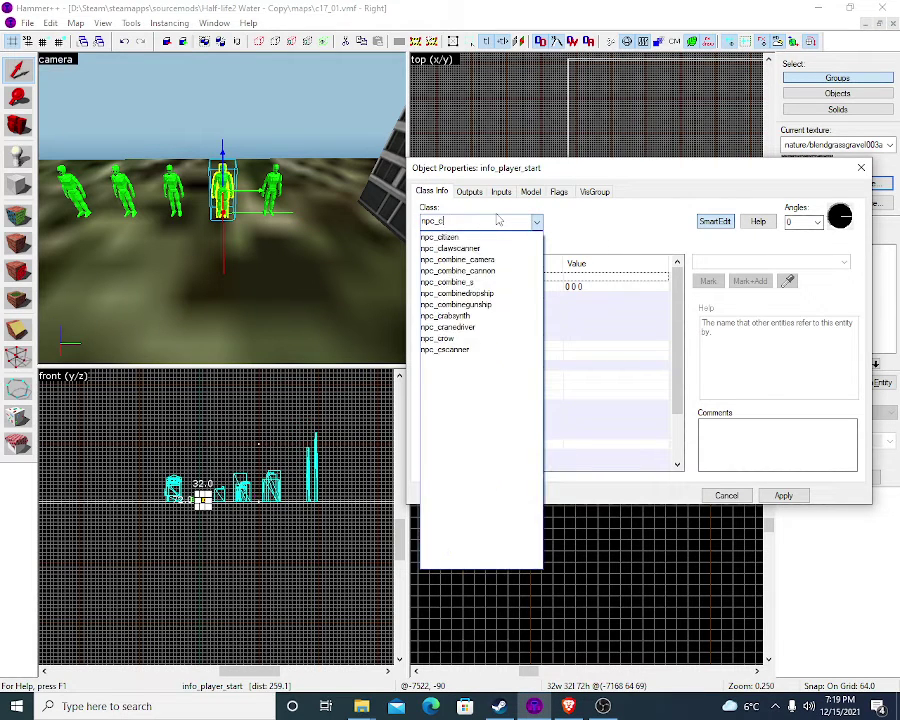
{"action": "left_click", "coordinate": [505, 238]}
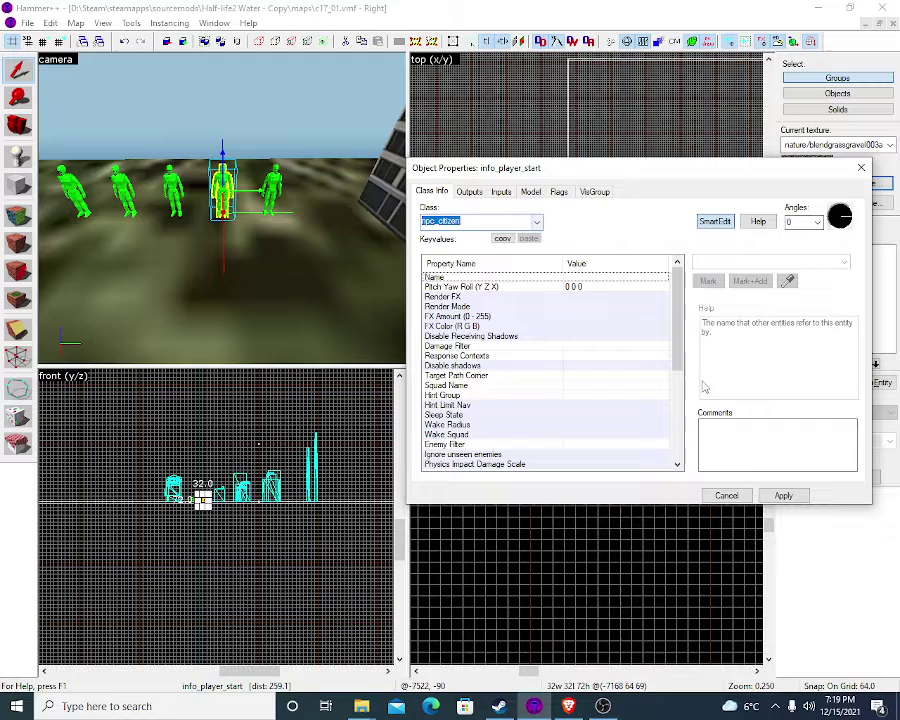
Apply the npc_citizen class to the selected entity and view the citizen model up close
{"action": "left_click", "coordinate": [780, 495]}
{"action": "key", "text": "z"}
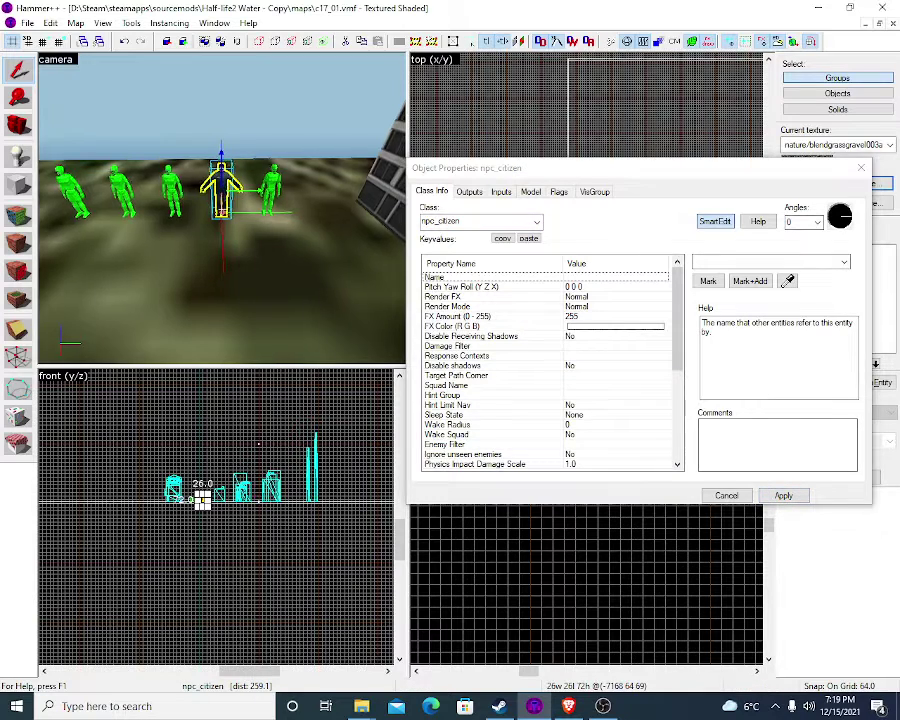
{"action": "key", "text": "w"}
{"action": "key", "text": "w"}
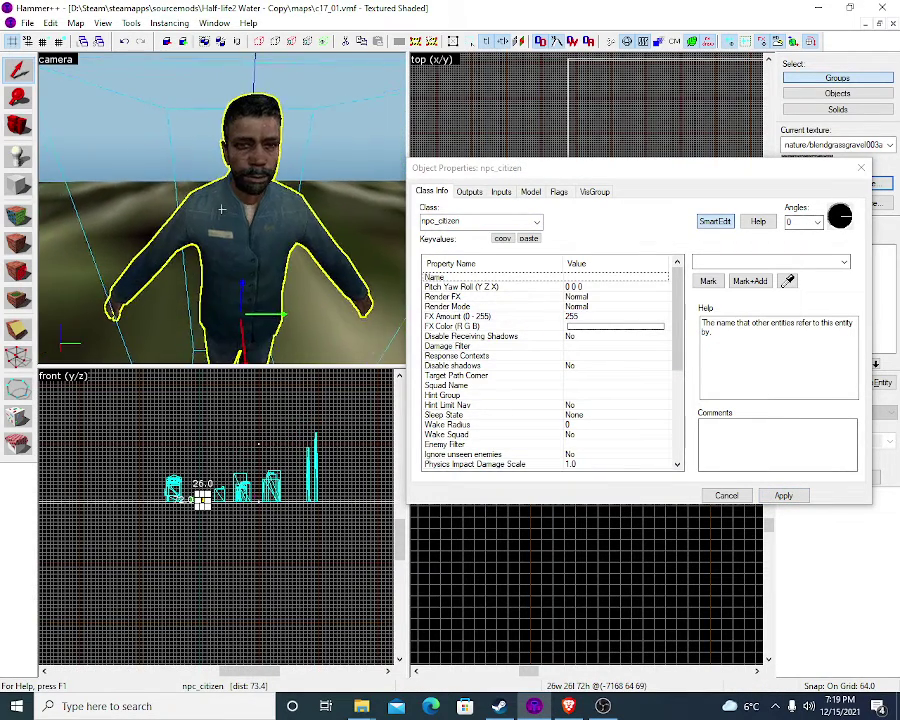
{"action": "key", "text": "s"}
{"action": "key", "text": "z"}
Set the citizen's Permanent squad member property to "Yes, stay in squad until death" and apply it
{"action": "scroll", "coordinate": [591, 380], "scroll_direction": "down", "scroll_amount": 5}
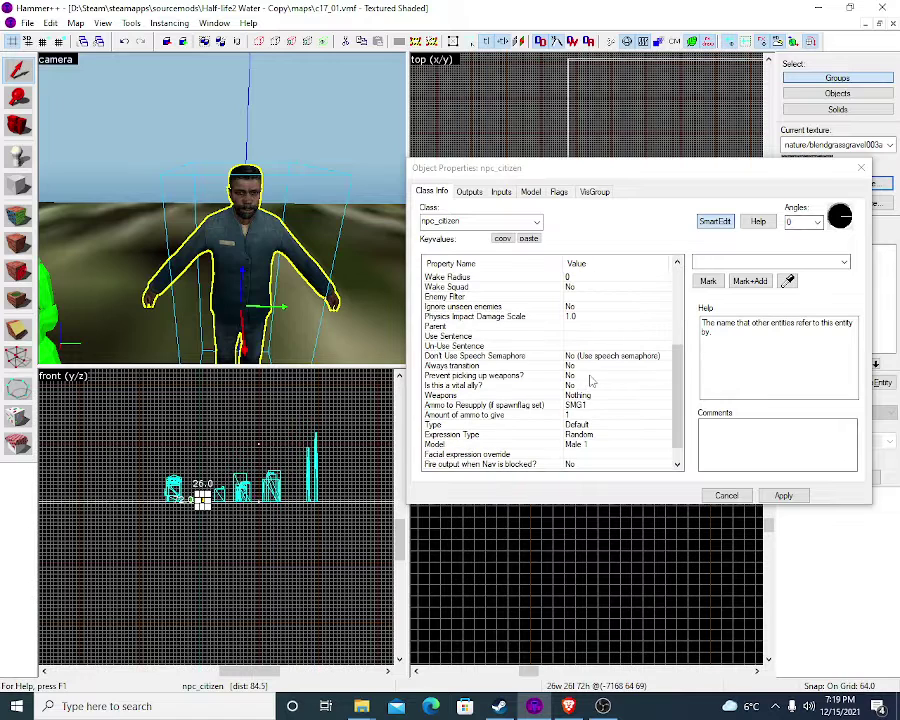
{"action": "scroll", "coordinate": [583, 467], "scroll_direction": "down", "scroll_amount": 1}
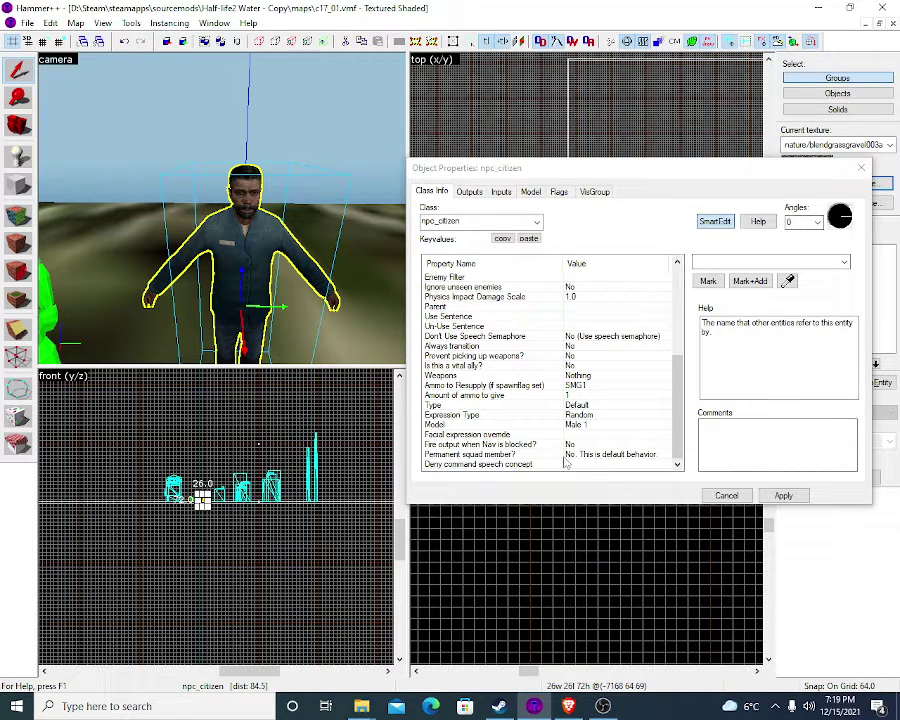
{"action": "left_click", "coordinate": [566, 456]}
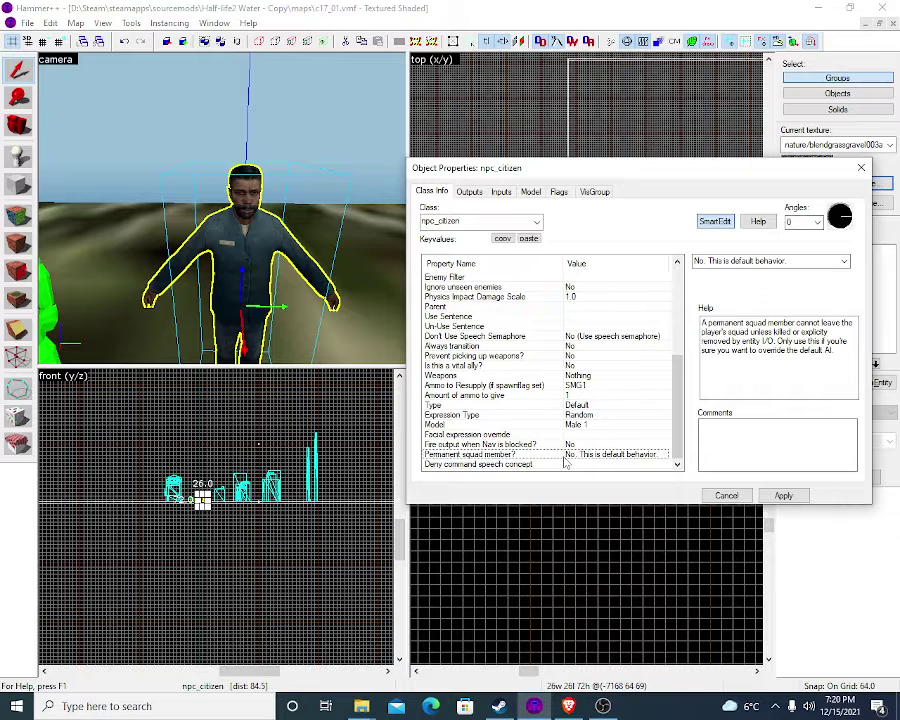
{"action": "left_click", "coordinate": [845, 262]}
{"action": "left_click", "coordinate": [745, 281]}
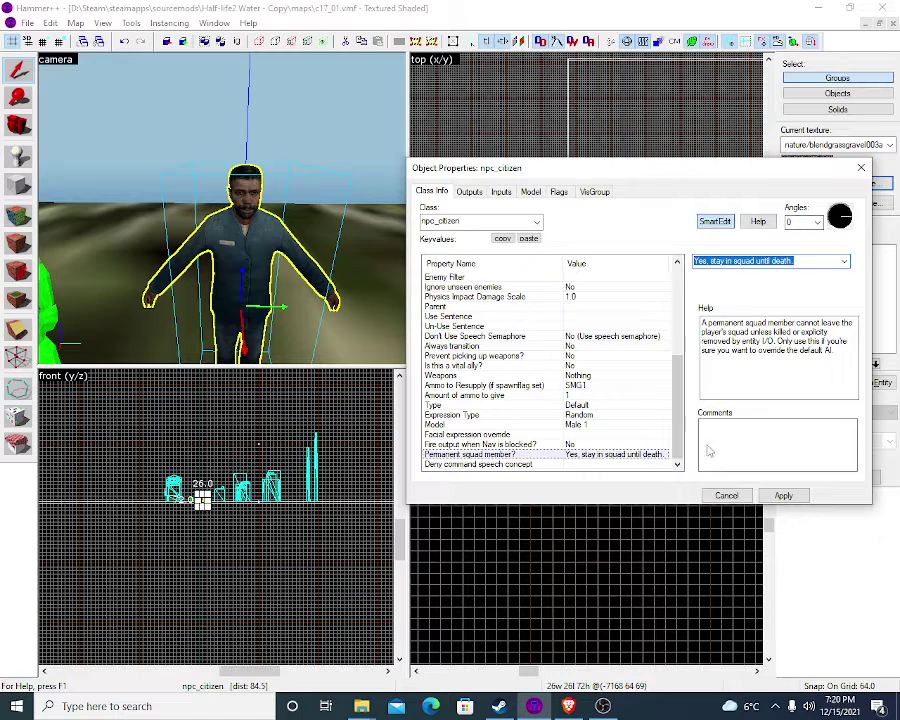
{"action": "left_click", "coordinate": [784, 495]}
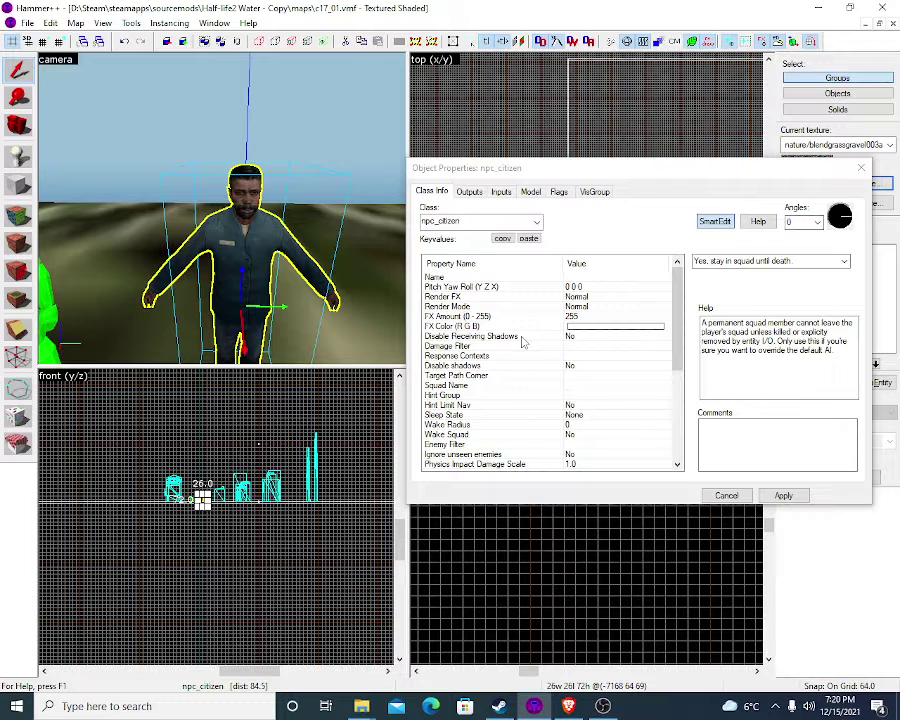
Look at the citizen's Use Sentence property and the available options for Don't Use Speech Semaphore
{"action": "scroll", "coordinate": [521, 342], "scroll_direction": "down", "scroll_amount": 2}
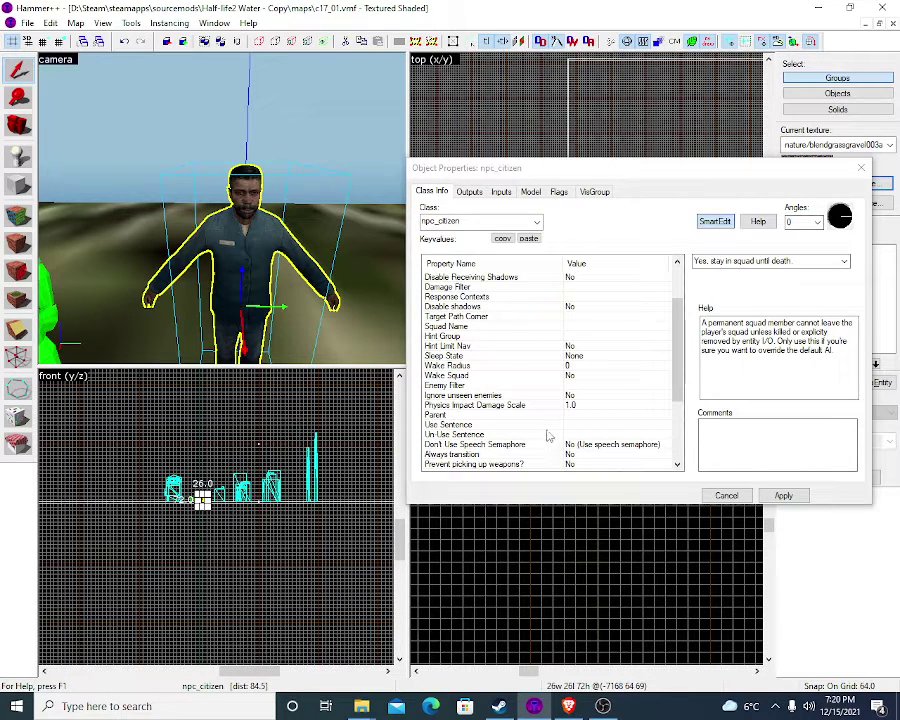
{"action": "scroll", "coordinate": [548, 436], "scroll_direction": "down", "scroll_amount": 1}
{"action": "left_click", "coordinate": [505, 396]}
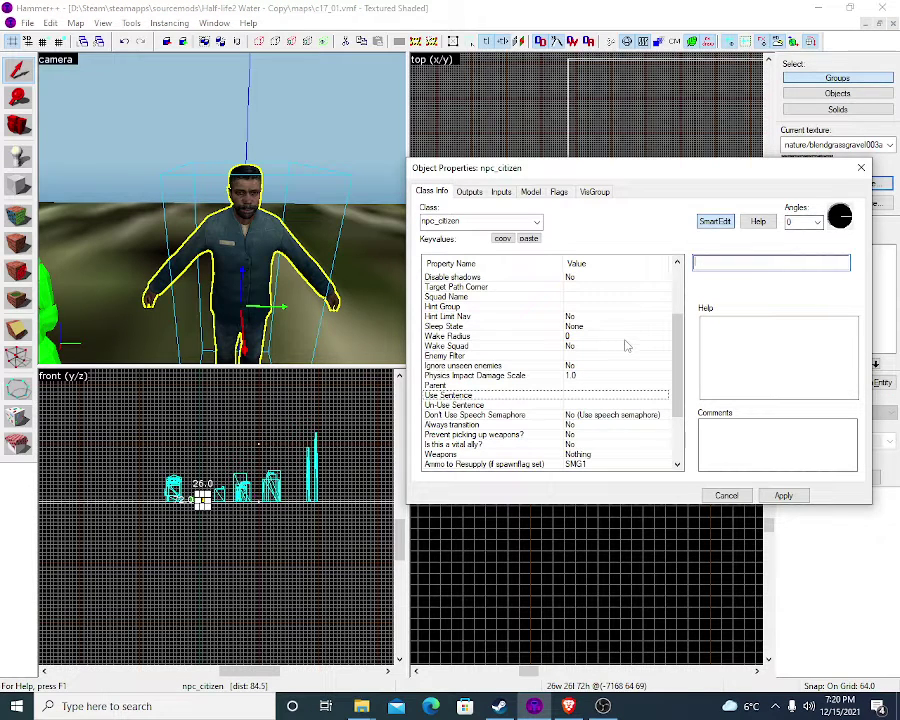
{"action": "left_click", "coordinate": [610, 414]}
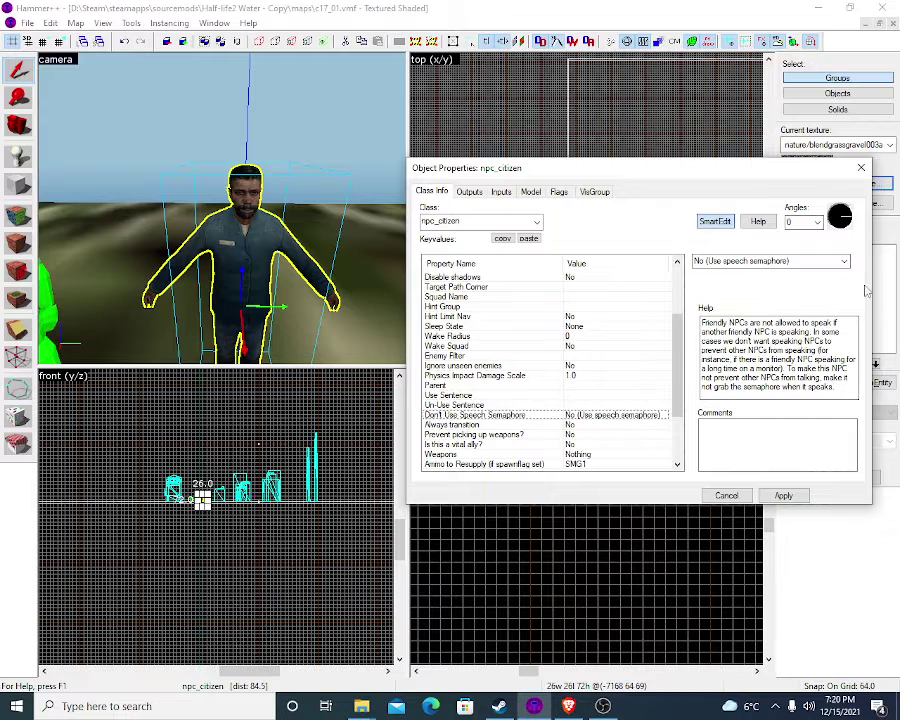
{"action": "left_click", "coordinate": [845, 261]}
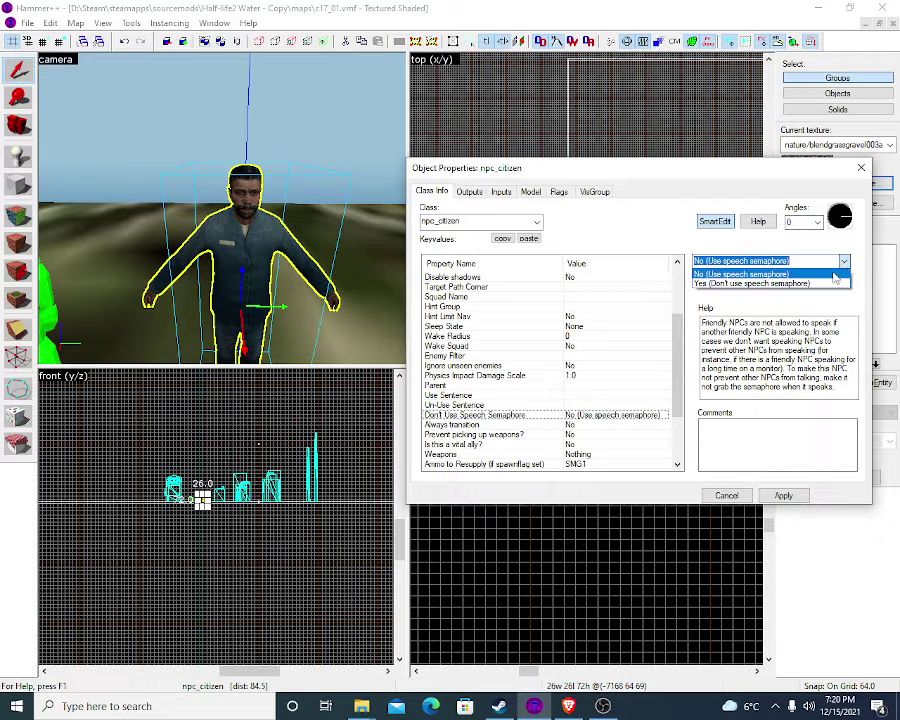
{"action": "left_click", "coordinate": [838, 274]}
Give the citizen the SMG1 weapon, apply the change, and close the object properties
{"action": "scroll", "coordinate": [510, 412], "scroll_direction": "down", "scroll_amount": 1}
{"action": "left_click", "coordinate": [532, 424]}
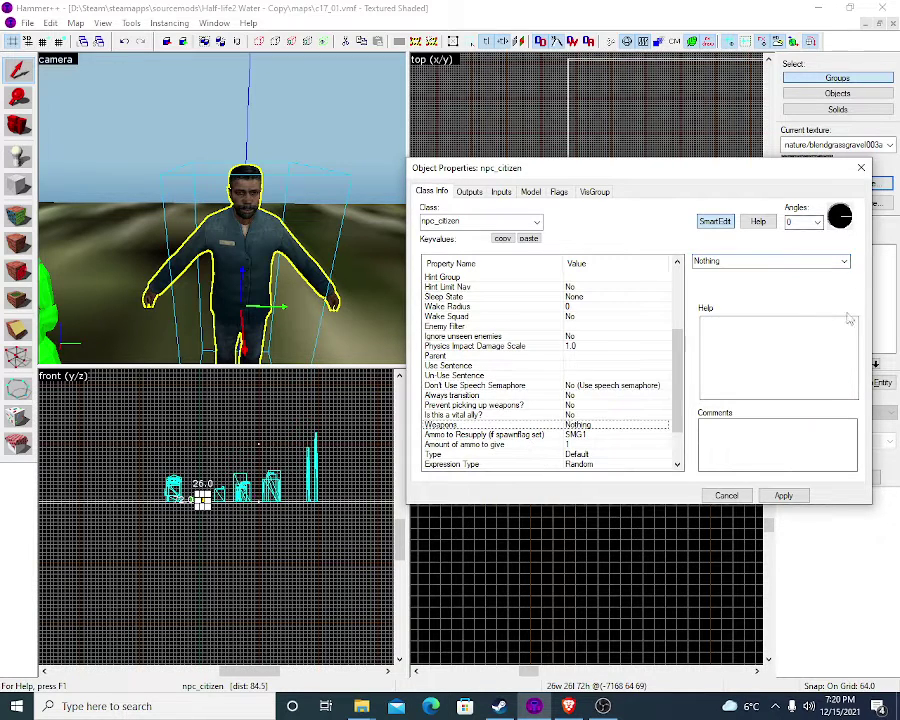
{"action": "left_click", "coordinate": [849, 263]}
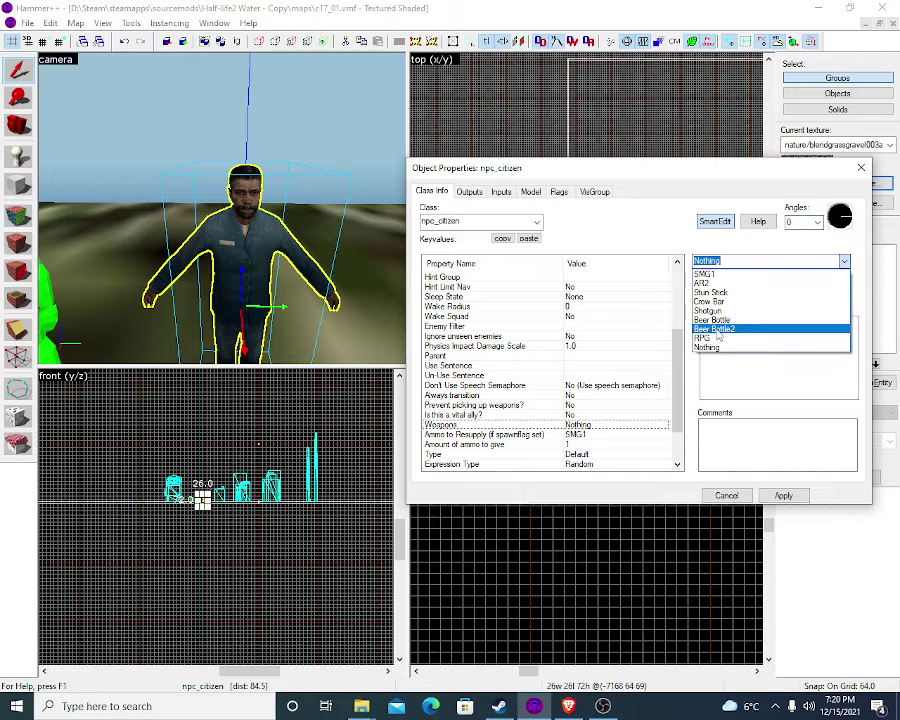
{"action": "left_click", "coordinate": [706, 273]}
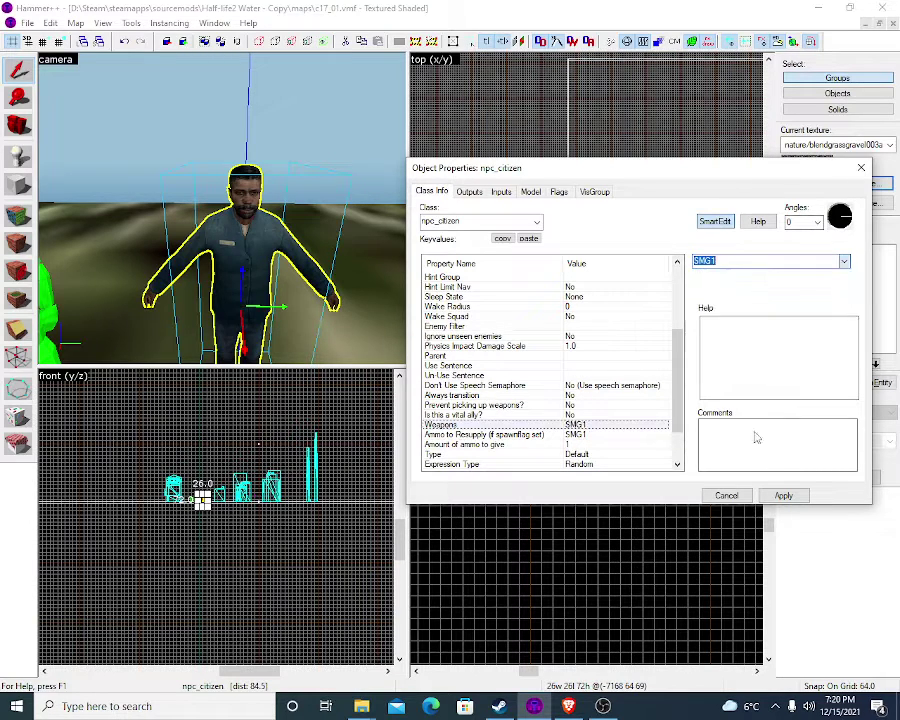
{"action": "left_click", "coordinate": [783, 495]}
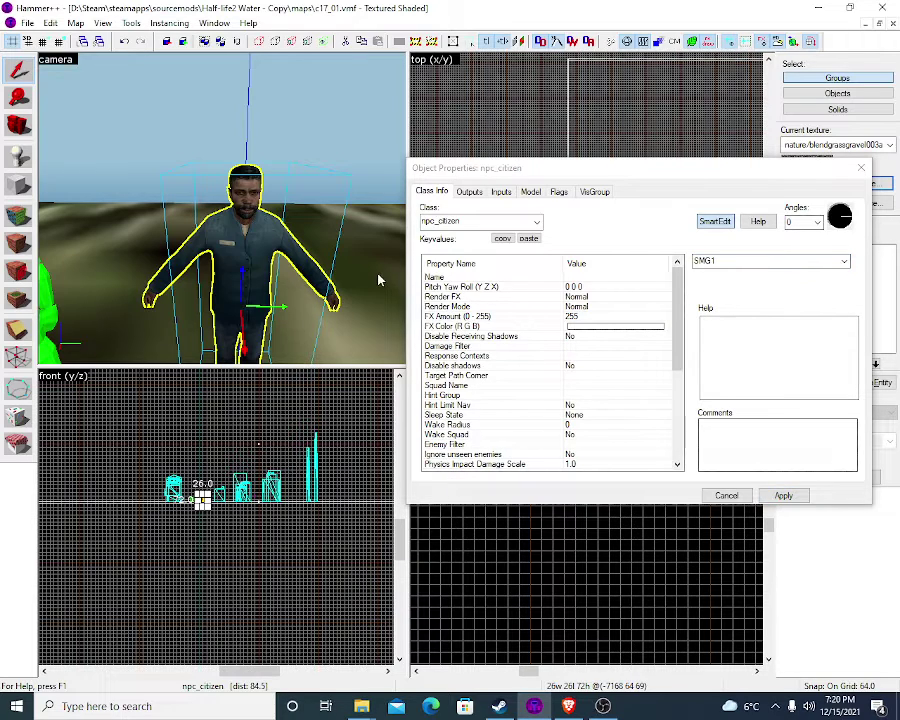
{"action": "left_click", "coordinate": [746, 496]}
Delete the first, second and last info_player_start in the row, keeping only the one beside the citizen
{"action": "scroll", "coordinate": [313, 187], "scroll_direction": "down", "scroll_amount": 2}
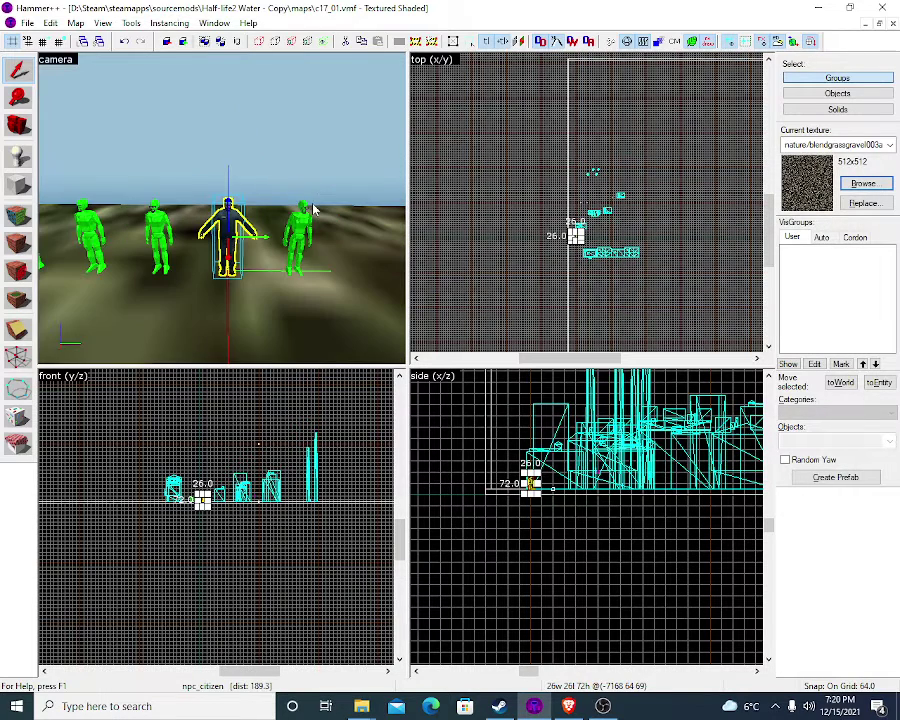
{"action": "scroll", "coordinate": [313, 208], "scroll_direction": "up", "scroll_amount": 2}
{"action": "left_click", "coordinate": [314, 208]}
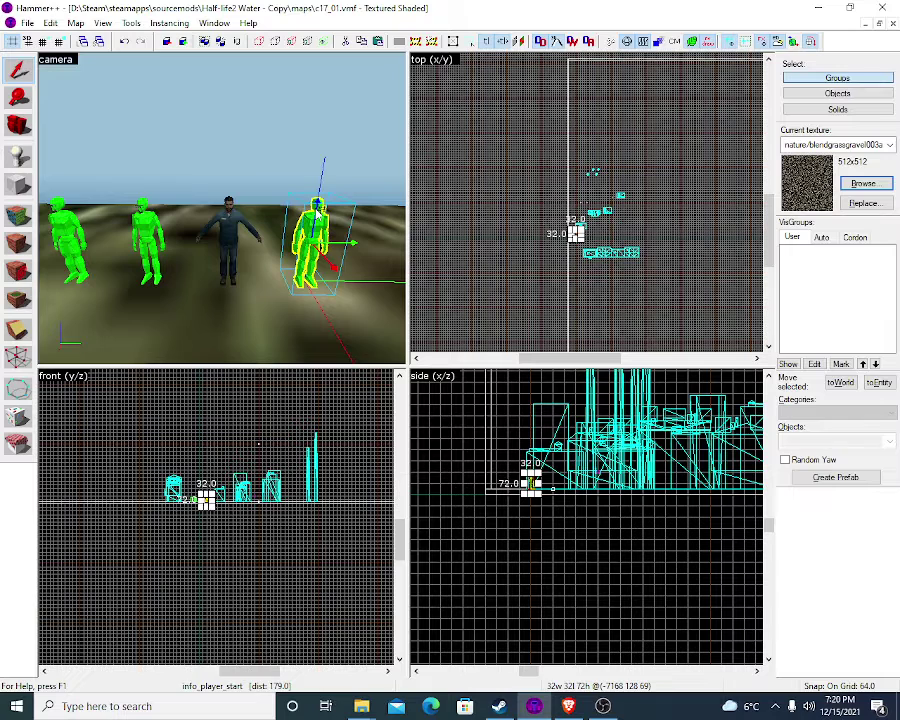
{"action": "key", "text": "Delete"}
{"action": "scroll", "coordinate": [110, 255], "scroll_direction": "down", "scroll_amount": 2}
{"action": "left_click", "coordinate": [110, 230]}
{"action": "key", "text": "Delete"}
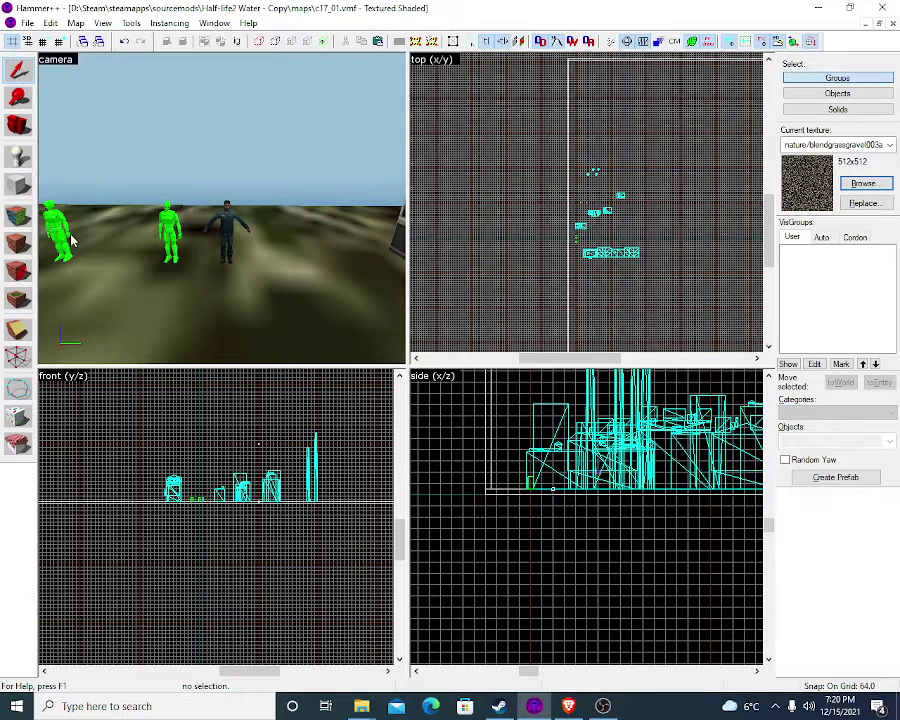
{"action": "left_click", "coordinate": [67, 238]}
{"action": "key", "text": "Delete"}
Duplicate the armed npc_citizen three times and spread the copies along the row on both sides of the remaining player start
{"action": "left_click", "coordinate": [268, 246]}
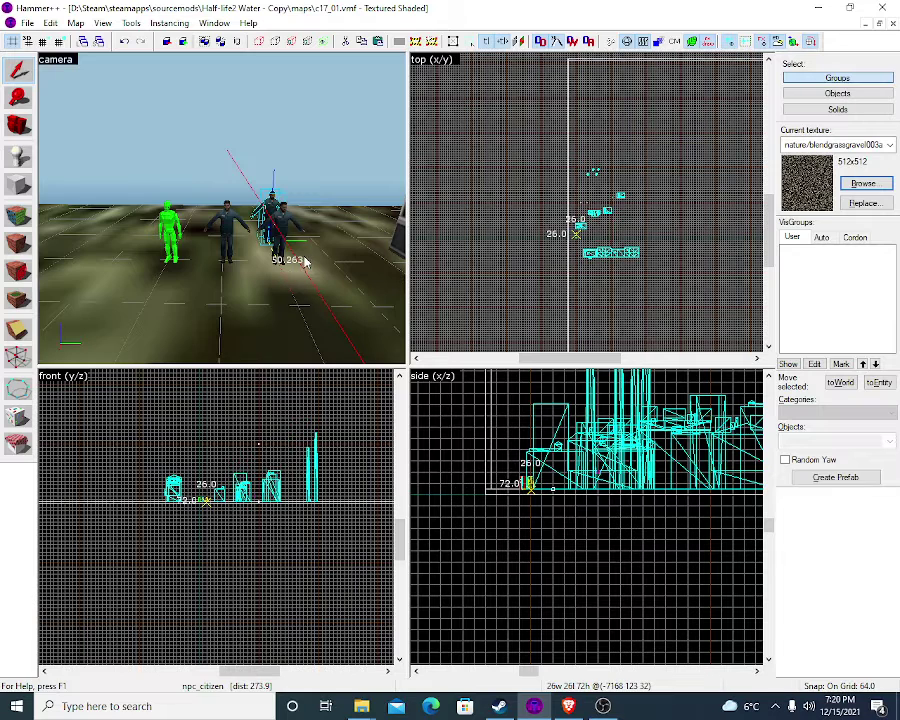
{"action": "left_click", "coordinate": [270, 228]}
{"action": "left_click_drag", "start_coordinate": [300, 235], "coordinate": [100, 240]}
{"action": "left_click", "coordinate": [230, 220]}
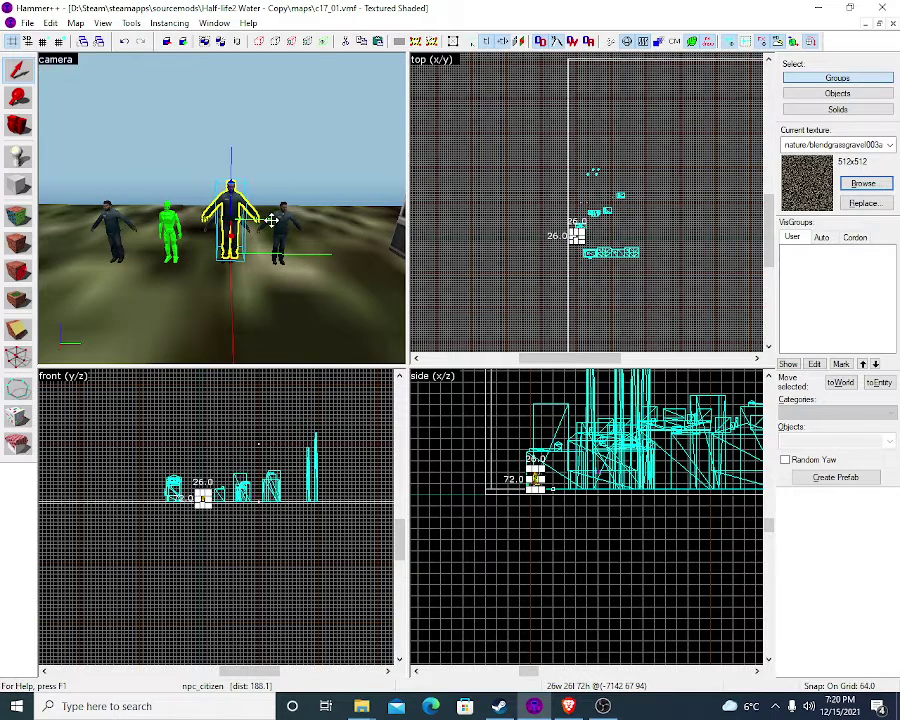
{"action": "left_click_drag", "start_coordinate": [270, 220], "coordinate": [76, 224]}
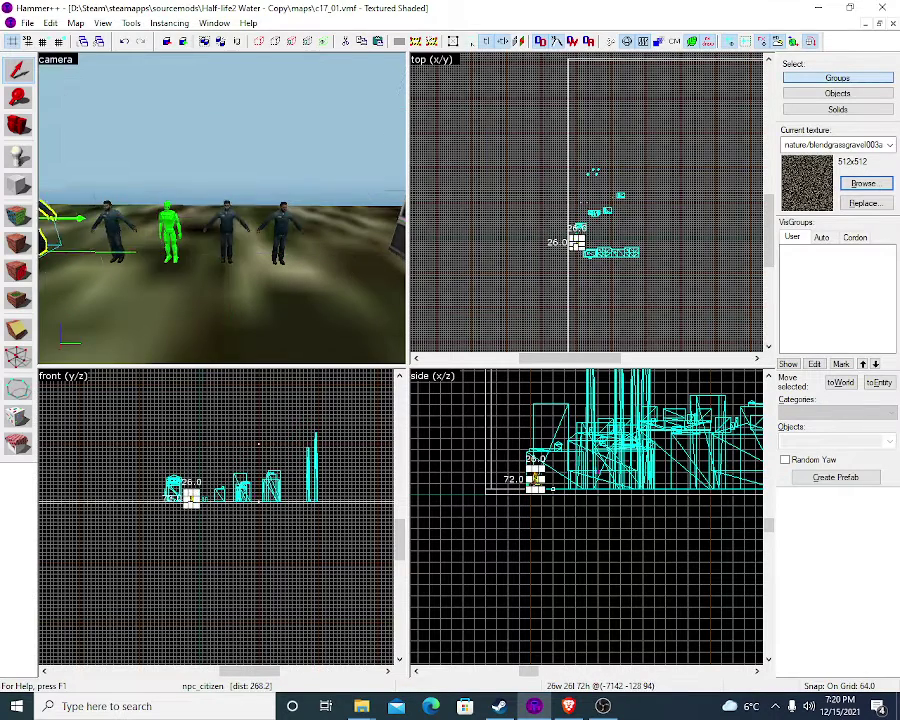
Move the outermost copied citizen back into line with the row and lower it toward the ground
{"action": "key", "text": "z"}
{"action": "key", "text": "w"}
{"action": "key", "text": "s"}
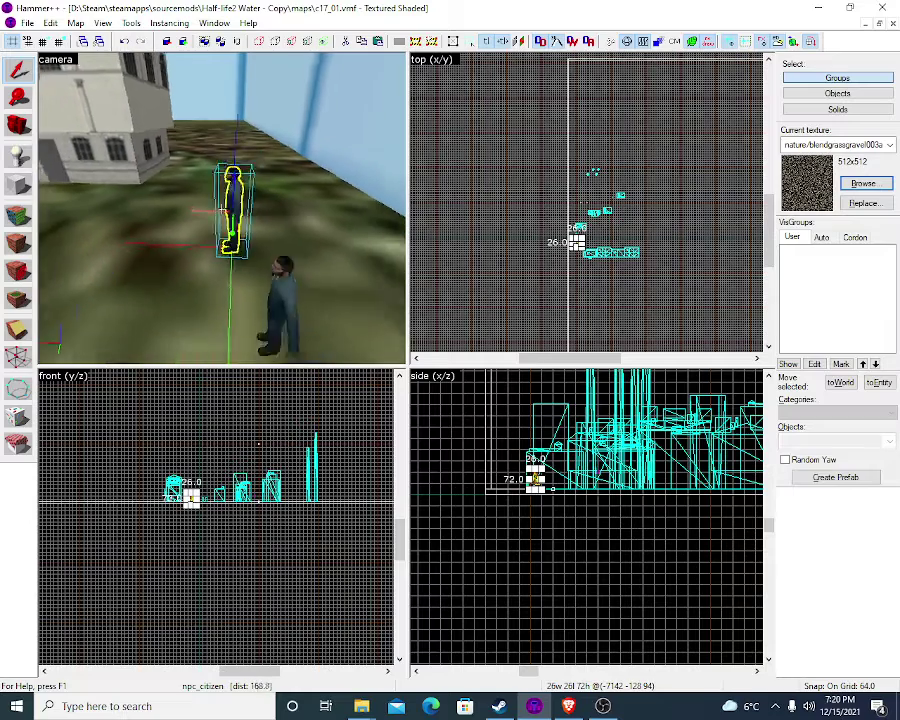
{"action": "key", "text": "z"}
{"action": "left_click_drag", "start_coordinate": [207, 210], "coordinate": [232, 210]}
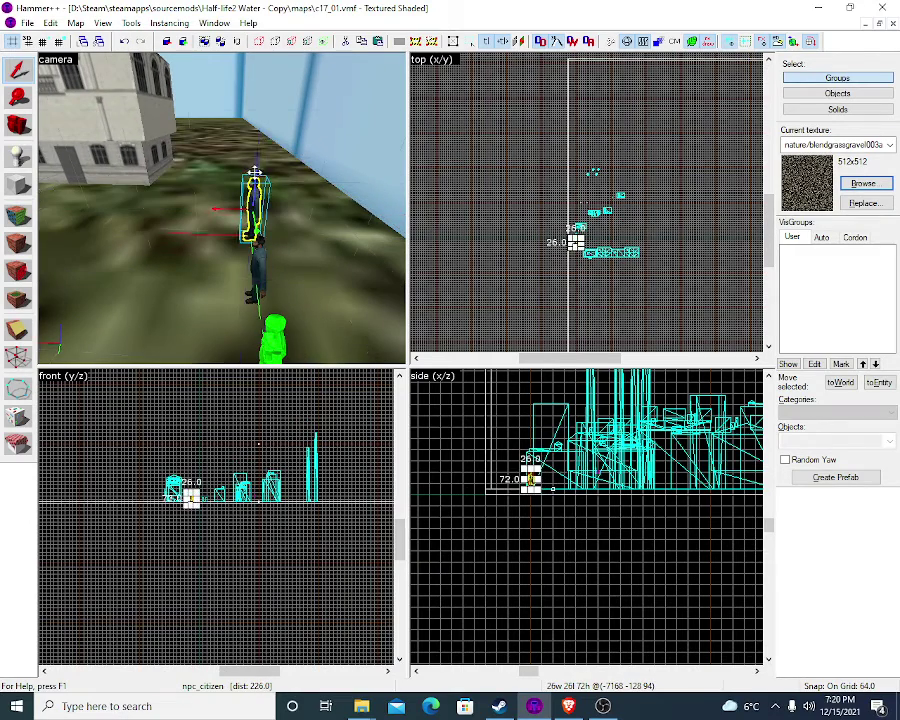
{"action": "left_click_drag", "start_coordinate": [256, 166], "coordinate": [256, 207]}
Place a new info_player_start entity on the open grass some distance in front of the row of citizens
{"action": "key", "text": "z"}
{"action": "key", "text": "w"}
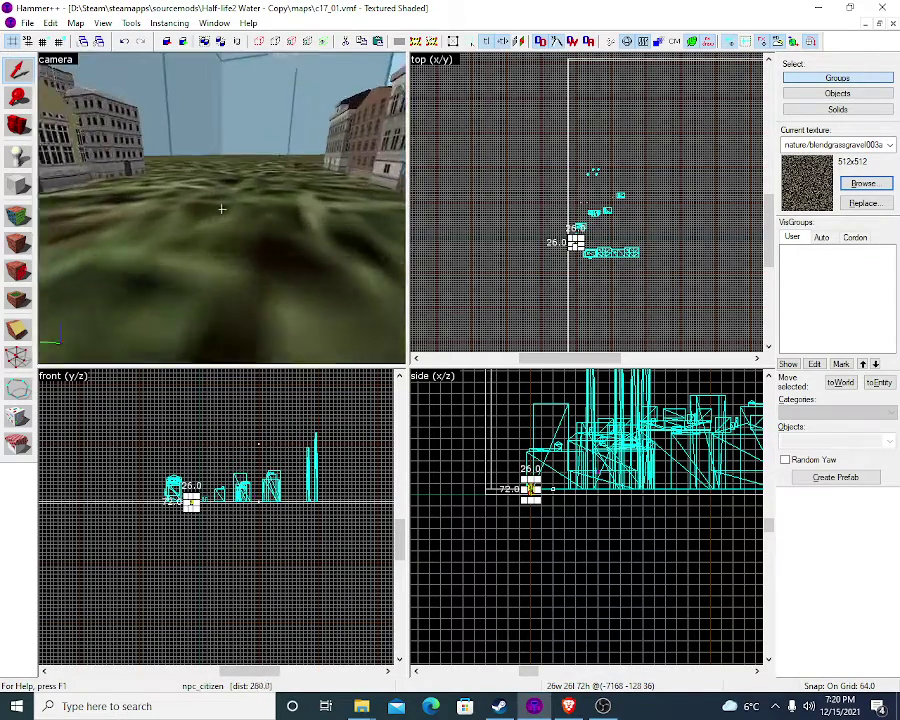
{"action": "key", "text": "s"}
{"action": "key", "text": "z"}
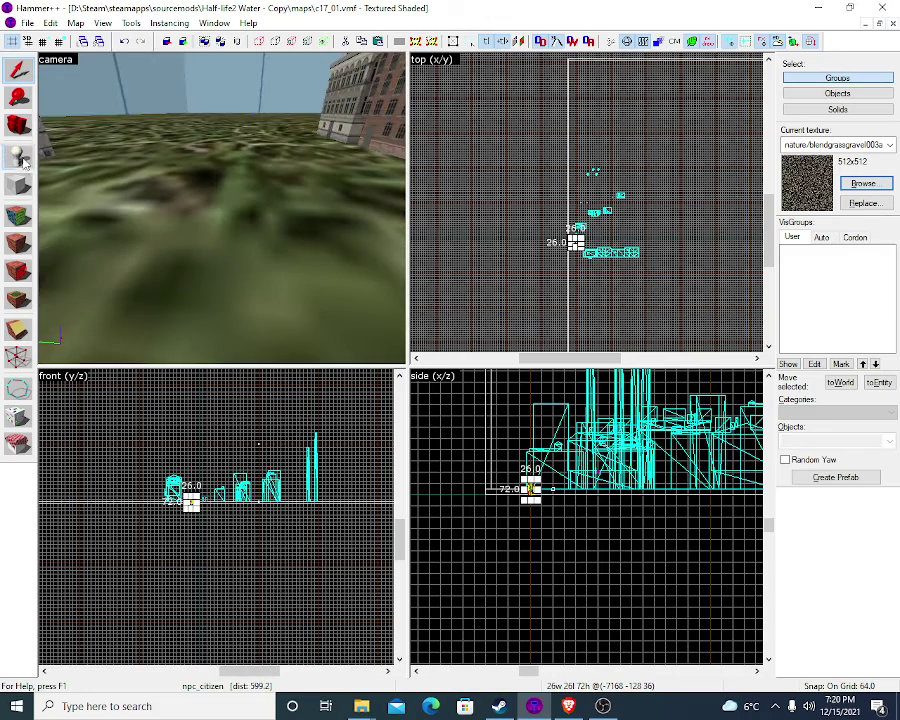
{"action": "left_click", "coordinate": [18, 157]}
{"action": "left_click", "coordinate": [231, 275]}
{"action": "left_click", "coordinate": [18, 71]}
Change the newly placed info_player_start's class to npc_metropolice, apply it, and close the properties
{"action": "double_click", "coordinate": [239, 232]}
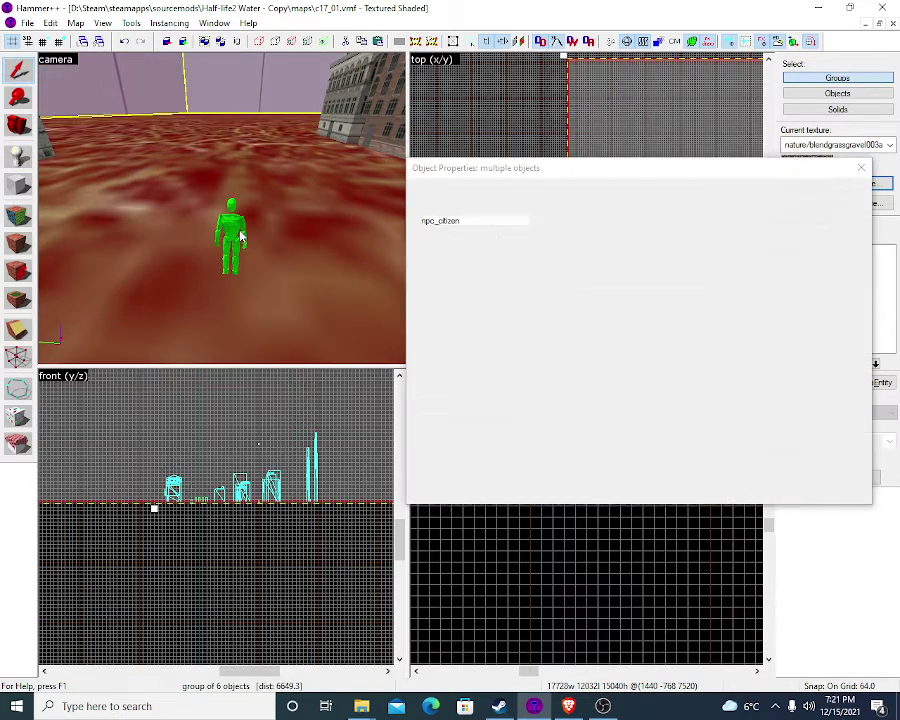
{"action": "left_click", "coordinate": [230, 231]}
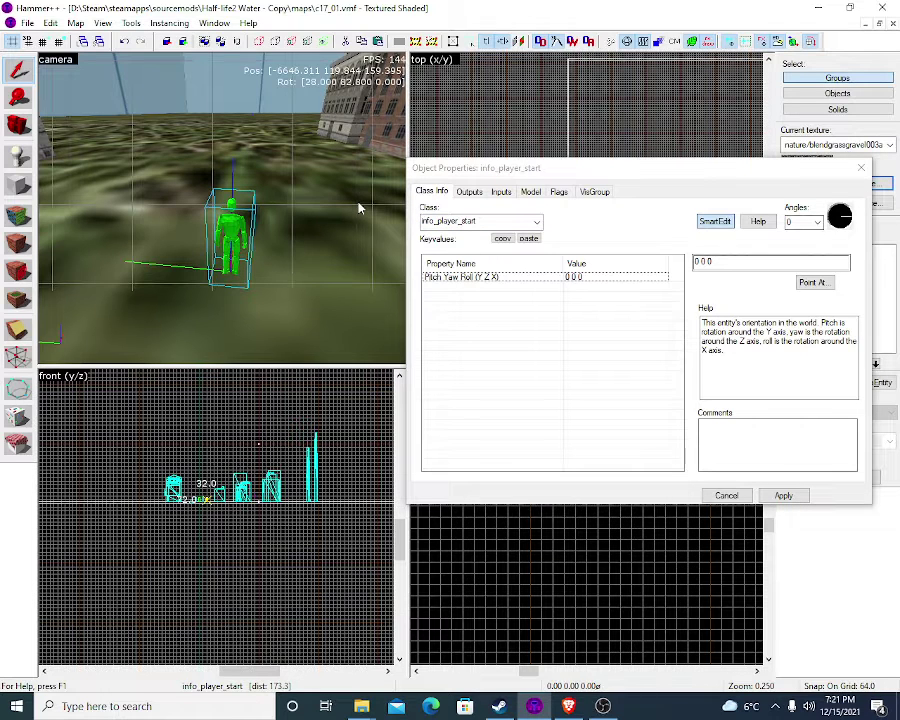
{"action": "left_click", "coordinate": [449, 223]}
{"action": "type", "text": "me"}
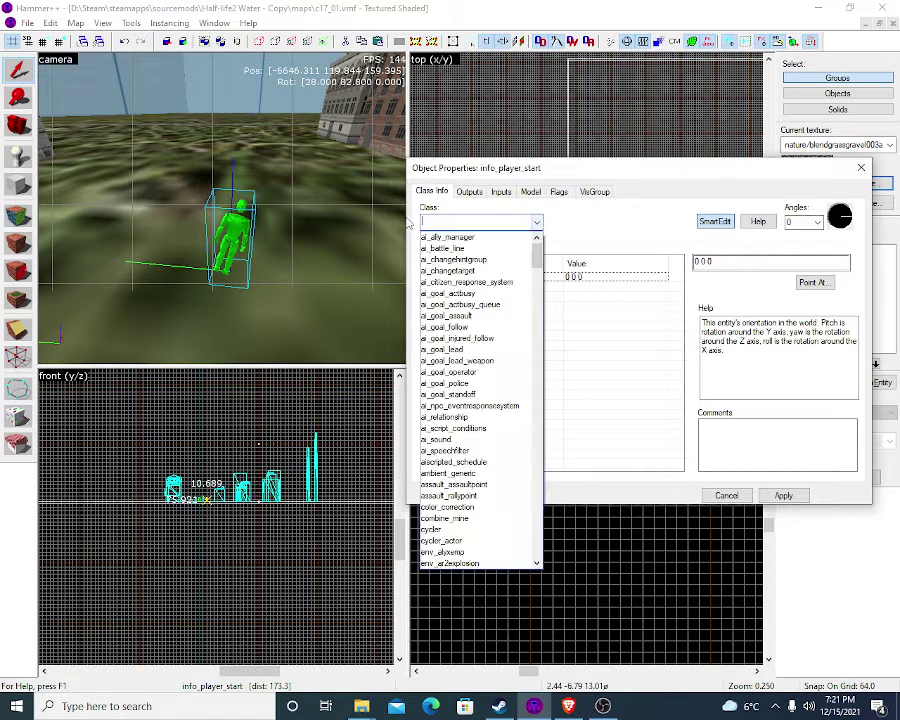
{"action": "type", "text": "t"}
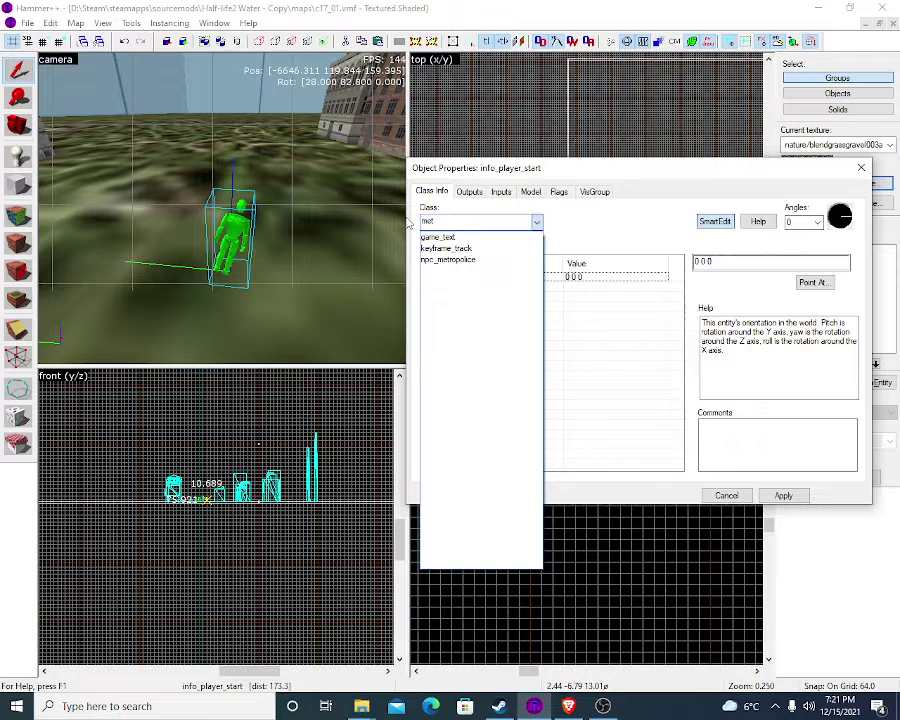
{"action": "left_click", "coordinate": [456, 260]}
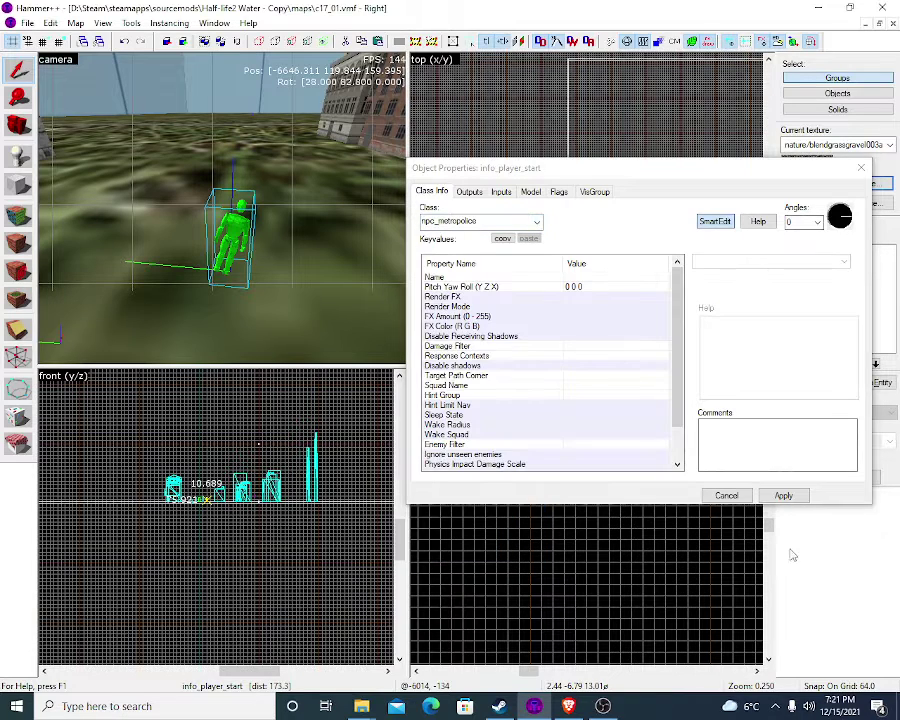
{"action": "left_click", "coordinate": [783, 496]}
{"action": "left_click", "coordinate": [722, 495]}
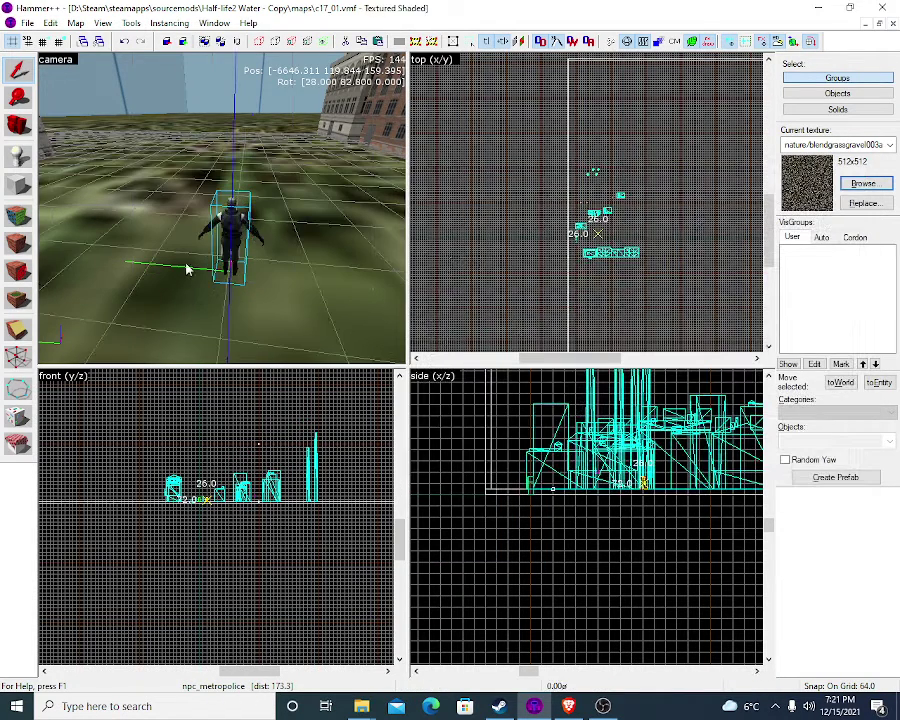
Rotate the npc_metropolice to a new heading with the rotation gizmo
{"action": "left_click_drag", "start_coordinate": [186, 269], "coordinate": [208, 227]}
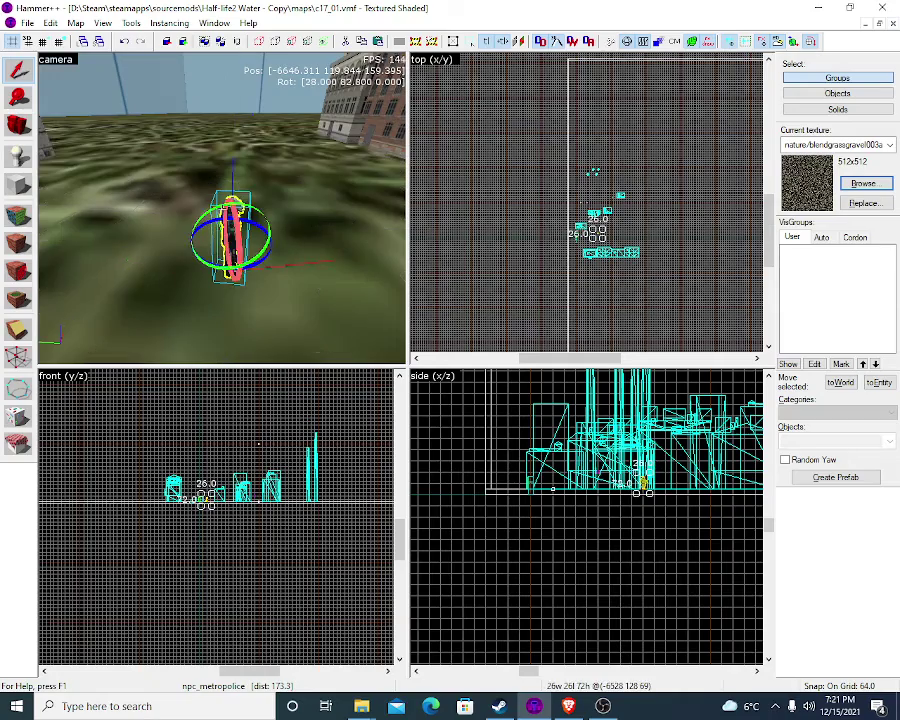
{"action": "key", "text": "z"}
{"action": "key", "text": "z"}
{"action": "left_click", "coordinate": [241, 206]}
{"action": "key", "text": "z"}
{"action": "key", "text": "a"}
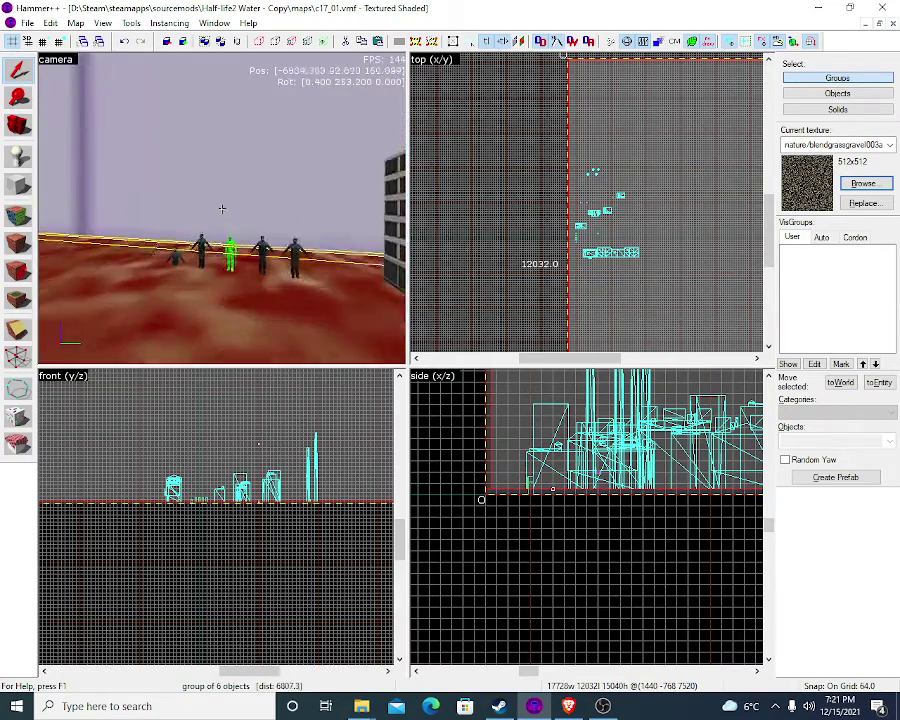
Compile the c17_01 map with Normal BSP, VIS and RAD
{"action": "key", "text": "w"}
{"action": "key", "text": "z"}
{"action": "key", "text": "F9"}
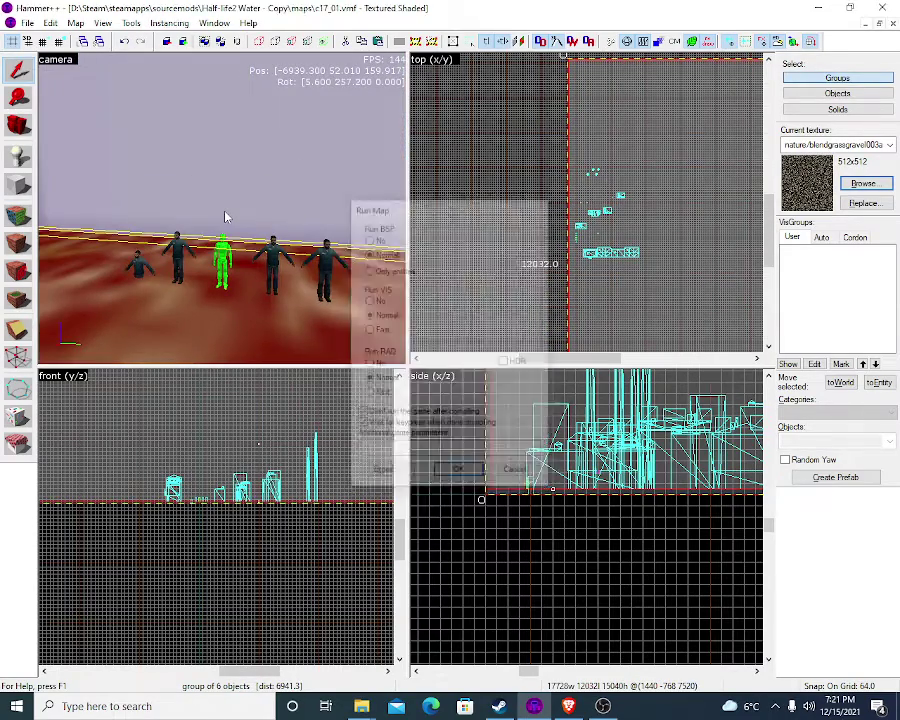
{"action": "key", "text": "Return"}
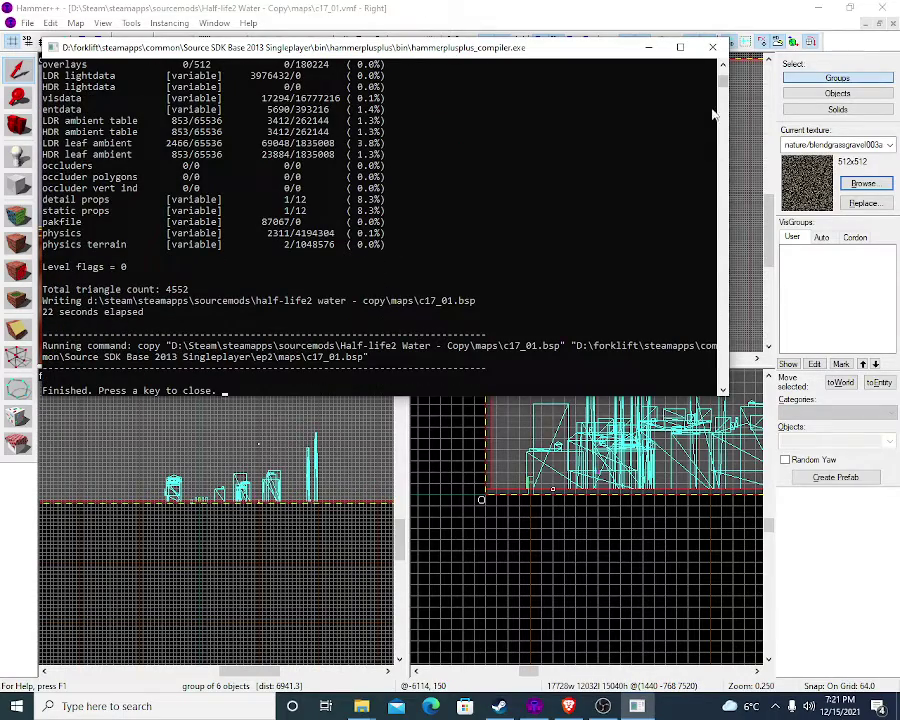
Close the finished compiler window and launch the Half-life2 Watert mod from the Steam library
{"action": "left_click_drag", "start_coordinate": [723, 81], "coordinate": [729, 57]}
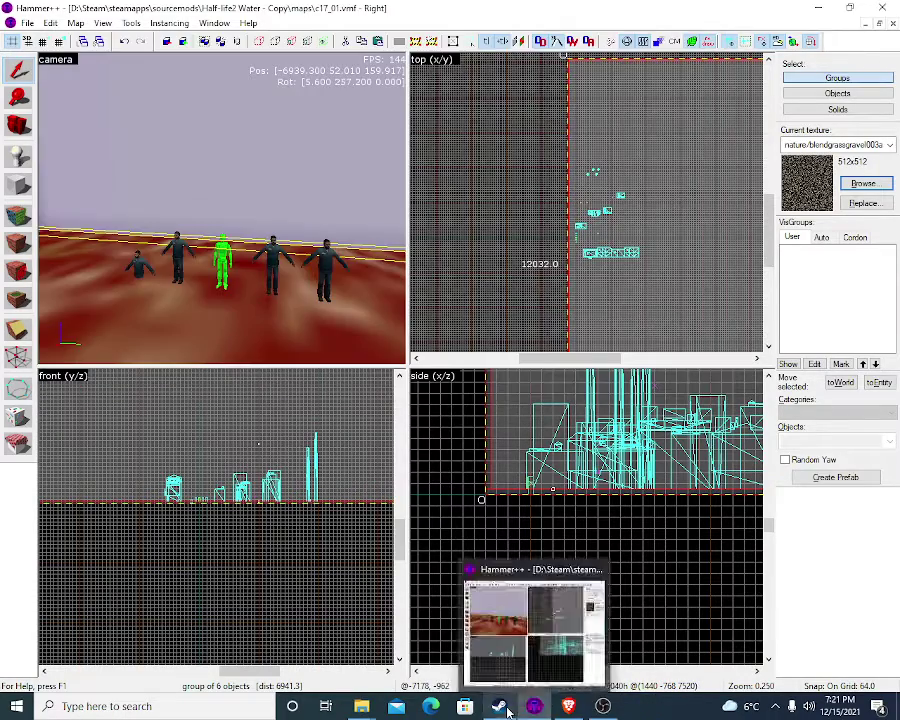
{"action": "left_click", "coordinate": [499, 706]}
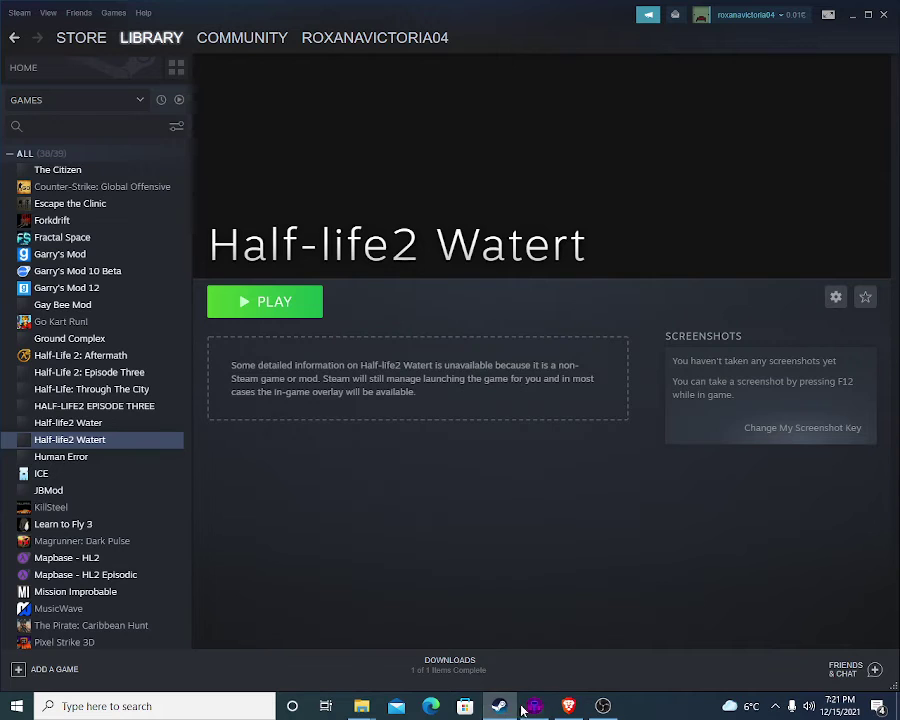
{"action": "left_click", "coordinate": [284, 305]}
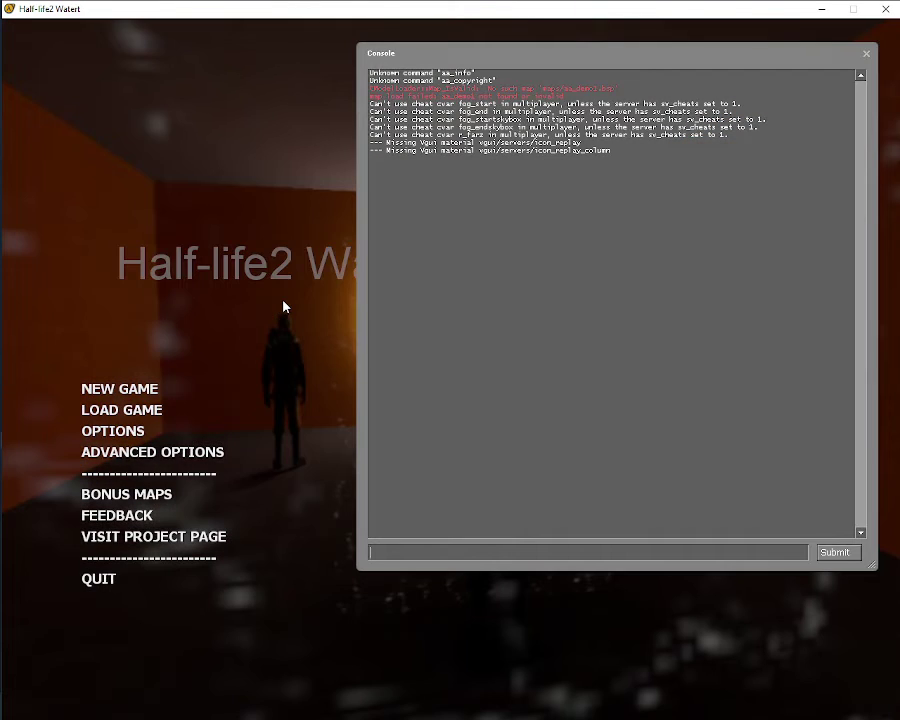
Cap the game's frame rate at 60 with the fps_max console command
{"action": "type", "text": "fps_"}
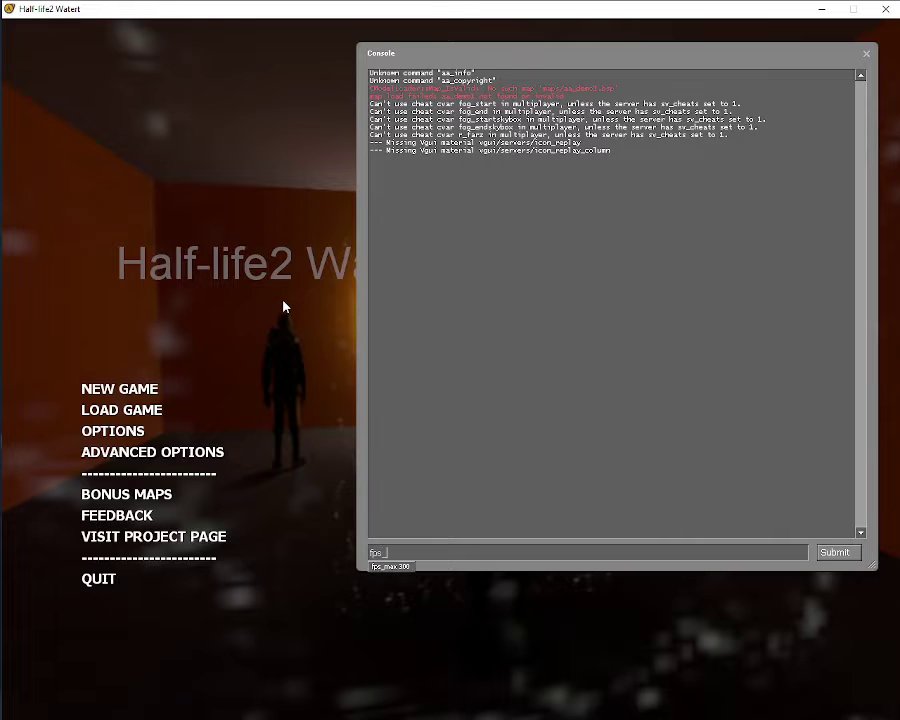
{"action": "type", "text": "max 60"}
{"action": "key", "text": "Return"}
Load the compiled c17_01 map in the game with the map console command
{"action": "type", "text": "map"}
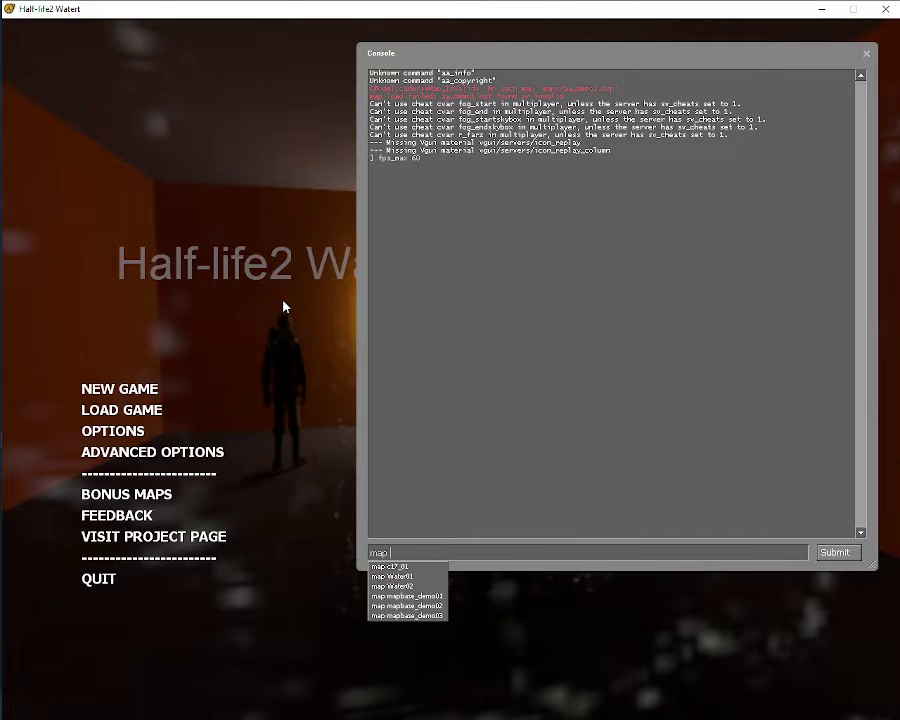
{"action": "key", "text": "Down"}
{"action": "key", "text": "Down"}
{"action": "key", "text": "Down"}
{"action": "key", "text": "Down"}
{"action": "key", "text": "Down"}
{"action": "key", "text": "Up"}
{"action": "key", "text": "Up"}
{"action": "key", "text": "Up"}
{"action": "key", "text": "Return"}
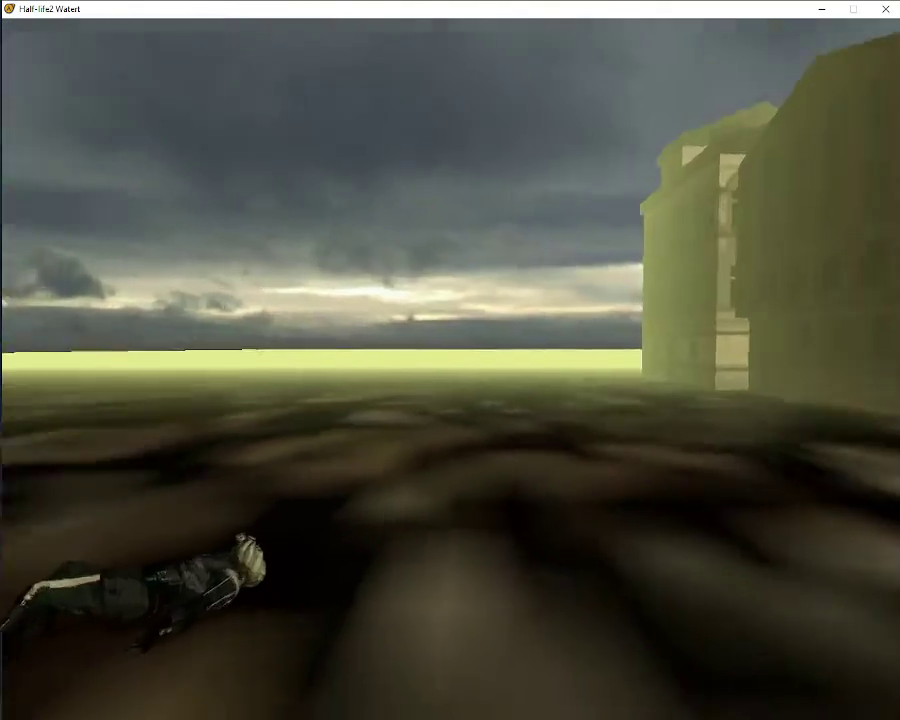
Leave the running game and switch to the c17_01 map in Hammer++
{"action": "key", "text": "w"}
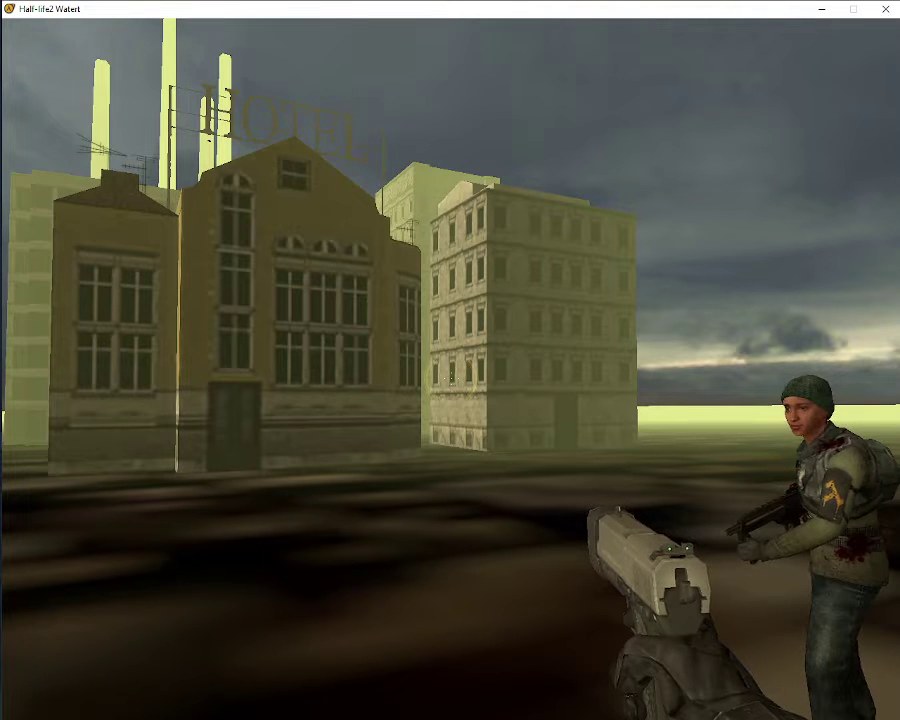
{"action": "key", "text": "Escape"}
{"action": "key", "text": "super"}
{"action": "mouse_move", "coordinate": [595, 712]}
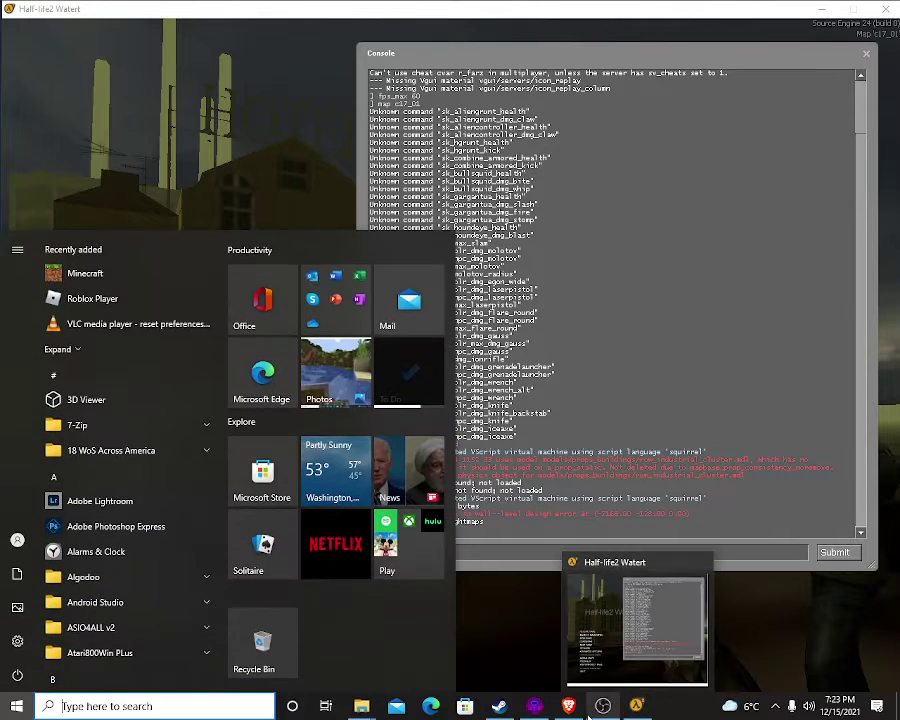
{"action": "left_click", "coordinate": [503, 708]}
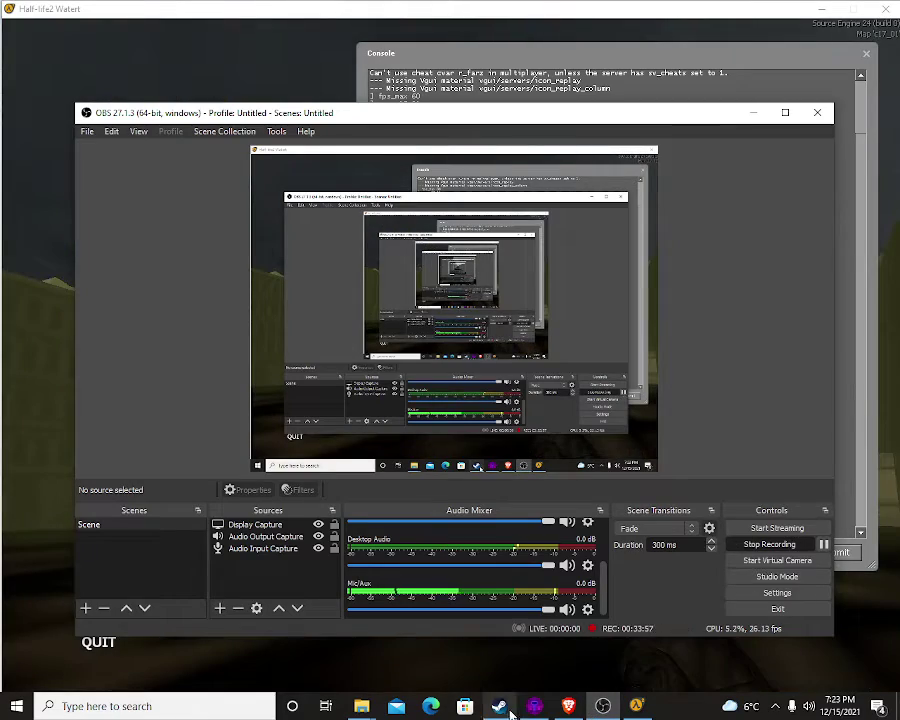
{"action": "left_click", "coordinate": [537, 710]}
Look over the map's ground, characters and buildings in the camera view, and deselect the skybox group
{"action": "key", "text": "z"}
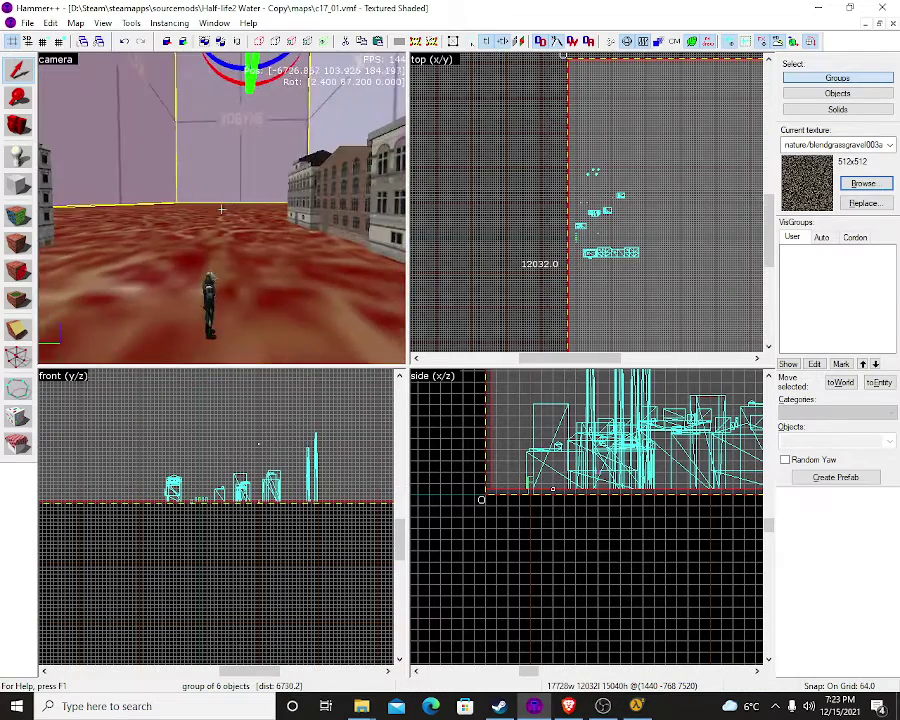
{"action": "key", "text": "w"}
{"action": "key", "text": "s"}
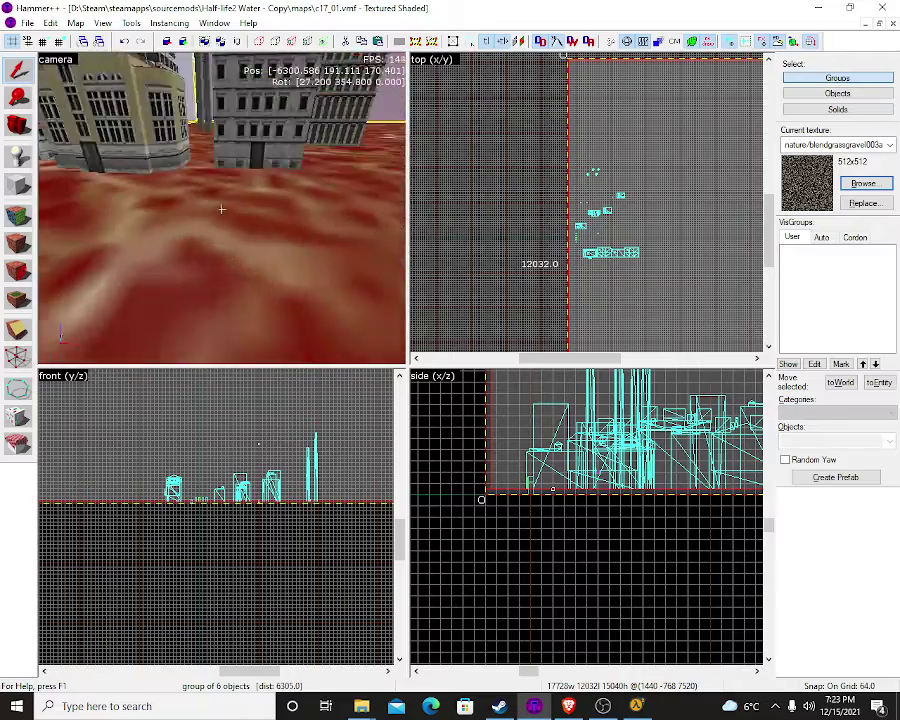
{"action": "key", "text": "w"}
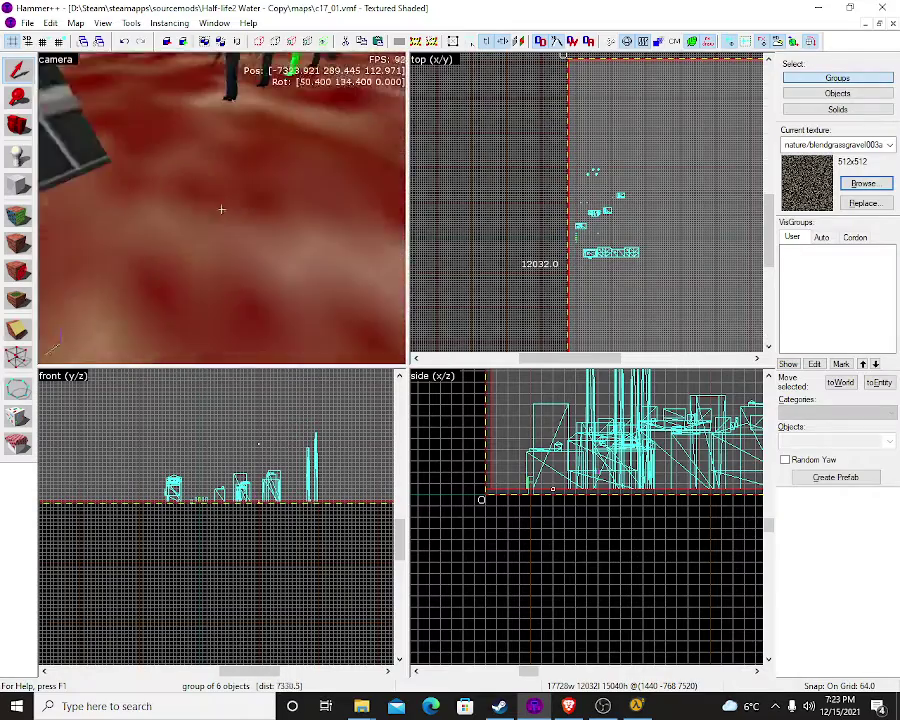
{"action": "key", "text": "w"}
{"action": "key", "text": "s"}
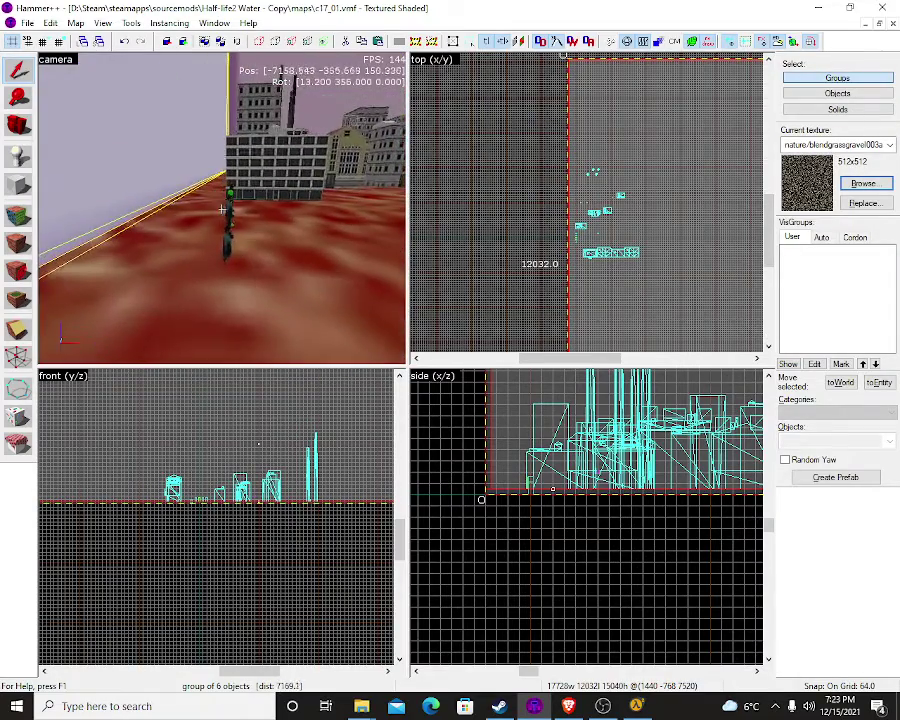
{"action": "key", "text": "z"}
{"action": "left_click", "coordinate": [504, 191]}
Locate the environment entities above the building cluster in the top view and select the env_sun entity
{"action": "scroll", "coordinate": [605, 213], "scroll_direction": "up", "scroll_amount": 3}
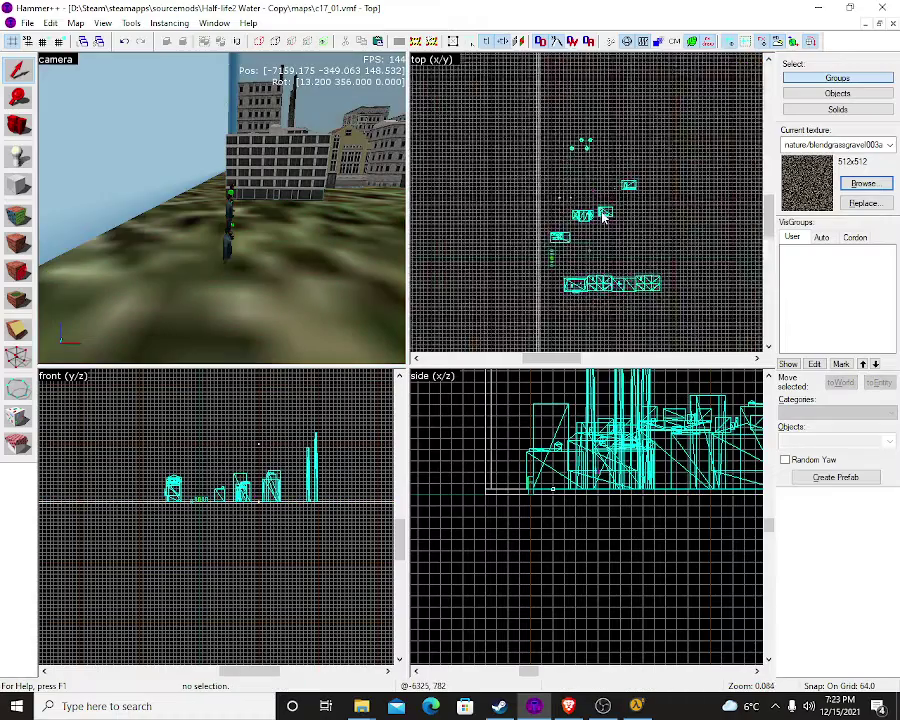
{"action": "scroll", "coordinate": [604, 216], "scroll_direction": "up", "scroll_amount": 10}
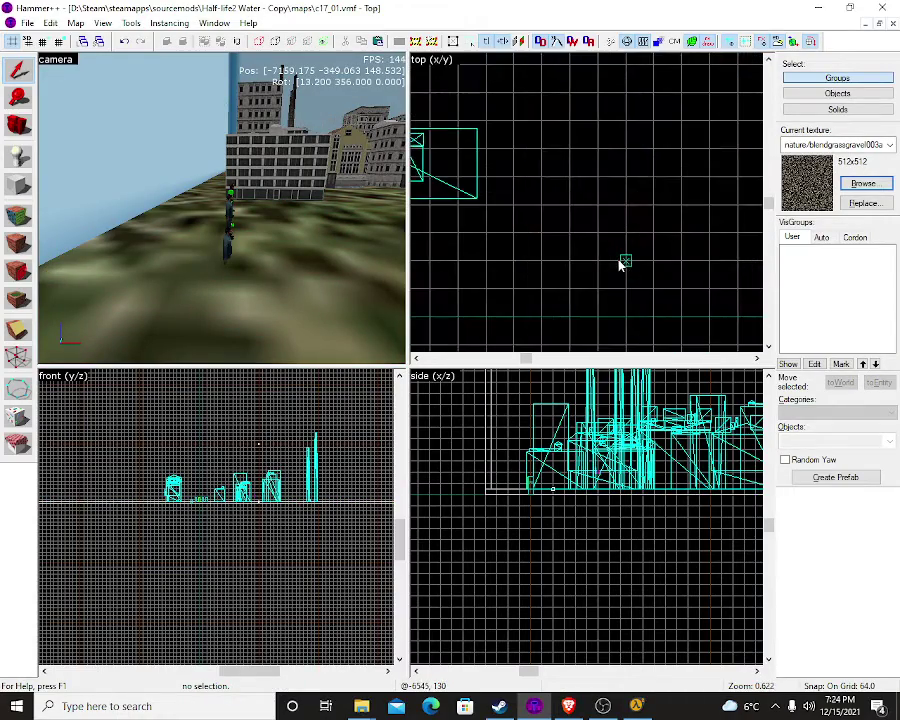
{"action": "scroll", "coordinate": [555, 210], "scroll_direction": "down", "scroll_amount": 3}
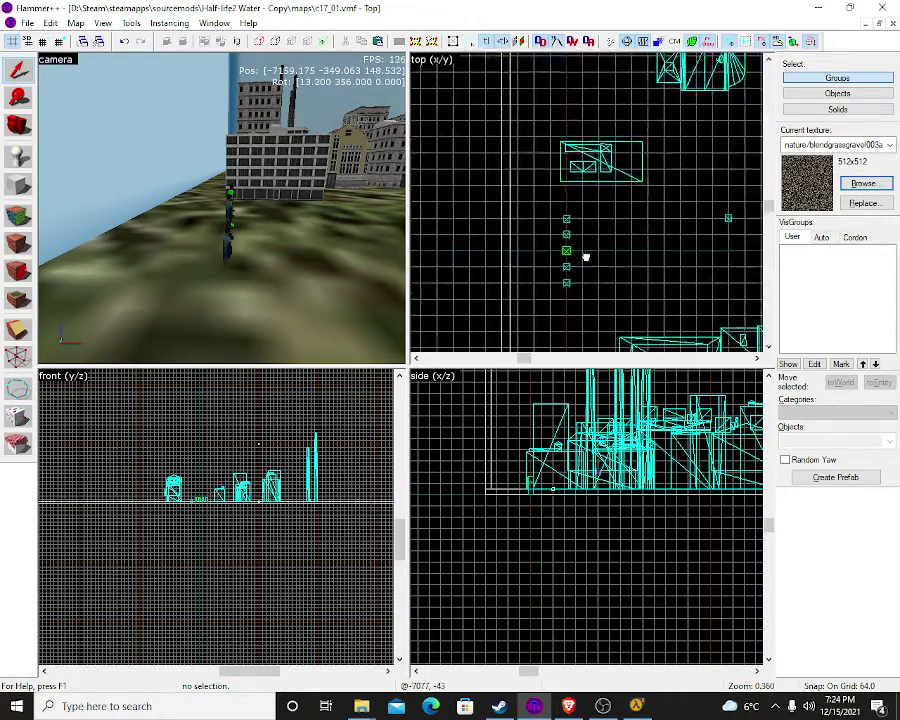
{"action": "middle_click_drag", "start_coordinate": [586, 257], "coordinate": [522, 166]}
{"action": "scroll", "coordinate": [521, 165], "scroll_direction": "down", "scroll_amount": 1}
{"action": "middle_click_drag", "start_coordinate": [512, 115], "coordinate": [488, 323]}
{"action": "scroll", "coordinate": [548, 199], "scroll_direction": "down", "scroll_amount": 1}
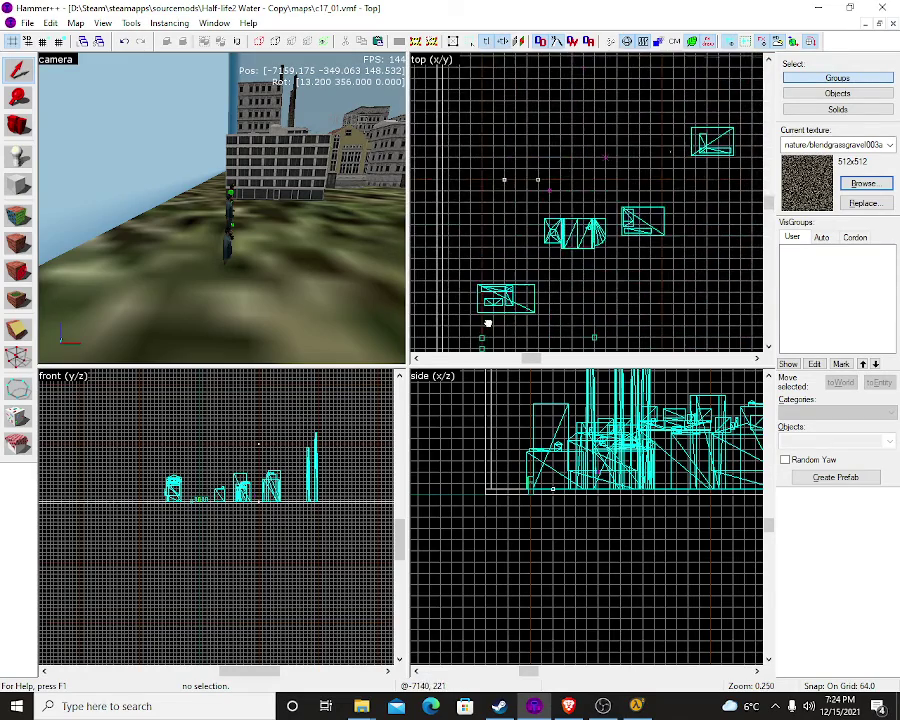
{"action": "scroll", "coordinate": [540, 176], "scroll_direction": "up", "scroll_amount": 6}
{"action": "left_click", "coordinate": [530, 200]}
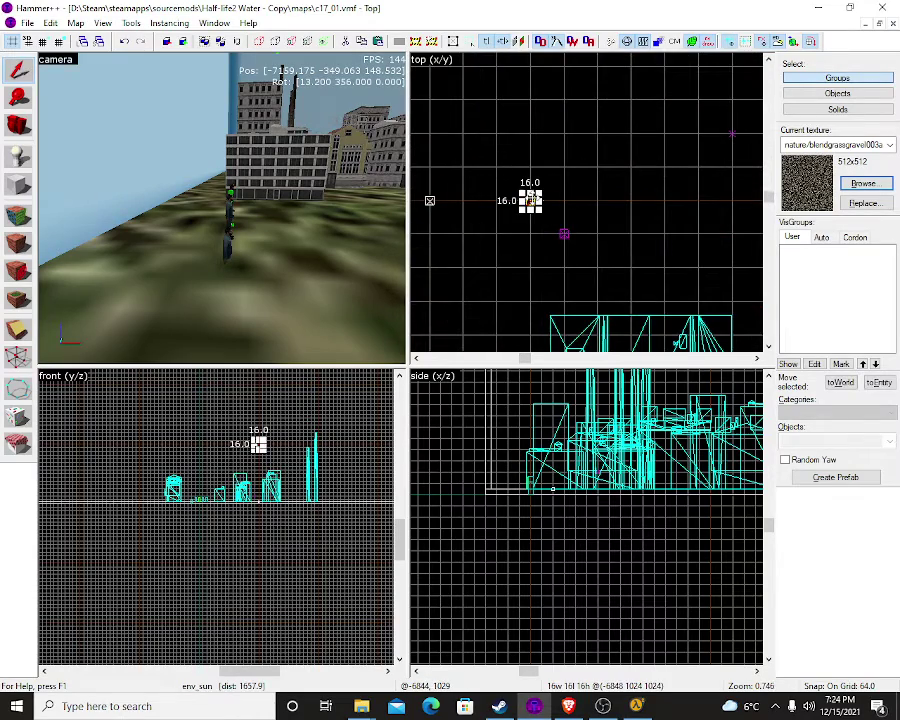
{"action": "scroll", "coordinate": [250, 462], "scroll_direction": "up", "scroll_amount": 5}
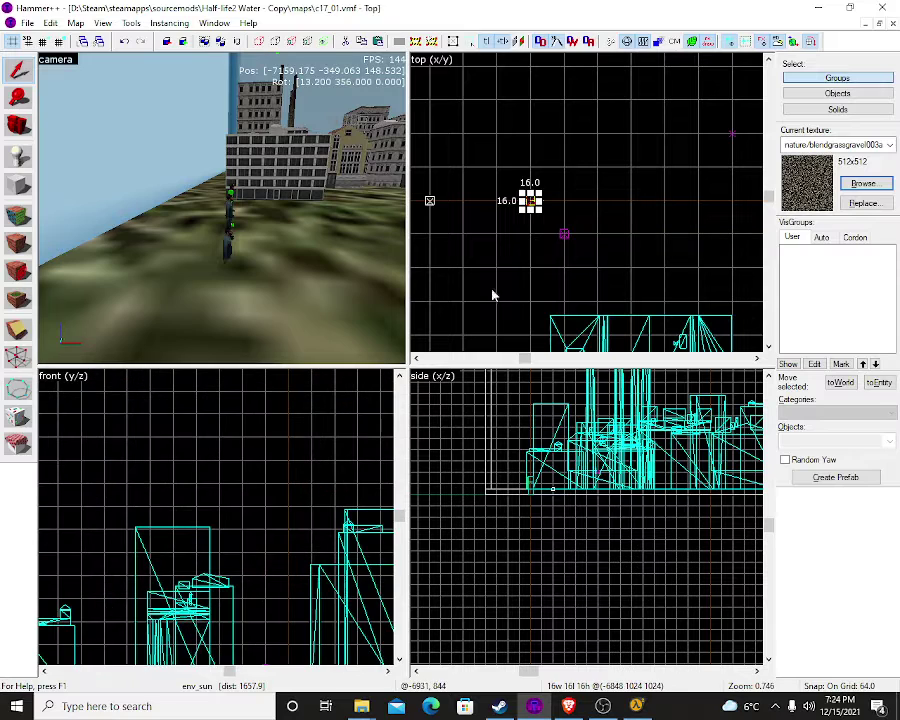
{"action": "left_click", "coordinate": [530, 200]}
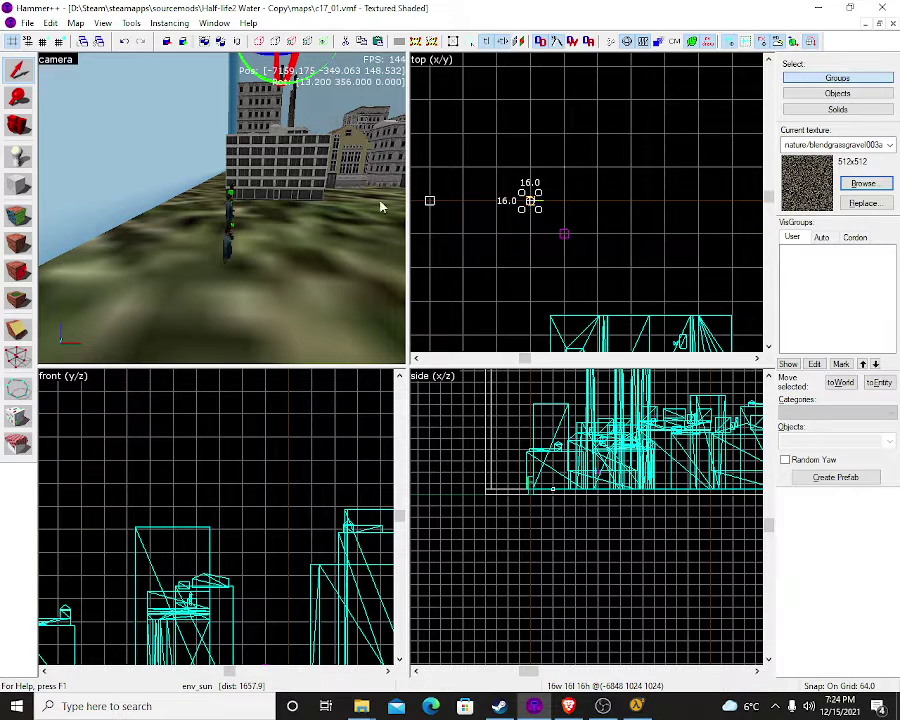
Examine the env_sun entity's properties, including its Sun Color, and close them without changes
{"action": "key", "text": "z"}
{"action": "key", "text": "w"}
{"action": "key", "text": "w"}
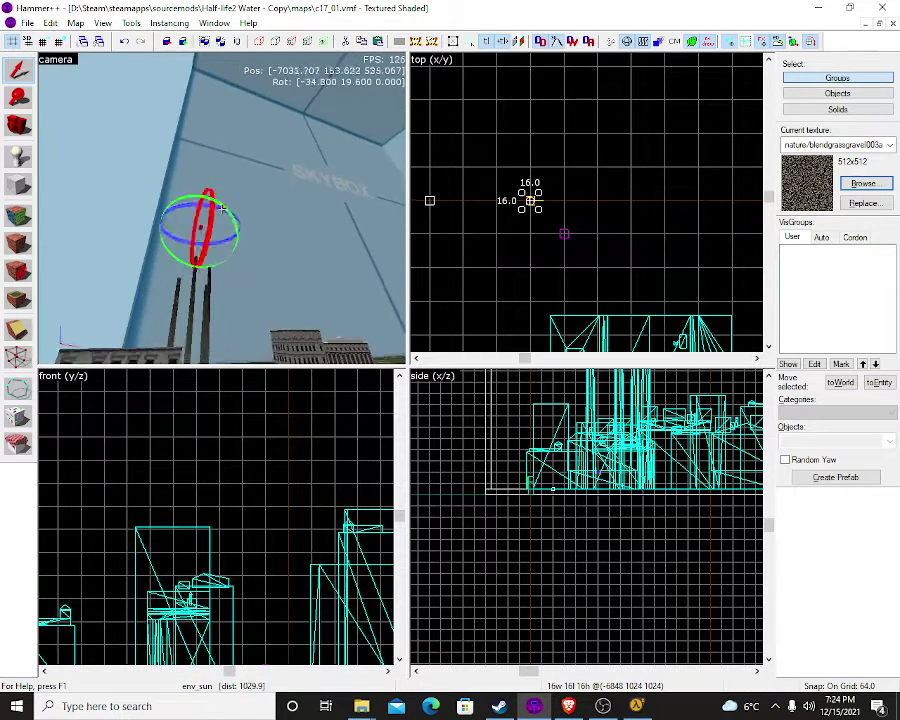
{"action": "key", "text": "w"}
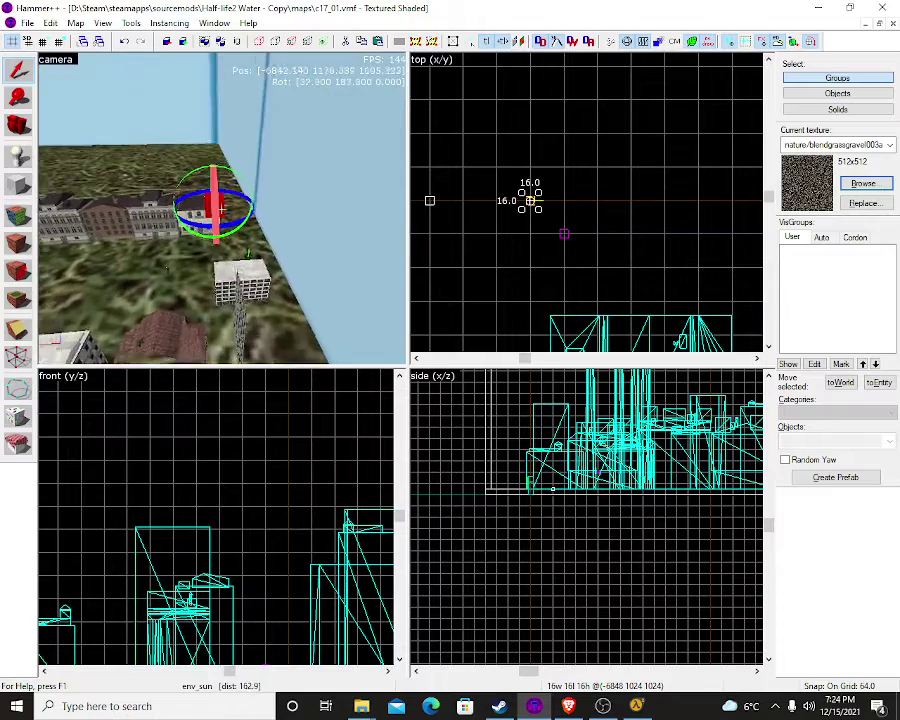
{"action": "key", "text": "z"}
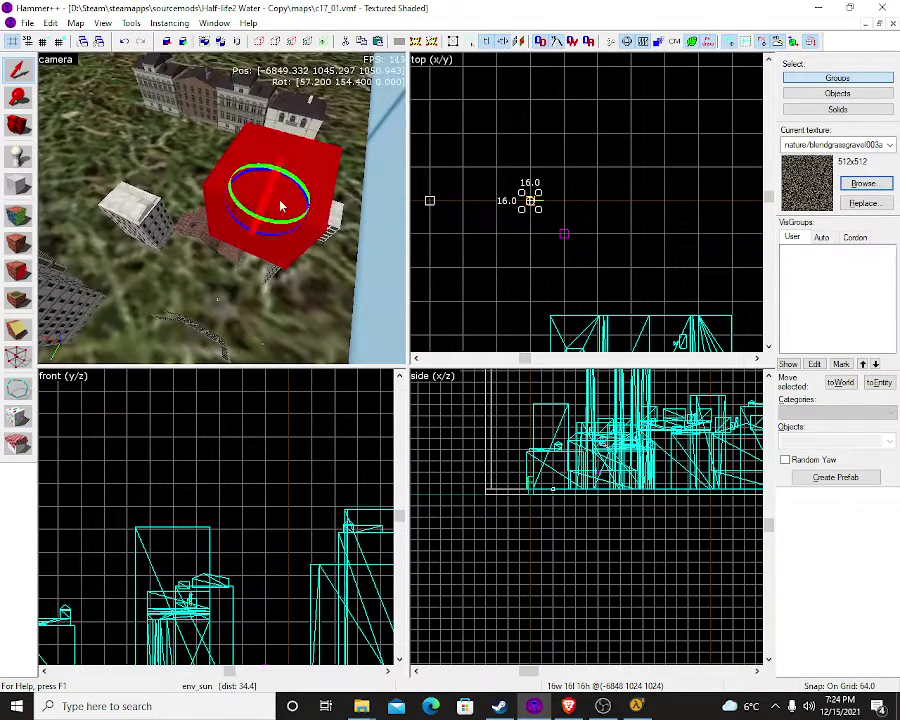
{"action": "left_click", "coordinate": [578, 200]}
{"action": "left_click", "coordinate": [262, 197]}
{"action": "double_click", "coordinate": [293, 197]}
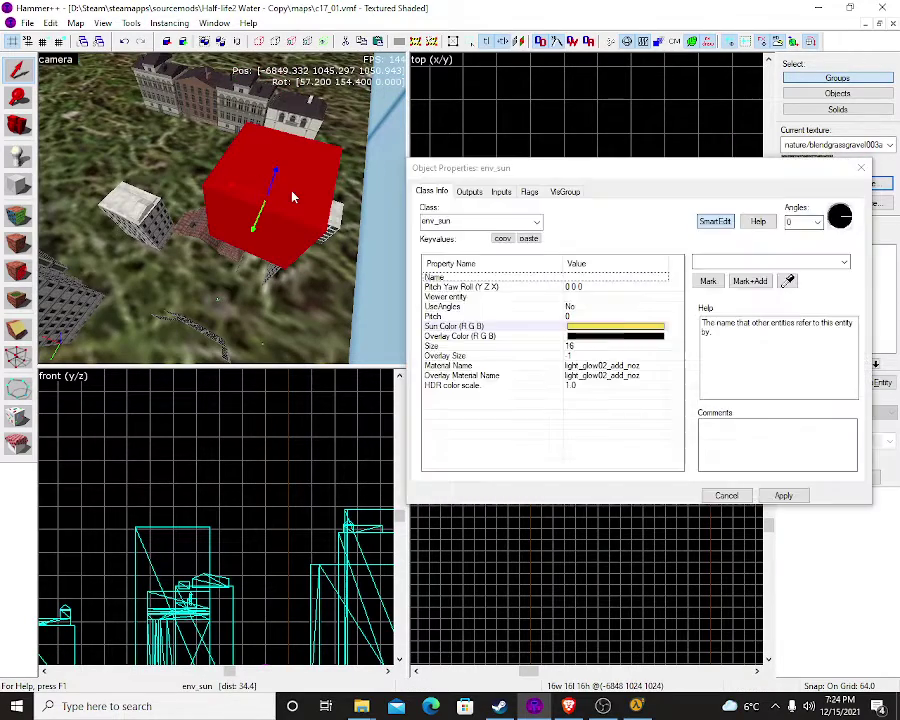
{"action": "left_click", "coordinate": [615, 329]}
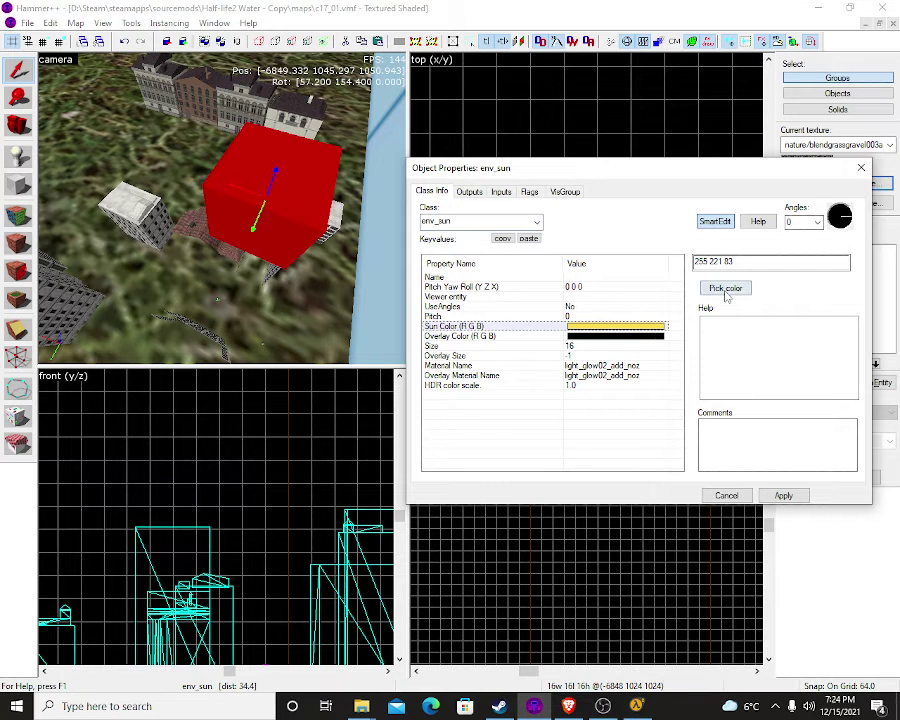
{"action": "left_click", "coordinate": [726, 495]}
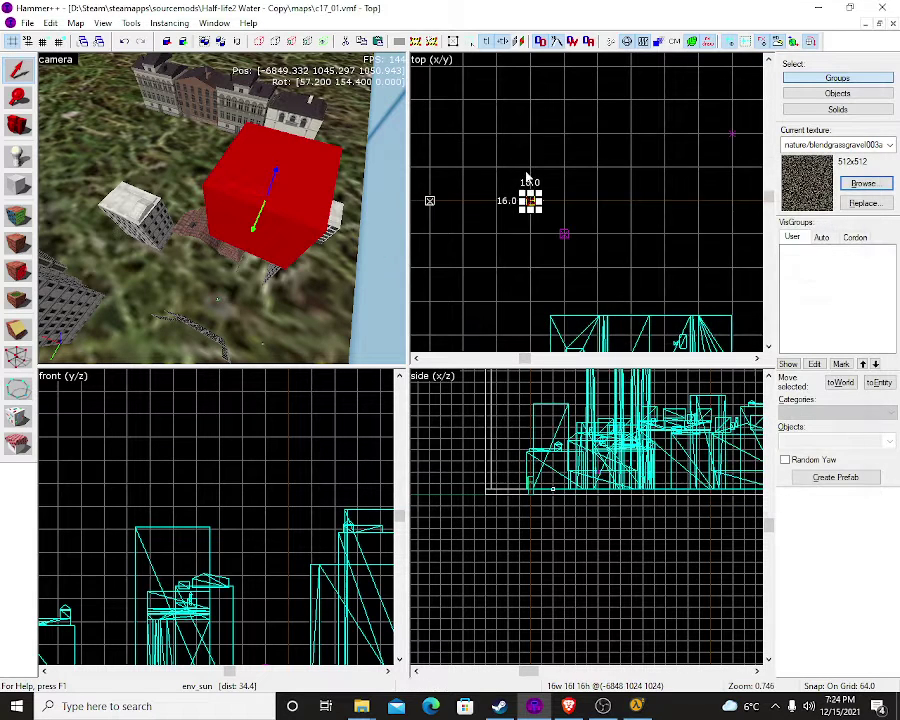
Select the env_fog_controller entity beside env_sun and open its object properties
{"action": "left_click", "coordinate": [493, 207]}
{"action": "left_click", "coordinate": [493, 207]}
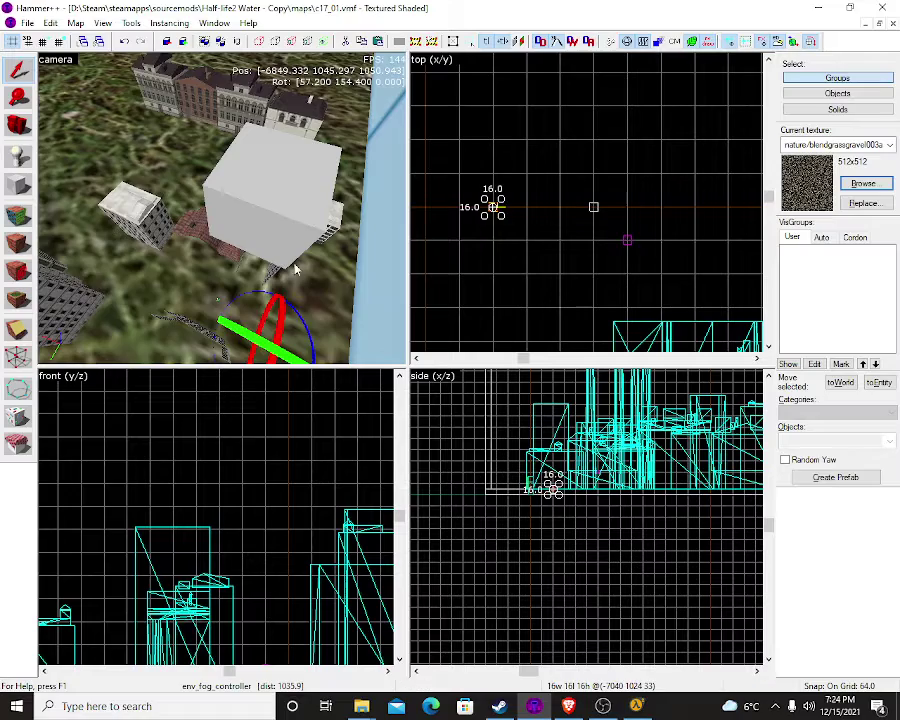
{"action": "key", "text": "z"}
{"action": "key", "text": "w"}
{"action": "key", "text": "w"}
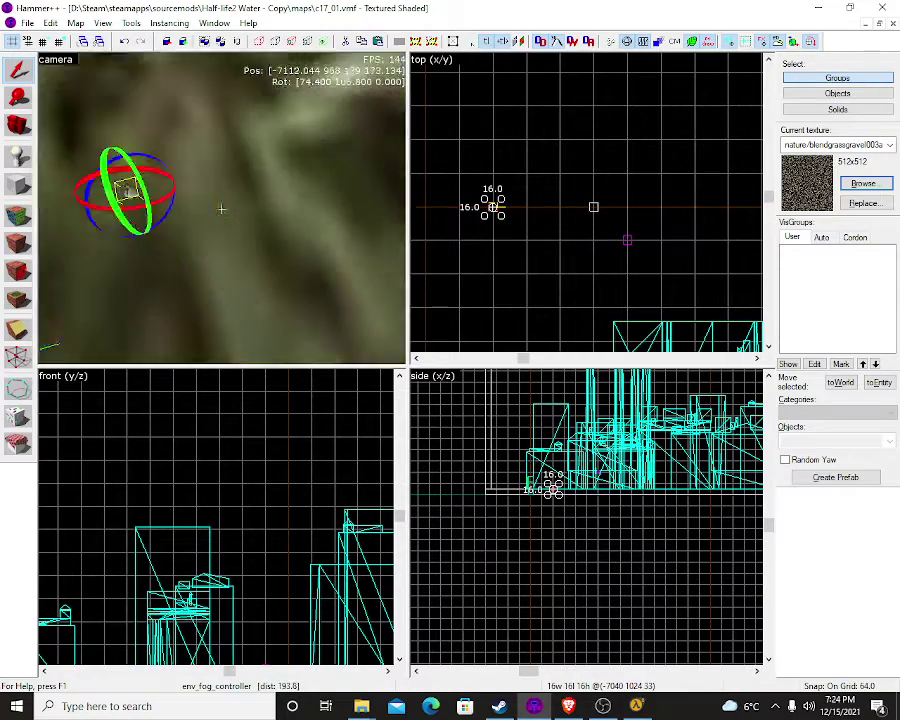
{"action": "key", "text": "s"}
{"action": "key", "text": "w"}
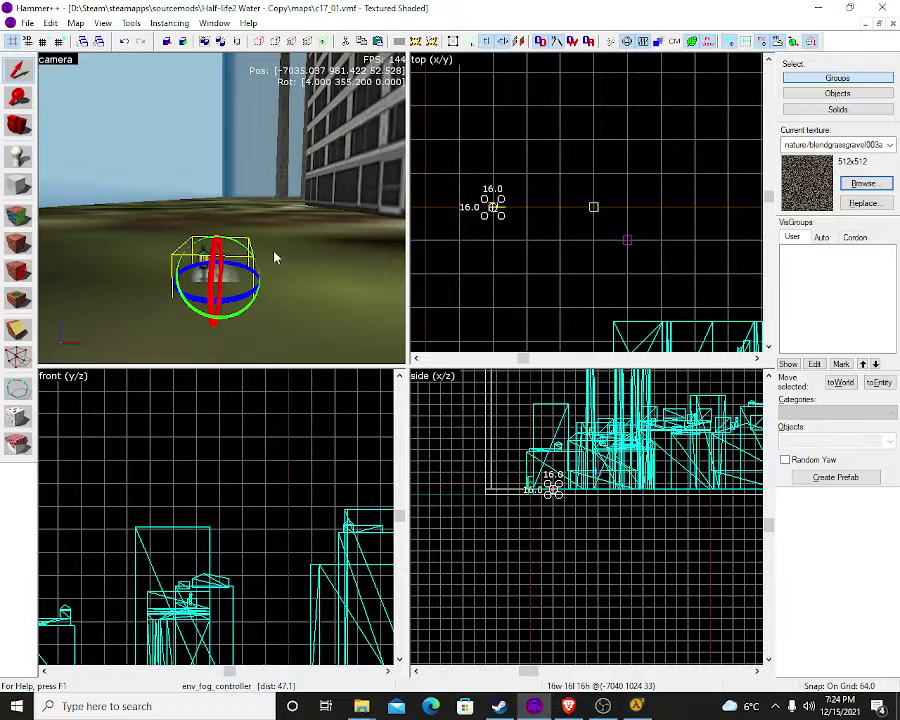
{"action": "double_click", "coordinate": [218, 268]}
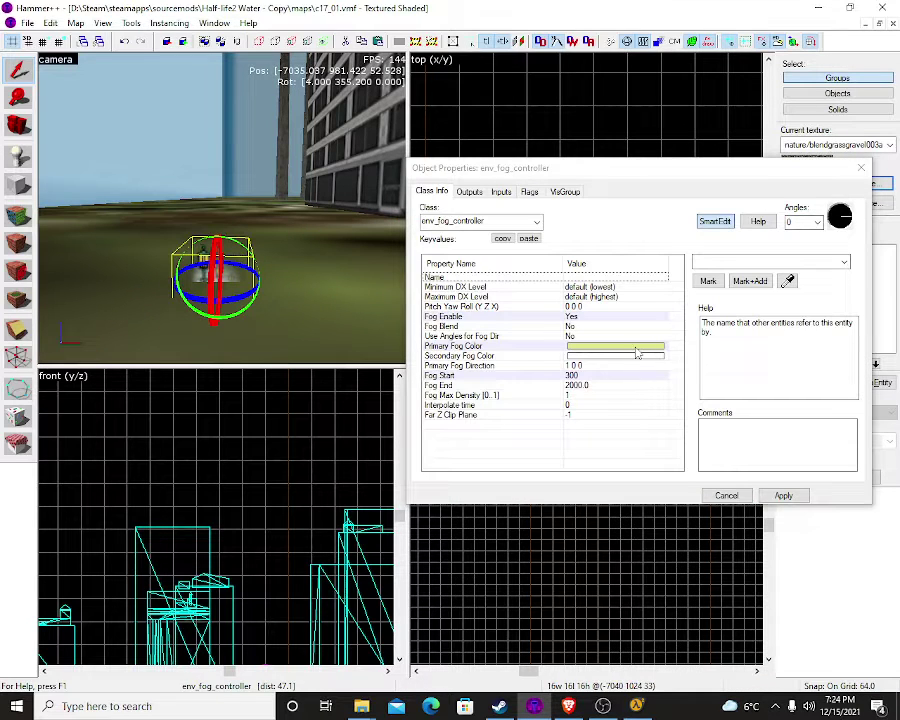
Set the fog controller's Primary Fog Color to a neutral light gray, about RGB 195 195 195
{"action": "left_click", "coordinate": [648, 345]}
{"action": "left_click", "coordinate": [732, 288]}
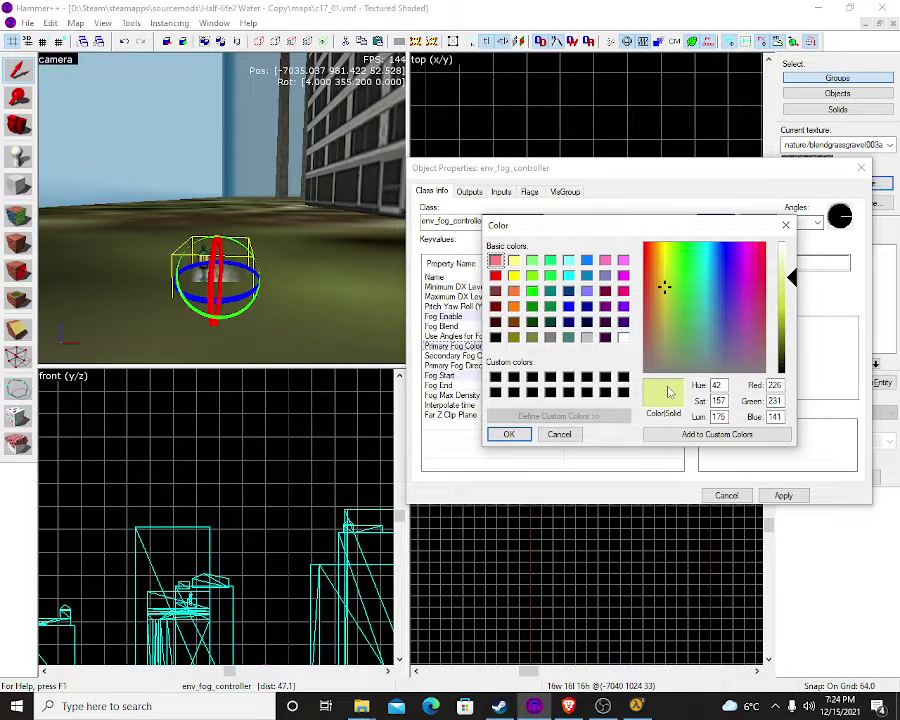
{"action": "left_click", "coordinate": [668, 324]}
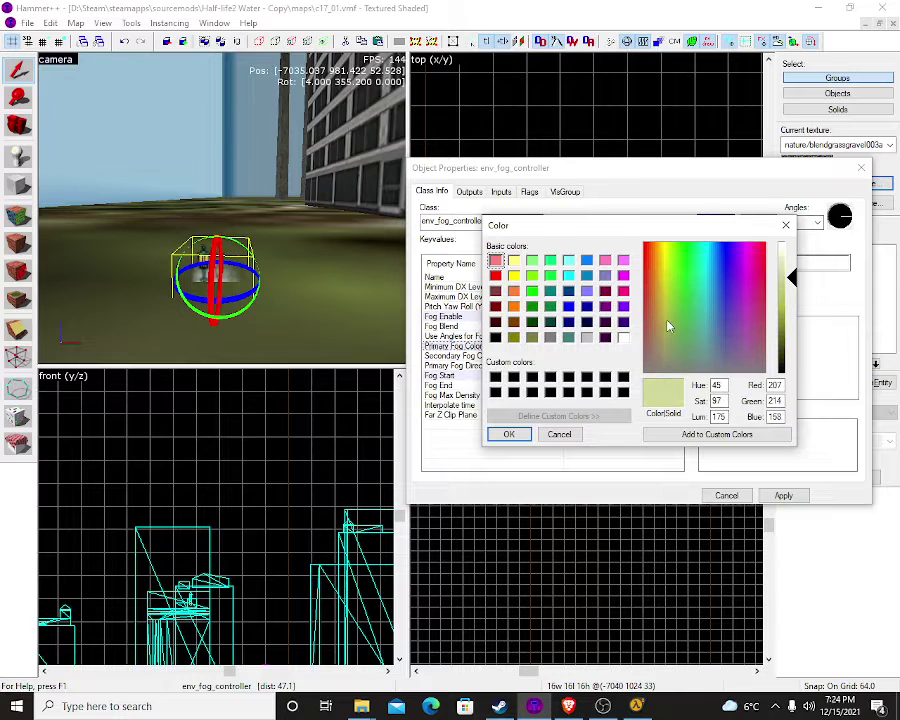
{"action": "left_click_drag", "start_coordinate": [668, 324], "coordinate": [671, 297]}
{"action": "left_click", "coordinate": [792, 247]}
{"action": "mouse_move", "coordinate": [794, 251]}
{"action": "left_mouse_down"}
{"action": "mouse_move", "coordinate": [795, 357]}
{"action": "mouse_move", "coordinate": [800, 273]}
{"action": "left_mouse_up"}
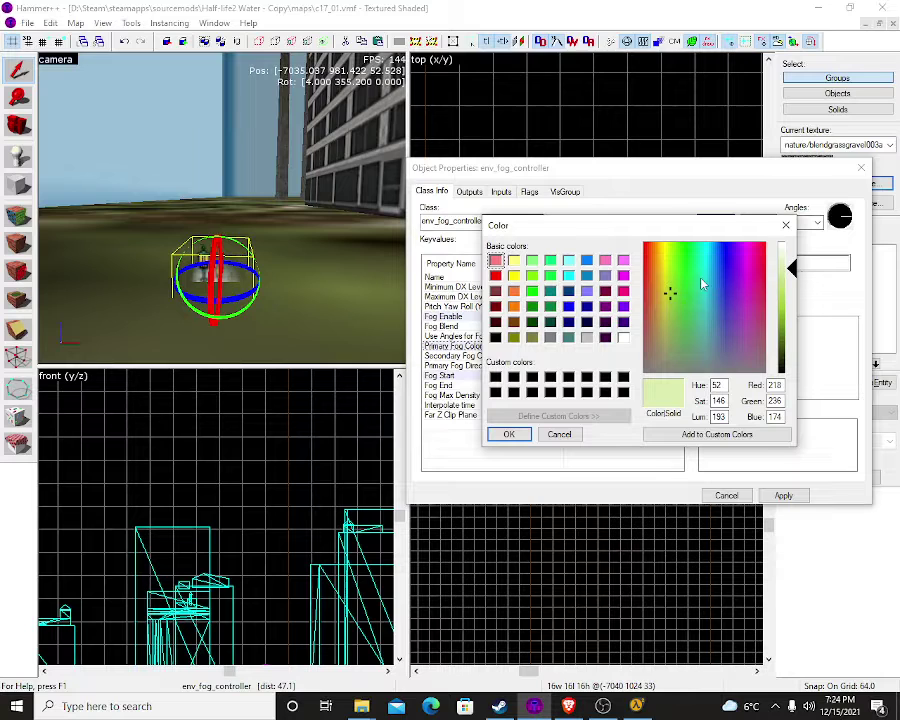
{"action": "left_click_drag", "start_coordinate": [701, 280], "coordinate": [669, 341]}
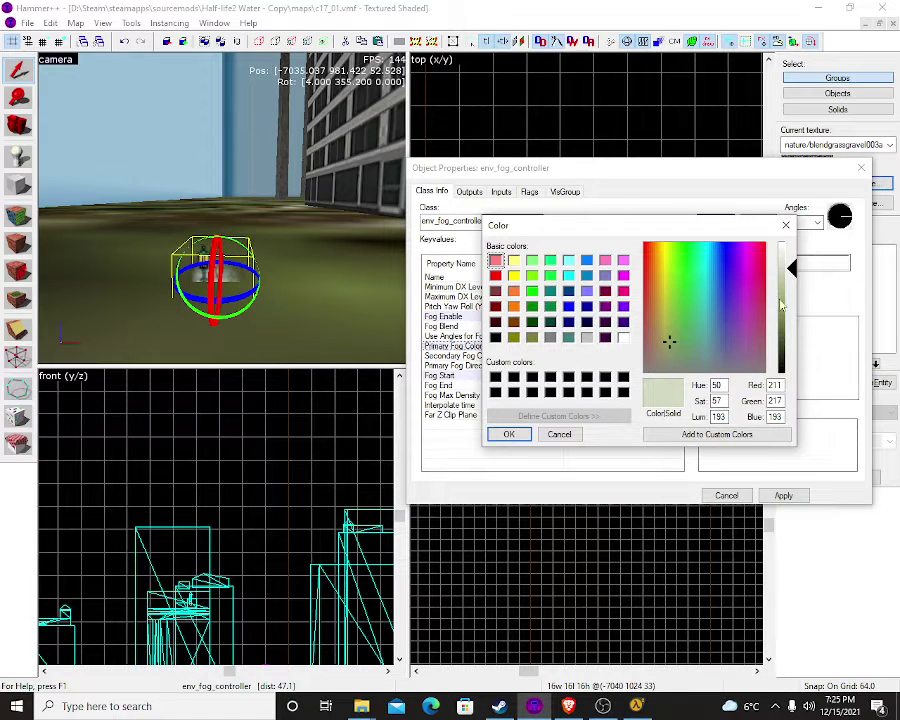
{"action": "mouse_move", "coordinate": [792, 268]}
{"action": "left_mouse_down"}
{"action": "mouse_move", "coordinate": [792, 297]}
{"action": "mouse_move", "coordinate": [795, 278]}
{"action": "left_mouse_up"}
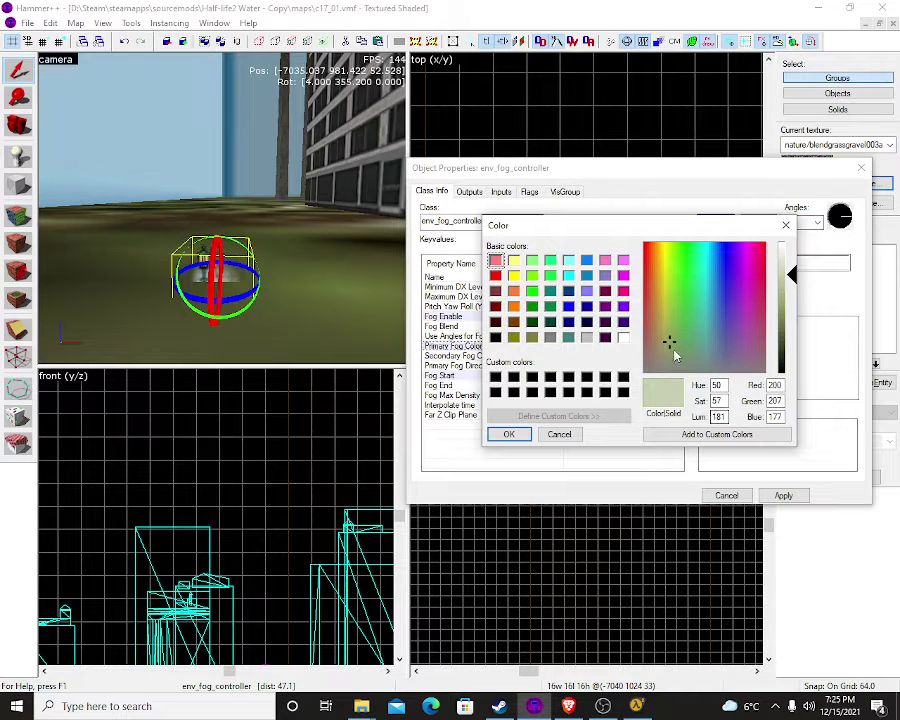
{"action": "left_click_drag", "start_coordinate": [671, 345], "coordinate": [696, 371]}
{"action": "mouse_move", "coordinate": [800, 295]}
{"action": "left_mouse_down"}
{"action": "mouse_move", "coordinate": [800, 315]}
{"action": "mouse_move", "coordinate": [797, 248]}
{"action": "mouse_move", "coordinate": [795, 277]}
{"action": "left_mouse_up"}
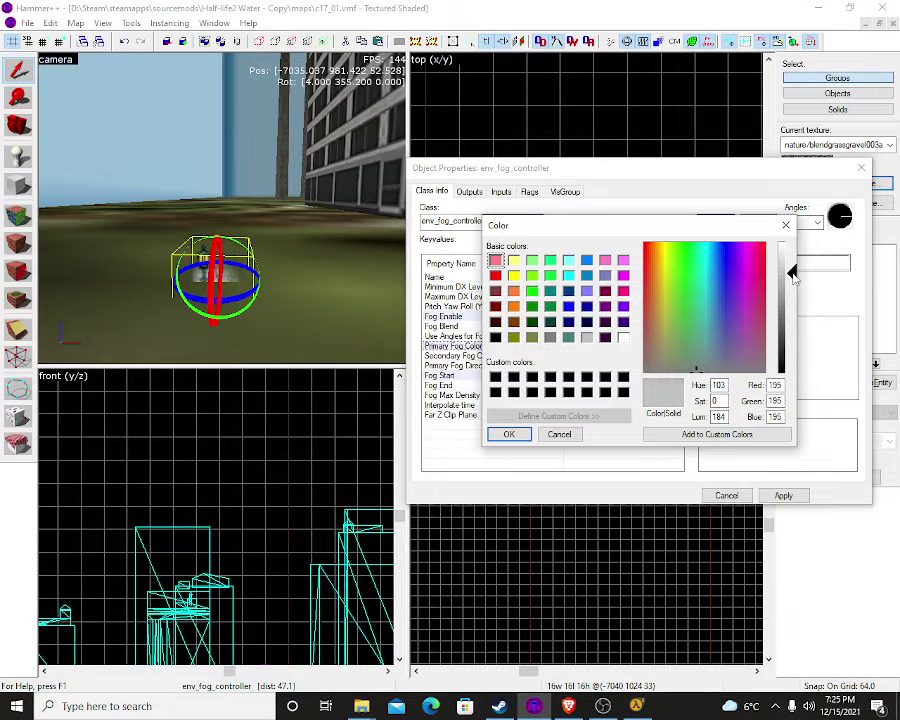
{"action": "left_click", "coordinate": [509, 434]}
Set the fog controller's Fog Start to 800, apply the changes and close the properties
{"action": "left_click", "coordinate": [569, 375]}
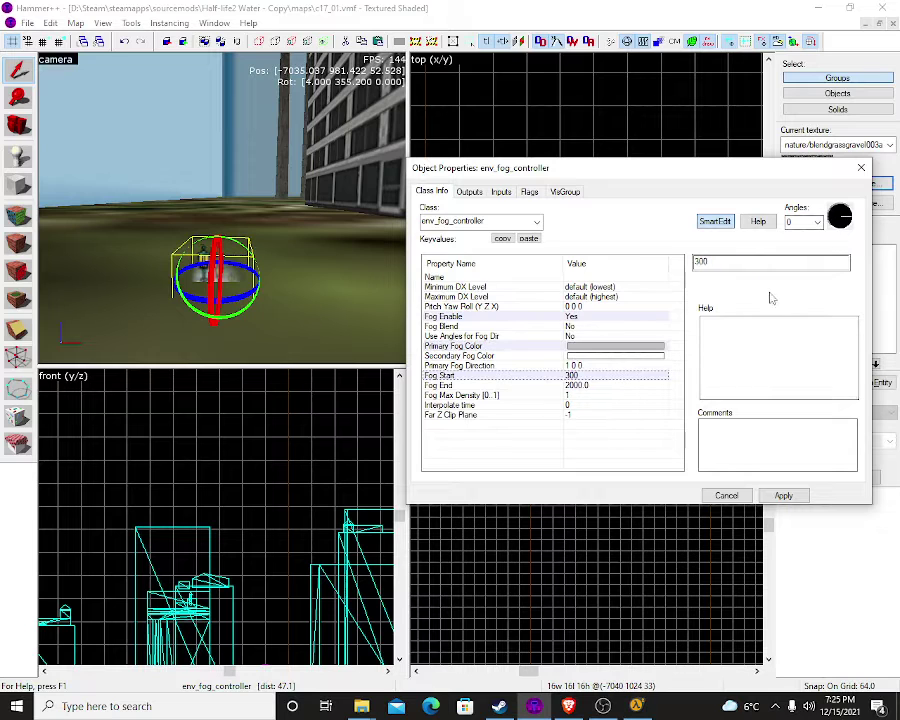
{"action": "left_click_drag", "start_coordinate": [710, 265], "coordinate": [660, 270]}
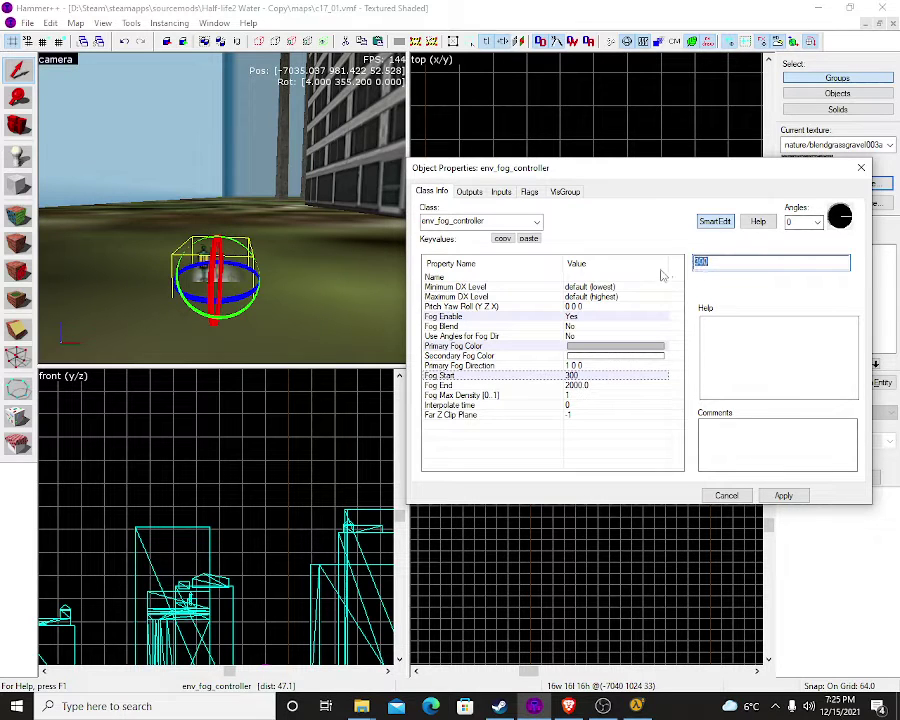
{"action": "key", "text": "BackSpace"}
{"action": "type", "text": "800"}
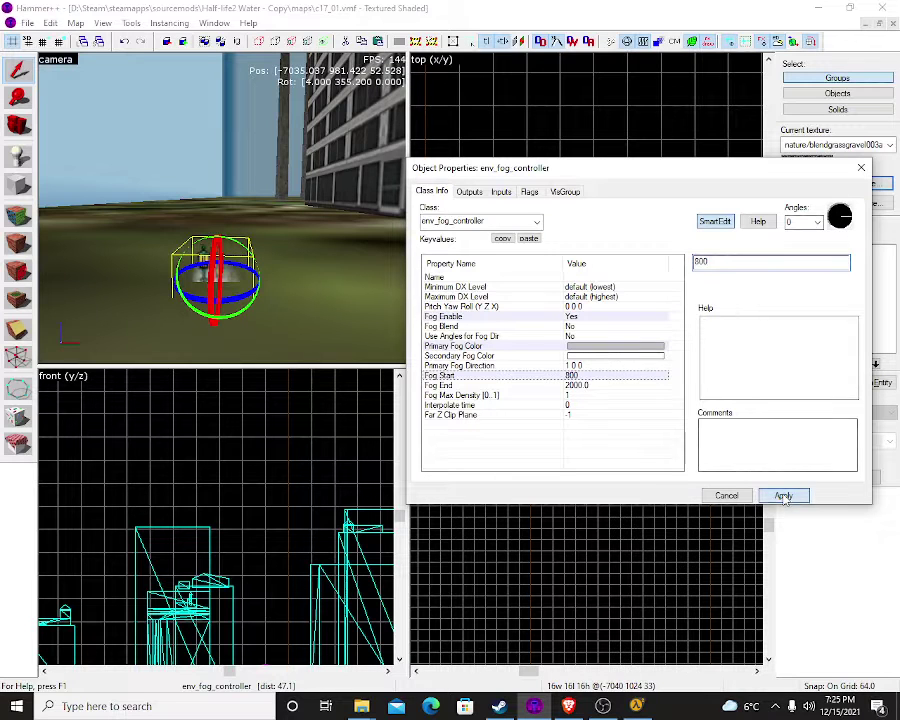
{"action": "left_click", "coordinate": [718, 498]}
Compile the map with Normal BSP, VIS and RAD, without running the game after compiling
{"action": "key", "text": "F9"}
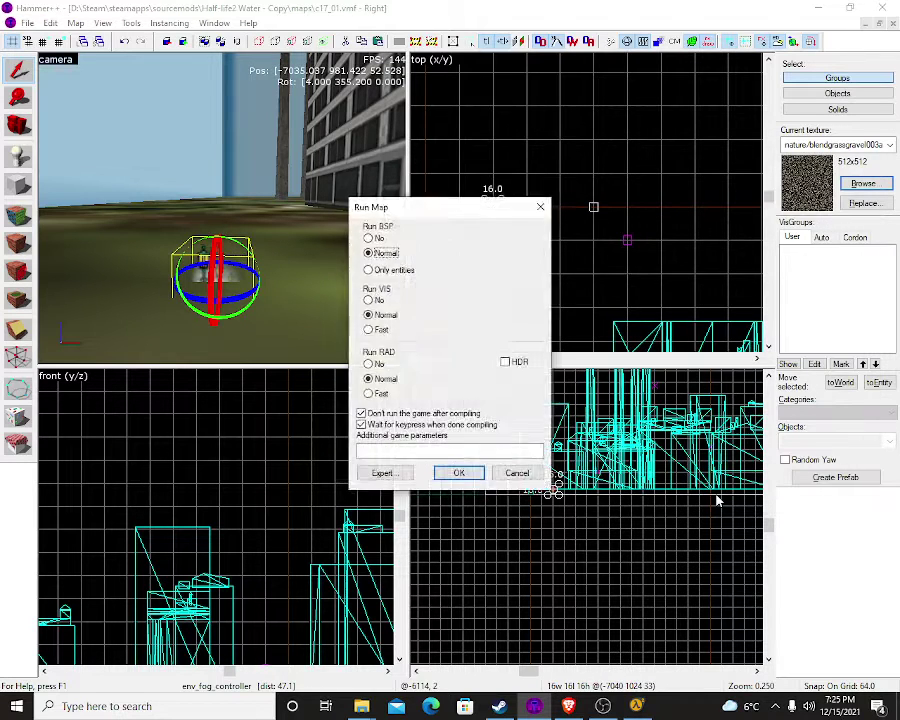
{"action": "key", "text": "Escape"}
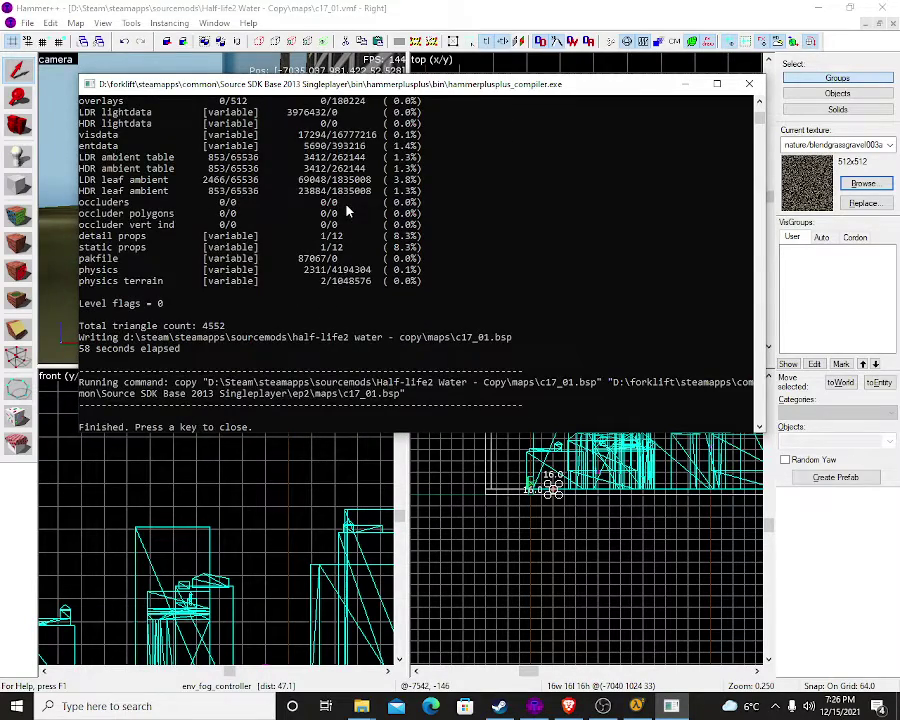
Close the finished compile window, switch to the running Half-Life 2 mod and load map c17_01 through the console
{"action": "key", "text": "Return"}
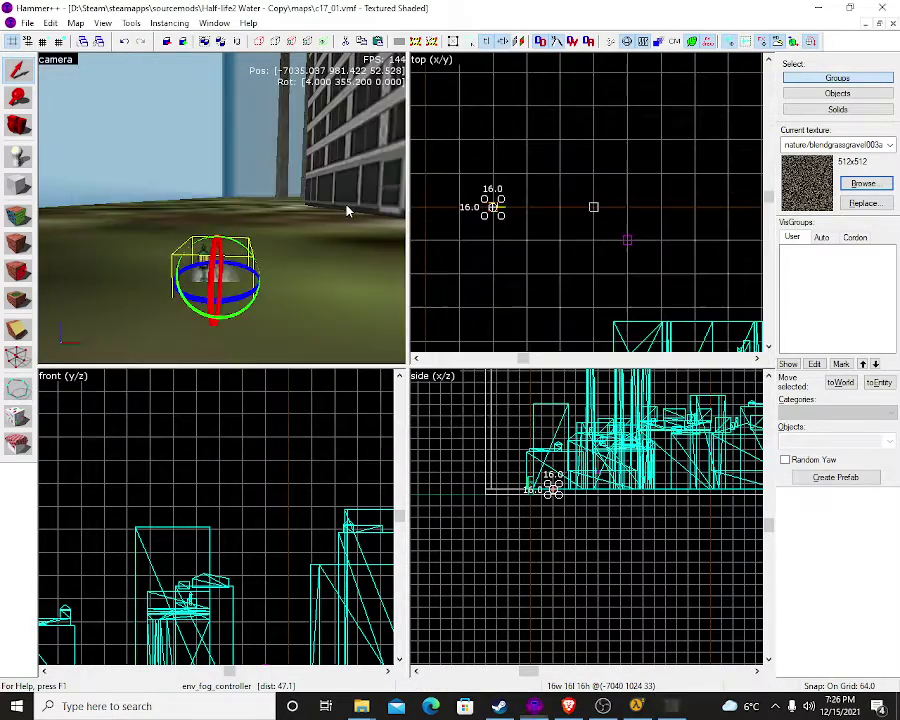
{"action": "left_click", "coordinate": [646, 712]}
{"action": "type", "text": "map c17_01"}
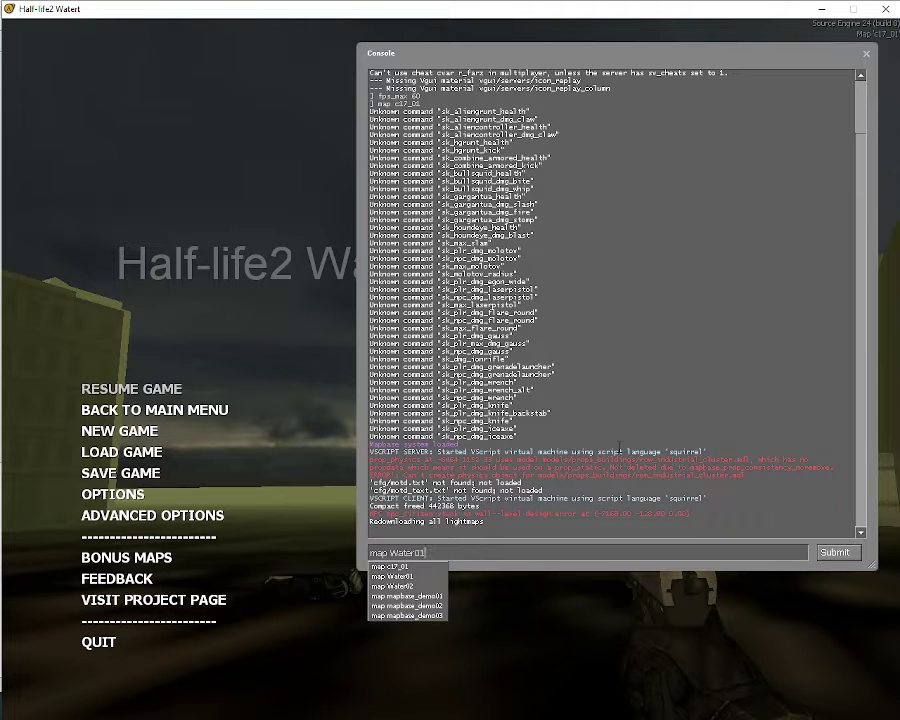
{"action": "key", "text": "Return"}
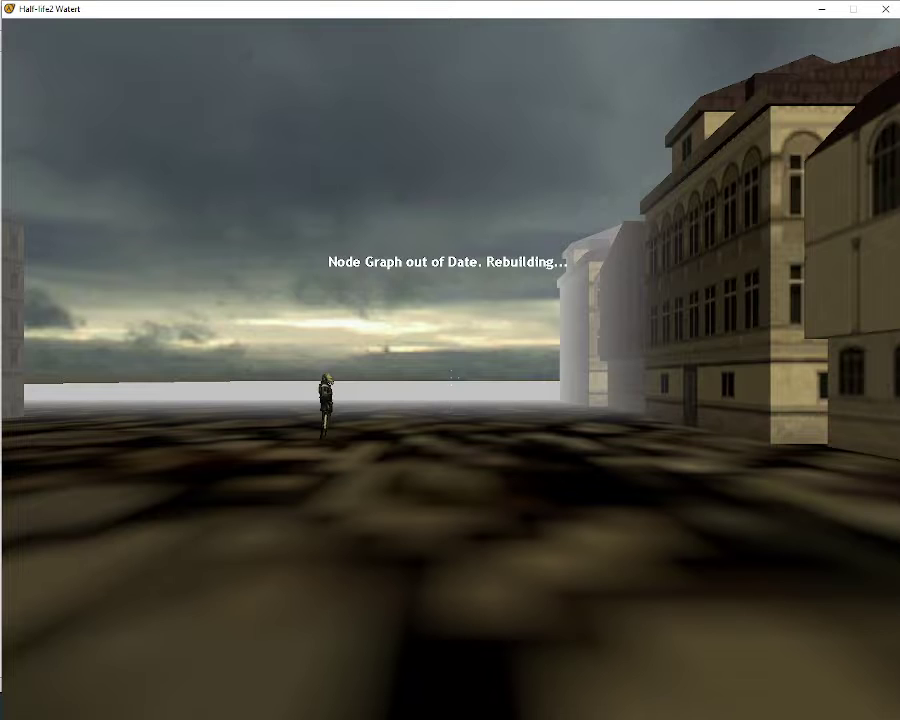
Walk around the loaded map and examine how the fog looks on the buildings, distant chimneys and horizon
{"action": "key", "text": "w"}
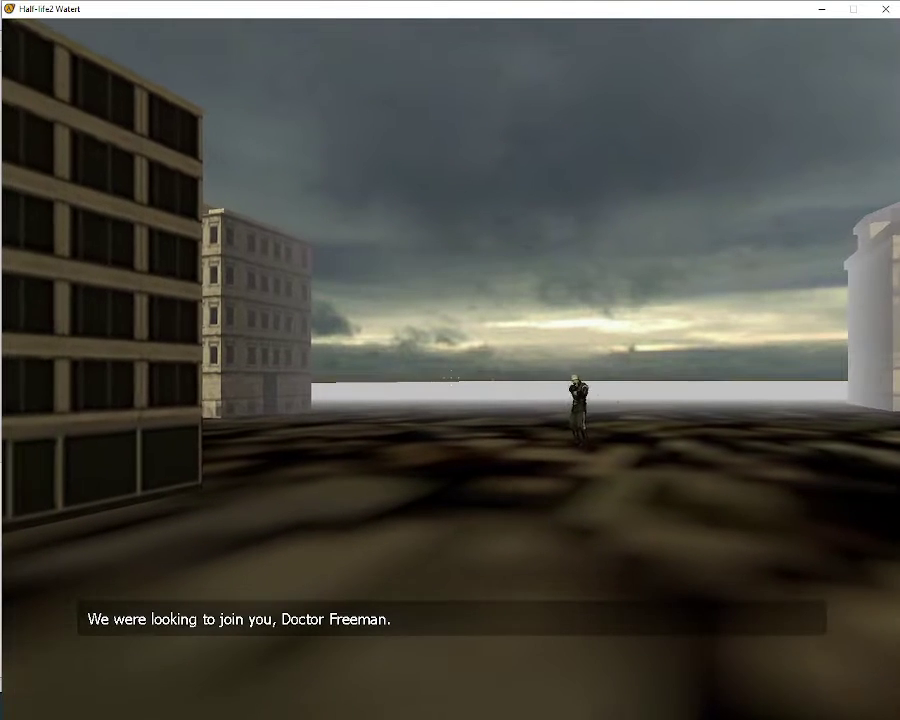
{"action": "key", "text": "w"}
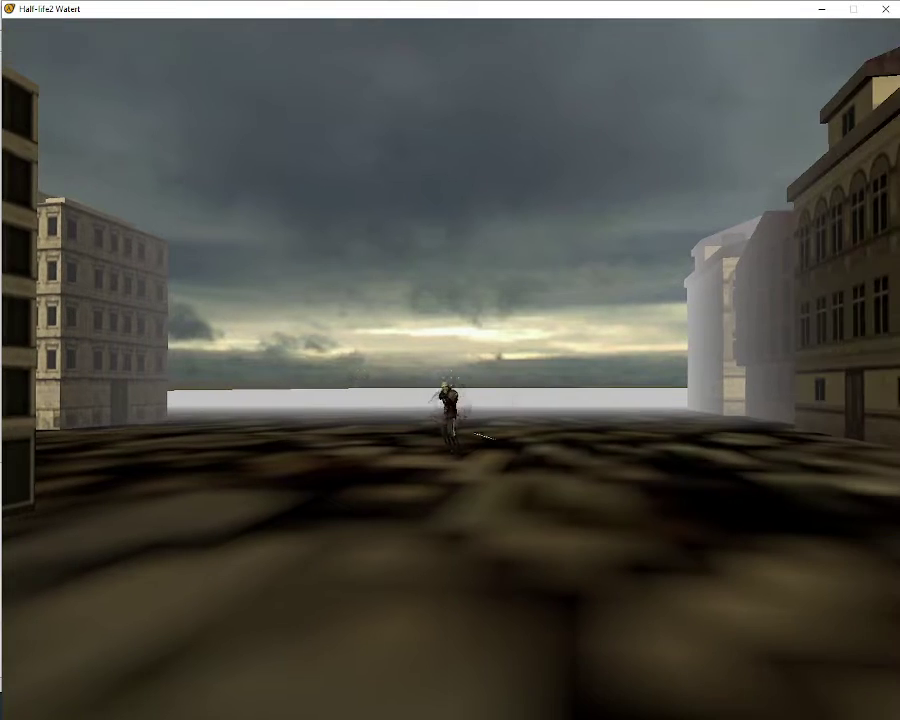
{"action": "key", "text": "w"}
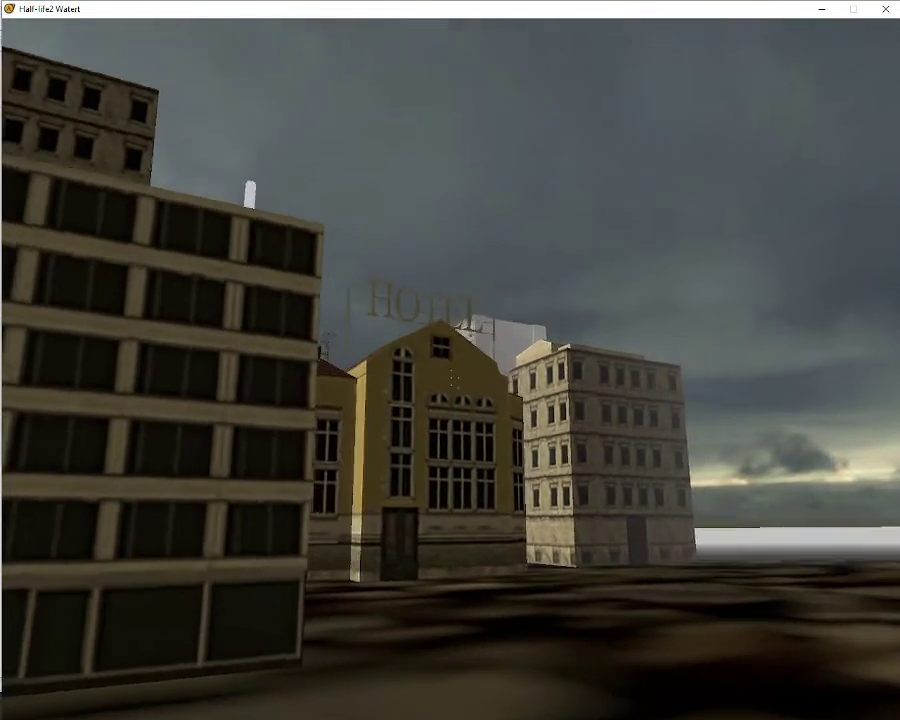
{"action": "key", "text": "w"}
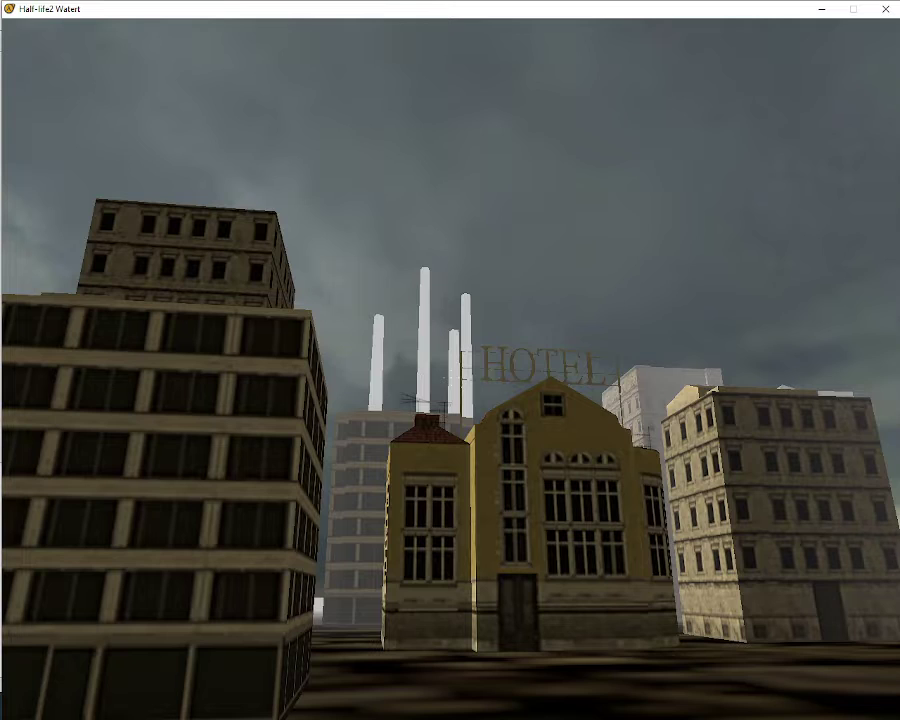
{"action": "key", "text": "s"}
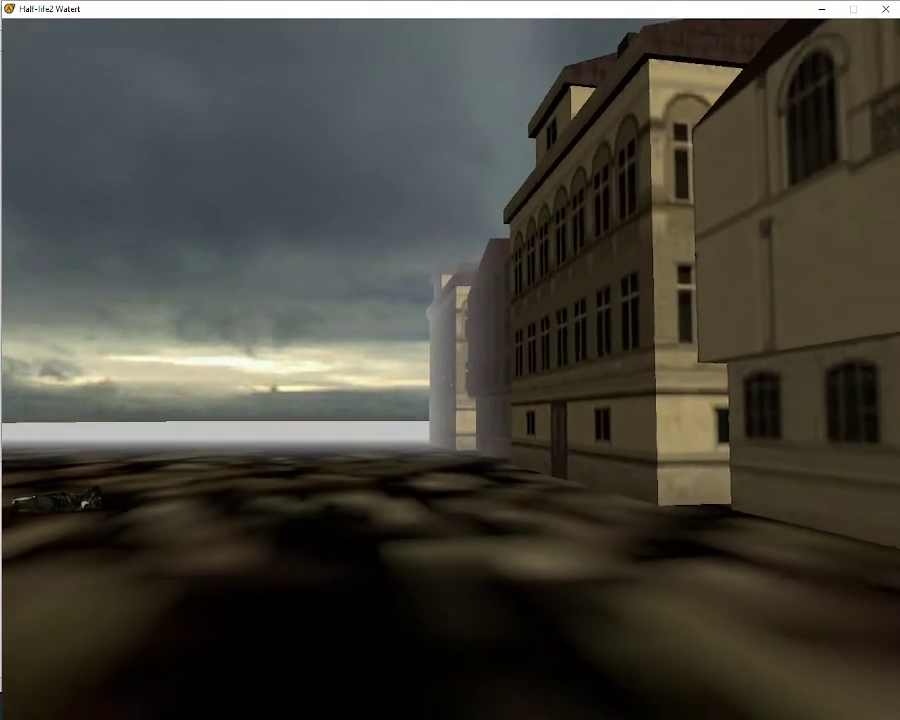
{"action": "key", "text": "s"}
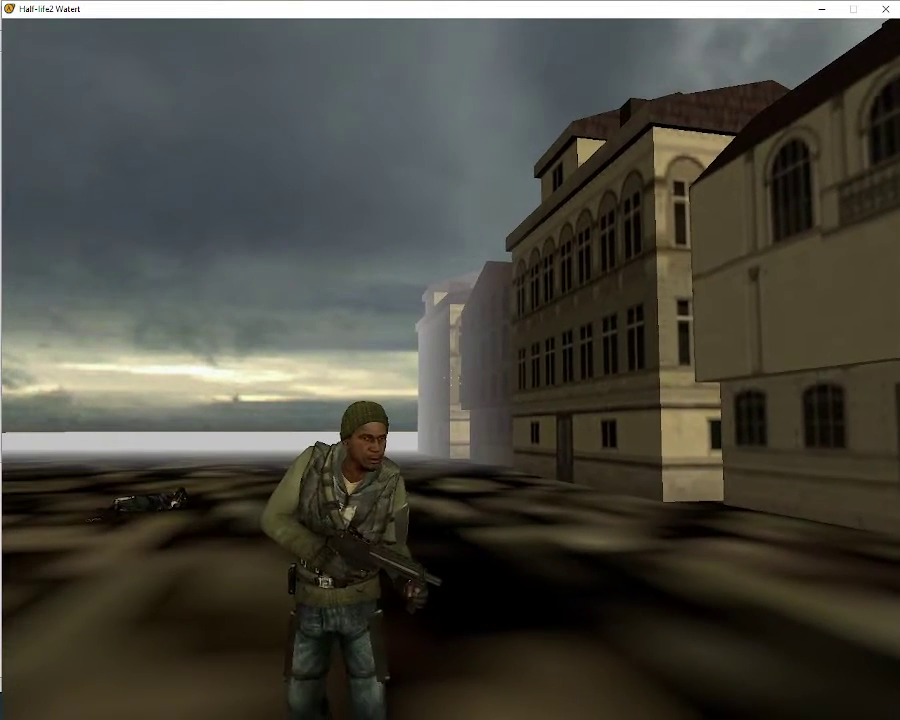
{"action": "key", "text": "w"}
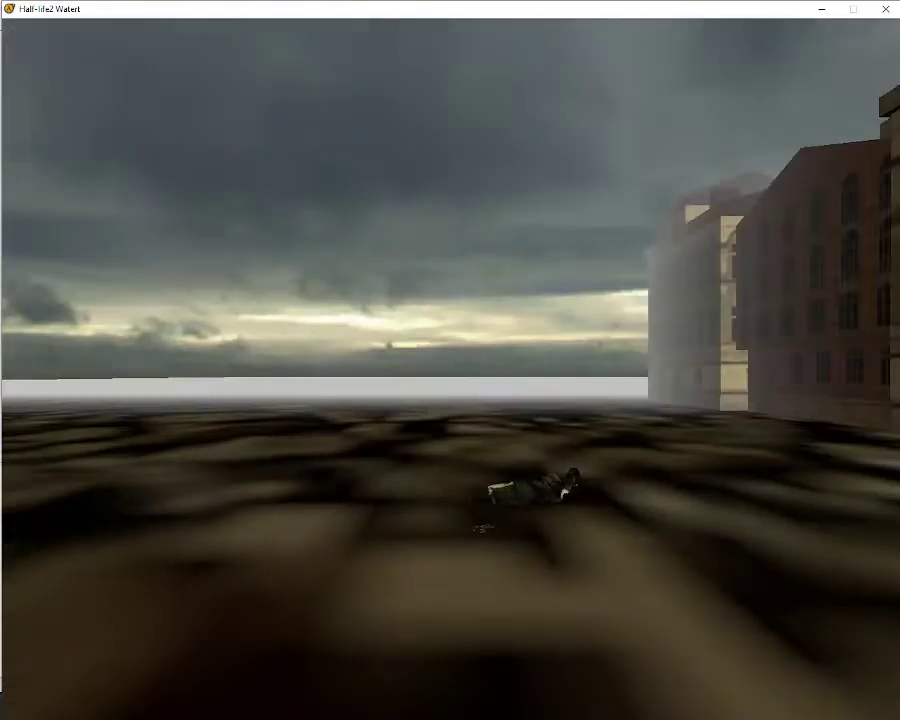
{"action": "key", "text": "w"}
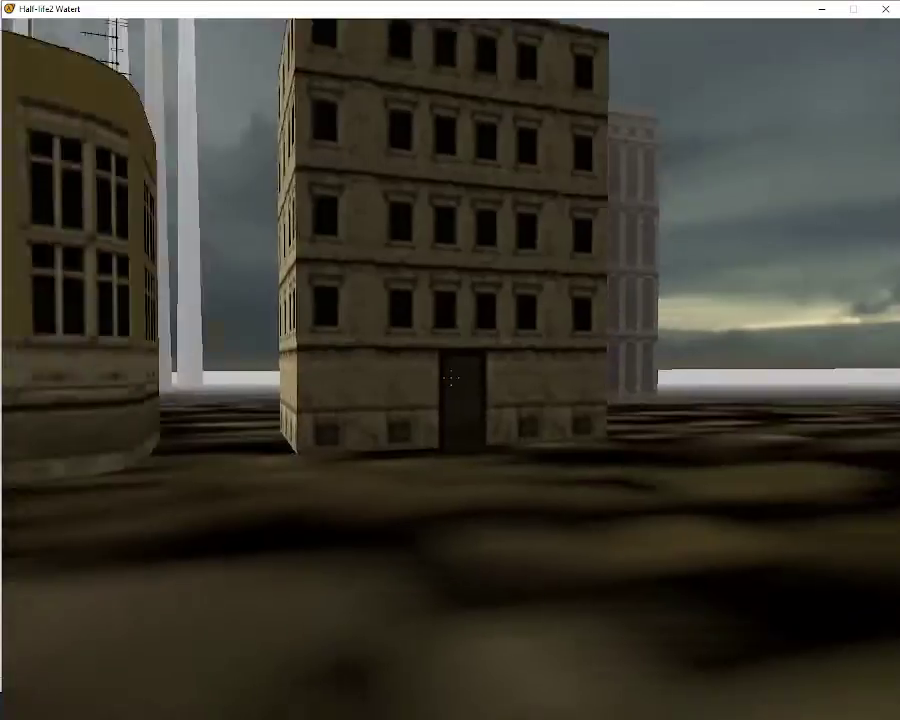
{"action": "key", "text": "d"}
{"action": "key", "text": "s"}
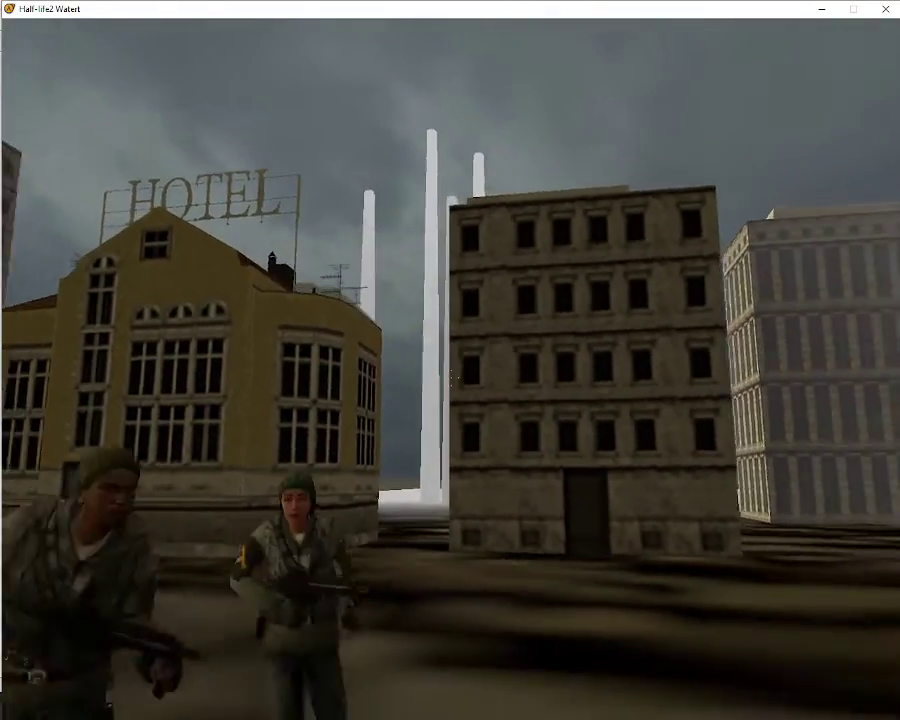
{"action": "key", "text": "s"}
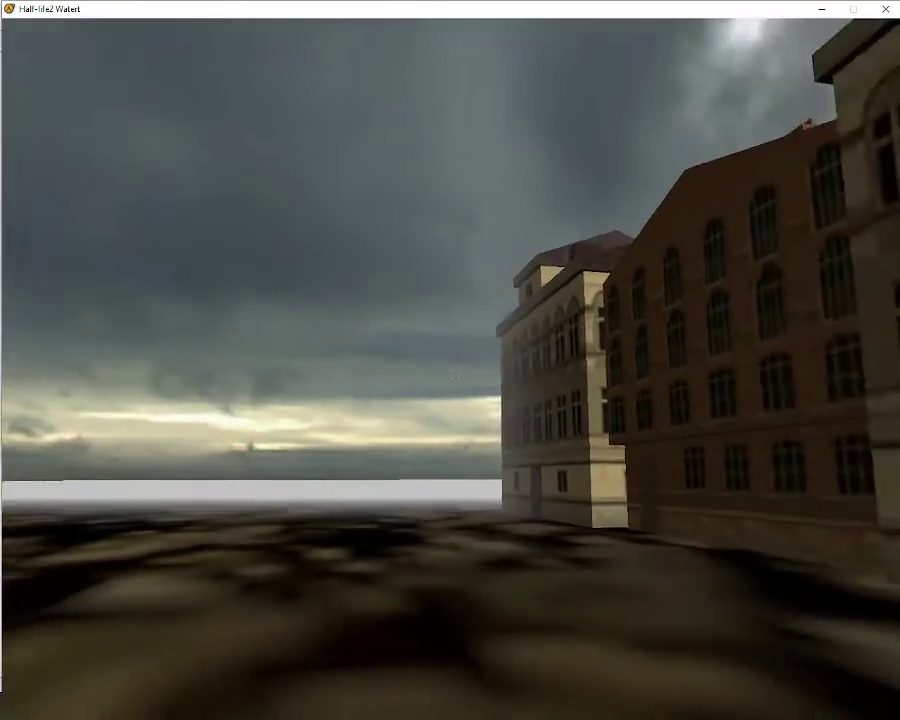
Try to give the player all weapons with the console command impulse 101 and return to the game
{"action": "key", "text": "Escape"}
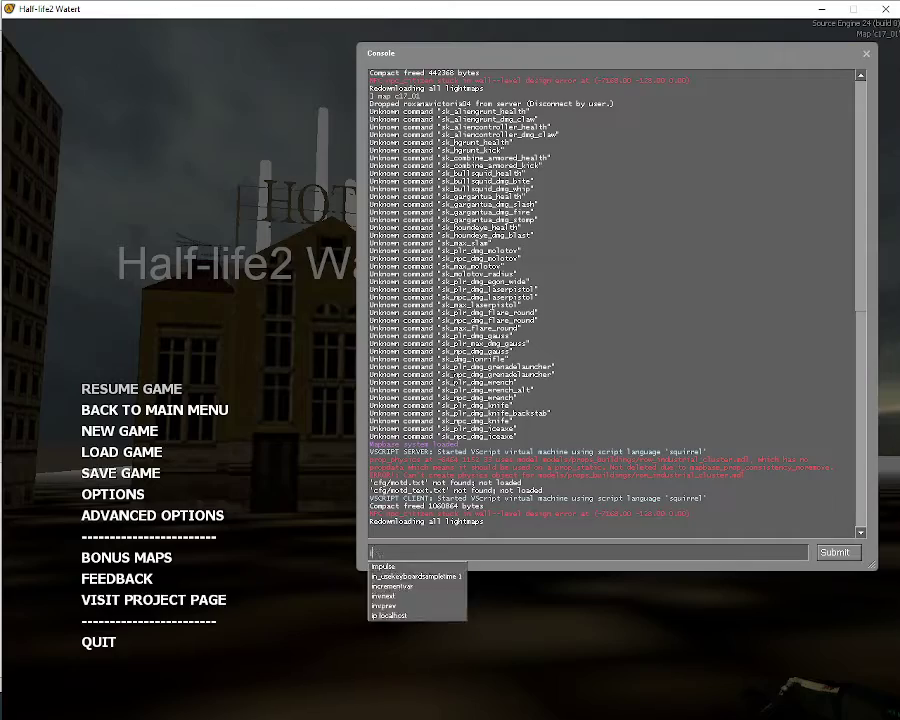
{"action": "type", "text": "impulse 101"}
{"action": "key", "text": "Return"}
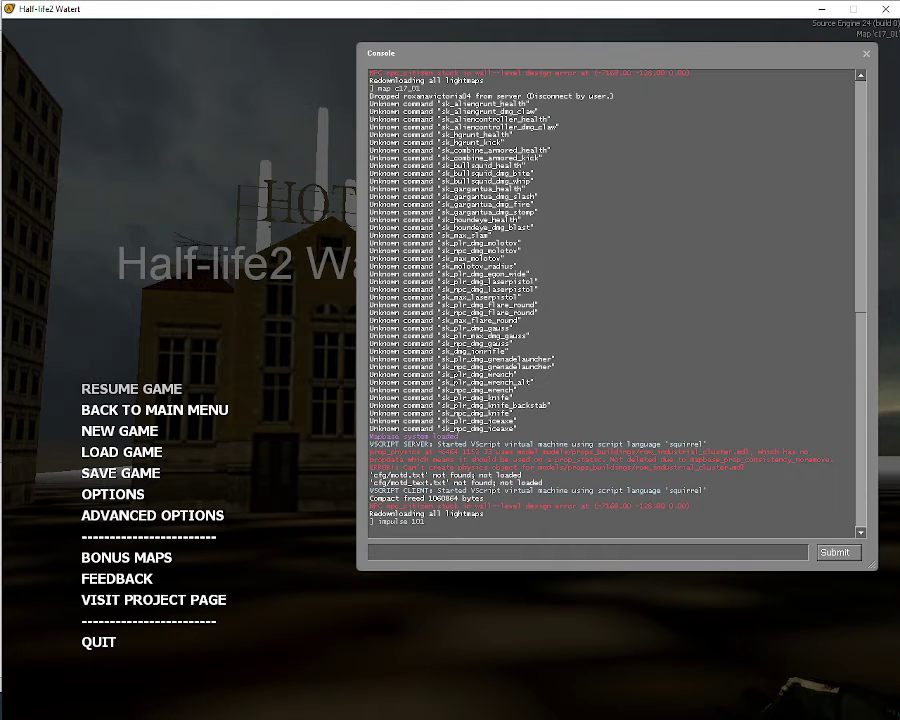
{"action": "key", "text": "Escape"}
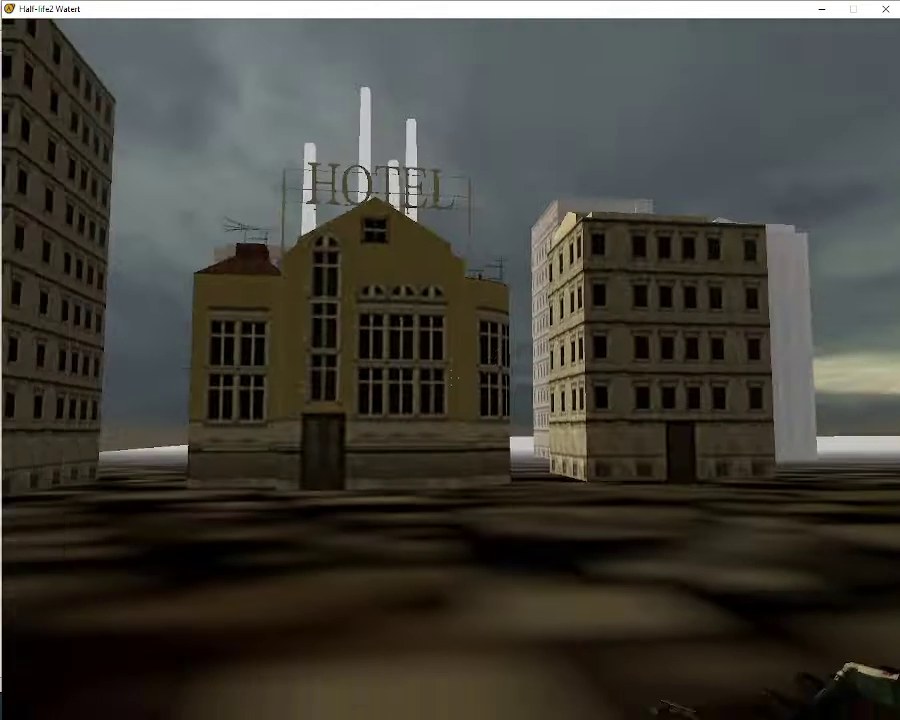
Enable cheats with sv_cheats 1, give the player all weapons with impulse 101, and resume the game
{"action": "key", "text": "Escape"}
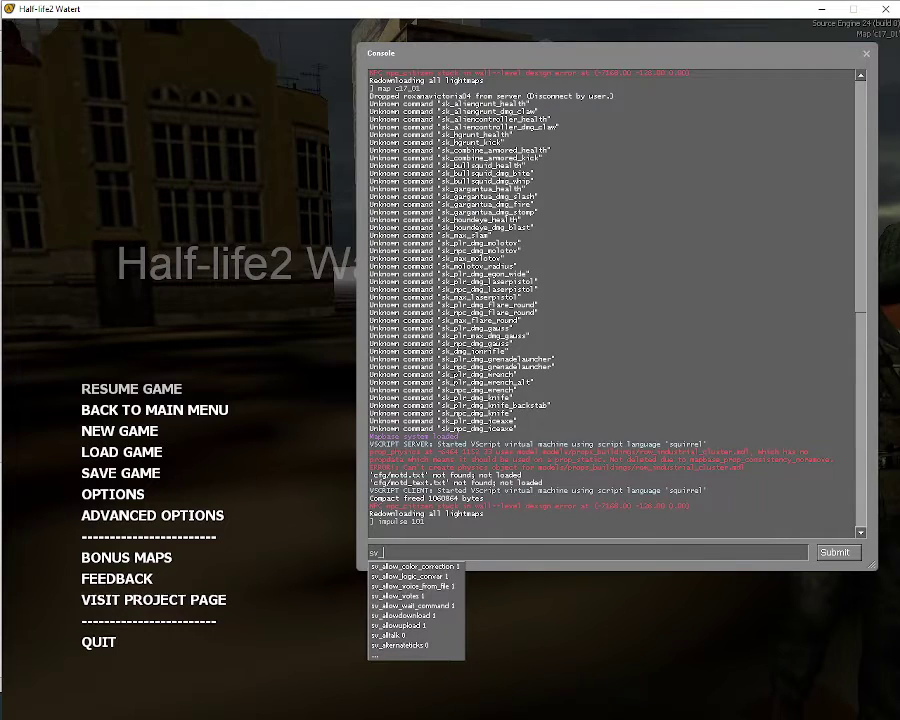
{"action": "type", "text": "sv_cheats 1"}
{"action": "key", "text": "Return"}
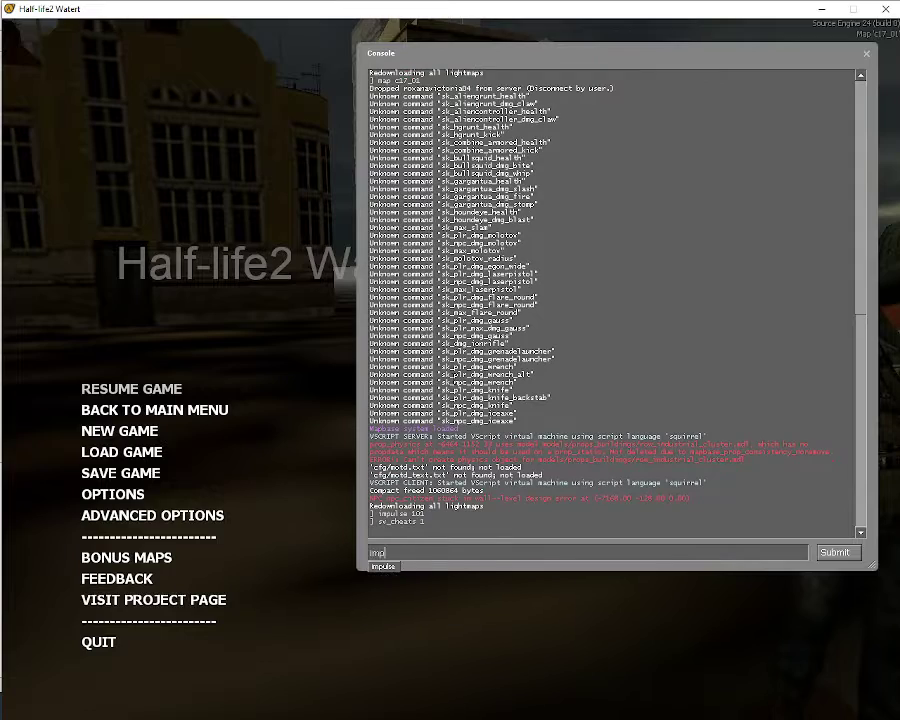
{"action": "type", "text": "impulse 101"}
{"action": "key", "text": "Return"}
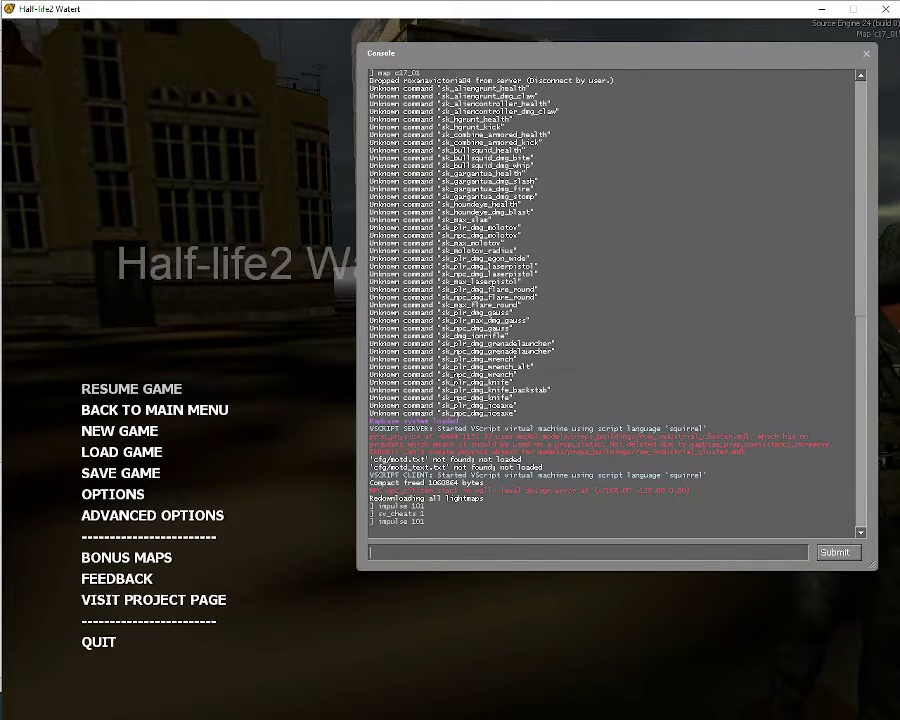
{"action": "key", "text": "Escape"}
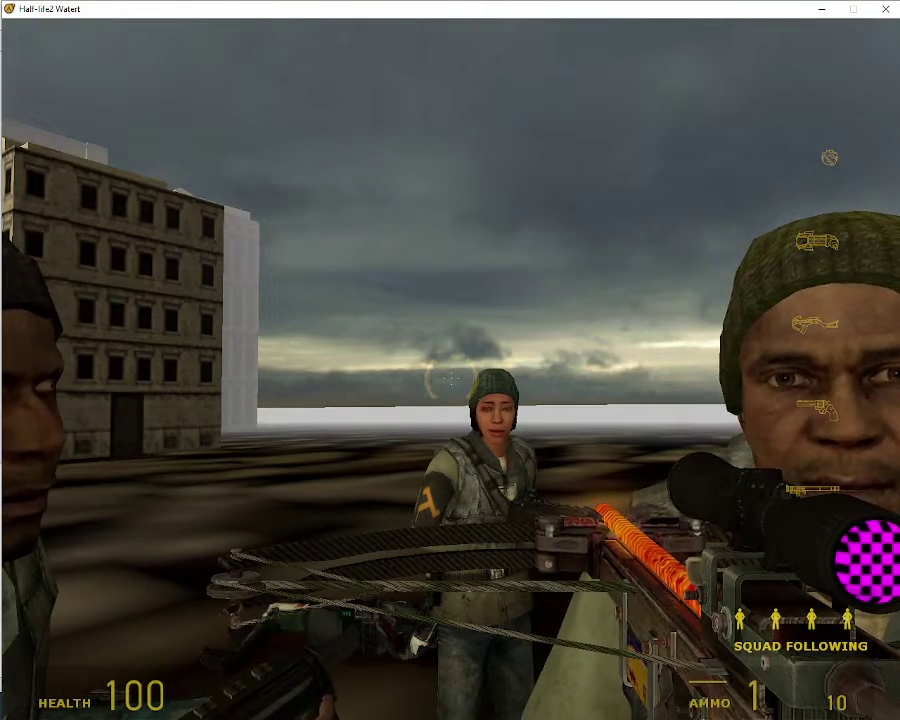
Switch through the rocket launcher to the pulse rifle, then fire and reload the rifle
{"action": "scroll", "coordinate": [451, 379], "scroll_direction": "down", "scroll_amount": 3}
{"action": "key", "text": "a"}
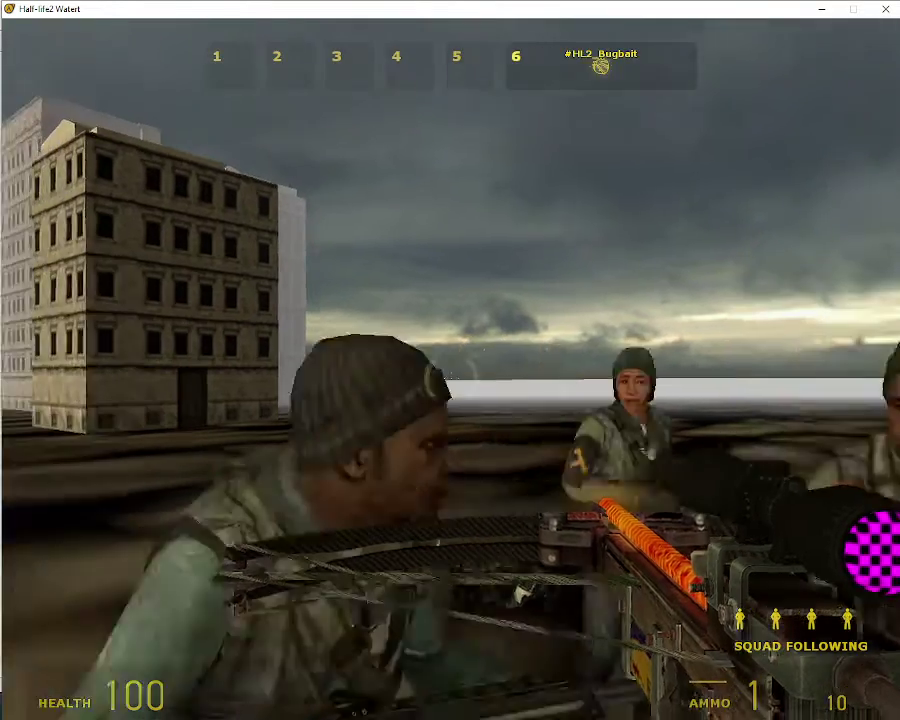
{"action": "scroll", "coordinate": [451, 379], "scroll_direction": "up", "scroll_amount": 1}
{"action": "left_click", "coordinate": [451, 379]}
{"action": "key", "text": "w"}
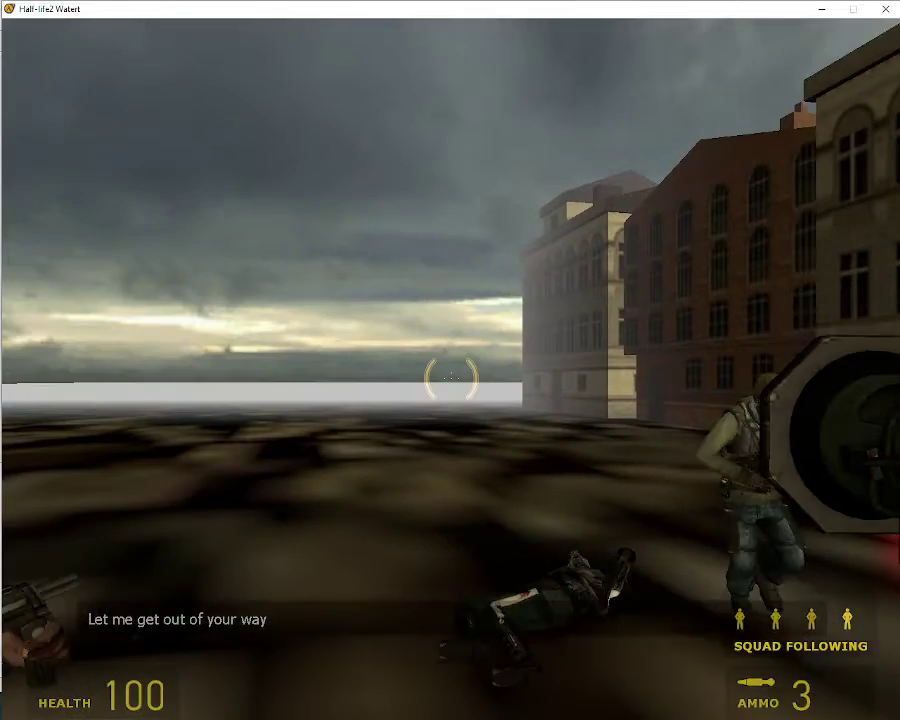
{"action": "scroll", "coordinate": [450, 360], "scroll_direction": "up", "scroll_amount": 2}
{"action": "left_click", "coordinate": [450, 377]}
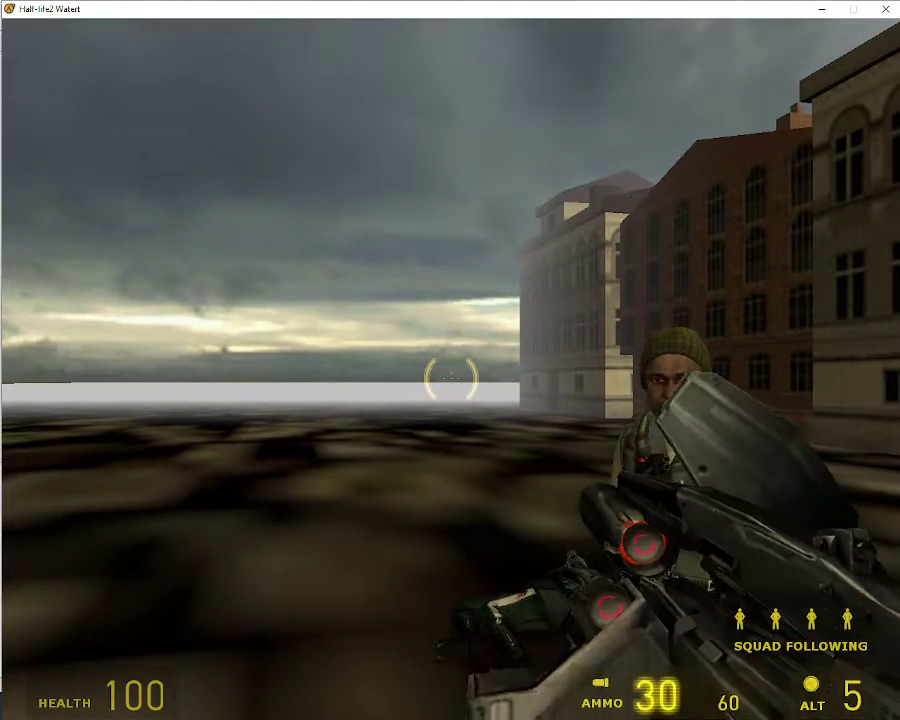
{"action": "left_click", "coordinate": [450, 377]}
{"action": "key", "text": "r"}
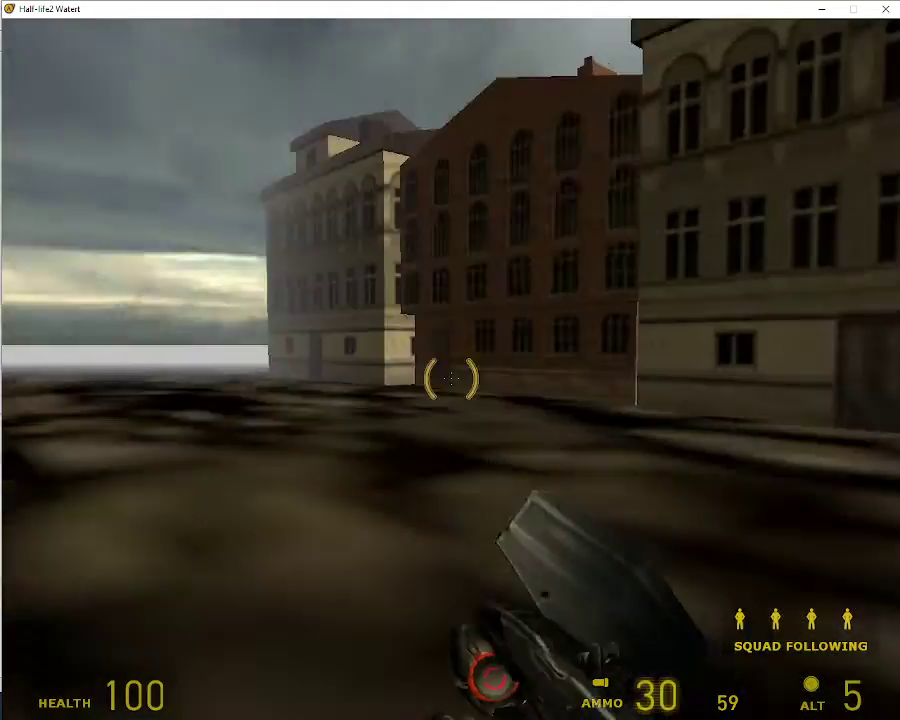
Sprint across the open ground and examine the map's edge against the sky
{"action": "key", "text": "shift+w"}
{"action": "key", "text": "shift+w"}
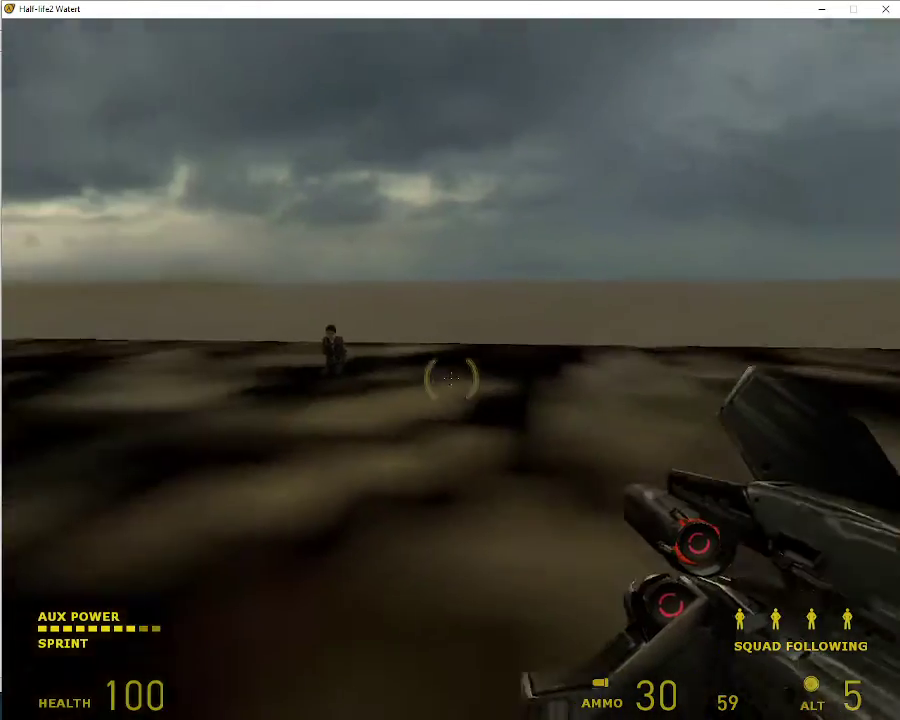
{"action": "key", "text": "w"}
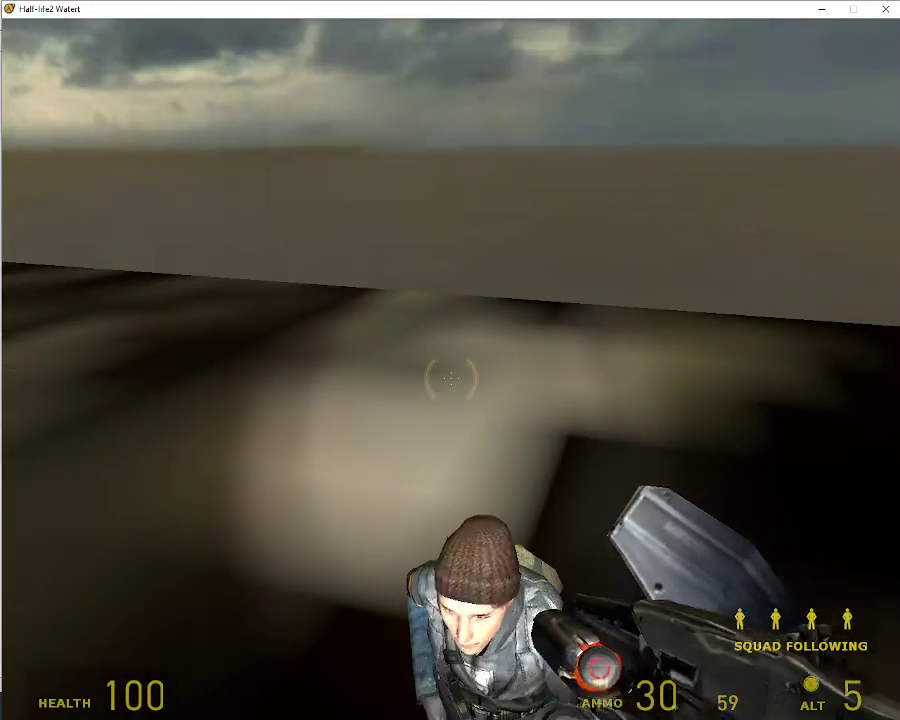
Browse the weapon slots and equip the bugbait
{"action": "key", "text": "2"}
{"action": "key", "text": "4"}
{"action": "key", "text": "4"}
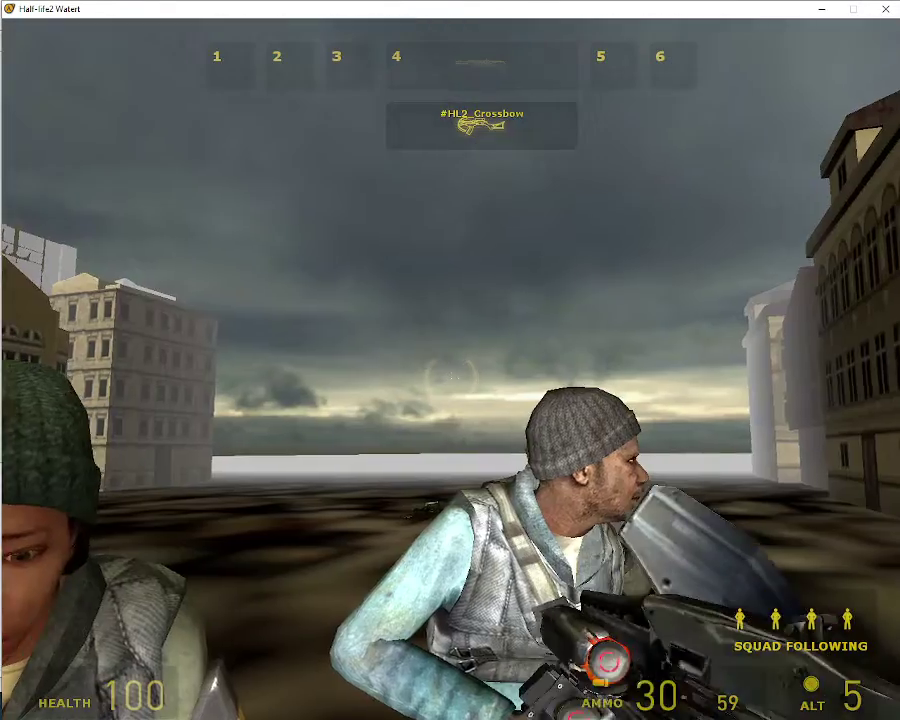
{"action": "scroll", "coordinate": [450, 360], "scroll_direction": "up", "scroll_amount": 1}
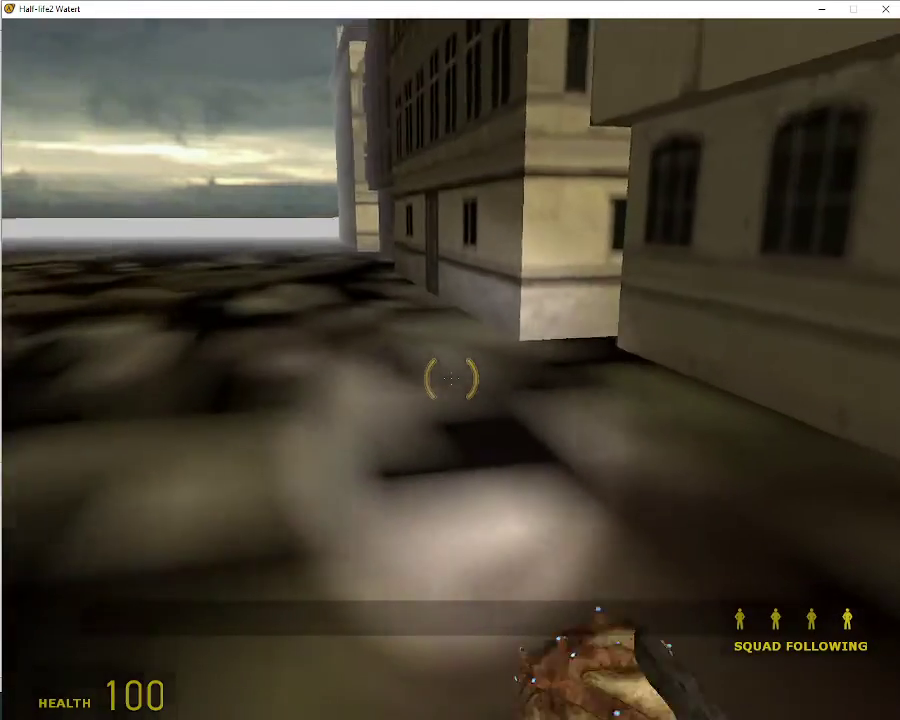
Sprint past the hotel and between the city buildings to examine the fog on them at near and far distances
{"action": "key", "text": "w"}
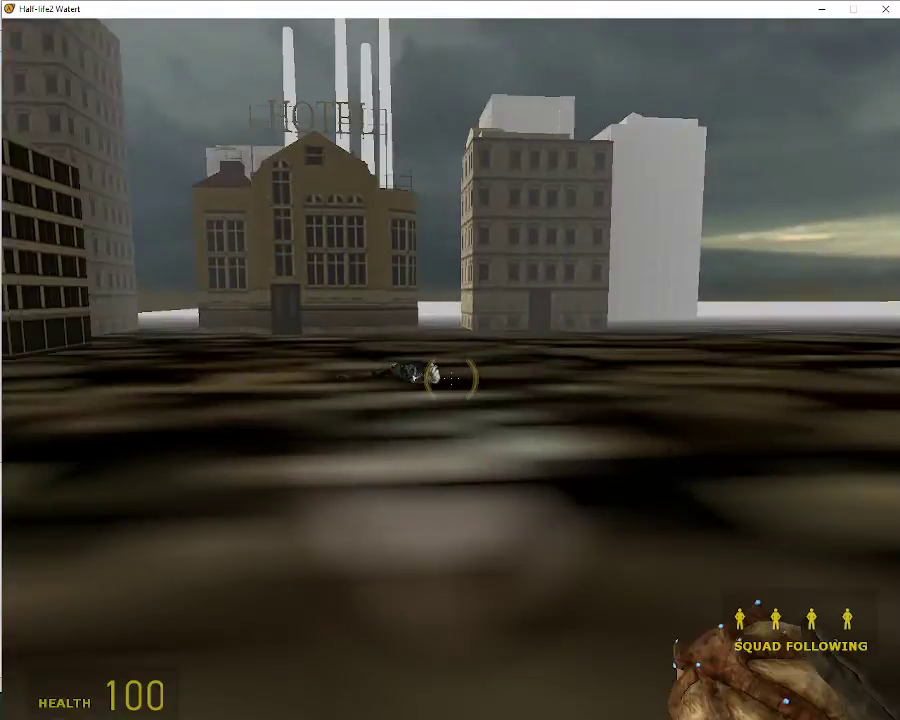
{"action": "key", "text": "shift+w"}
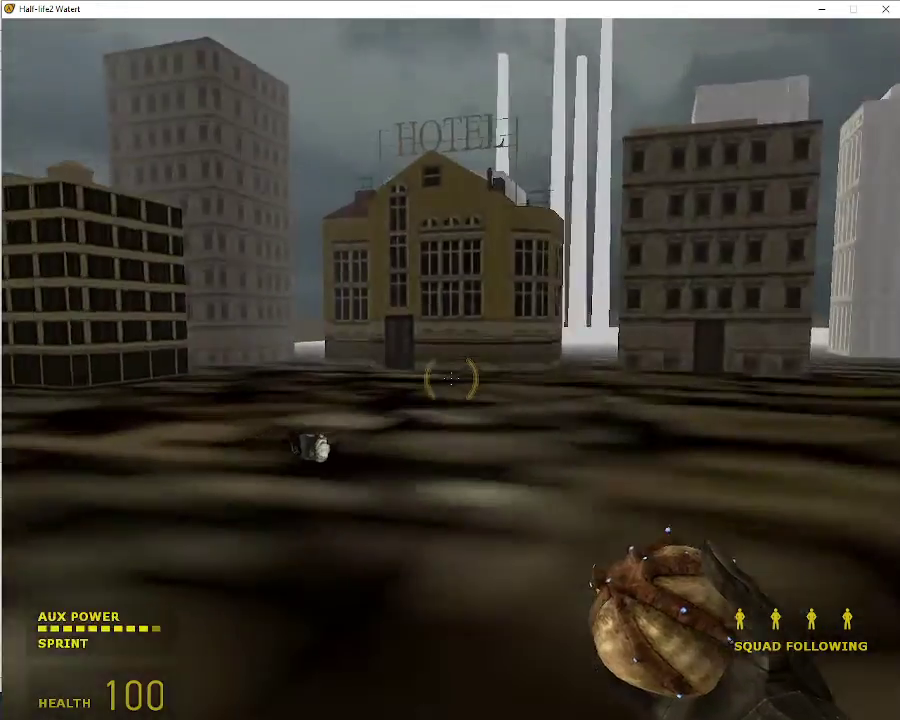
{"action": "key", "text": "shift+w"}
{"action": "key", "text": "shift+w"}
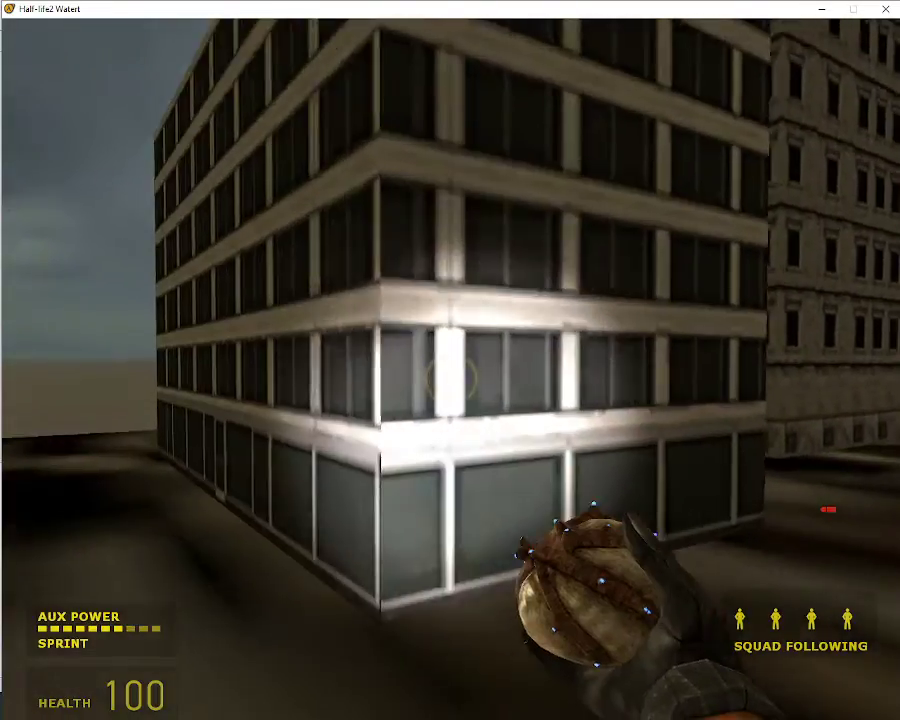
{"action": "key", "text": "shift+w"}
{"action": "key", "text": "shift+w"}
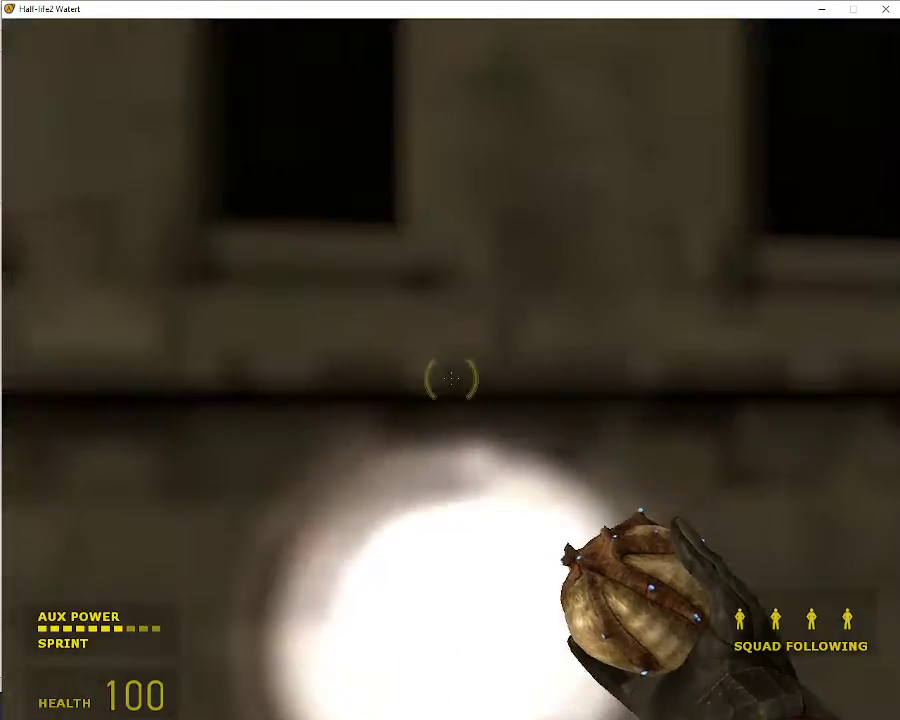
{"action": "key", "text": "shift+w"}
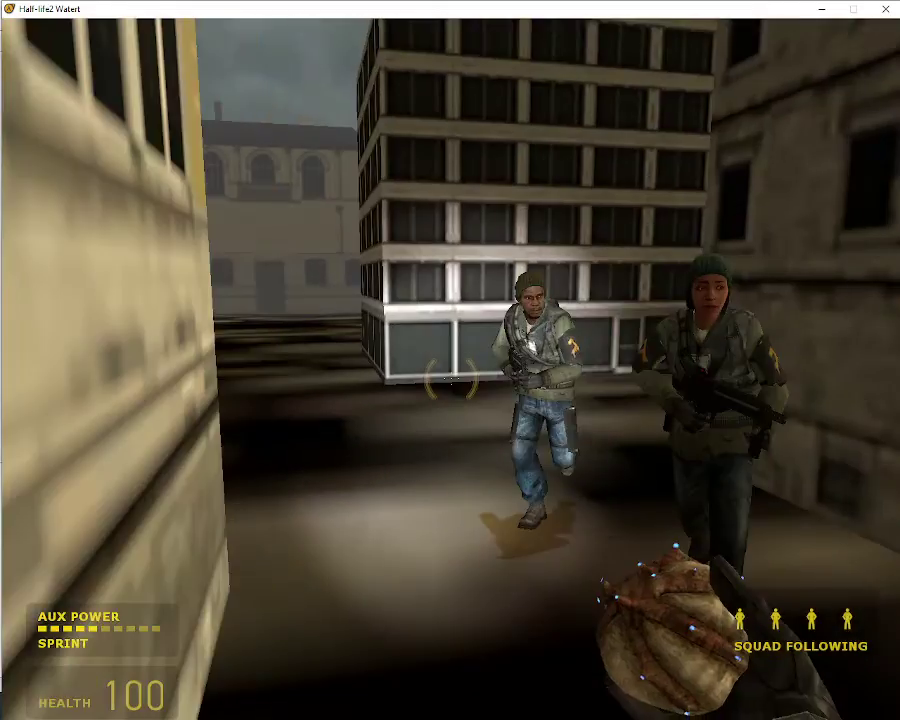
{"action": "key", "text": "shift+w"}
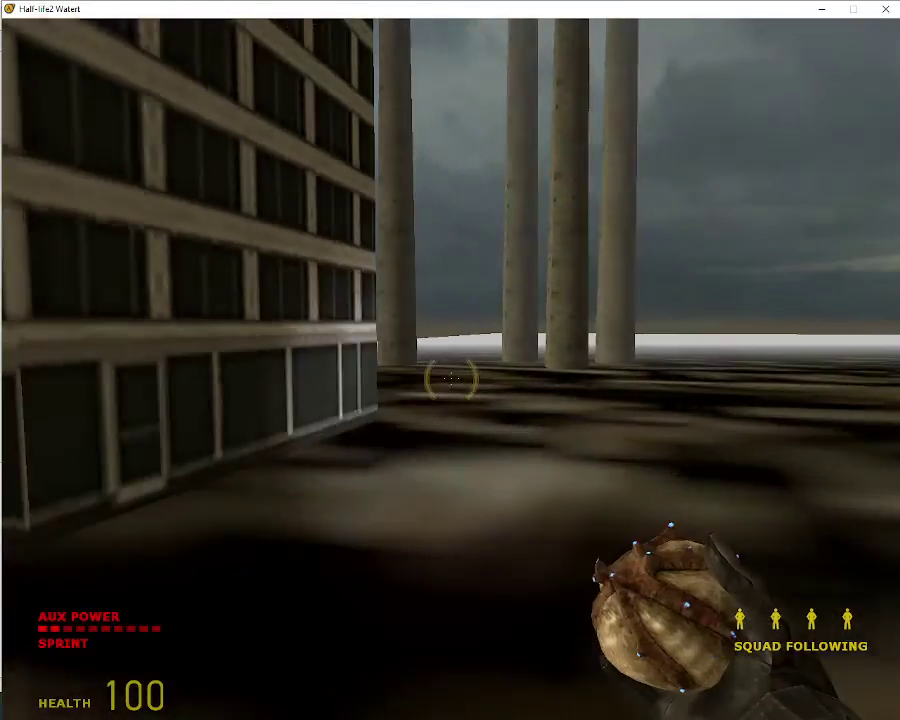
{"action": "key", "text": "w"}
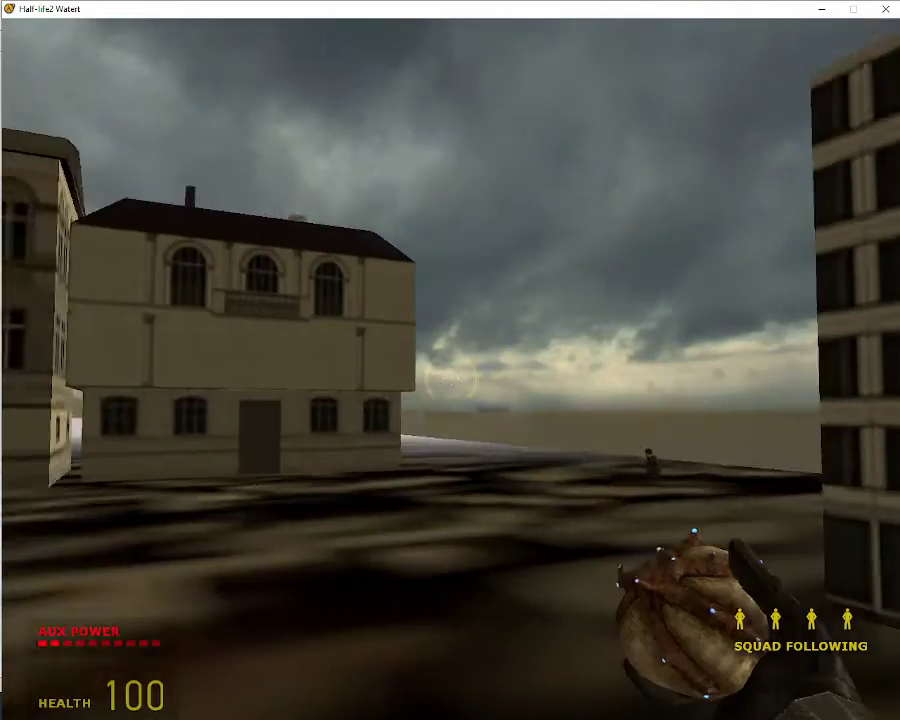
Throw the bugbait across the open ground toward the map's edge and switch to another weapon
{"action": "left_click", "coordinate": [450, 380]}
{"action": "key", "text": "w"}
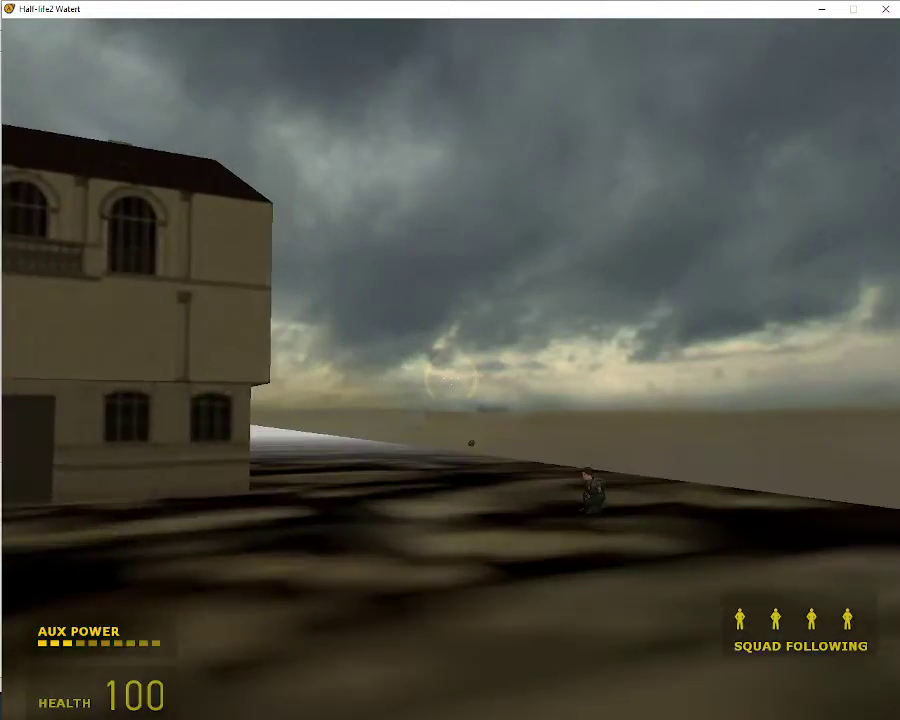
{"action": "scroll", "coordinate": [450, 380], "scroll_direction": "up", "scroll_amount": 6}
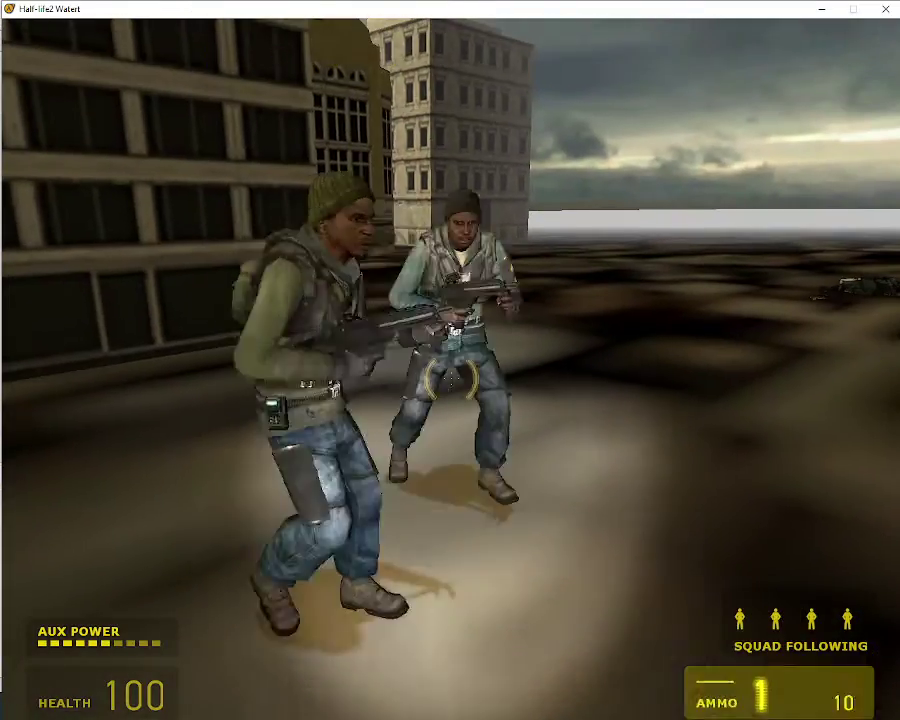
Try setting High Dynamic Range to Full in the advanced video options, then cancel the options and resume the game
{"action": "key", "text": "grave"}
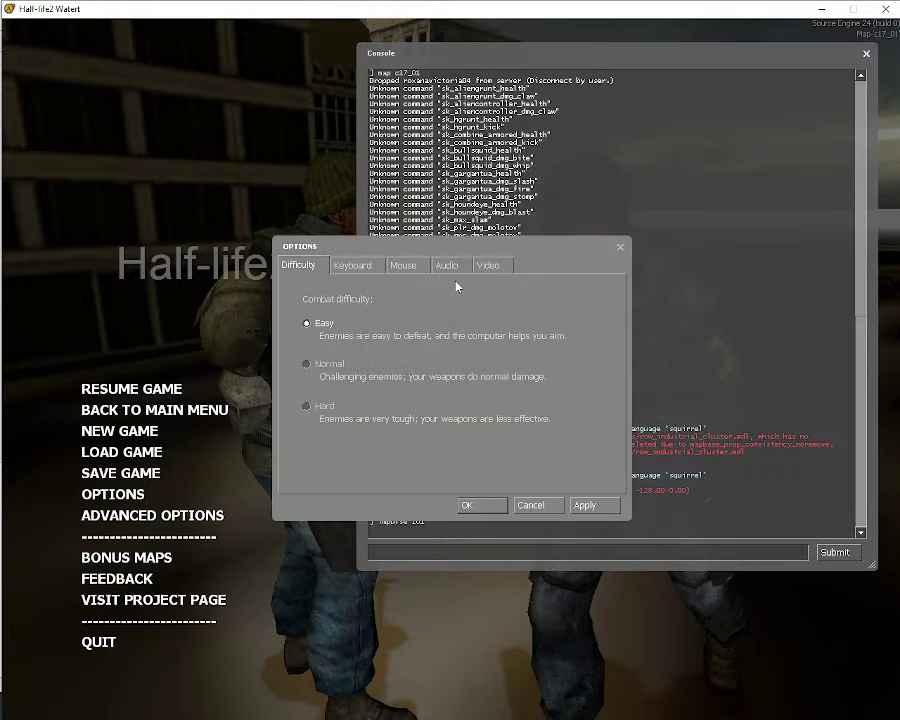
{"action": "left_click", "coordinate": [488, 265]}
{"action": "left_click", "coordinate": [482, 419]}
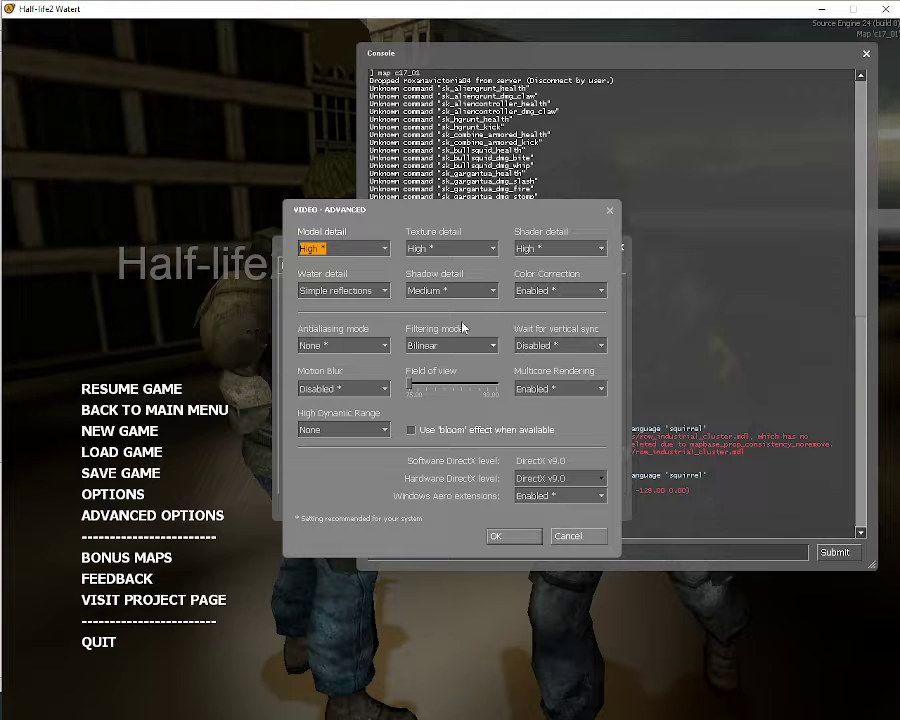
{"action": "left_click", "coordinate": [341, 429]}
{"action": "left_click", "coordinate": [348, 470]}
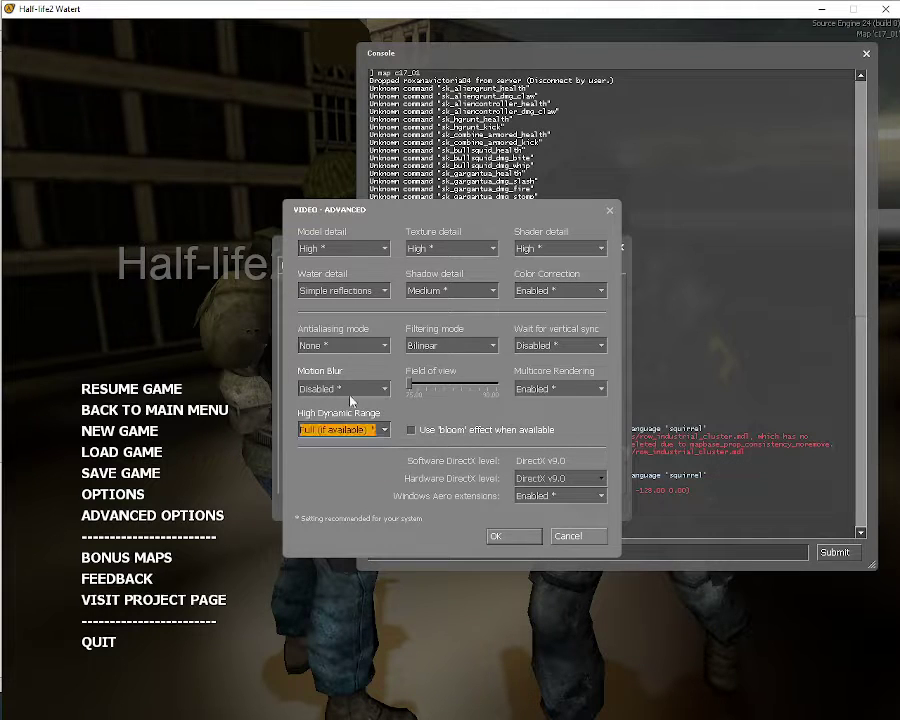
{"action": "left_click", "coordinate": [367, 399]}
{"action": "left_click", "coordinate": [500, 536]}
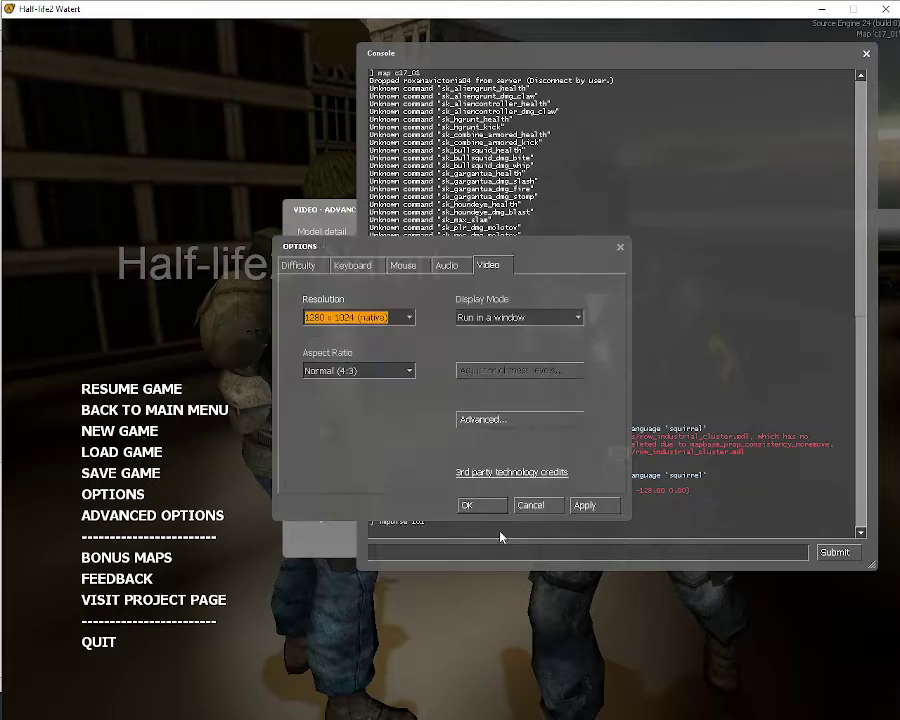
{"action": "left_click", "coordinate": [526, 504]}
{"action": "key", "text": "Escape"}
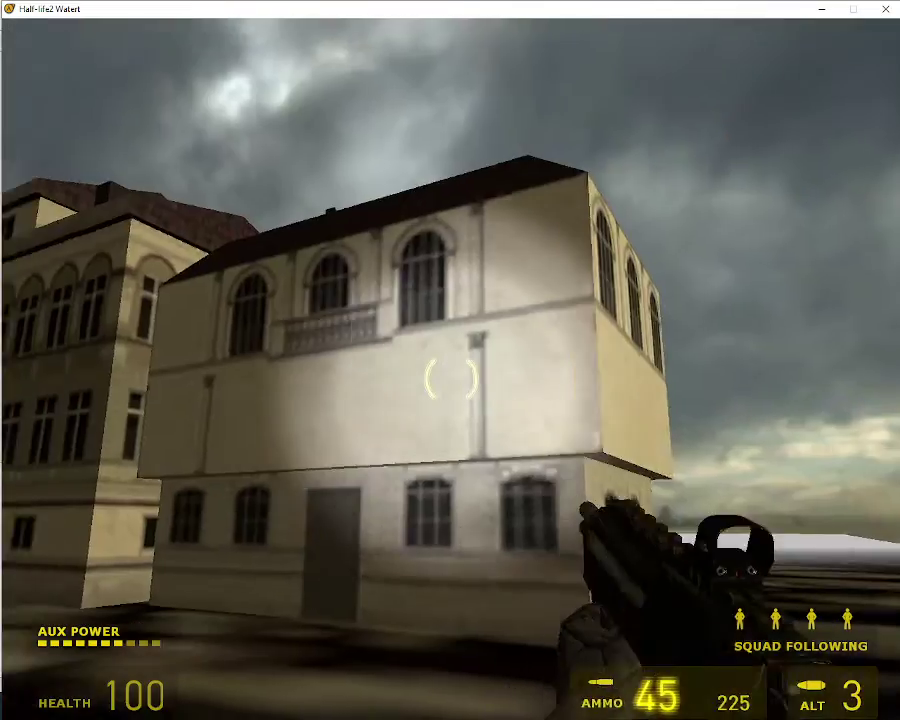
Sprint over the open ground and launch three submachine gun grenades toward the horizon while examining the fog on ground and buildings
{"action": "key", "text": "shift+w"}
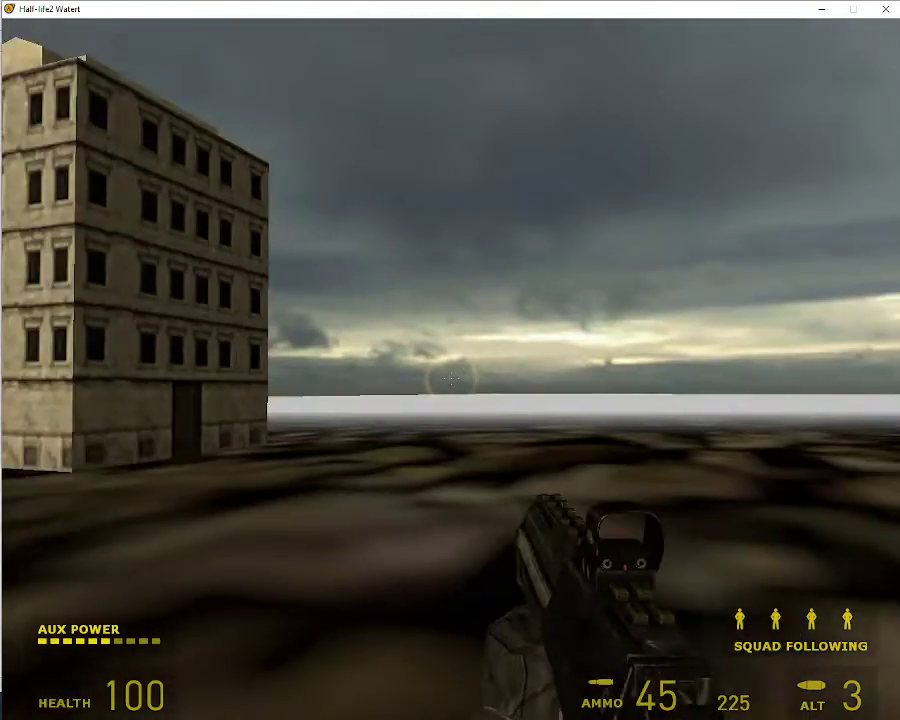
{"action": "right_click", "coordinate": [450, 378]}
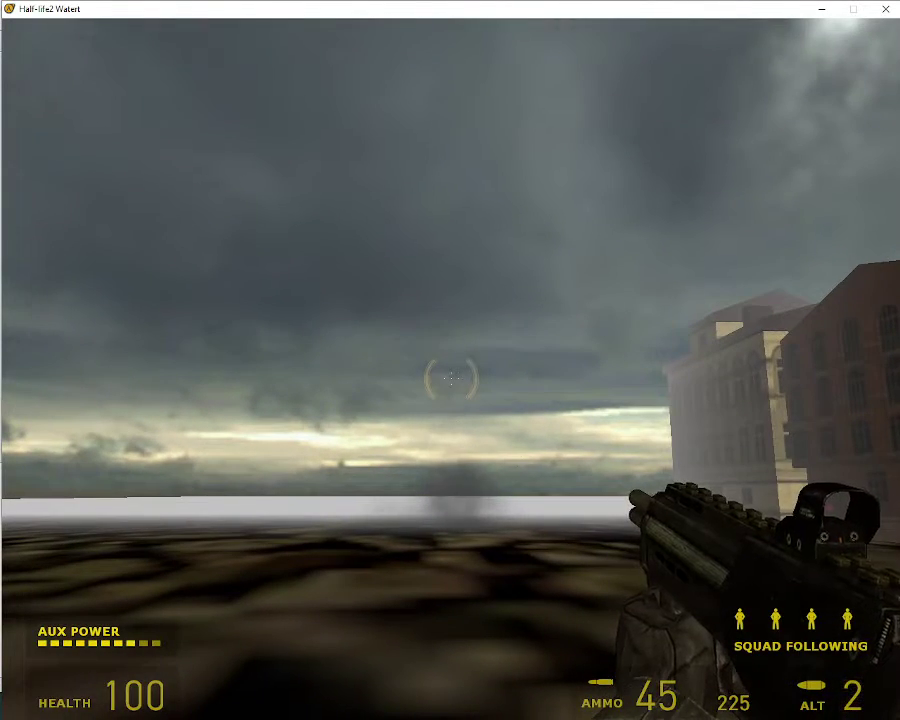
{"action": "key", "text": "shift+w"}
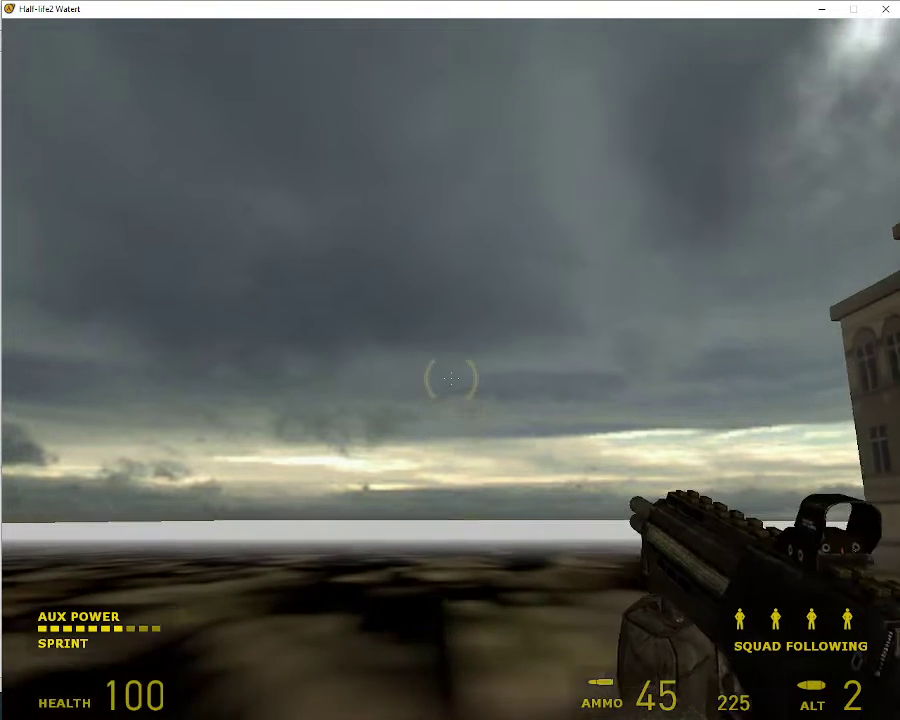
{"action": "right_click", "coordinate": [450, 378]}
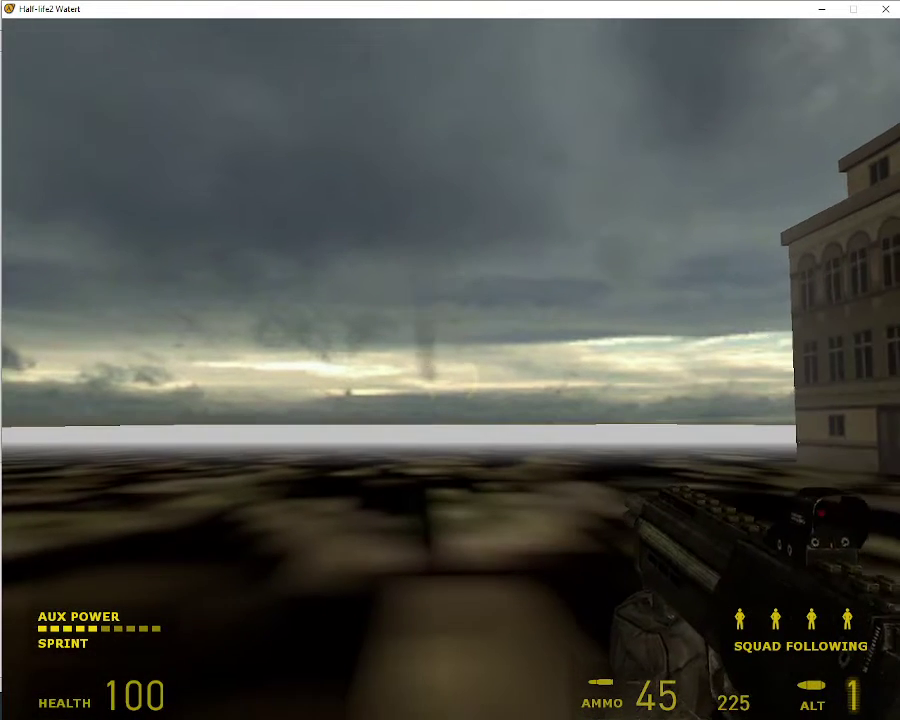
{"action": "key", "text": "shift+s"}
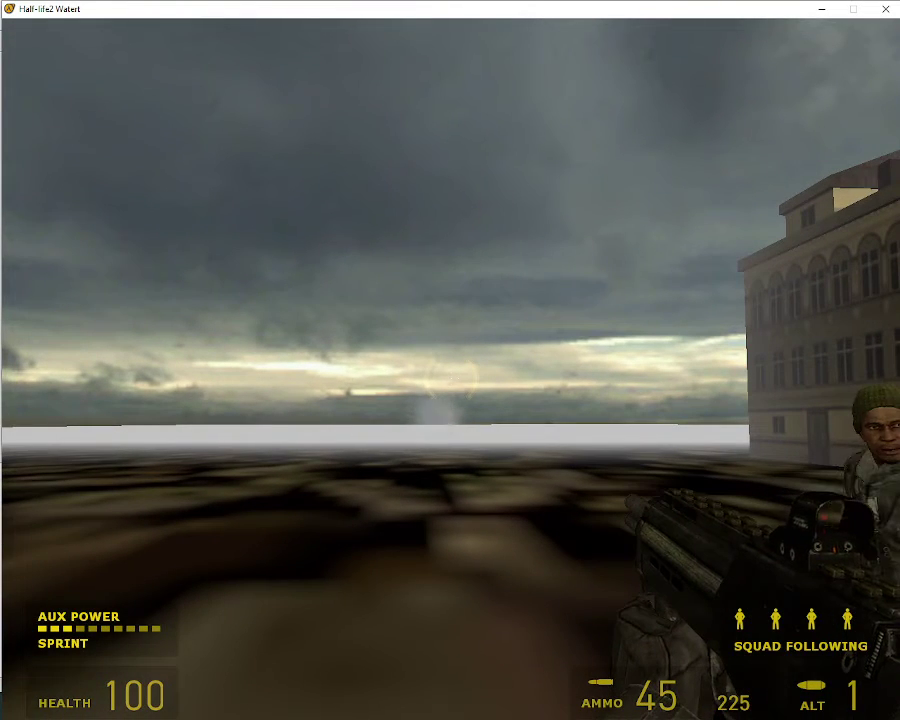
{"action": "key", "text": "shift"}
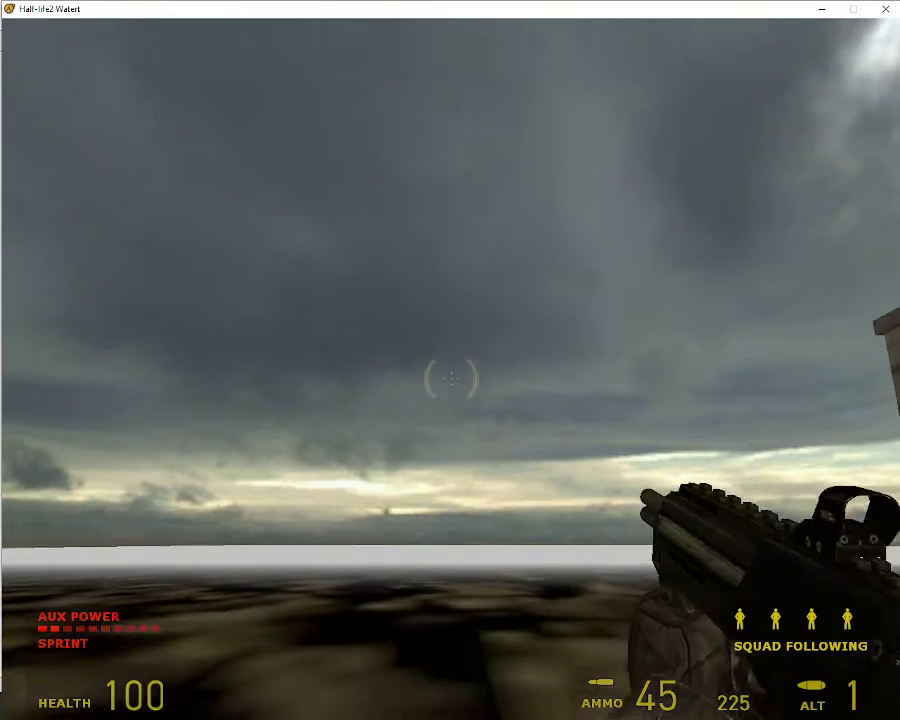
{"action": "right_click", "coordinate": [450, 378]}
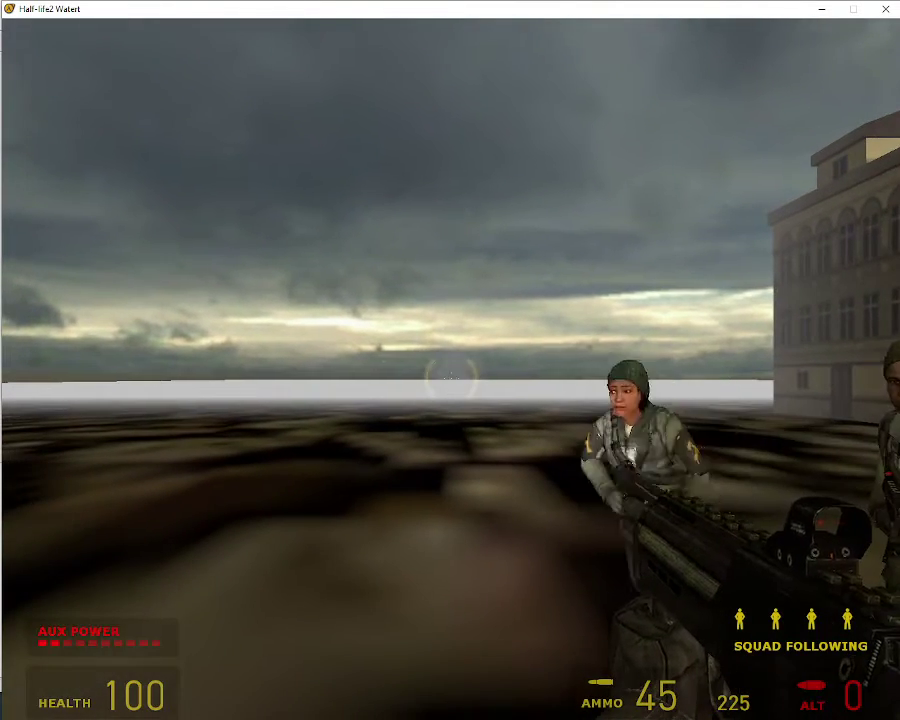
{"action": "key", "text": "z"}
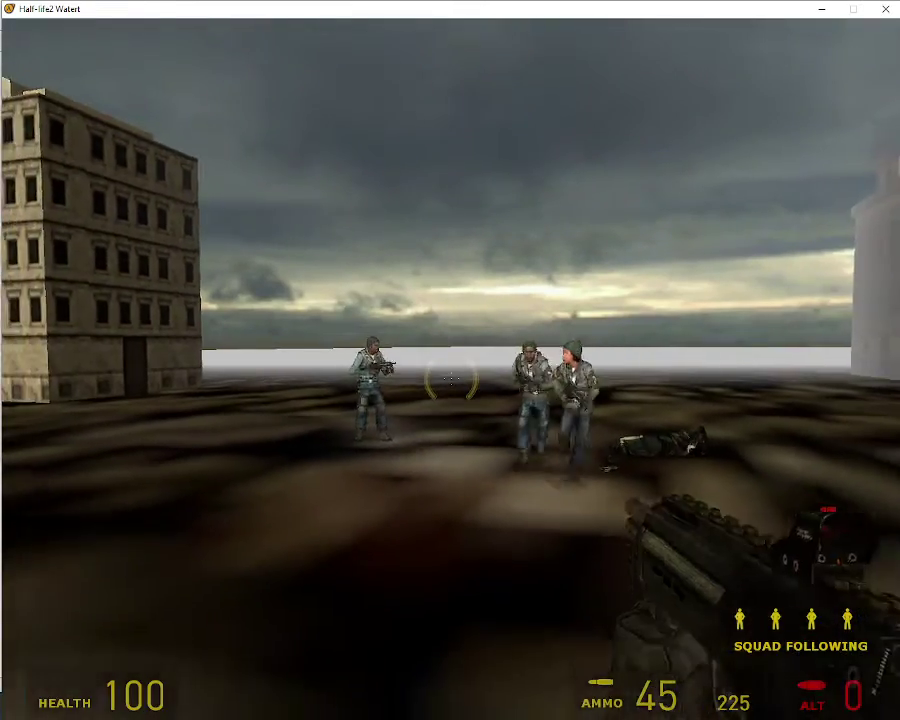
Quit the game without saving and return to the map editor
{"action": "key", "text": "Escape"}
{"action": "left_click", "coordinate": [115, 645]}
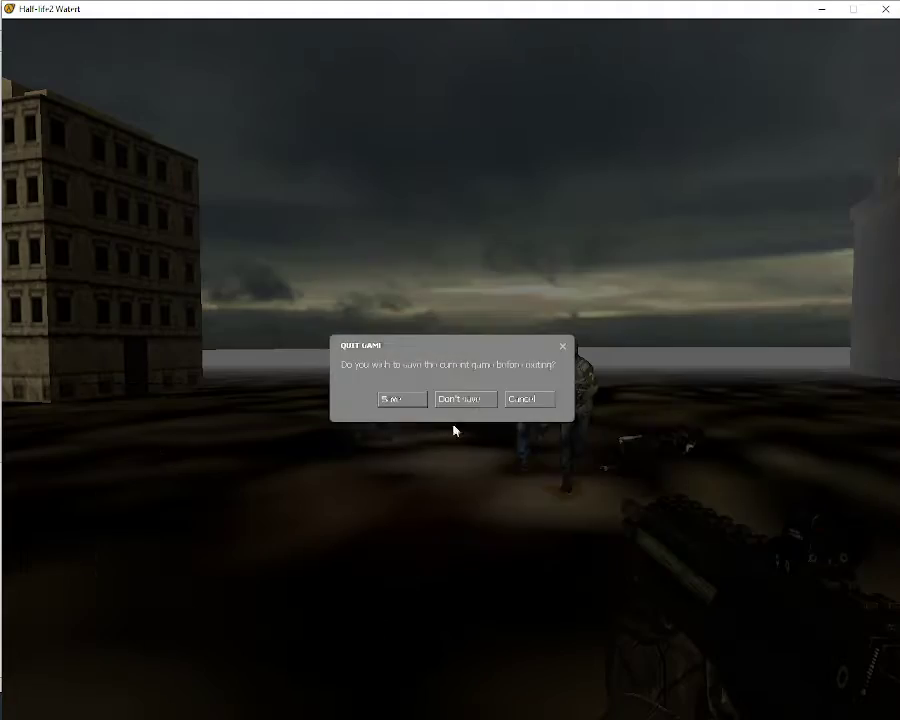
{"action": "left_click", "coordinate": [477, 399]}
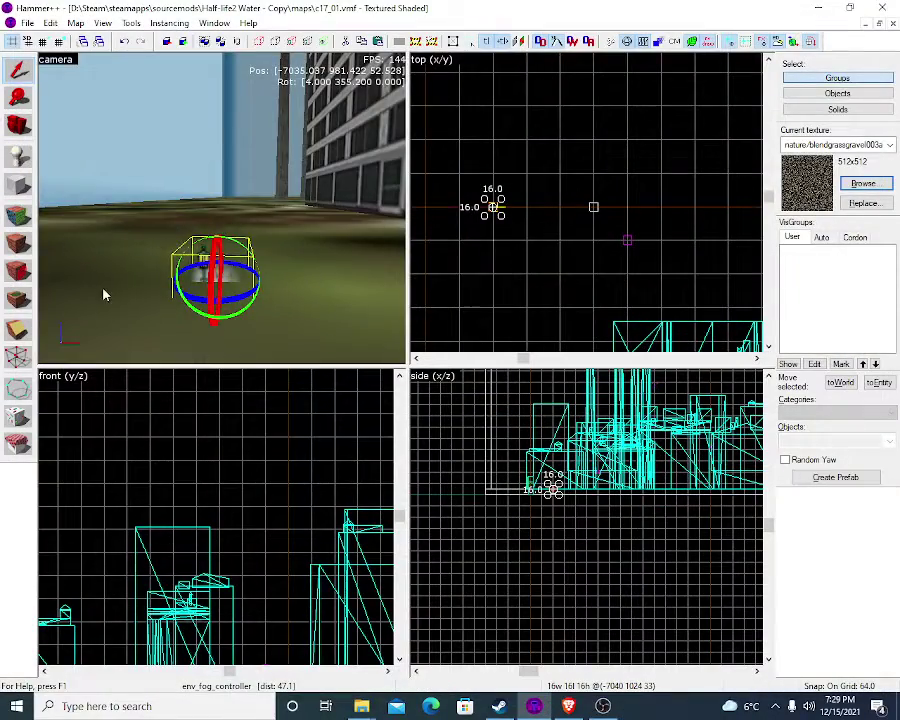
Set both Fog Start and Fog End of the env_fog_controller to 1000 and apply the changes
{"action": "scroll", "coordinate": [345, 168], "scroll_direction": "down", "scroll_amount": 2}
{"action": "key", "text": "z"}
{"action": "key", "text": "s"}
{"action": "key", "text": "d"}
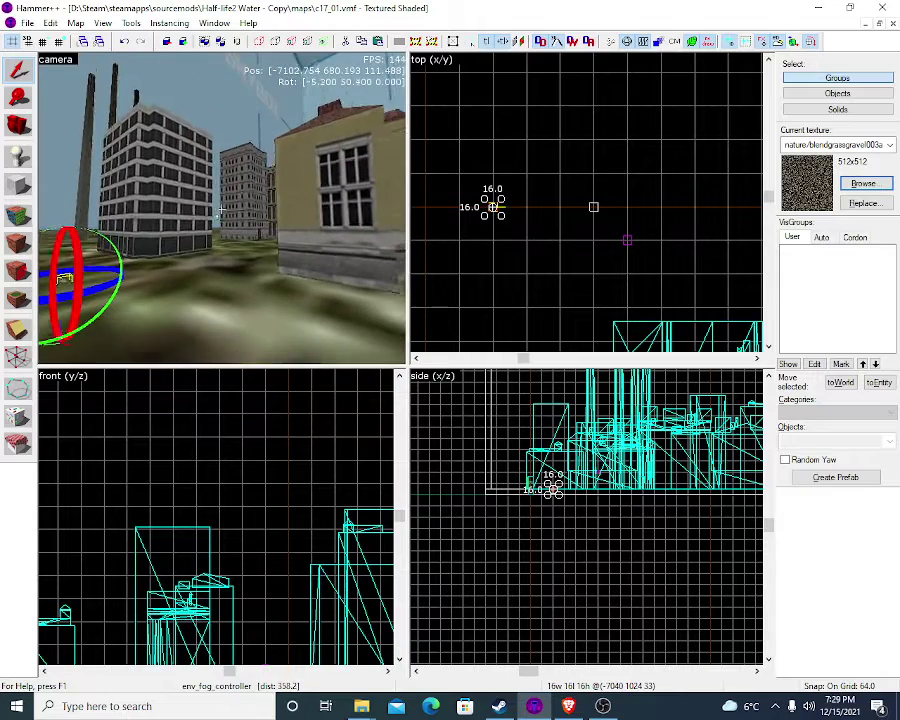
{"action": "key", "text": "a"}
{"action": "key", "text": "w"}
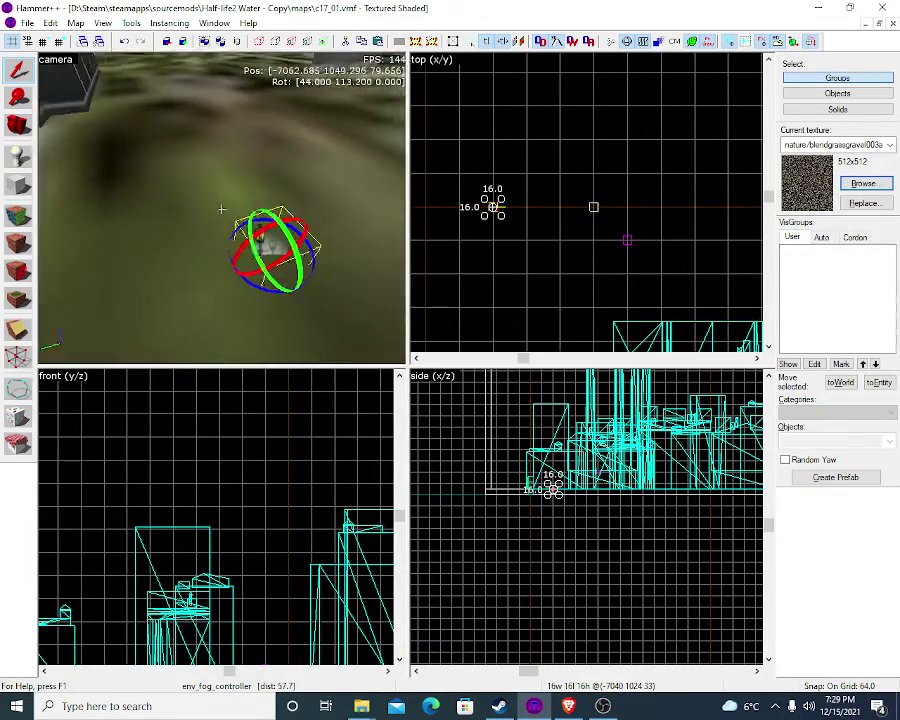
{"action": "key", "text": "z"}
{"action": "double_click", "coordinate": [212, 250]}
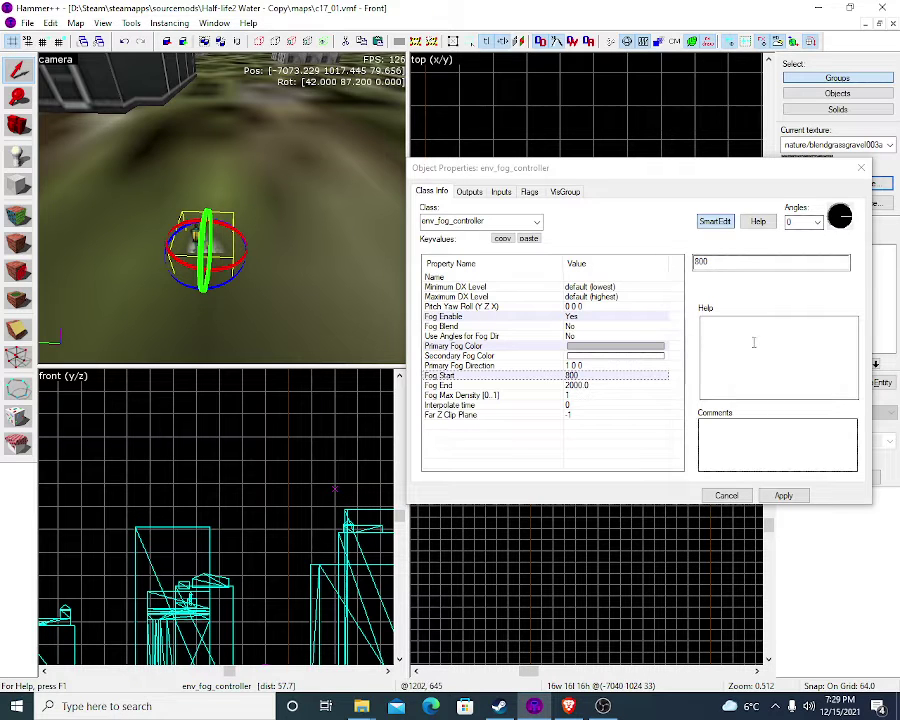
{"action": "left_click", "coordinate": [635, 264]}
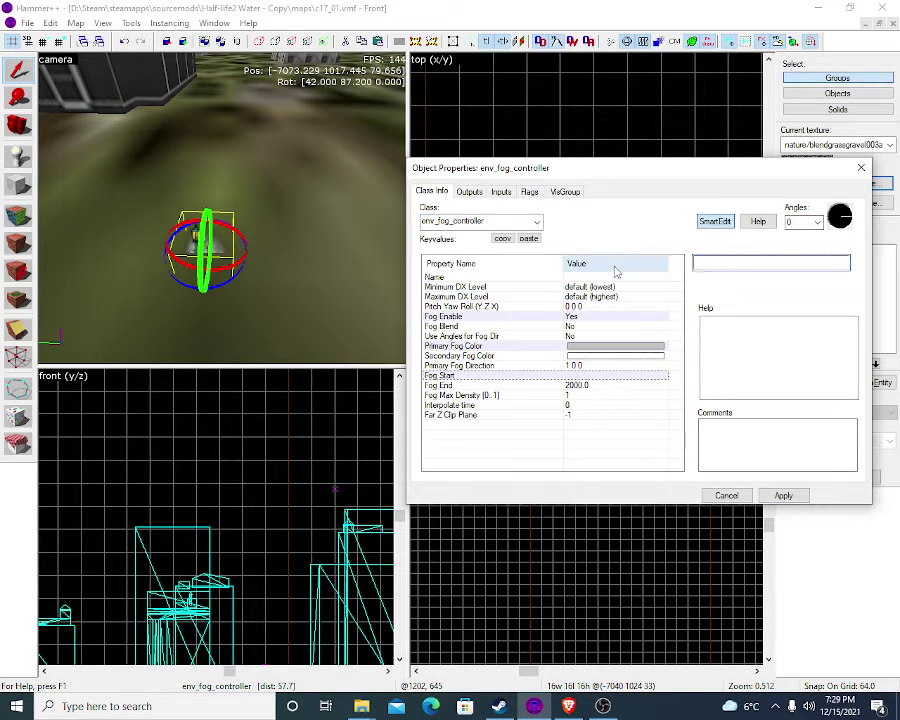
{"action": "type", "text": "1000"}
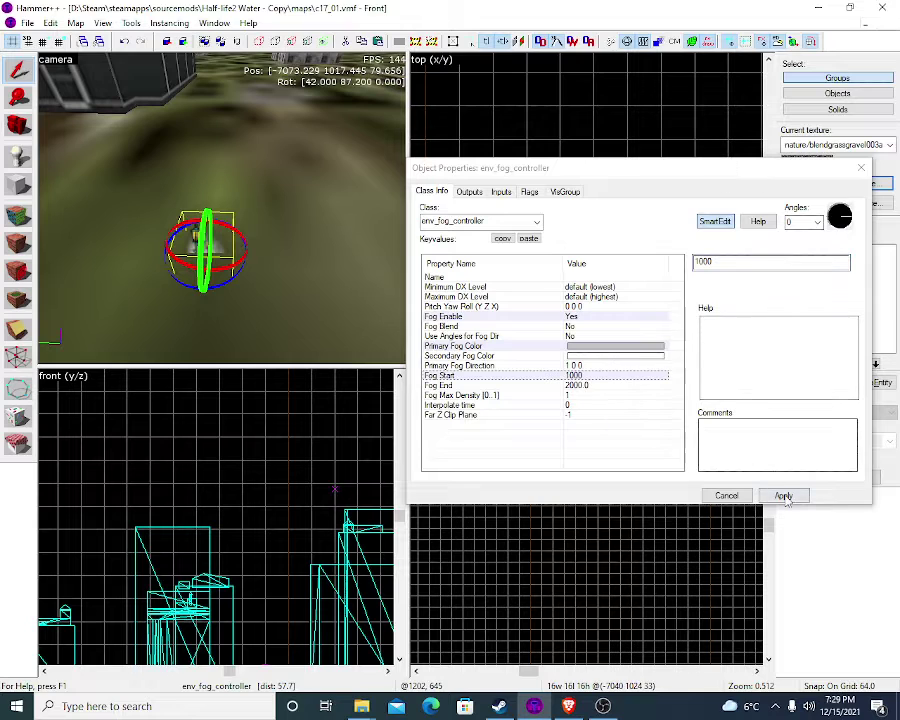
{"action": "left_click", "coordinate": [784, 496]}
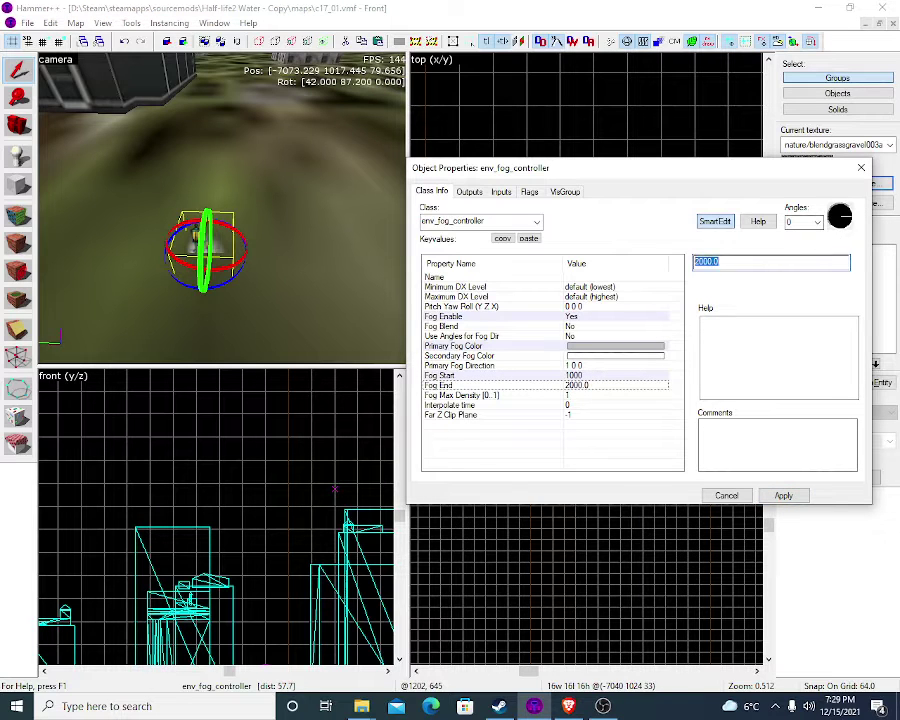
{"action": "left_click", "coordinate": [742, 498]}
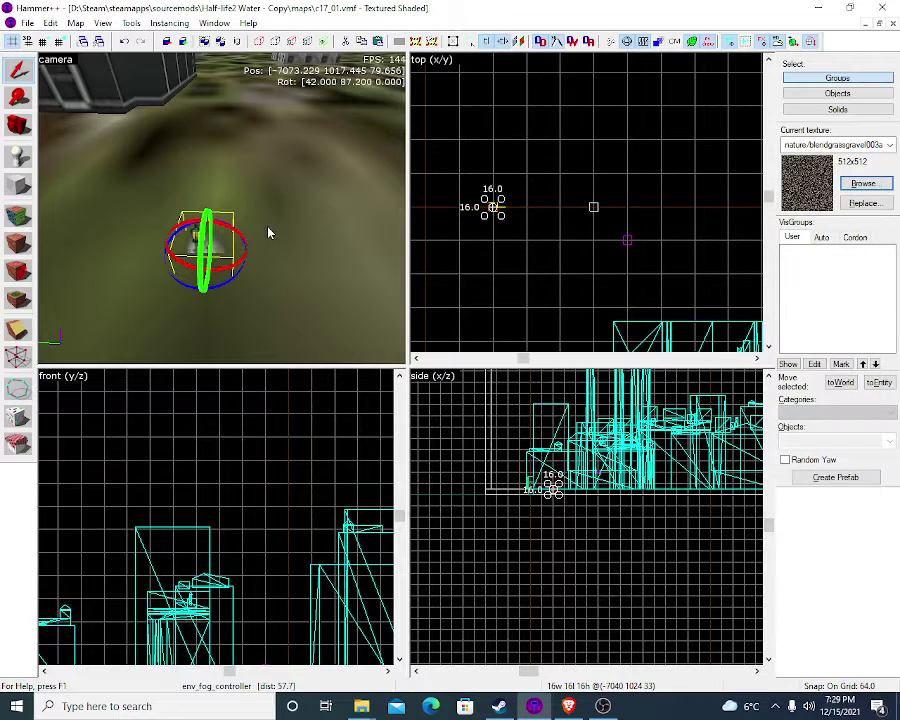
Darken the env_fog_controller's primary fog colour to grey 143 143 143 and apply it
{"action": "key", "text": "alt+Return"}
{"action": "left_click", "coordinate": [629, 347]}
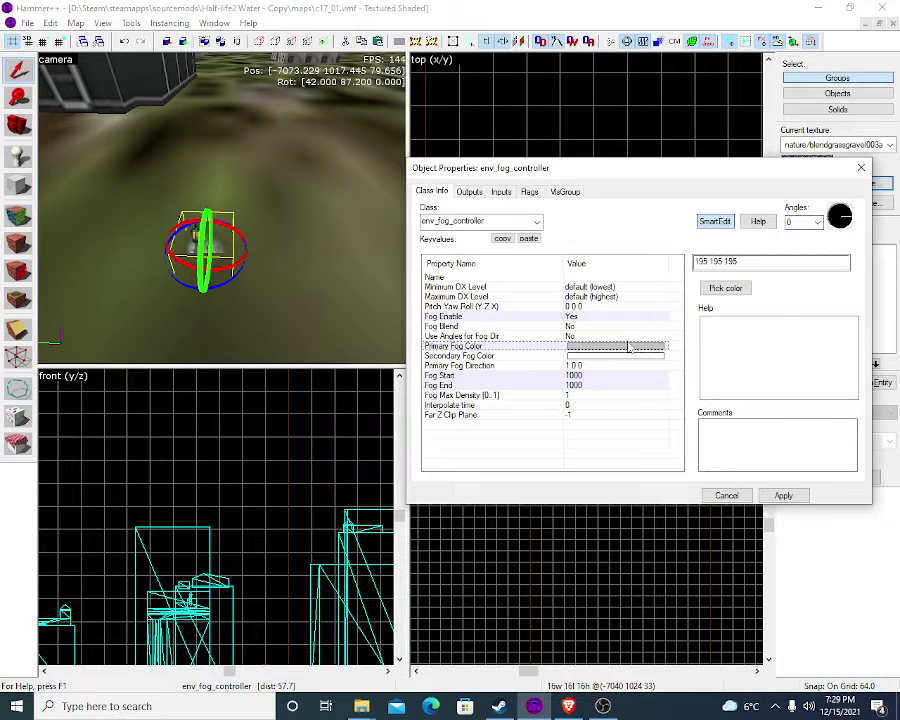
{"action": "left_click", "coordinate": [726, 290]}
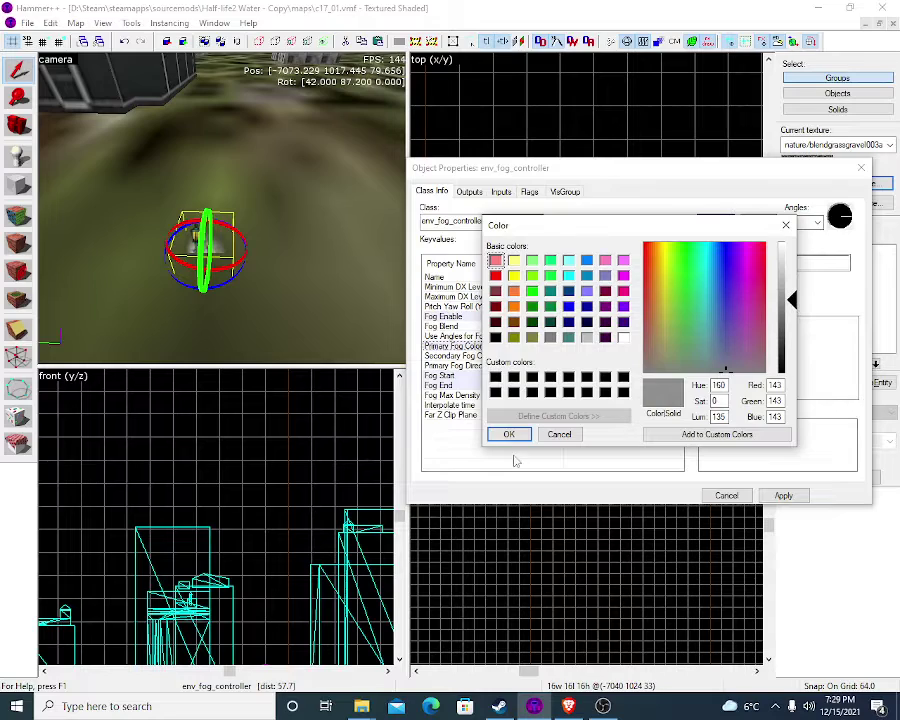
{"action": "left_click", "coordinate": [509, 434]}
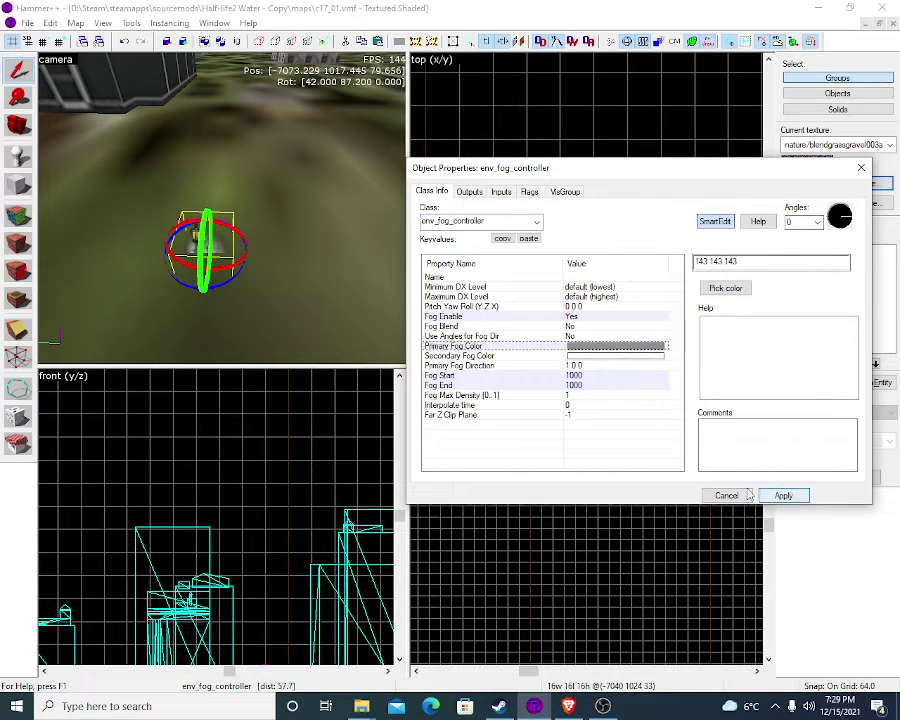
{"action": "left_click", "coordinate": [740, 495]}
Fly the 3D camera around the city buildings and open ground to examine the map's layout and skybox edges
{"action": "key", "text": "z"}
{"action": "key", "text": "w"}
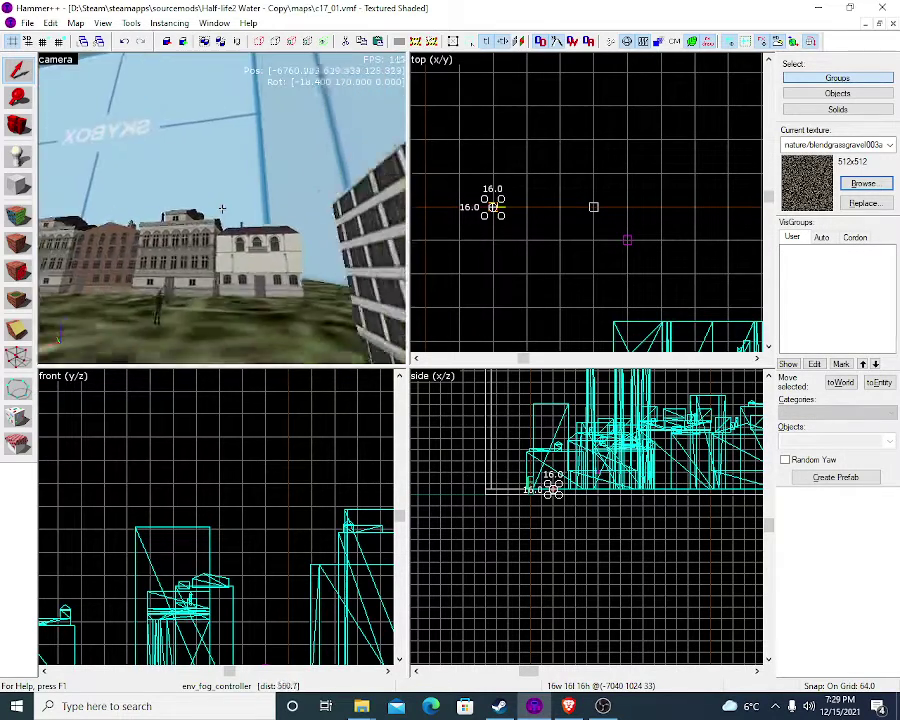
{"action": "key", "text": "s"}
{"action": "key", "text": "s"}
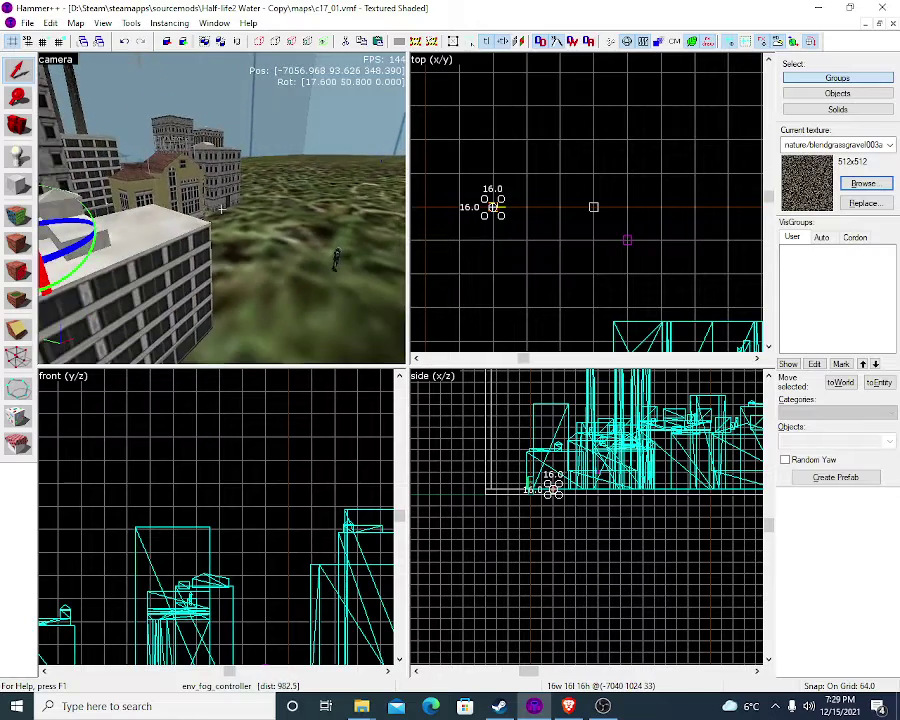
{"action": "key", "text": "w"}
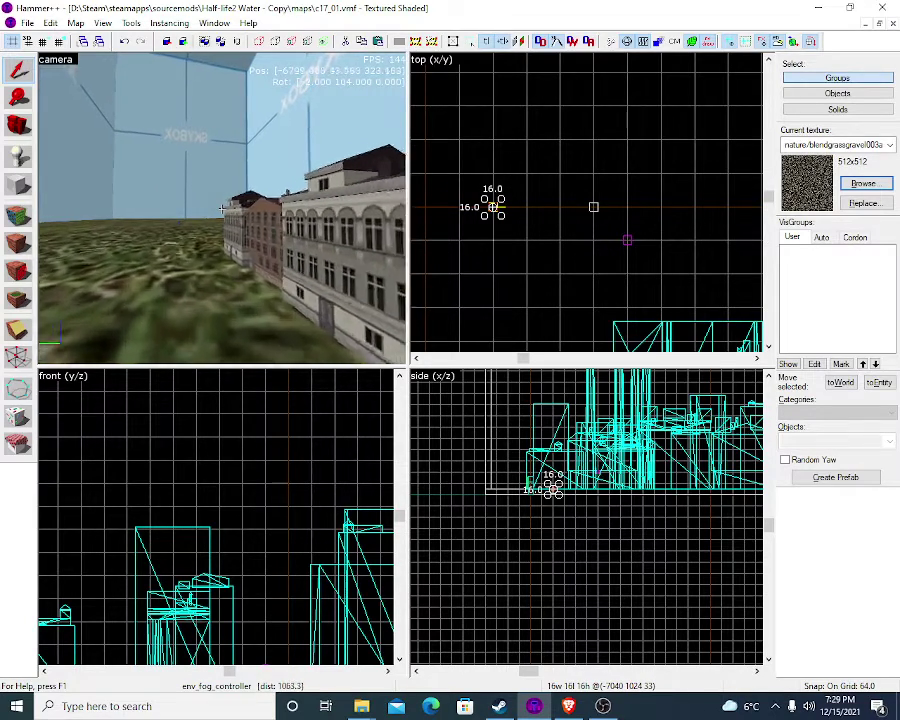
{"action": "key", "text": "w"}
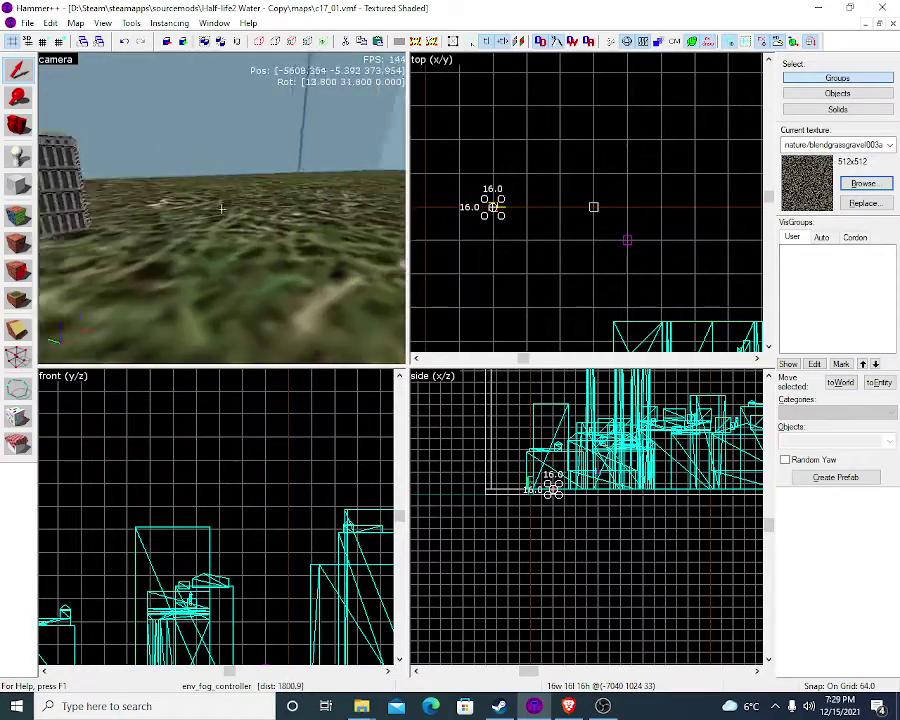
{"action": "key", "text": "s"}
{"action": "key", "text": "w"}
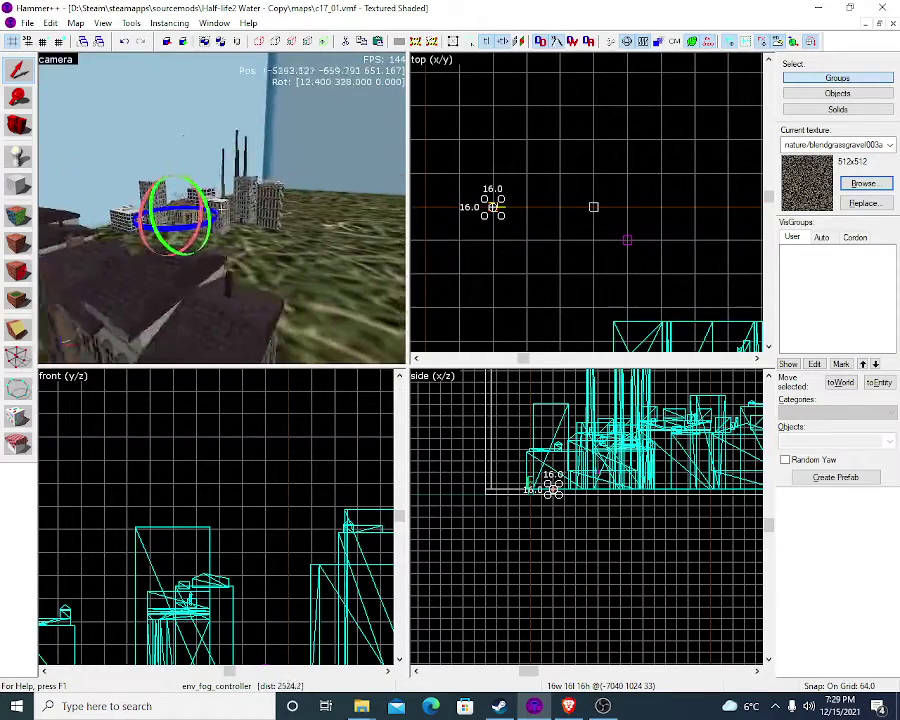
{"action": "key", "text": "d"}
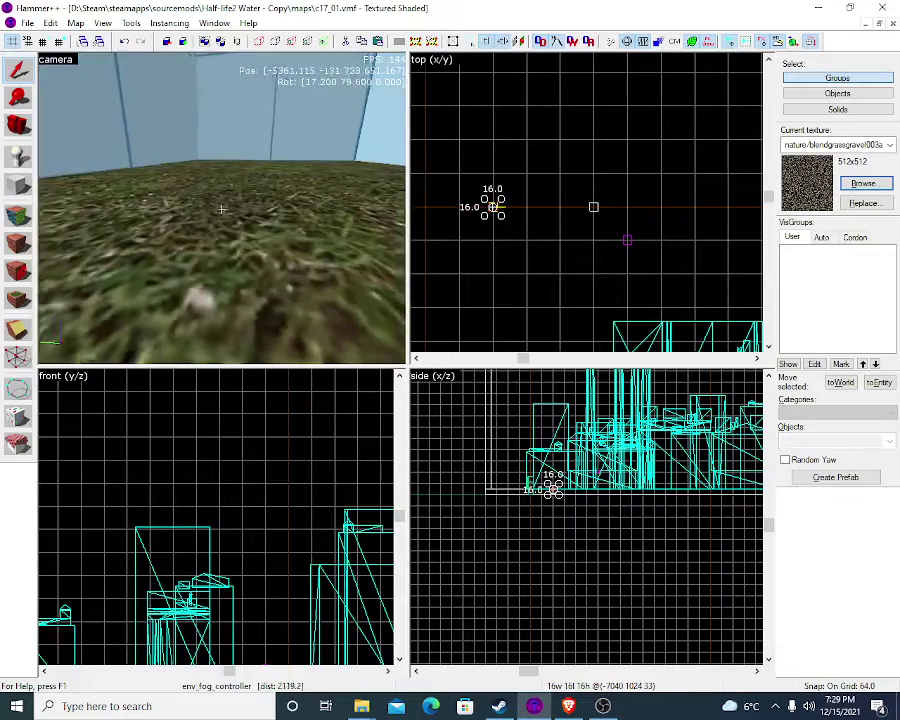
{"action": "key", "text": "w"}
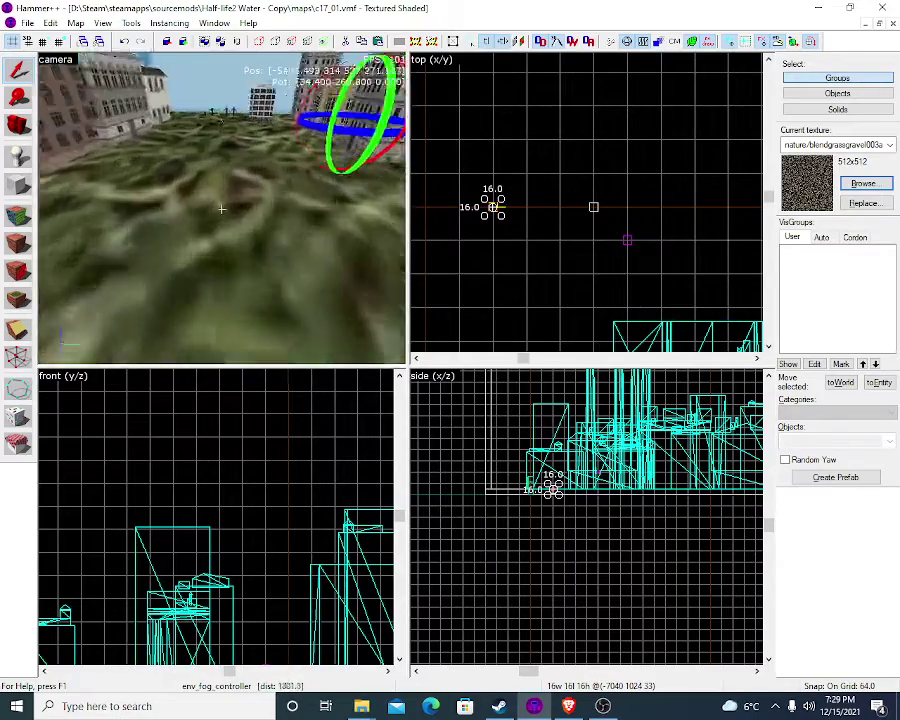
{"action": "key", "text": "s"}
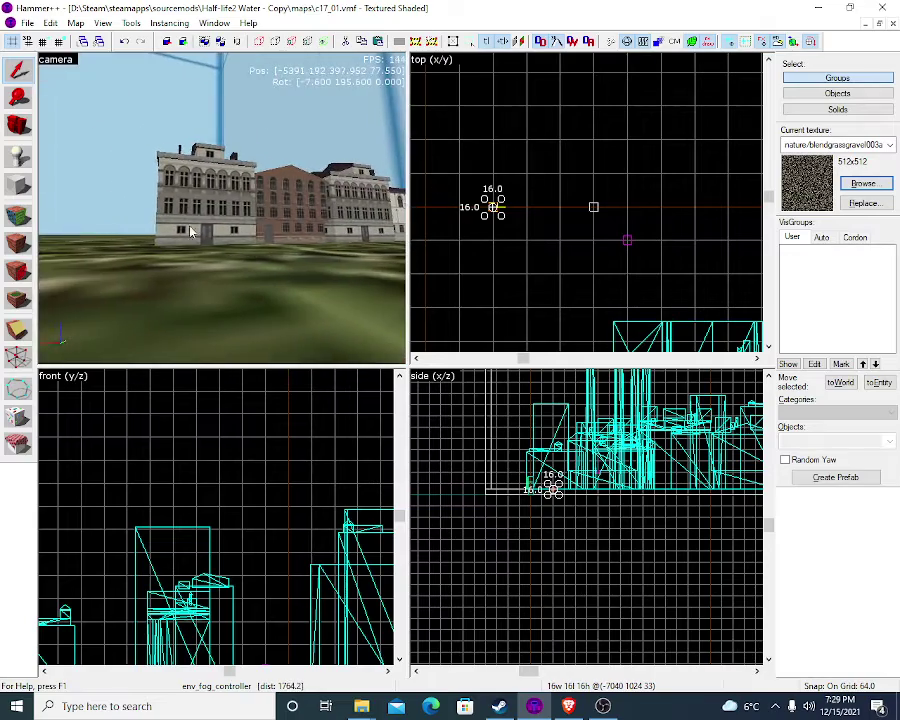
Place a new info_player_start entity on the open grass ground away from the city buildings
{"action": "key", "text": "w"}
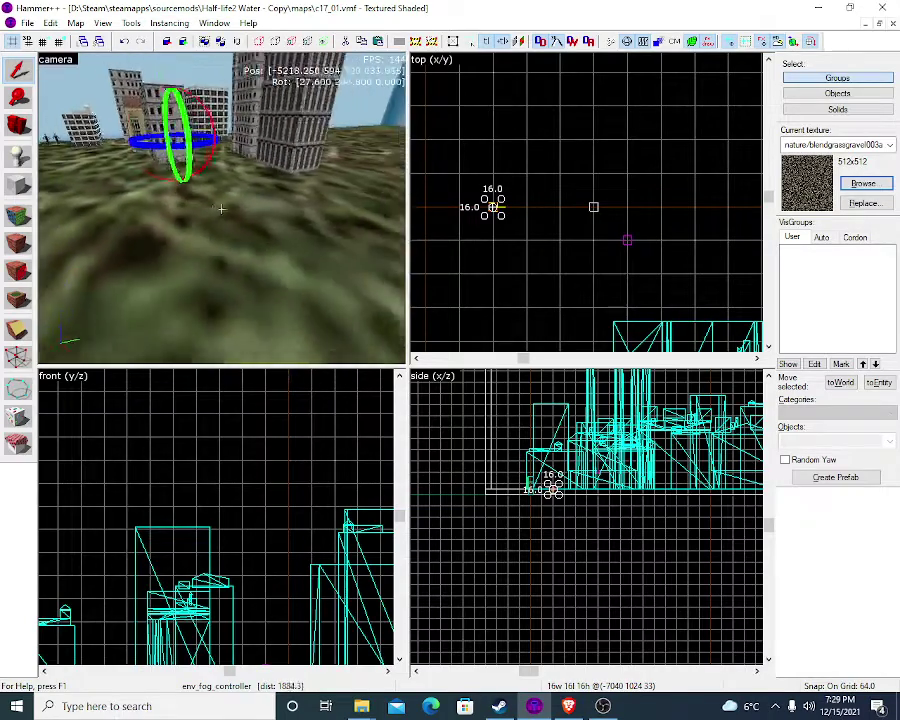
{"action": "key", "text": "s"}
{"action": "key", "text": "z"}
{"action": "left_click", "coordinate": [18, 156]}
{"action": "left_click", "coordinate": [230, 270]}
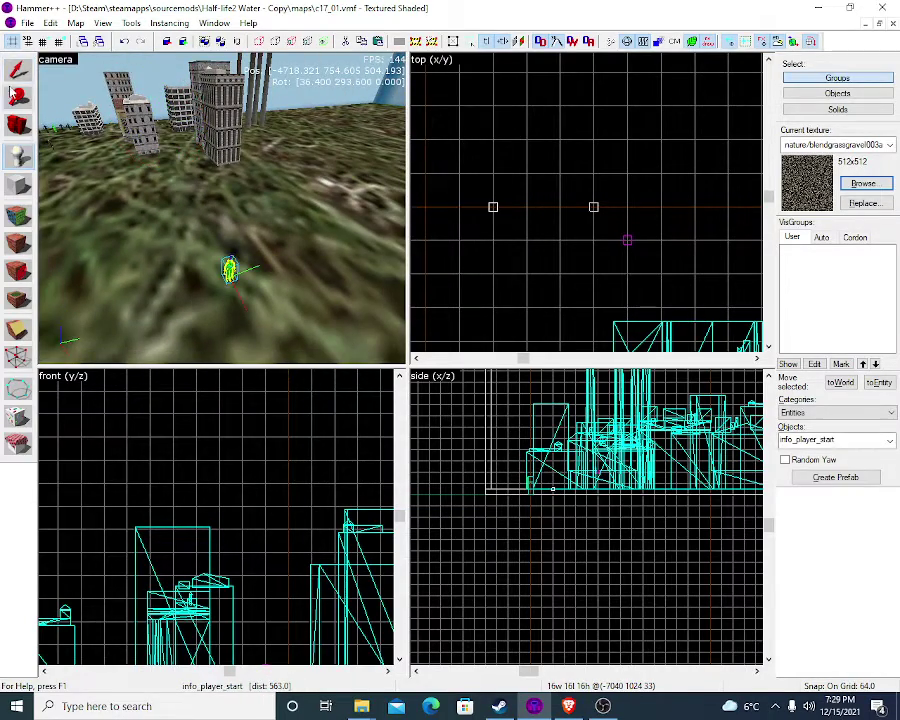
Try prop_detail as the placed entity's class, and replace it with prop_physics as the applied class
{"action": "double_click", "coordinate": [231, 278]}
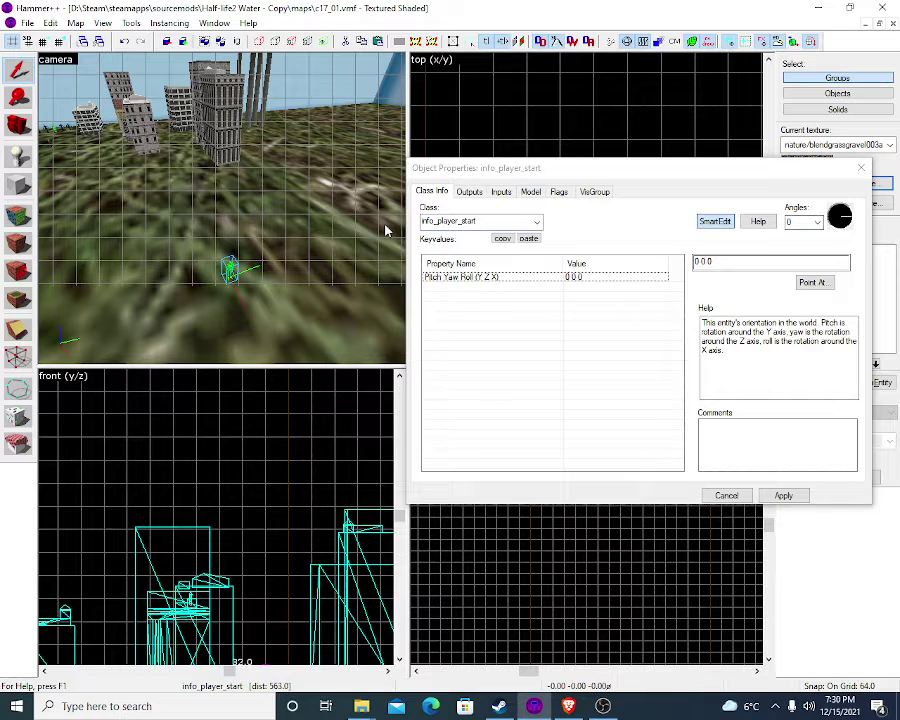
{"action": "left_click_drag", "start_coordinate": [494, 224], "coordinate": [412, 226]}
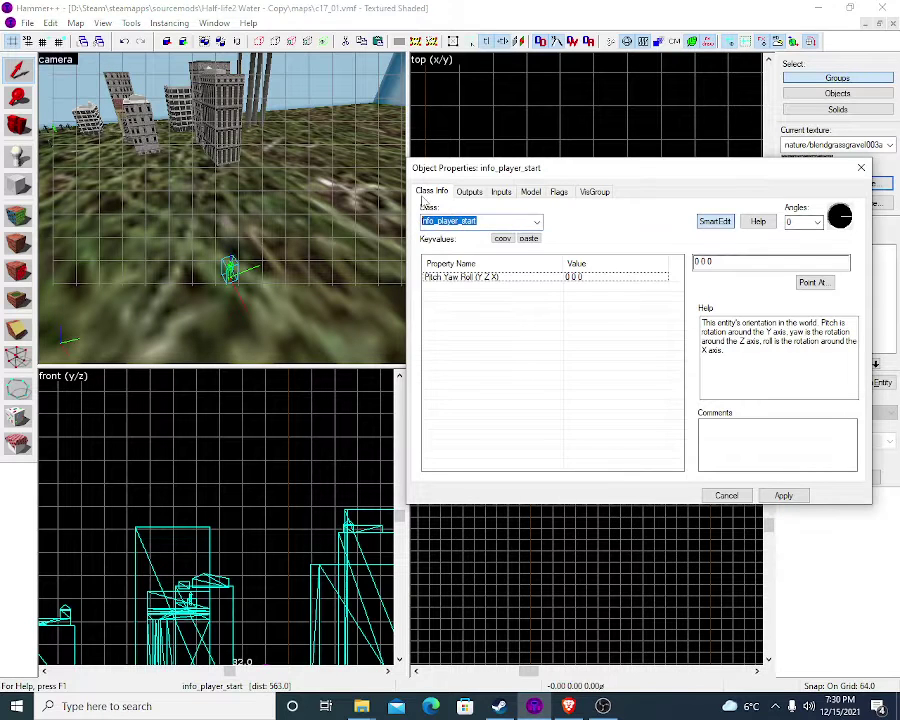
{"action": "type", "text": "prop"}
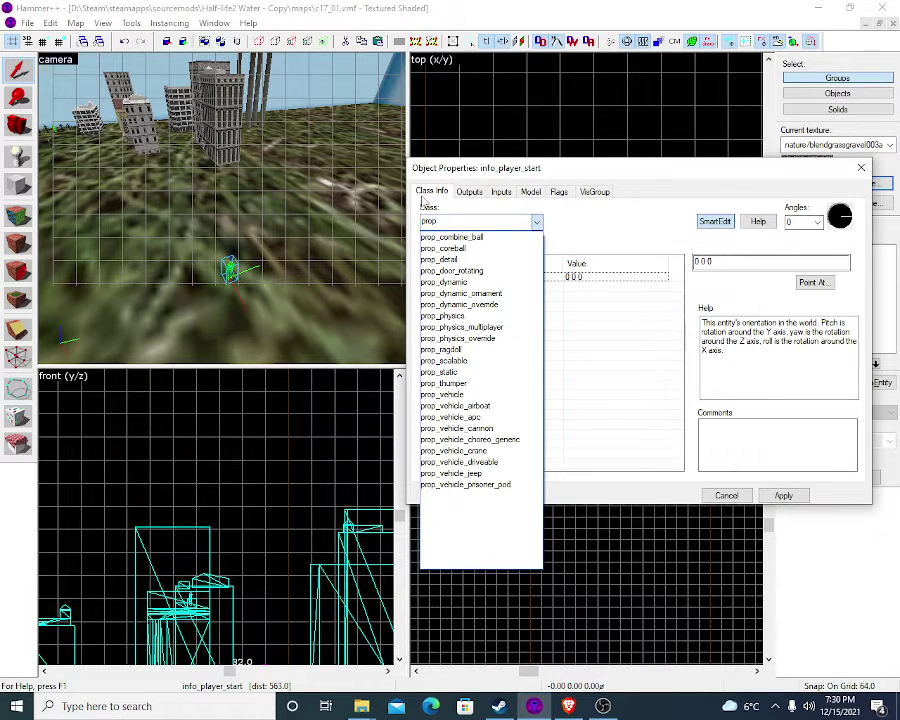
{"action": "left_click", "coordinate": [440, 259]}
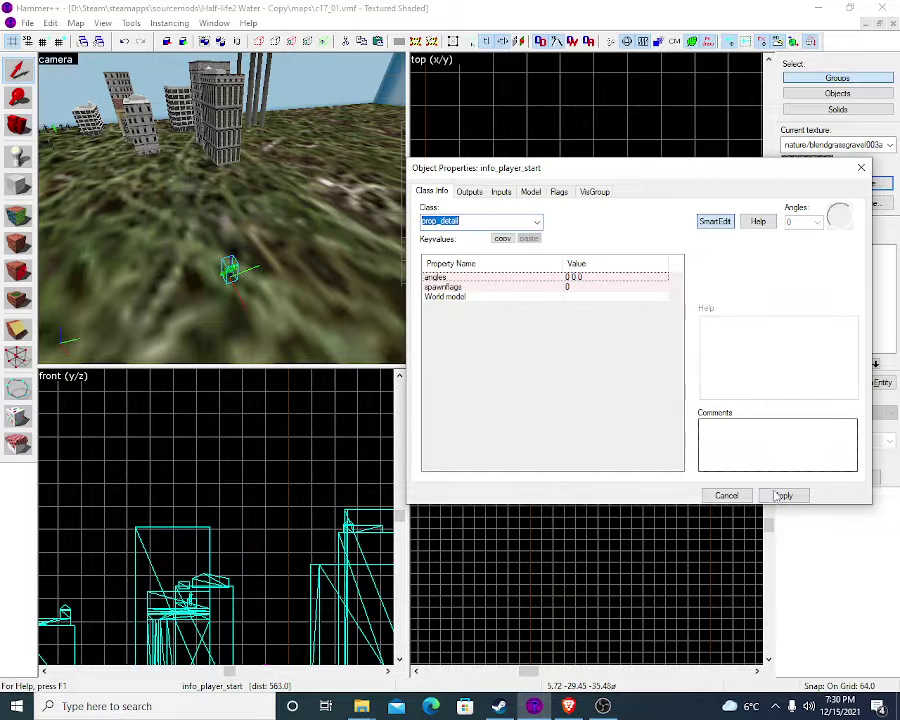
{"action": "left_click", "coordinate": [782, 496]}
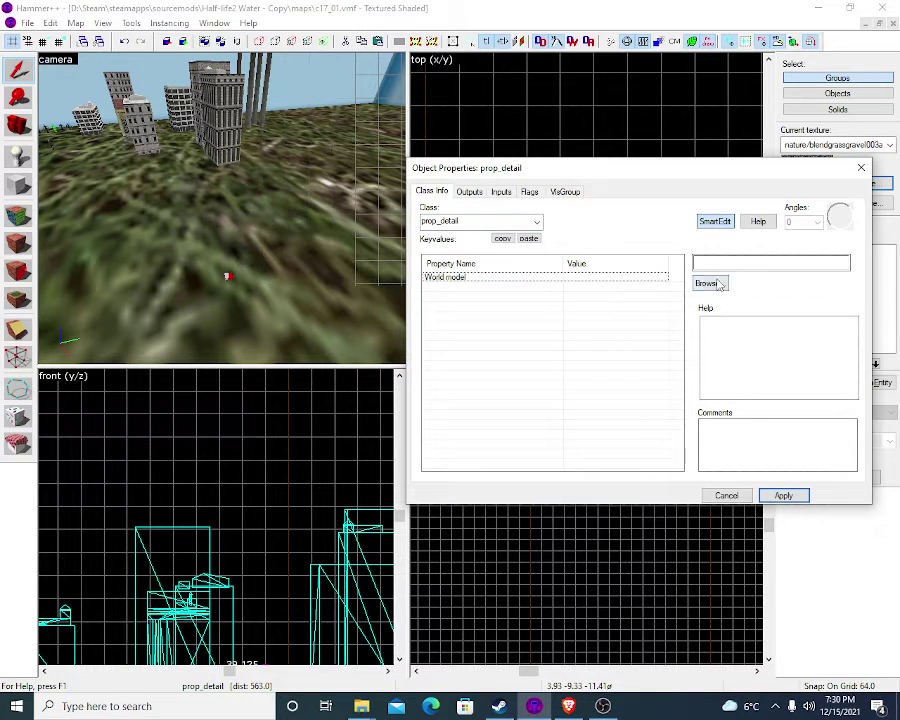
{"action": "left_click", "coordinate": [536, 221]}
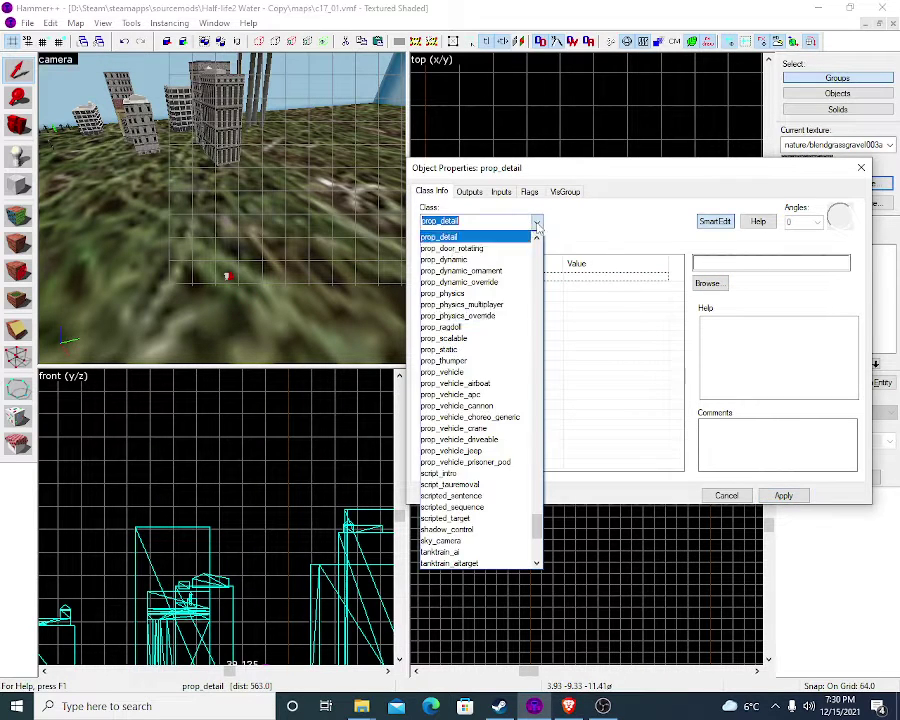
{"action": "left_click", "coordinate": [495, 296]}
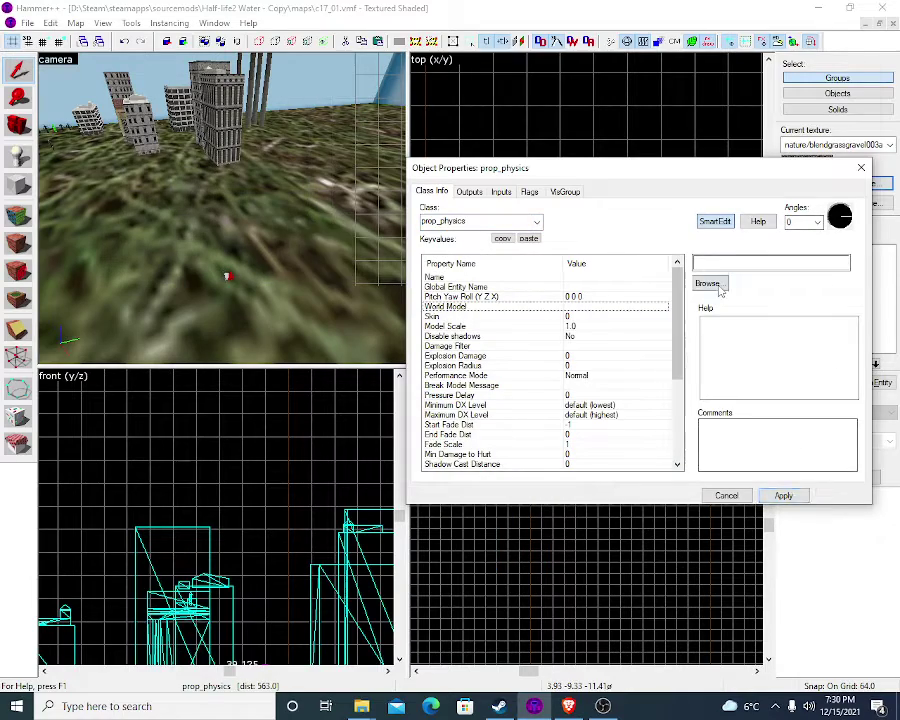
Open the model browser for the prop's World Model and examine the models matching the building filter
{"action": "left_click", "coordinate": [707, 283]}
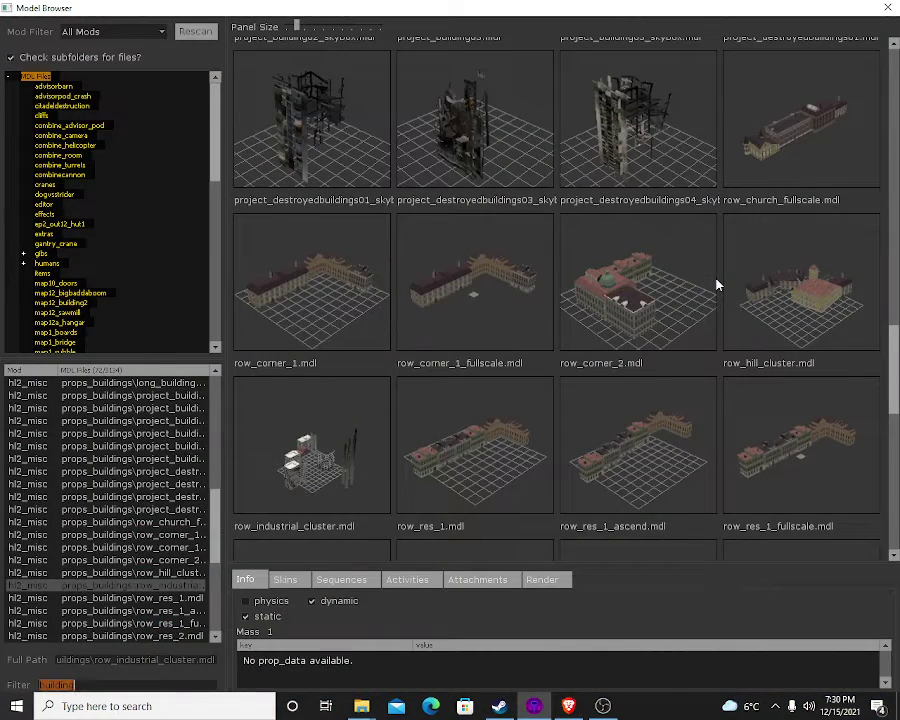
{"action": "scroll", "coordinate": [748, 360], "scroll_direction": "up", "scroll_amount": 10}
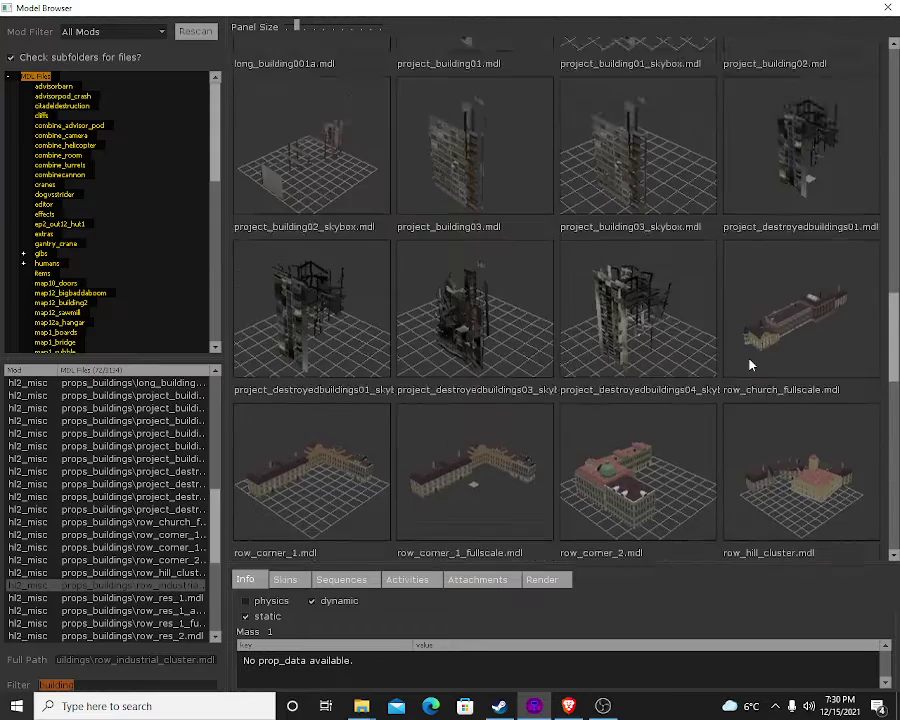
{"action": "scroll", "coordinate": [725, 308], "scroll_direction": "up", "scroll_amount": 4}
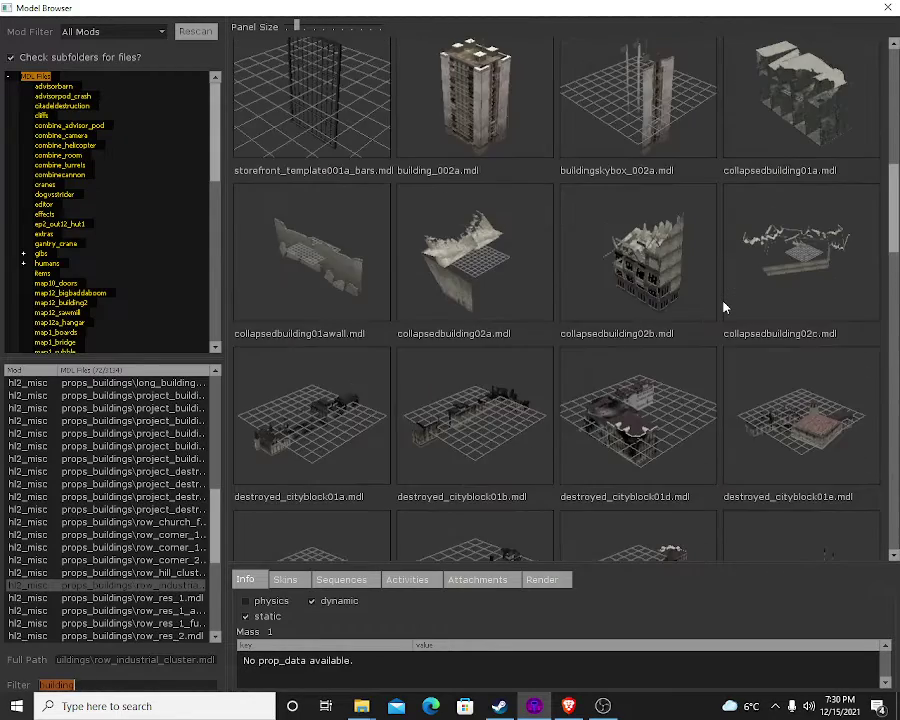
{"action": "scroll", "coordinate": [725, 308], "scroll_direction": "down", "scroll_amount": 2}
{"action": "scroll", "coordinate": [725, 308], "scroll_direction": "down", "scroll_amount": 1}
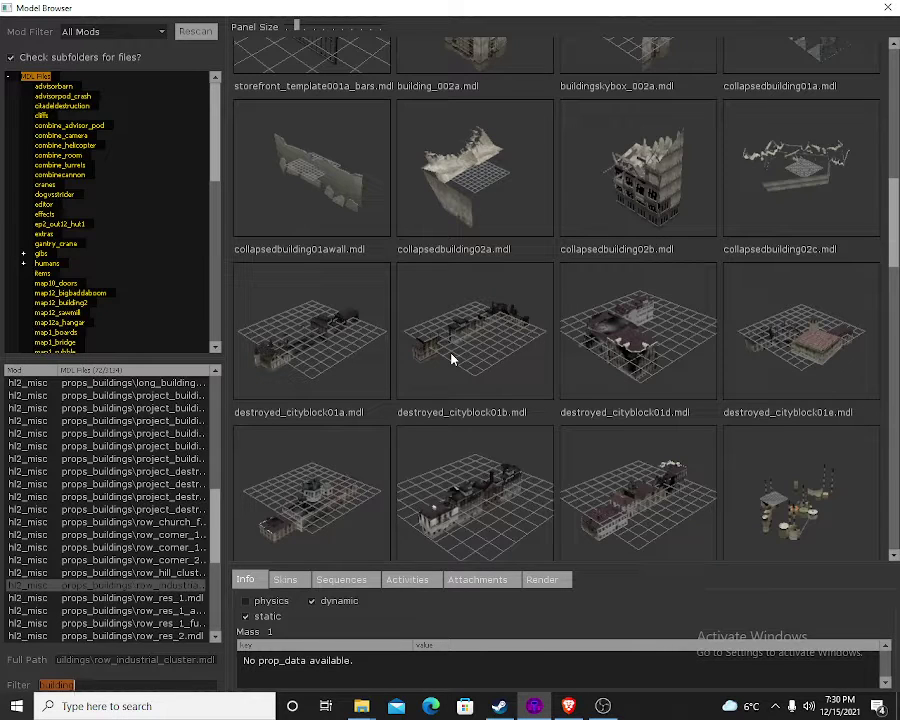
{"action": "scroll", "coordinate": [442, 450], "scroll_direction": "up", "scroll_amount": 10}
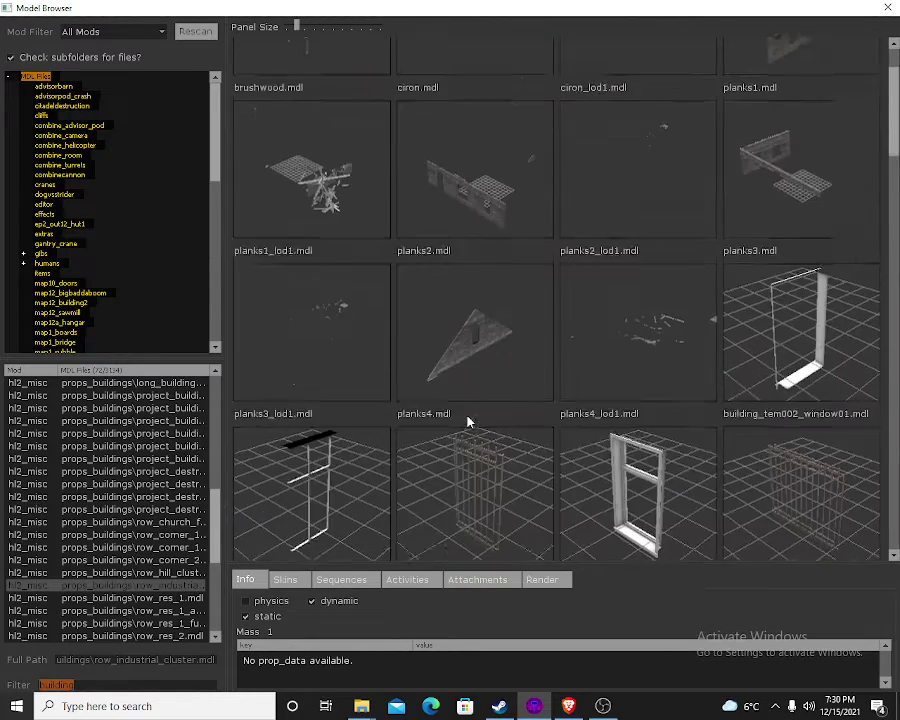
{"action": "scroll", "coordinate": [480, 388], "scroll_direction": "down", "scroll_amount": 12}
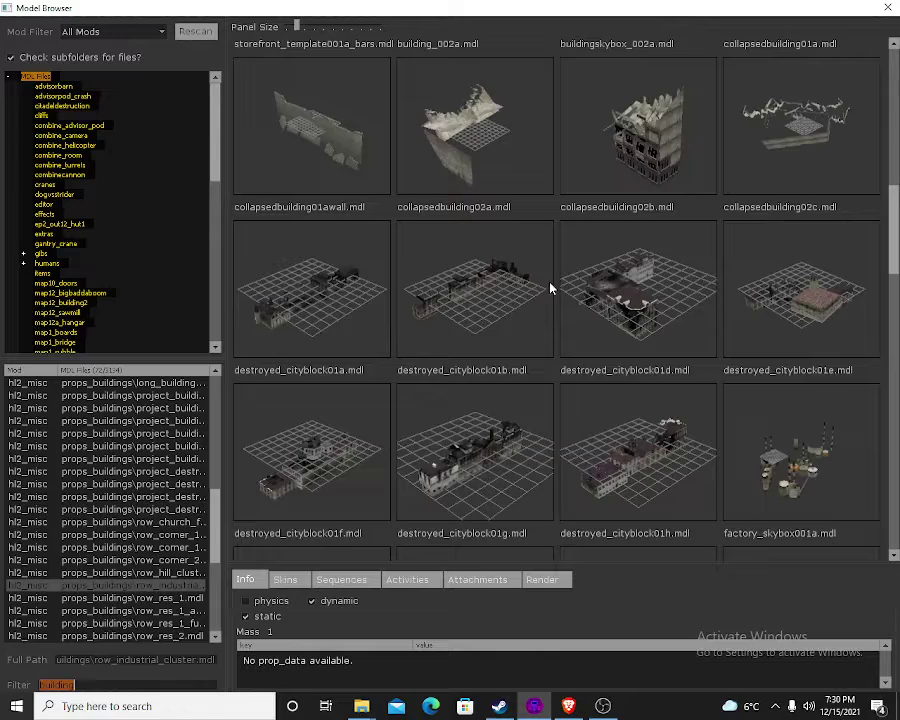
{"action": "scroll", "coordinate": [596, 304], "scroll_direction": "down", "scroll_amount": 10}
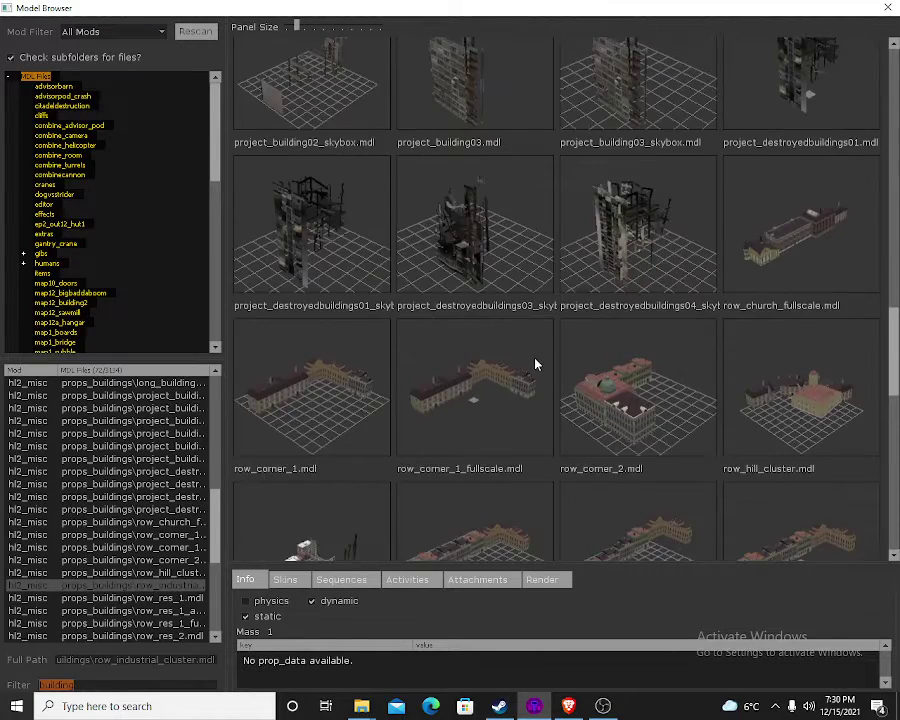
{"action": "scroll", "coordinate": [536, 365], "scroll_direction": "down", "scroll_amount": 11}
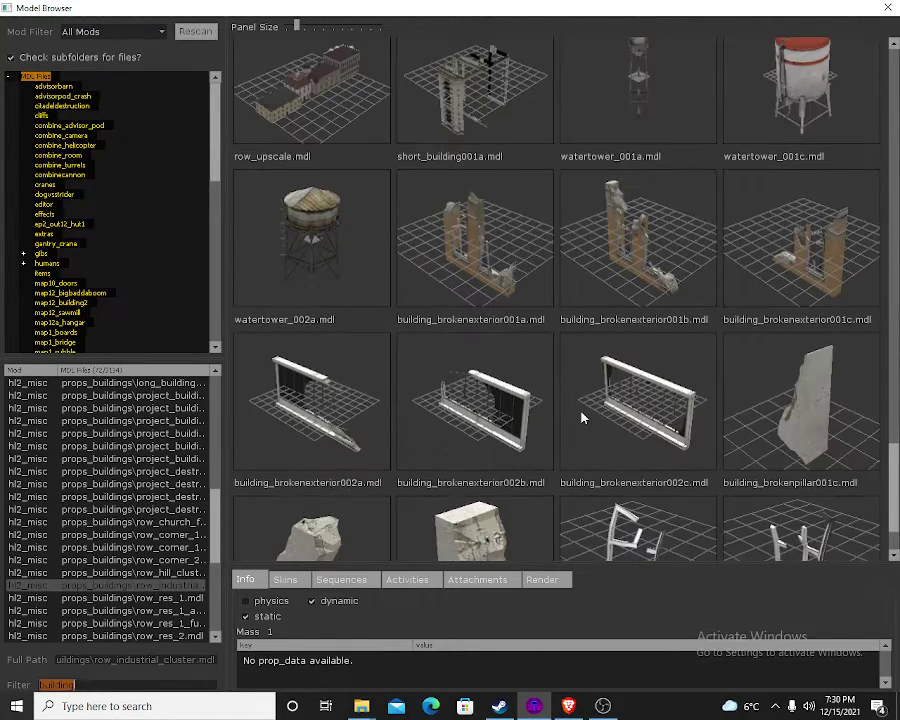
{"action": "scroll", "coordinate": [582, 418], "scroll_direction": "up", "scroll_amount": 8}
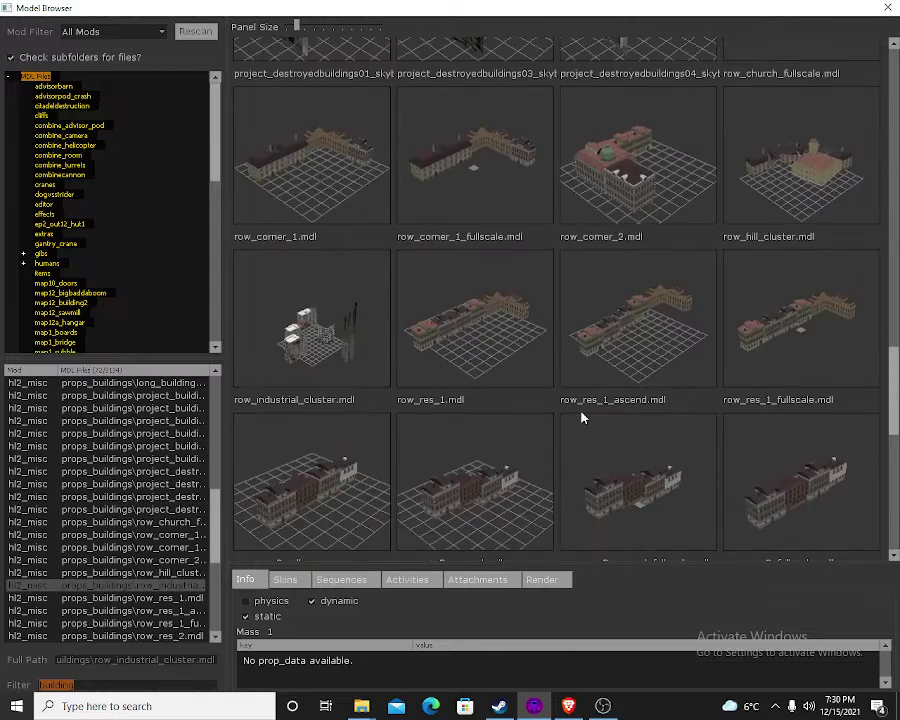
{"action": "scroll", "coordinate": [582, 418], "scroll_direction": "up", "scroll_amount": 2}
Switch to the Brave browser, search images for "city 17 hl2 episode 1" and open the Battle of City 17 picture
{"action": "left_click", "coordinate": [568, 706]}
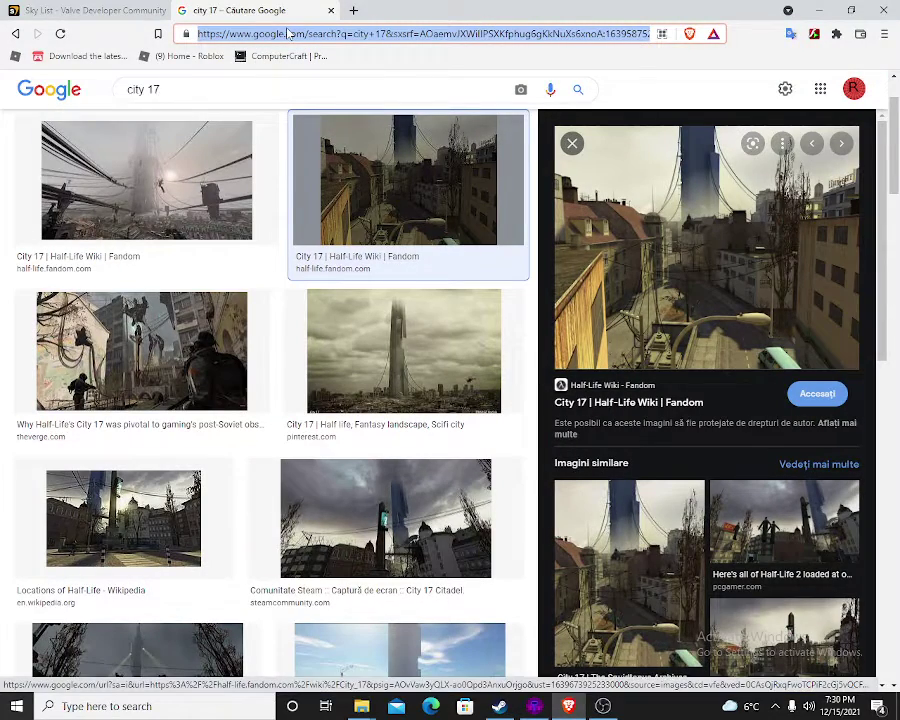
{"action": "type", "text": "city 1"}
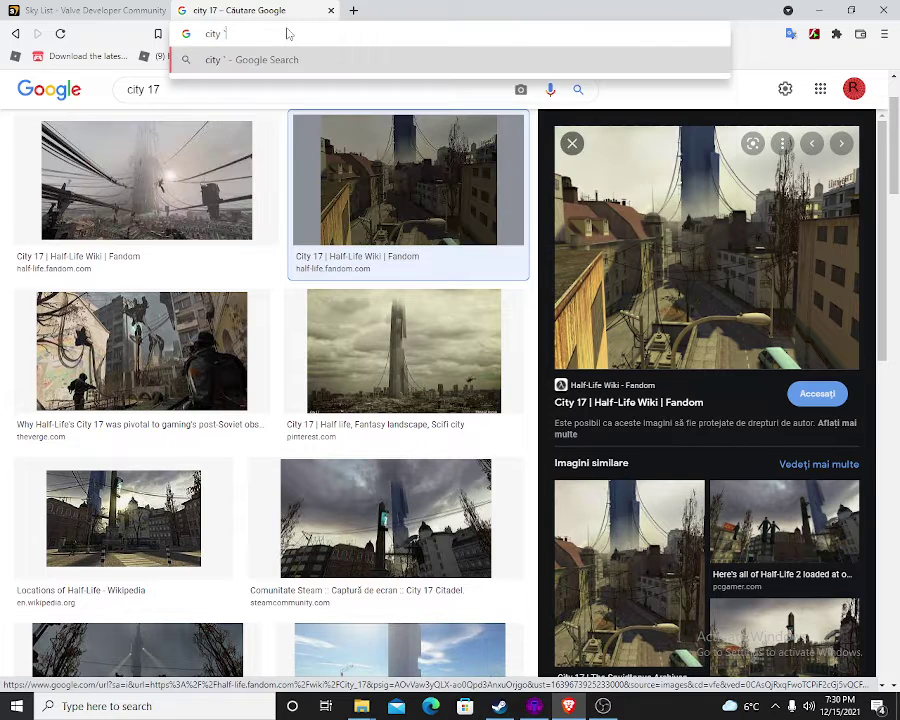
{"action": "type", "text": "7 hl2 episode 1"}
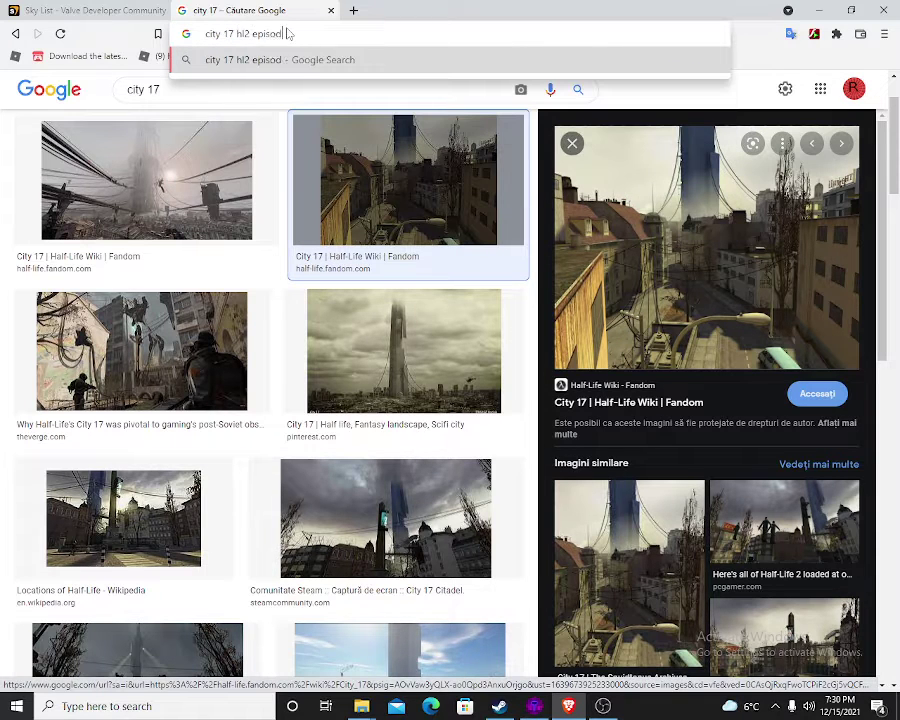
{"action": "key", "text": "Return"}
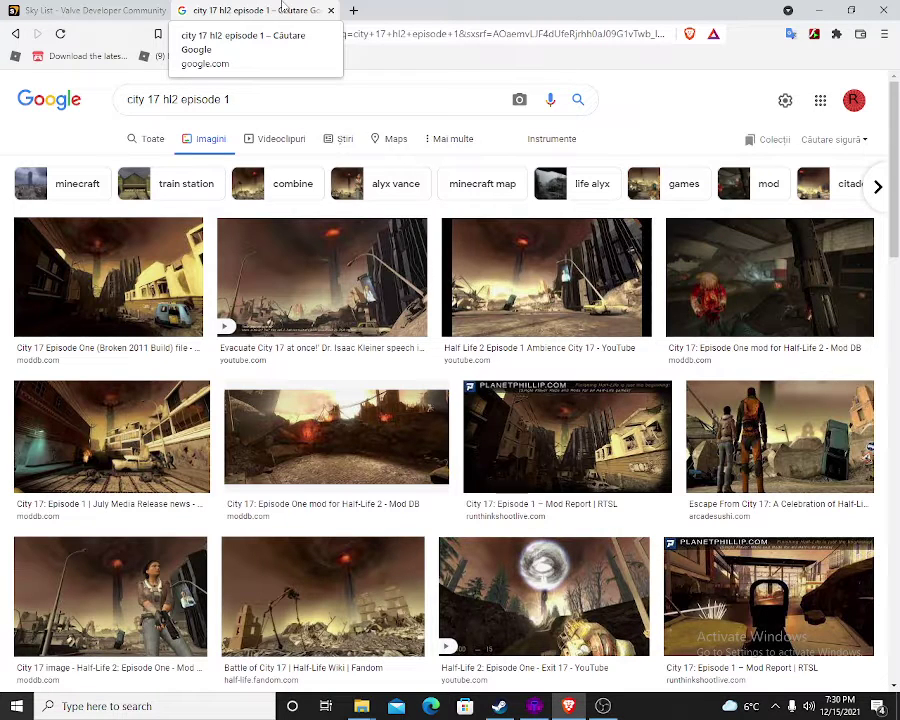
{"action": "left_click", "coordinate": [383, 617]}
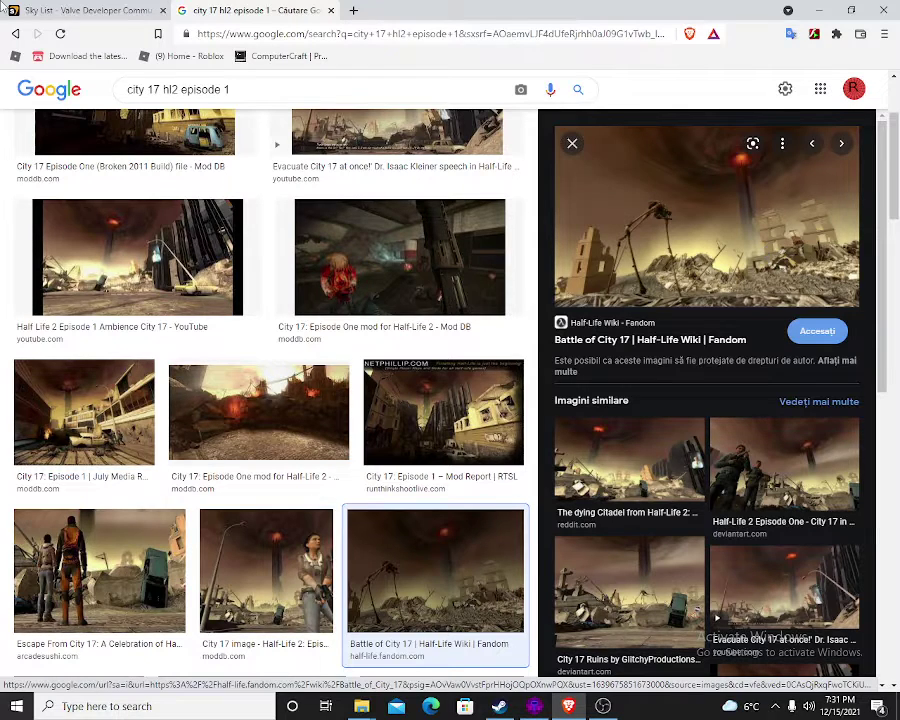
Switch back to Hammer++'s Model Browser and examine the building models, including the destroyed towers, residential rows and broken exteriors
{"action": "left_click", "coordinate": [95, 11]}
{"action": "left_click", "coordinate": [537, 705]}
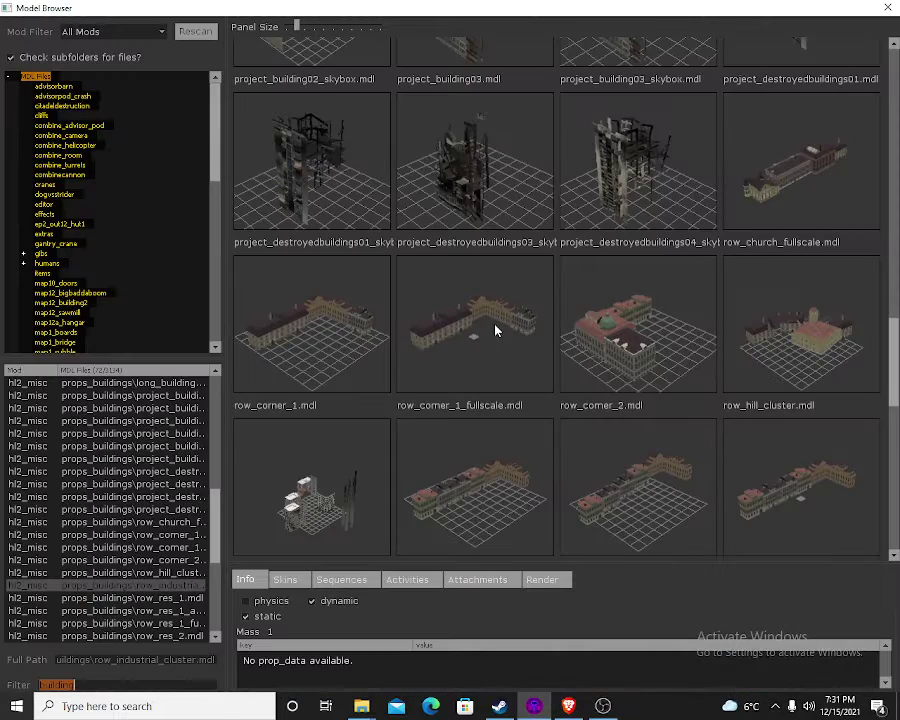
{"action": "scroll", "coordinate": [495, 330], "scroll_direction": "up", "scroll_amount": 1}
{"action": "scroll", "coordinate": [480, 335], "scroll_direction": "down", "scroll_amount": 6}
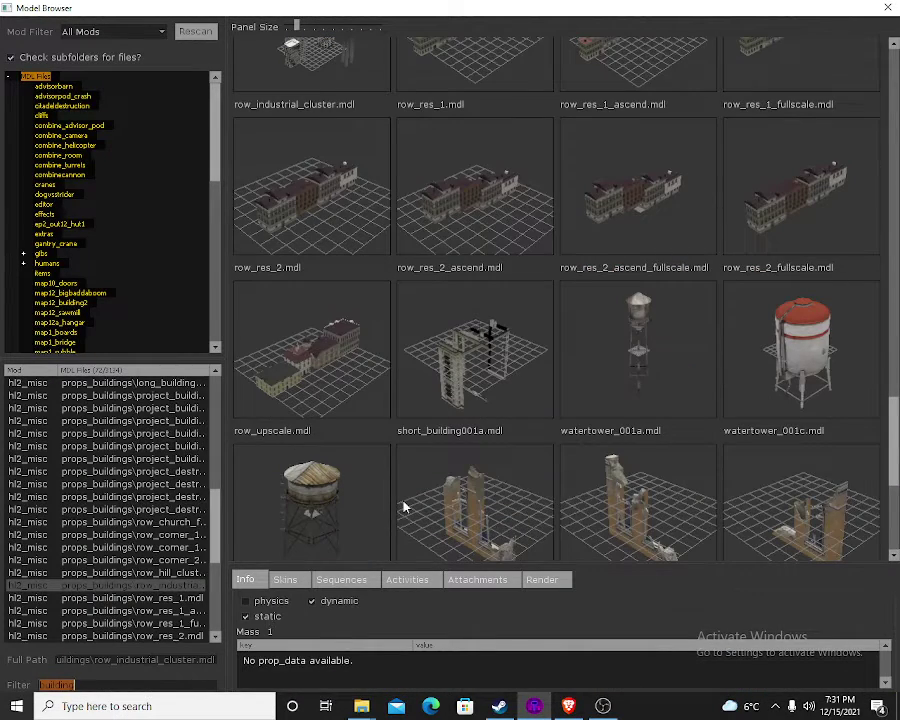
{"action": "scroll", "coordinate": [405, 507], "scroll_direction": "down", "scroll_amount": 4}
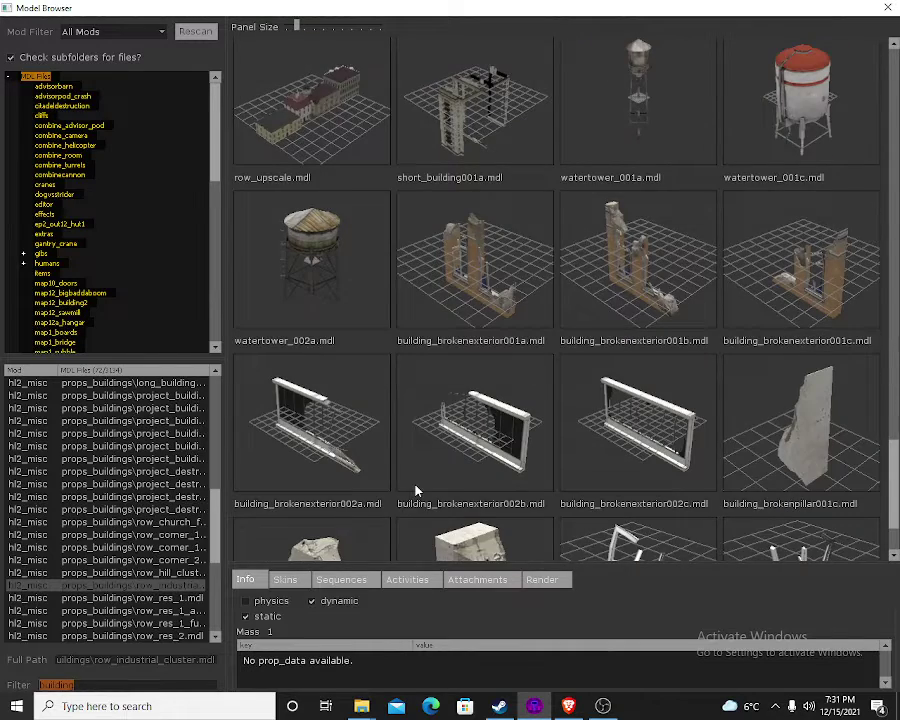
{"action": "scroll", "coordinate": [417, 491], "scroll_direction": "up", "scroll_amount": 10}
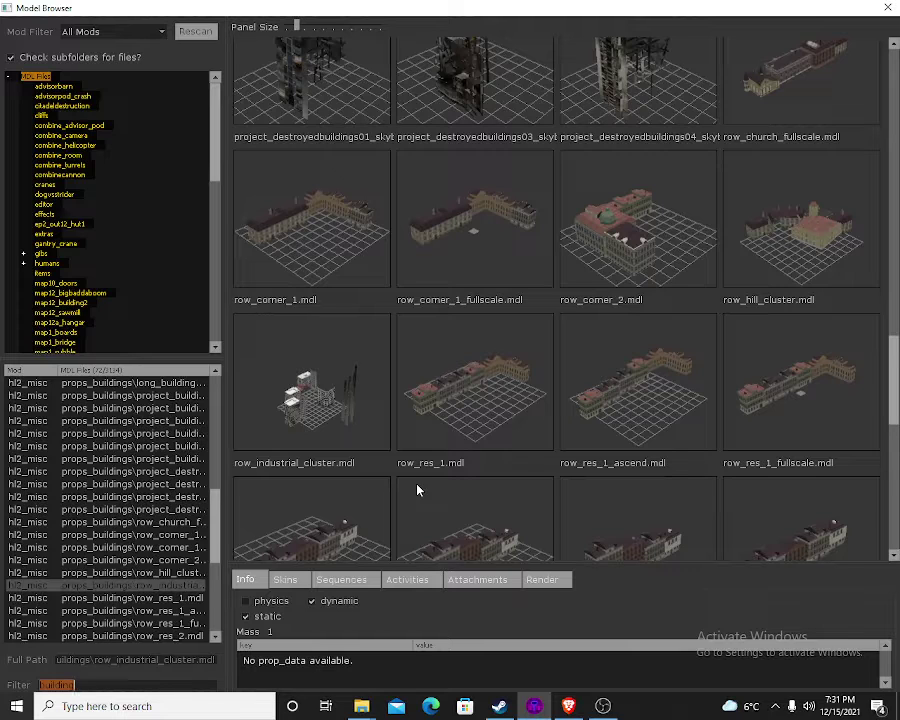
{"action": "left_click", "coordinate": [341, 579]}
{"action": "left_click", "coordinate": [285, 579]}
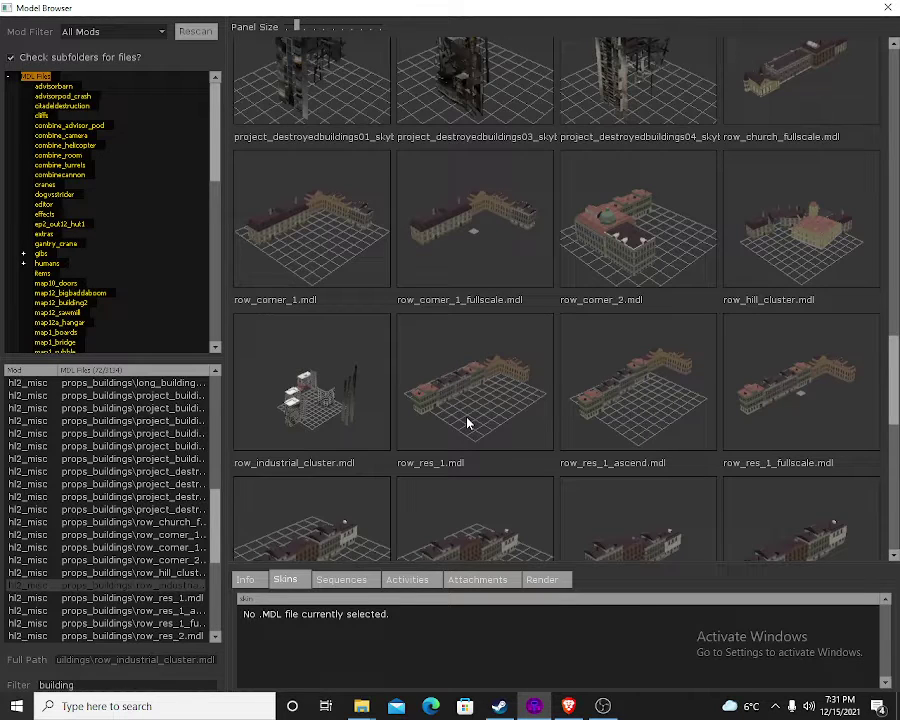
{"action": "scroll", "coordinate": [466, 422], "scroll_direction": "up", "scroll_amount": 5}
{"action": "scroll", "coordinate": [466, 422], "scroll_direction": "down", "scroll_amount": 2}
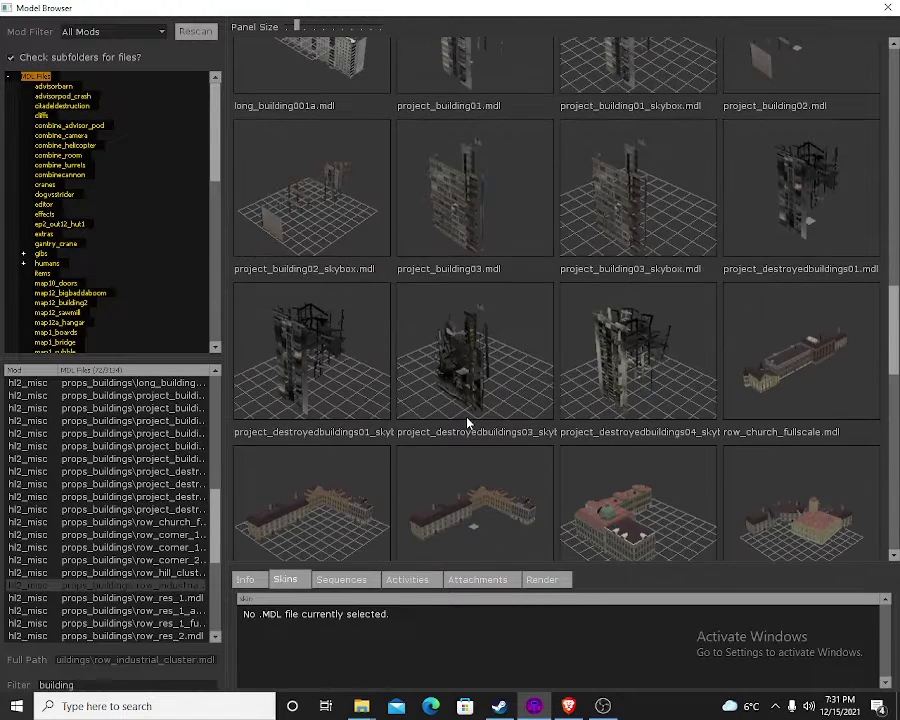
{"action": "scroll", "coordinate": [467, 422], "scroll_direction": "down", "scroll_amount": 6}
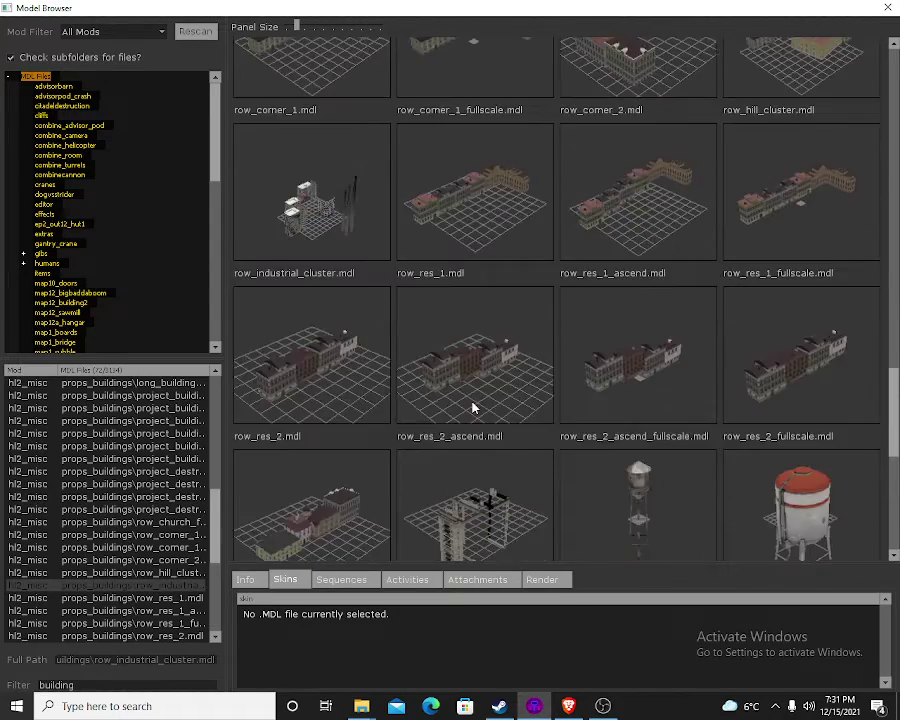
{"action": "scroll", "coordinate": [475, 405], "scroll_direction": "down", "scroll_amount": 8}
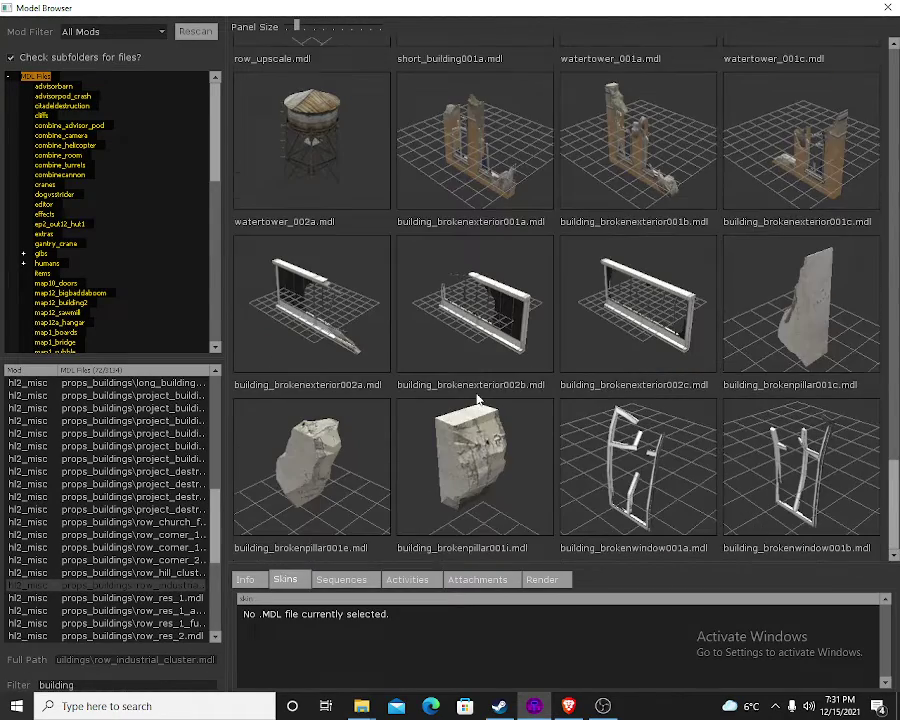
{"action": "scroll", "coordinate": [478, 400], "scroll_direction": "up", "scroll_amount": 4}
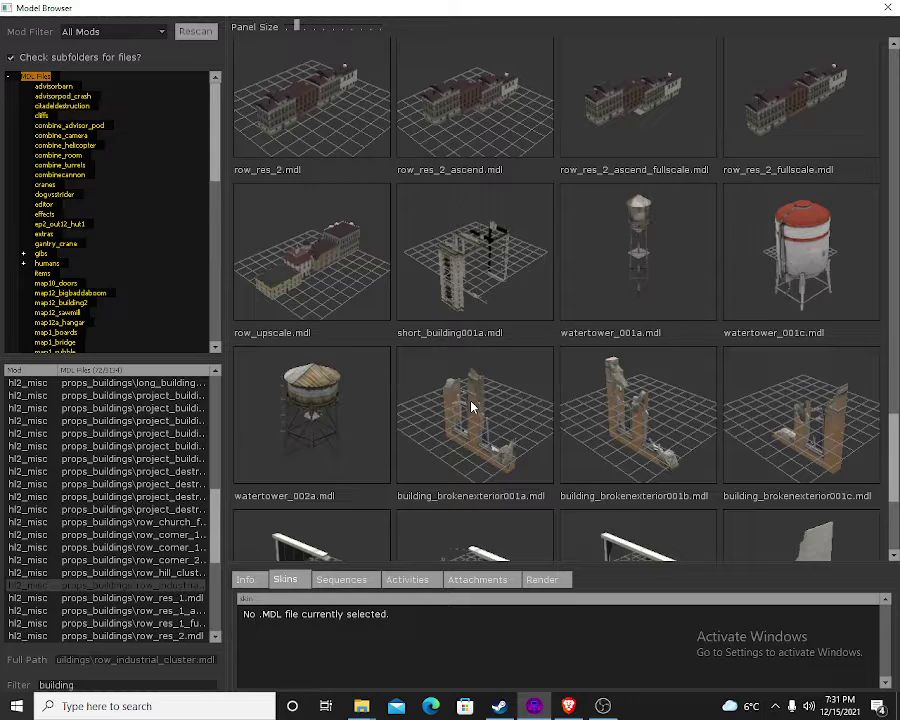
{"action": "scroll", "coordinate": [472, 406], "scroll_direction": "up", "scroll_amount": 2}
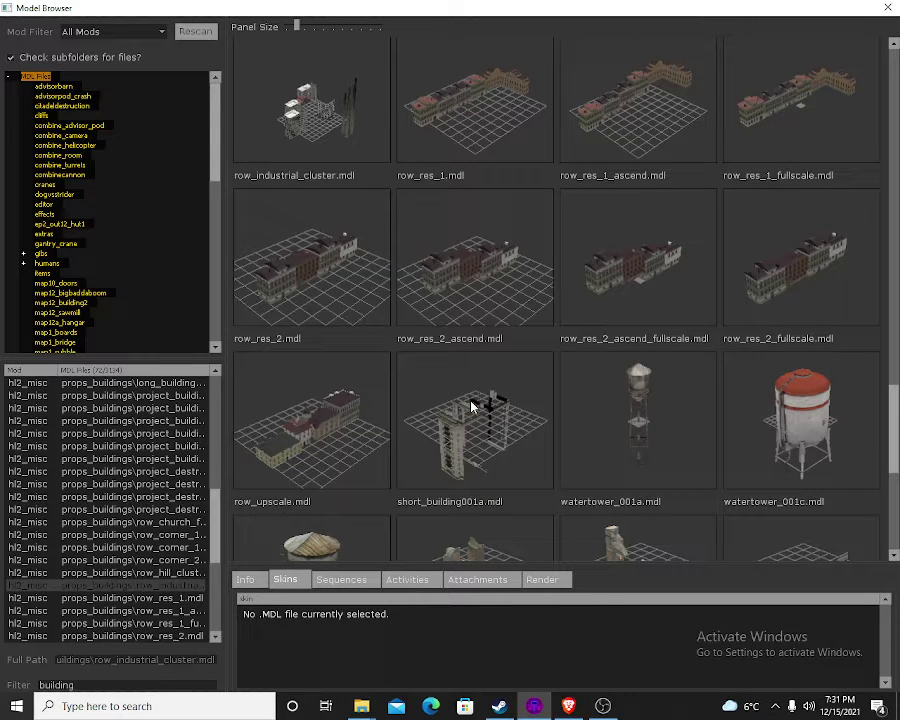
{"action": "scroll", "coordinate": [480, 403], "scroll_direction": "up", "scroll_amount": 2}
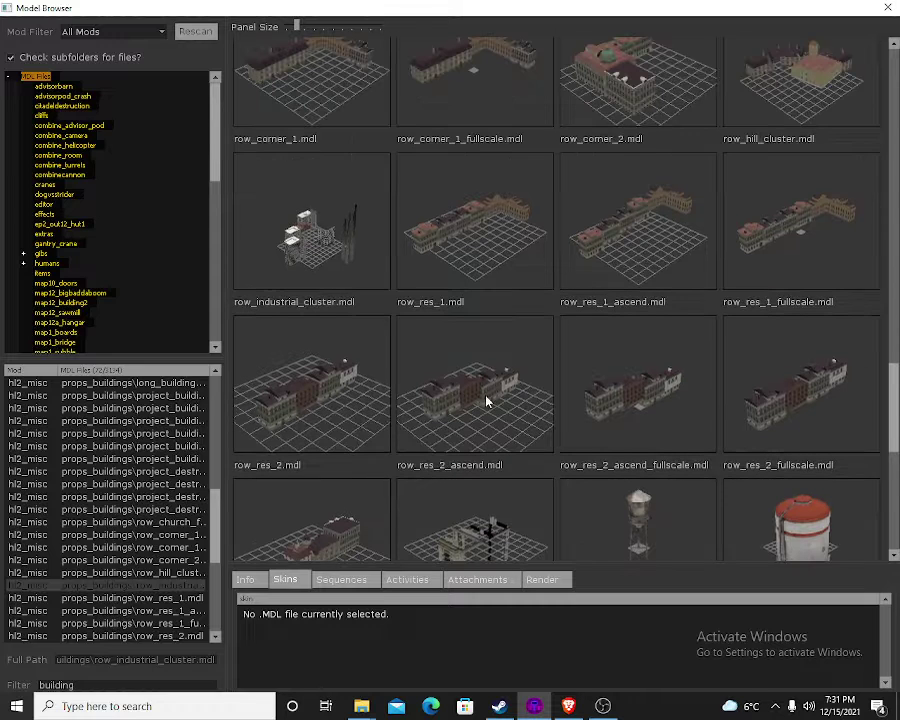
{"action": "scroll", "coordinate": [487, 401], "scroll_direction": "down", "scroll_amount": 2}
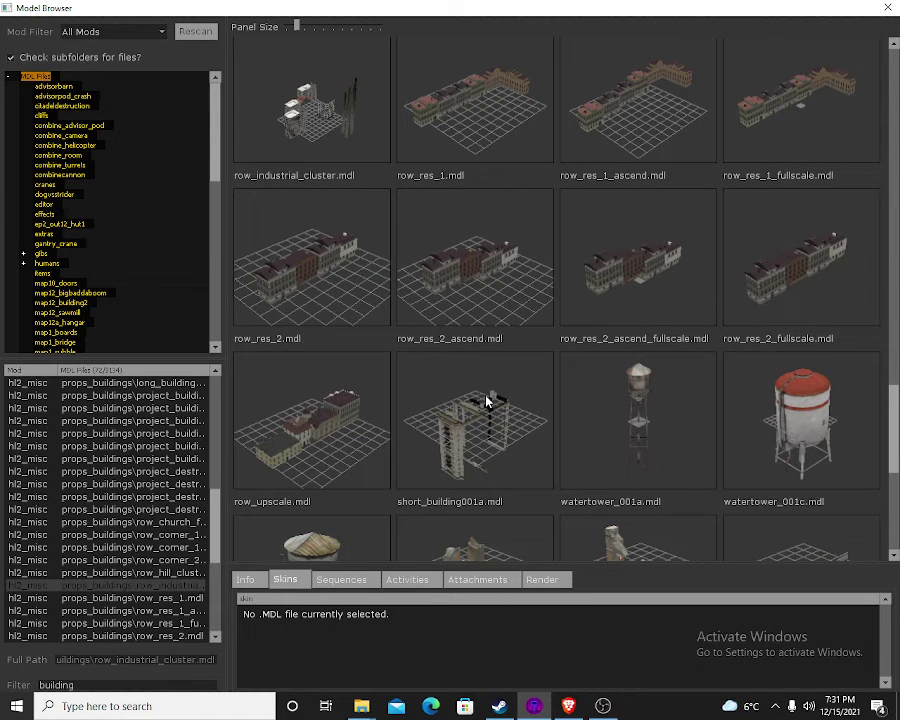
Apply row_upscale.mdl as the prop_physics entity's World Model and inspect its size against the city buildings
{"action": "double_click", "coordinate": [384, 424]}
{"action": "left_click", "coordinate": [783, 495]}
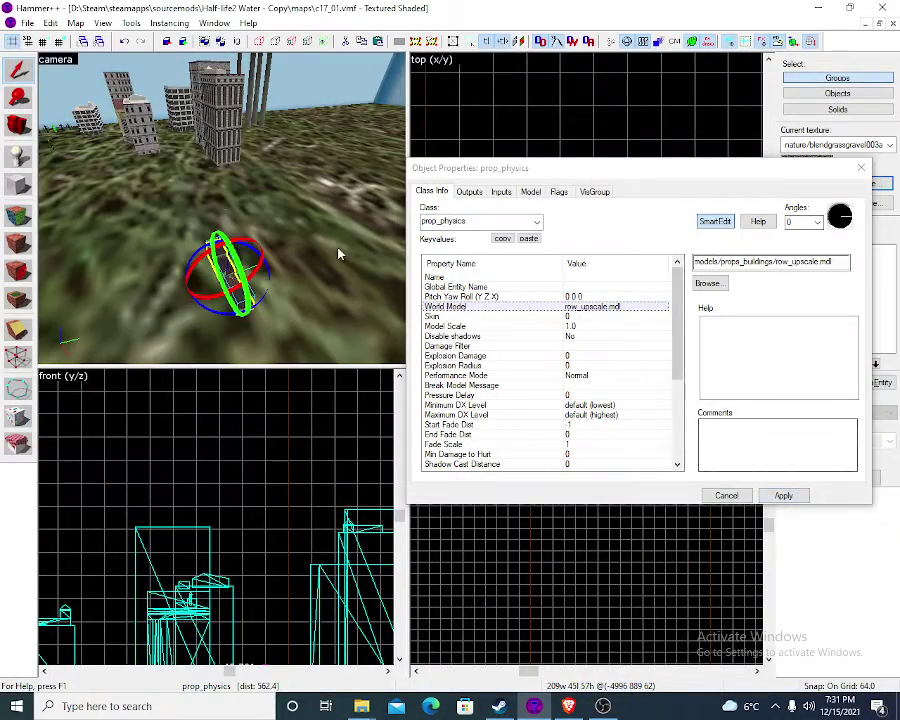
{"action": "key", "text": "w"}
{"action": "key", "text": "a"}
{"action": "key", "text": "s"}
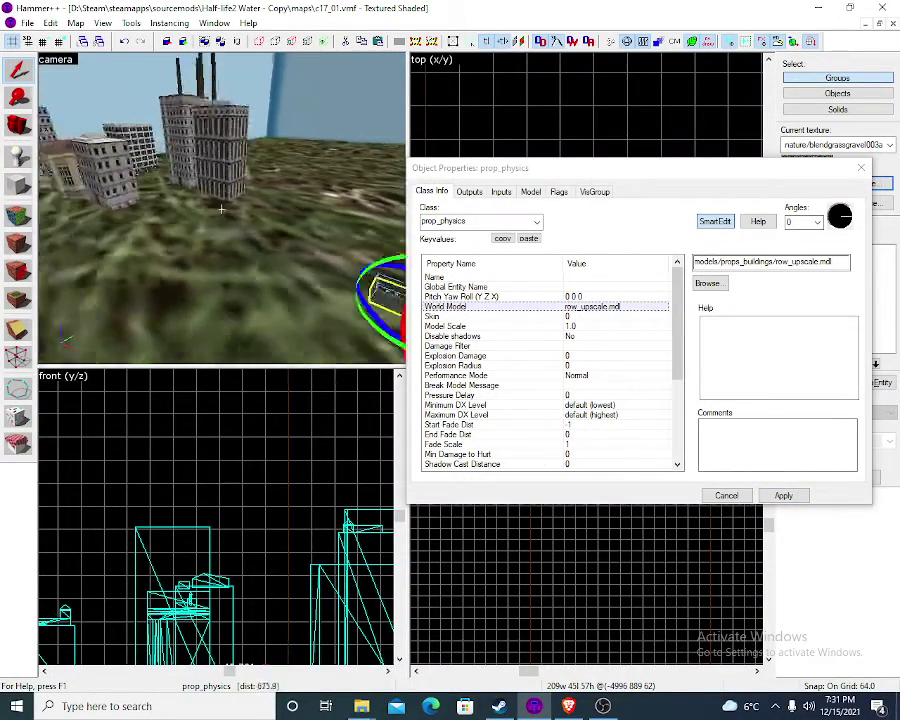
{"action": "key", "text": "w"}
{"action": "key", "text": "s"}
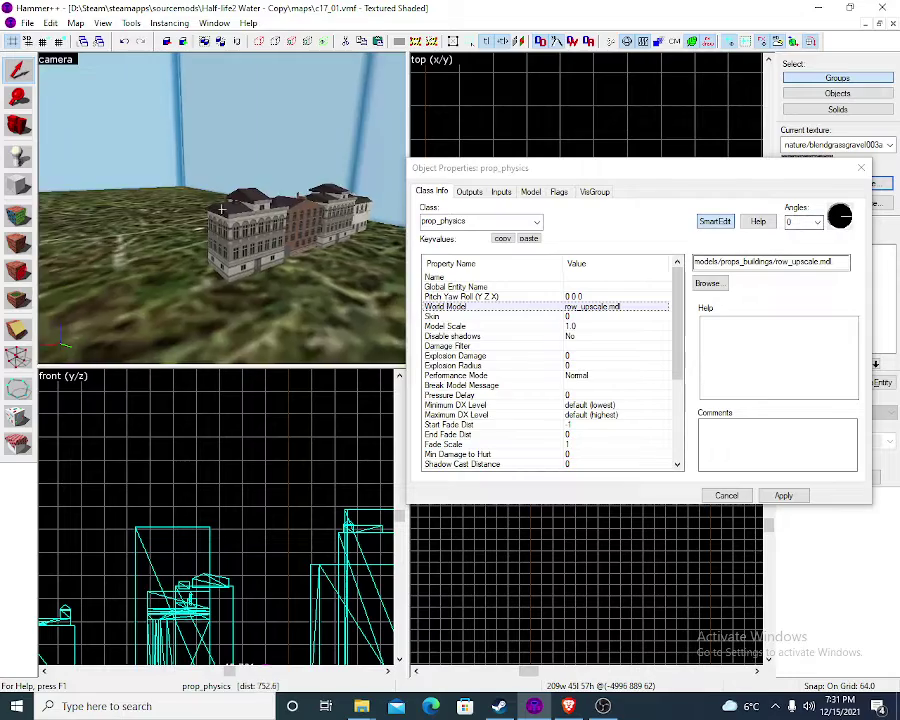
{"action": "key", "text": "w"}
{"action": "key", "text": "w"}
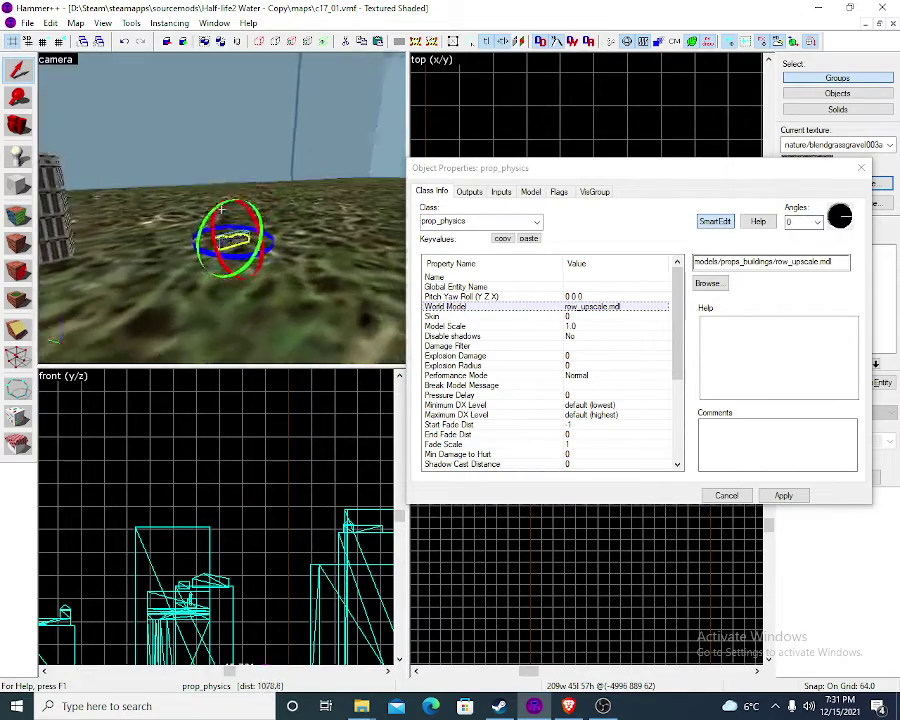
{"action": "key", "text": "s"}
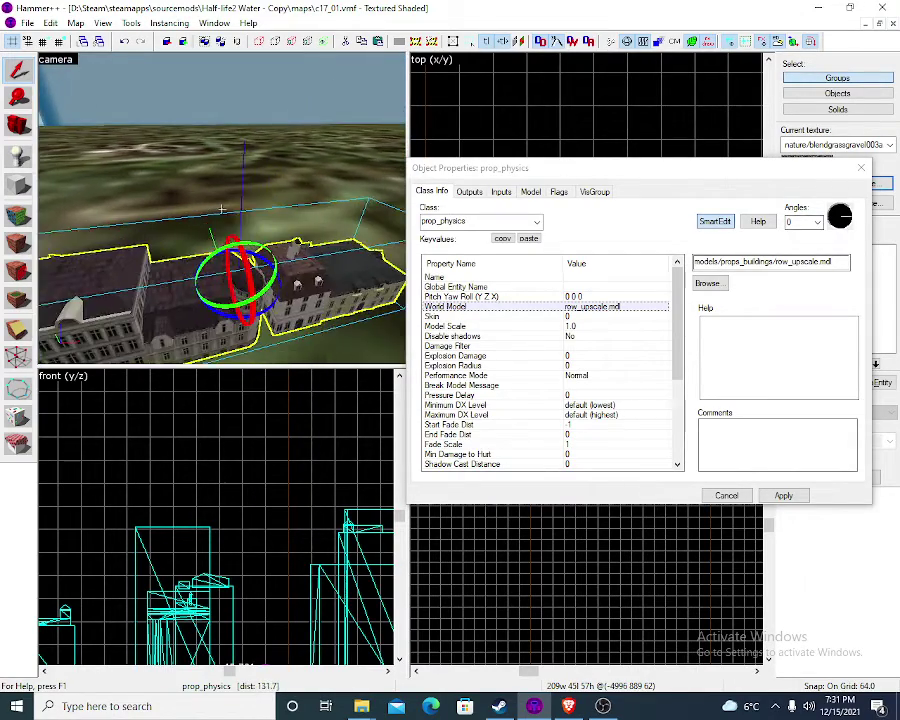
{"action": "key", "text": "s"}
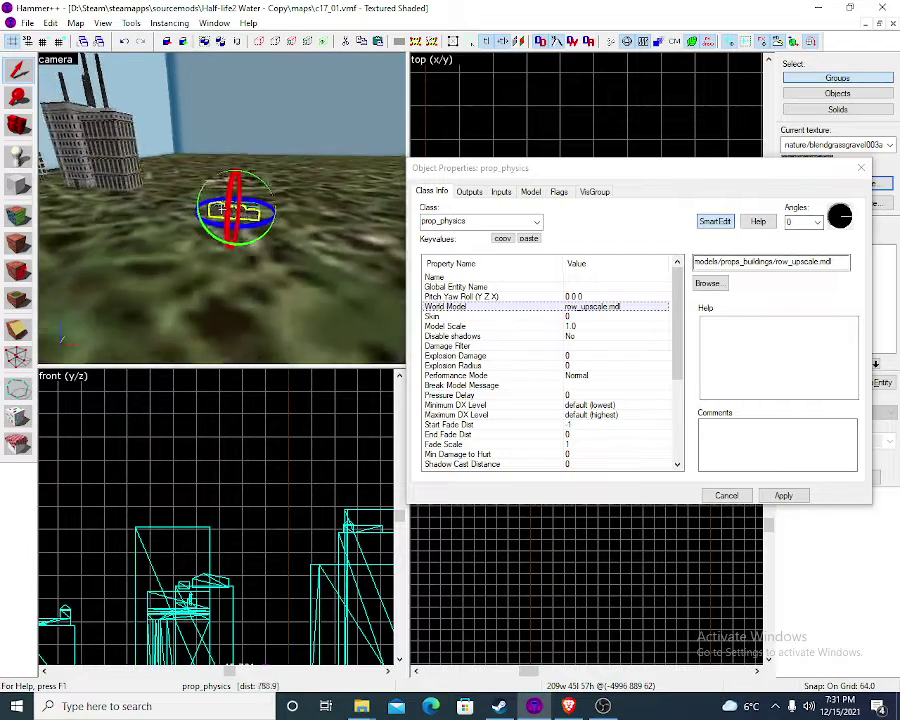
Set the row_upscale prop's Model Scale to 10, apply it, check the enlarged building and close its properties
{"action": "key", "text": "z"}
{"action": "left_click", "coordinate": [446, 326]}
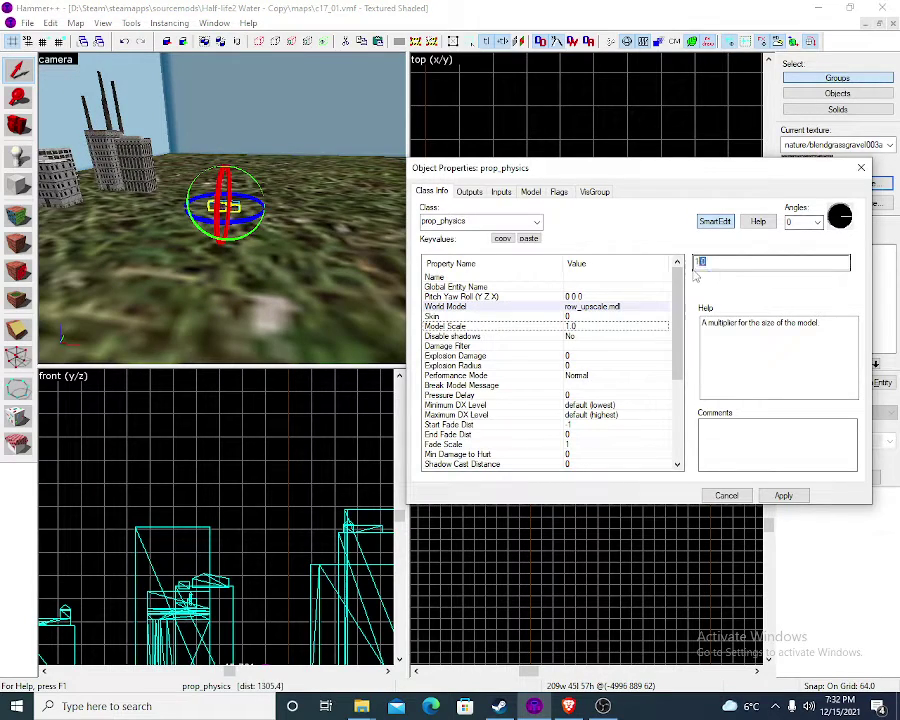
{"action": "type", "text": "10"}
{"action": "left_click", "coordinate": [791, 496]}
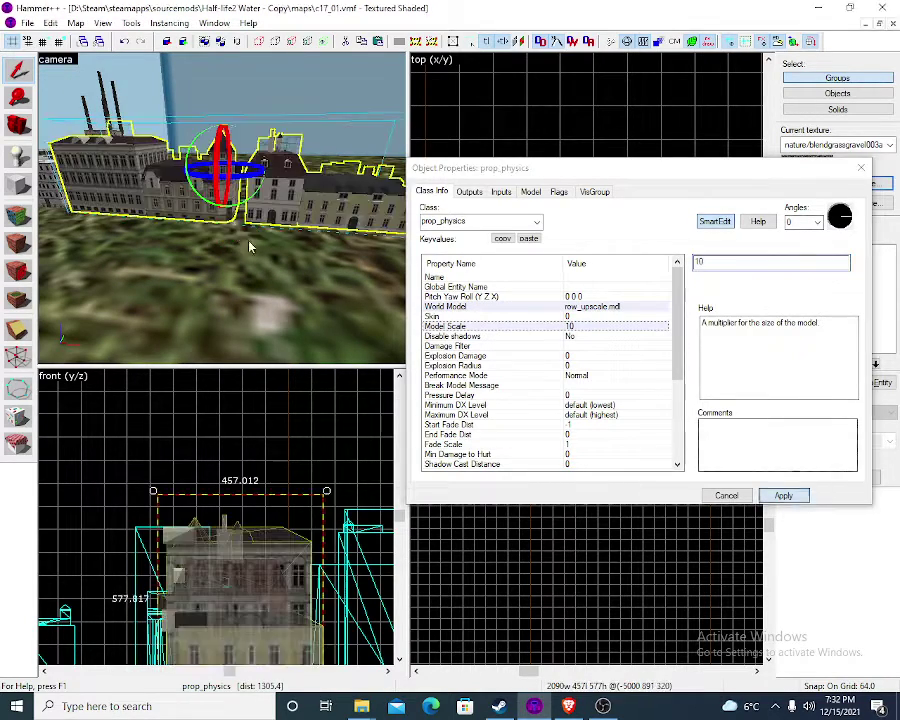
{"action": "key", "text": "z"}
{"action": "key", "text": "Right"}
{"action": "key", "text": "w"}
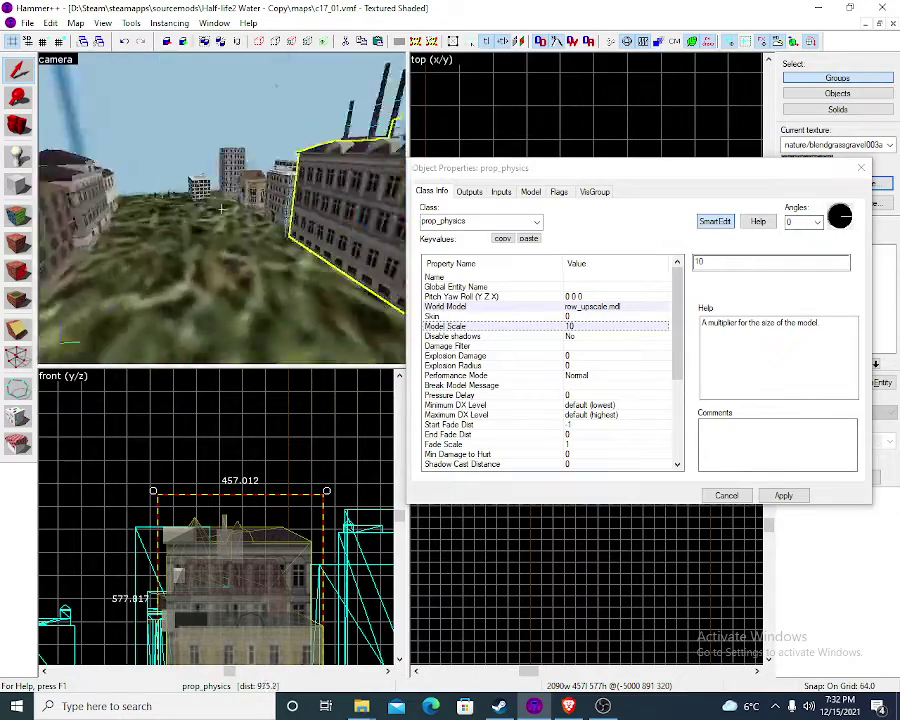
{"action": "key", "text": "s"}
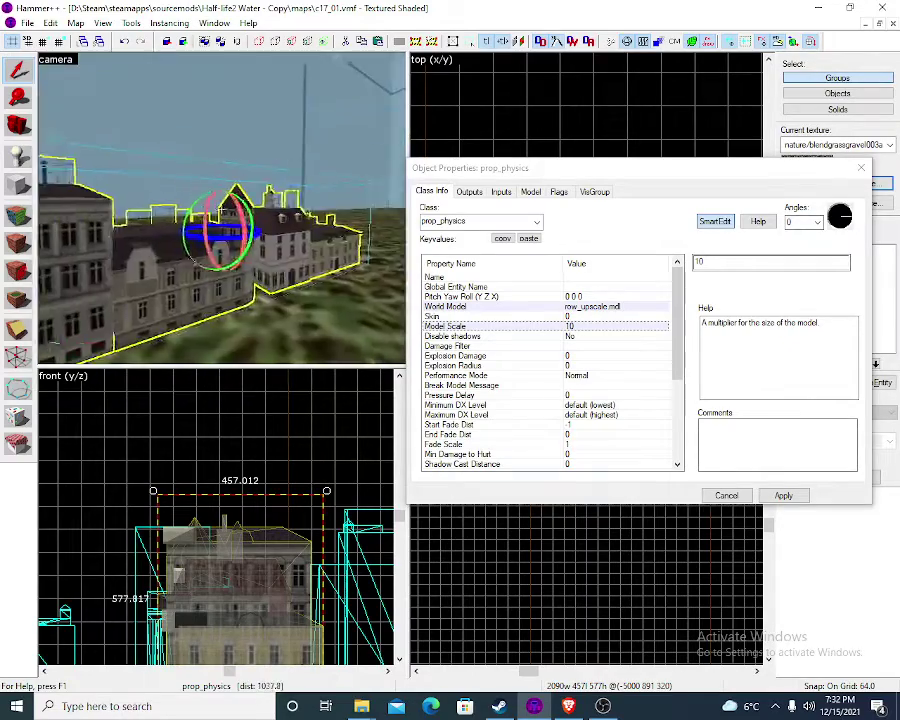
{"action": "key", "text": "z"}
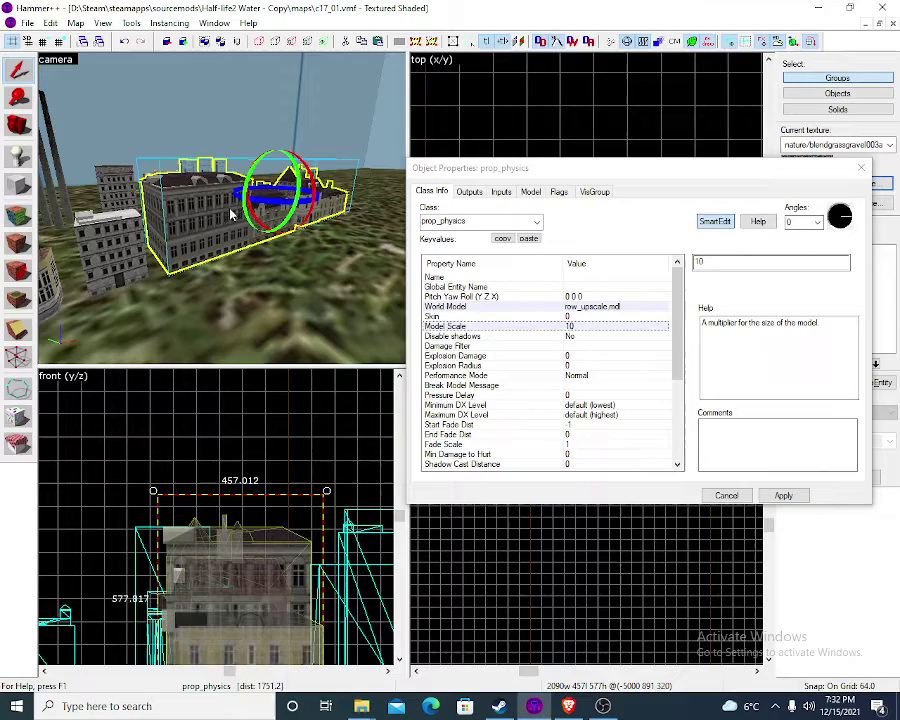
{"action": "left_click", "coordinate": [679, 470]}
{"action": "left_click", "coordinate": [722, 493]}
Move the enlarged row building along the city's edge and down to ground level, to about (-4613, 833, 286)
{"action": "key", "text": "z"}
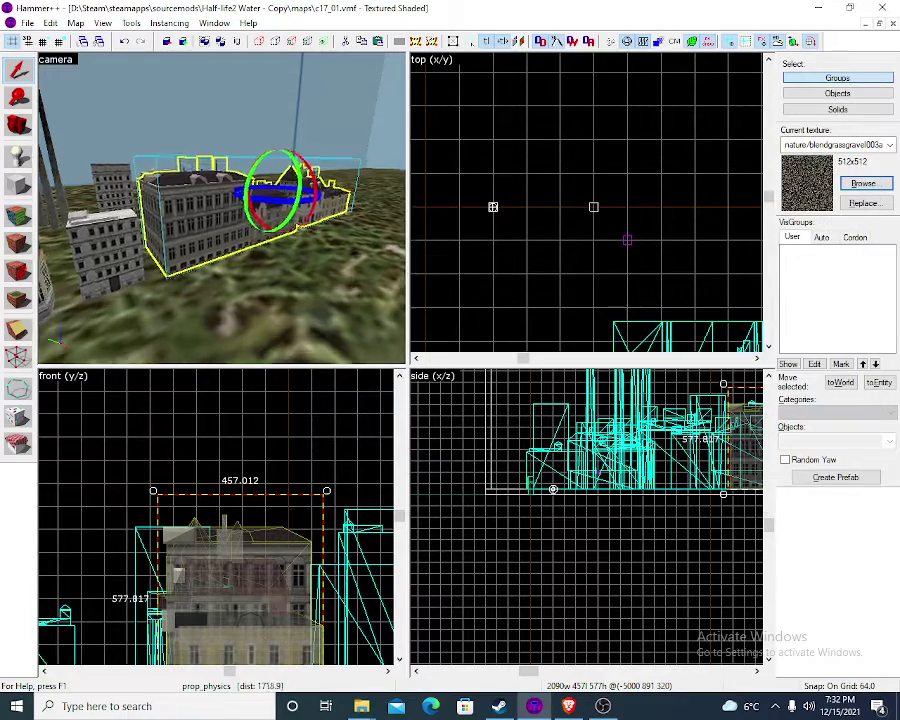
{"action": "key", "text": "w"}
{"action": "key", "text": "s"}
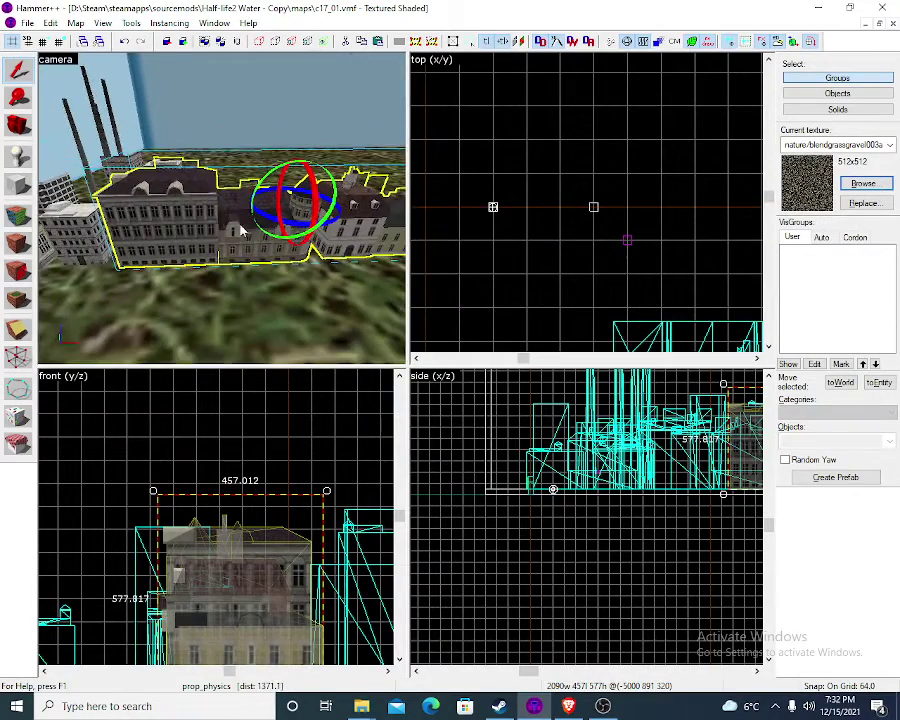
{"action": "scroll", "coordinate": [609, 484], "scroll_direction": "down", "scroll_amount": 2}
{"action": "scroll", "coordinate": [608, 483], "scroll_direction": "down", "scroll_amount": 1}
{"action": "scroll", "coordinate": [608, 483], "scroll_direction": "up", "scroll_amount": 1}
{"action": "scroll", "coordinate": [563, 506], "scroll_direction": "down", "scroll_amount": 5}
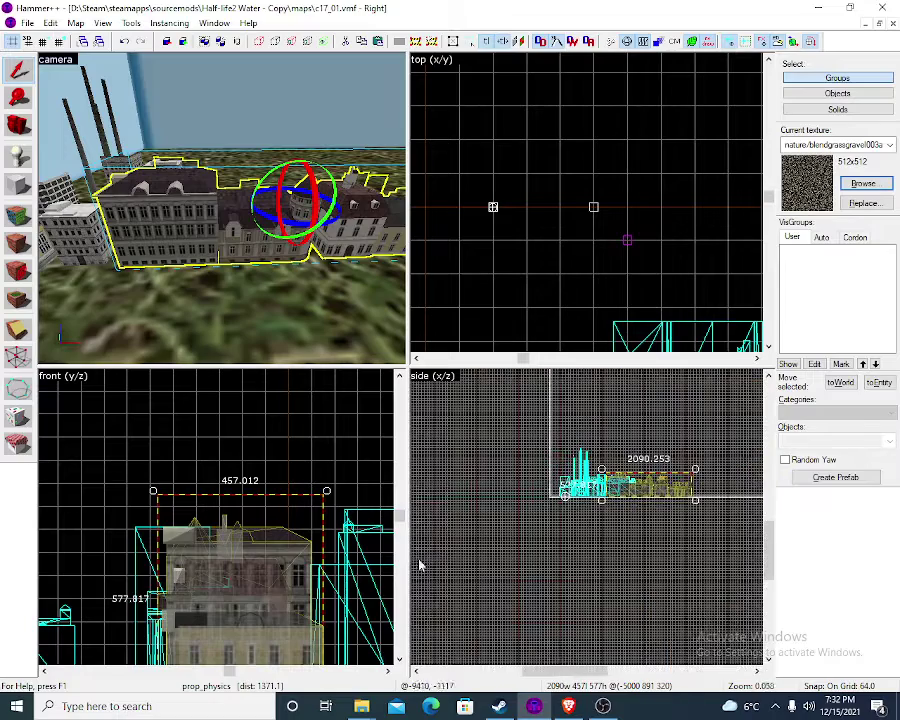
{"action": "left_click_drag", "start_coordinate": [248, 573], "coordinate": [221, 574]}
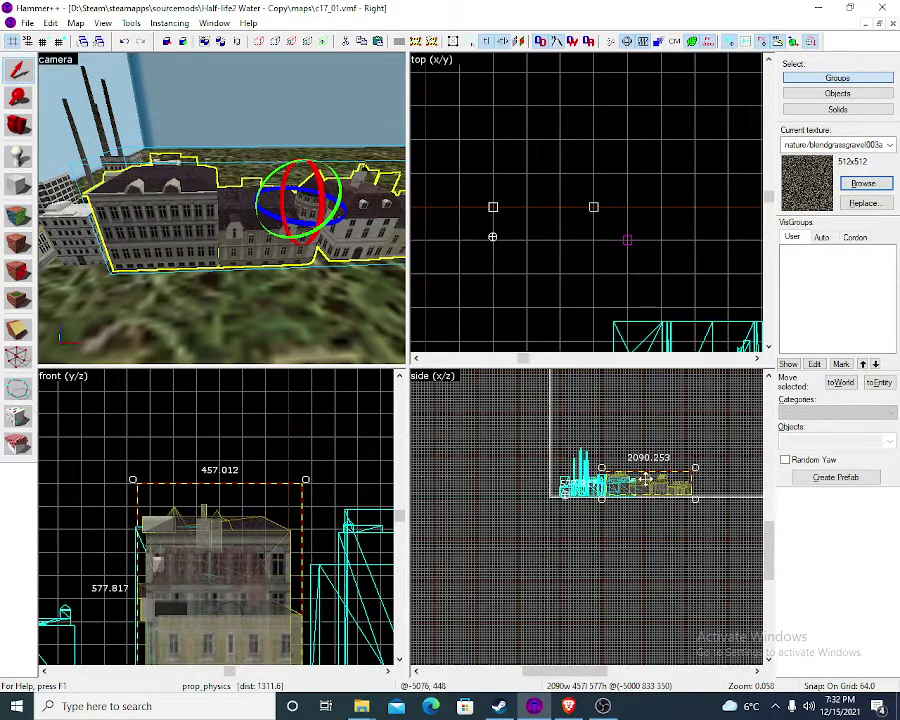
{"action": "mouse_move", "coordinate": [646, 481]}
{"action": "left_mouse_down"}
{"action": "mouse_move", "coordinate": [670, 497]}
{"action": "mouse_move", "coordinate": [661, 481]}
{"action": "left_mouse_up"}
Inspect the repositioned row building together with the surrounding towers and street from several viewpoints
{"action": "key", "text": "z"}
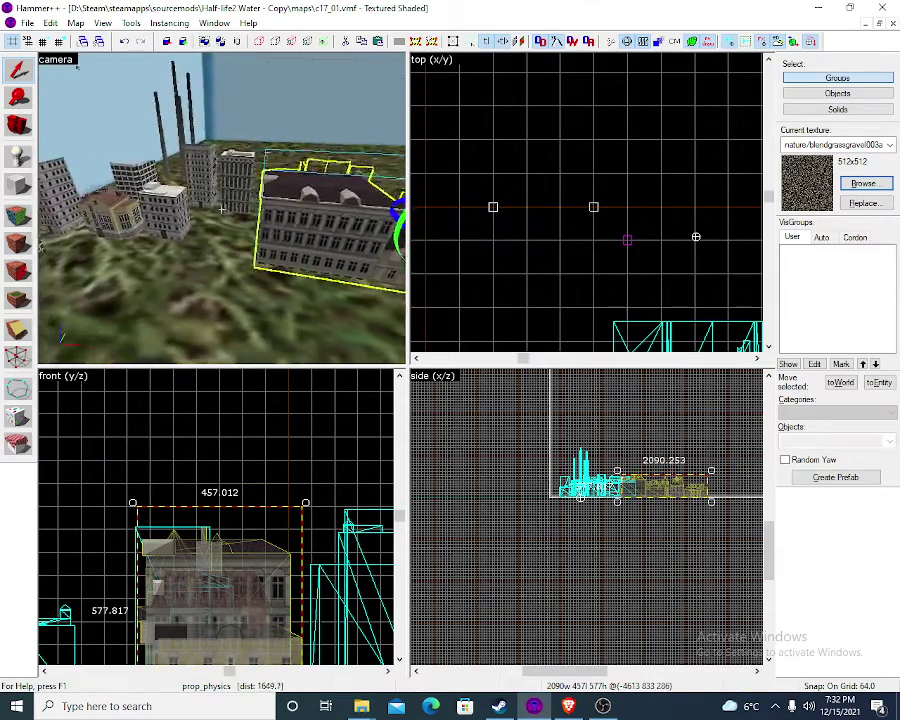
{"action": "key", "text": "w"}
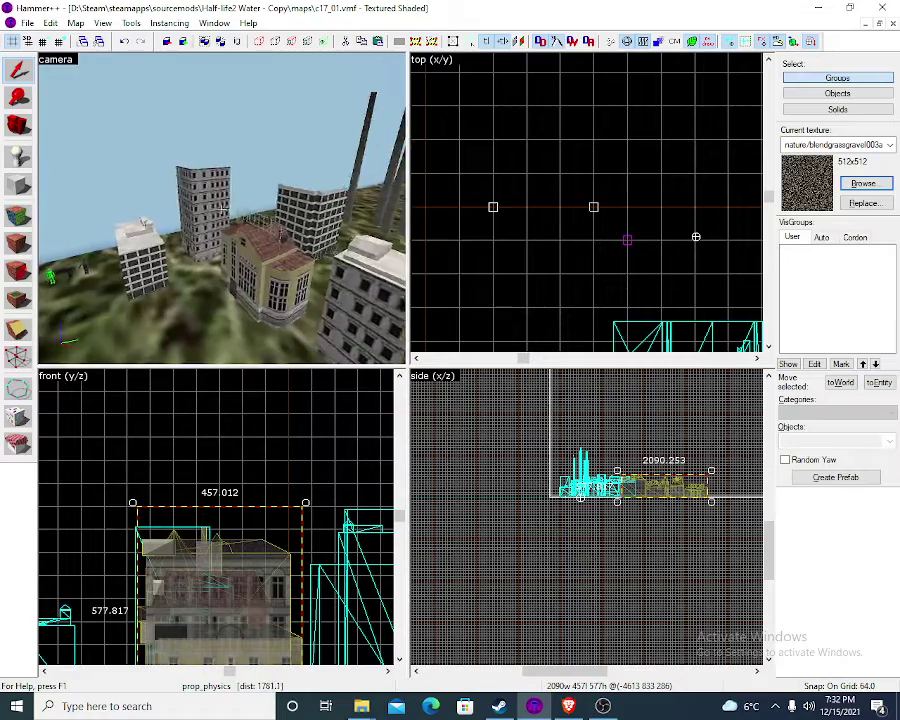
{"action": "key", "text": "w"}
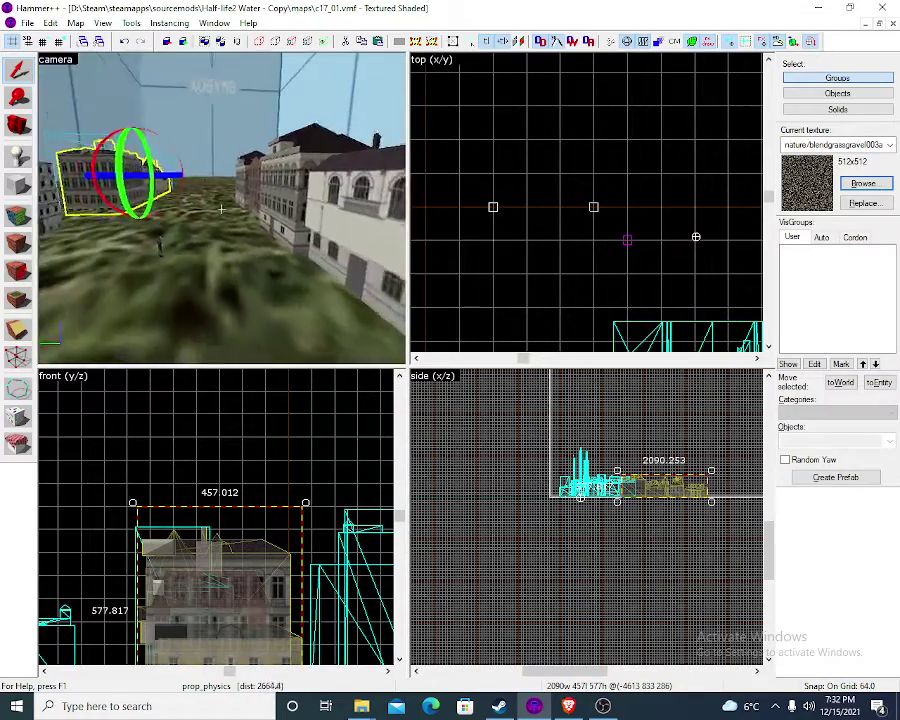
{"action": "key", "text": "w"}
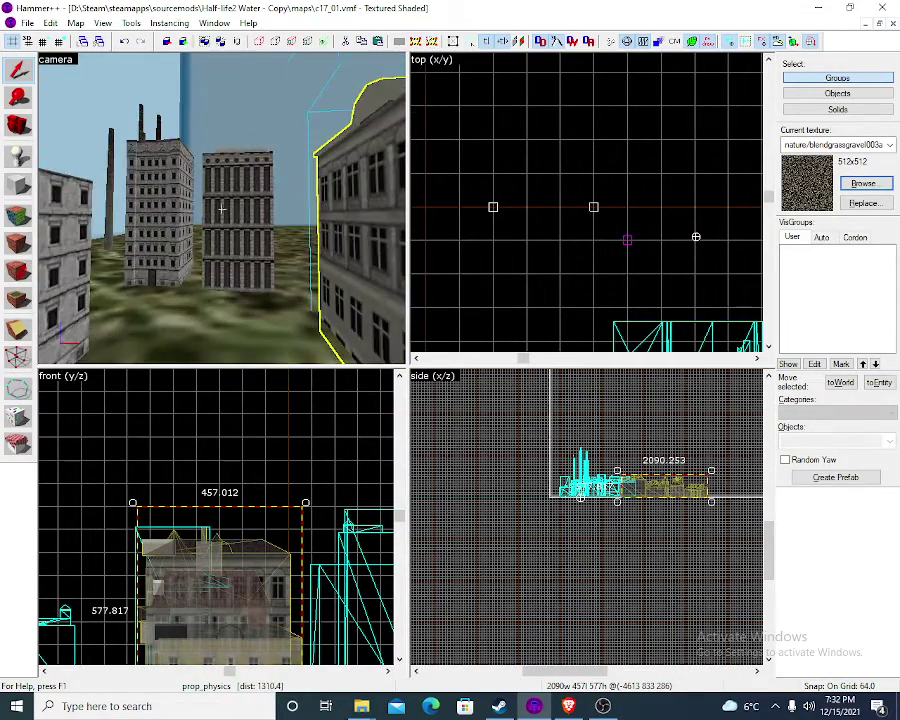
{"action": "left_click_drag", "start_coordinate": [222, 208], "coordinate": [222, 208]}
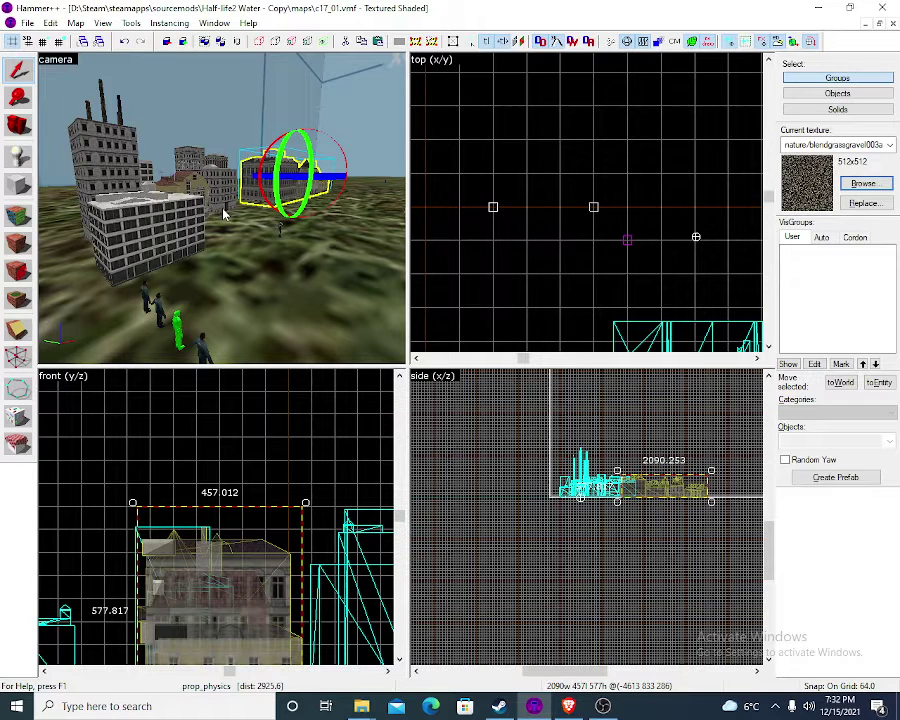
{"action": "key", "text": "z"}
{"action": "key", "text": "w"}
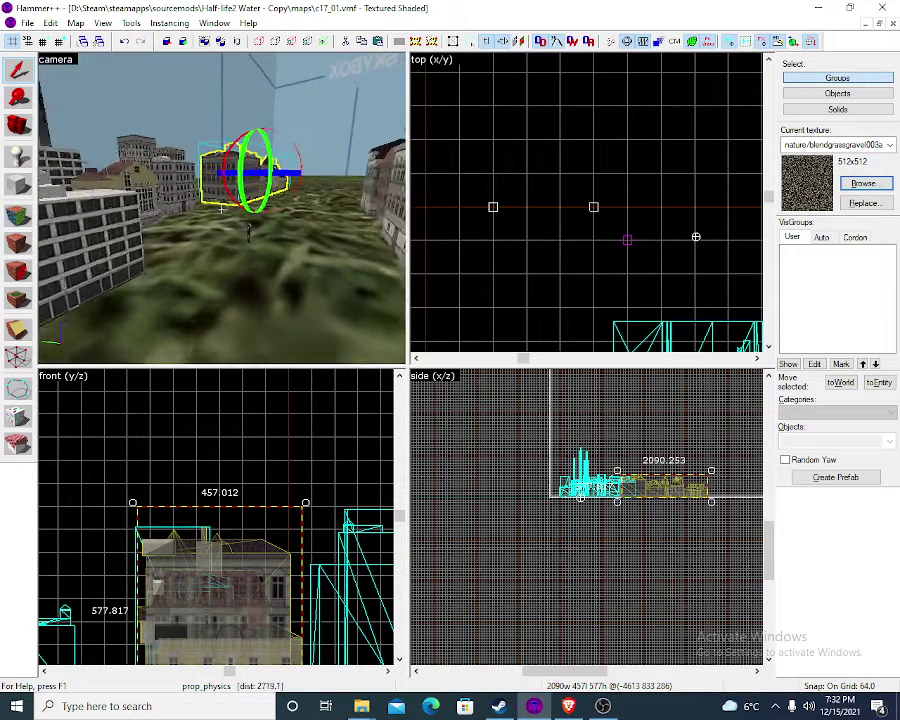
Place another info_player_start entity on the ground beside the existing player start and the citizens, and return to the Selection tool
{"action": "left_click_drag", "start_coordinate": [222, 208], "coordinate": [225, 214]}
{"action": "left_click", "coordinate": [17, 157]}
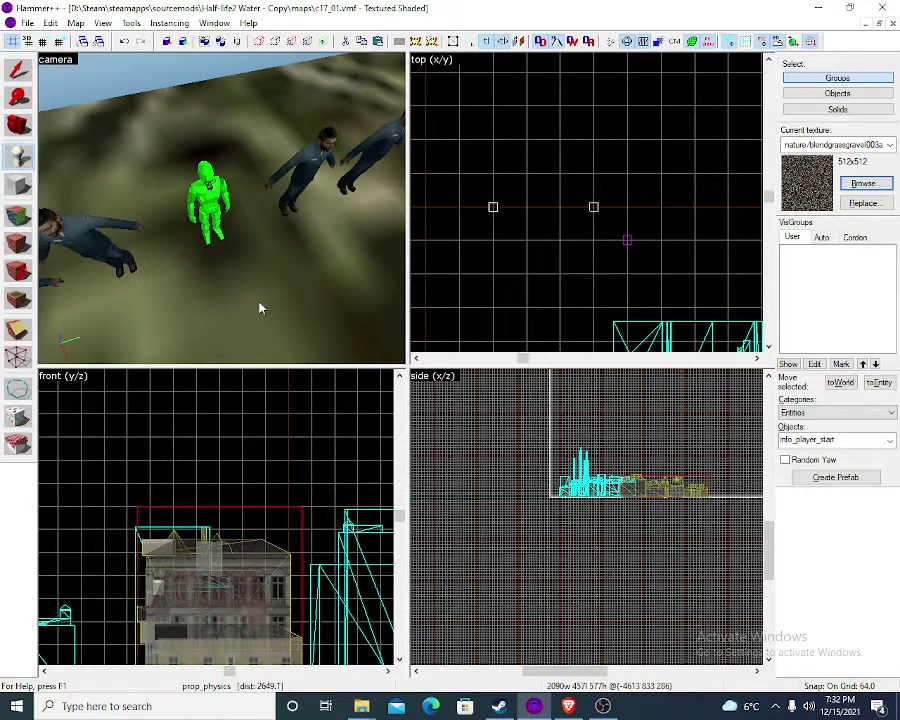
{"action": "left_click", "coordinate": [262, 325]}
{"action": "left_click", "coordinate": [14, 70]}
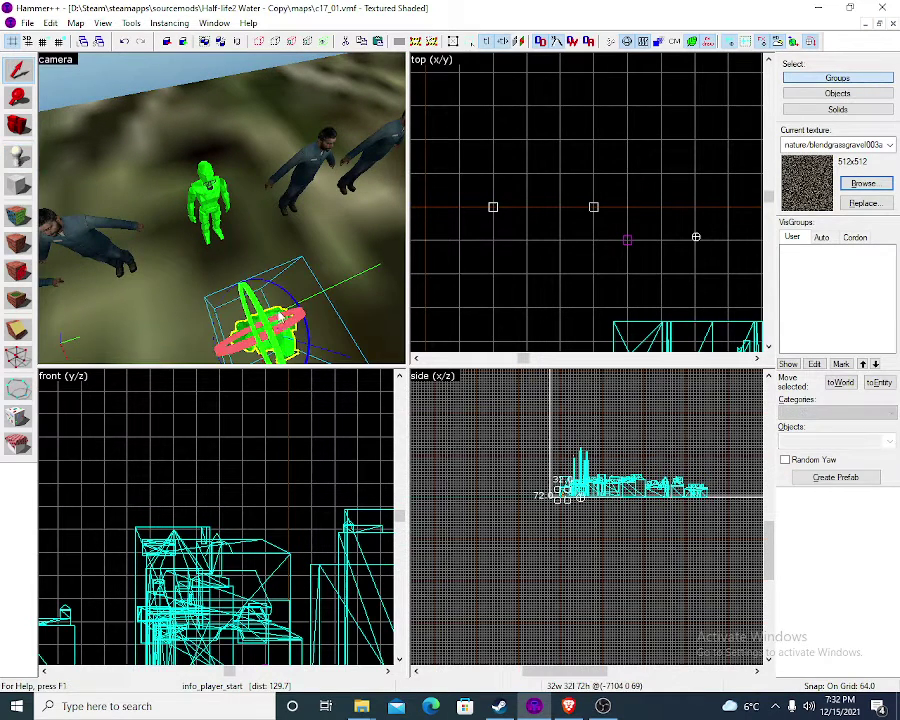
Change the newly placed entity's class to item_suit, apply it, and shift the suit 64 units onto the existing player start
{"action": "double_click", "coordinate": [286, 318]}
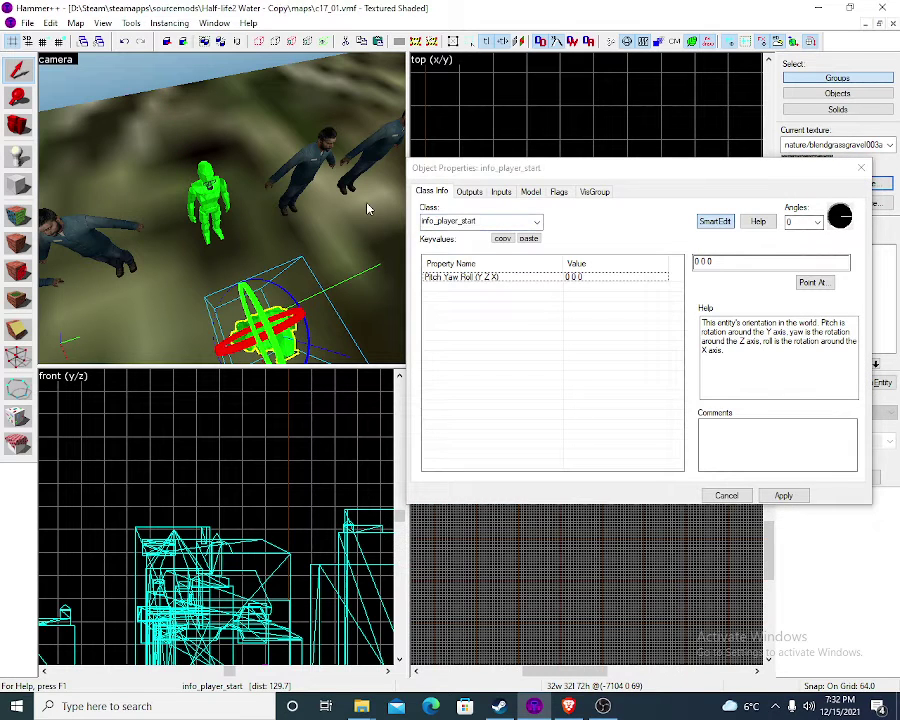
{"action": "left_click_drag", "start_coordinate": [490, 224], "coordinate": [433, 224]}
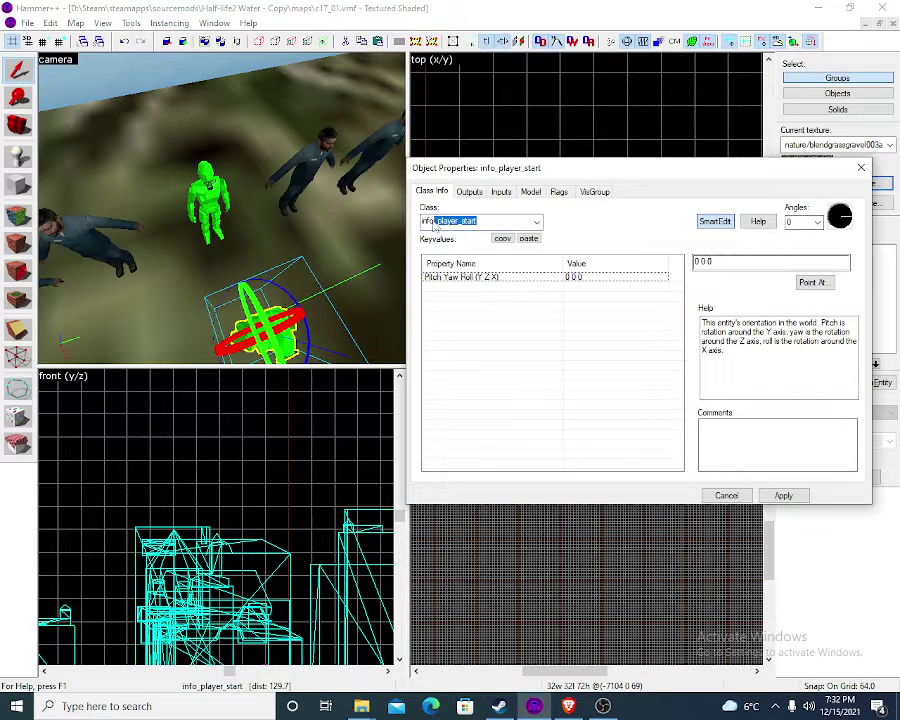
{"action": "type", "text": "hev"}
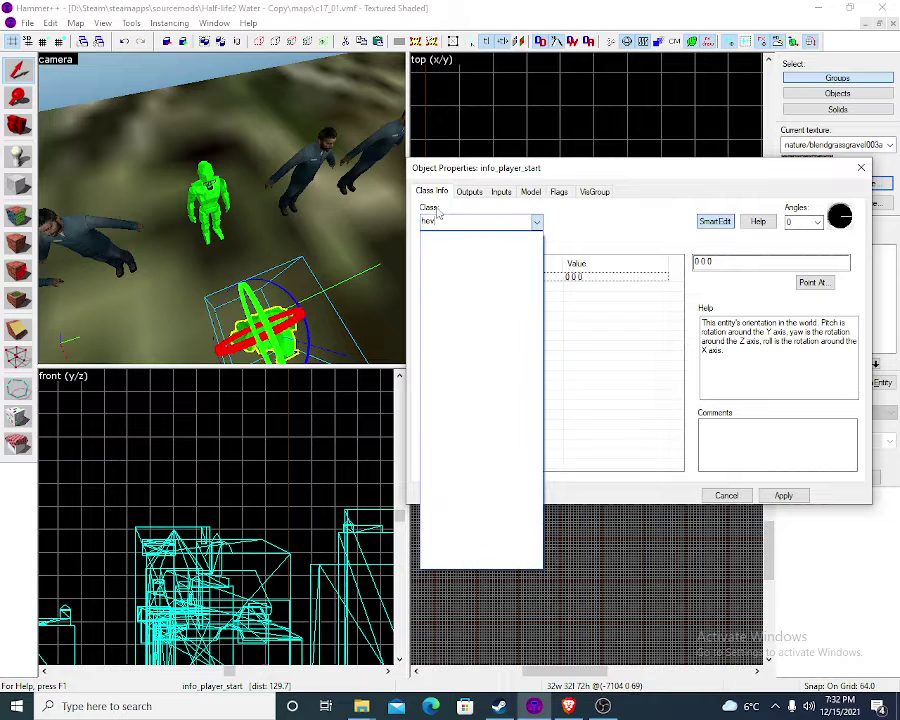
{"action": "key", "text": "BackSpace"}
{"action": "key", "text": "BackSpace"}
{"action": "key", "text": "BackSpace"}
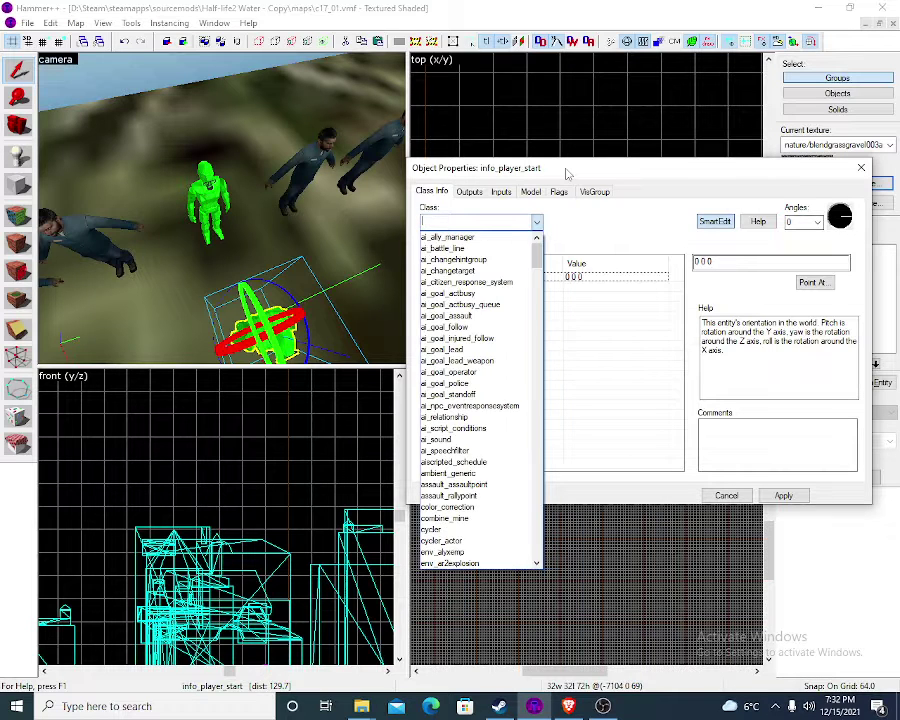
{"action": "type", "text": "suit"}
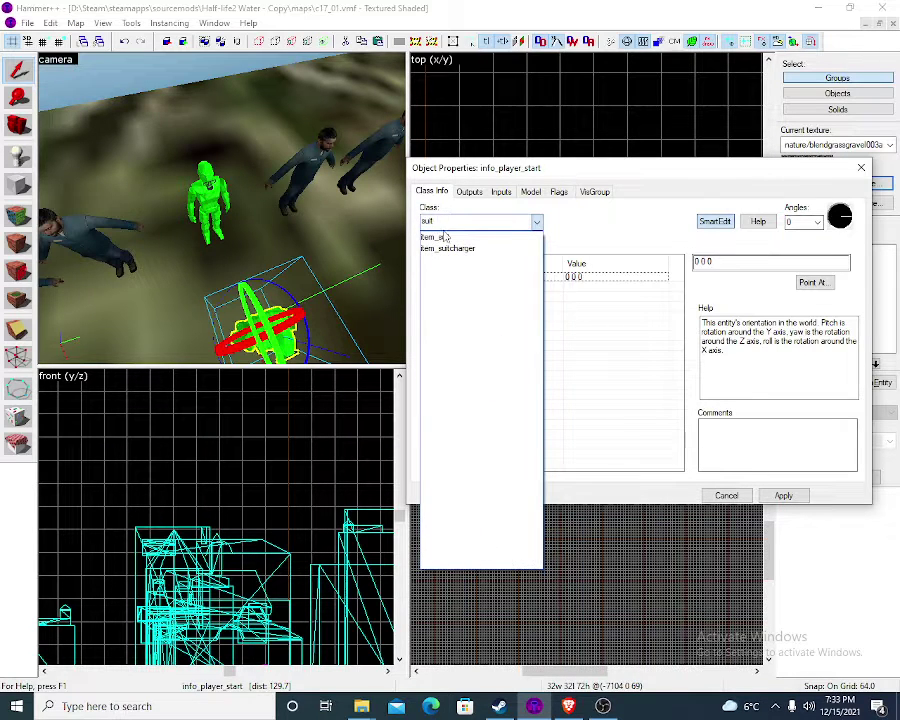
{"action": "left_click", "coordinate": [446, 237]}
{"action": "left_click", "coordinate": [783, 495]}
{"action": "left_click", "coordinate": [726, 495]}
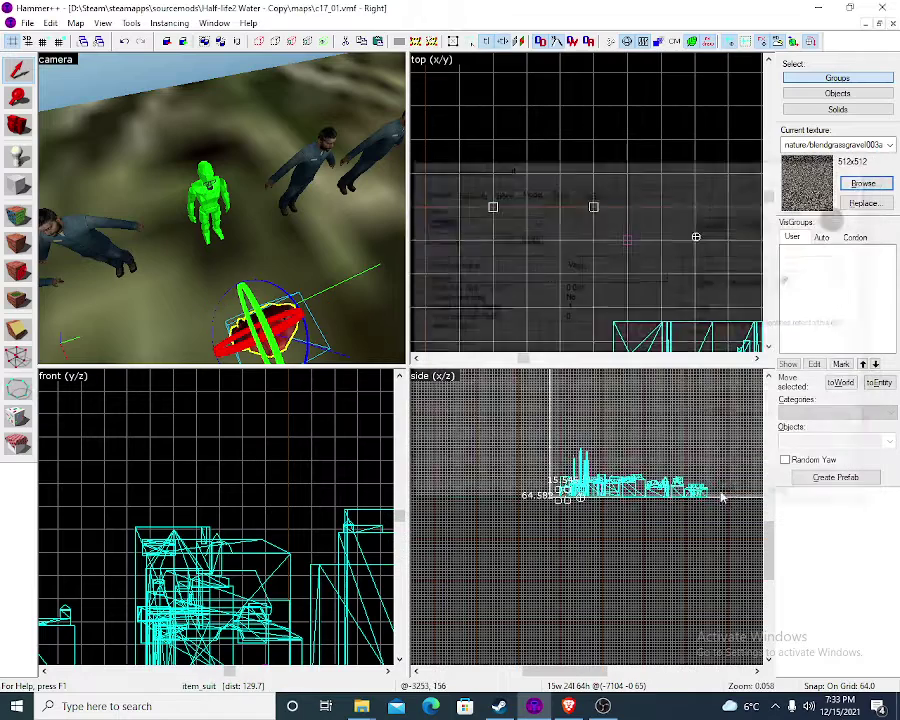
{"action": "scroll", "coordinate": [620, 525], "scroll_direction": "up", "scroll_amount": 8}
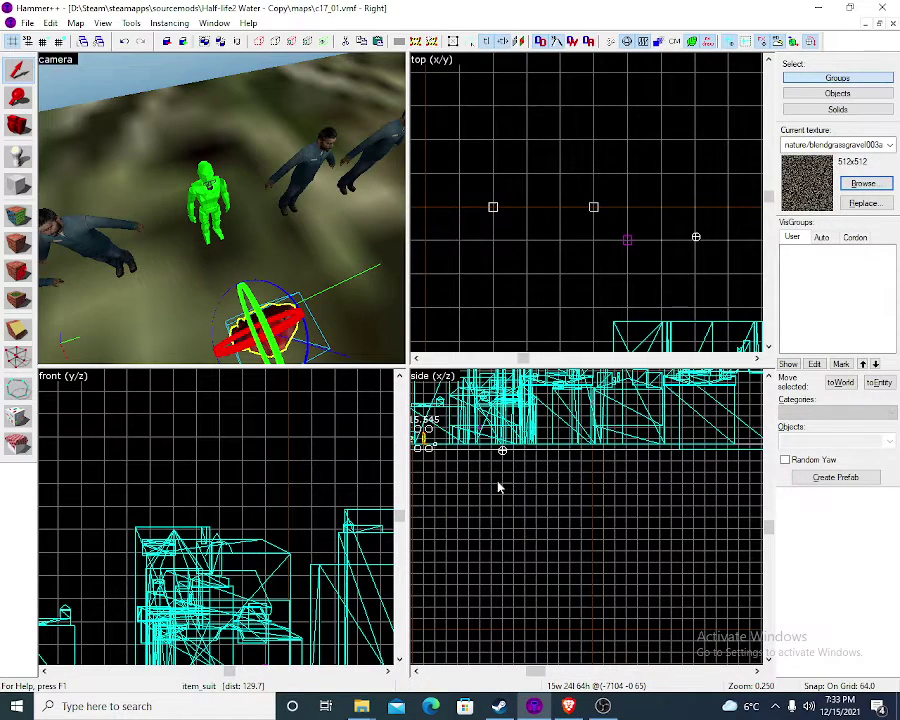
{"action": "key", "text": "Left"}
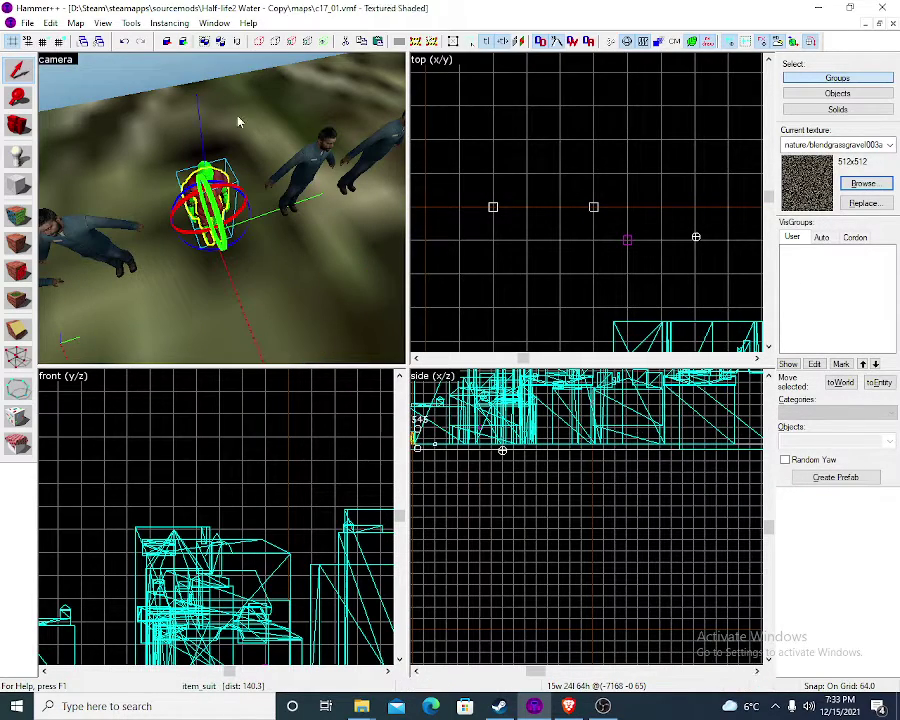
Place another info_player_start entity on the ground near the suit and citizens, and return to the Selection tool
{"action": "key", "text": "z"}
{"action": "key", "text": "w"}
{"action": "key", "text": "s"}
{"action": "key", "text": "z"}
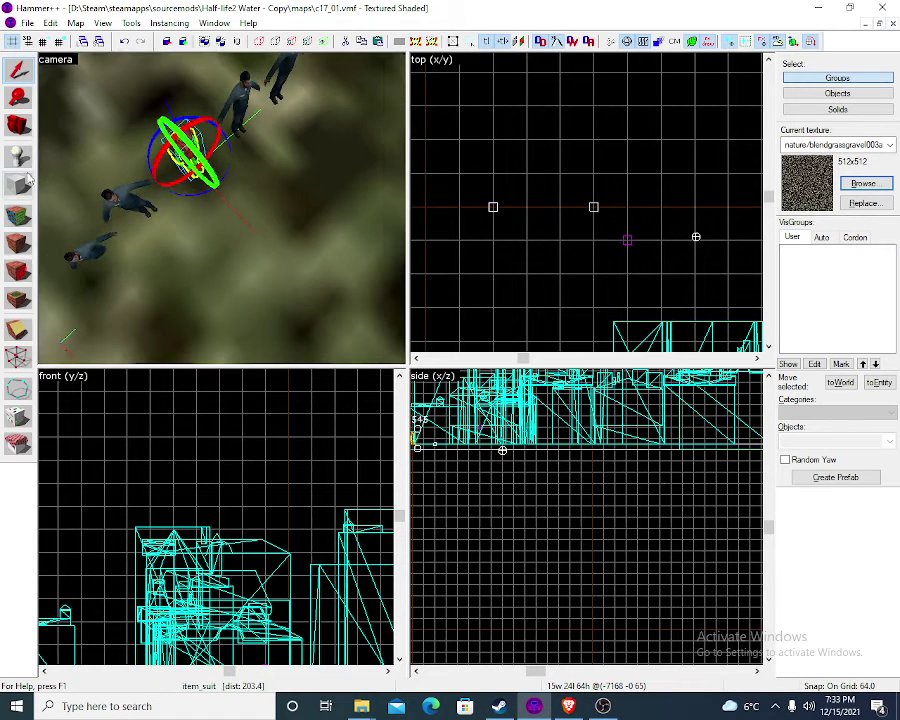
{"action": "left_click", "coordinate": [18, 157]}
{"action": "left_click", "coordinate": [240, 212]}
{"action": "left_click", "coordinate": [18, 74]}
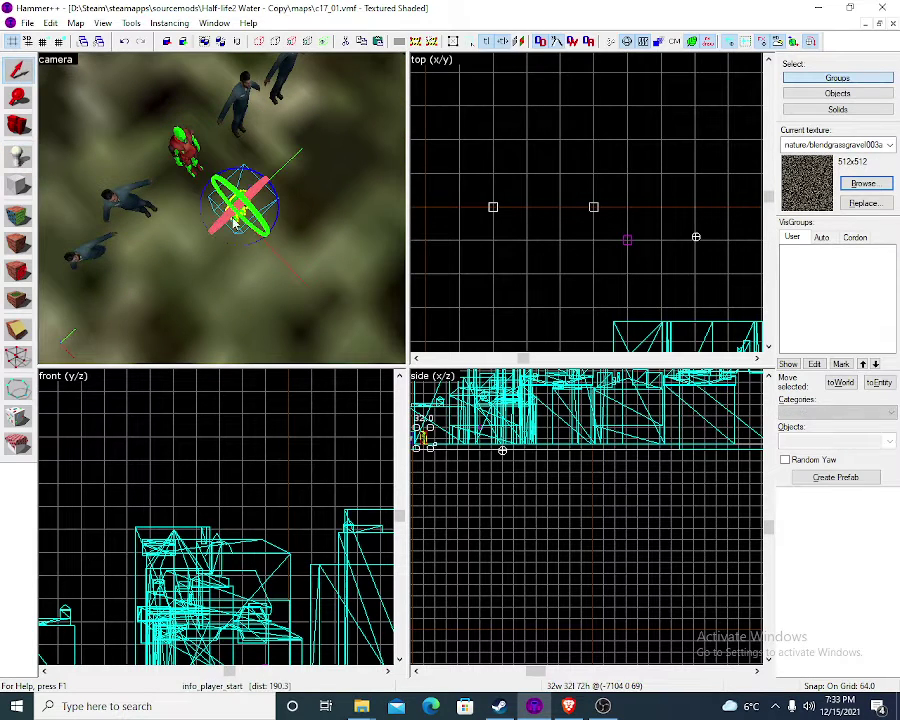
Change that new entity's class to weapon_crowbar, apply it, and move the crowbar onto the player start
{"action": "double_click", "coordinate": [243, 214]}
{"action": "left_click_drag", "start_coordinate": [489, 224], "coordinate": [428, 183]}
{"action": "key", "text": "BackSpace"}
{"action": "type", "text": "co"}
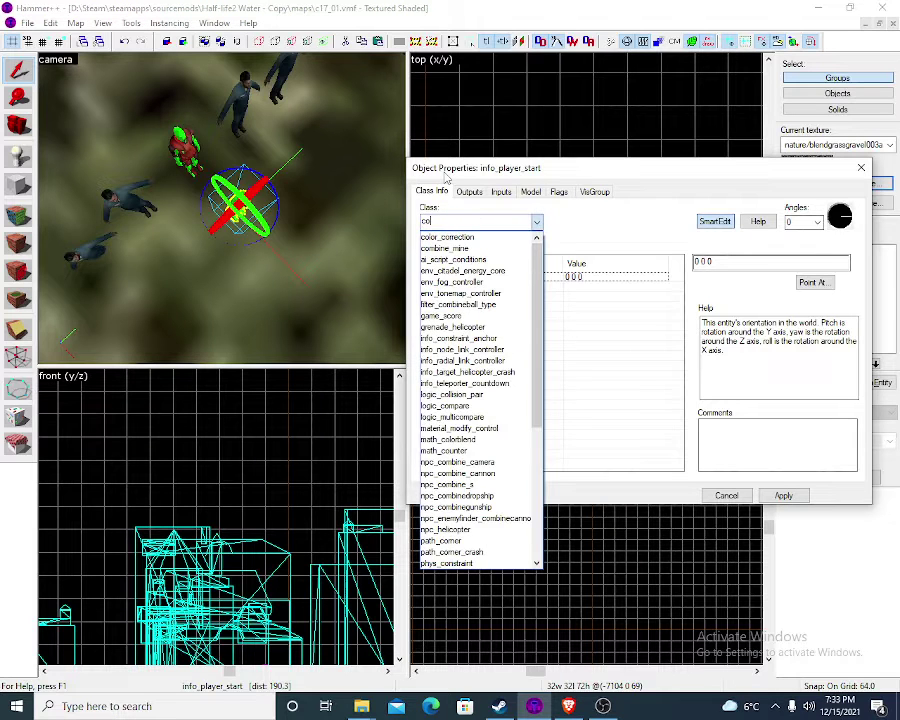
{"action": "key", "text": "BackSpace"}
{"action": "type", "text": "row"}
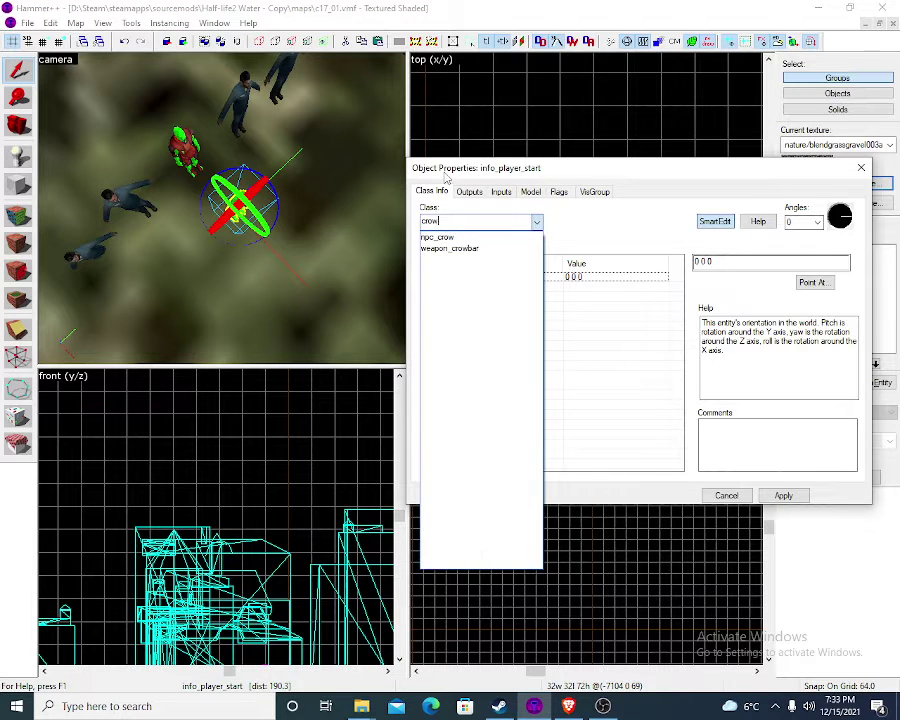
{"action": "left_click", "coordinate": [466, 248]}
{"action": "left_click", "coordinate": [783, 495]}
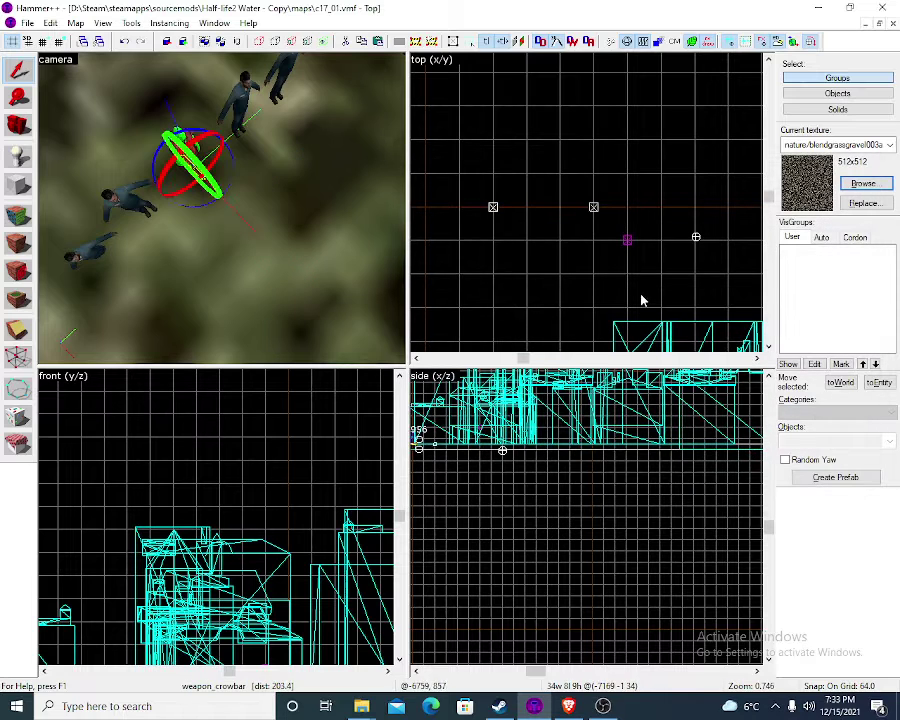
Place one more info_player_start entity beside the suit and crowbar and select it
{"action": "left_click", "coordinate": [215, 201]}
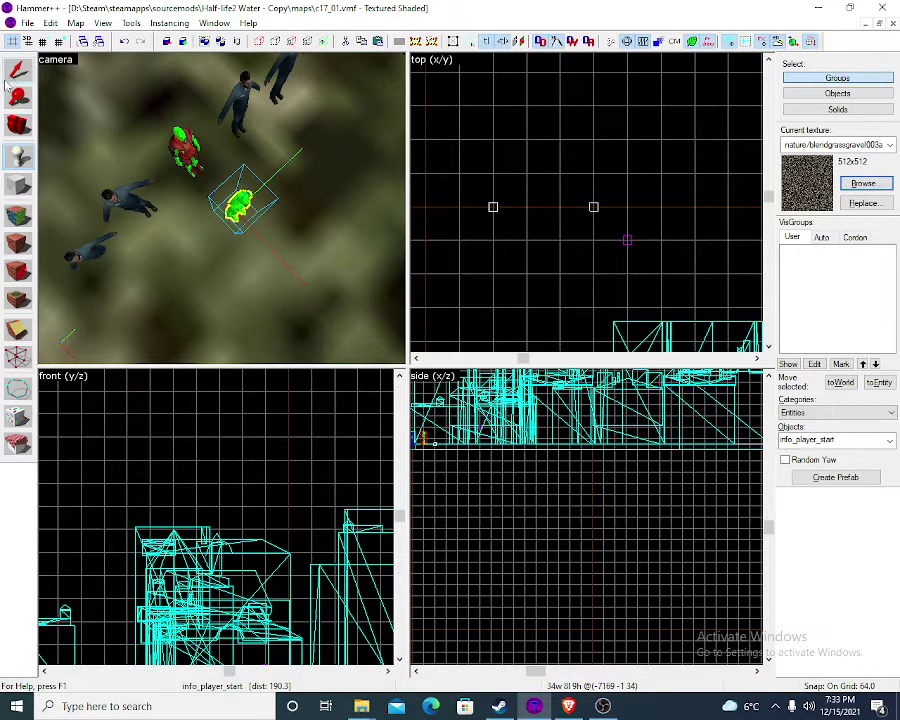
{"action": "left_click", "coordinate": [11, 72]}
{"action": "left_click_drag", "start_coordinate": [227, 187], "coordinate": [236, 186]}
Change this entity's class to weapon_physcannon, apply it, and shift it 64 units to the player start
{"action": "double_click", "coordinate": [237, 190]}
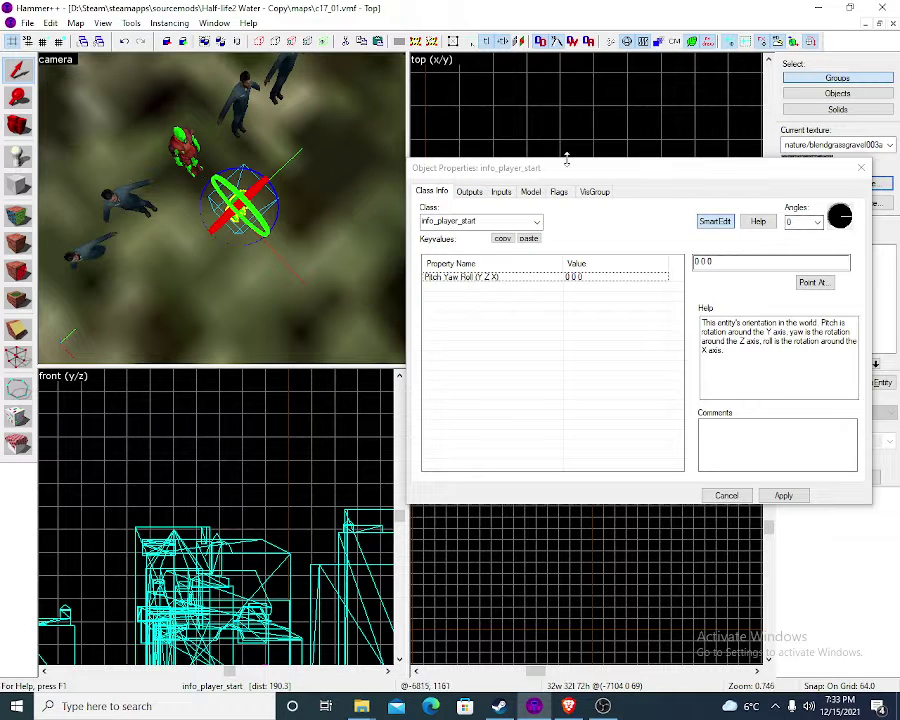
{"action": "left_click_drag", "start_coordinate": [508, 222], "coordinate": [428, 222]}
{"action": "type", "text": "can"}
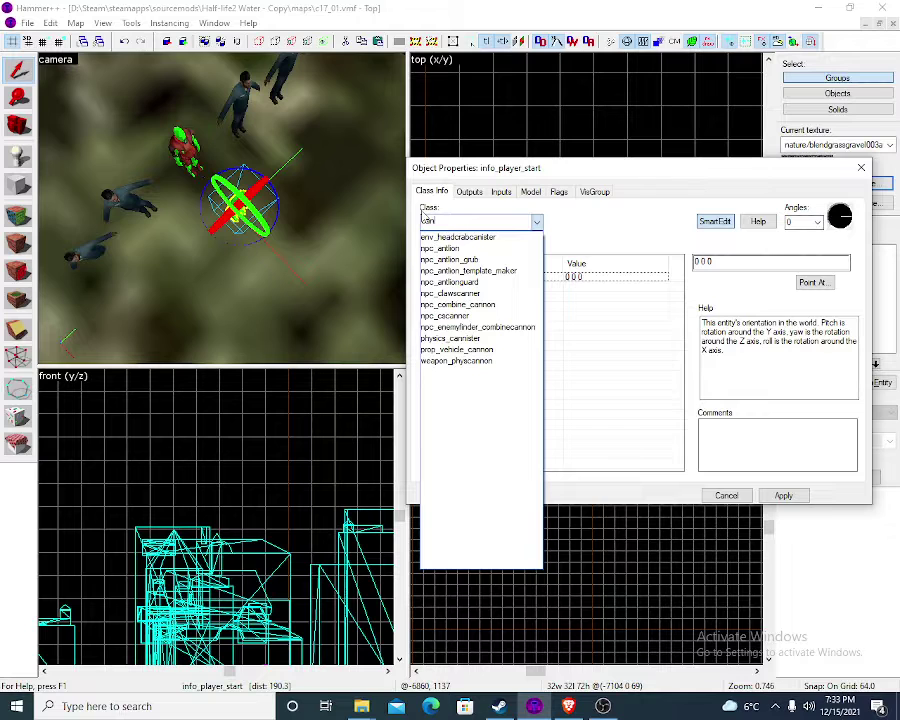
{"action": "left_click", "coordinate": [460, 360]}
{"action": "left_click", "coordinate": [783, 495]}
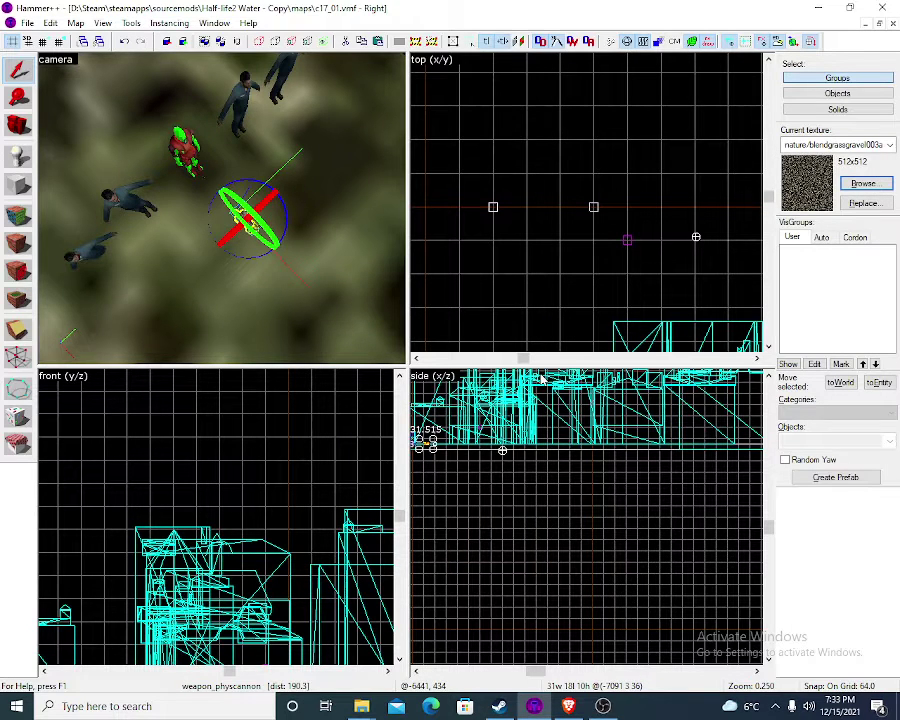
{"action": "key", "text": "Left"}
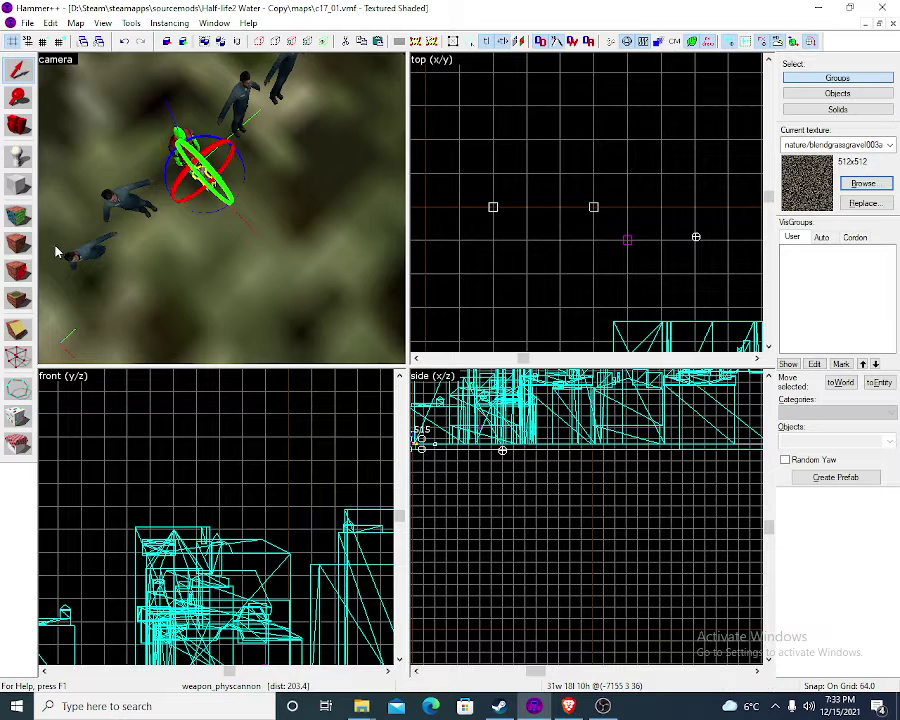
Save the map and compile it with BSP, VIS and RAD set to Normal, closing the compiler when it finishes
{"action": "key", "text": "z"}
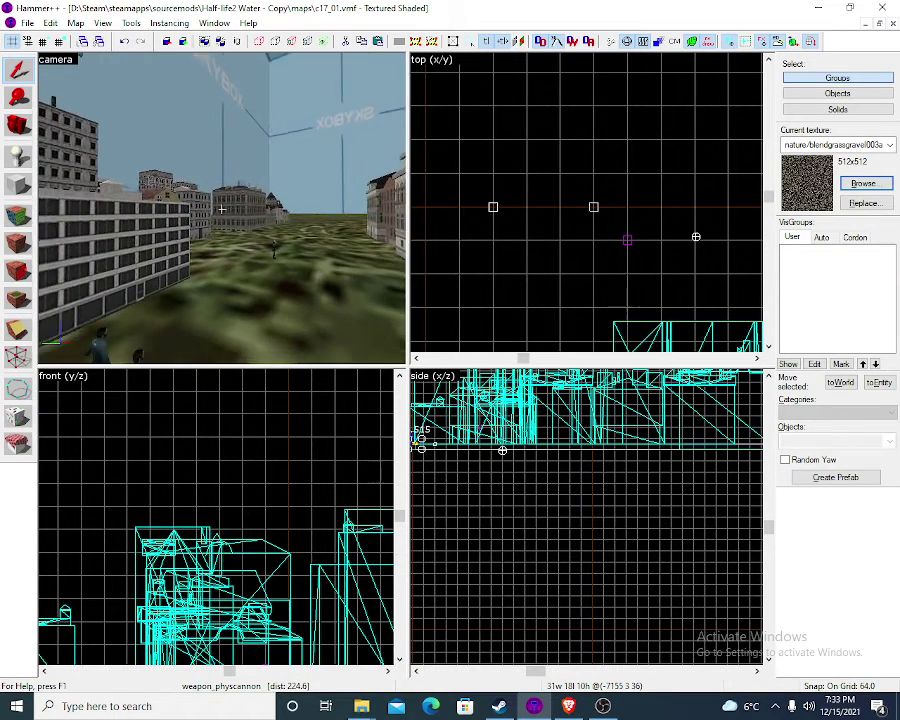
{"action": "key", "text": "s"}
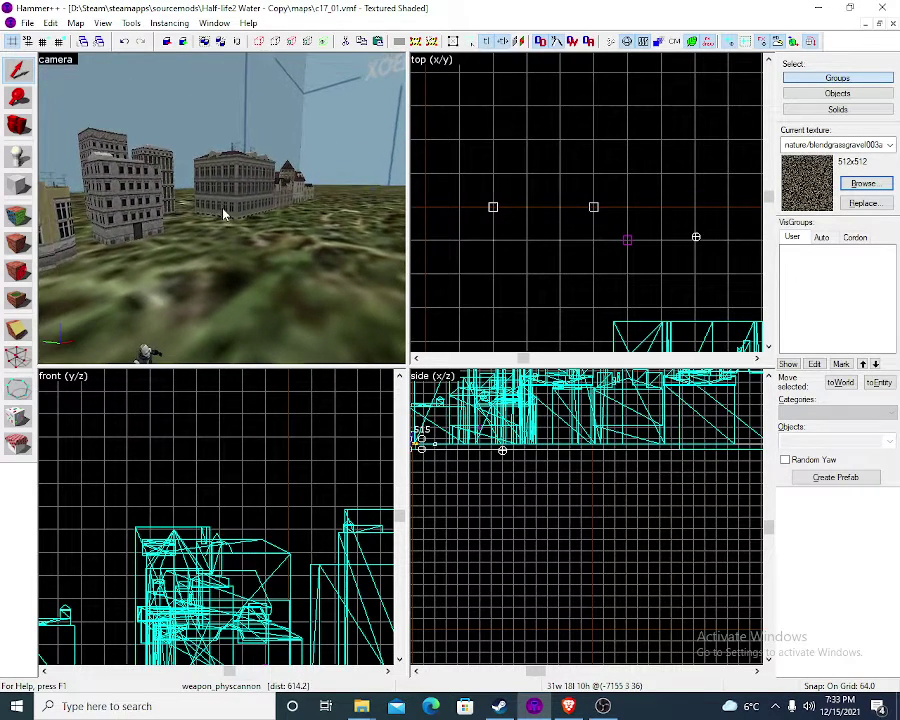
{"action": "key", "text": "ctrl+s"}
{"action": "key", "text": "F9"}
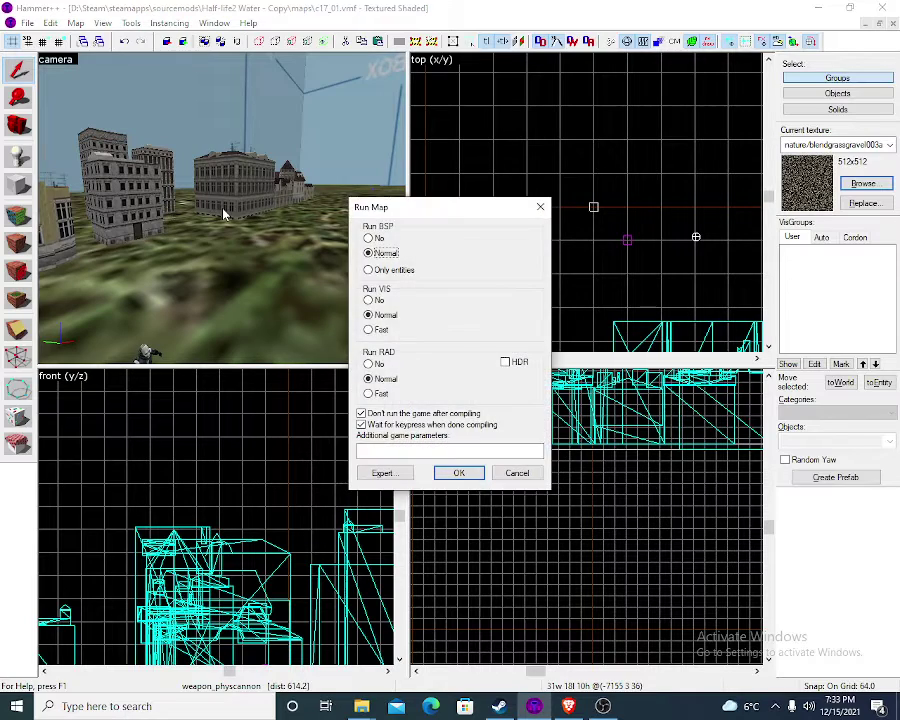
{"action": "key", "text": "Return"}
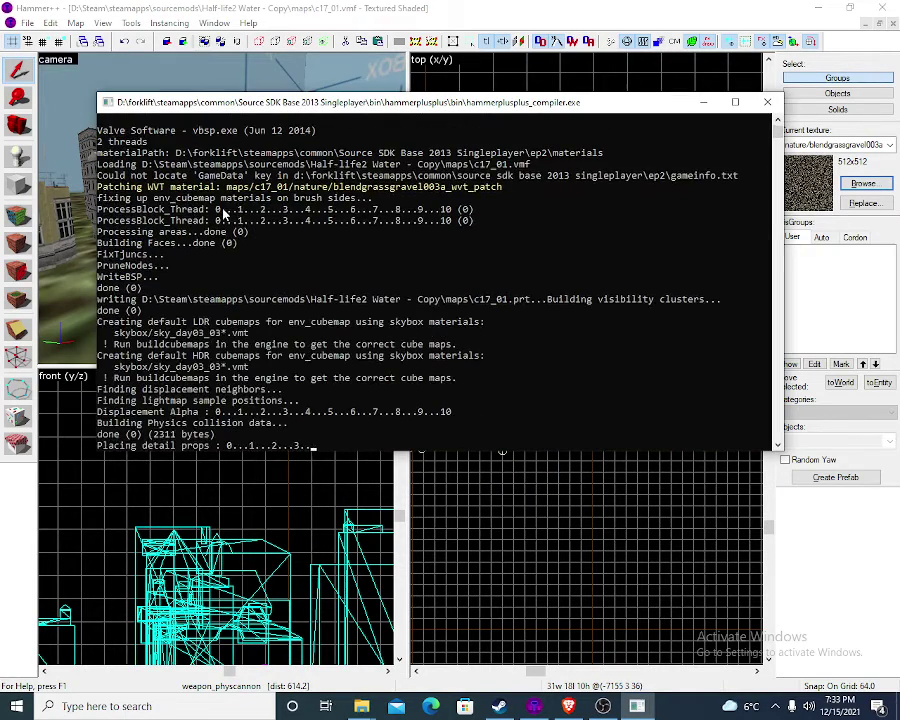
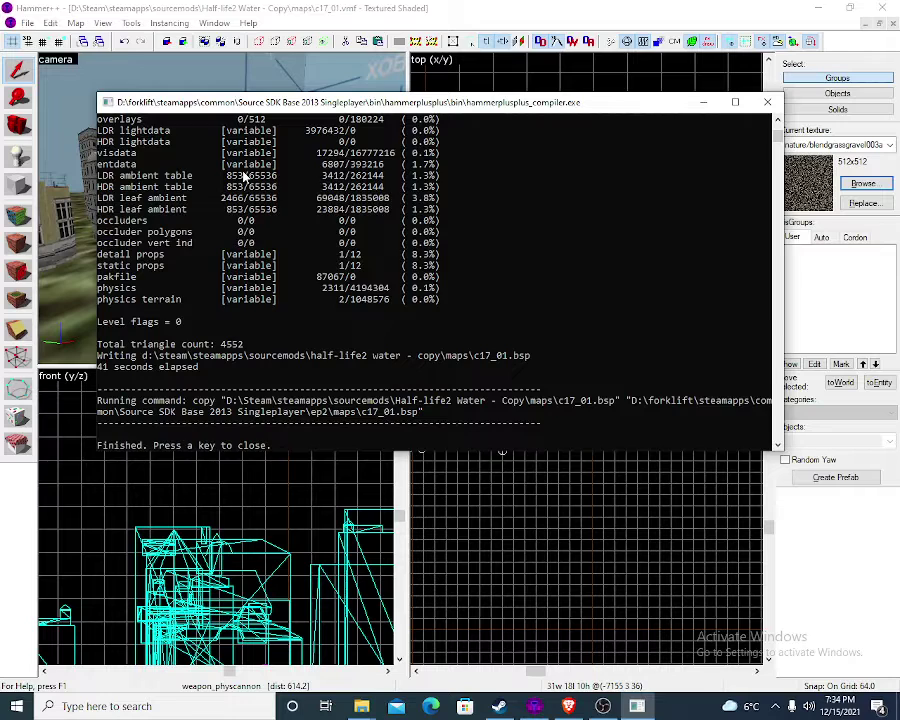
{"action": "key", "text": "Return"}
Switch to Steam, launch the Half-life2 Watert mod and load the map c17_01 through the developer console
{"action": "left_click", "coordinate": [500, 706]}
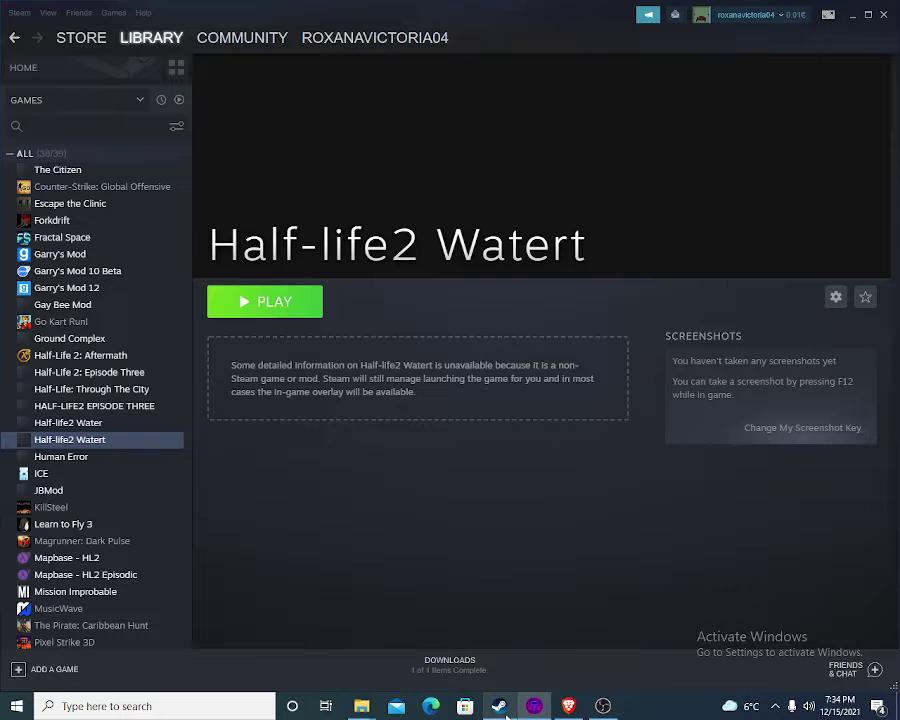
{"action": "left_click", "coordinate": [312, 313]}
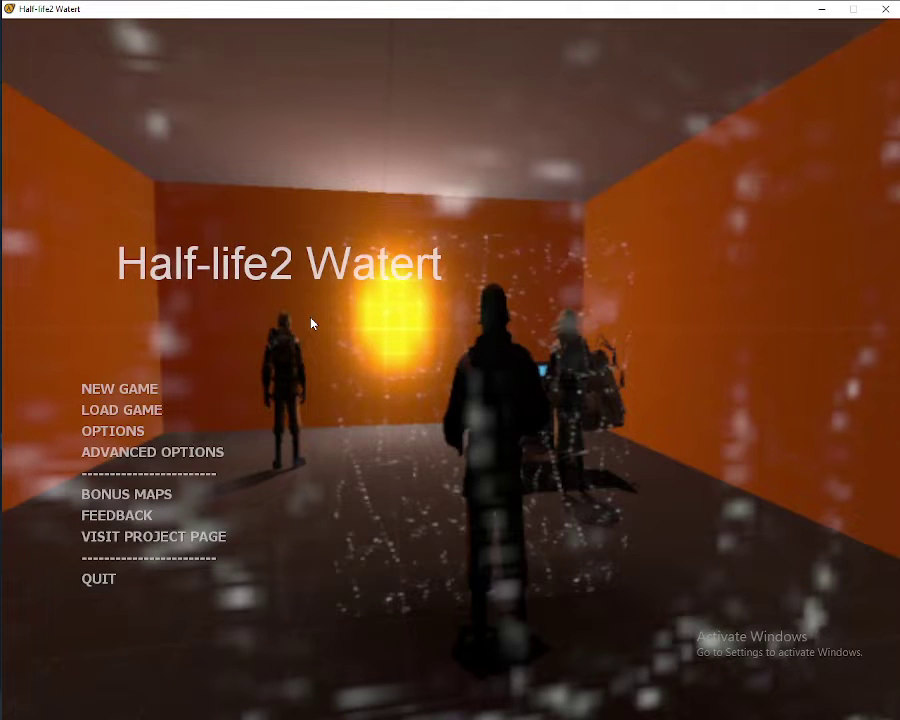
{"action": "key", "text": "grave"}
{"action": "type", "text": "map"}
{"action": "key", "text": "Up"}
{"action": "key", "text": "Up"}
{"action": "key", "text": "Up"}
{"action": "key", "text": "Up"}
{"action": "key", "text": "Up"}
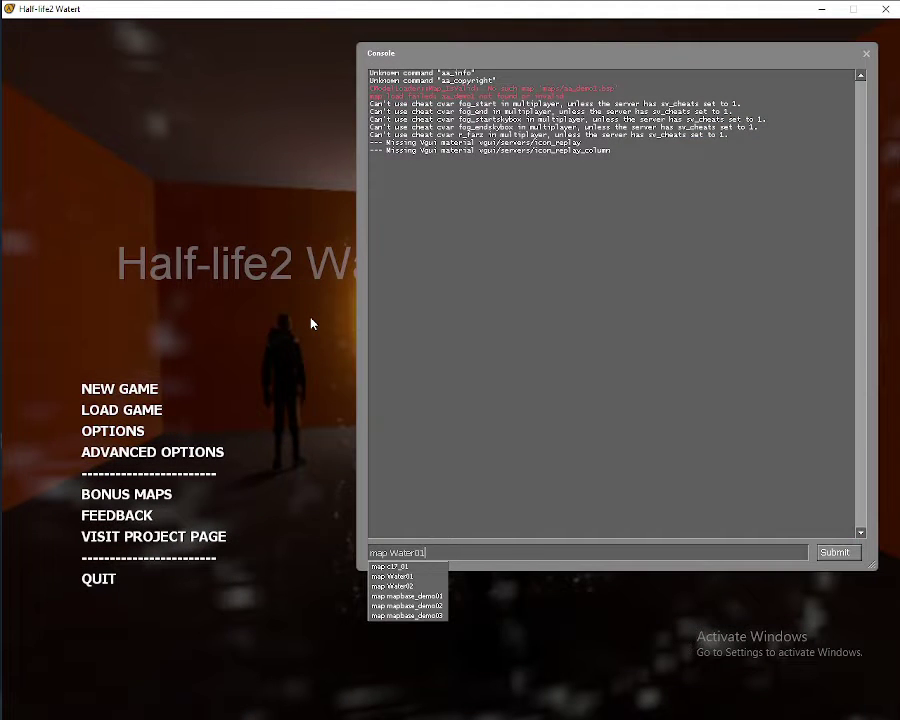
{"action": "key", "text": "Up"}
{"action": "key", "text": "Return"}
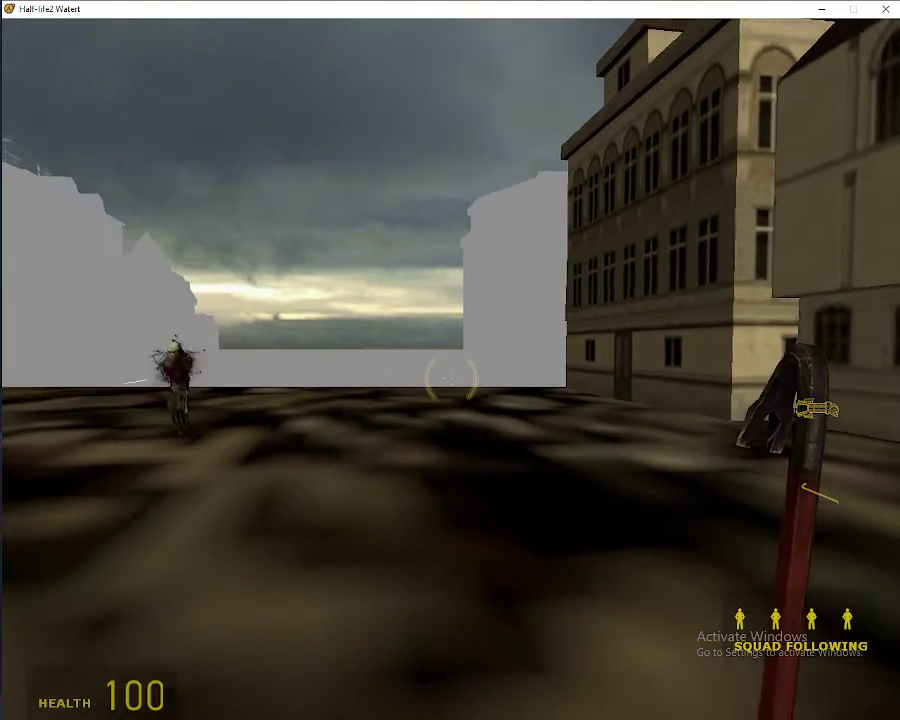
Explore the compiled map in-game, examining the buildings, skyline and ground, the squad and the available weapons
{"action": "key", "text": "w"}
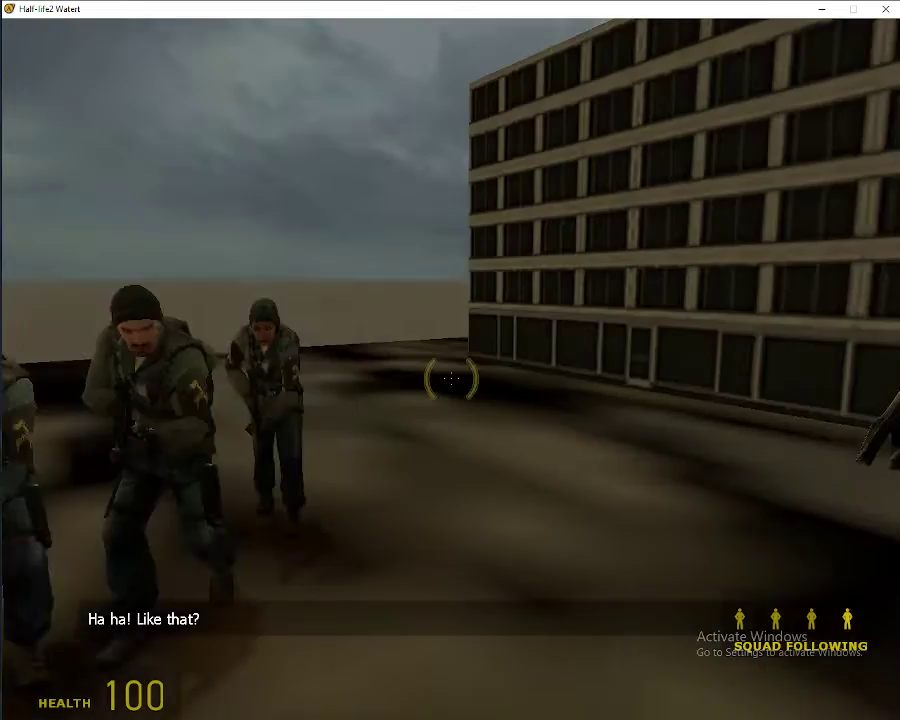
{"action": "key", "text": "s"}
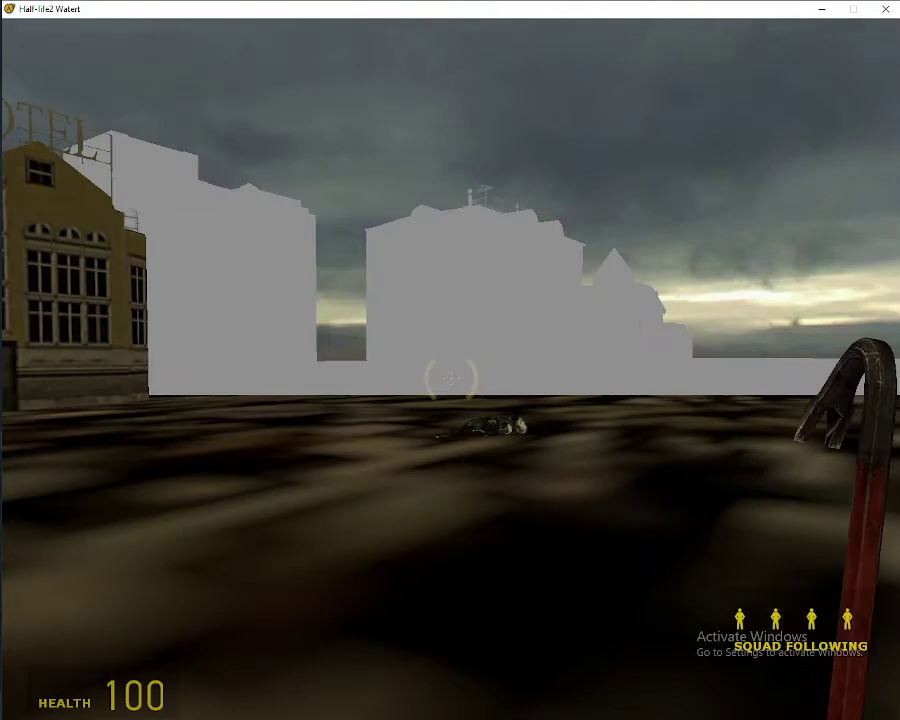
{"action": "key", "text": "s"}
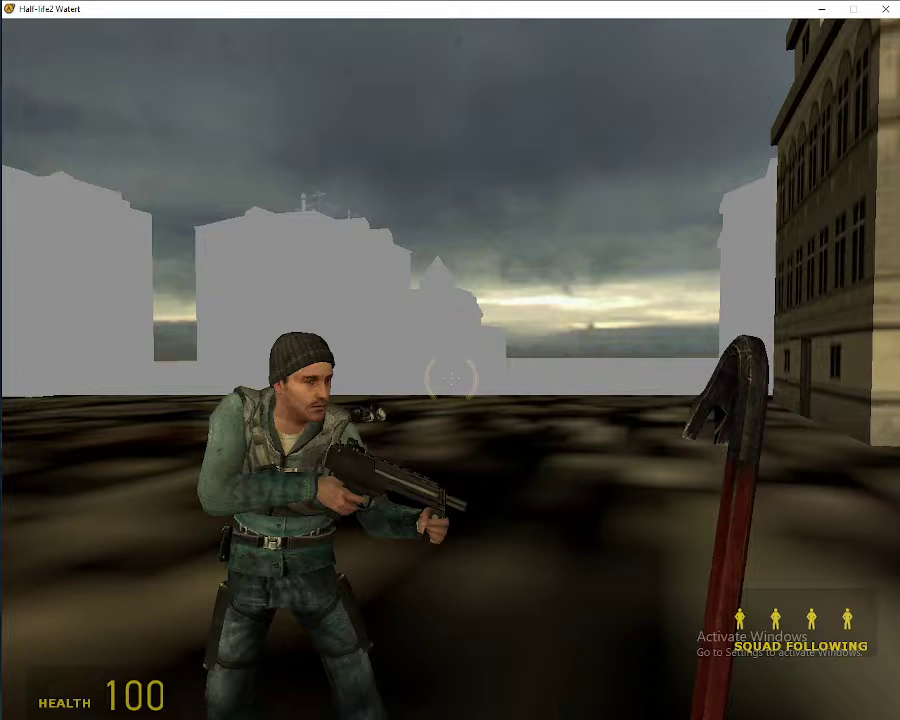
{"action": "key", "text": "shift+w"}
{"action": "scroll", "coordinate": [451, 379], "scroll_direction": "down", "scroll_amount": 1}
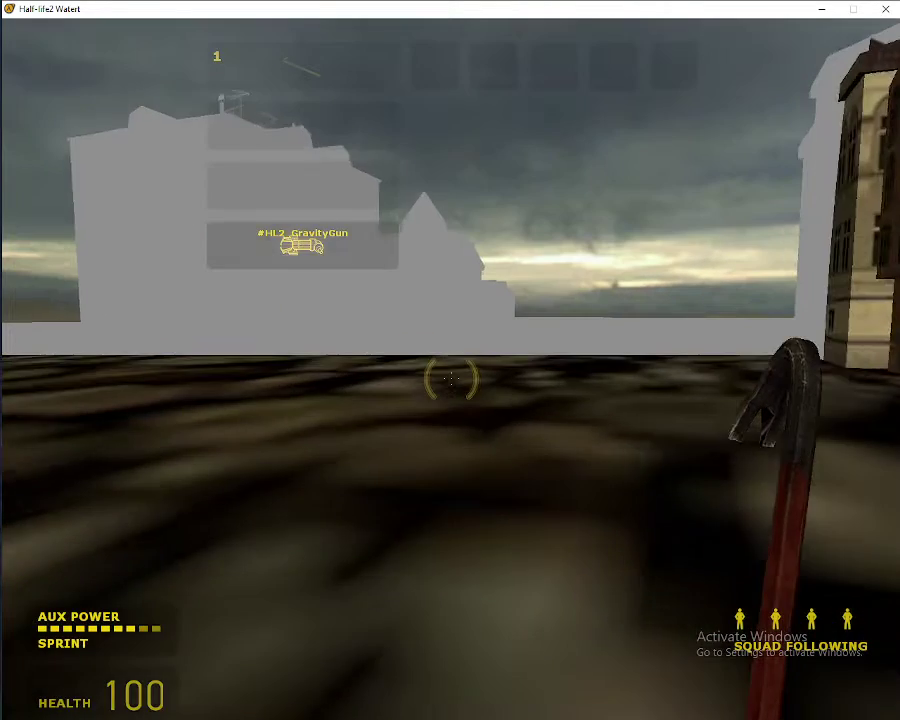
{"action": "scroll", "coordinate": [451, 379], "scroll_direction": "down", "scroll_amount": 1}
{"action": "key", "text": "shift+w"}
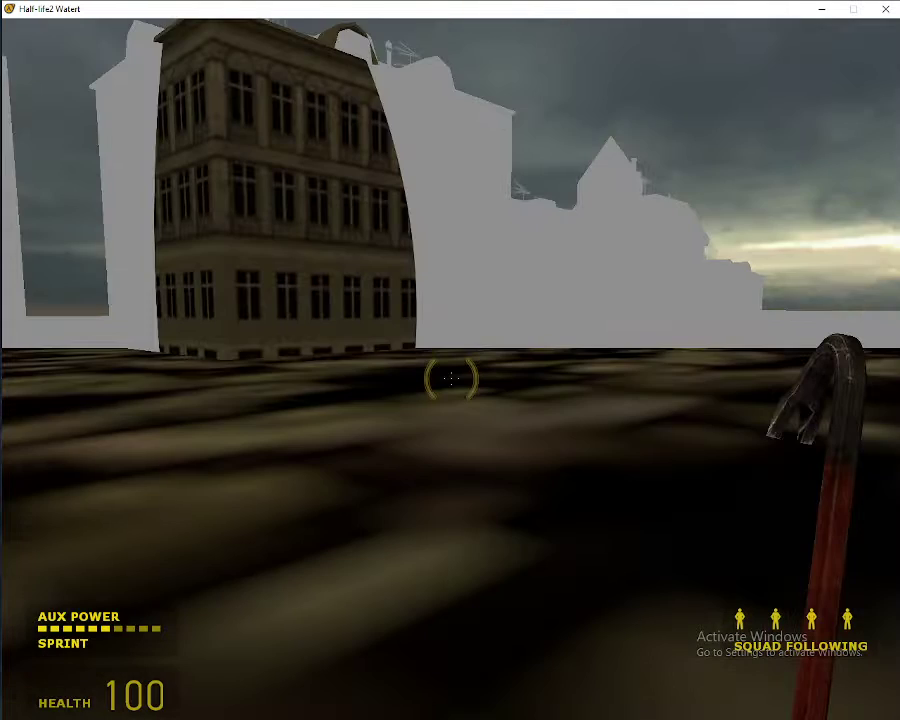
{"action": "key", "text": "w"}
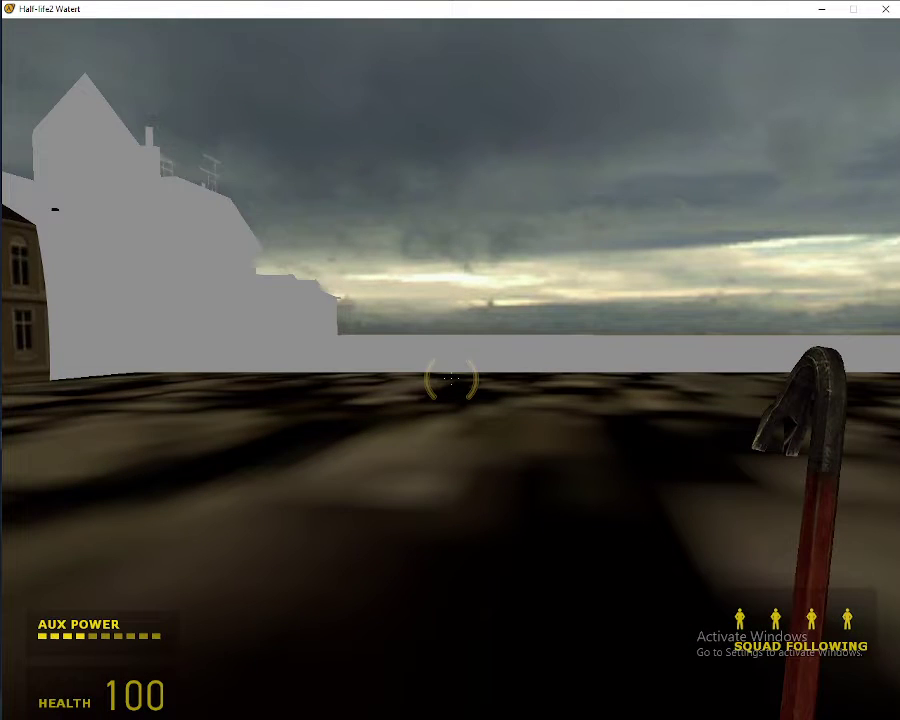
{"action": "key", "text": "shift+w"}
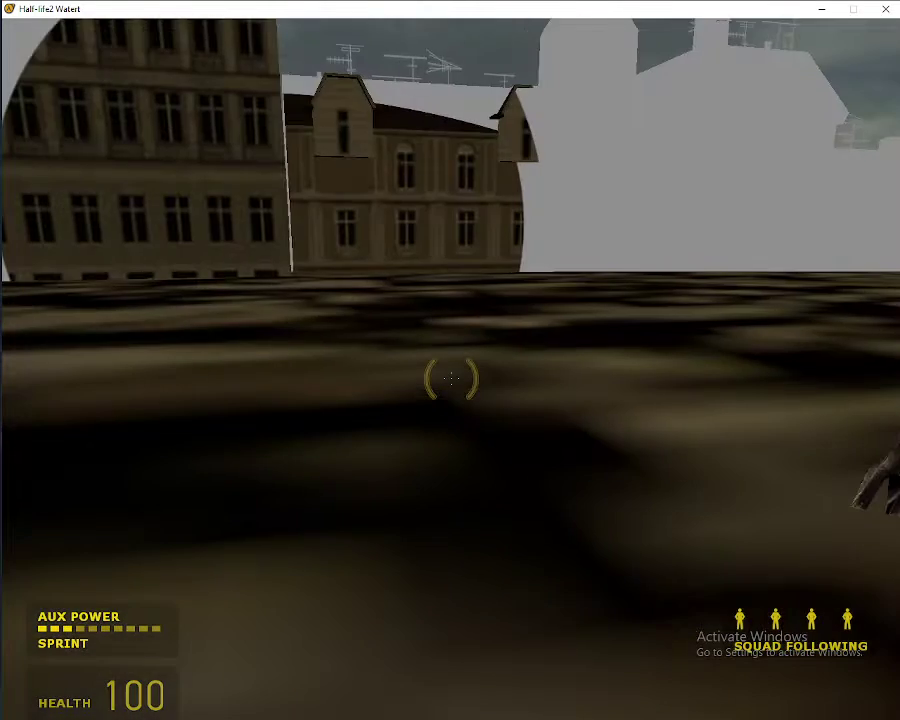
{"action": "key", "text": "shift+w"}
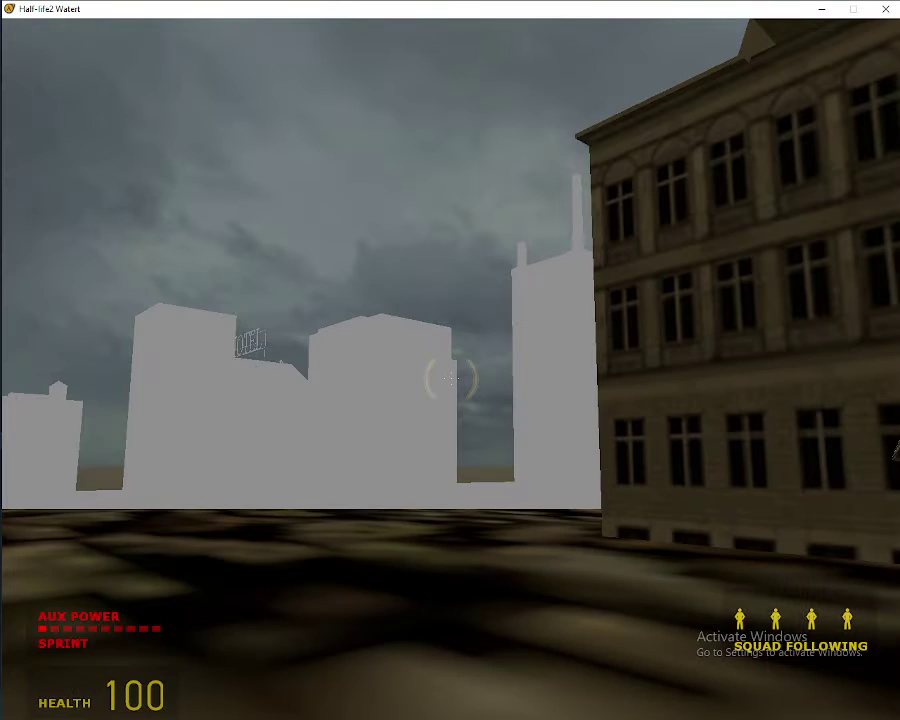
Explore the compiled map in-game, examining how the near and distant buildings render, and pick up and test the pistol
{"action": "key", "text": "shift+w"}
{"action": "scroll", "coordinate": [451, 379], "scroll_direction": "down", "scroll_amount": 2}
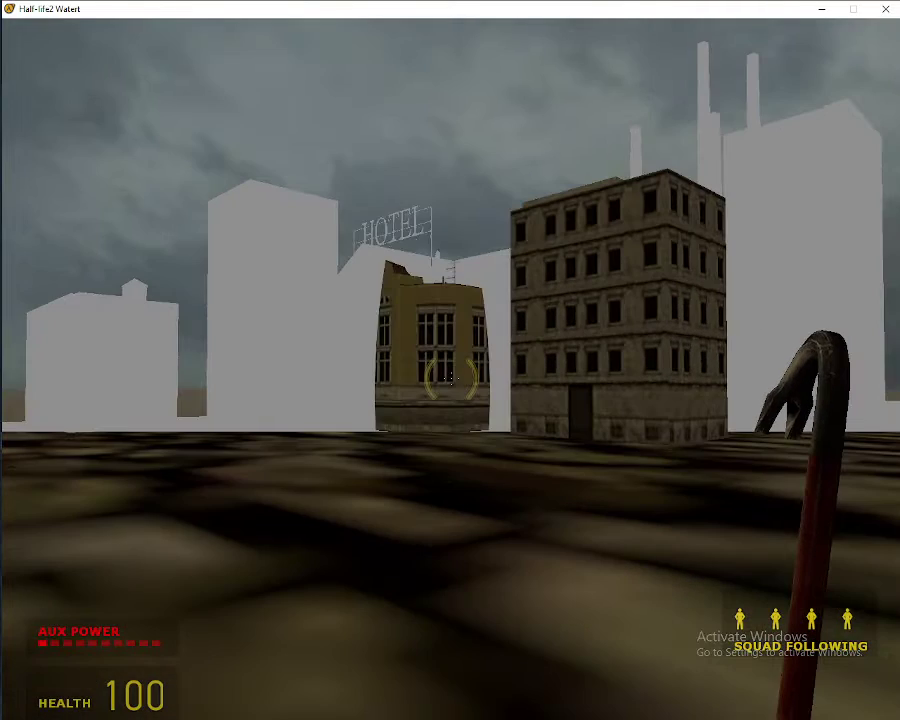
{"action": "key", "text": "shift+w"}
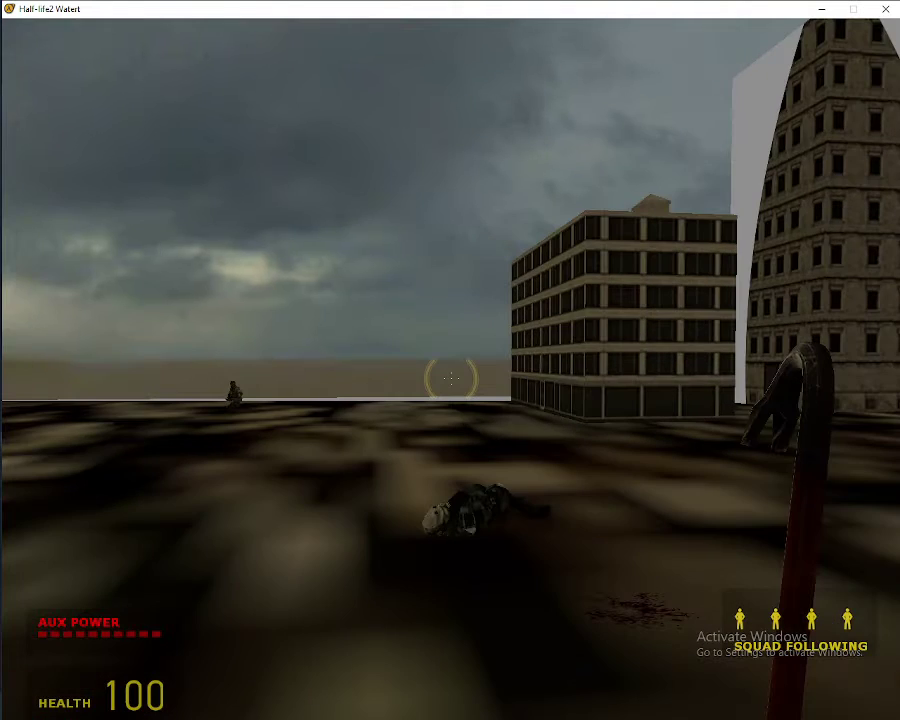
{"action": "key", "text": "w"}
{"action": "key", "text": "w"}
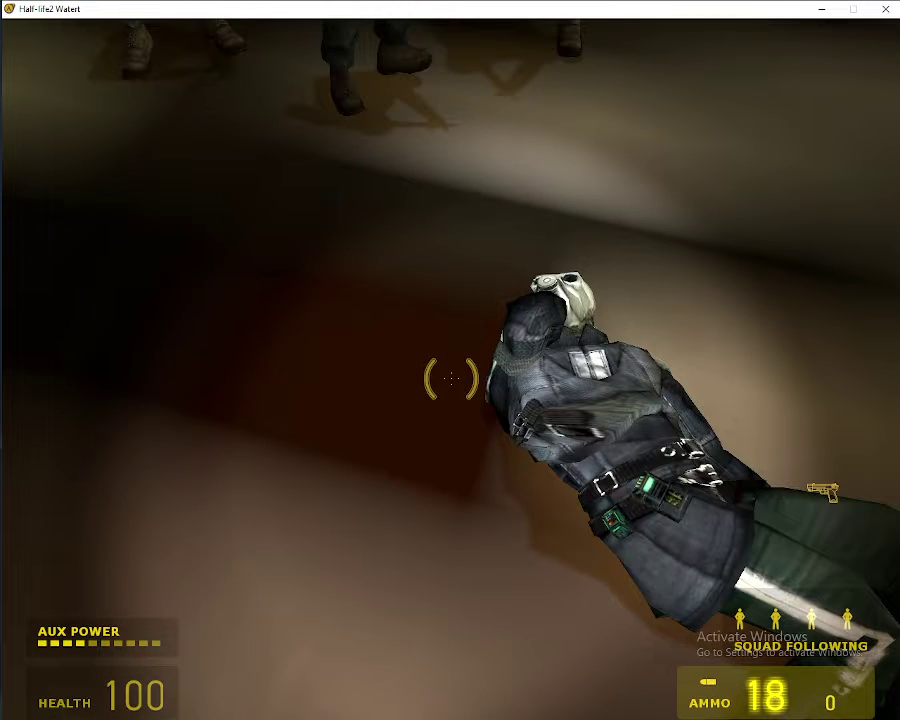
{"action": "key", "text": "s"}
{"action": "left_click", "coordinate": [451, 379]}
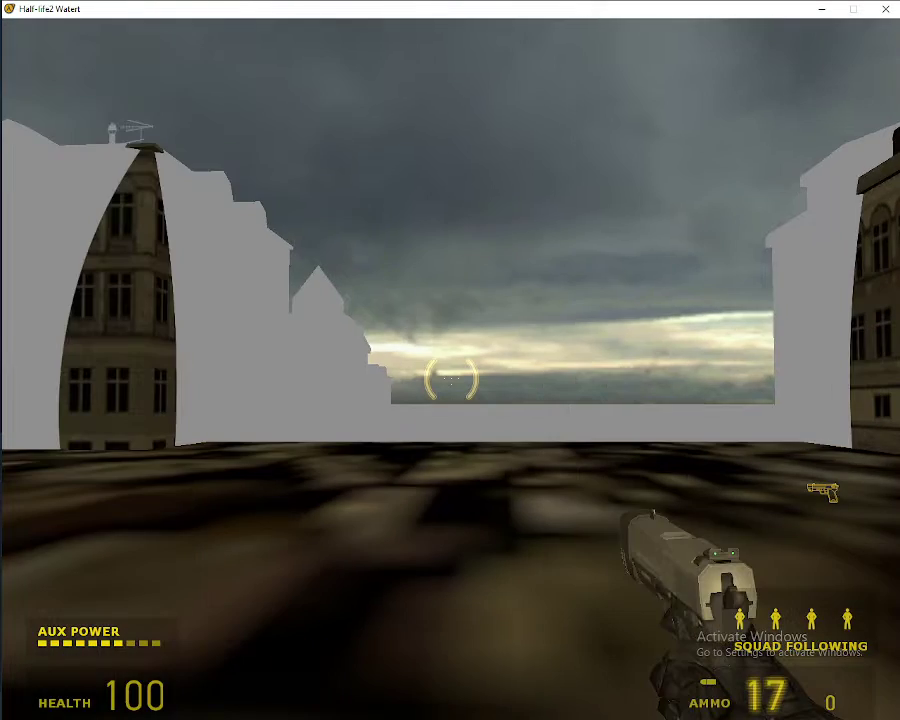
{"action": "key", "text": "shift+w"}
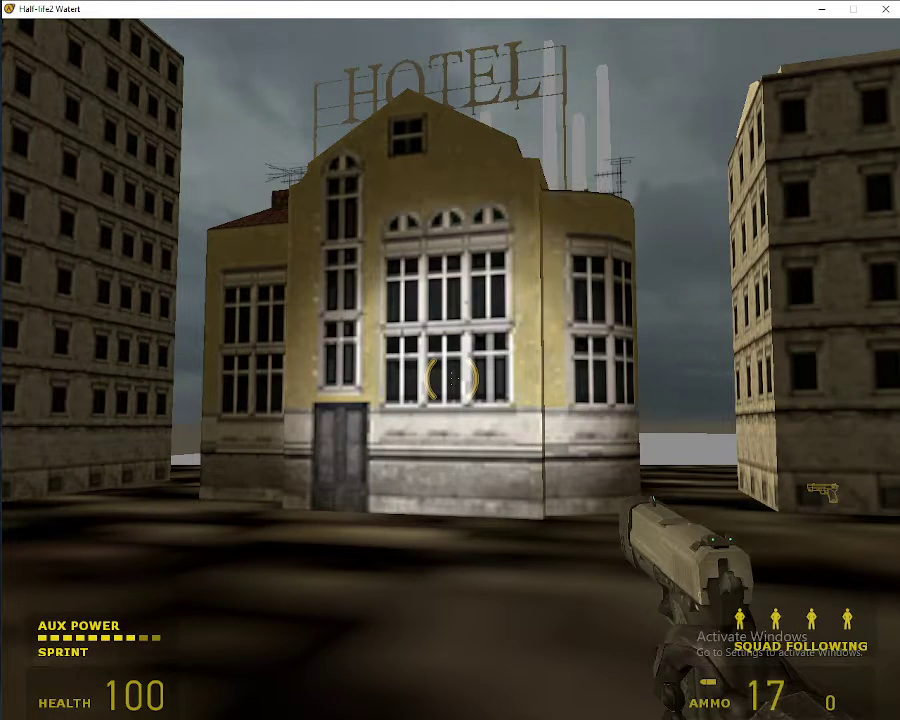
{"action": "key", "text": "shift+w"}
{"action": "key", "text": "shift+w"}
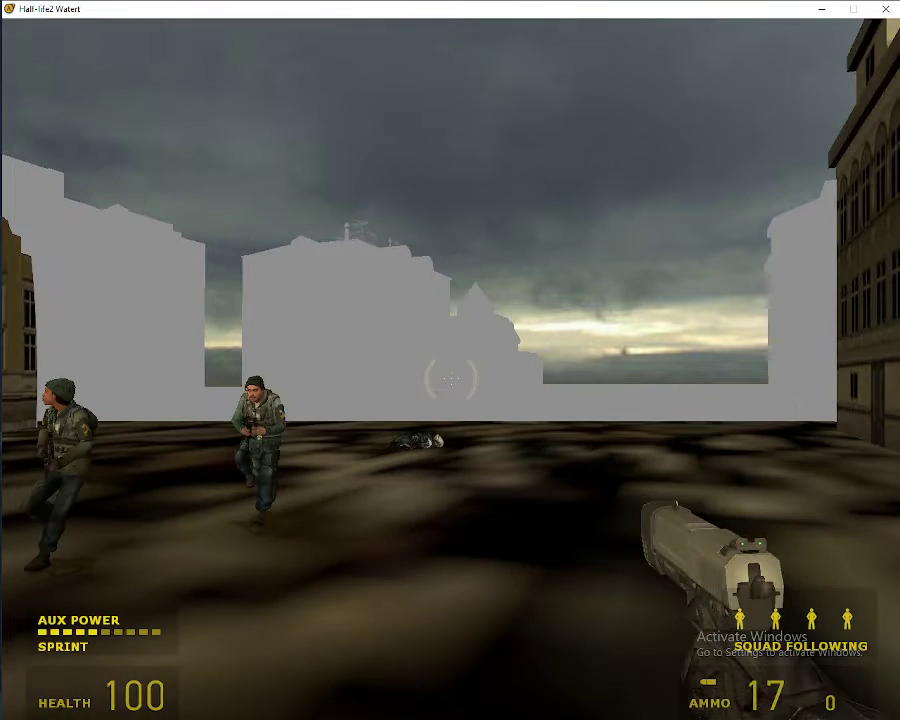
{"action": "key", "text": "shift+w"}
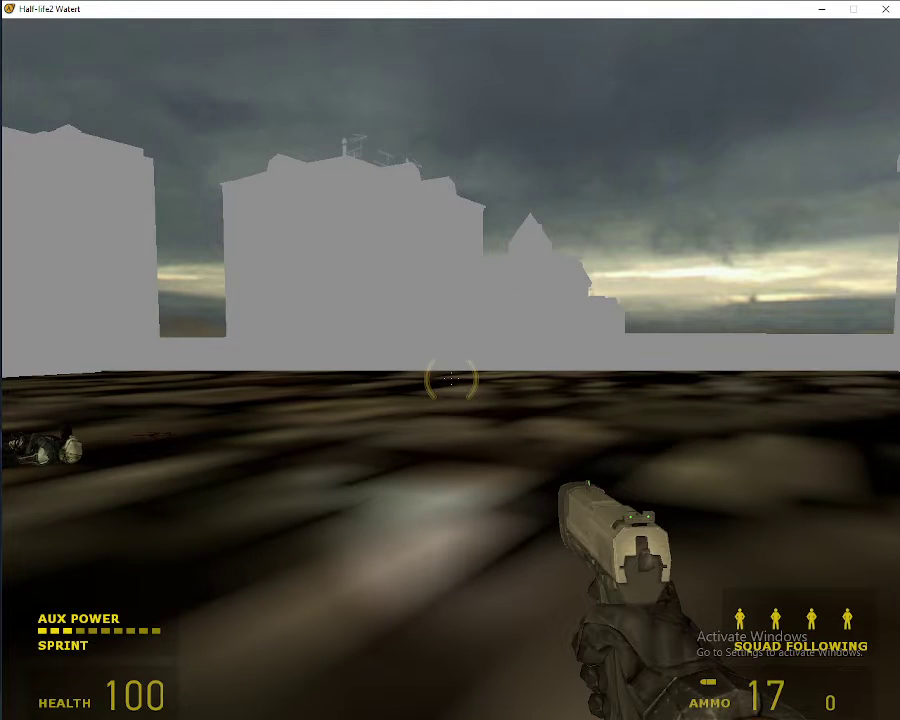
Try to turn off the fog with the console command fog_enable 0 and return to the game
{"action": "key", "text": "grave"}
{"action": "type", "text": "fog"}
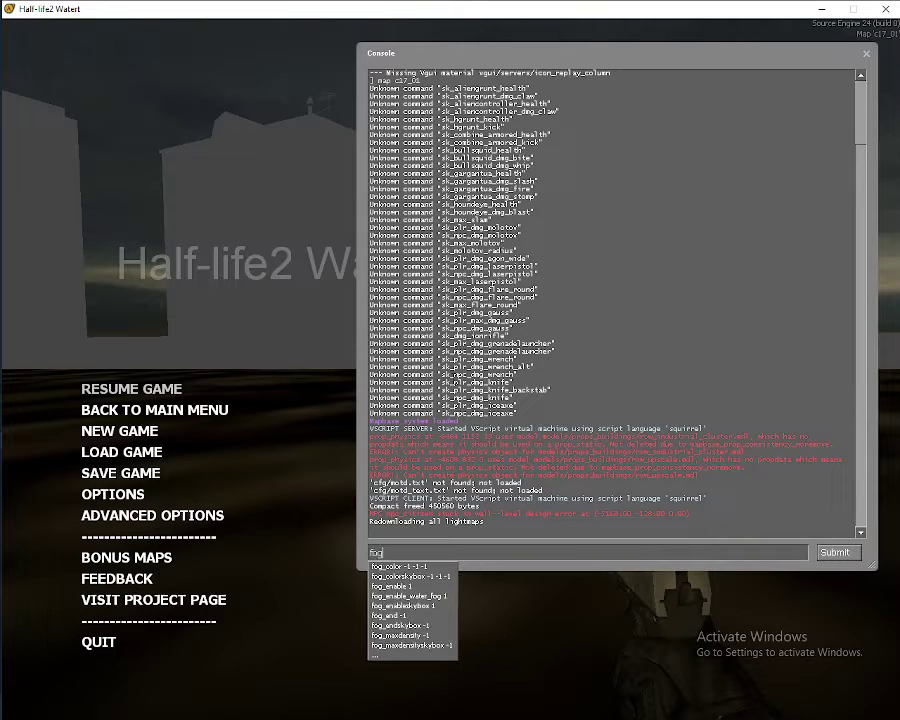
{"action": "type", "text": "ena"}
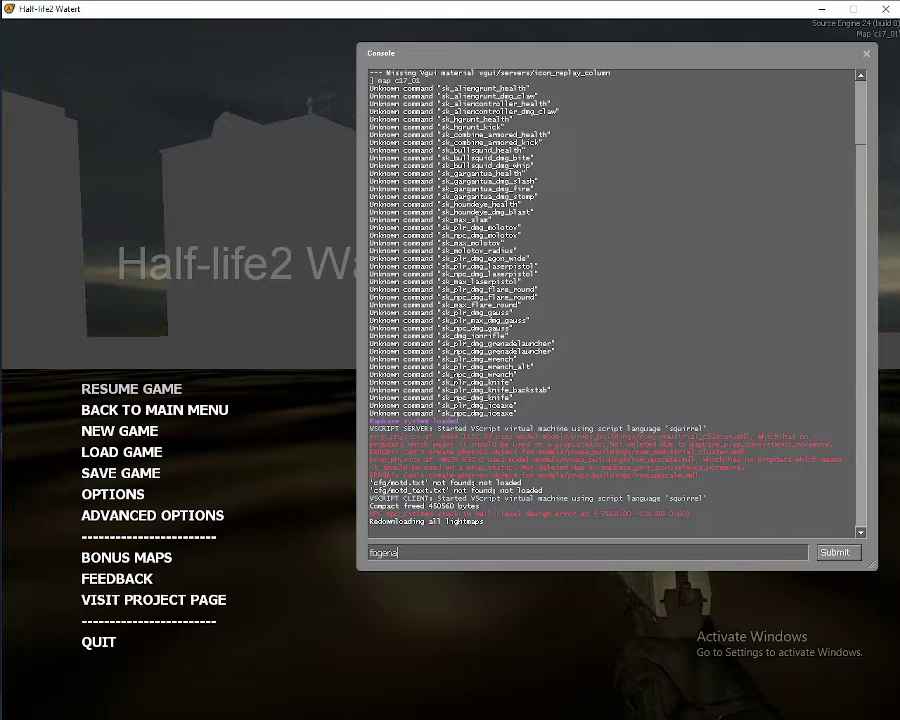
{"action": "key", "text": "BackSpace"}
{"action": "key", "text": "BackSpace"}
{"action": "key", "text": "BackSpace"}
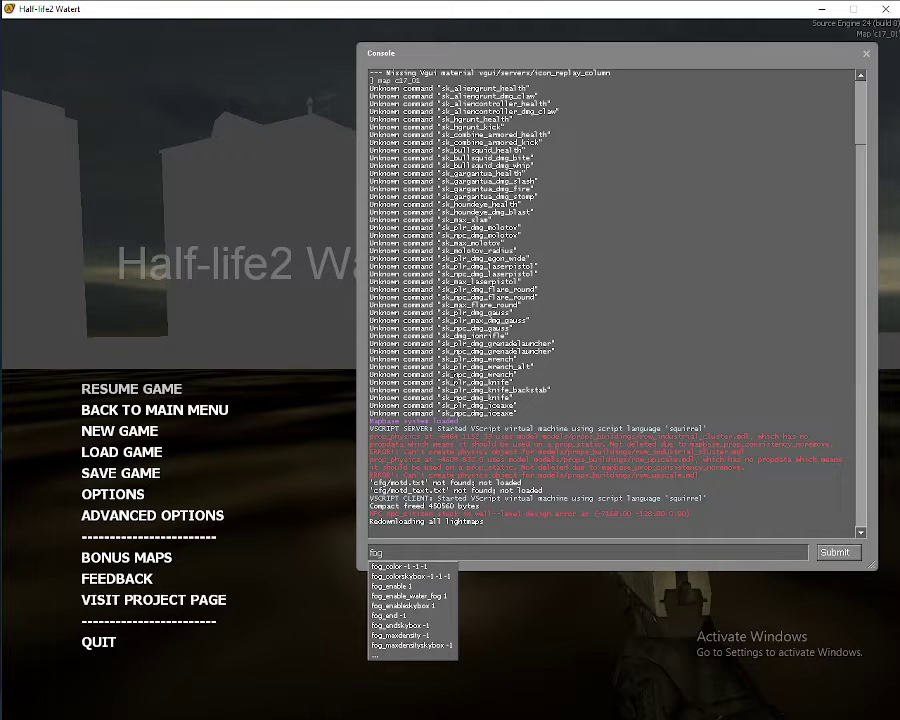
{"action": "key", "text": "Down"}
{"action": "key", "text": "Down"}
{"action": "key", "text": "Down"}
{"action": "type", "text": "0"}
{"action": "key", "text": "Return"}
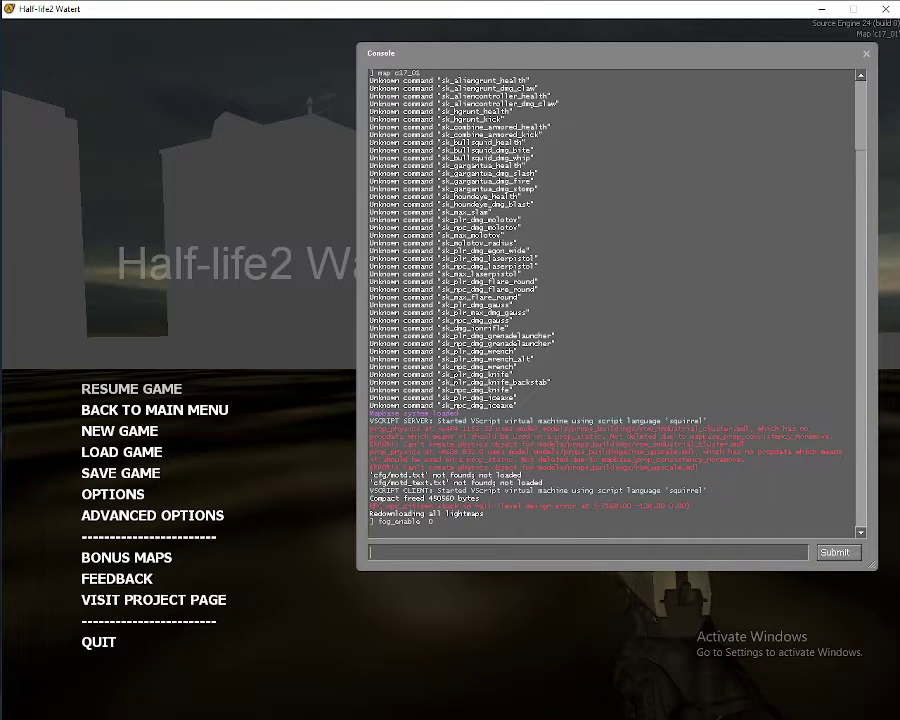
{"action": "key", "text": "Escape"}
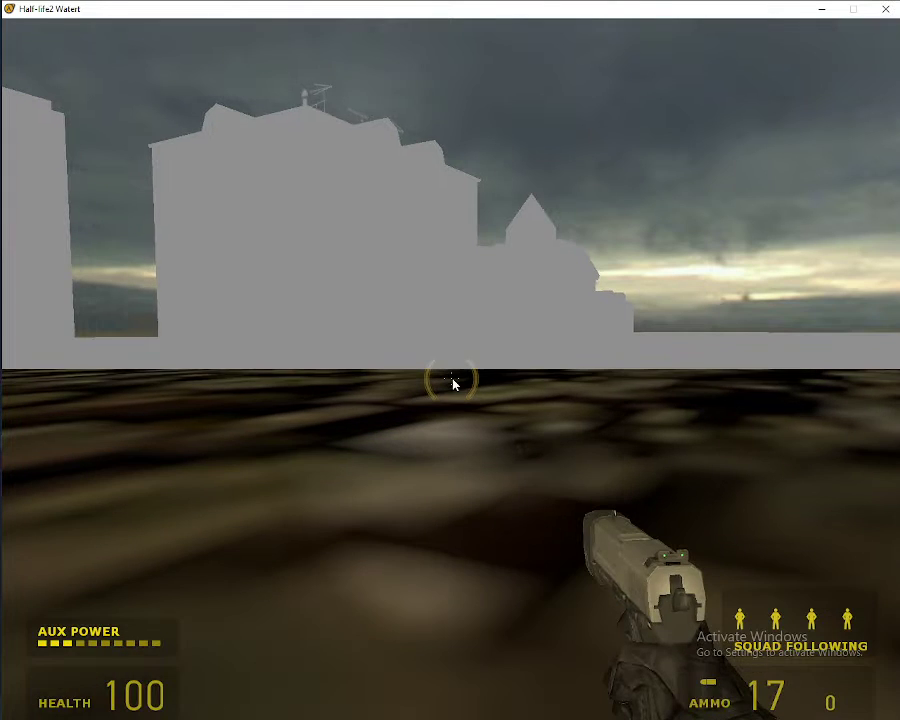
Enable cheats with sv_cheats 1, disable the fog with fog_enable 0 in the console, and check the buildings in-game
{"action": "key", "text": "grave"}
{"action": "type", "text": "fog"}
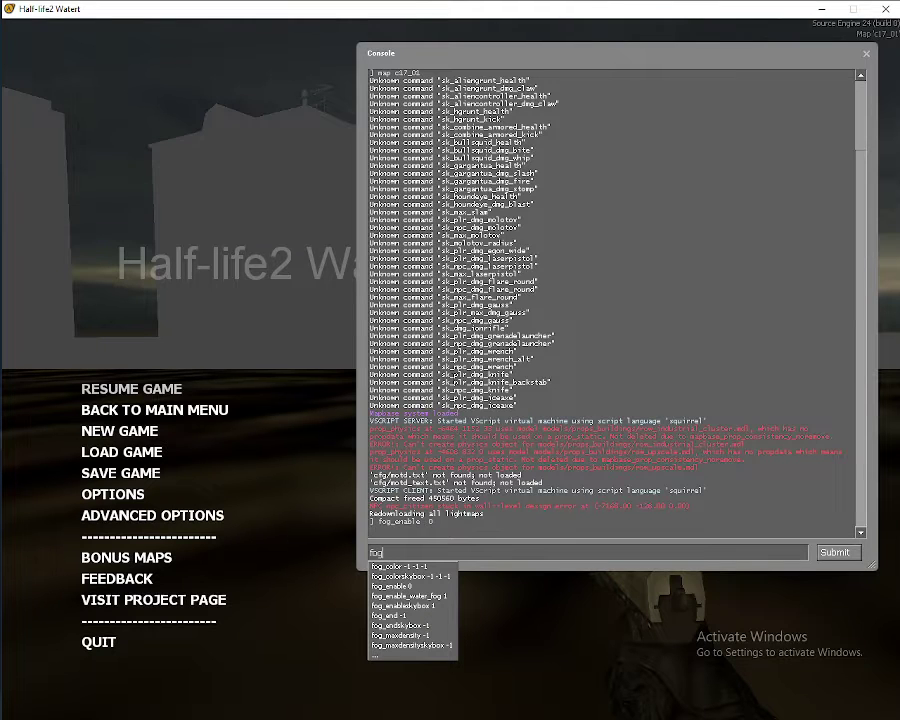
{"action": "key", "text": "BackSpace"}
{"action": "key", "text": "BackSpace"}
{"action": "key", "text": "BackSpace"}
{"action": "type", "text": "sv_chea"}
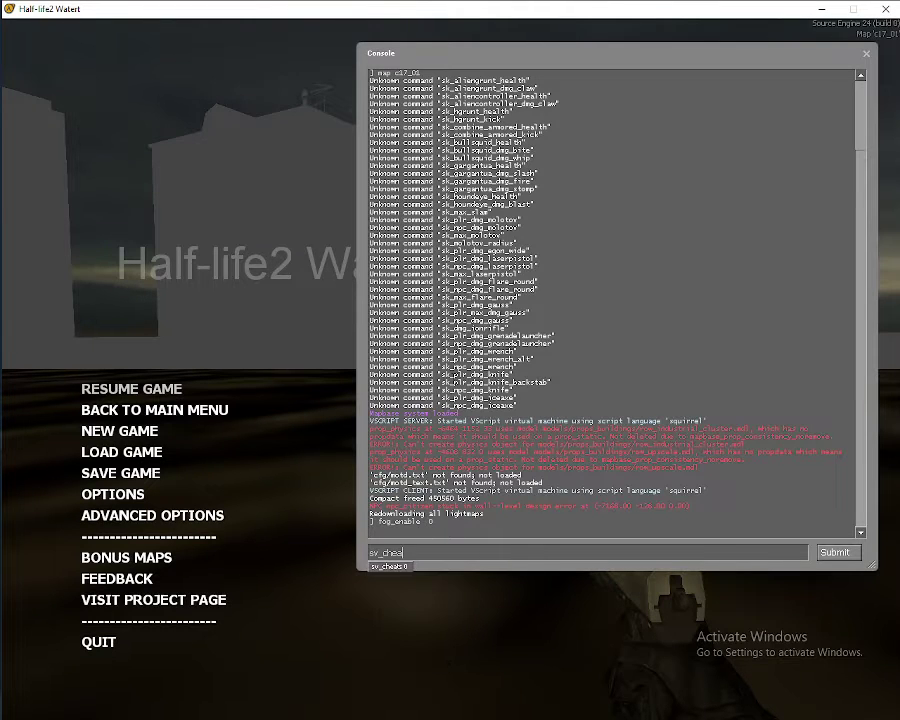
{"action": "type", "text": "ts 1"}
{"action": "key", "text": "Return"}
{"action": "type", "text": "fog_colorskybox"}
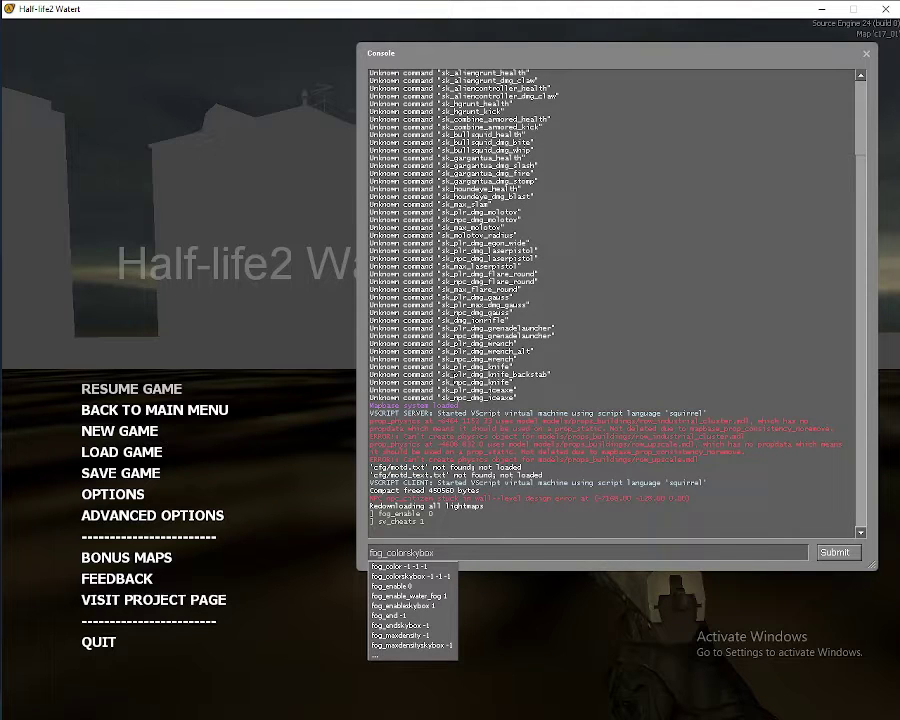
{"action": "key", "text": "Down"}
{"action": "key", "text": "Escape"}
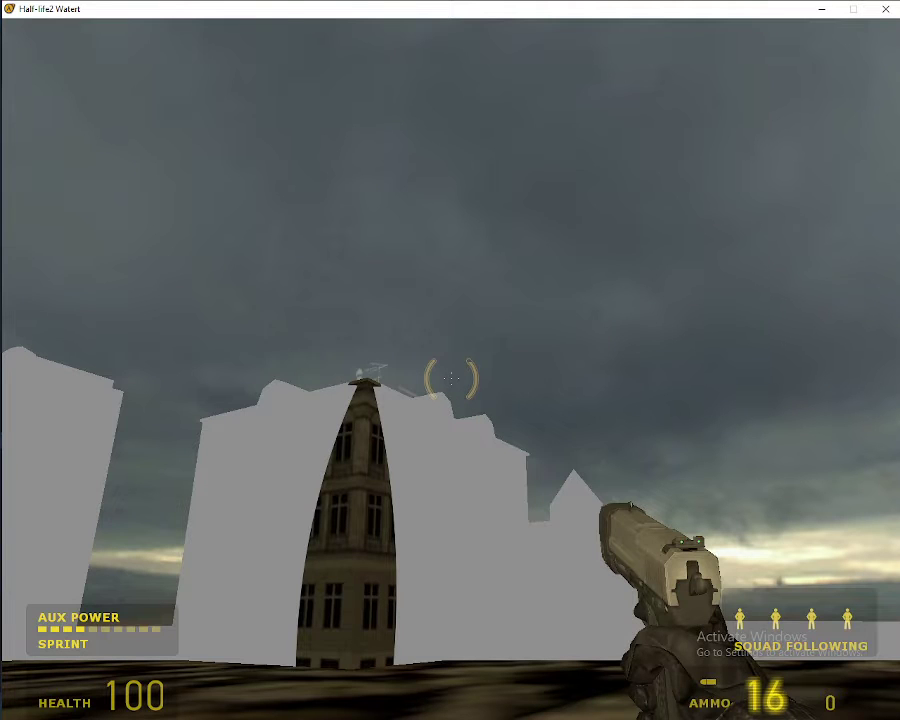
Set the fog colour with the console command fog_color 1 1 1 and check the buildings in-game
{"action": "key", "text": "grave"}
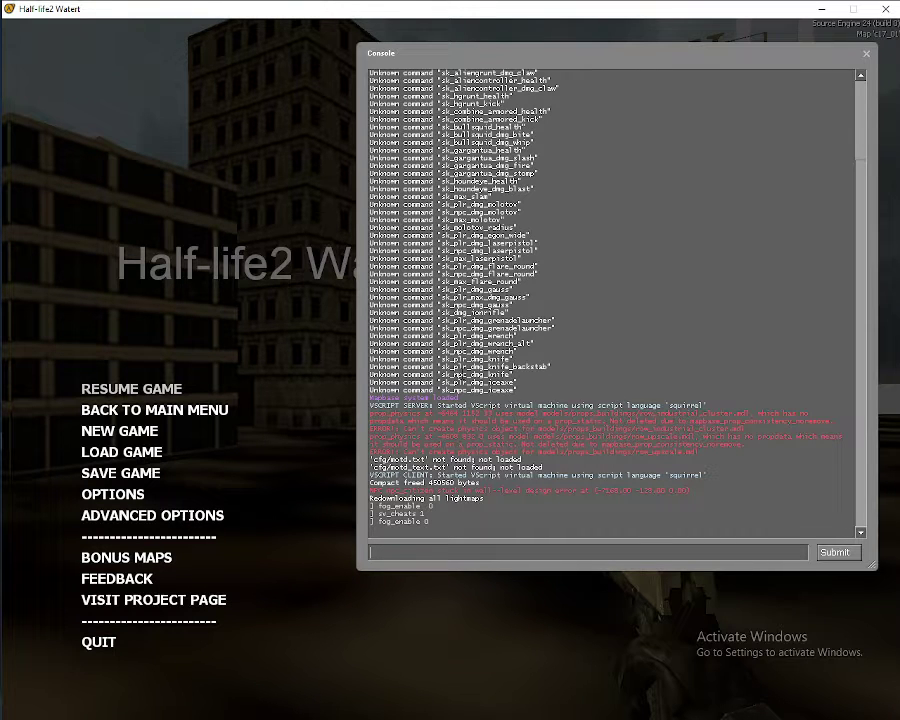
{"action": "type", "text": "fog"}
{"action": "key", "text": "Down"}
{"action": "key", "text": "Down"}
{"action": "key", "text": "Down"}
{"action": "key", "text": "Down"}
{"action": "key", "text": "Down"}
{"action": "key", "text": "Down"}
{"action": "key", "text": "Down"}
{"action": "key", "text": "Down"}
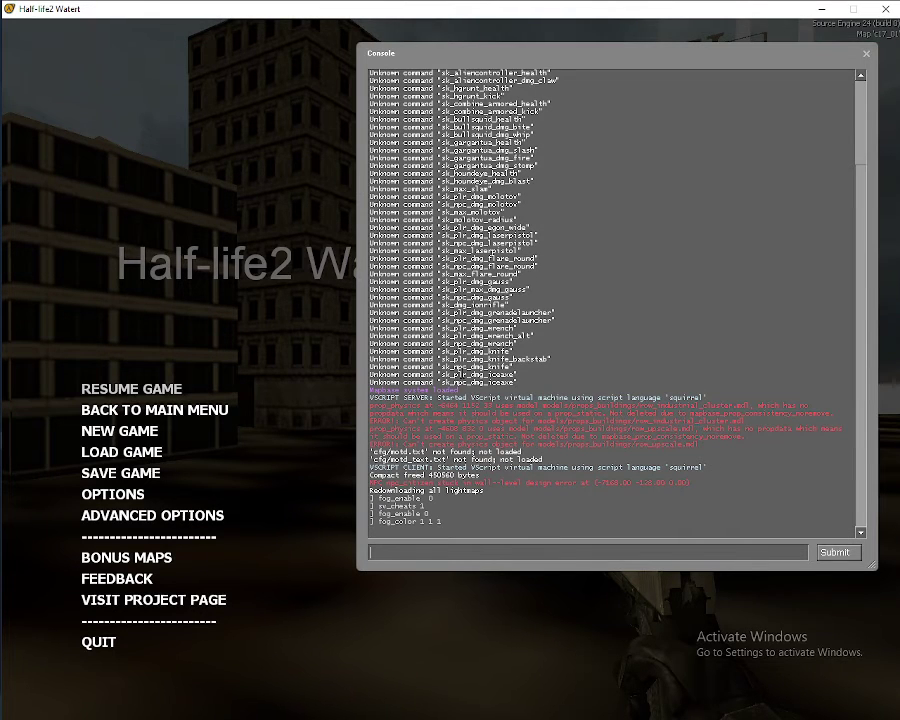
{"action": "key", "text": "Escape"}
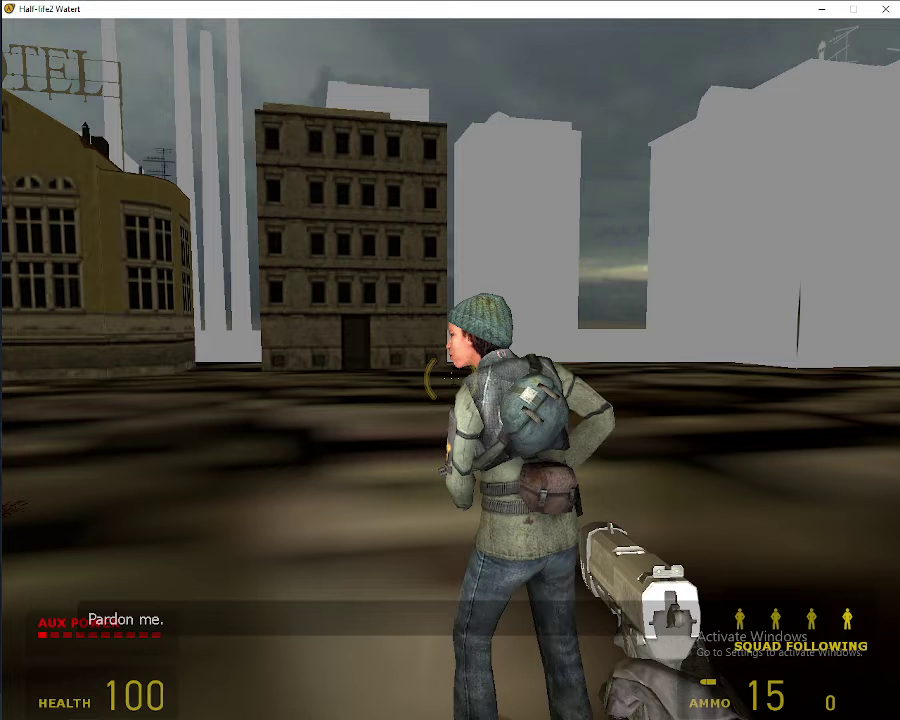
Quit the Half-life2 Watert mod and switch to the c17_01 map in Hammer++
{"action": "key", "text": "alt+F4"}
{"action": "left_click", "coordinate": [458, 402]}
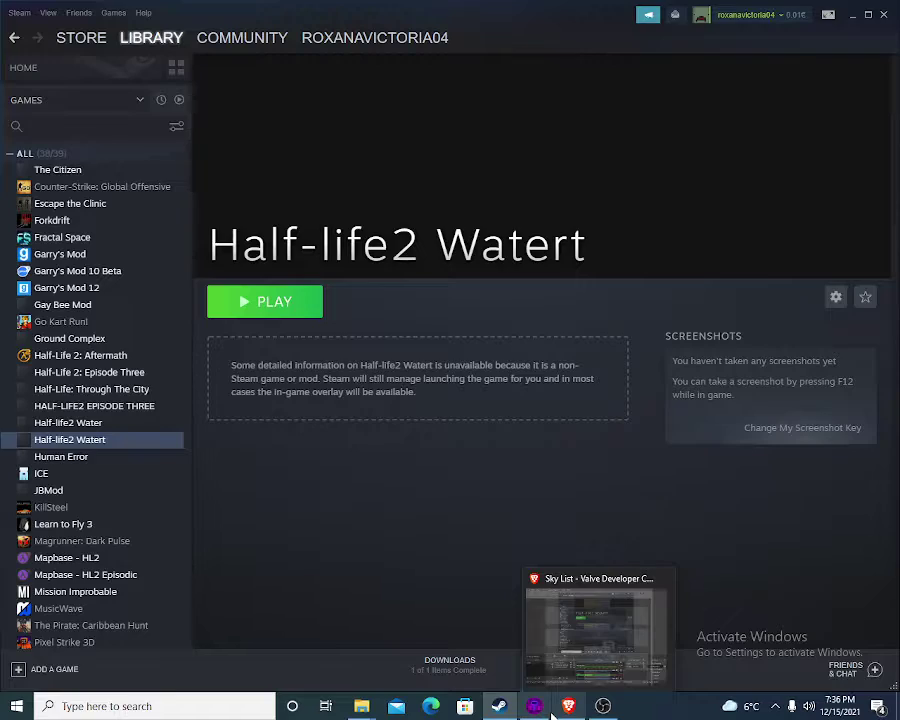
{"action": "left_click", "coordinate": [534, 706]}
Examine the env_sun entity's properties and close them without changes
{"action": "key", "text": "w"}
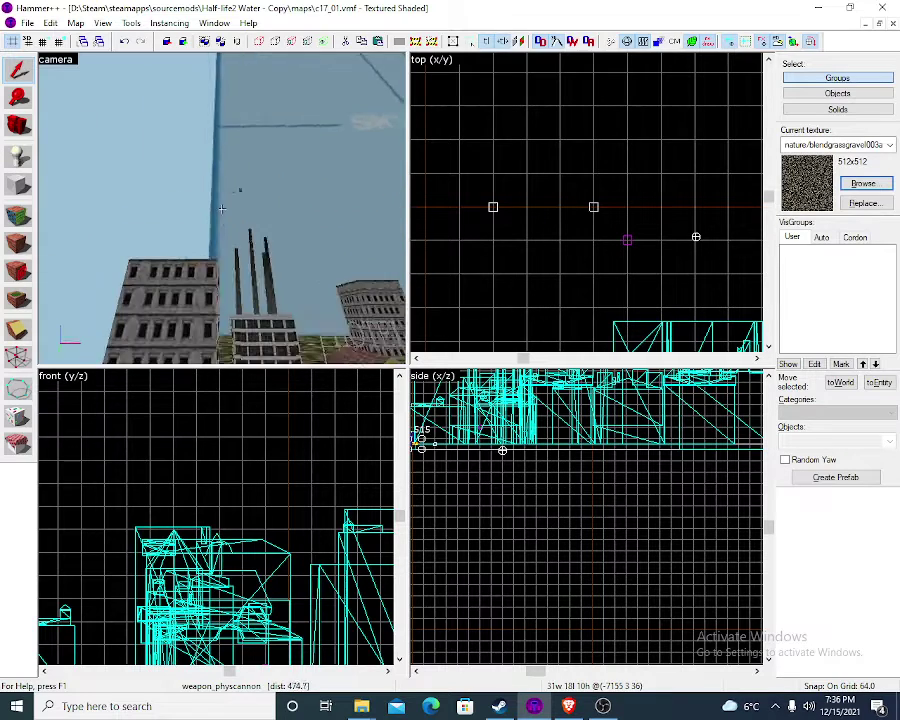
{"action": "key", "text": "z"}
{"action": "double_click", "coordinate": [208, 205]}
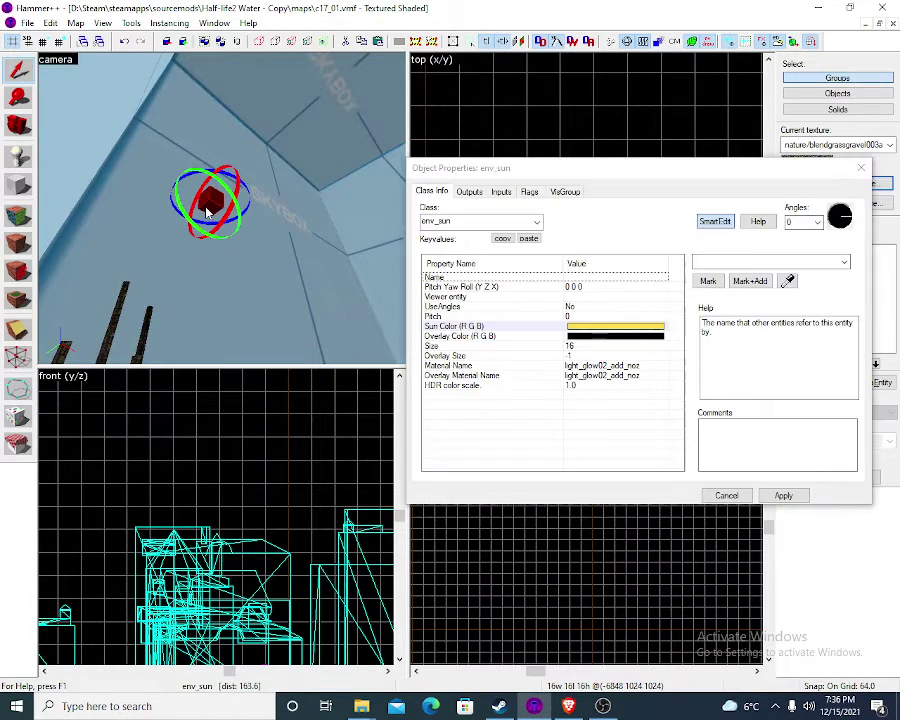
{"action": "left_click", "coordinate": [745, 495]}
Open the properties of the env_fog_controller on the ground and set its Fog End to 3000
{"action": "key", "text": "z"}
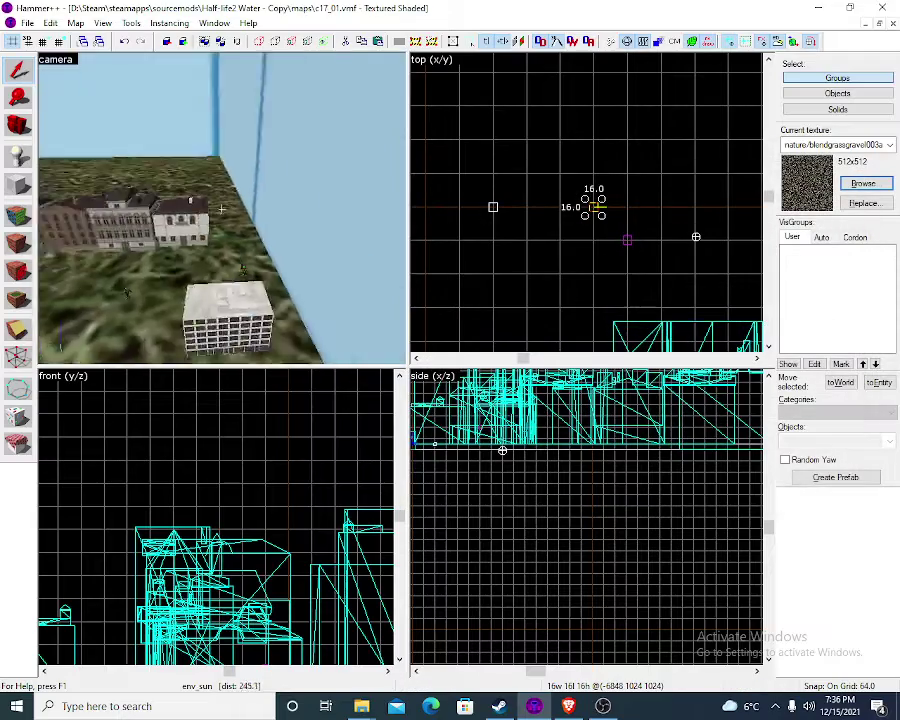
{"action": "key", "text": "w"}
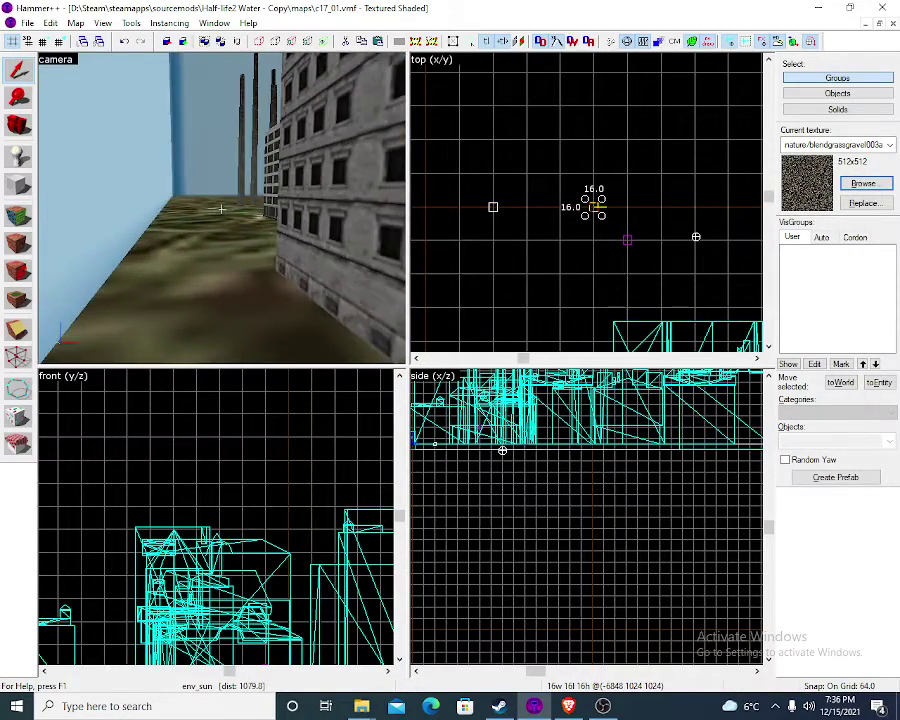
{"action": "double_click", "coordinate": [165, 256]}
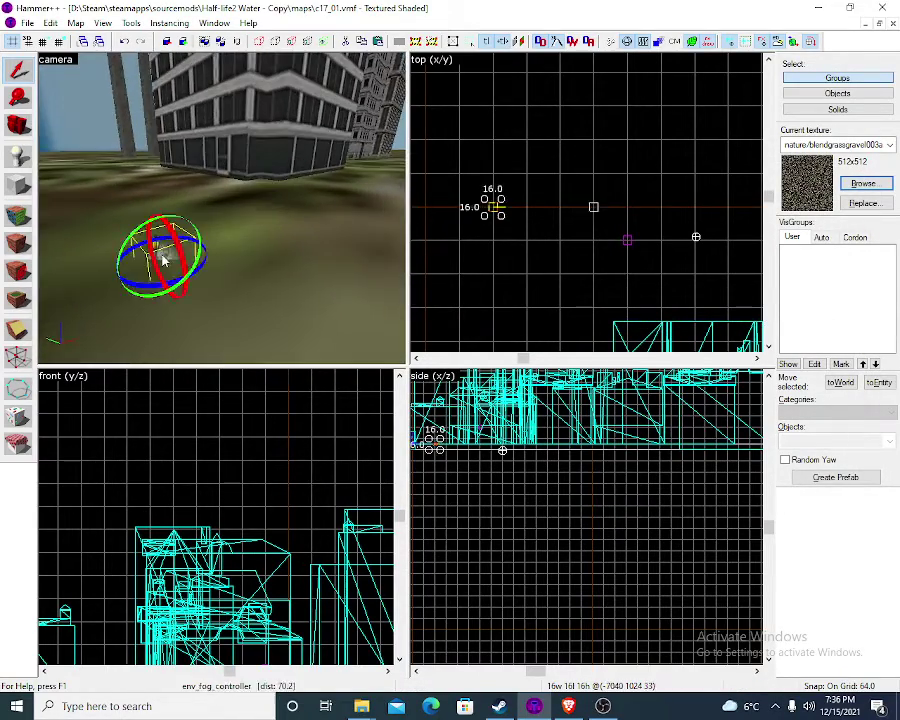
{"action": "left_click", "coordinate": [565, 385]}
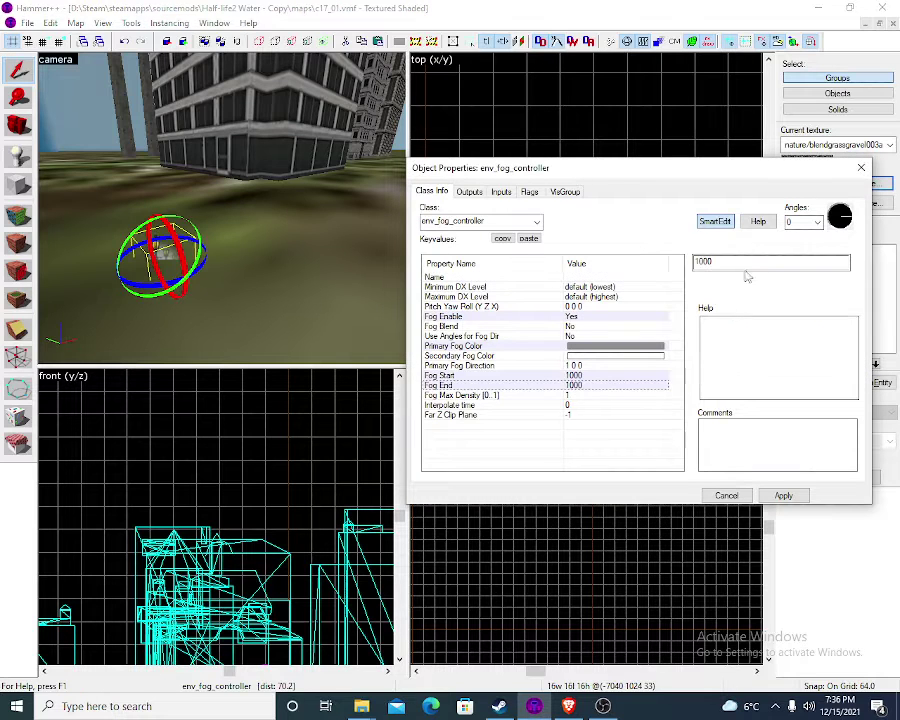
{"action": "key", "text": "BackSpace"}
{"action": "type", "text": "500"}
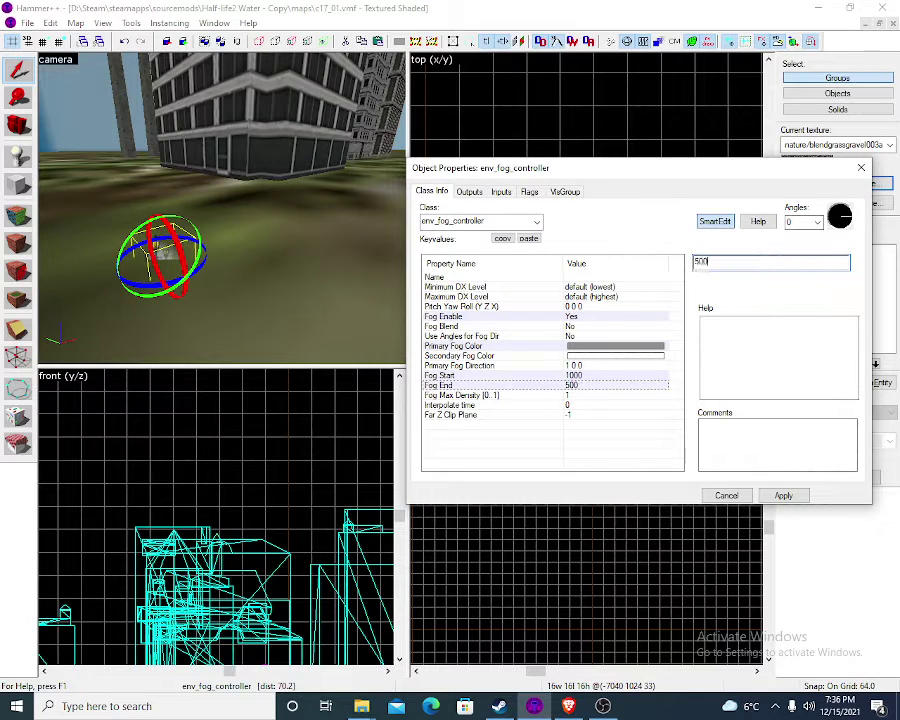
{"action": "key", "text": "BackSpace"}
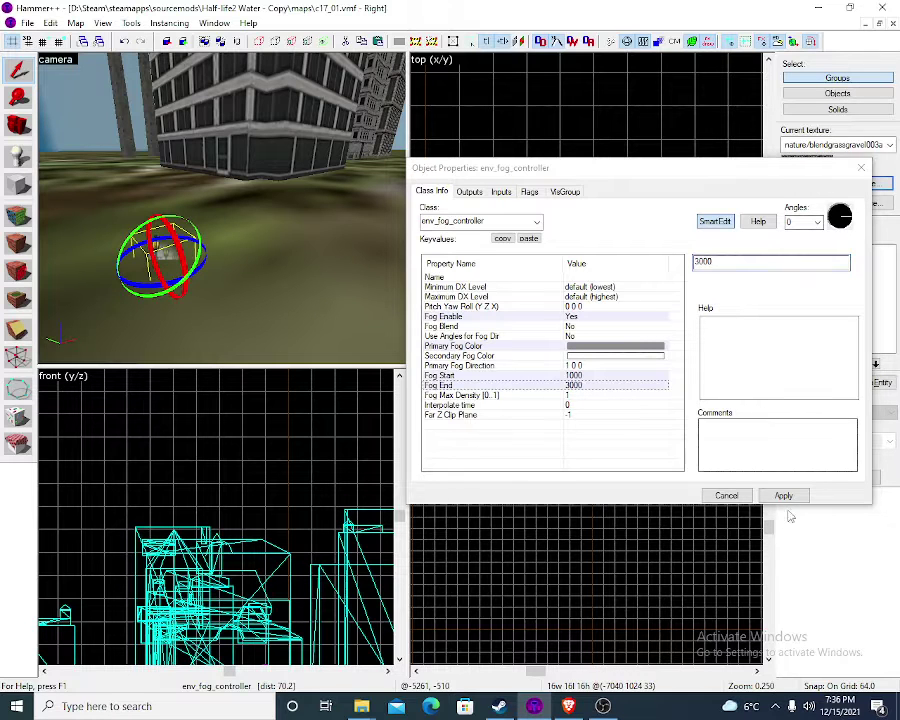
{"action": "left_click", "coordinate": [634, 348]}
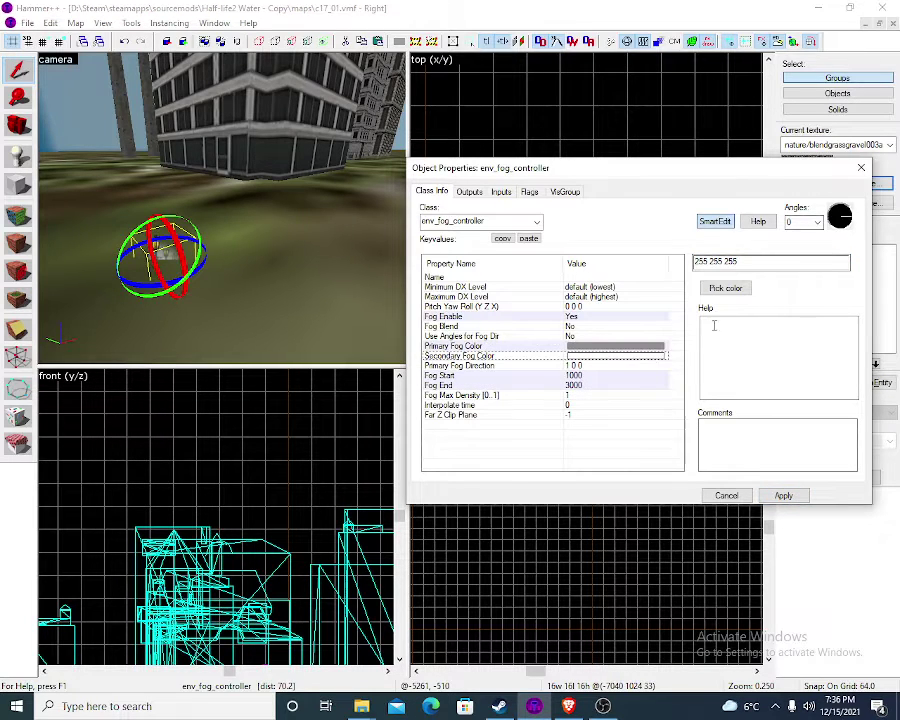
{"action": "left_click", "coordinate": [725, 288]}
{"action": "left_click_drag", "start_coordinate": [651, 233], "coordinate": [824, 193]}
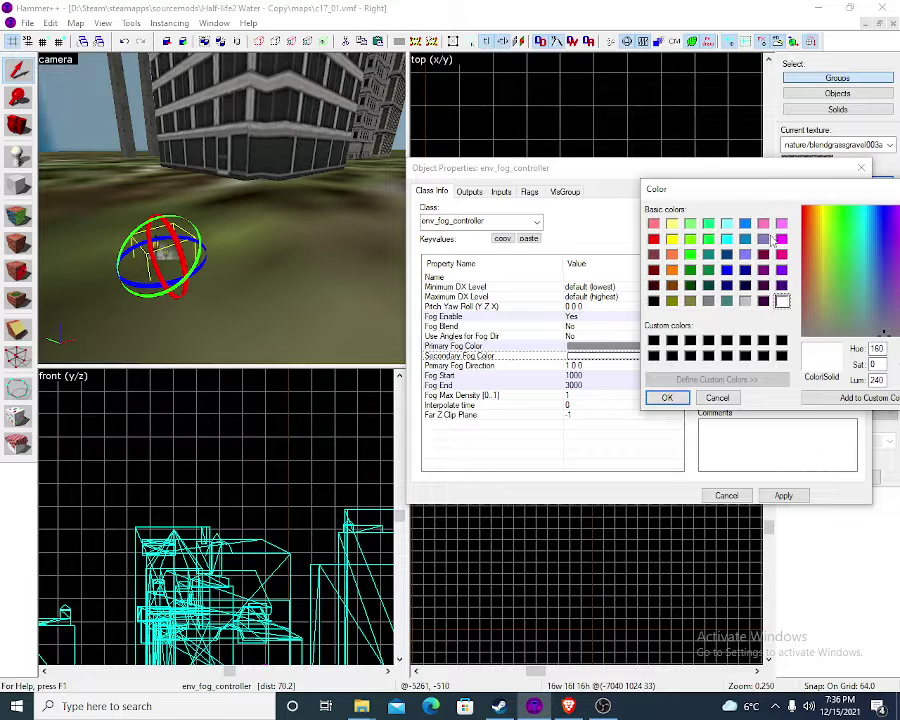
{"action": "left_click_drag", "start_coordinate": [805, 193], "coordinate": [714, 188]}
{"action": "left_click_drag", "start_coordinate": [855, 197], "coordinate": [860, 265]}
{"action": "left_click_drag", "start_coordinate": [807, 190], "coordinate": [660, 18]}
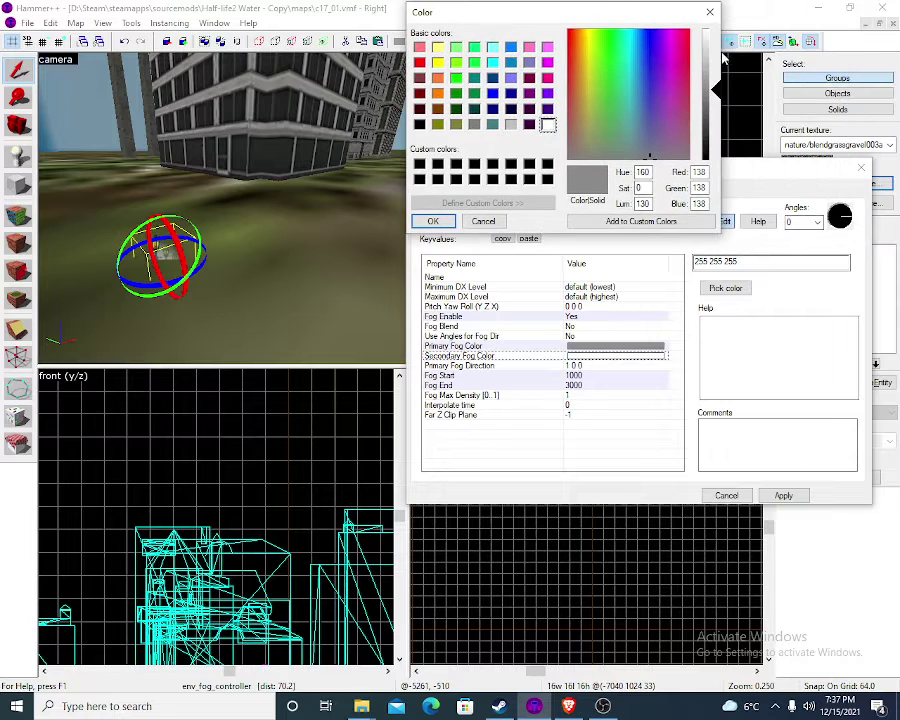
{"action": "left_click", "coordinate": [710, 12]}
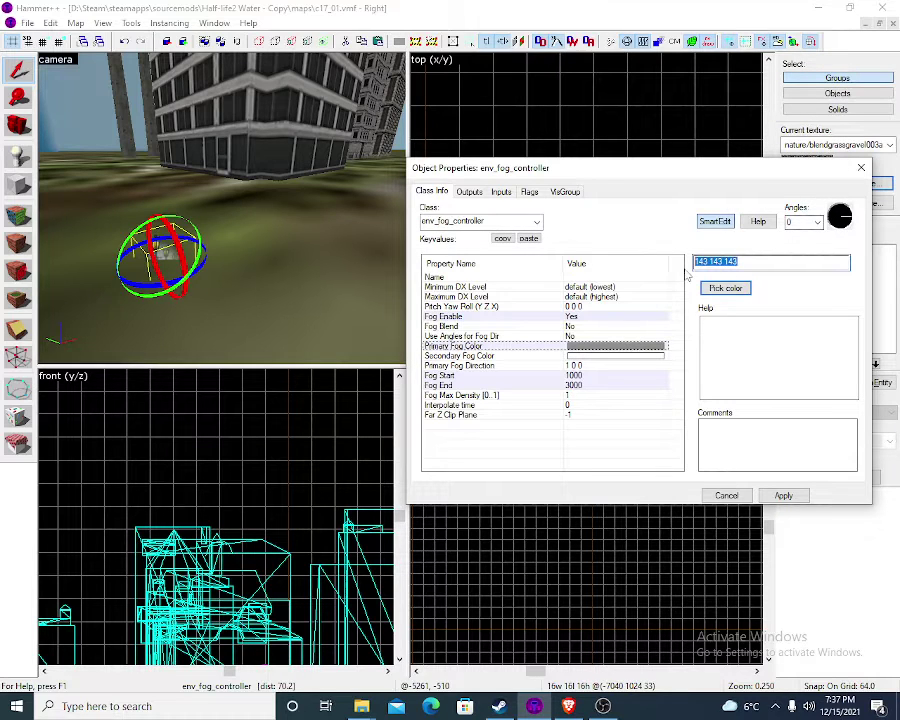
Set the fog controller's Secondary Fog Color to the primary colour's value 143 143 143, apply the changes and close the properties
{"action": "left_click", "coordinate": [633, 356]}
{"action": "type", "text": "143 143 143"}
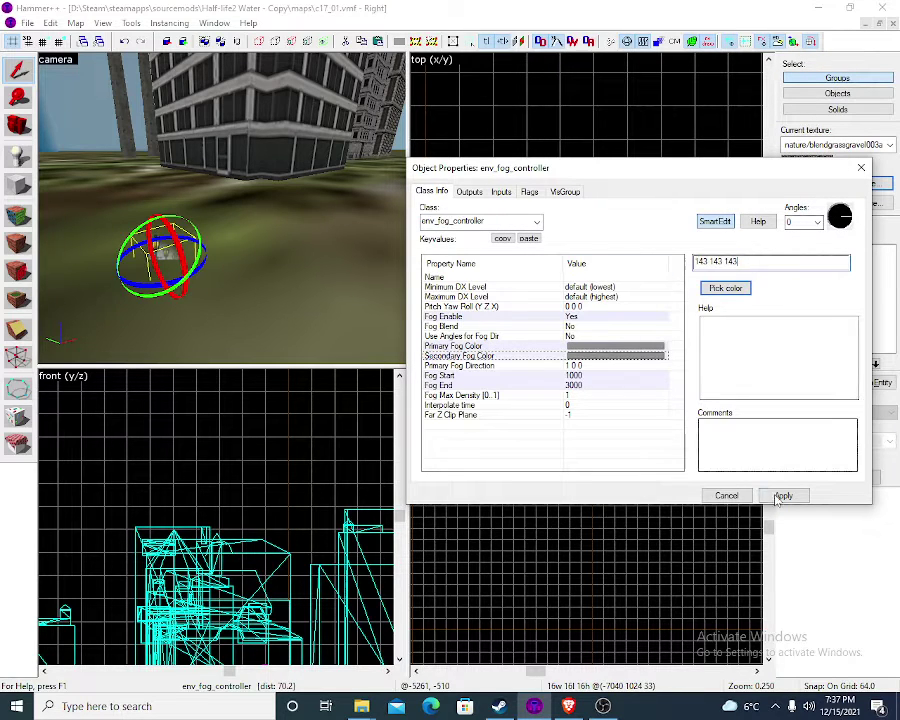
{"action": "left_click", "coordinate": [775, 496]}
{"action": "left_click", "coordinate": [744, 495]}
{"action": "key", "text": "z"}
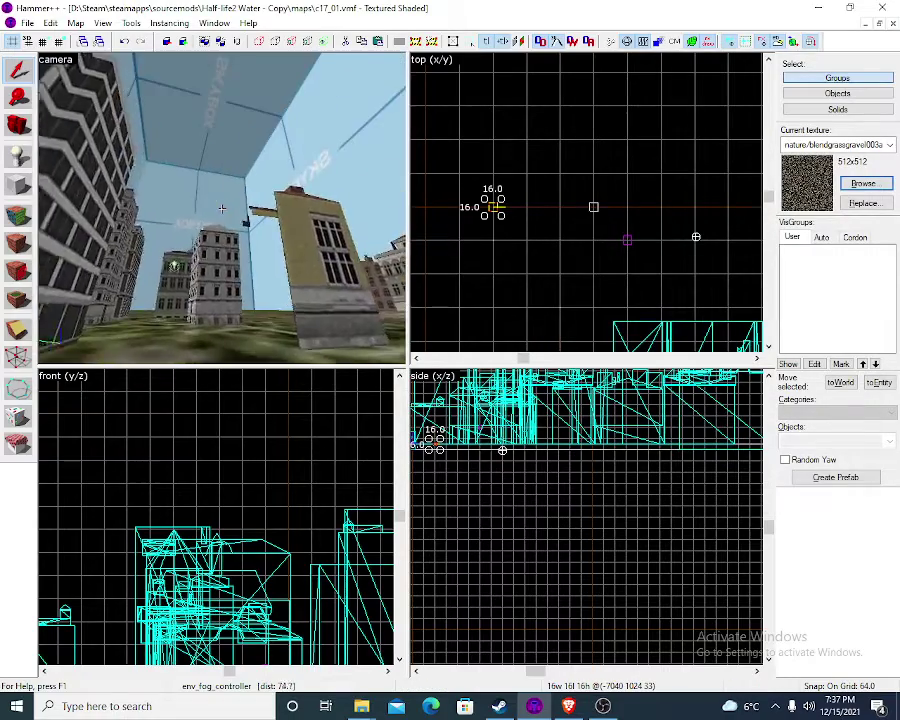
{"action": "key", "text": "w"}
{"action": "key", "text": "w"}
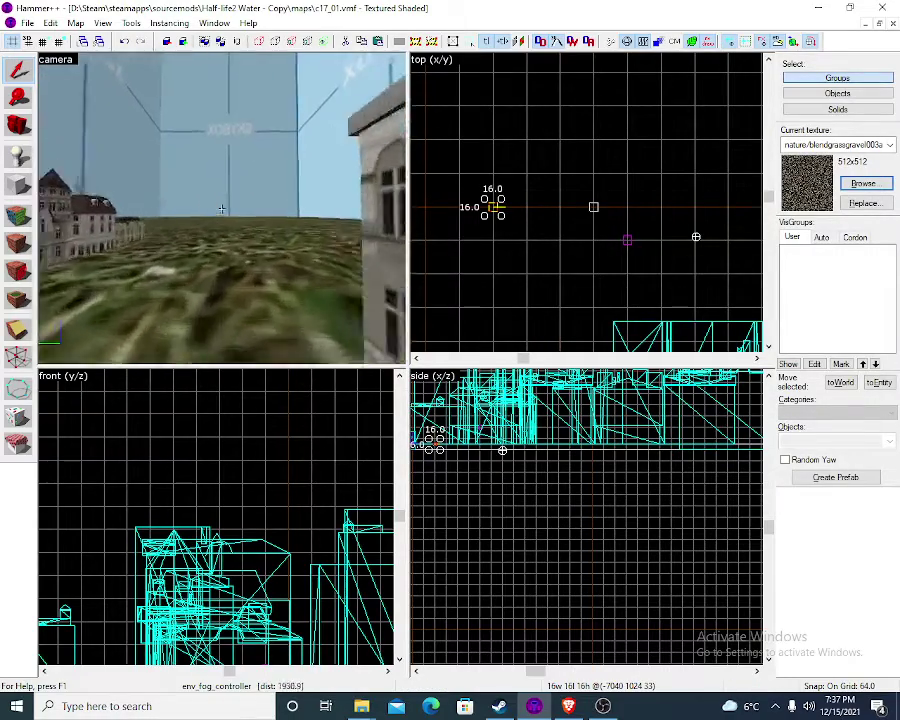
Place a new entity on the open grass beside the building and change its class to prop_physics, applying the change
{"action": "key", "text": "z"}
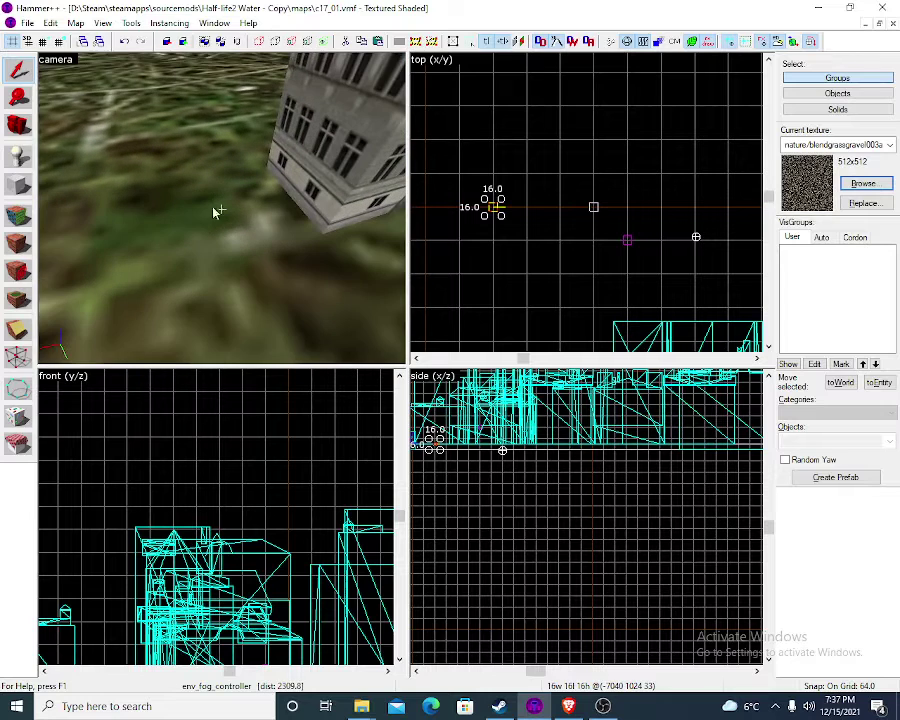
{"action": "left_click", "coordinate": [17, 157]}
{"action": "left_click", "coordinate": [120, 225]}
{"action": "left_click", "coordinate": [17, 72]}
{"action": "left_click", "coordinate": [120, 215]}
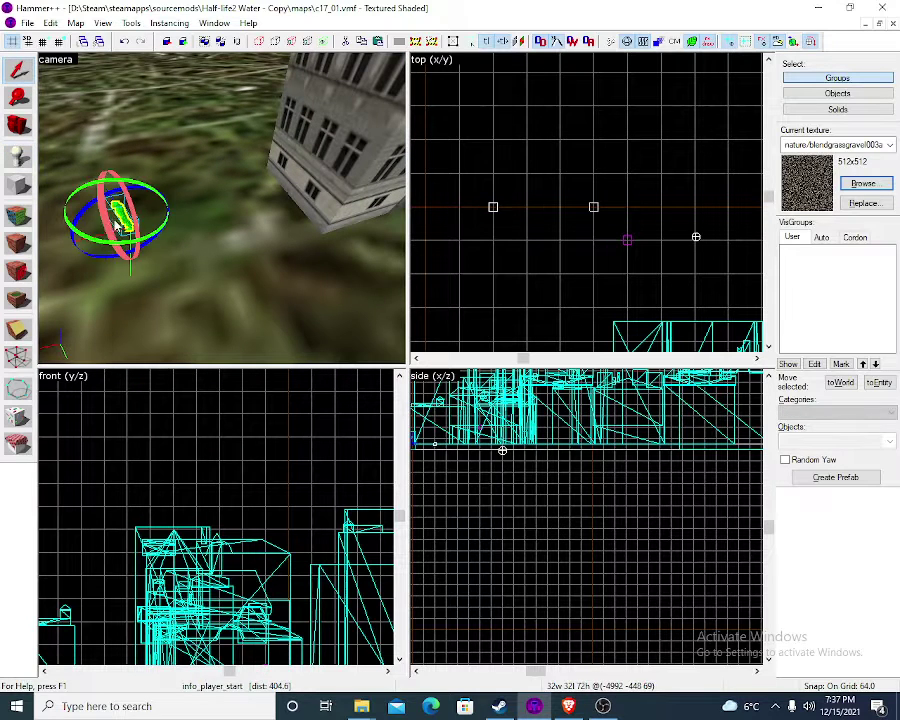
{"action": "double_click", "coordinate": [122, 218]}
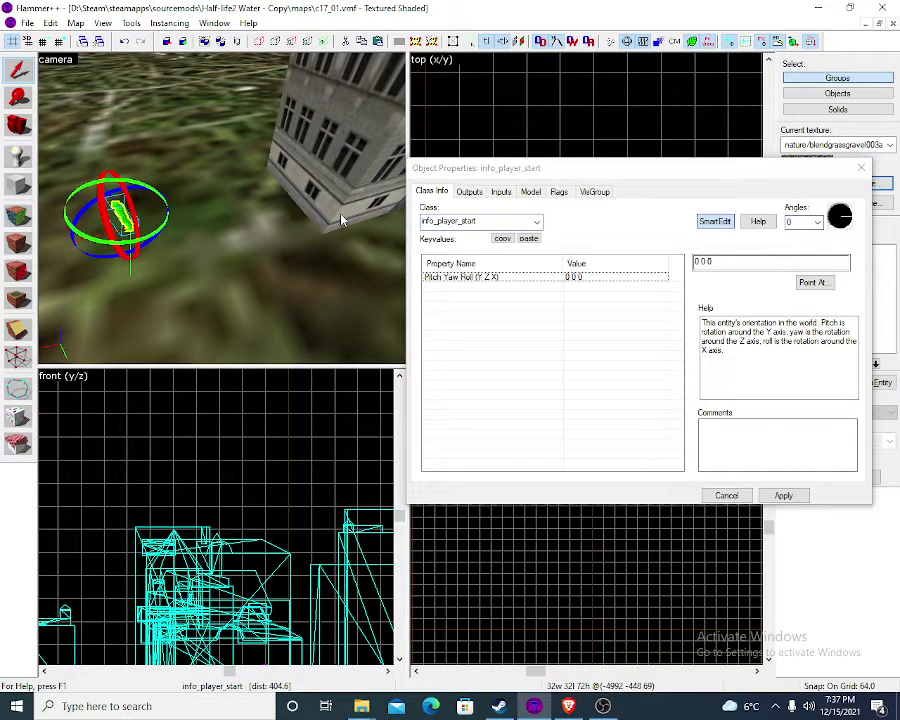
{"action": "left_click", "coordinate": [428, 224]}
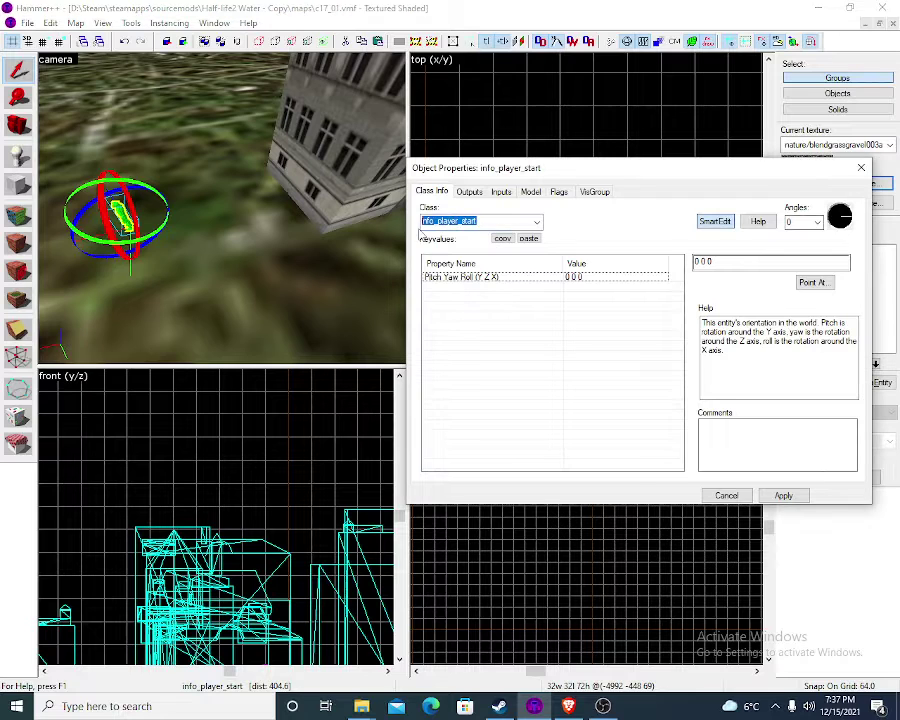
{"action": "type", "text": "prop"}
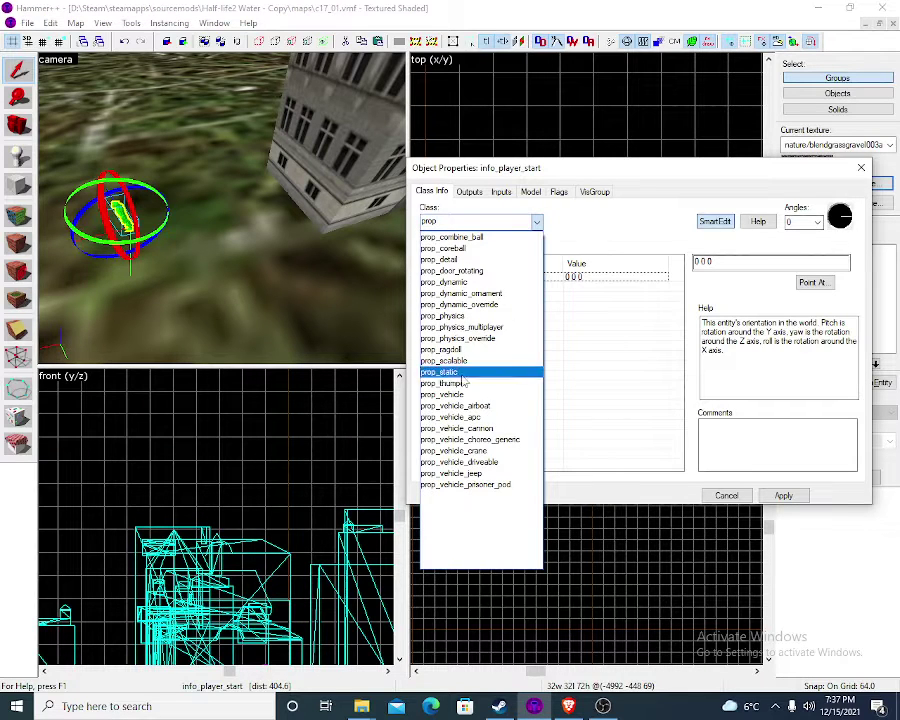
{"action": "left_click", "coordinate": [475, 318]}
{"action": "left_click", "coordinate": [782, 495]}
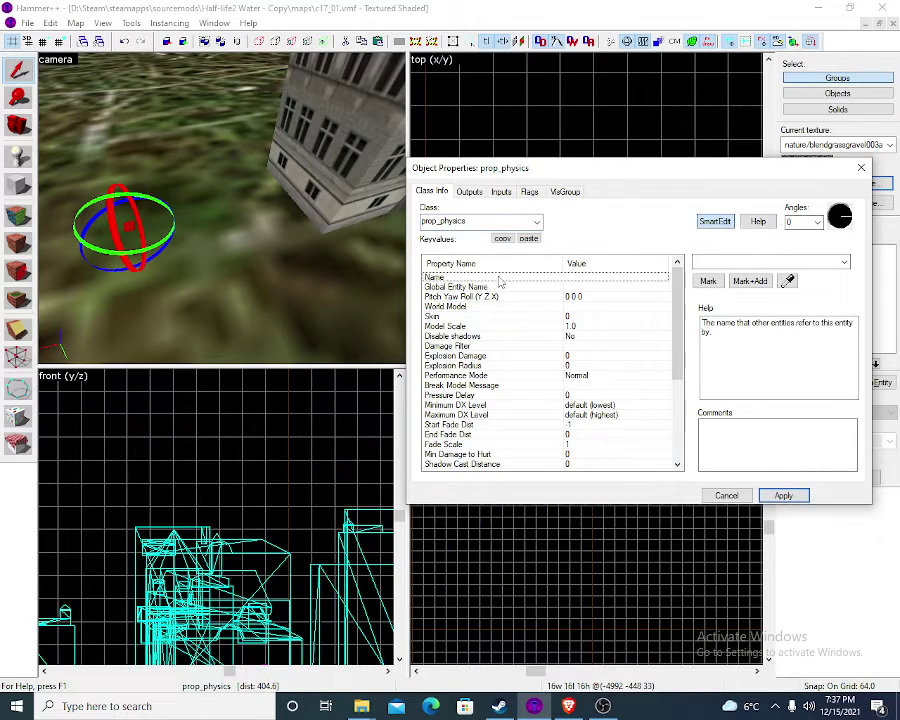
Choose row_hill_cluster.mdl from the building models as the new prop's World Model and apply it
{"action": "left_click", "coordinate": [513, 326]}
{"action": "left_click", "coordinate": [480, 306]}
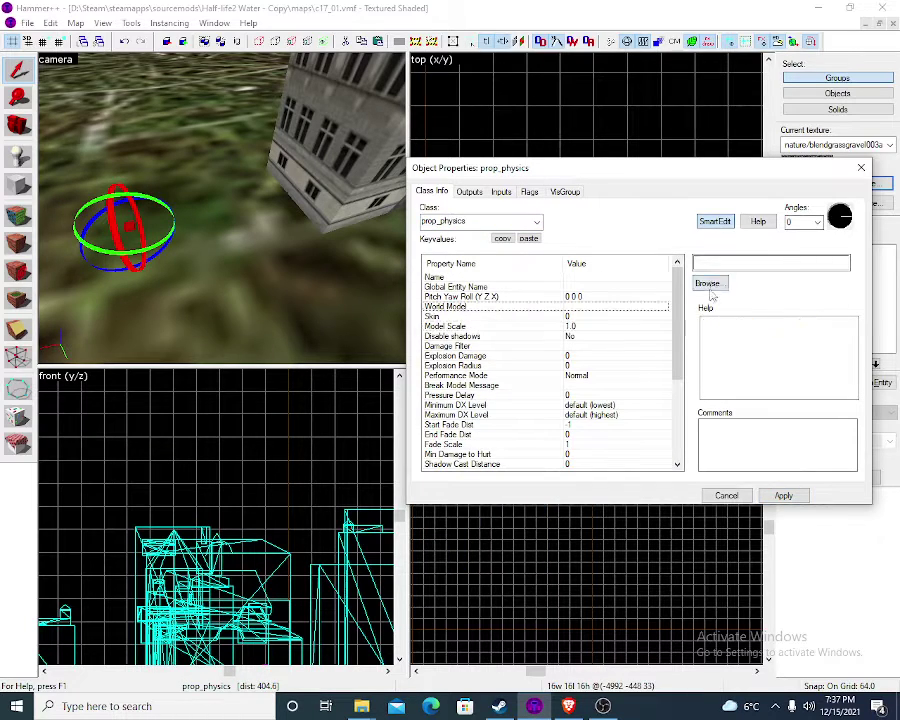
{"action": "left_click", "coordinate": [710, 283]}
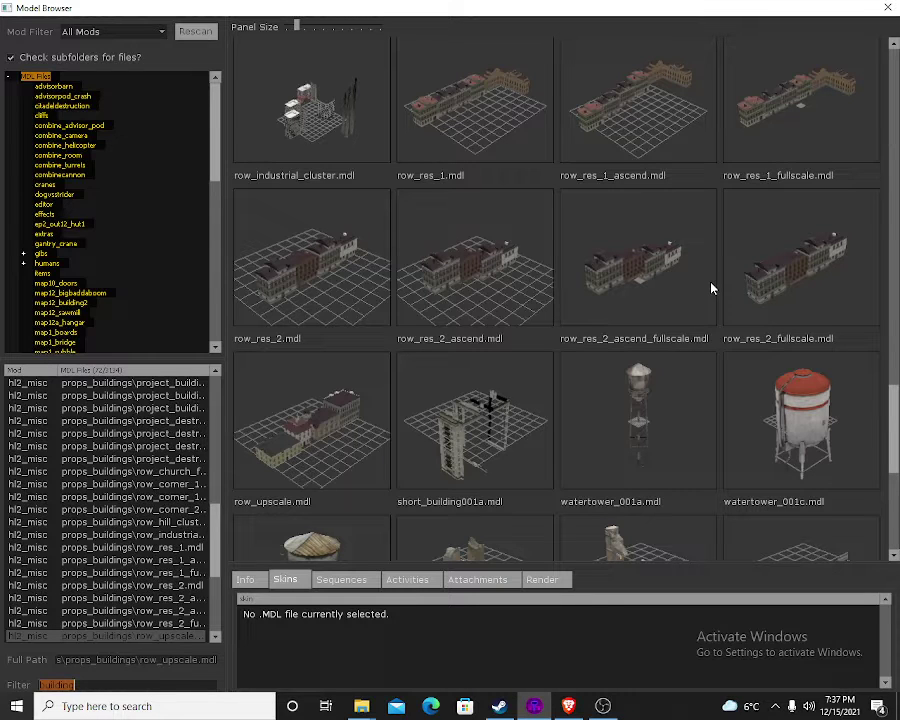
{"action": "scroll", "coordinate": [546, 327], "scroll_direction": "down", "scroll_amount": 2}
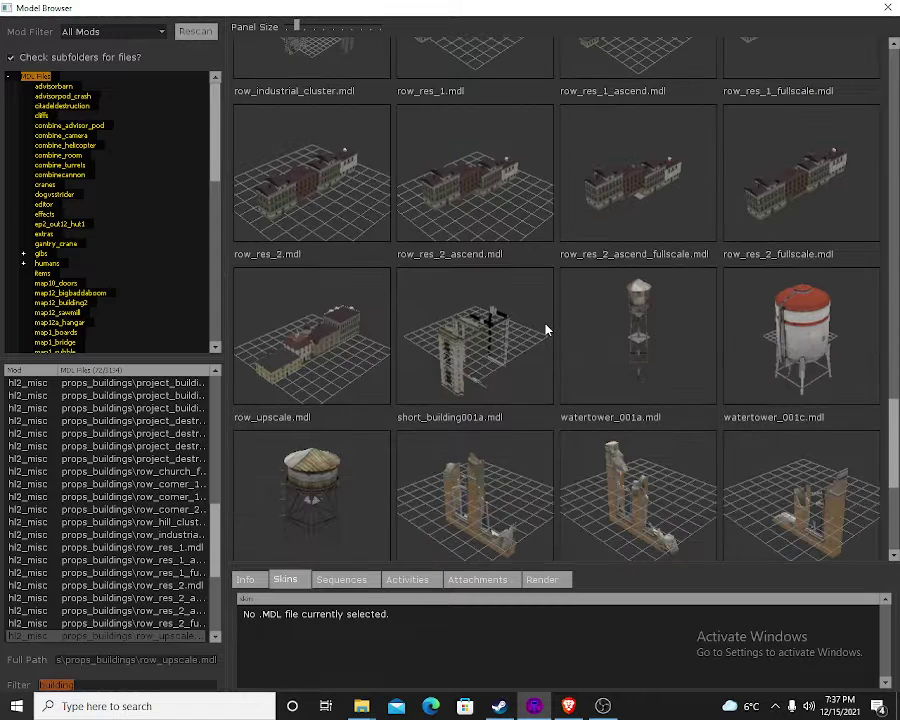
{"action": "scroll", "coordinate": [546, 330], "scroll_direction": "up", "scroll_amount": 3}
{"action": "scroll", "coordinate": [546, 330], "scroll_direction": "up", "scroll_amount": 3}
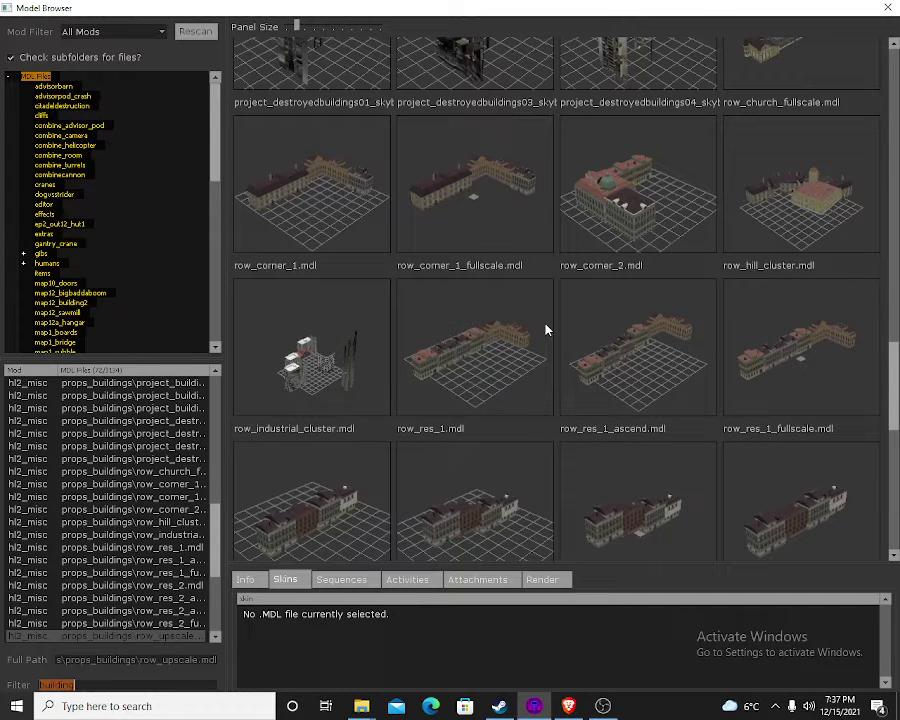
{"action": "scroll", "coordinate": [546, 327], "scroll_direction": "up", "scroll_amount": 2}
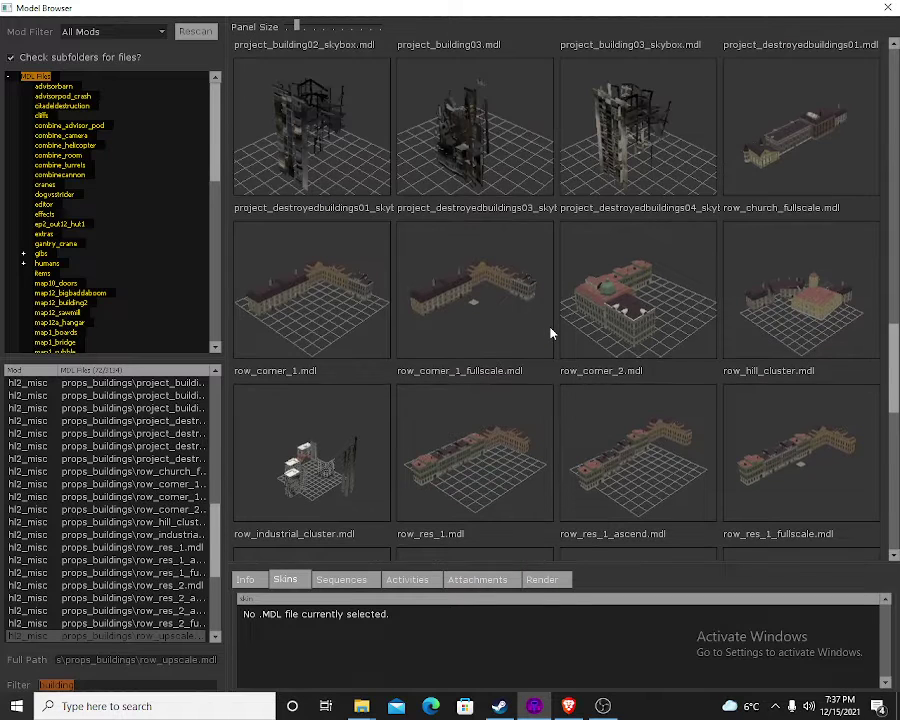
{"action": "scroll", "coordinate": [550, 333], "scroll_direction": "down", "scroll_amount": 7}
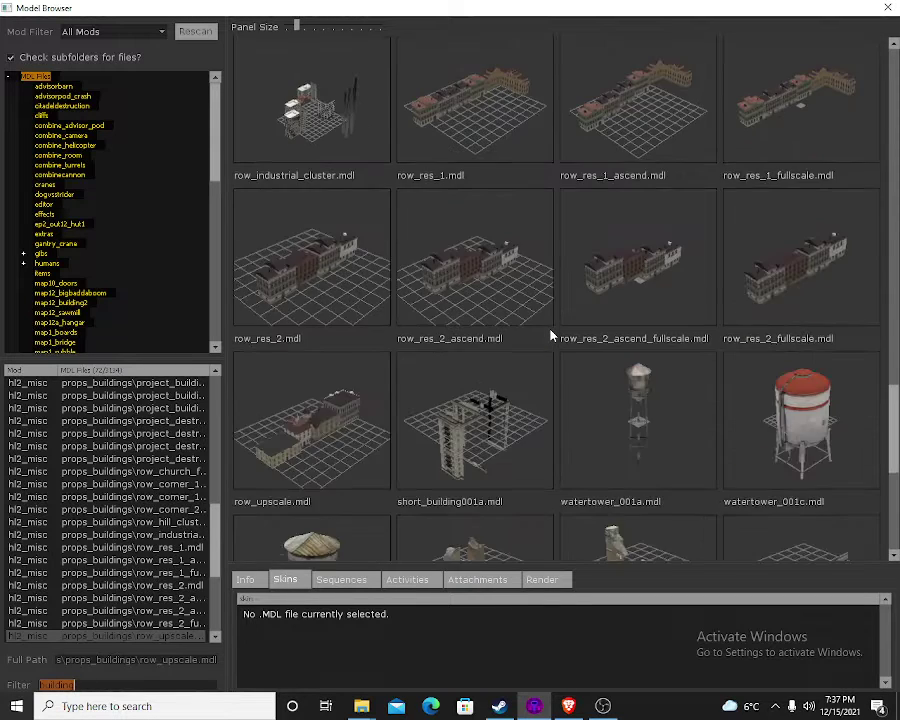
{"action": "scroll", "coordinate": [556, 304], "scroll_direction": "up", "scroll_amount": 2}
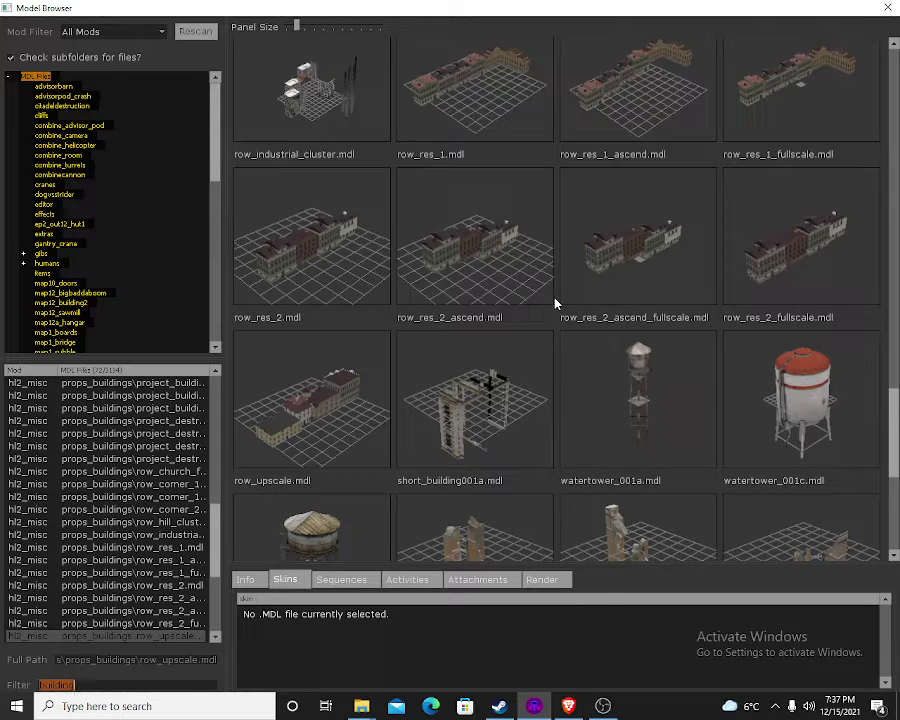
{"action": "scroll", "coordinate": [556, 304], "scroll_direction": "up", "scroll_amount": 9}
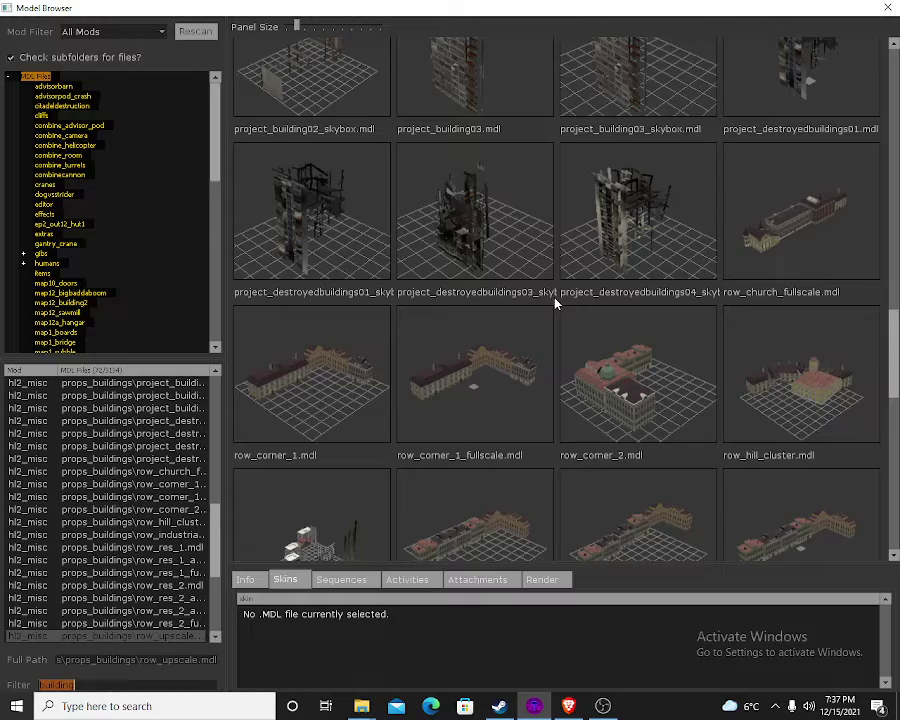
{"action": "double_click", "coordinate": [820, 388]}
{"action": "left_click", "coordinate": [783, 495]}
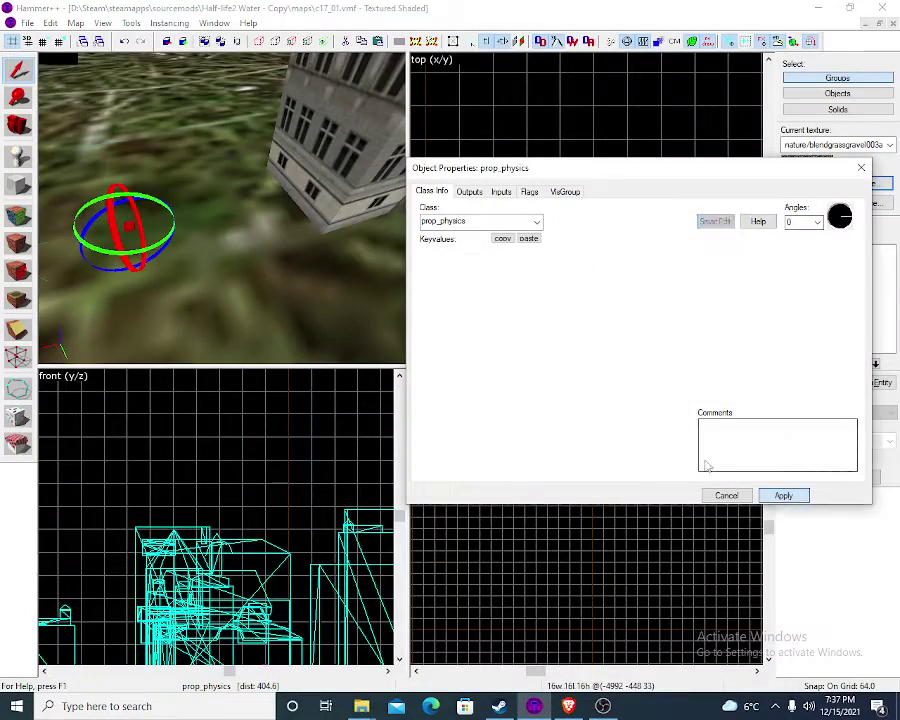
Set the hill cluster prop's Model Scale to 10, apply it, check the enlarged buildings and close the properties
{"action": "key", "text": "z"}
{"action": "key", "text": "w"}
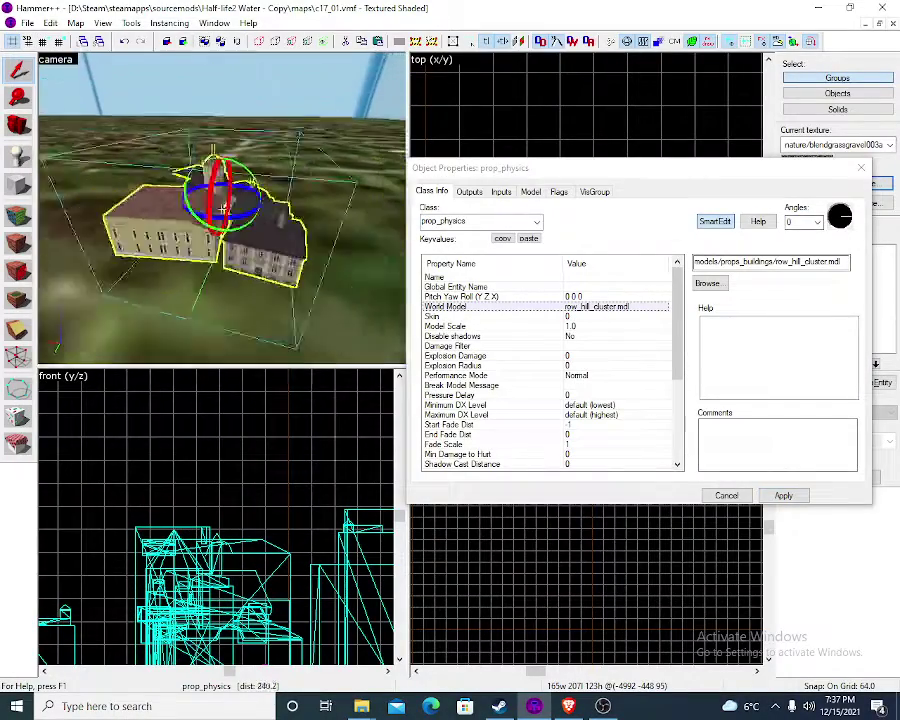
{"action": "left_click", "coordinate": [484, 326]}
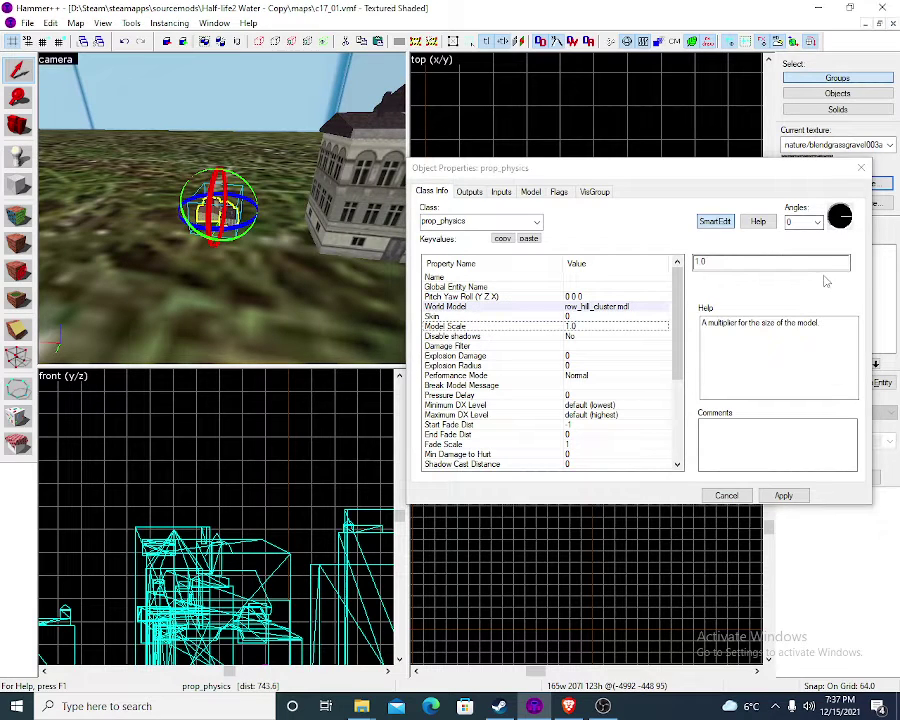
{"action": "left_click_drag", "start_coordinate": [808, 265], "coordinate": [667, 286]}
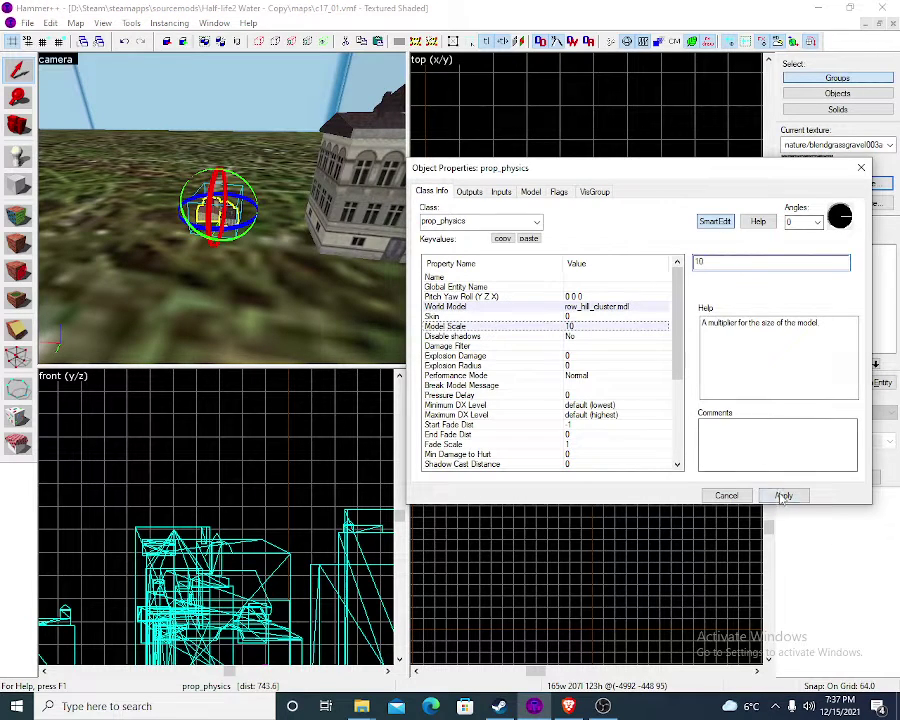
{"action": "left_click", "coordinate": [783, 496]}
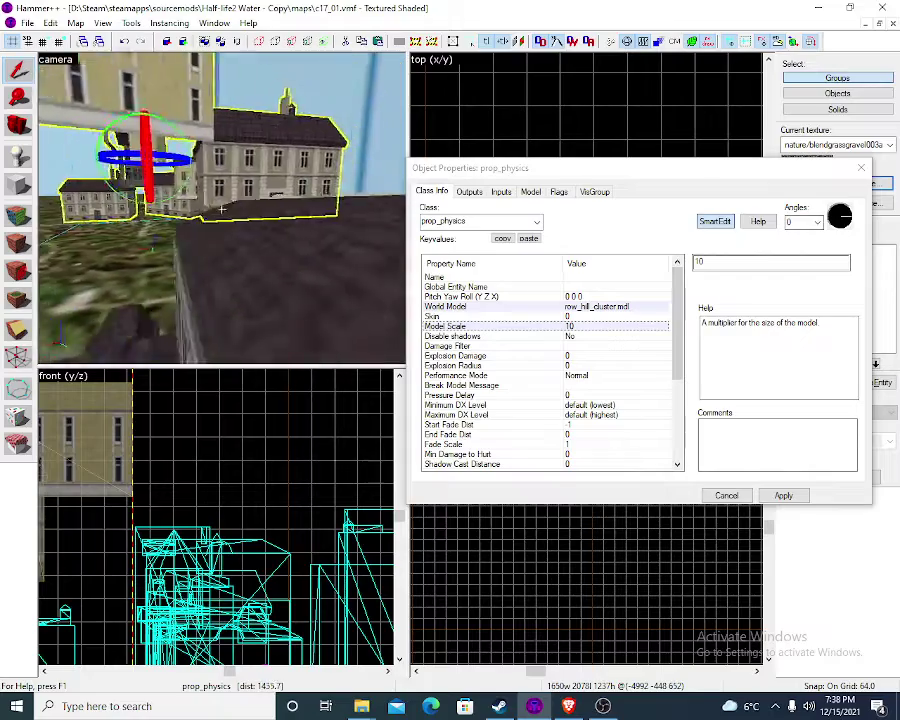
{"action": "key", "text": "a"}
{"action": "key", "text": "s"}
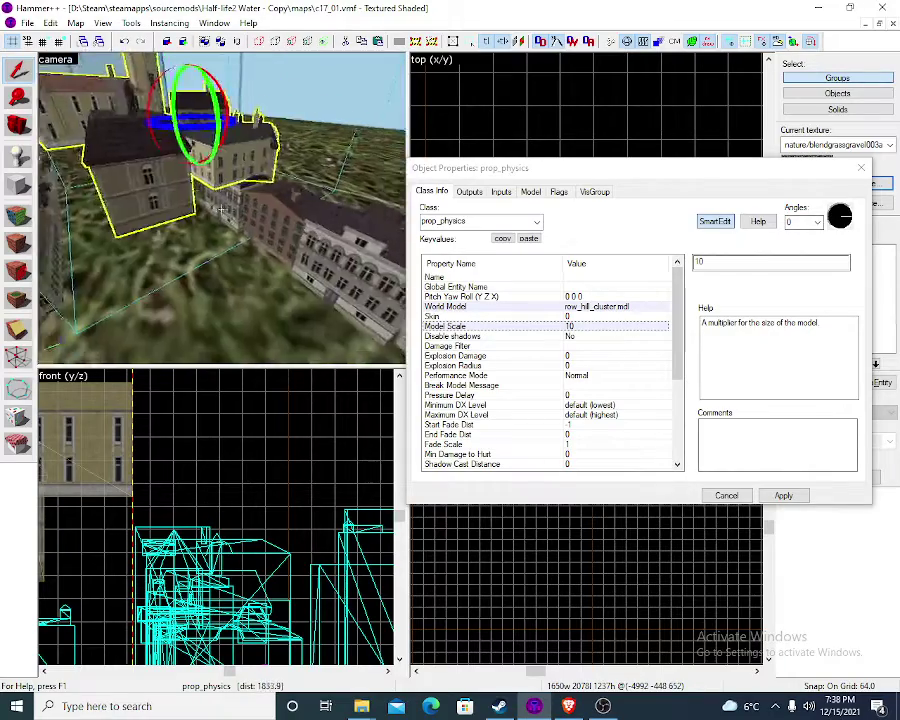
{"action": "key", "text": "w"}
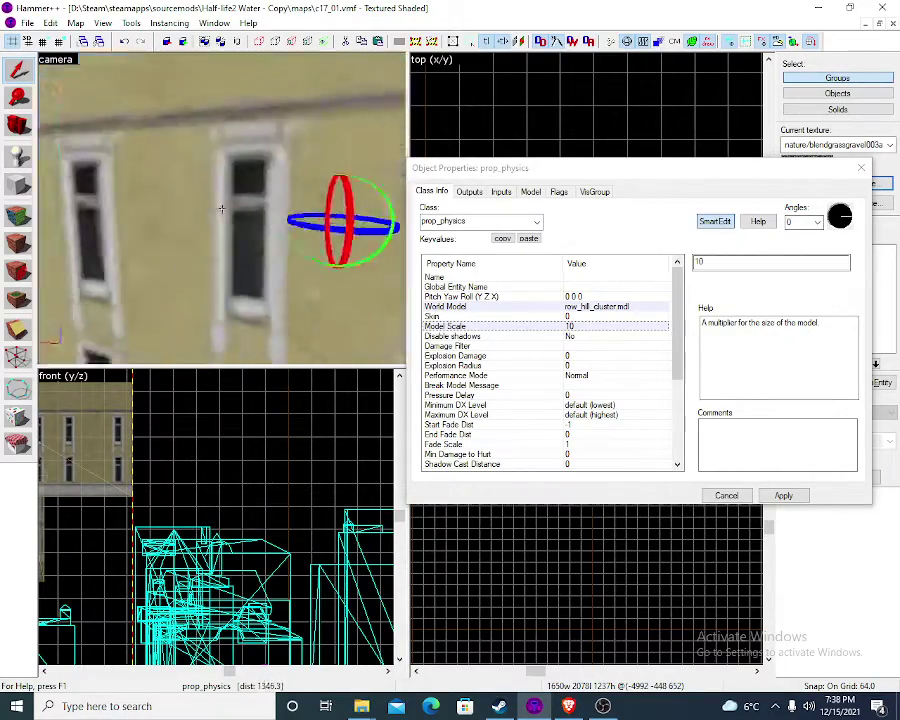
{"action": "key", "text": "s"}
{"action": "key", "text": "w"}
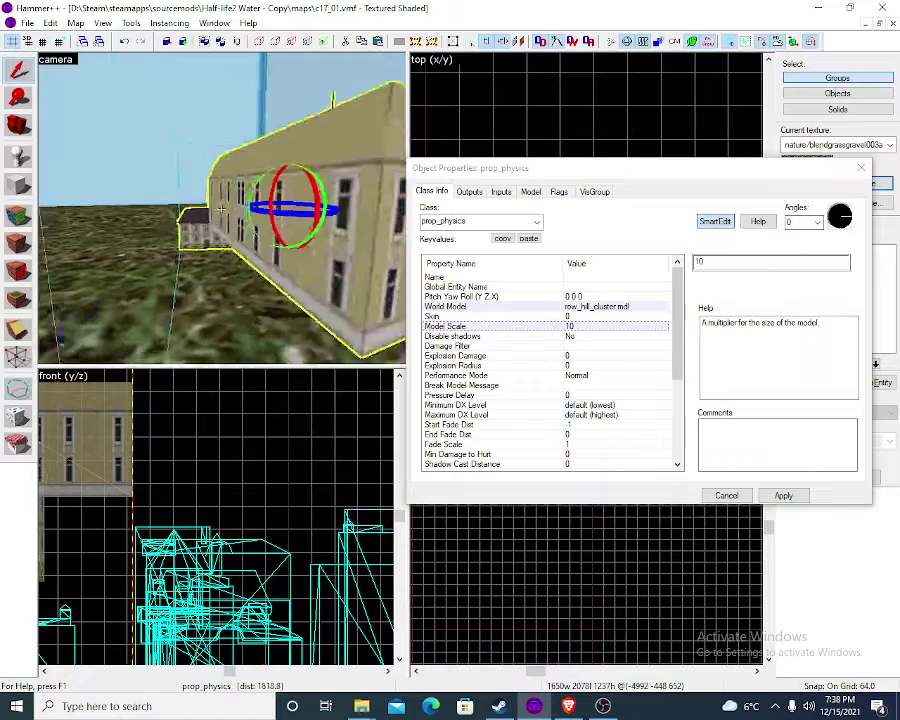
{"action": "key", "text": "z"}
{"action": "key", "text": "s"}
{"action": "left_click", "coordinate": [714, 497]}
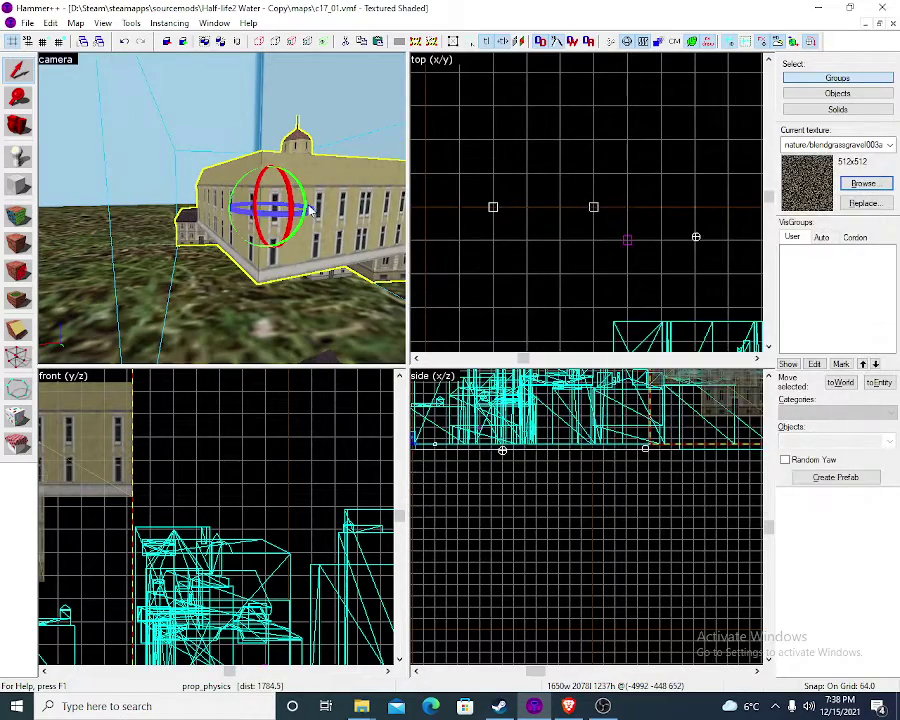
Rotate the enlarged hill cluster a quarter turn about its vertical axis
{"action": "left_click_drag", "start_coordinate": [310, 213], "coordinate": [281, 217]}
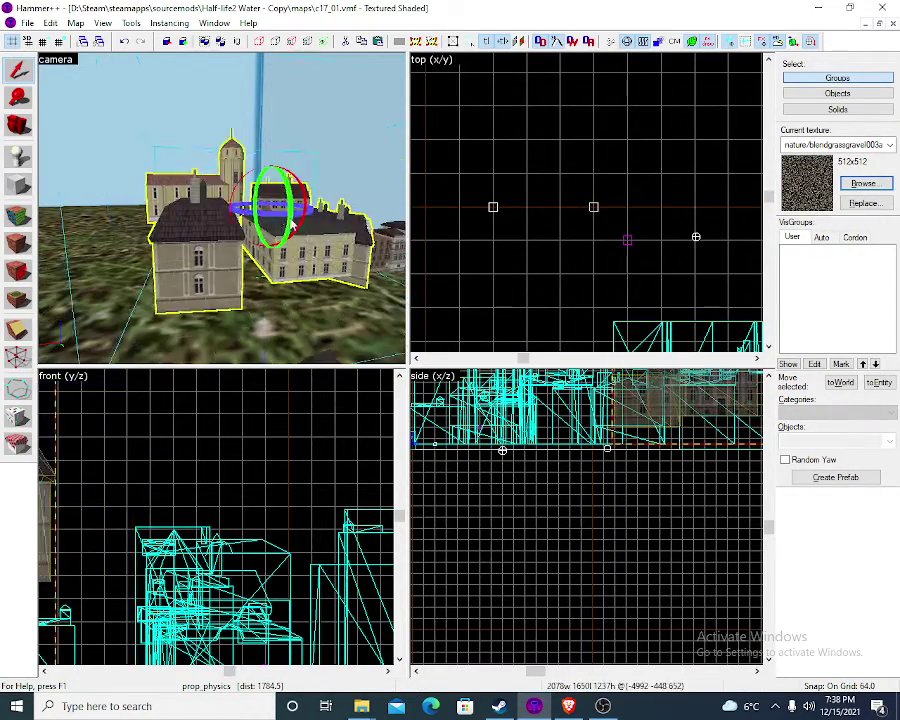
{"action": "key", "text": "z"}
{"action": "key", "text": "w"}
{"action": "key", "text": "d"}
{"action": "key", "text": "a"}
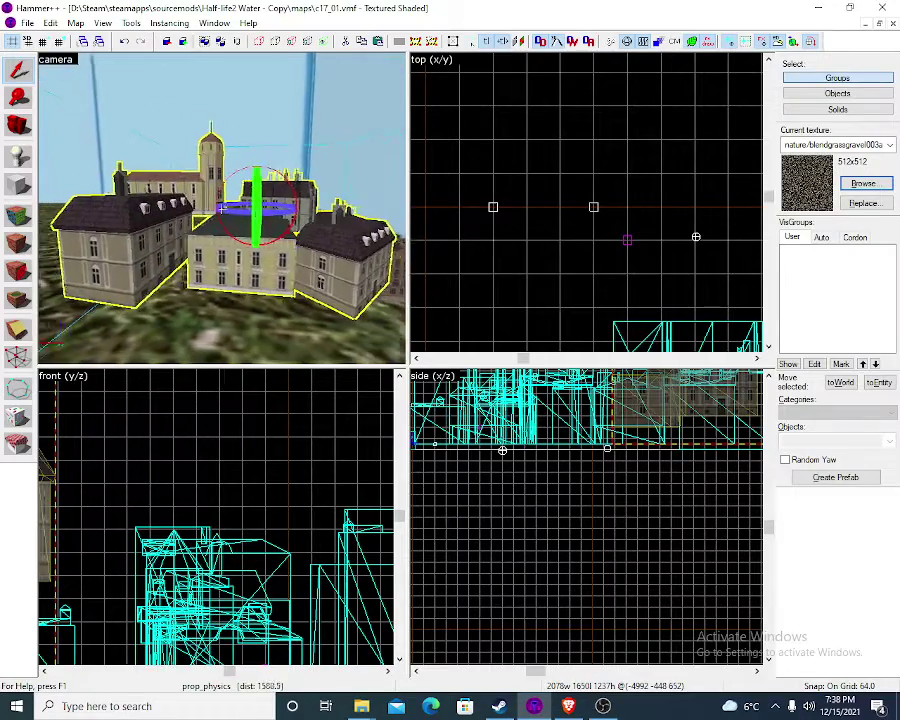
{"action": "key", "text": "z"}
Move the hill cluster well away from the existing buildings onto open ground and adjust its height
{"action": "scroll", "coordinate": [541, 432], "scroll_direction": "down", "scroll_amount": 3}
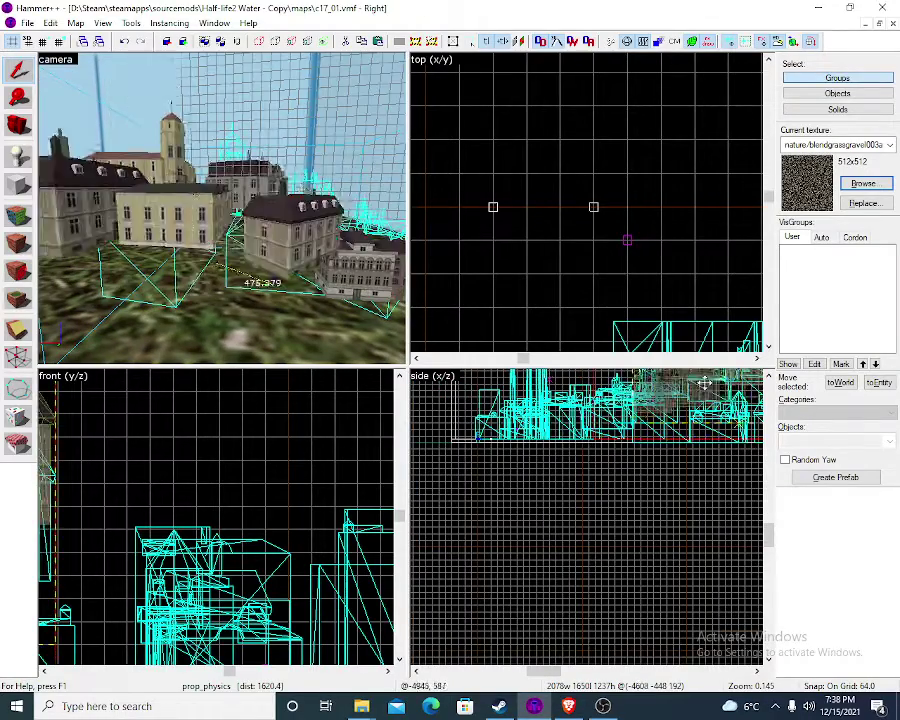
{"action": "left_click_drag", "start_coordinate": [745, 379], "coordinate": [786, 502]}
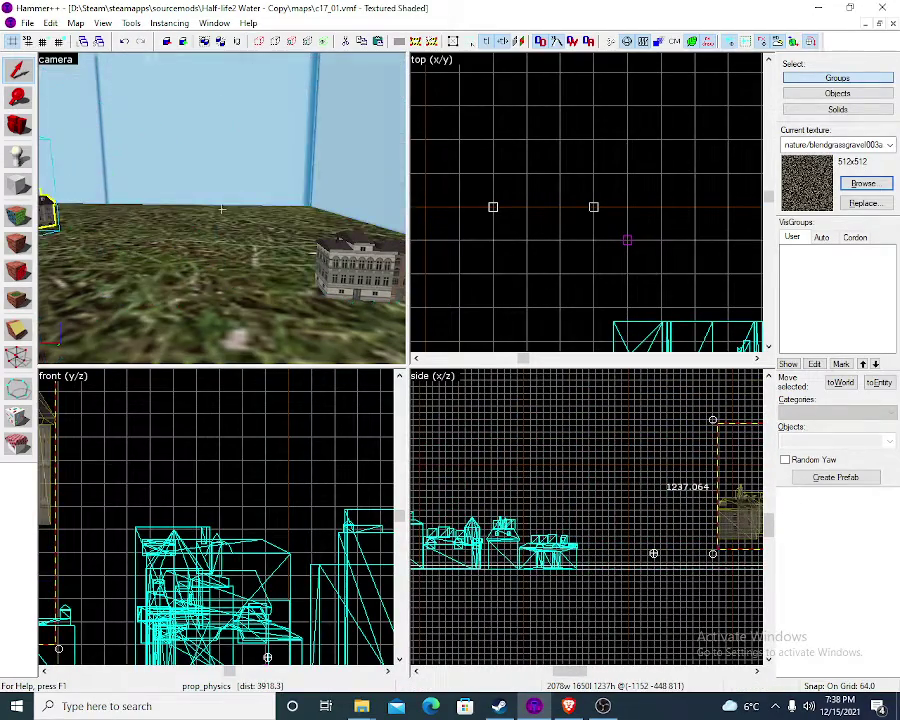
{"action": "key", "text": "z"}
{"action": "scroll", "coordinate": [130, 461], "scroll_direction": "down", "scroll_amount": 5}
{"action": "left_click_drag", "start_coordinate": [80, 448], "coordinate": [183, 484]}
{"action": "key", "text": "z"}
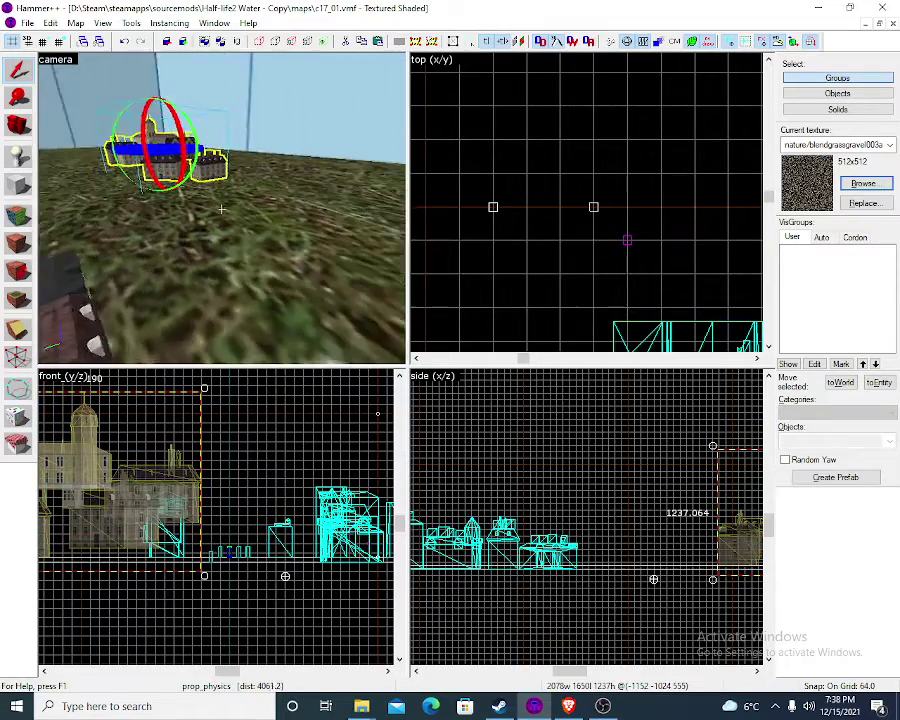
Bring the hill cluster back beside the existing row buildings and settle it lower over the ground
{"action": "key", "text": "w"}
{"action": "key", "text": "s"}
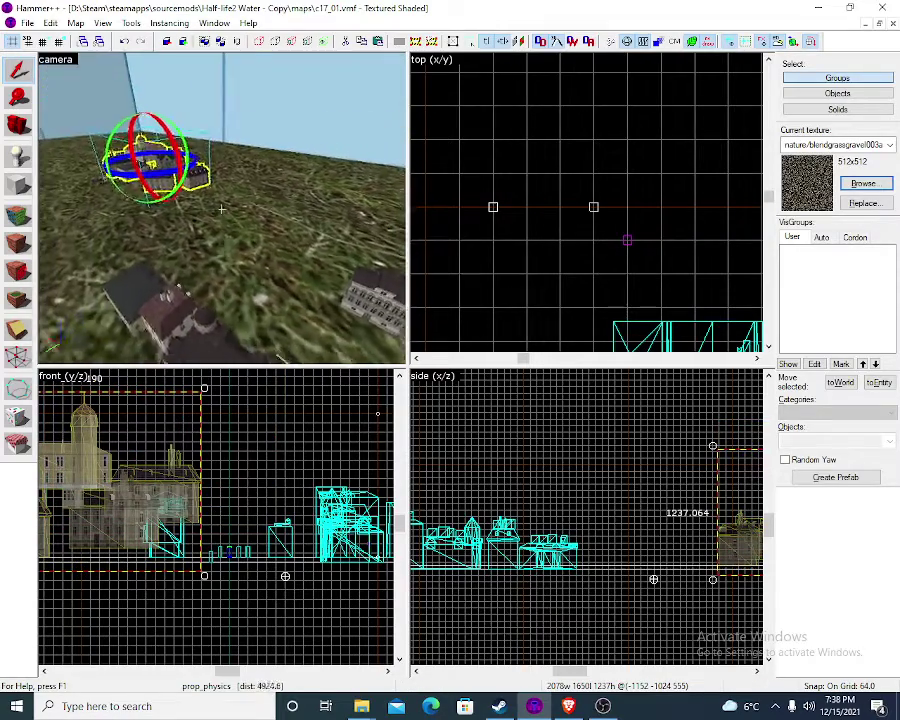
{"action": "scroll", "coordinate": [221, 208], "scroll_direction": "down", "scroll_amount": 2}
{"action": "scroll", "coordinate": [718, 500], "scroll_direction": "down", "scroll_amount": 2}
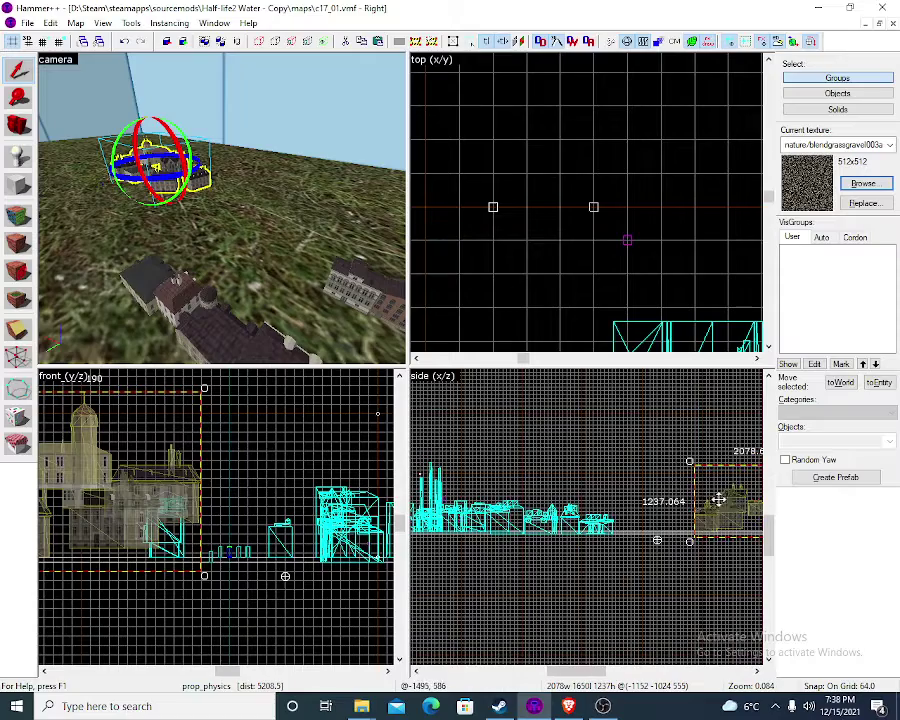
{"action": "left_click_drag", "start_coordinate": [718, 500], "coordinate": [538, 504]}
{"action": "left_click_drag", "start_coordinate": [162, 493], "coordinate": [215, 491]}
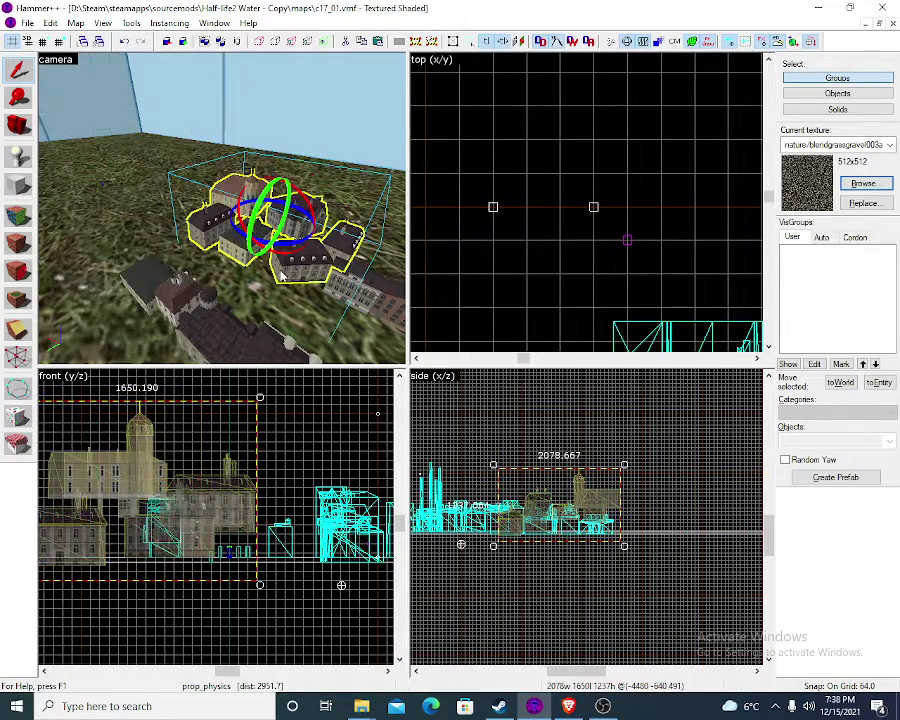
Check how the hill cluster sits among the neighbouring buildings and delete it from the map
{"action": "key", "text": "z"}
{"action": "key", "text": "w"}
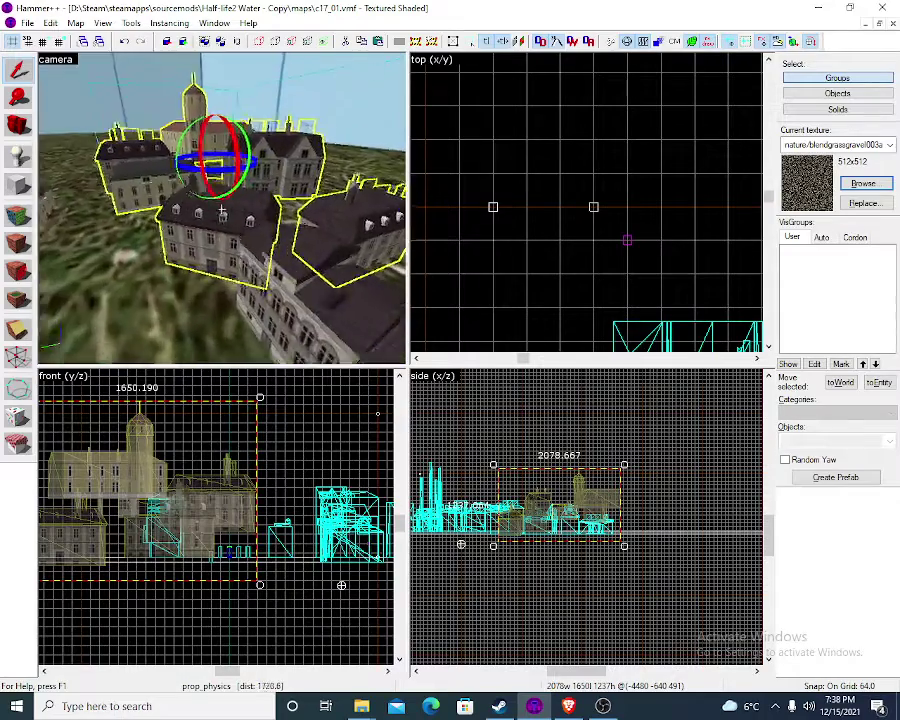
{"action": "key", "text": "w"}
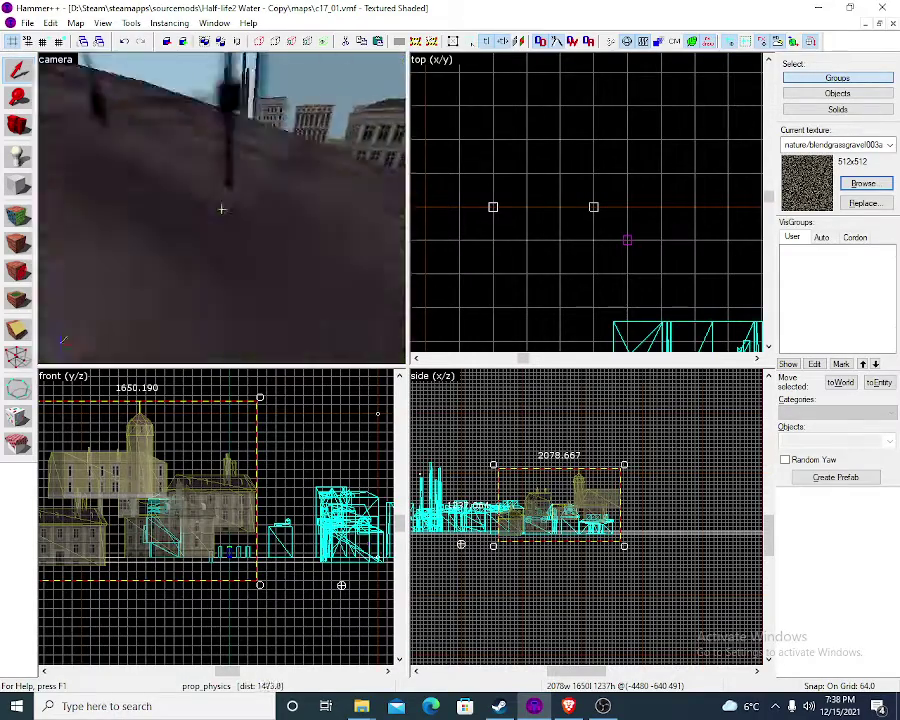
{"action": "key", "text": "w"}
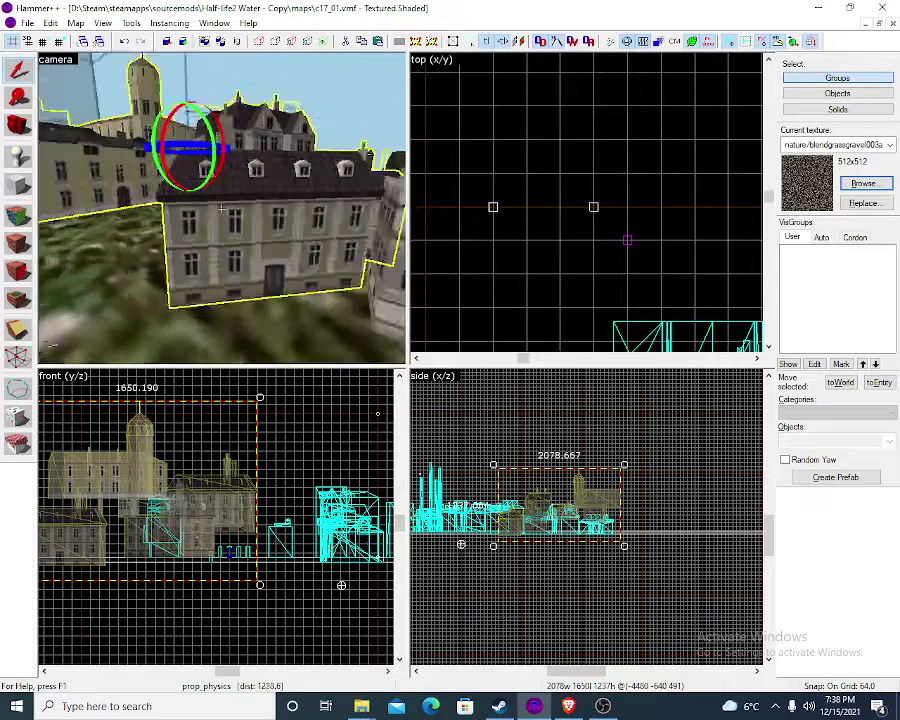
{"action": "left_click_drag", "start_coordinate": [222, 209], "coordinate": [315, 172]}
{"action": "key", "text": "w"}
{"action": "key", "text": "z"}
{"action": "key", "text": "Delete"}
{"action": "key", "text": "z"}
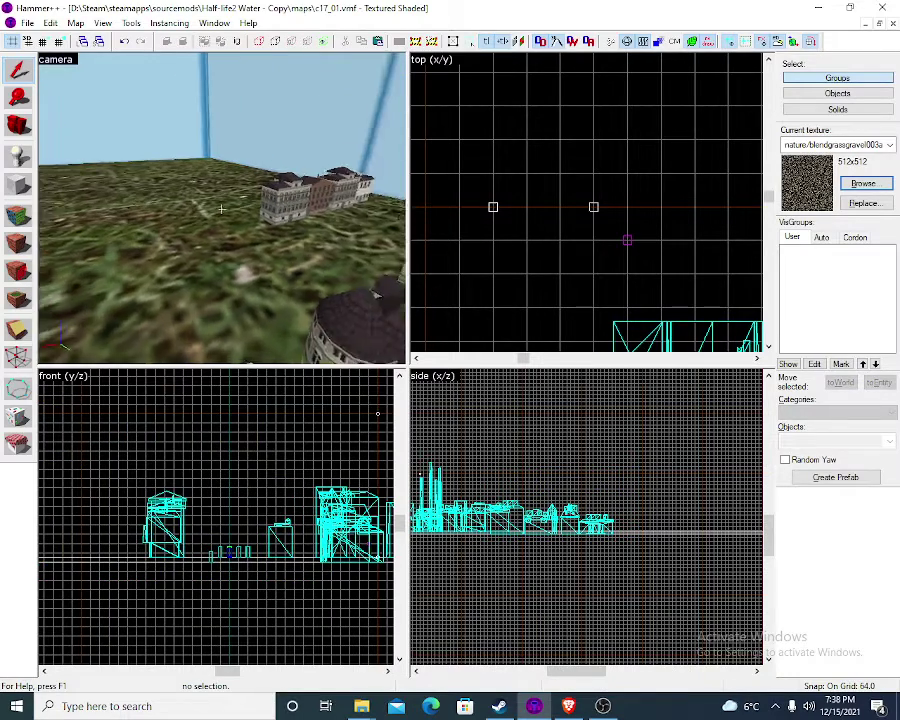
Place a new point entity on the open grass beside the row buildings
{"action": "key", "text": "w"}
{"action": "key", "text": "w"}
{"action": "key", "text": "z"}
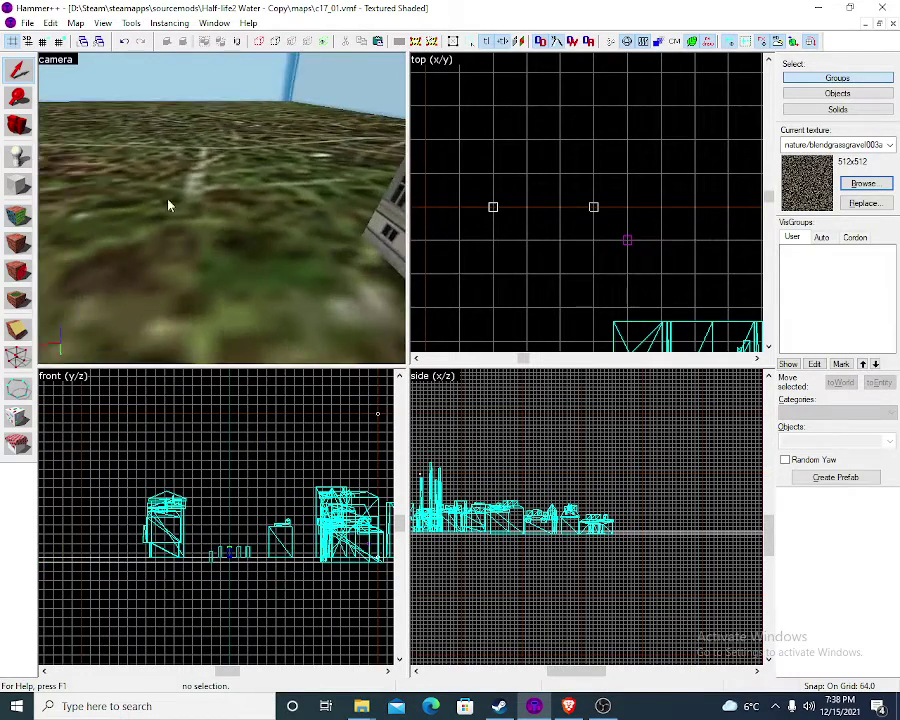
{"action": "key", "text": "s"}
{"action": "left_click", "coordinate": [18, 157]}
{"action": "left_click", "coordinate": [202, 270]}
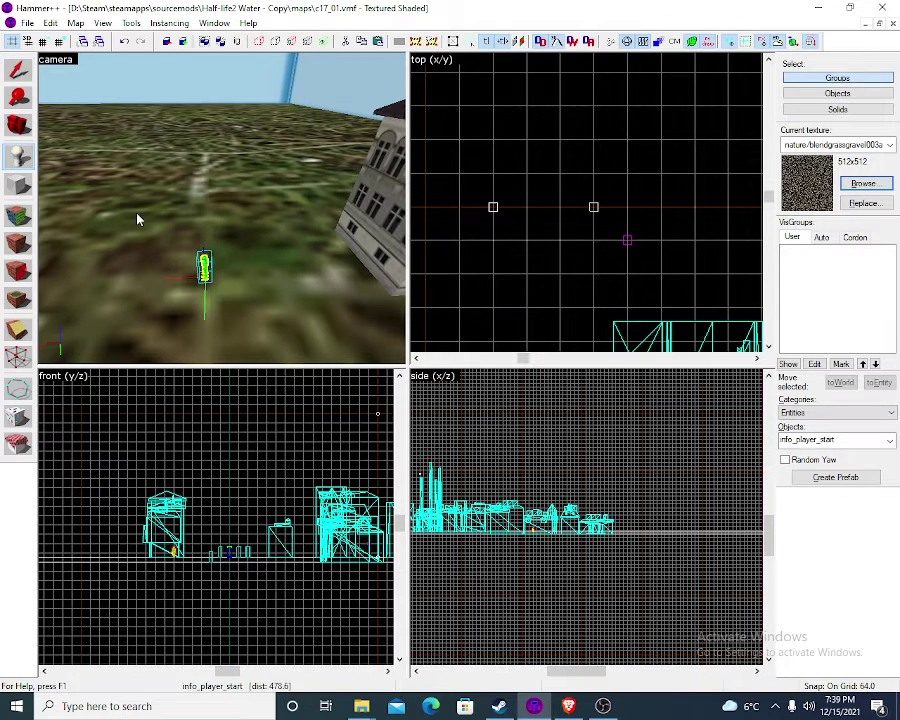
Change the new entity's class to prop_physics
{"action": "left_click", "coordinate": [27, 77]}
{"action": "double_click", "coordinate": [211, 266]}
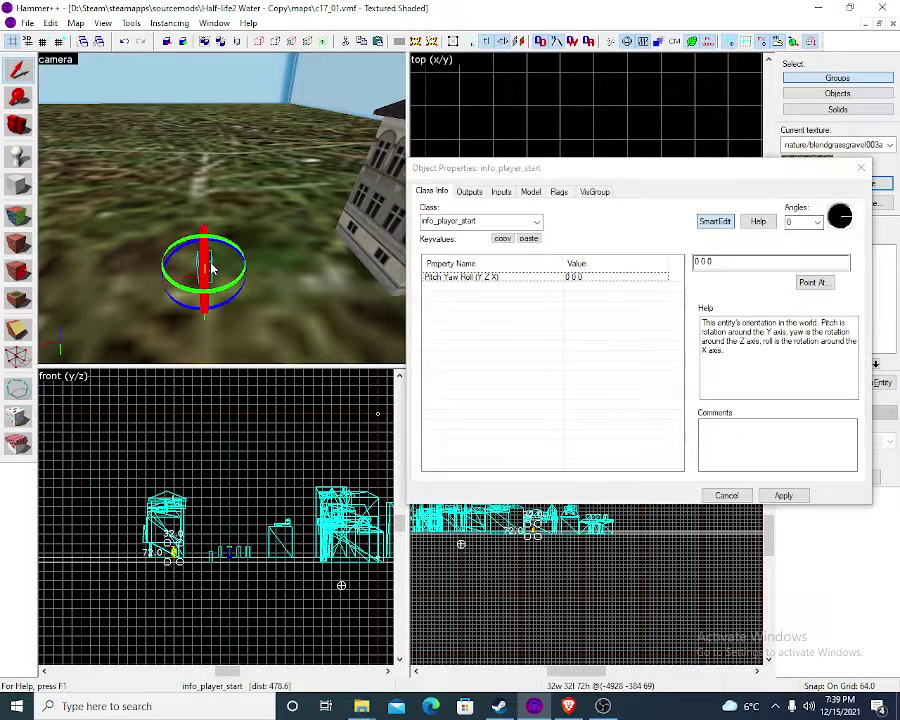
{"action": "scroll", "coordinate": [375, 232], "scroll_direction": "down", "scroll_amount": 5}
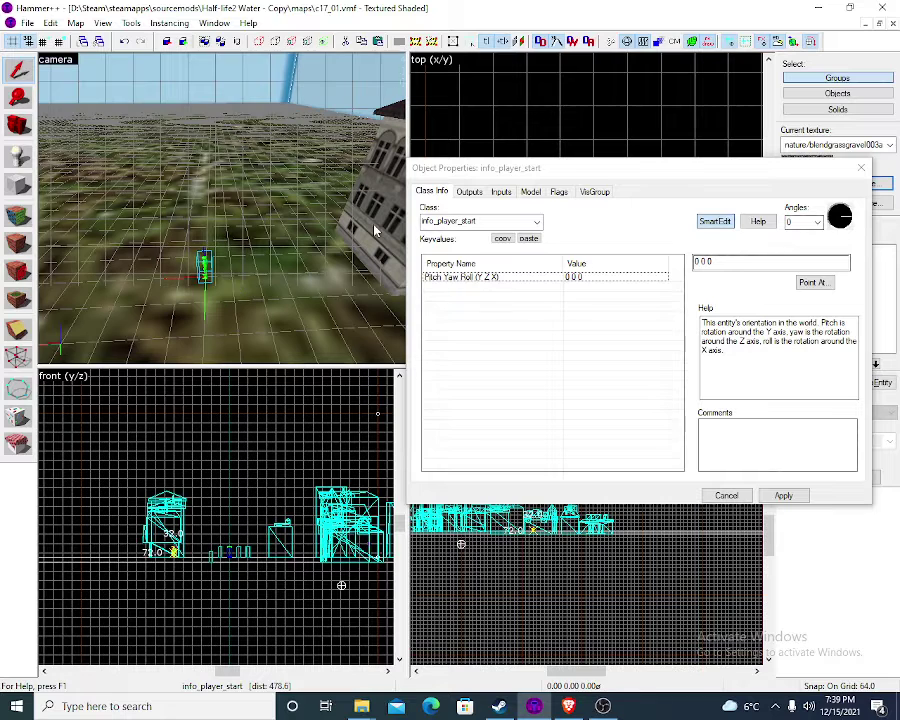
{"action": "left_click", "coordinate": [518, 226]}
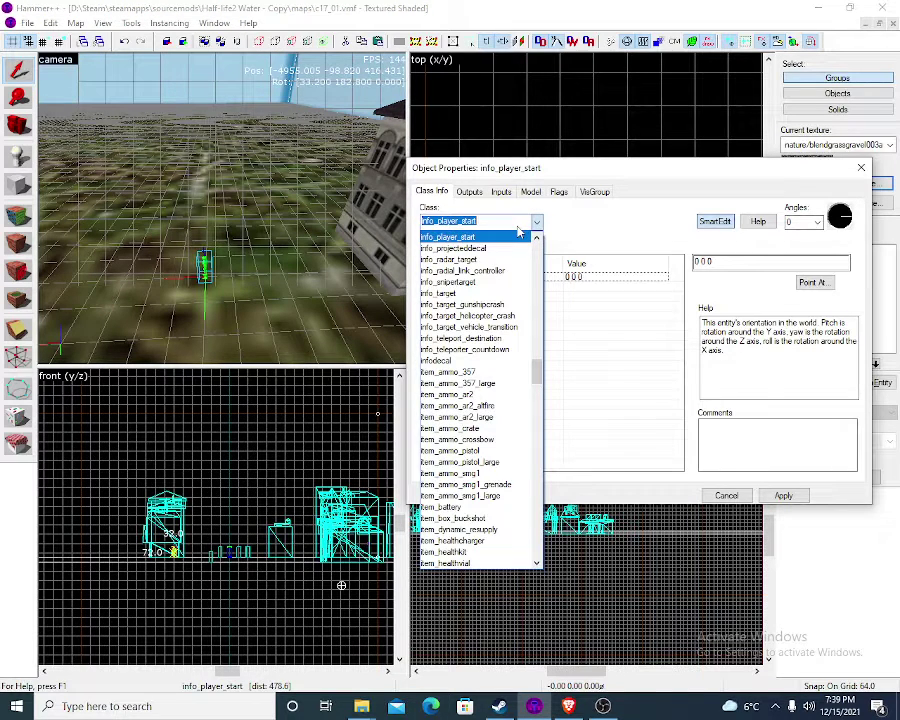
{"action": "type", "text": "prop"}
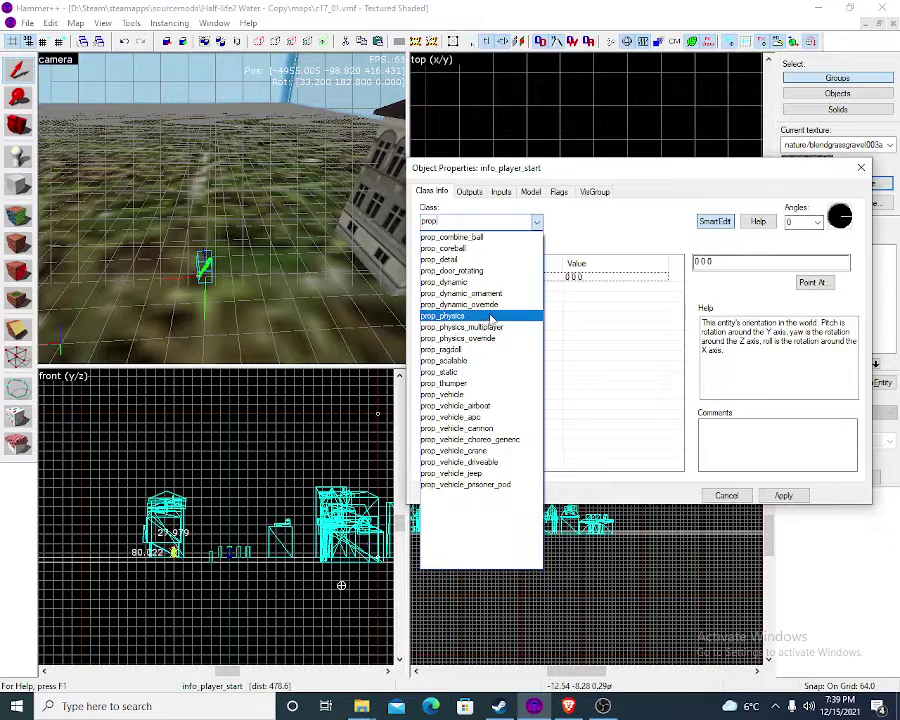
{"action": "left_click", "coordinate": [481, 320]}
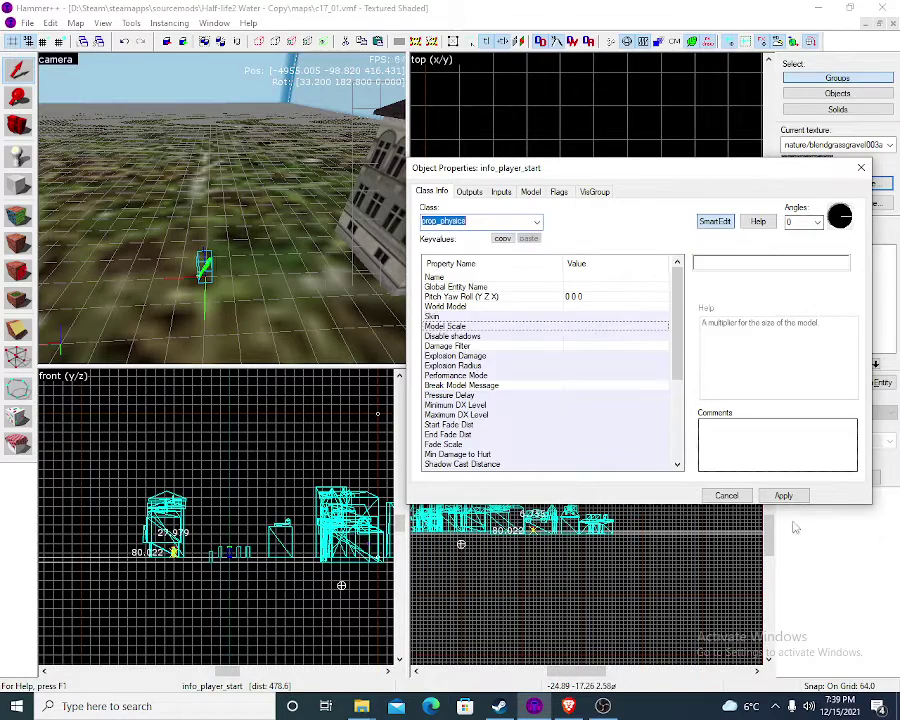
Browse the building models available for the prop's world model, from city blocks to broken debris pieces
{"action": "left_click", "coordinate": [560, 306]}
{"action": "left_click", "coordinate": [706, 284]}
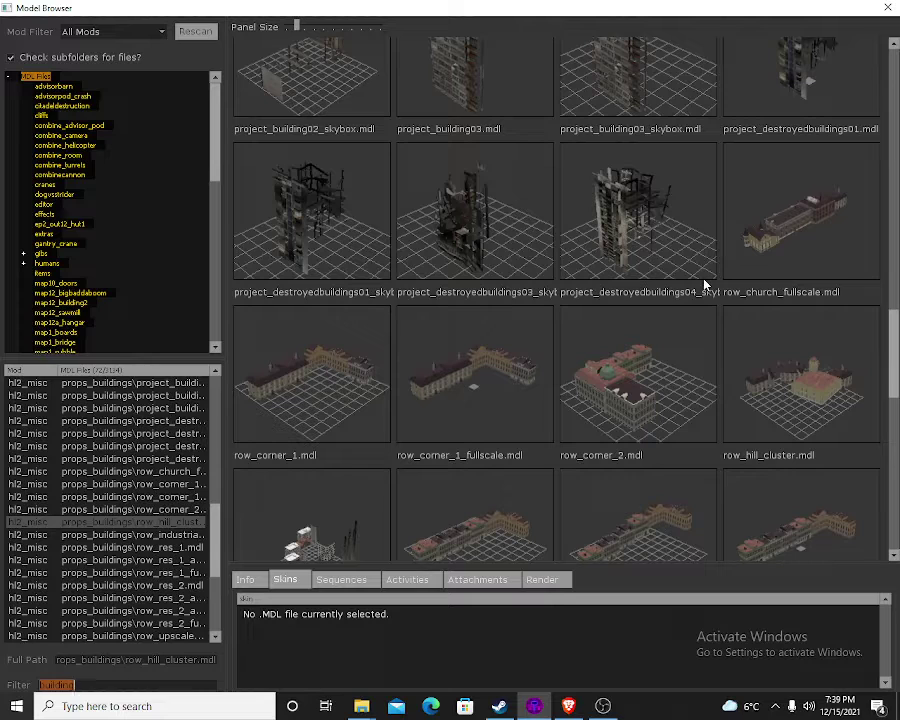
{"action": "scroll", "coordinate": [125, 518], "scroll_direction": "down", "scroll_amount": 5}
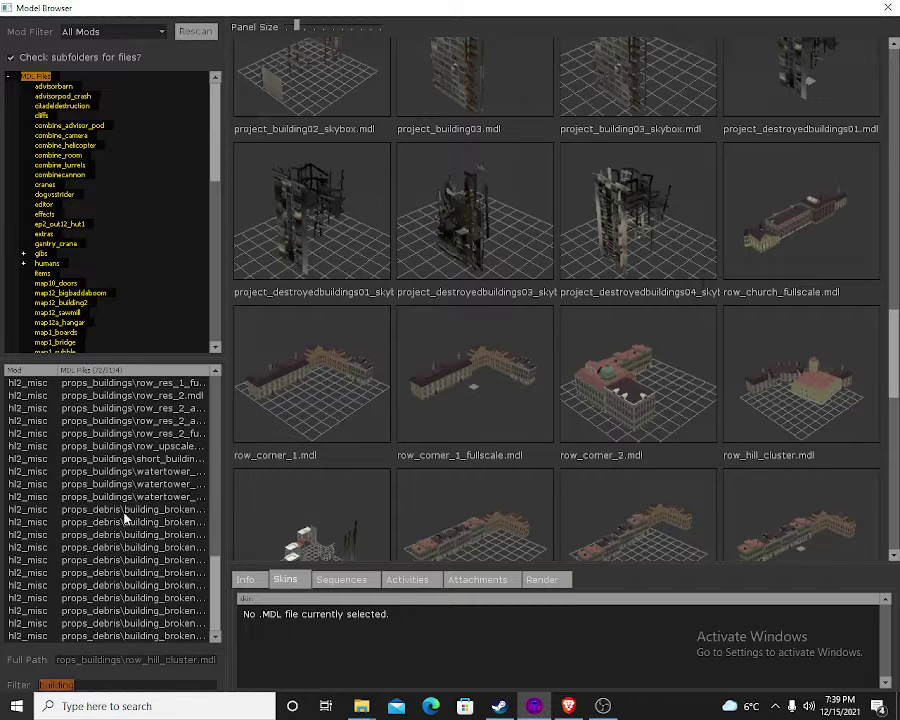
{"action": "left_click", "coordinate": [173, 610]}
{"action": "left_click", "coordinate": [164, 546]}
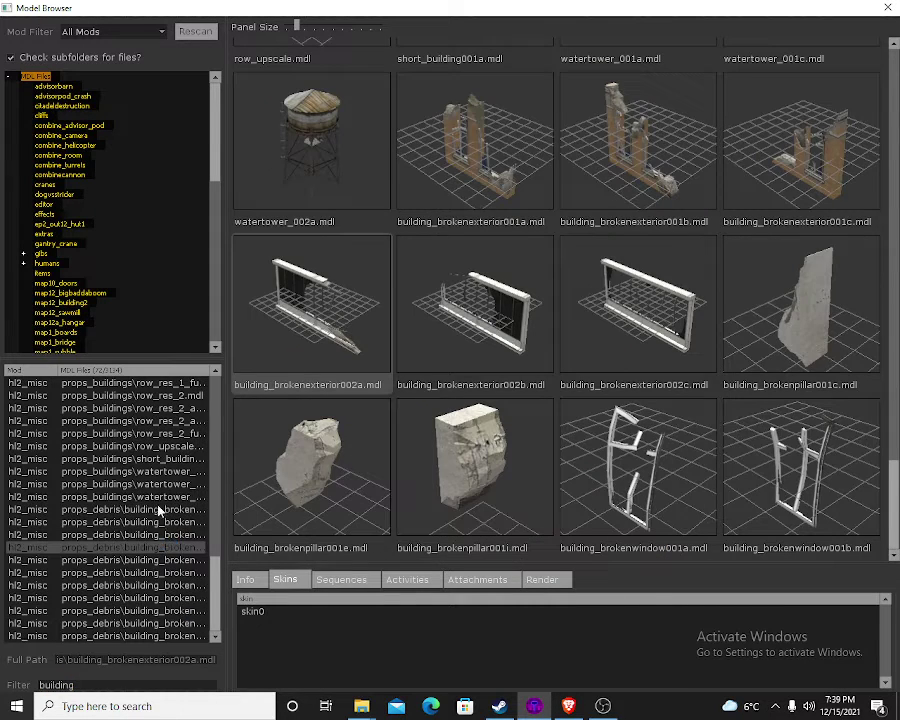
{"action": "scroll", "coordinate": [158, 508], "scroll_direction": "up", "scroll_amount": 3}
{"action": "left_click", "coordinate": [158, 508]}
{"action": "scroll", "coordinate": [158, 508], "scroll_direction": "up", "scroll_amount": 3}
{"action": "scroll", "coordinate": [158, 510], "scroll_direction": "up", "scroll_amount": 3}
{"action": "scroll", "coordinate": [642, 402], "scroll_direction": "down", "scroll_amount": 5}
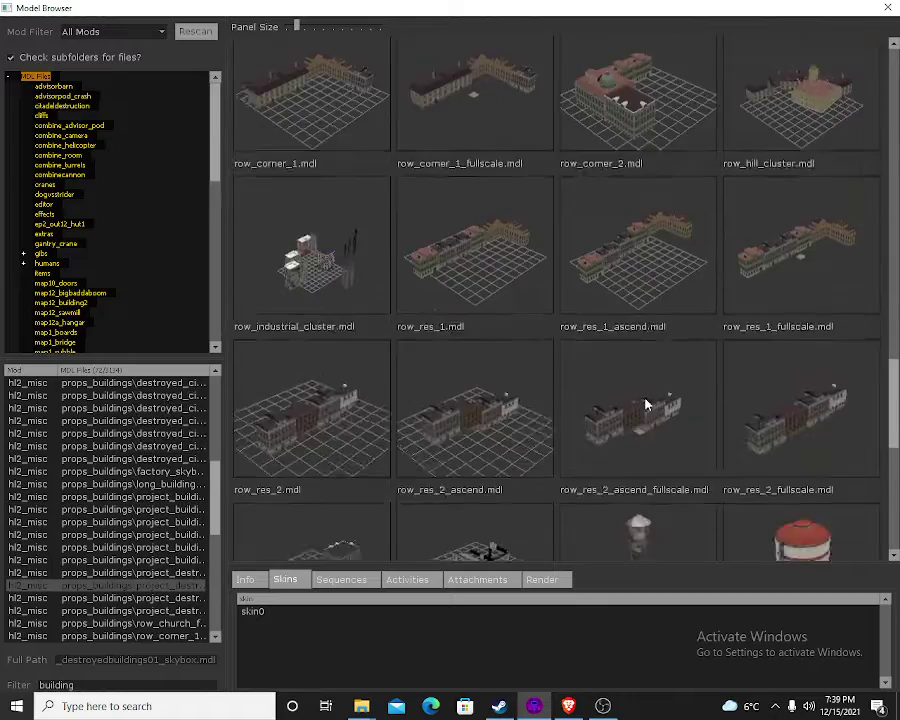
{"action": "scroll", "coordinate": [645, 405], "scroll_direction": "down", "scroll_amount": 3}
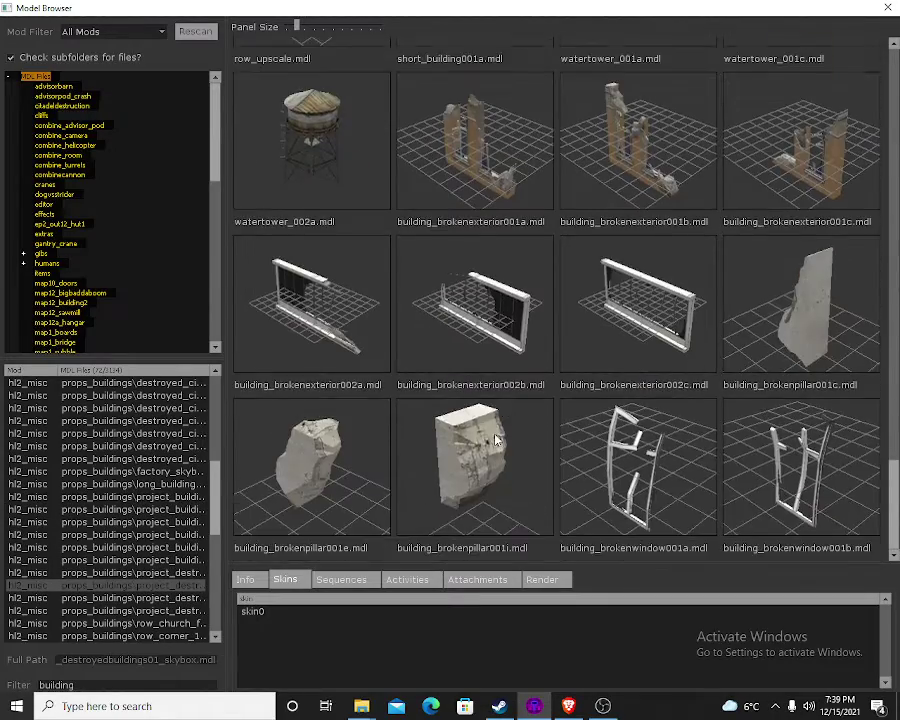
Choose building_002a.mdl as the prop's world model
{"action": "scroll", "coordinate": [496, 438], "scroll_direction": "up", "scroll_amount": 9}
{"action": "scroll", "coordinate": [494, 439], "scroll_direction": "up", "scroll_amount": 5}
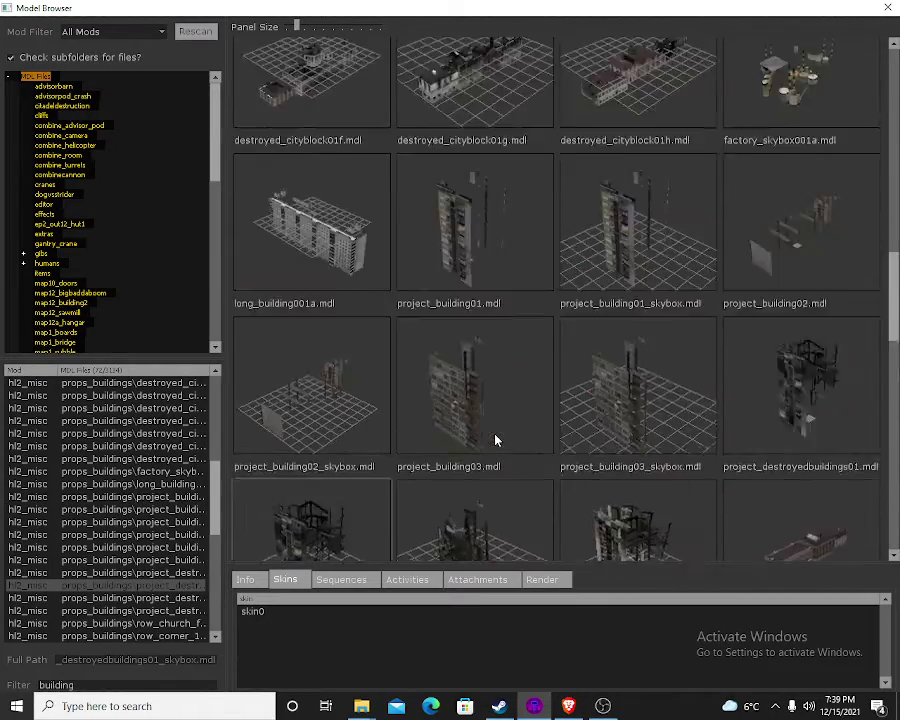
{"action": "scroll", "coordinate": [496, 439], "scroll_direction": "up", "scroll_amount": 5}
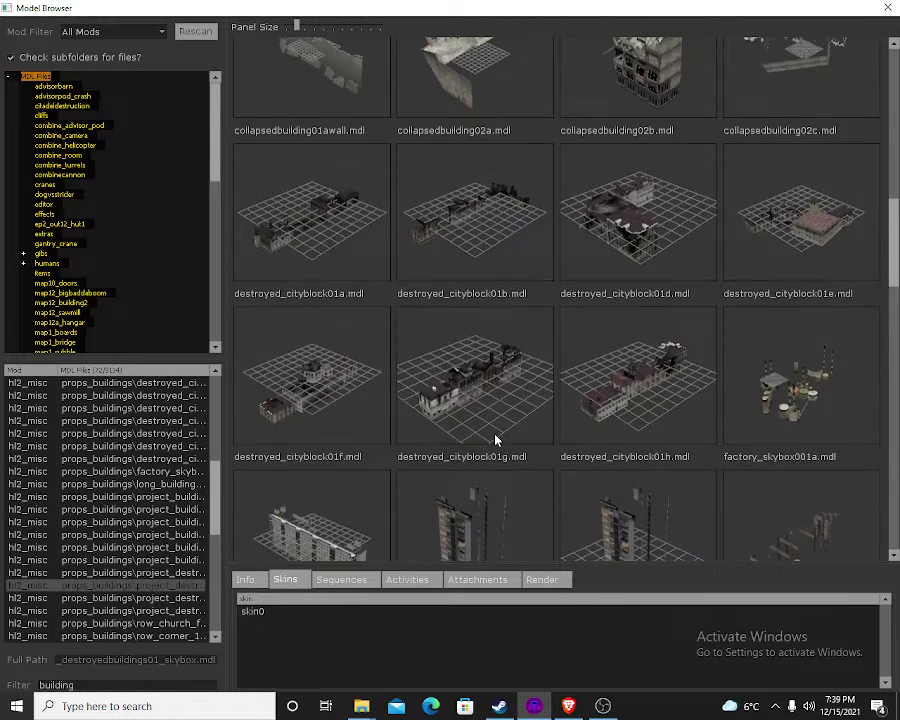
{"action": "scroll", "coordinate": [494, 438], "scroll_direction": "up", "scroll_amount": 1}
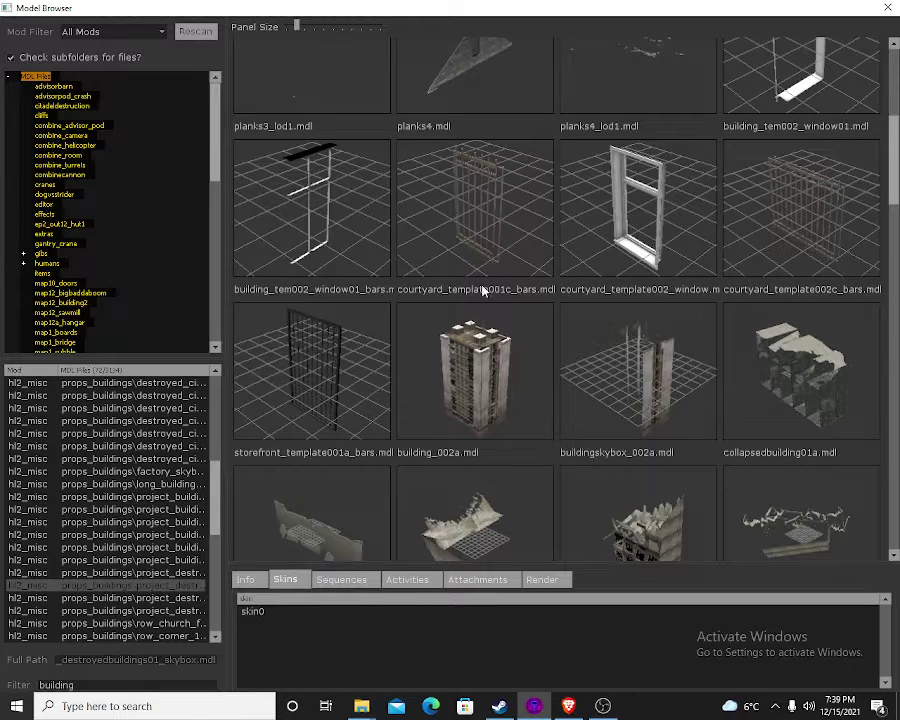
{"action": "scroll", "coordinate": [498, 207], "scroll_direction": "up", "scroll_amount": 4}
{"action": "scroll", "coordinate": [506, 215], "scroll_direction": "down", "scroll_amount": 9}
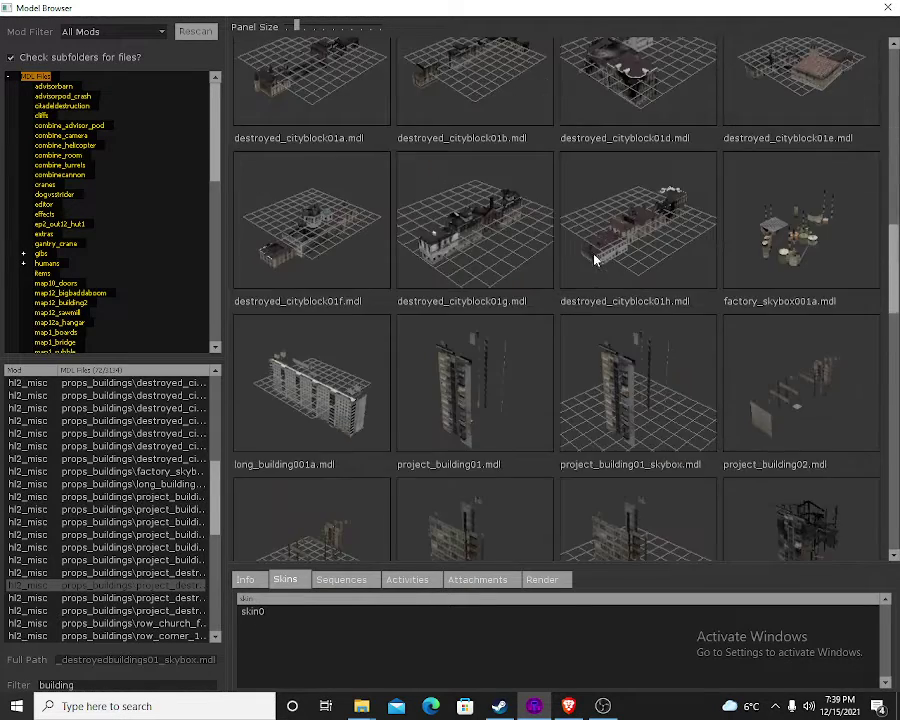
{"action": "scroll", "coordinate": [594, 259], "scroll_direction": "up", "scroll_amount": 5}
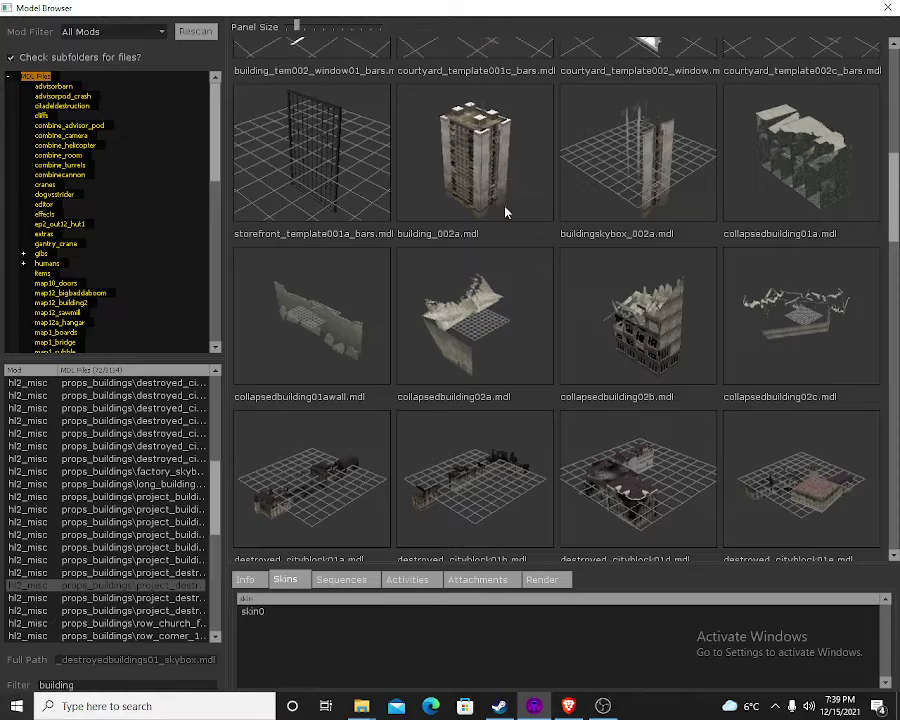
{"action": "double_click", "coordinate": [475, 155]}
Rotate the apartment tower 90 degrees about its vertical axis
{"action": "scroll", "coordinate": [216, 139], "scroll_direction": "down", "scroll_amount": 8}
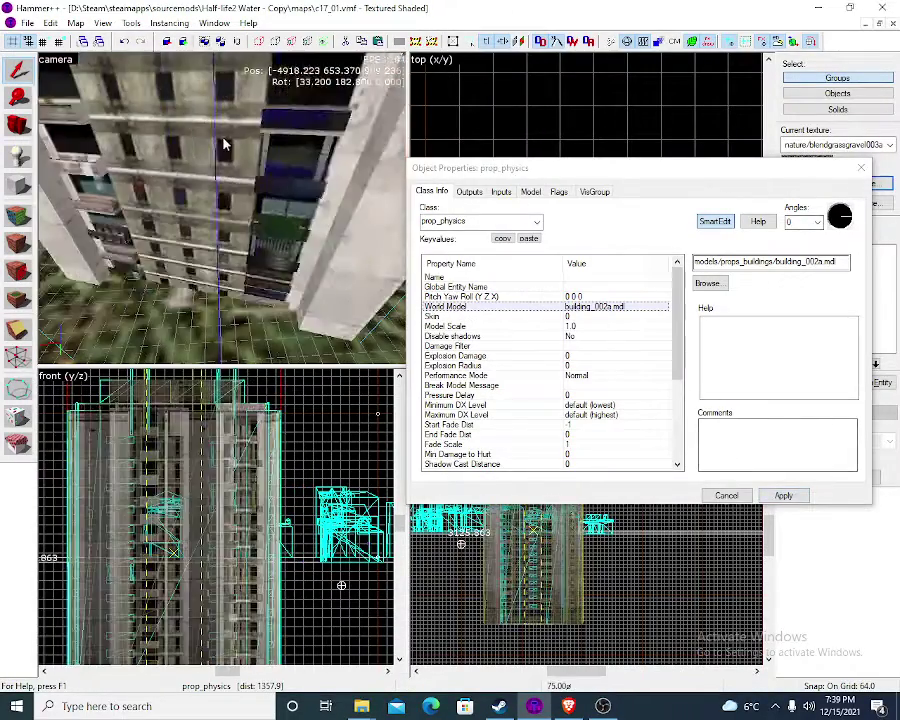
{"action": "left_click_drag", "start_coordinate": [296, 153], "coordinate": [206, 149]}
{"action": "key", "text": "z"}
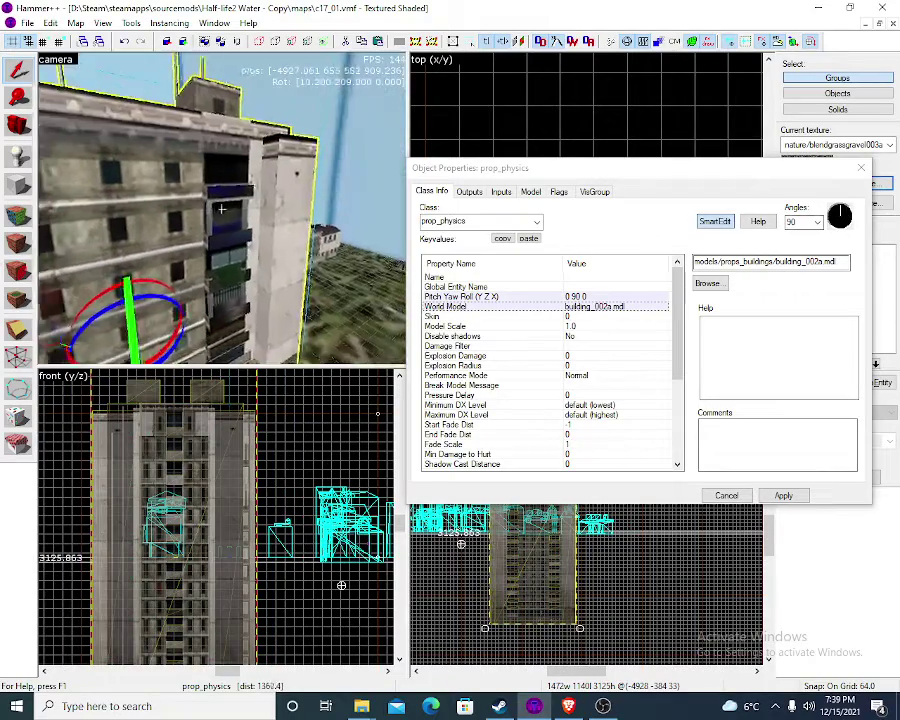
{"action": "key", "text": "d"}
{"action": "key", "text": "z"}
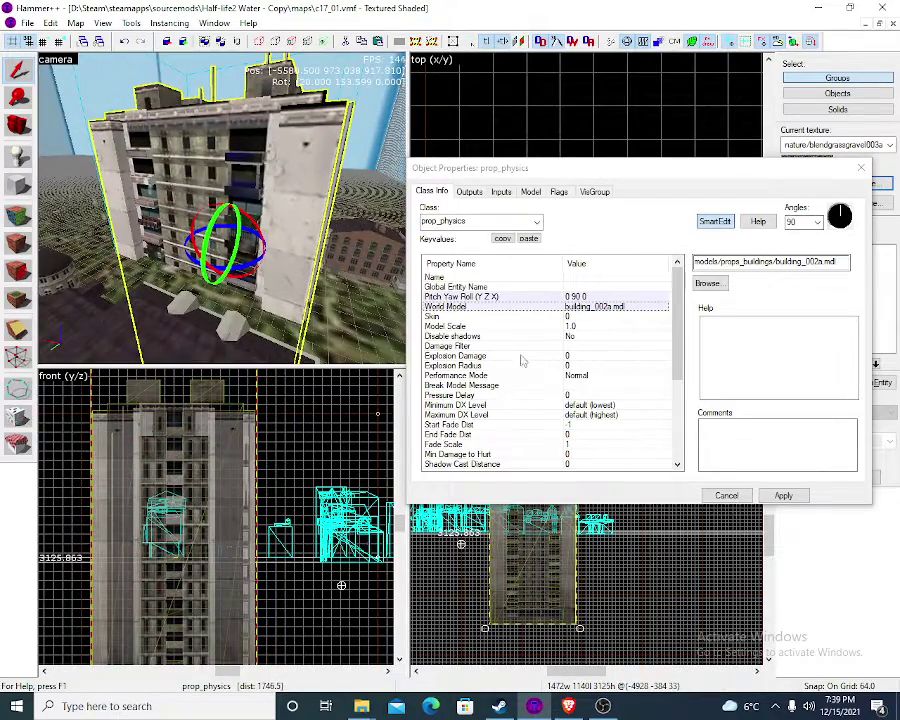
Set the apartment tower's model scale to 0.5 and check its size against the row buildings
{"action": "left_click", "coordinate": [563, 324]}
{"action": "left_click", "coordinate": [563, 319]}
{"action": "left_click", "coordinate": [565, 326]}
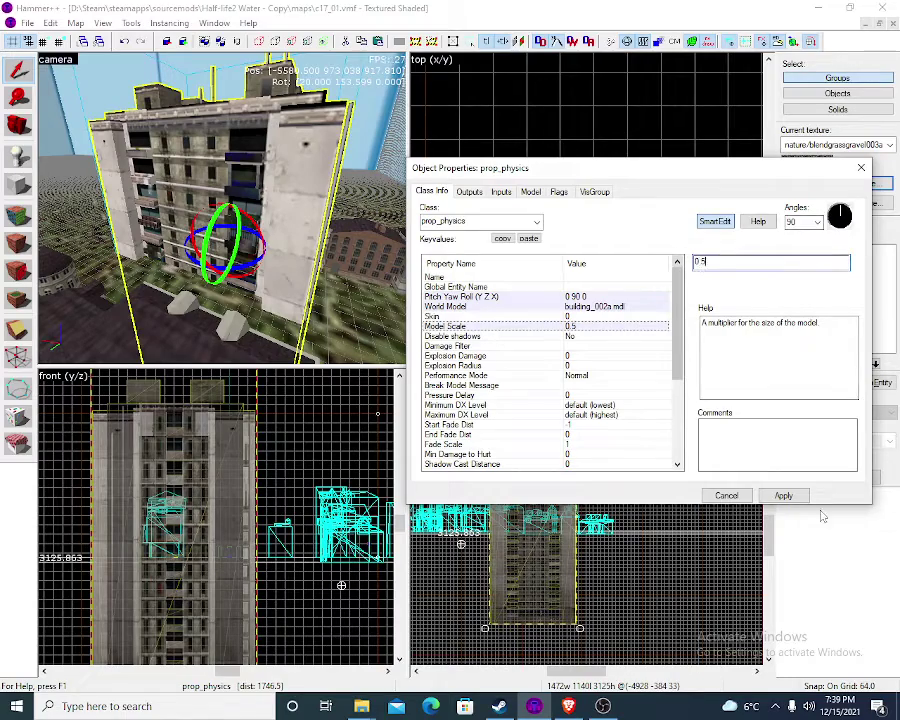
{"action": "left_click", "coordinate": [786, 496]}
{"action": "key", "text": "z"}
{"action": "key", "text": "d"}
{"action": "key", "text": "w"}
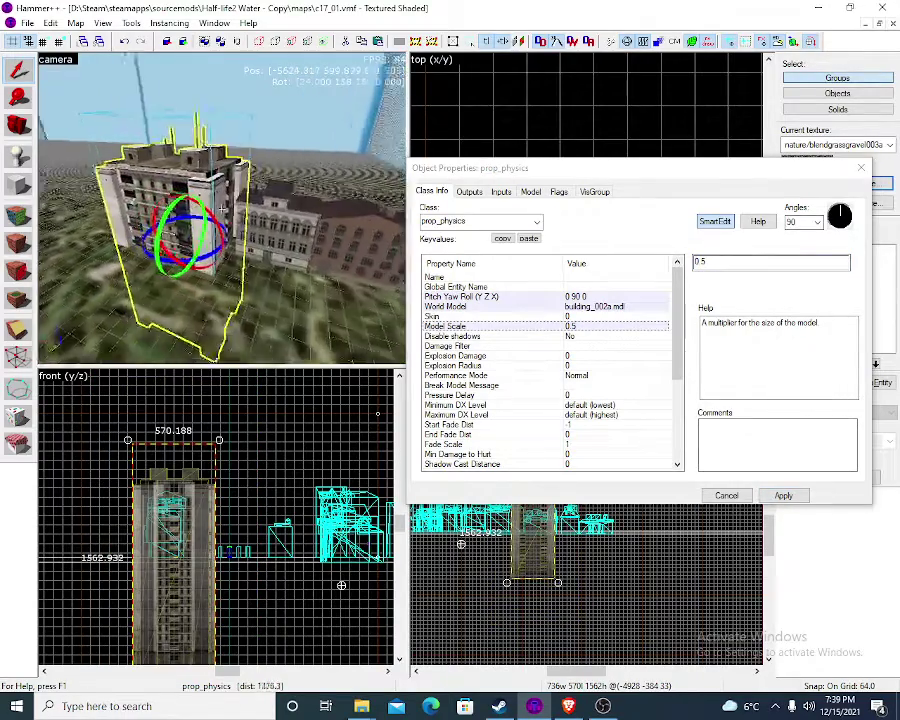
{"action": "key", "text": "z"}
{"action": "left_click", "coordinate": [708, 495]}
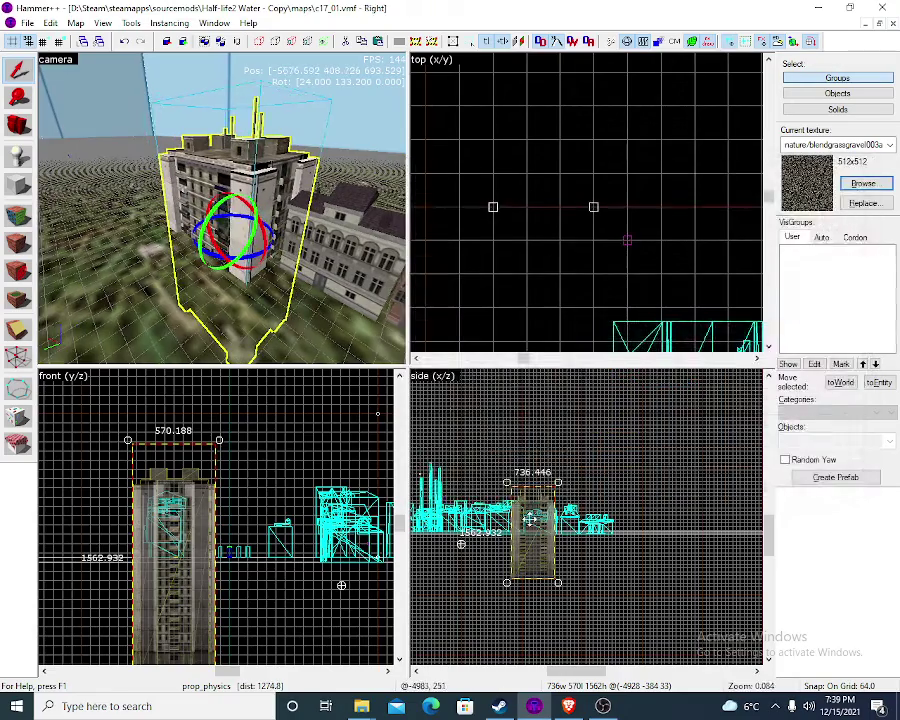
Raise the apartment tower until its base rests on the grass and check it from the front
{"action": "left_click_drag", "start_coordinate": [534, 466], "coordinate": [535, 475]}
{"action": "key", "text": "z"}
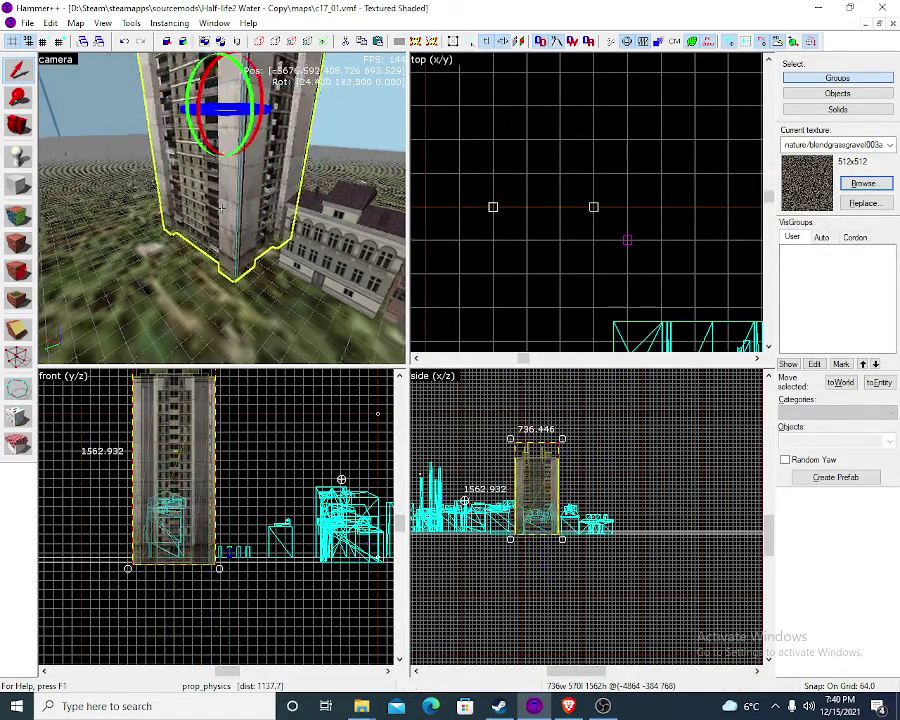
{"action": "key", "text": "a"}
{"action": "key", "text": "s"}
{"action": "key", "text": "w"}
{"action": "key", "text": "z"}
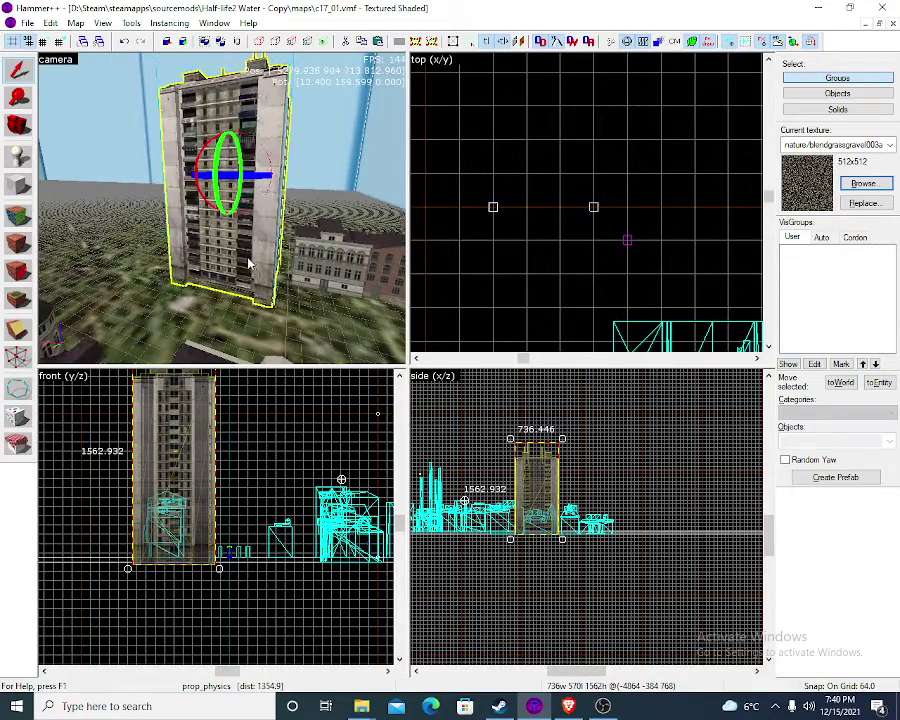
Reduce the apartment tower's model scale to 0.3
{"action": "double_click", "coordinate": [272, 256]}
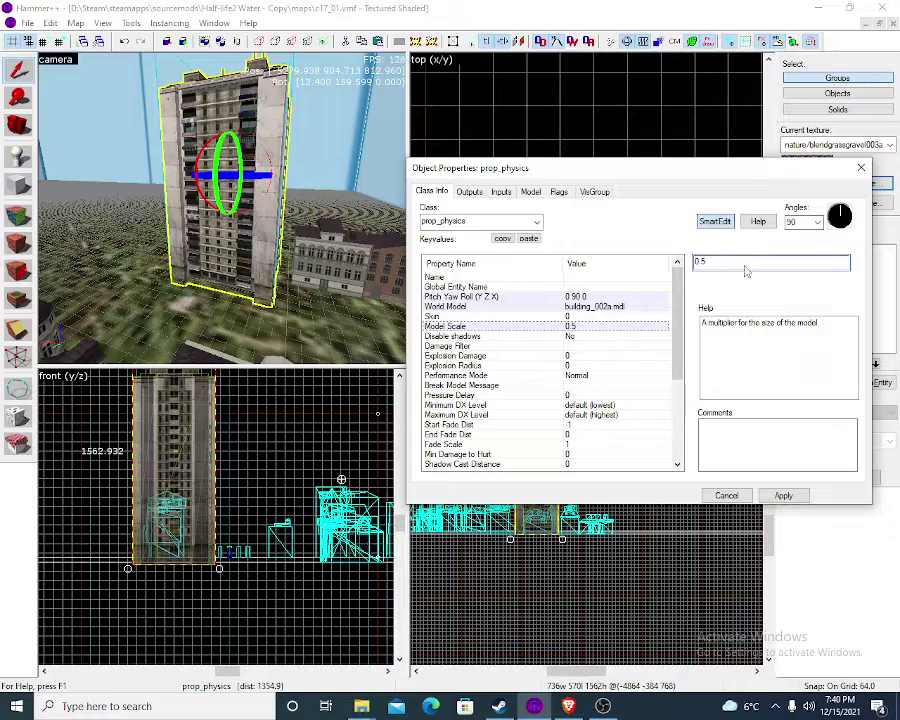
{"action": "key", "text": "BackSpace"}
{"action": "type", "text": "3"}
{"action": "left_click", "coordinate": [882, 329]}
{"action": "left_click", "coordinate": [783, 495]}
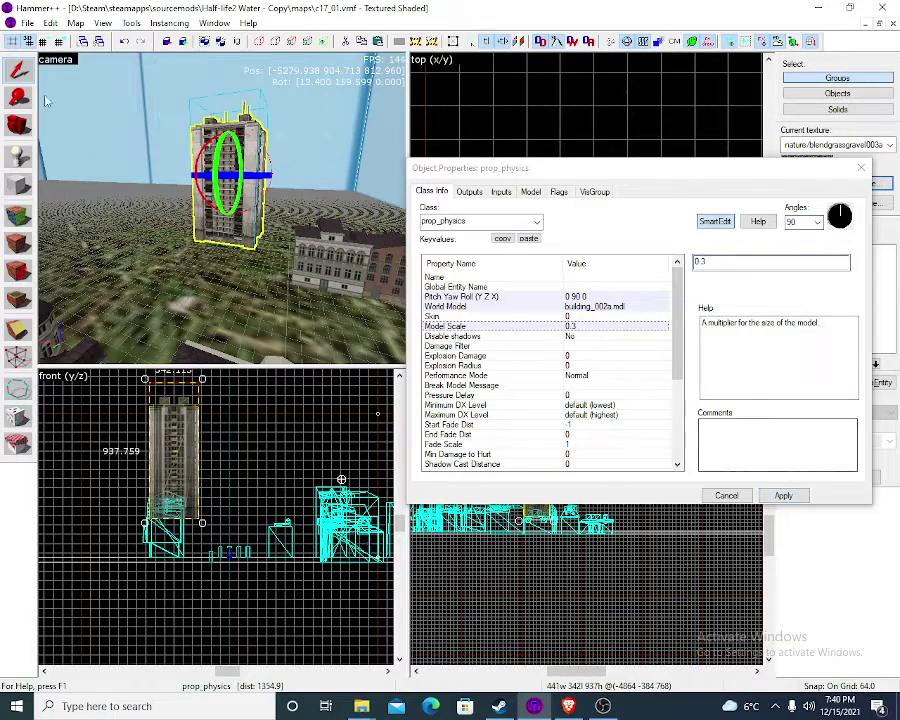
{"action": "key", "text": "w"}
{"action": "key", "text": "z"}
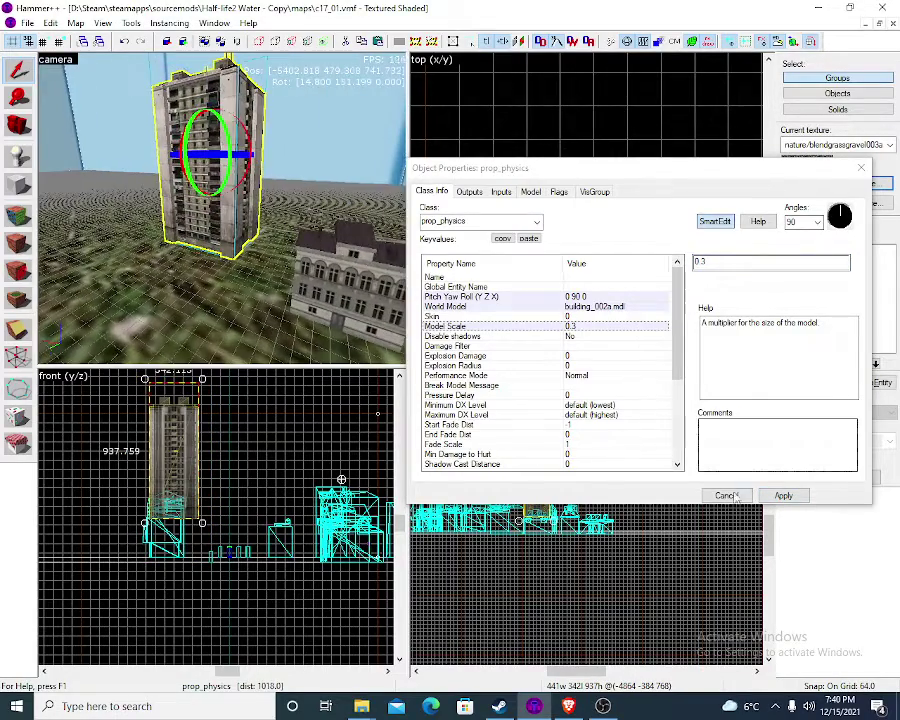
{"action": "left_click", "coordinate": [727, 495]}
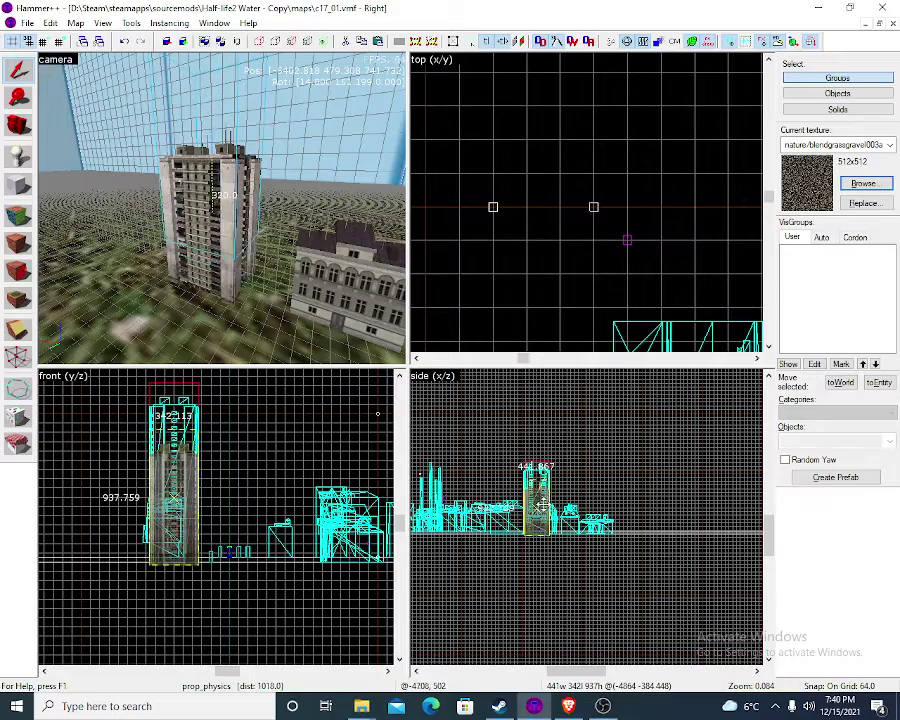
Lower the shrunken tower onto the ground, shift it slightly along the row buildings, and check its base
{"action": "left_click_drag", "start_coordinate": [540, 505], "coordinate": [534, 498]}
{"action": "key", "text": "z"}
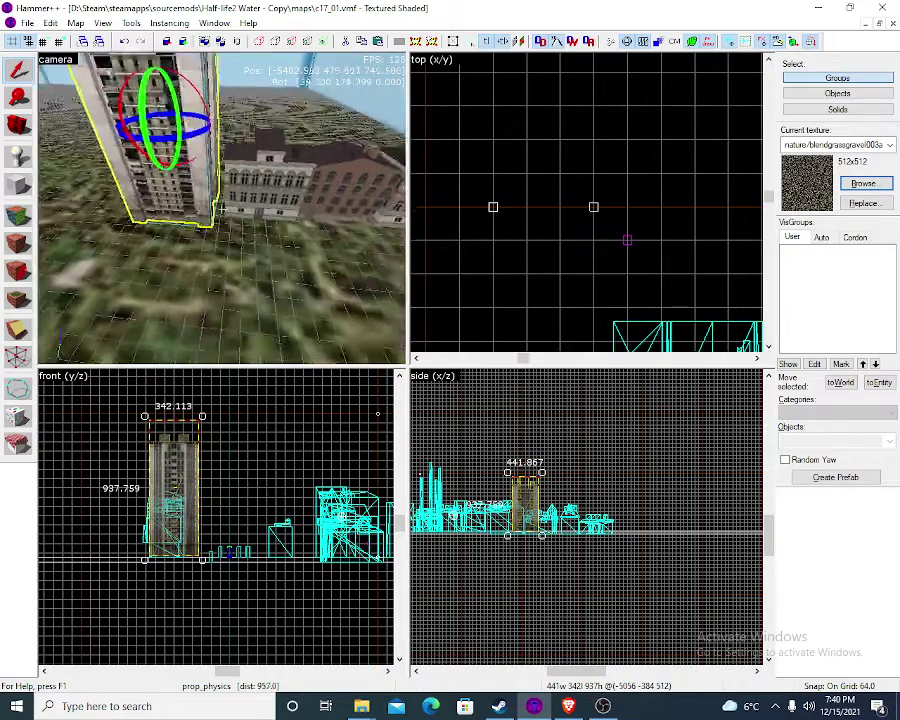
{"action": "key", "text": "w"}
{"action": "key", "text": "a"}
{"action": "key", "text": "w"}
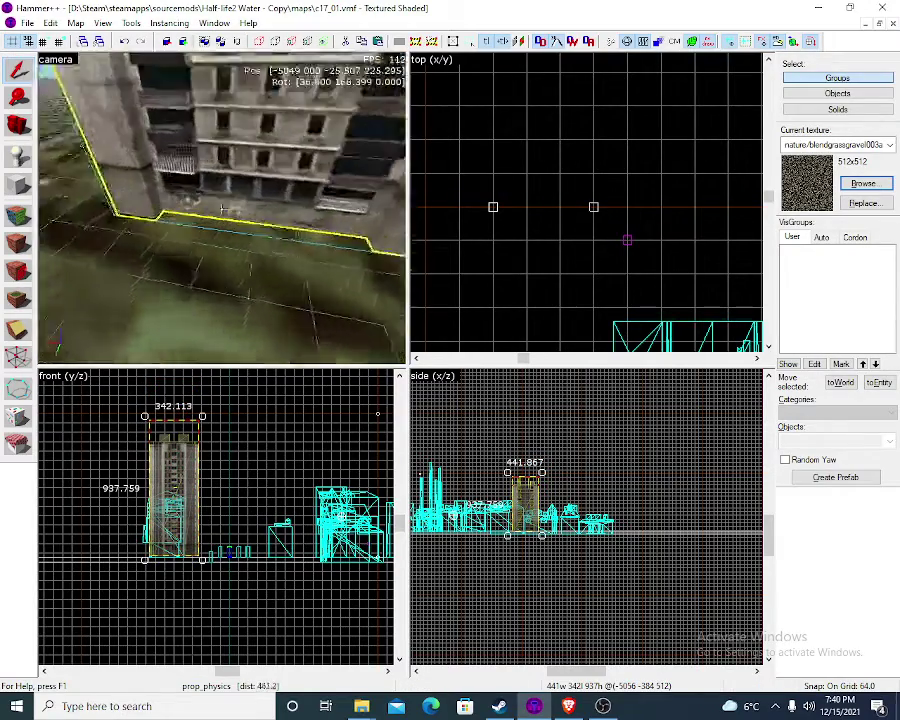
Inspect how the apartment tower sits among the neighbouring buildings from several sides and distances
{"action": "key", "text": "s"}
{"action": "key", "text": "s"}
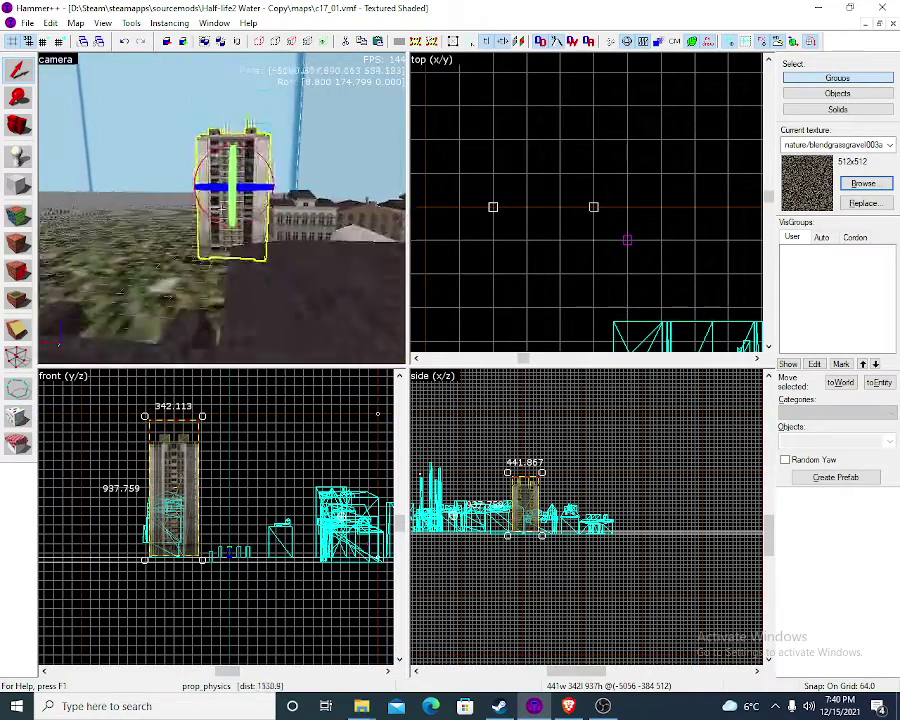
{"action": "key", "text": "w"}
{"action": "key", "text": "d"}
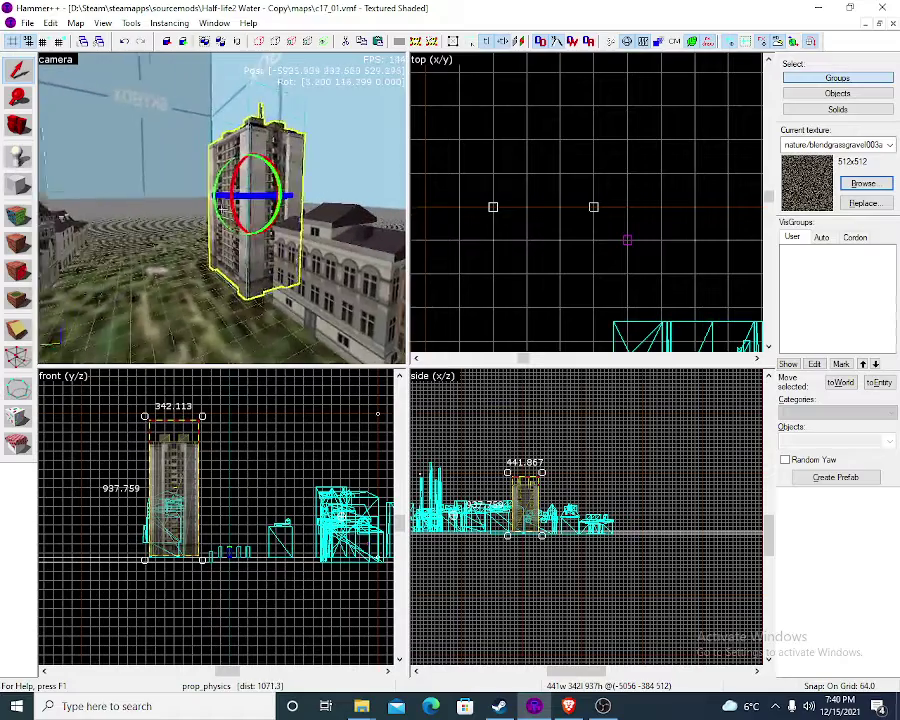
{"action": "key", "text": "s"}
{"action": "key", "text": "a"}
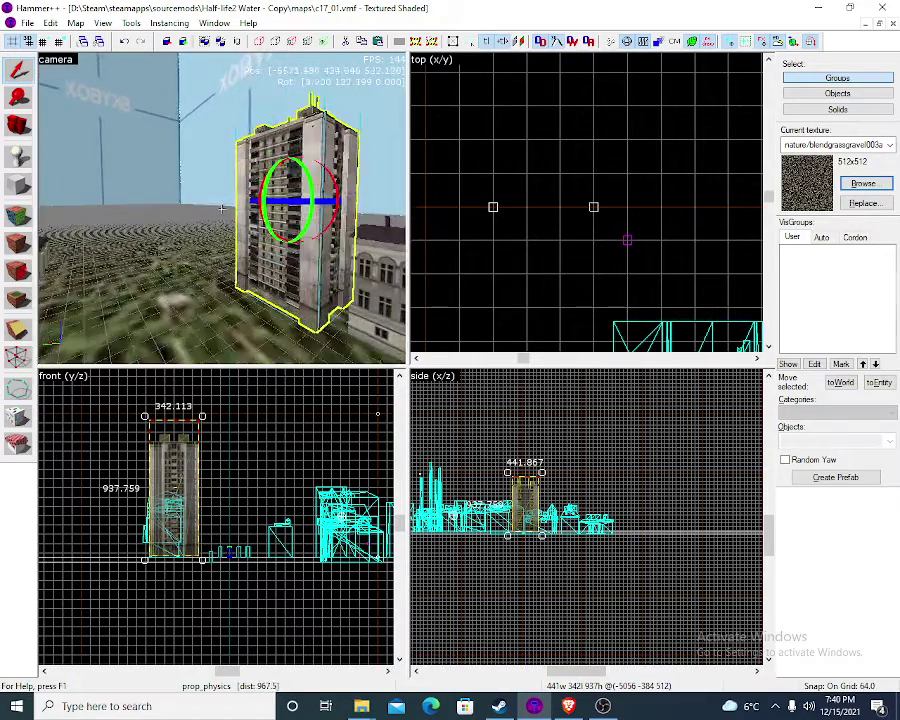
{"action": "key", "text": "w"}
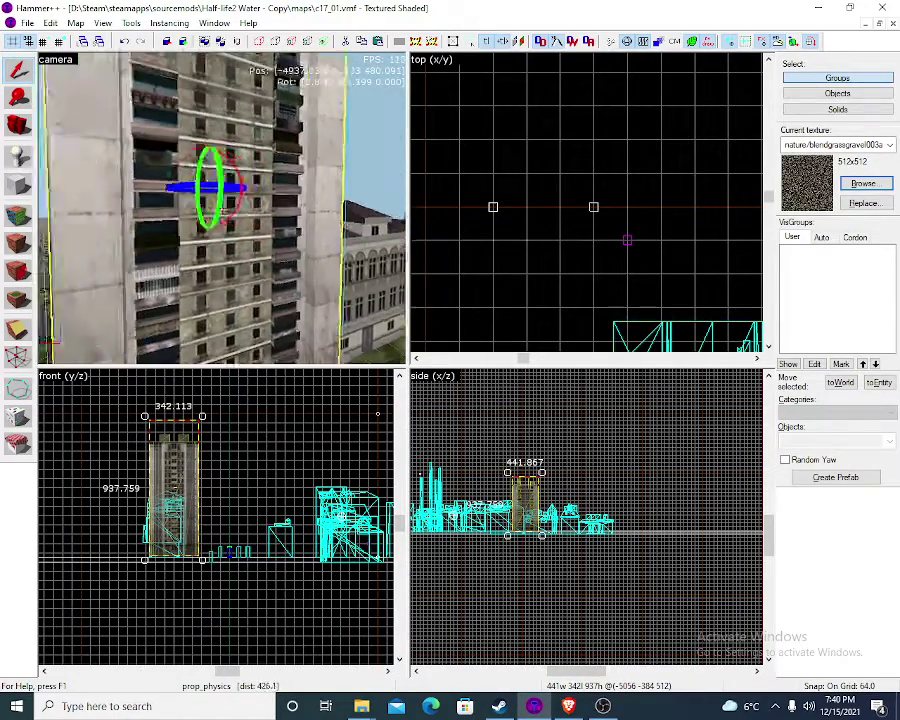
With the grid snap reduced to 2 units, move the apartment tower about 102 units toward negative Y and 20 units down, checking its base
{"action": "key", "text": "d"}
{"action": "key", "text": "a"}
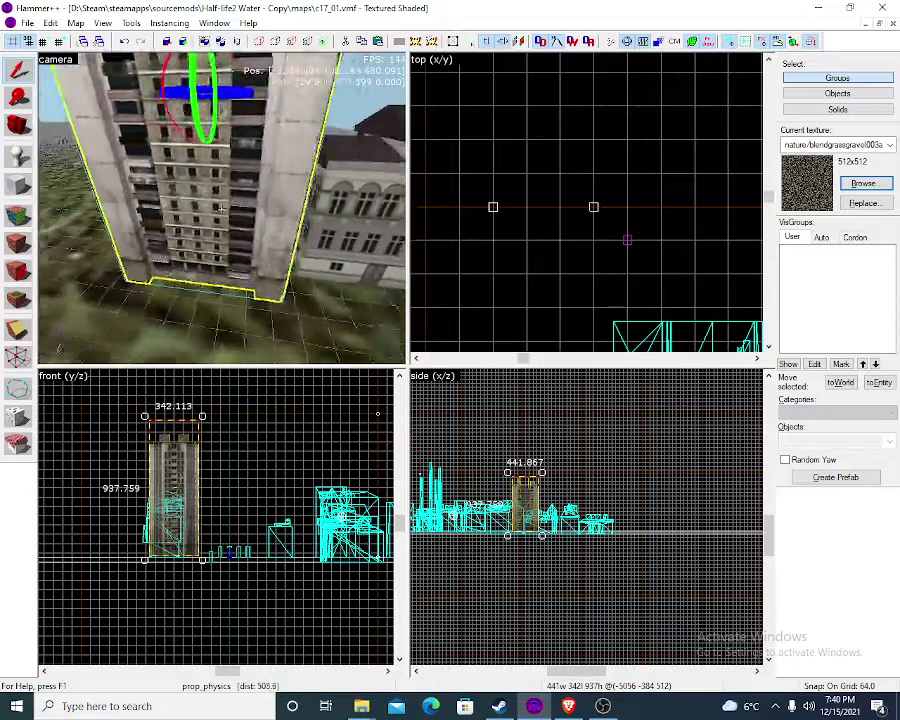
{"action": "left_click_drag", "start_coordinate": [528, 489], "coordinate": [528, 491]}
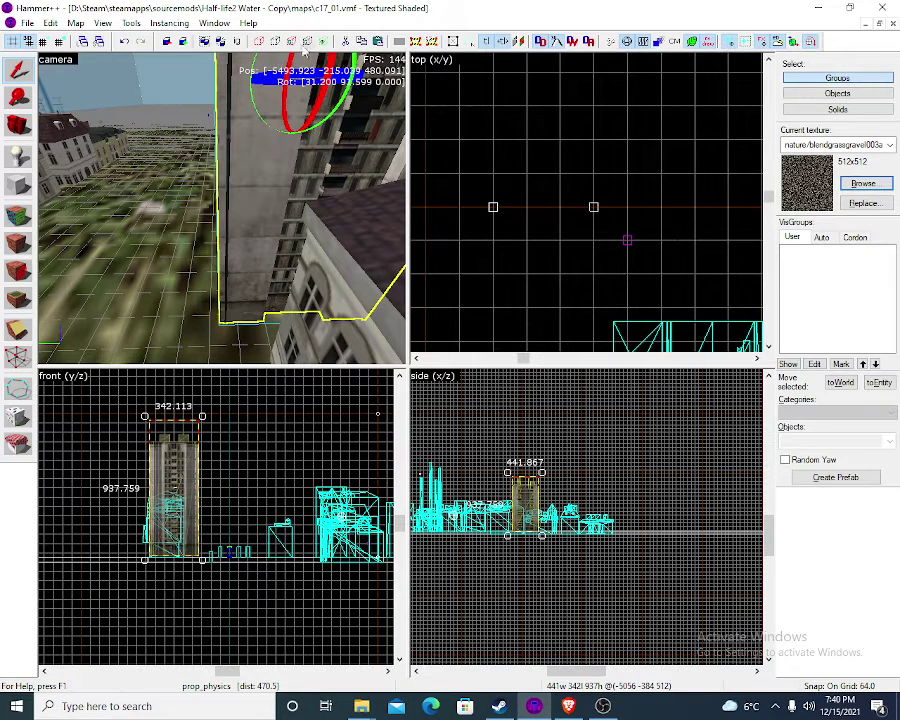
{"action": "left_click", "coordinate": [45, 45]}
{"action": "left_click", "coordinate": [45, 45]}
{"action": "left_click", "coordinate": [45, 45]}
{"action": "left_click", "coordinate": [45, 45]}
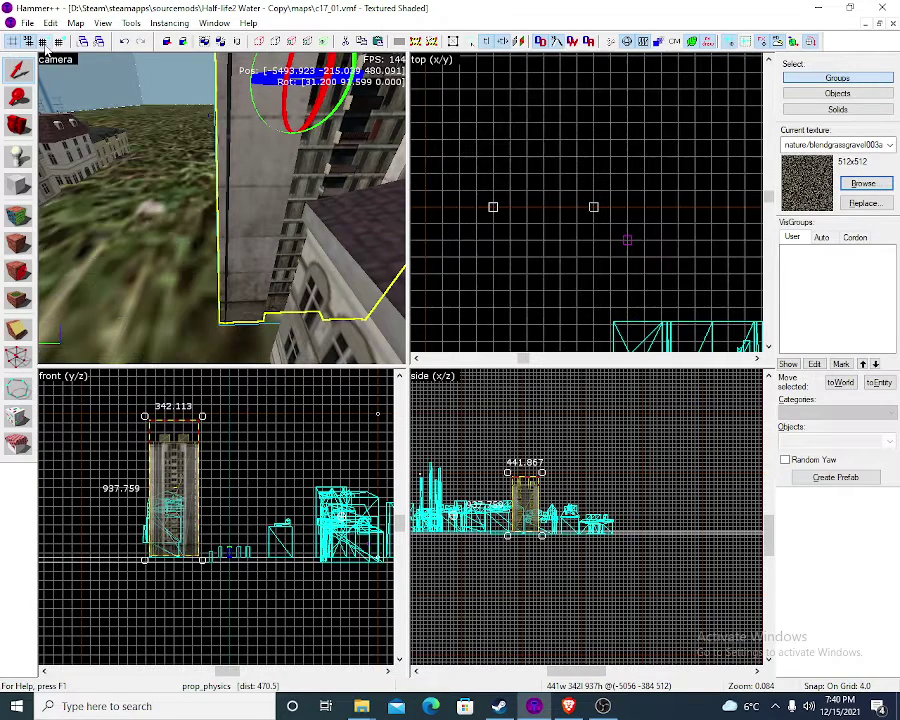
{"action": "left_click_drag", "start_coordinate": [187, 482], "coordinate": [168, 484]}
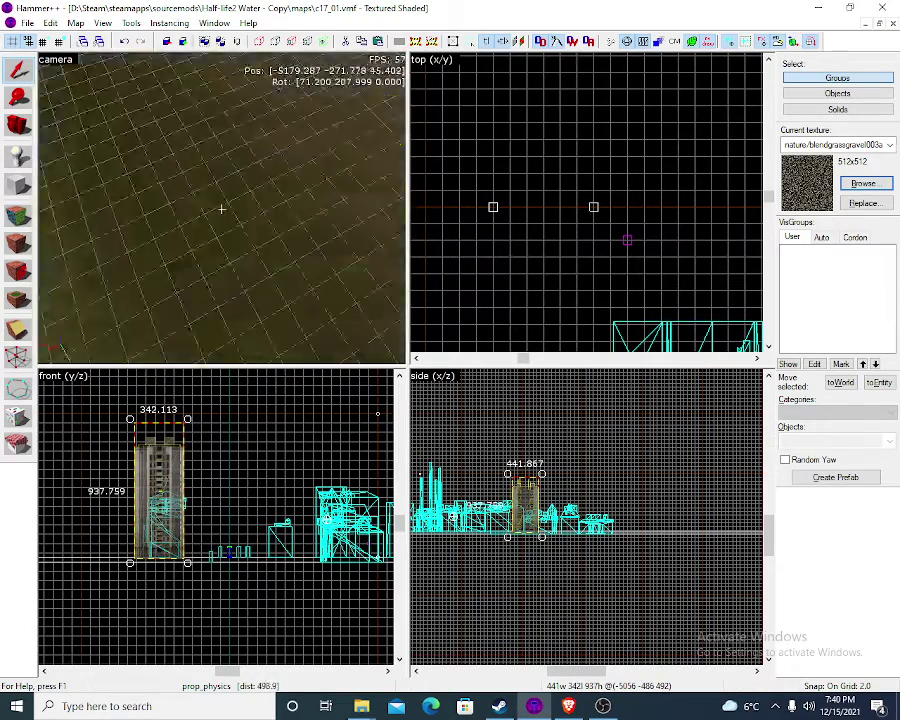
{"action": "key", "text": "w"}
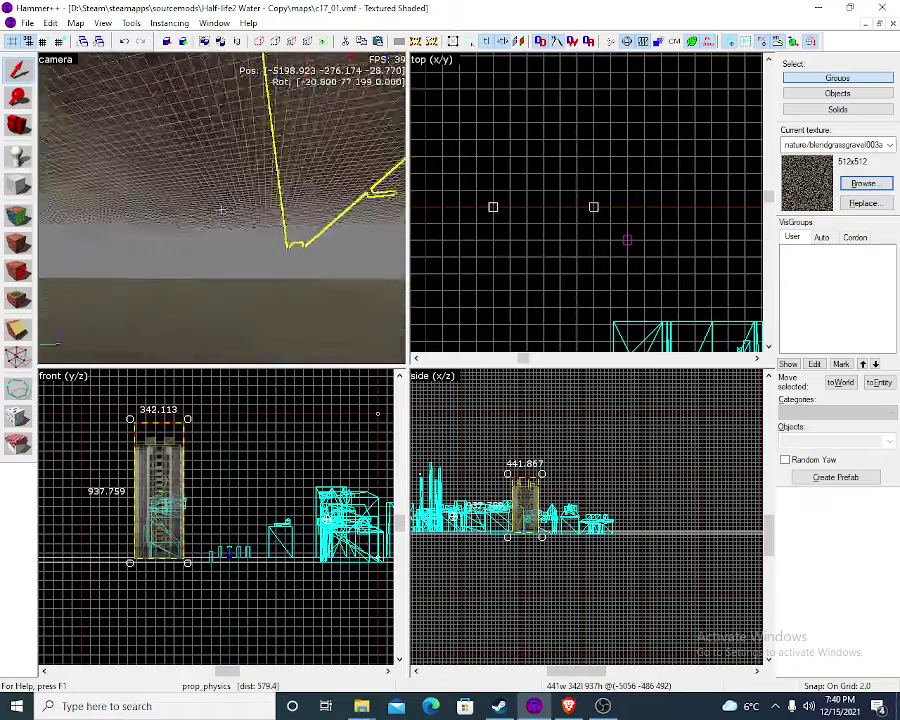
{"action": "key", "text": "w"}
{"action": "key", "text": "s"}
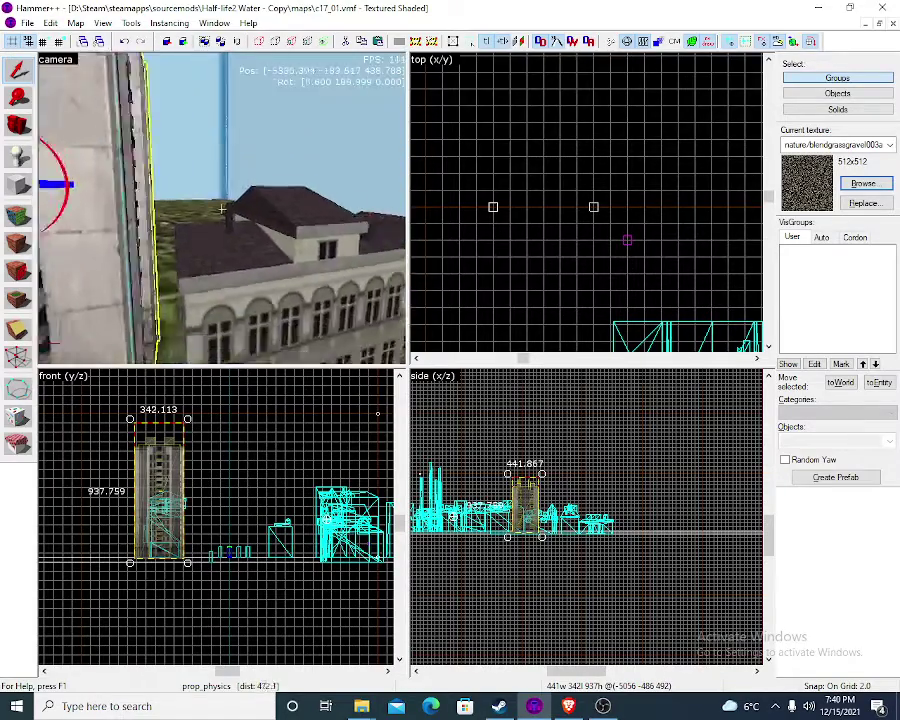
{"action": "left_click_drag", "start_coordinate": [222, 208], "coordinate": [222, 208]}
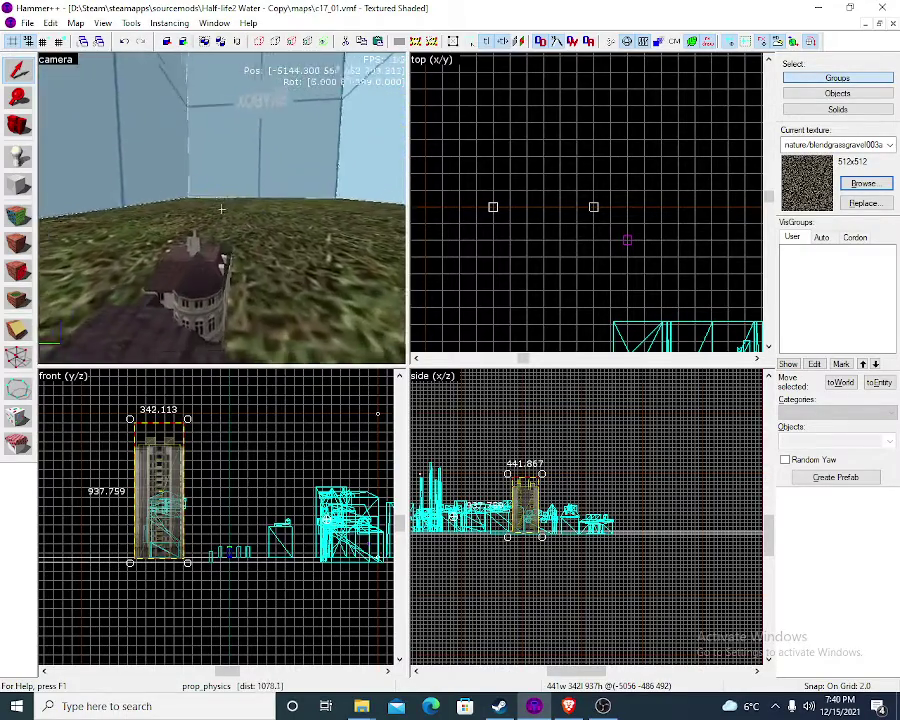
Place an info_player_start entity on the open grass ground and centre the camera view on it
{"action": "left_click_drag", "start_coordinate": [222, 208], "coordinate": [222, 208]}
{"action": "left_click", "coordinate": [18, 157]}
{"action": "left_click", "coordinate": [258, 265]}
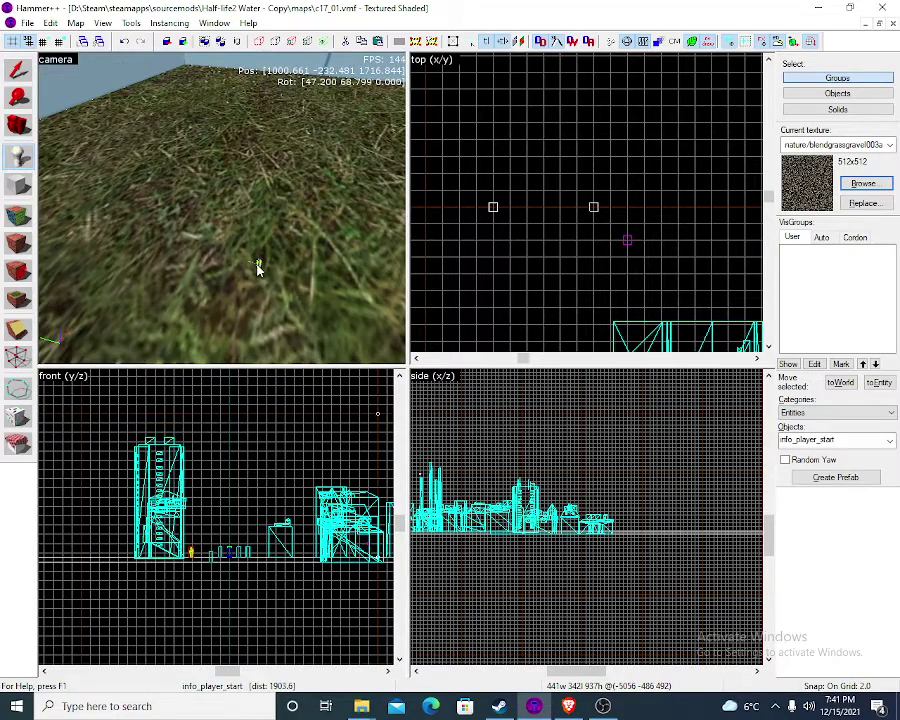
{"action": "left_click", "coordinate": [18, 72]}
{"action": "key", "text": "z"}
{"action": "key", "text": "w"}
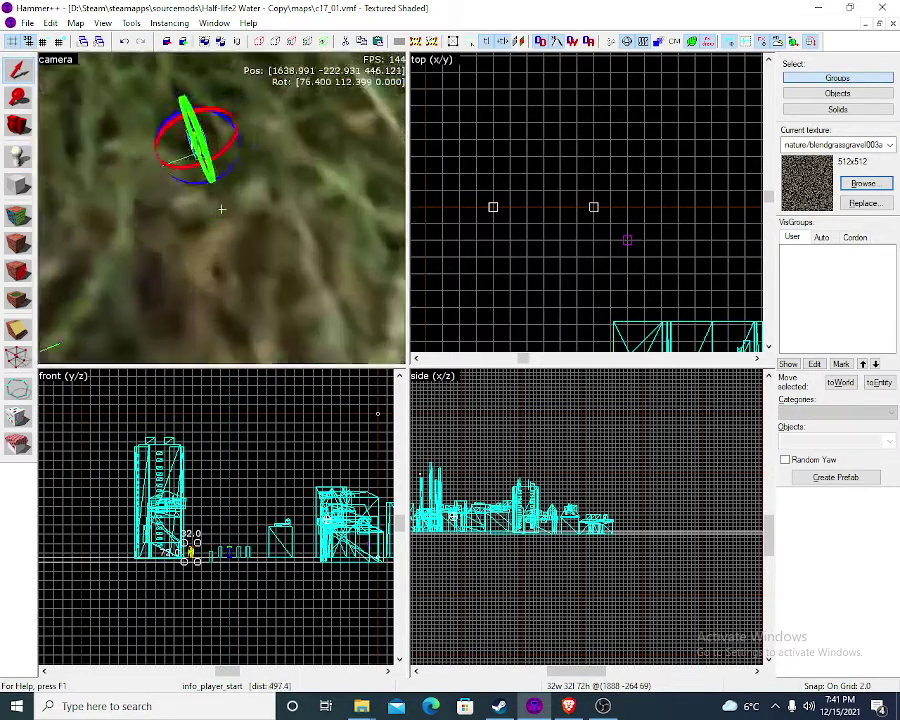
{"action": "key", "text": "s"}
{"action": "key", "text": "z"}
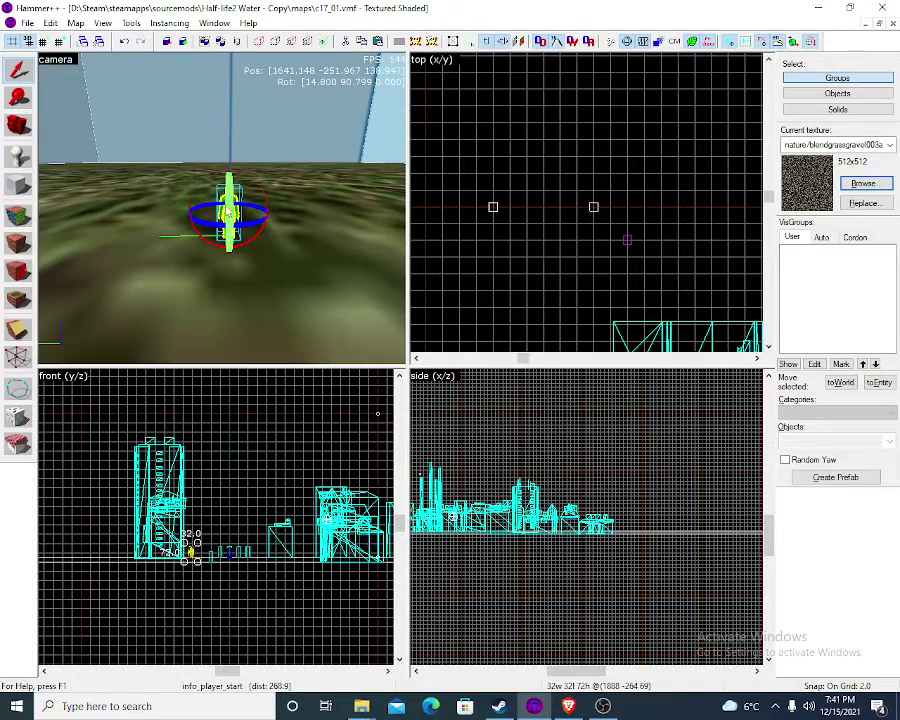
Change the placed entity's class to prop_dynamic and apply it
{"action": "key", "text": "alt+Return"}
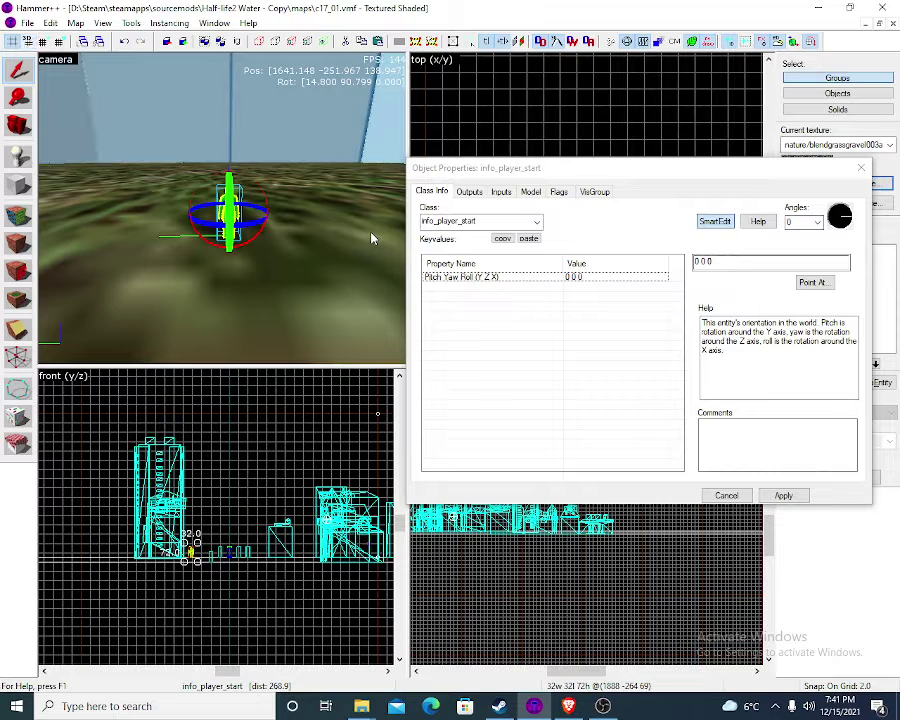
{"action": "left_click_drag", "start_coordinate": [482, 222], "coordinate": [460, 219]}
{"action": "key", "text": "BackSpace"}
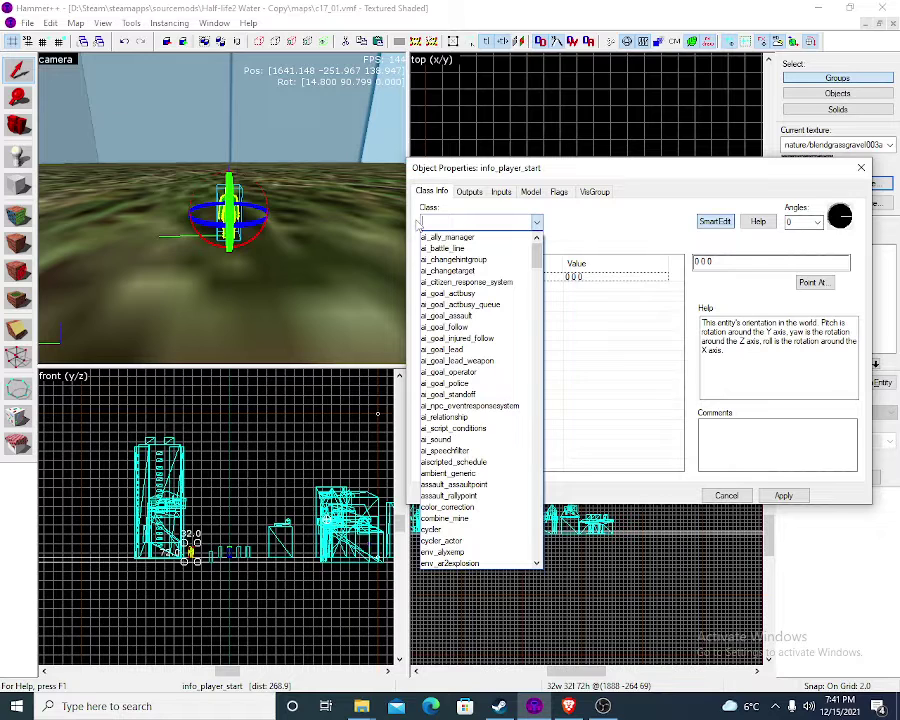
{"action": "type", "text": "prop_"}
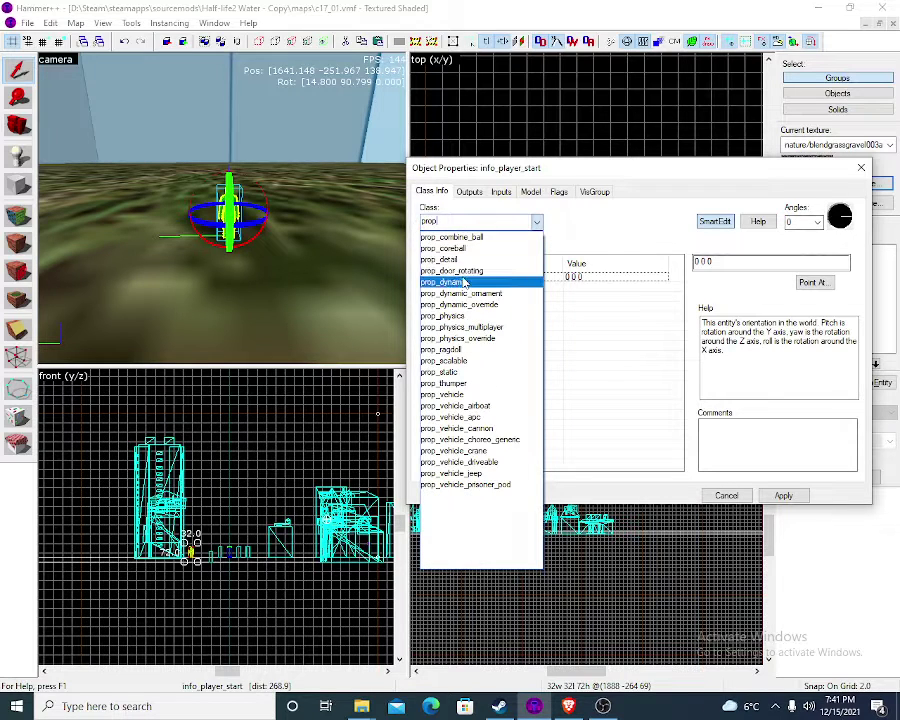
{"action": "left_click", "coordinate": [445, 282]}
{"action": "left_click", "coordinate": [783, 496]}
Set the prop's World Model to citadelpart3.mdl from the citadel models and apply it
{"action": "left_click", "coordinate": [450, 306]}
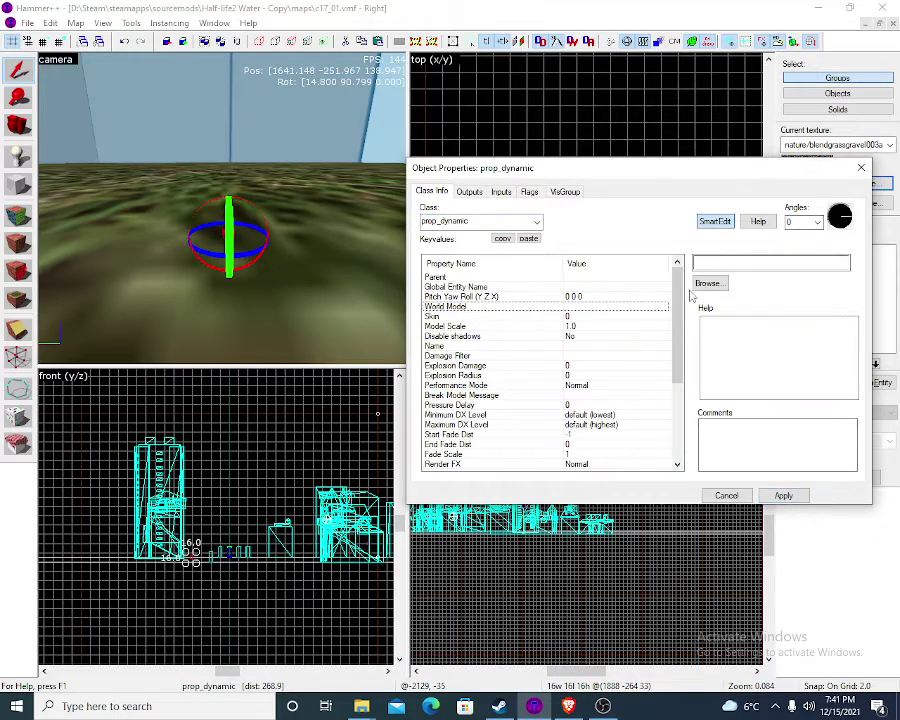
{"action": "left_click", "coordinate": [707, 281]}
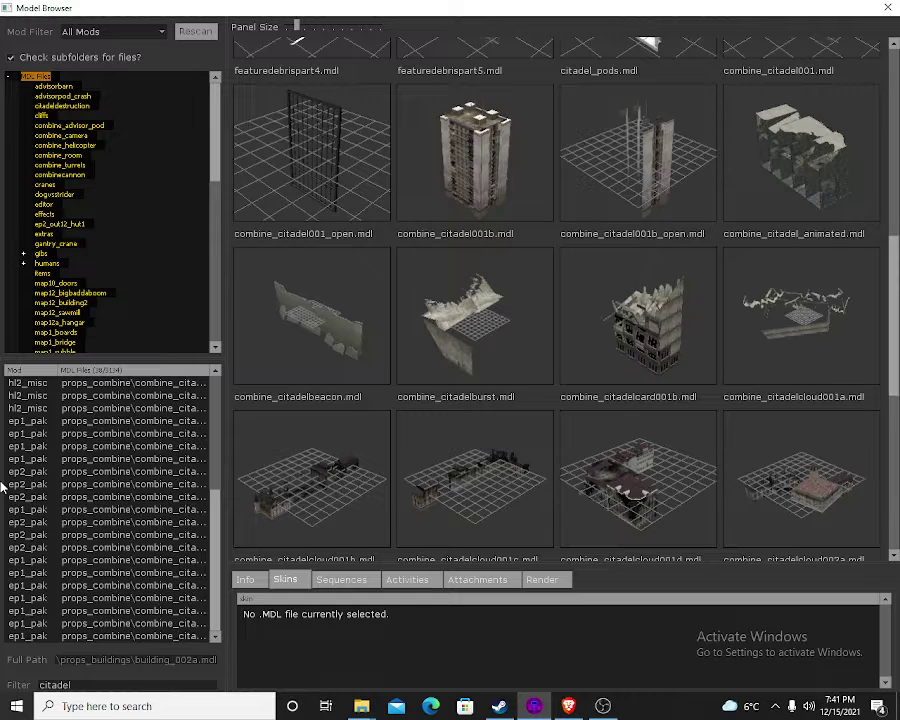
{"action": "scroll", "coordinate": [700, 347], "scroll_direction": "down", "scroll_amount": 6}
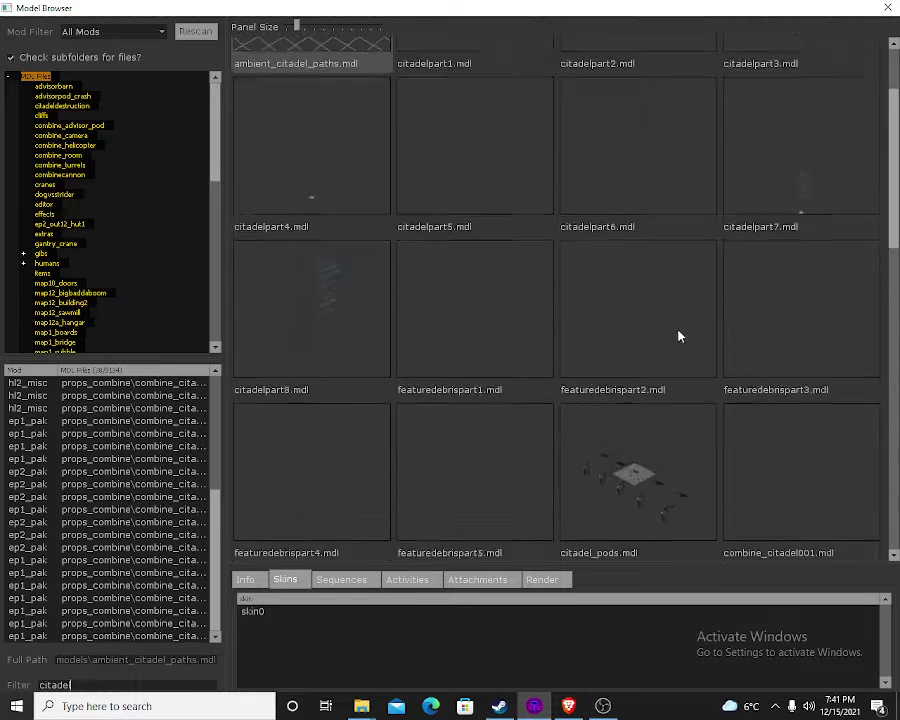
{"action": "scroll", "coordinate": [771, 230], "scroll_direction": "down", "scroll_amount": 3}
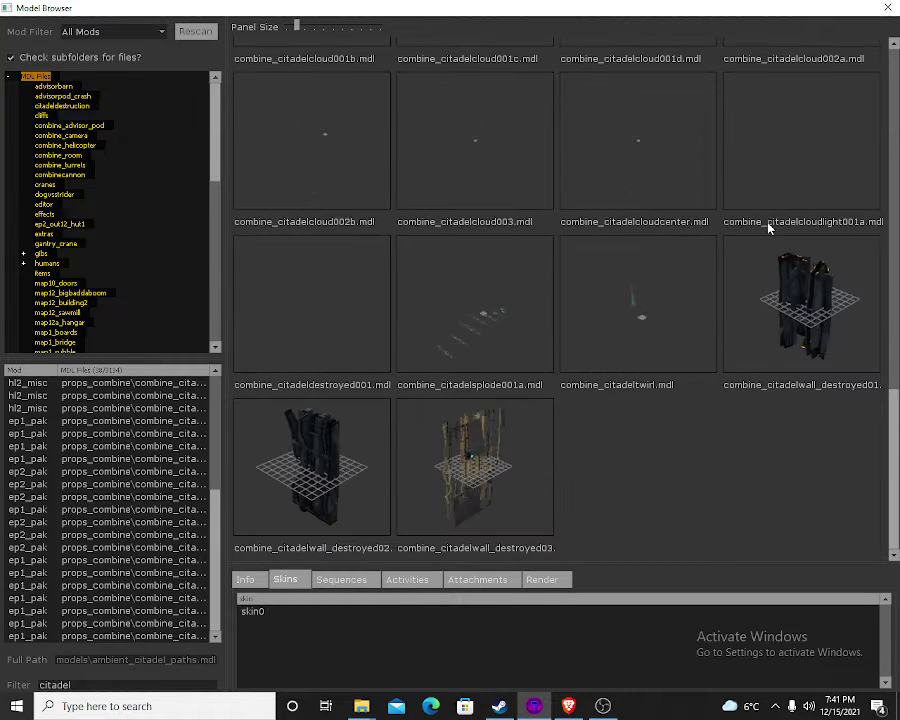
{"action": "scroll", "coordinate": [766, 227], "scroll_direction": "up", "scroll_amount": 9}
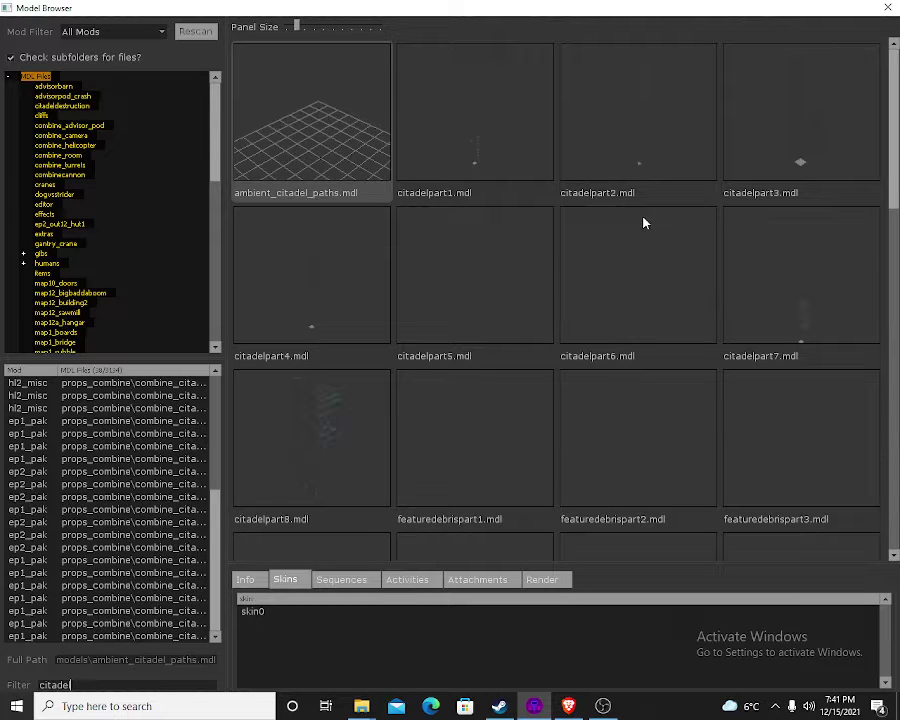
{"action": "left_click", "coordinate": [192, 458]}
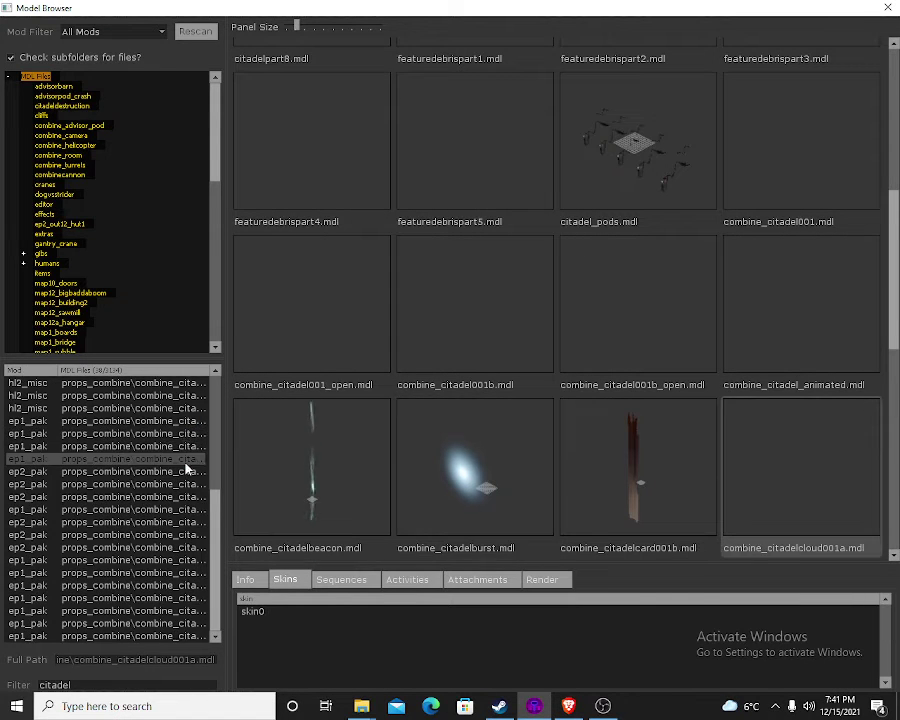
{"action": "scroll", "coordinate": [482, 478], "scroll_direction": "down", "scroll_amount": 5}
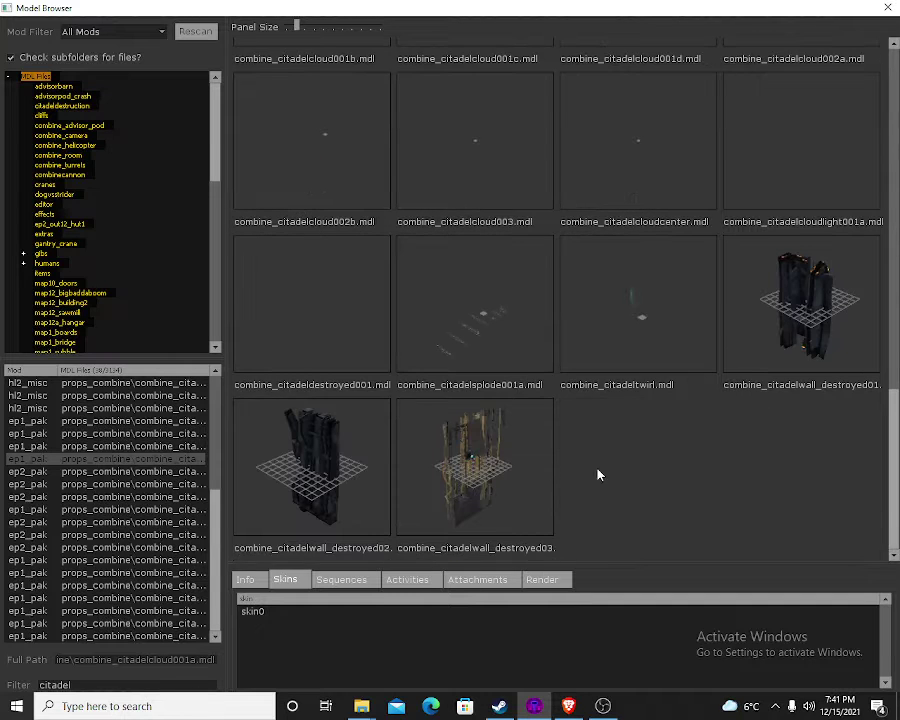
{"action": "scroll", "coordinate": [848, 156], "scroll_direction": "up", "scroll_amount": 10}
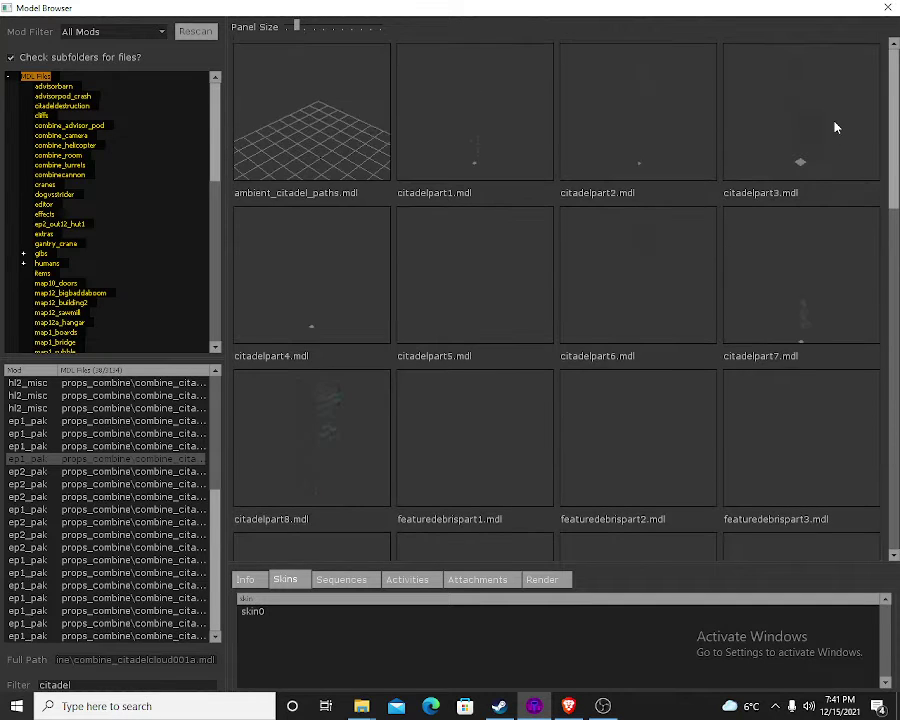
{"action": "double_click", "coordinate": [836, 127]}
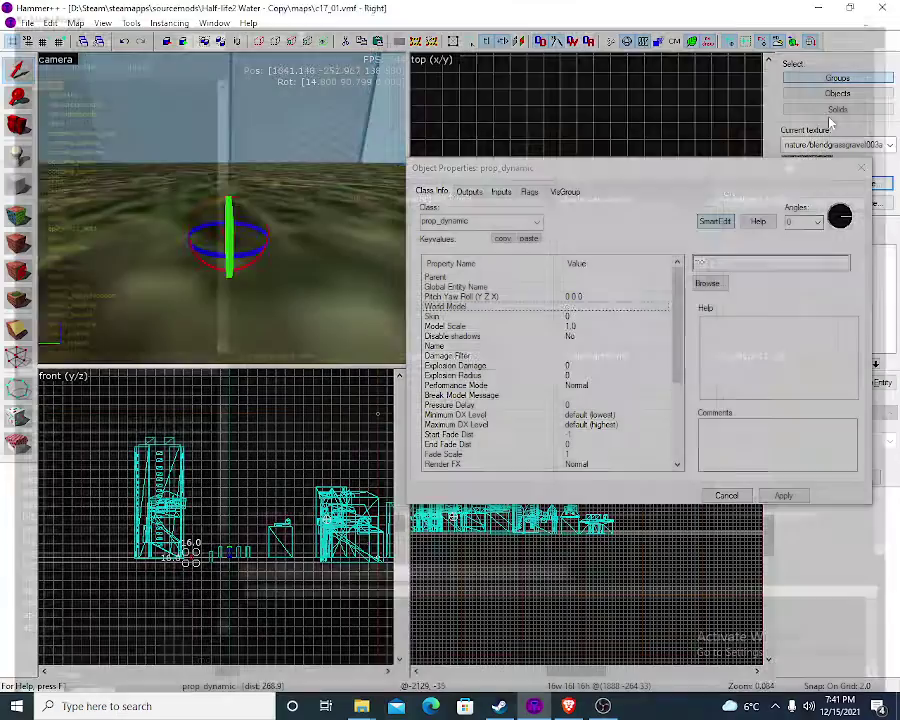
{"action": "left_click", "coordinate": [784, 496]}
Inspect the placed citadel prop from several sides in the 3D view
{"action": "scroll", "coordinate": [213, 207], "scroll_direction": "down", "scroll_amount": 7}
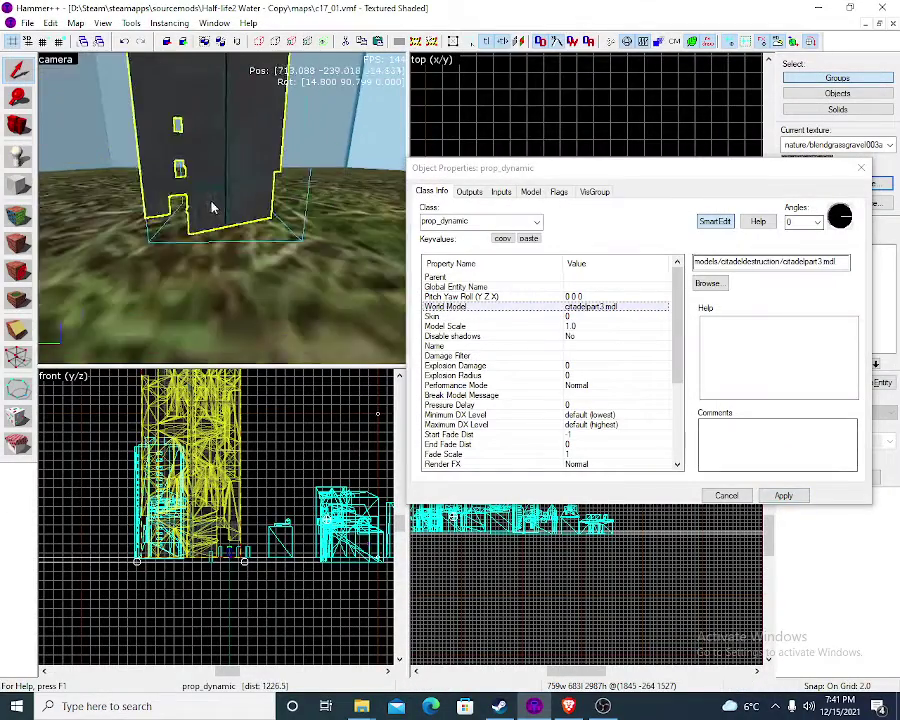
{"action": "key", "text": "z"}
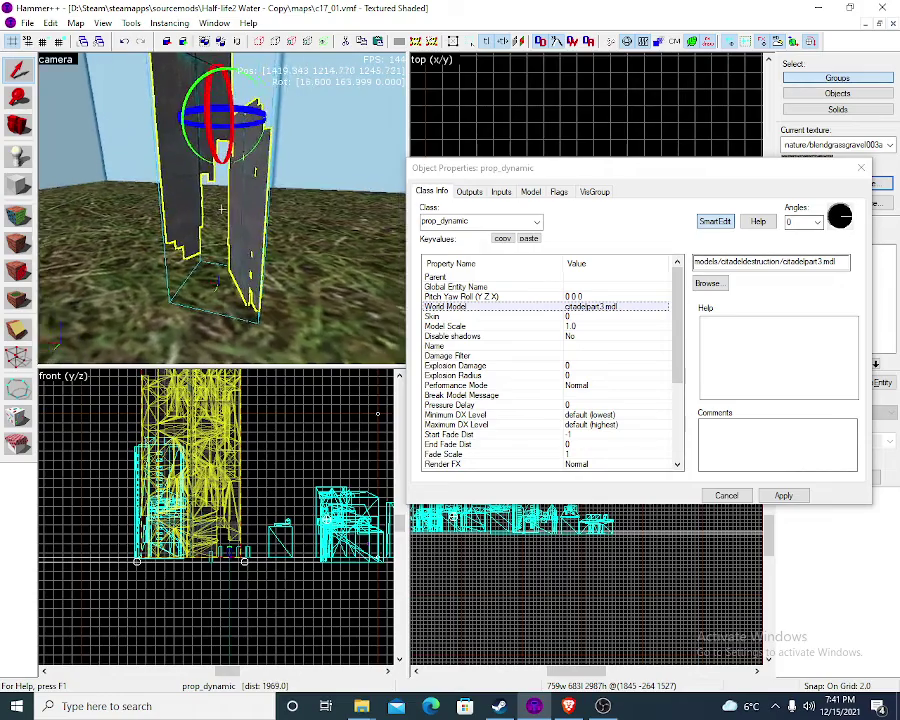
{"action": "key", "text": "w"}
{"action": "key", "text": "a"}
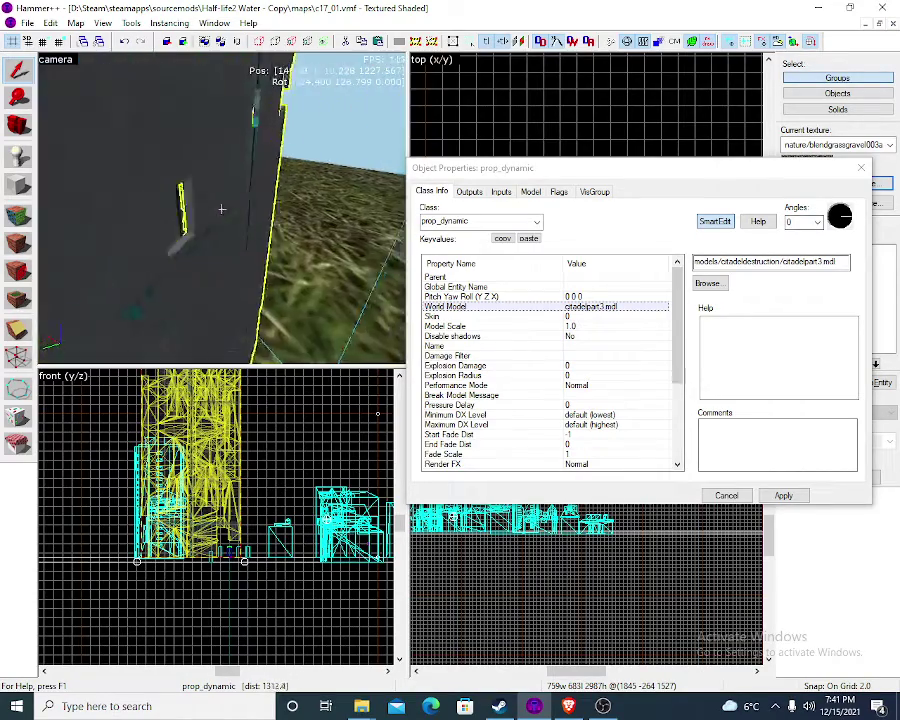
{"action": "key", "text": "s"}
{"action": "key", "text": "z"}
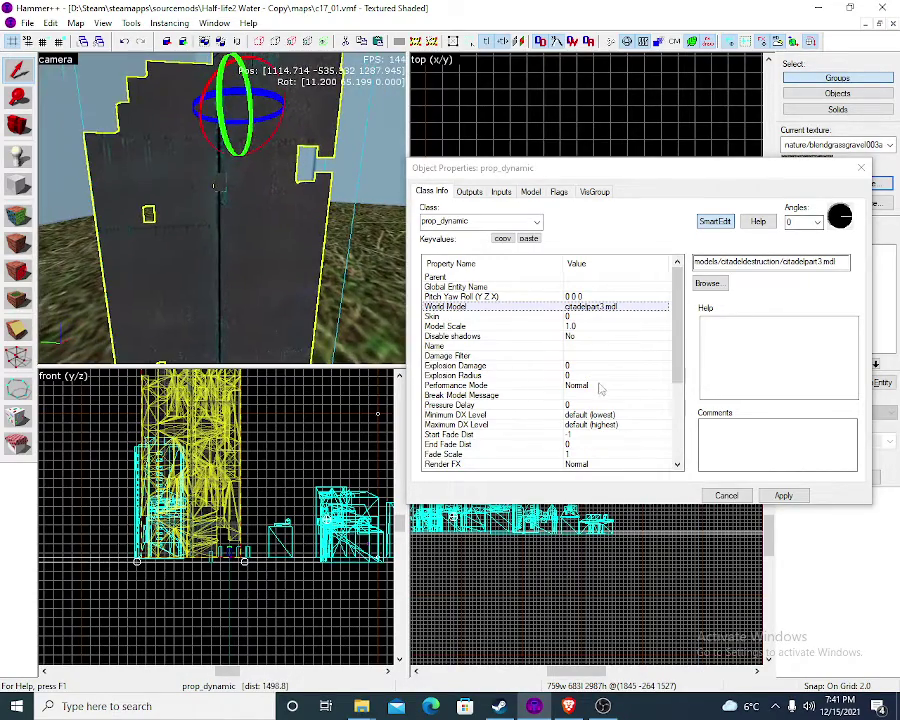
Reopen the model choice for the prop and look through the citadel models, including the citadeldestruction folder
{"action": "left_click", "coordinate": [707, 283]}
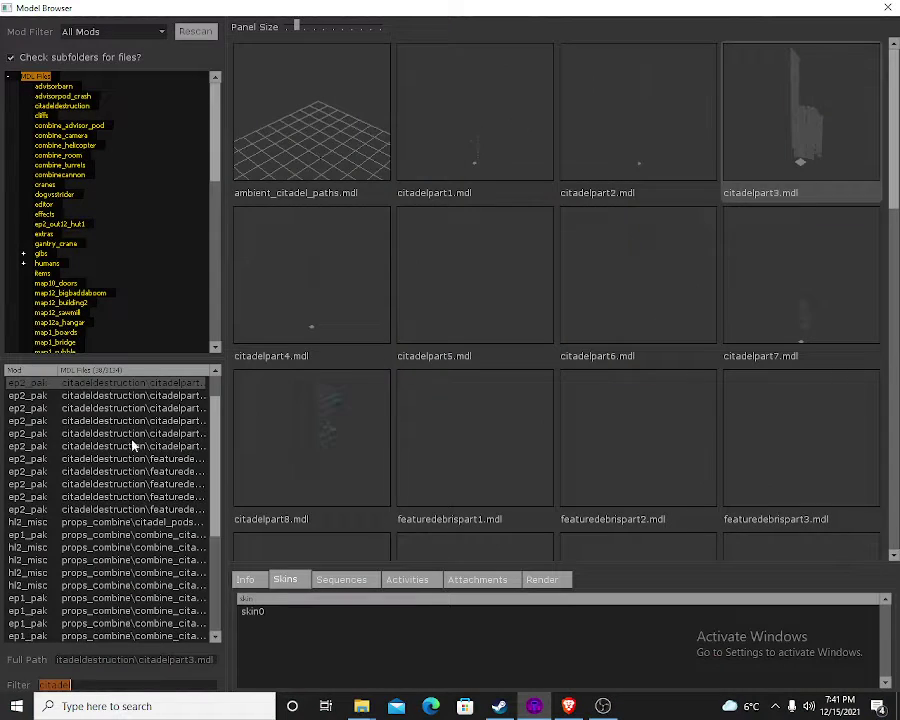
{"action": "scroll", "coordinate": [140, 466], "scroll_direction": "down", "scroll_amount": 4}
{"action": "left_click", "coordinate": [183, 636]}
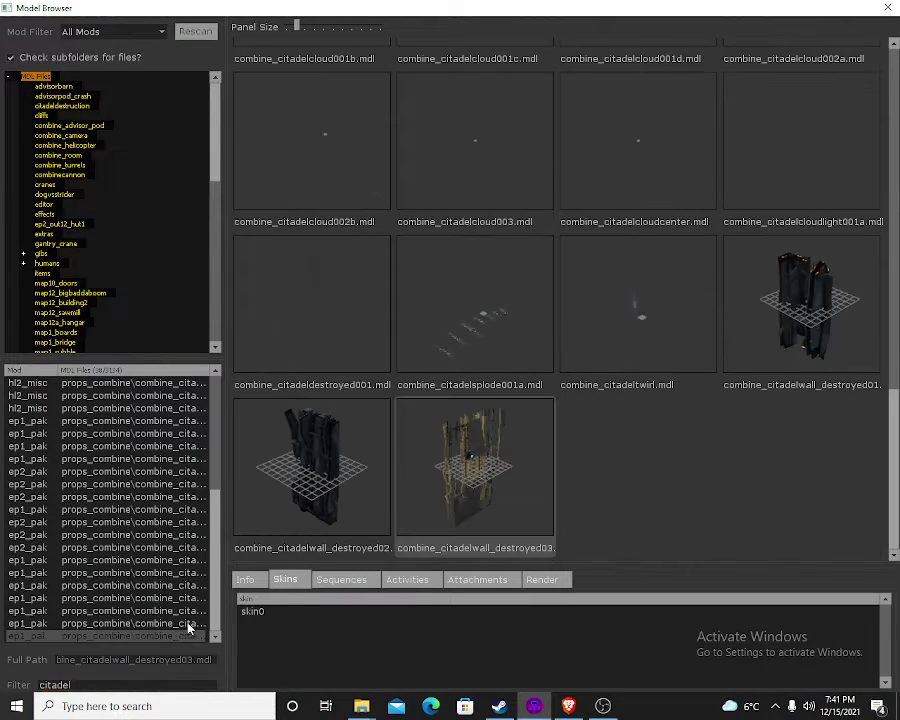
{"action": "scroll", "coordinate": [825, 499], "scroll_direction": "up", "scroll_amount": 15}
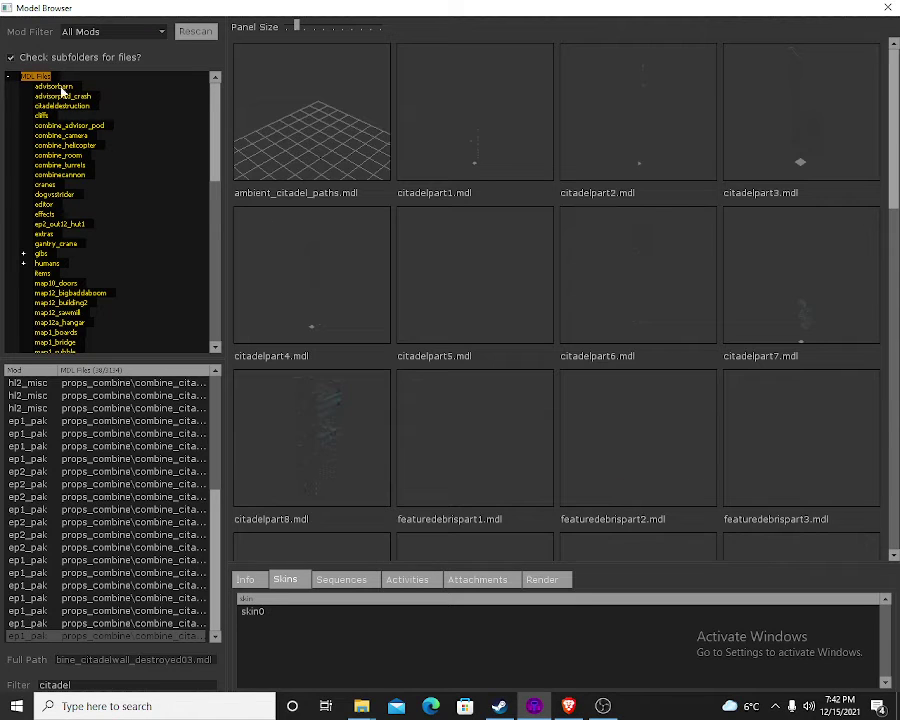
{"action": "left_click", "coordinate": [39, 80]}
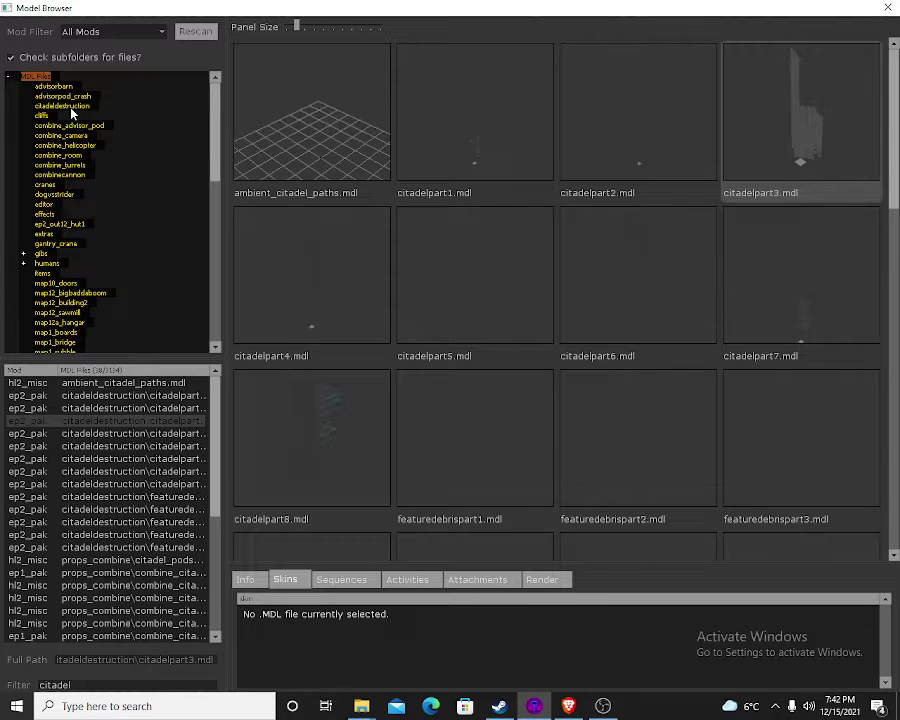
{"action": "left_click", "coordinate": [69, 107]}
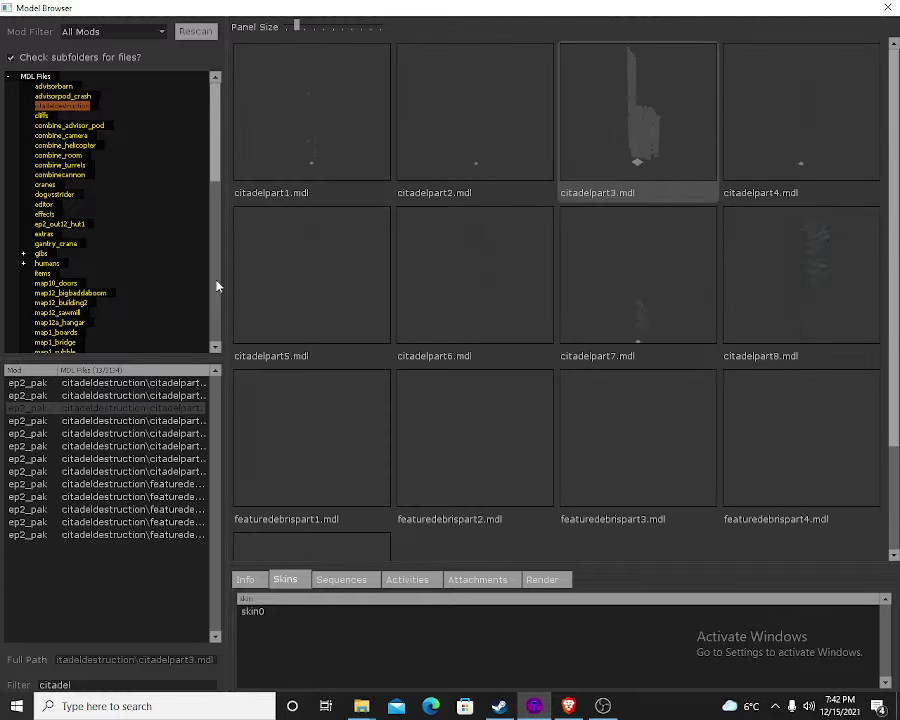
Check the props_vehicles and vehicle folders for citadel models, clear the citadel filter and close the model browser
{"action": "scroll", "coordinate": [492, 330], "scroll_direction": "down", "scroll_amount": 2}
{"action": "scroll", "coordinate": [50, 270], "scroll_direction": "down", "scroll_amount": 10}
{"action": "left_click", "coordinate": [66, 289]}
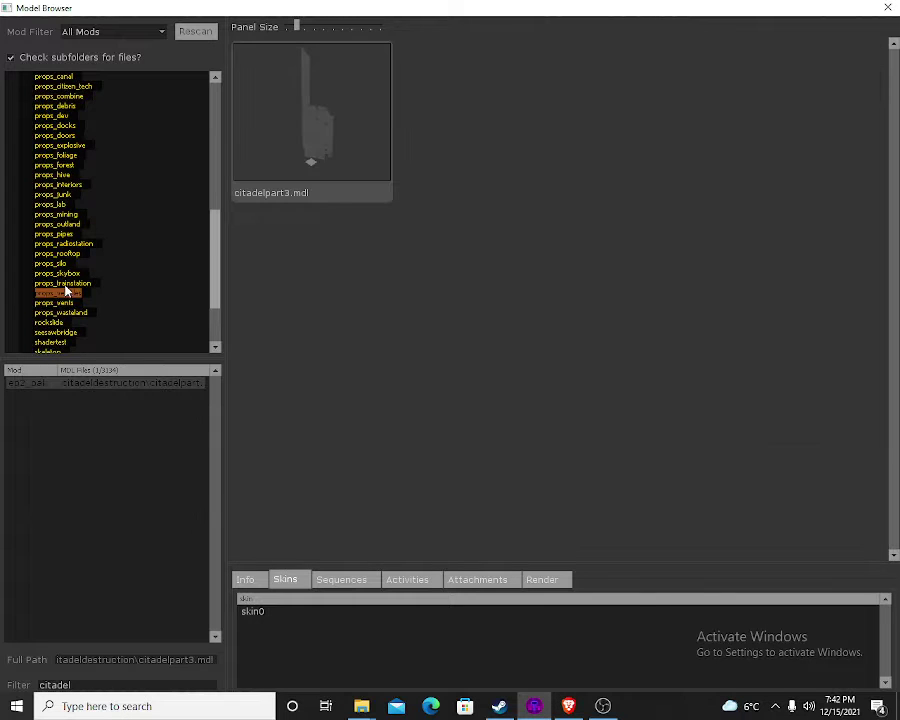
{"action": "scroll", "coordinate": [80, 305], "scroll_direction": "down", "scroll_amount": 3}
{"action": "left_click", "coordinate": [60, 323]}
{"action": "left_click", "coordinate": [58, 313]}
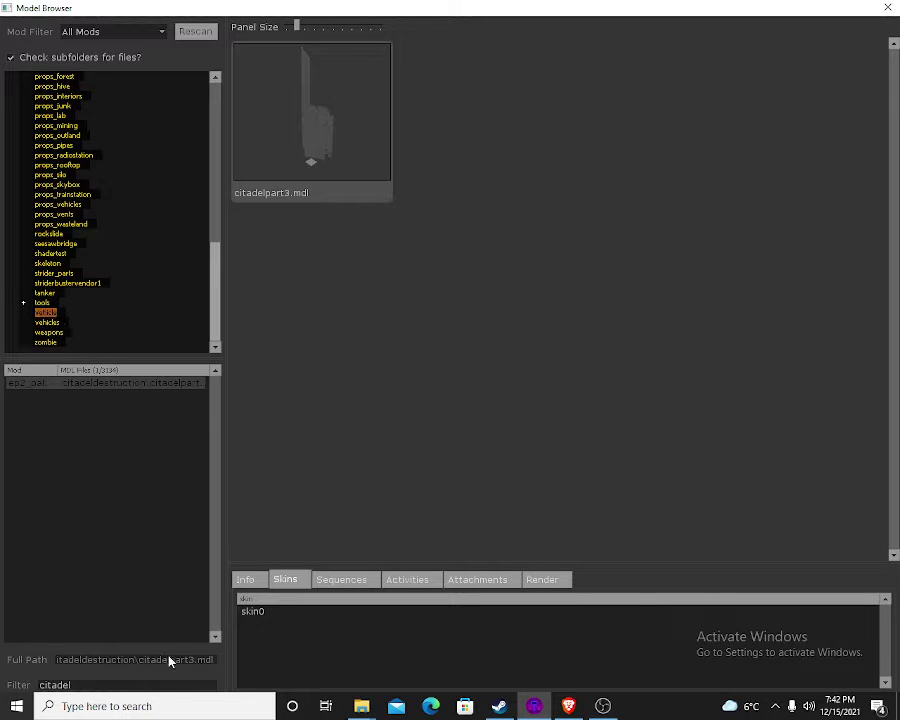
{"action": "double_click", "coordinate": [100, 685]}
{"action": "key", "text": "Escape"}
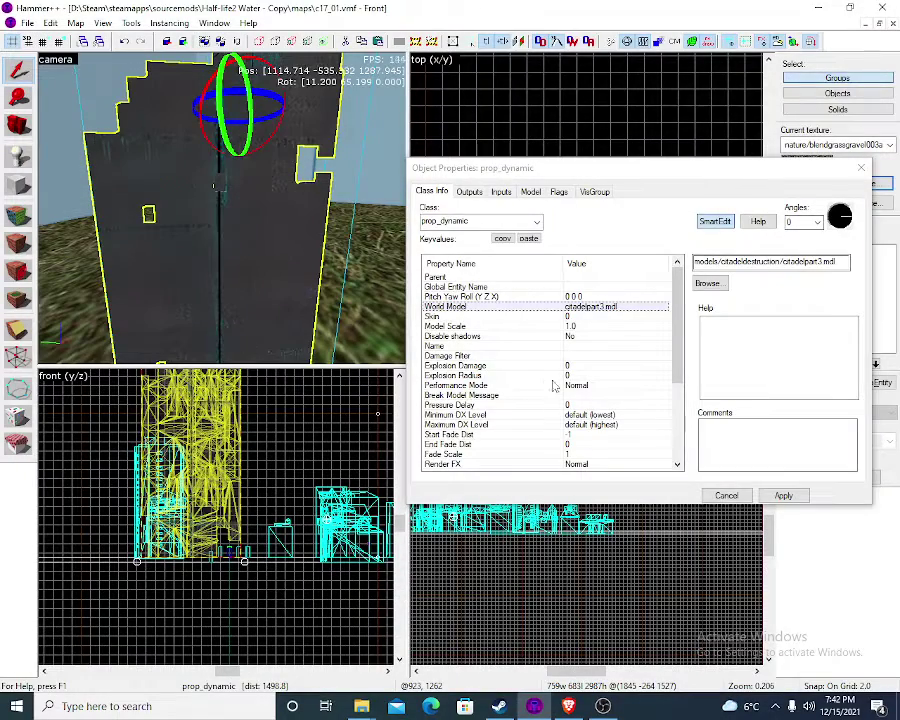
Browse the unfiltered model folders, including striderbustervendor1, props_trainstation and gibs, for a suitable model
{"action": "left_click", "coordinate": [721, 287]}
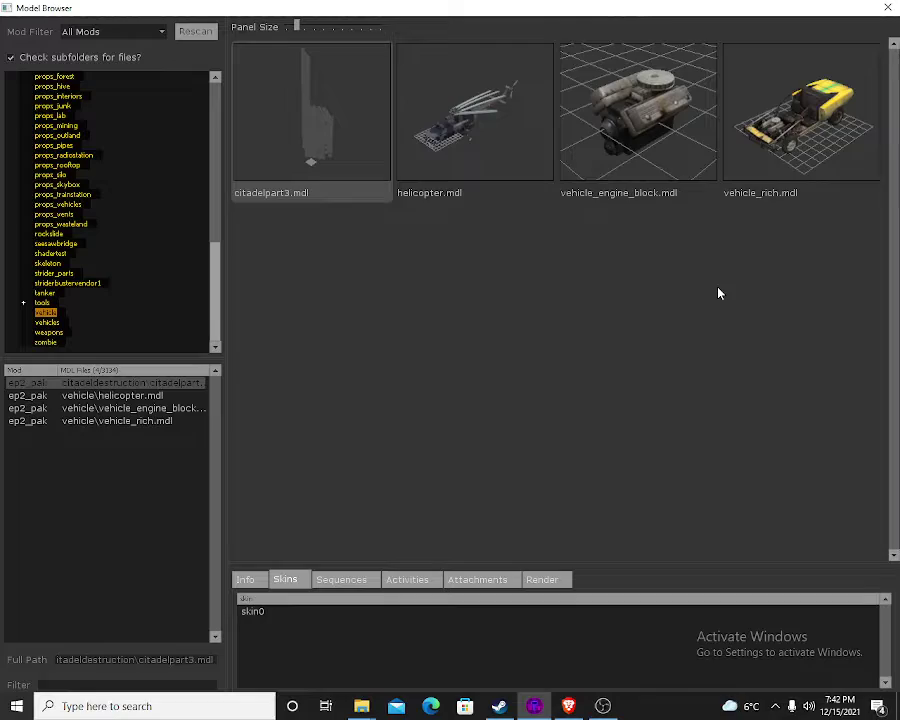
{"action": "left_click", "coordinate": [70, 283]}
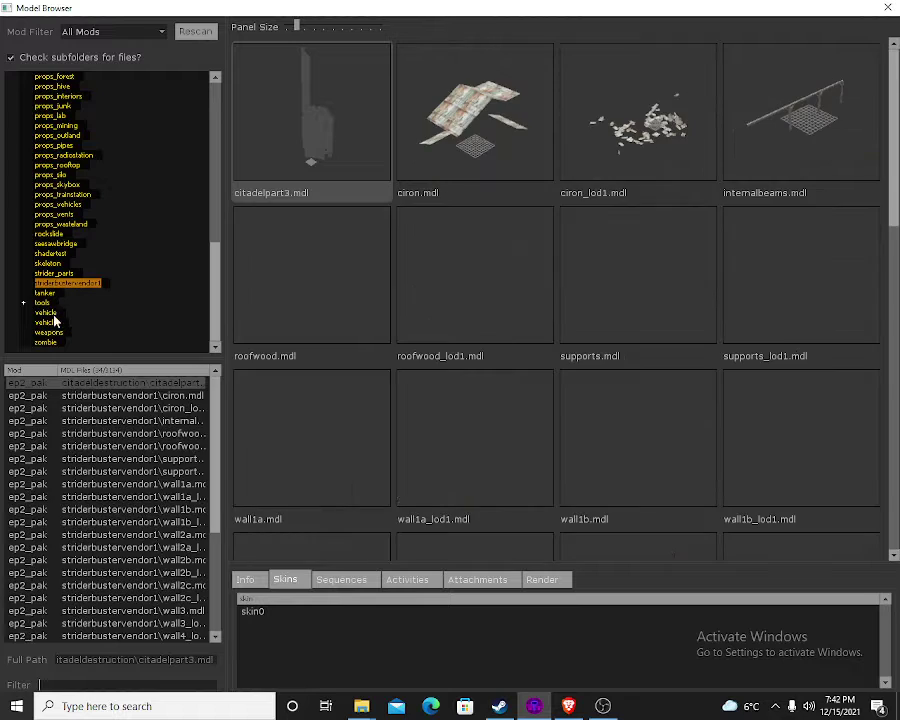
{"action": "left_click", "coordinate": [44, 303]}
{"action": "left_click", "coordinate": [43, 196]}
{"action": "scroll", "coordinate": [41, 190], "scroll_direction": "up", "scroll_amount": 4}
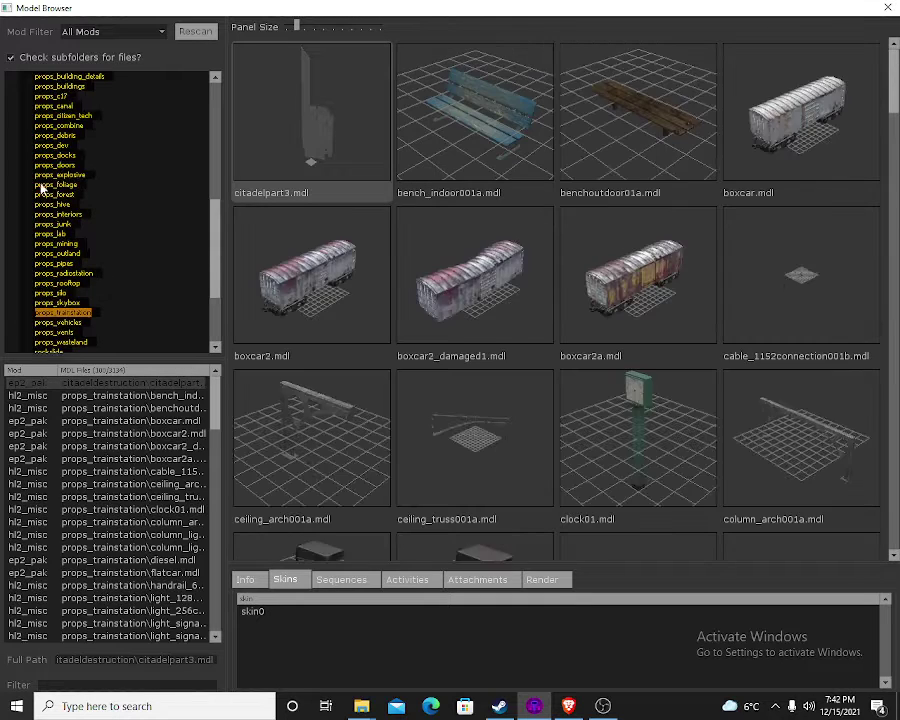
{"action": "scroll", "coordinate": [40, 190], "scroll_direction": "up", "scroll_amount": 4}
{"action": "left_click", "coordinate": [40, 196]}
{"action": "scroll", "coordinate": [40, 197], "scroll_direction": "up", "scroll_amount": 5}
{"action": "left_click", "coordinate": [42, 196]}
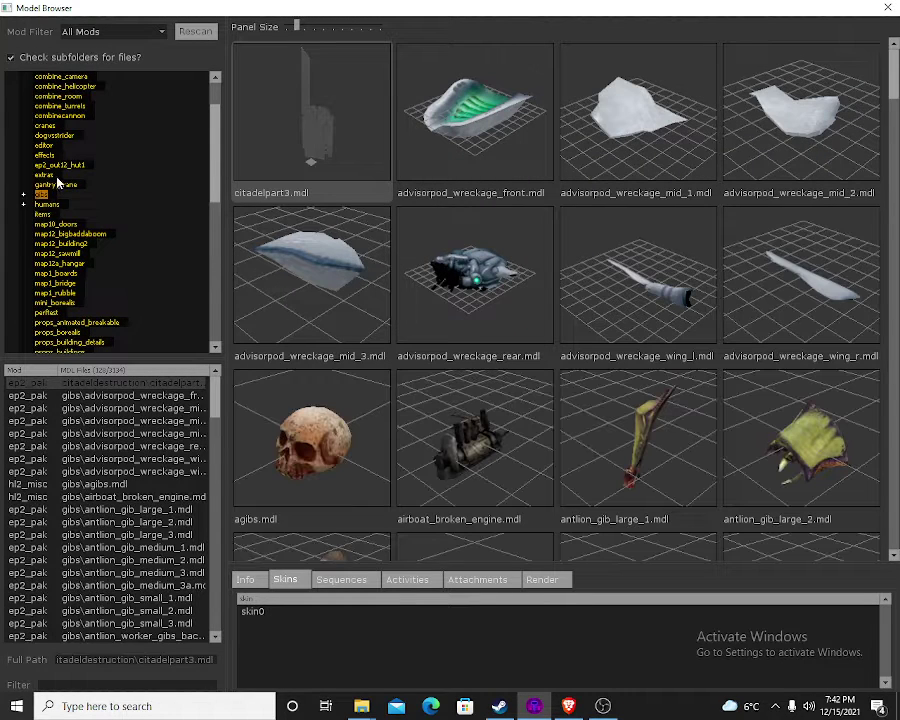
Look through the combine_helicopter, ep2_out12_hut1 and editor folders for a suitable model
{"action": "scroll", "coordinate": [42, 128], "scroll_direction": "up", "scroll_amount": 2}
{"action": "left_click", "coordinate": [60, 165]}
{"action": "left_click", "coordinate": [70, 146]}
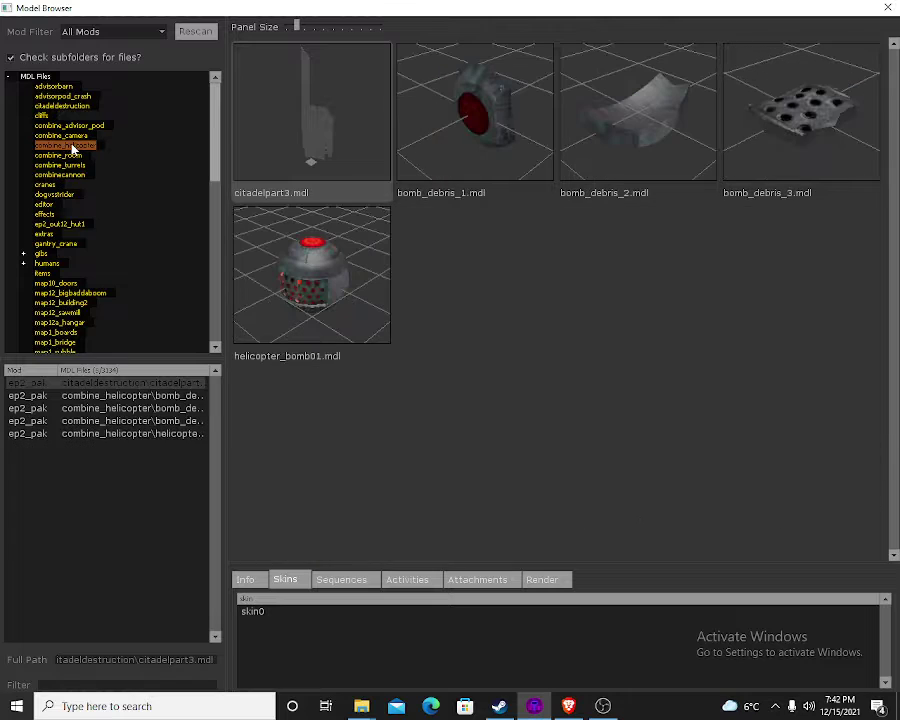
{"action": "left_click", "coordinate": [54, 234]}
{"action": "left_click", "coordinate": [55, 224]}
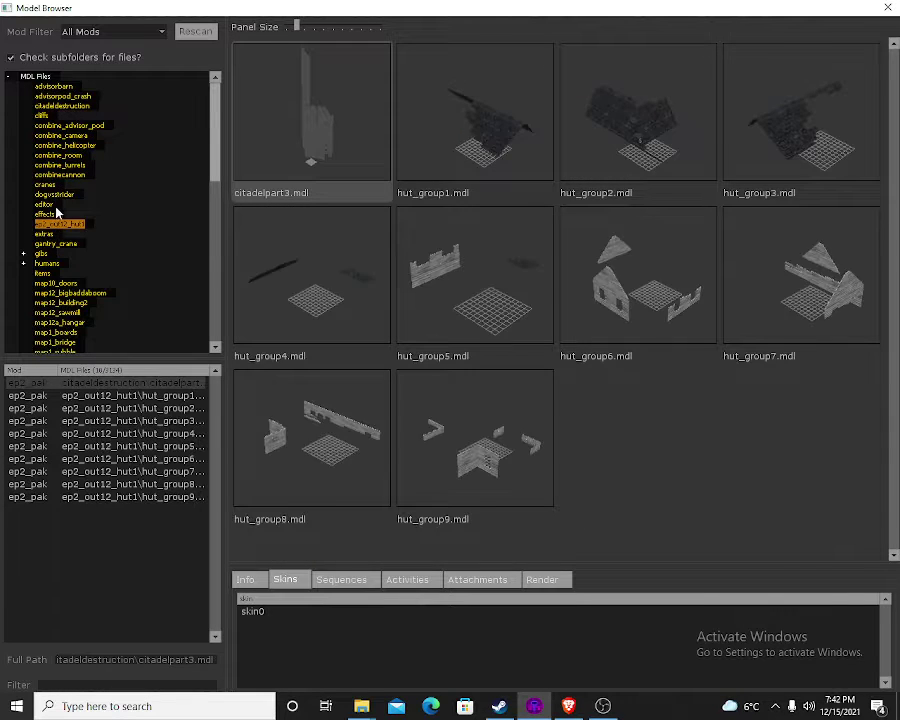
{"action": "left_click", "coordinate": [56, 206]}
{"action": "scroll", "coordinate": [546, 317], "scroll_direction": "down", "scroll_amount": 2}
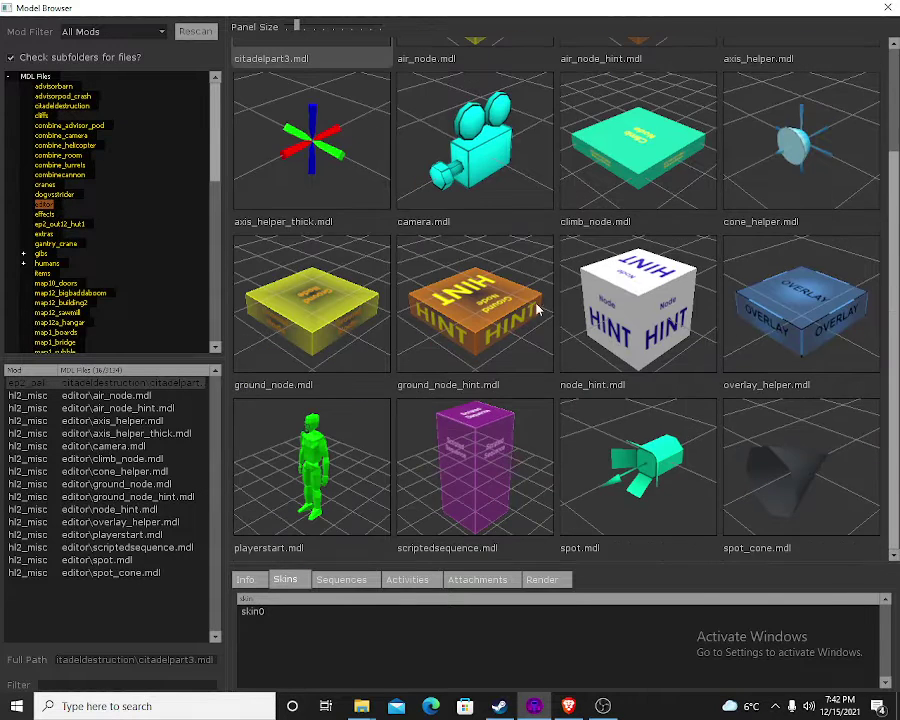
{"action": "scroll", "coordinate": [537, 312], "scroll_direction": "up", "scroll_amount": 2}
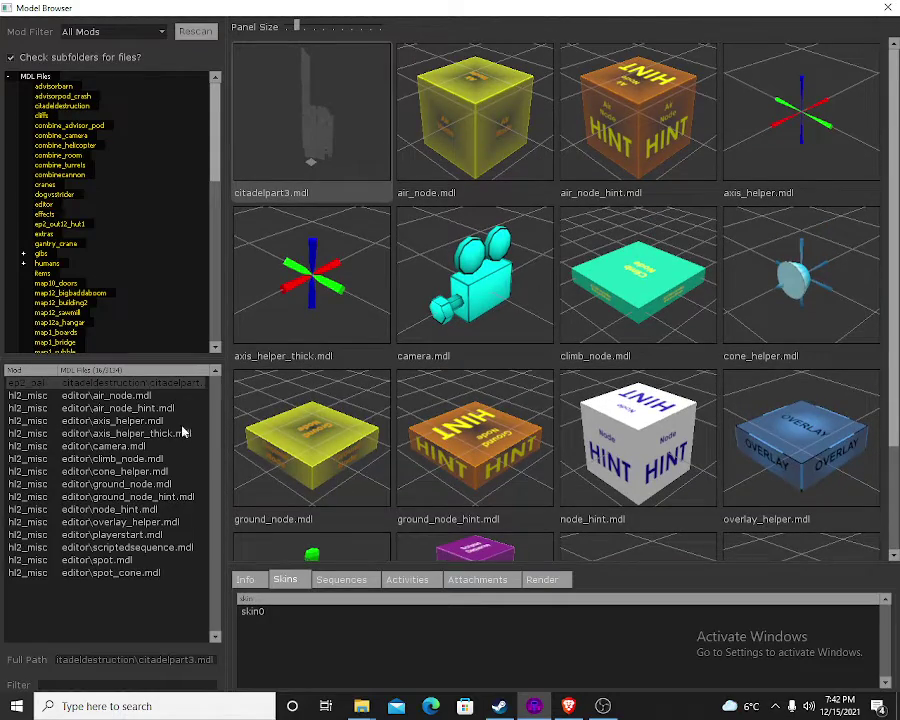
Leave the model choice, delete the citadelpart3 prop_dynamic from the map and close the object properties
{"action": "key", "text": "Escape"}
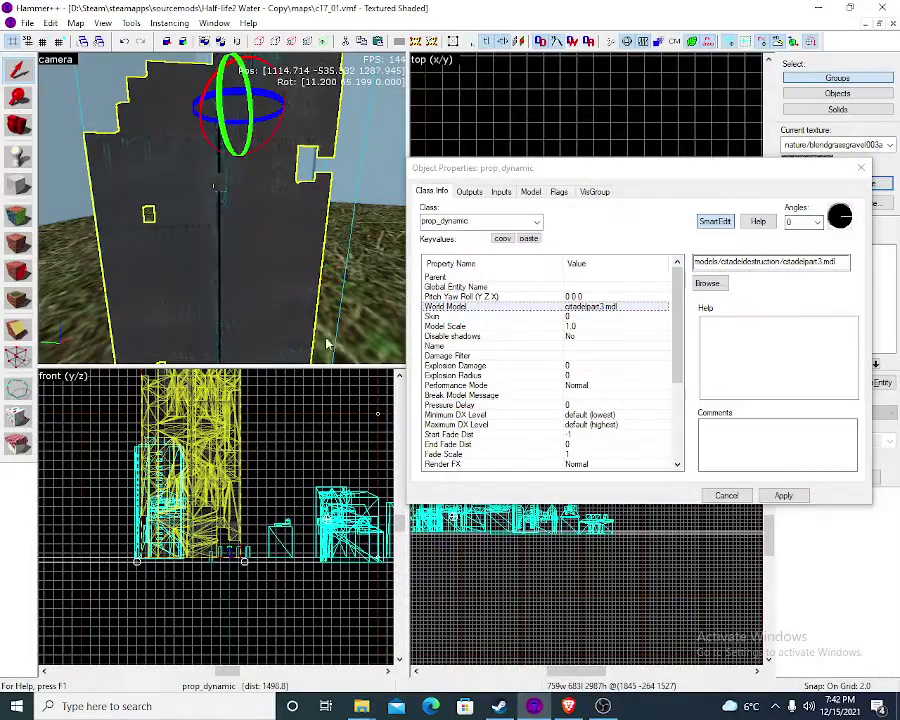
{"action": "key", "text": "Delete"}
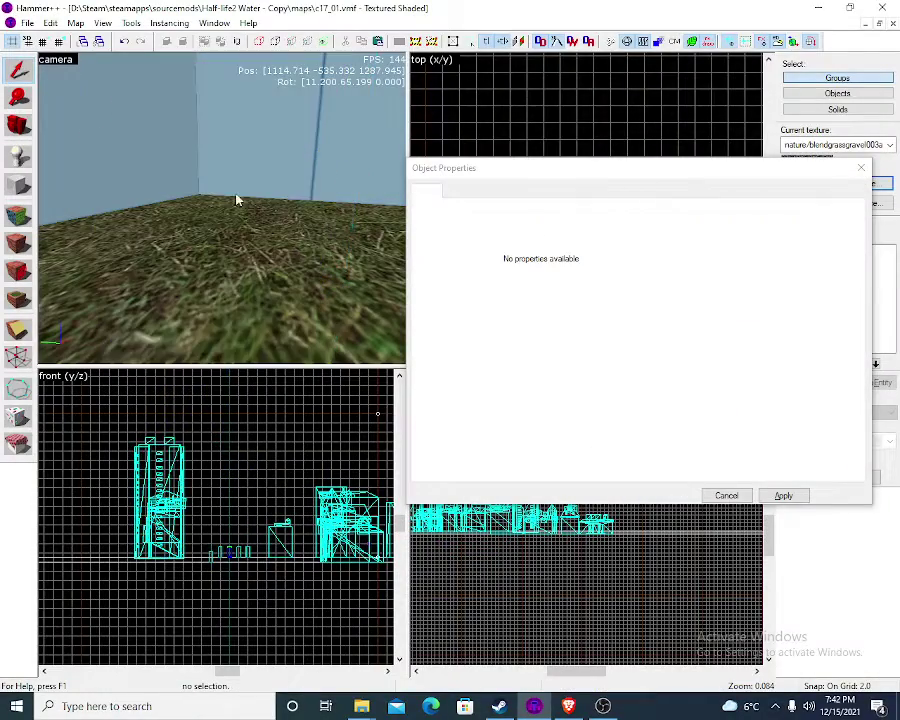
{"action": "left_click", "coordinate": [735, 499]}
Delete the npc_metropolice standing alone on the grass between the city buildings
{"action": "key", "text": "z"}
{"action": "key", "text": "d"}
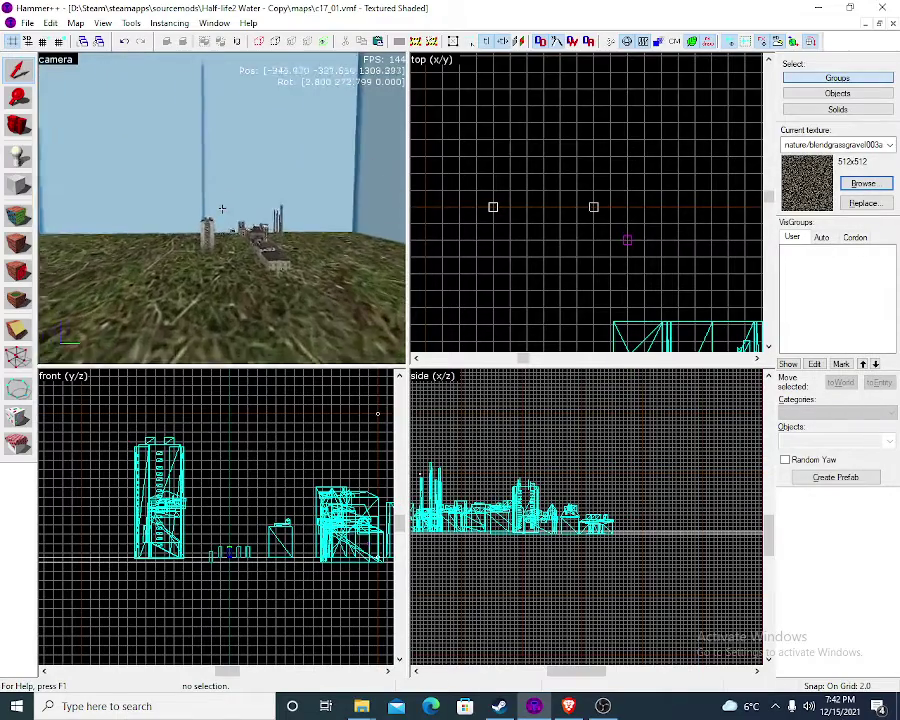
{"action": "key", "text": "w"}
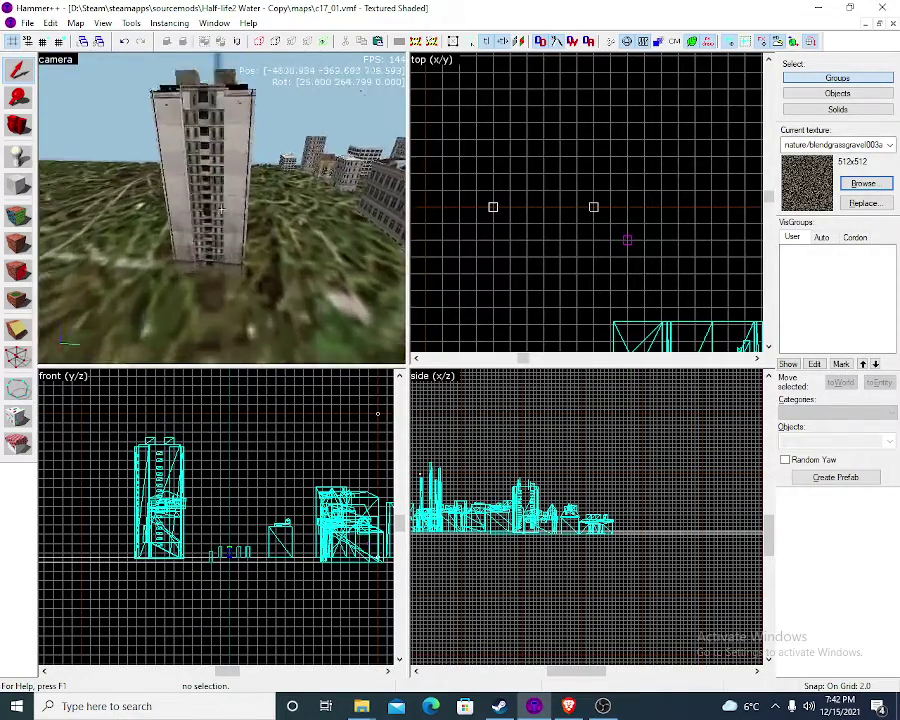
{"action": "key", "text": "w"}
{"action": "key", "text": "d"}
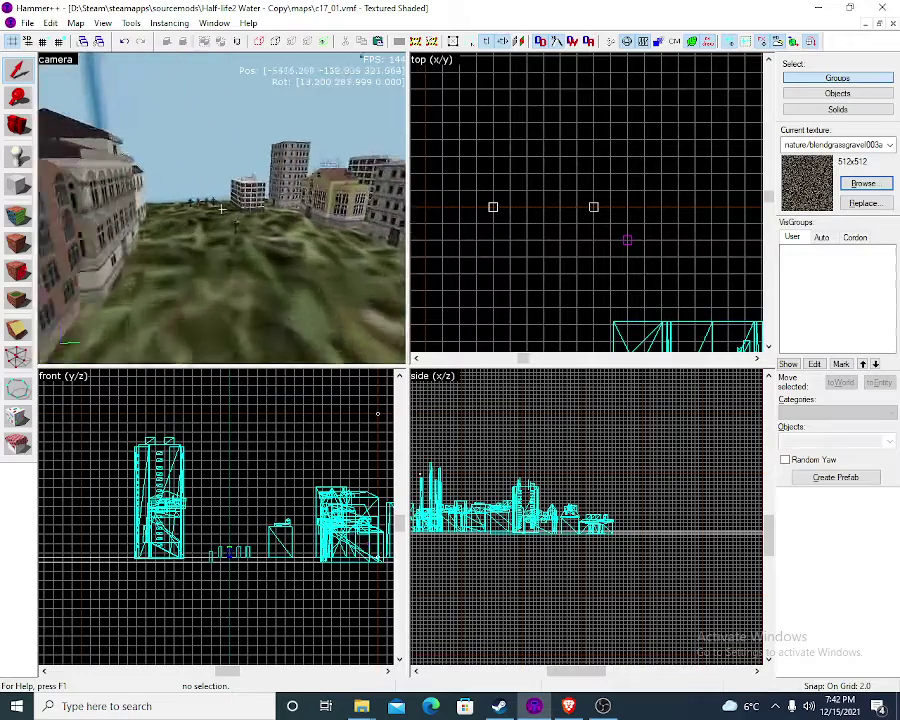
{"action": "left_click", "coordinate": [228, 275]}
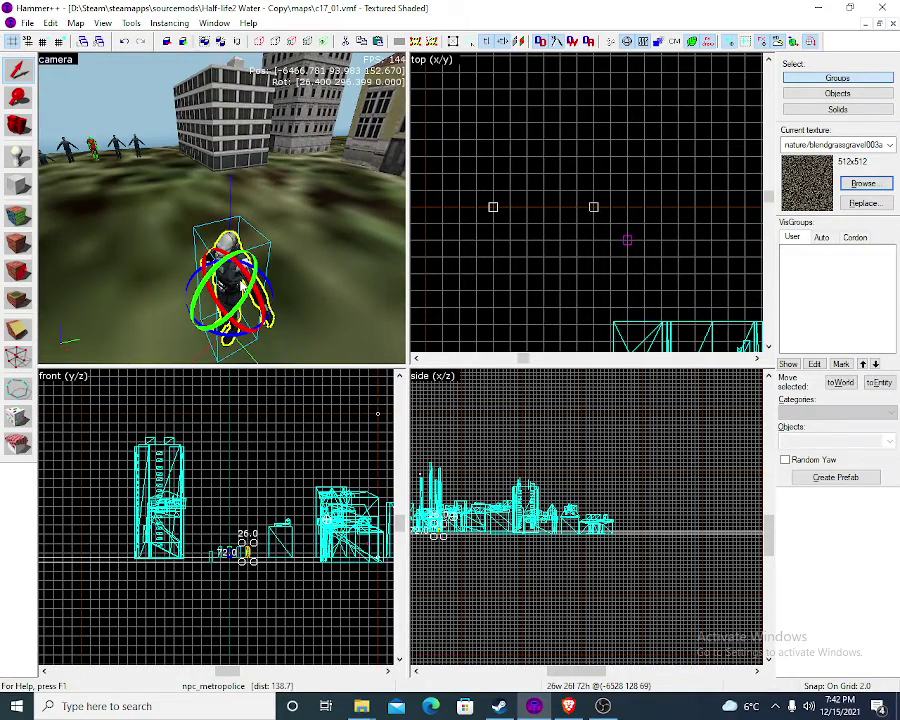
{"action": "key", "text": "Delete"}
Inspect the group of NPCs, the city buildings and the open grass around them in the 3D view
{"action": "key", "text": "z"}
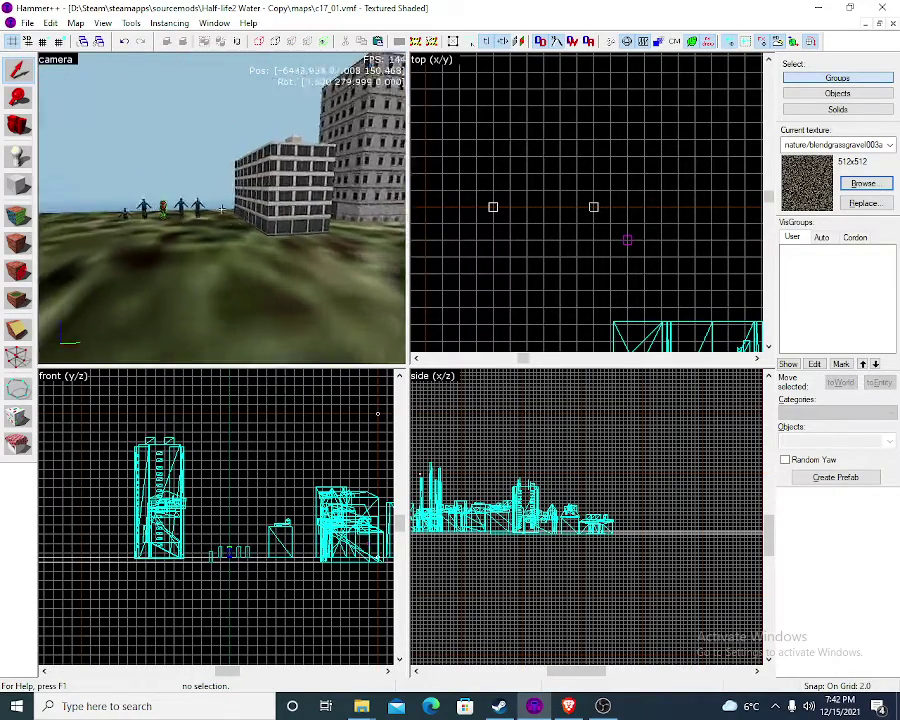
{"action": "key", "text": "w"}
{"action": "key", "text": "w"}
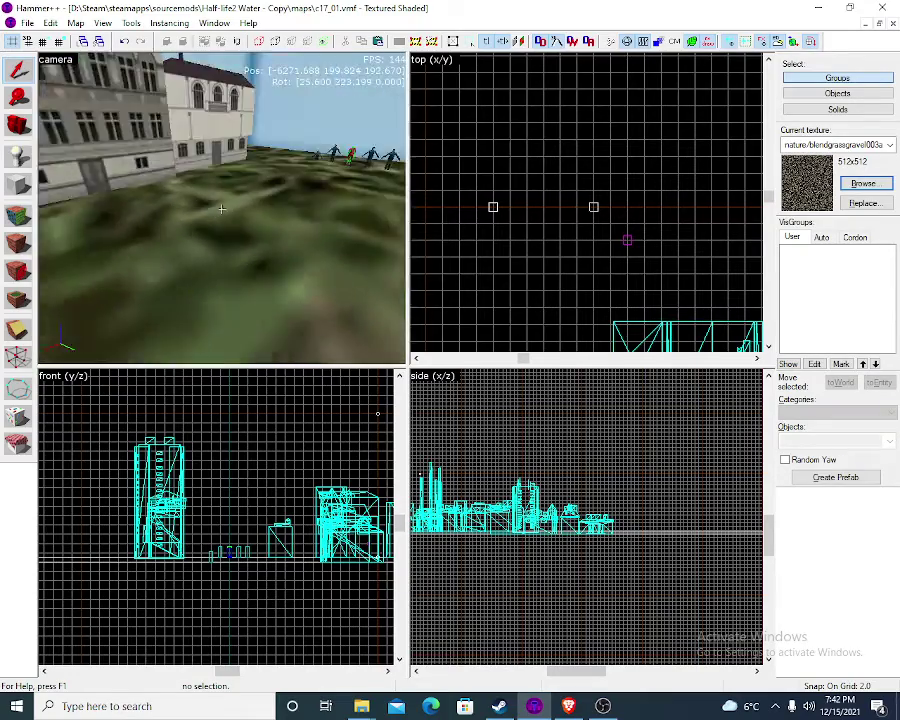
{"action": "key", "text": "w"}
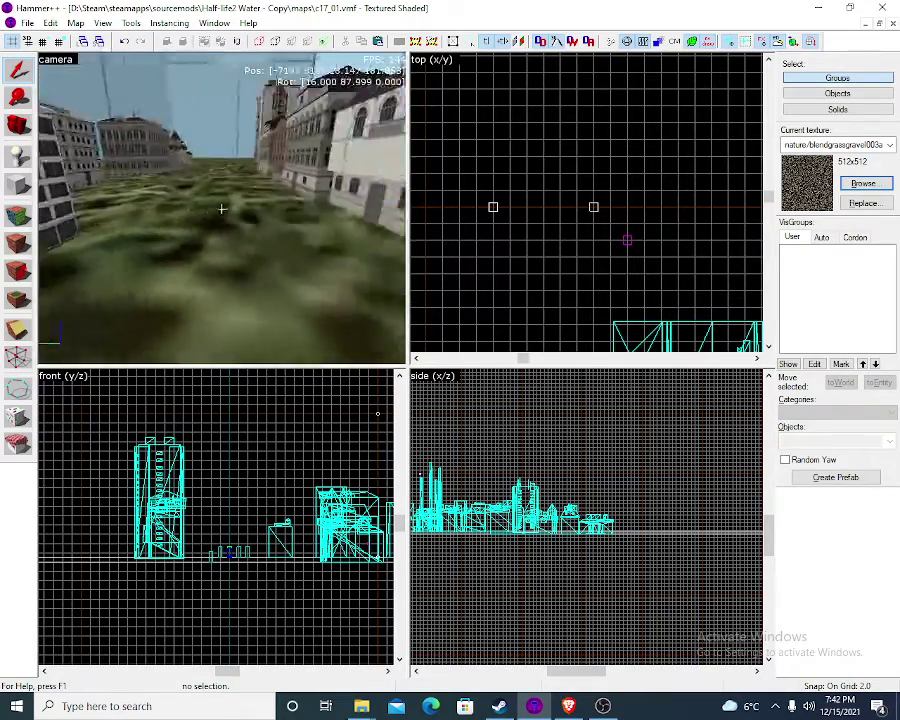
{"action": "key", "text": "w"}
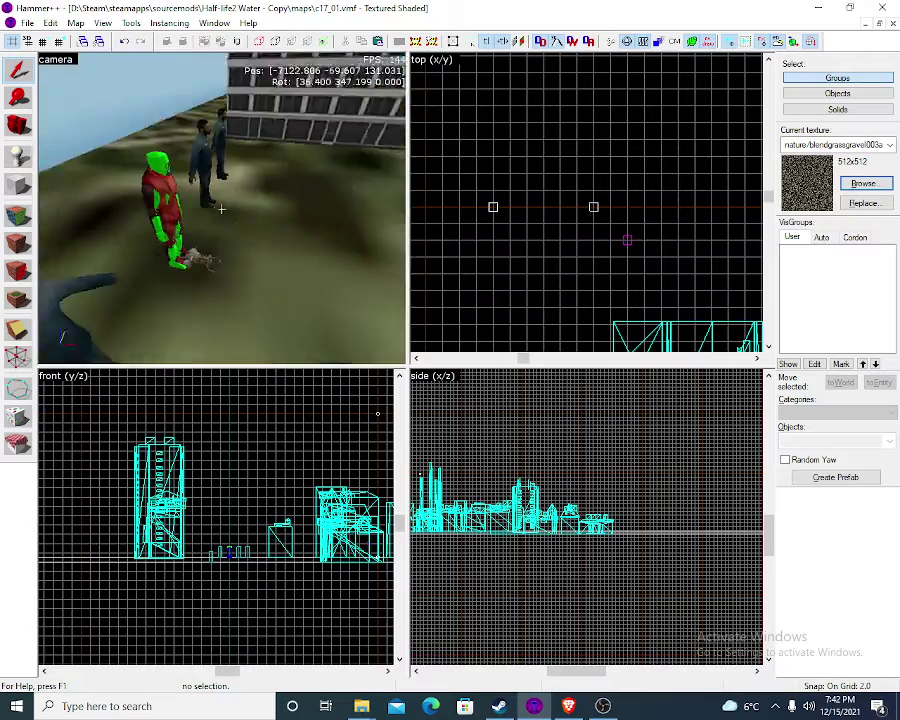
{"action": "key", "text": "w"}
{"action": "key", "text": "s"}
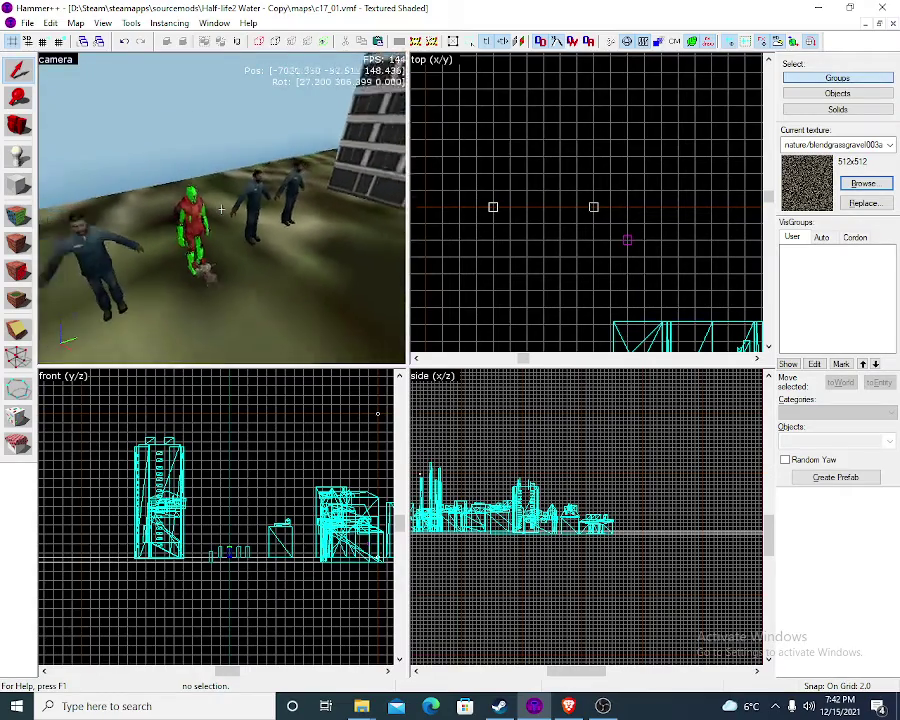
{"action": "key", "text": "w"}
{"action": "key", "text": "w"}
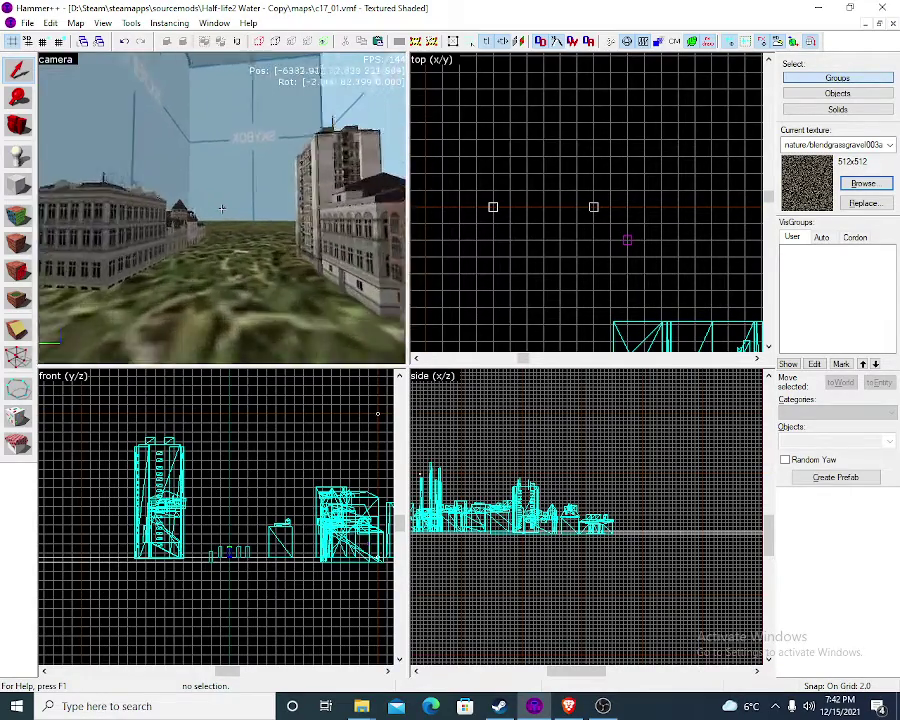
{"action": "key", "text": "w"}
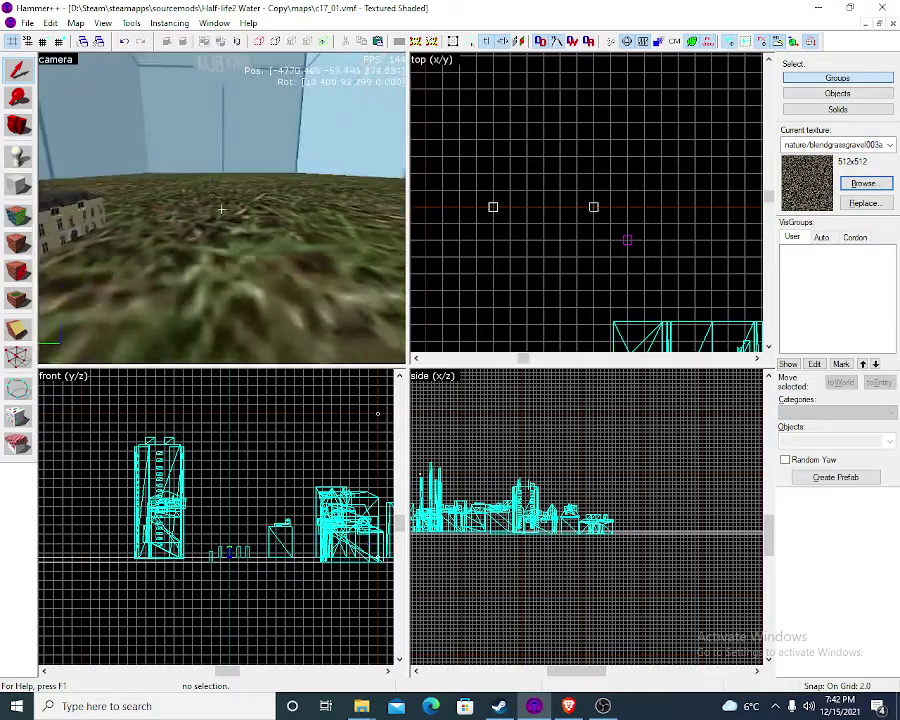
{"action": "key", "text": "s"}
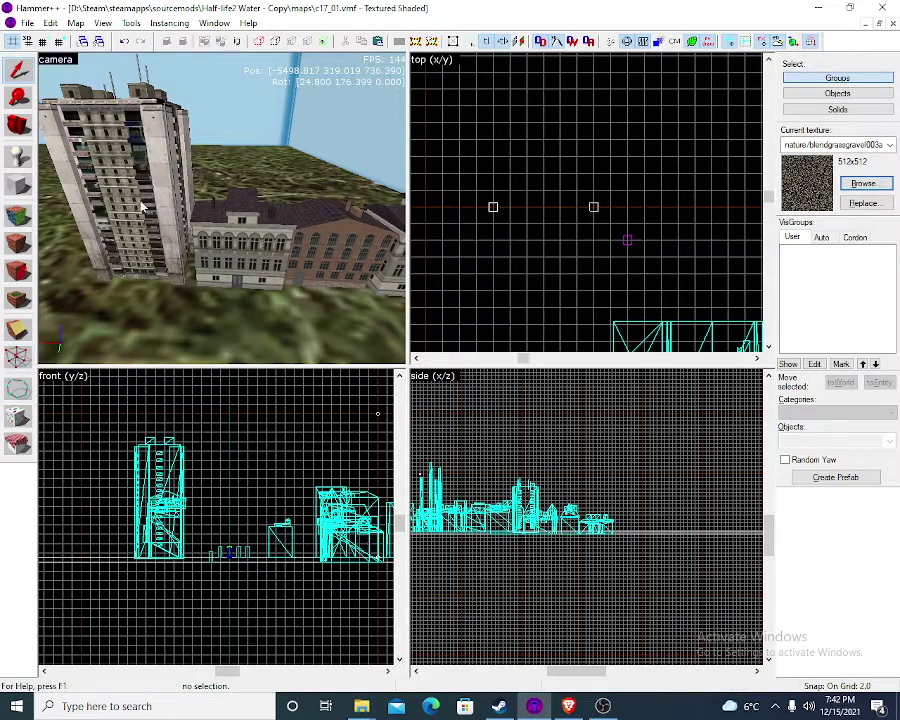
{"action": "key", "text": "w"}
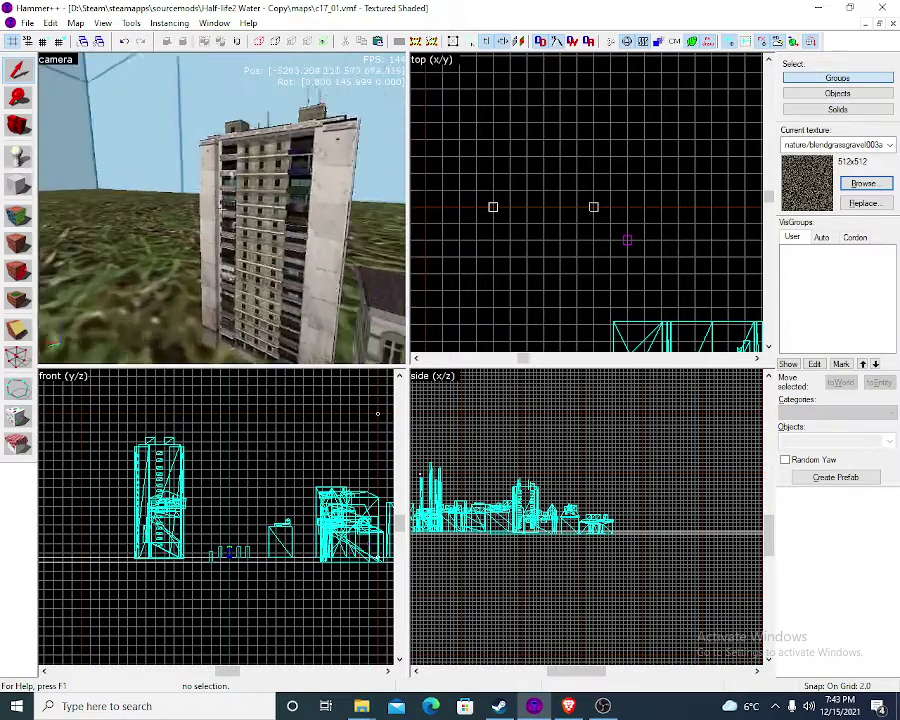
Place a new info_player_start entity on the grass beside the tall apartment block and return to the Selection tool
{"action": "key", "text": "z"}
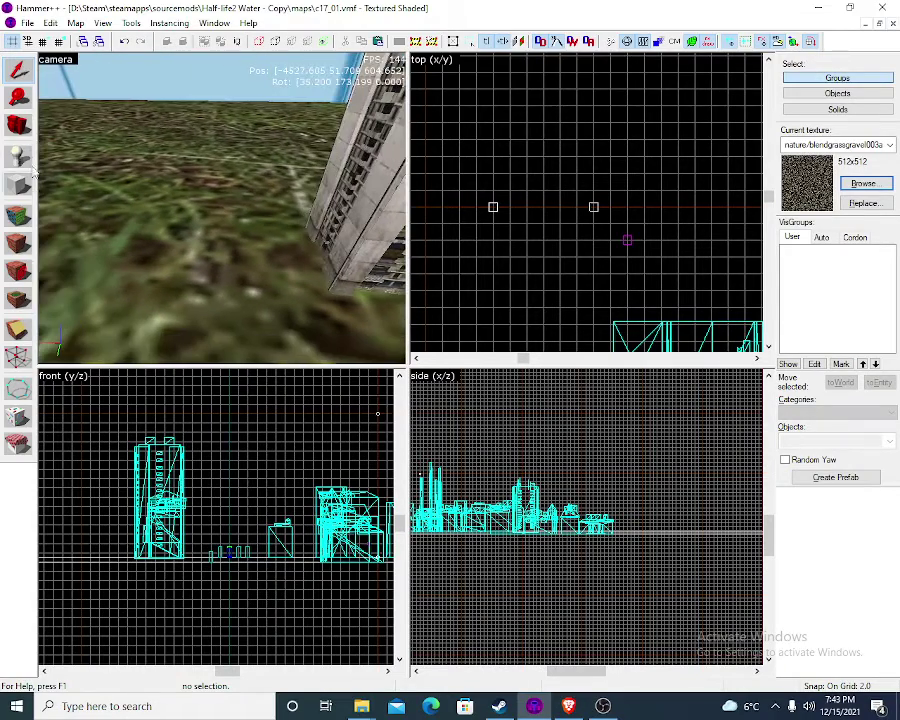
{"action": "left_click", "coordinate": [18, 156]}
{"action": "left_click", "coordinate": [18, 71]}
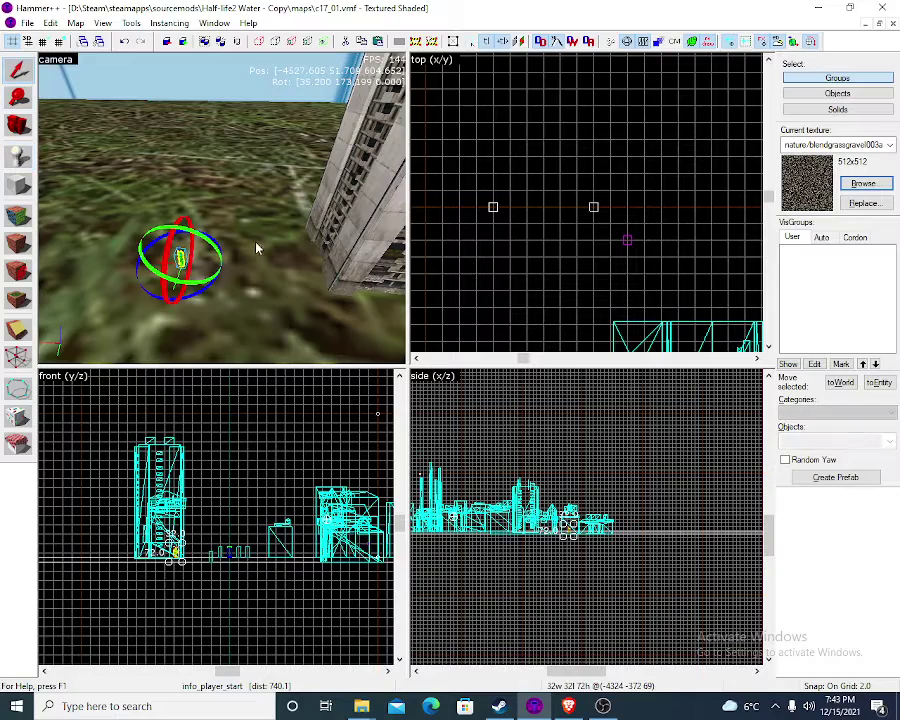
Change the class of the new info_player_start entity to npc_blob, apply it and close the object properties
{"action": "key", "text": "z"}
{"action": "key", "text": "w"}
{"action": "key", "text": "z"}
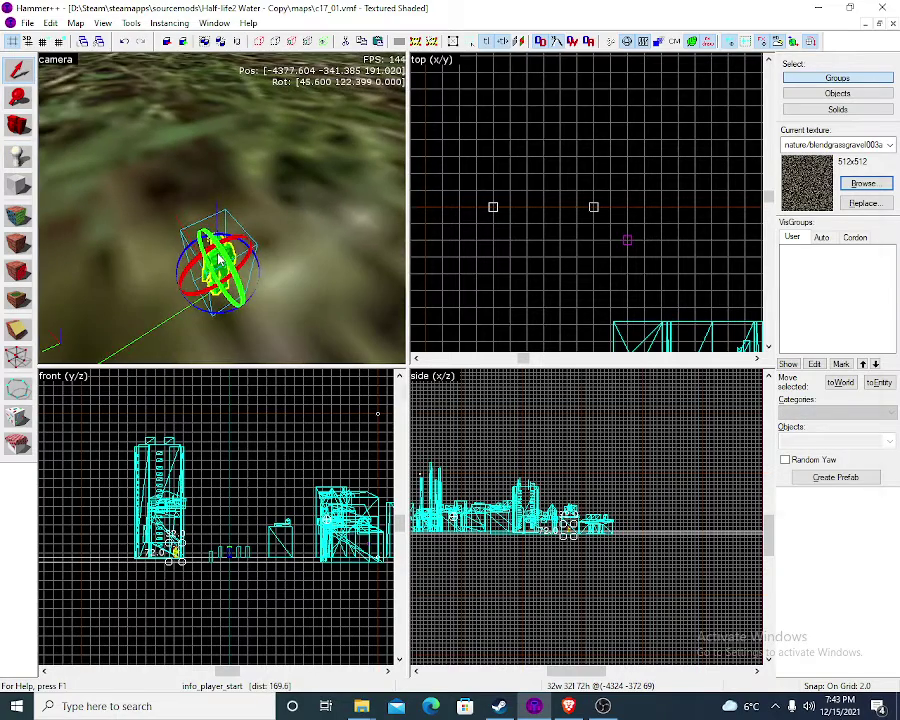
{"action": "key", "text": "alt+Return"}
{"action": "left_click", "coordinate": [537, 222]}
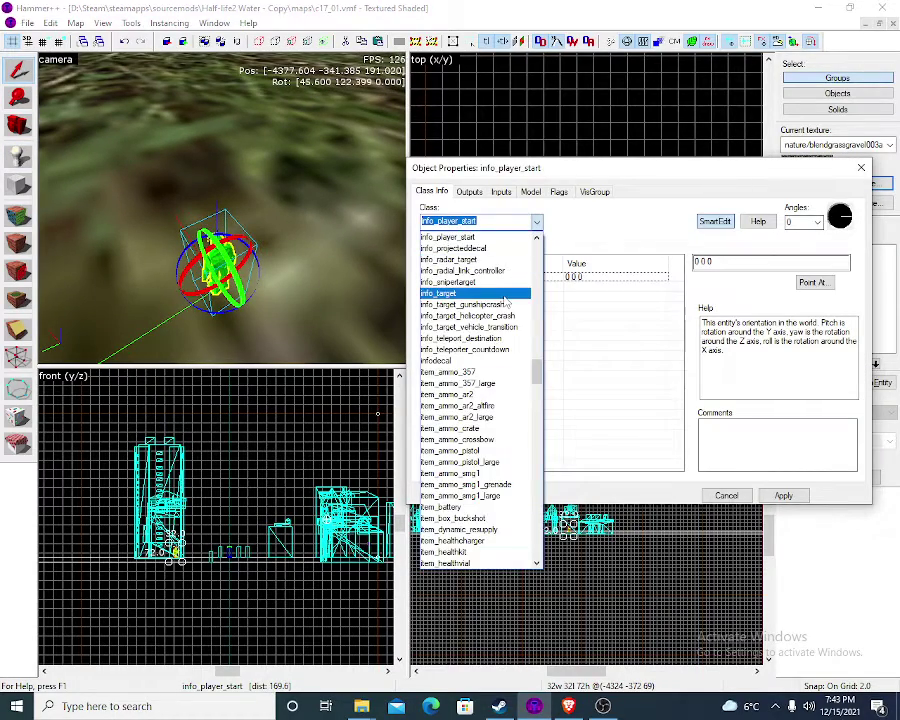
{"action": "scroll", "coordinate": [506, 290], "scroll_direction": "down", "scroll_amount": 8}
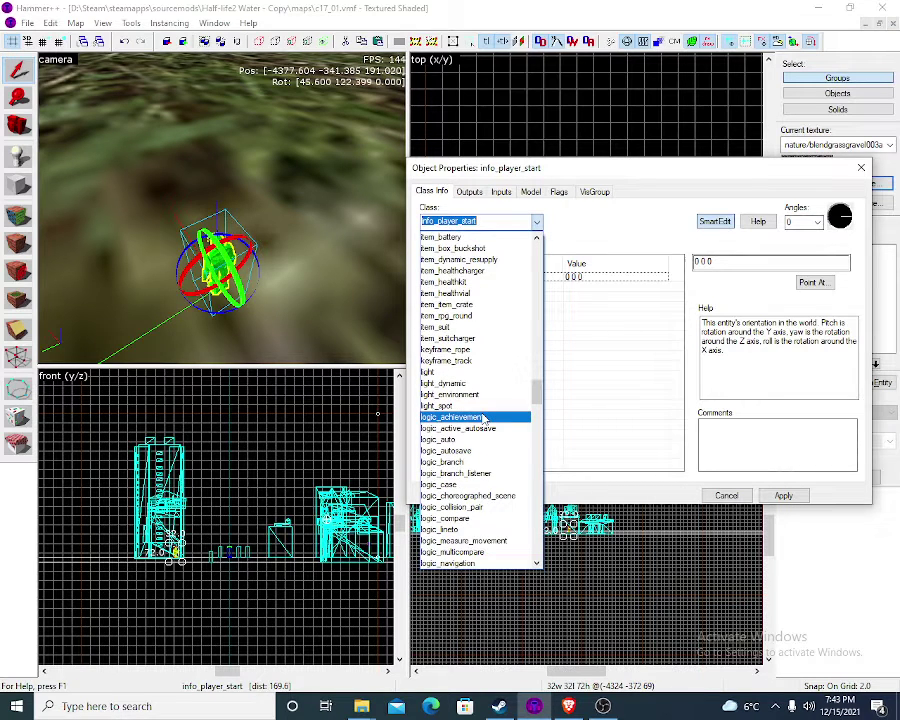
{"action": "scroll", "coordinate": [478, 375], "scroll_direction": "down", "scroll_amount": 5}
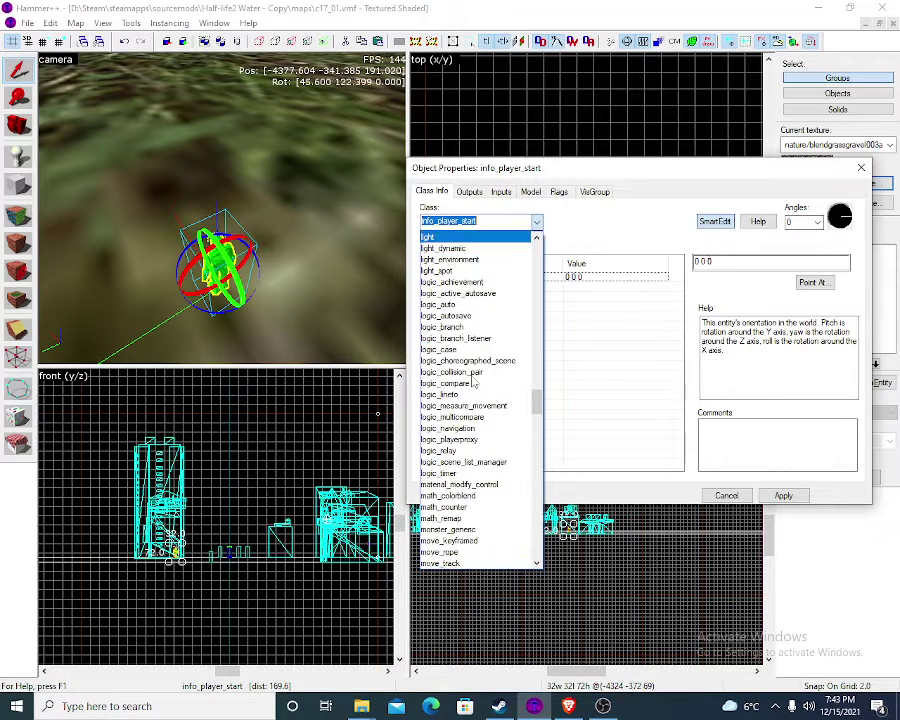
{"action": "scroll", "coordinate": [478, 383], "scroll_direction": "down", "scroll_amount": 4}
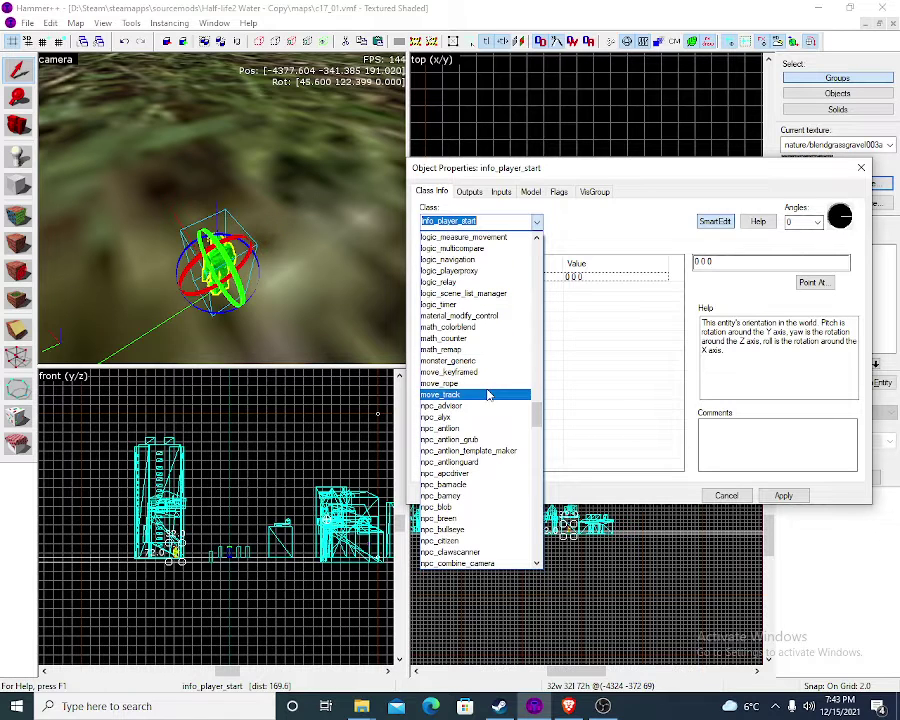
{"action": "left_click", "coordinate": [465, 507]}
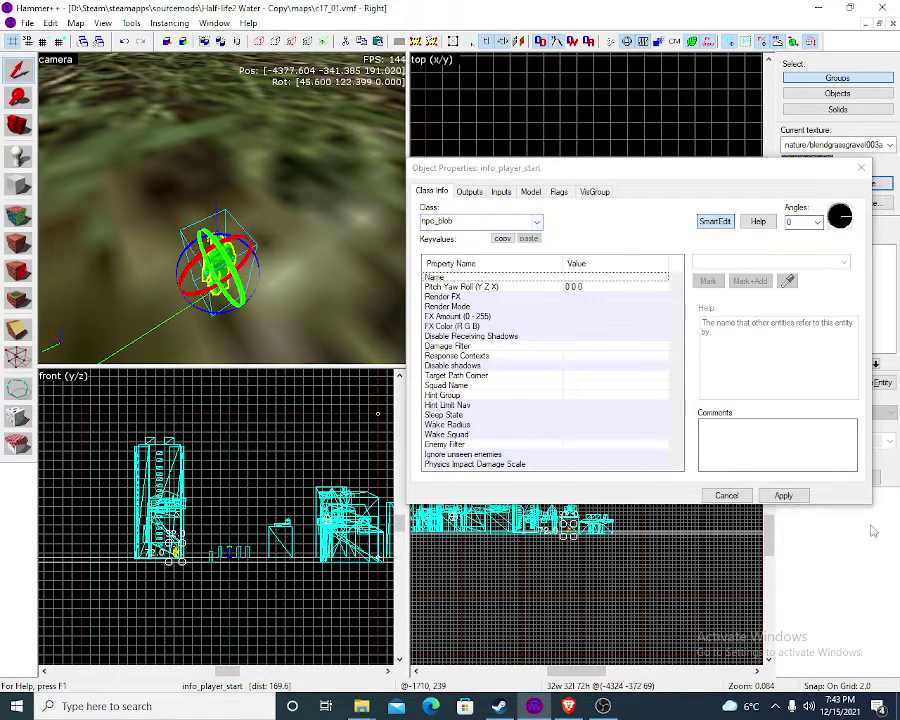
{"action": "left_click", "coordinate": [787, 497]}
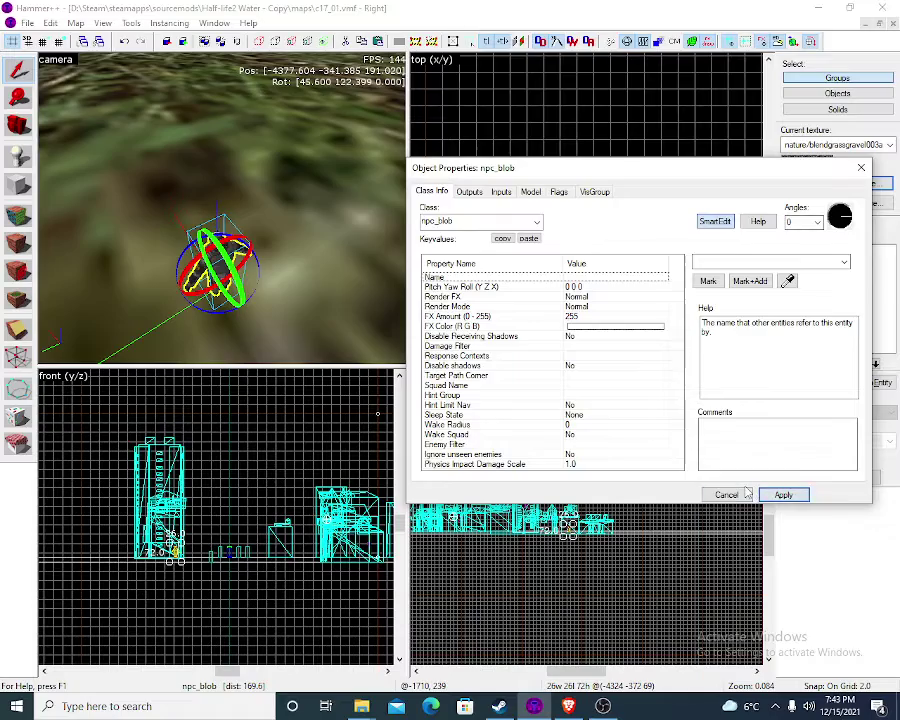
{"action": "left_click", "coordinate": [745, 493]}
Examine the npc_blob's model up close from several sides and review its class properties without editing them
{"action": "key", "text": "z"}
{"action": "key", "text": "w"}
{"action": "key", "text": "s"}
{"action": "key", "text": "d"}
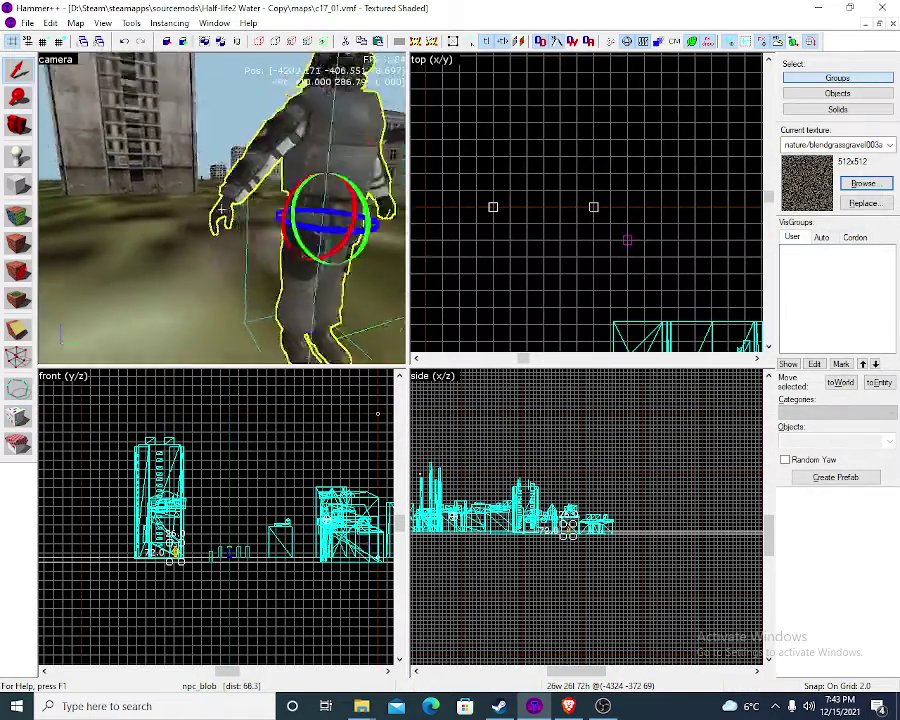
{"action": "key", "text": "w"}
{"action": "key", "text": "s"}
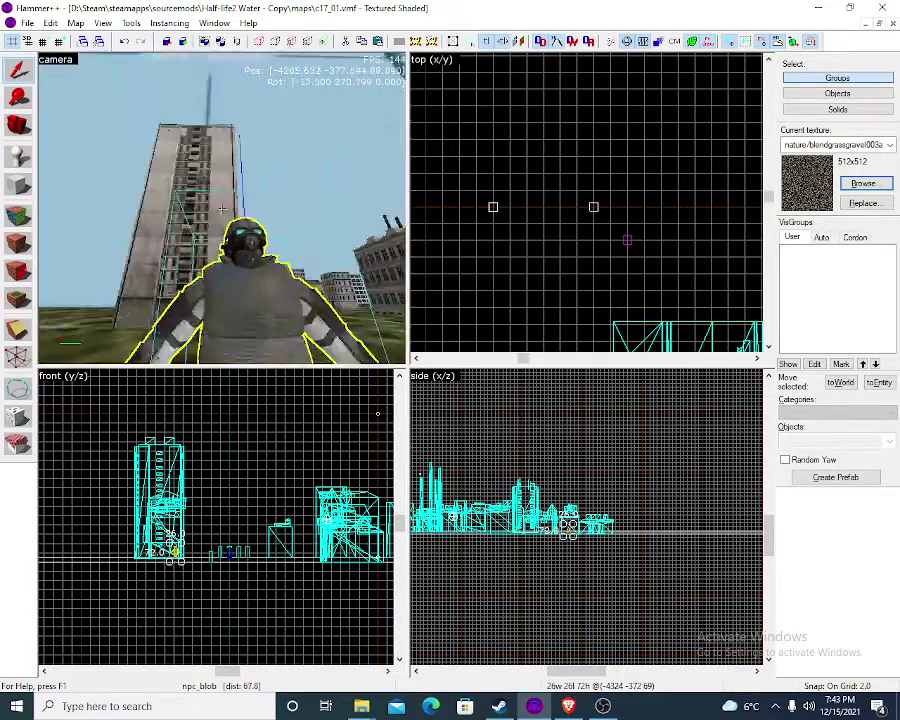
{"action": "key", "text": "w"}
{"action": "key", "text": "s"}
{"action": "key", "text": "a"}
{"action": "key", "text": "z"}
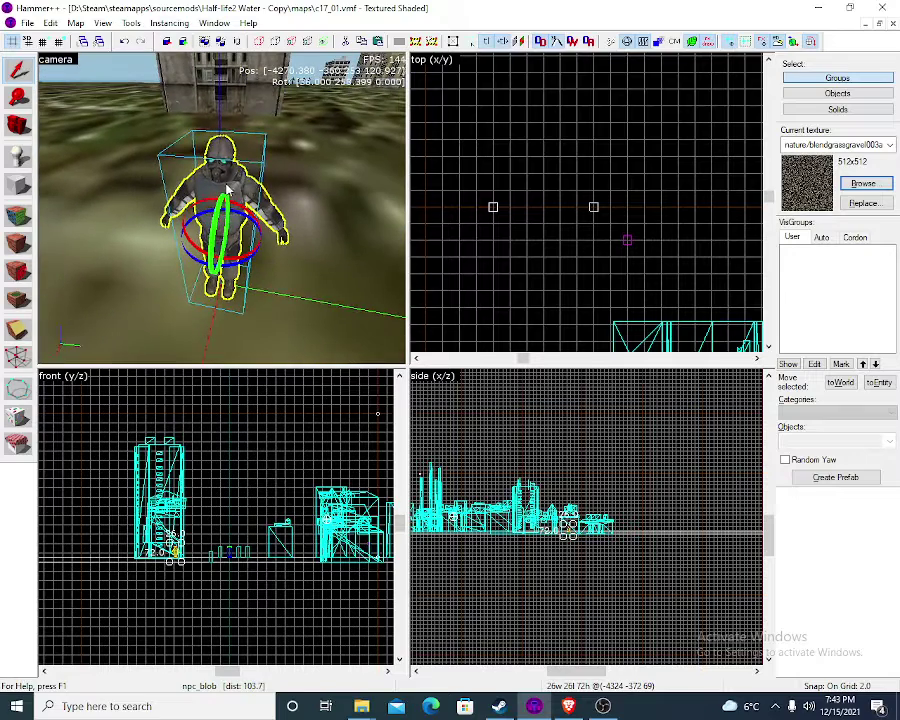
{"action": "double_click", "coordinate": [226, 186]}
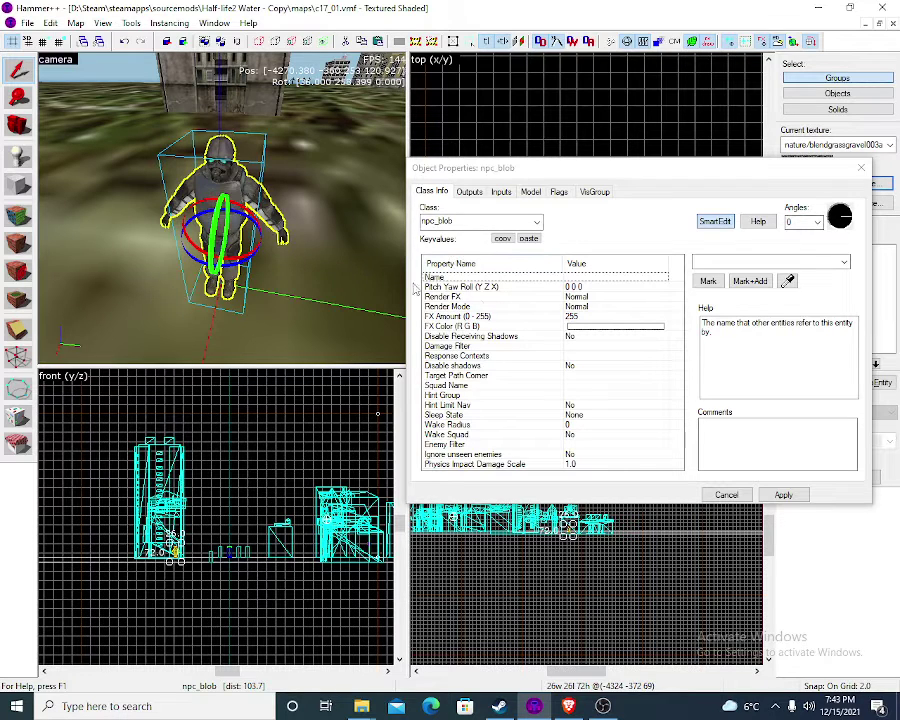
{"action": "left_click", "coordinate": [726, 494]}
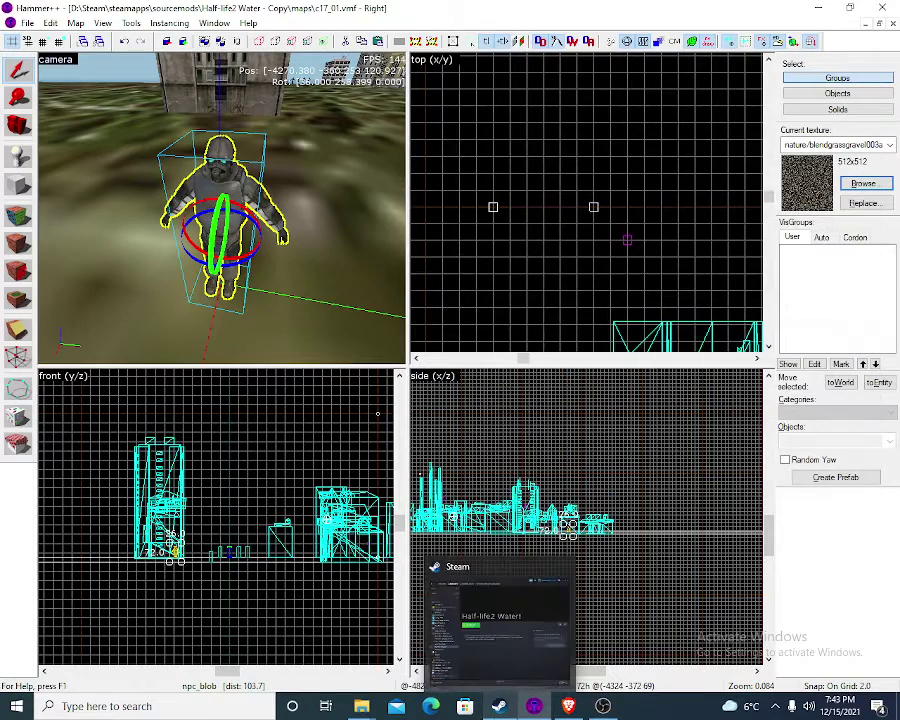
Compile the c17_01 map and dismiss the compiler output once it has finished
{"action": "left_click", "coordinate": [498, 706]}
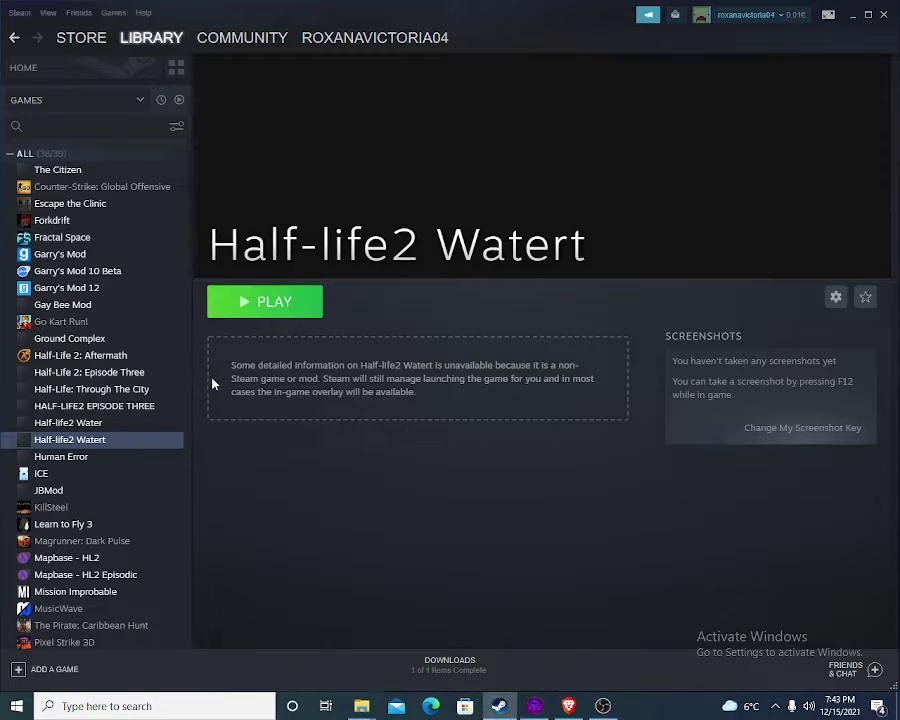
{"action": "left_click", "coordinate": [541, 709]}
{"action": "key", "text": "F9"}
{"action": "key", "text": "Return"}
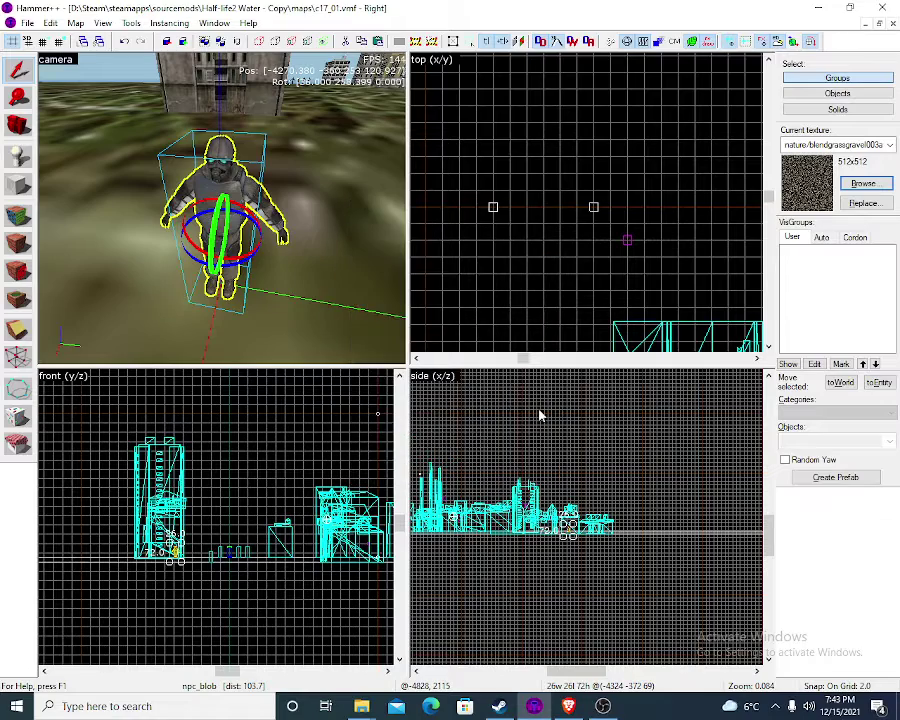
{"action": "key", "text": "F9"}
{"action": "key", "text": "Return"}
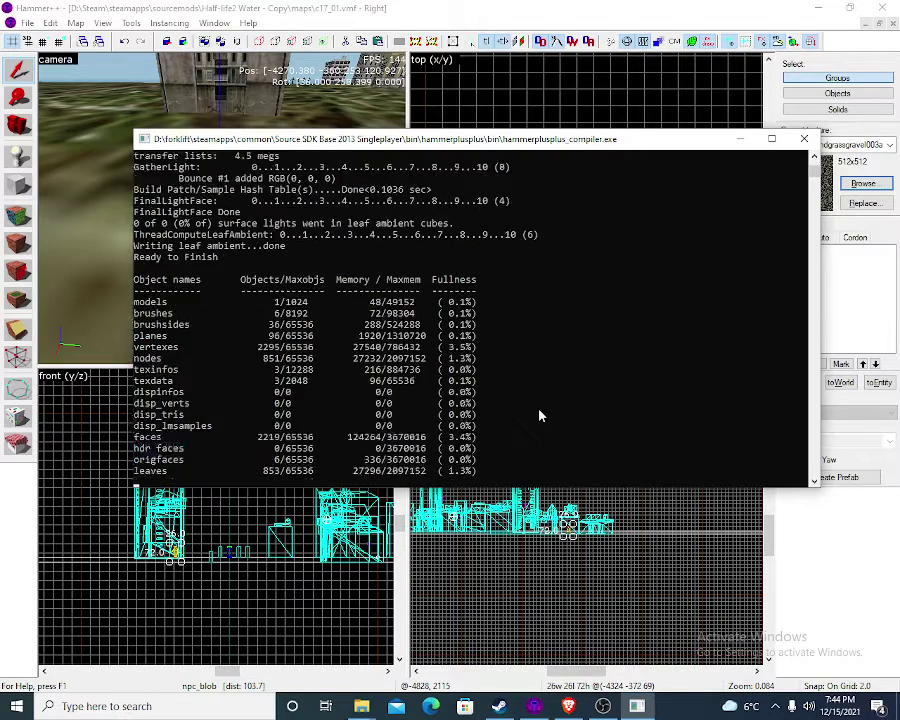
{"action": "key", "text": "Return"}
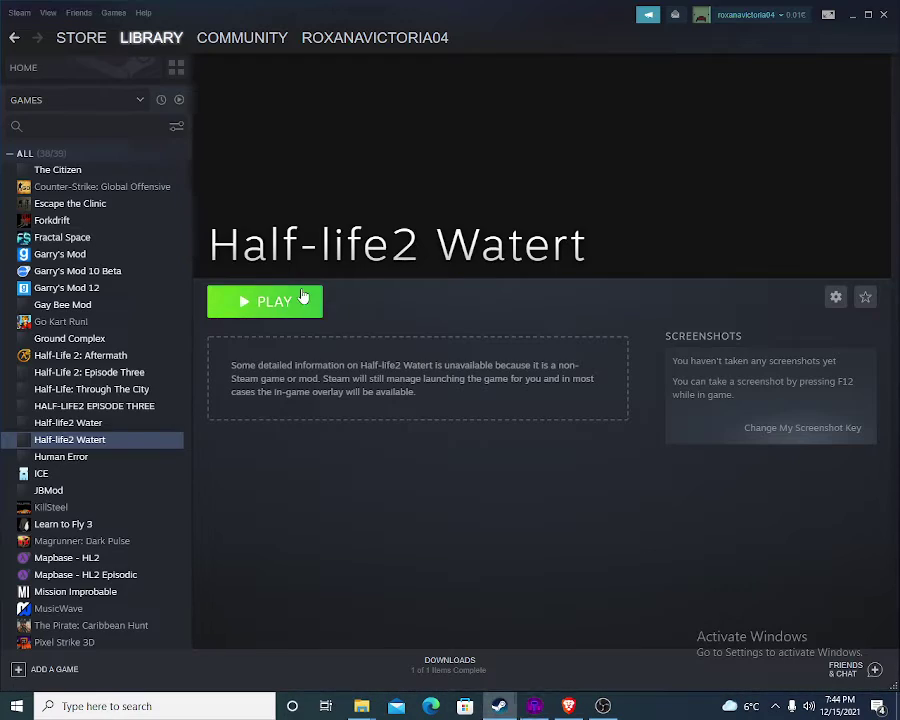
Launch the Half-life2 Watert mod and load the c17_01 map through the developer console
{"action": "left_click", "coordinate": [300, 301]}
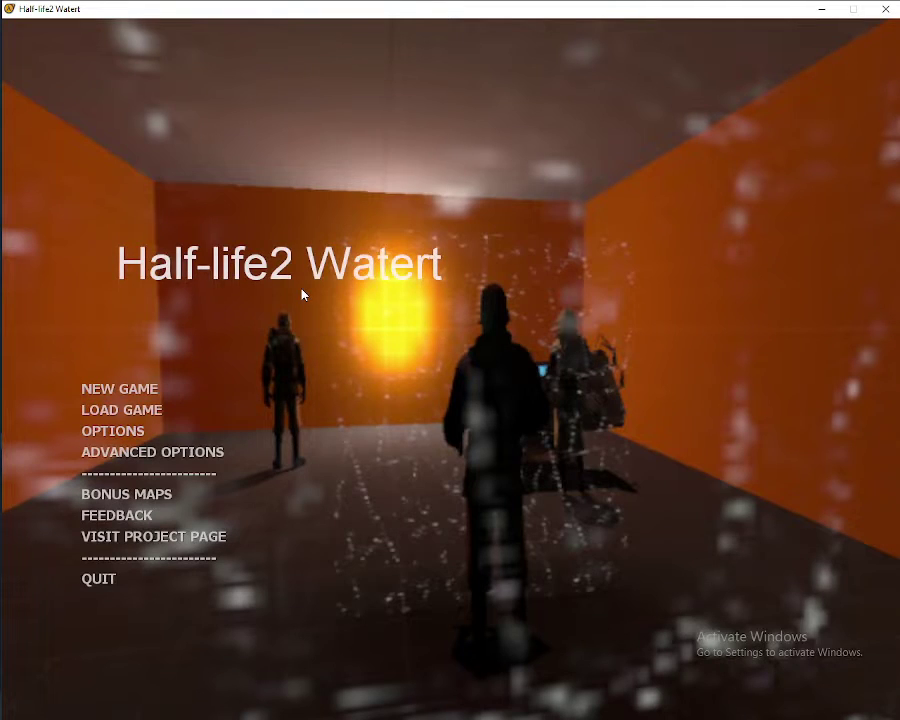
{"action": "type", "text": "map mapbase_demo02"}
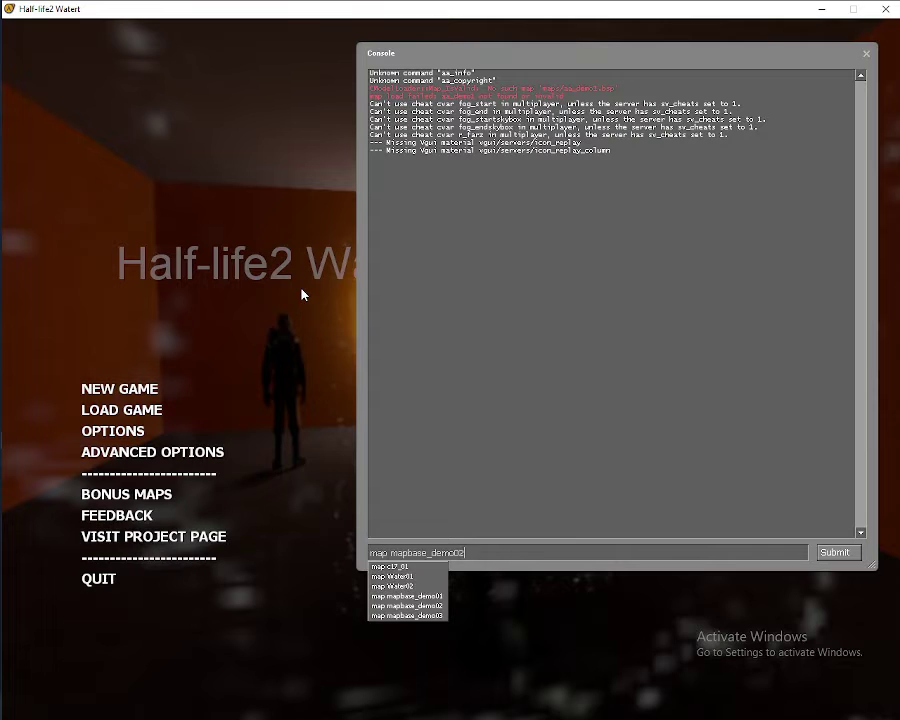
{"action": "key", "text": "Up"}
{"action": "key", "text": "Up"}
{"action": "key", "text": "Up"}
{"action": "key", "text": "Up"}
{"action": "key", "text": "Return"}
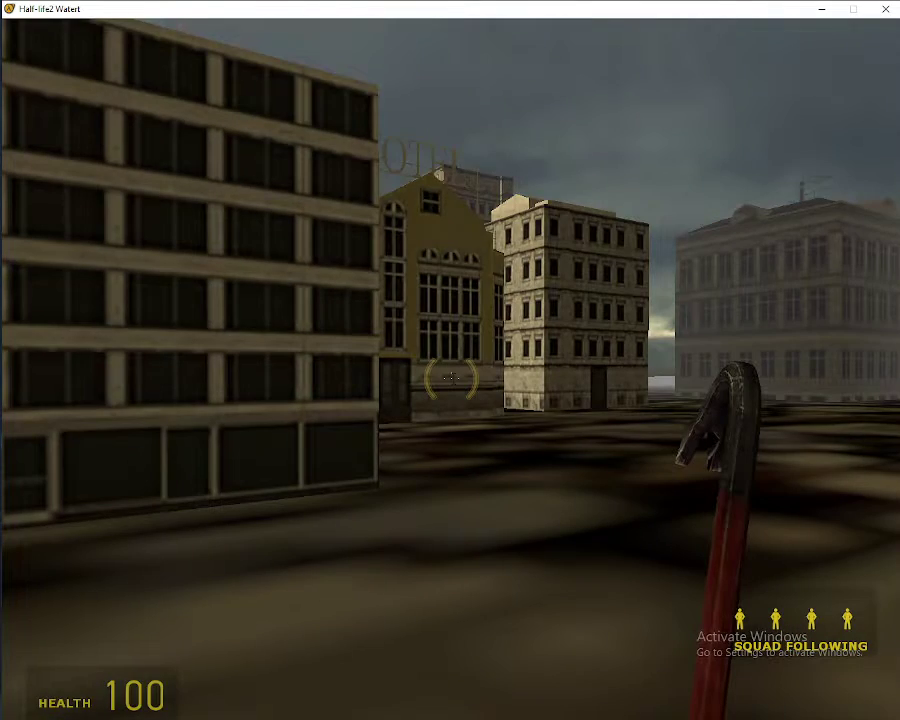
Disconnect from the running map and reload c17_01 with fps_max set to 60
{"action": "key", "text": "grave"}
{"action": "type", "text": "dis"}
{"action": "key", "text": "Tab"}
{"action": "key", "text": "Return"}
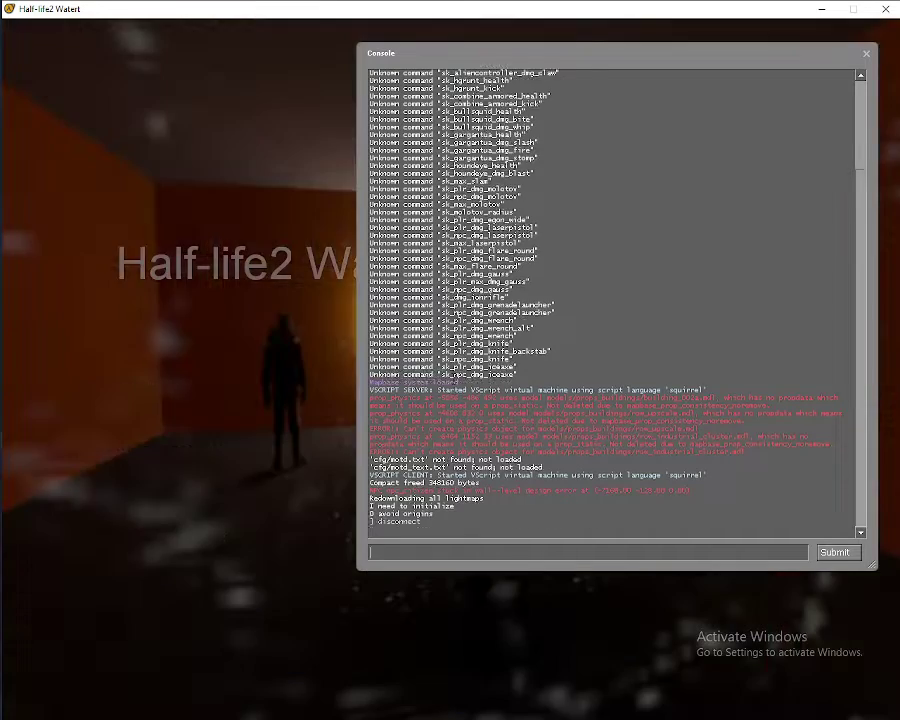
{"action": "type", "text": "fps_a"}
{"action": "key", "text": "BackSpace"}
{"action": "key", "text": "BackSpace"}
{"action": "type", "text": "max 60"}
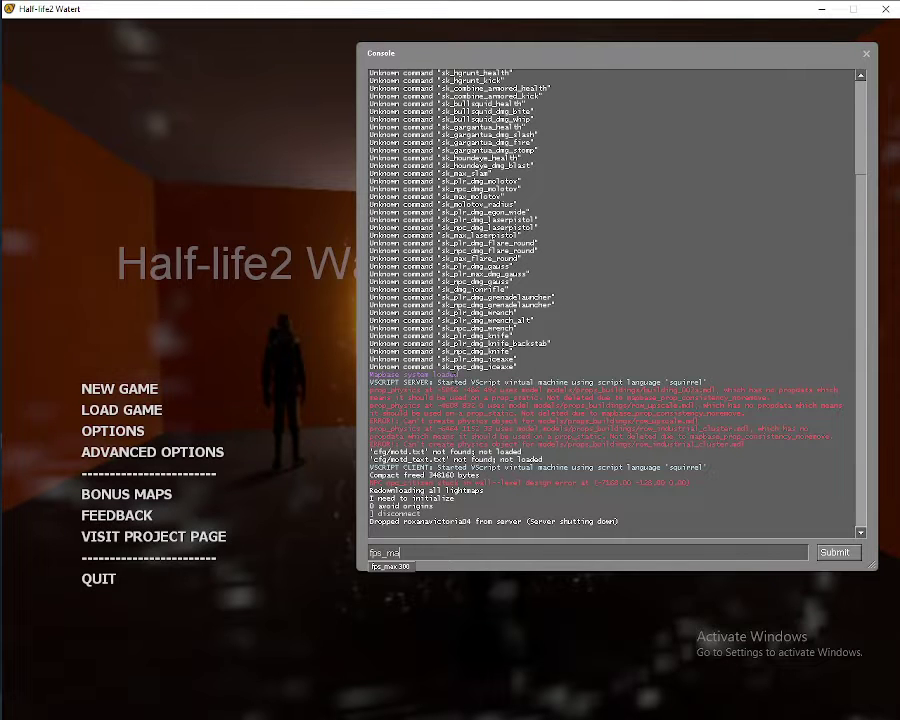
{"action": "key", "text": "Return"}
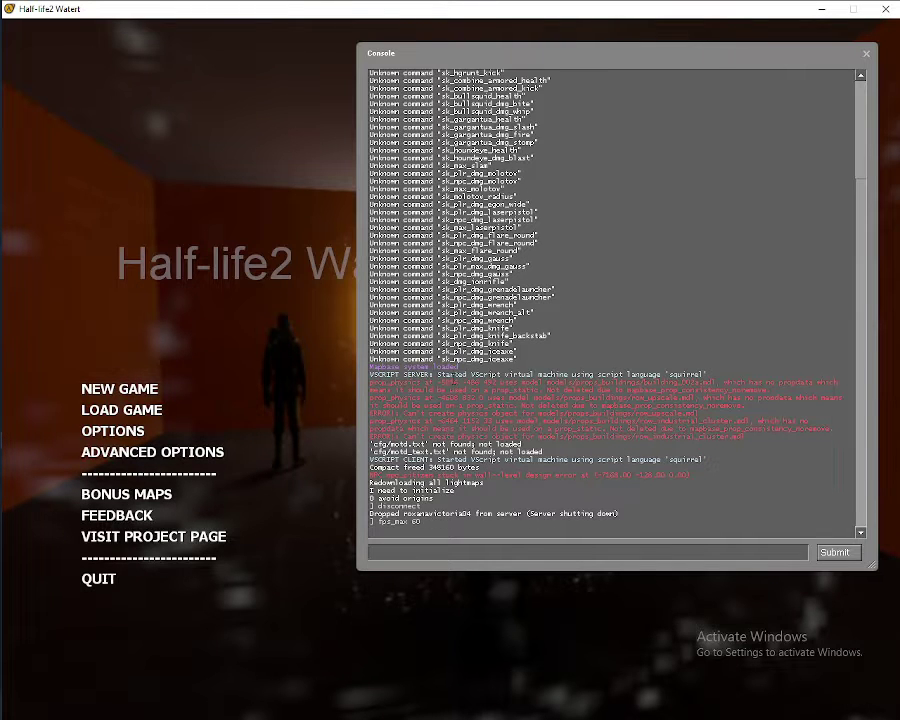
{"action": "type", "text": "map c17_01"}
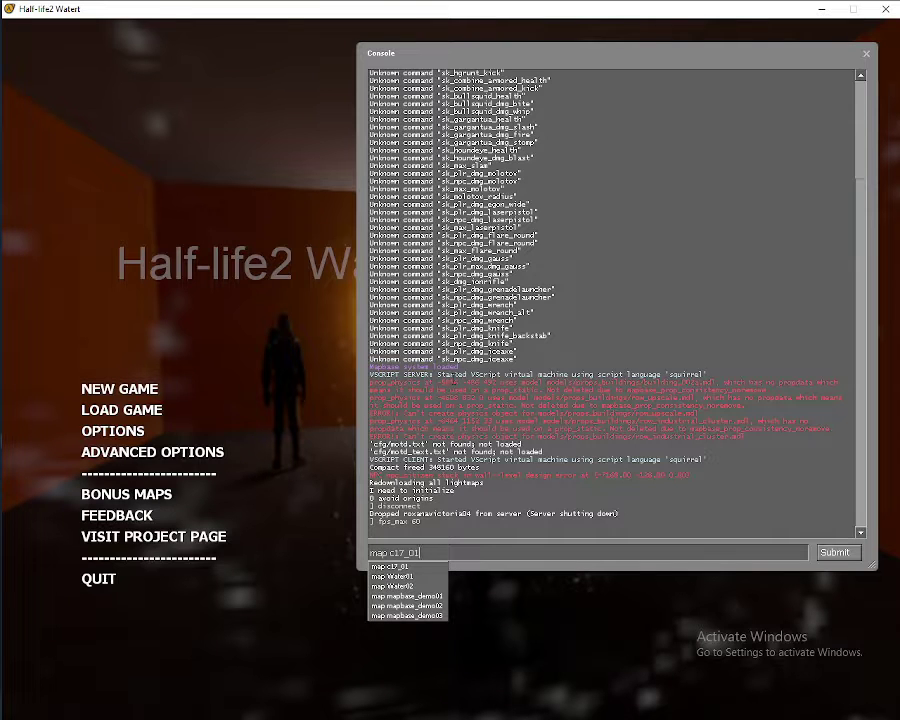
{"action": "key", "text": "Return"}
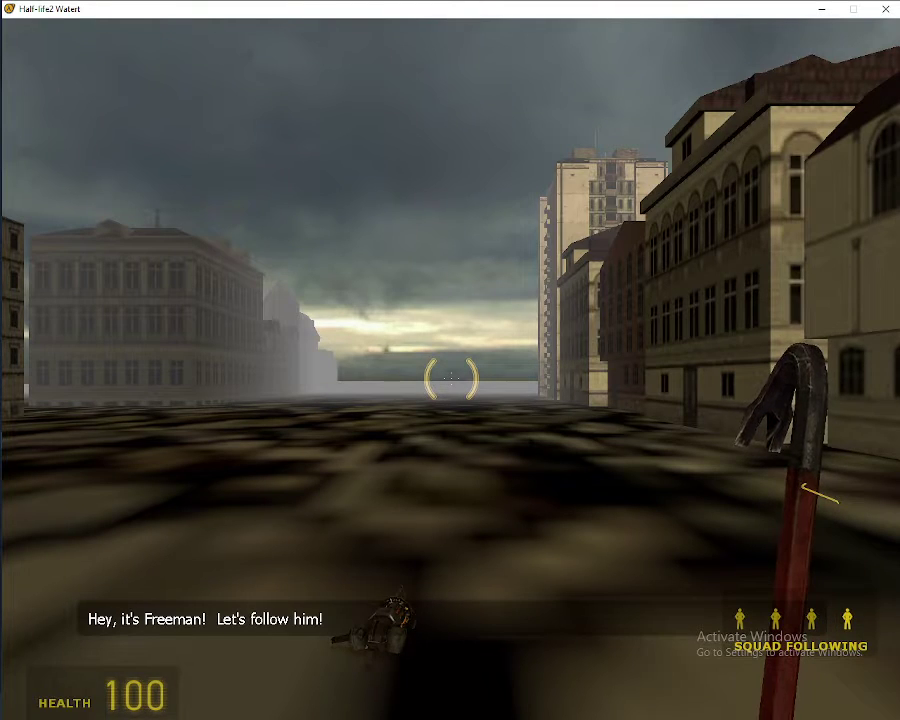
Pick up the gravity gun, look over the rebel squad and walk through the streets to the tall apartment block
{"action": "key", "text": "w"}
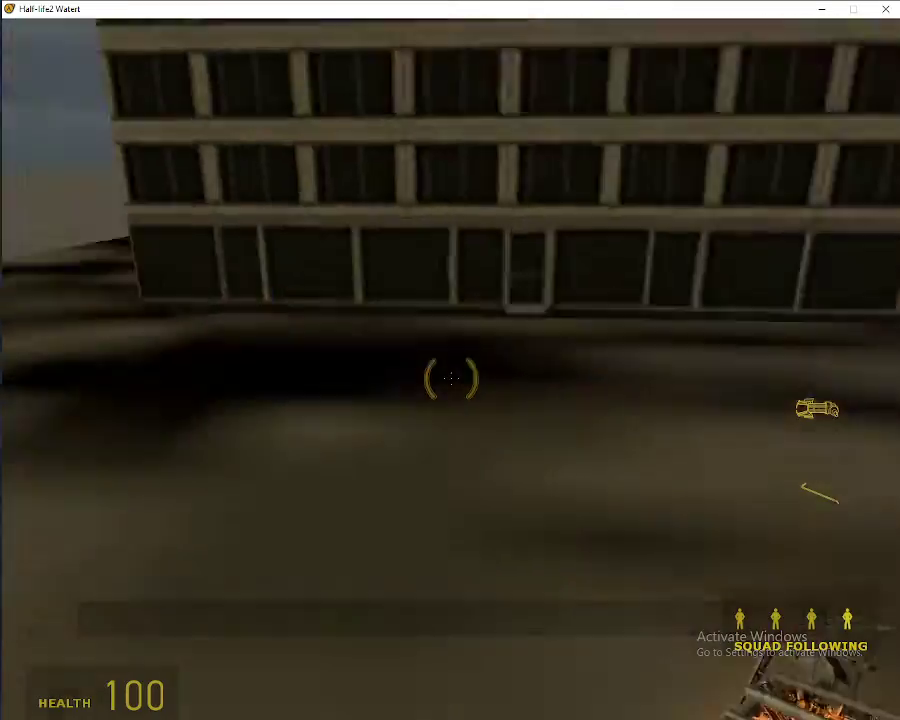
{"action": "key", "text": "s"}
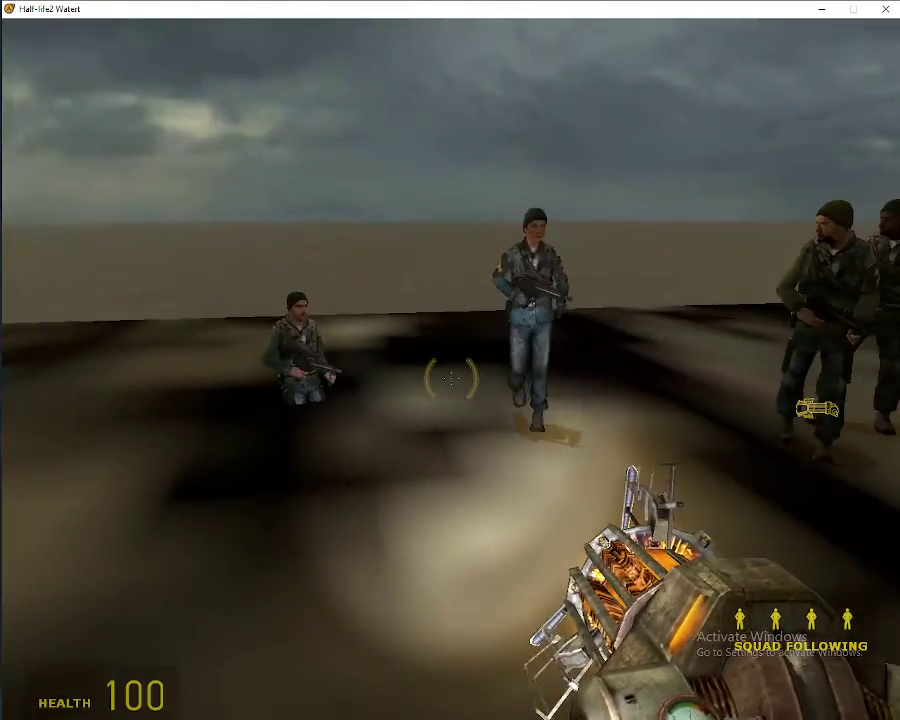
{"action": "key", "text": "w"}
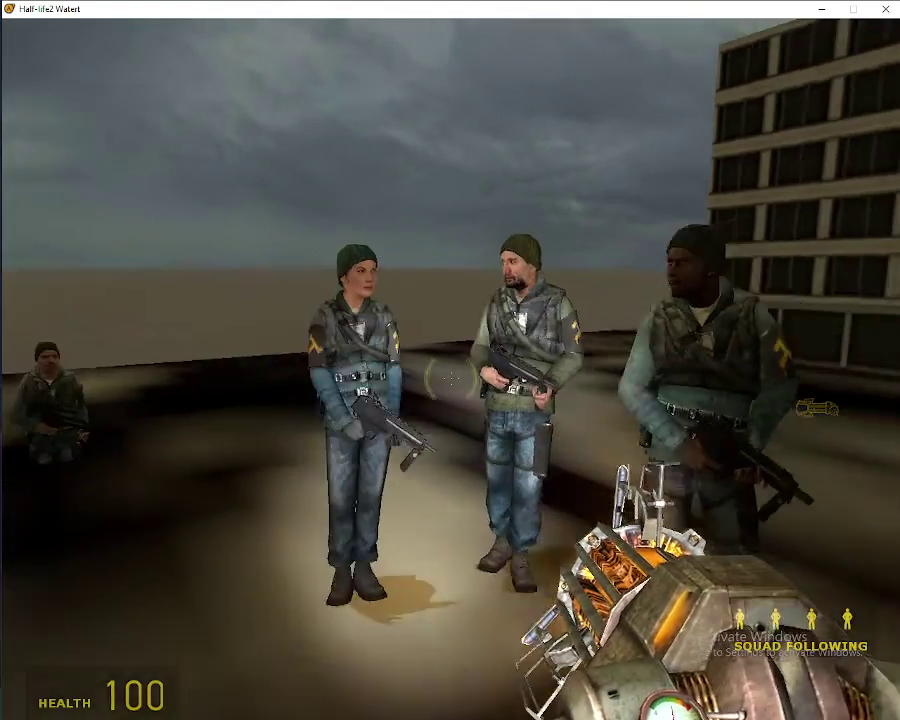
{"action": "key", "text": "s"}
{"action": "key", "text": "f"}
{"action": "key", "text": "w"}
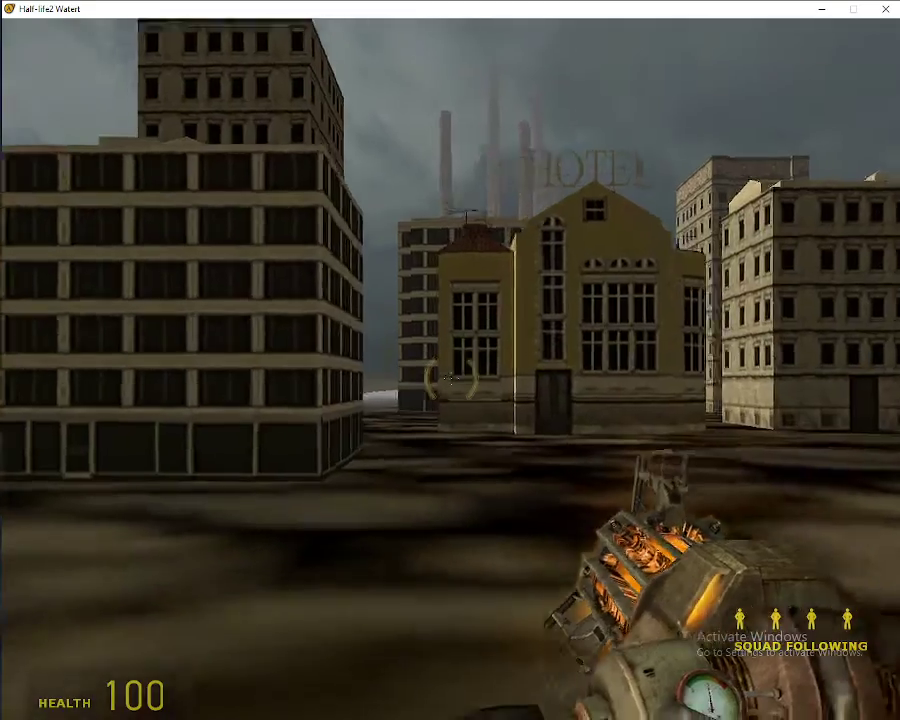
{"action": "key", "text": "w"}
{"action": "key", "text": "w"}
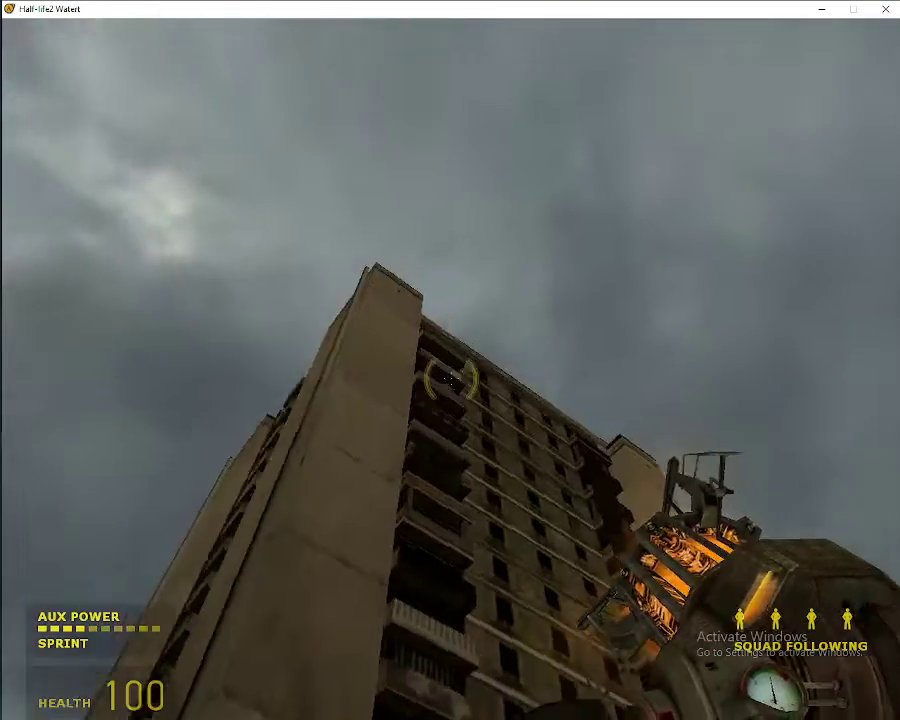
Examine the tall apartment block and the surrounding ground in-game from several distances and angles, checking for the npc_blob
{"action": "key", "text": "shift+s"}
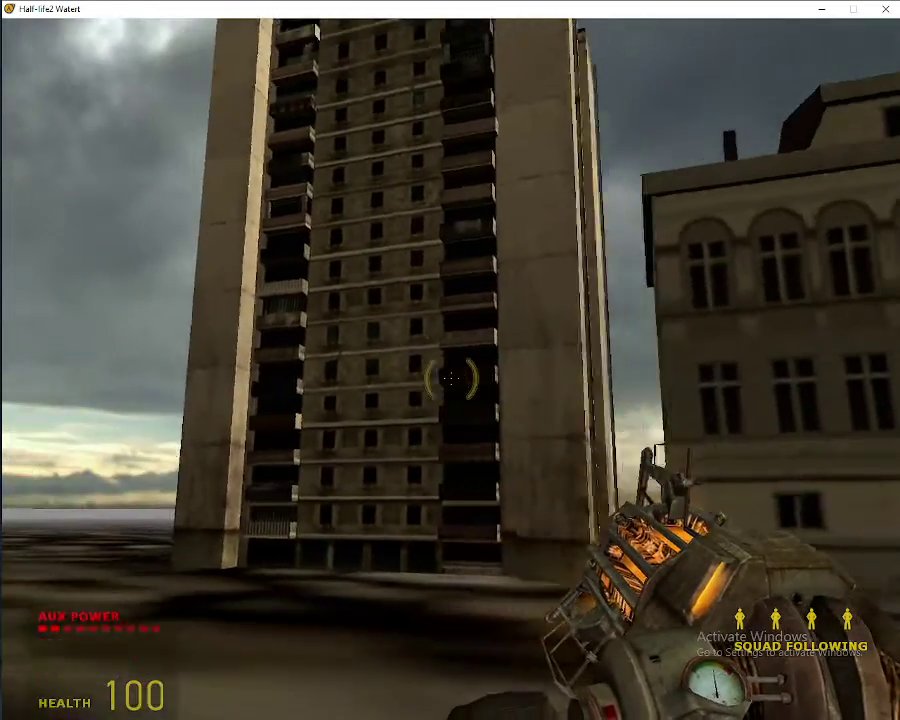
{"action": "key", "text": "s"}
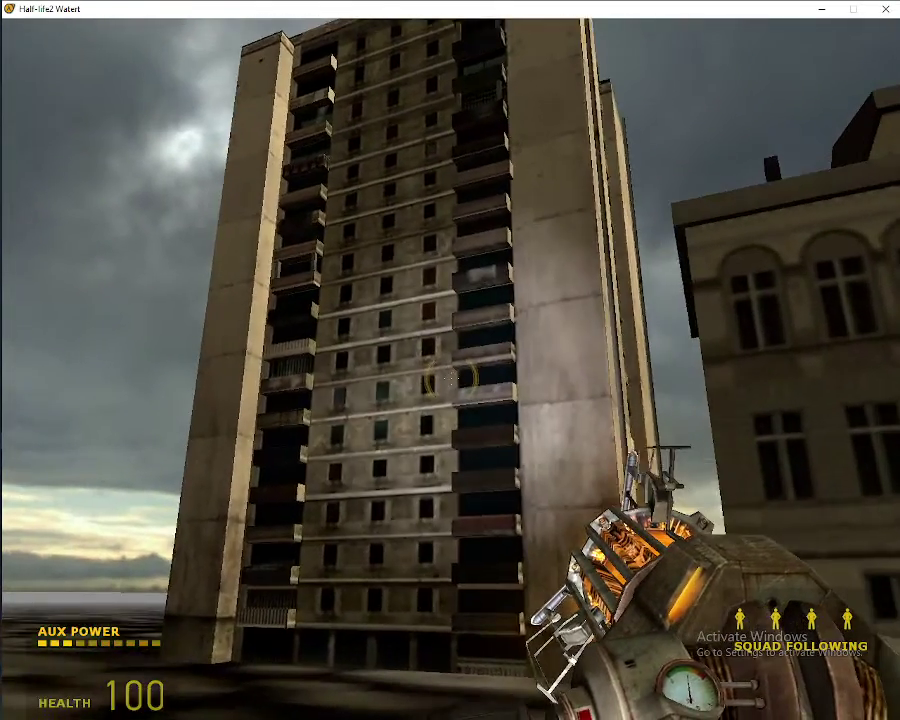
{"action": "key", "text": "shift+w"}
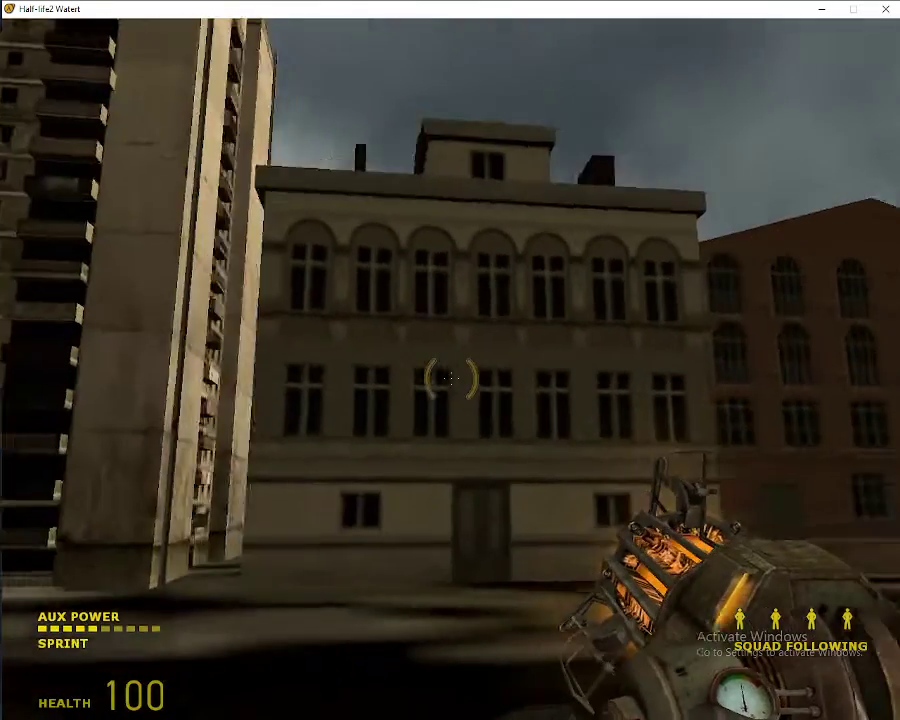
{"action": "key", "text": "shift+d"}
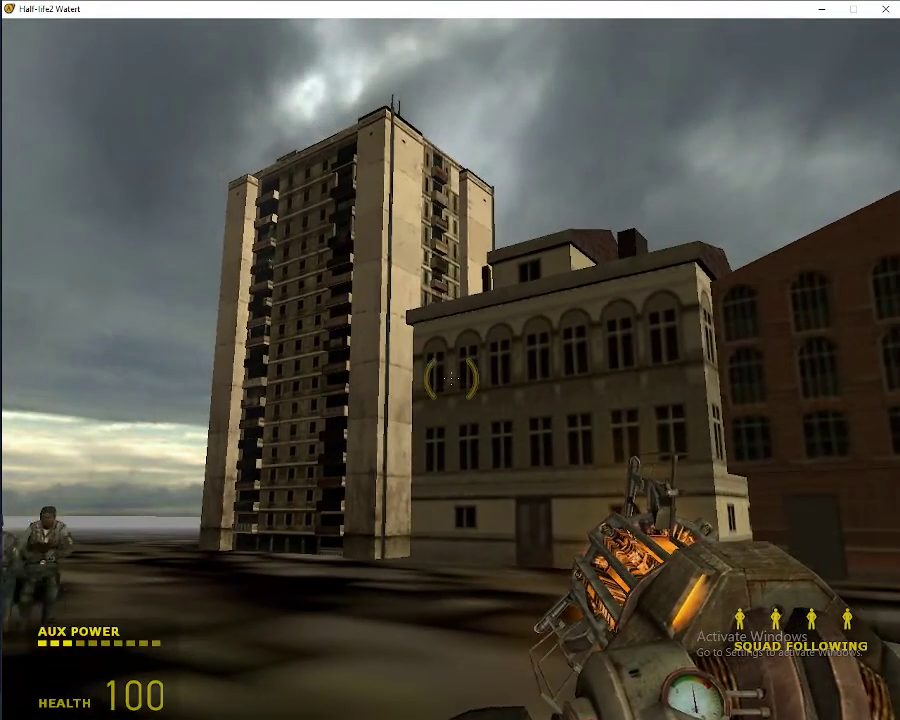
{"action": "key", "text": "w"}
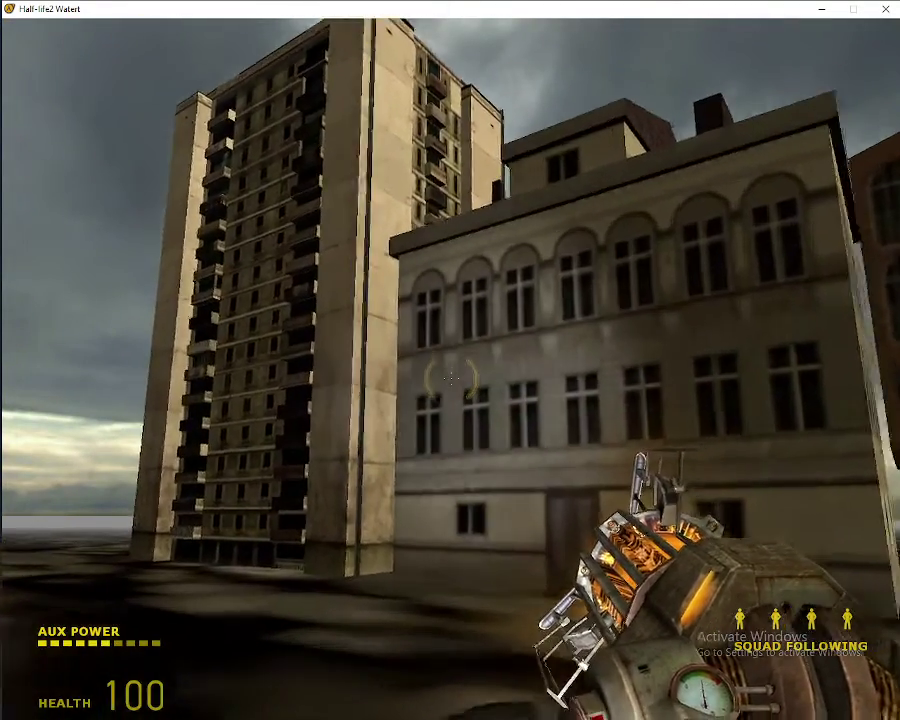
{"action": "key", "text": "w"}
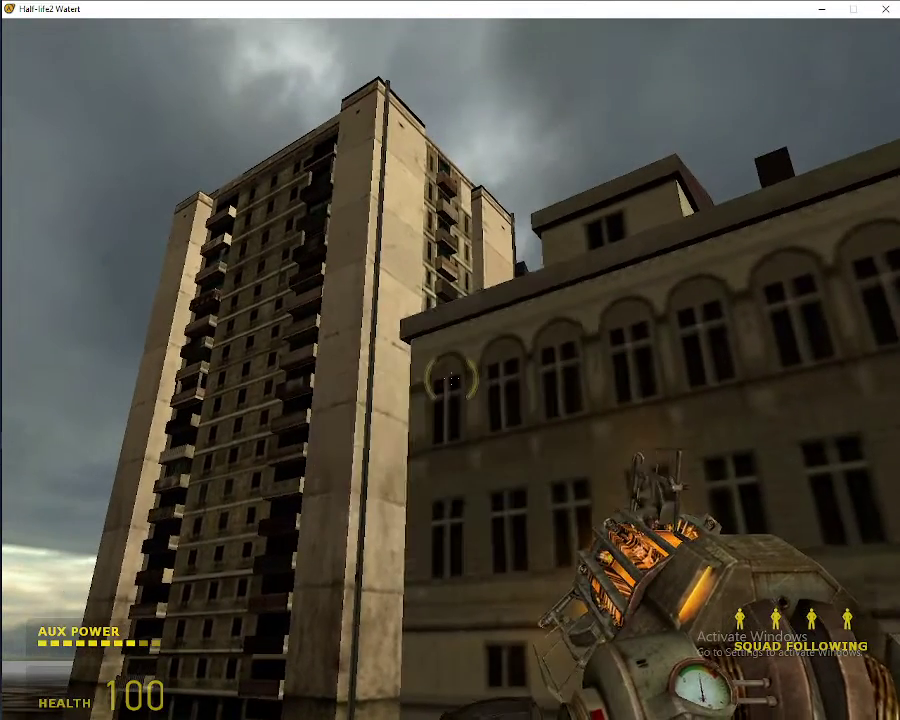
{"action": "key", "text": "s"}
{"action": "key", "text": "z"}
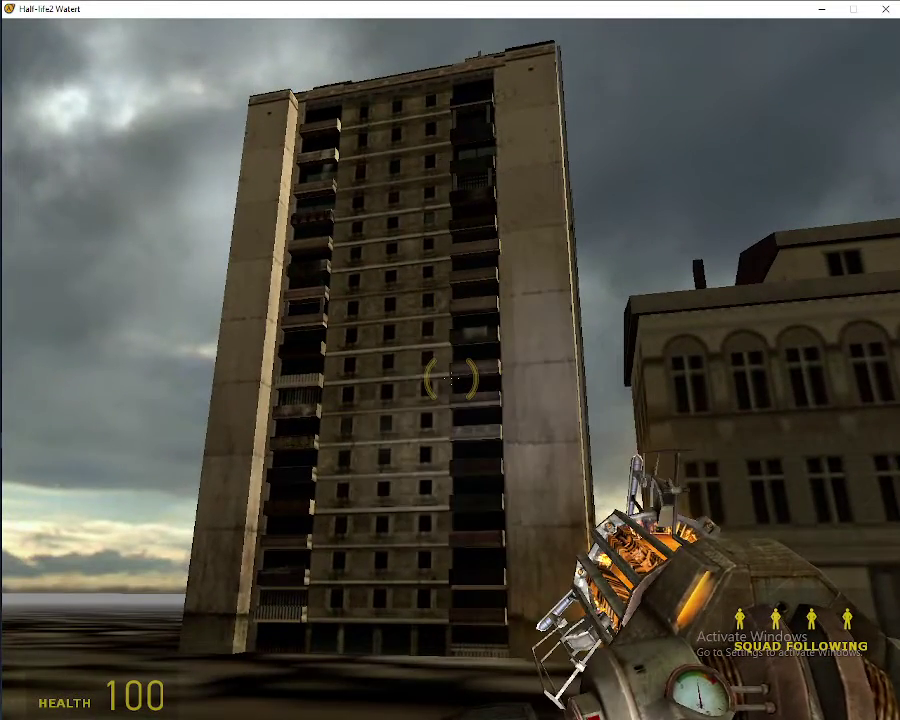
{"action": "key", "text": "shift+w"}
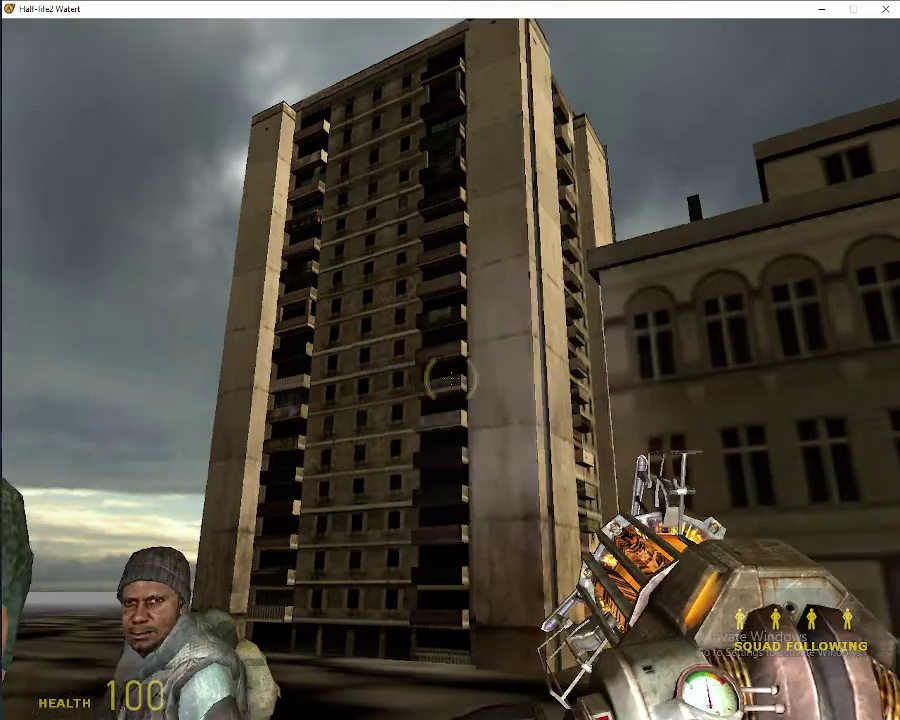
{"action": "key", "text": "s"}
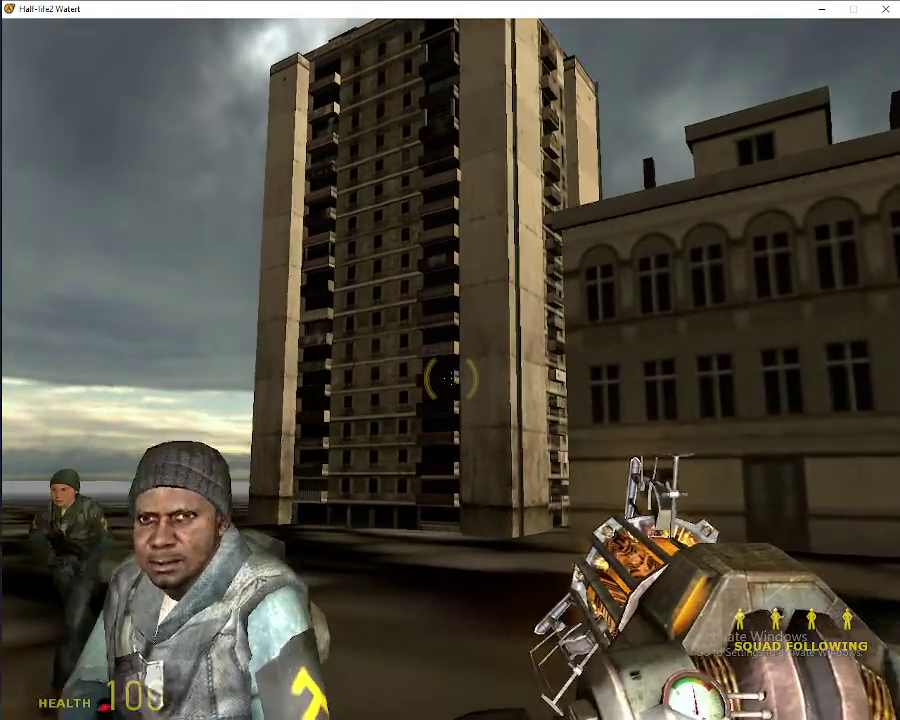
{"action": "key", "text": "w"}
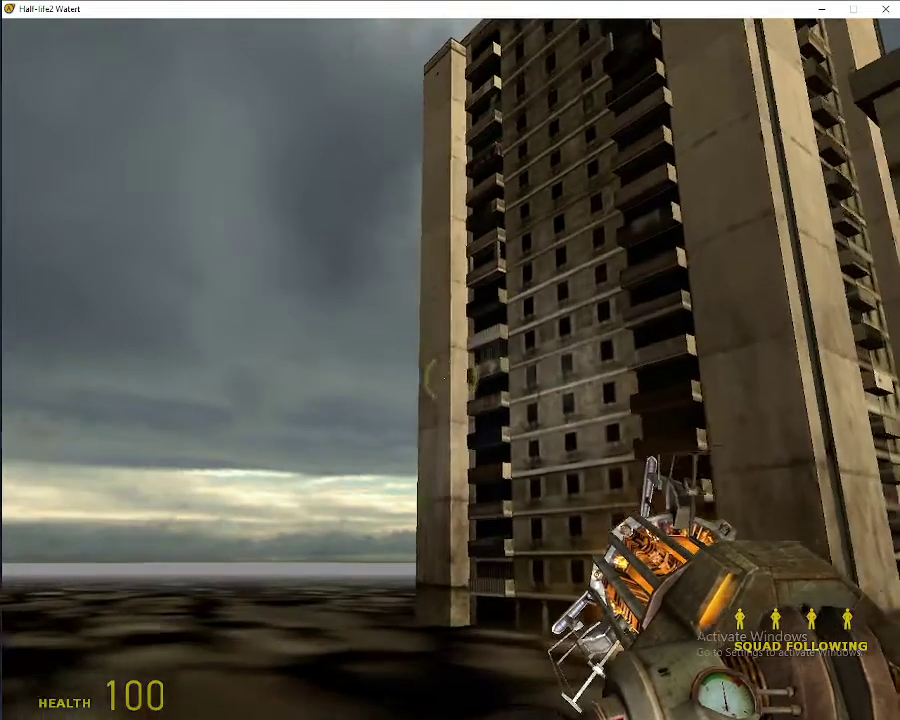
{"action": "key", "text": "s"}
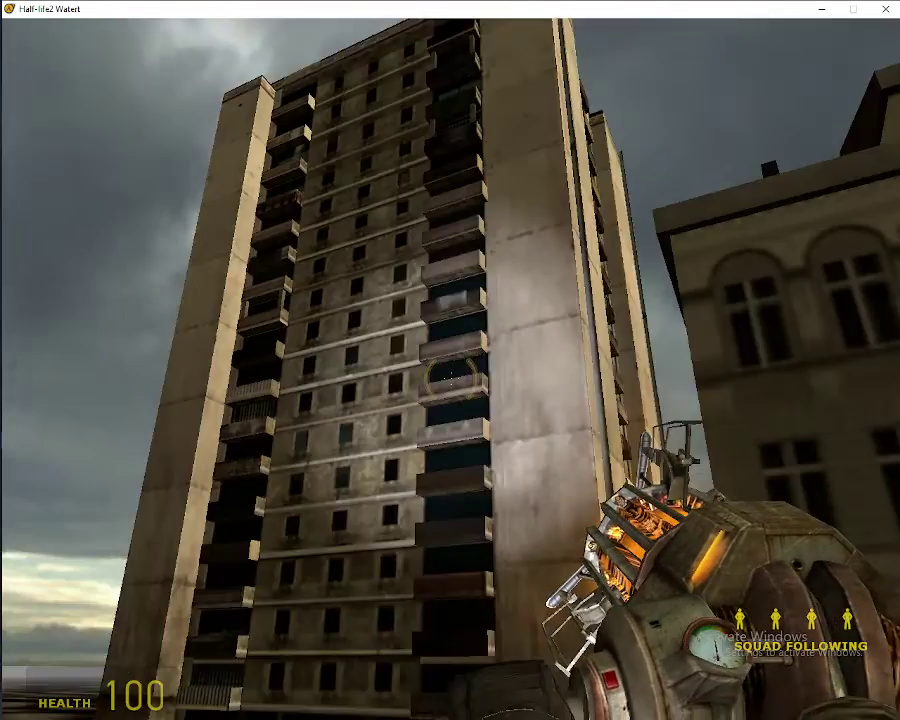
{"action": "key", "text": "s"}
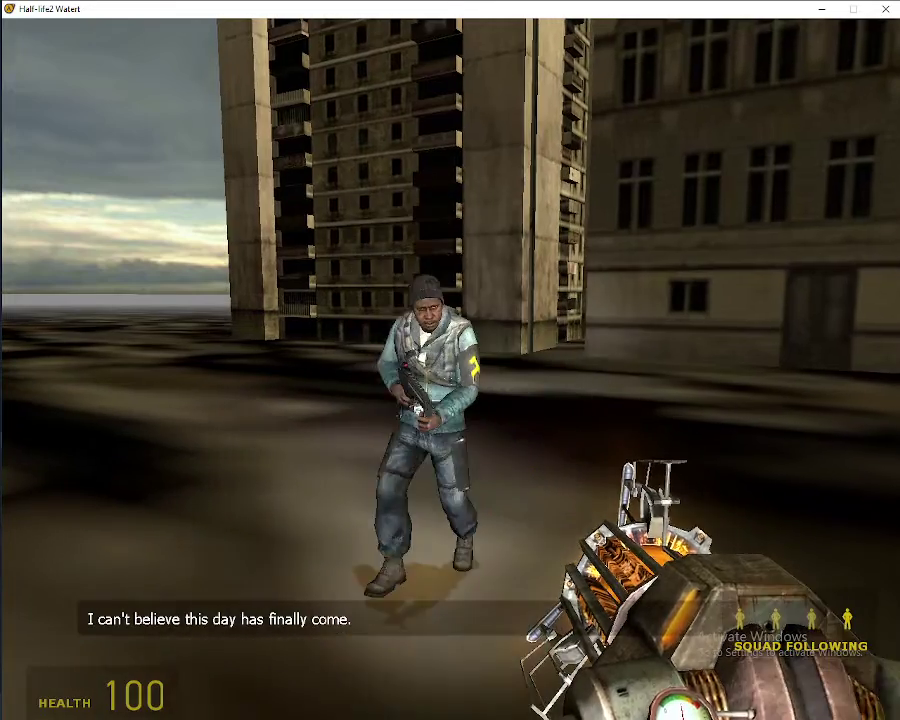
{"action": "key", "text": "shift+w"}
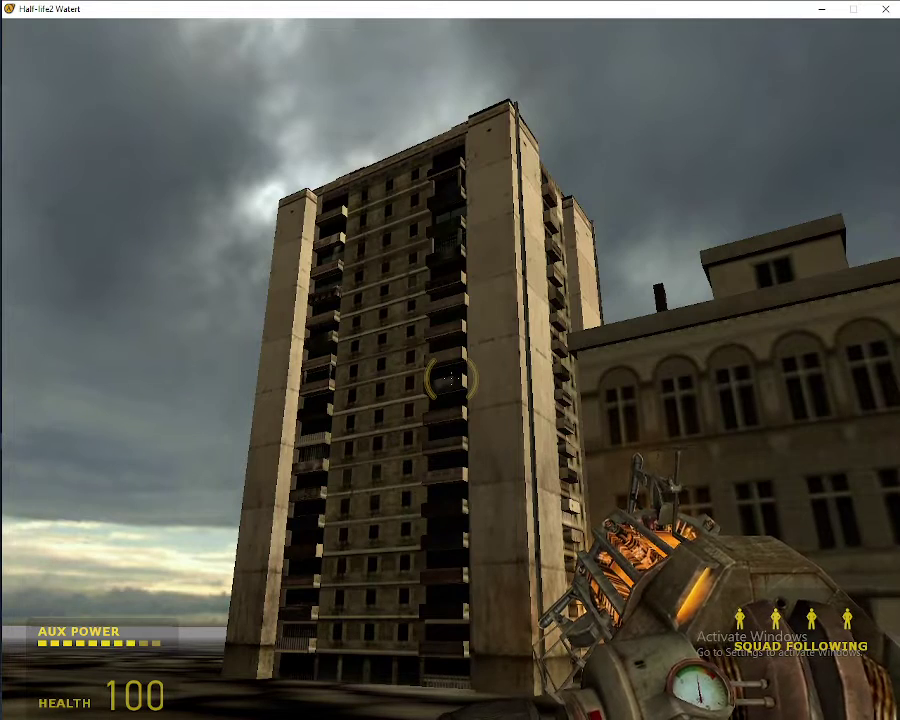
{"action": "scroll", "coordinate": [451, 379], "scroll_direction": "down", "scroll_amount": 2}
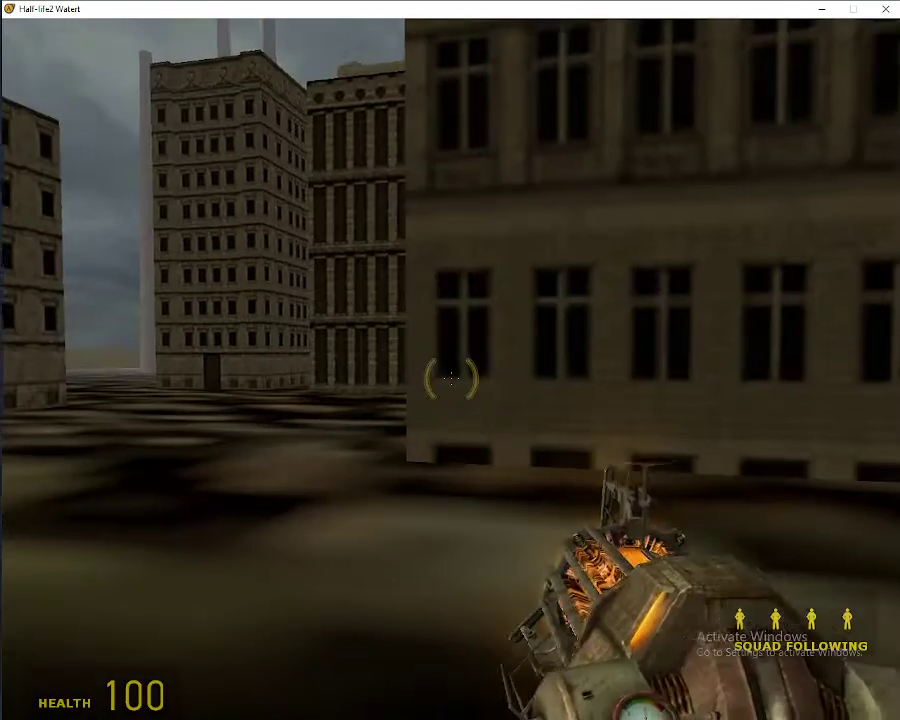
{"action": "key", "text": "w"}
{"action": "key", "text": "shift"}
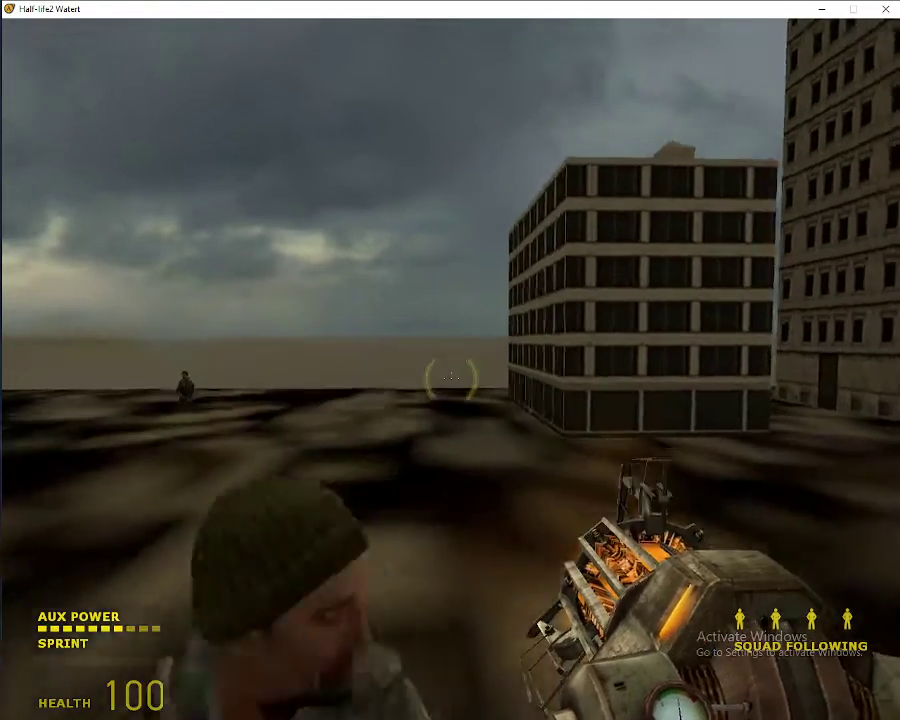
Pause the game, switch to Hammer++ and change the npc_blob entity's class to npc_fisherman, applying it
{"action": "key", "text": "grave"}
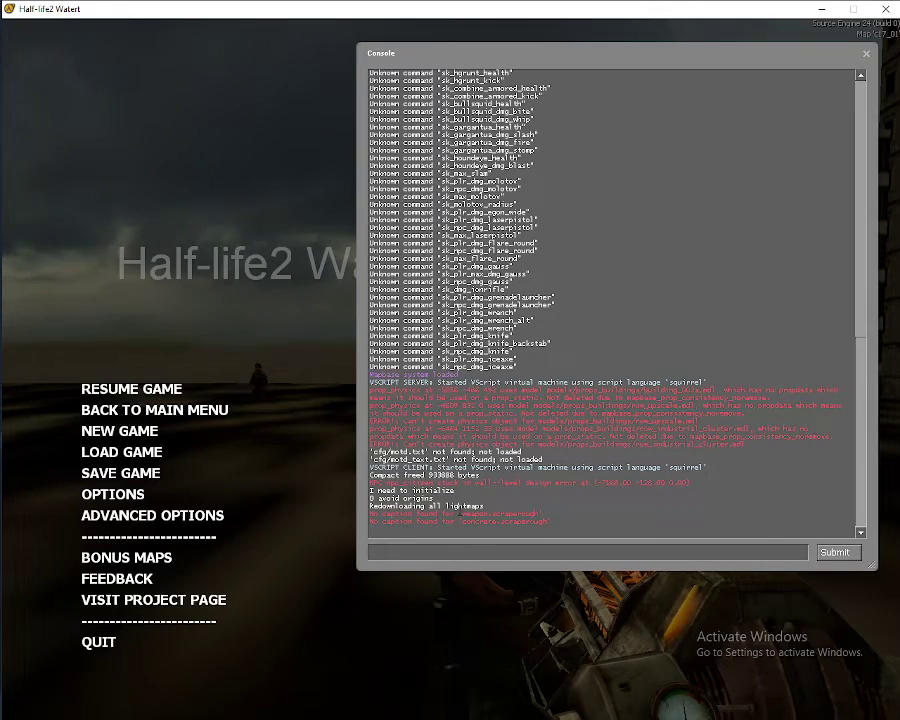
{"action": "key", "text": "super"}
{"action": "left_click", "coordinate": [535, 706]}
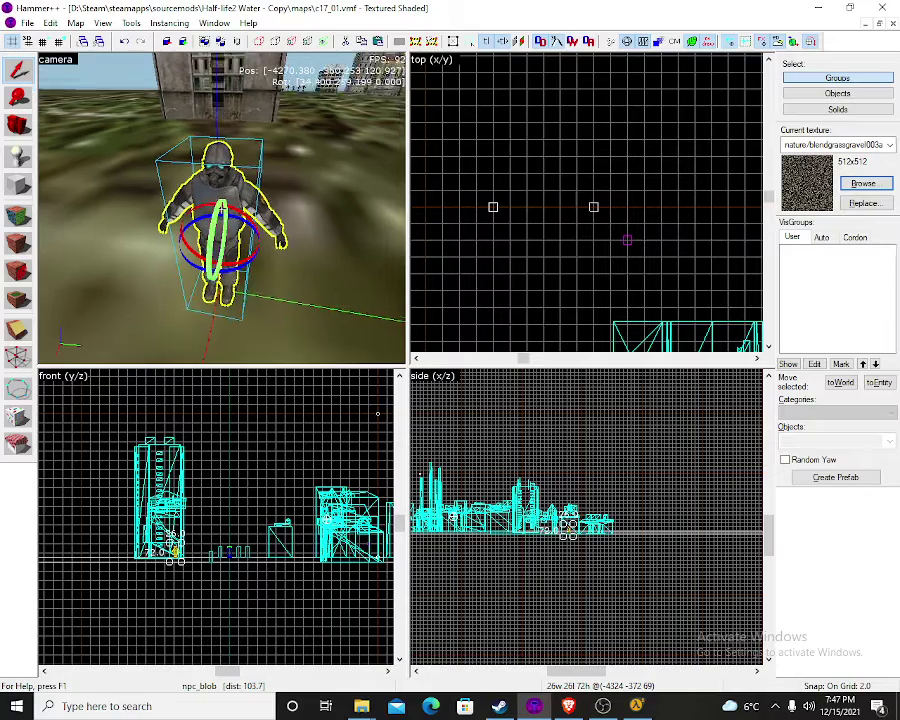
{"action": "double_click", "coordinate": [210, 218]}
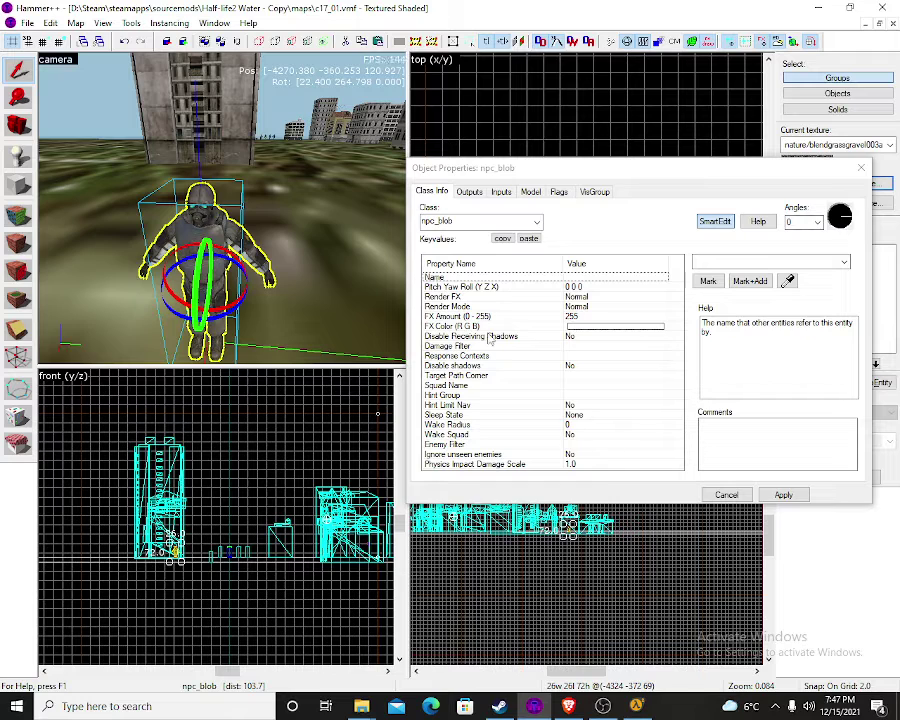
{"action": "left_click", "coordinate": [505, 222]}
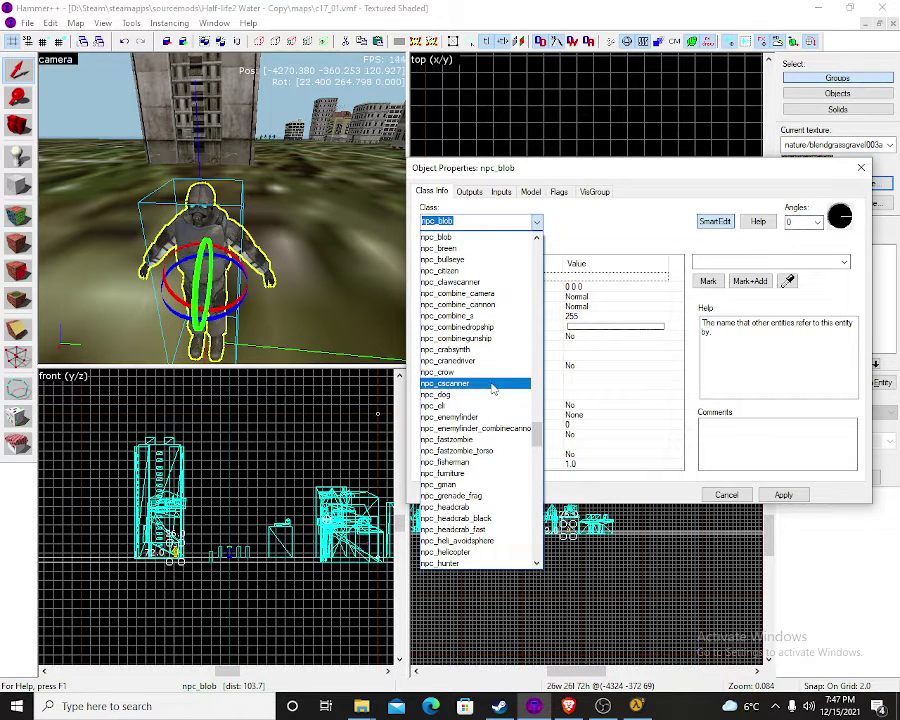
{"action": "left_click", "coordinate": [492, 466]}
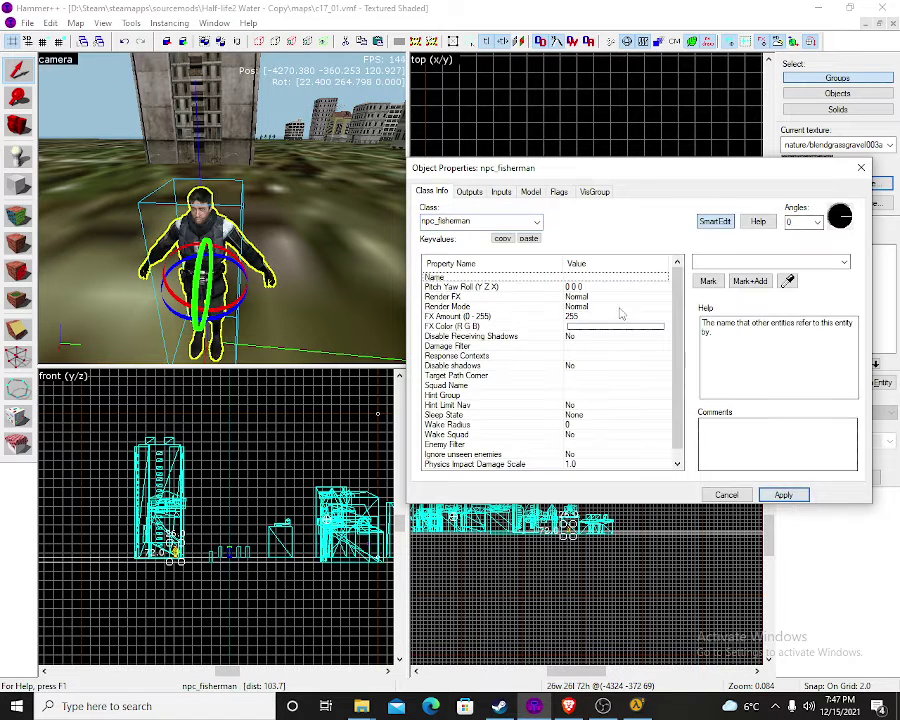
Change the selected npc_fisherman entity's class to npc_template_maker and apply it
{"action": "left_click", "coordinate": [534, 222]}
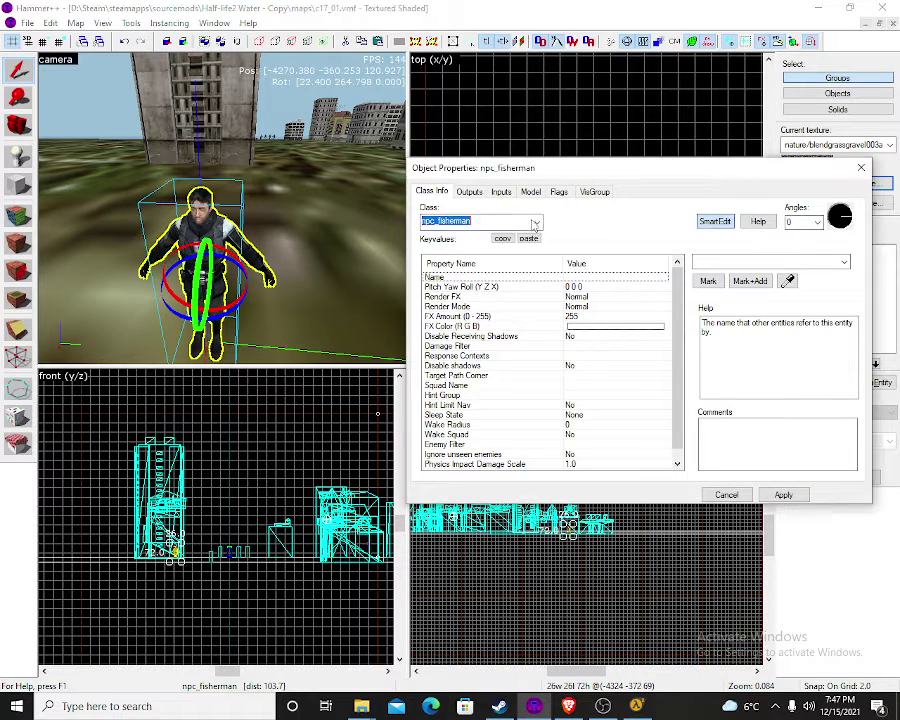
{"action": "left_click", "coordinate": [535, 223]}
{"action": "scroll", "coordinate": [496, 425], "scroll_direction": "down", "scroll_amount": 1}
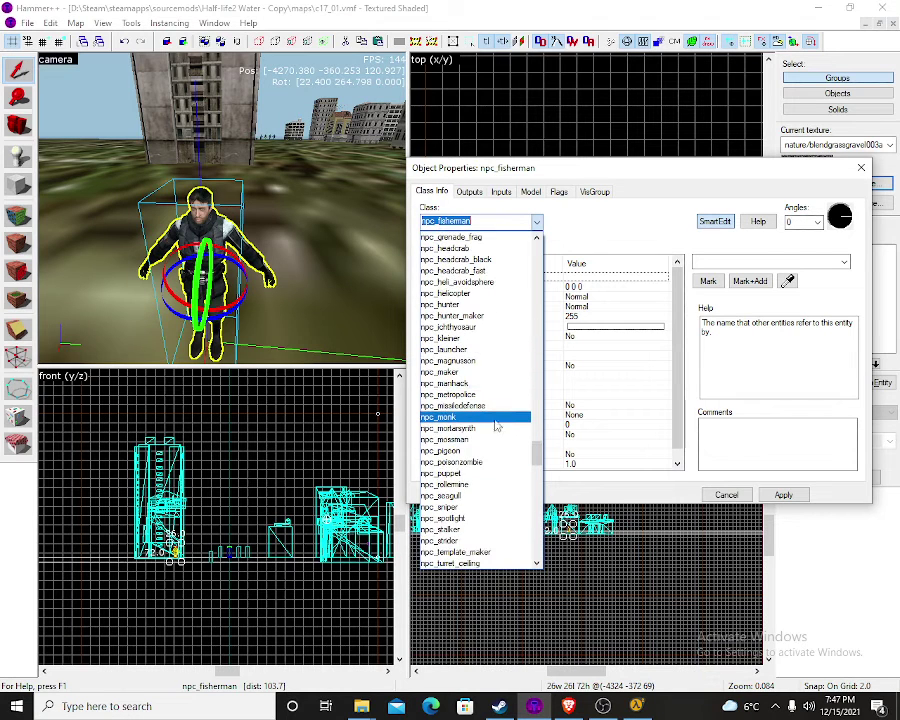
{"action": "left_click", "coordinate": [496, 552]}
{"action": "left_click", "coordinate": [779, 496]}
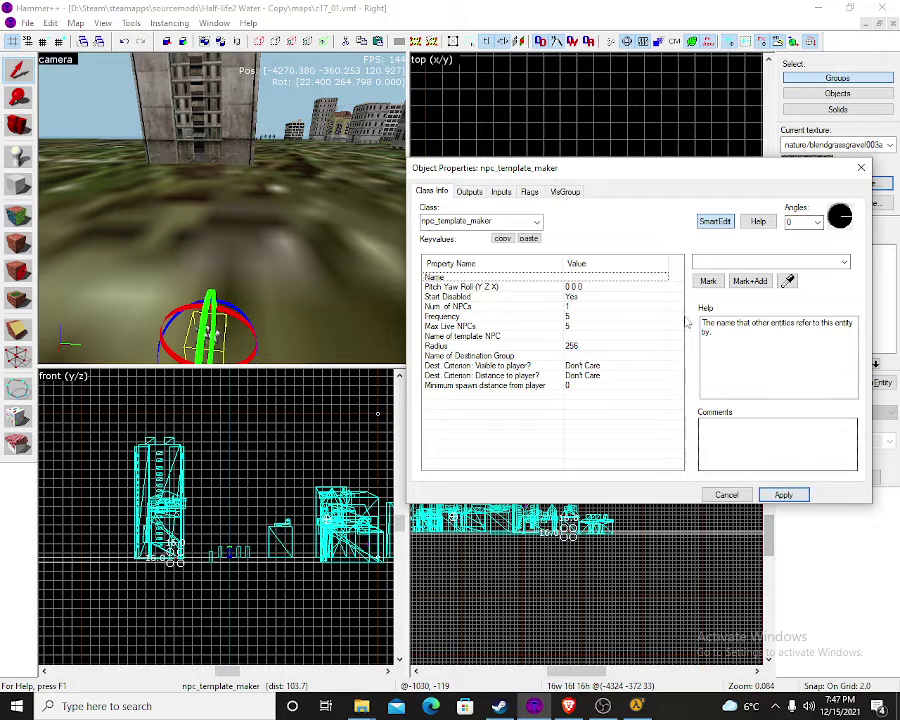
Switch the template maker entity's class to npc_ichthyosaur and apply the change
{"action": "left_click", "coordinate": [536, 221]}
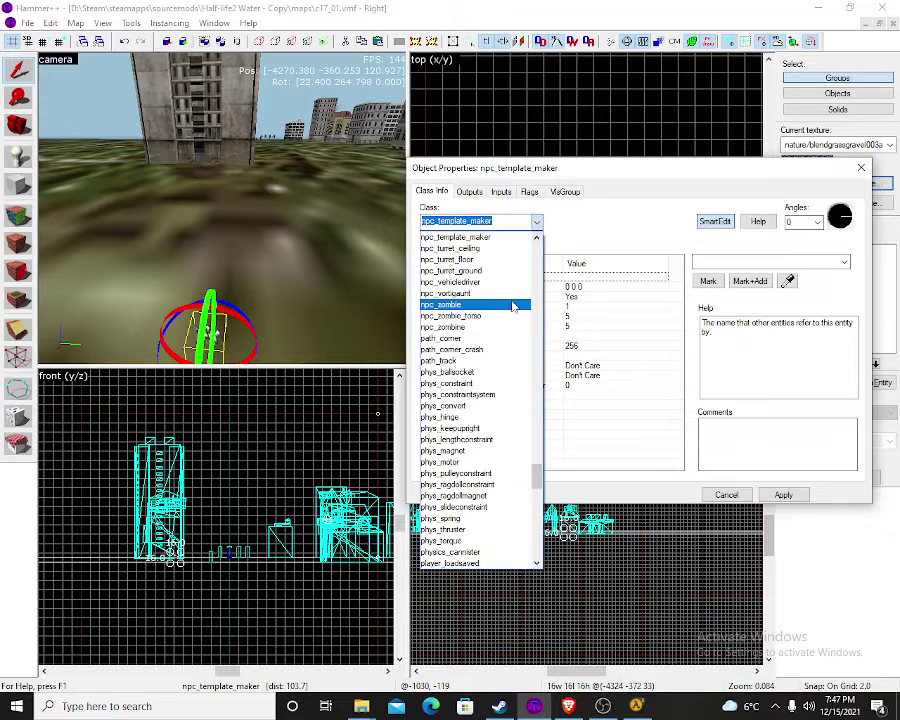
{"action": "scroll", "coordinate": [515, 310], "scroll_direction": "up", "scroll_amount": 1}
{"action": "scroll", "coordinate": [505, 390], "scroll_direction": "down", "scroll_amount": 3}
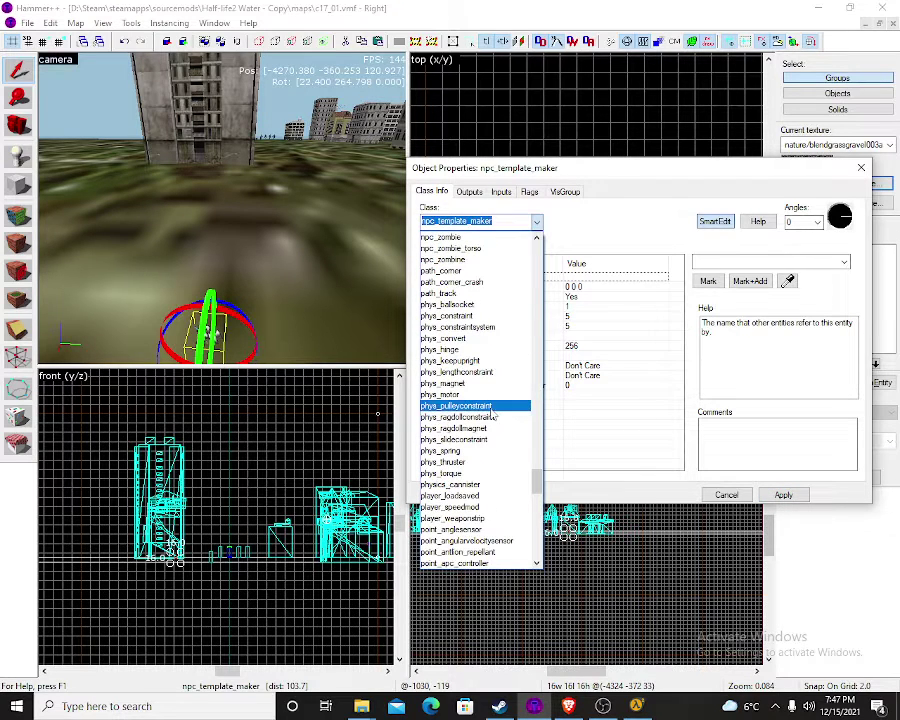
{"action": "scroll", "coordinate": [480, 380], "scroll_direction": "up", "scroll_amount": 10}
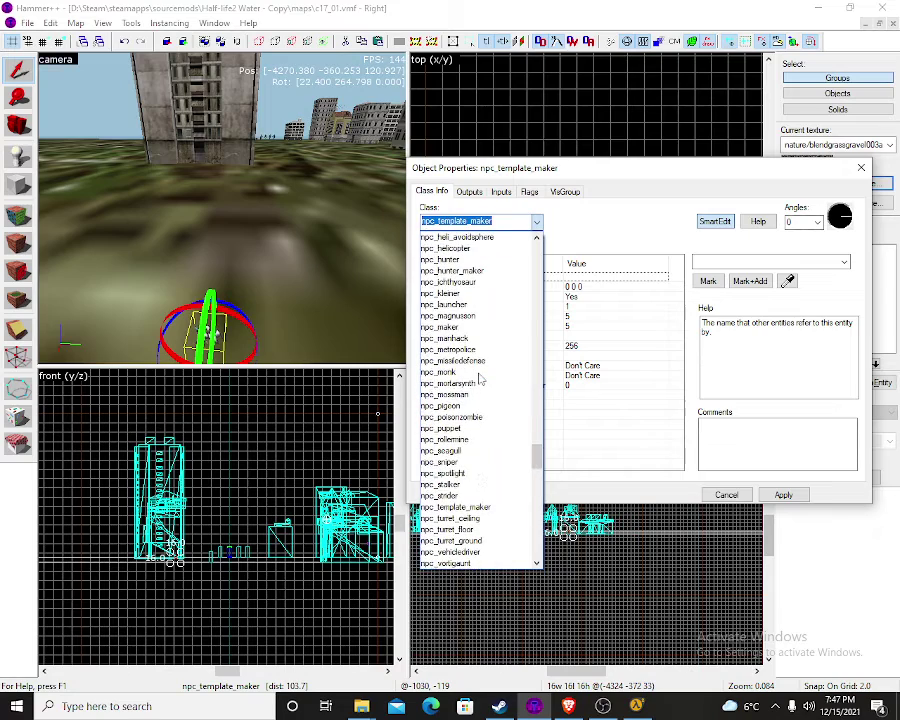
{"action": "left_click", "coordinate": [450, 282]}
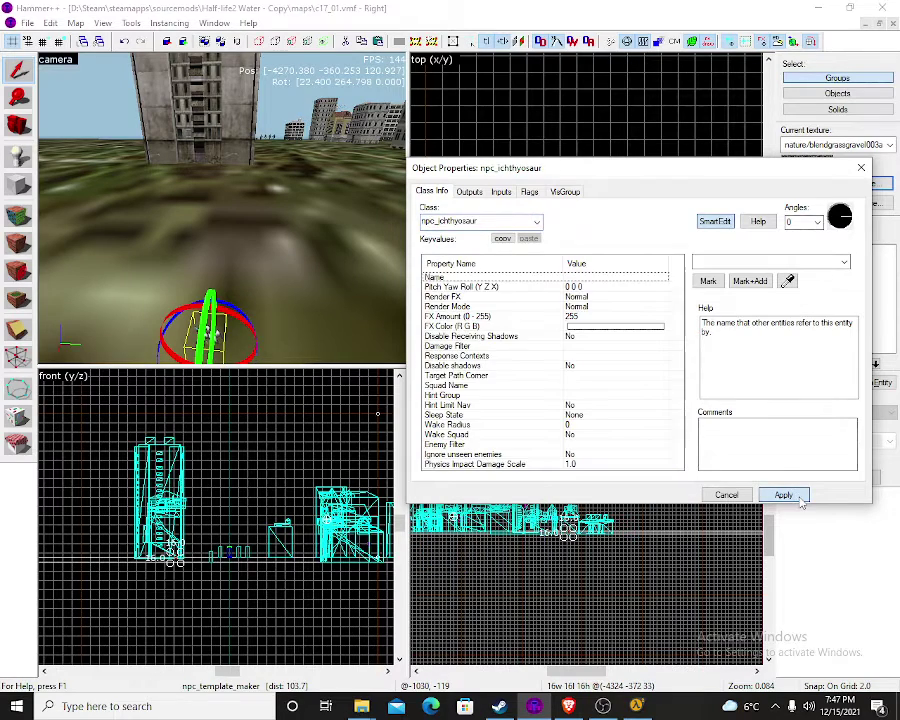
{"action": "left_click", "coordinate": [799, 498]}
Examine the ichthyosaur model in the 3D camera view from above, from the front and up close from the side
{"action": "scroll", "coordinate": [315, 240], "scroll_direction": "down", "scroll_amount": 3}
{"action": "scroll", "coordinate": [318, 242], "scroll_direction": "up", "scroll_amount": 2}
{"action": "key", "text": "z"}
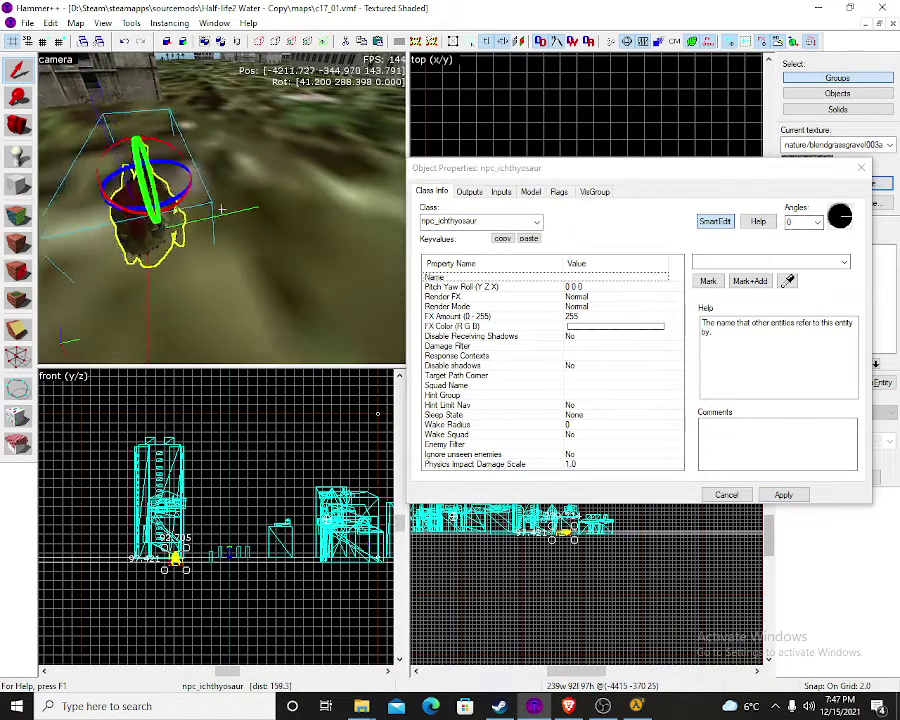
{"action": "key", "text": "w"}
{"action": "key", "text": "d"}
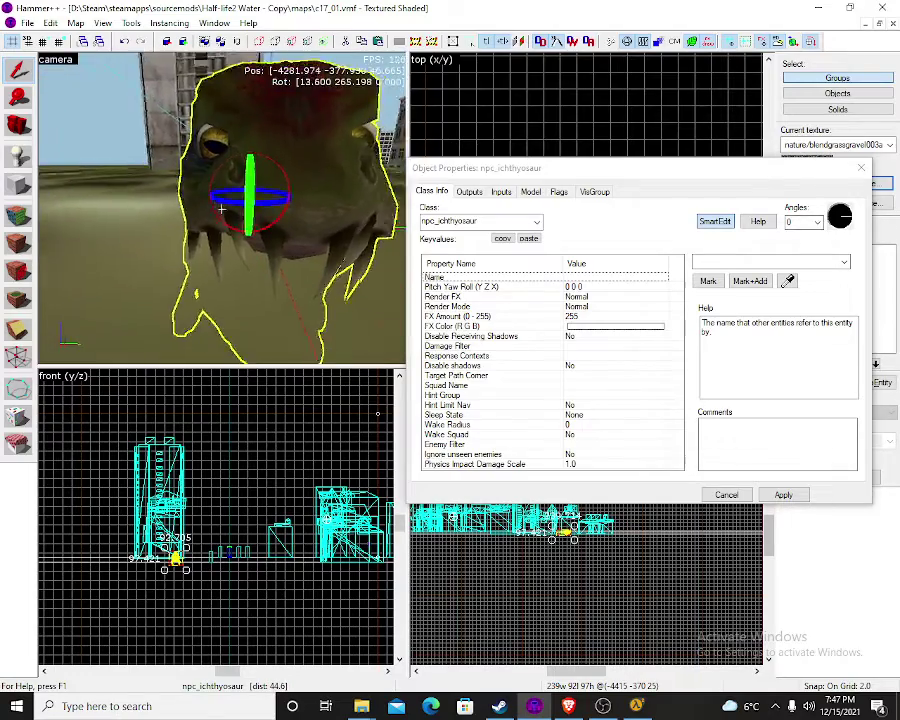
{"action": "key", "text": "w"}
{"action": "key", "text": "s"}
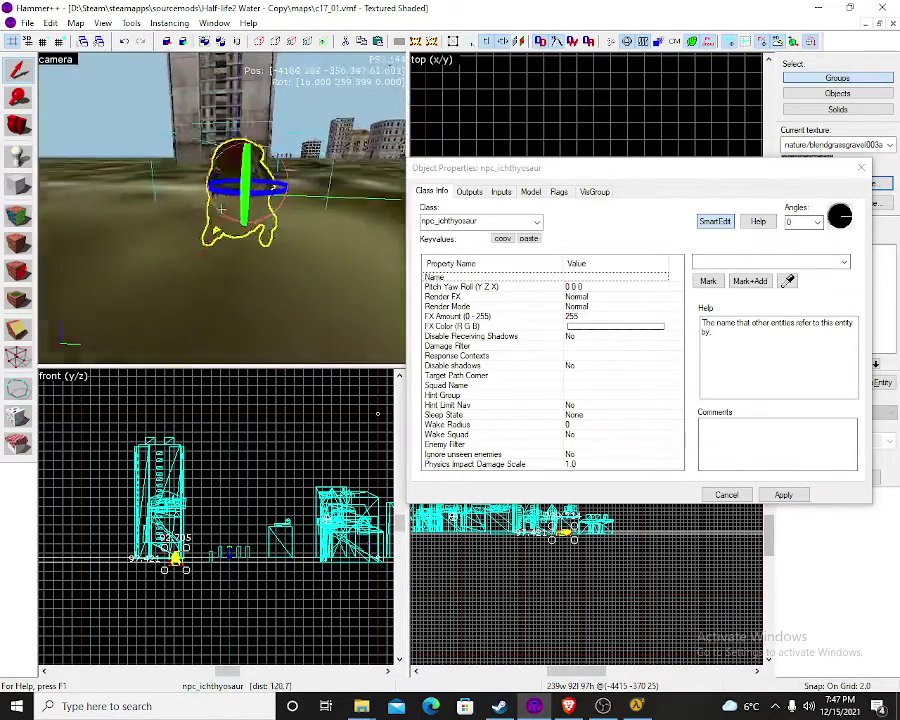
{"action": "key", "text": "w"}
{"action": "key", "text": "d"}
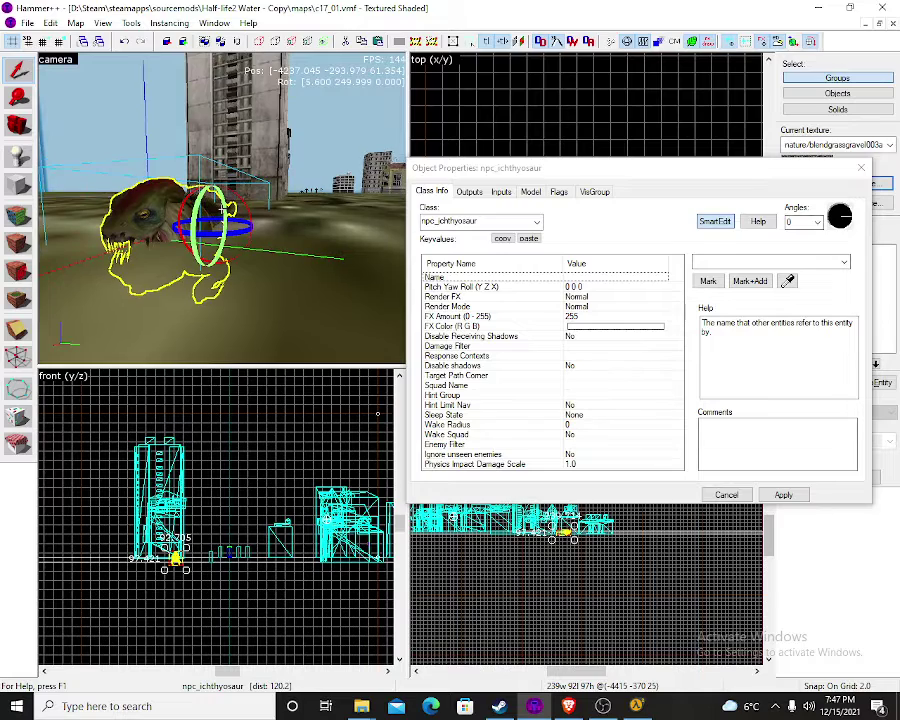
{"action": "key", "text": "w"}
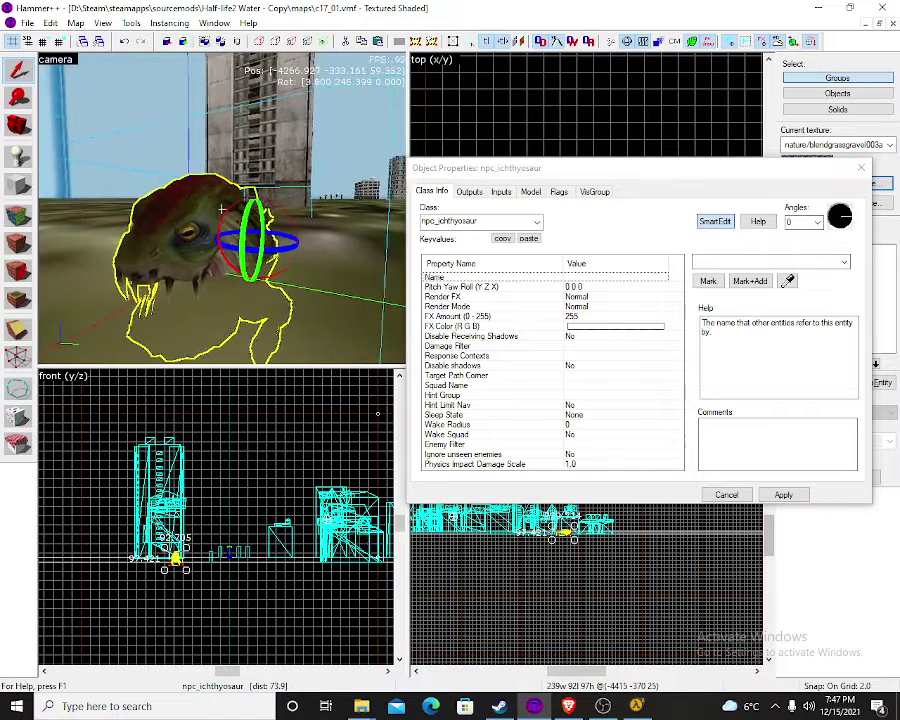
{"action": "key", "text": "w"}
Set the ichthyosaur entity's class to npc_maker and apply it
{"action": "left_click", "coordinate": [539, 222]}
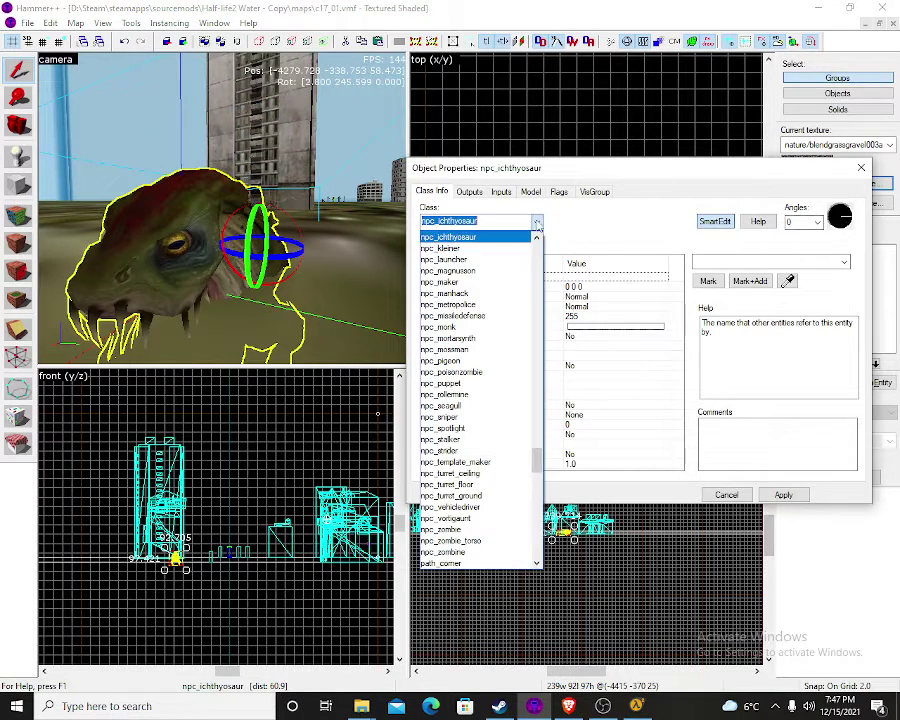
{"action": "left_click", "coordinate": [499, 283]}
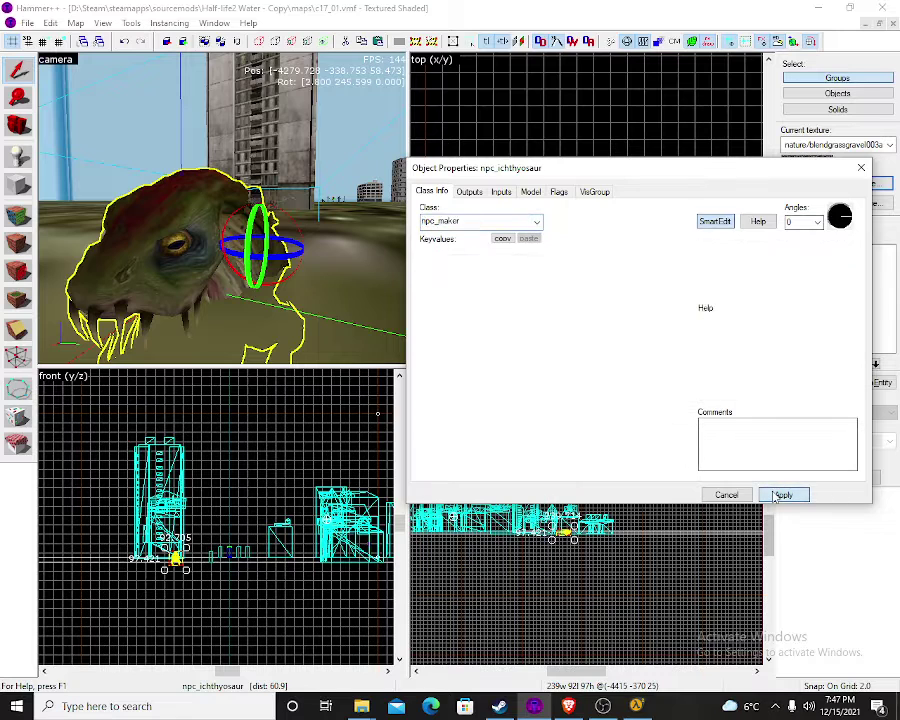
{"action": "left_click", "coordinate": [783, 495]}
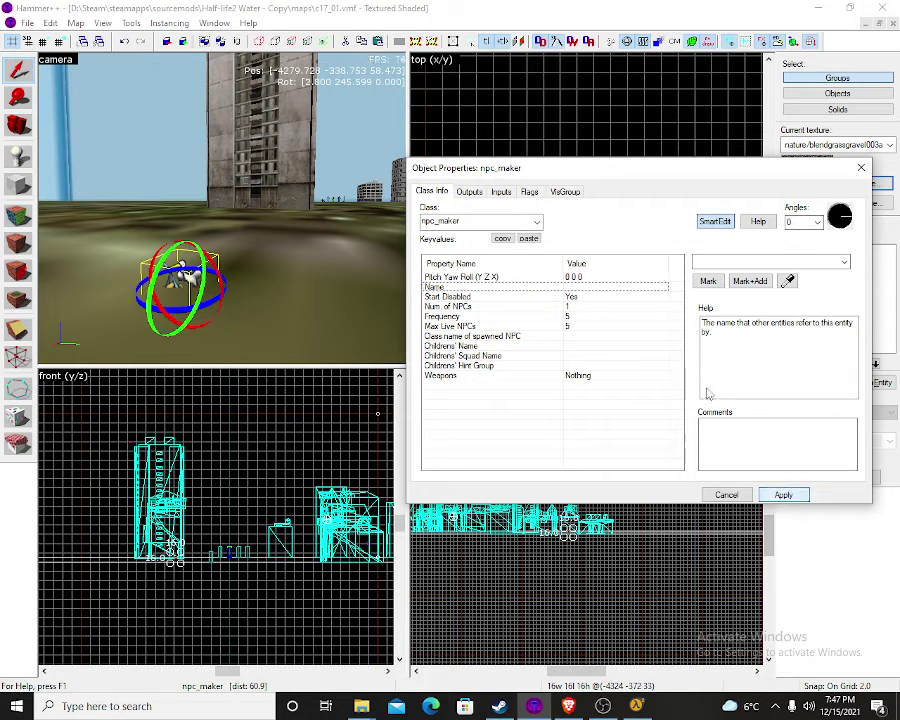
Replace the npc_maker class with npc_missiledefense and apply it to the entity
{"action": "left_click", "coordinate": [538, 223]}
{"action": "scroll", "coordinate": [490, 300], "scroll_direction": "up", "scroll_amount": 1}
{"action": "left_click", "coordinate": [641, 414]}
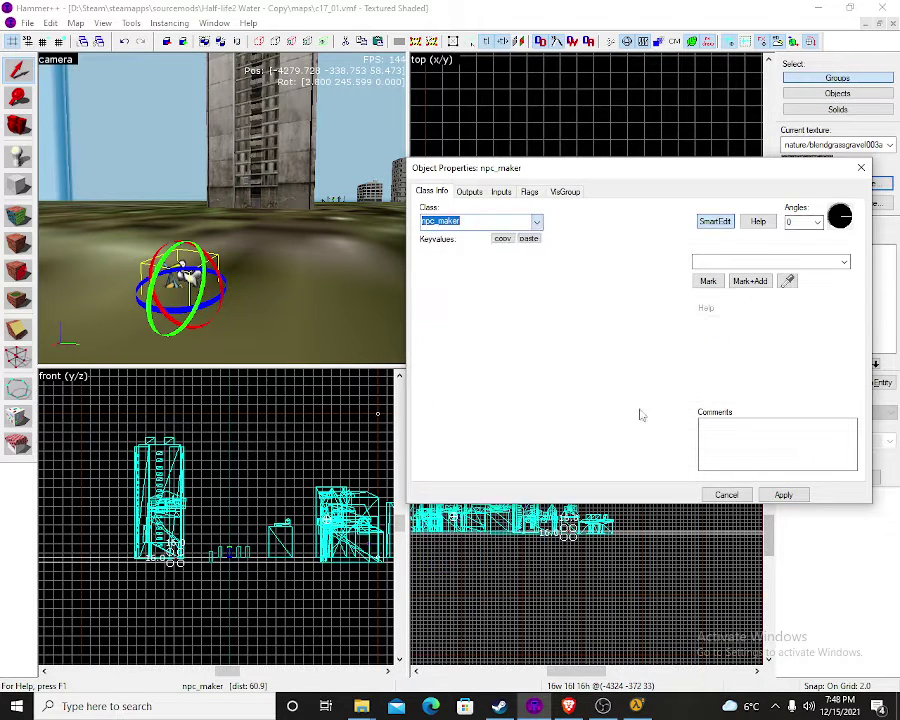
{"action": "left_click", "coordinate": [783, 495]}
{"action": "scroll", "coordinate": [287, 279], "scroll_direction": "down", "scroll_amount": 1}
{"action": "scroll", "coordinate": [287, 279], "scroll_direction": "up", "scroll_amount": 1}
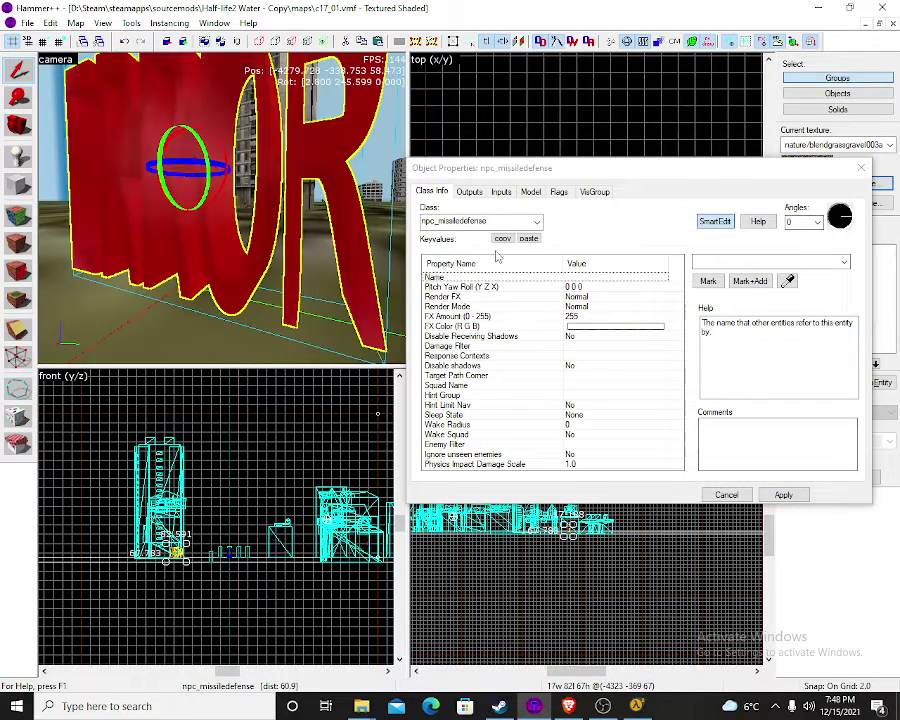
Change the missile defense entity's class to npc_magnusson and apply it
{"action": "left_click", "coordinate": [536, 225]}
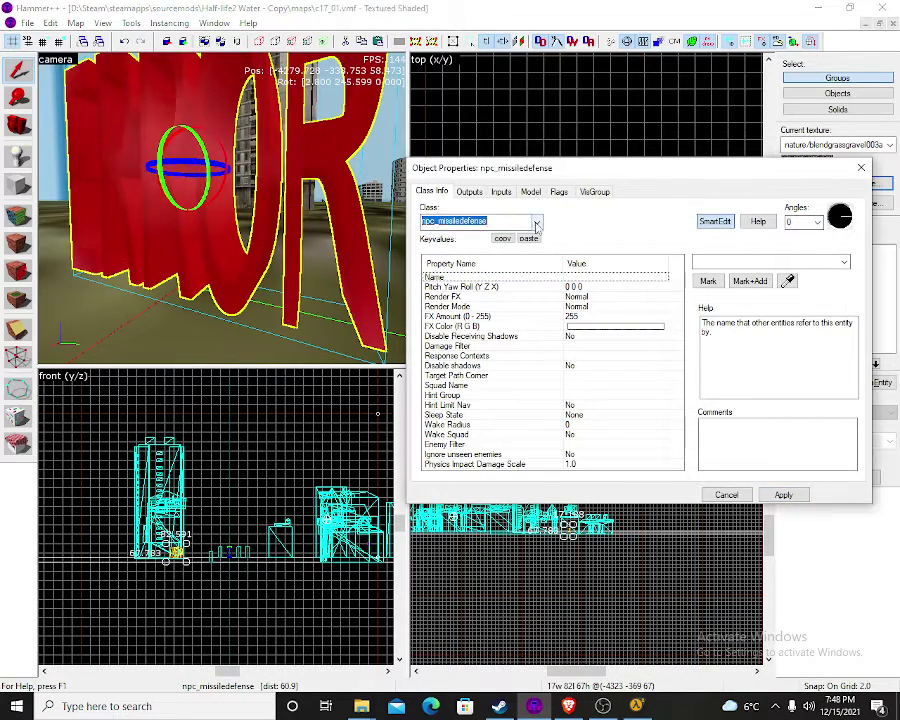
{"action": "left_click", "coordinate": [537, 222]}
{"action": "scroll", "coordinate": [509, 300], "scroll_direction": "up", "scroll_amount": 4}
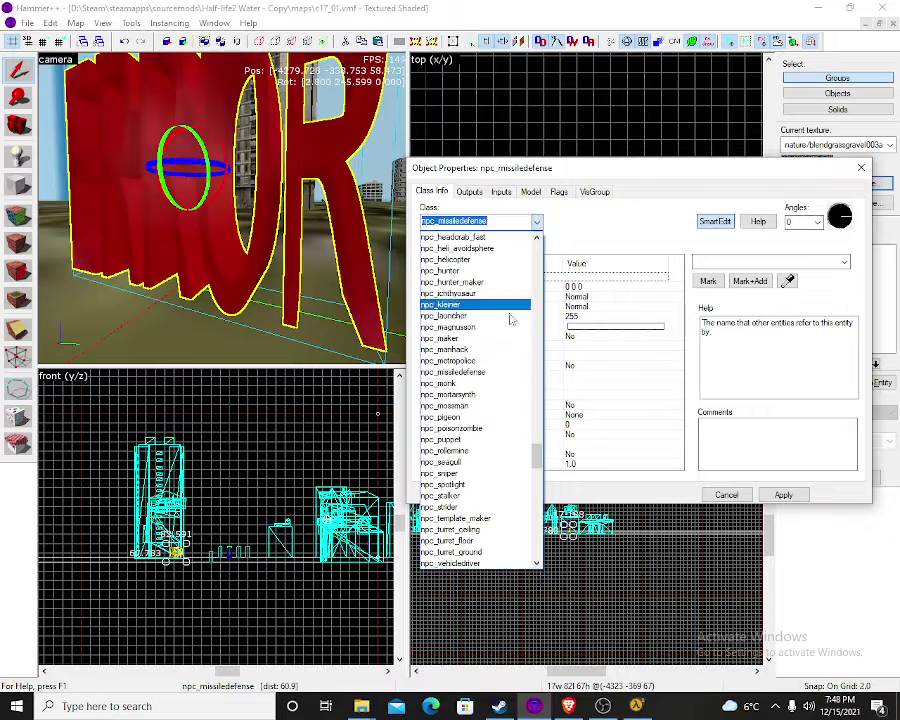
{"action": "left_click", "coordinate": [510, 327]}
{"action": "left_click", "coordinate": [779, 495]}
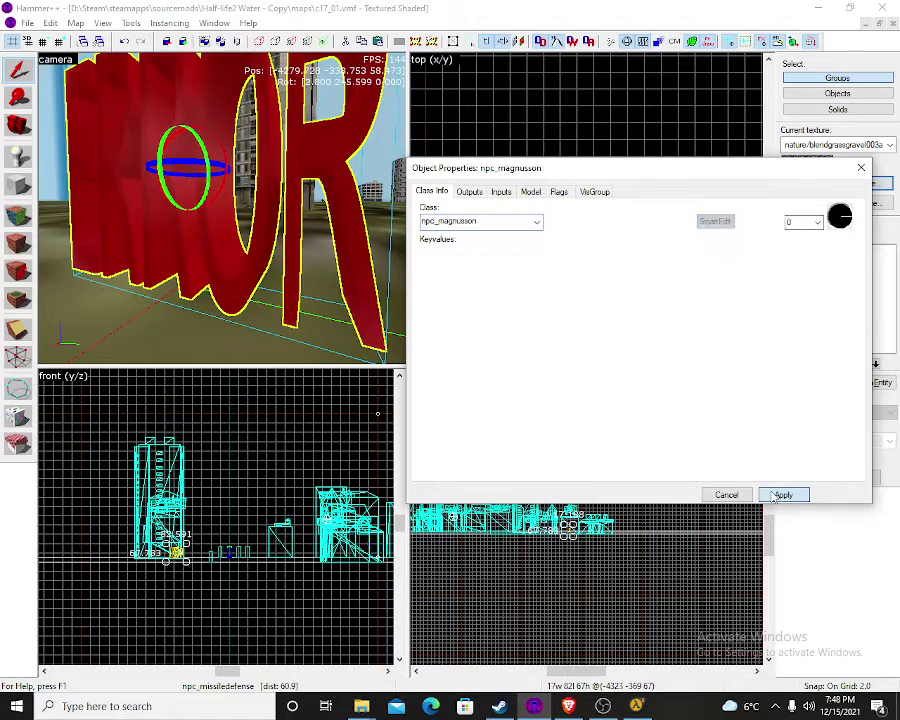
Examine the Magnusson model in the 3D camera view from below, from above and close to the face
{"action": "key", "text": "z"}
{"action": "key", "text": "w"}
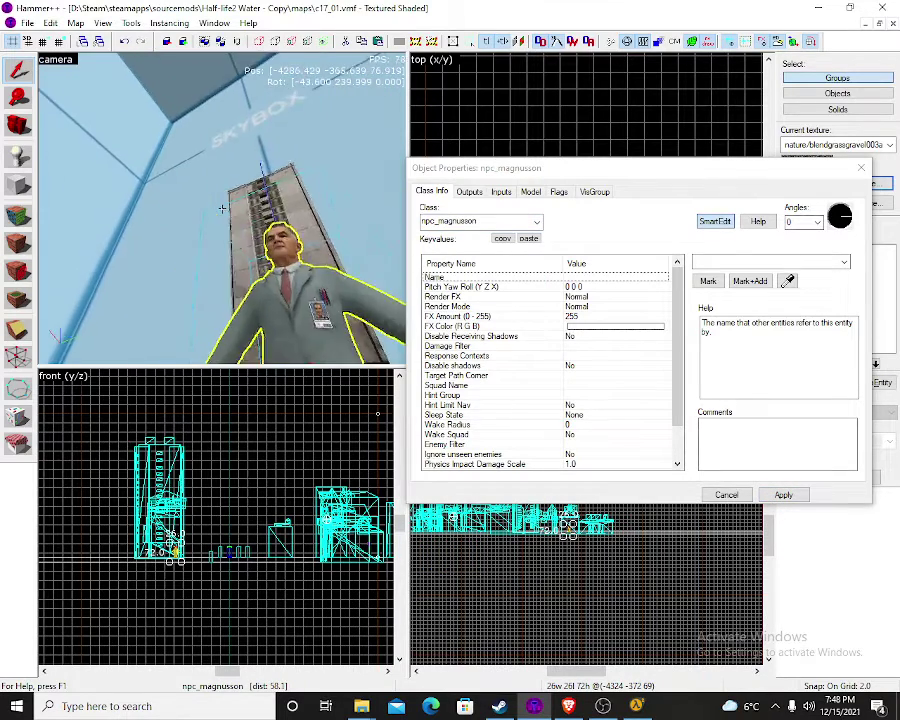
{"action": "key", "text": "w"}
{"action": "key", "text": "d"}
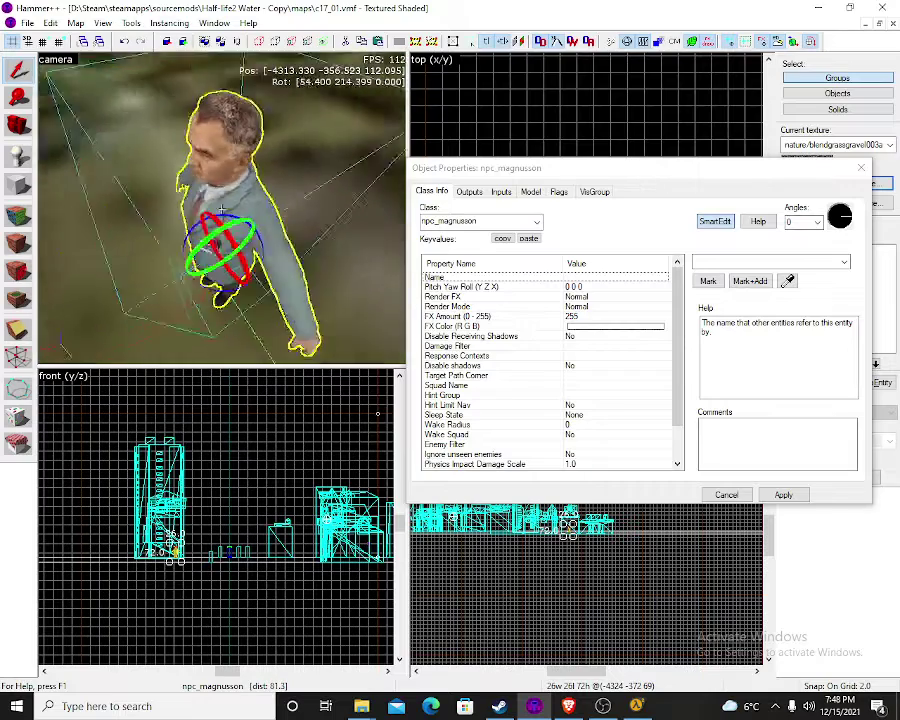
{"action": "left_click_drag", "start_coordinate": [222, 208], "coordinate": [222, 208]}
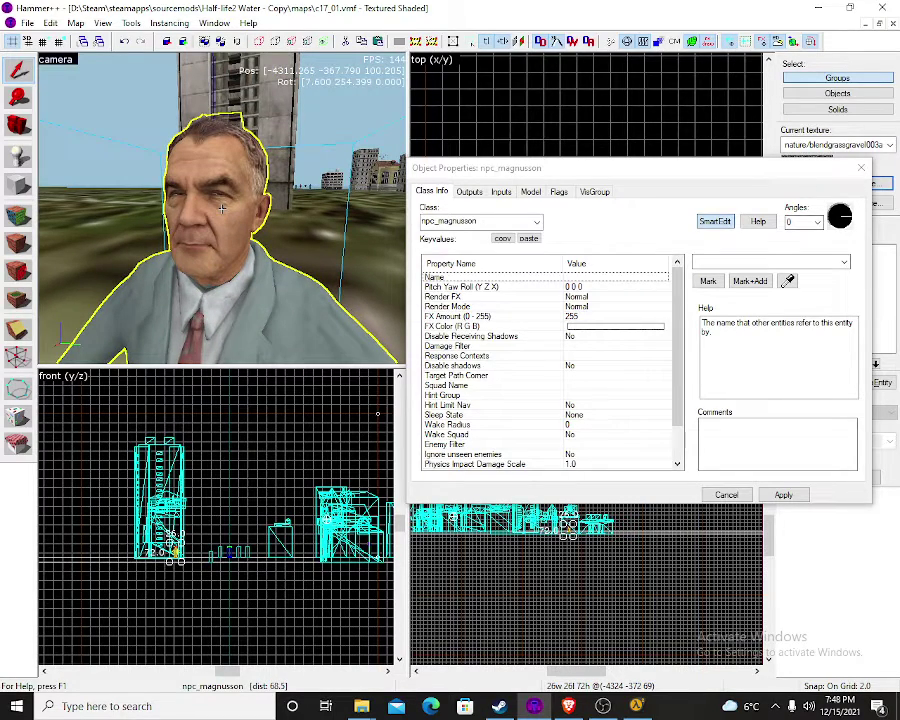
{"action": "key", "text": "s"}
{"action": "key", "text": "w"}
{"action": "key", "text": "z"}
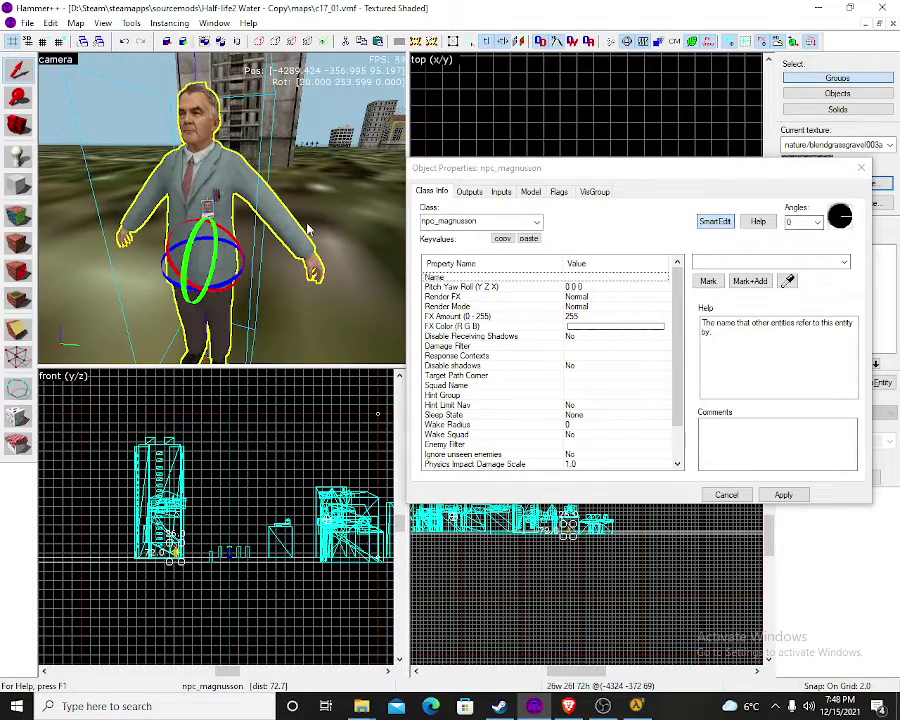
Set the Magnusson entity's class to npc_launcher and apply it
{"action": "left_click", "coordinate": [536, 222]}
{"action": "scroll", "coordinate": [502, 285], "scroll_direction": "up", "scroll_amount": 1}
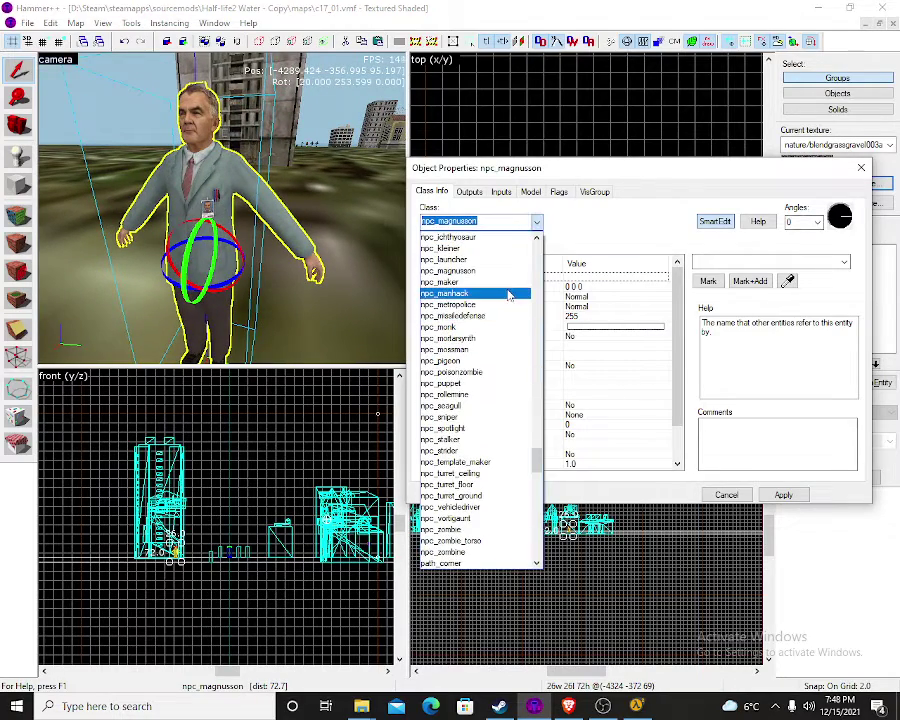
{"action": "scroll", "coordinate": [506, 290], "scroll_direction": "up", "scroll_amount": 1}
{"action": "left_click", "coordinate": [504, 290]}
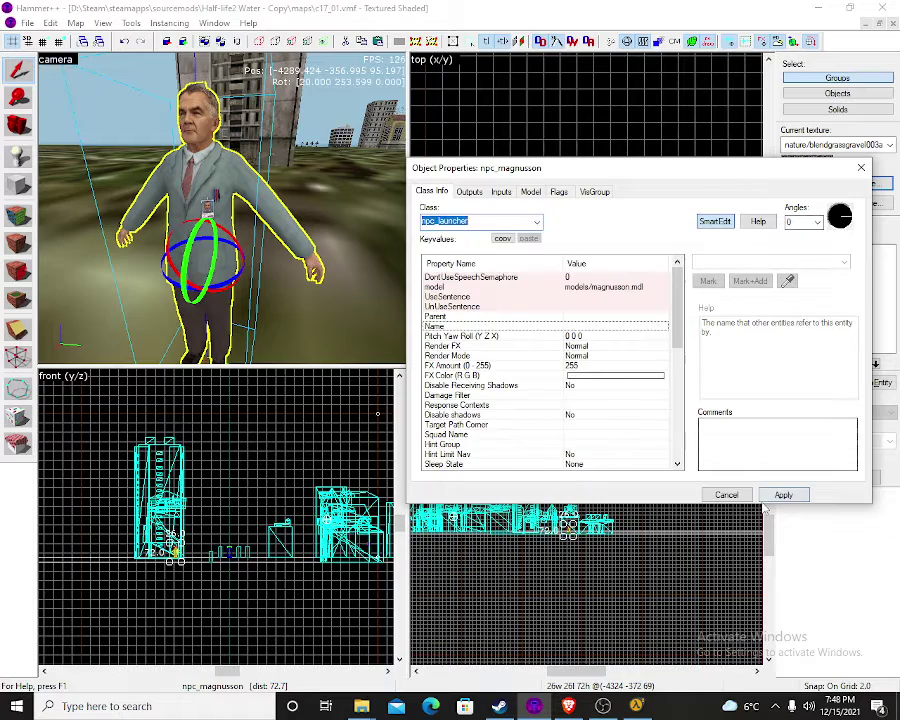
Change the launcher entity's class to npc_heli_avoidsphere and apply it
{"action": "left_click", "coordinate": [535, 224]}
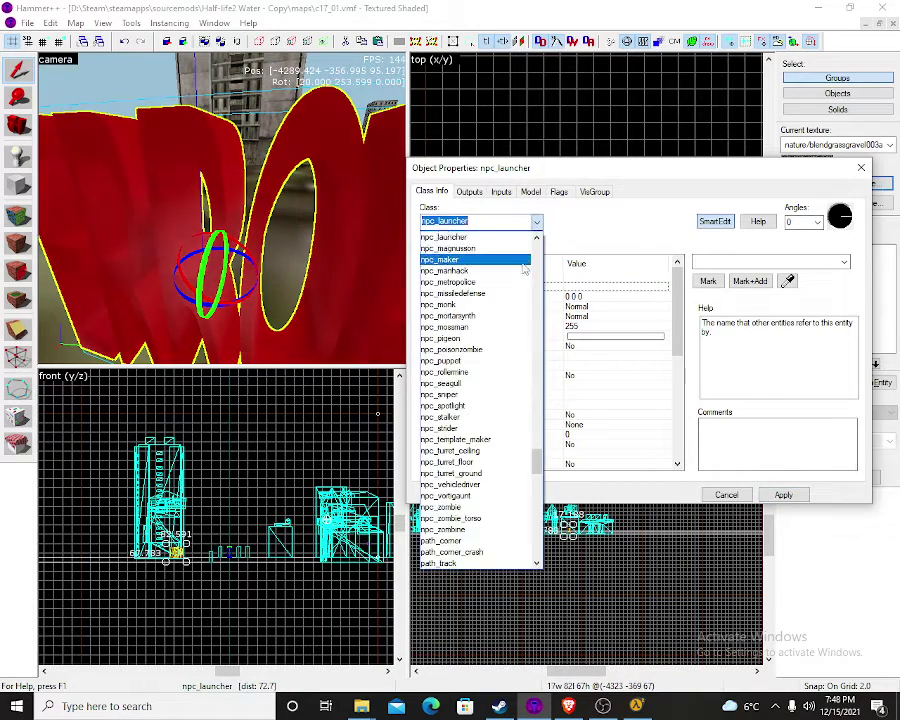
{"action": "scroll", "coordinate": [510, 280], "scroll_direction": "up", "scroll_amount": 6}
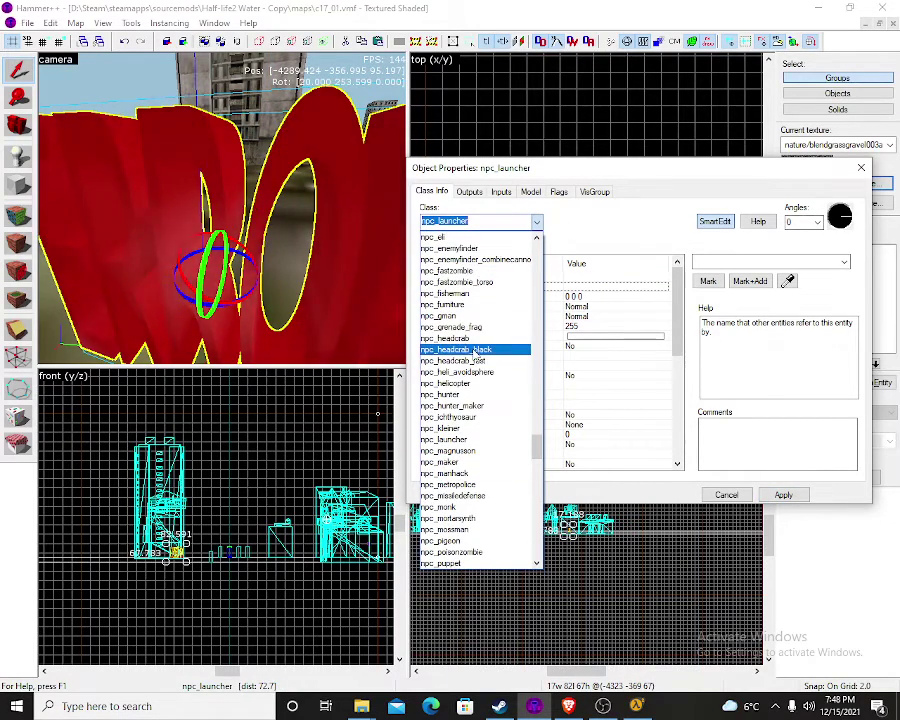
{"action": "left_click", "coordinate": [476, 372]}
{"action": "left_click", "coordinate": [778, 494]}
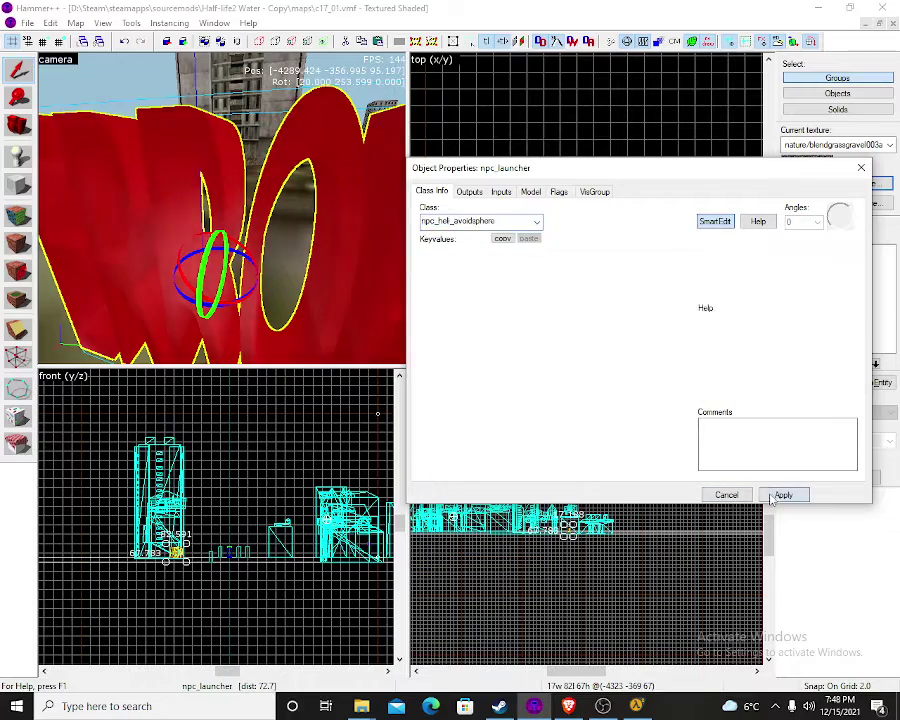
Switch the avoid sphere entity's class to npc_gman, apply it and view the model up close and from a distance
{"action": "left_click", "coordinate": [535, 224]}
{"action": "scroll", "coordinate": [515, 300], "scroll_direction": "up", "scroll_amount": 4}
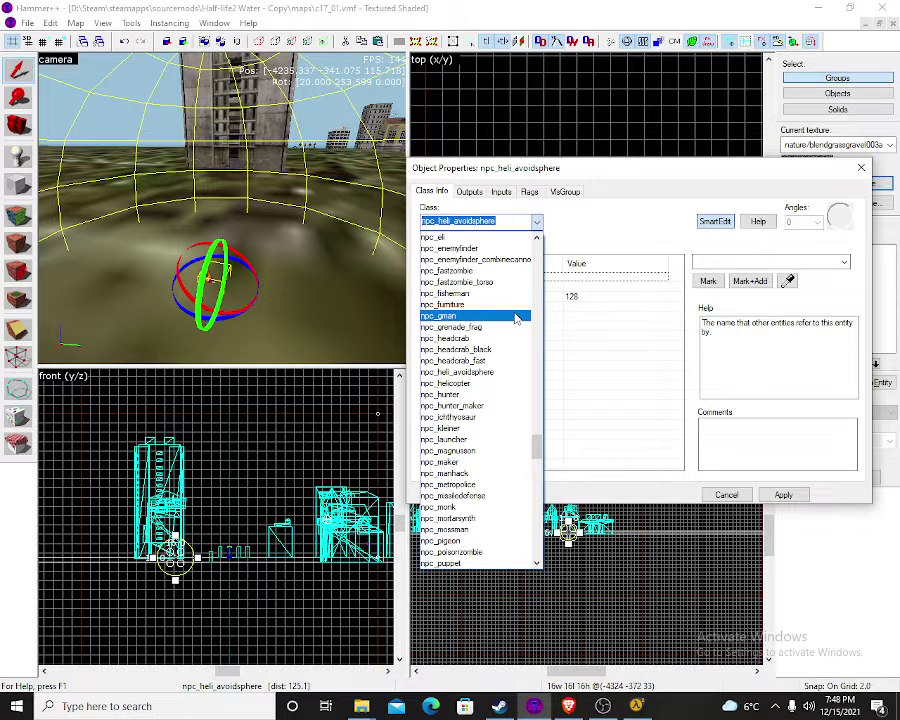
{"action": "left_click", "coordinate": [515, 317]}
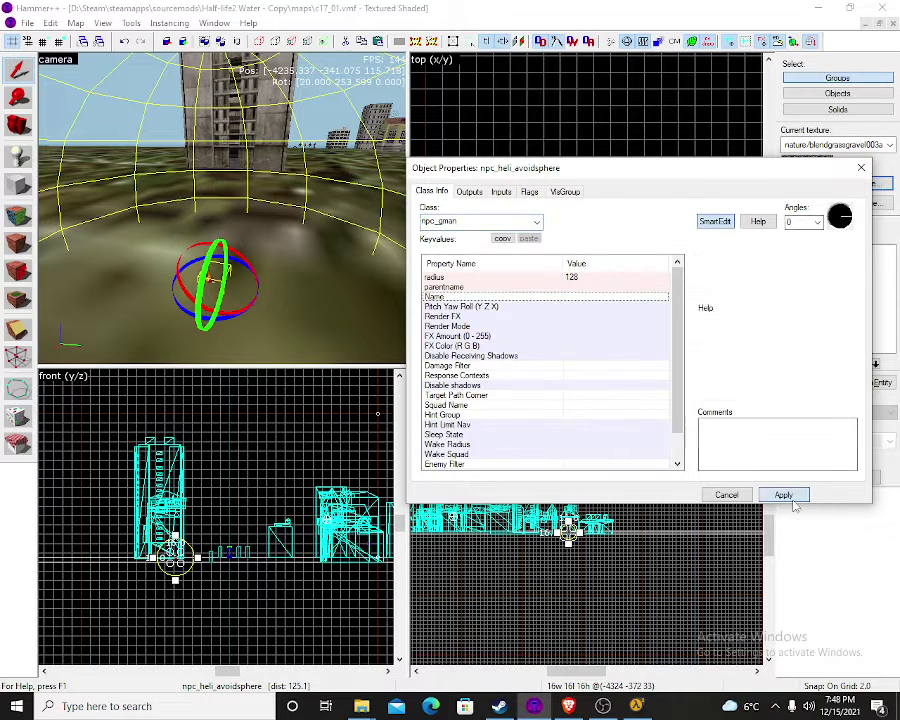
{"action": "left_click", "coordinate": [783, 494]}
{"action": "key", "text": "z"}
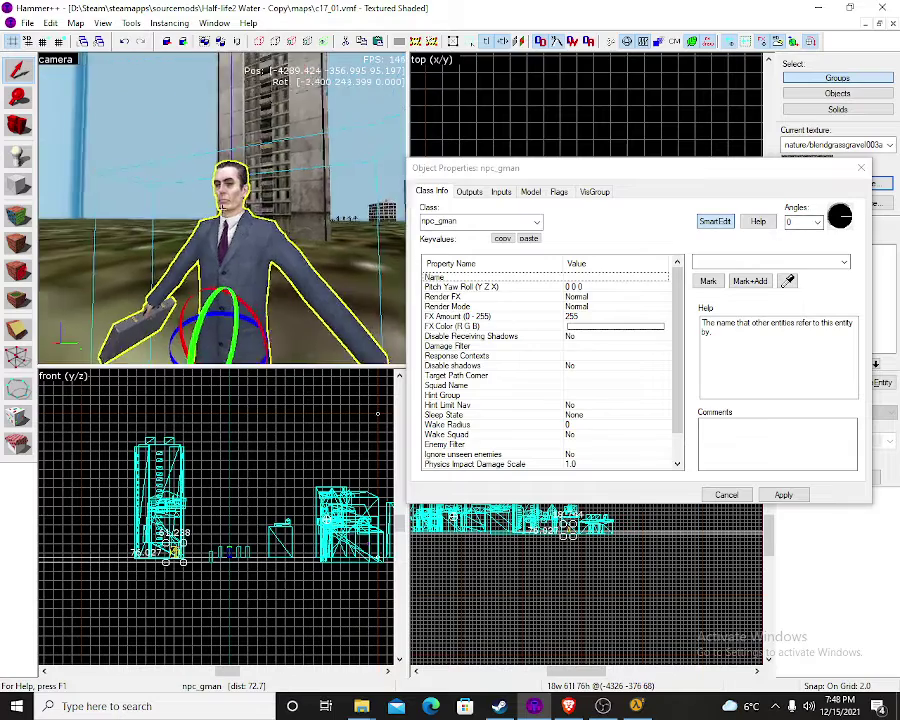
{"action": "key", "text": "w"}
{"action": "key", "text": "s"}
{"action": "key", "text": "z"}
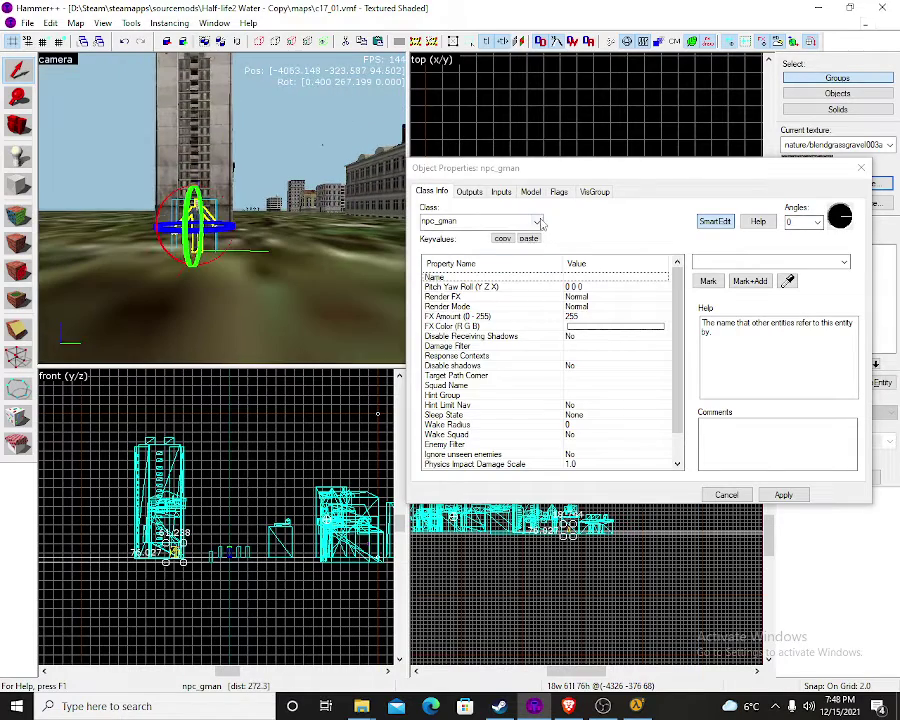
Switch the G-Man entity's class to npc_eli, apply it and view the model up close and from a distance
{"action": "left_click", "coordinate": [538, 222]}
{"action": "scroll", "coordinate": [502, 265], "scroll_direction": "up", "scroll_amount": 6}
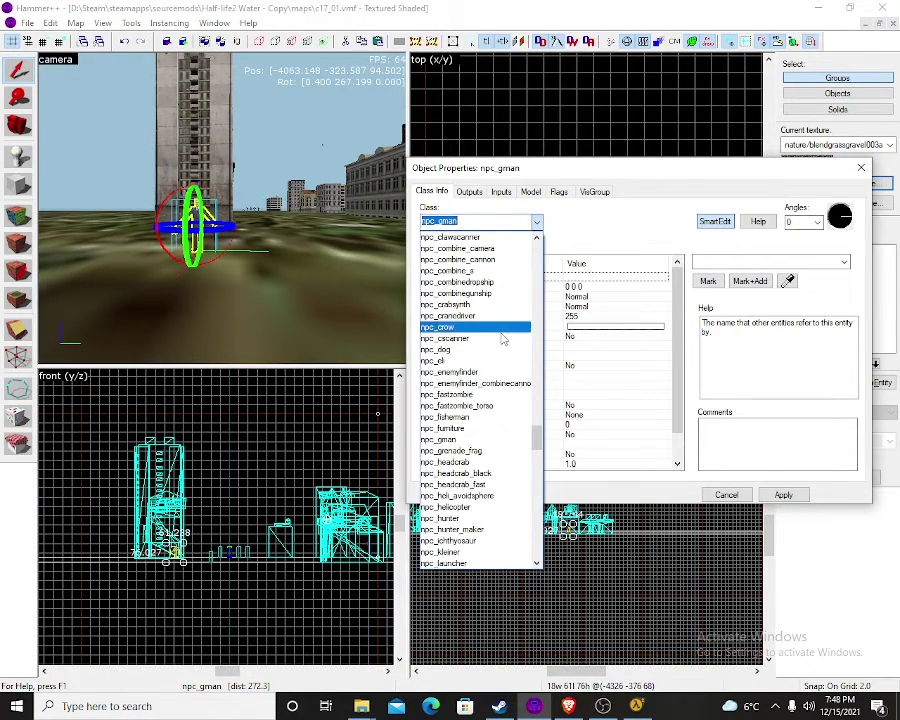
{"action": "left_click", "coordinate": [486, 366]}
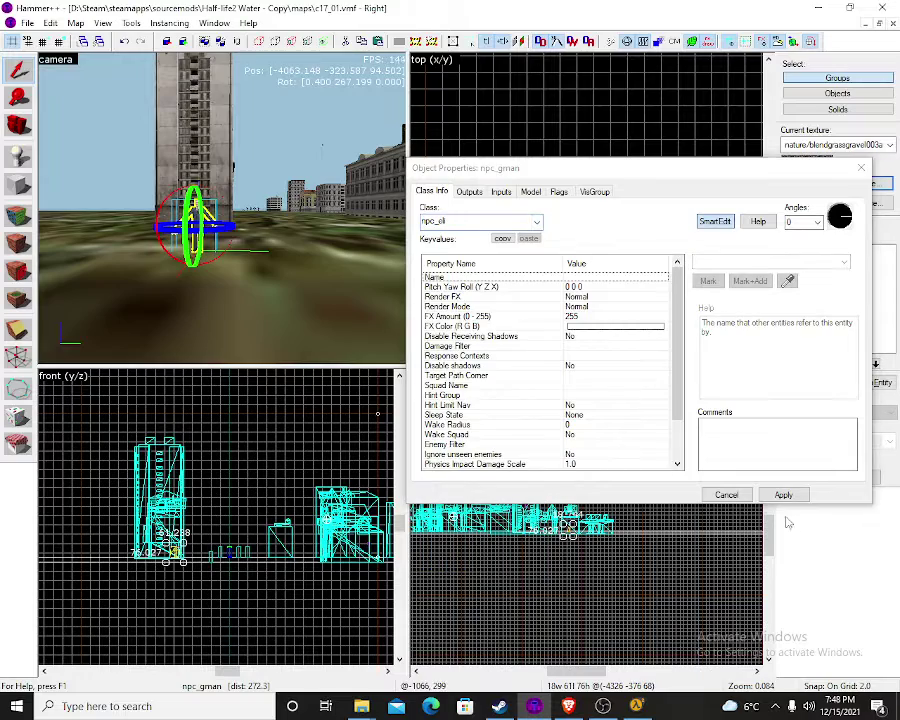
{"action": "left_click_drag", "start_coordinate": [191, 177], "coordinate": [222, 208]}
{"action": "key", "text": "w"}
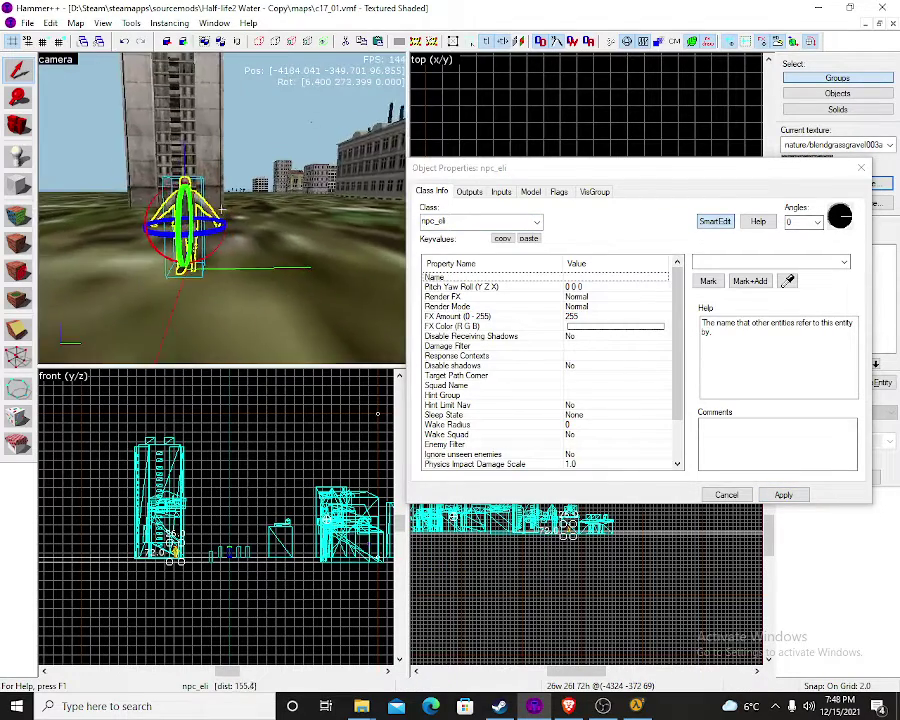
{"action": "key", "text": "w"}
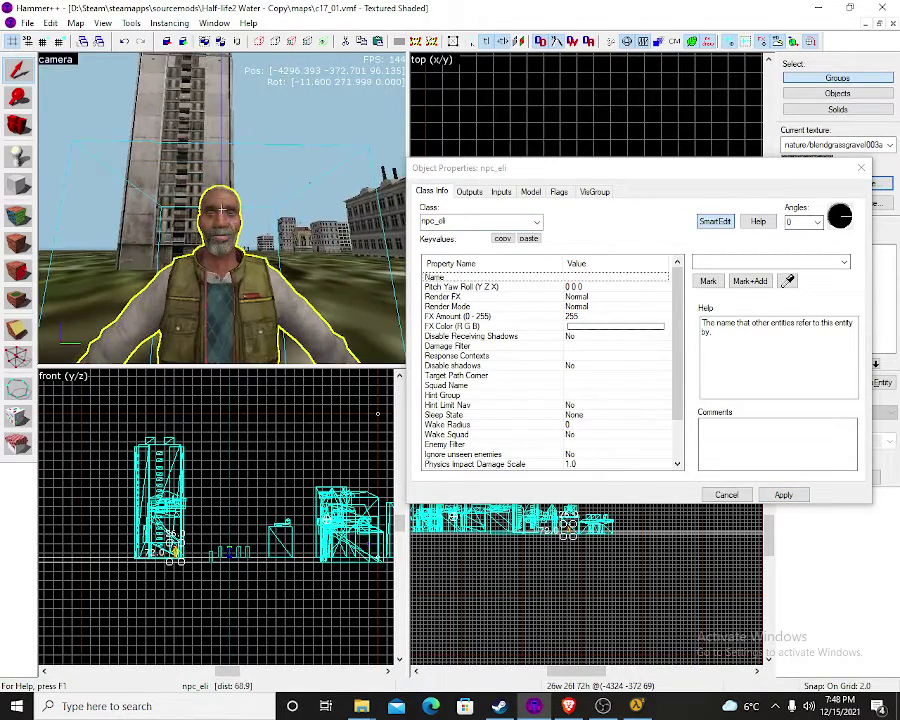
{"action": "key", "text": "s"}
{"action": "key", "text": "z"}
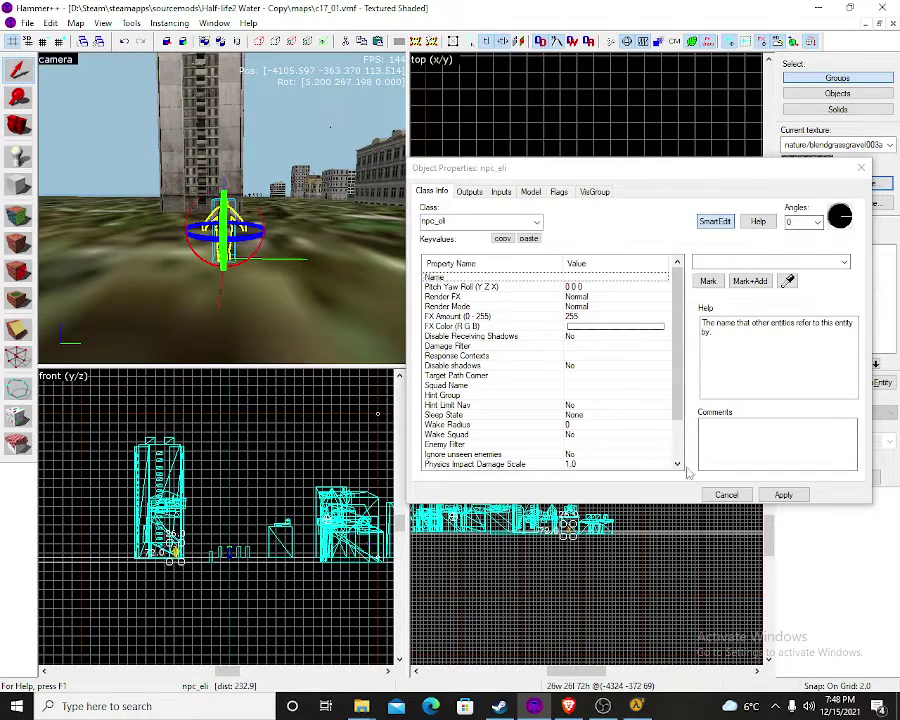
Close the Eli entity's properties and delete the entity from the map
{"action": "left_click", "coordinate": [716, 496]}
{"action": "key", "text": "Delete"}
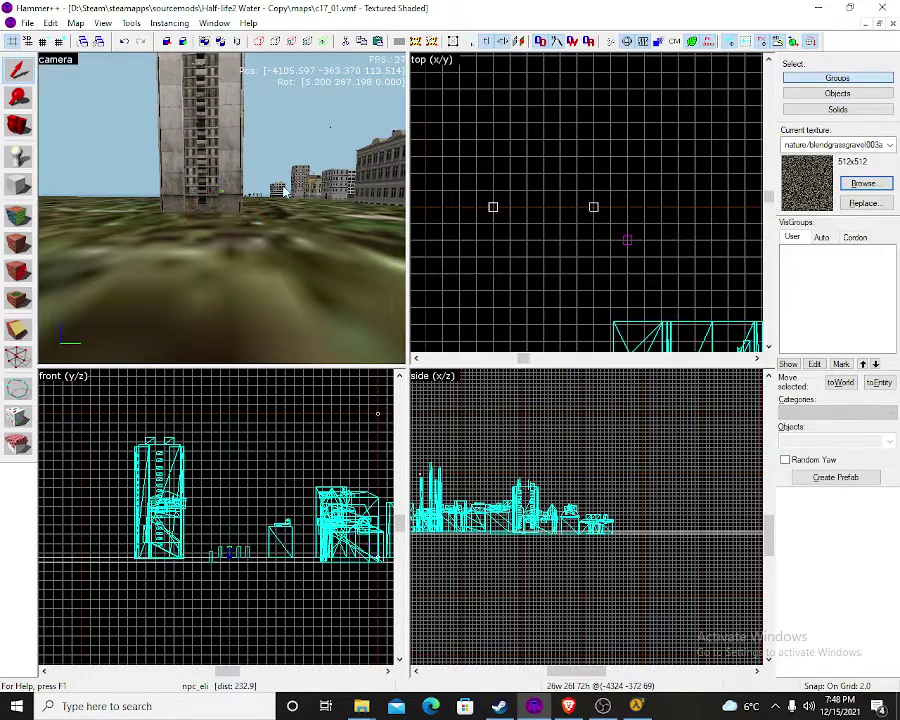
Fly through the map to examine the city buildings, the skybox walls and the tall apartment tower from street level and from below
{"action": "key", "text": "z"}
{"action": "key", "text": "w"}
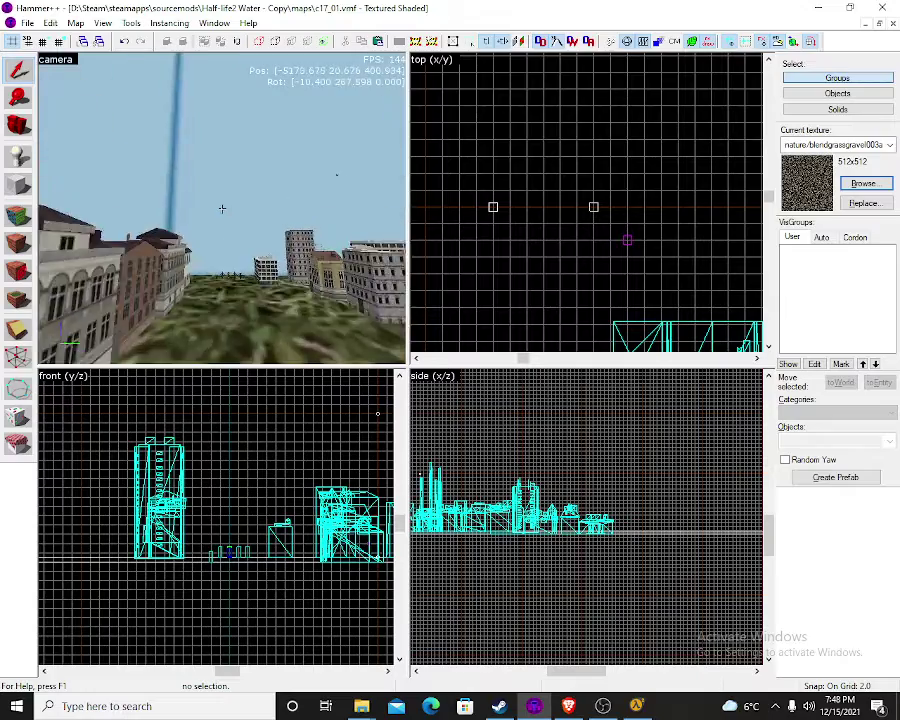
{"action": "key", "text": "w"}
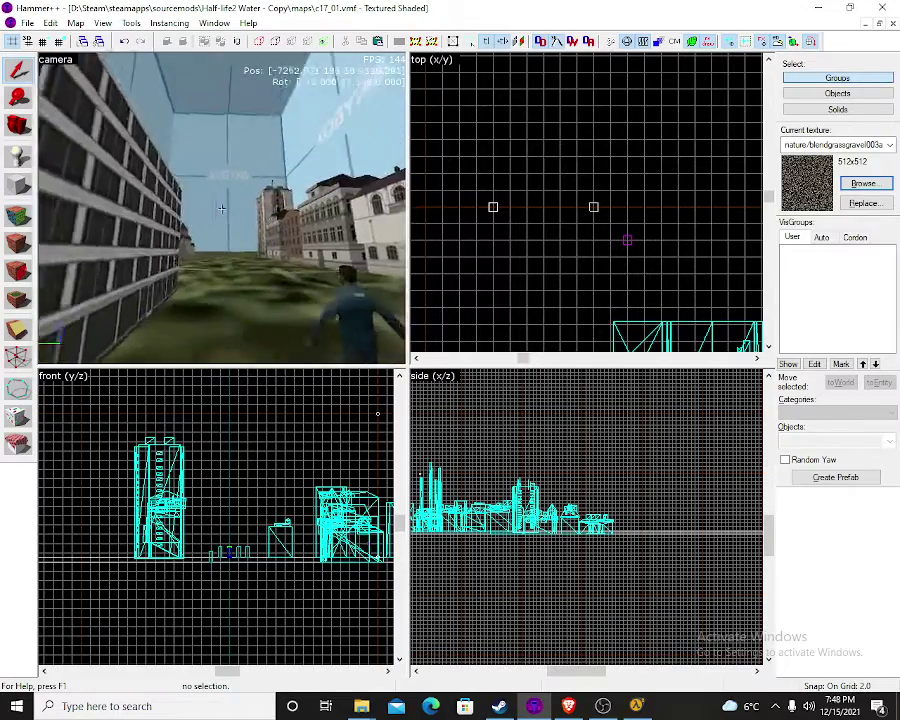
{"action": "key", "text": "w"}
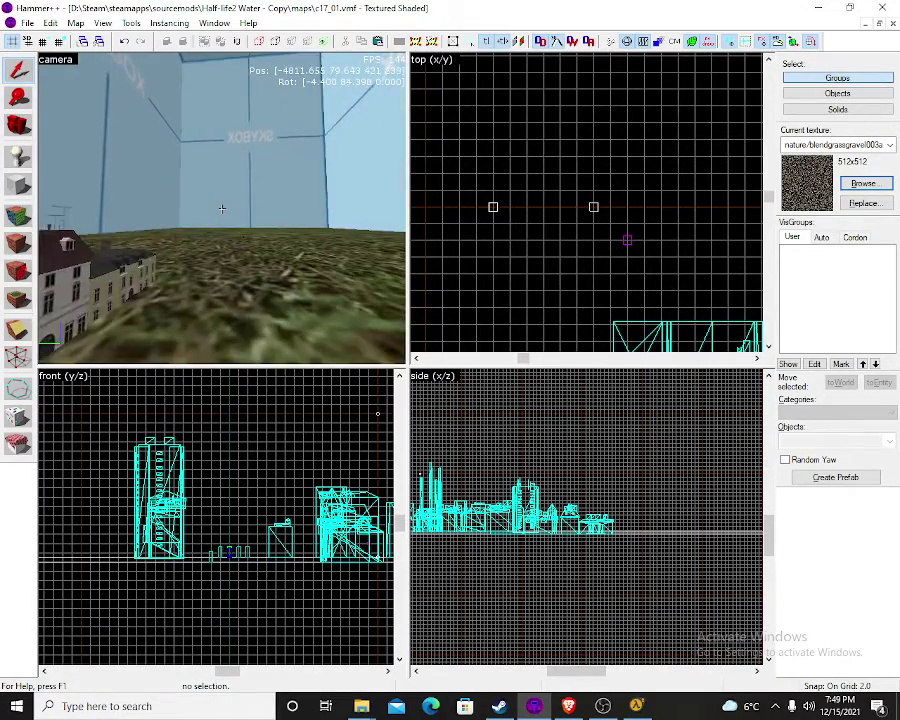
{"action": "key", "text": "w"}
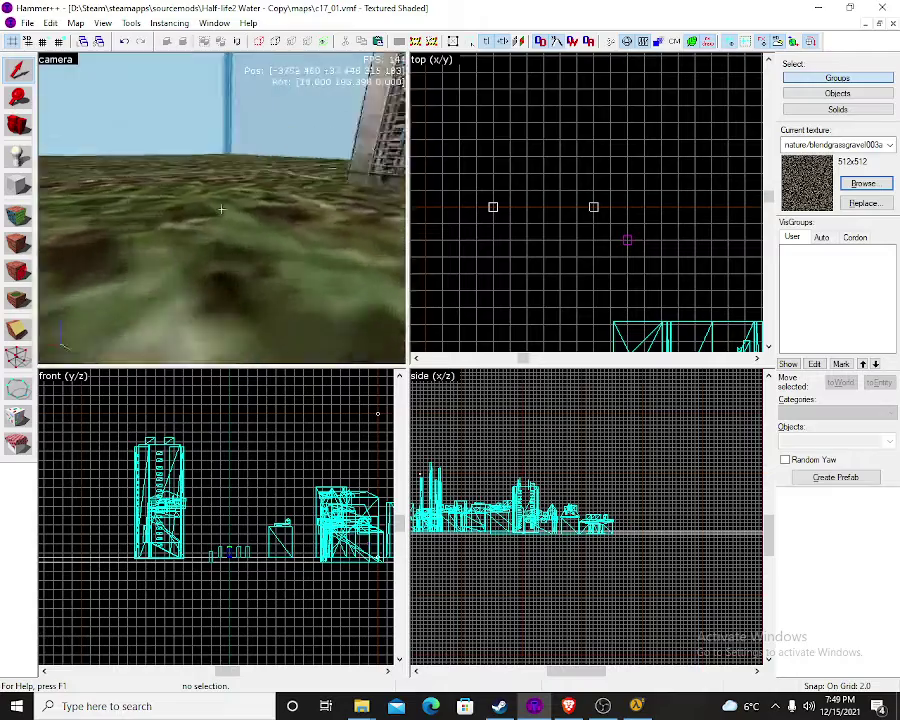
{"action": "key", "text": "w"}
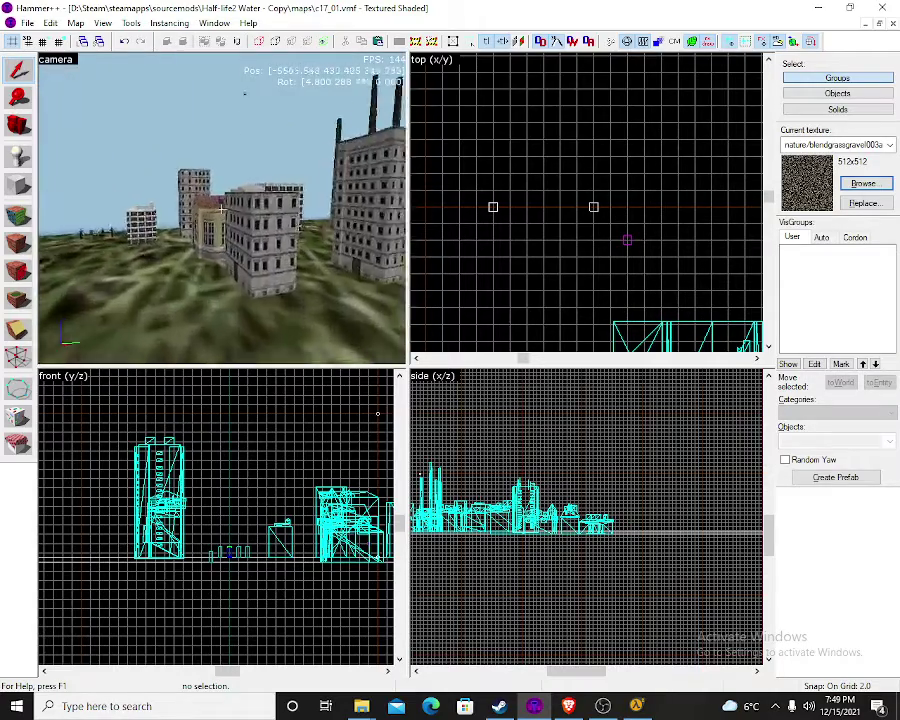
{"action": "key", "text": "w"}
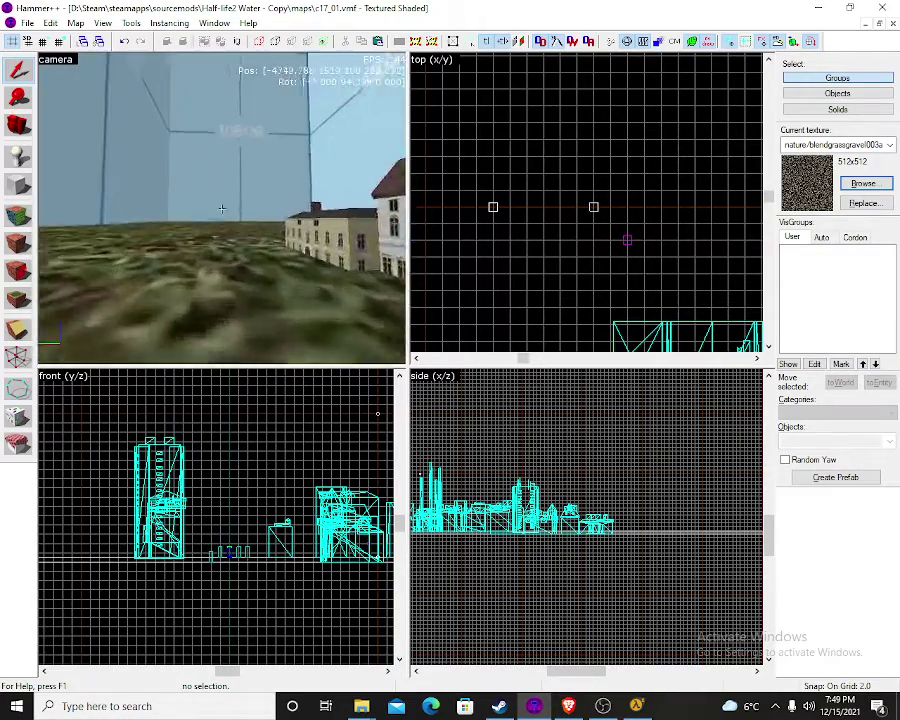
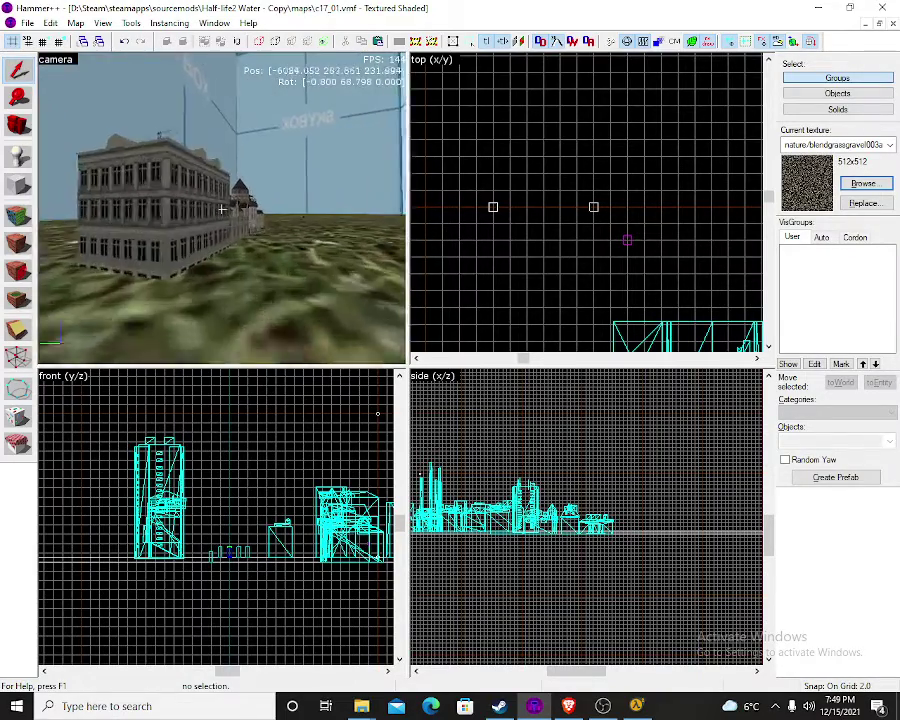
{"action": "key", "text": "w"}
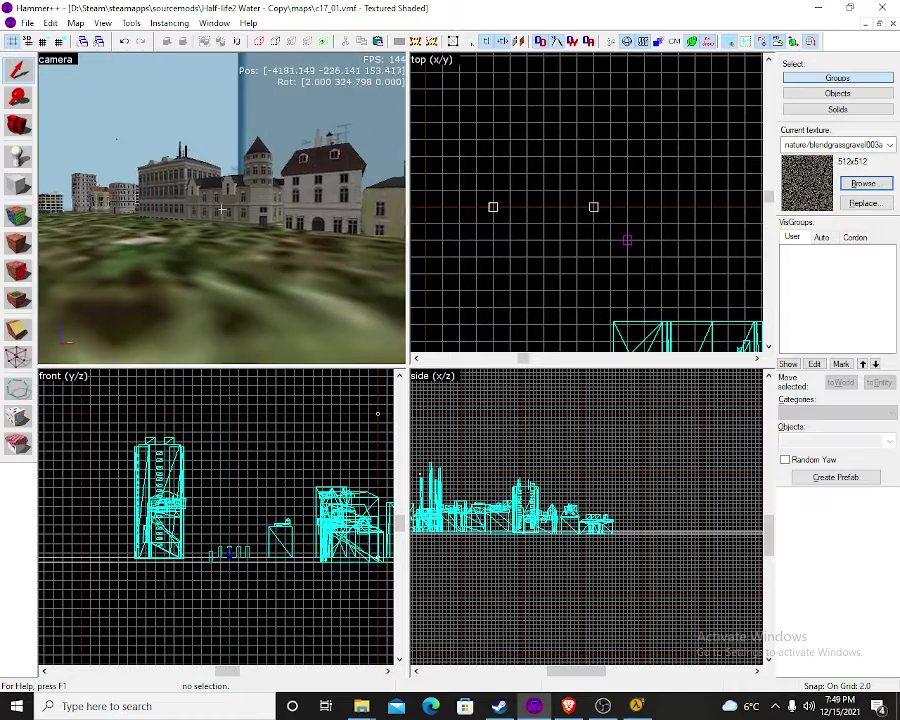
{"action": "key", "text": "w"}
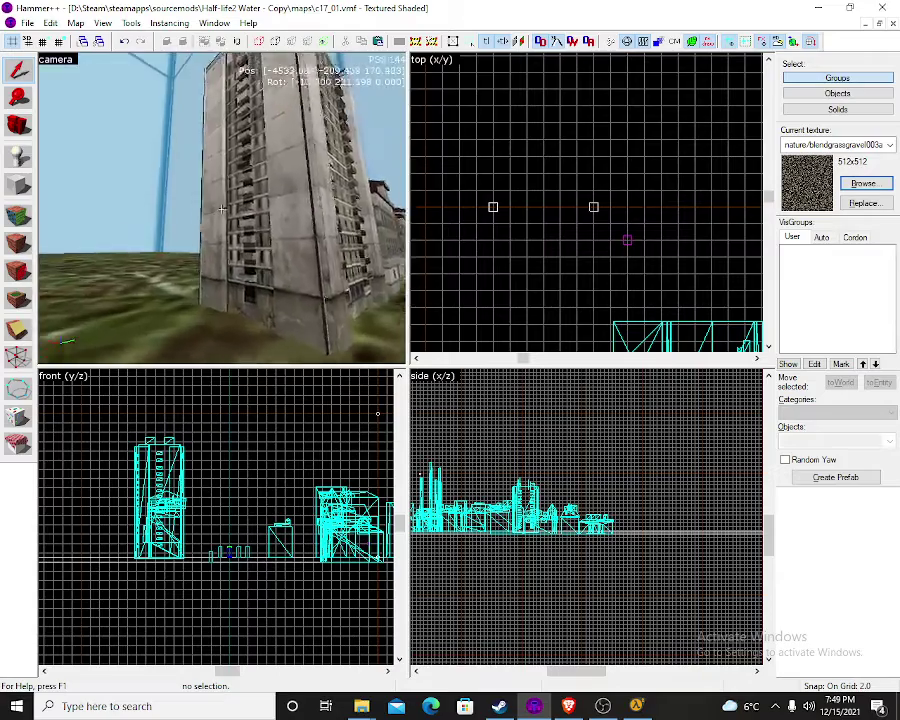
{"action": "key", "text": "w"}
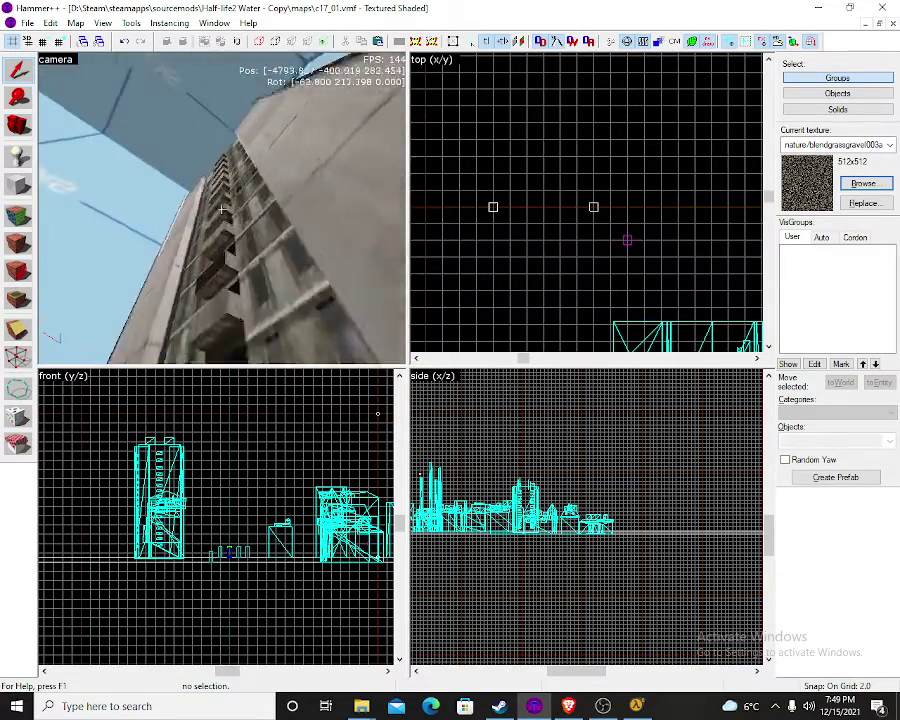
{"action": "key", "text": "w"}
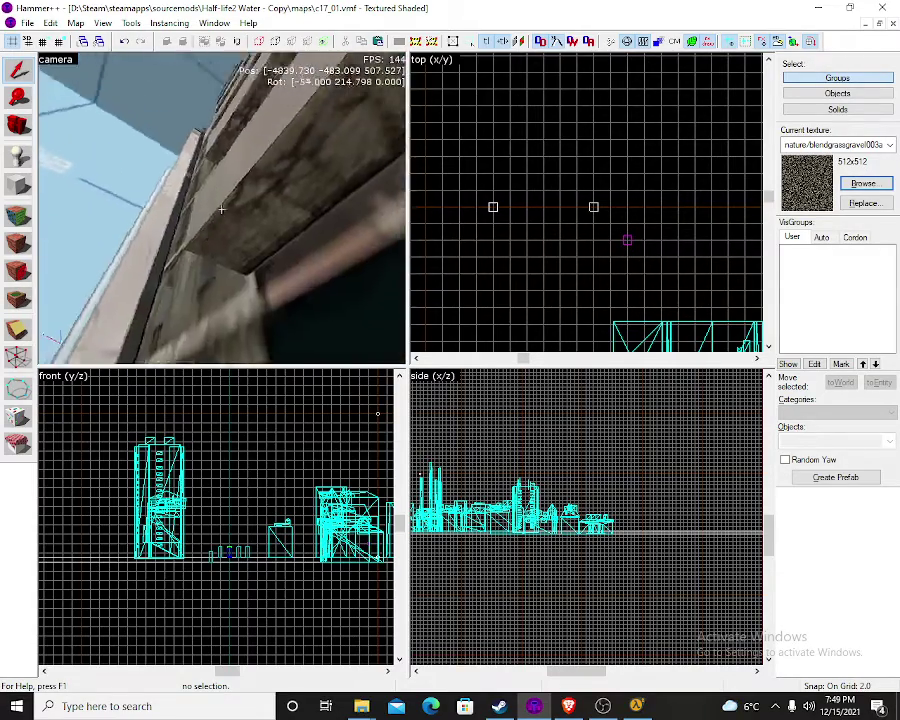
{"action": "key", "text": "w"}
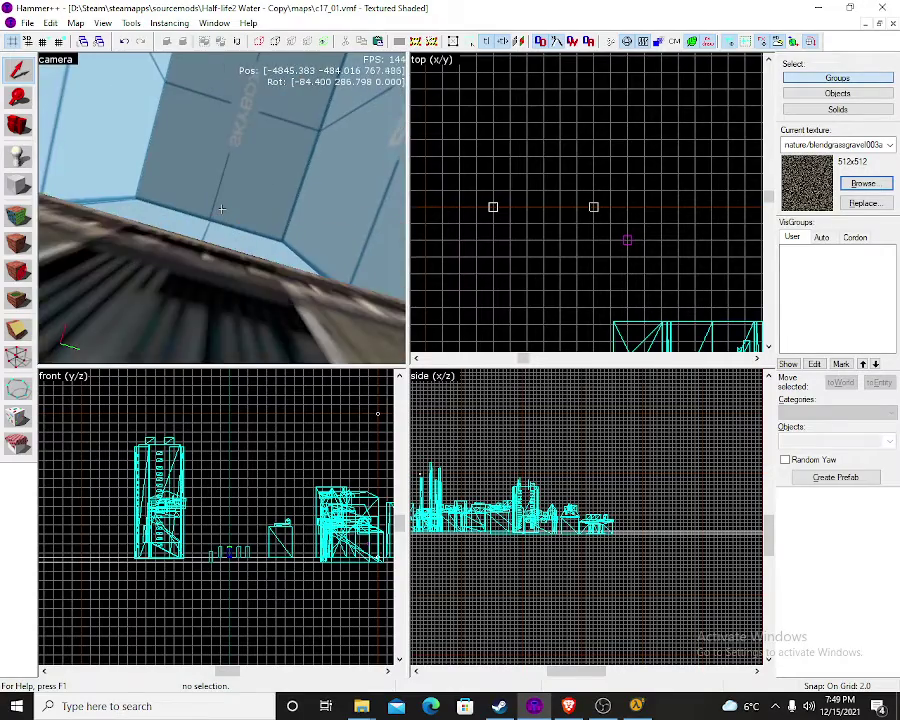
Raise the low-standing npc_citizen at the end of the row to the same height as the neighbouring npc_citizen
{"action": "key", "text": "w"}
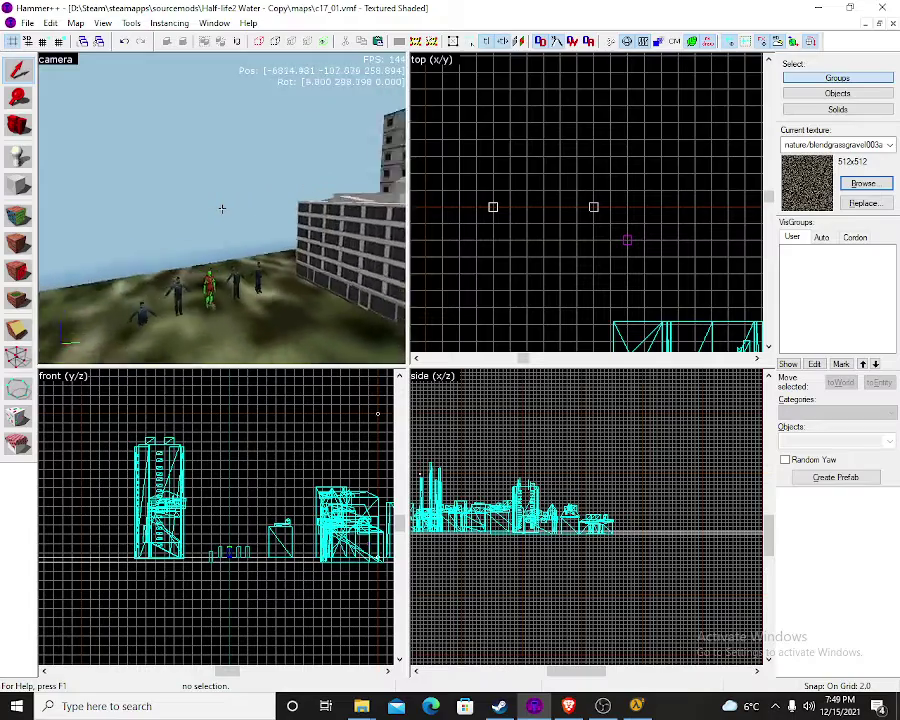
{"action": "key", "text": "w"}
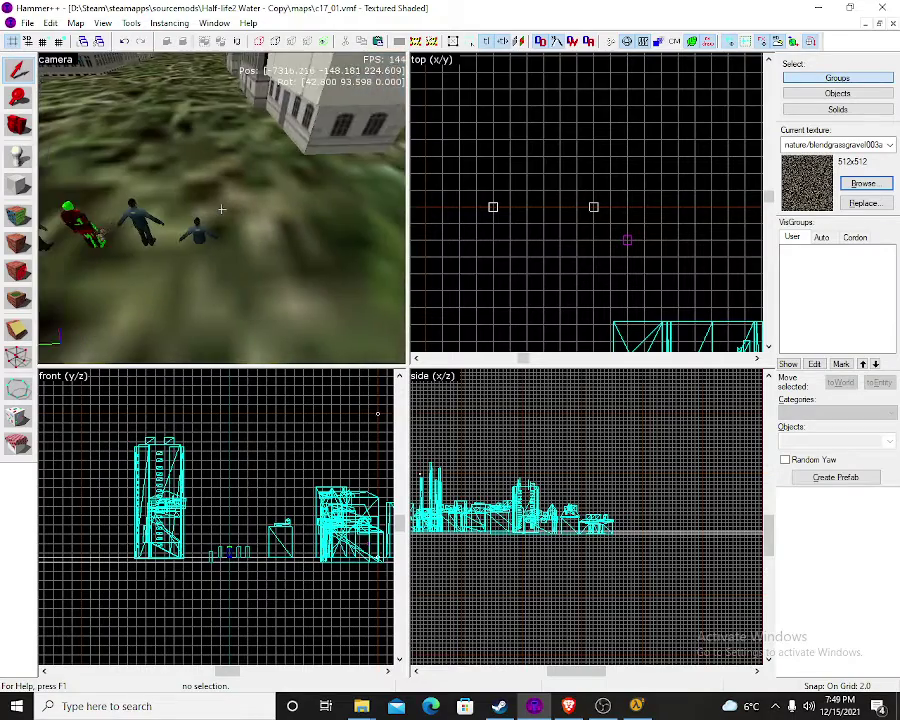
{"action": "key", "text": "z"}
{"action": "scroll", "coordinate": [205, 545], "scroll_direction": "up", "scroll_amount": 10}
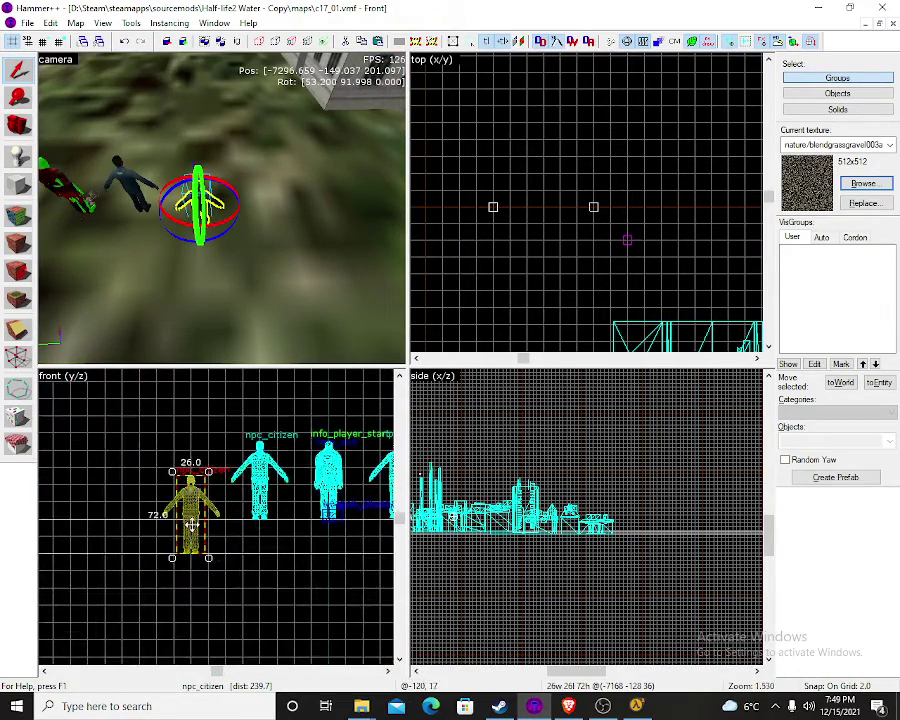
{"action": "left_click_drag", "start_coordinate": [186, 472], "coordinate": [186, 474]}
Create a block about 26 wide, 592 long and 242 high, drawn across the apartment tower in the front view
{"action": "key", "text": "z"}
{"action": "key", "text": "w"}
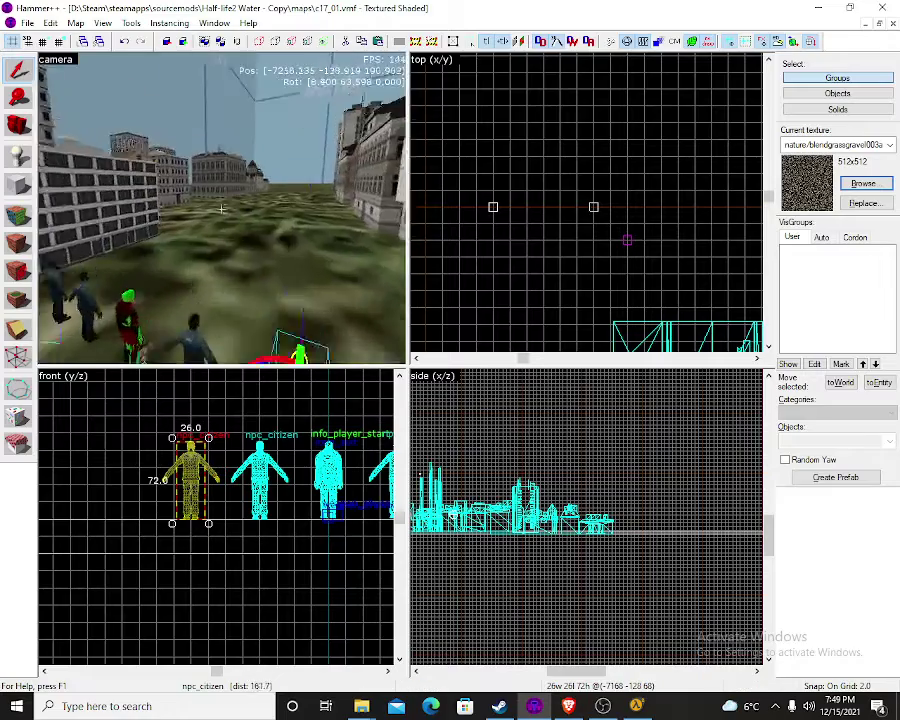
{"action": "key", "text": "w"}
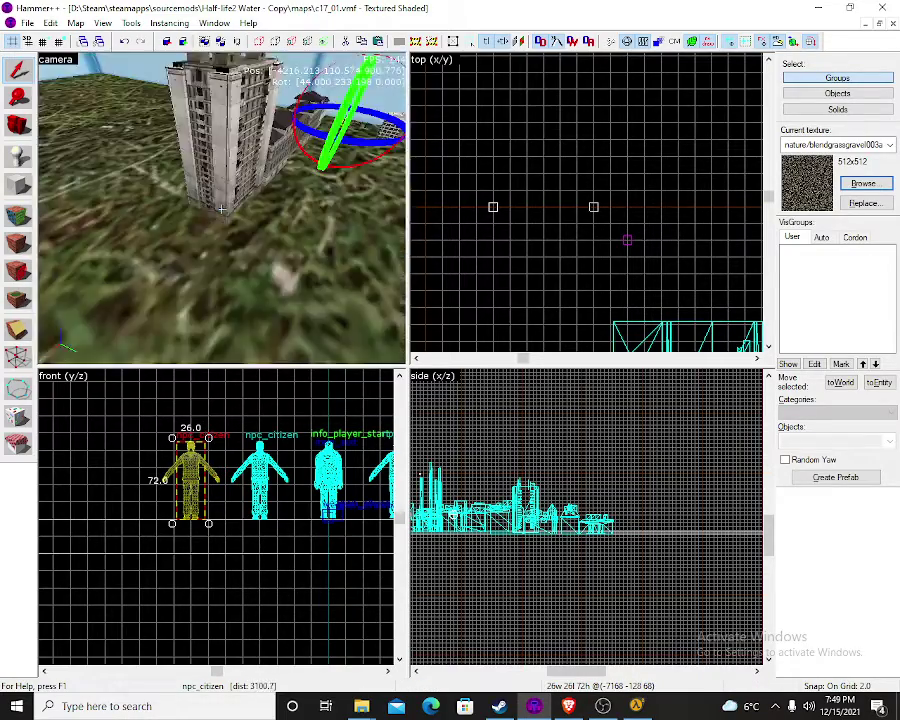
{"action": "key", "text": "a"}
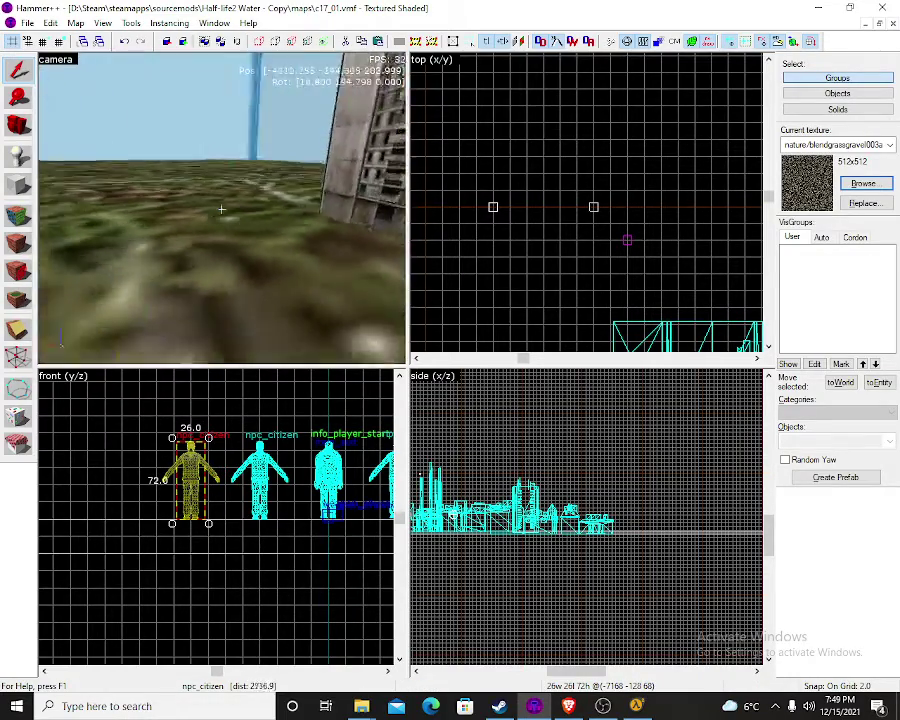
{"action": "key", "text": "z"}
{"action": "left_click", "coordinate": [18, 186]}
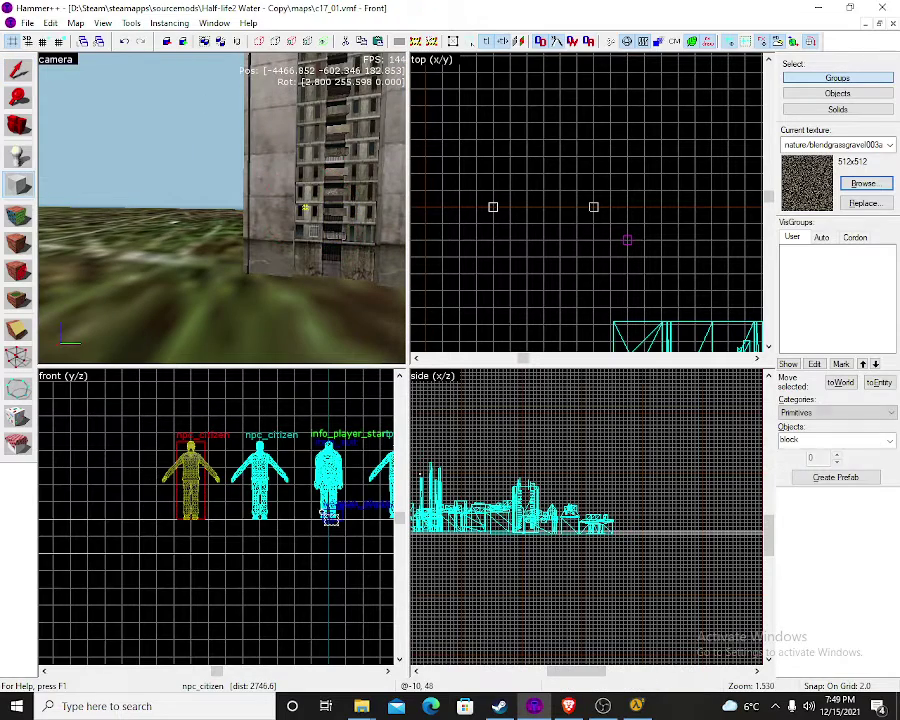
{"action": "scroll", "coordinate": [282, 497], "scroll_direction": "down", "scroll_amount": 8}
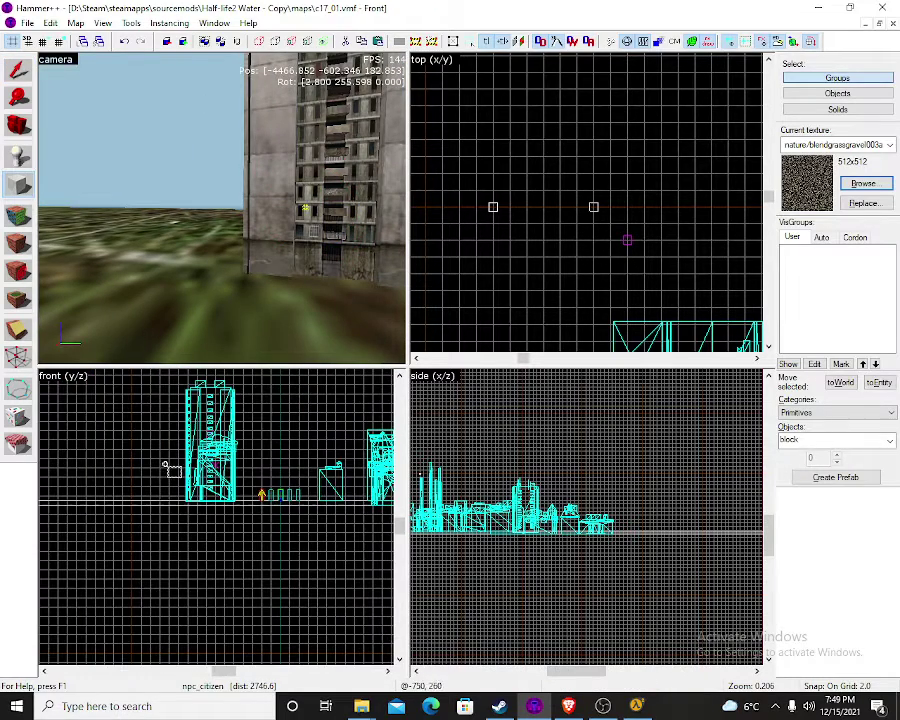
{"action": "key", "text": "z"}
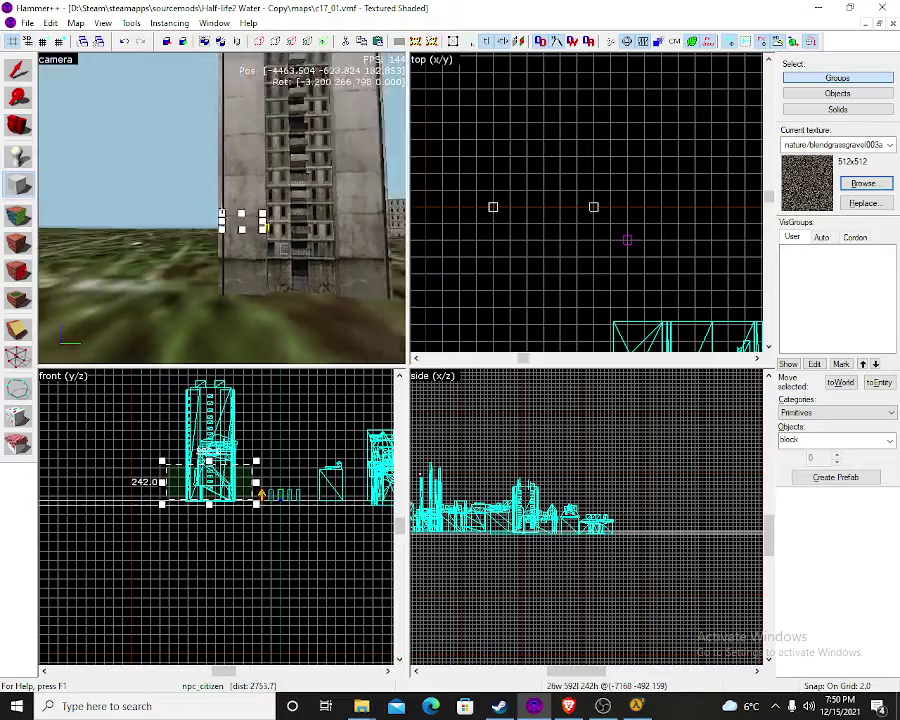
{"action": "key", "text": "w"}
{"action": "key", "text": "d"}
{"action": "key", "text": "z"}
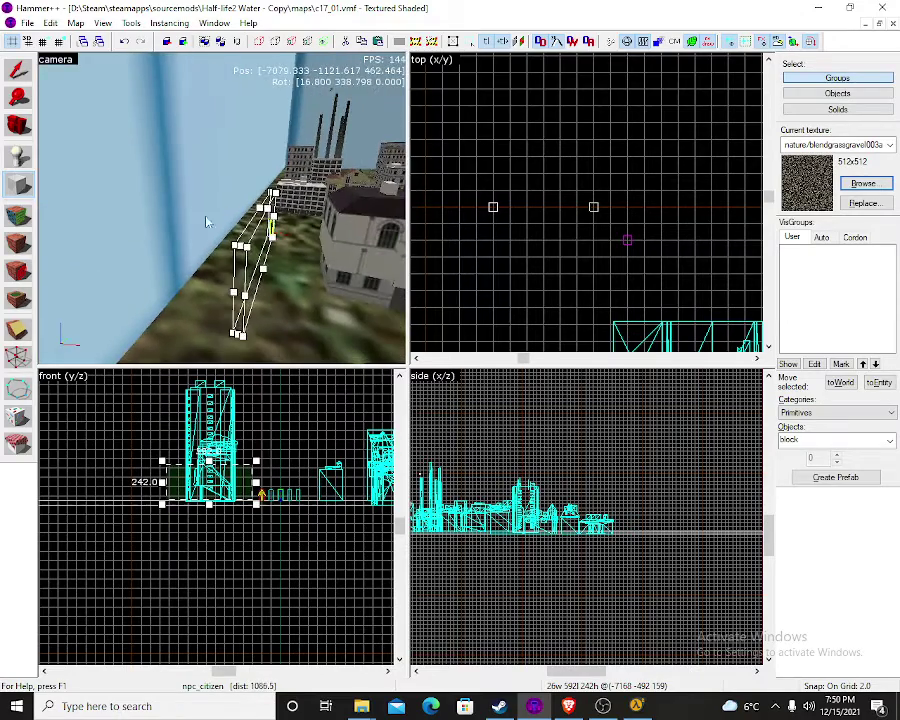
{"action": "key", "text": "Return"}
View the new block up close and extend its lower edge to make it about 247 high
{"action": "key", "text": "z"}
{"action": "key", "text": "w"}
{"action": "key", "text": "a"}
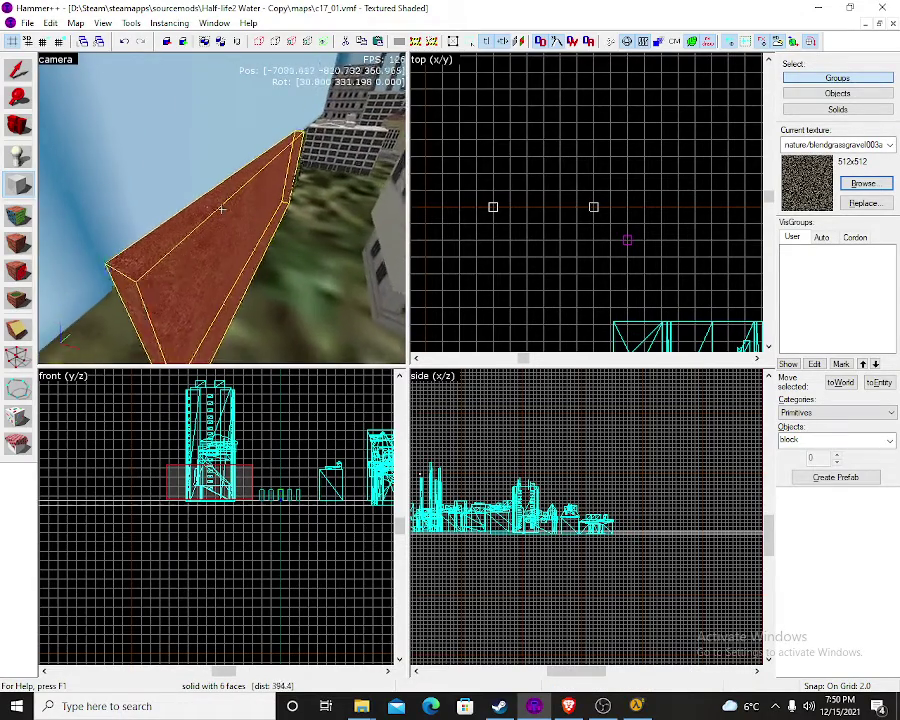
{"action": "key", "text": "z"}
{"action": "left_click", "coordinate": [17, 69]}
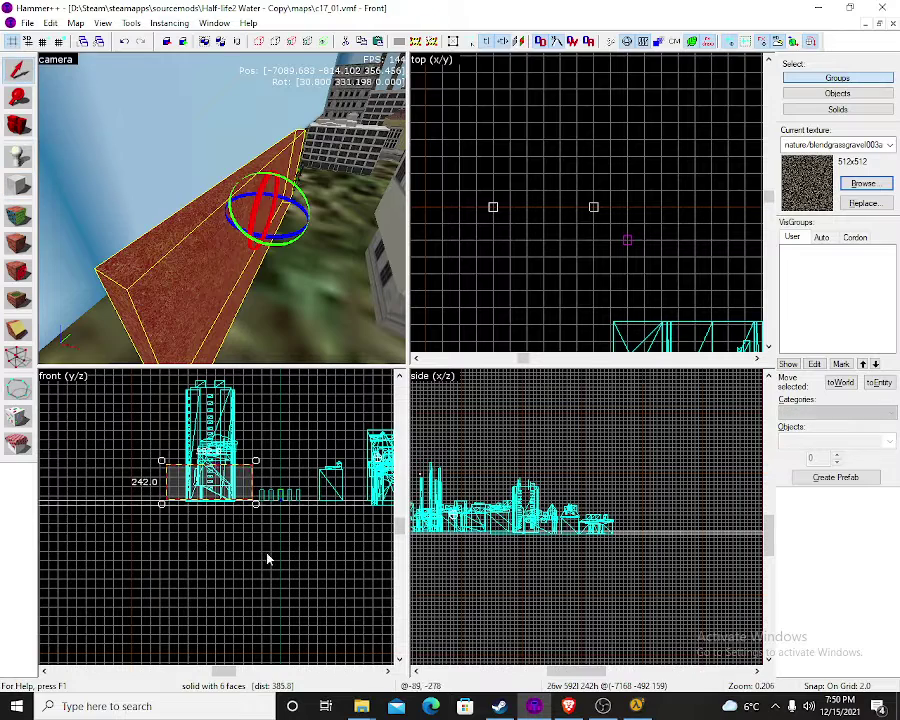
{"action": "left_click", "coordinate": [255, 478]}
{"action": "mouse_move", "coordinate": [255, 482]}
{"action": "left_mouse_down"}
{"action": "mouse_move", "coordinate": [290, 480]}
{"action": "mouse_move", "coordinate": [222, 494]}
{"action": "left_mouse_up"}
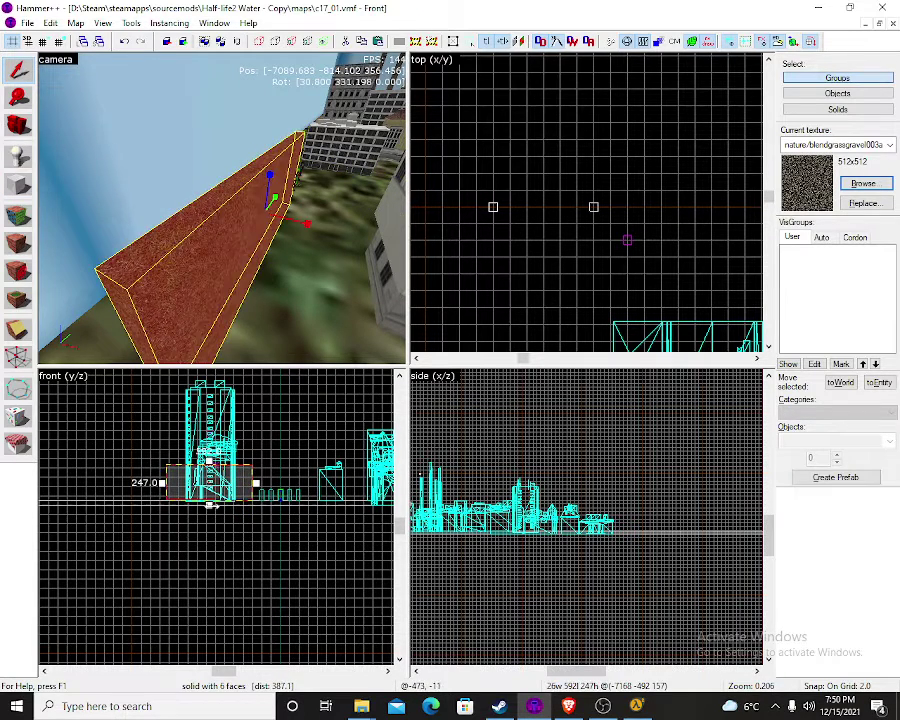
Try to widen the block in the side view, and delete the block
{"action": "scroll", "coordinate": [518, 483], "scroll_direction": "down", "scroll_amount": 9}
{"action": "scroll", "coordinate": [526, 481], "scroll_direction": "up", "scroll_amount": 9}
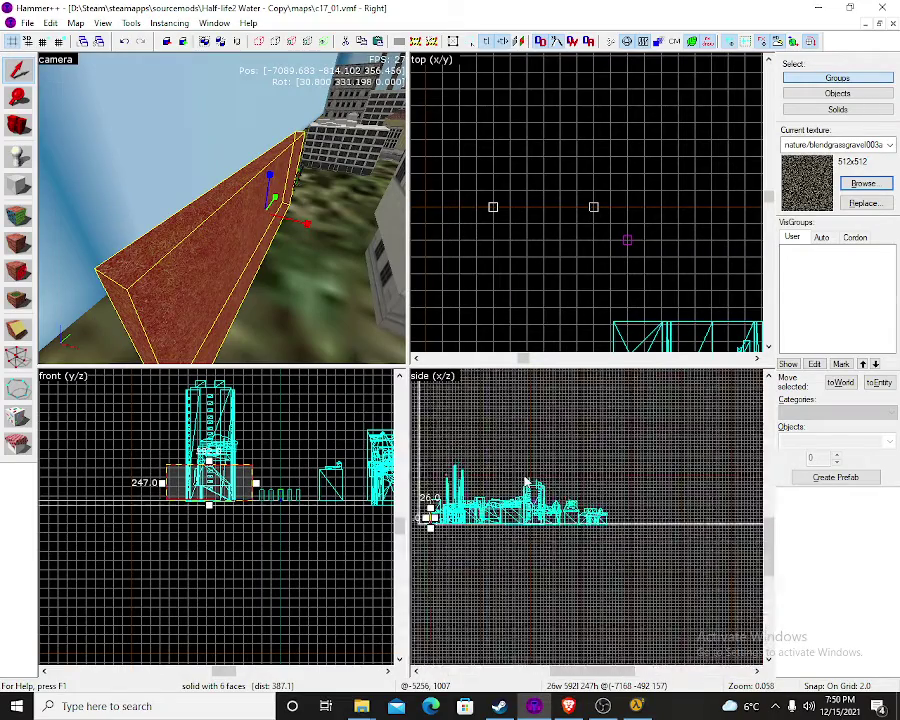
{"action": "scroll", "coordinate": [524, 480], "scroll_direction": "up", "scroll_amount": 15}
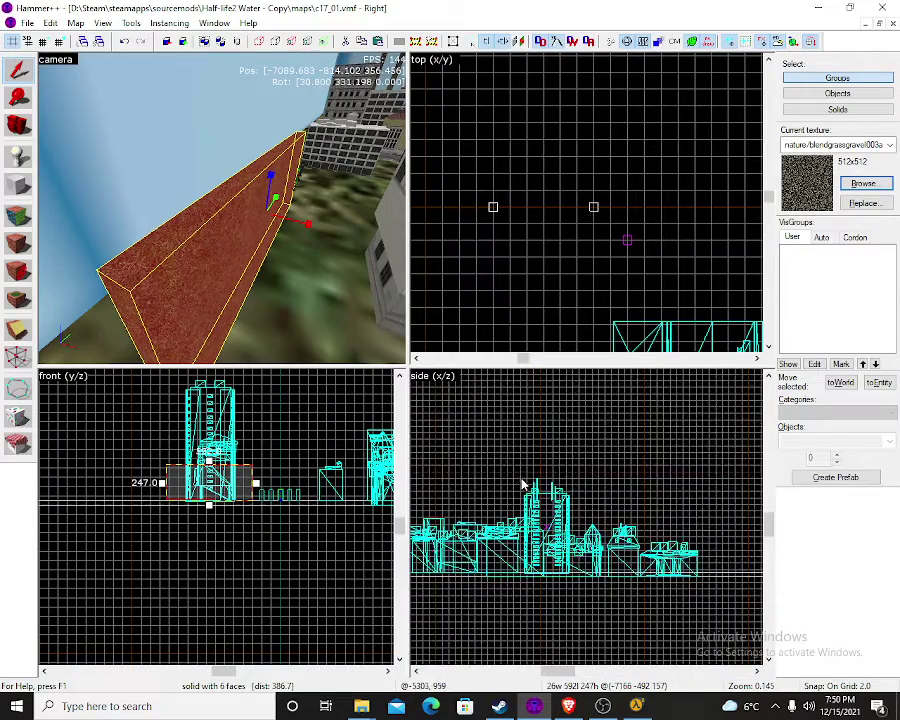
{"action": "scroll", "coordinate": [505, 452], "scroll_direction": "down", "scroll_amount": 7}
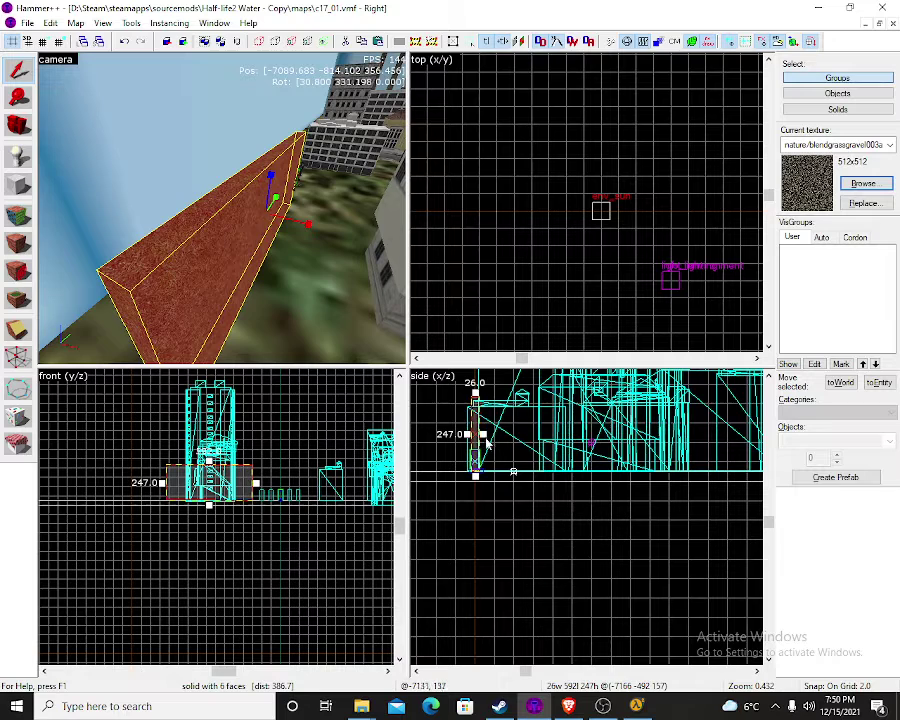
{"action": "mouse_move", "coordinate": [485, 436]}
{"action": "left_mouse_down"}
{"action": "mouse_move", "coordinate": [499, 432]}
{"action": "mouse_move", "coordinate": [492, 435]}
{"action": "mouse_move", "coordinate": [514, 456]}
{"action": "mouse_move", "coordinate": [520, 504]}
{"action": "mouse_move", "coordinate": [513, 461]}
{"action": "left_mouse_up"}
{"action": "key", "text": "Delete"}
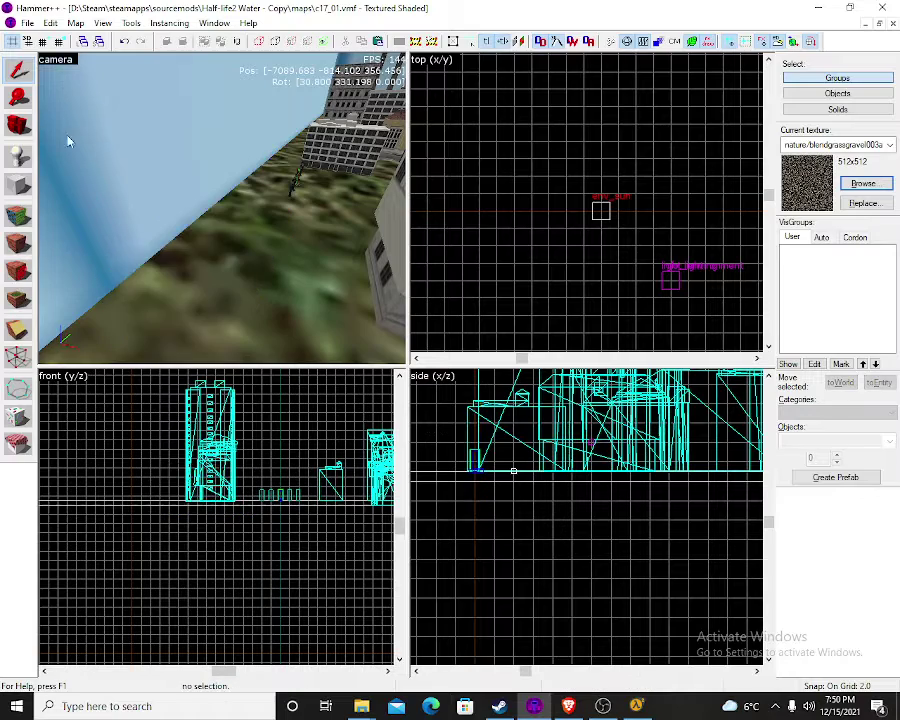
Try to draw a five-cornered polygon outline on the ground in the top view, southwest of the env_sun entity
{"action": "key", "text": "z"}
{"action": "key", "text": "w"}
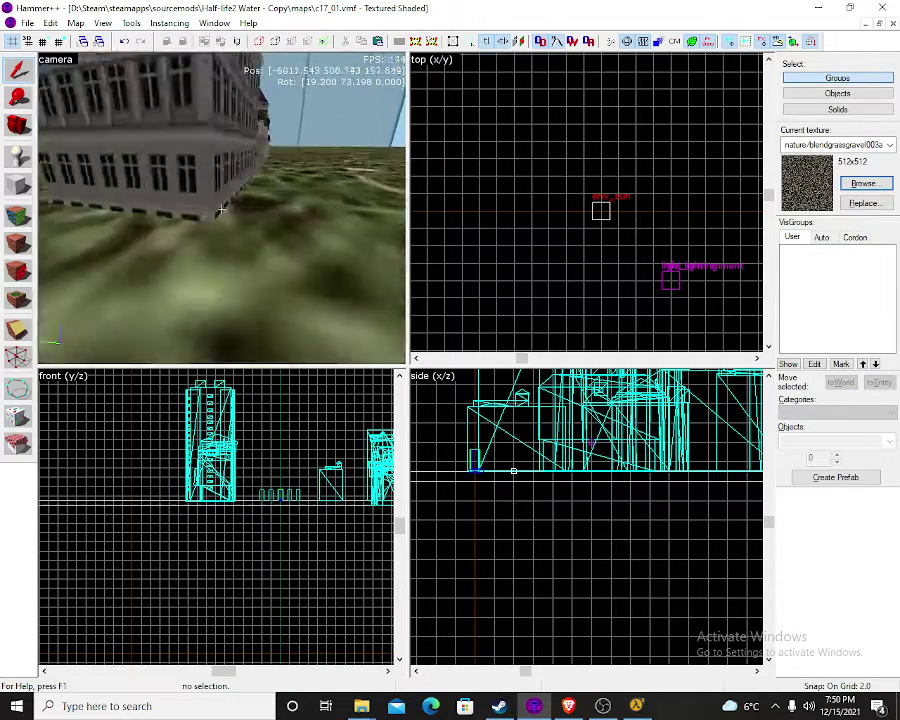
{"action": "key", "text": "s"}
{"action": "key", "text": "d"}
{"action": "key", "text": "z"}
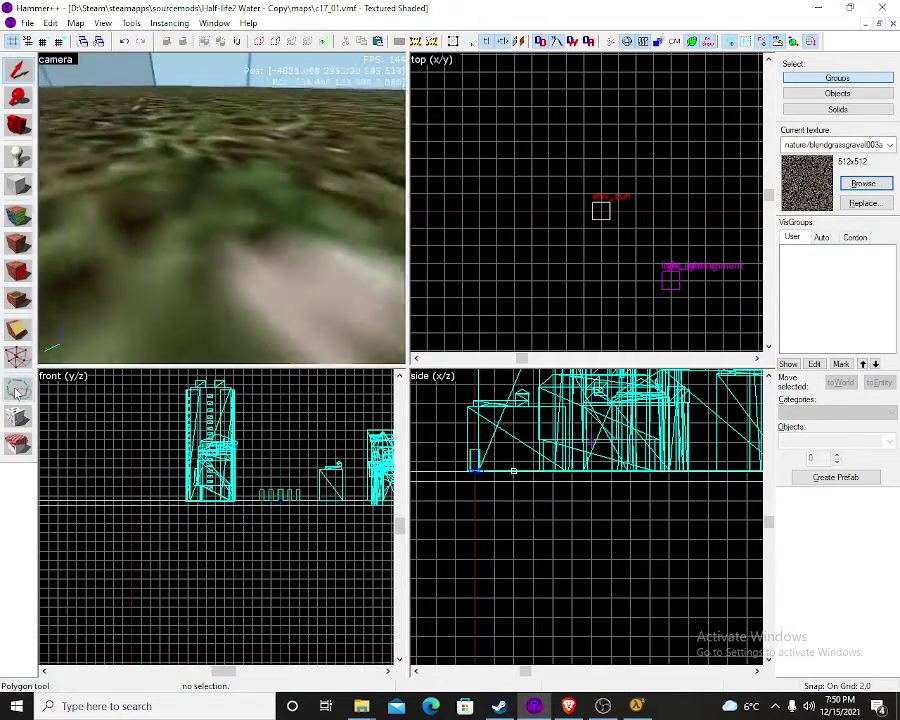
{"action": "left_click", "coordinate": [17, 389]}
{"action": "scroll", "coordinate": [198, 275], "scroll_direction": "down", "scroll_amount": 6}
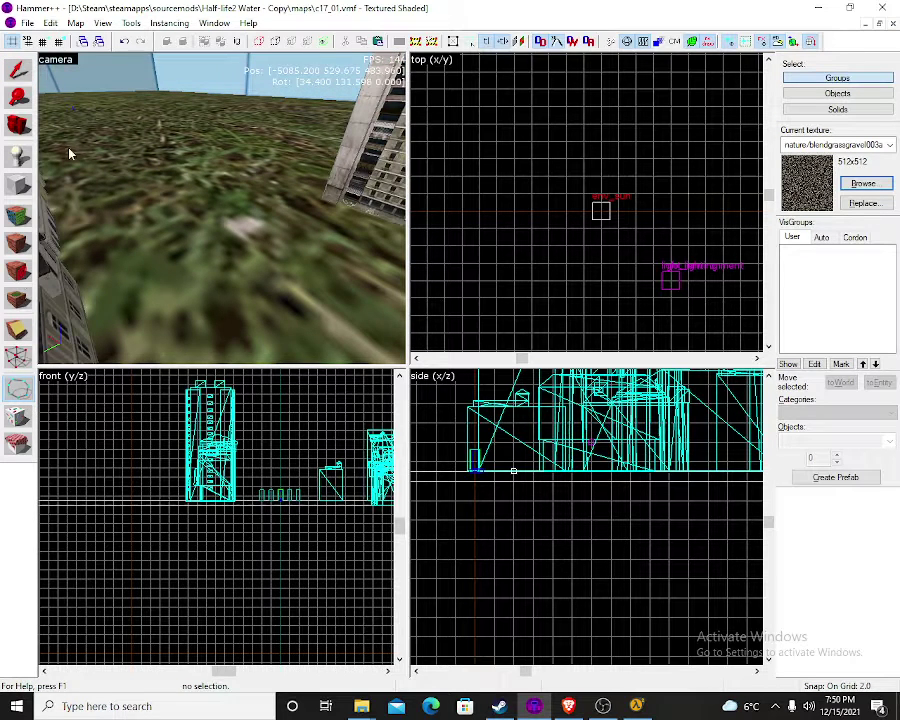
{"action": "key", "text": "w"}
{"action": "key", "text": "z"}
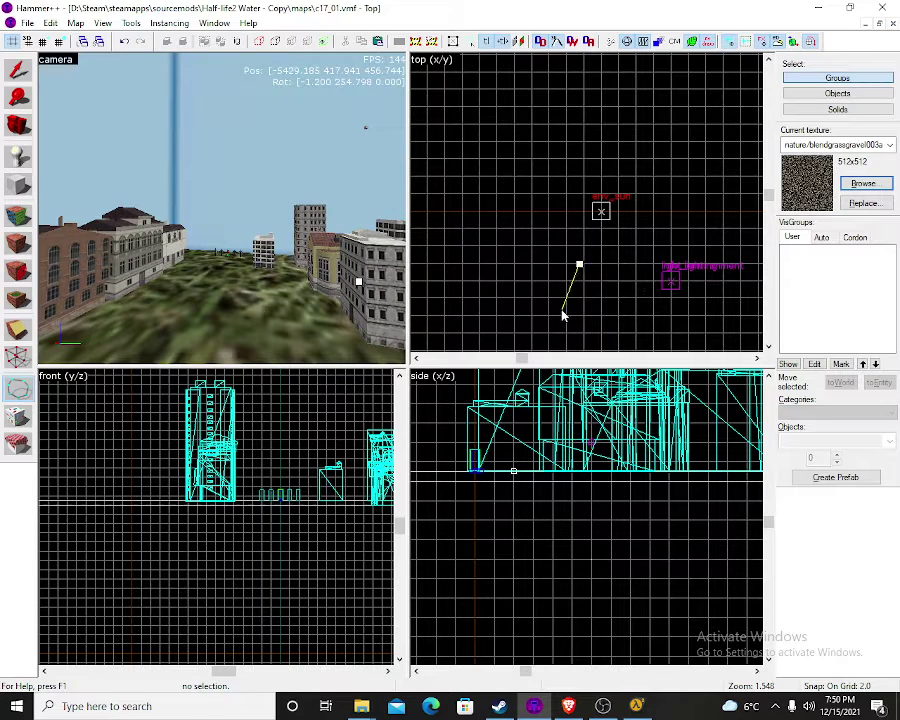
{"action": "key", "text": "z"}
{"action": "key", "text": "w"}
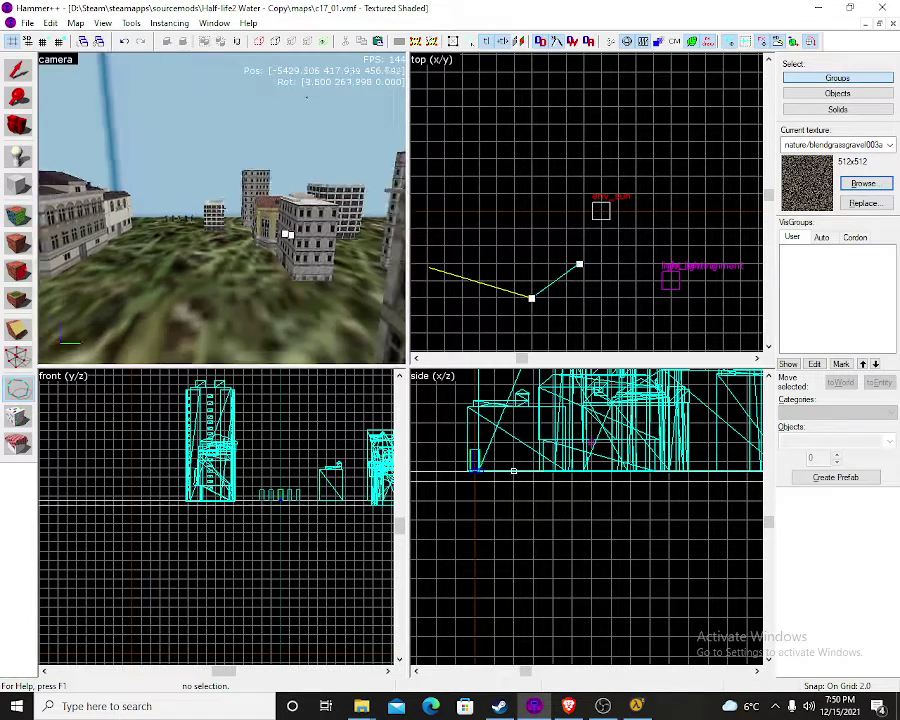
{"action": "key", "text": "w"}
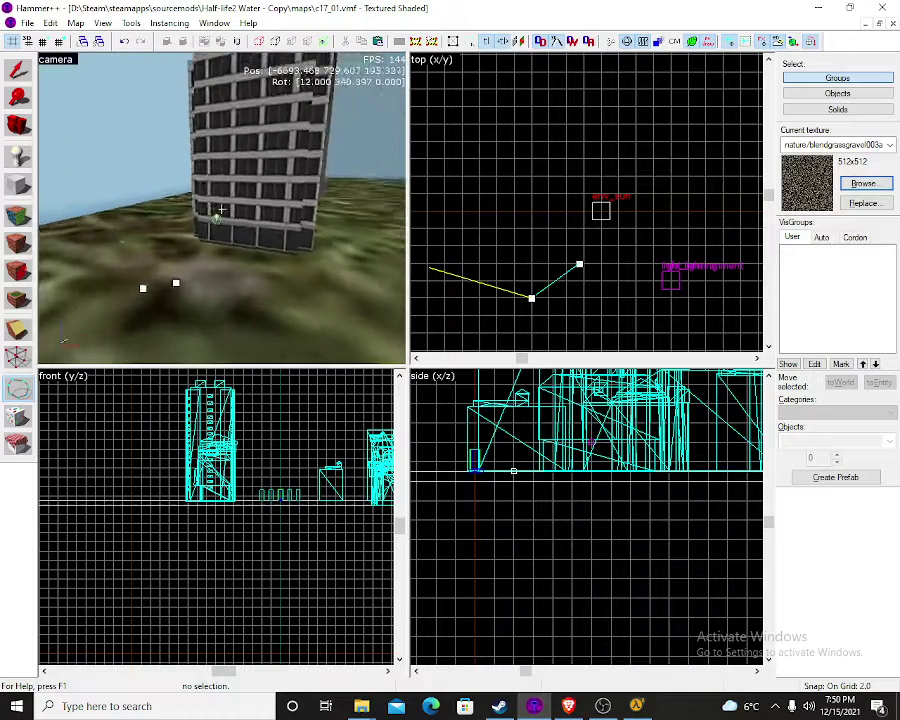
{"action": "key", "text": "s"}
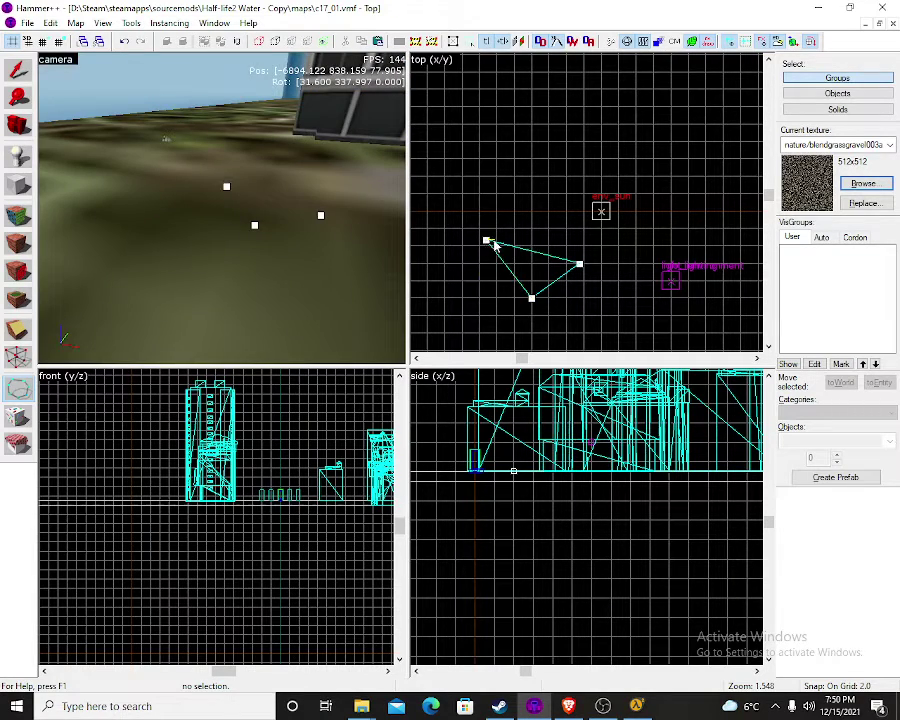
{"action": "left_click", "coordinate": [450, 158]}
{"action": "left_click", "coordinate": [477, 143]}
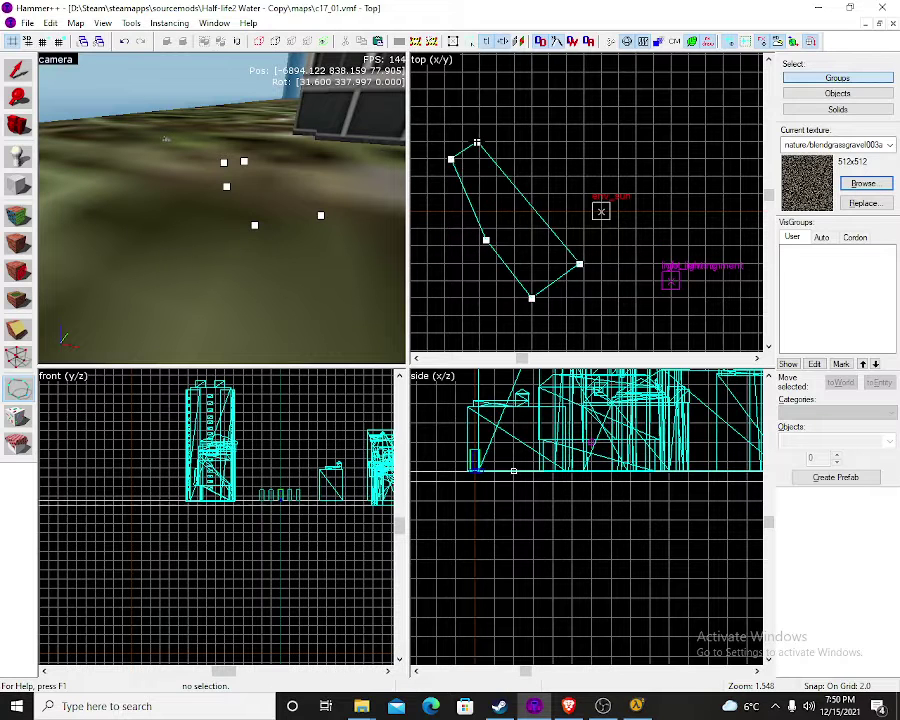
Inspect the polygon outline from ground level in the 3D view, and discard it
{"action": "key", "text": "z"}
{"action": "key", "text": "w"}
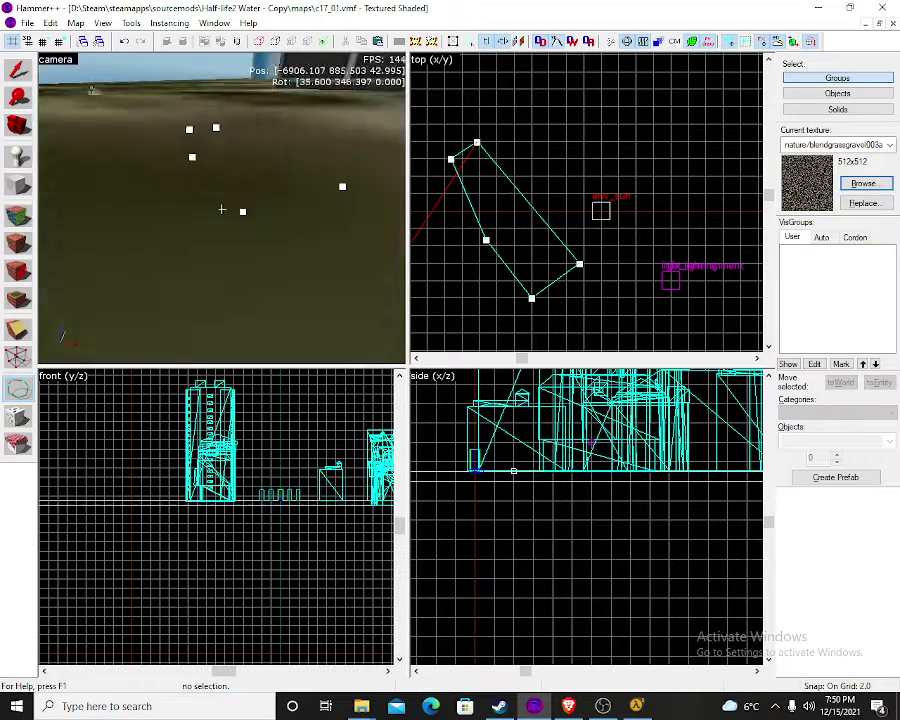
{"action": "key", "text": "s"}
{"action": "key", "text": "w"}
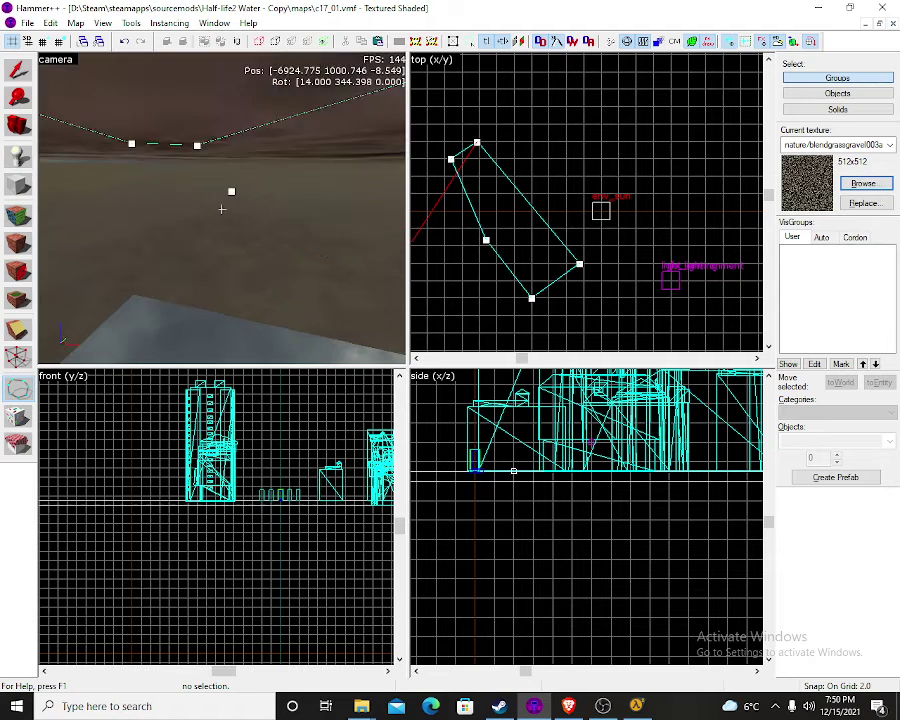
{"action": "key", "text": "s"}
{"action": "key", "text": "w"}
{"action": "key", "text": "w"}
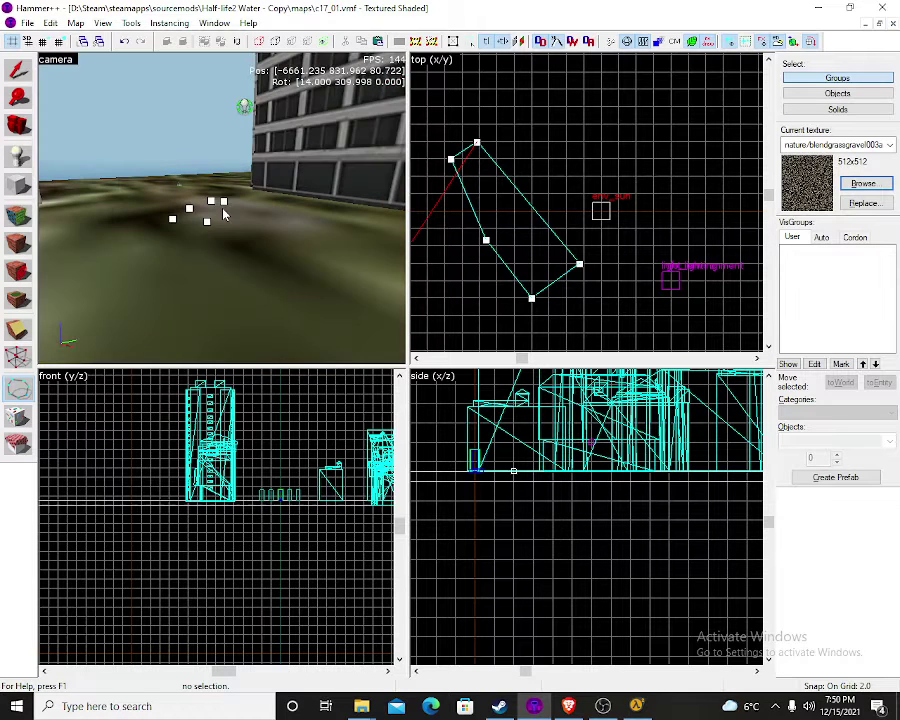
{"action": "left_click", "coordinate": [26, 74]}
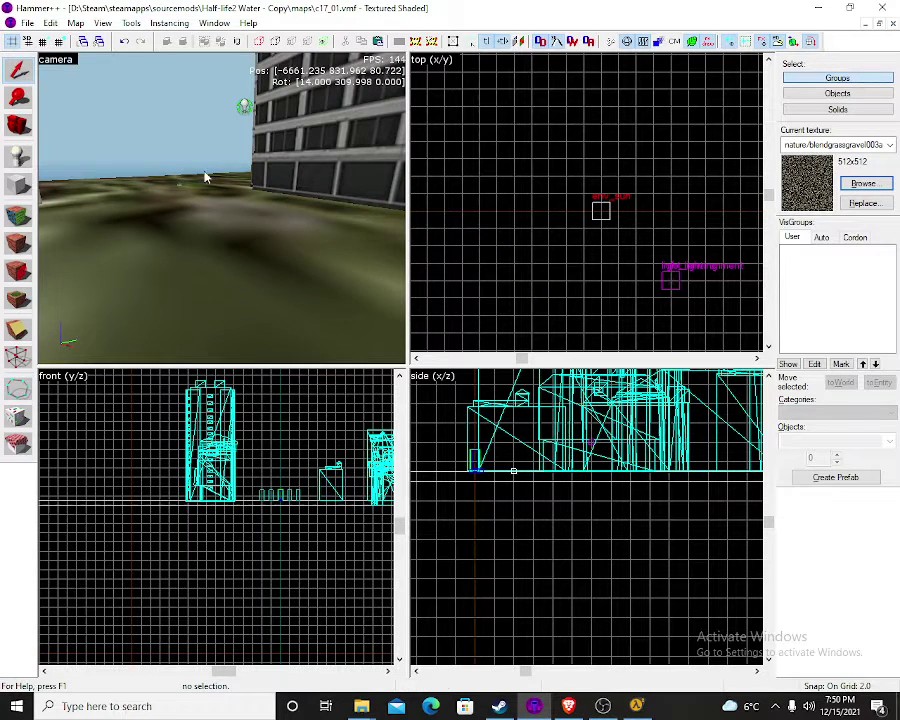
Examine the apartment blocks, chimneys and street buildings of the map in the 3D view
{"action": "key", "text": "z"}
{"action": "key", "text": "w"}
{"action": "key", "text": "w"}
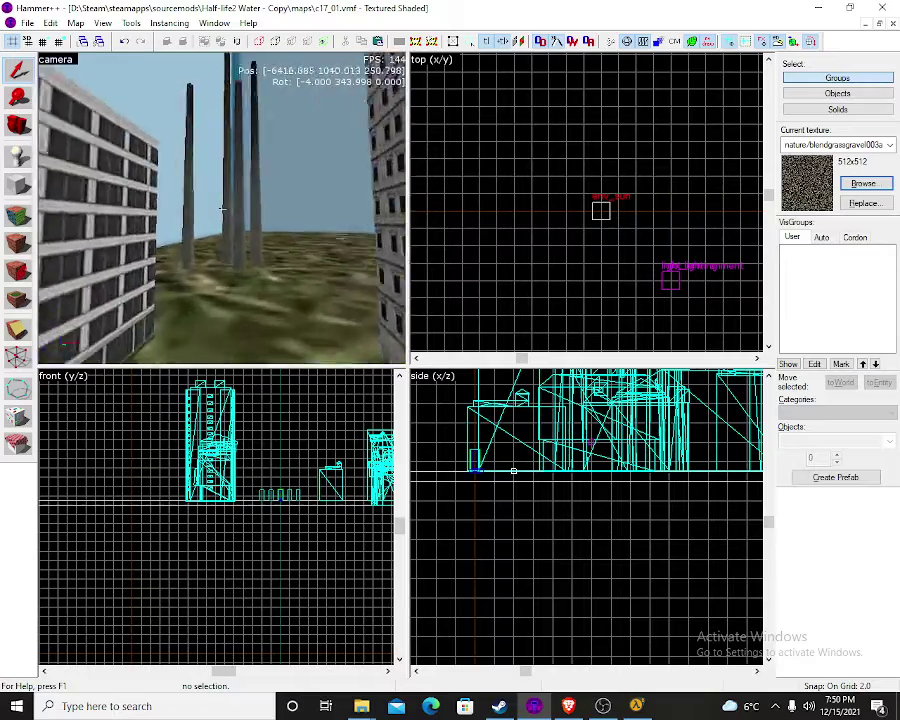
{"action": "key", "text": "s"}
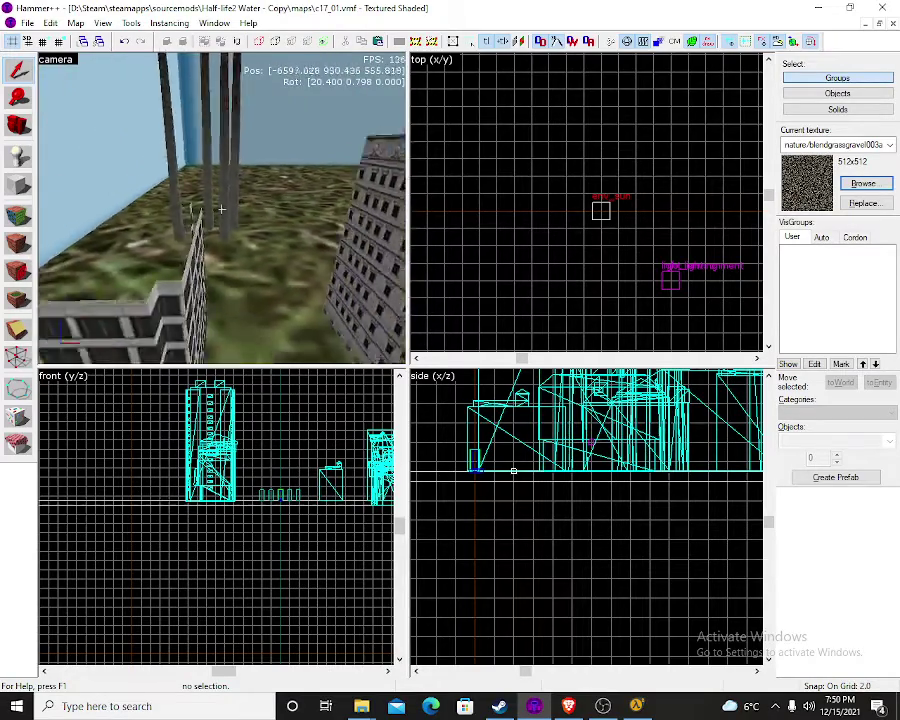
{"action": "key", "text": "w"}
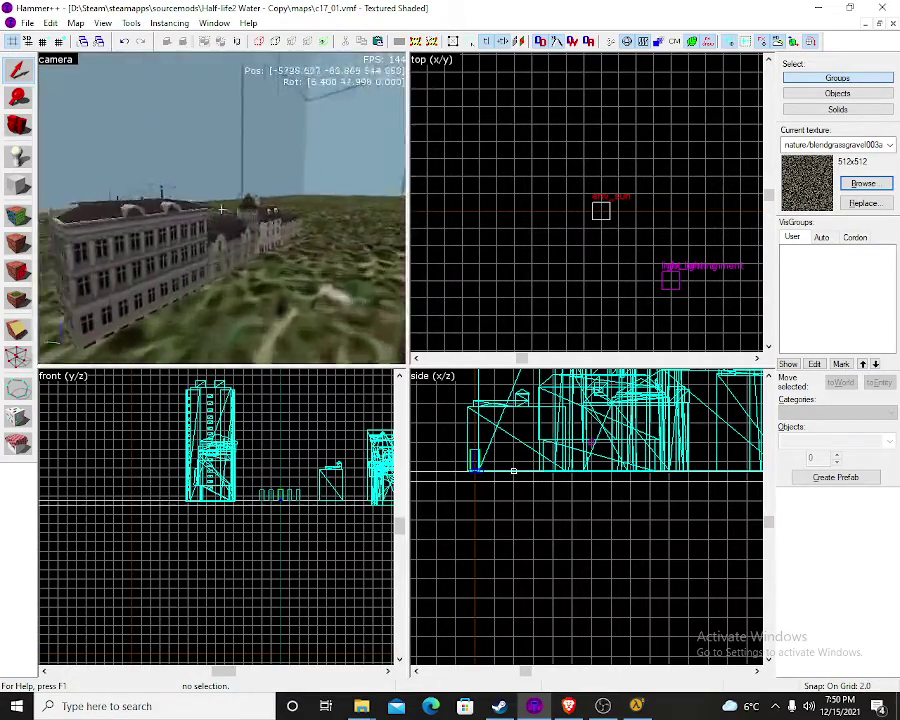
{"action": "key", "text": "w"}
{"action": "key", "text": "w"}
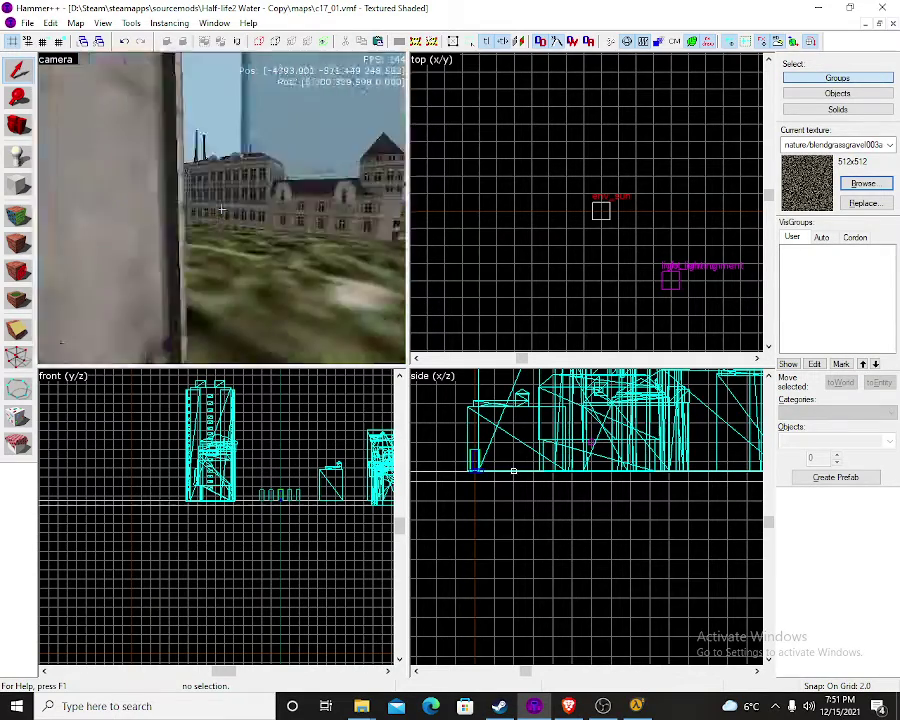
{"action": "key", "text": "w"}
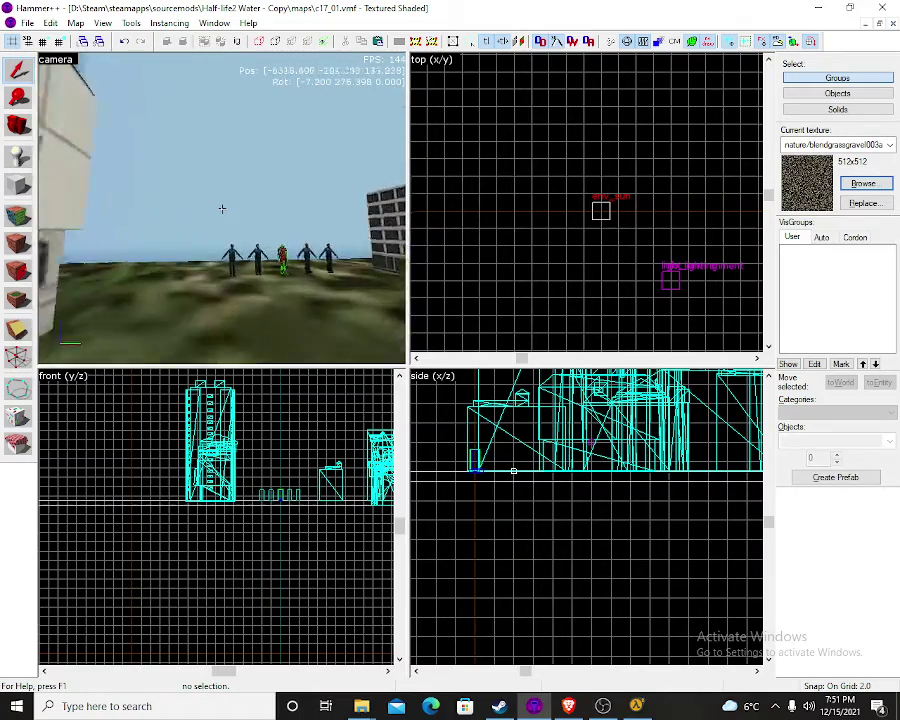
{"action": "key", "text": "w"}
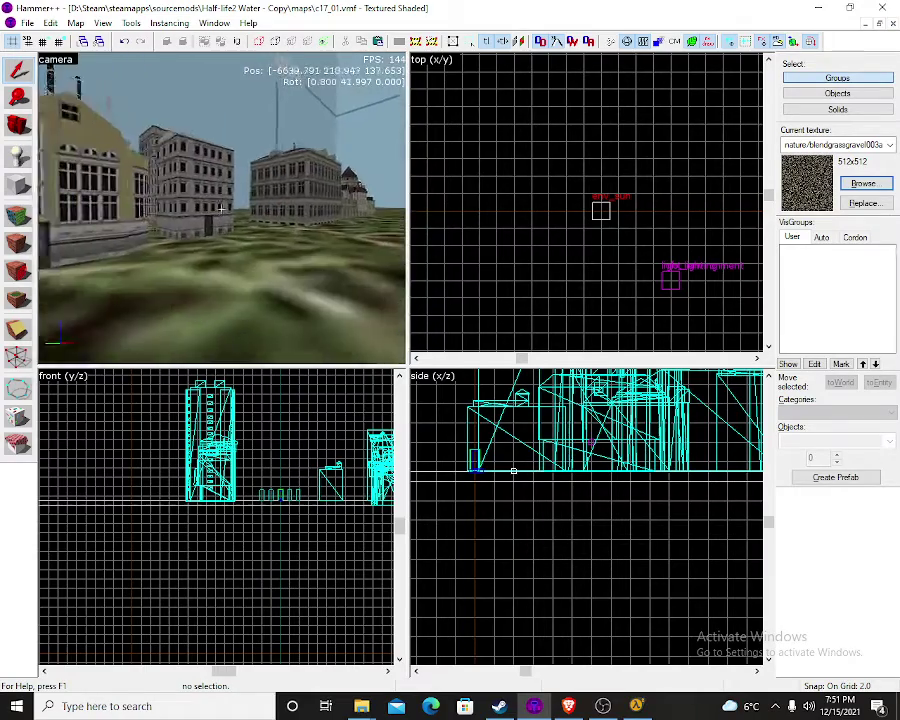
{"action": "key", "text": "w"}
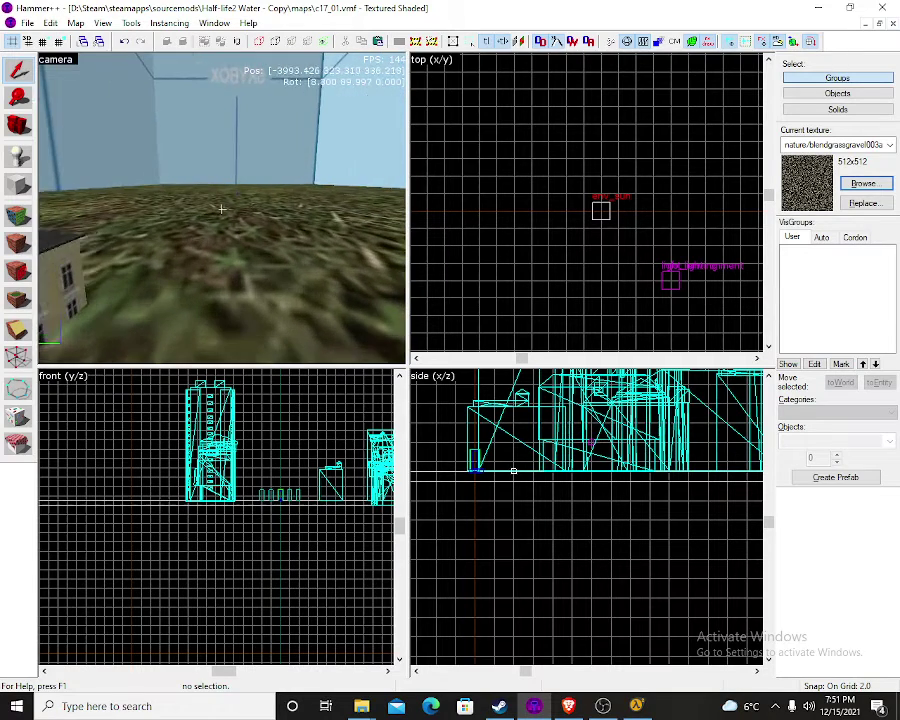
Examine the open terrain out to the skybox walls and the street leading back to the NPC row
{"action": "key", "text": "Right"}
{"action": "key", "text": "Up"}
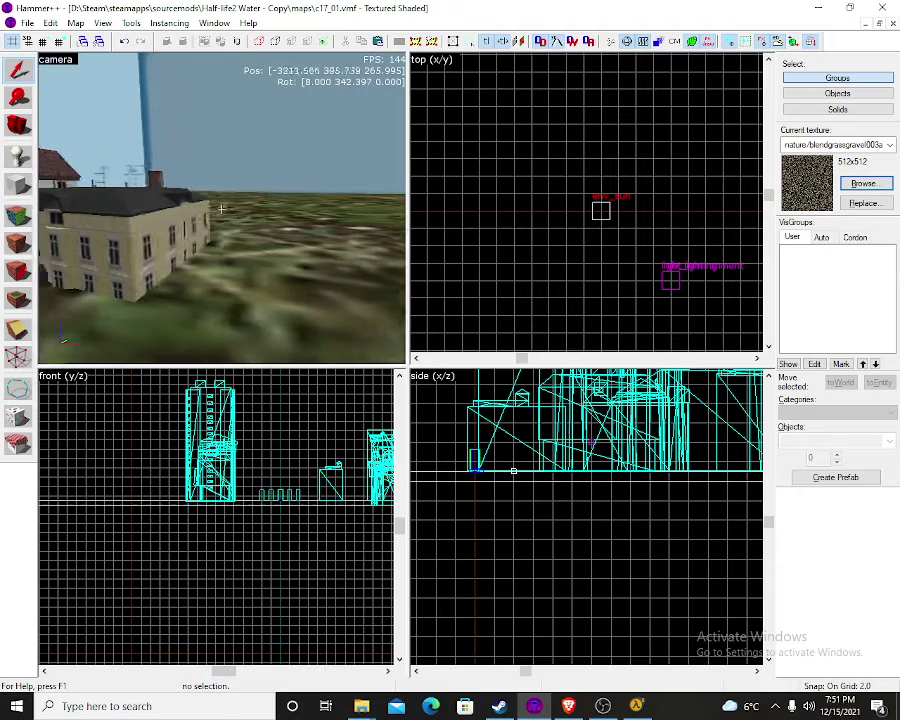
{"action": "key", "text": "w"}
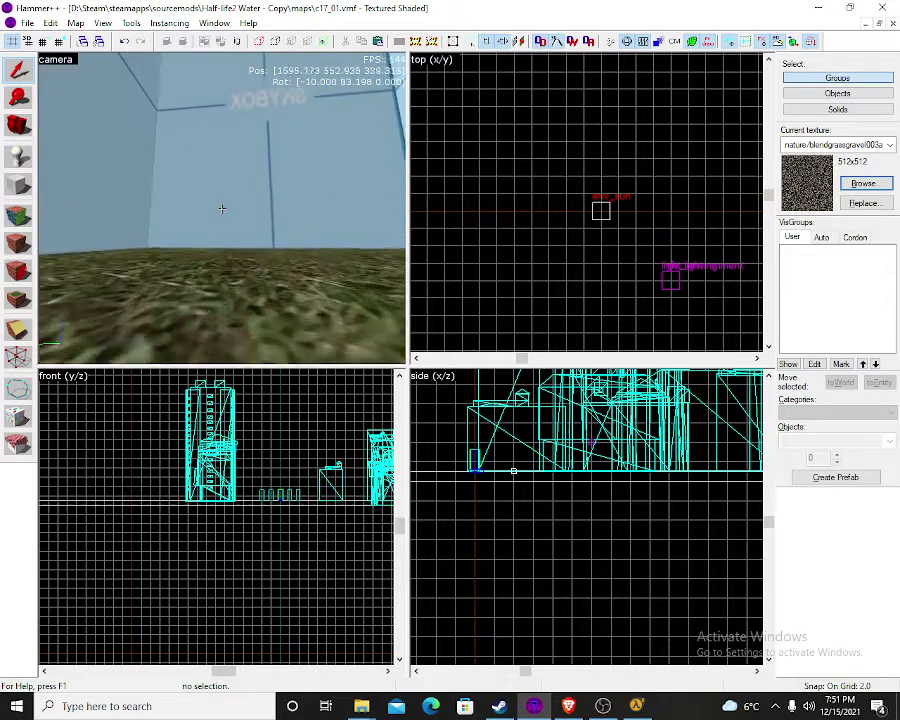
{"action": "key", "text": "w"}
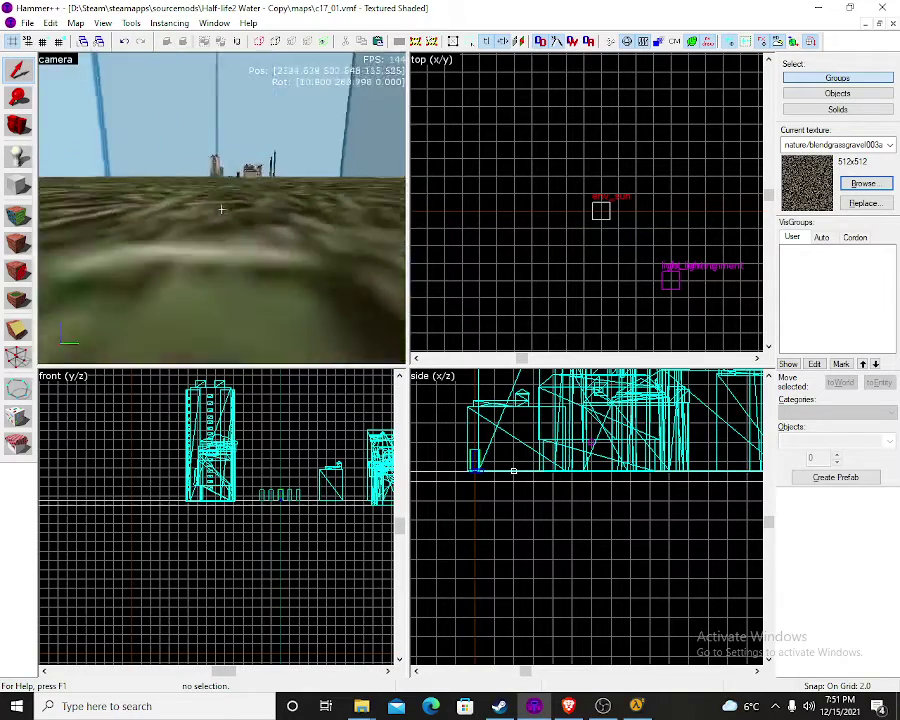
{"action": "key", "text": "w"}
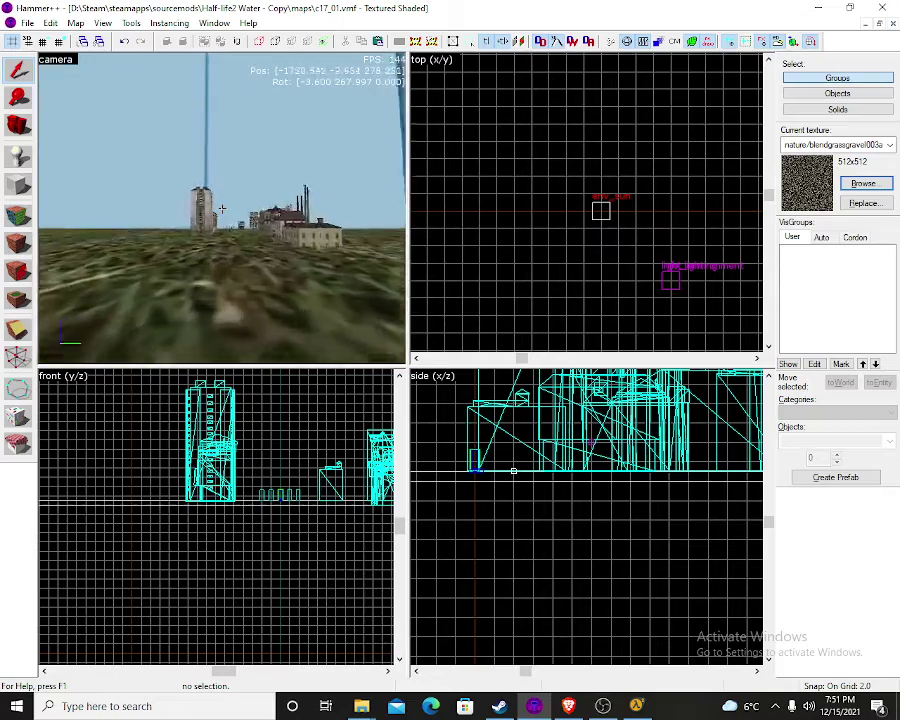
{"action": "key", "text": "w"}
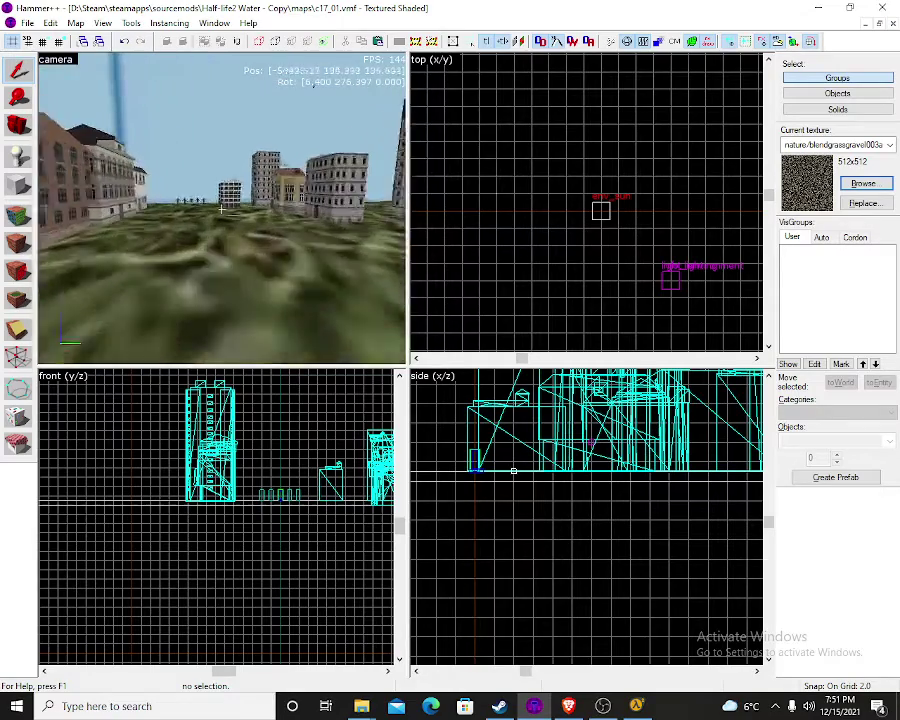
{"action": "key", "text": "w"}
{"action": "key", "text": "s"}
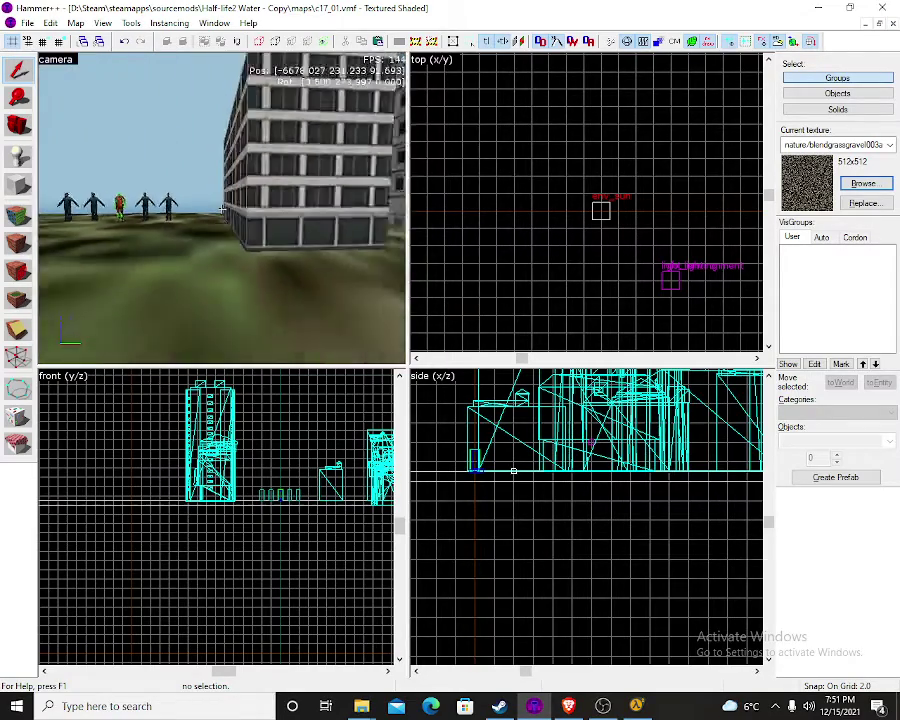
{"action": "key", "text": "s"}
{"action": "key", "text": "w"}
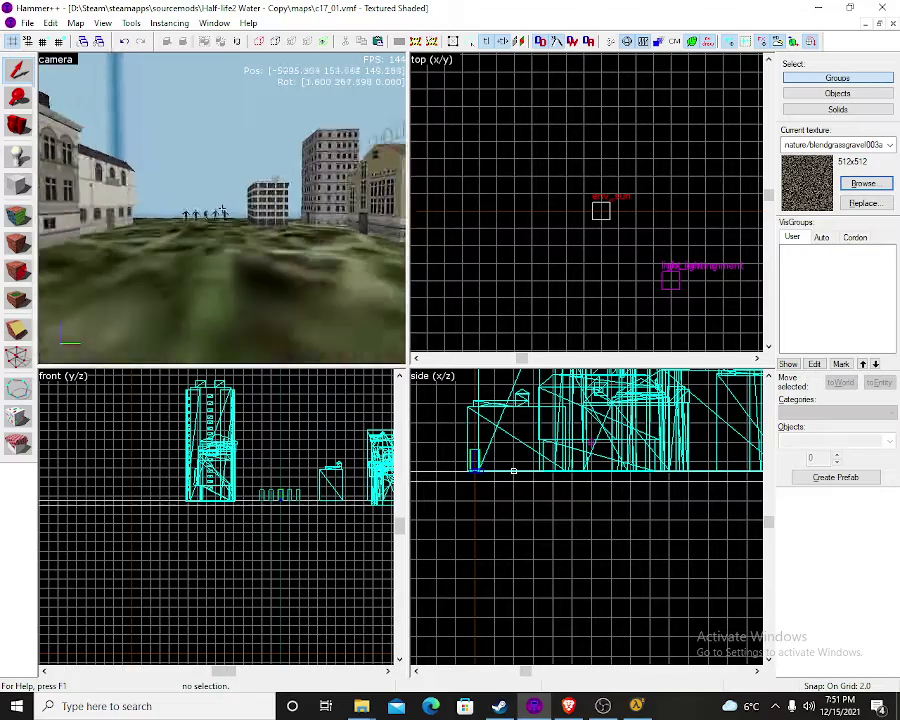
{"action": "key", "text": "w"}
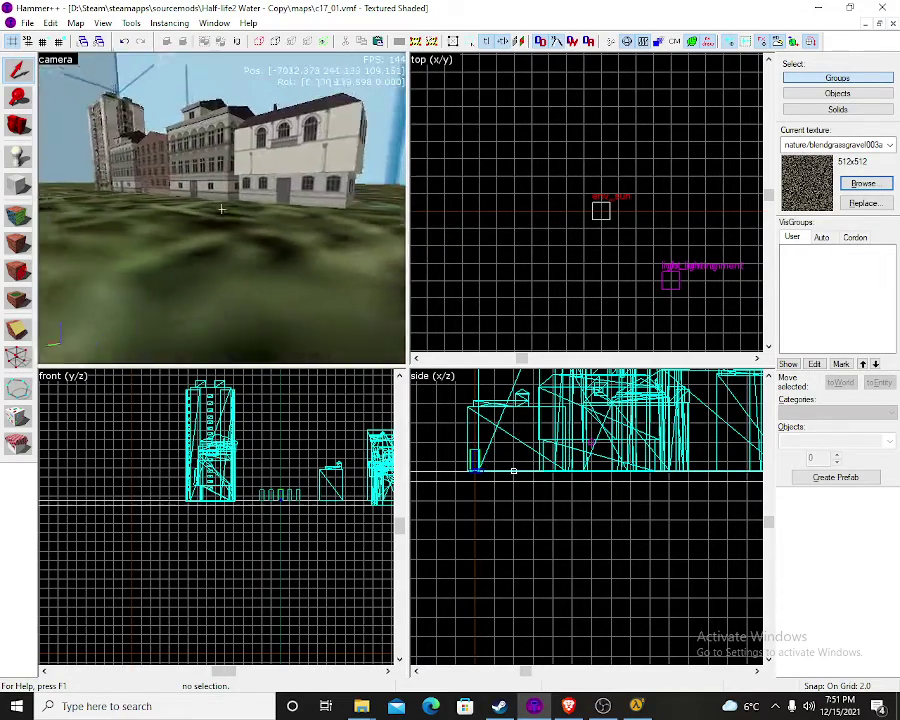
{"action": "key", "text": "w"}
{"action": "key", "text": "s"}
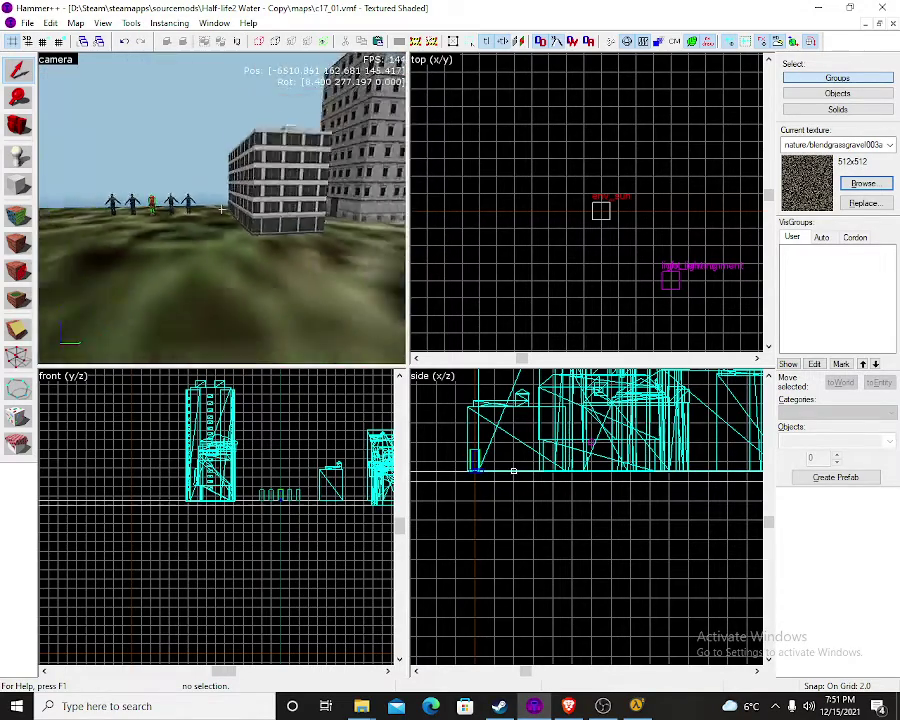
{"action": "key", "text": "w"}
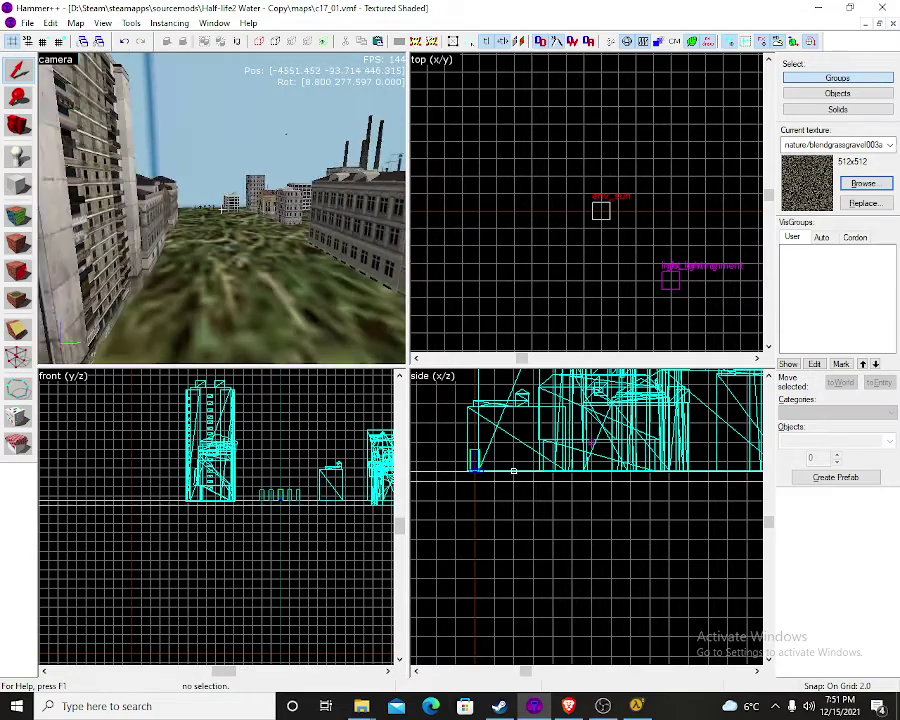
Place an info_player_start entity on the ground beside the last npc_citizen of the row and open its properties
{"action": "key", "text": "w"}
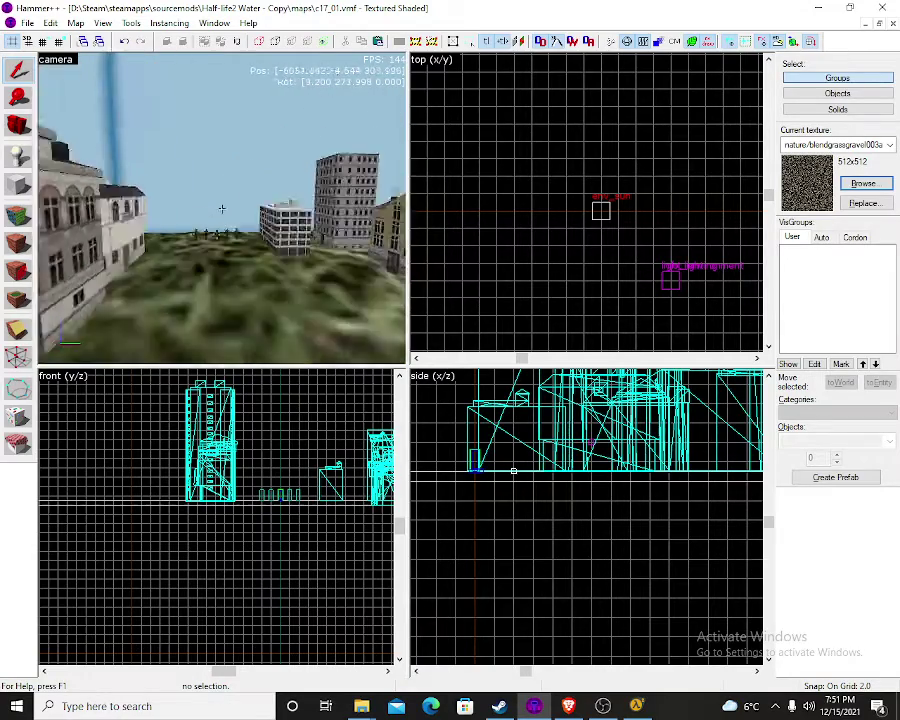
{"action": "key", "text": "w"}
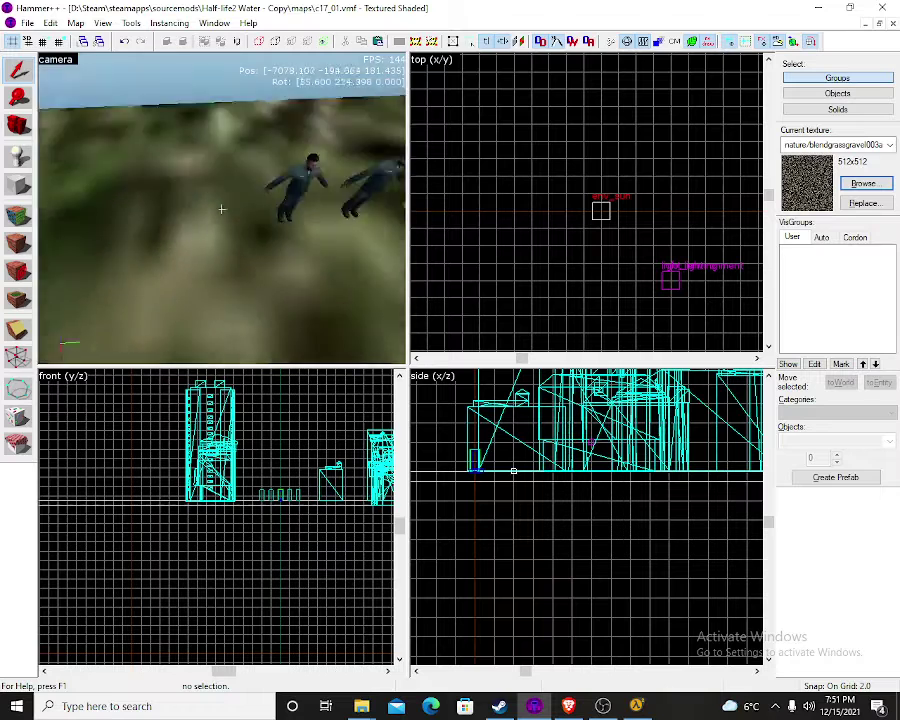
{"action": "key", "text": "z"}
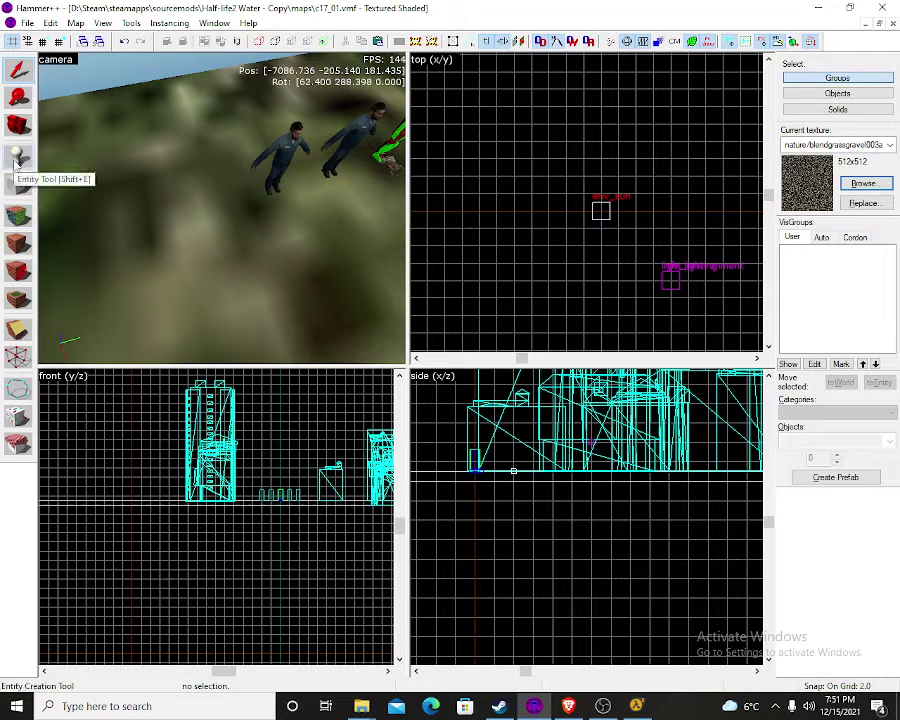
{"action": "left_click", "coordinate": [16, 158]}
{"action": "left_click", "coordinate": [216, 207]}
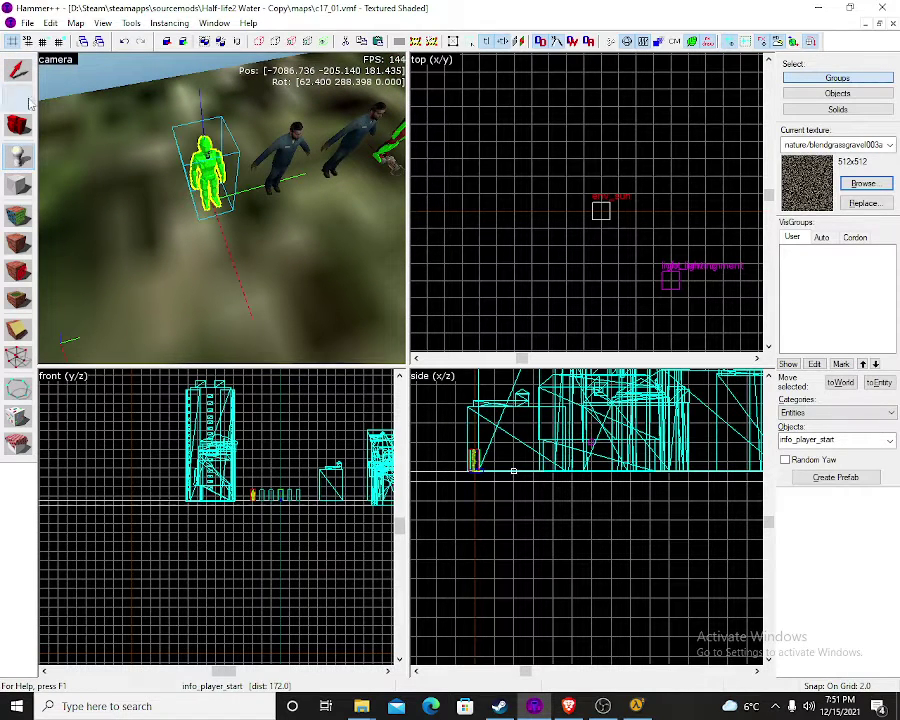
{"action": "left_click", "coordinate": [20, 72]}
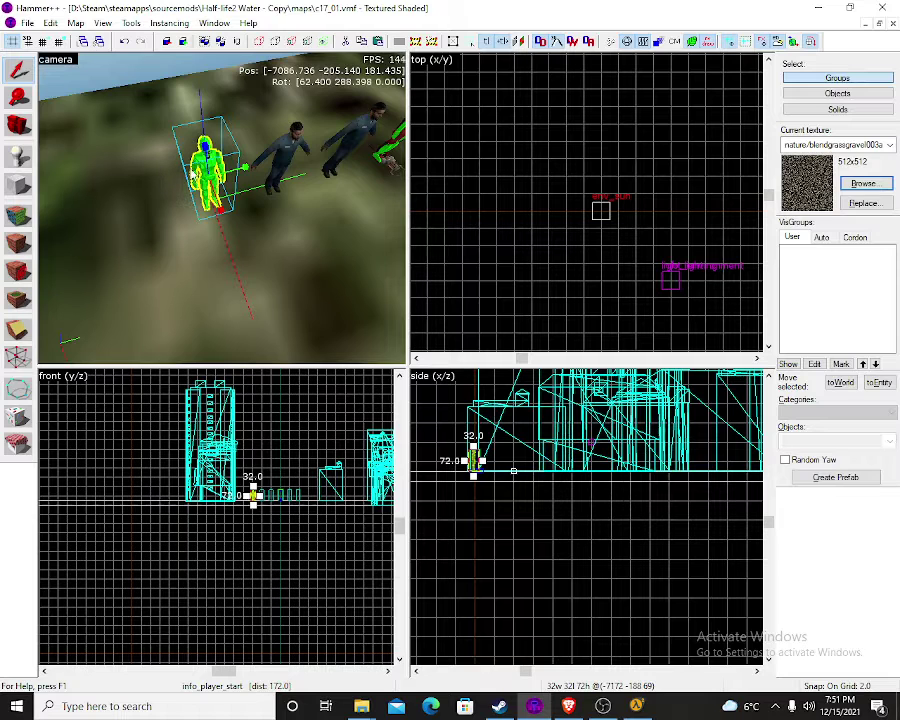
{"action": "double_click", "coordinate": [193, 172]}
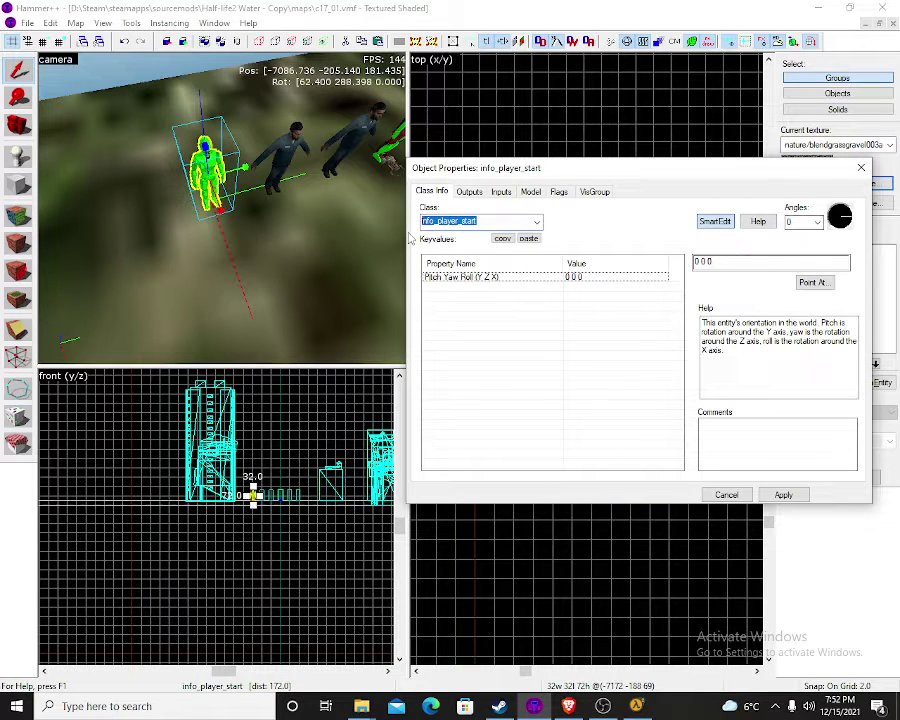
Change the class of the placed info_player_start entity to npc_citizen and apply it
{"action": "type", "text": "citi"}
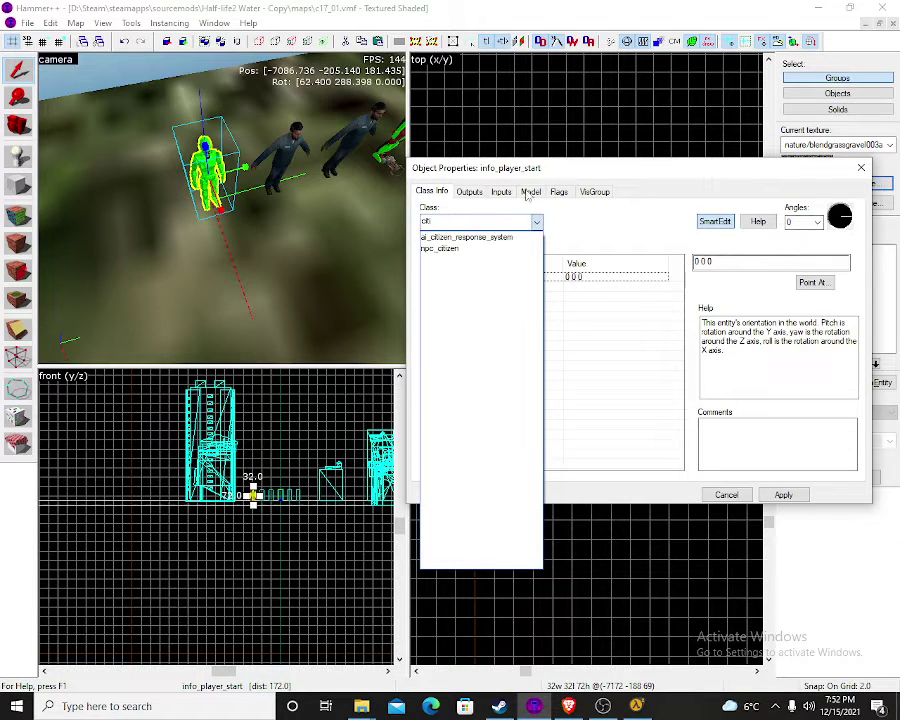
{"action": "left_click", "coordinate": [440, 248]}
{"action": "left_click", "coordinate": [783, 494]}
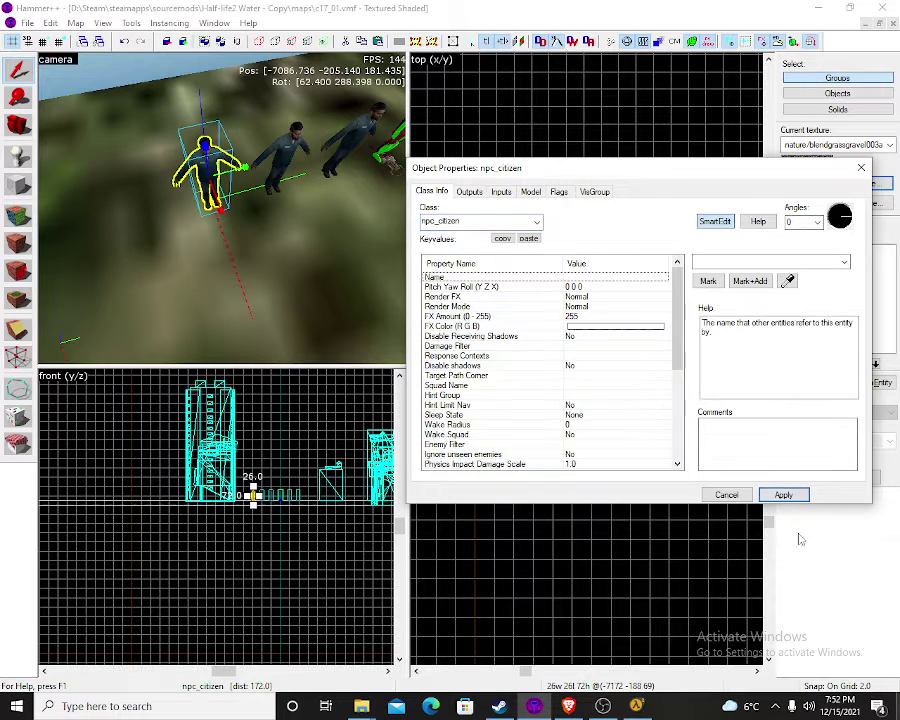
Set the new citizen's Permanent squad member property to "Yes, stay in squad until death"
{"action": "scroll", "coordinate": [528, 376], "scroll_direction": "down", "scroll_amount": 6}
{"action": "left_click", "coordinate": [520, 339]}
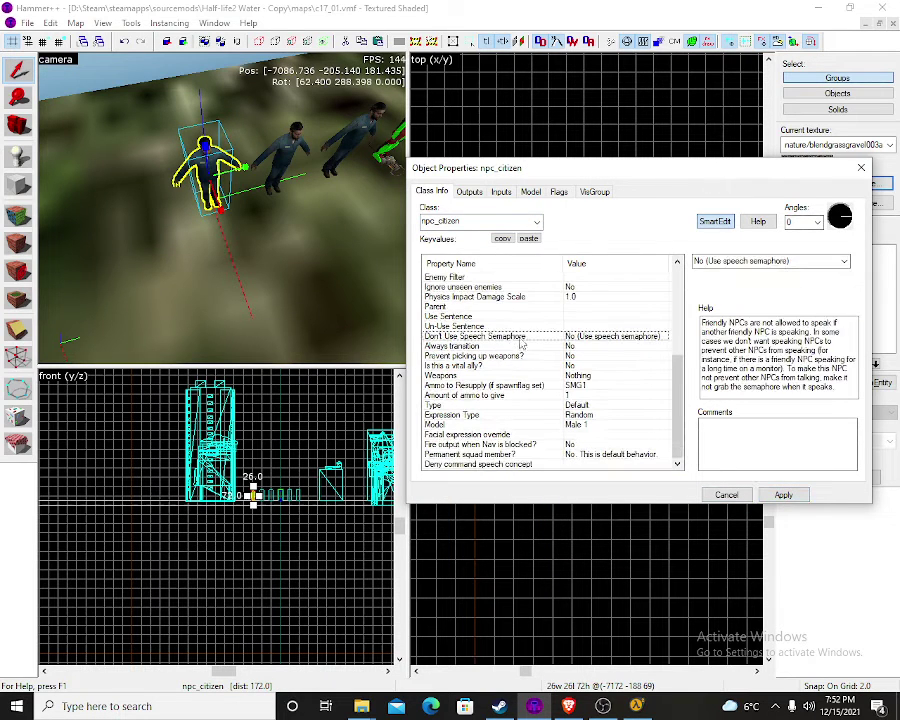
{"action": "left_click", "coordinate": [584, 457]}
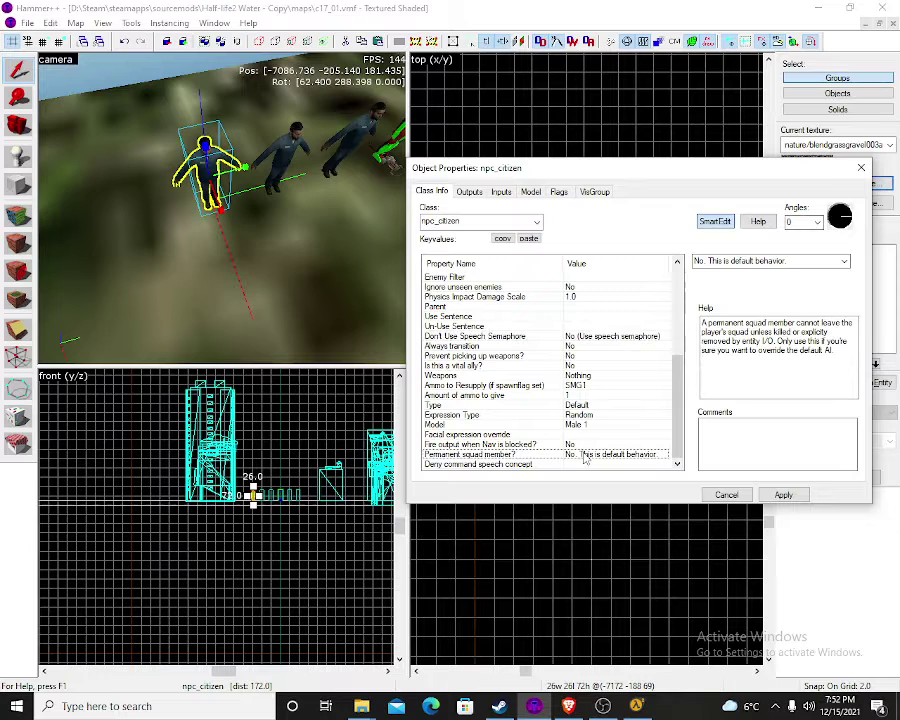
{"action": "left_click", "coordinate": [844, 261]}
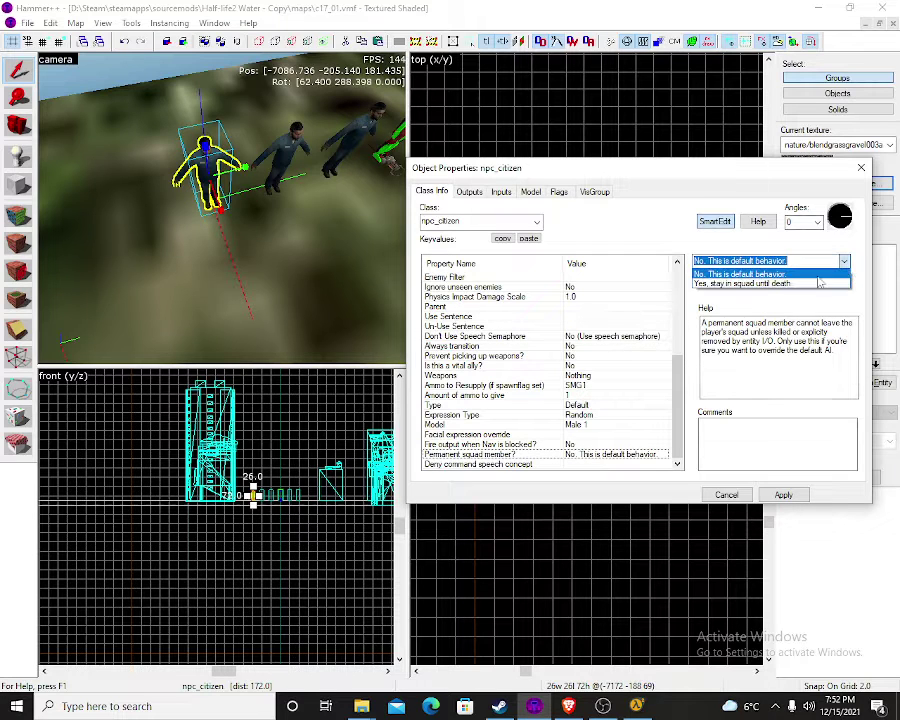
{"action": "left_click", "coordinate": [760, 283]}
Give the new citizen the AR2 as its weapon, apply the properties and close them
{"action": "left_click", "coordinate": [600, 385]}
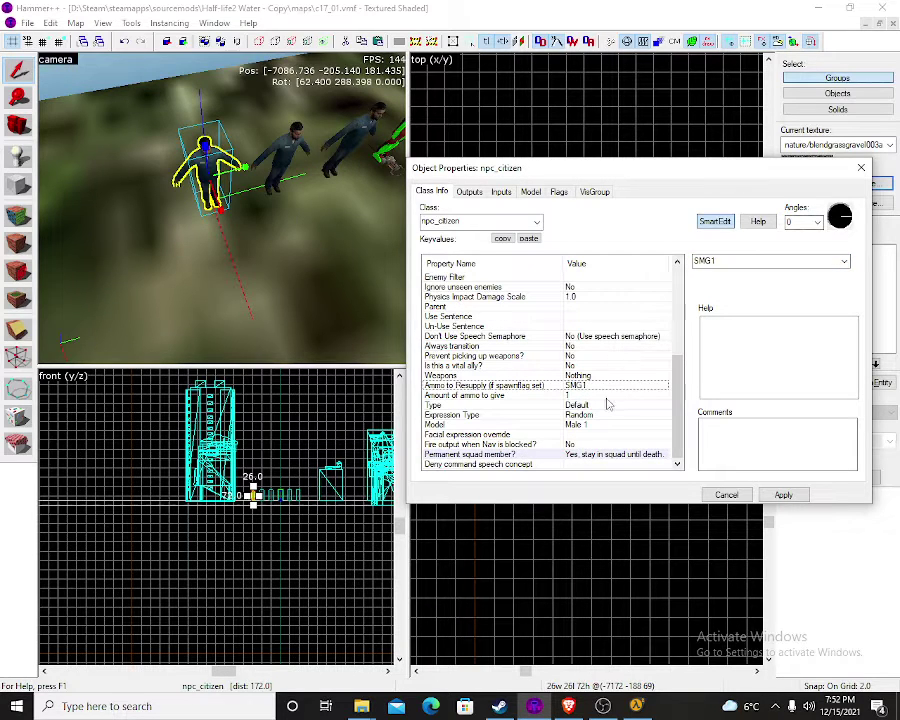
{"action": "left_click", "coordinate": [606, 377]}
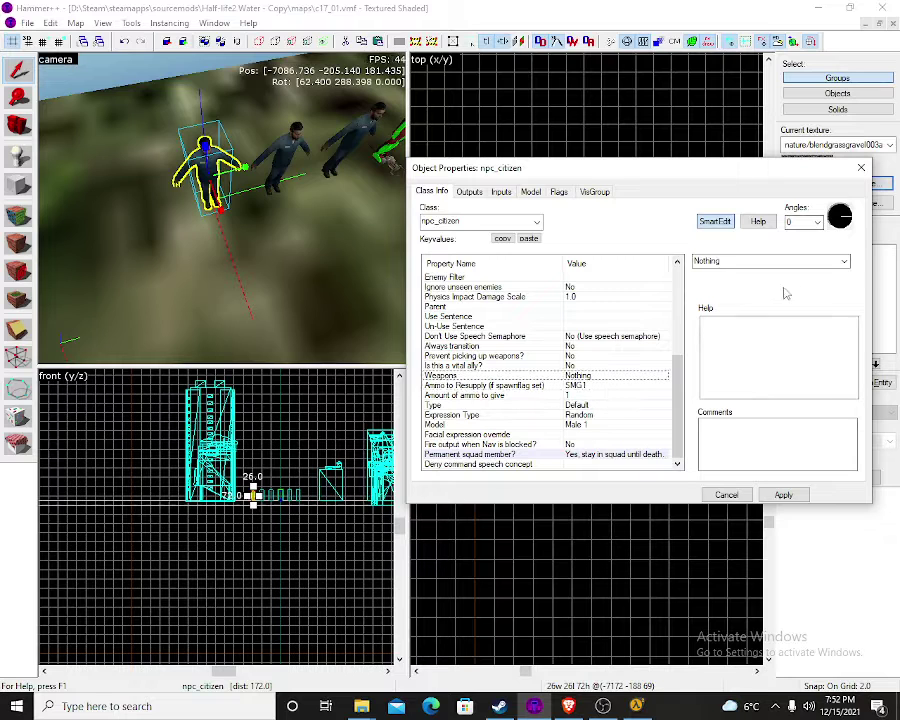
{"action": "left_click", "coordinate": [846, 263]}
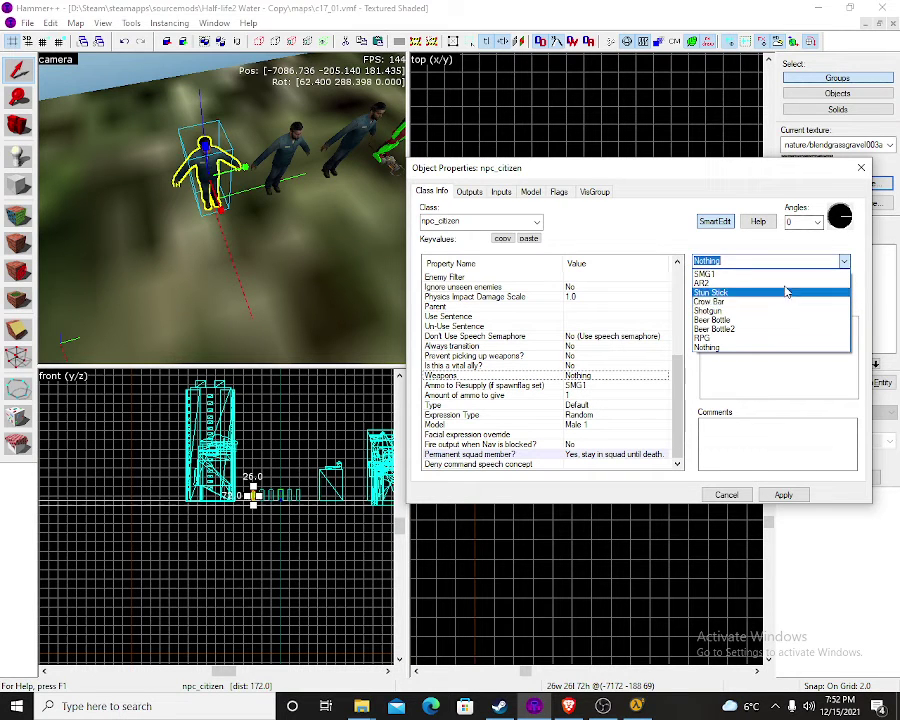
{"action": "left_click", "coordinate": [766, 280]}
{"action": "left_click", "coordinate": [783, 494]}
{"action": "left_click", "coordinate": [724, 494]}
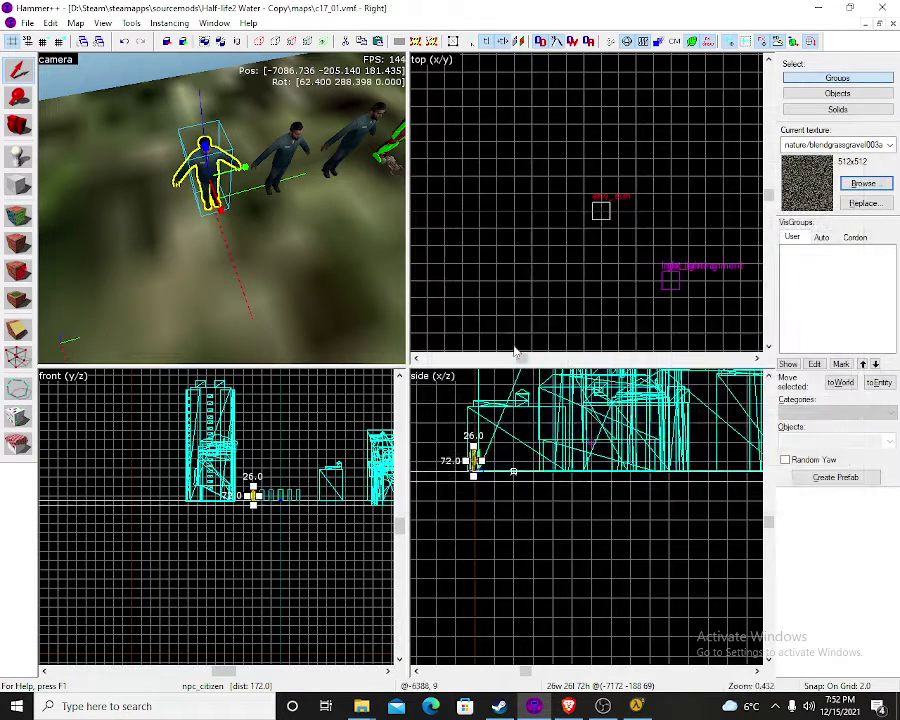
Examine the extended NPC row and the surrounding street buildings in the 3D view
{"action": "key", "text": "w"}
{"action": "key", "text": "d"}
{"action": "key", "text": "s"}
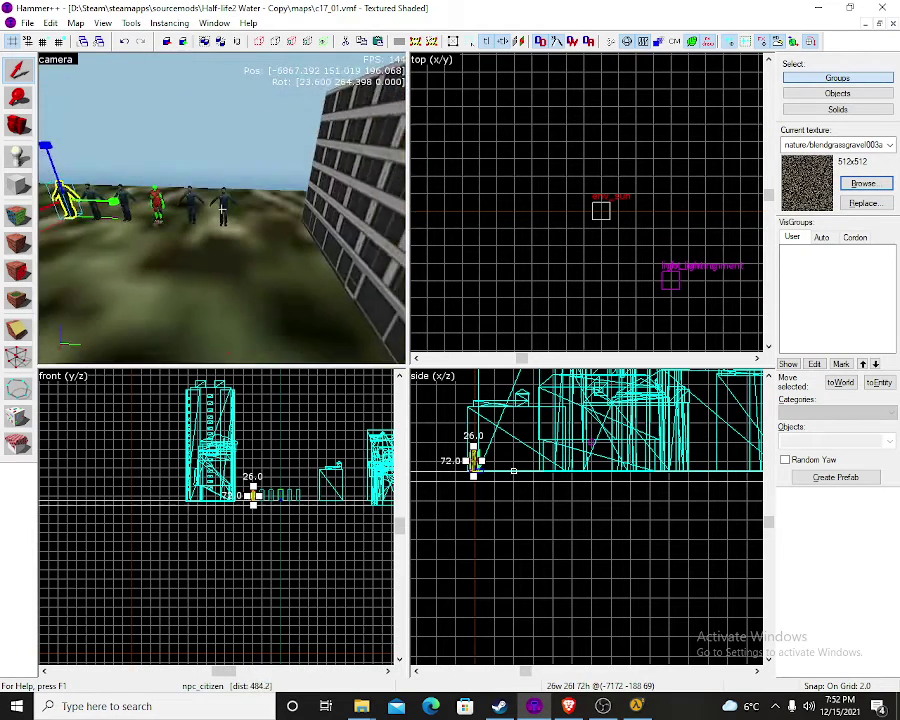
{"action": "key", "text": "d"}
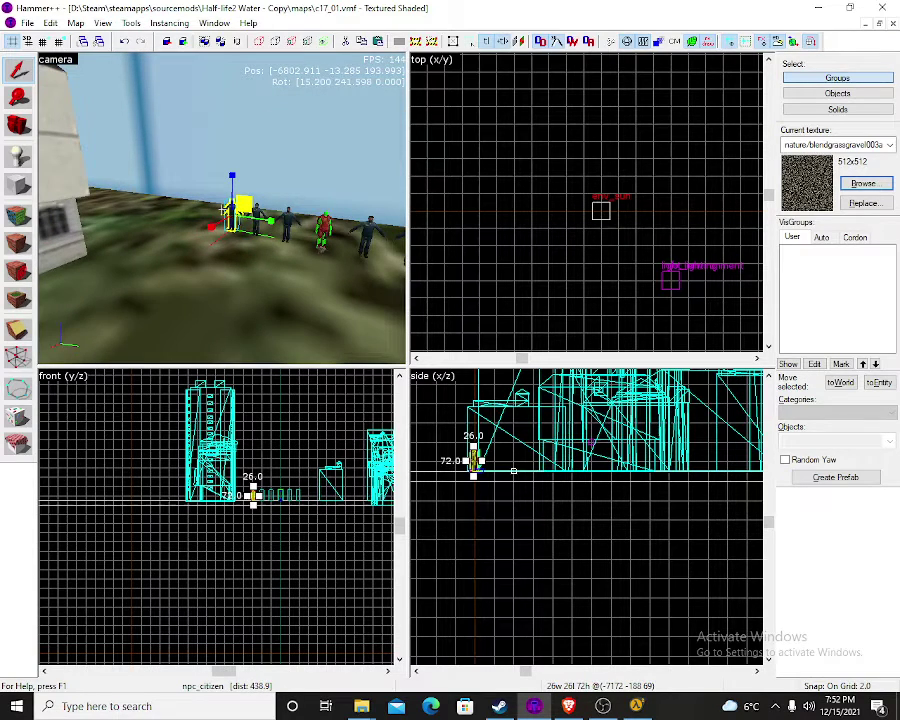
{"action": "key", "text": "w"}
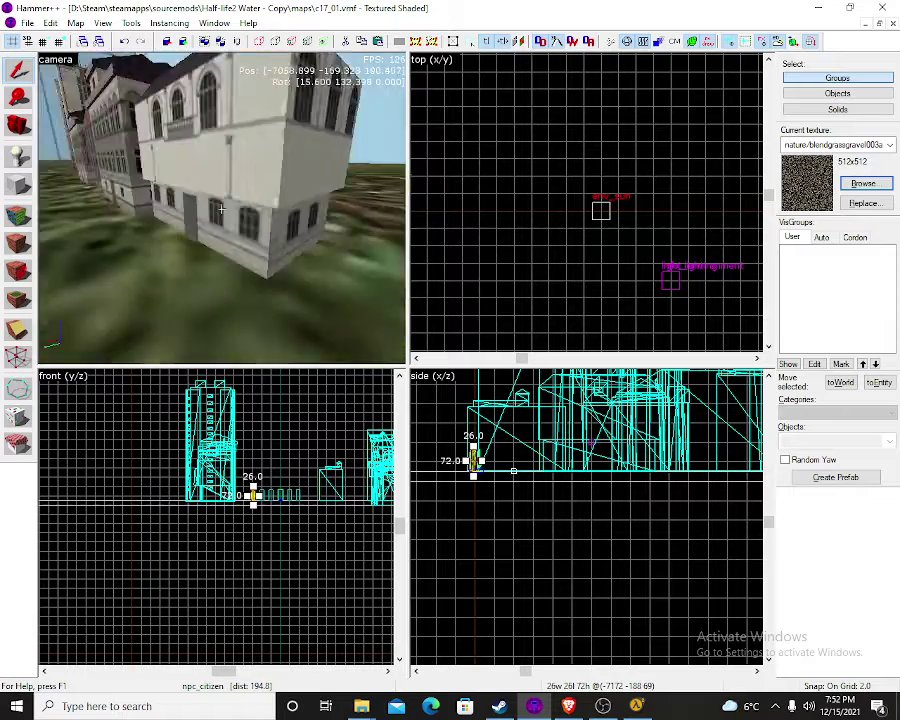
{"action": "key", "text": "w"}
{"action": "key", "text": "z"}
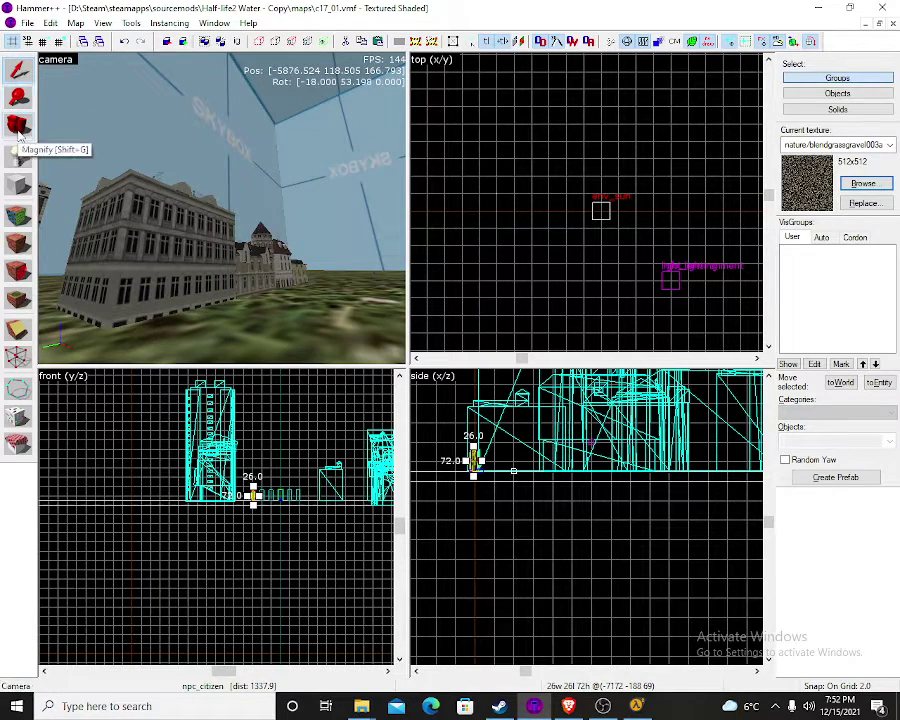
{"action": "left_click", "coordinate": [17, 125]}
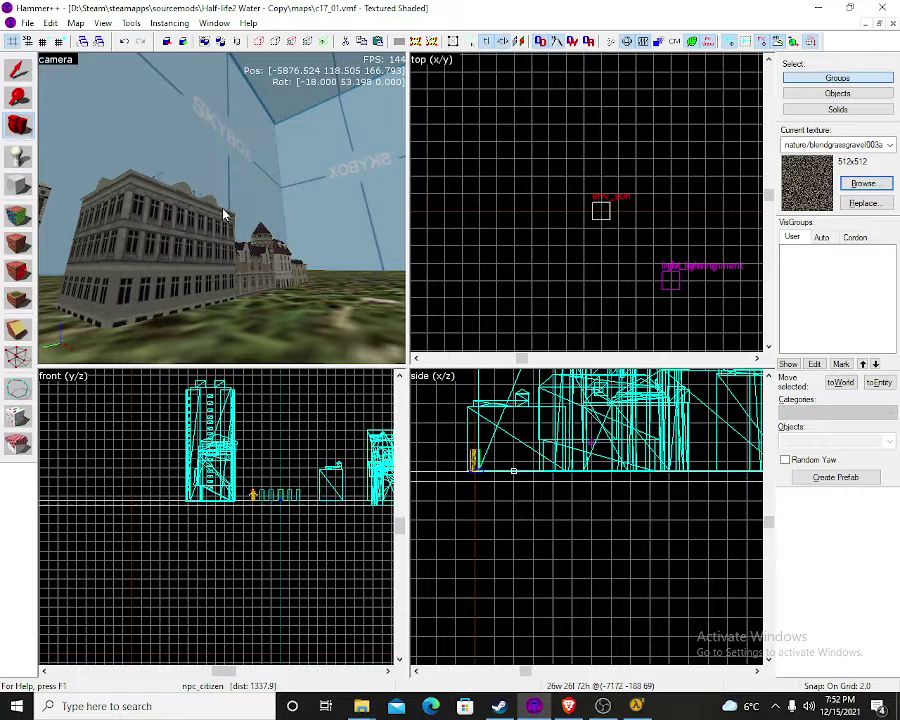
{"action": "left_click_drag", "start_coordinate": [318, 214], "coordinate": [226, 216]}
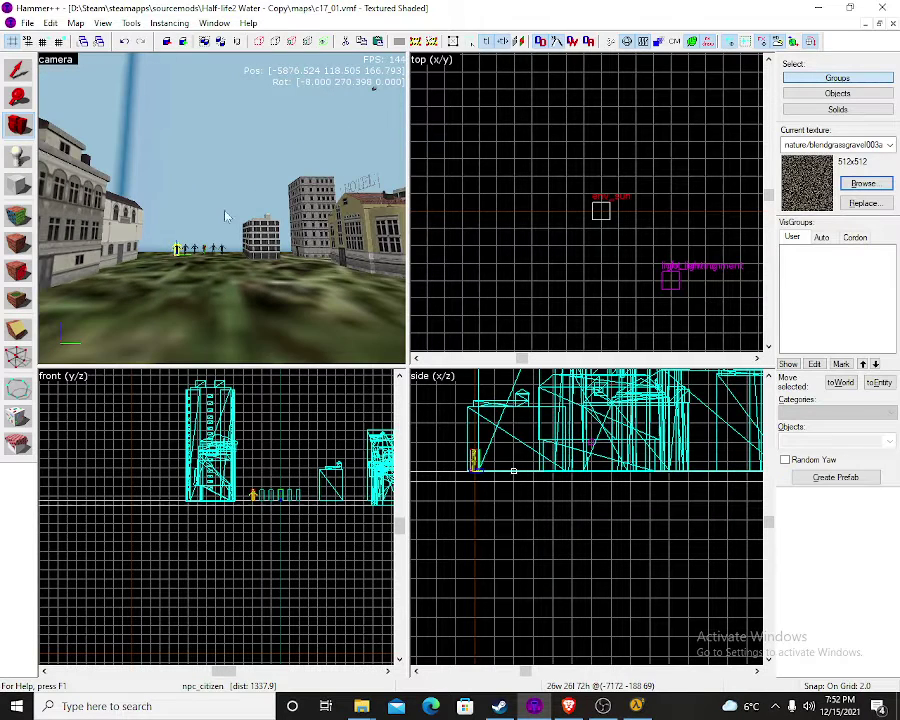
Select the prop_physics group of city buildings near the NPC row in the 3D view
{"action": "left_click", "coordinate": [17, 68]}
{"action": "left_click", "coordinate": [96, 83]}
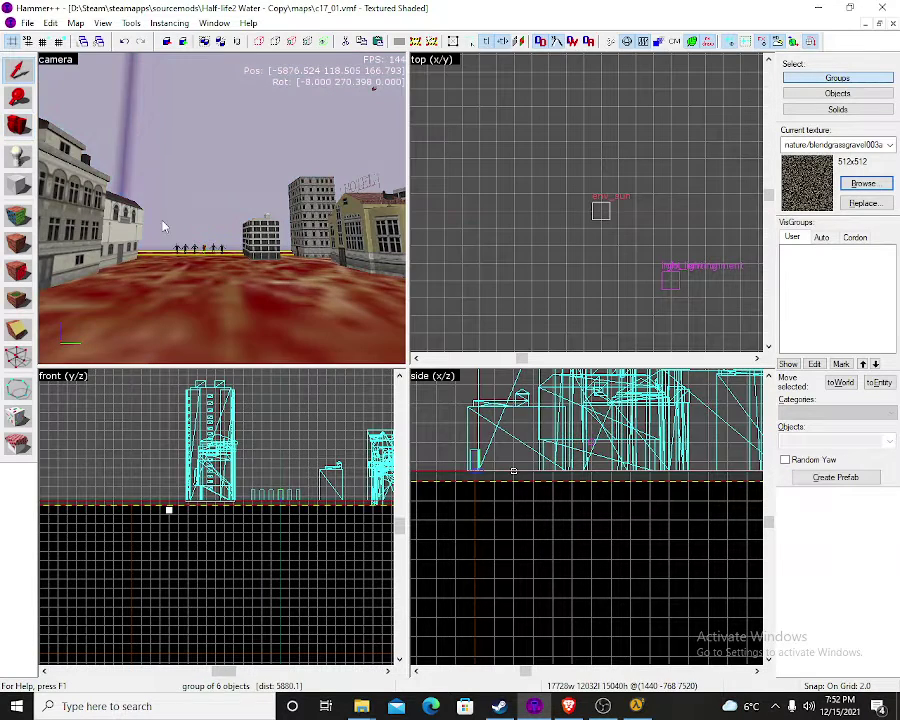
{"action": "key", "text": "w"}
{"action": "left_click", "coordinate": [265, 249]}
{"action": "key", "text": "z"}
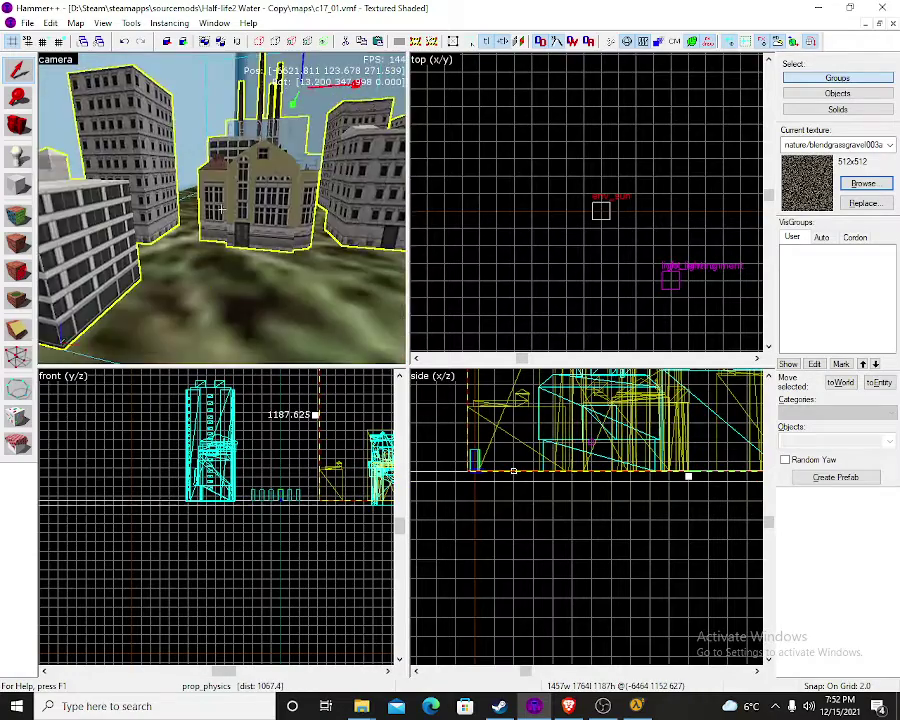
{"action": "key", "text": "z"}
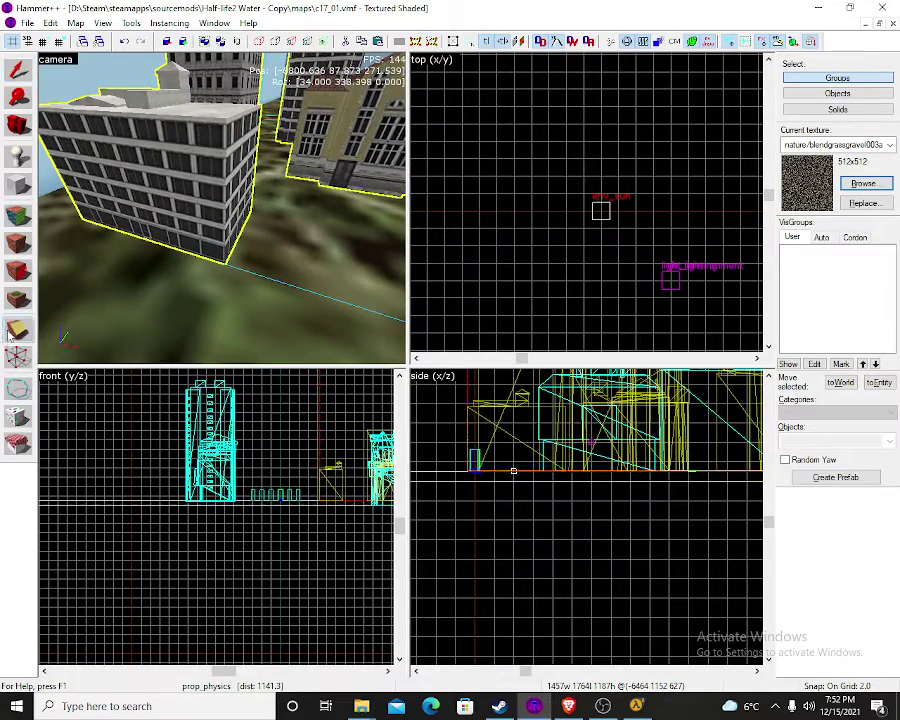
Try a diagonal clipping line above the env_fog_controller in the side view with the buildings selected, and abandon it
{"action": "scroll", "coordinate": [502, 470], "scroll_direction": "up", "scroll_amount": 6}
{"action": "scroll", "coordinate": [502, 470], "scroll_direction": "up", "scroll_amount": 1}
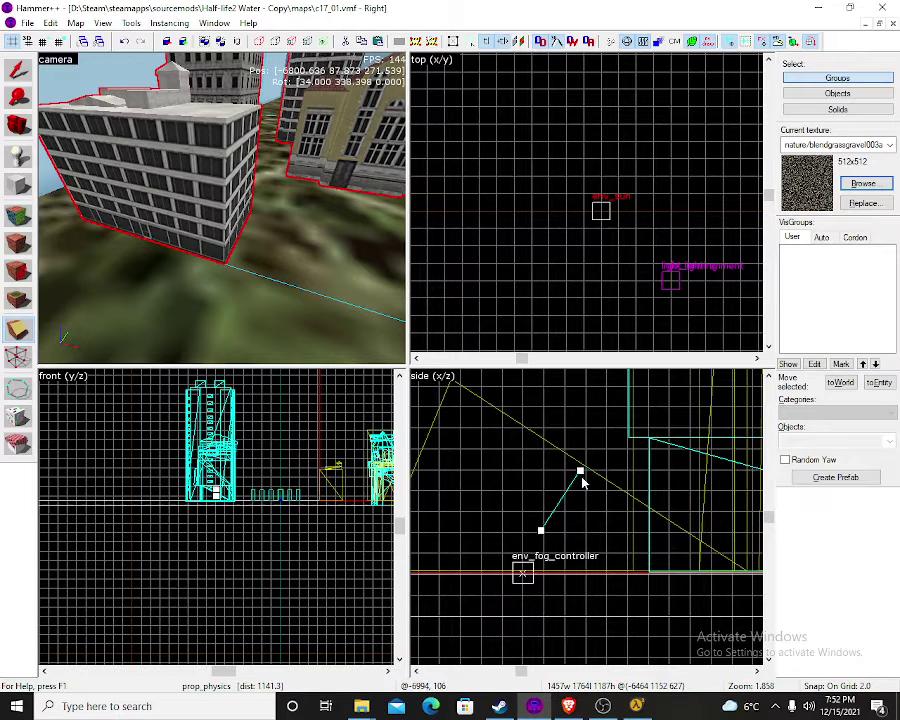
{"action": "left_click_drag", "start_coordinate": [649, 512], "coordinate": [577, 449]}
{"action": "key", "text": "z"}
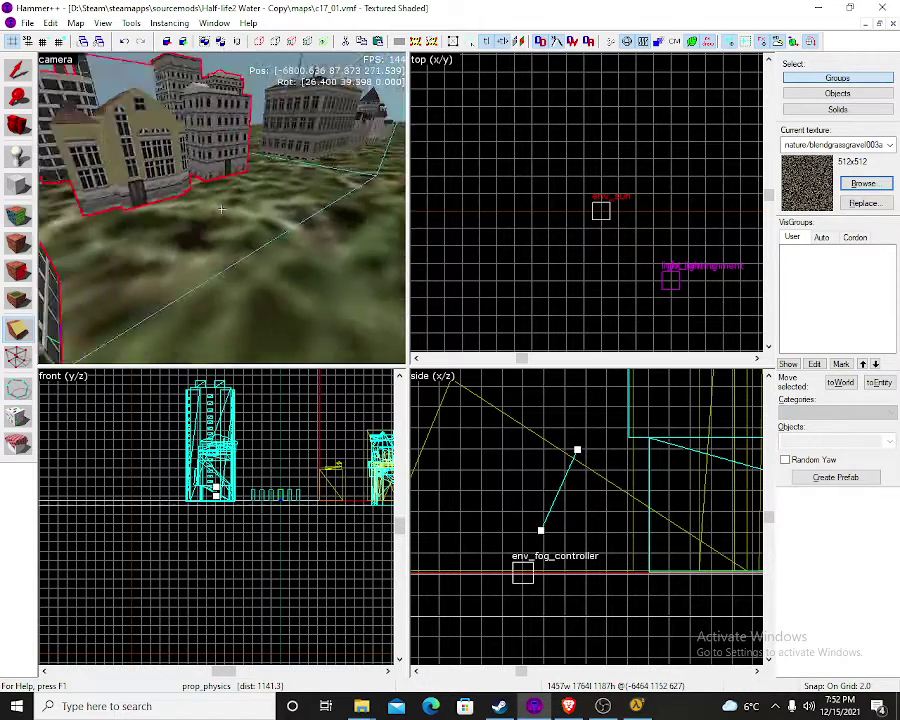
{"action": "key", "text": "w"}
{"action": "key", "text": "w"}
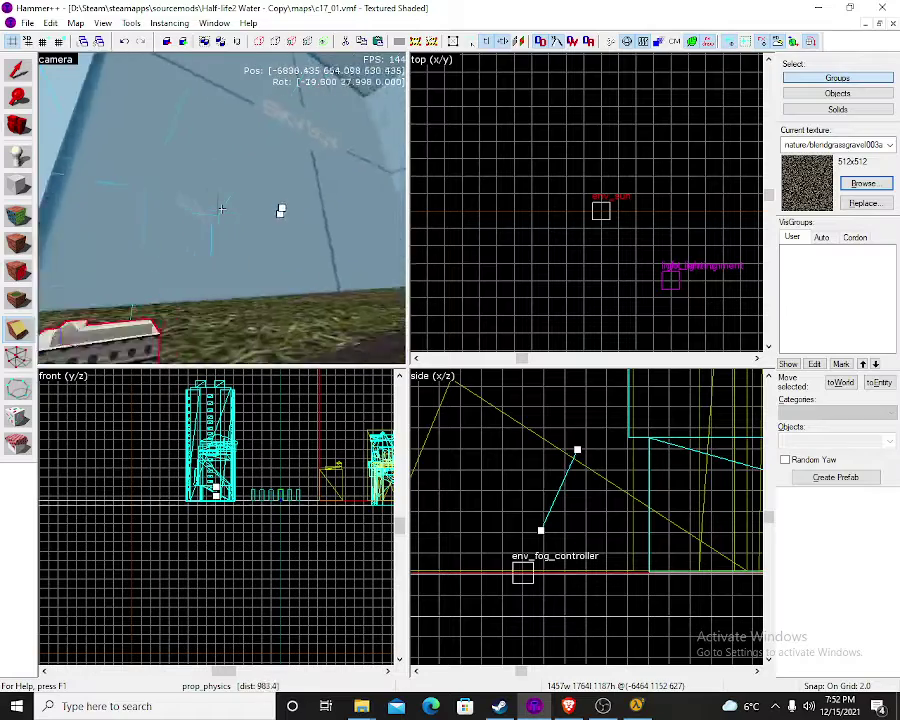
{"action": "key", "text": "w"}
{"action": "key", "text": "z"}
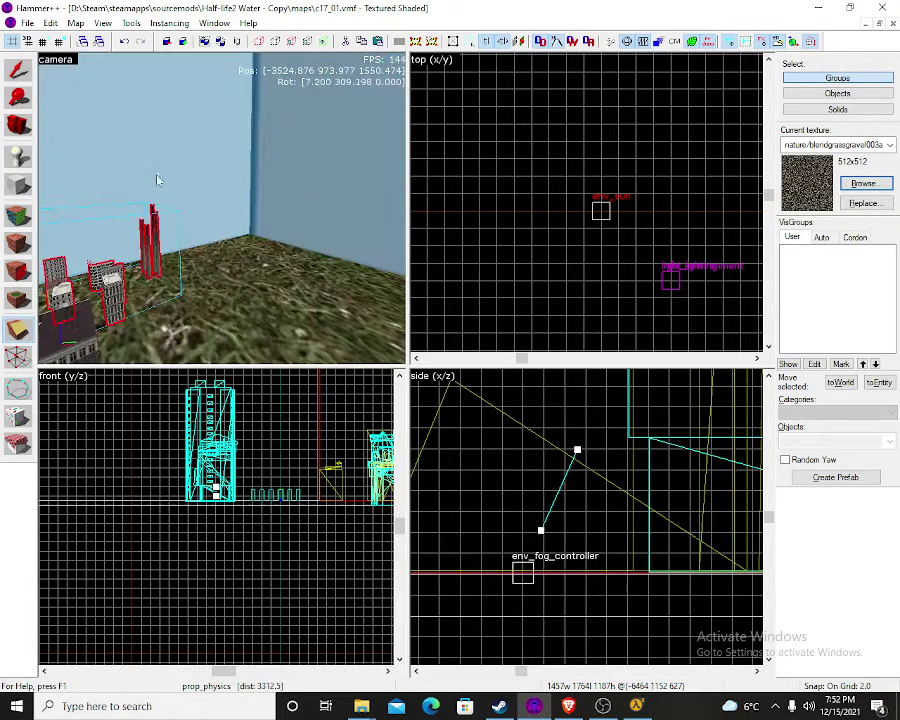
{"action": "left_click", "coordinate": [17, 67]}
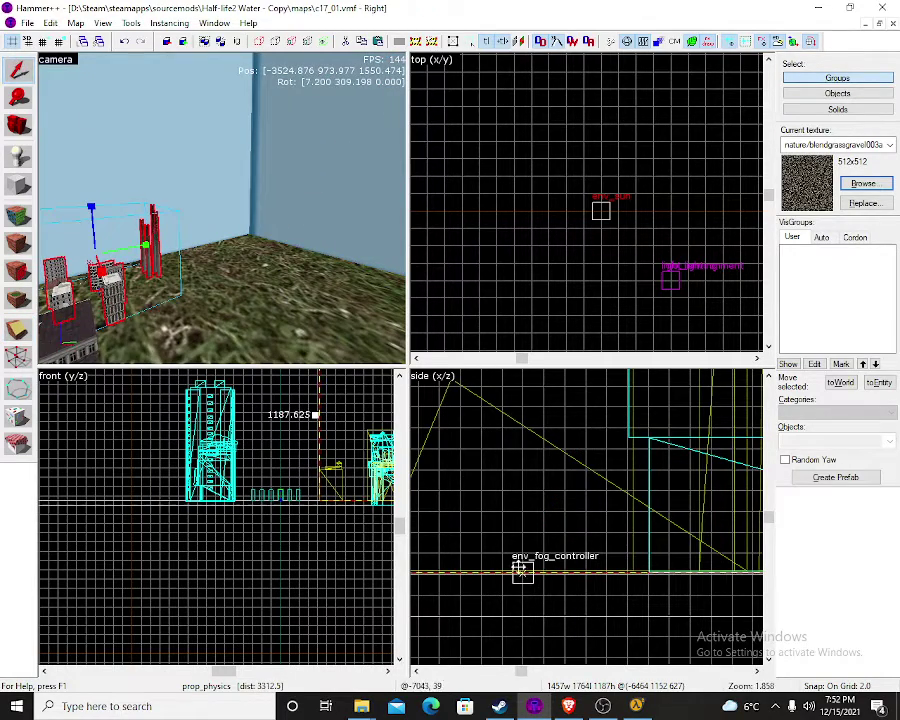
Move the env_fog_controller slightly upward in the side view and approach it in the 3D view
{"action": "left_click_drag", "start_coordinate": [522, 578], "coordinate": [525, 561]}
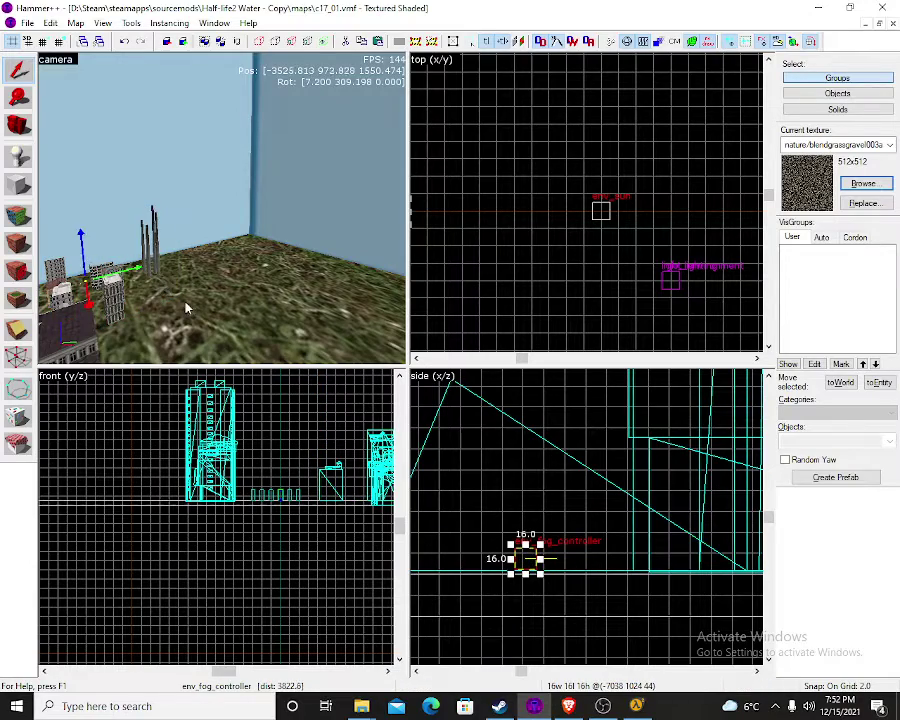
{"action": "key", "text": "z"}
{"action": "key", "text": "w"}
{"action": "key", "text": "a"}
{"action": "key", "text": "w"}
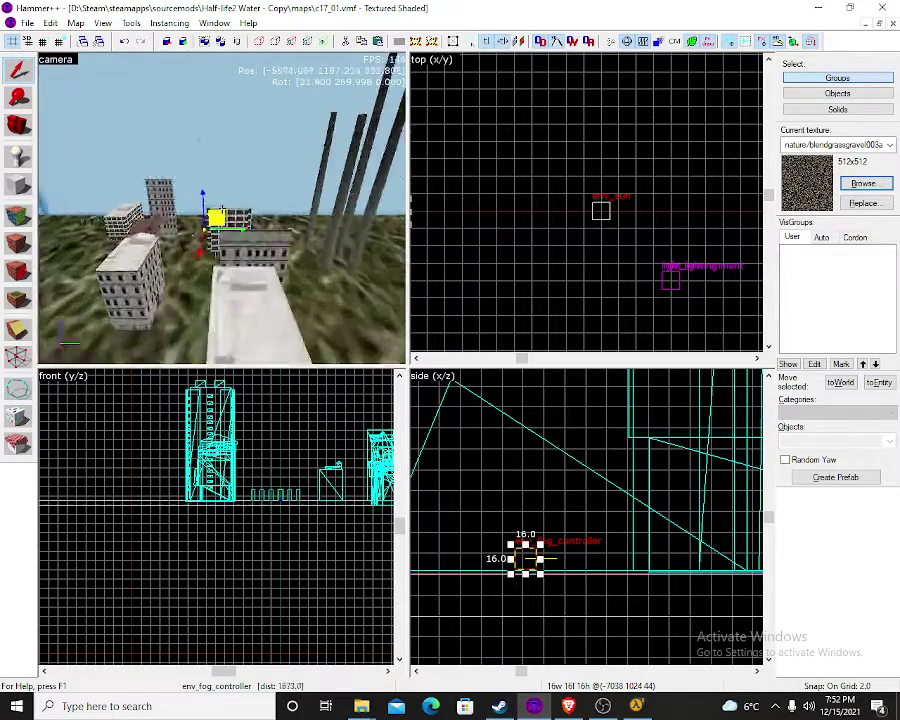
{"action": "key", "text": "w"}
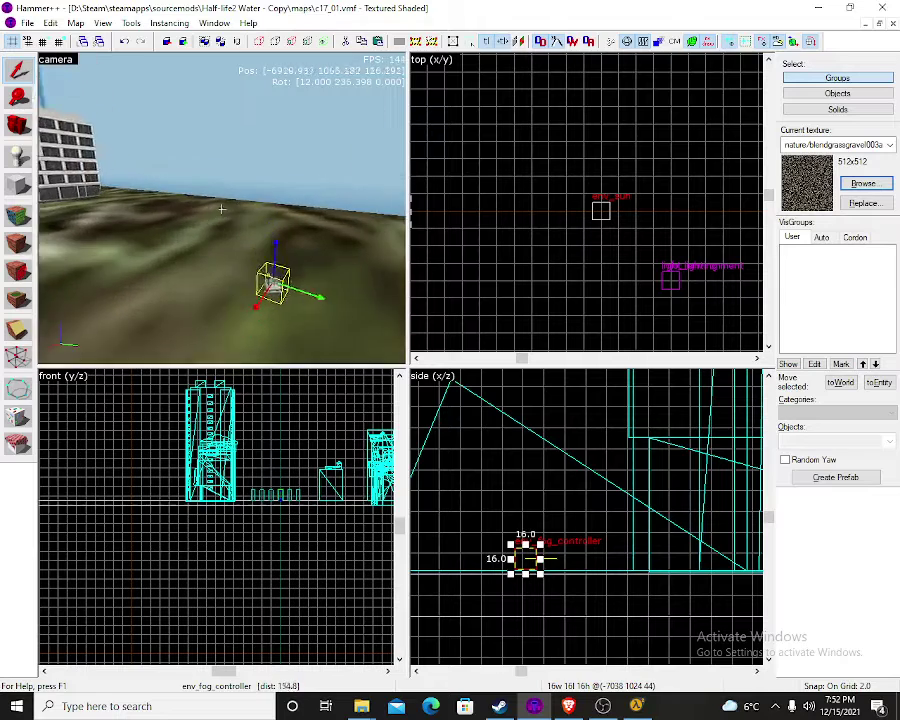
{"action": "key", "text": "s"}
{"action": "key", "text": "z"}
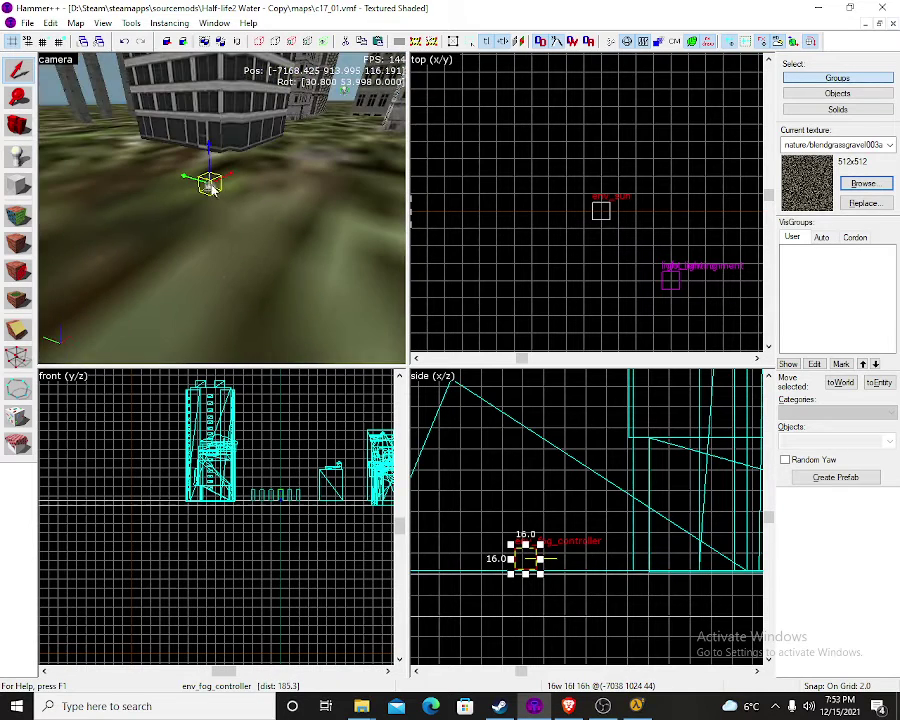
Set Fog Enable to No for the env_fog_controller, apply it and close the properties
{"action": "double_click", "coordinate": [211, 188]}
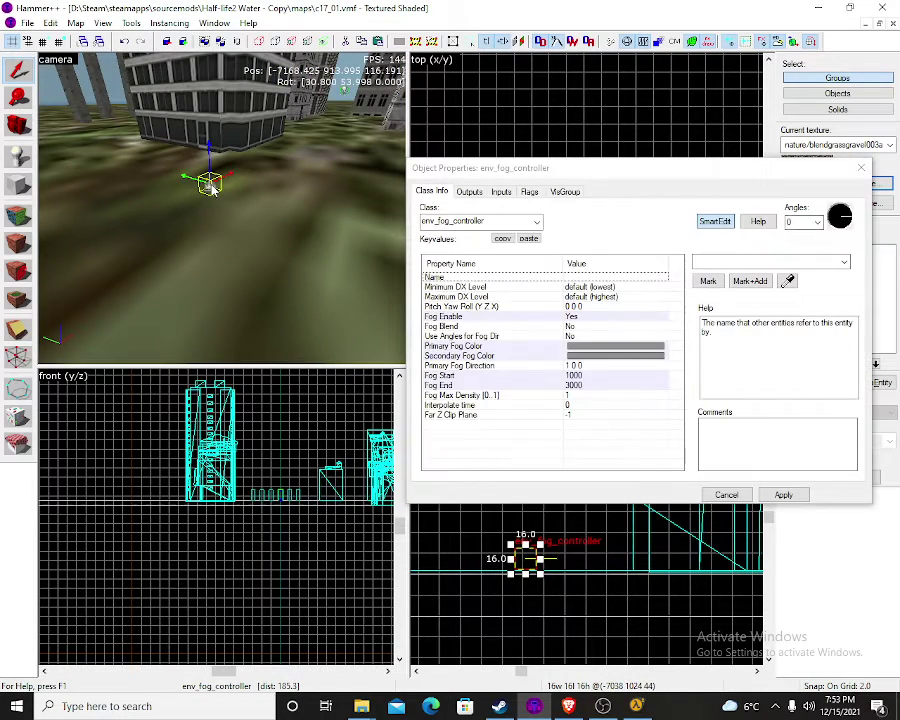
{"action": "left_click", "coordinate": [570, 317]}
{"action": "left_click", "coordinate": [820, 265]}
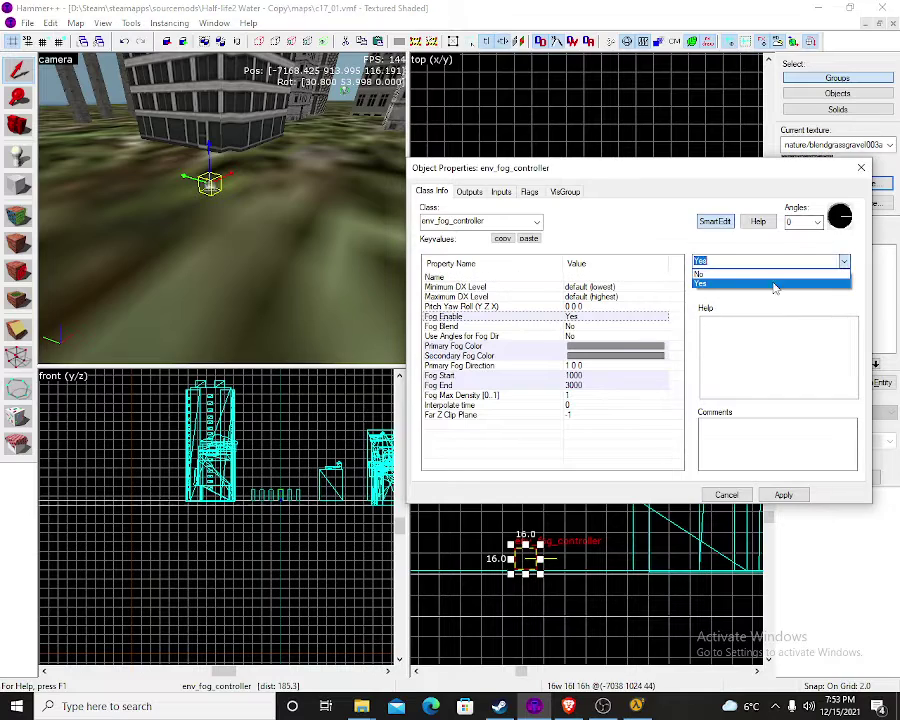
{"action": "left_click", "coordinate": [760, 269]}
{"action": "left_click", "coordinate": [786, 497]}
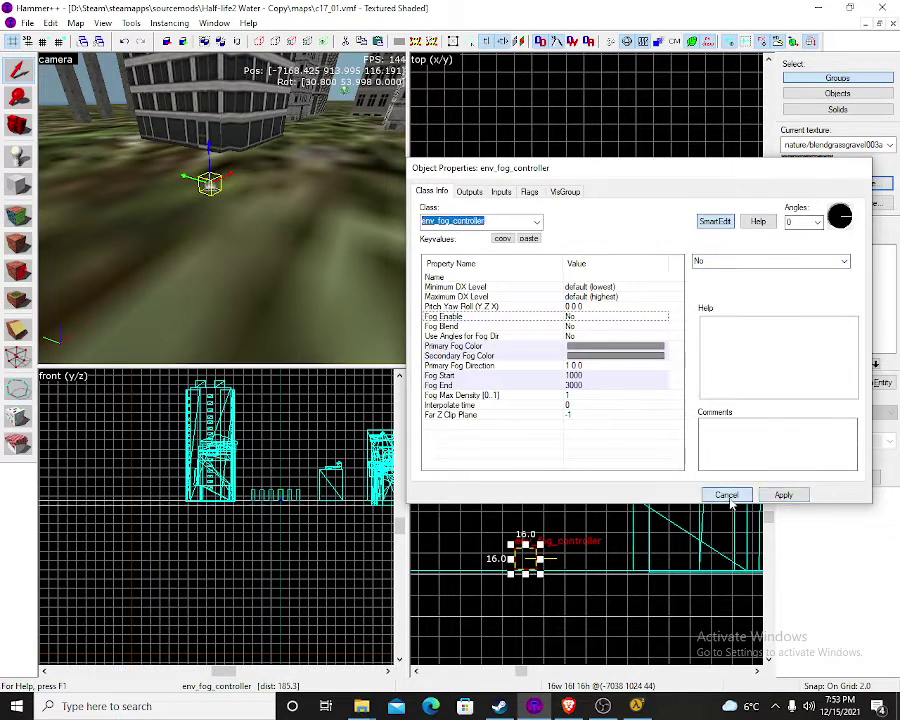
{"action": "left_click", "coordinate": [730, 499]}
Set up the Entity Sprinkle tool with the "Example: Junk" type for the ground beside the tall apartment block
{"action": "key", "text": "z"}
{"action": "key", "text": "w"}
{"action": "key", "text": "w"}
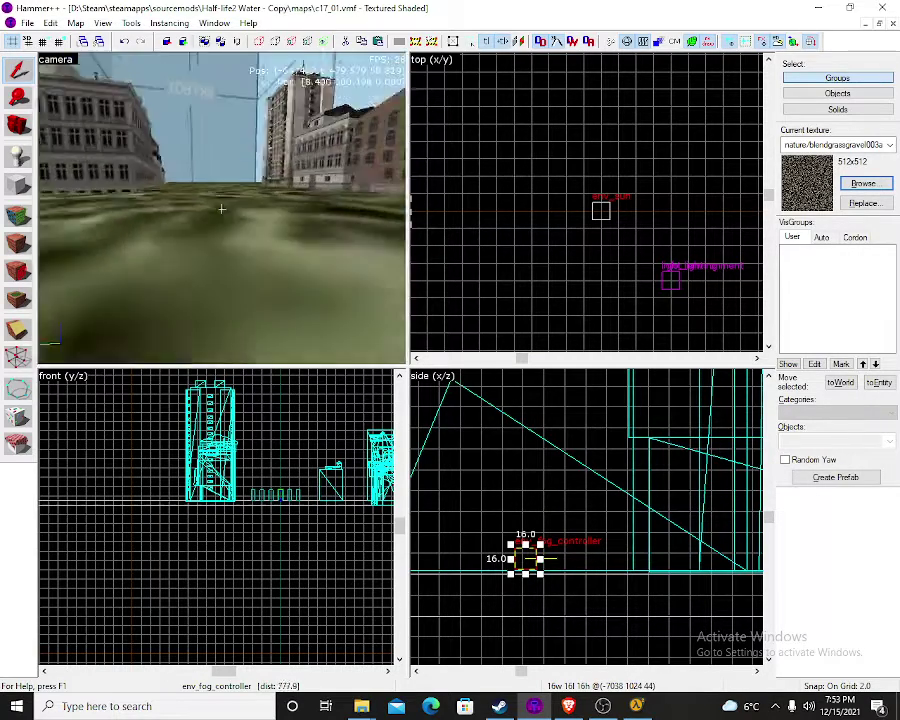
{"action": "key", "text": "d"}
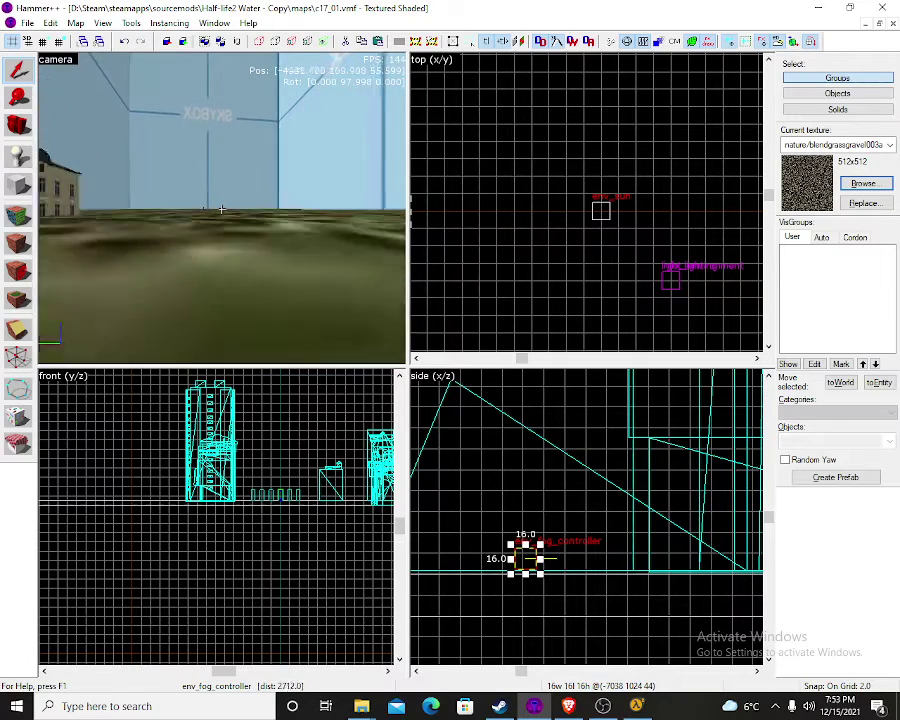
{"action": "key", "text": "w"}
{"action": "key", "text": "z"}
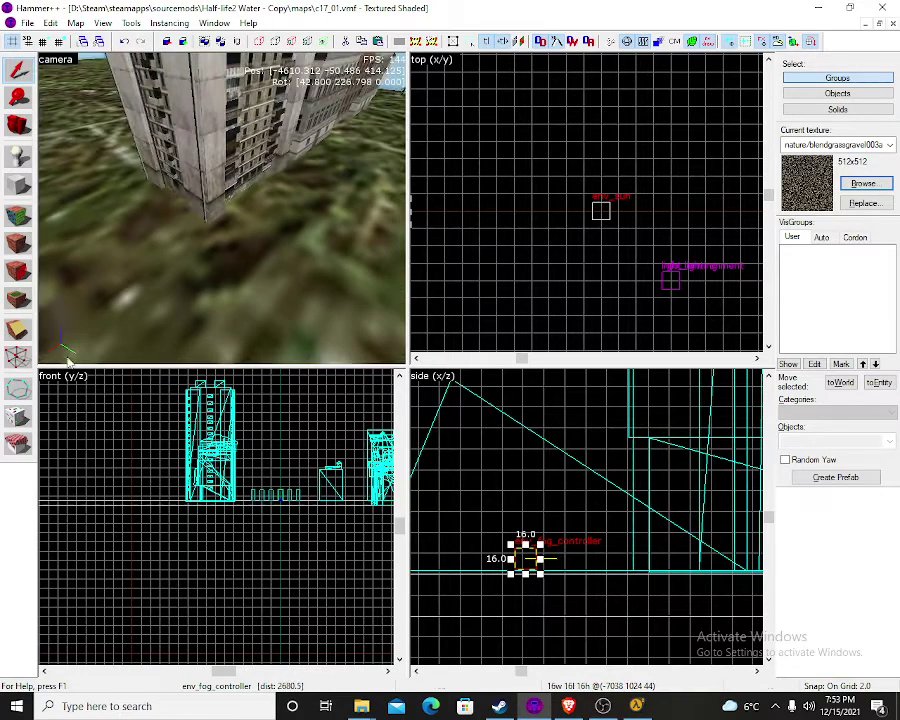
{"action": "left_click", "coordinate": [17, 415]}
{"action": "left_click", "coordinate": [100, 67]}
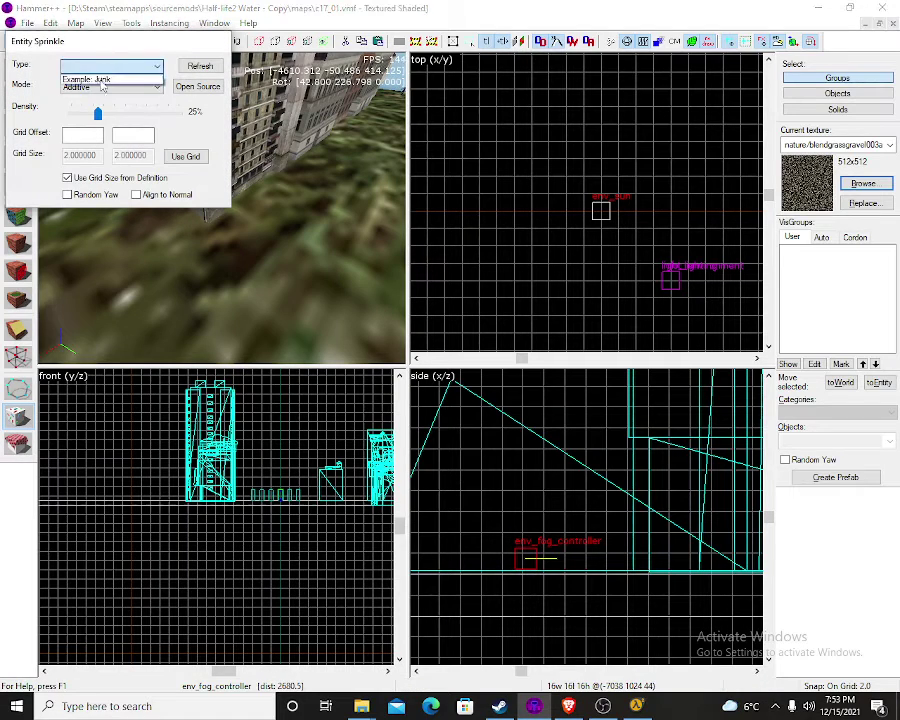
{"action": "left_click", "coordinate": [85, 81]}
{"action": "left_click_drag", "start_coordinate": [119, 42], "coordinate": [448, 110]}
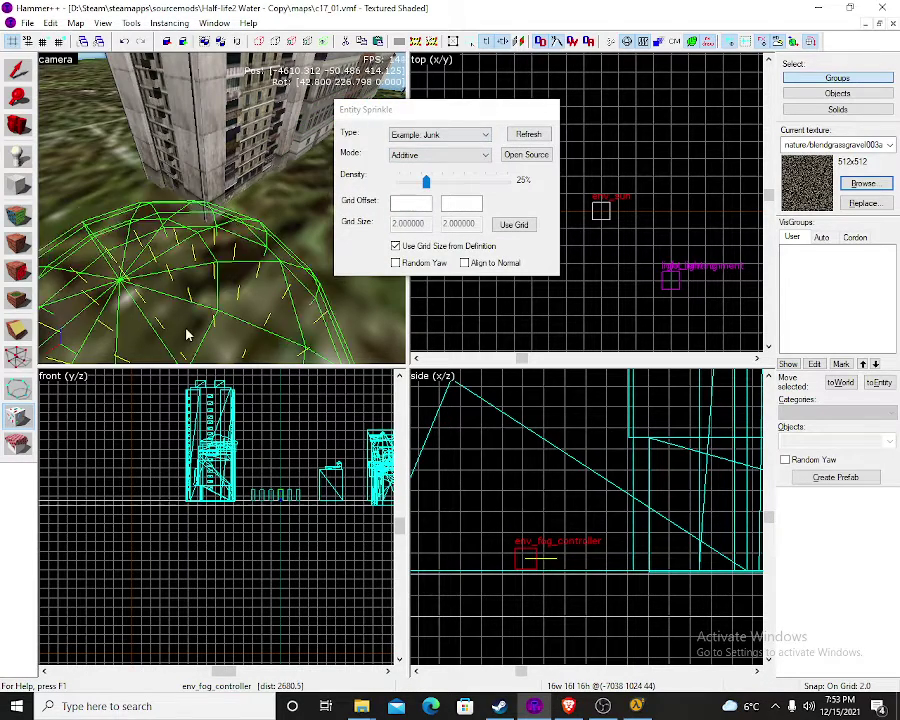
Sprinkle junk props over the ground beside the tall apartment block, and refresh the Entity Sprinkle types
{"action": "left_click", "coordinate": [190, 334]}
{"action": "key", "text": "z"}
{"action": "key", "text": "w"}
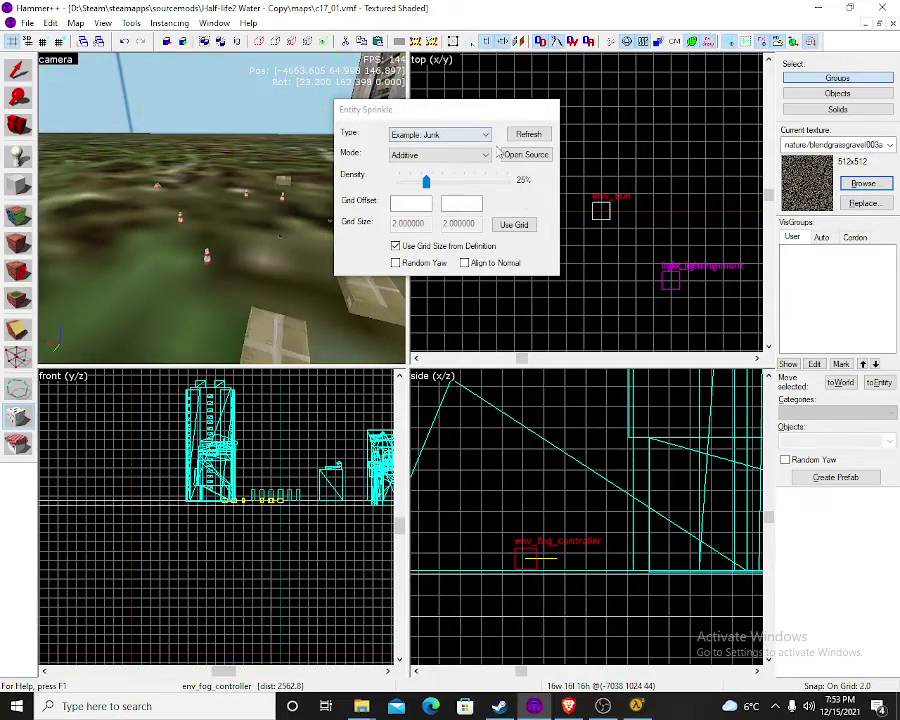
{"action": "left_click", "coordinate": [543, 136]}
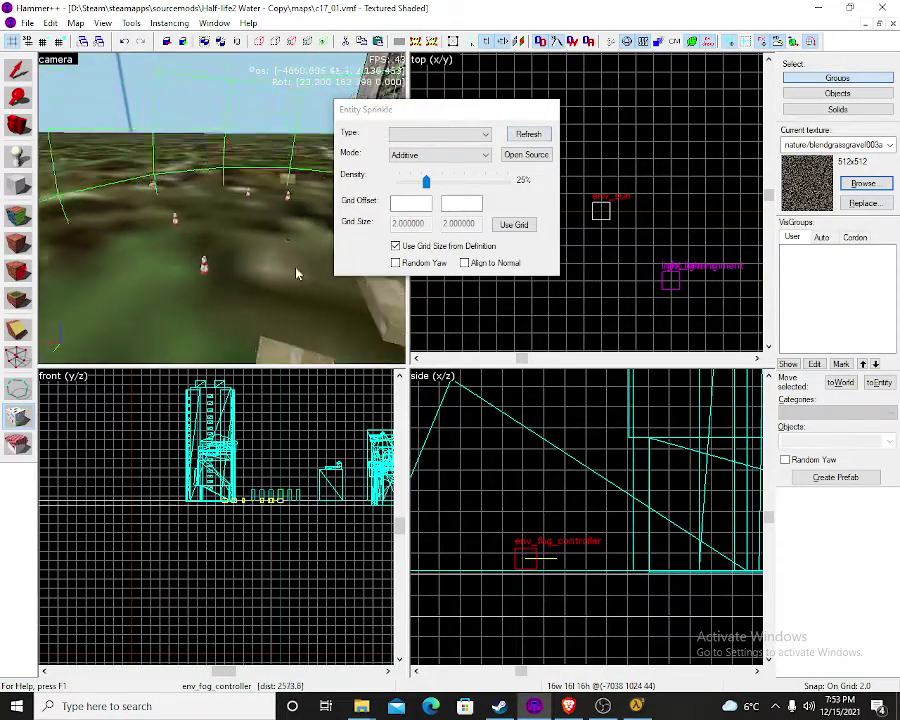
{"action": "key", "text": "z"}
{"action": "key", "text": "w"}
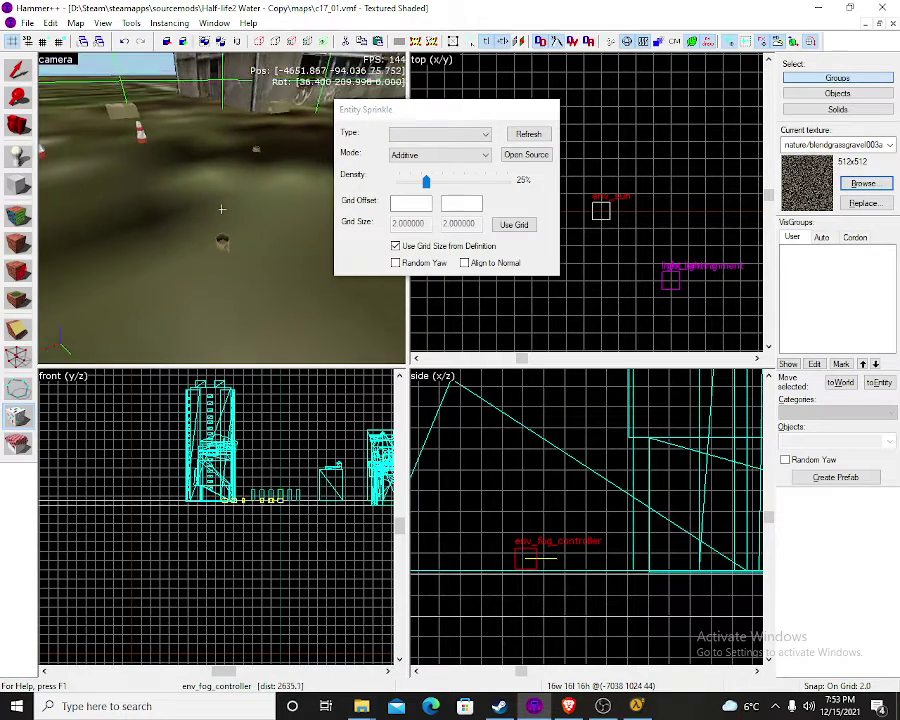
{"action": "key", "text": "s"}
{"action": "key", "text": "z"}
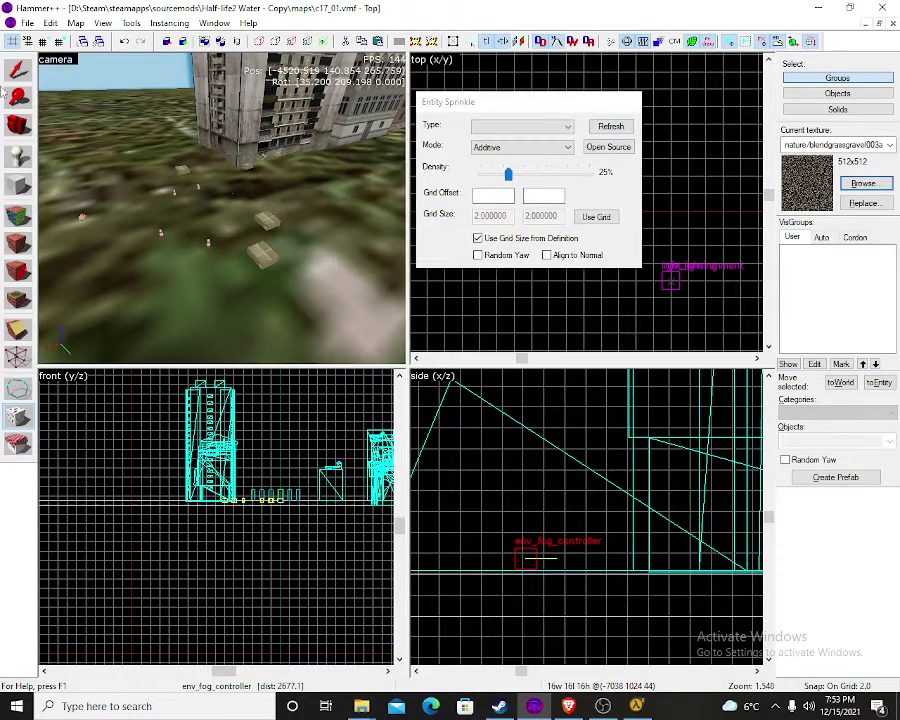
Close the Entity Sprinkle tool and raise the nearest cardboard box and the two nearest traffic cones out of the ground
{"action": "left_click", "coordinate": [543, 111]}
{"action": "left_click", "coordinate": [276, 272]}
{"action": "scroll", "coordinate": [276, 272], "scroll_direction": "up", "scroll_amount": 2}
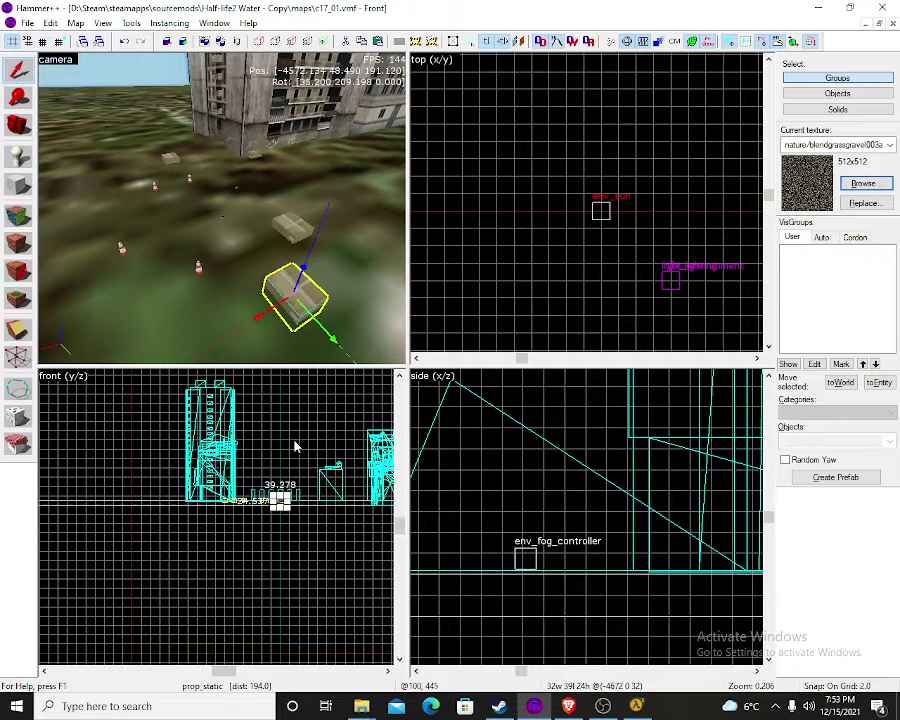
{"action": "scroll", "coordinate": [301, 405], "scroll_direction": "up", "scroll_amount": 2}
{"action": "left_click_drag", "start_coordinate": [304, 267], "coordinate": [333, 215]}
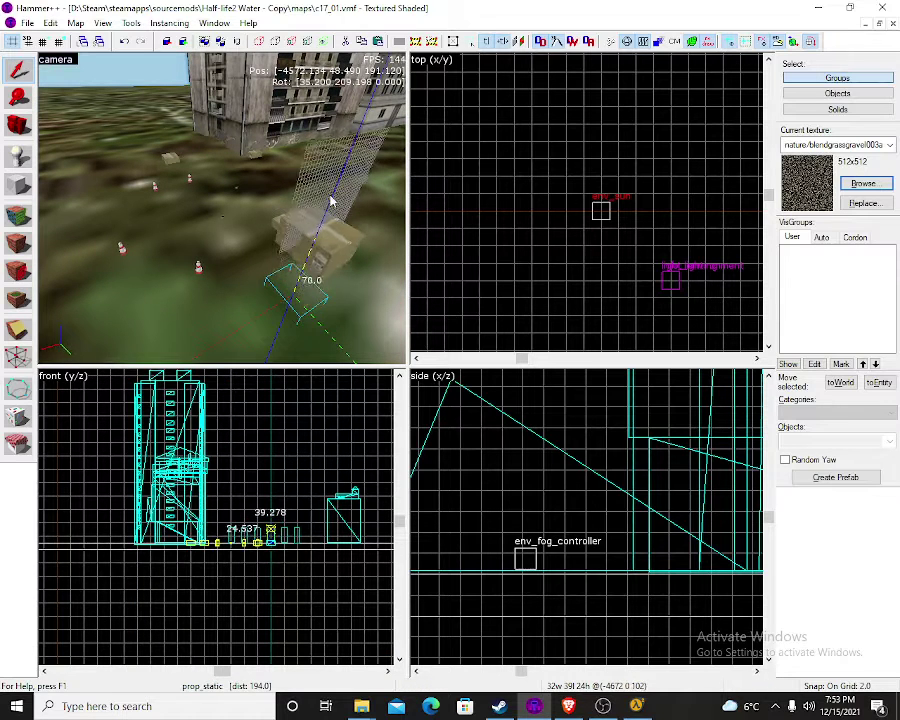
{"action": "left_click", "coordinate": [198, 262]}
{"action": "left_click_drag", "start_coordinate": [197, 250], "coordinate": [202, 232]}
{"action": "left_click", "coordinate": [122, 249]}
{"action": "left_click_drag", "start_coordinate": [115, 229], "coordinate": [118, 197]}
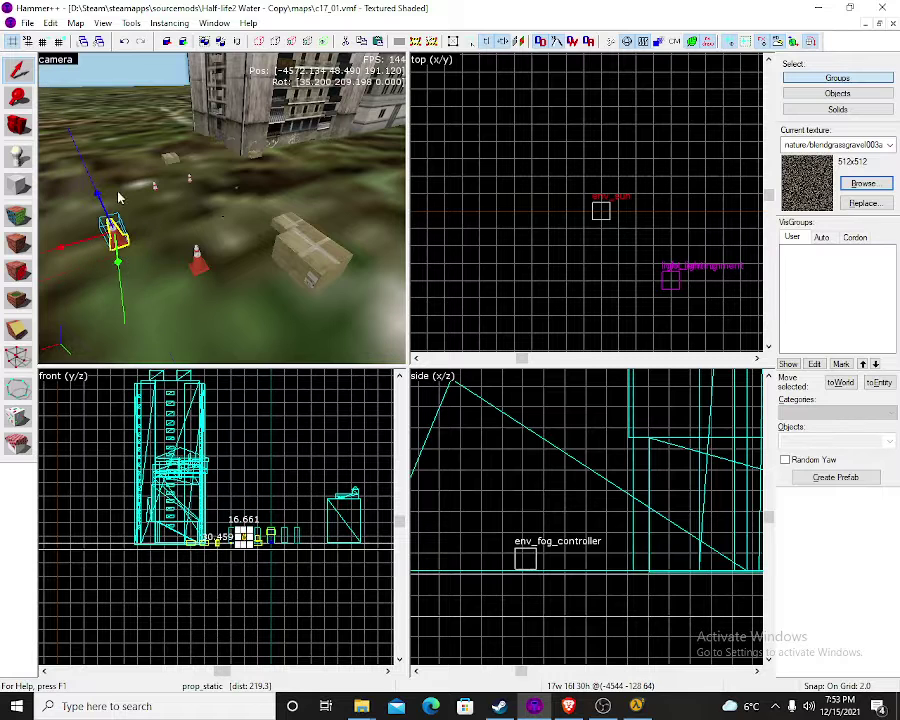
Raise the small can and the two farther traffic cones above the ground surface
{"action": "key", "text": "w"}
{"action": "left_click", "coordinate": [221, 235]}
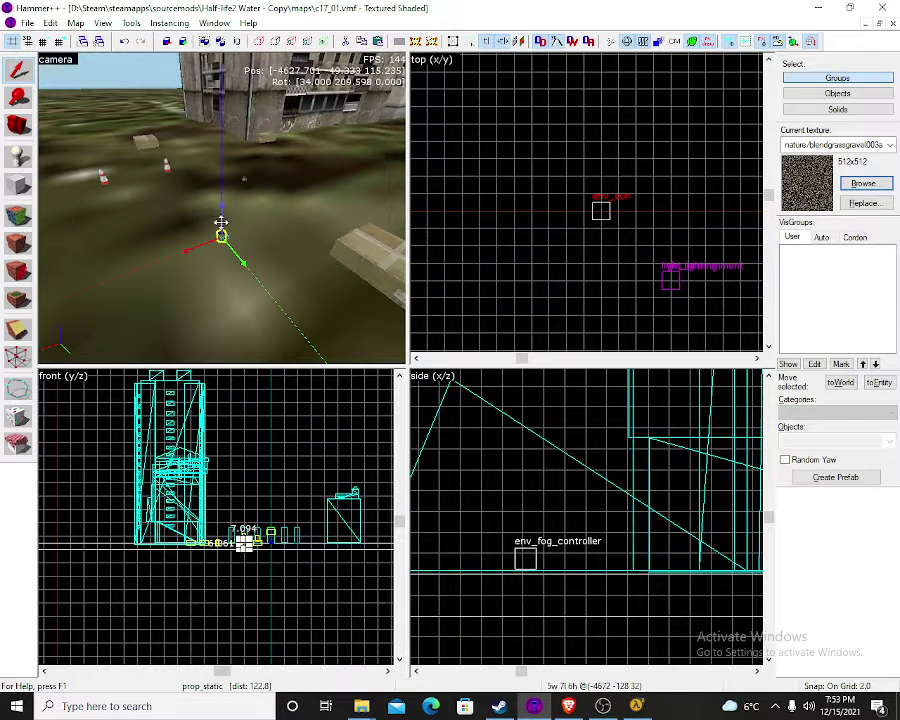
{"action": "left_click_drag", "start_coordinate": [221, 205], "coordinate": [250, 145]}
{"action": "left_click", "coordinate": [168, 163]}
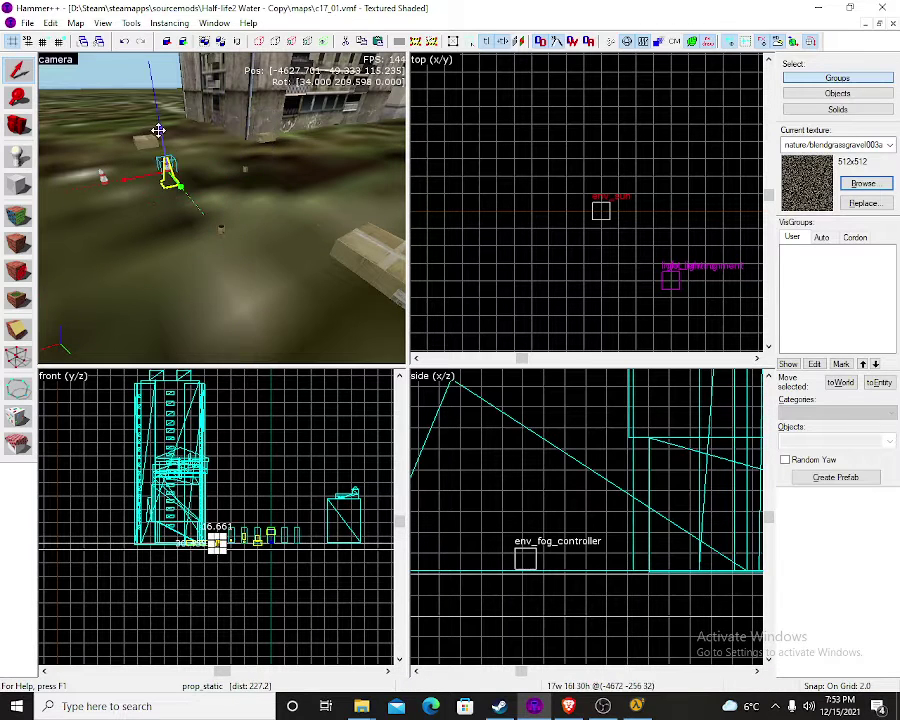
{"action": "left_click_drag", "start_coordinate": [159, 131], "coordinate": [160, 100]}
{"action": "left_click", "coordinate": [102, 178]}
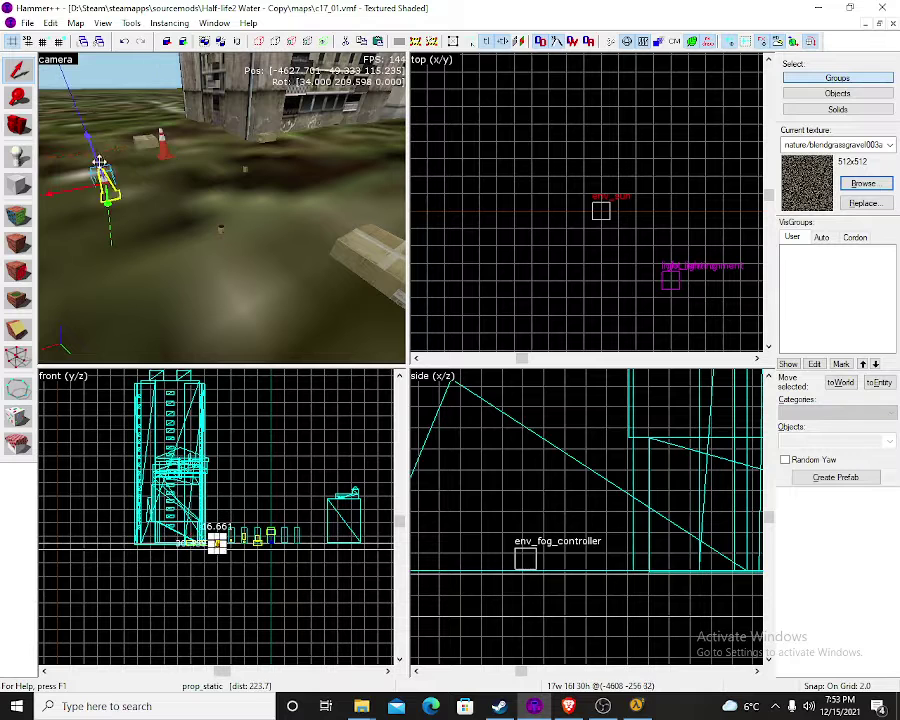
{"action": "left_click_drag", "start_coordinate": [98, 155], "coordinate": [285, 133]}
Raise the remaining sunken cardboard boxes above the ground surface
{"action": "left_click", "coordinate": [141, 141]}
{"action": "left_click", "coordinate": [372, 256]}
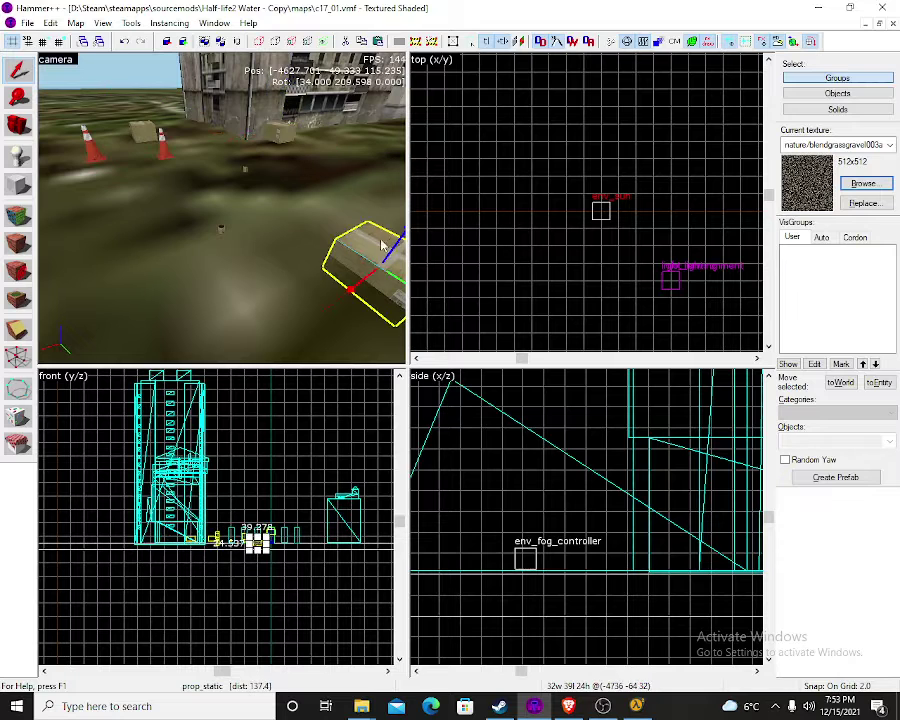
{"action": "key", "text": "s"}
{"action": "key", "text": "z"}
{"action": "left_click_drag", "start_coordinate": [243, 200], "coordinate": [245, 180]}
Check the object properties of the cardboard box prop and close them without changes
{"action": "left_click", "coordinate": [265, 222]}
{"action": "double_click", "coordinate": [265, 225]}
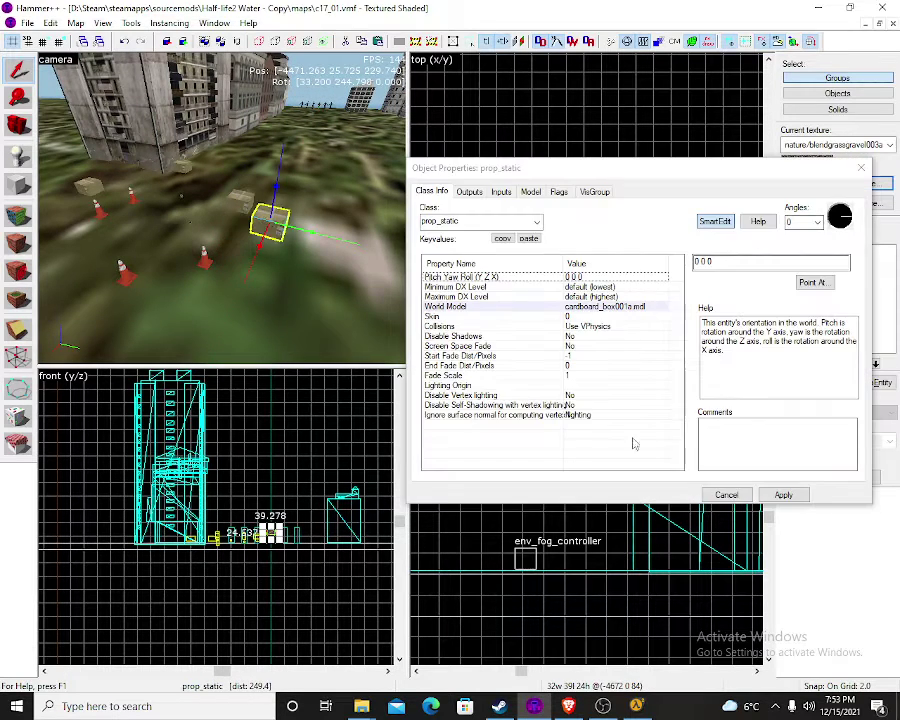
{"action": "left_click", "coordinate": [726, 494]}
Raise the half-buried doll prop out of the ground beyond the traffic cones
{"action": "left_click_drag", "start_coordinate": [245, 218], "coordinate": [221, 208]}
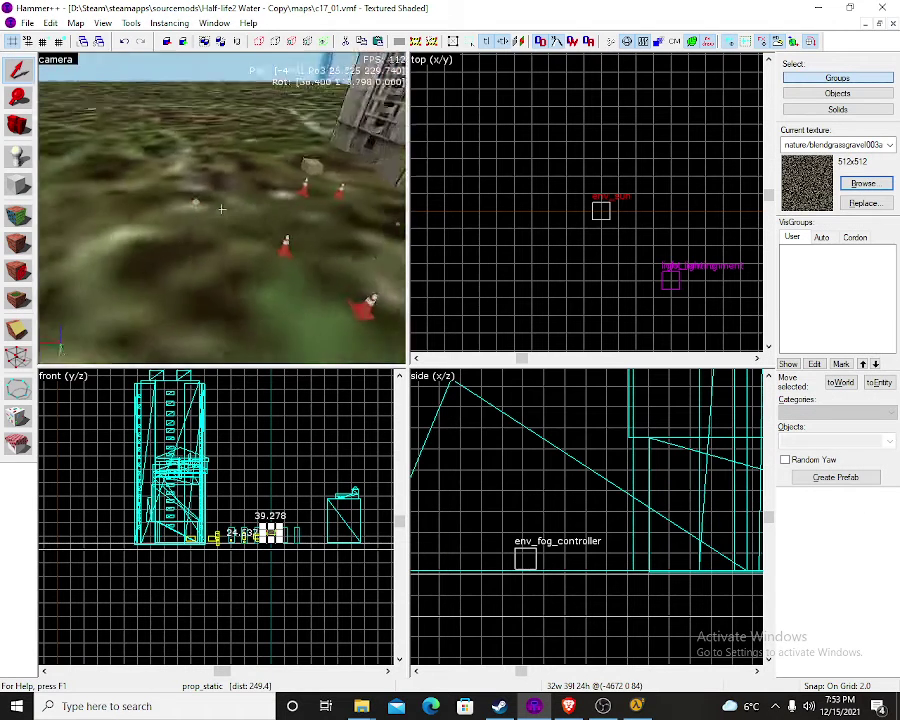
{"action": "key", "text": "w"}
{"action": "key", "text": "s"}
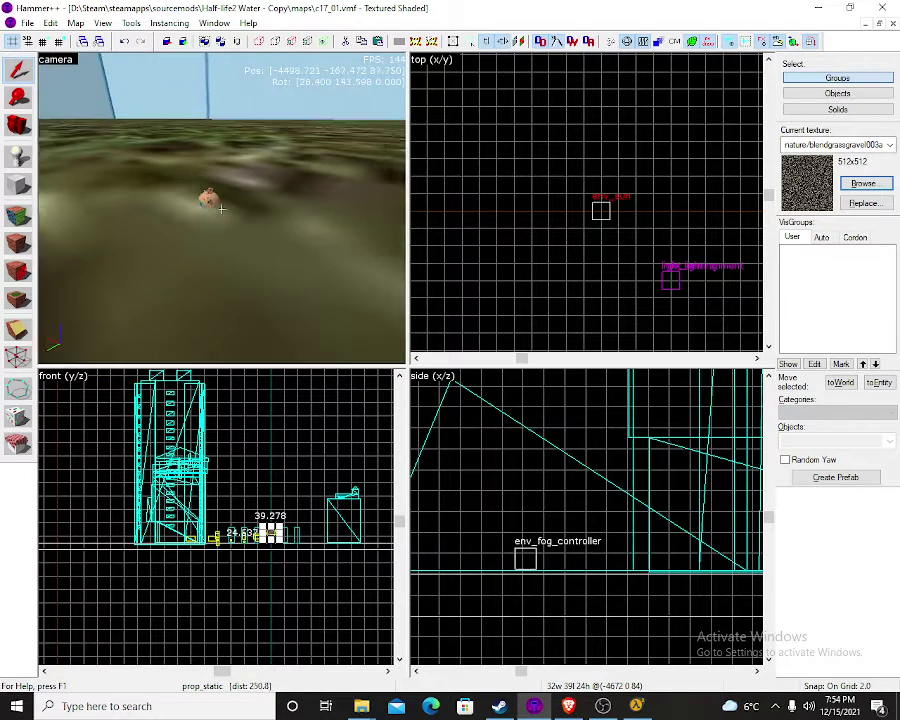
{"action": "left_click", "coordinate": [219, 203]}
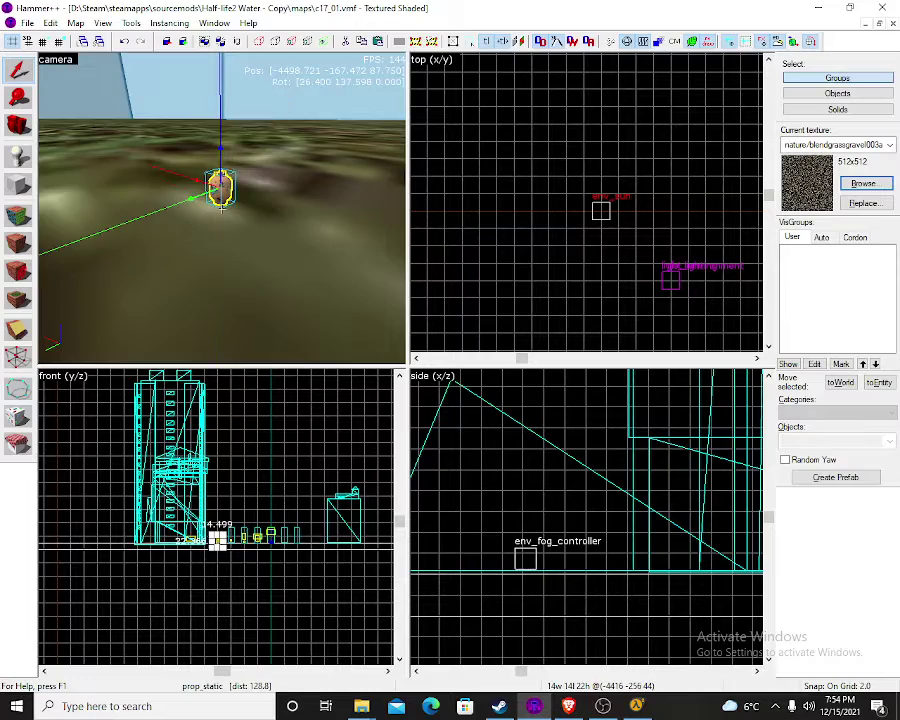
Survey the street, the surrounding buildings and the ground around the tall apartment block's corner in the 3D view
{"action": "key", "text": "w"}
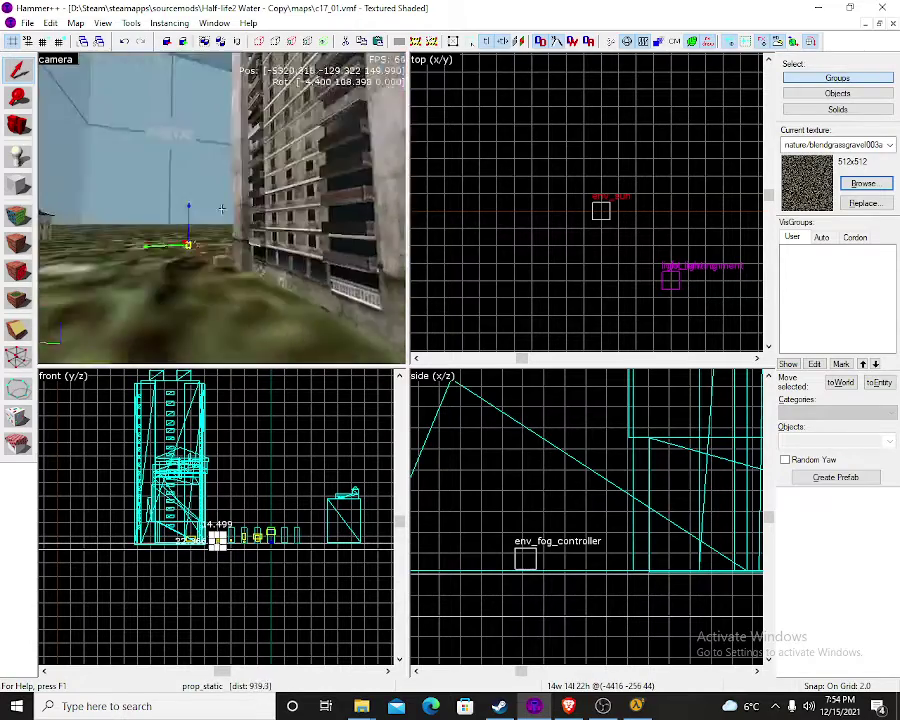
{"action": "key", "text": "d"}
{"action": "key", "text": "s"}
{"action": "key", "text": "a"}
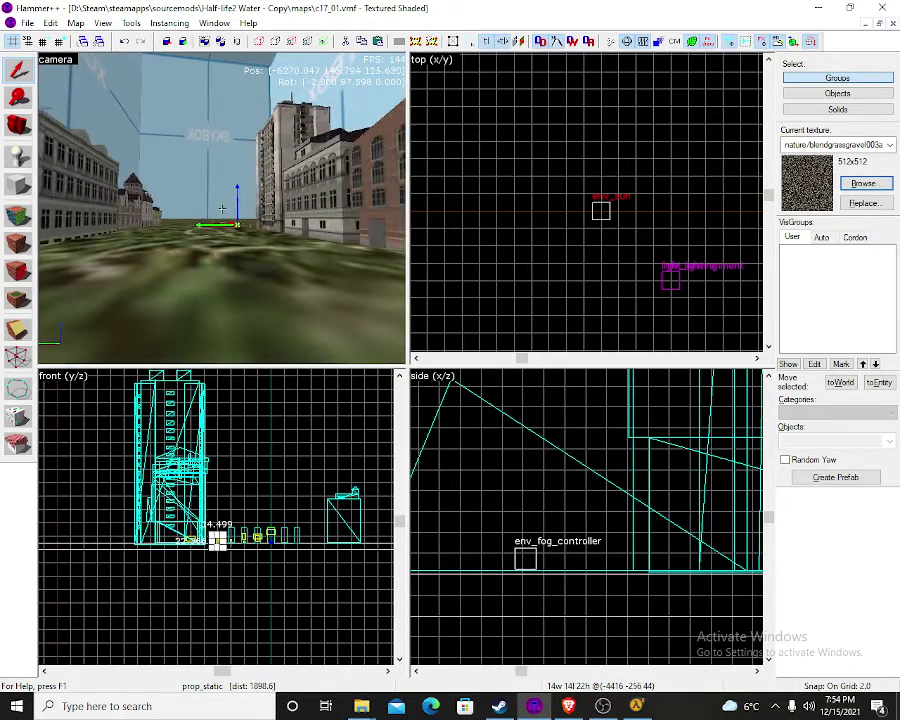
{"action": "key", "text": "w"}
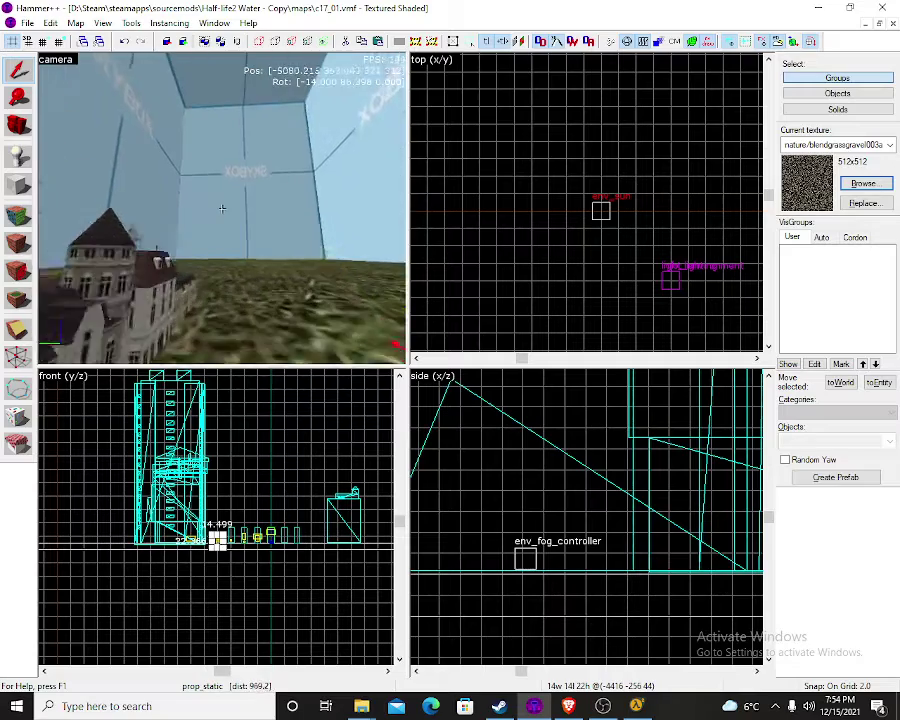
{"action": "key", "text": "w"}
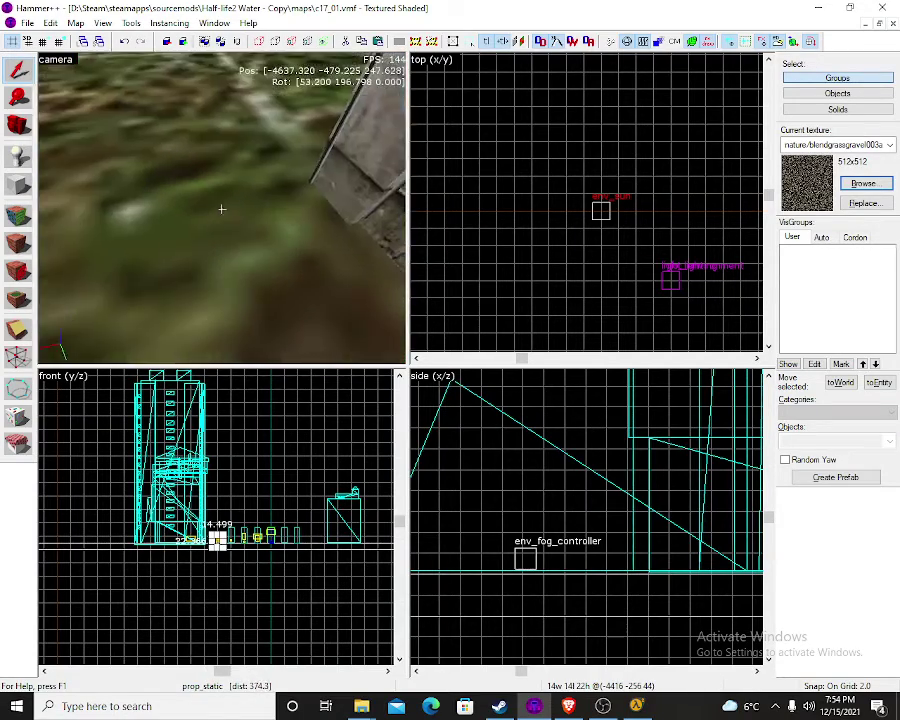
{"action": "key", "text": "w"}
{"action": "key", "text": "z"}
Place info_player_start entities on the ground beside the corner of the tall apartment block
{"action": "left_click", "coordinate": [20, 157]}
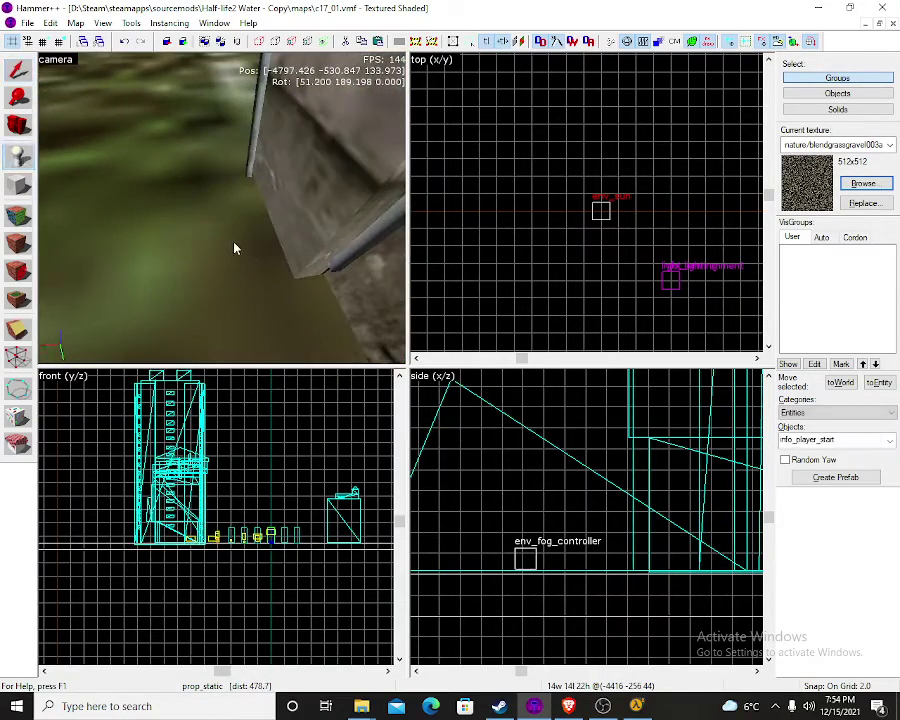
{"action": "left_click", "coordinate": [145, 268]}
{"action": "key", "text": "z"}
{"action": "key", "text": "a"}
{"action": "key", "text": "z"}
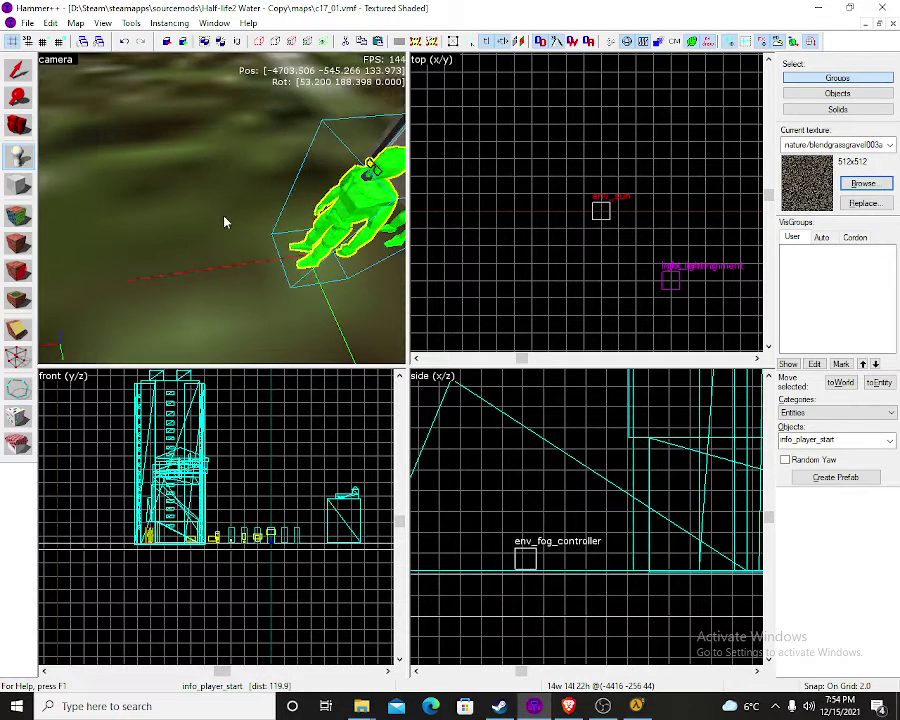
{"action": "key", "text": "z"}
{"action": "key", "text": "z"}
{"action": "left_click", "coordinate": [223, 210]}
{"action": "key", "text": "a"}
{"action": "left_click", "coordinate": [209, 231]}
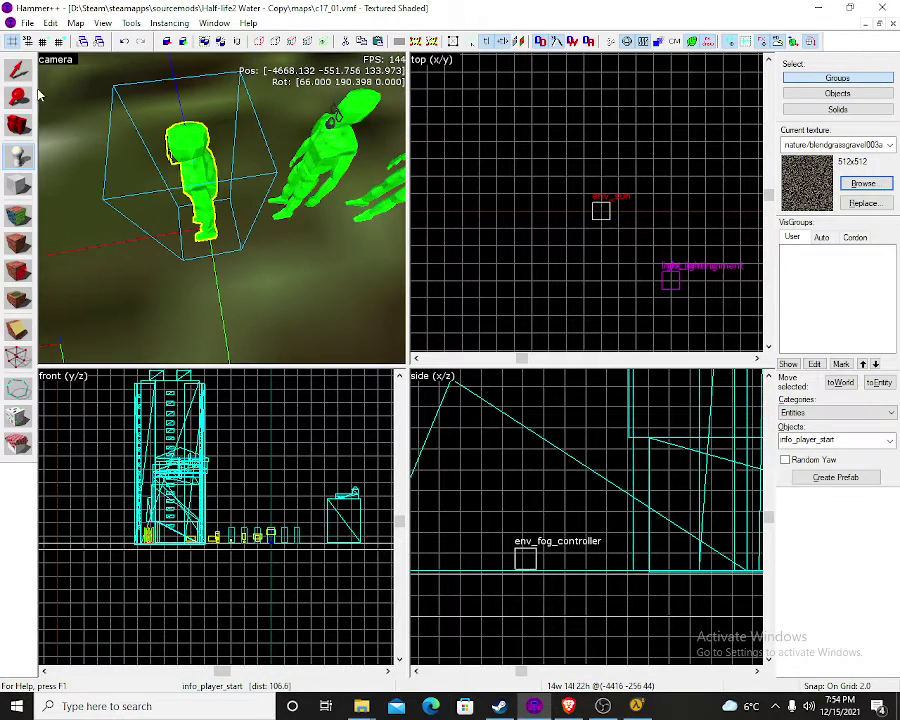
Dismiss the ground group's properties and open those of the most recently placed info_player_start
{"action": "left_click", "coordinate": [20, 74]}
{"action": "double_click", "coordinate": [282, 236]}
{"action": "left_click", "coordinate": [710, 486]}
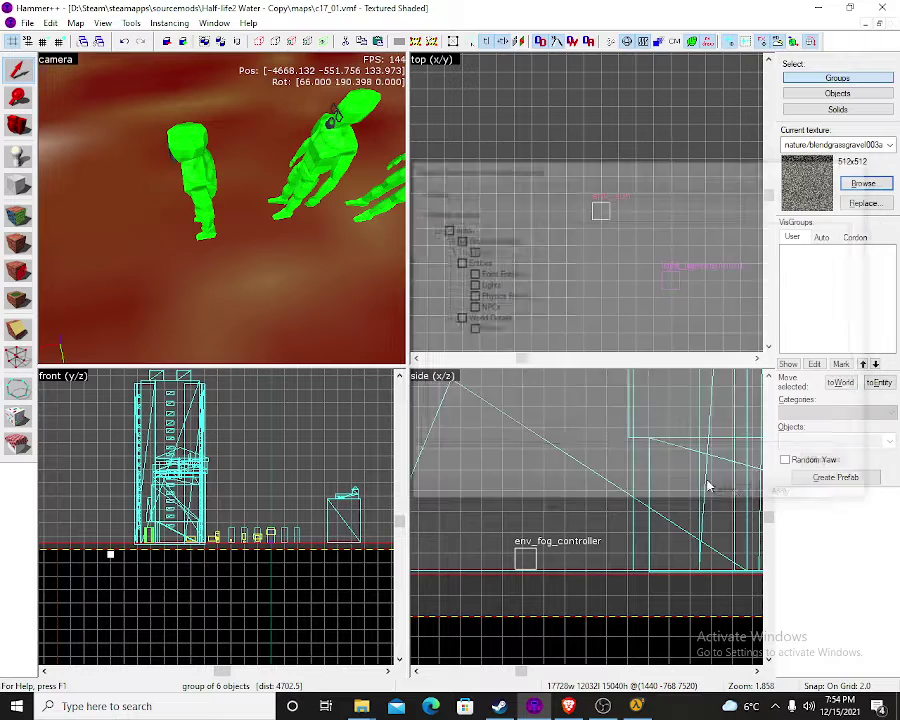
{"action": "double_click", "coordinate": [210, 185]}
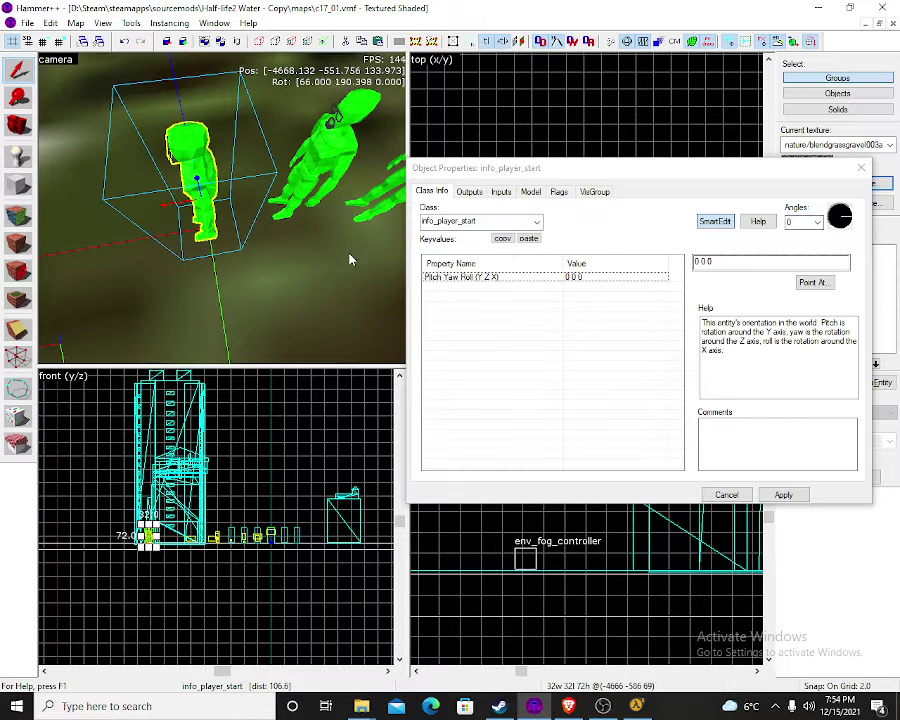
{"action": "left_click", "coordinate": [461, 221]}
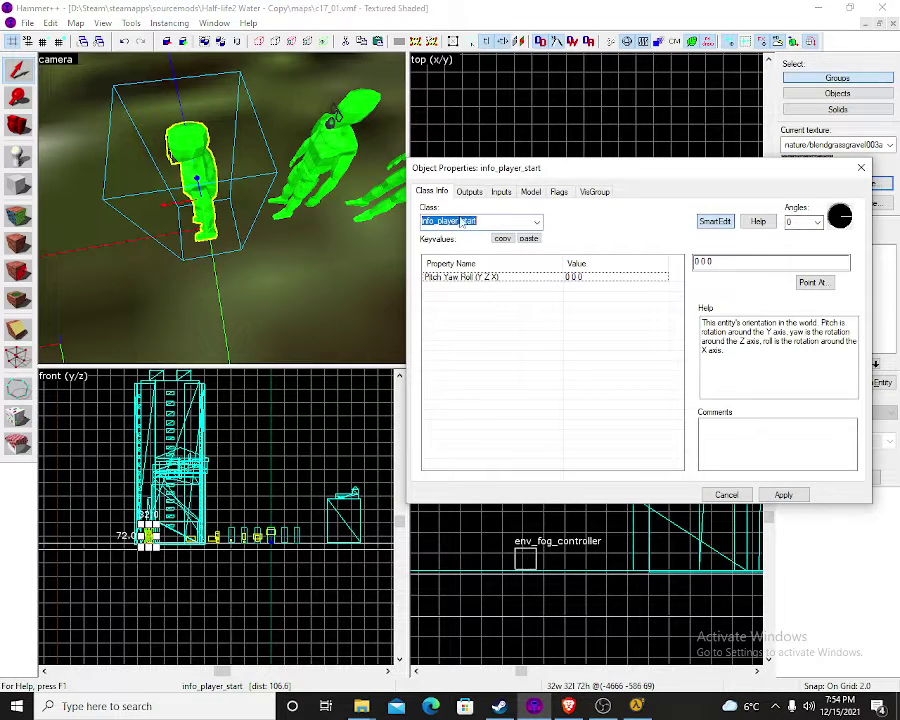
{"action": "type", "text": "overwa"}
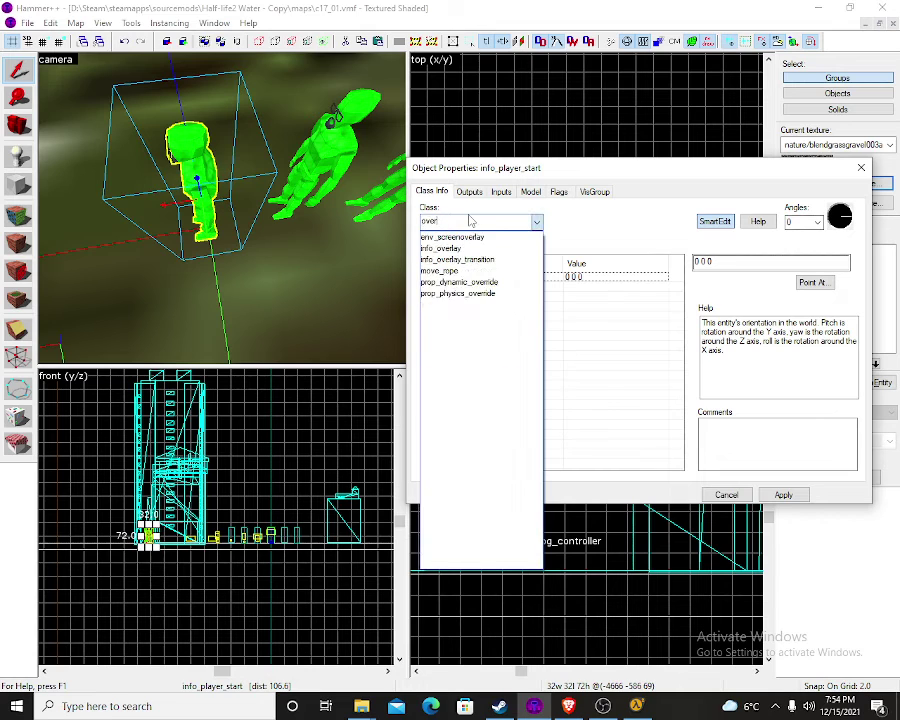
{"action": "key", "text": "BackSpace"}
{"action": "key", "text": "BackSpace"}
{"action": "key", "text": "BackSpace"}
{"action": "key", "text": "BackSpace"}
{"action": "key", "text": "BackSpace"}
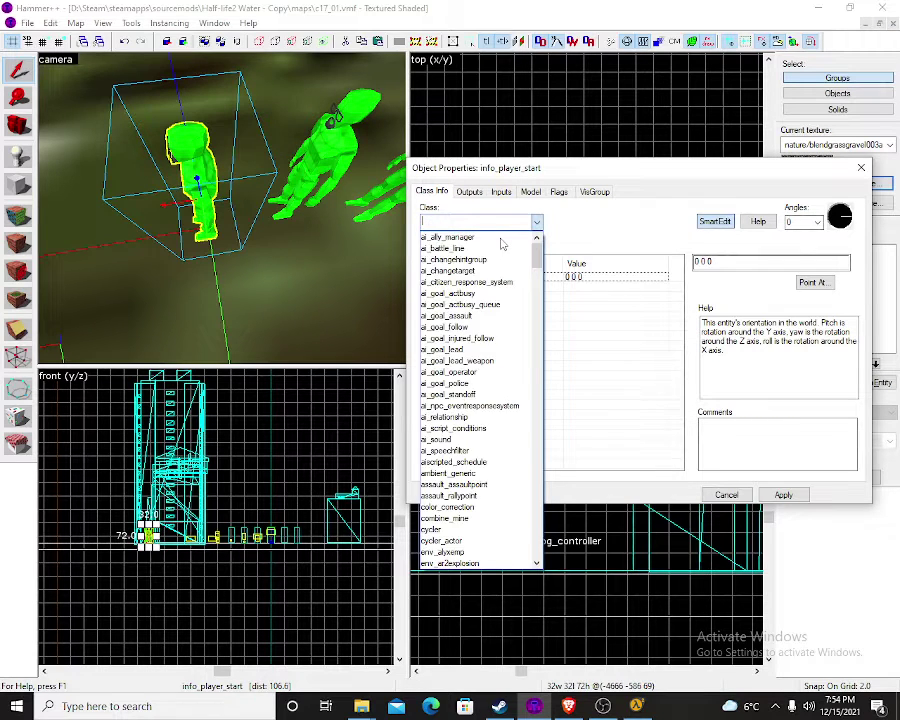
Filter the entity classes by "npc" and apply npc_bullseye to the selected info_player_start
{"action": "type", "text": "npc"}
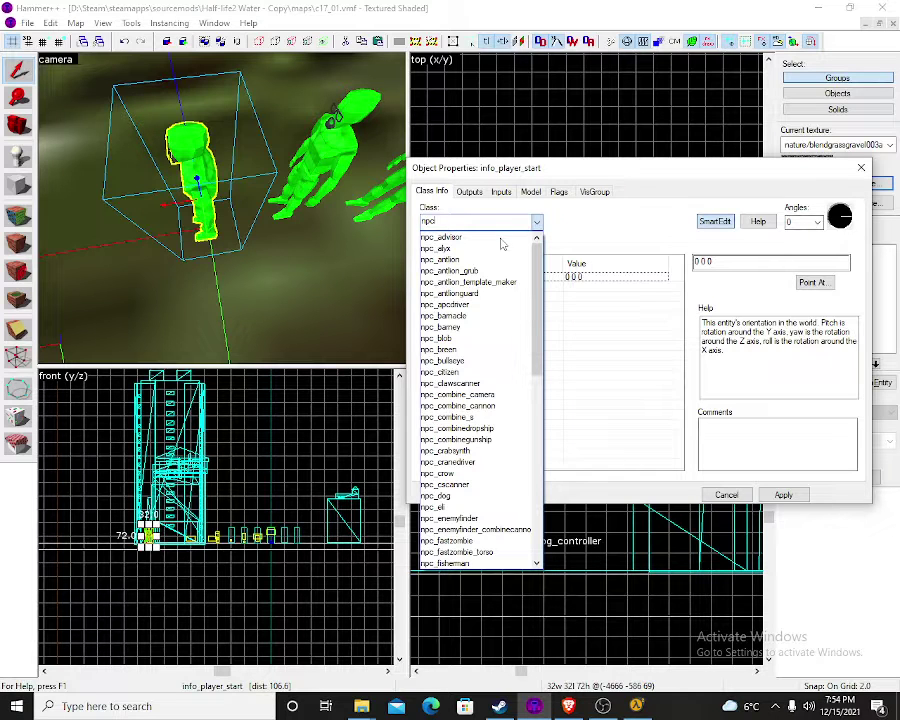
{"action": "left_click", "coordinate": [443, 360]}
{"action": "left_click", "coordinate": [783, 494]}
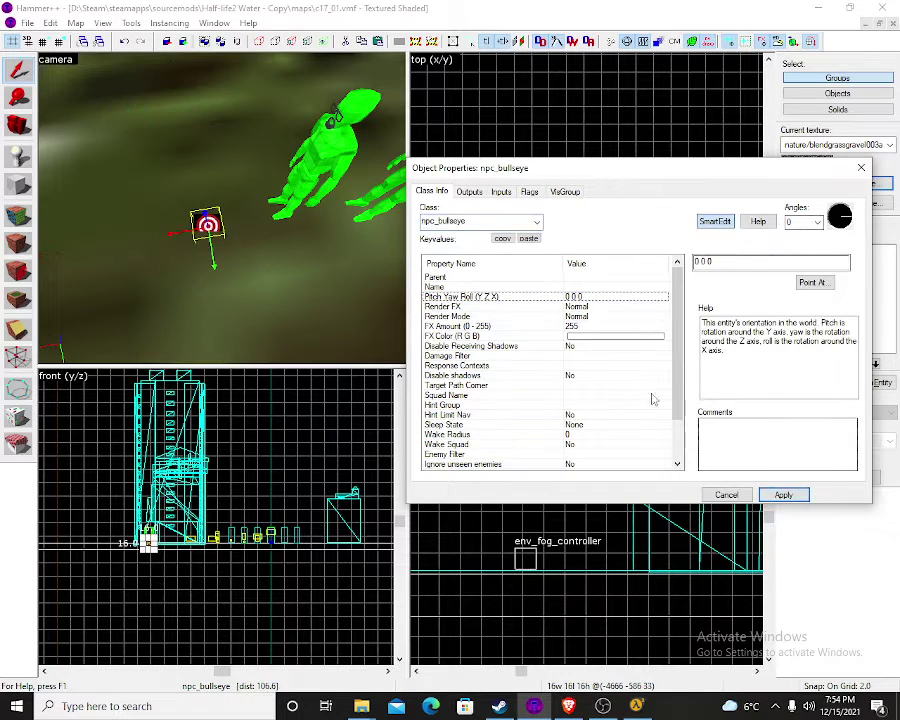
Change the selected entity's class to npc_combine_s and apply it
{"action": "left_click", "coordinate": [536, 222]}
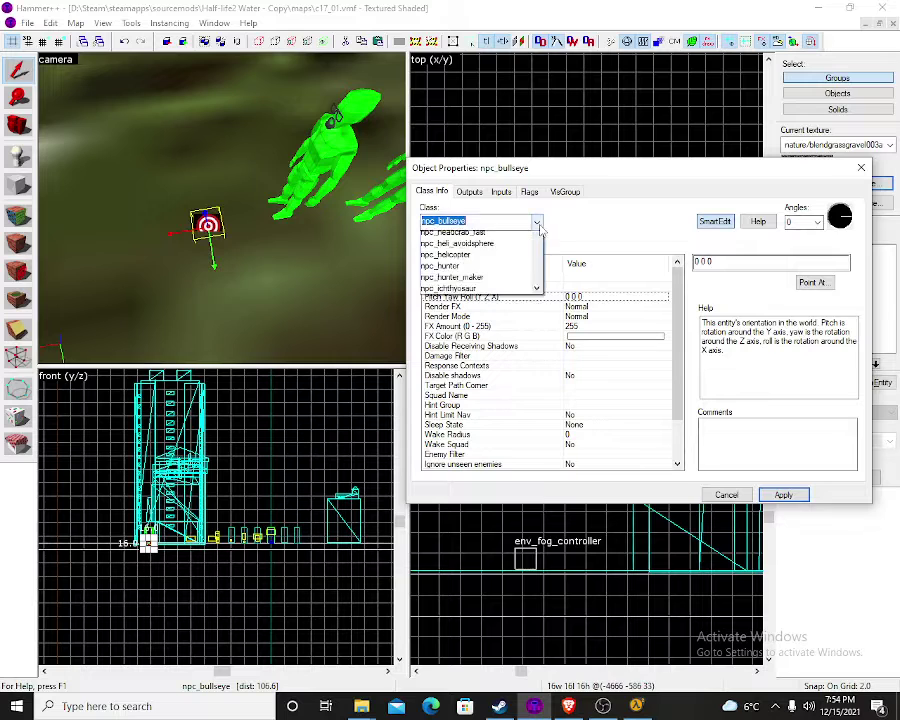
{"action": "left_click", "coordinate": [452, 293]}
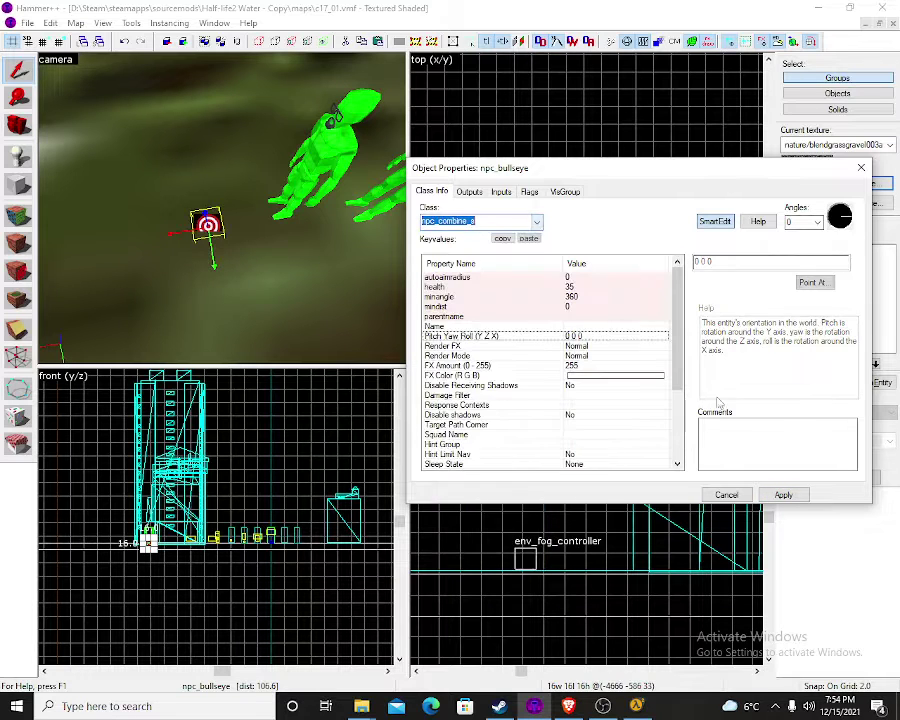
{"action": "left_click", "coordinate": [783, 494]}
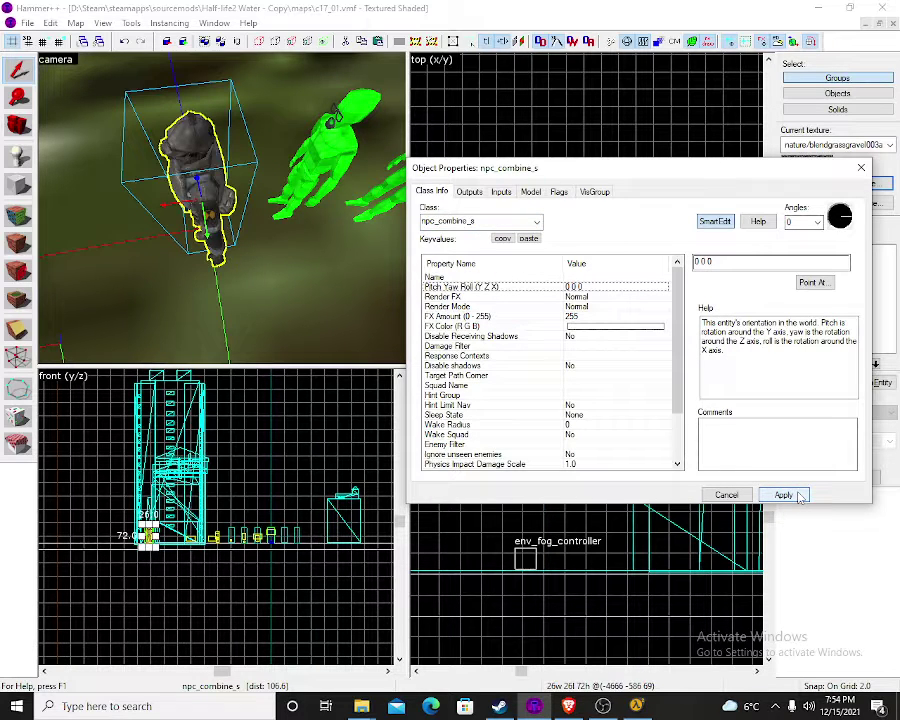
Set the npc_combine_s soldier's Weapons property to AR2, apply it and close the properties
{"action": "key", "text": "z"}
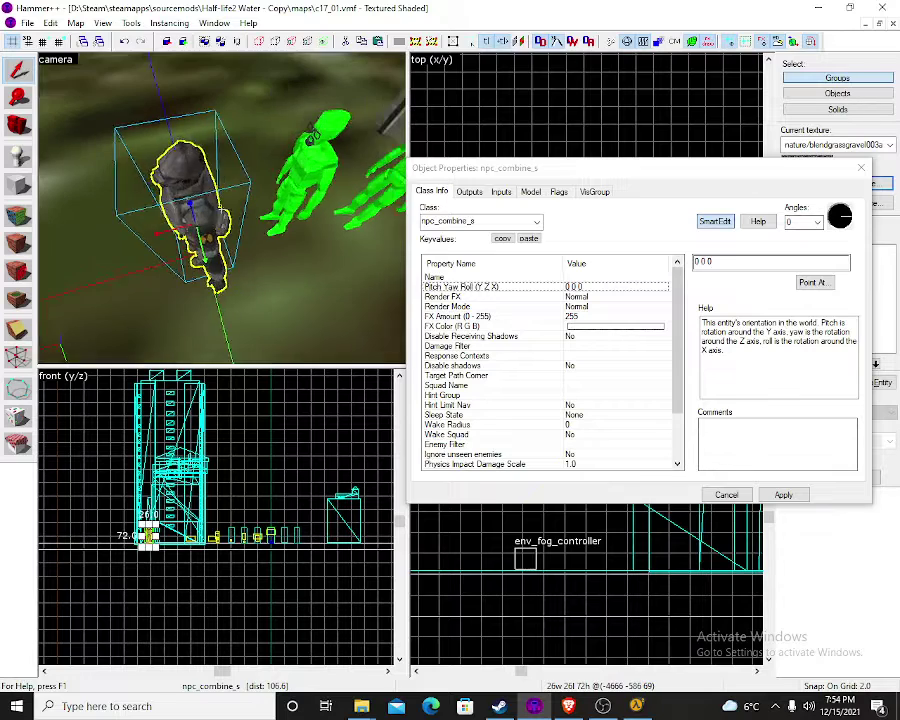
{"action": "key", "text": "a"}
{"action": "key", "text": "z"}
{"action": "scroll", "coordinate": [483, 338], "scroll_direction": "down", "scroll_amount": 1}
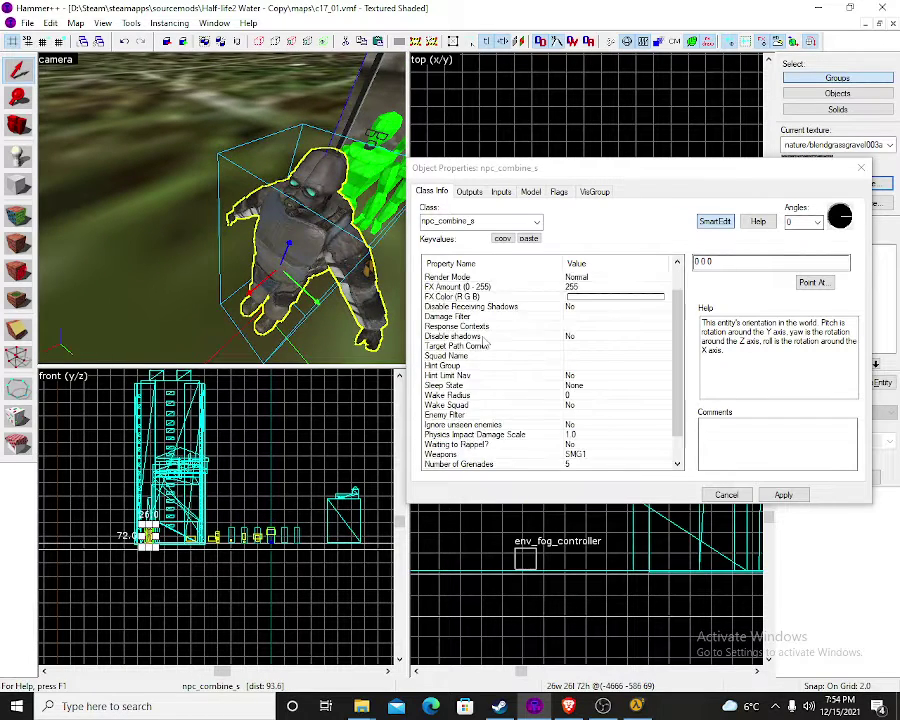
{"action": "scroll", "coordinate": [490, 360], "scroll_direction": "down", "scroll_amount": 1}
{"action": "left_click", "coordinate": [534, 465]}
{"action": "left_click", "coordinate": [558, 443]}
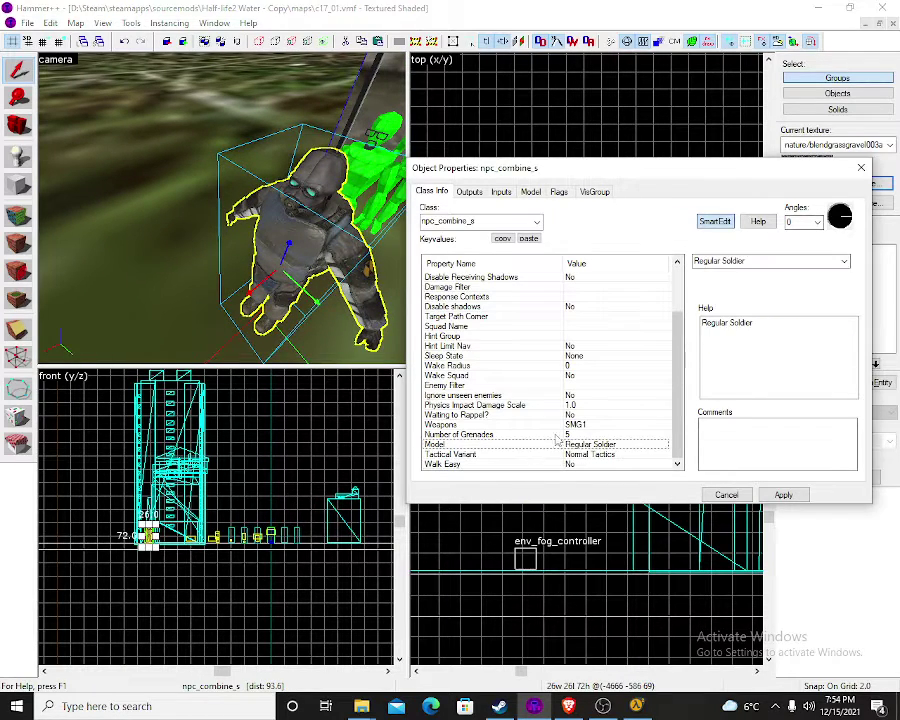
{"action": "left_click", "coordinate": [566, 425]}
{"action": "key", "text": "Up"}
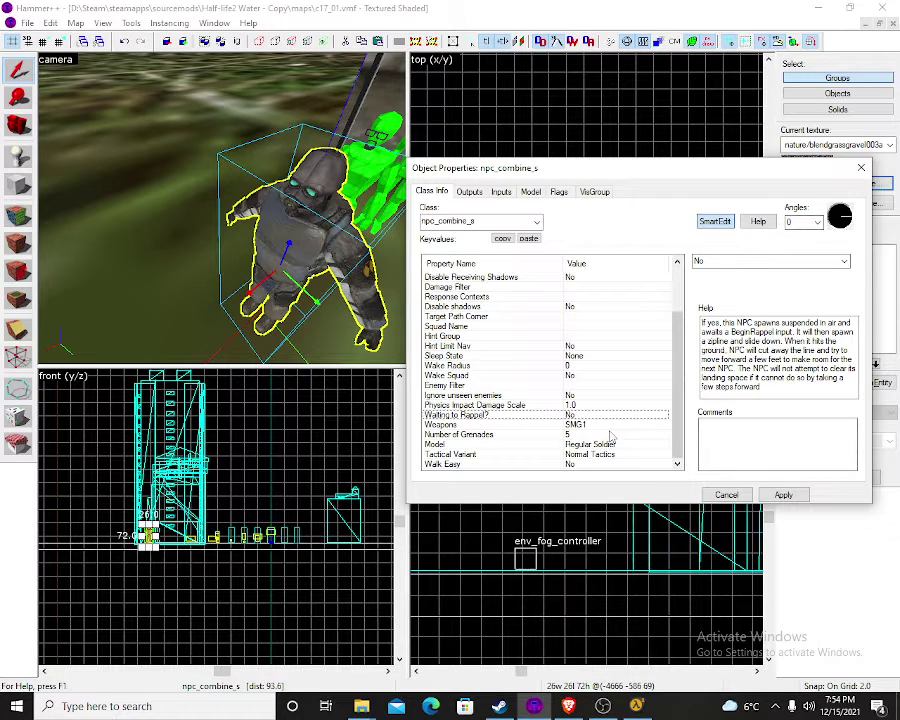
{"action": "left_click", "coordinate": [612, 425]}
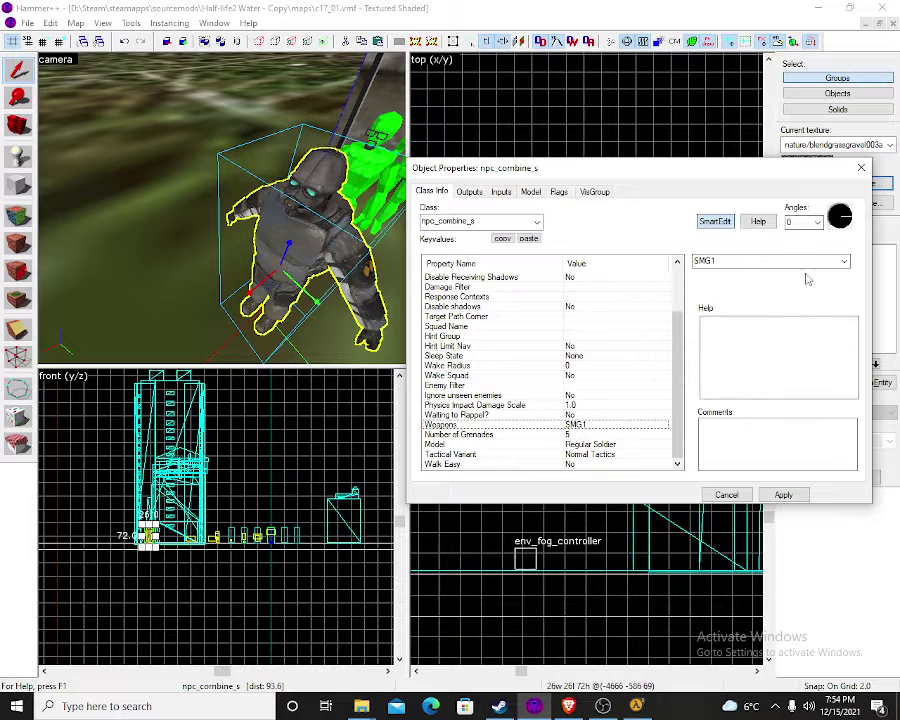
{"action": "left_click", "coordinate": [770, 261]}
{"action": "left_click", "coordinate": [755, 274]}
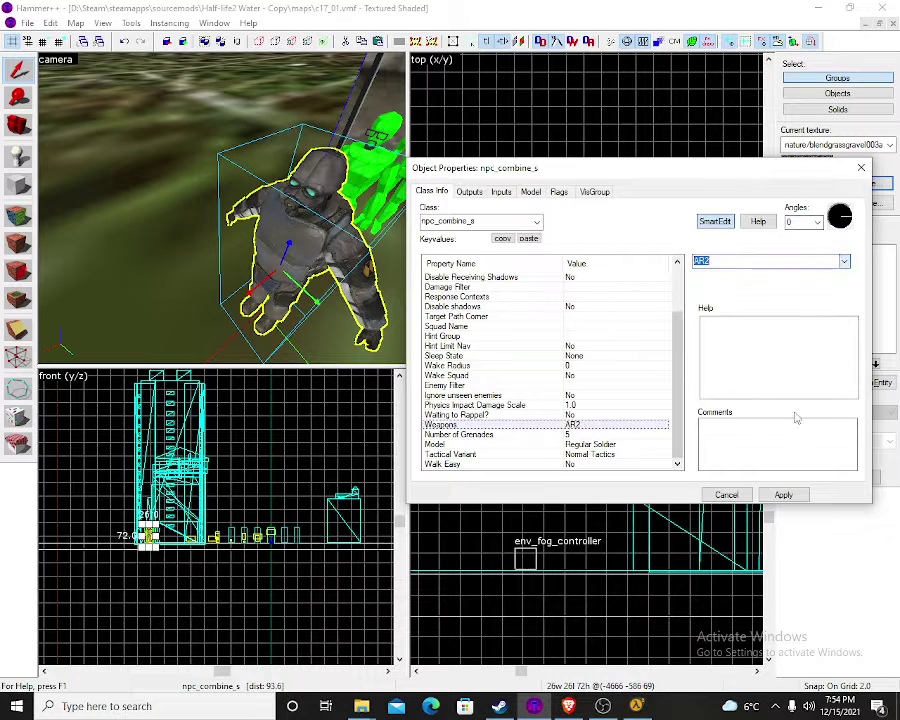
{"action": "left_click", "coordinate": [783, 494]}
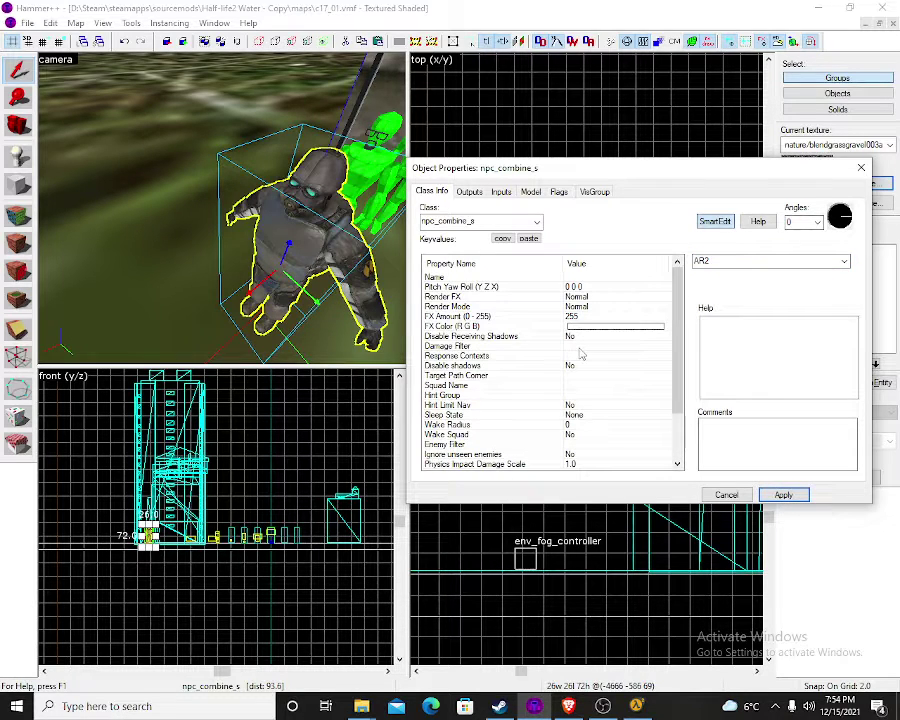
{"action": "scroll", "coordinate": [580, 353], "scroll_direction": "down", "scroll_amount": 2}
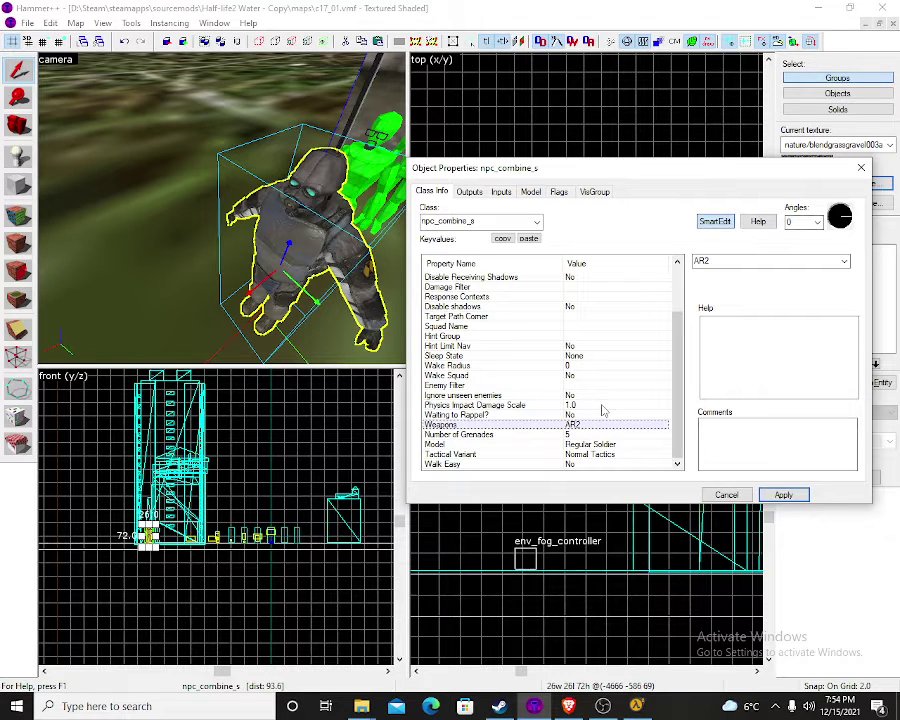
{"action": "left_click", "coordinate": [726, 494]}
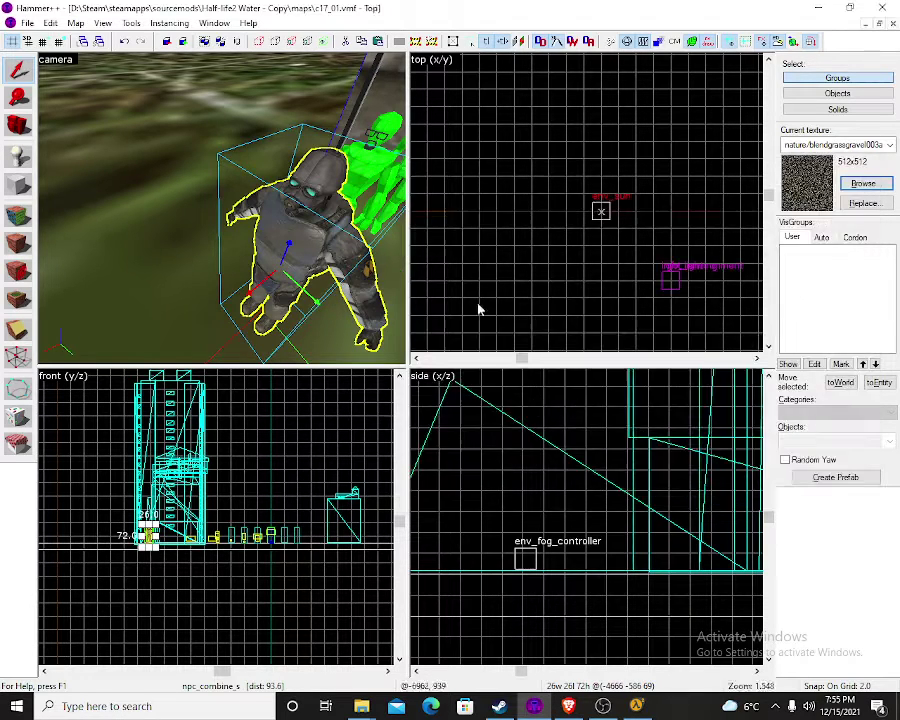
Delete the leftover info_player_start entities standing beside the Combine soldier
{"action": "key", "text": "z"}
{"action": "key", "text": "d"}
{"action": "key", "text": "z"}
{"action": "left_click", "coordinate": [303, 224]}
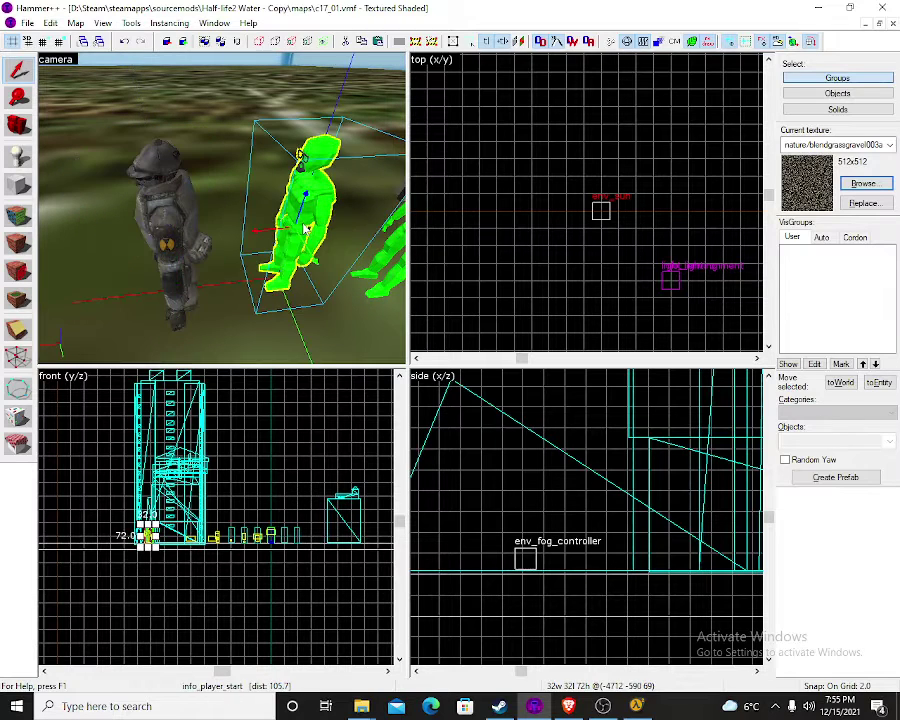
{"action": "key", "text": "Delete"}
{"action": "key", "text": "z"}
{"action": "key", "text": "z"}
{"action": "left_click", "coordinate": [301, 213]}
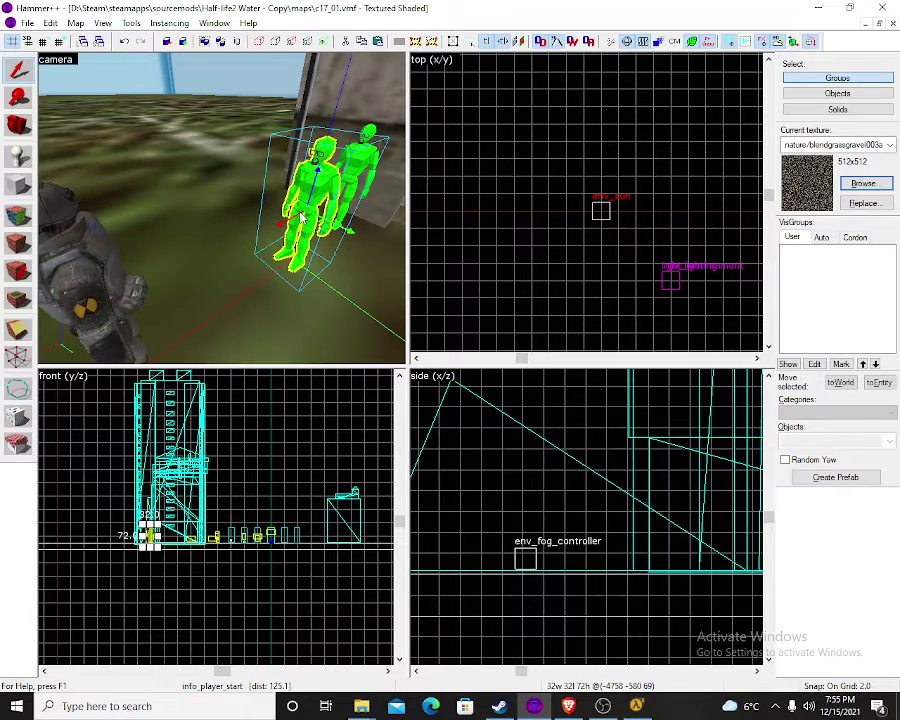
{"action": "key", "text": "Delete"}
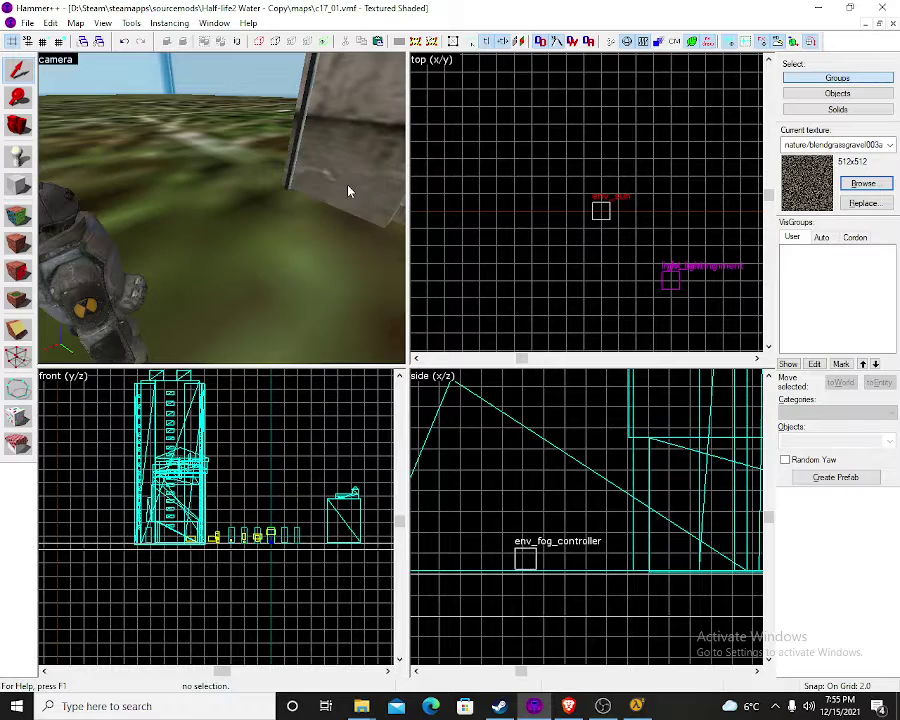
Place several copies of the npc_combine_s soldier on the ground near the tall apartment block's corner
{"action": "left_click", "coordinate": [352, 190]}
{"action": "left_click_drag", "start_coordinate": [350, 190], "coordinate": [350, 192]}
{"action": "key", "text": "z"}
{"action": "key", "text": "d"}
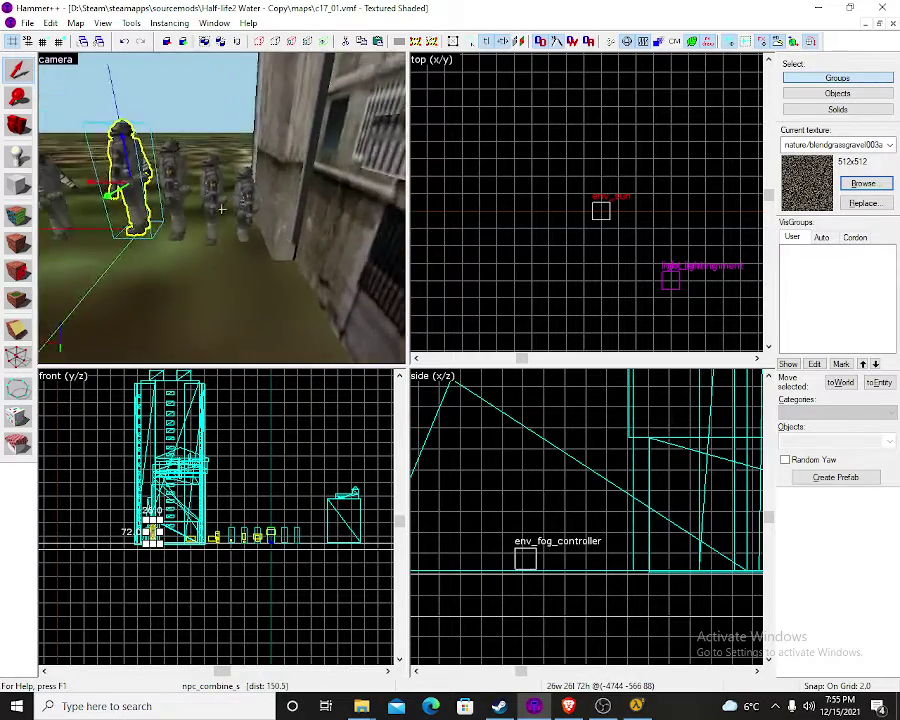
Place an info_player_start entity on the ground beside the player spawn and the citizens
{"action": "key", "text": "w"}
{"action": "key", "text": "z"}
{"action": "key", "text": "a"}
{"action": "key", "text": "z"}
{"action": "key", "text": "s"}
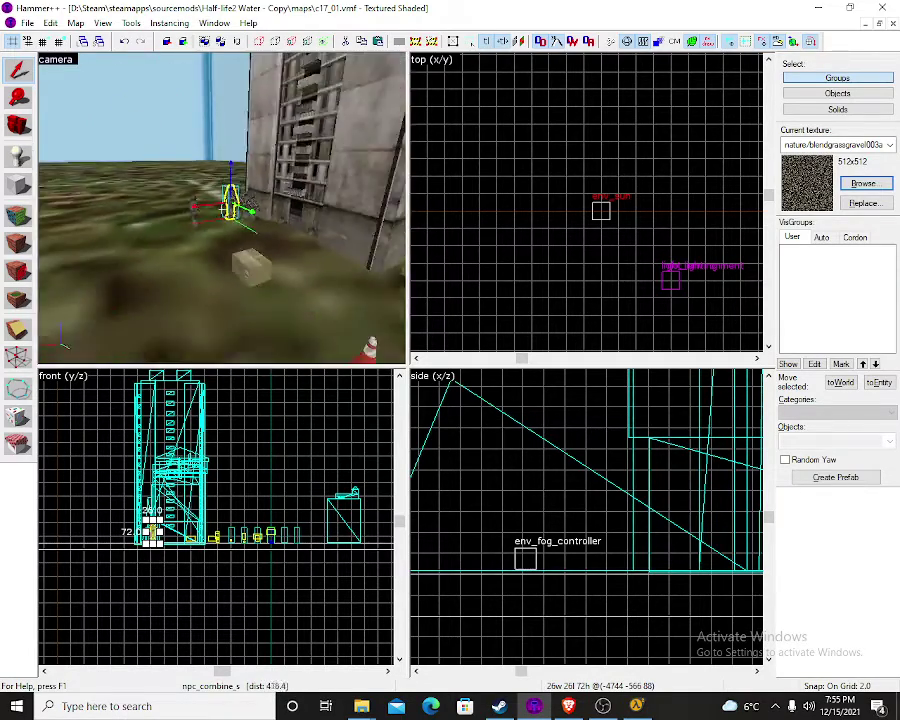
{"action": "key", "text": "w"}
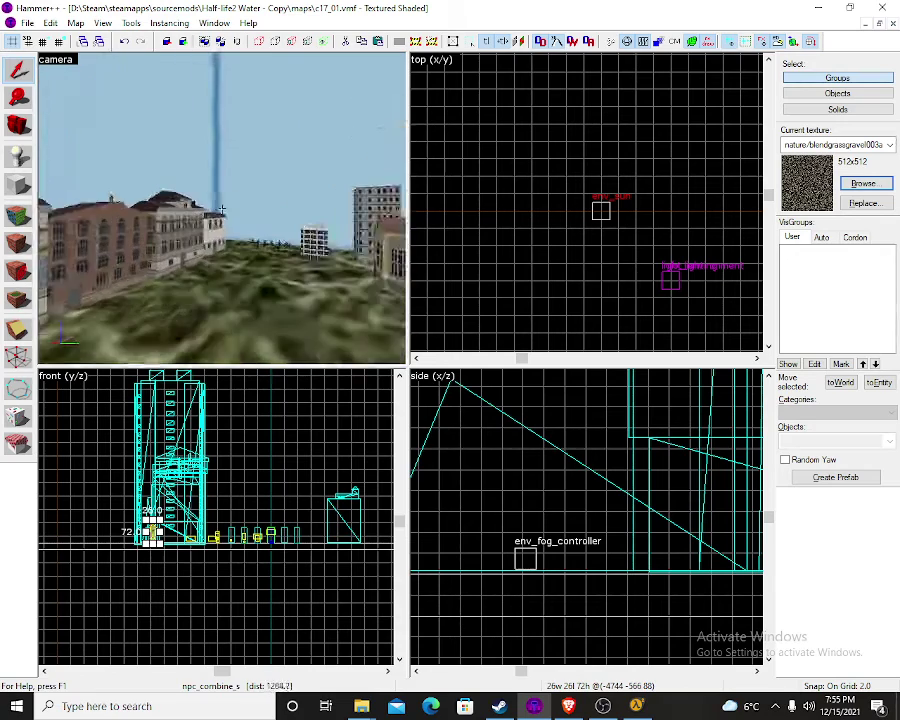
{"action": "key", "text": "w"}
{"action": "key", "text": "s"}
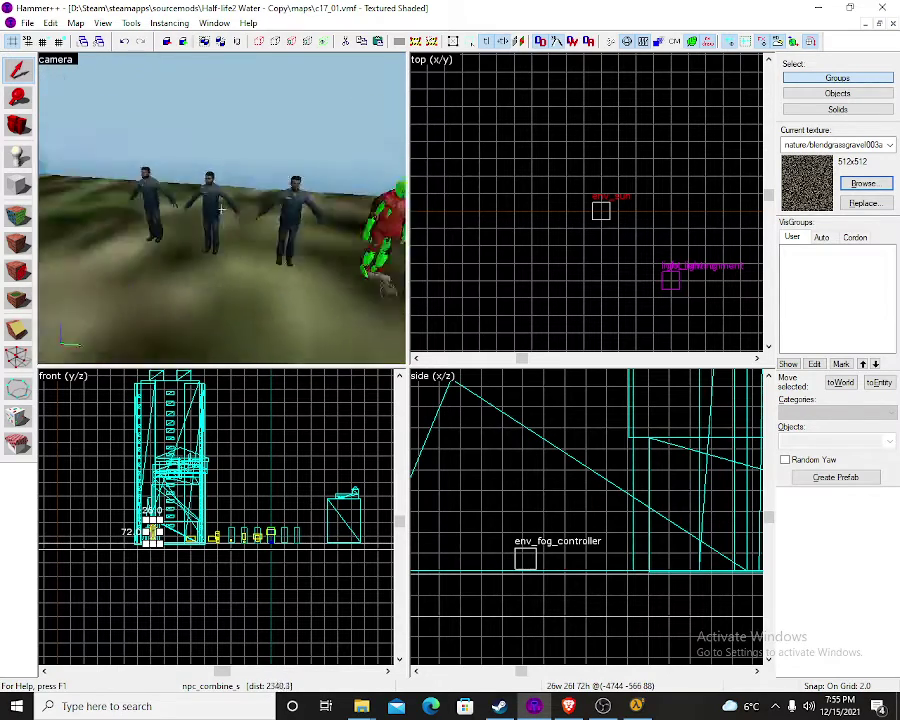
{"action": "key", "text": "w"}
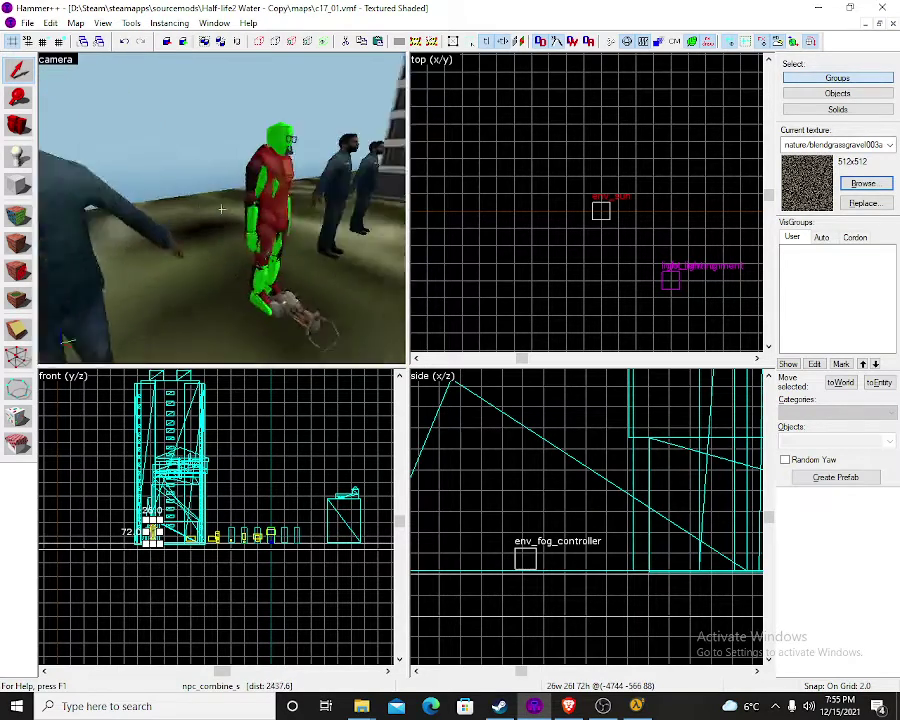
{"action": "key", "text": "z"}
{"action": "left_click", "coordinate": [262, 268]}
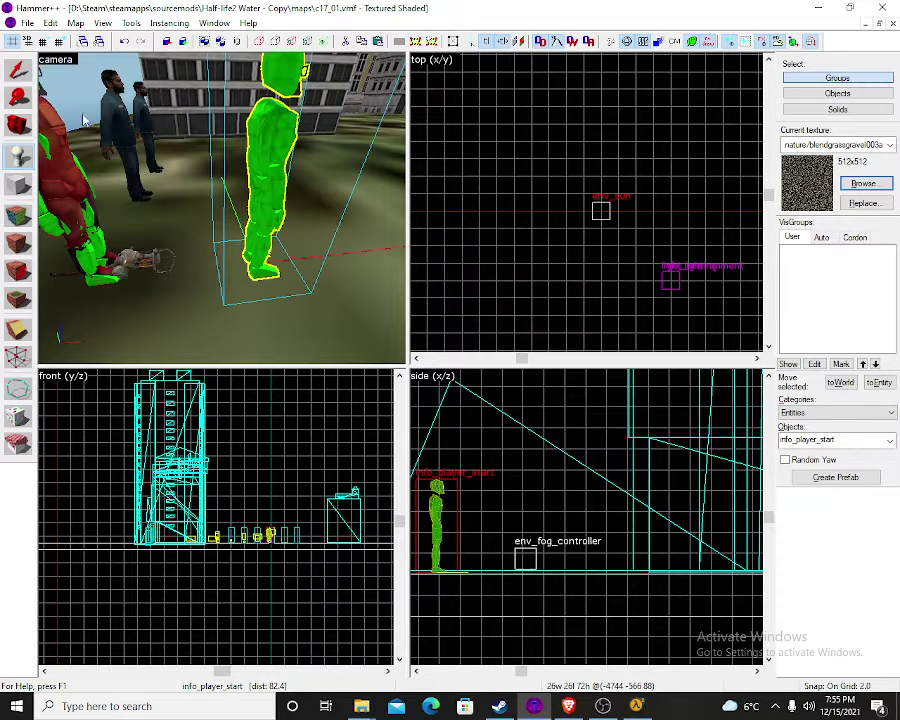
Change the newly placed entity's class to weapon_smg1 and move the weapon onto the player start
{"action": "key", "text": "alt+Return"}
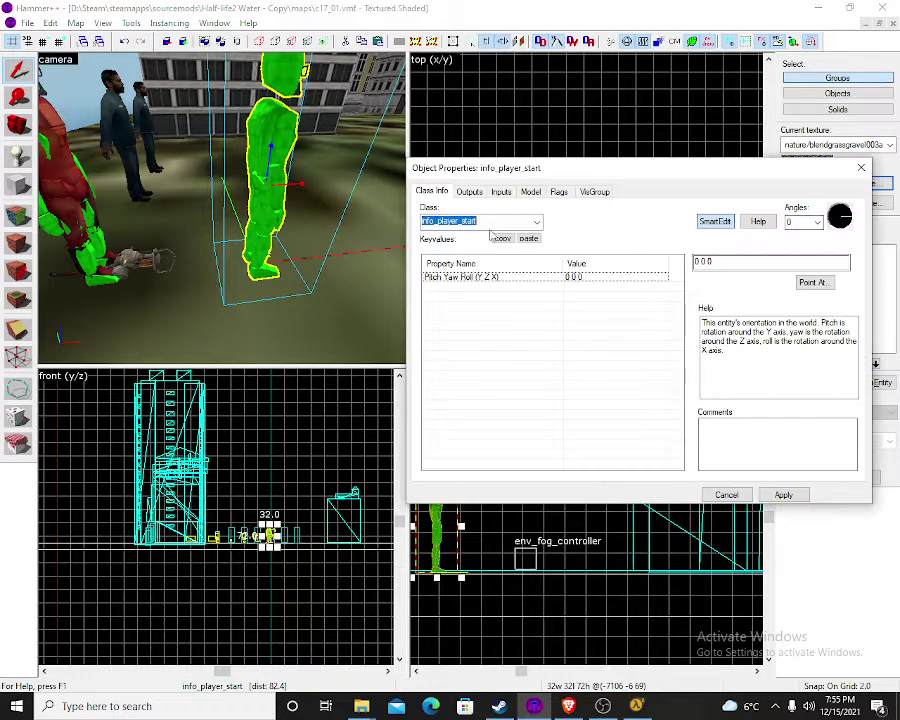
{"action": "type", "text": "smg"}
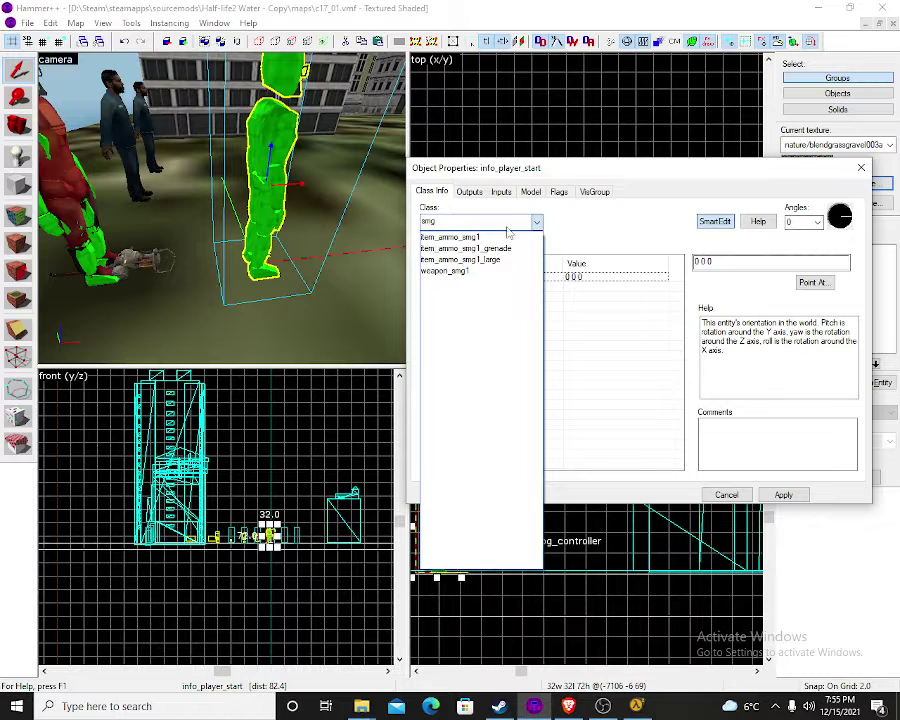
{"action": "left_click", "coordinate": [488, 271]}
{"action": "left_click", "coordinate": [781, 494]}
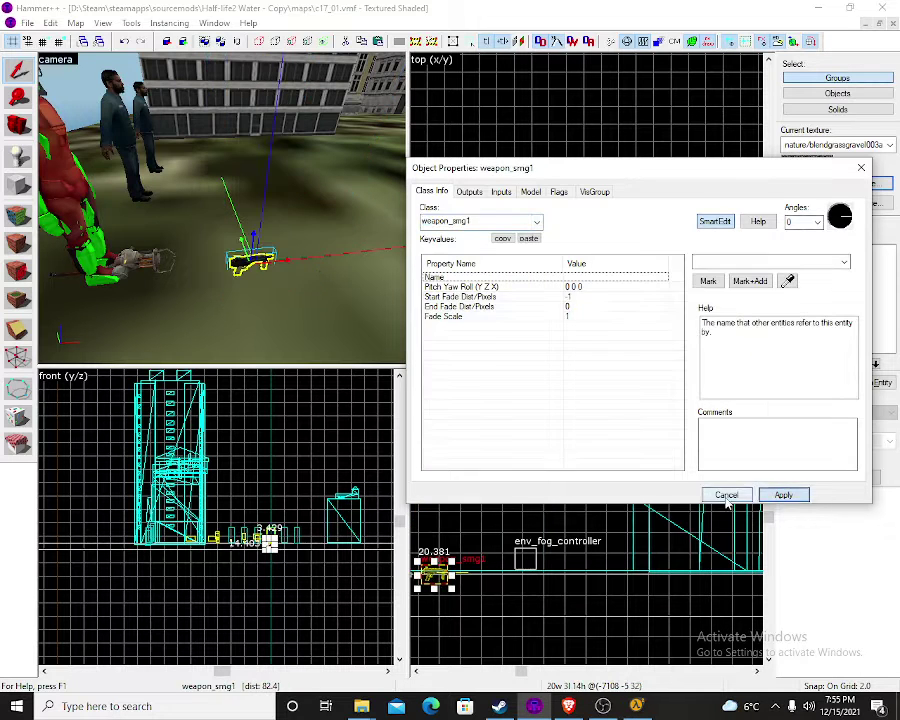
{"action": "left_click", "coordinate": [726, 499]}
{"action": "left_click_drag", "start_coordinate": [434, 575], "coordinate": [440, 545]}
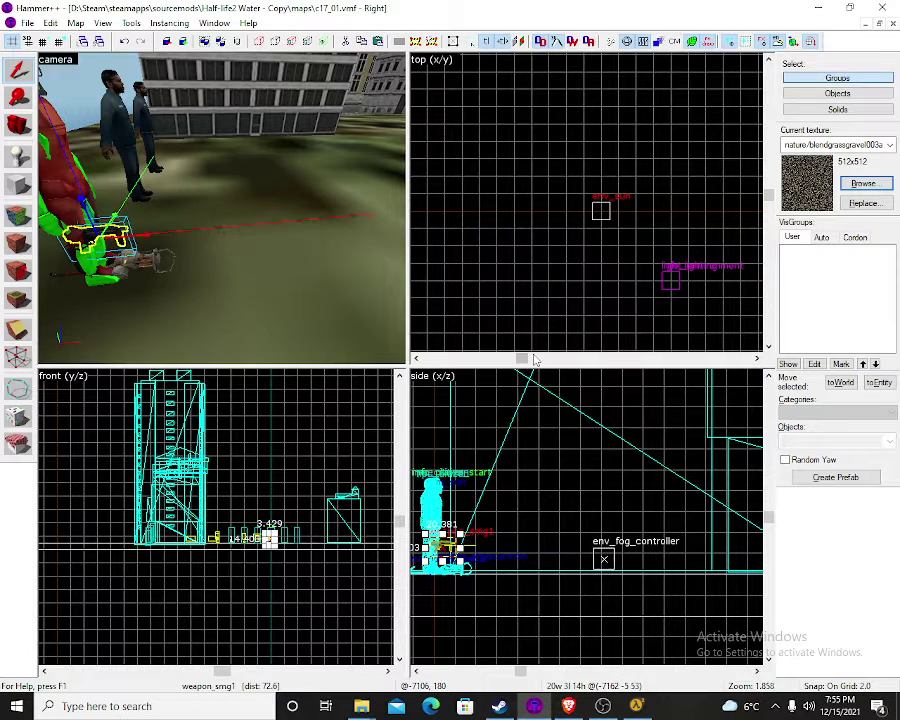
Compile the c17_01 map and let the lighting calculation finish
{"action": "key", "text": "F9"}
{"action": "key", "text": "Escape"}
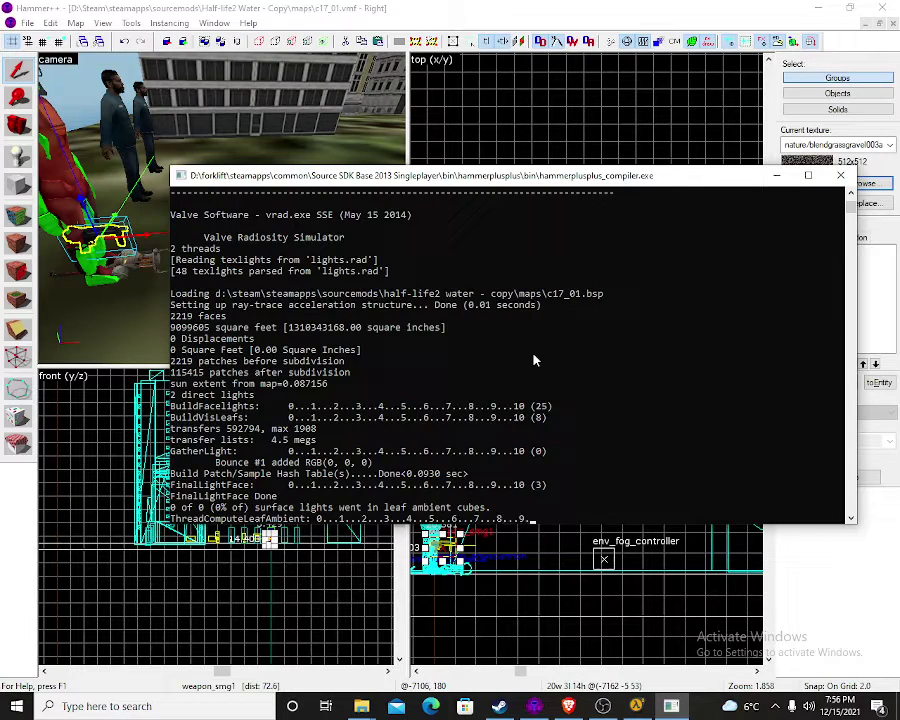
{"action": "key", "text": "Return"}
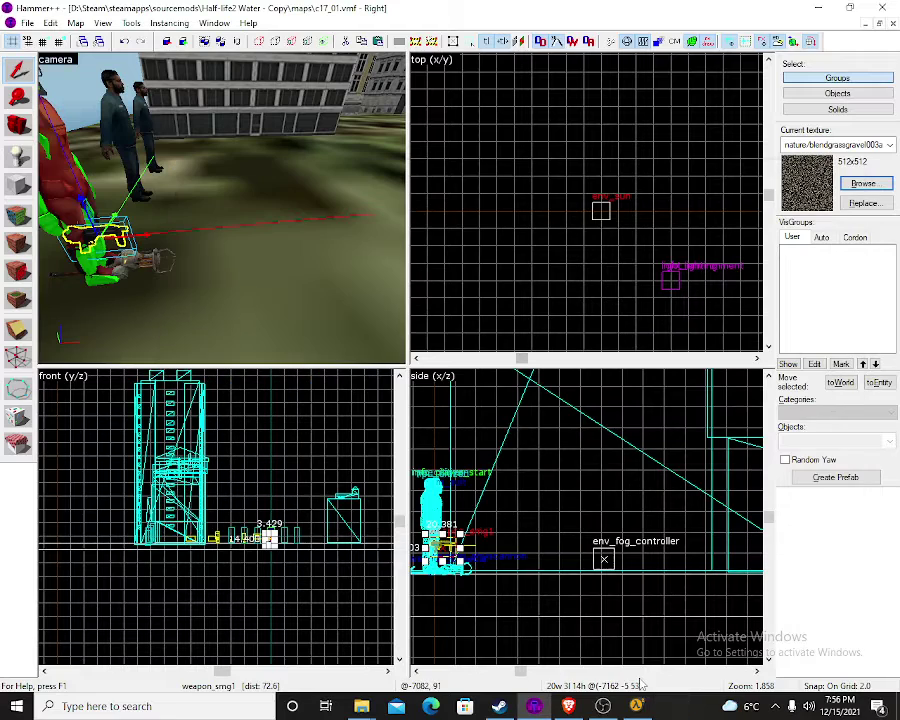
Switch to the running Half-life2 Watert game and load c17_01 with the console's map command
{"action": "left_click", "coordinate": [499, 706]}
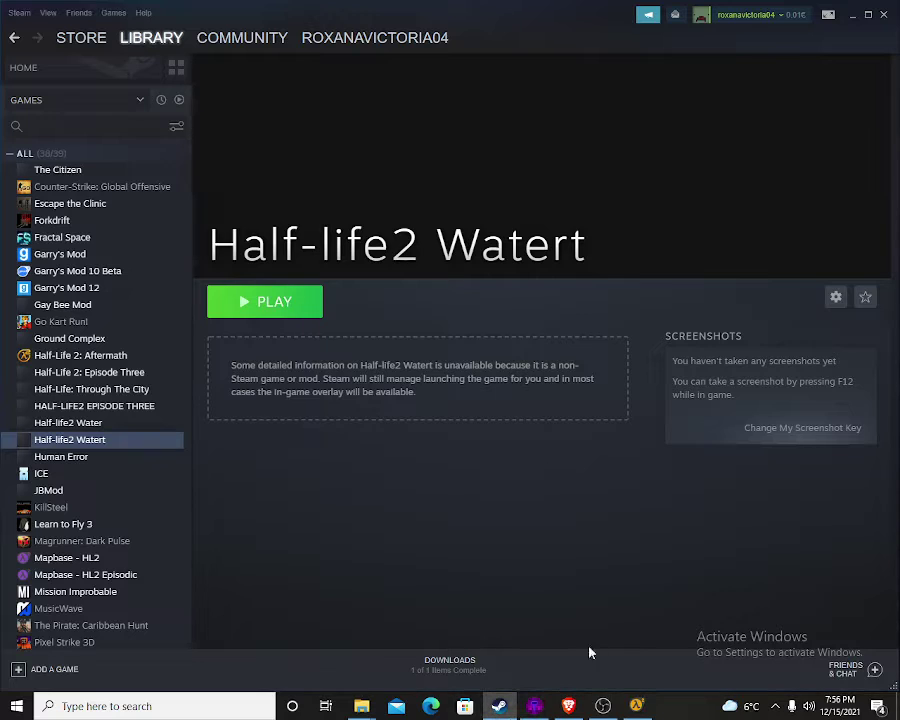
{"action": "type", "text": "map"}
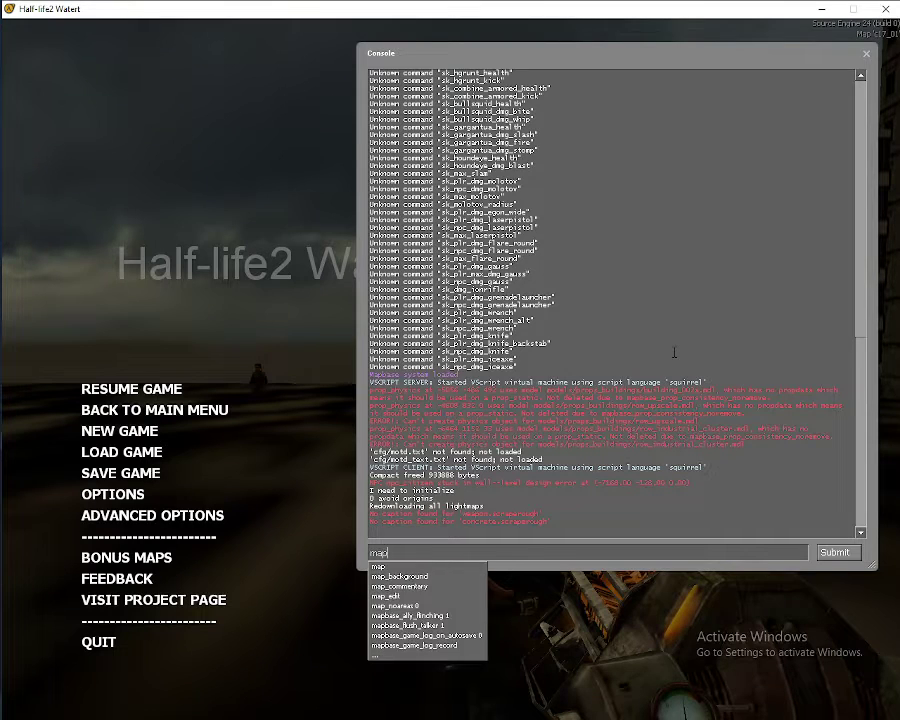
{"action": "key", "text": "Up"}
{"action": "key", "text": "Up"}
{"action": "key", "text": "Up"}
{"action": "key", "text": "Up"}
{"action": "key", "text": "Up"}
{"action": "key", "text": "Up"}
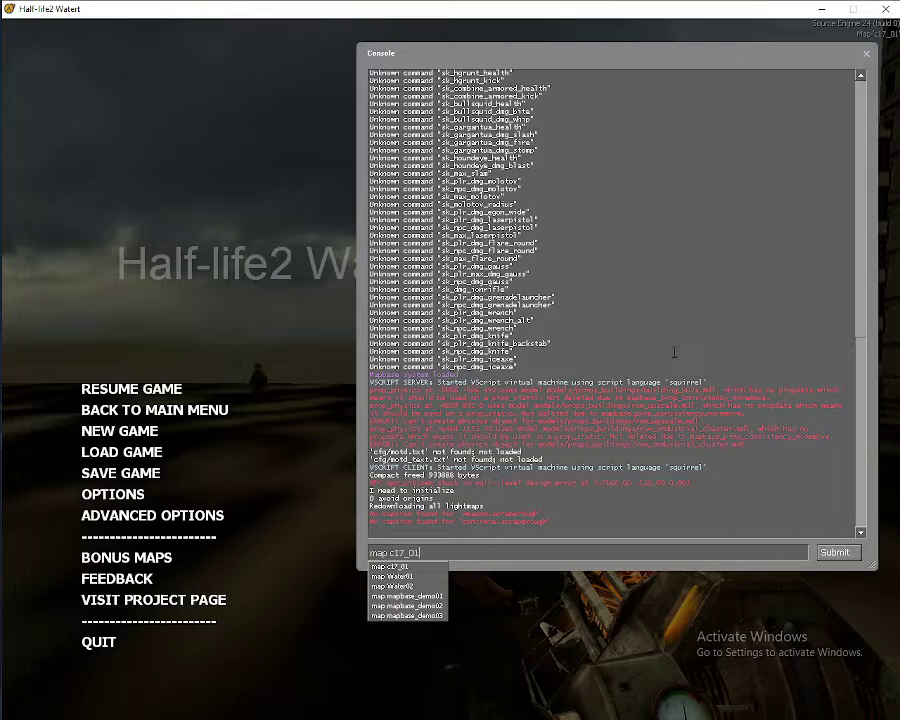
{"action": "key", "text": "Return"}
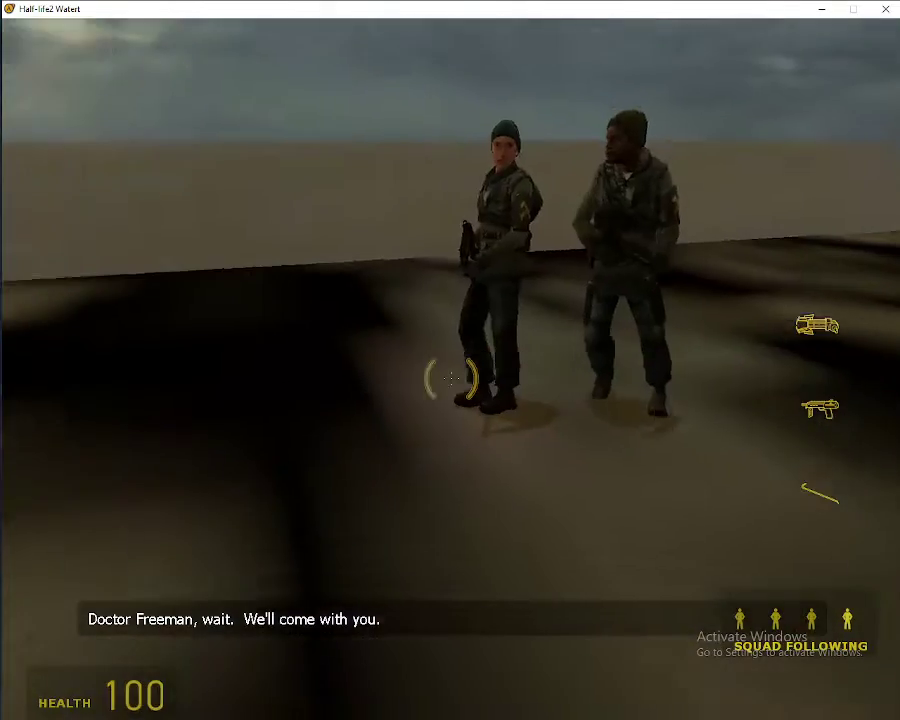
Look around the spawn area with the citizen squad and switch from the gravity gun to the SMG
{"action": "key", "text": "q"}
{"action": "key", "text": "d"}
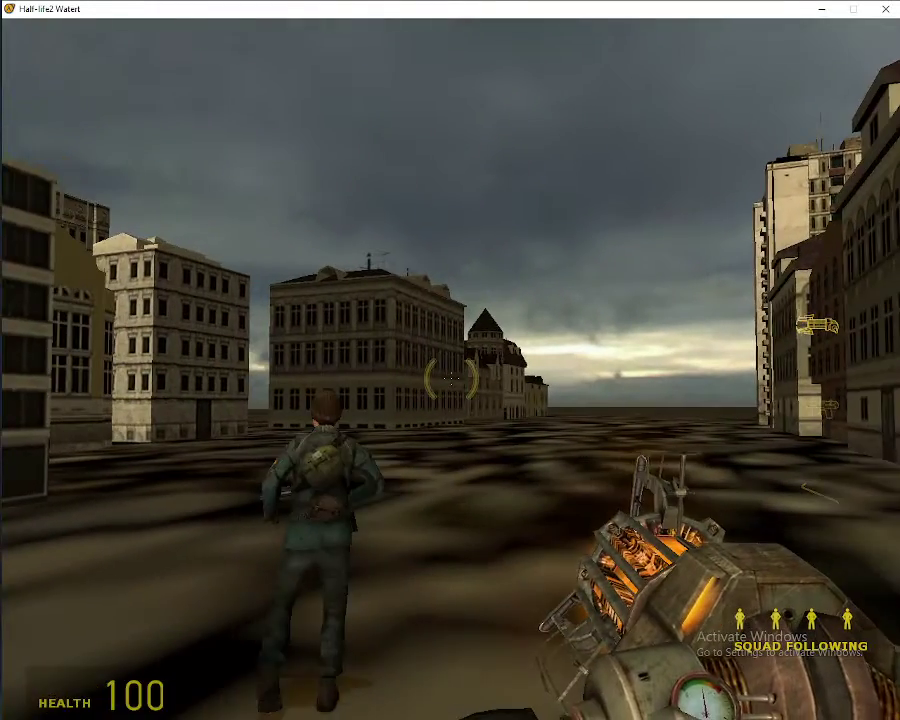
{"action": "key", "text": "s"}
{"action": "scroll", "coordinate": [450, 380], "scroll_direction": "down", "scroll_amount": 1}
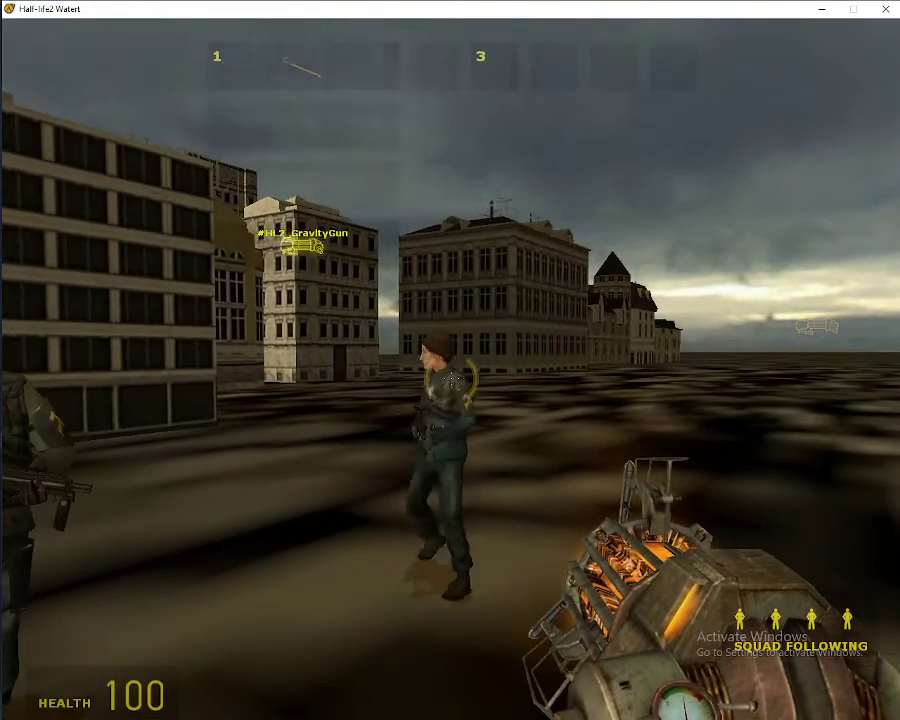
{"action": "scroll", "coordinate": [450, 380], "scroll_direction": "down", "scroll_amount": 1}
{"action": "left_click", "coordinate": [450, 380]}
{"action": "left_click", "coordinate": [452, 380]}
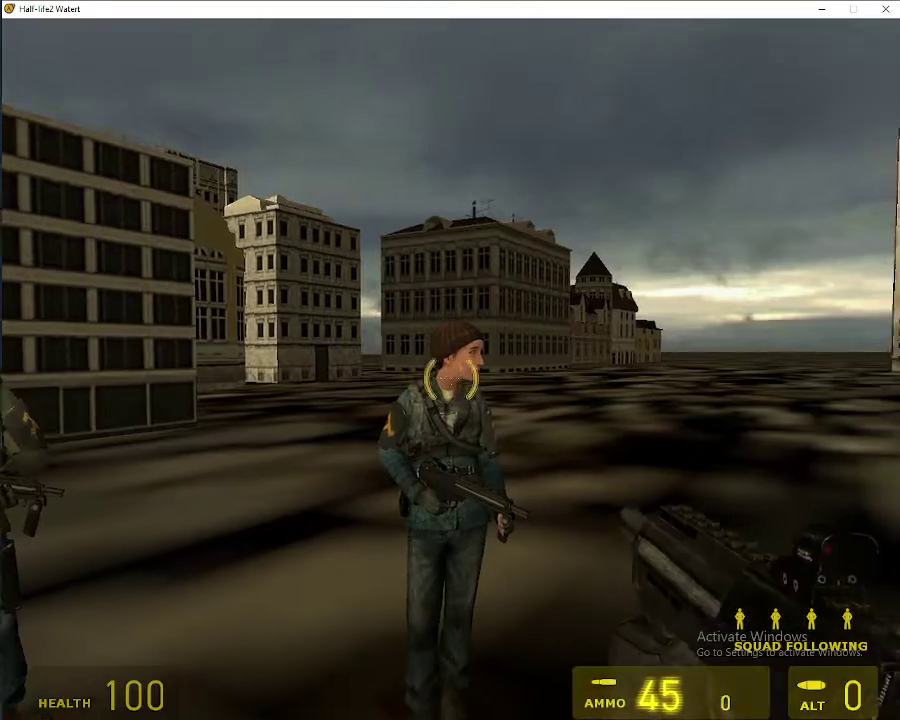
Sprint down the street to the tall apartment block where the Combine soldiers are placed
{"action": "key", "text": "shift+w"}
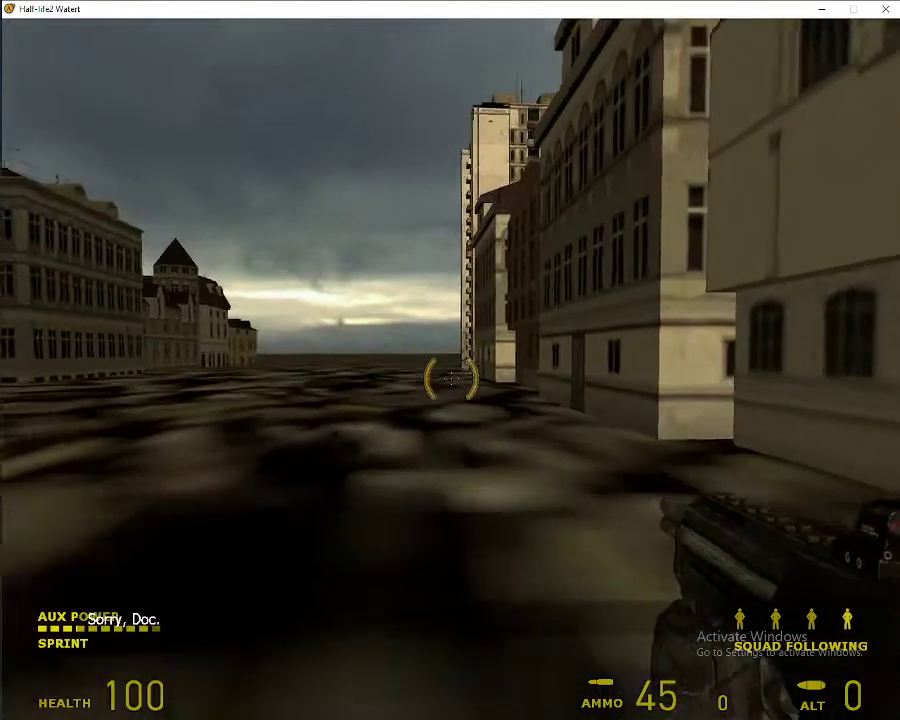
{"action": "key", "text": "shift+w"}
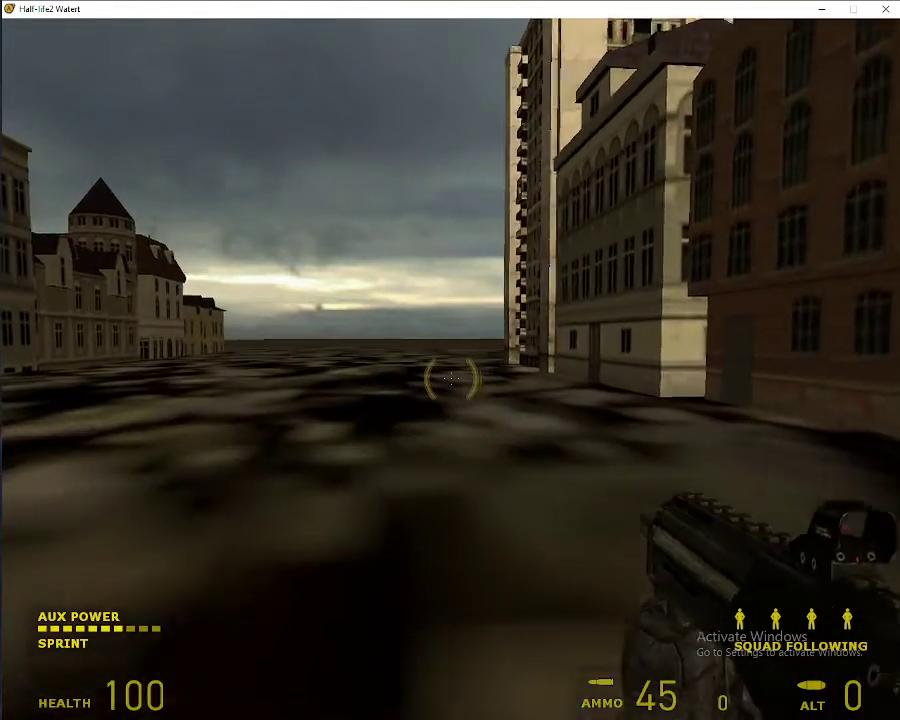
{"action": "key", "text": "shift+w"}
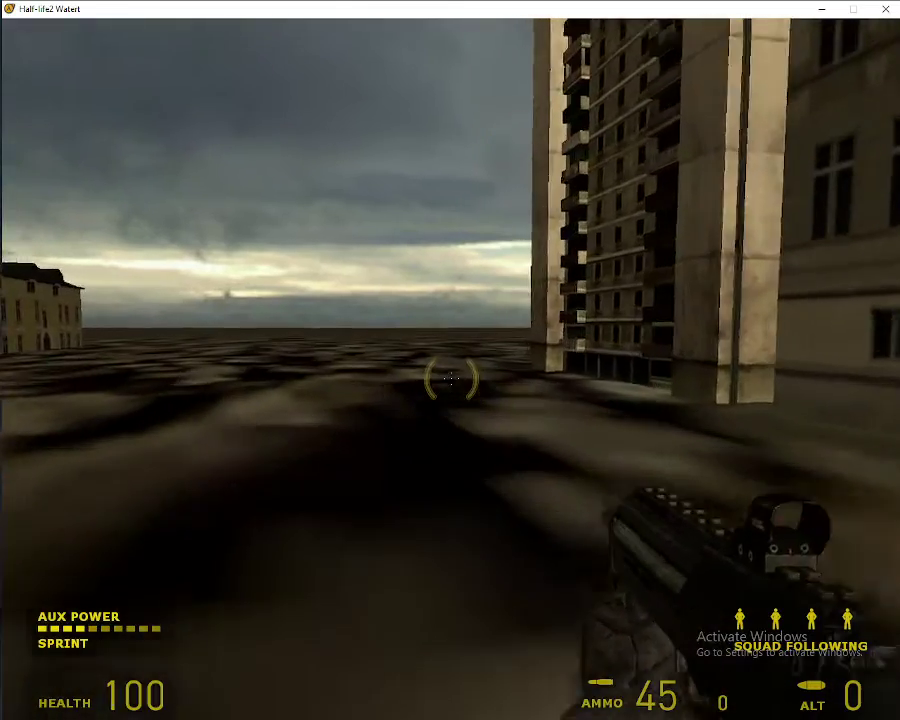
{"action": "key", "text": "shift+w"}
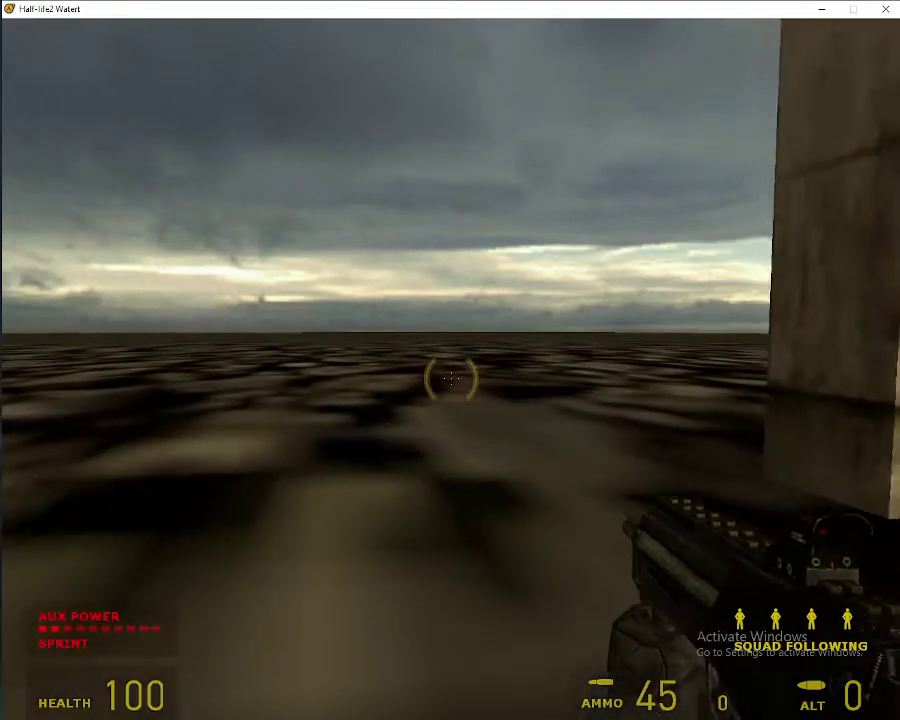
{"action": "key", "text": "w"}
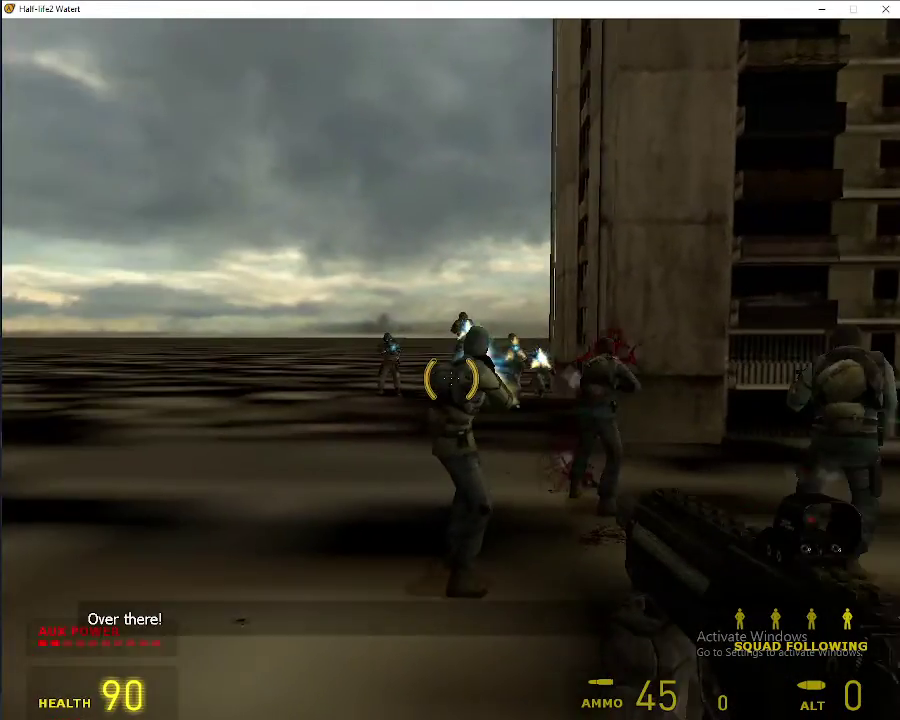
Test the fight by shooting the Combine soldiers with the SMG, and run around the apartment block
{"action": "left_click", "coordinate": [452, 380]}
{"action": "left_click", "coordinate": [452, 380]}
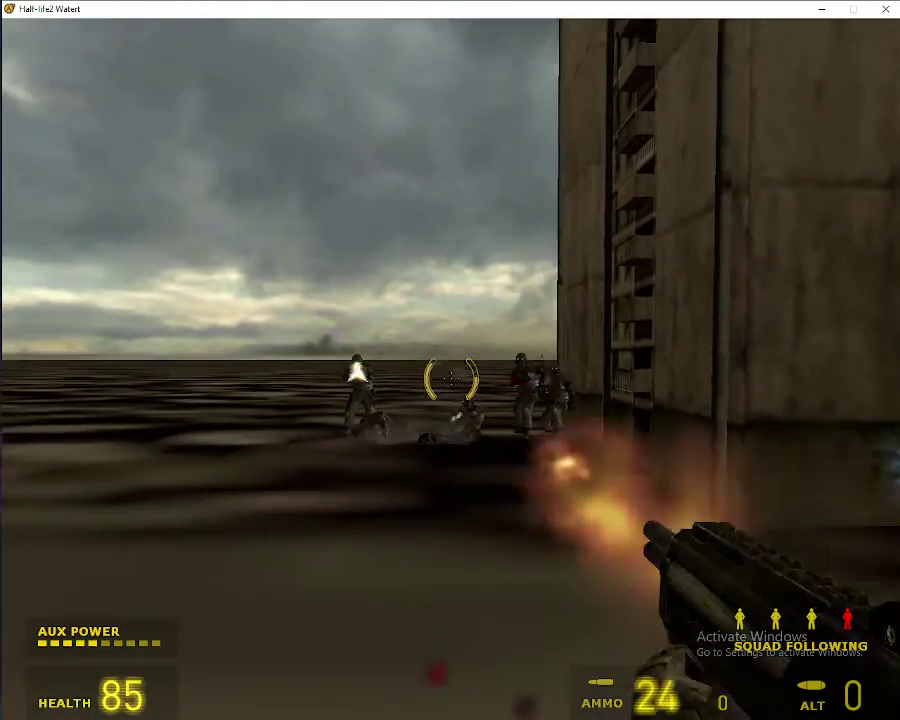
{"action": "left_click", "coordinate": [452, 380]}
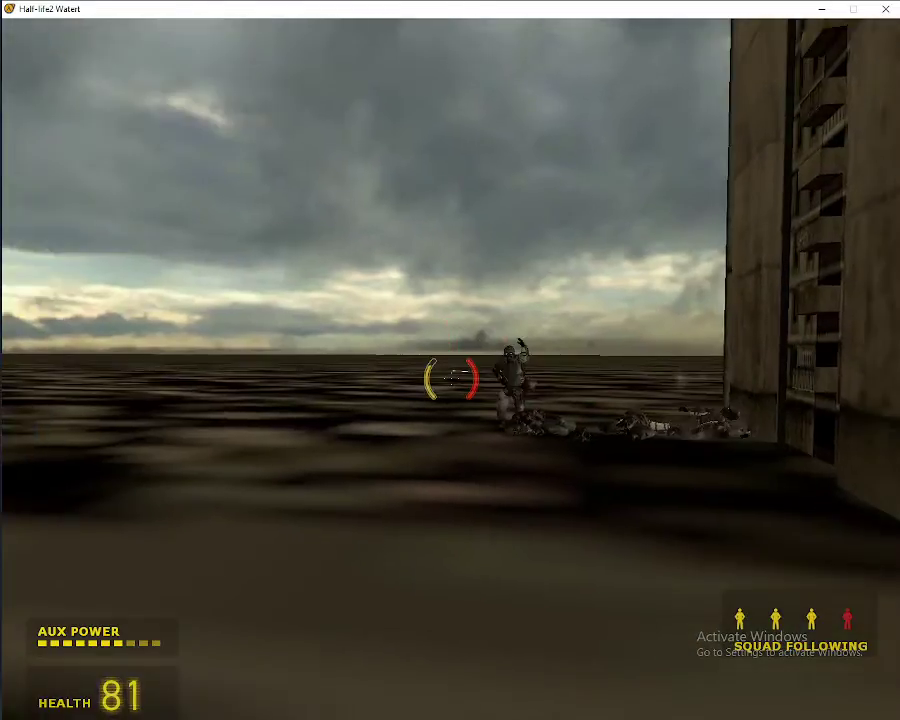
{"action": "key", "text": "shift+w"}
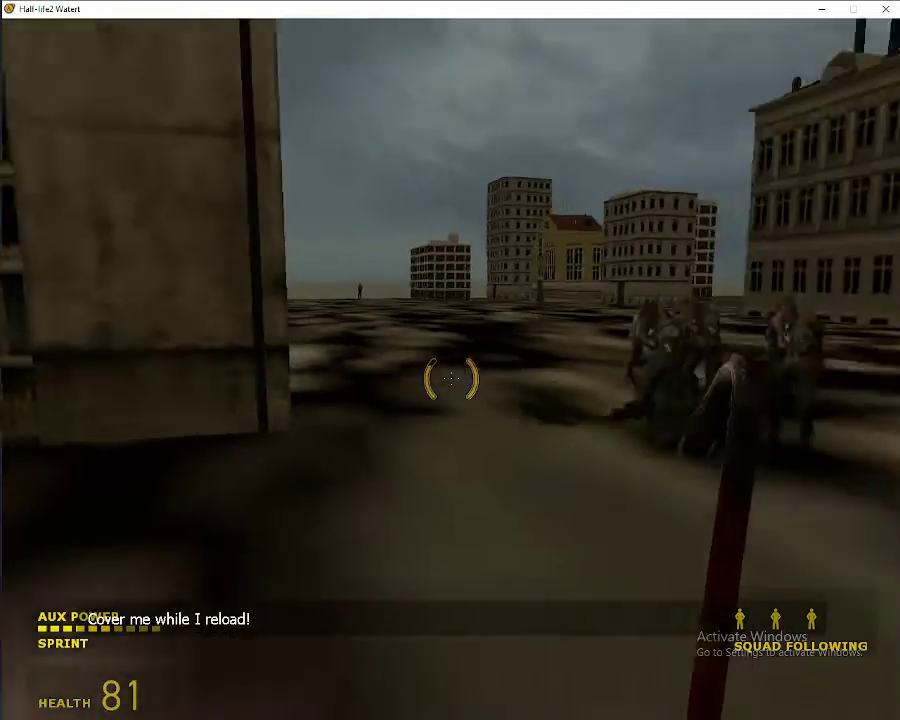